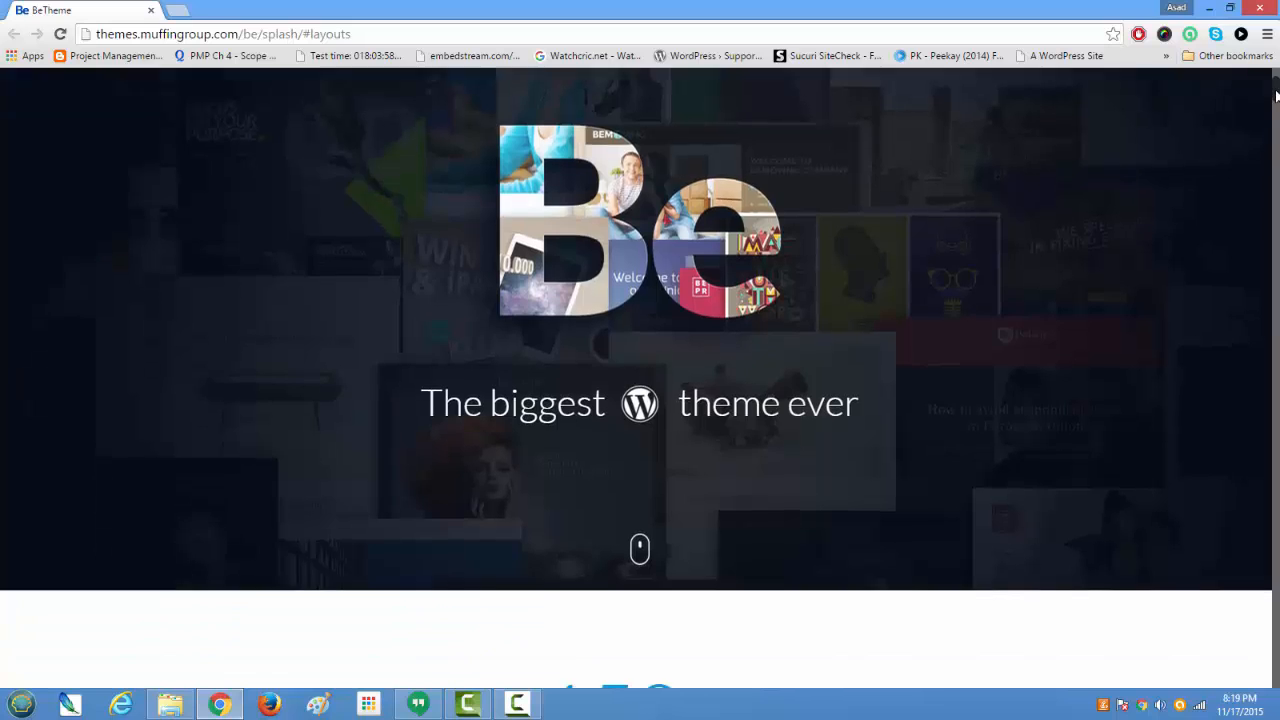
scroll(1276, 87, "up", 3)
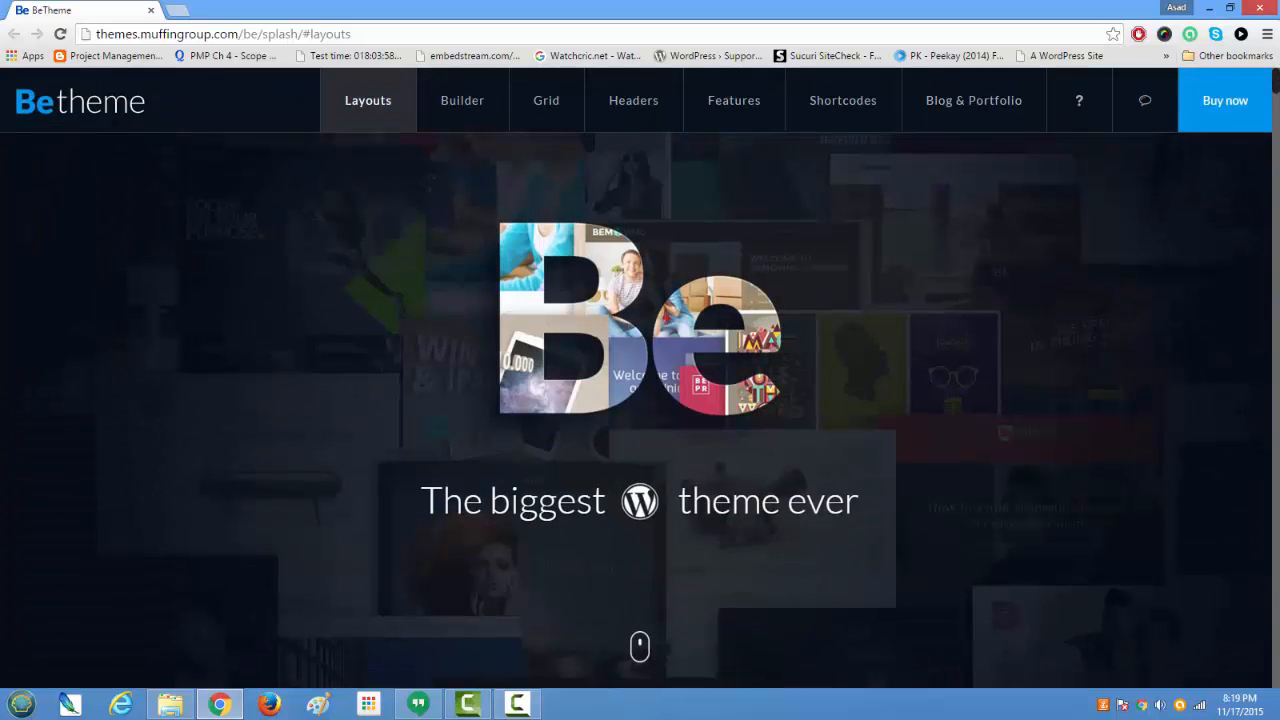
scroll(1276, 87, "down", 1)
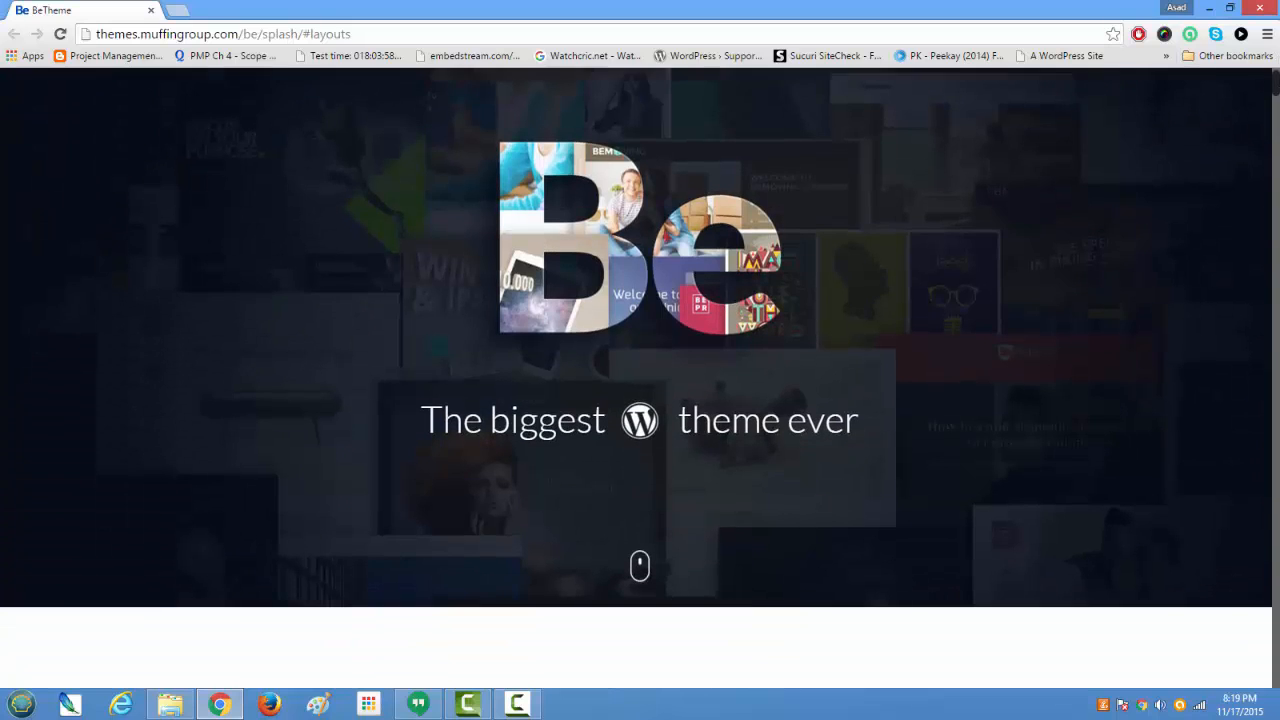
scroll(1276, 87, "up", 1)
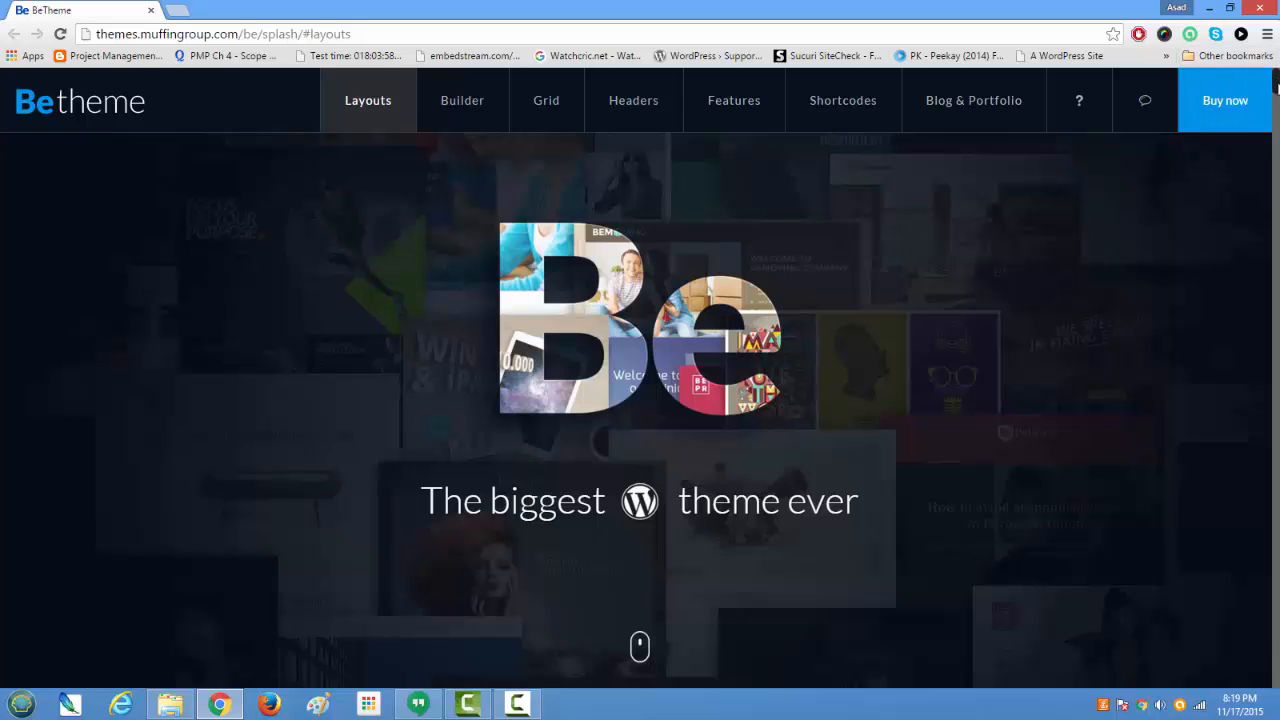
left_click_drag(1278, 88, 1279, 62)
scroll(1203, 300, "down", 1)
scroll(1203, 301, "up", 1)
scroll(1203, 300, "down", 1)
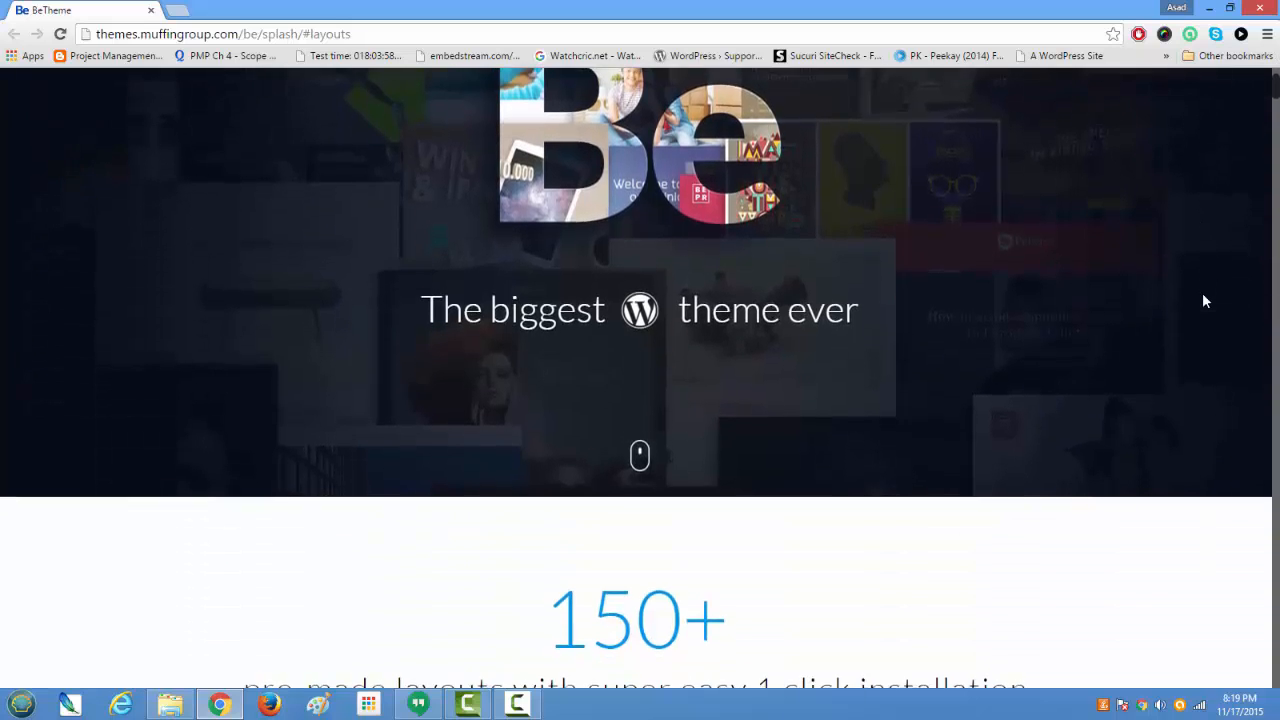
scroll(1197, 329, "up", 1)
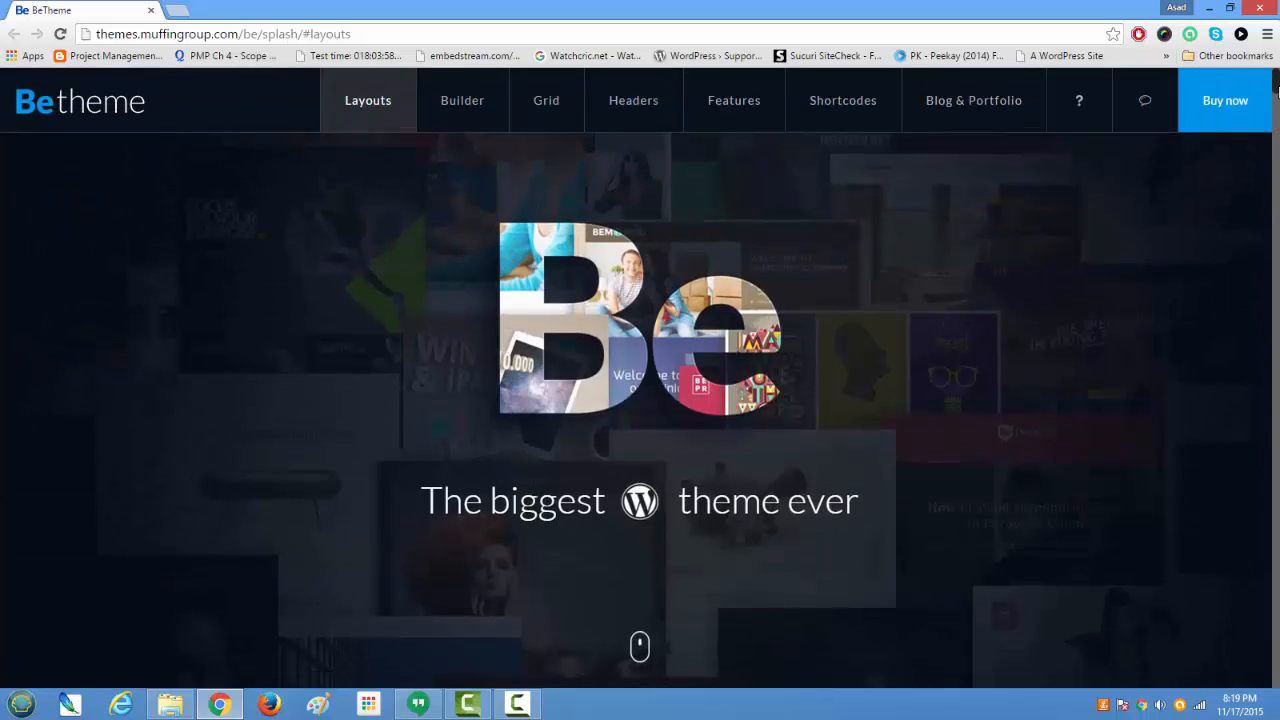
scroll(1276, 90, "down", 1)
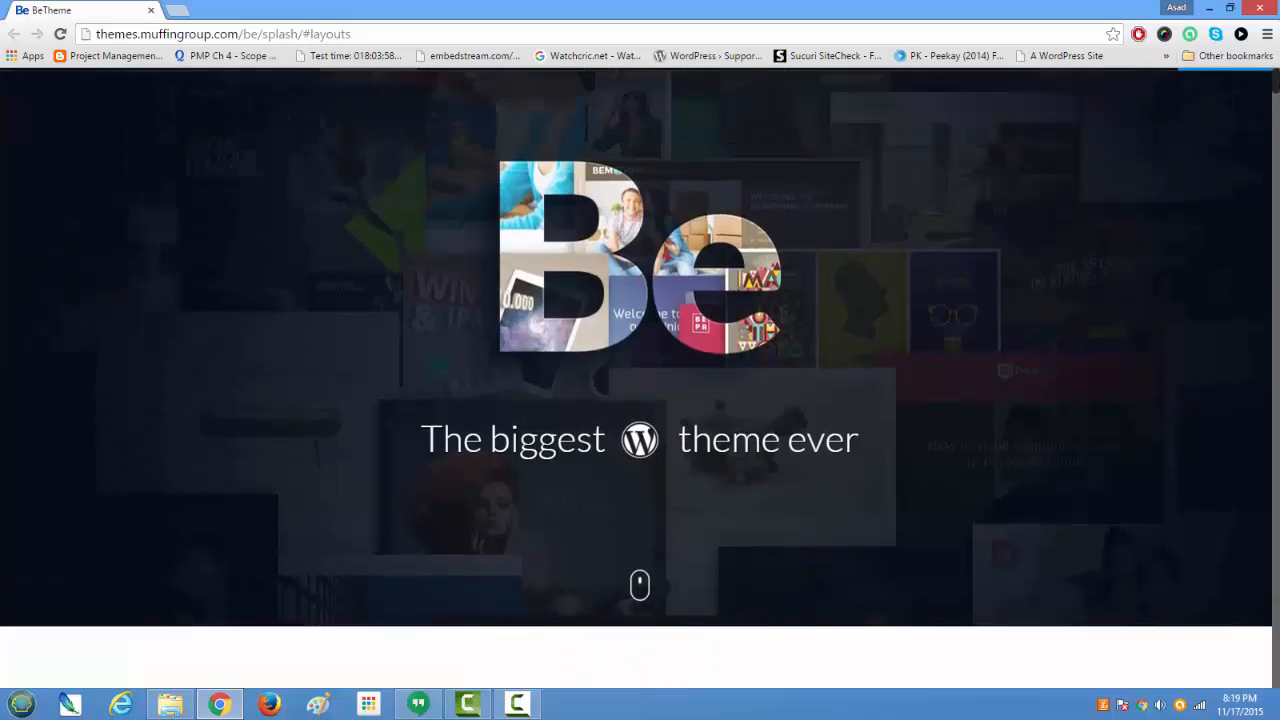
scroll(1276, 88, "up", 1)
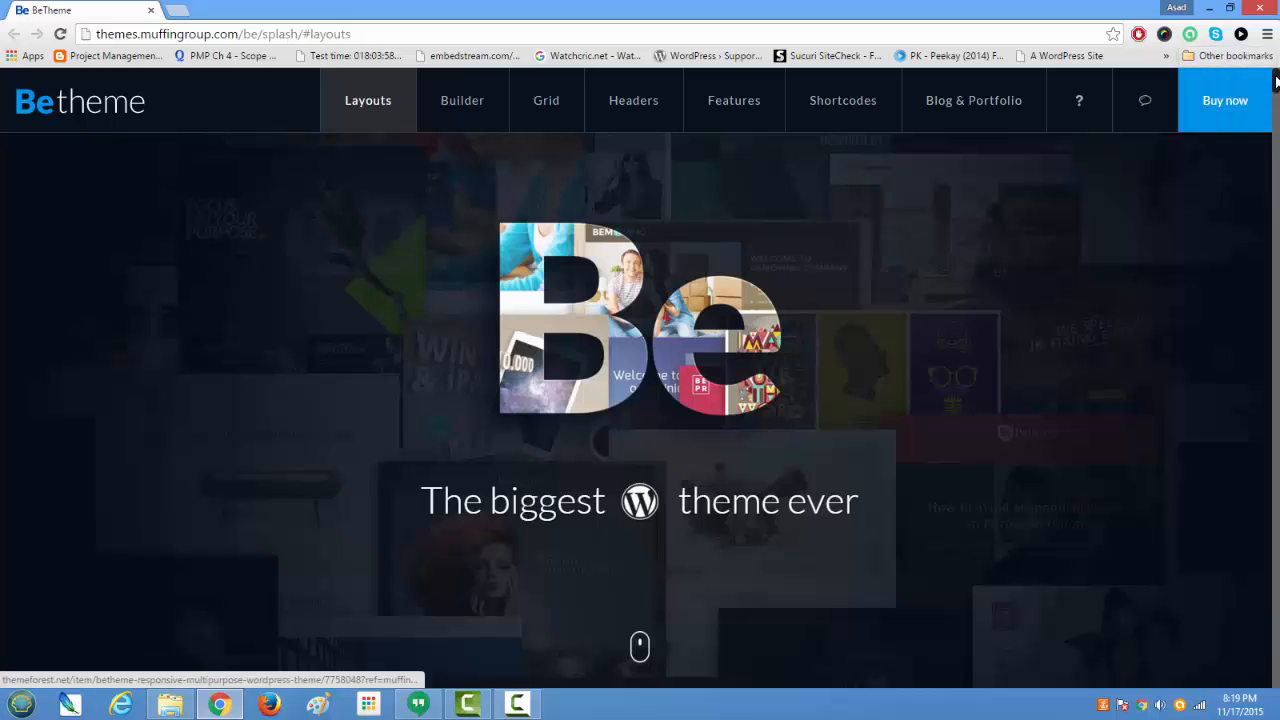
- Highlight the 150+ heading on the BeTheme page and look over the first rows of pre-made layouts
mouse_move(1277, 84)
left_mouse_down()
mouse_move(1277, 113)
mouse_move(1277, 98)
left_mouse_up()
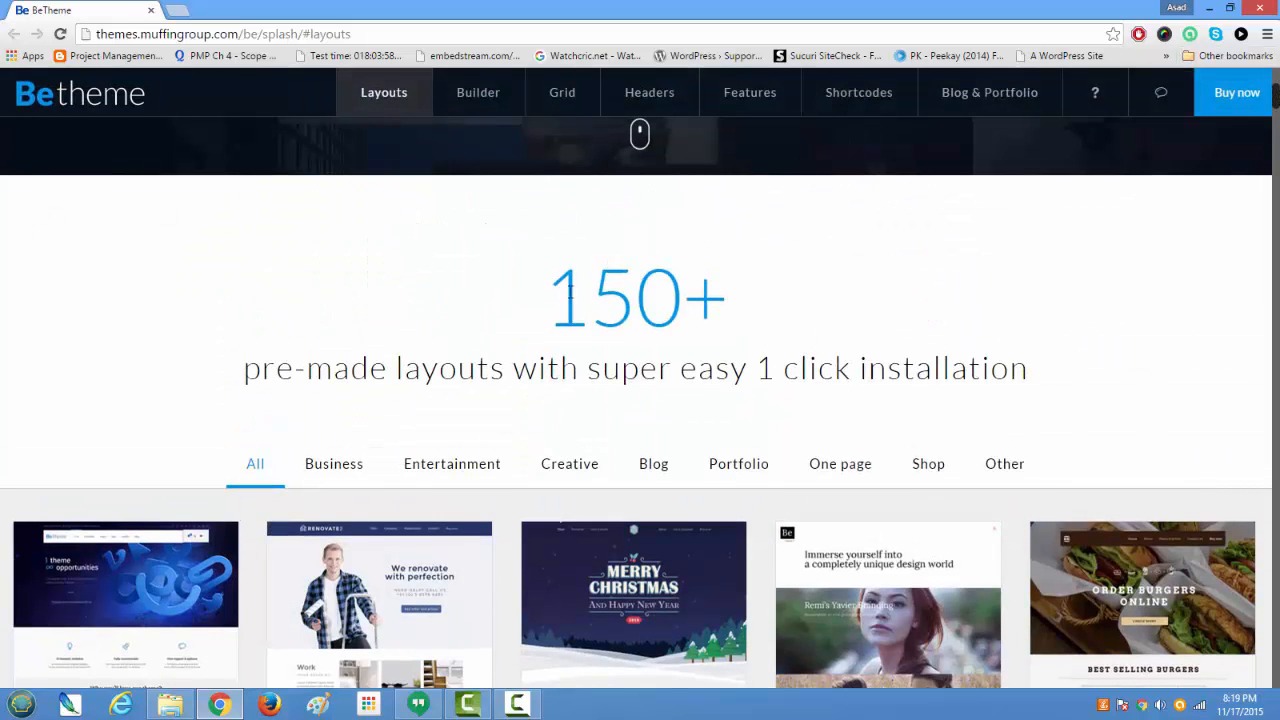
left_click_drag(543, 294, 725, 316)
scroll(725, 316, "down", 6)
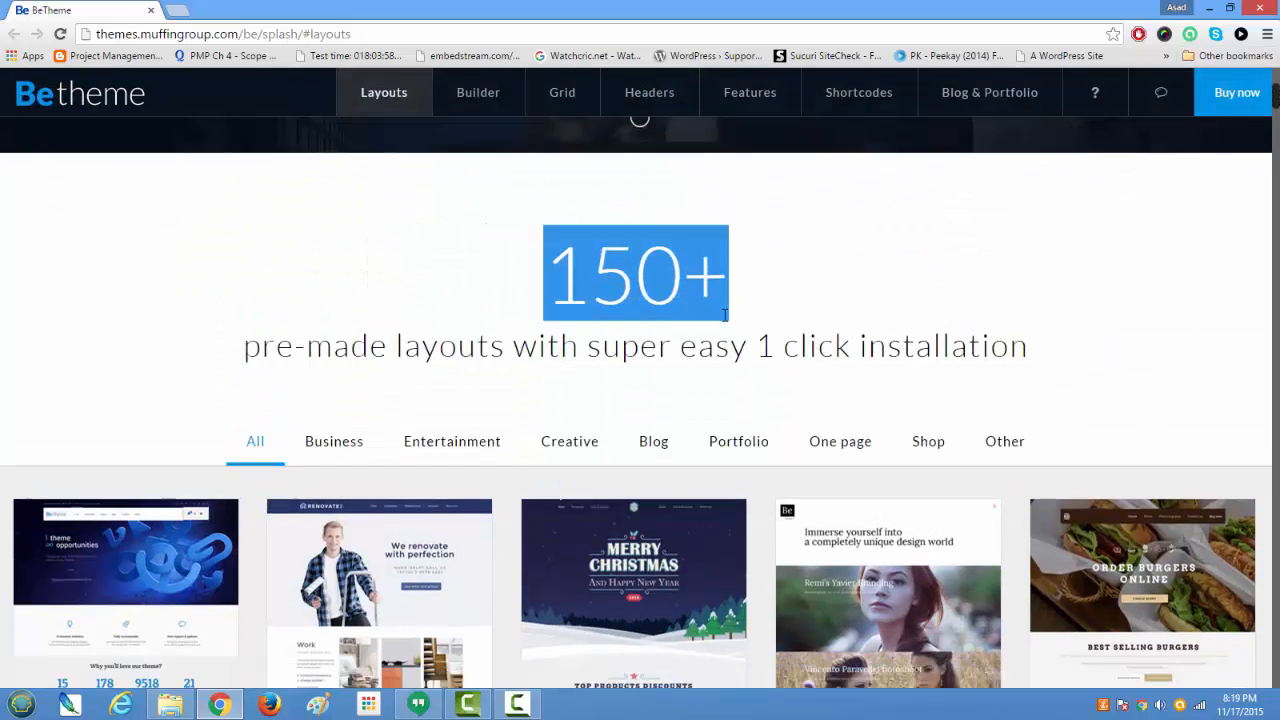
scroll(725, 320, "down", 3)
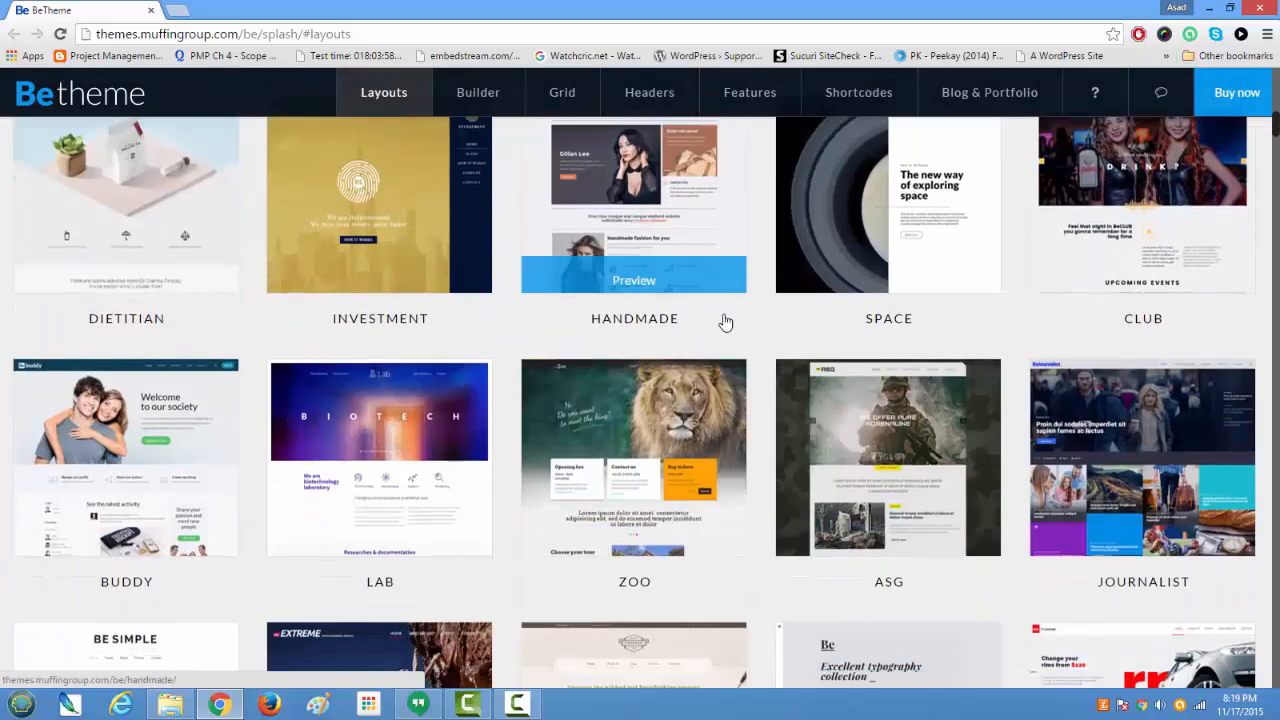
scroll(725, 320, "up", 6)
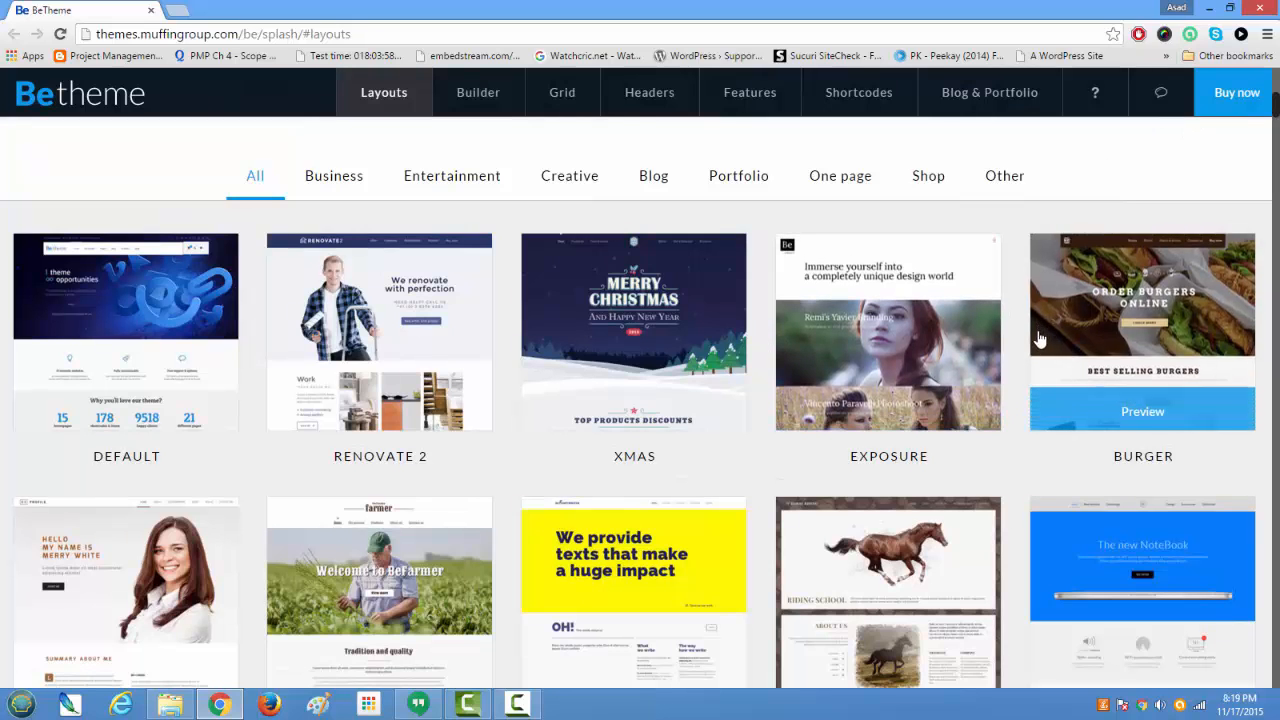
scroll(964, 210, "down", 2)
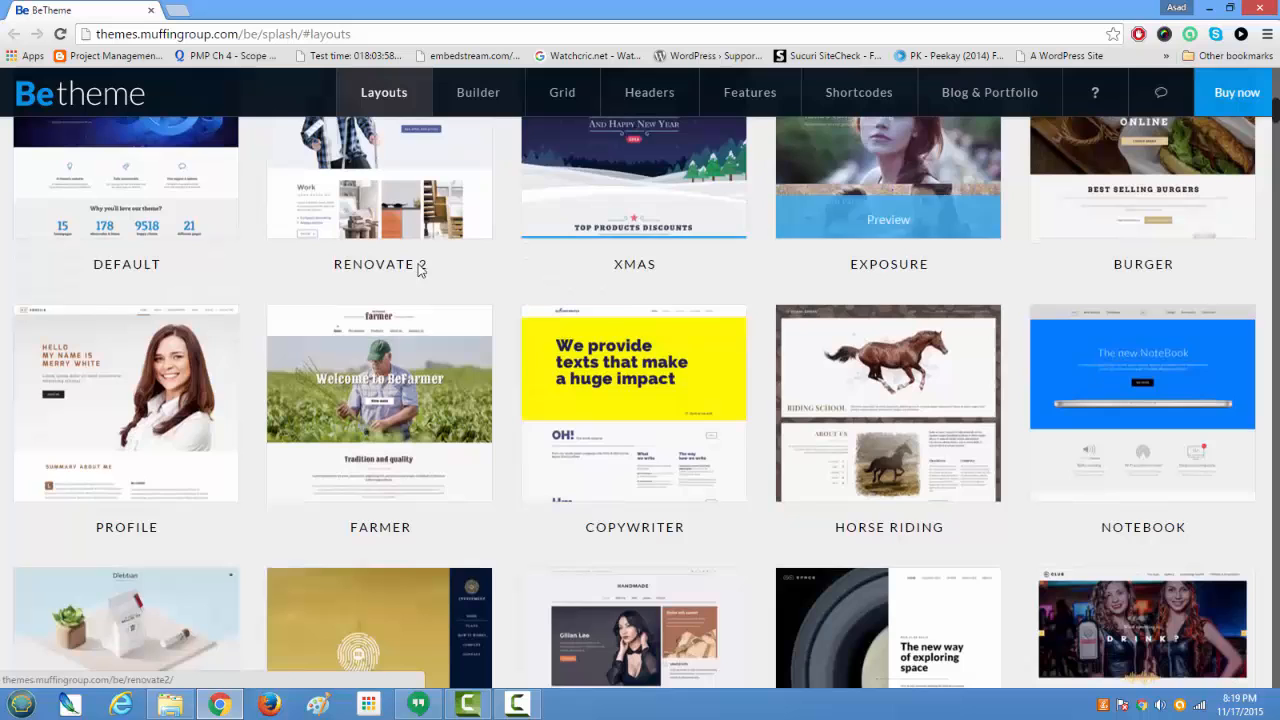
- Open the preview of the Profile layout and look through its sections down to the contact area
left_click(126, 475)
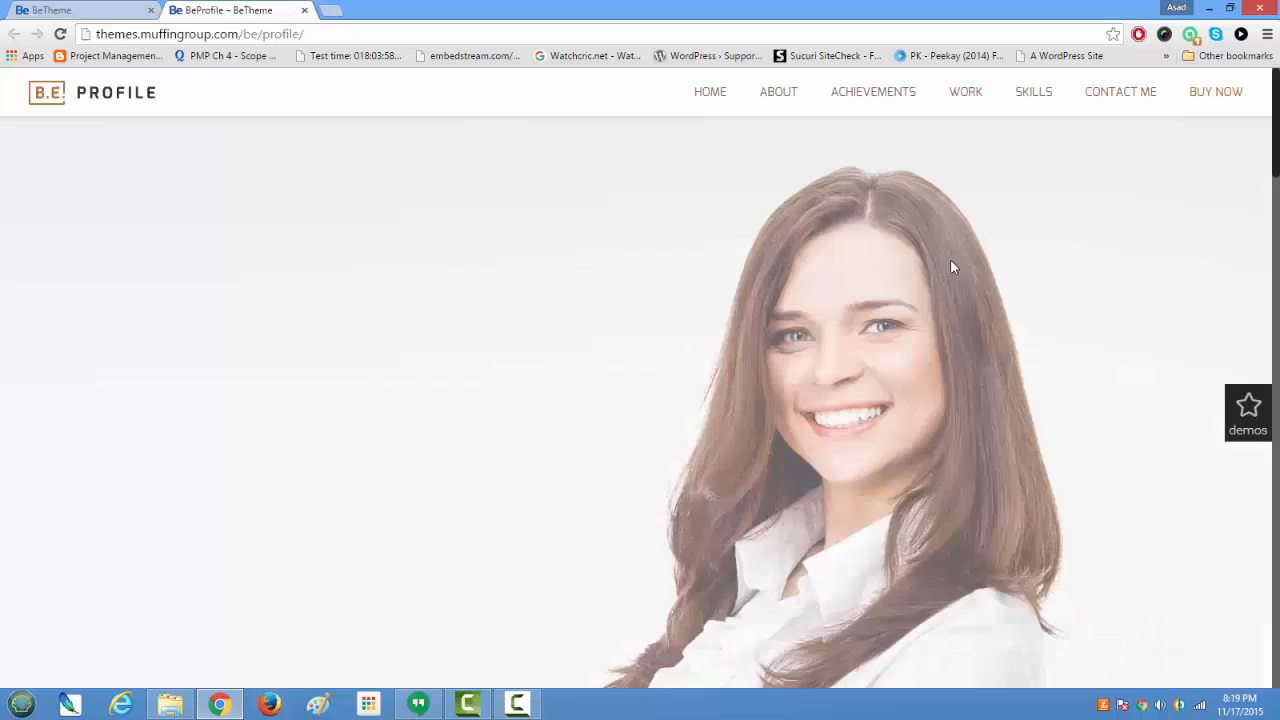
scroll(889, 273, "down", 10)
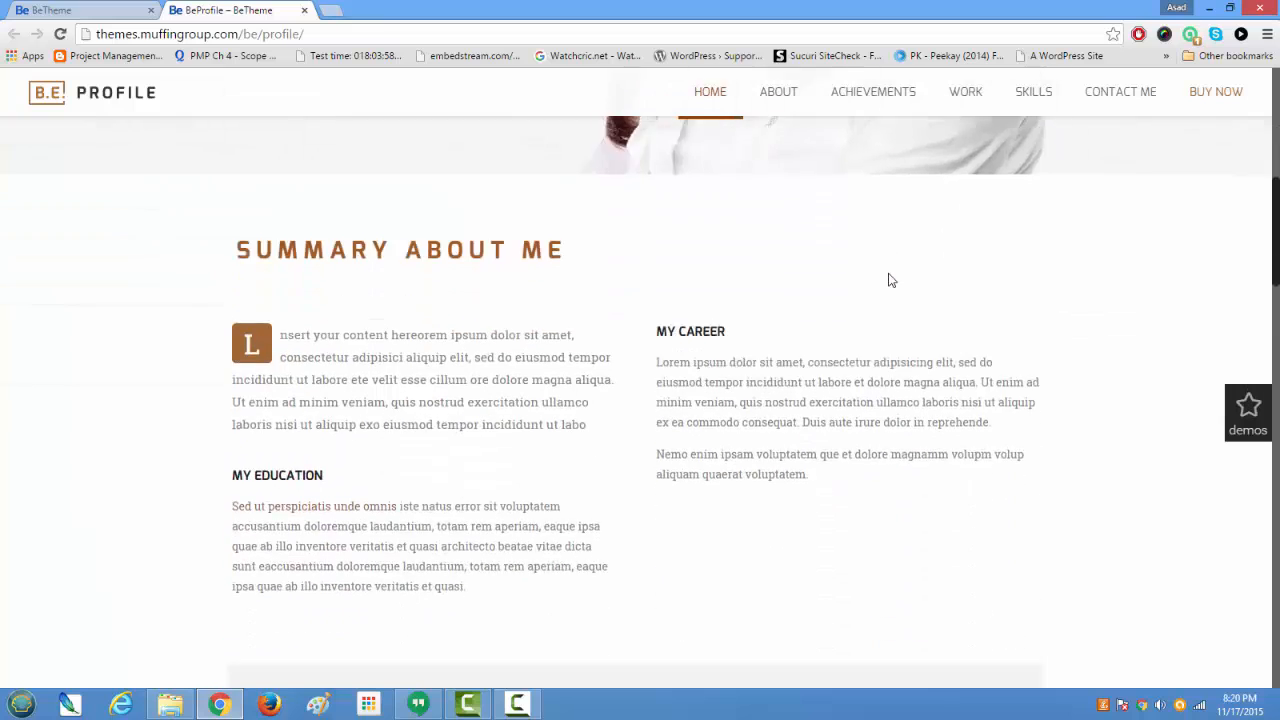
scroll(889, 280, "down", 10)
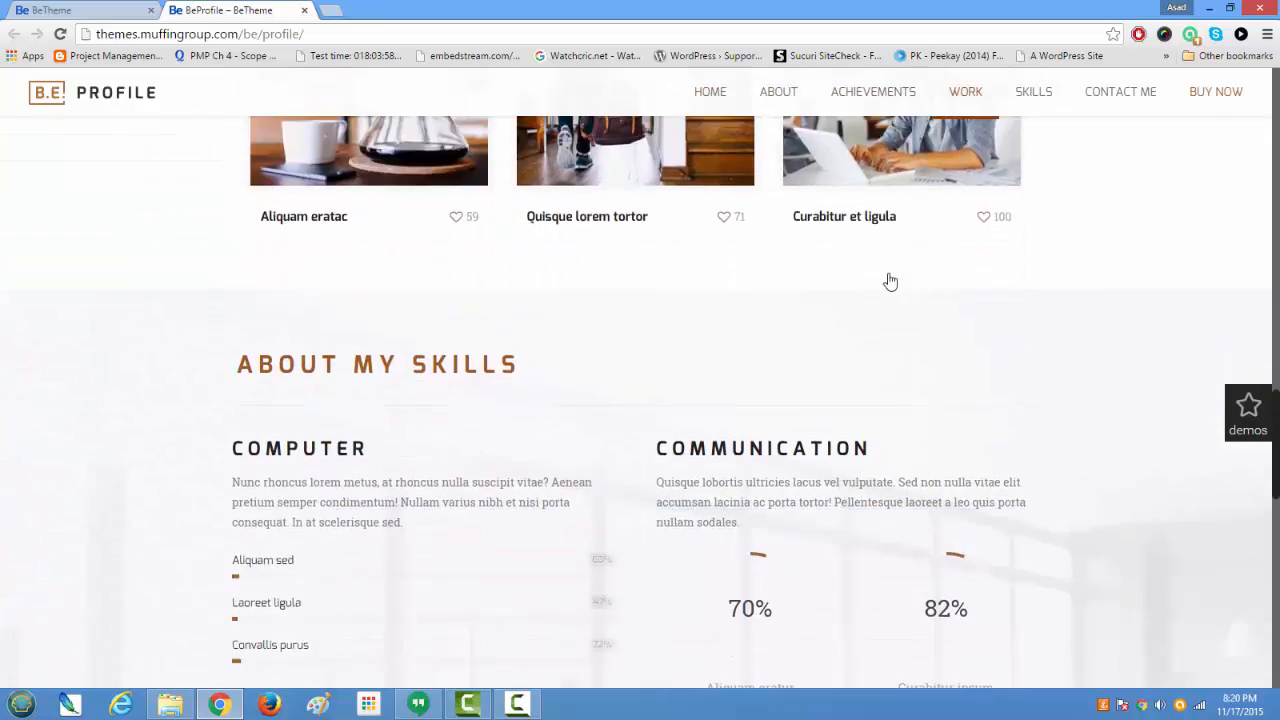
scroll(889, 280, "down", 2)
scroll(889, 280, "down", 3)
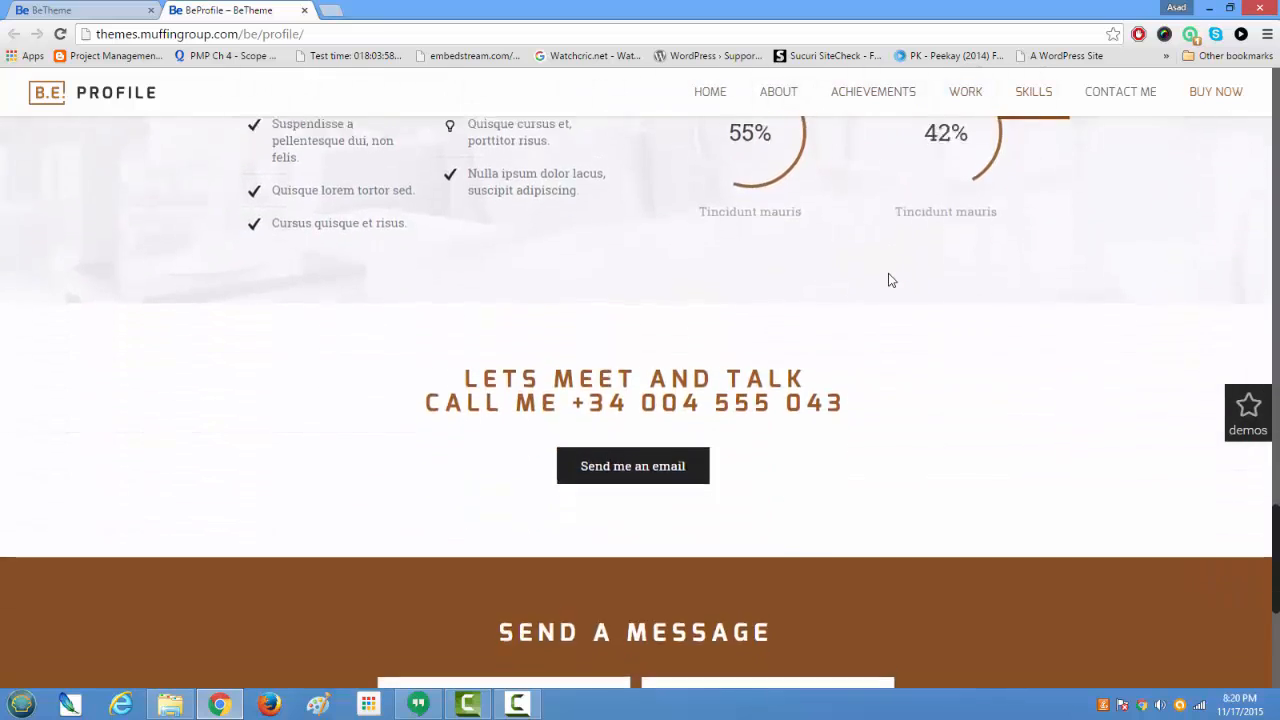
- Review the Profile demo's work, introduction, summary and achievements sections again and close the preview
scroll(889, 280, "up", 9)
scroll(889, 280, "up", 11)
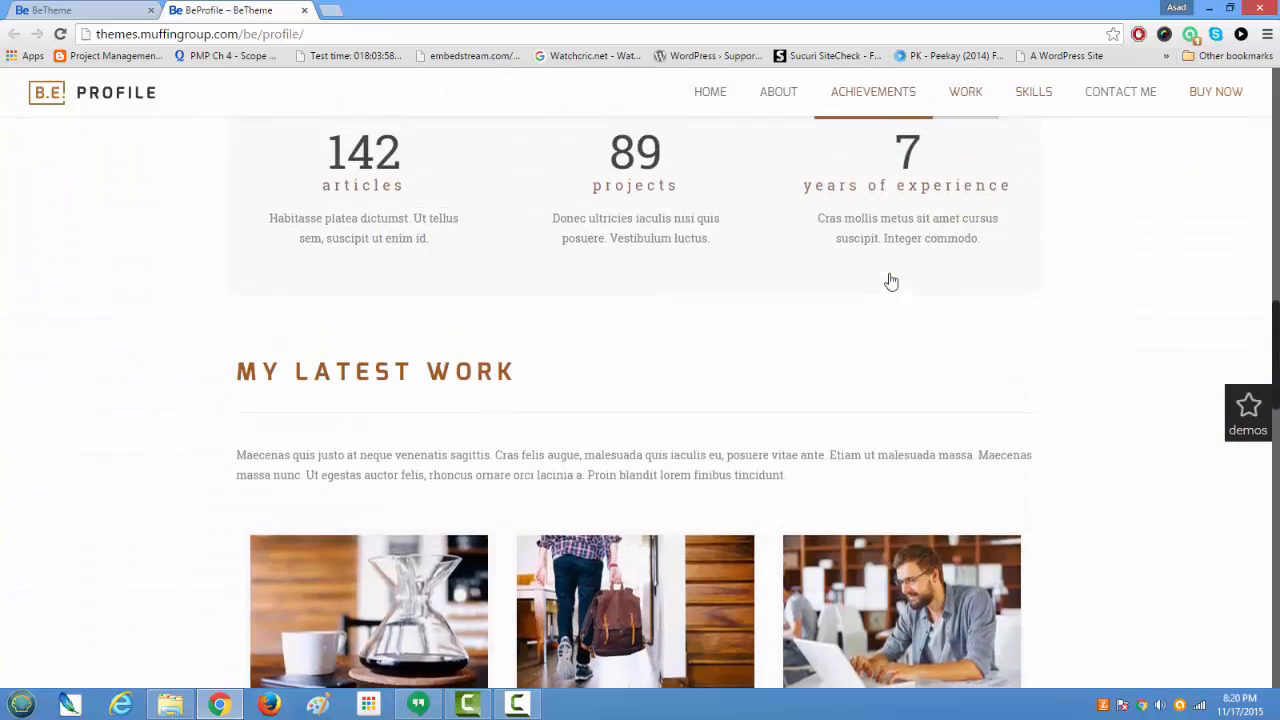
scroll(889, 275, "up", 4)
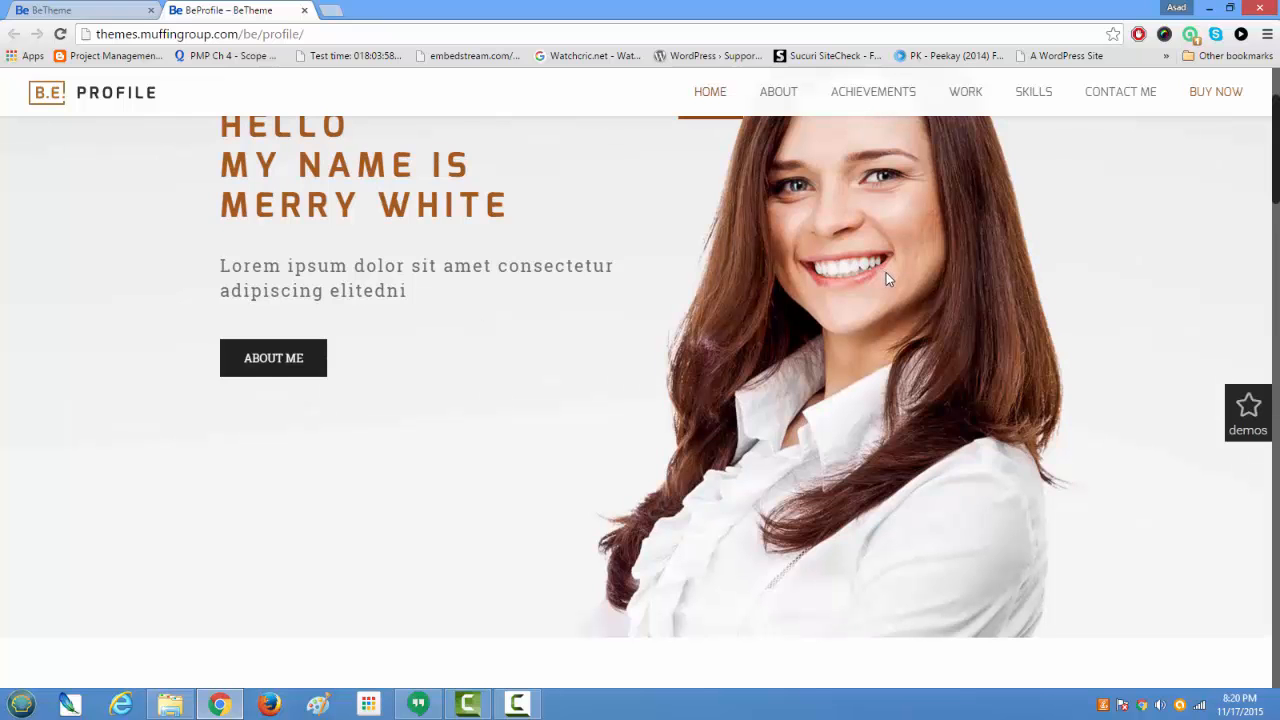
scroll(886, 279, "down", 3)
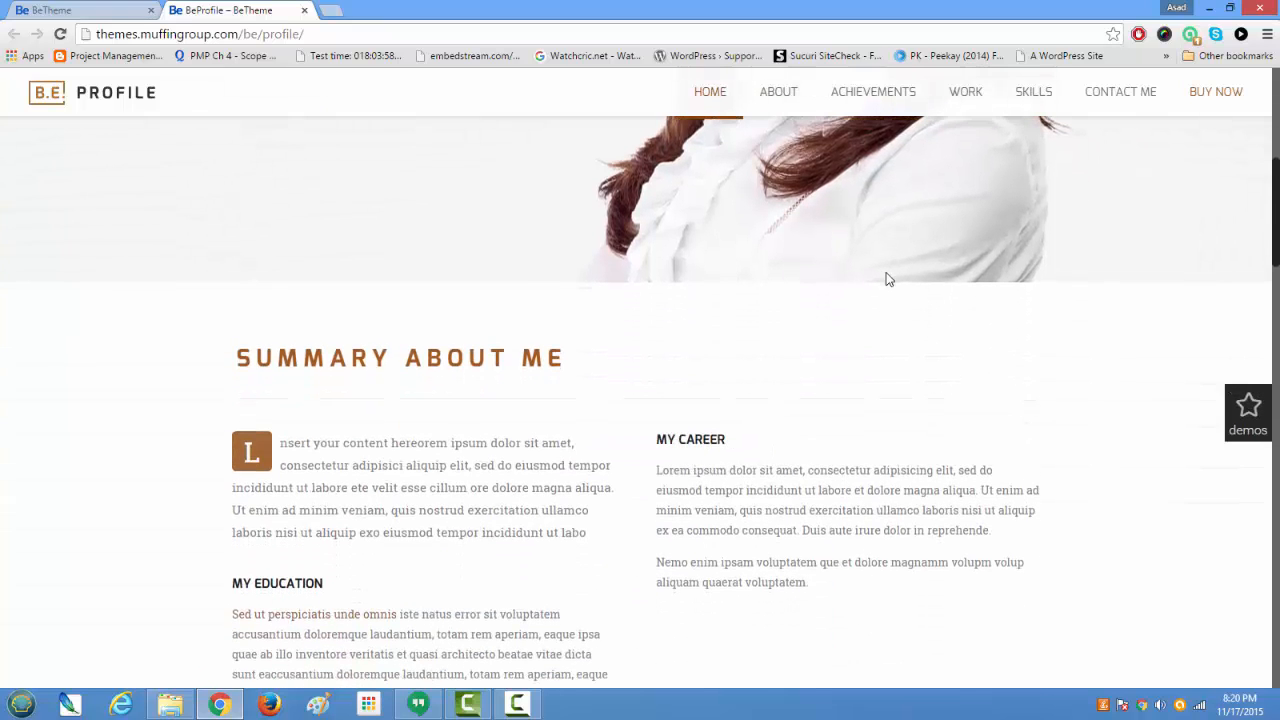
scroll(886, 279, "up", 3)
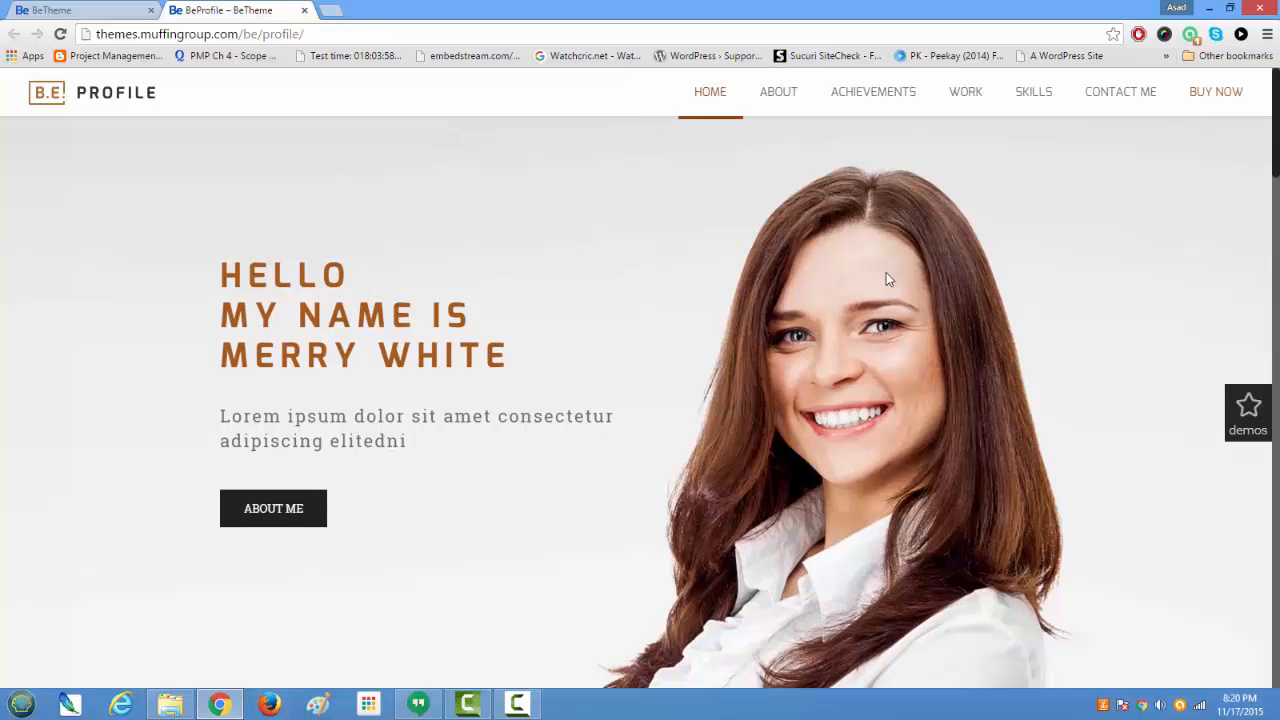
scroll(886, 279, "down", 3)
scroll(886, 279, "down", 3)
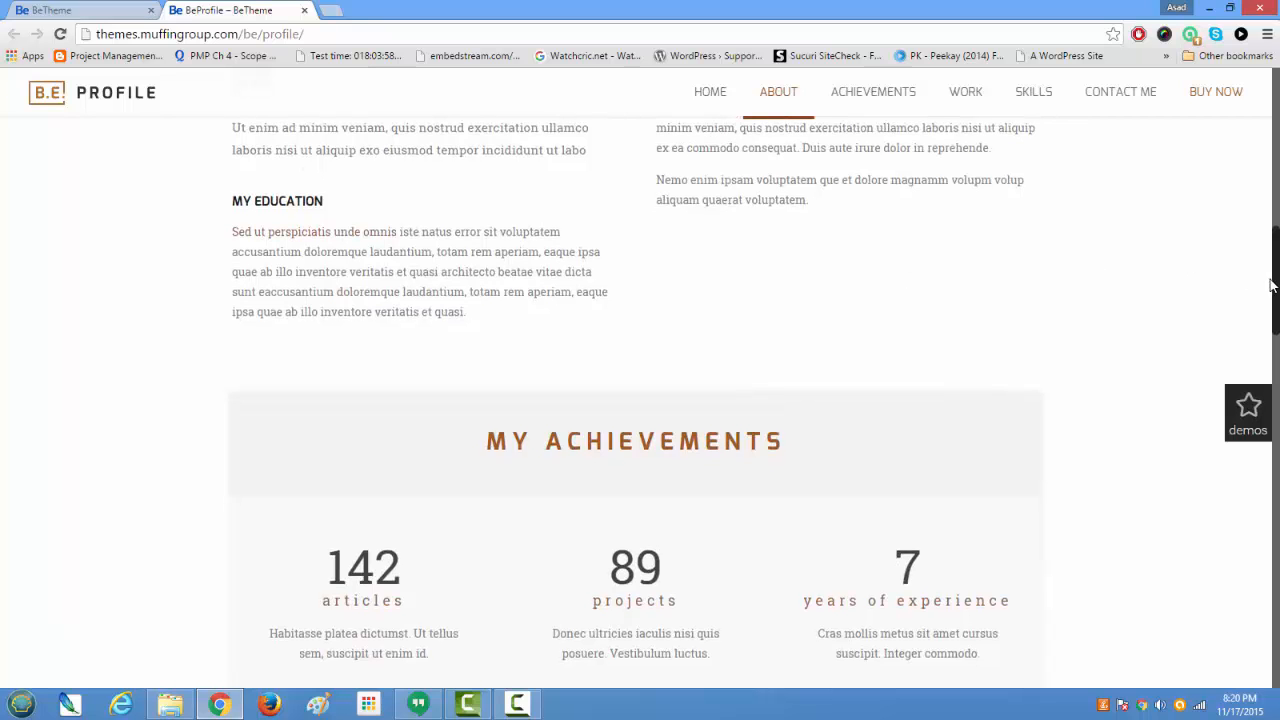
left_click_drag(1275, 285, 1272, 92)
left_click(305, 11)
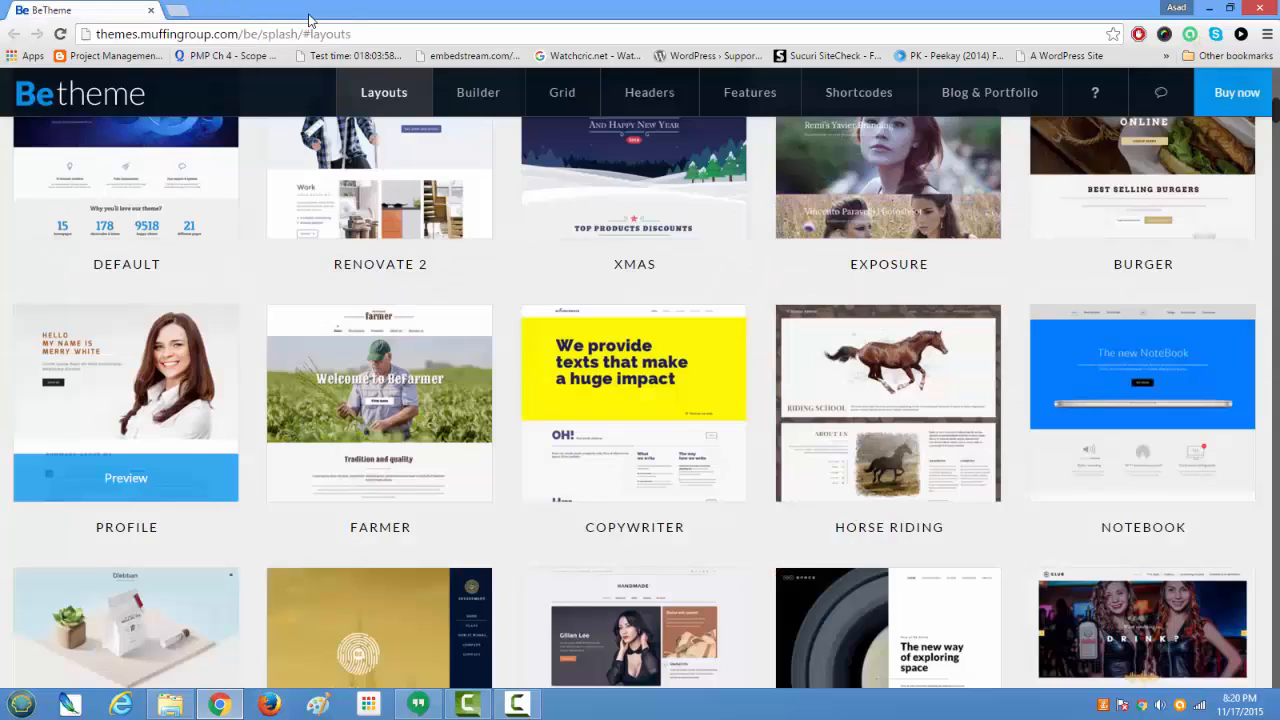
- Examine the gallery of pre-made layouts under All, from the heading down past the Software and Library designs
scroll(794, 277, "up", 5)
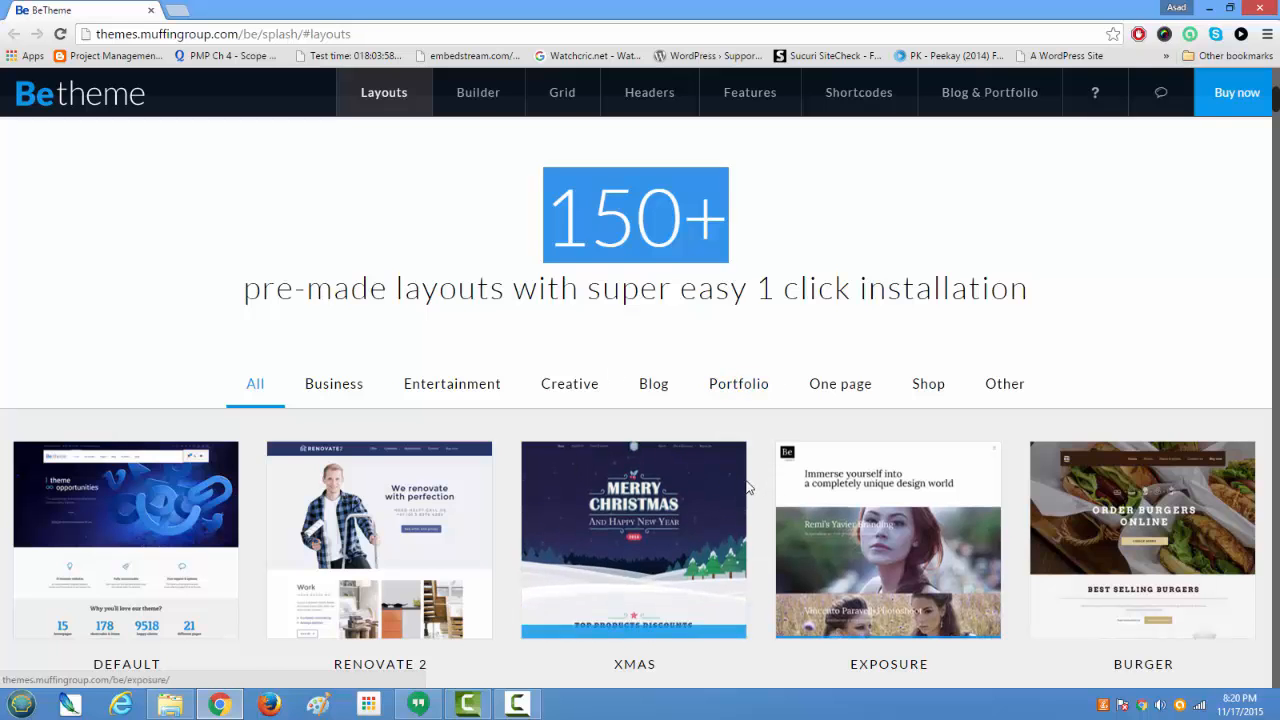
scroll(748, 487, "down", 4)
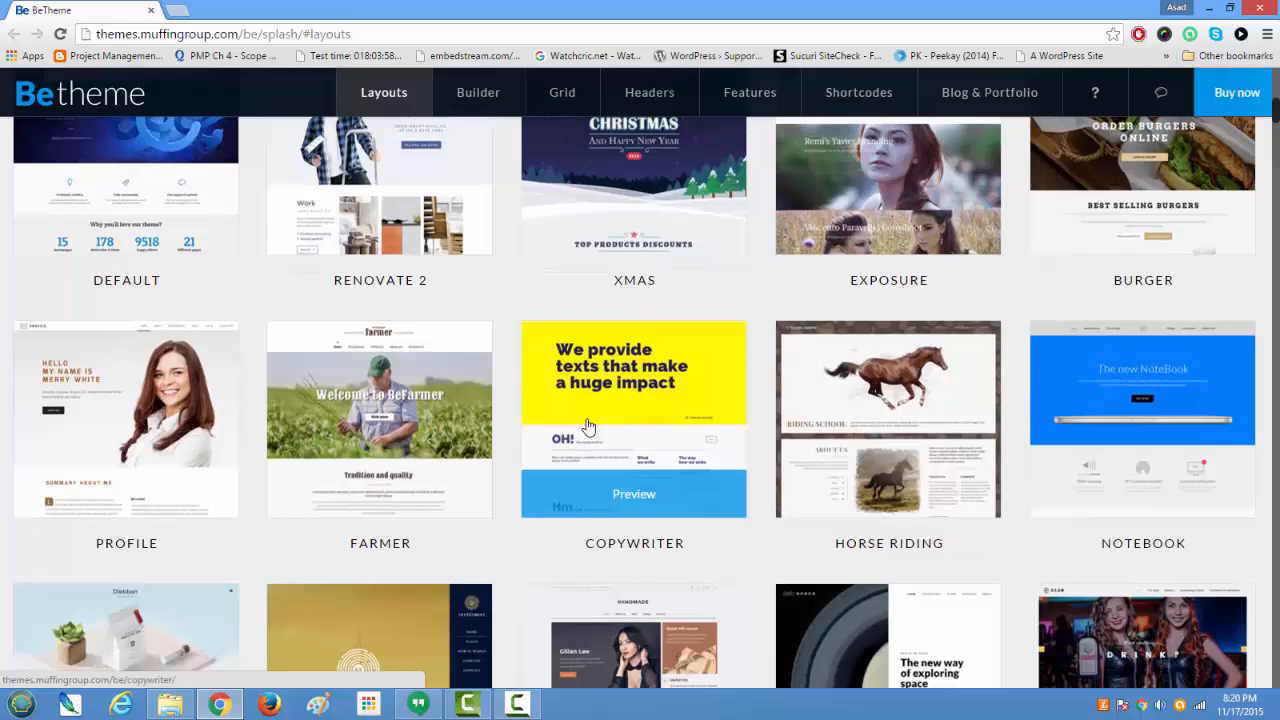
scroll(588, 427, "down", 1)
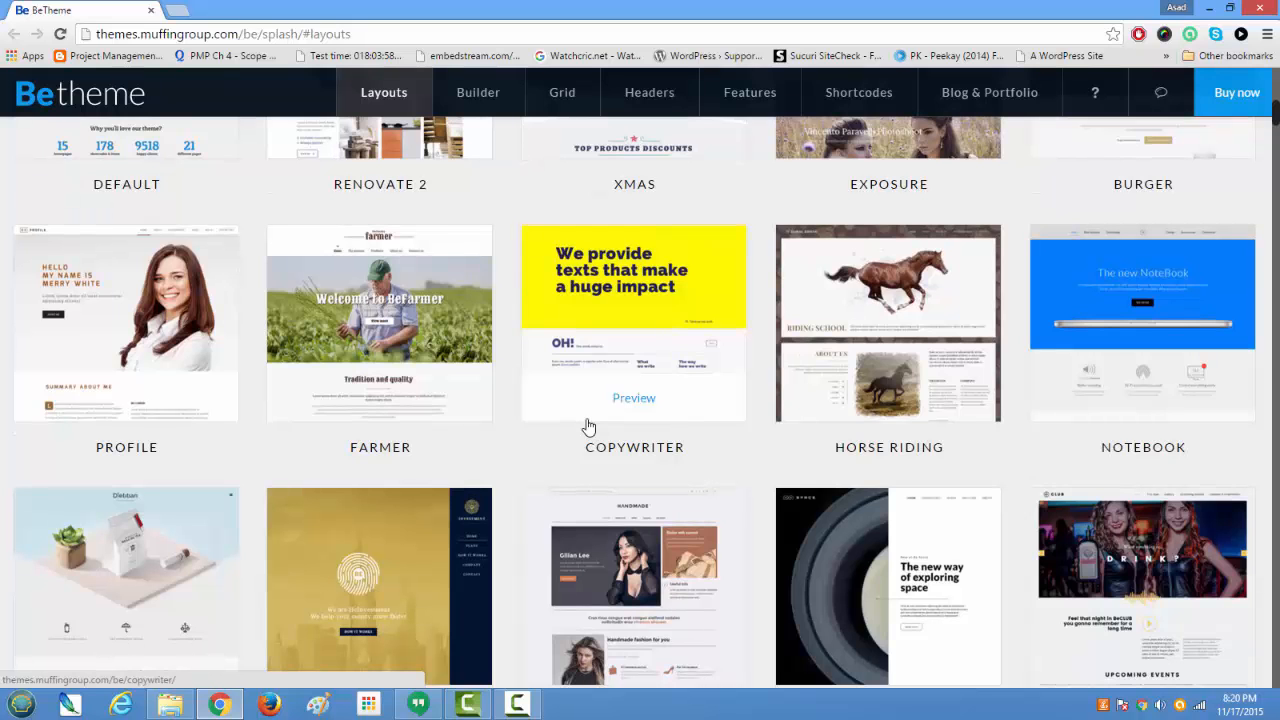
scroll(588, 427, "up", 10)
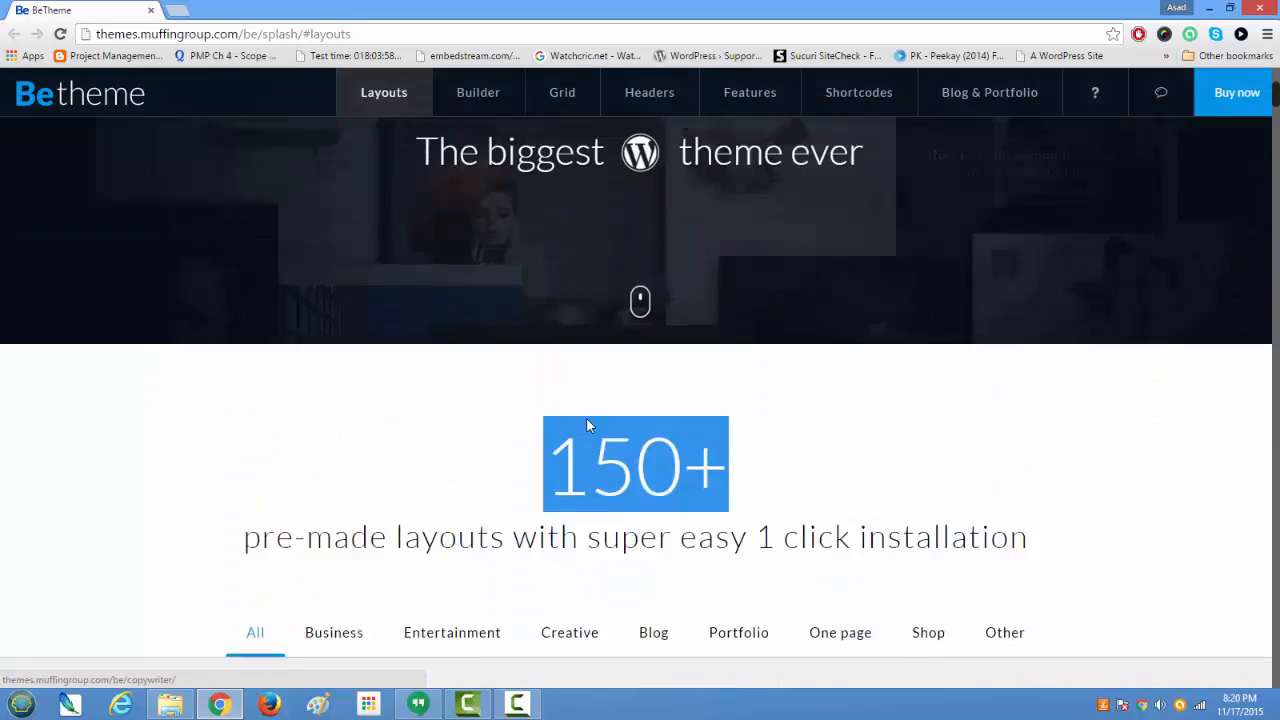
scroll(588, 443, "down", 5)
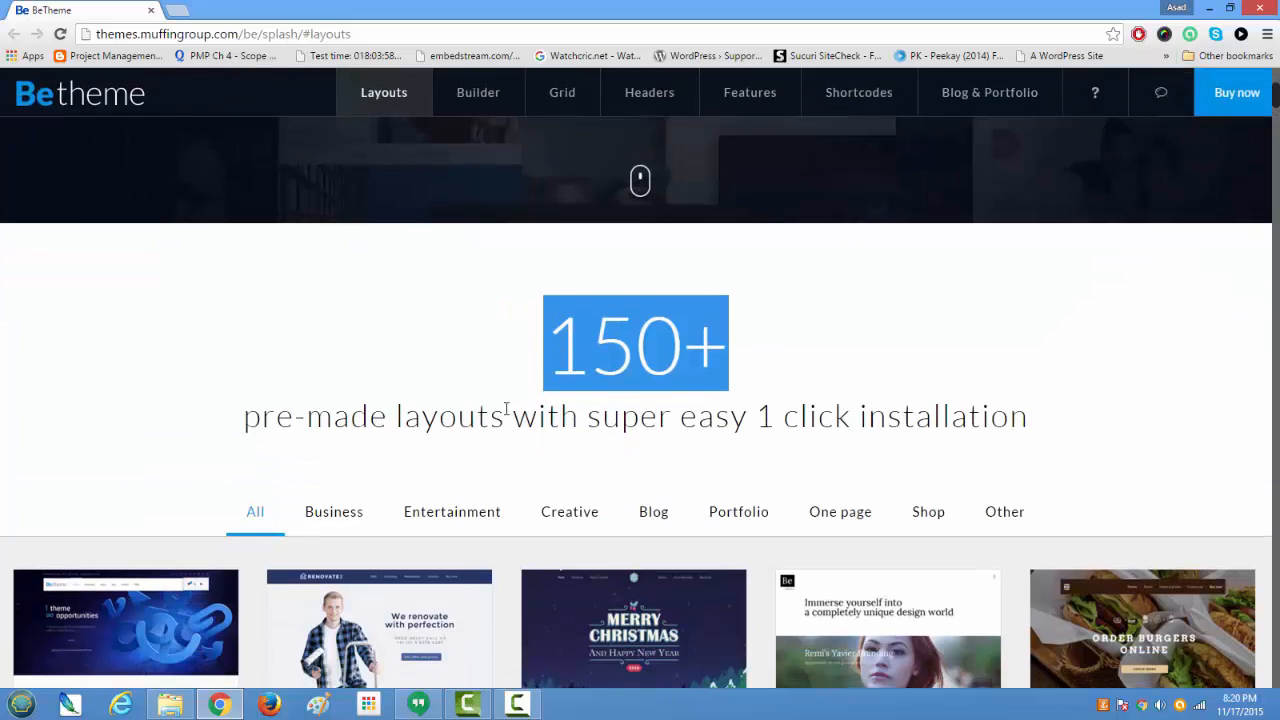
scroll(487, 339, "down", 7)
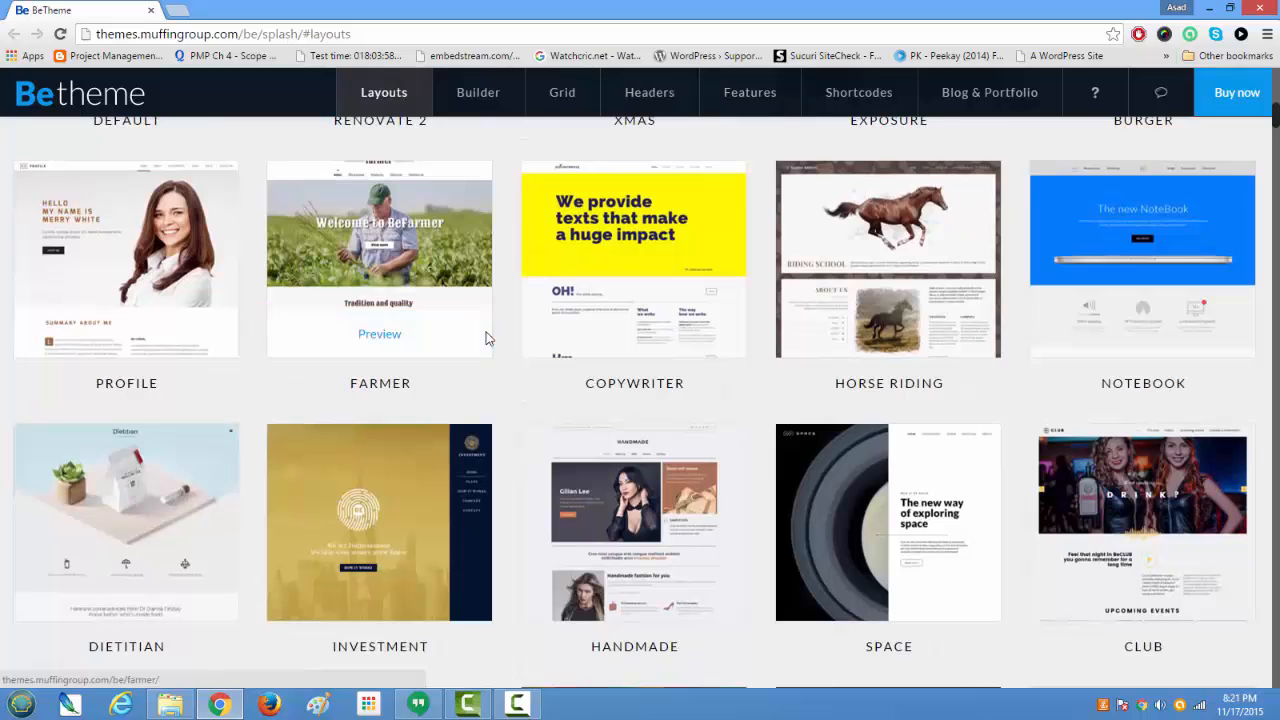
scroll(487, 339, "down", 5)
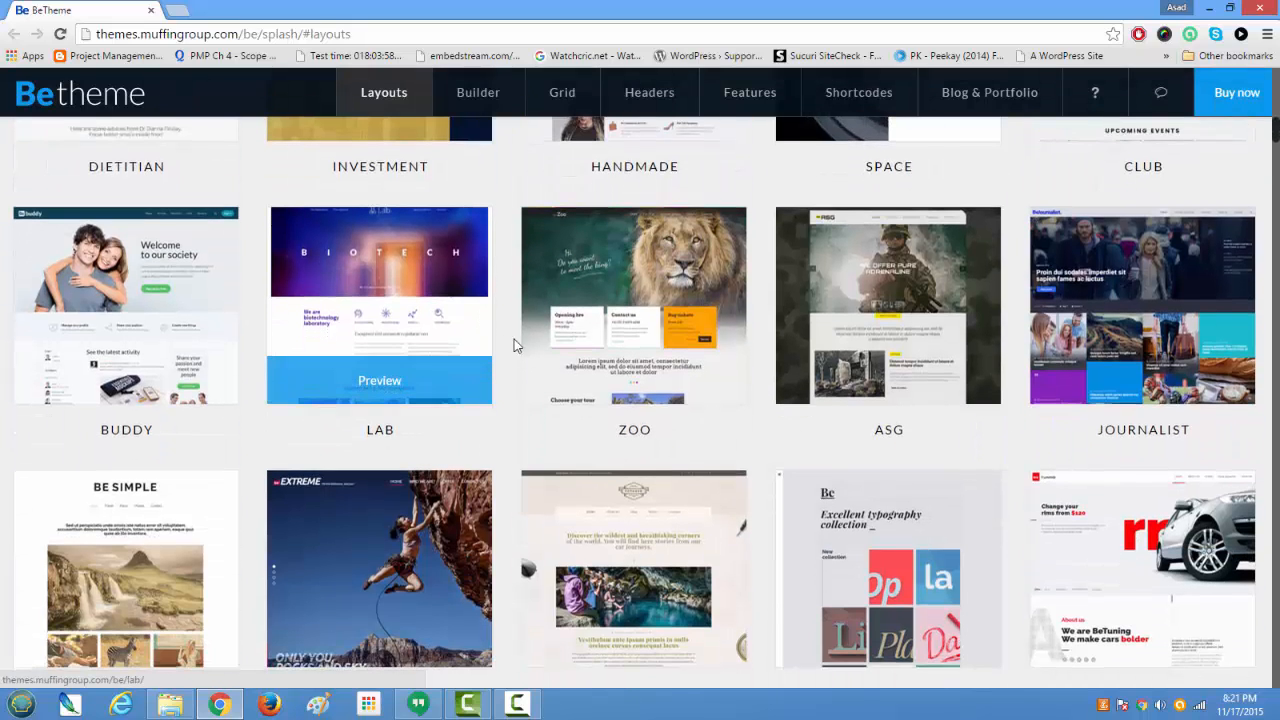
scroll(506, 347, "down", 3)
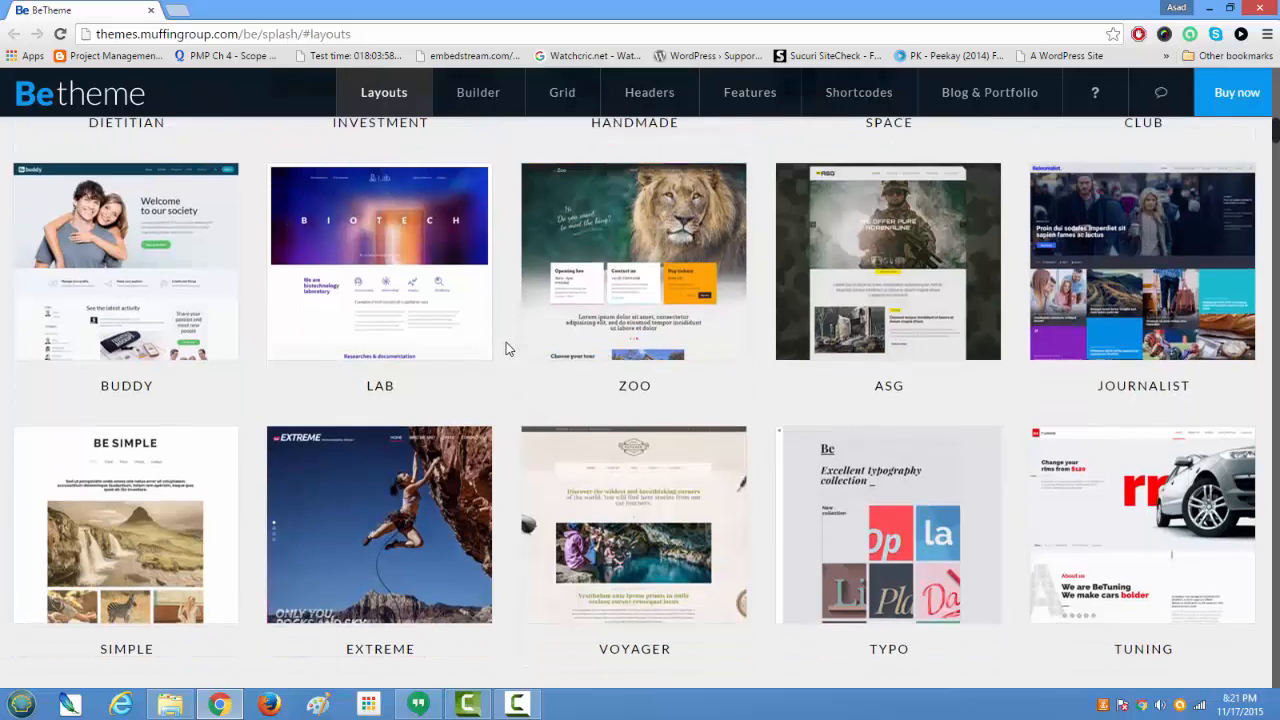
scroll(506, 342, "down", 4)
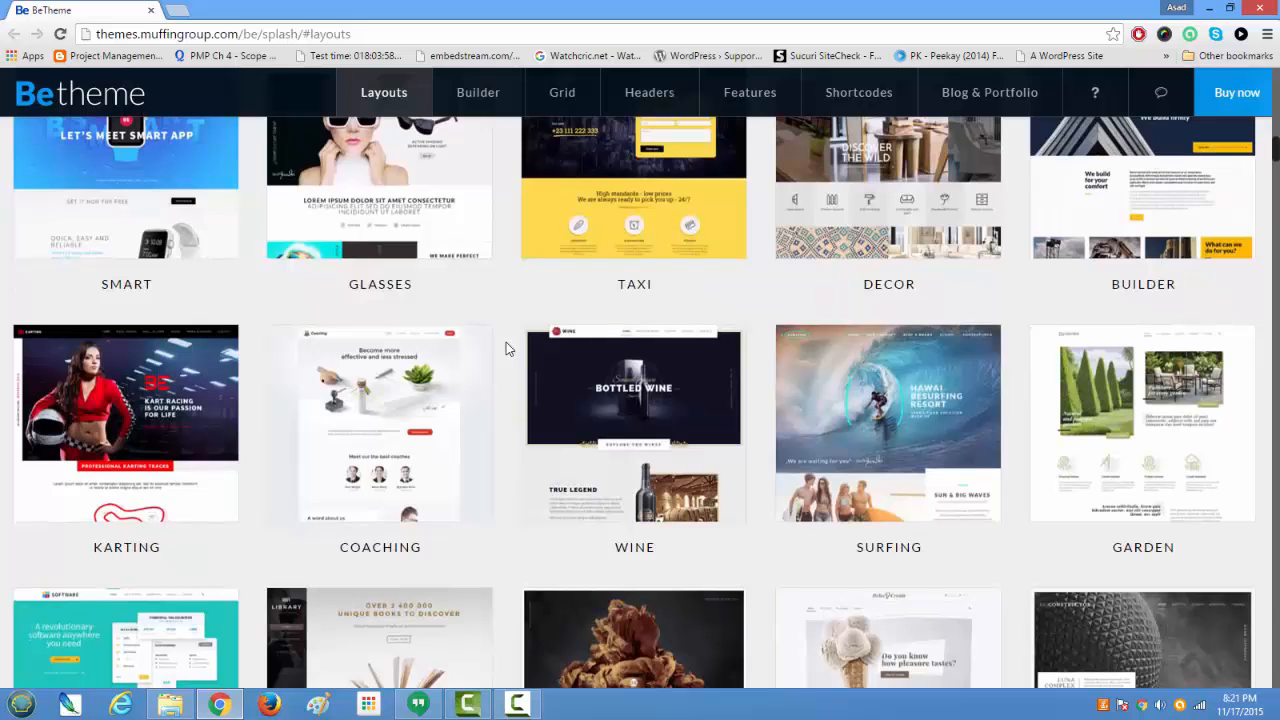
scroll(506, 342, "down", 4)
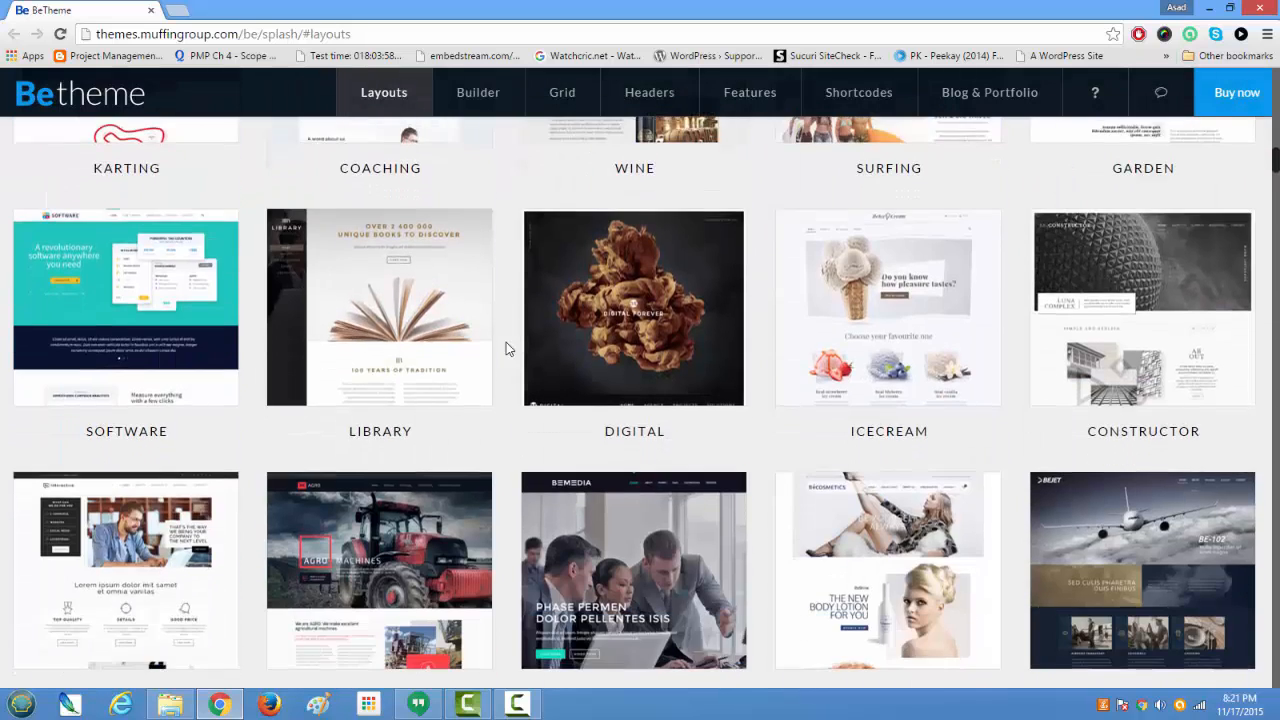
scroll(506, 342, "down", 3)
scroll(506, 342, "down", 2)
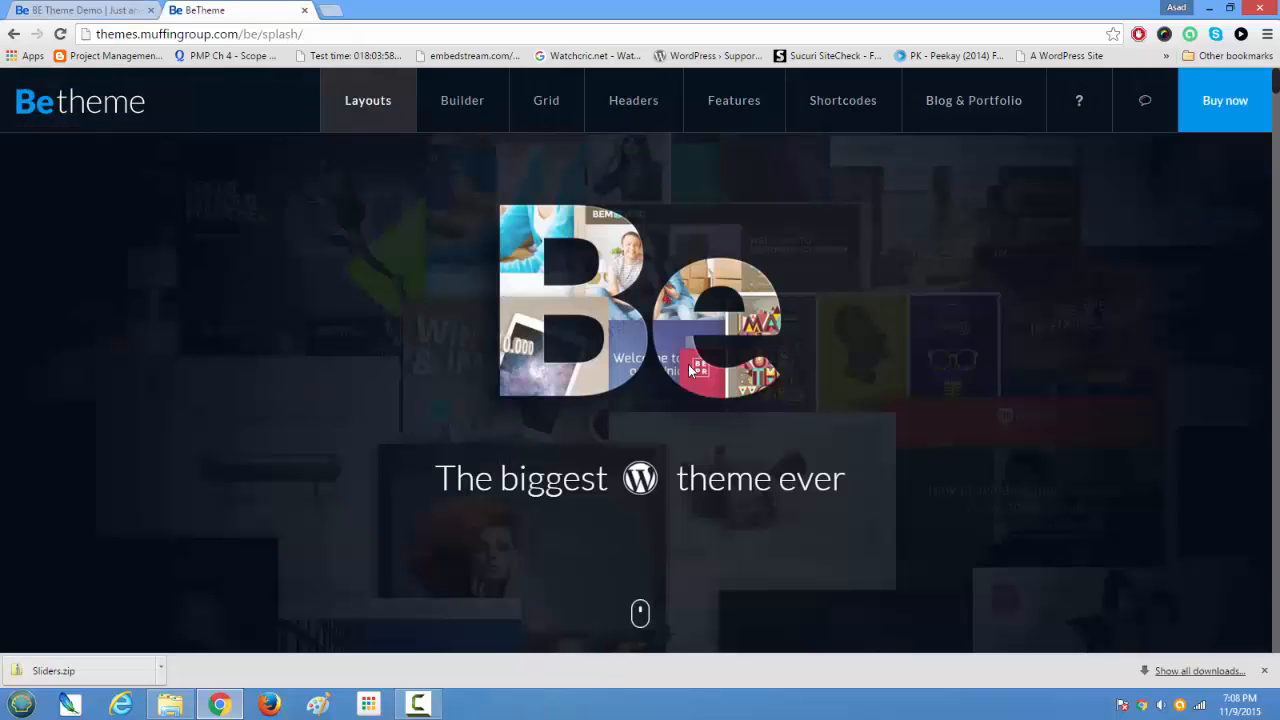
- Check the front page of the BE Theme Demo WordPress site and return to the BeTheme showcase page
left_click(62, 14)
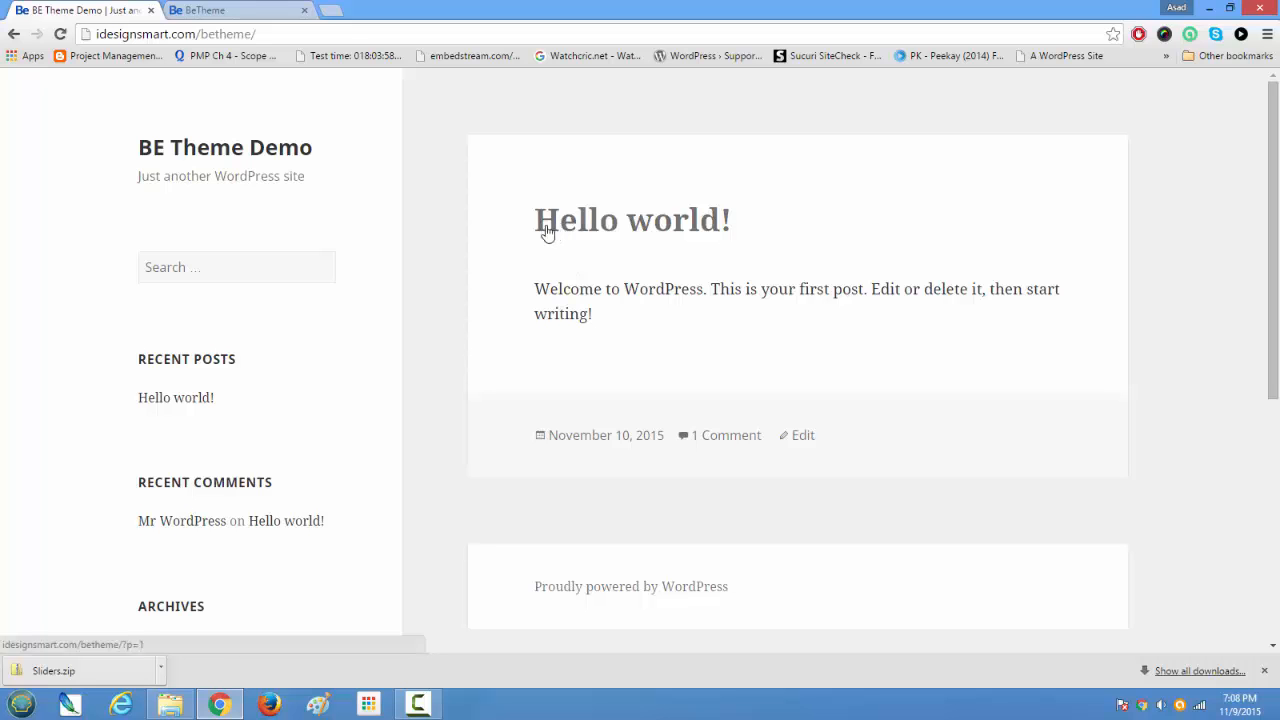
left_click(241, 9)
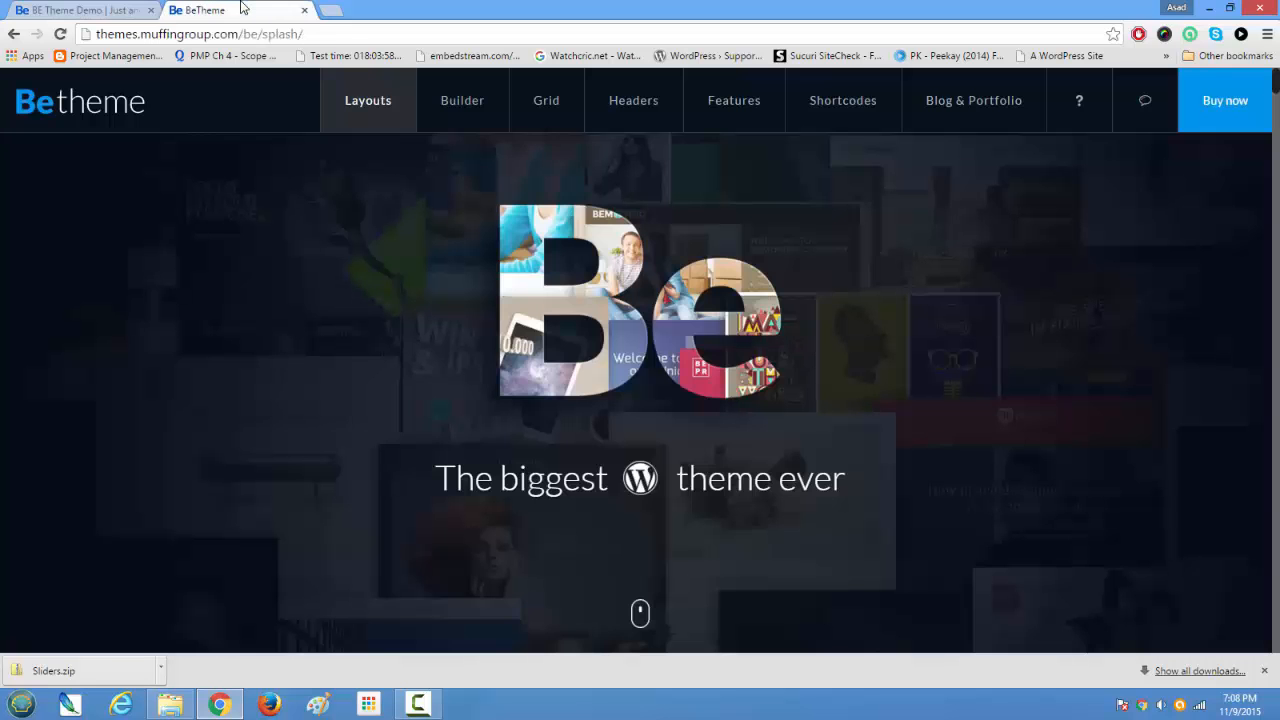
- Compare the BE Theme Demo site's front page with the pre-made layouts on the BeTheme showcase page
left_click(57, 8)
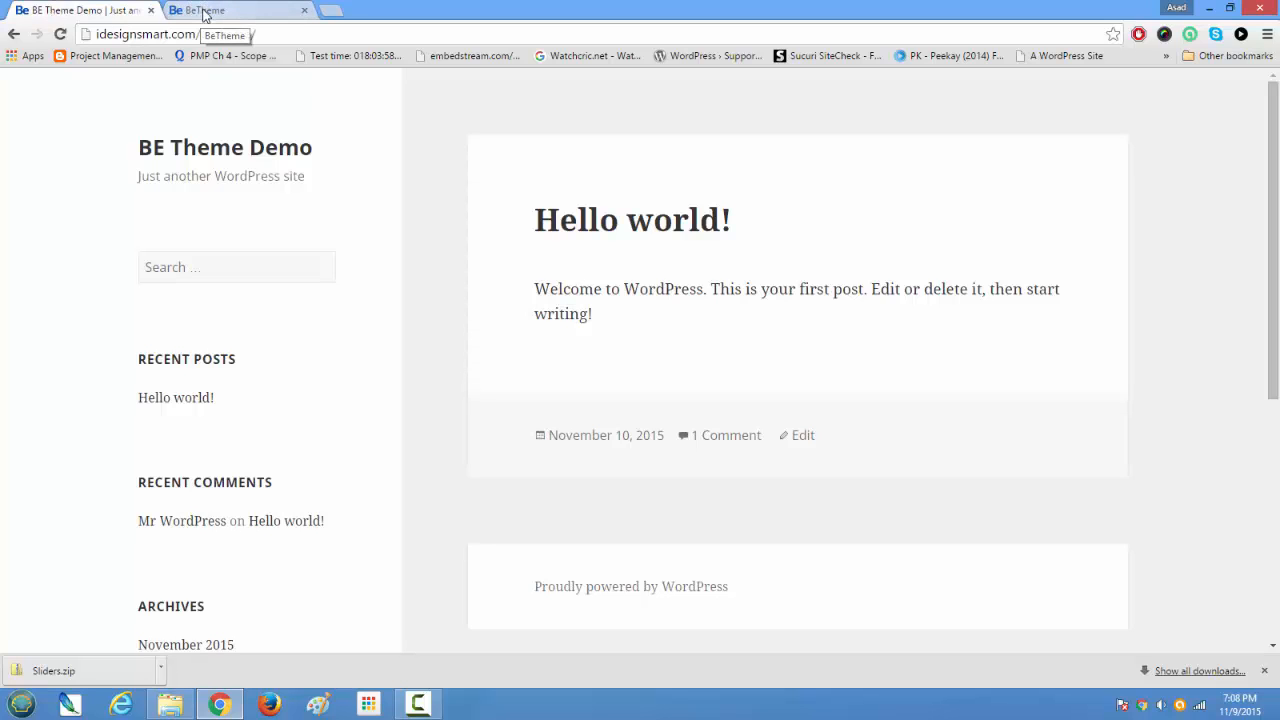
left_click(247, 9)
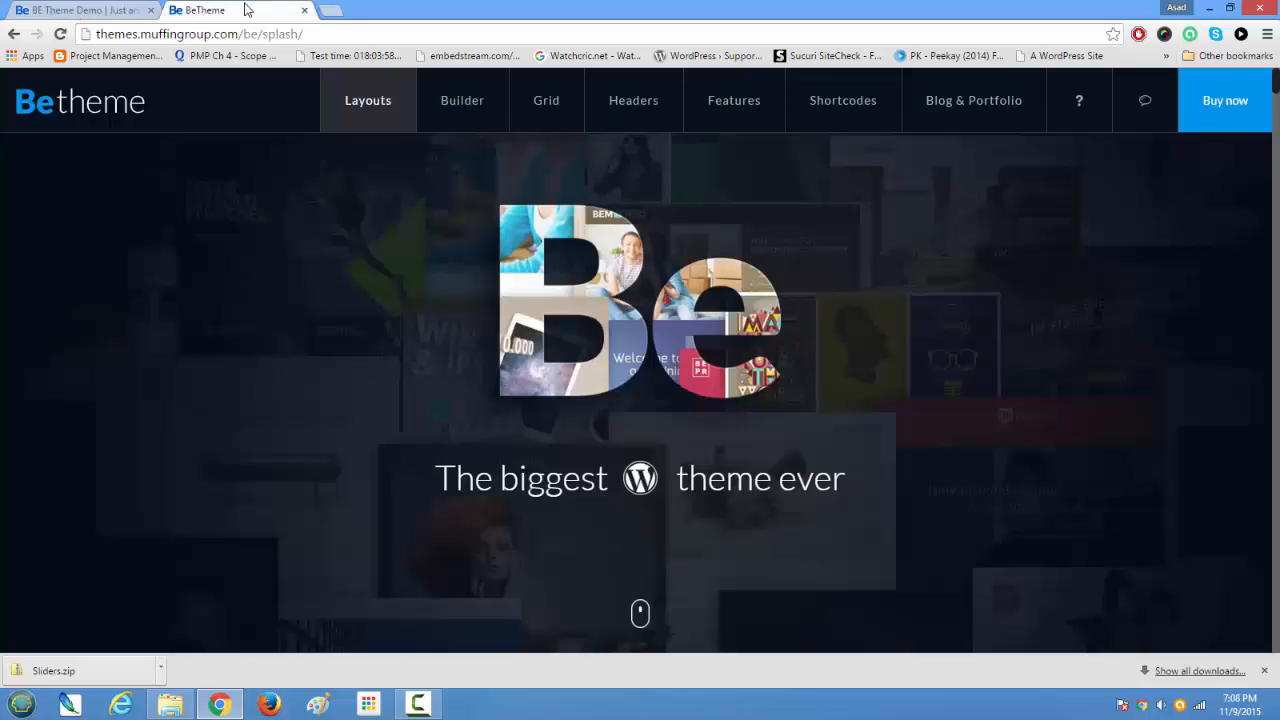
scroll(465, 481, "down", 5)
scroll(465, 481, "down", 5)
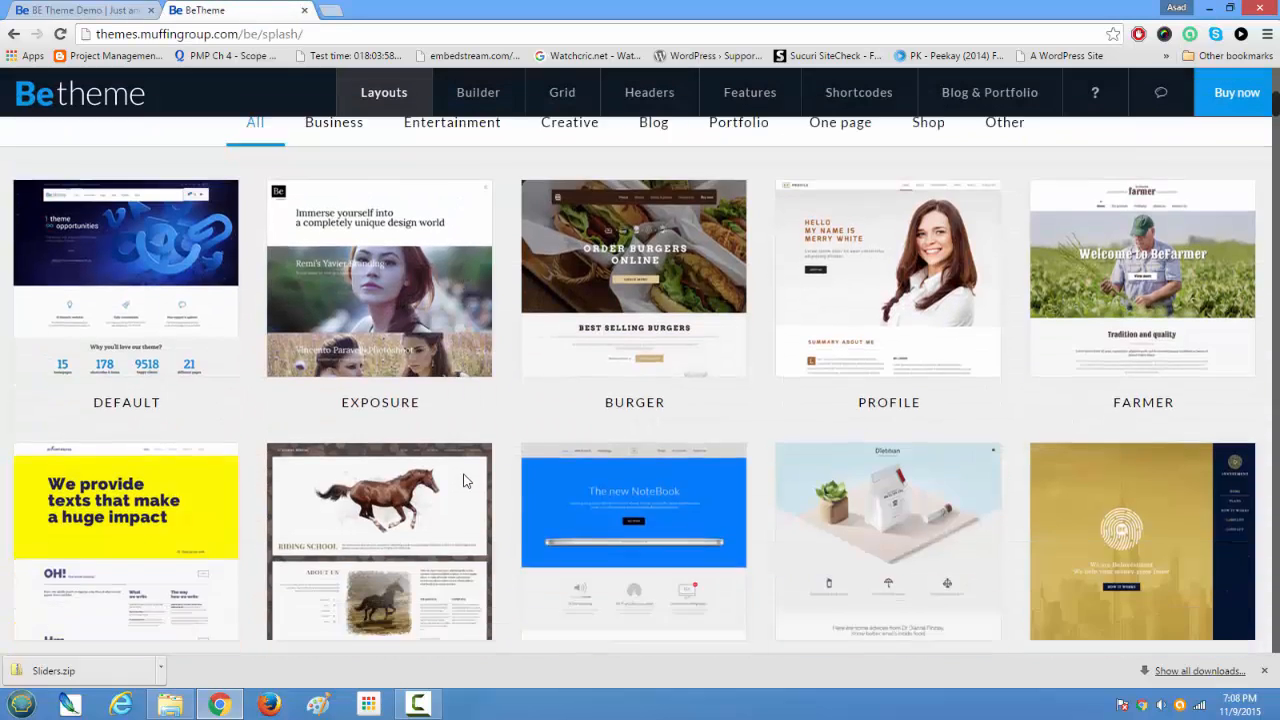
scroll(465, 481, "up", 6)
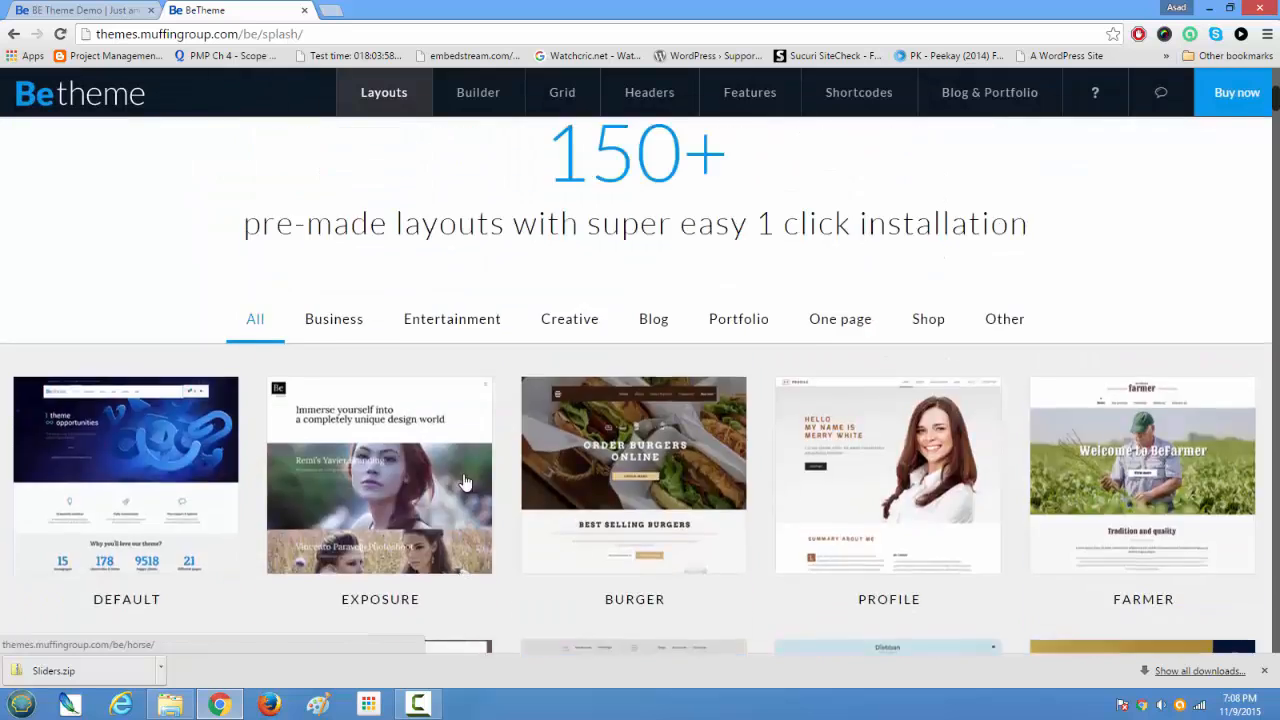
scroll(465, 475, "down", 5)
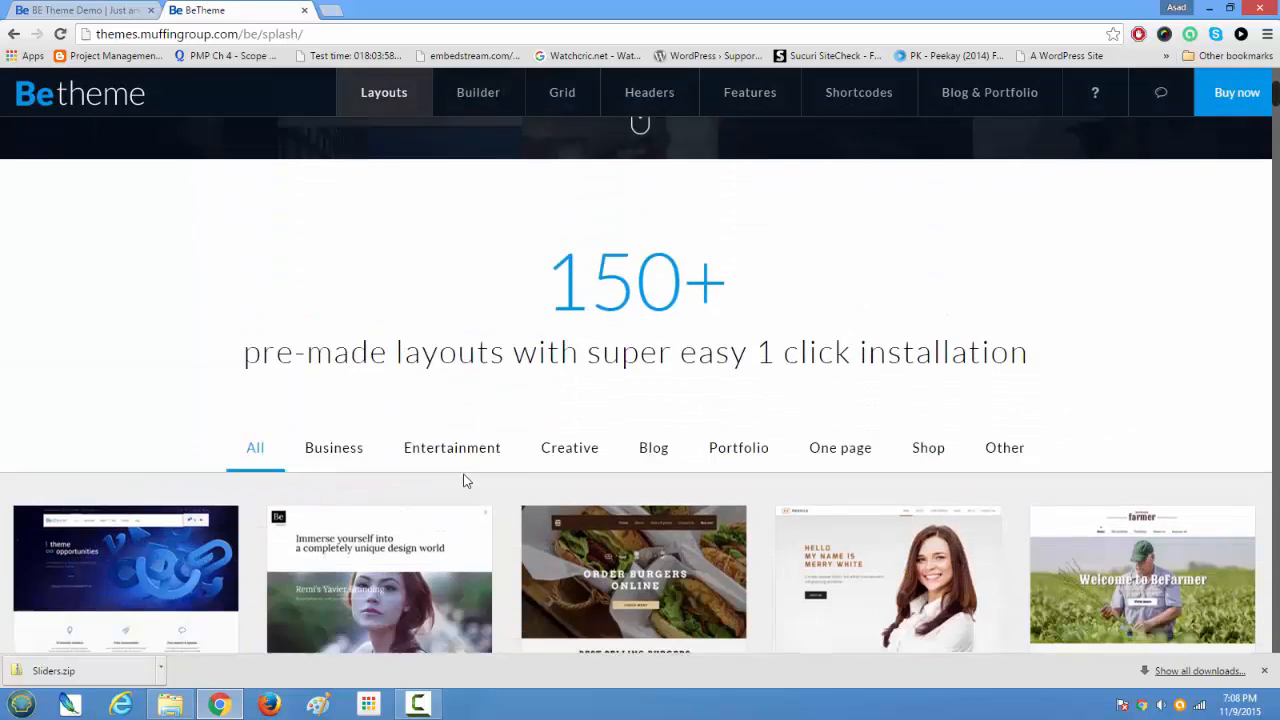
- Go back to the demo site's WordPress admin and open its installed themes
left_click(88, 10)
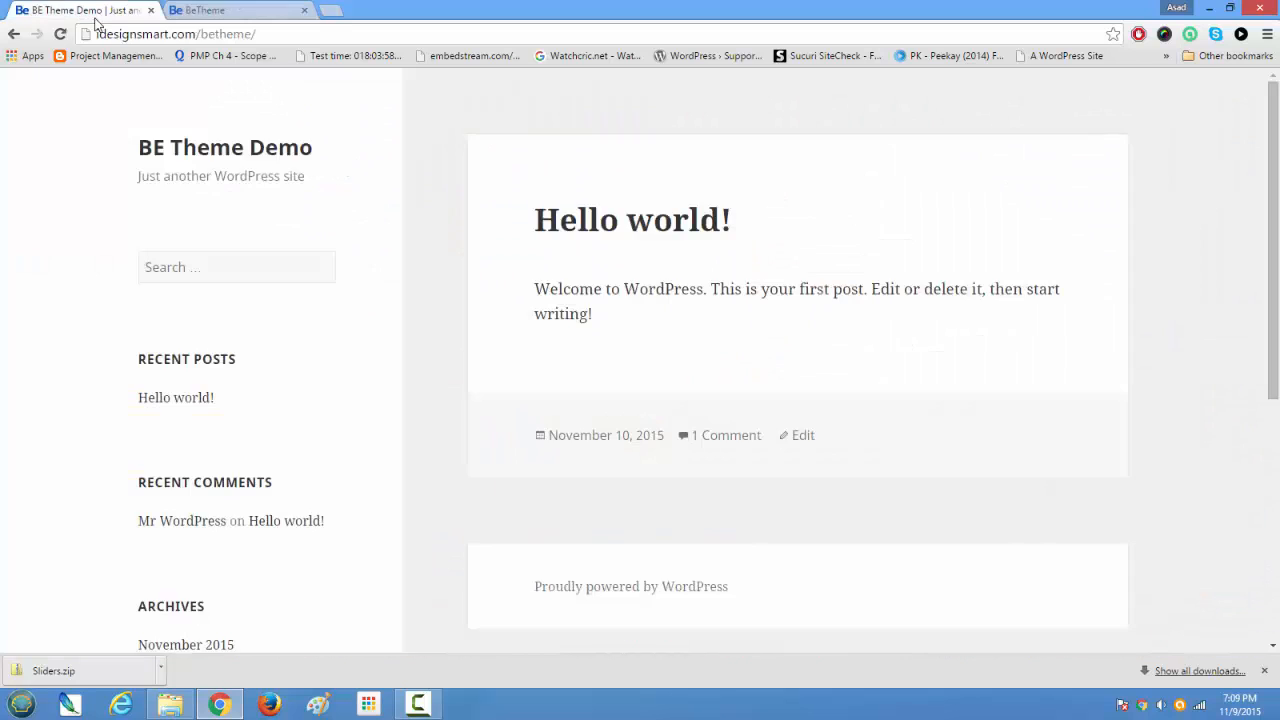
left_click(12, 36)
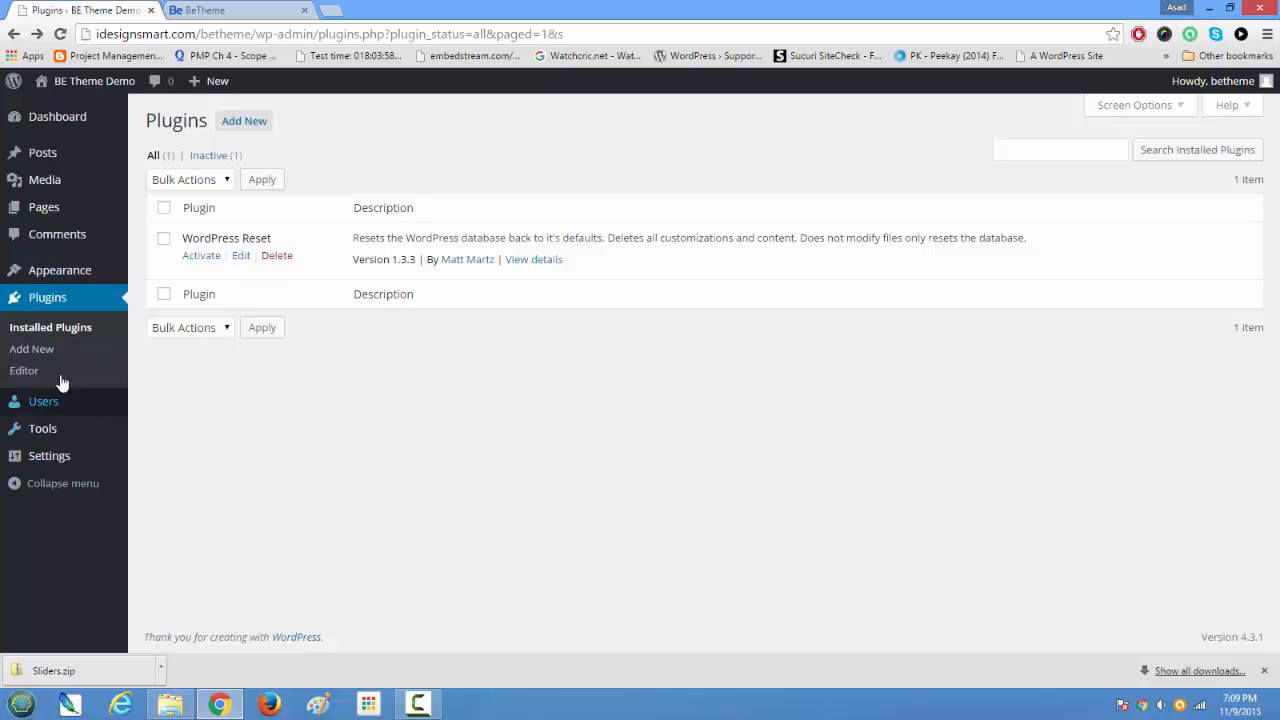
mouse_move(44, 270)
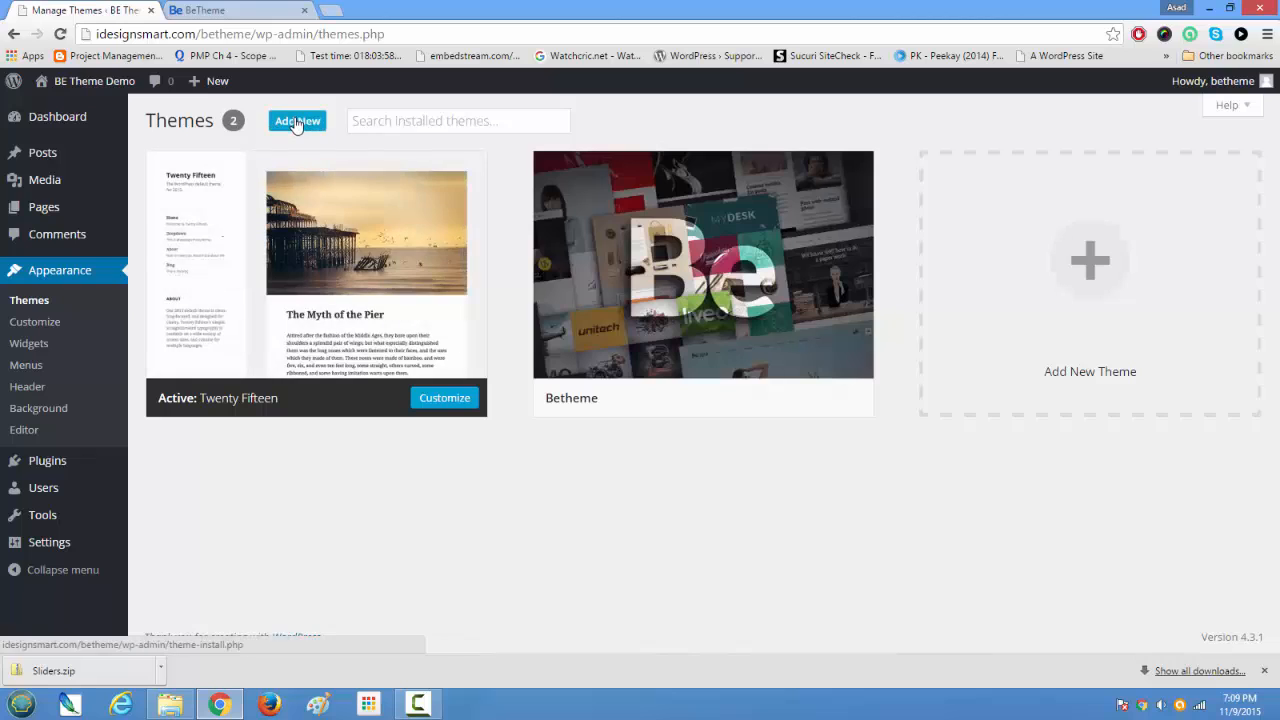
- View the form for uploading a theme in .zip format and return to the installed themes
left_click(296, 122)
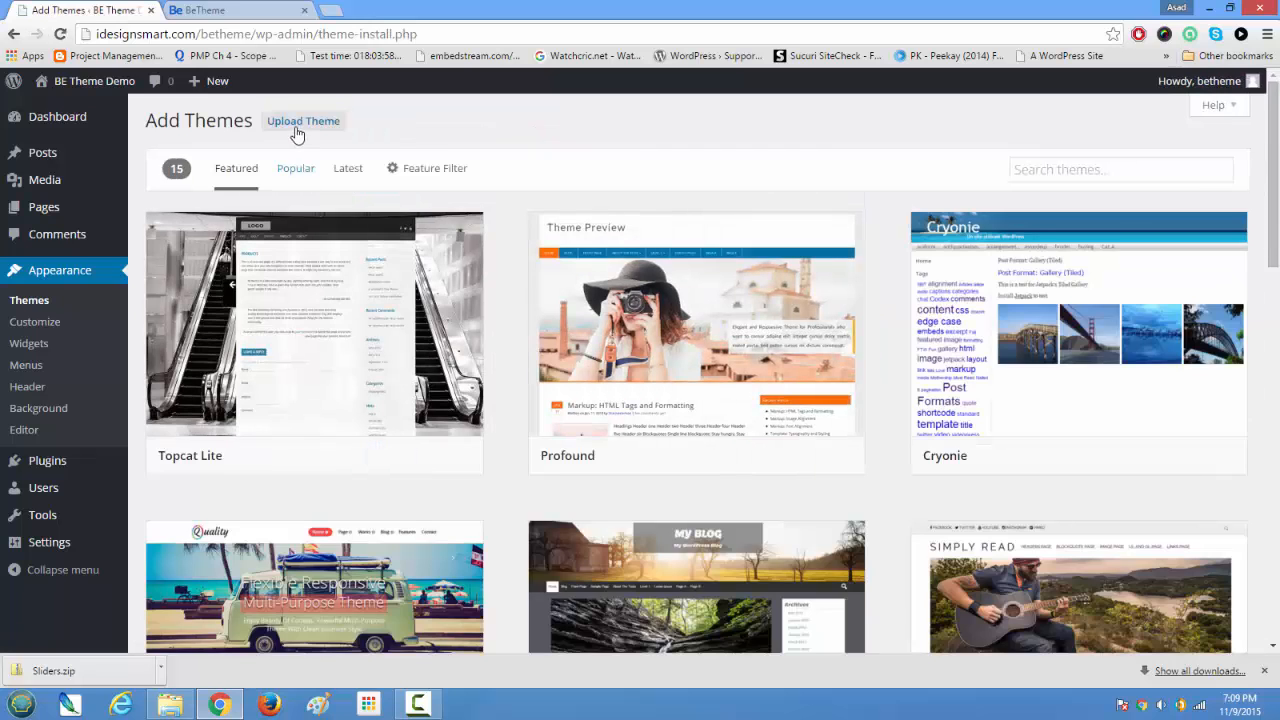
left_click(297, 124)
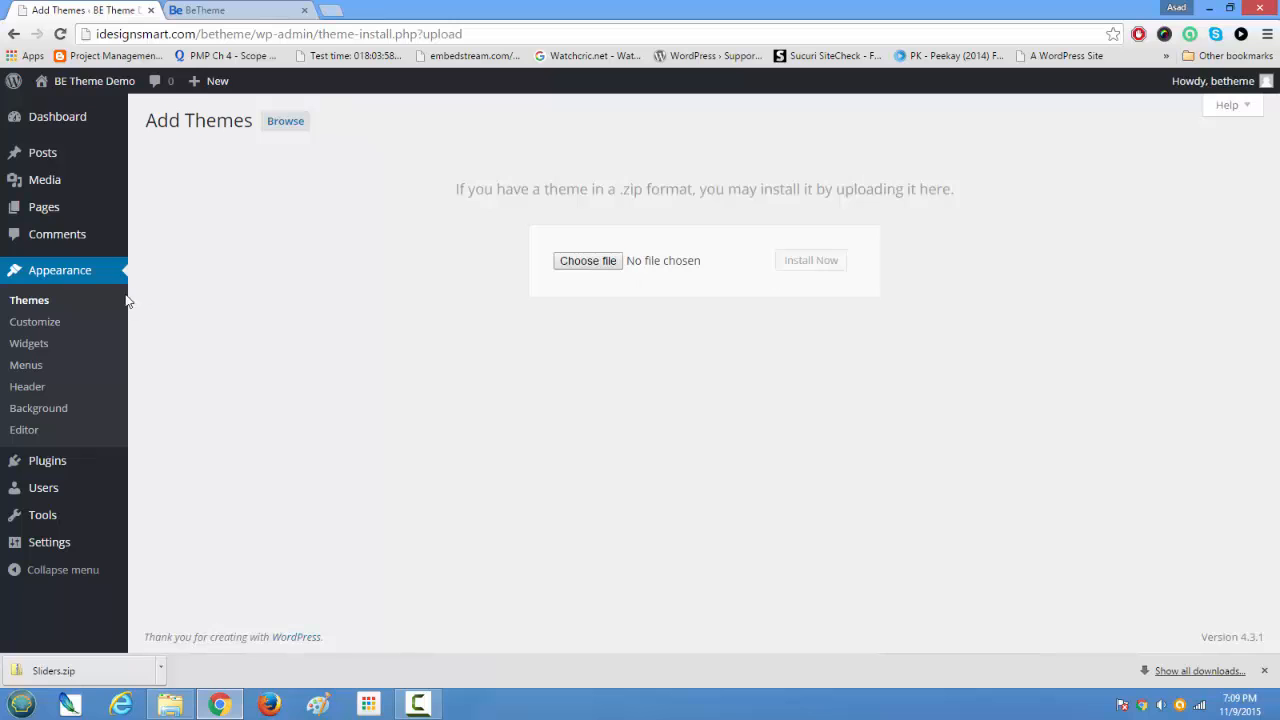
left_click(30, 302)
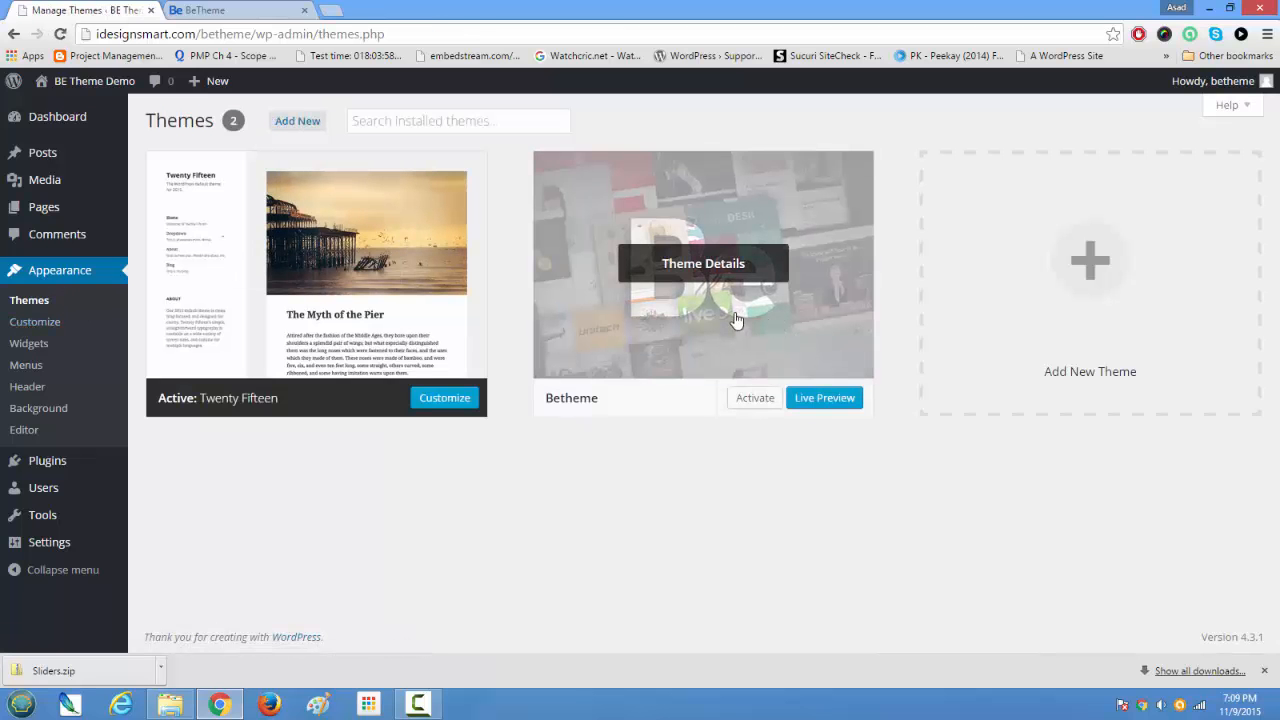
- Activate the Betheme theme, read its plugin notice and begin installing the plugins it asks for
left_click(756, 399)
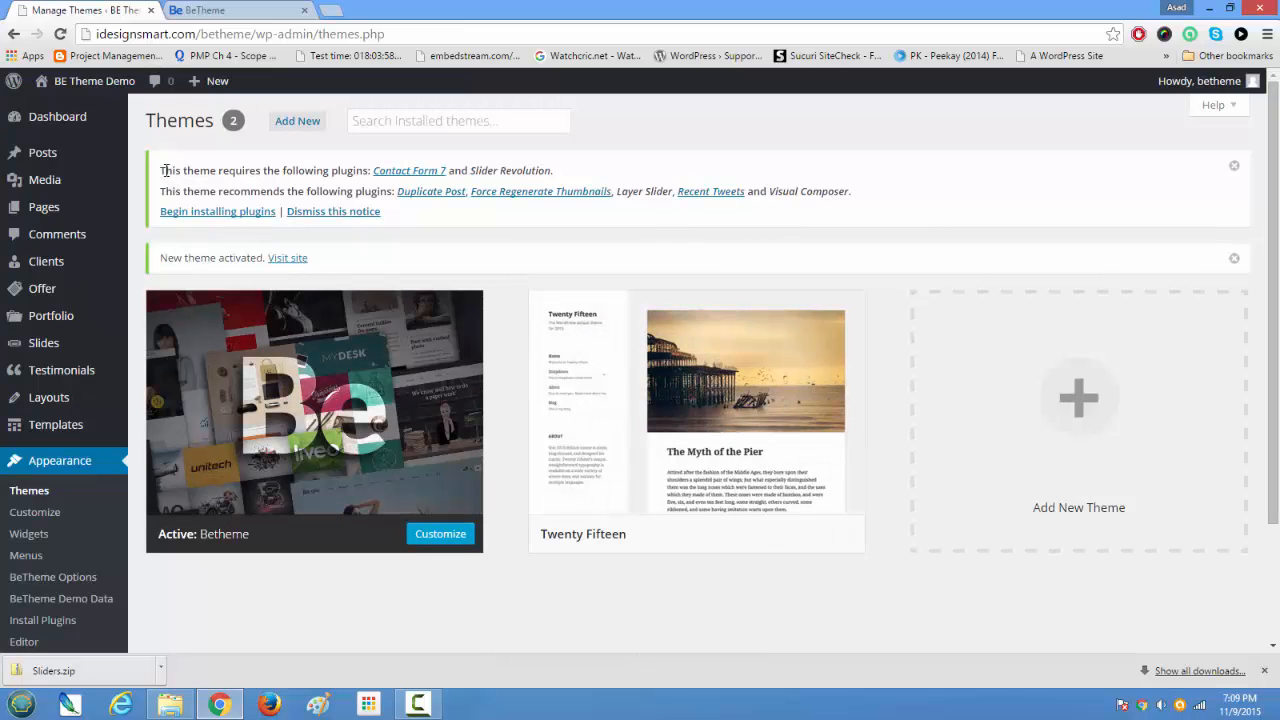
left_click_drag(162, 170, 885, 188)
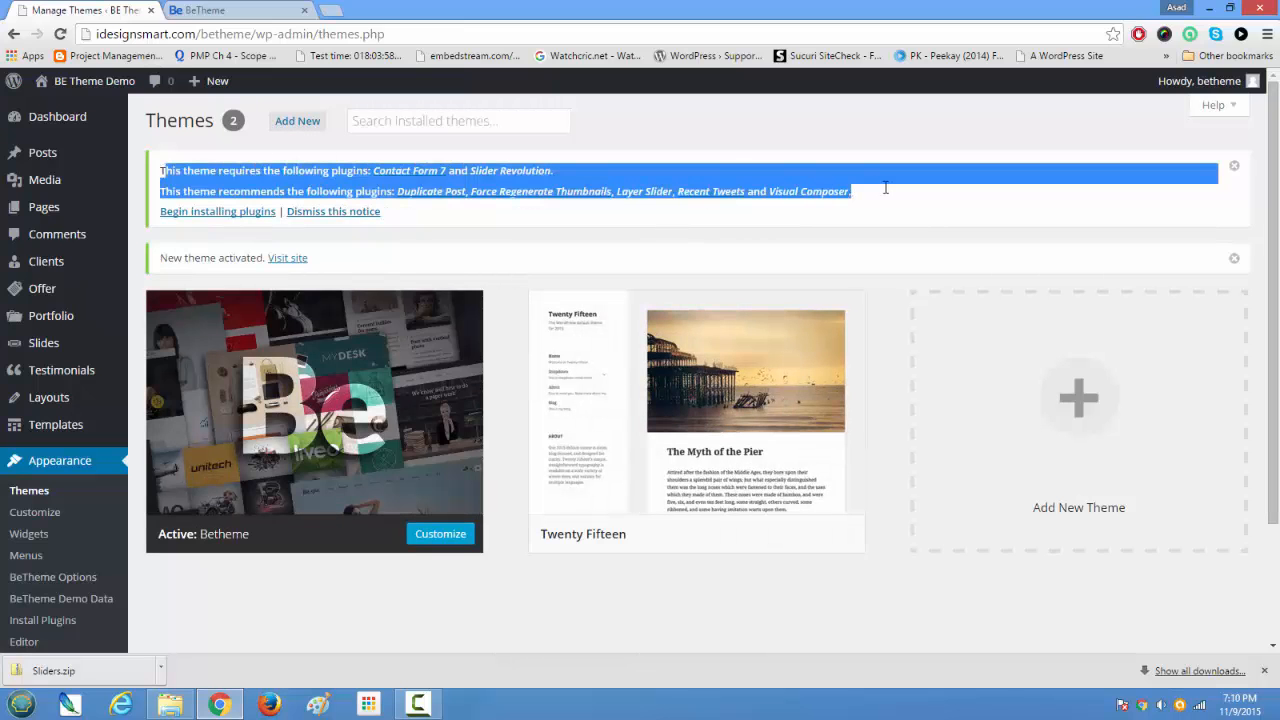
left_click(252, 213)
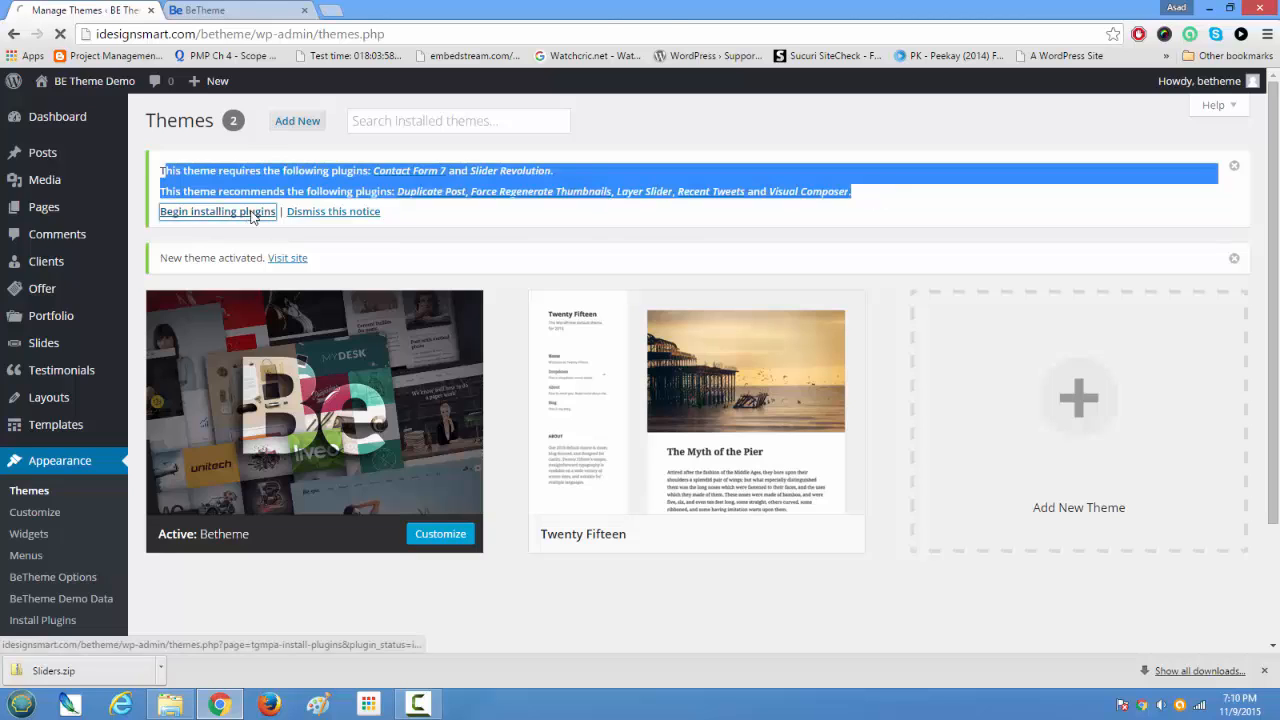
- Examine the required and recommended plugins, noting the pre-packaged Visual Composer, Layer Slider and Slider Revolution
scroll(333, 433, "down", 3)
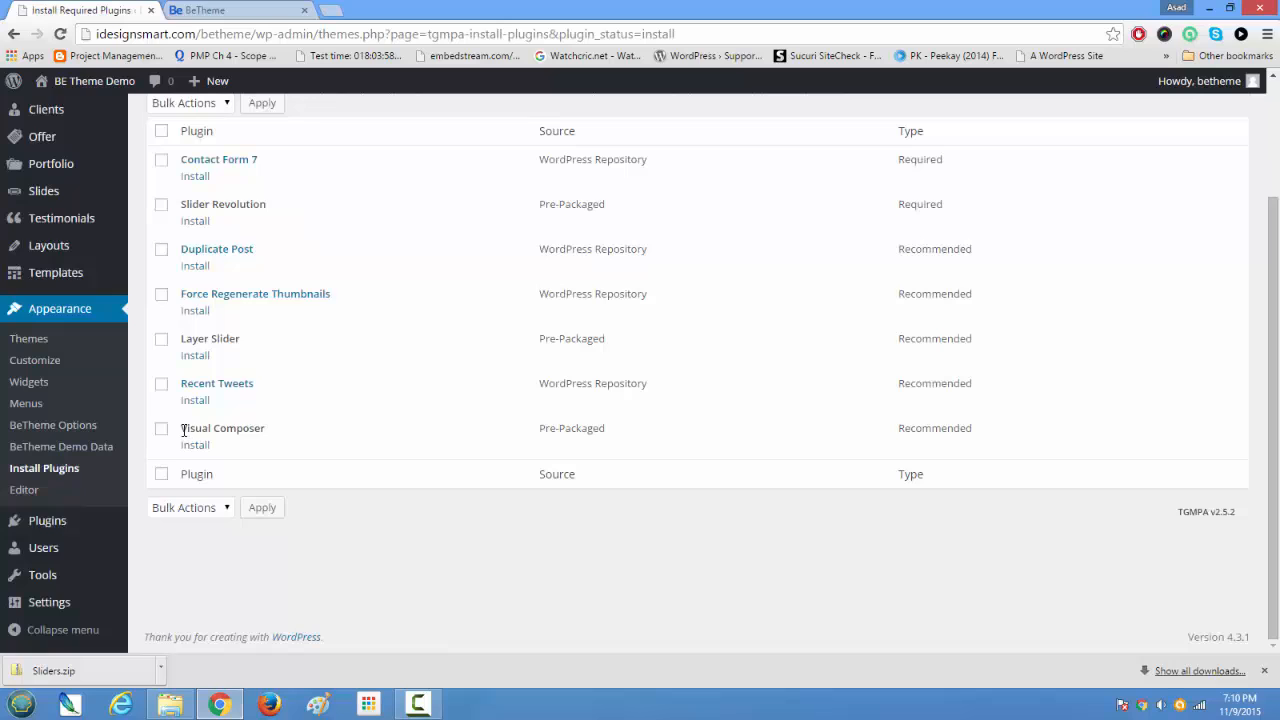
triple_click(225, 430)
triple_click(186, 338)
left_click_drag(182, 205, 288, 203)
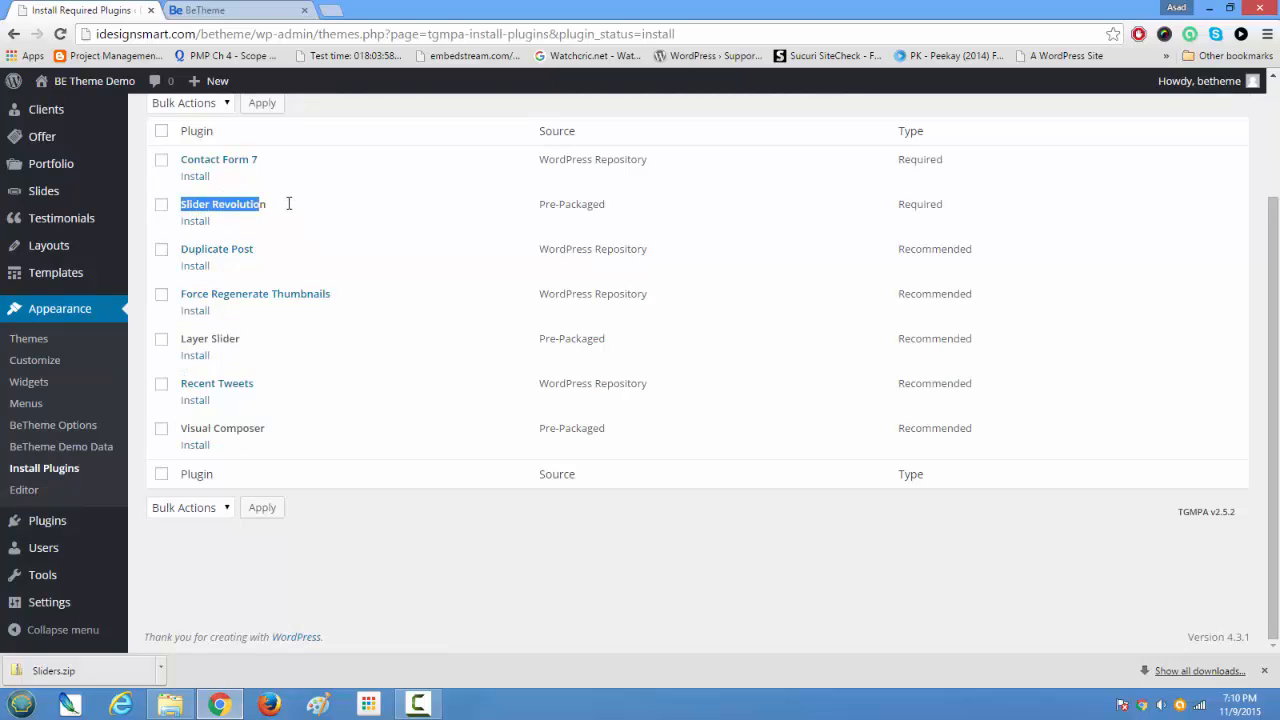
scroll(378, 360, "up", 2)
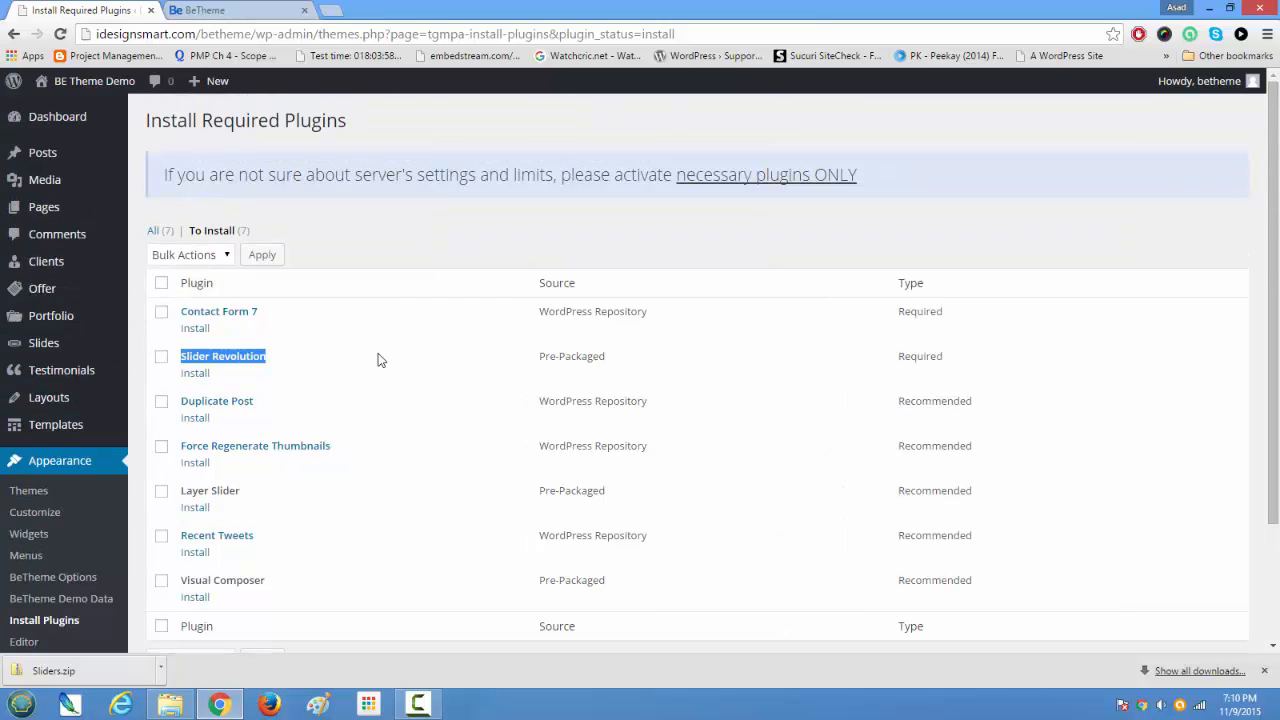
scroll(228, 317, "down", 2)
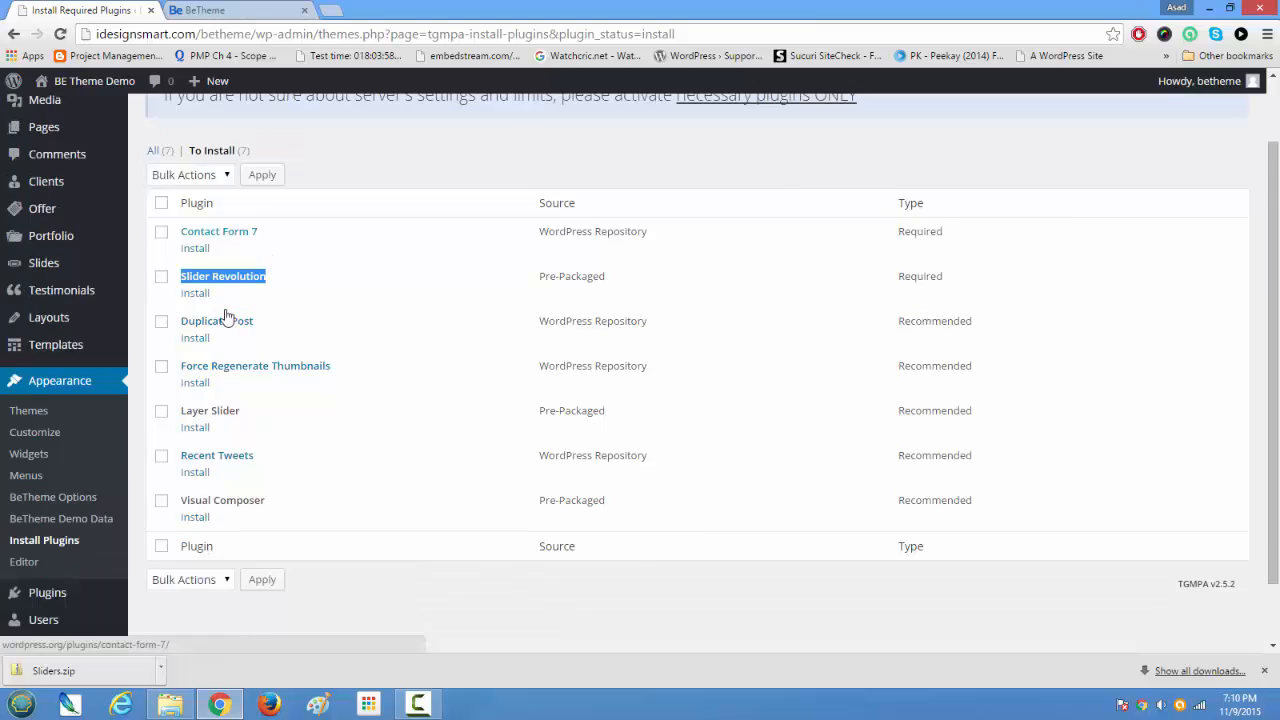
scroll(225, 315, "up", 2)
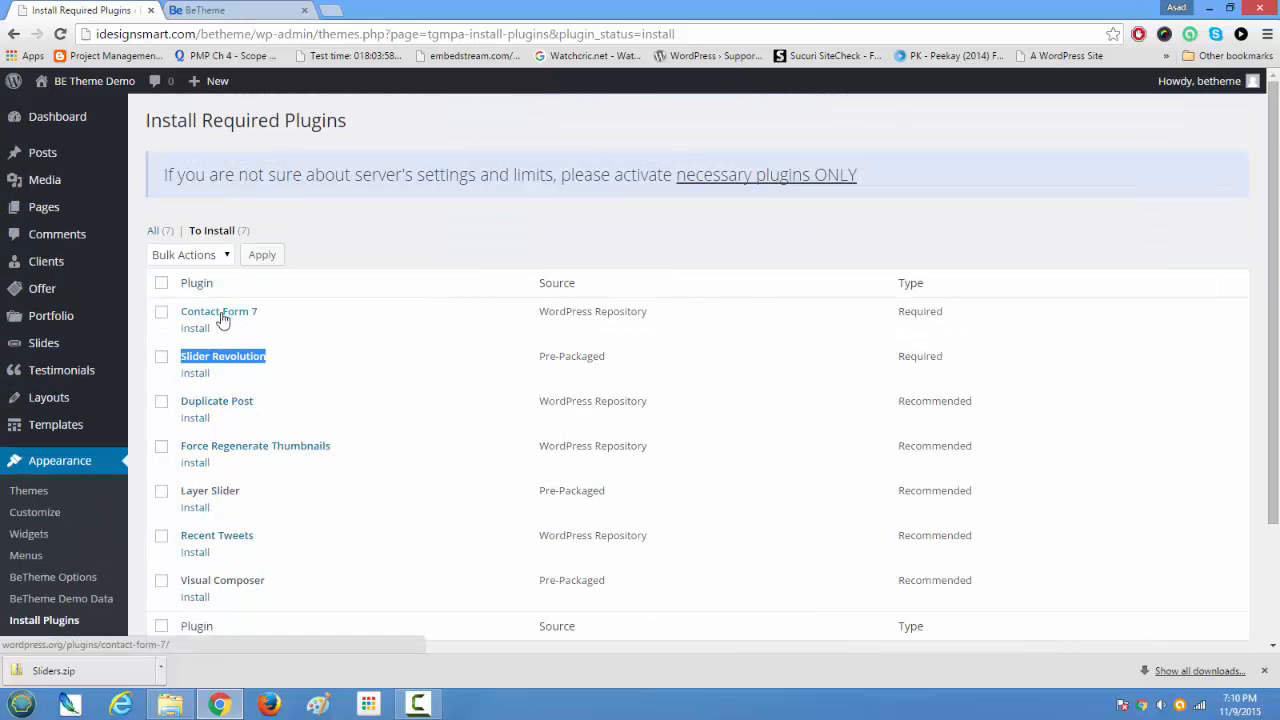
- Select all the listed plugins and install them with a bulk action
left_click(162, 284)
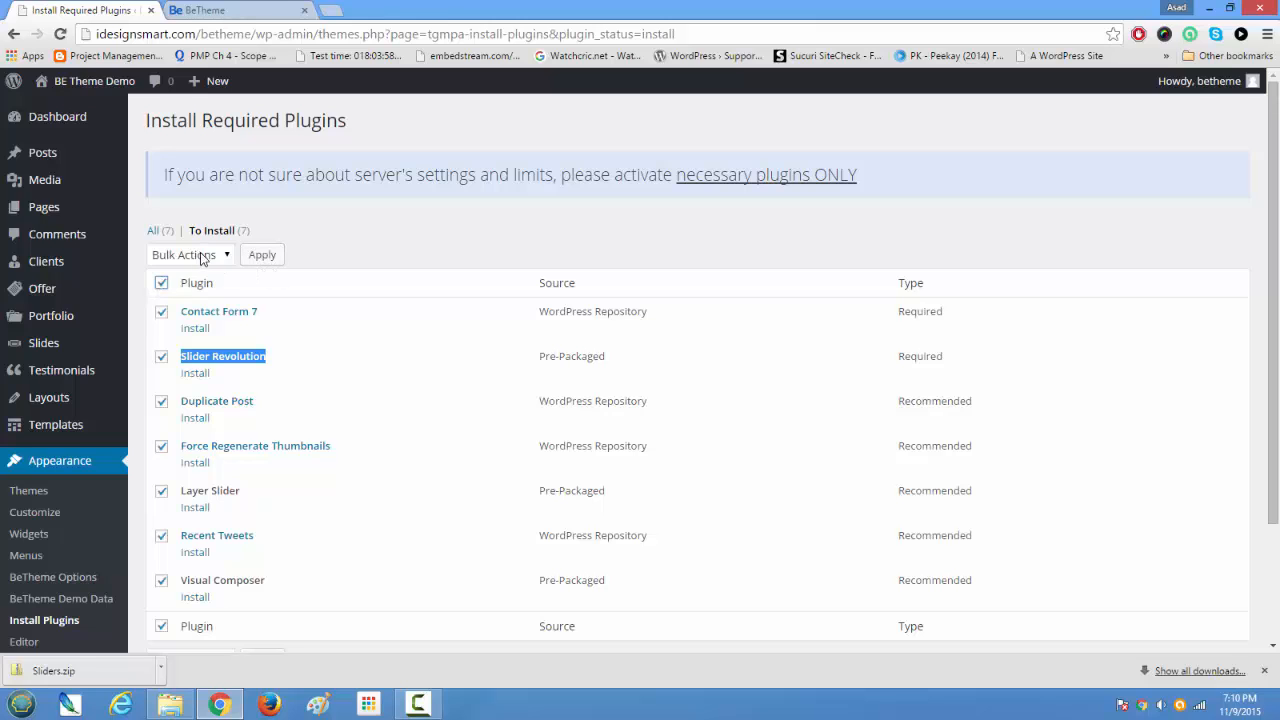
left_click(203, 257)
left_click(195, 289)
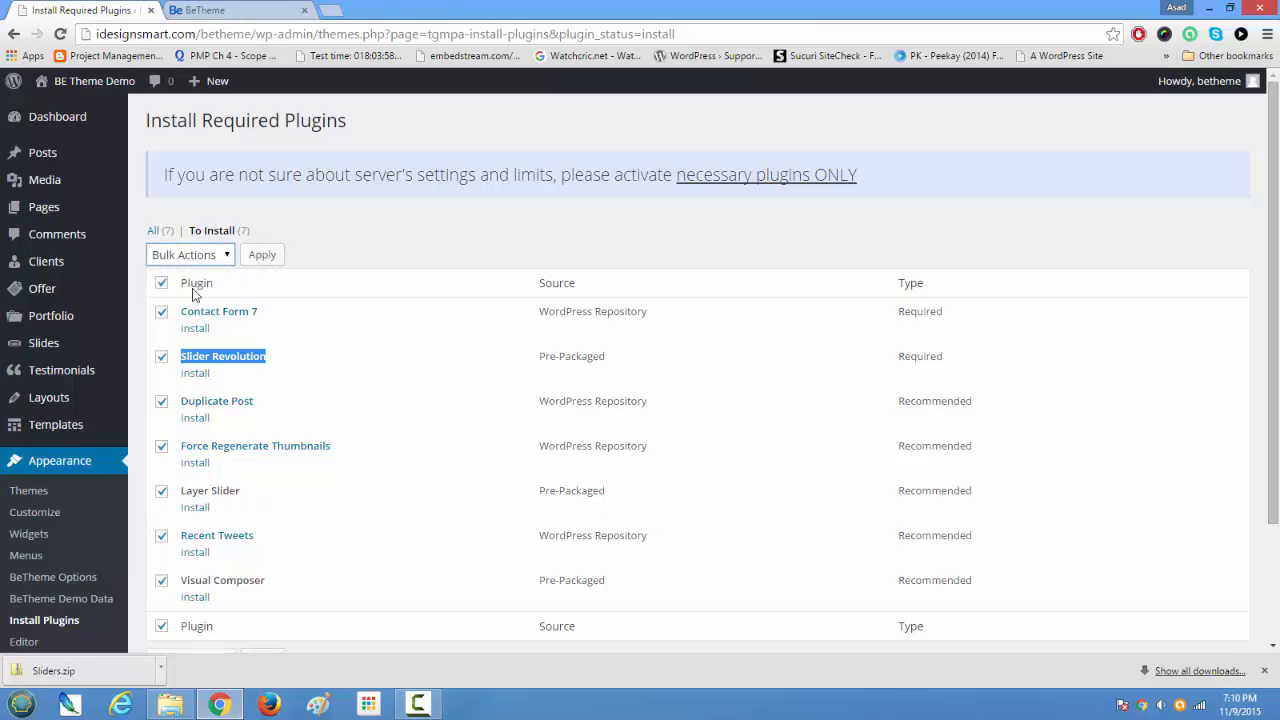
left_click(262, 257)
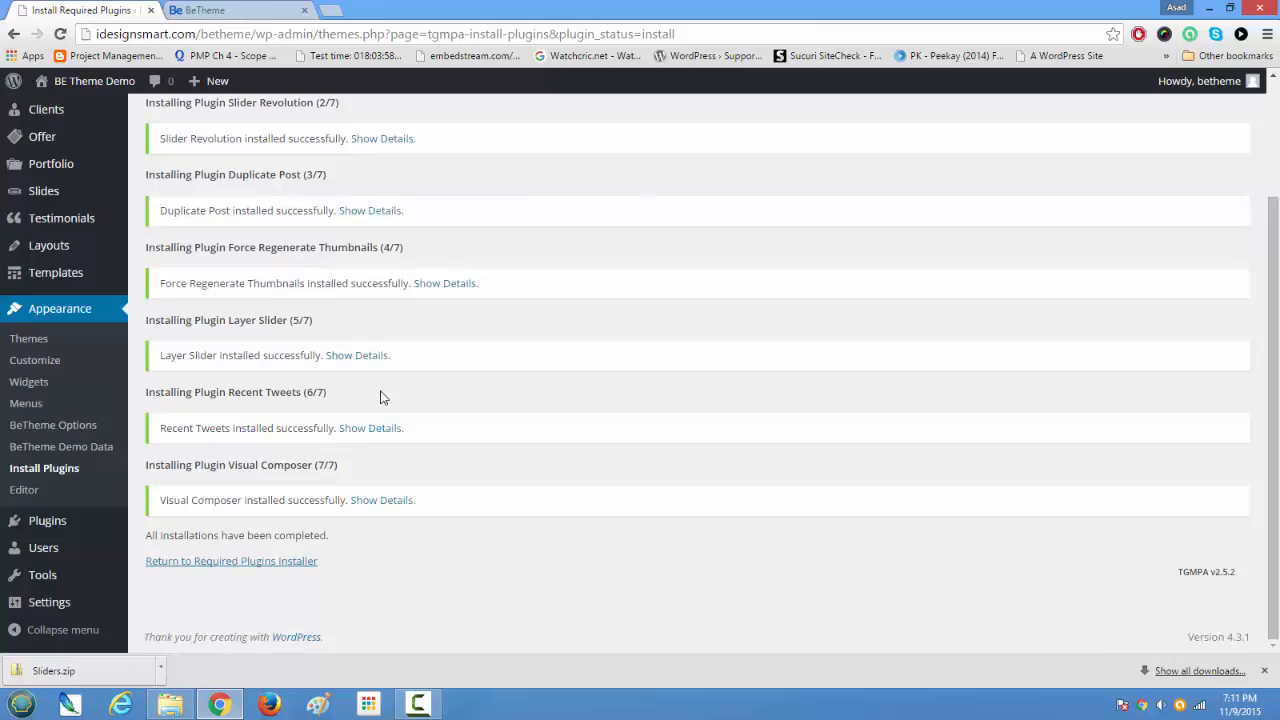
- Review the plugin installation log from Contact Form 7 down to Visual Composer
scroll(341, 420, "up", 2)
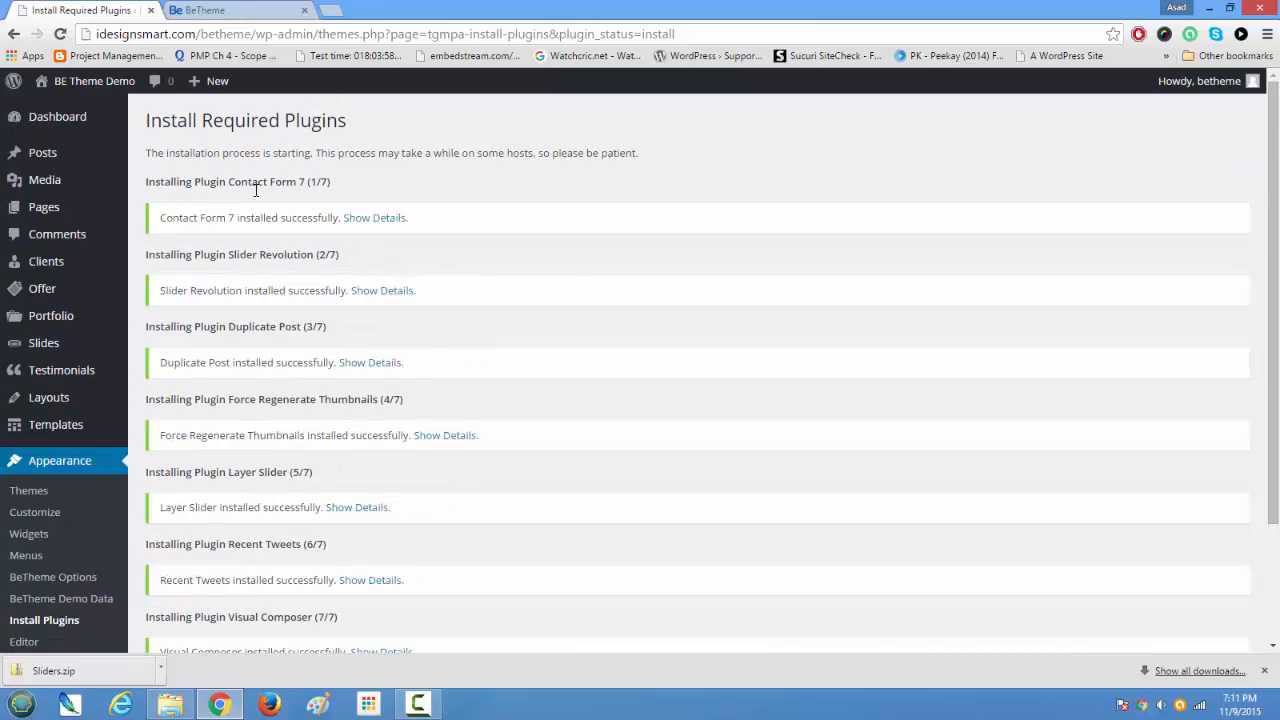
left_click_drag(155, 185, 340, 191)
scroll(352, 324, "down", 3)
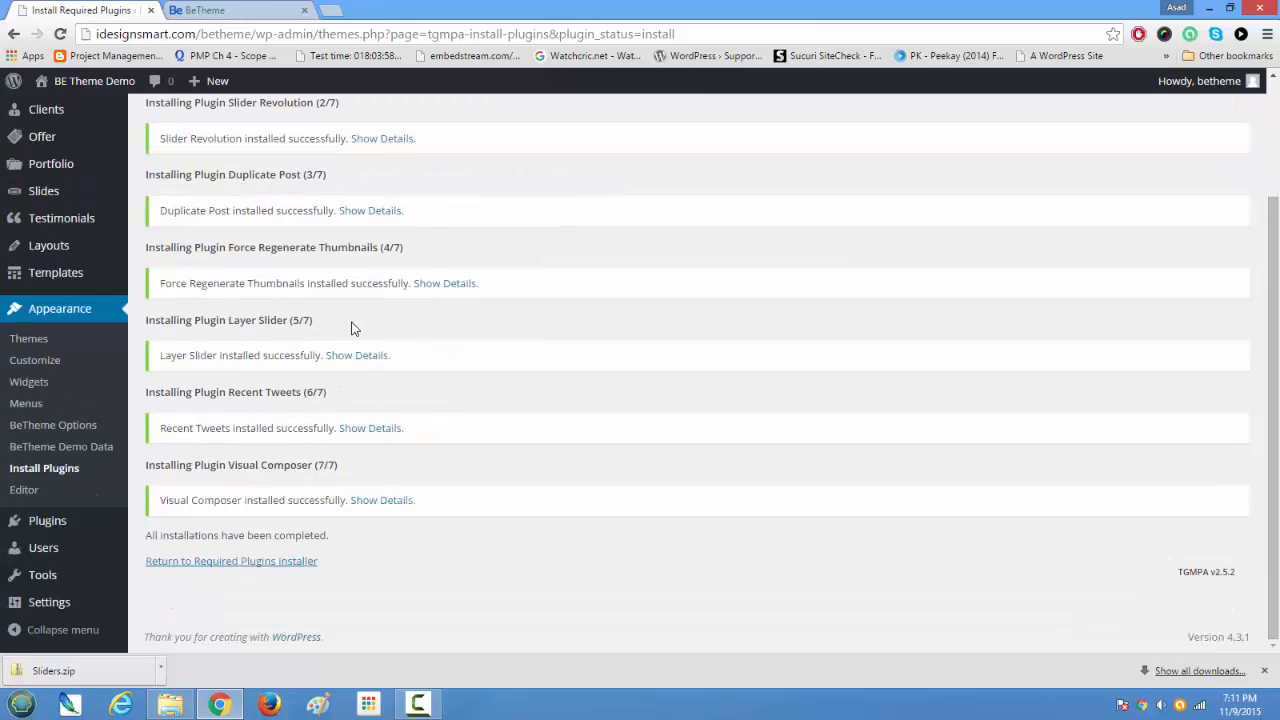
- Return to the required plugins installer and bulk-activate all the plugins
left_click(282, 564)
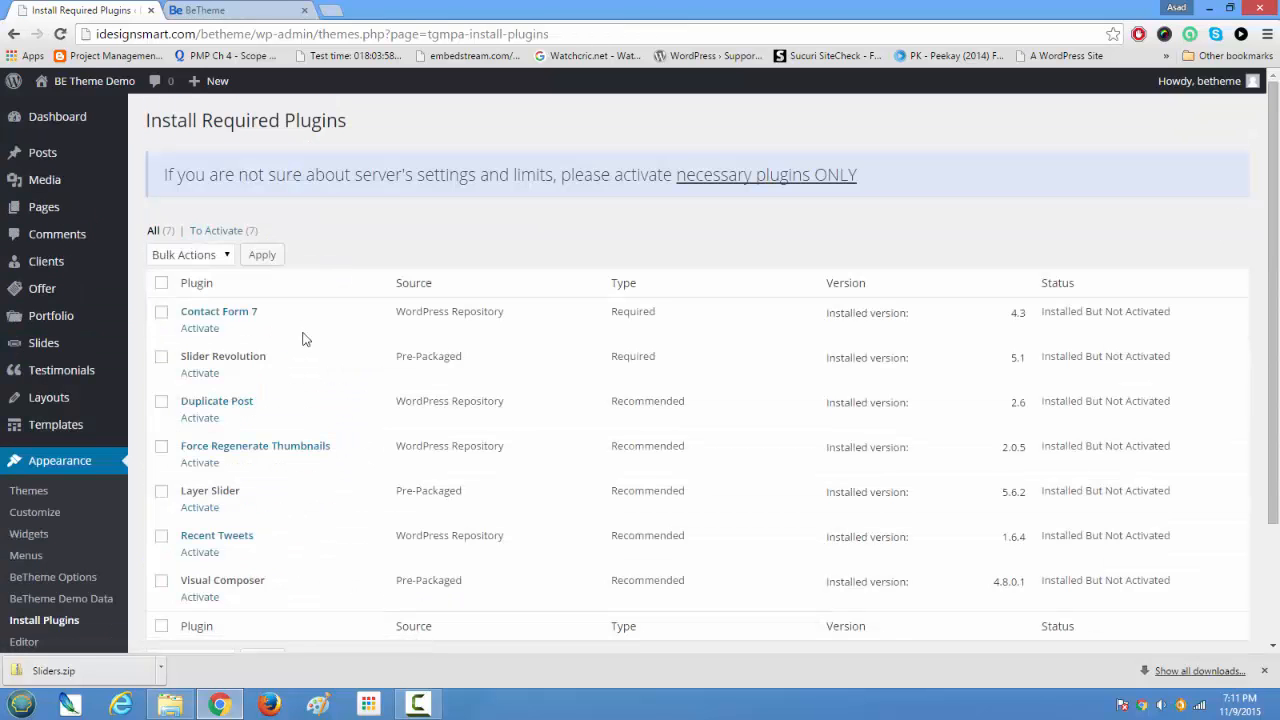
left_click(161, 283)
left_click(190, 254)
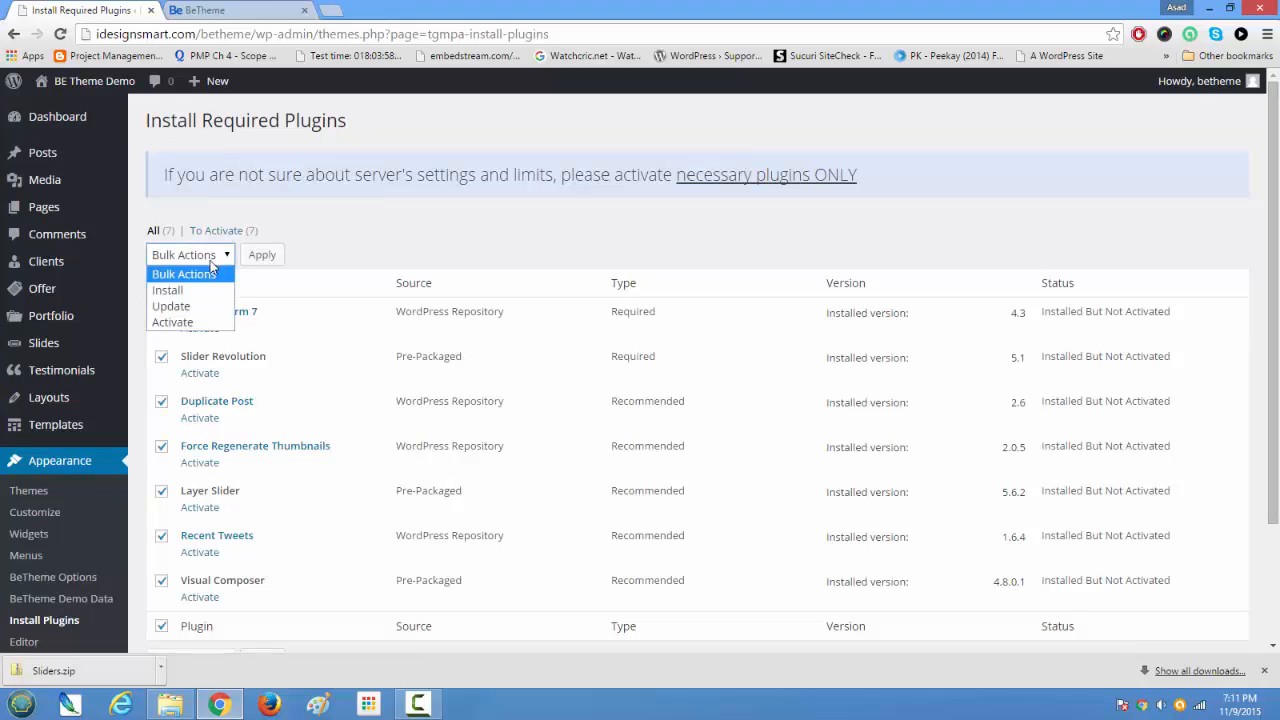
left_click(190, 326)
left_click(262, 255)
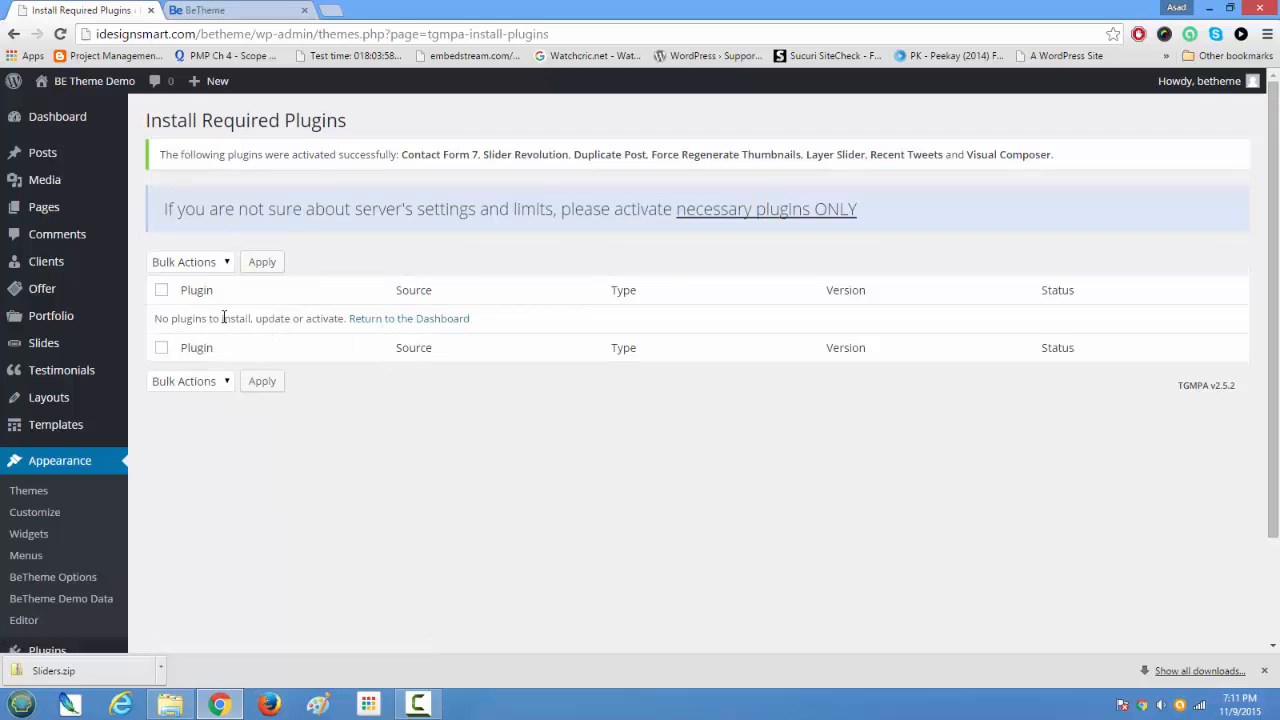
- Glance at the BeTheme layout gallery again and try to open the demo site in a new tab
left_click(190, 12)
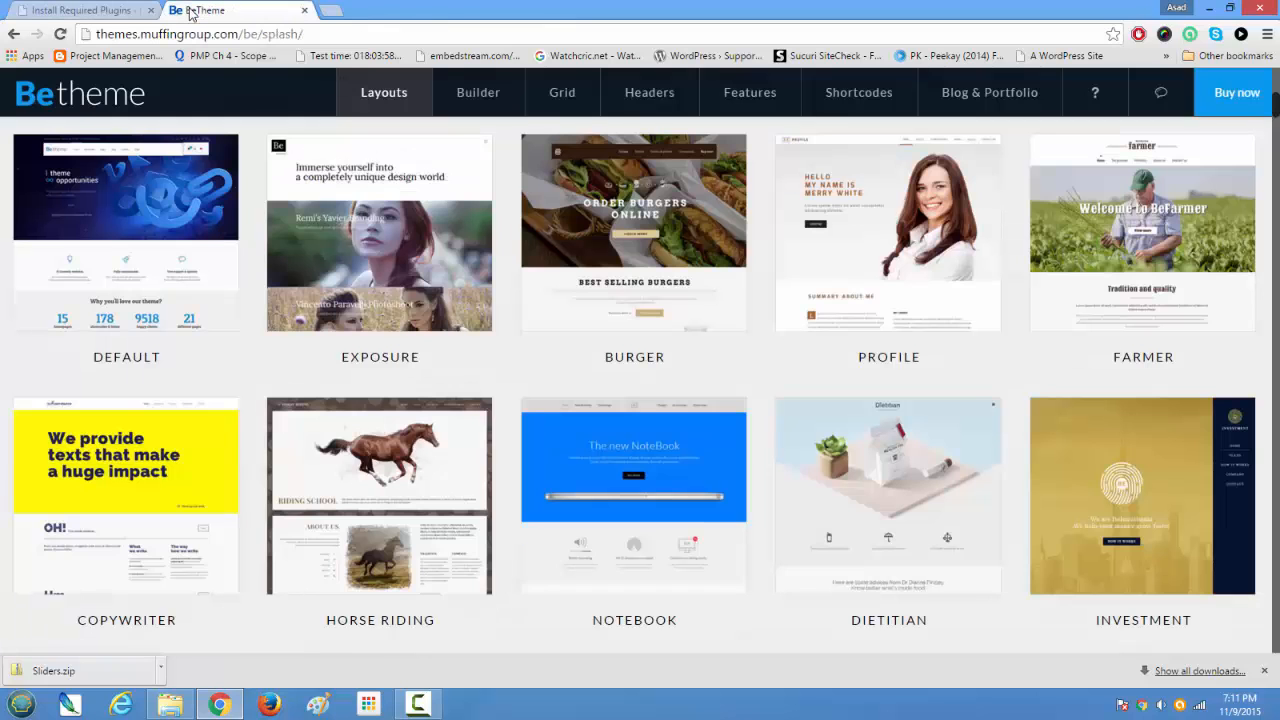
left_click(95, 10)
mouse_move(70, 81)
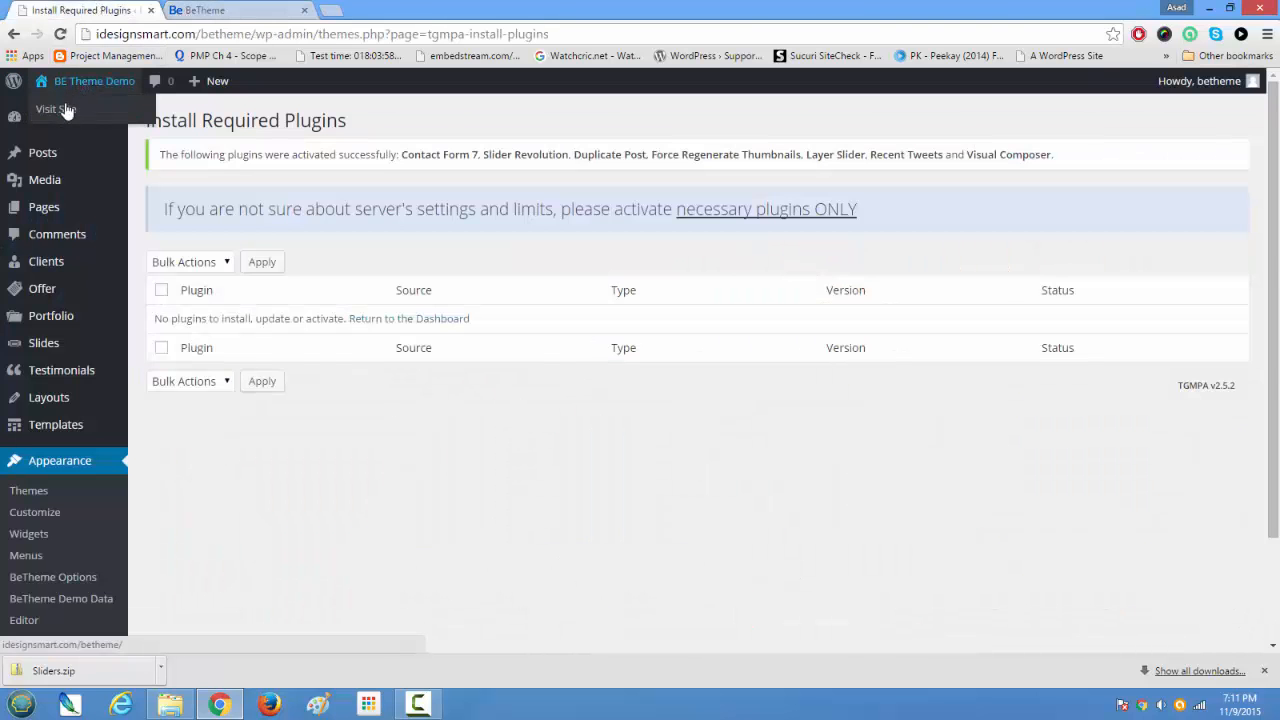
right_click(64, 112)
left_click(76, 114)
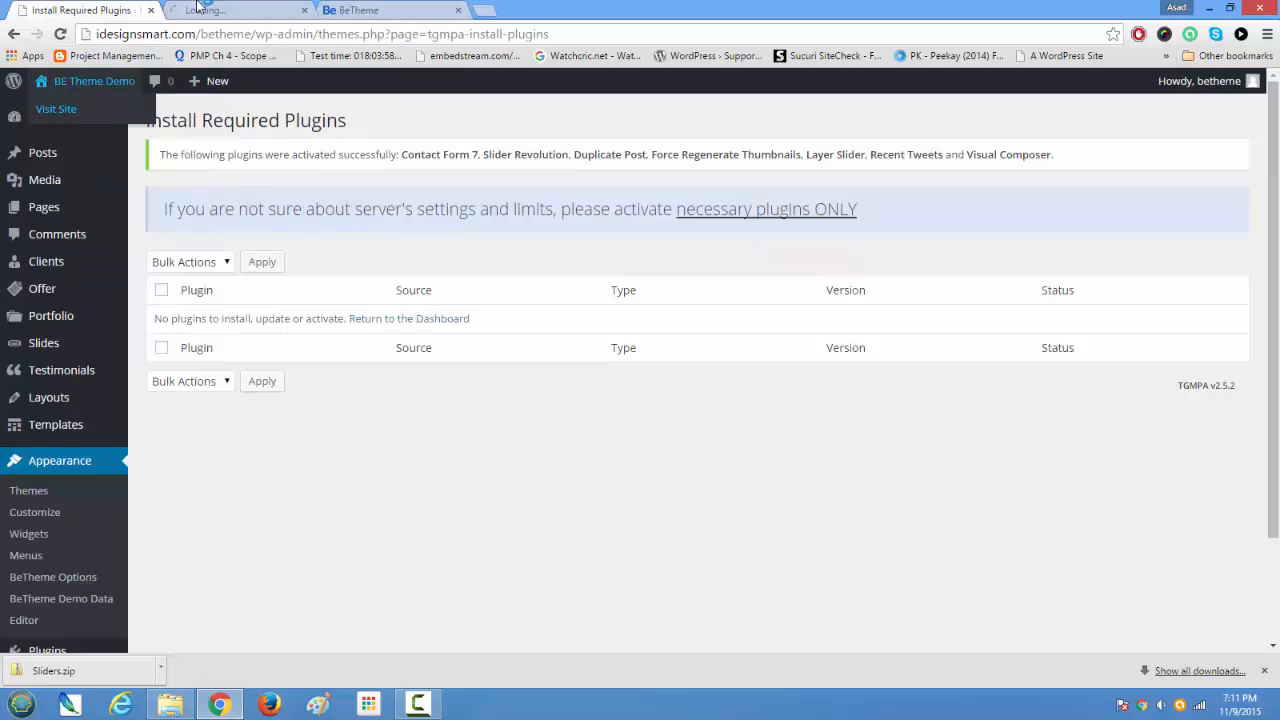
left_click(205, 9)
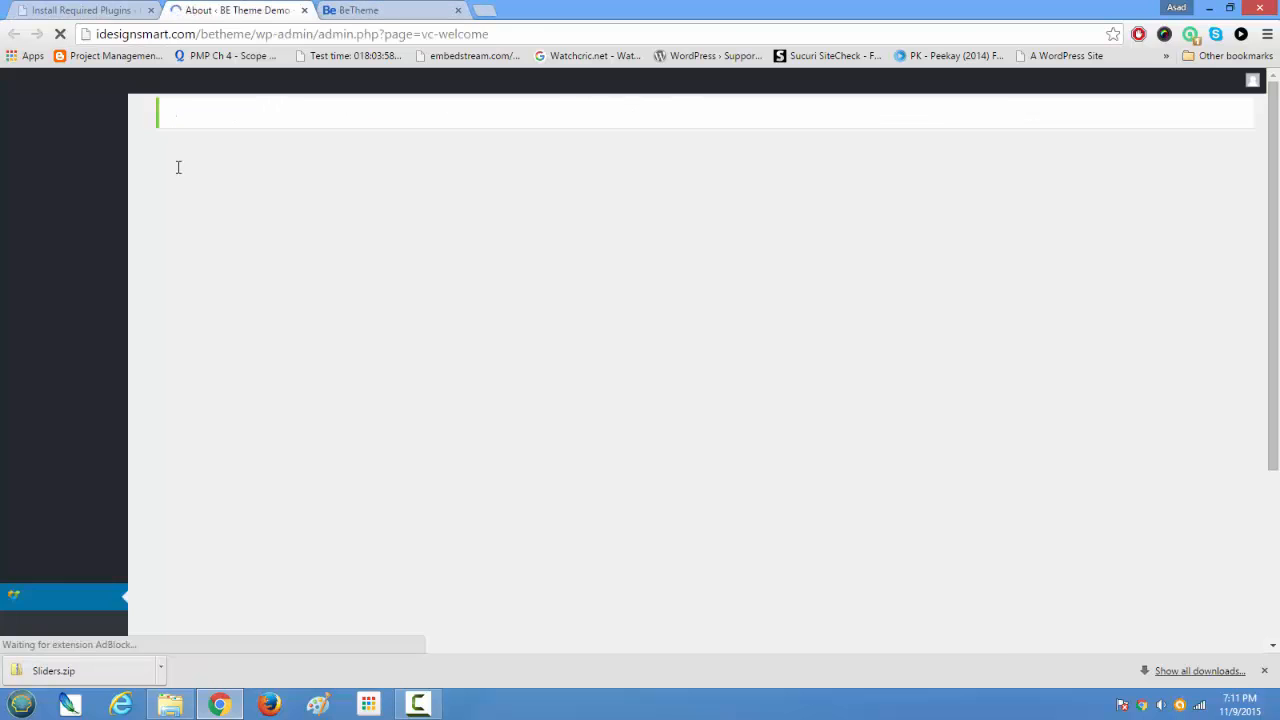
- Open the demo site in another tab, close the Visual Composer welcome page and look down the site's front page
mouse_move(95, 82)
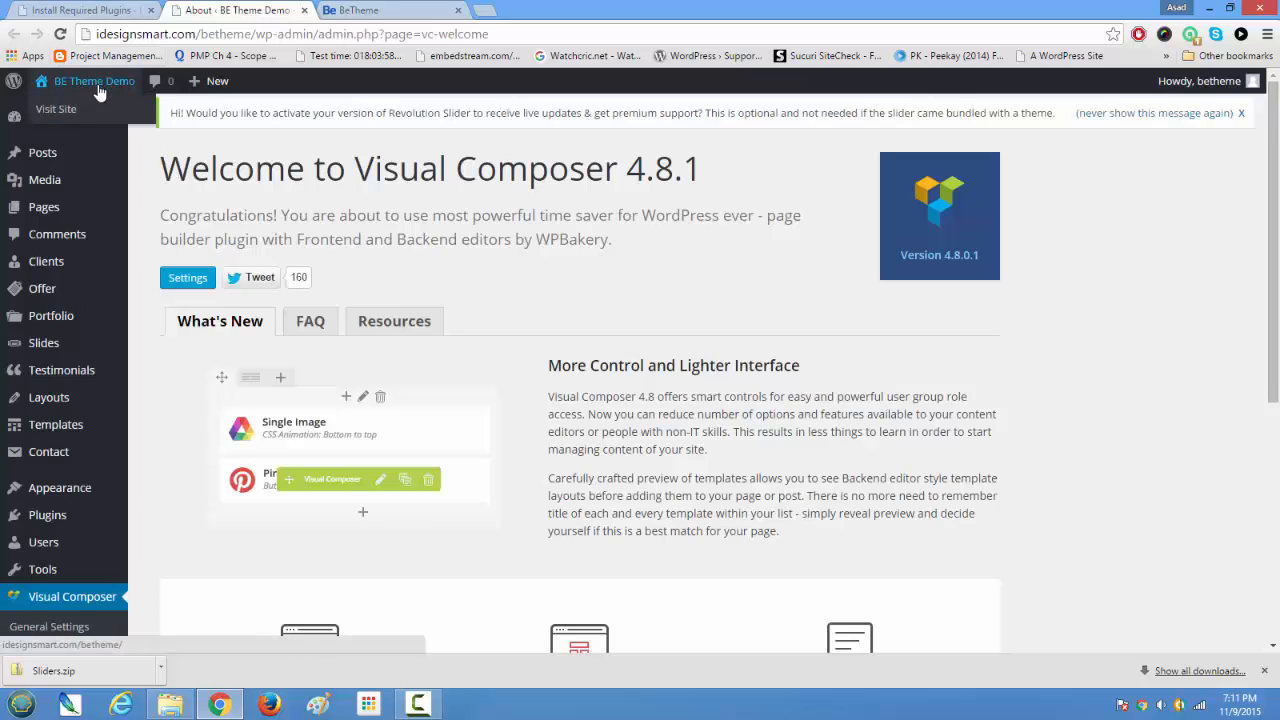
right_click(74, 111)
left_click(143, 119)
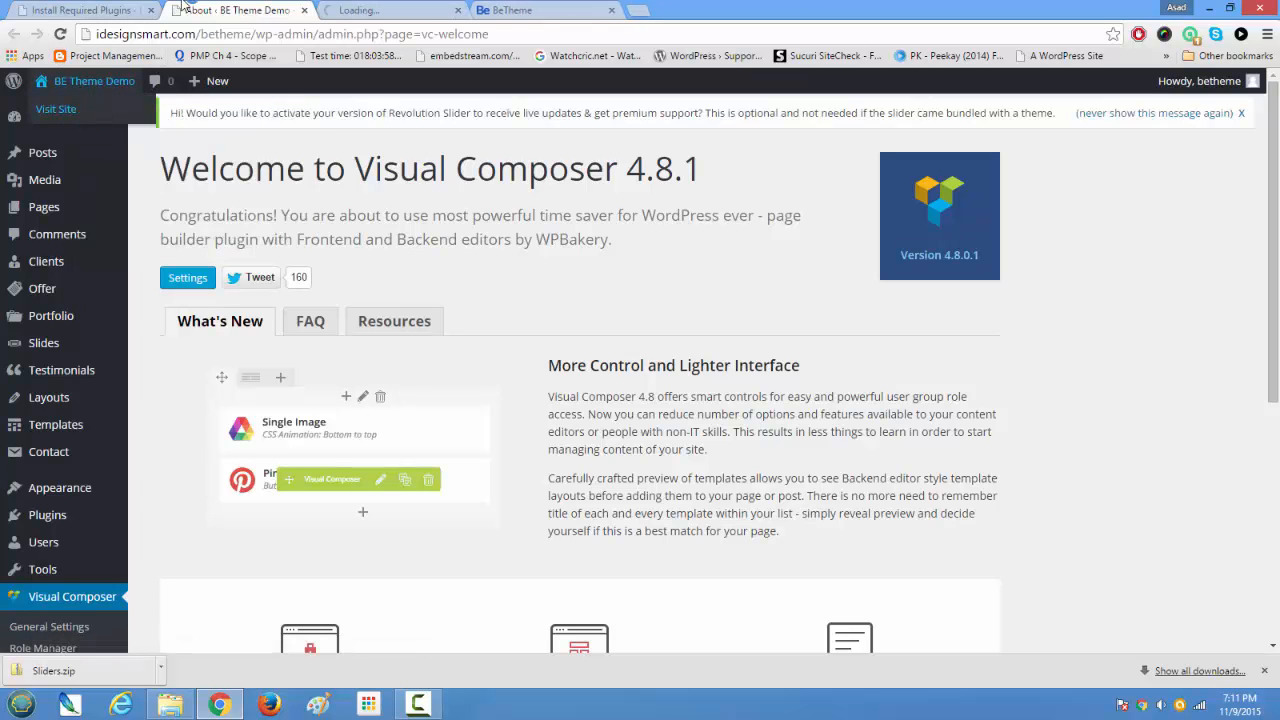
left_click(304, 11)
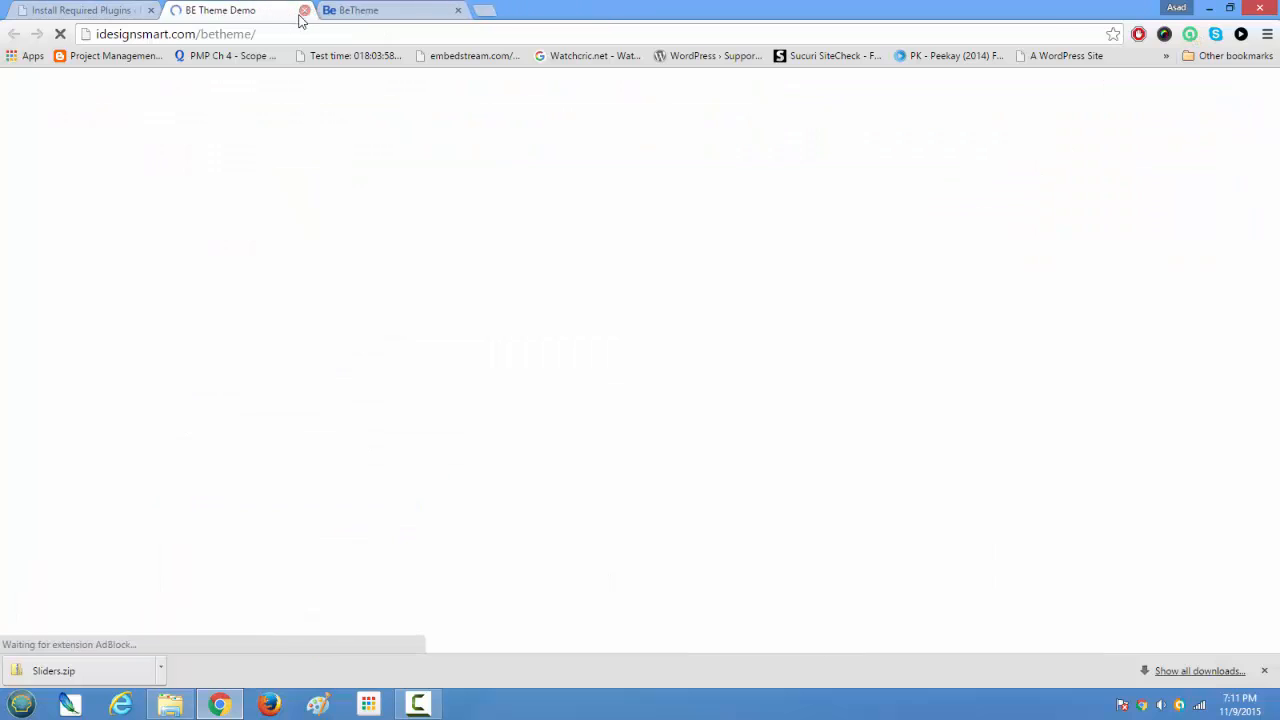
scroll(116, 380, "down", 1)
scroll(119, 427, "down", 5)
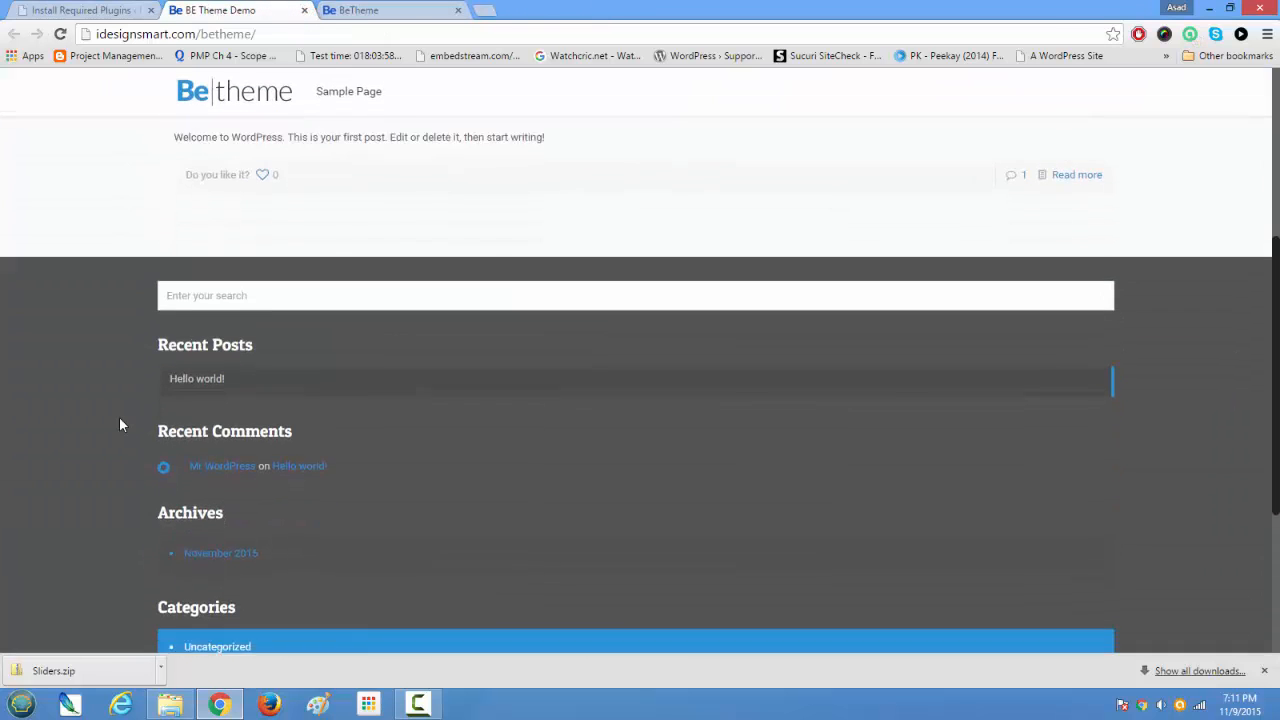
- Review the demo site's default front page from the header down to the footer widgets and return to its top
scroll(118, 426, "up", 10)
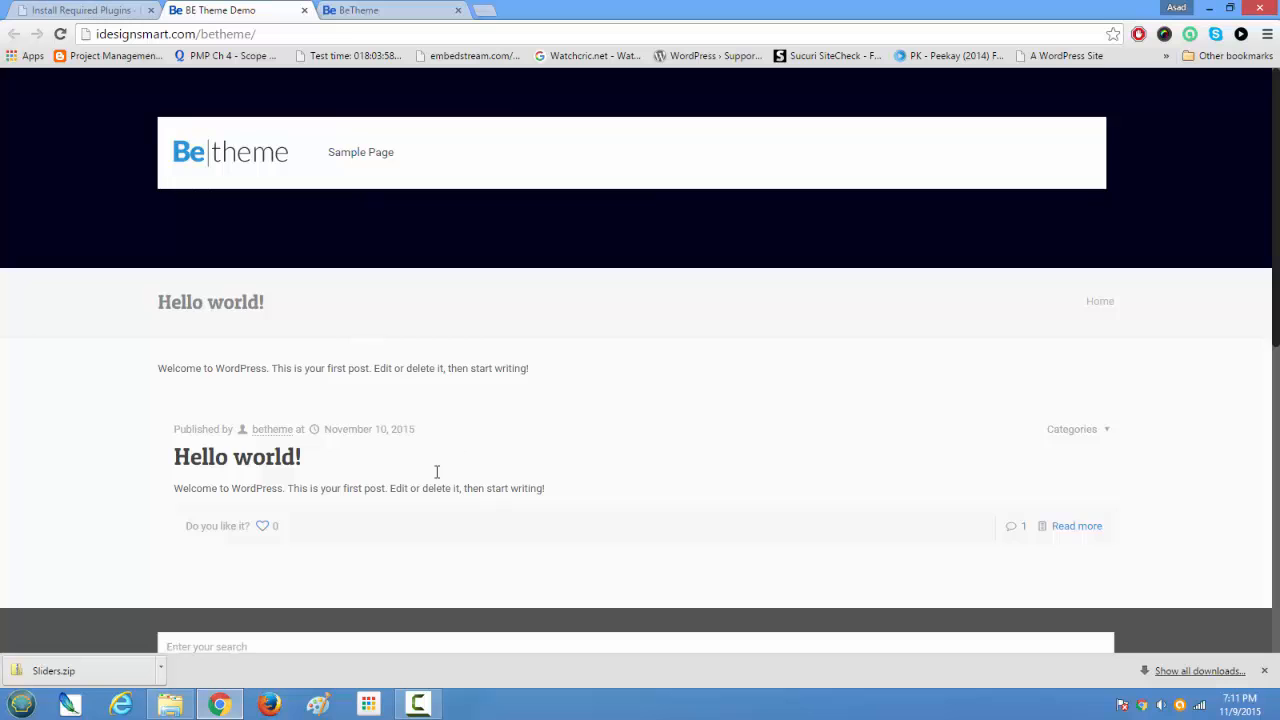
scroll(437, 471, "down", 3)
scroll(432, 467, "down", 2)
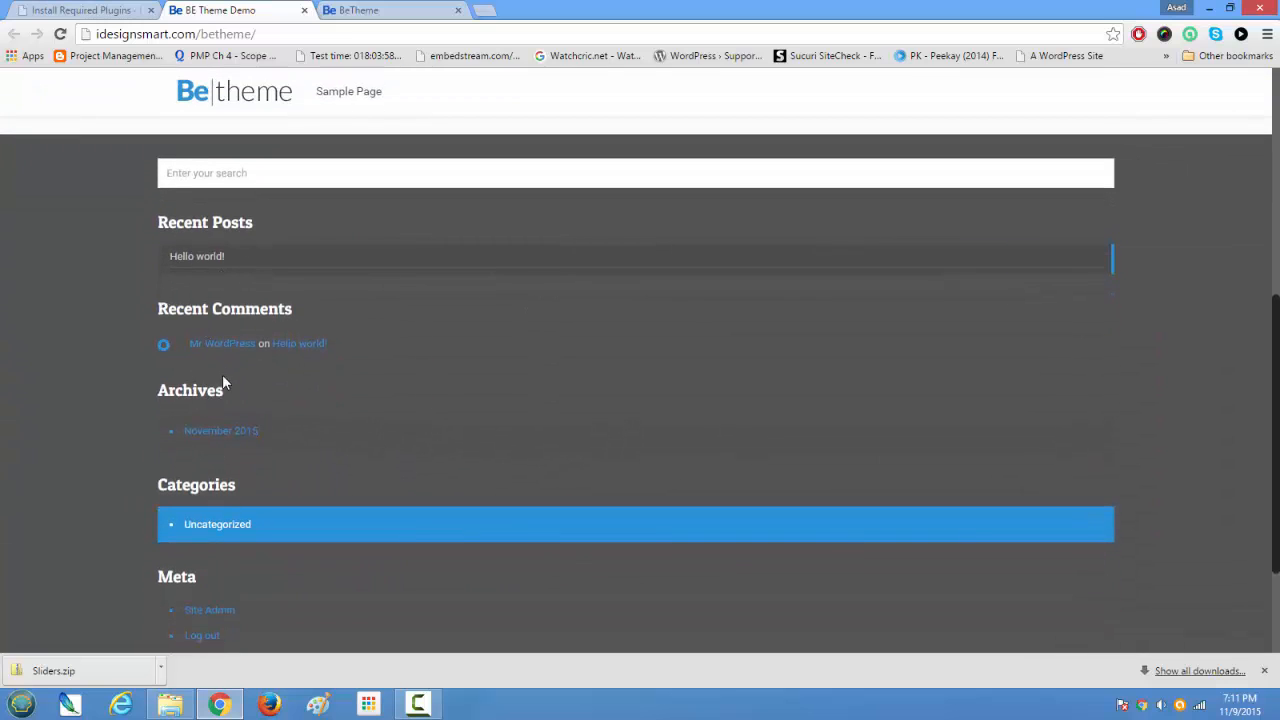
scroll(272, 400, "down", 1)
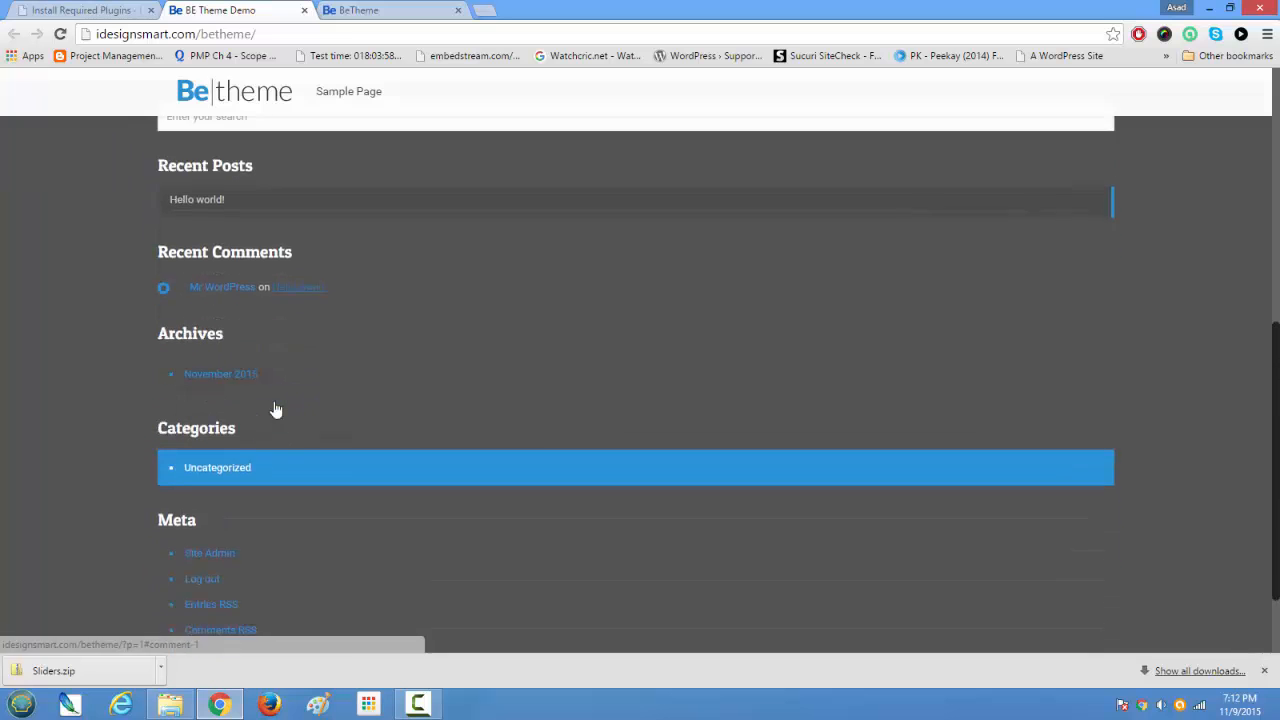
scroll(274, 405, "down", 2)
scroll(274, 402, "up", 6)
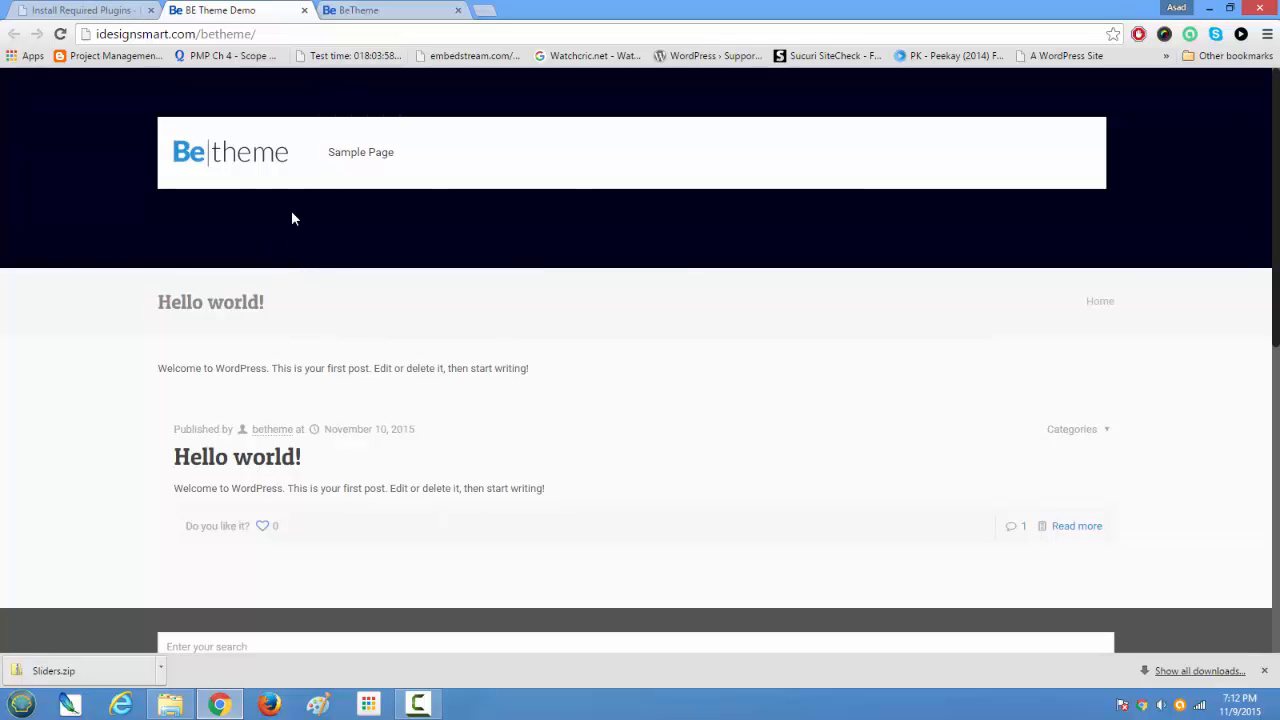
- Open the Profile demo from the BeTheme layout gallery, look through its sections down to the message form, and close it
left_click(370, 10)
left_click(847, 248)
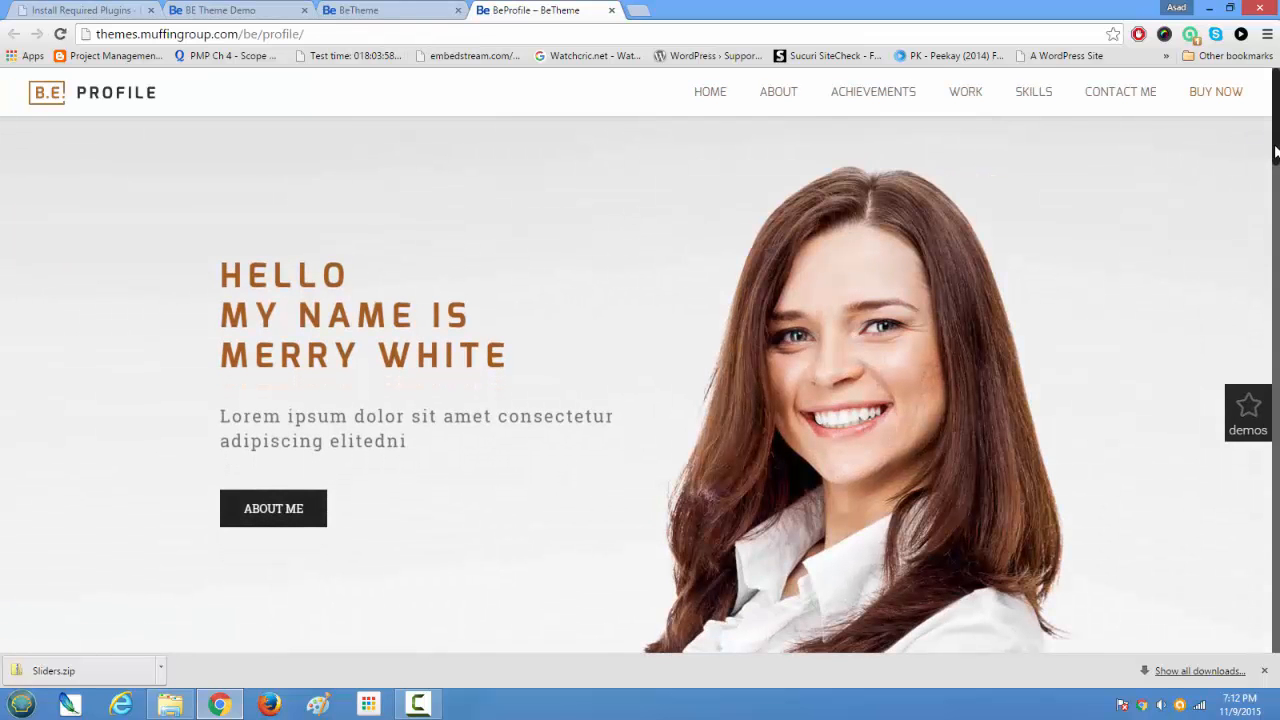
left_click_drag(1275, 152, 1243, 126)
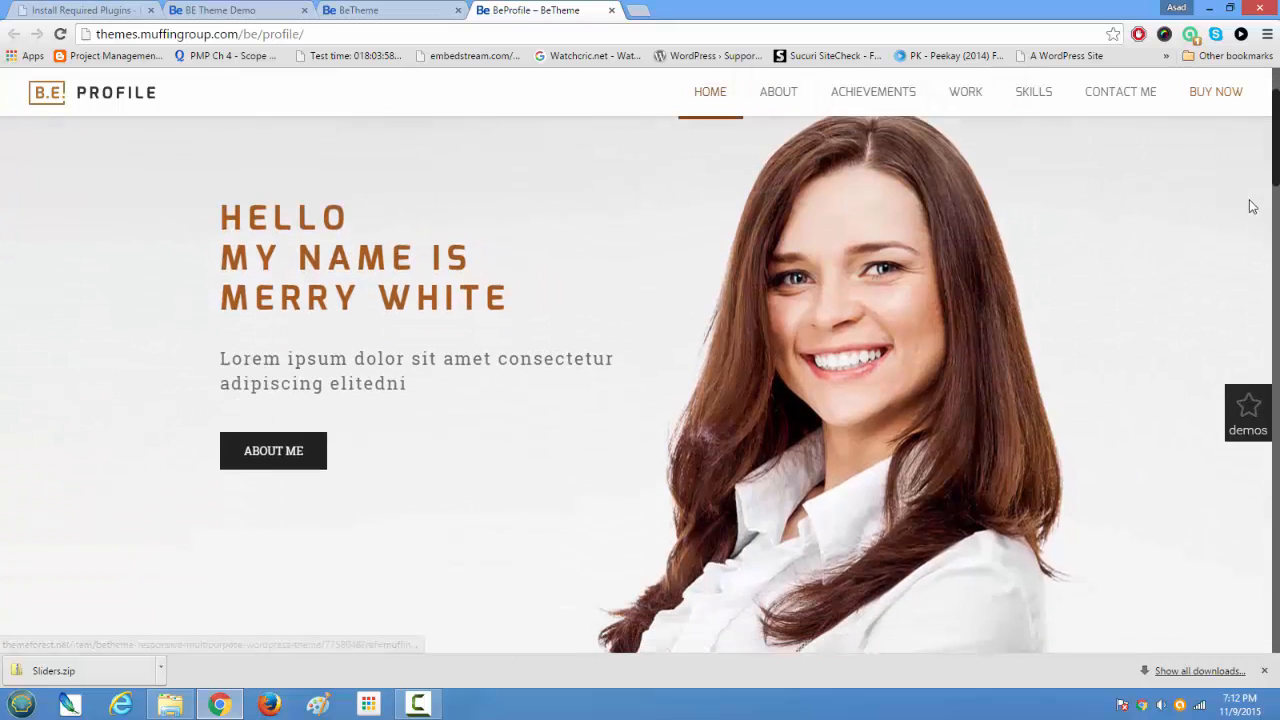
left_click_drag(1252, 206, 1221, 330)
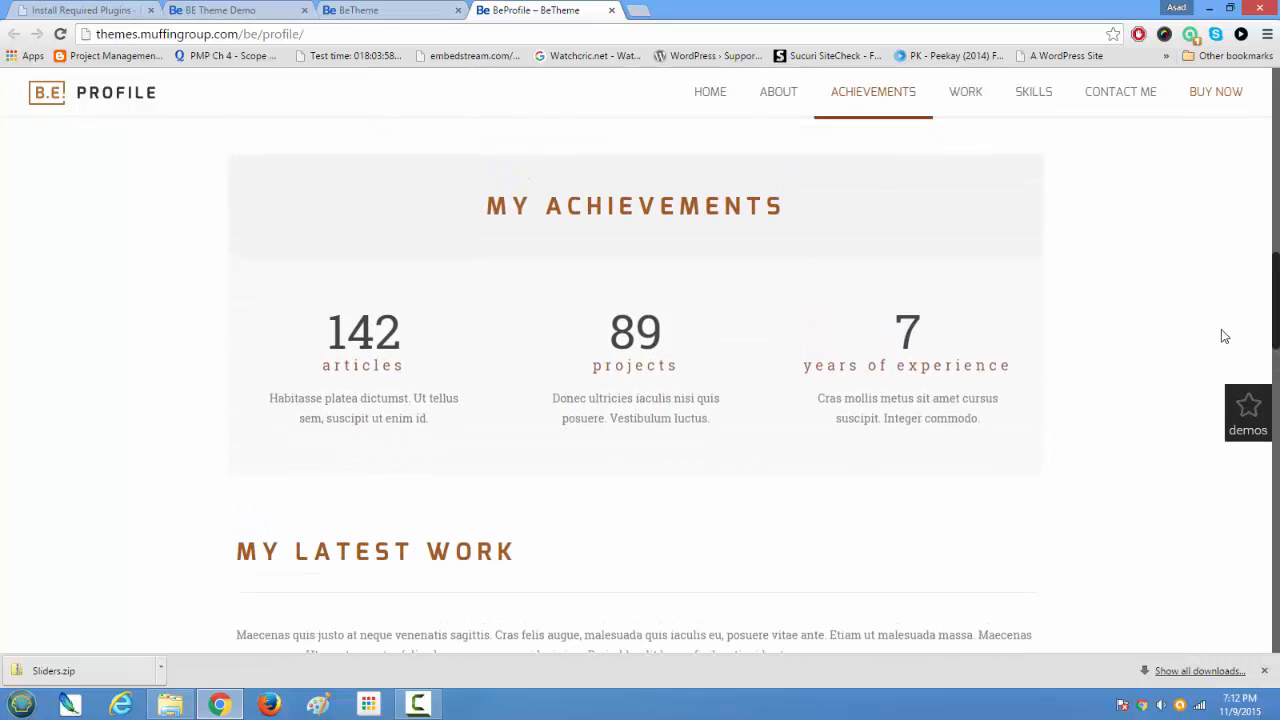
scroll(1221, 333, "up", 1)
scroll(1220, 340, "down", 2)
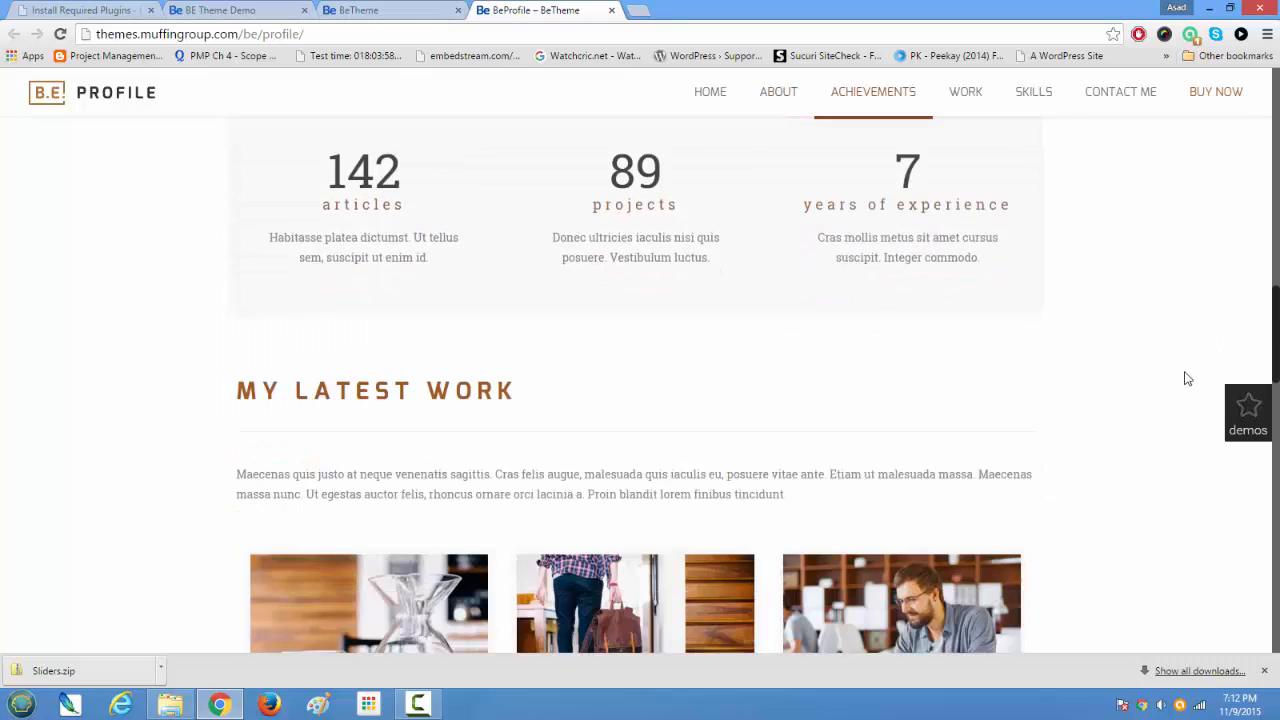
scroll(1187, 378, "down", 5)
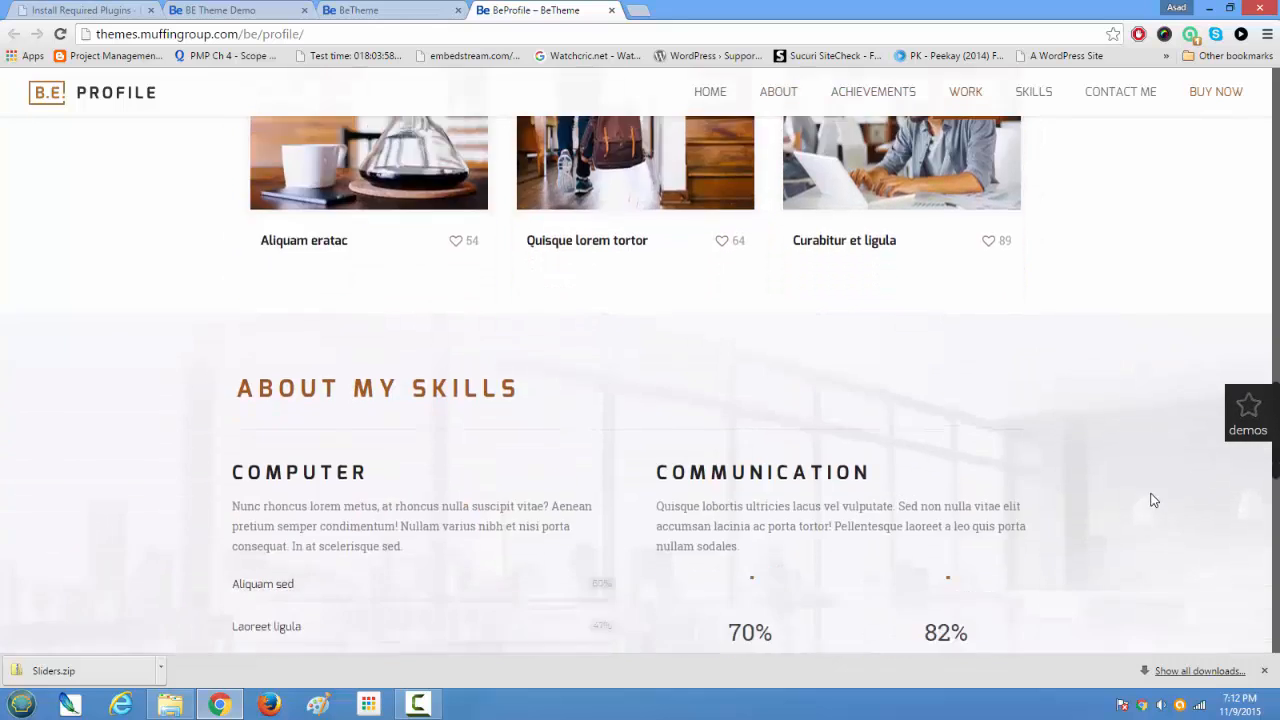
scroll(1152, 500, "down", 3)
scroll(1151, 503, "down", 1)
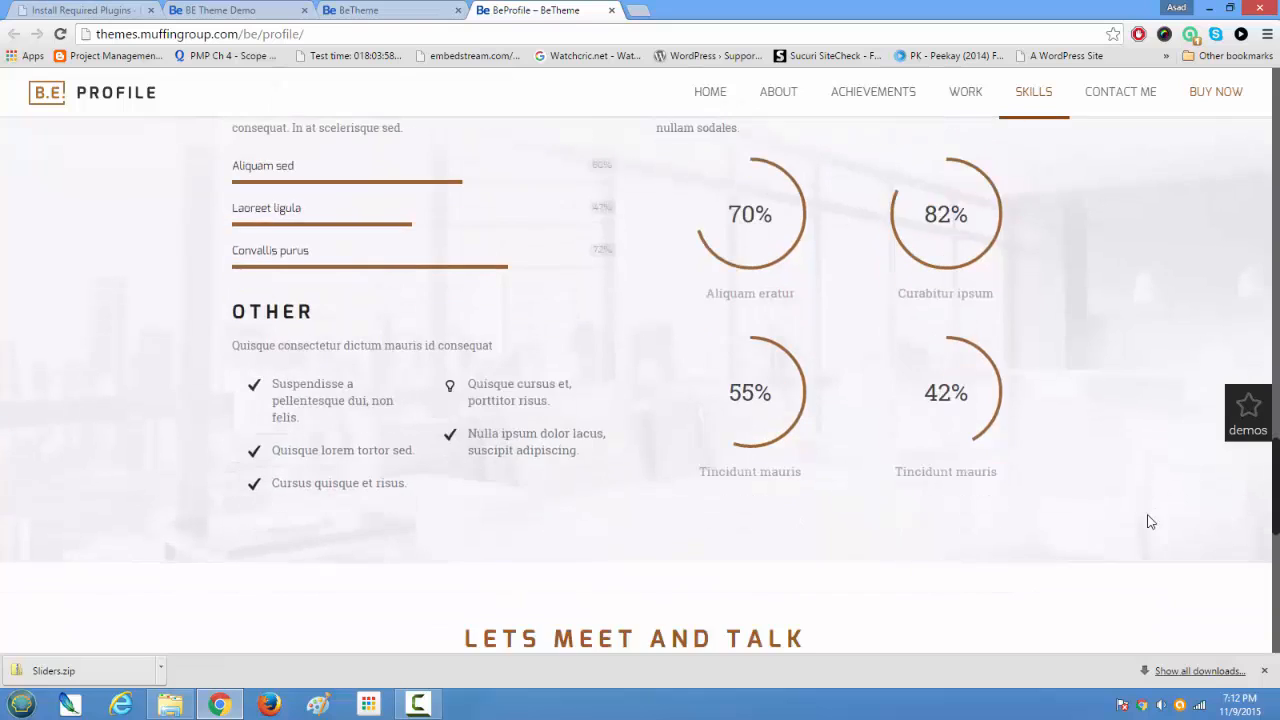
scroll(1150, 521, "down", 4)
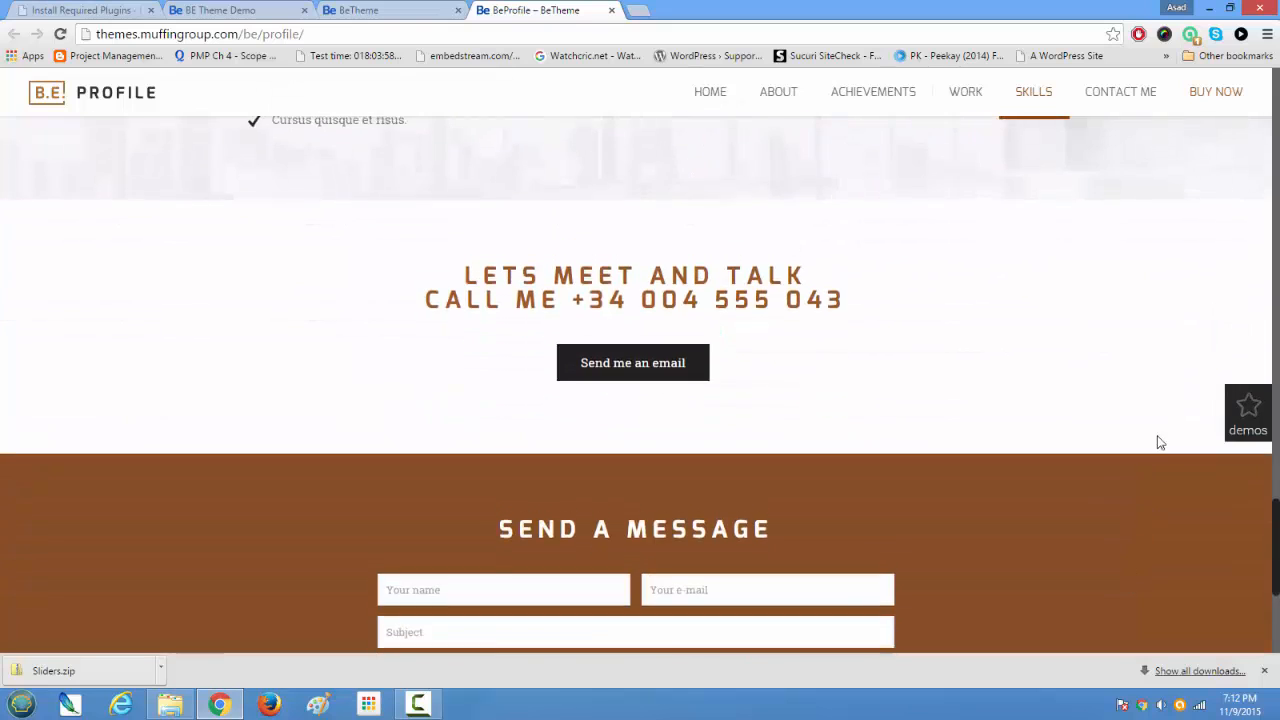
scroll(1162, 430, "up", 20)
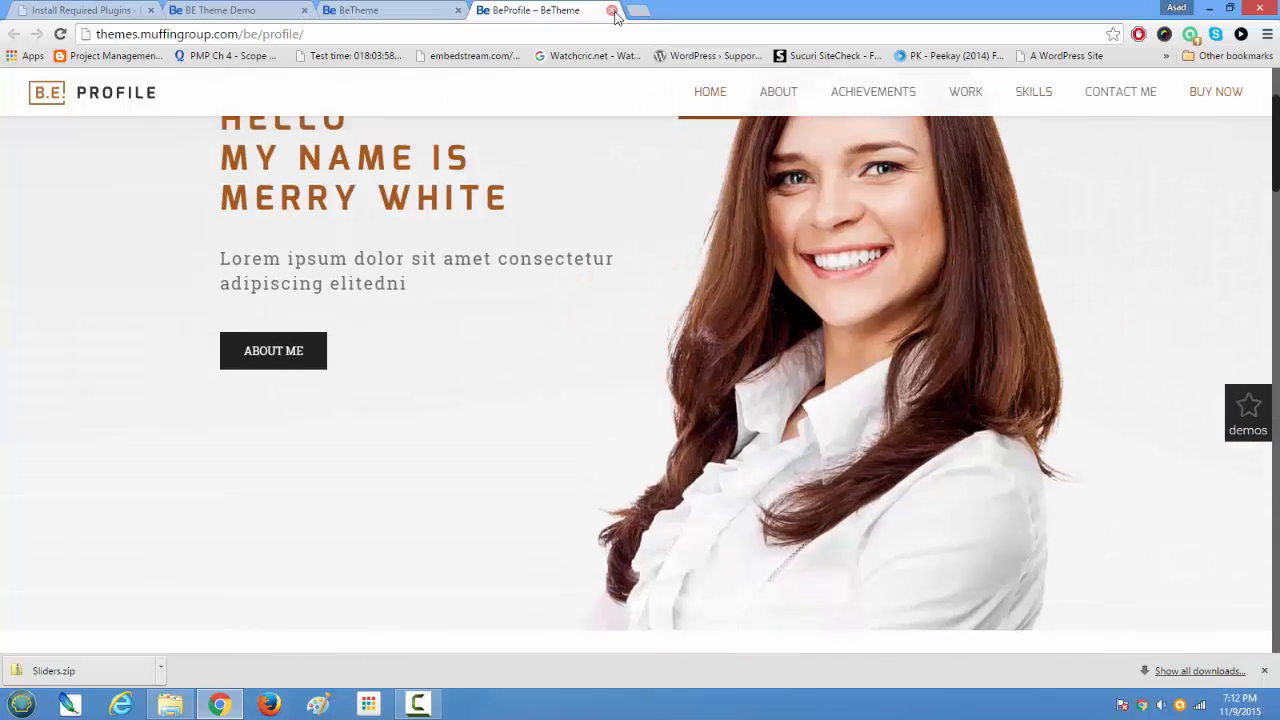
left_click(613, 11)
- Open the BeTheme Demo Data page in the site admin and set the import type to Demo
left_click(215, 10)
left_click(100, 9)
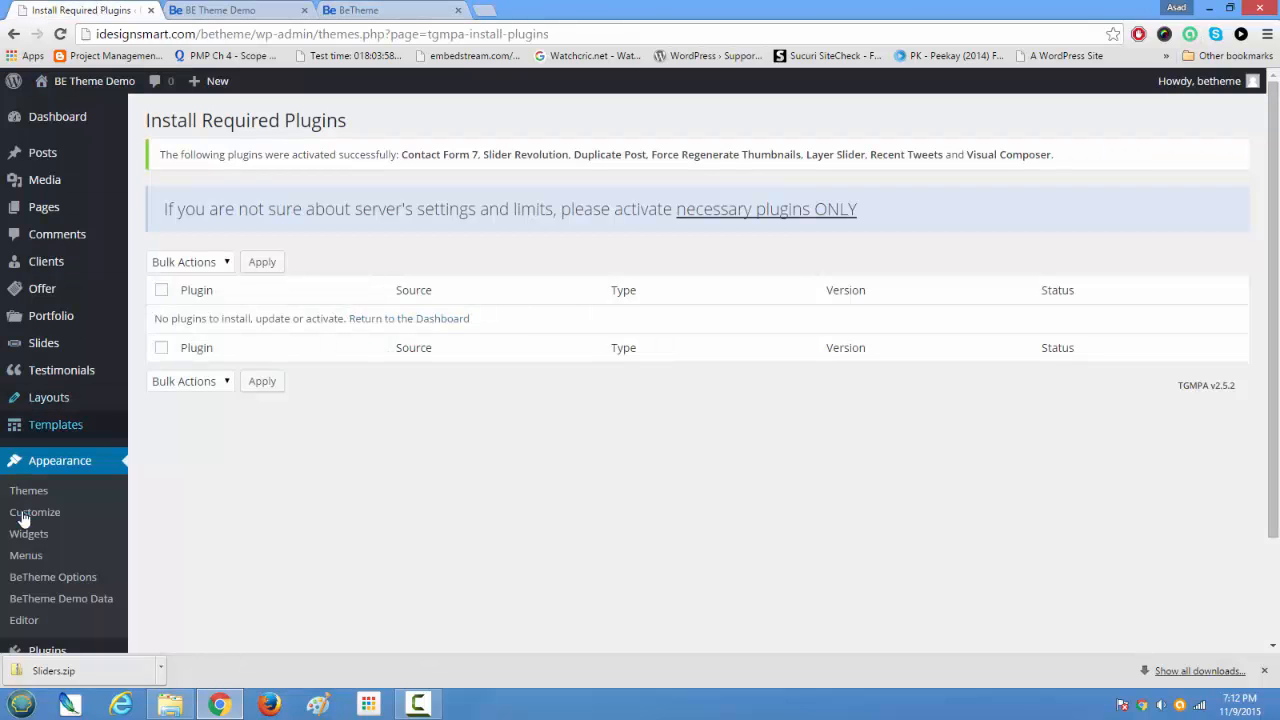
left_click(52, 605)
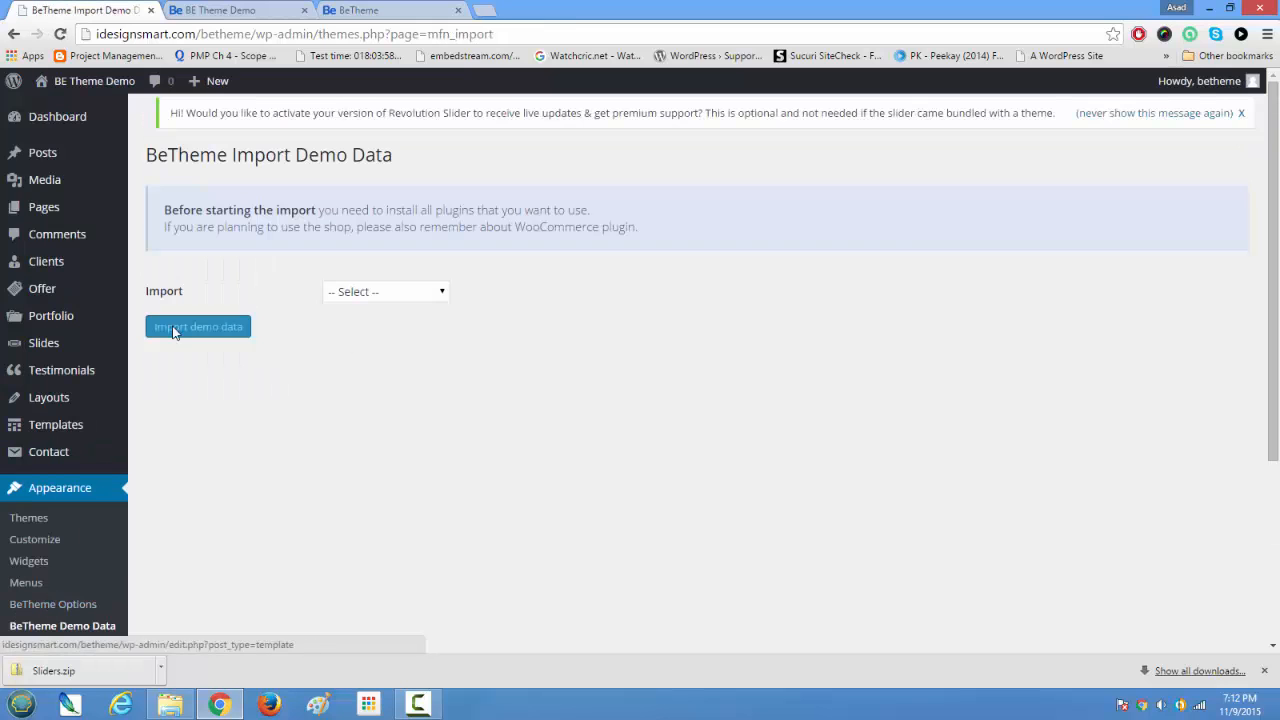
left_click(440, 292)
left_click(425, 344)
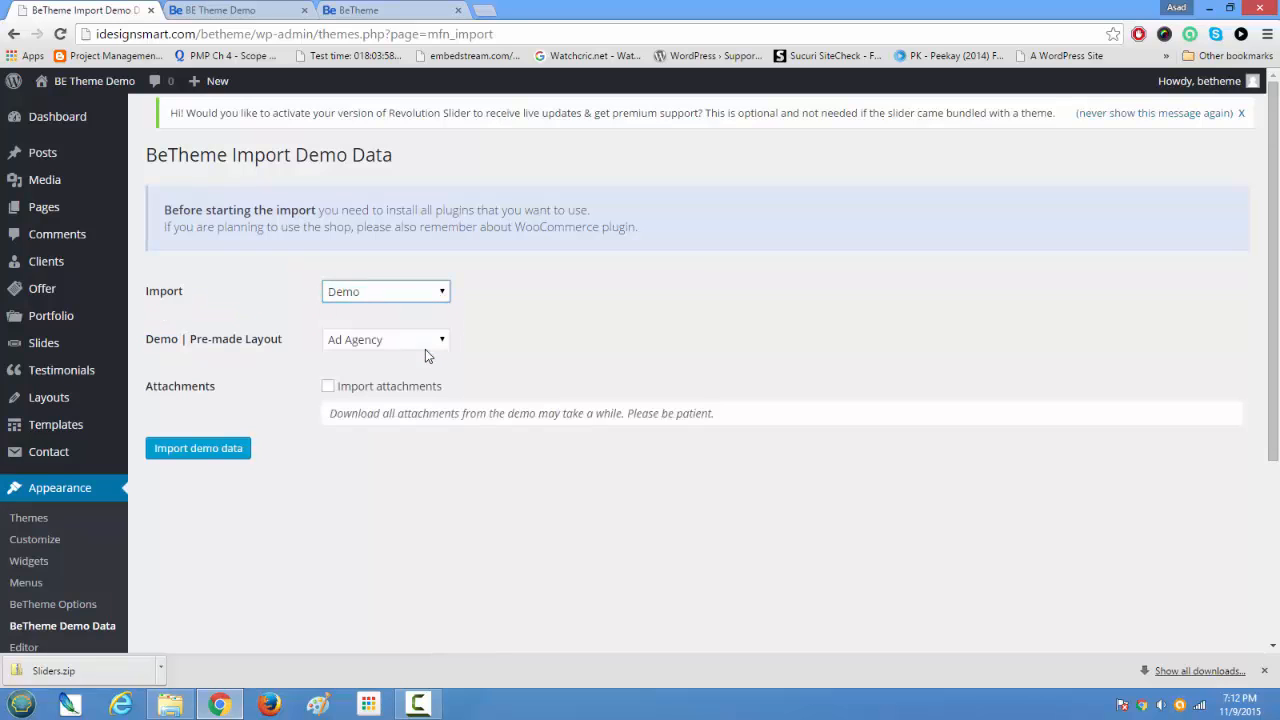
- Check the pre-made layout list, then highlight the Profile layout's name in the BeTheme layout gallery
left_click(376, 347)
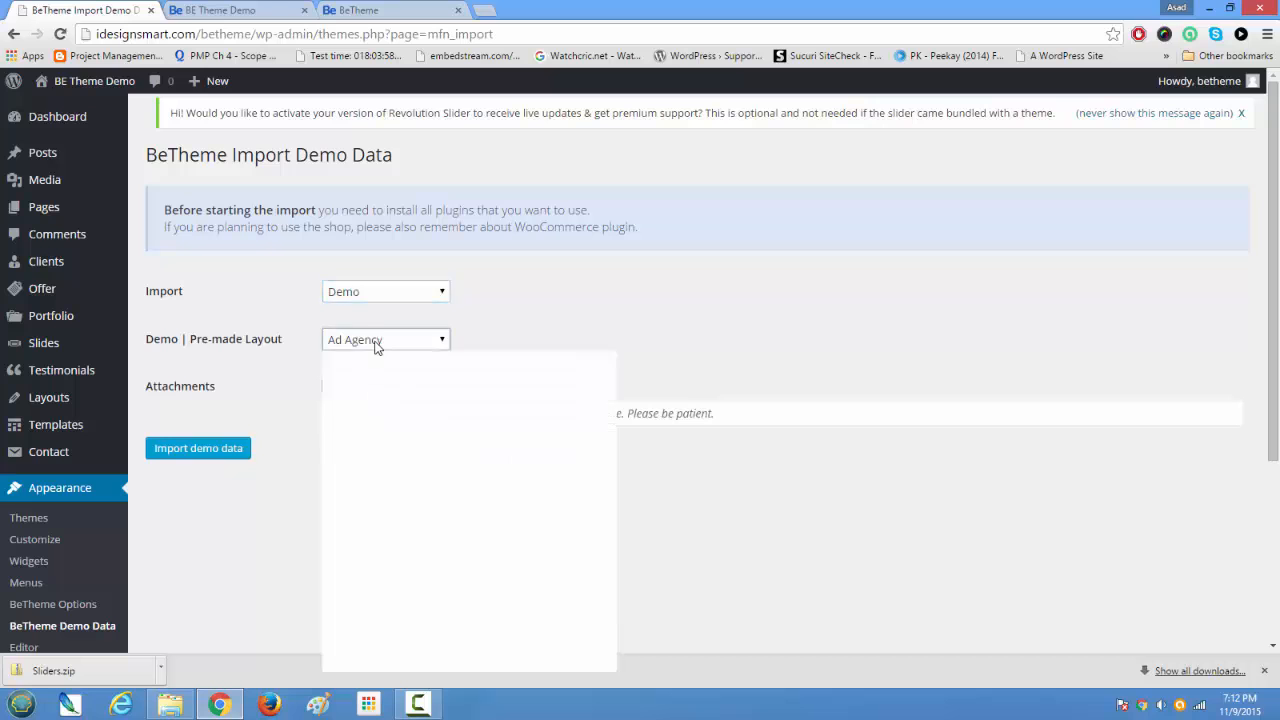
left_click(365, 10)
left_click(226, 10)
left_click(368, 10)
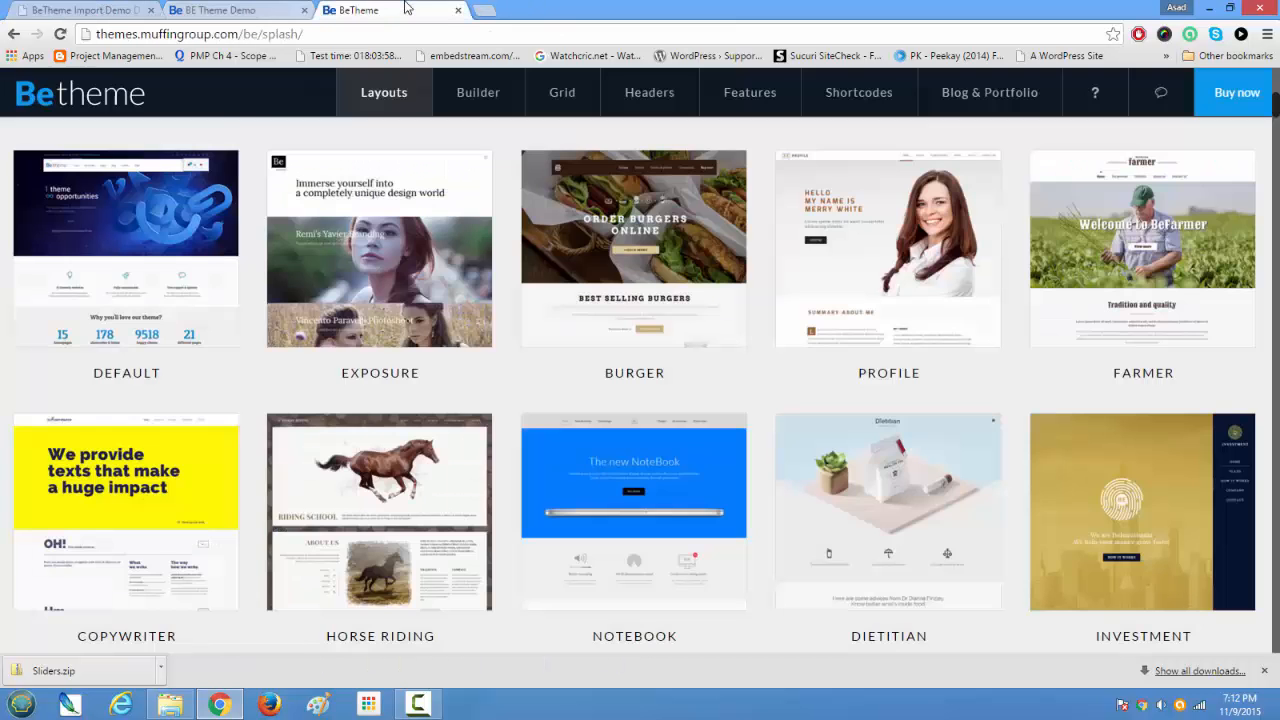
left_click_drag(922, 378, 840, 378)
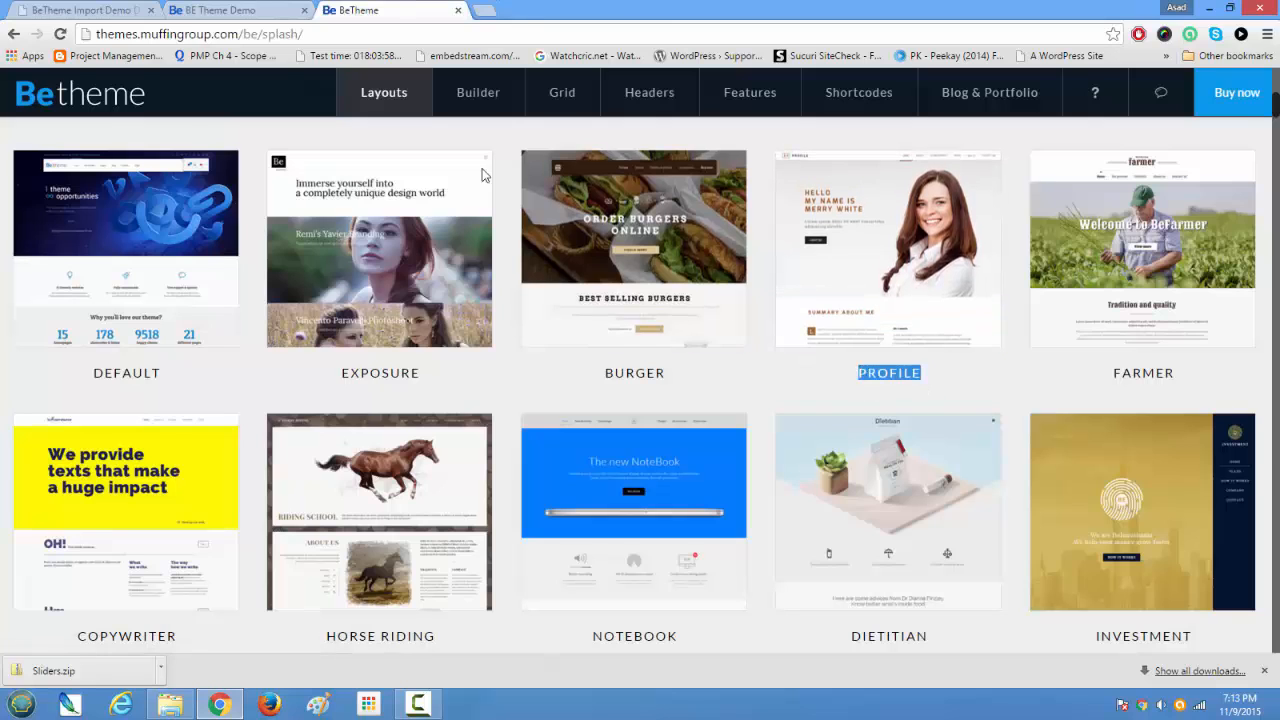
- Import the Profile pre-made layout with its attachments as demo data and dismiss the Revolution Slider activation notice
left_click(88, 11)
left_click(441, 339)
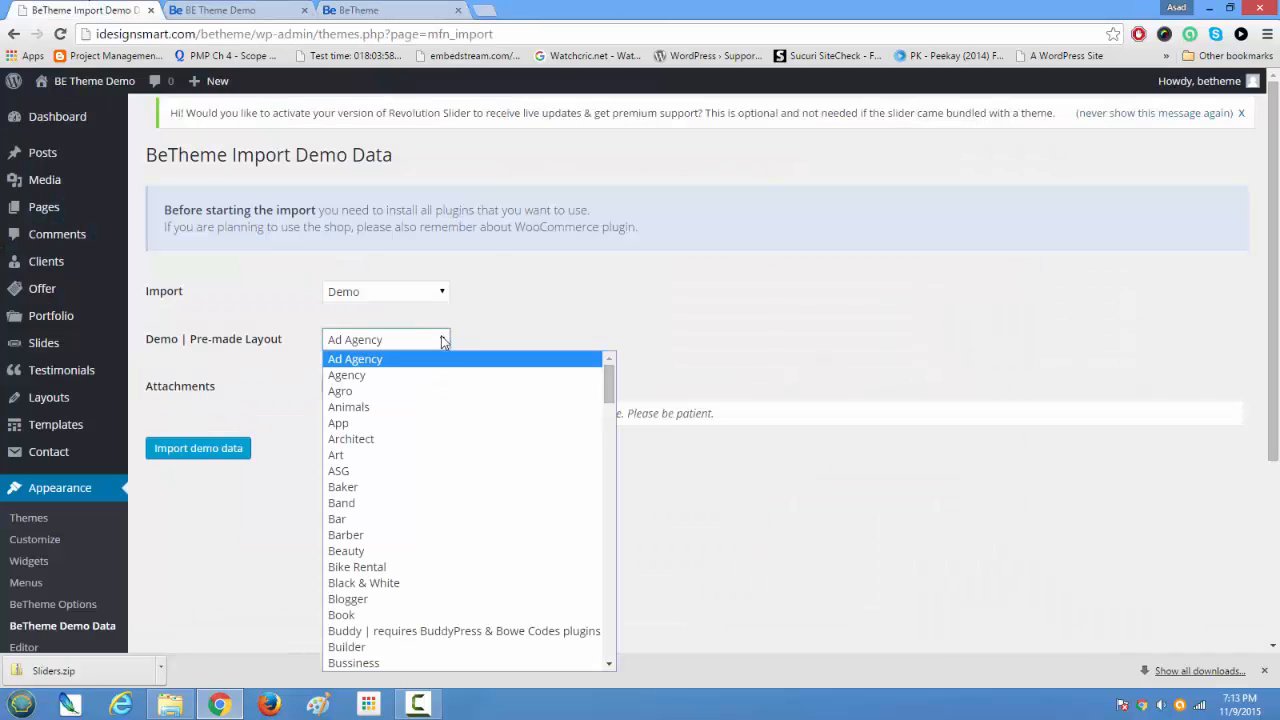
type("profile")
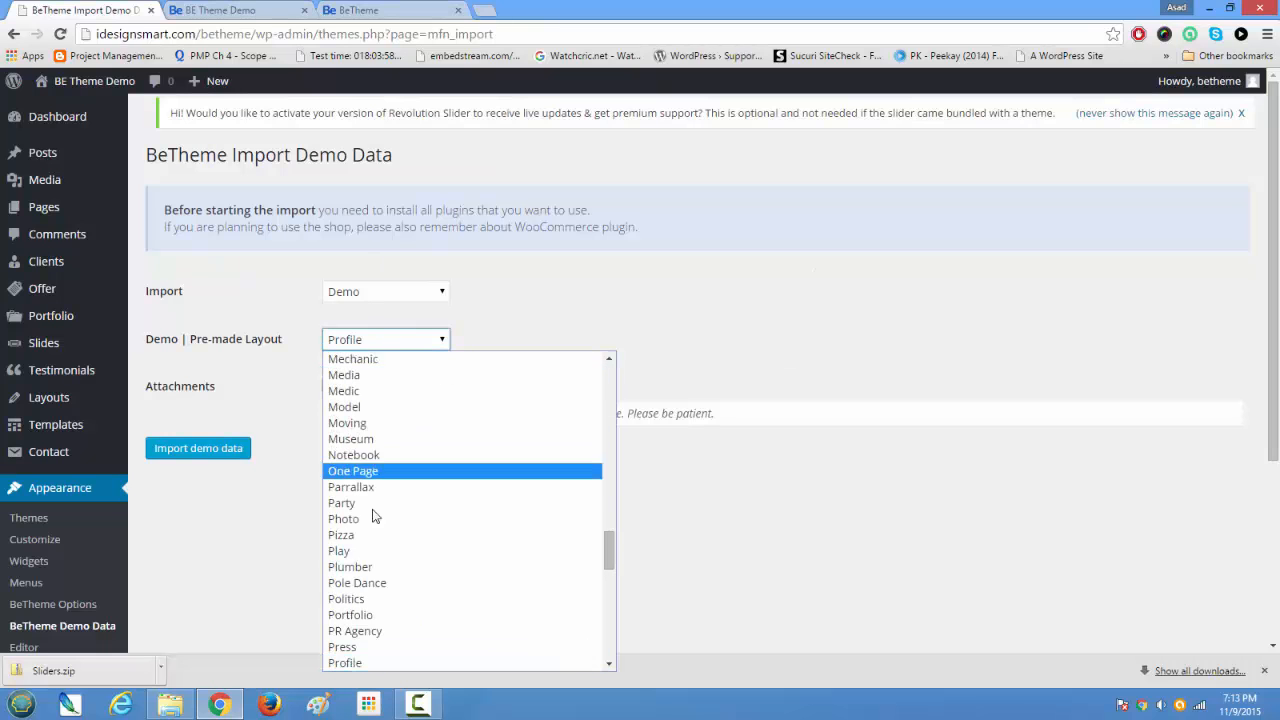
left_click(381, 661)
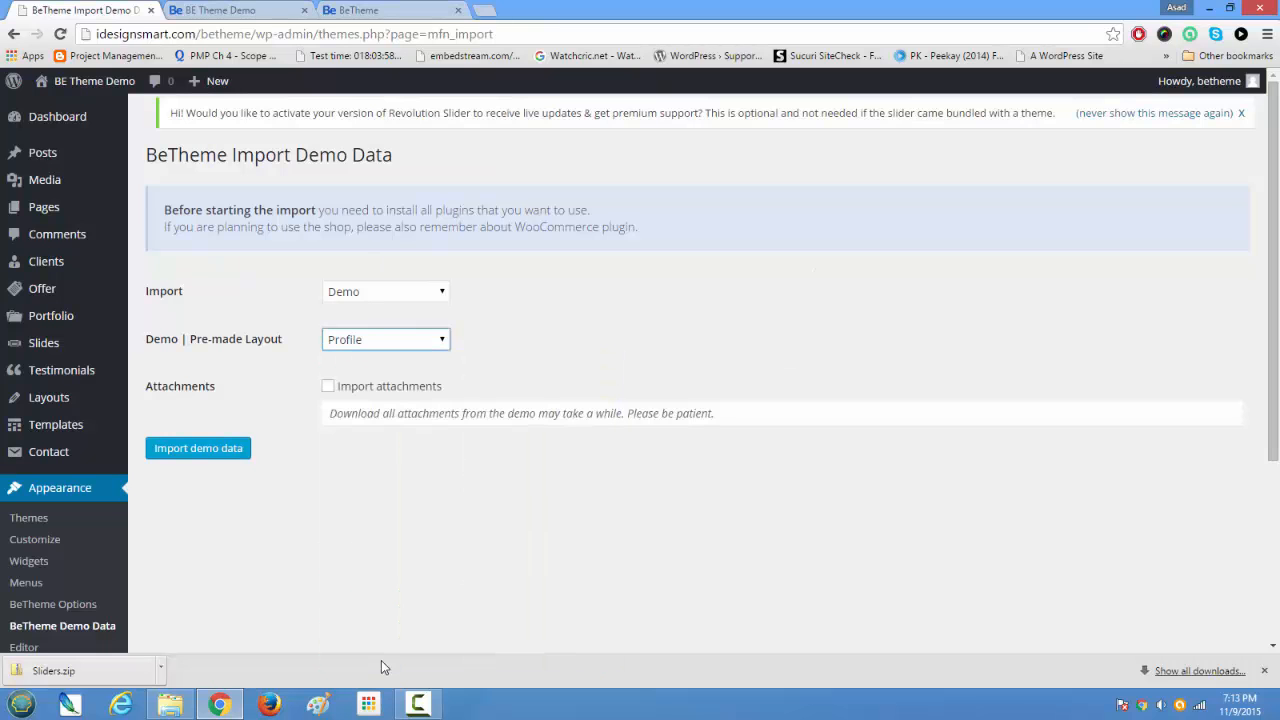
left_click(328, 387)
left_click(207, 452)
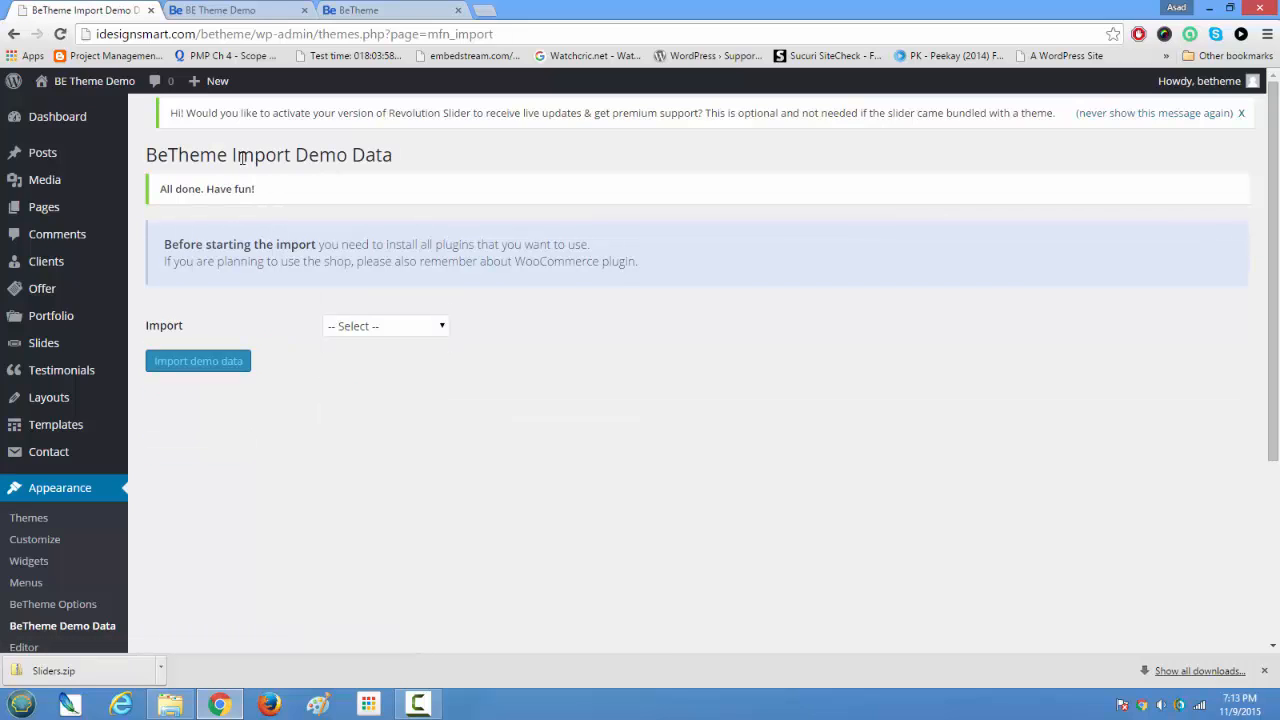
left_click(1100, 116)
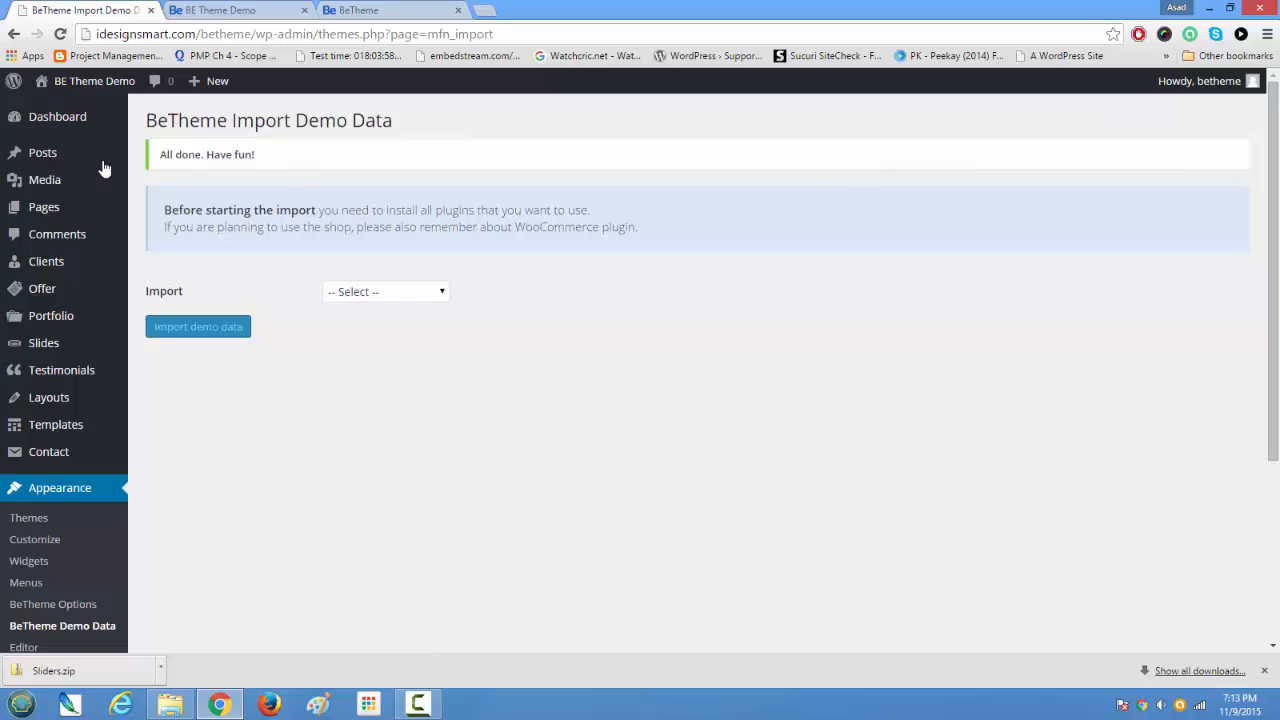
left_click_drag(262, 156, 161, 149)
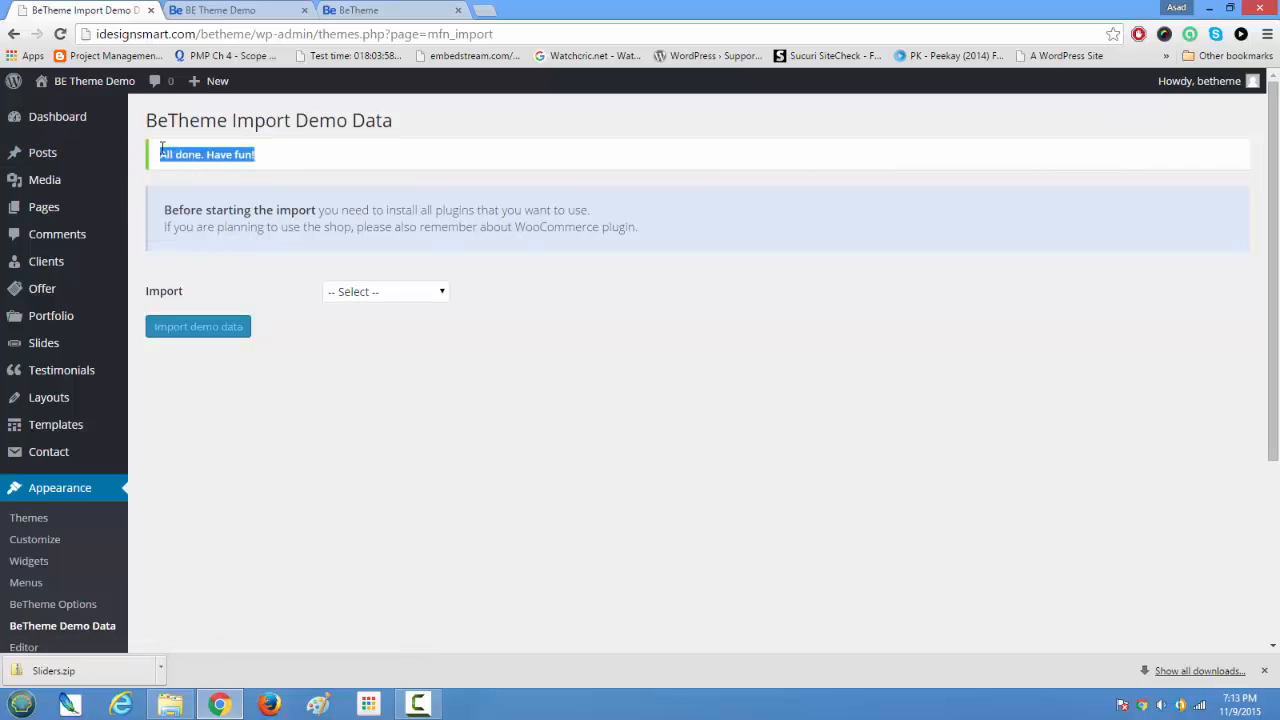
- Reload the demo site's front page and look through the imported Profile layout down to the message form and back
left_click(220, 10)
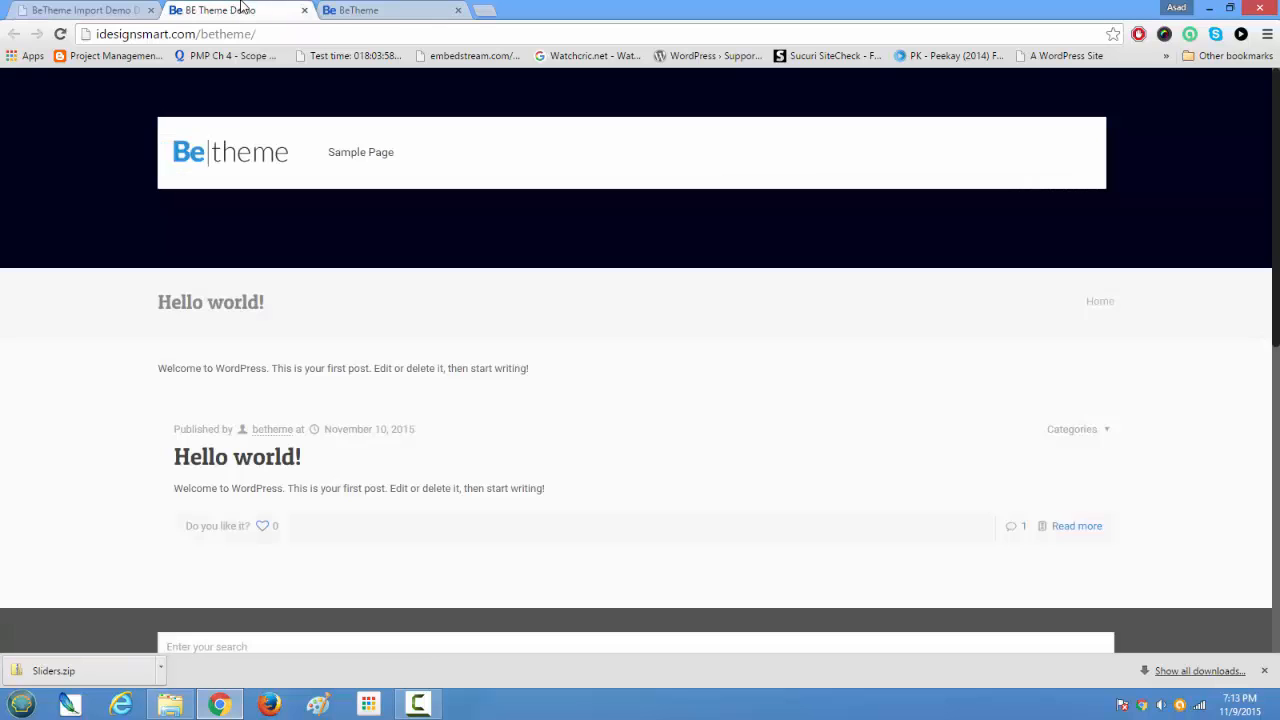
left_click(59, 35)
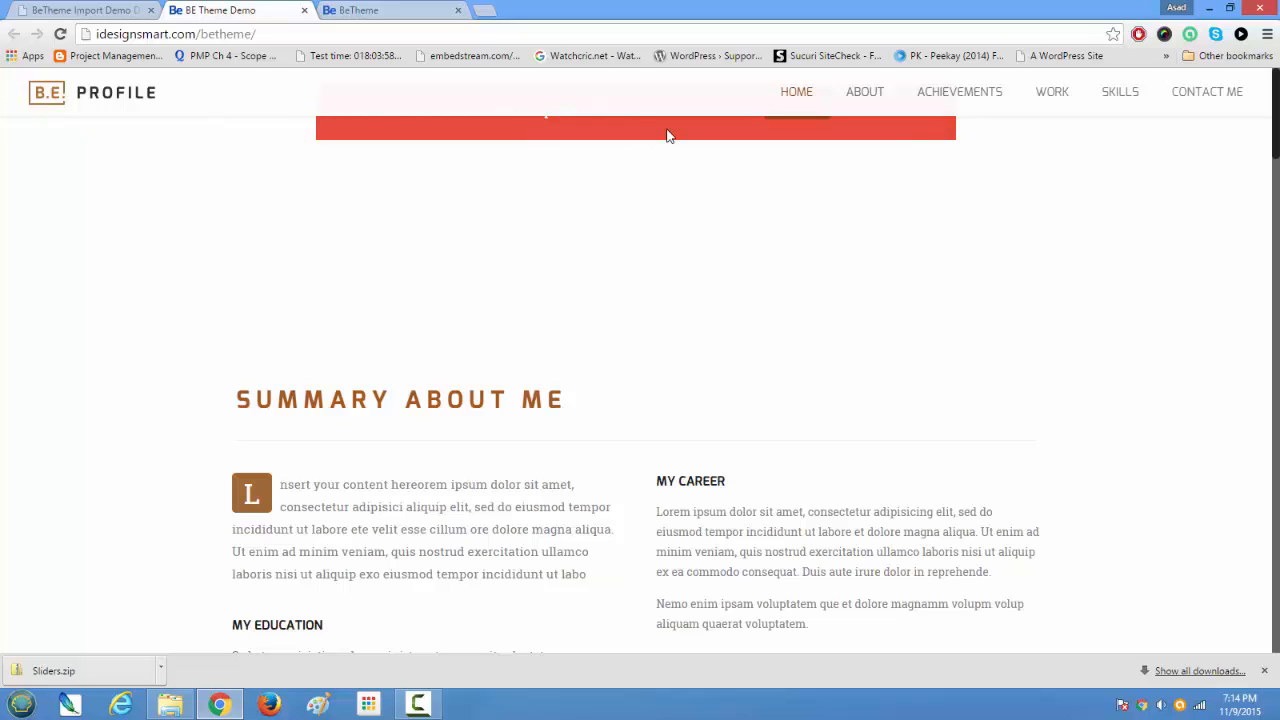
scroll(897, 190, "down", 6)
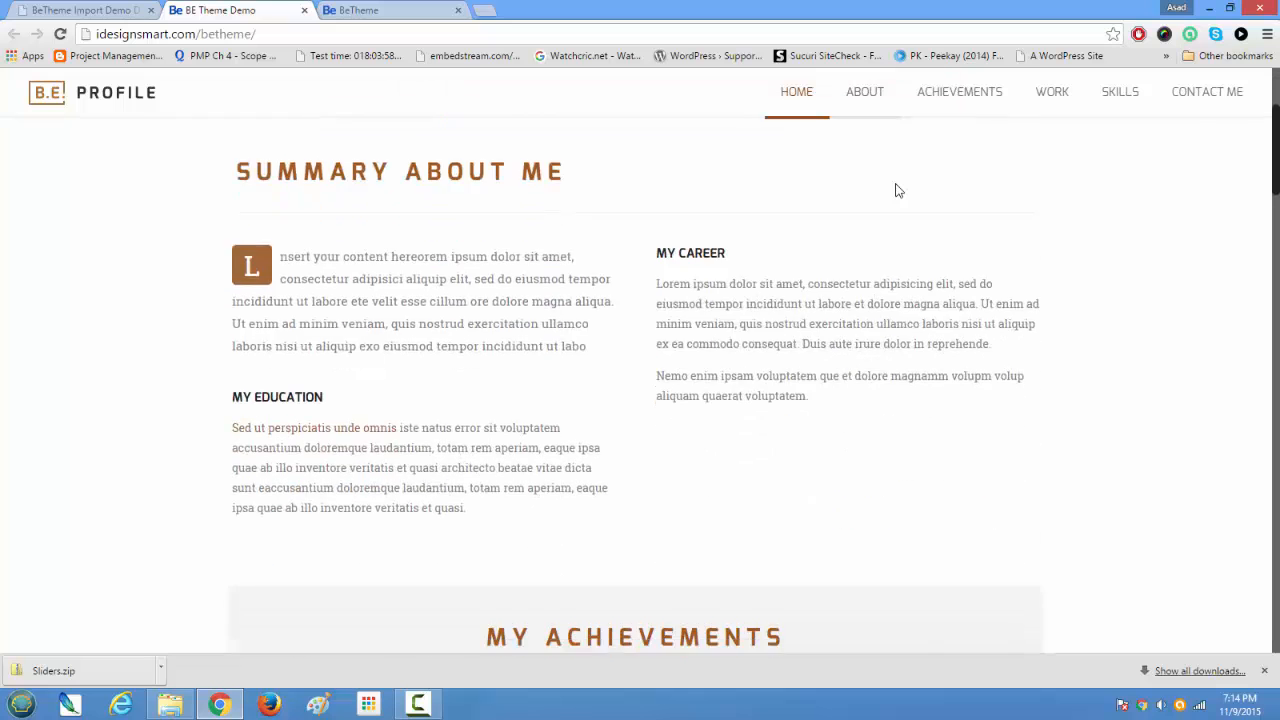
scroll(897, 190, "down", 3)
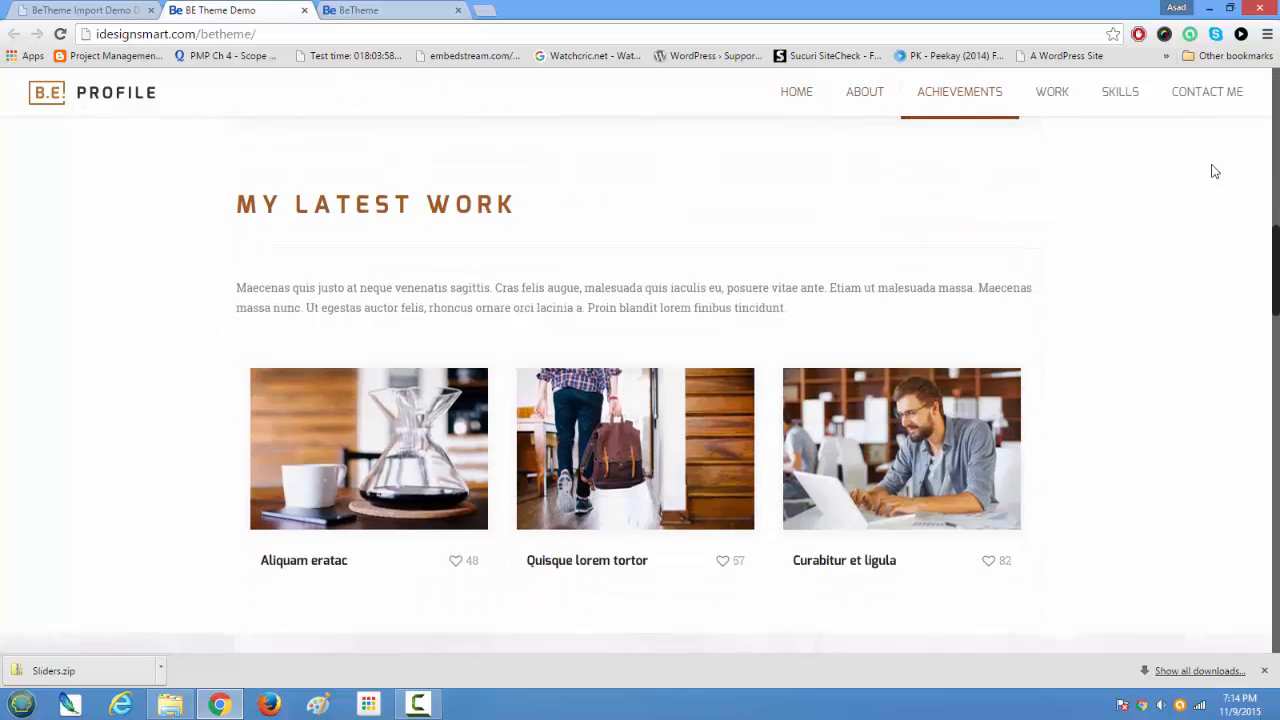
scroll(1276, 289, "down", 15)
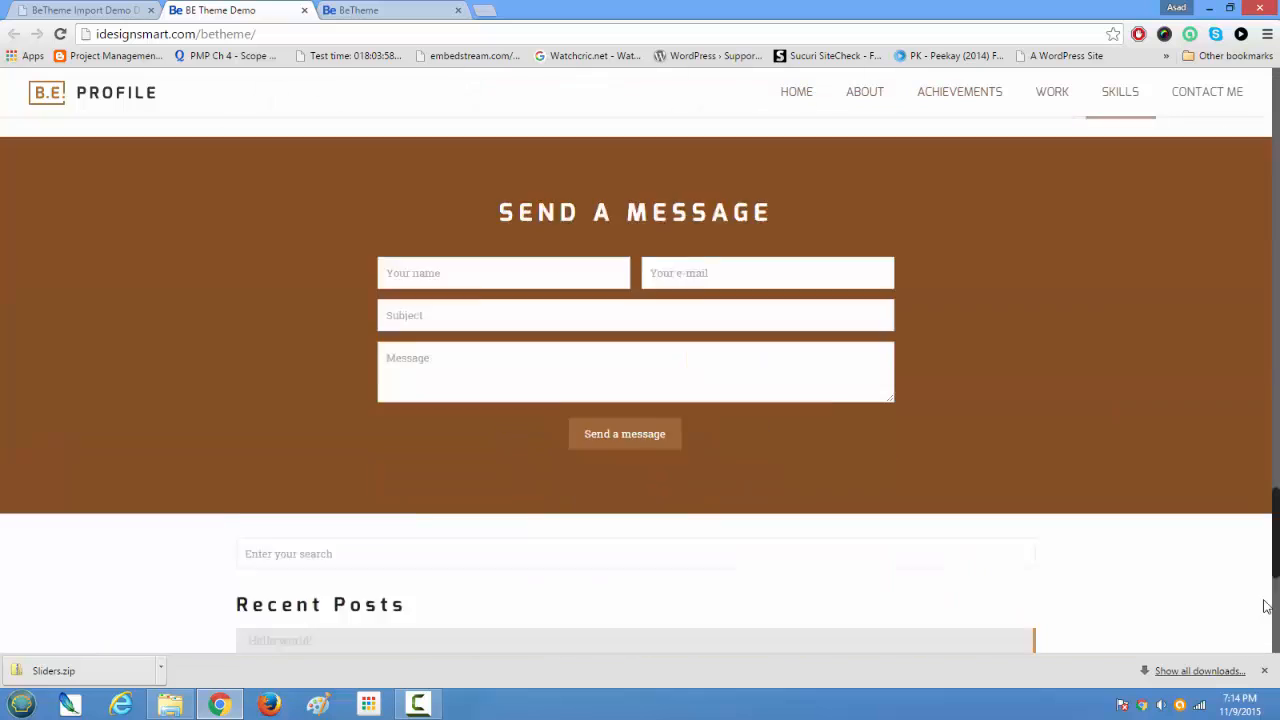
scroll(1277, 289, "up", 15)
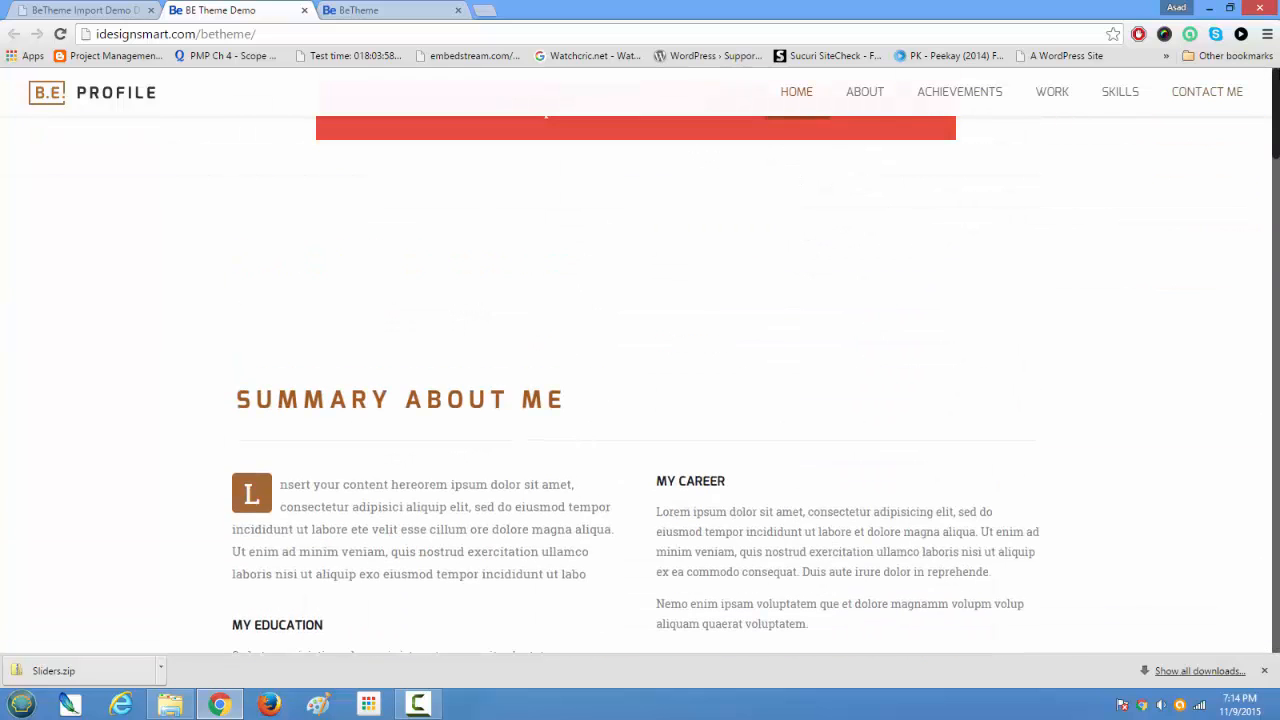
- Return to the site admin and open the Slider Revolution page
left_click(77, 9)
scroll(63, 286, "down", 3)
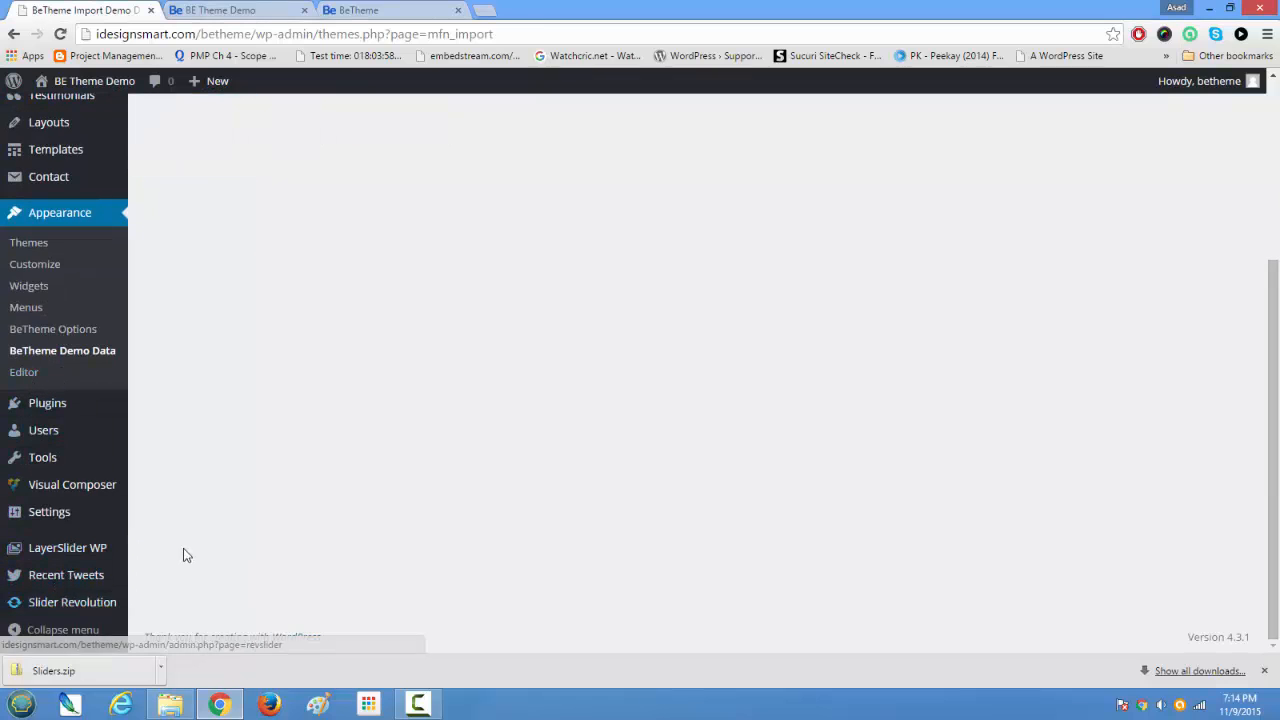
mouse_move(95, 603)
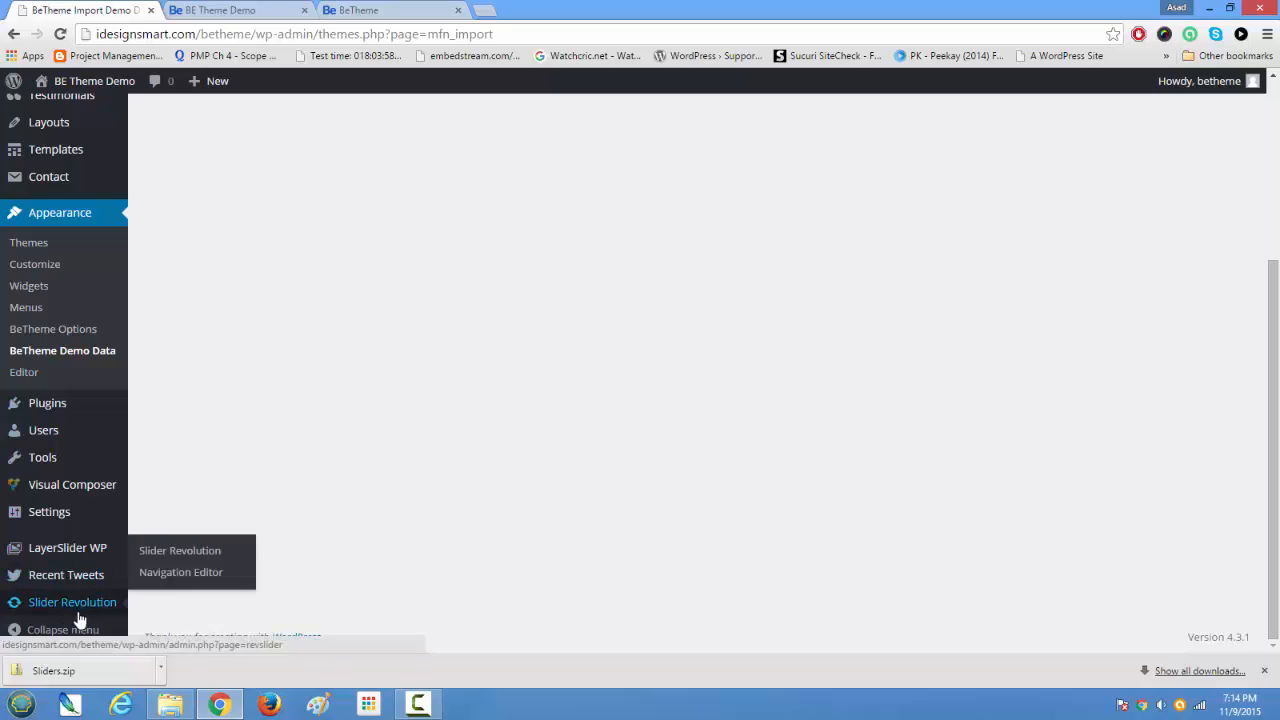
left_click(184, 548)
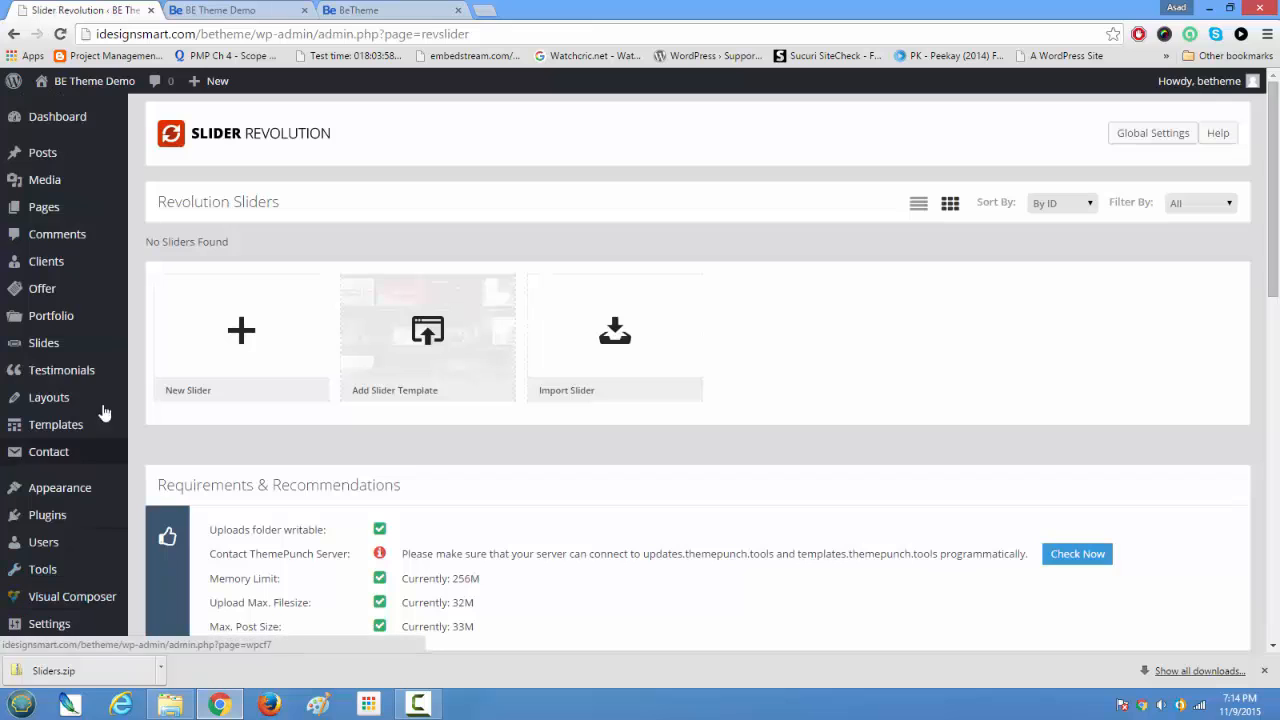
- Import the Profile slider from profile.zip in the Sliders folder, with custom animations on overwrite and static styles on ignore
left_click(621, 352)
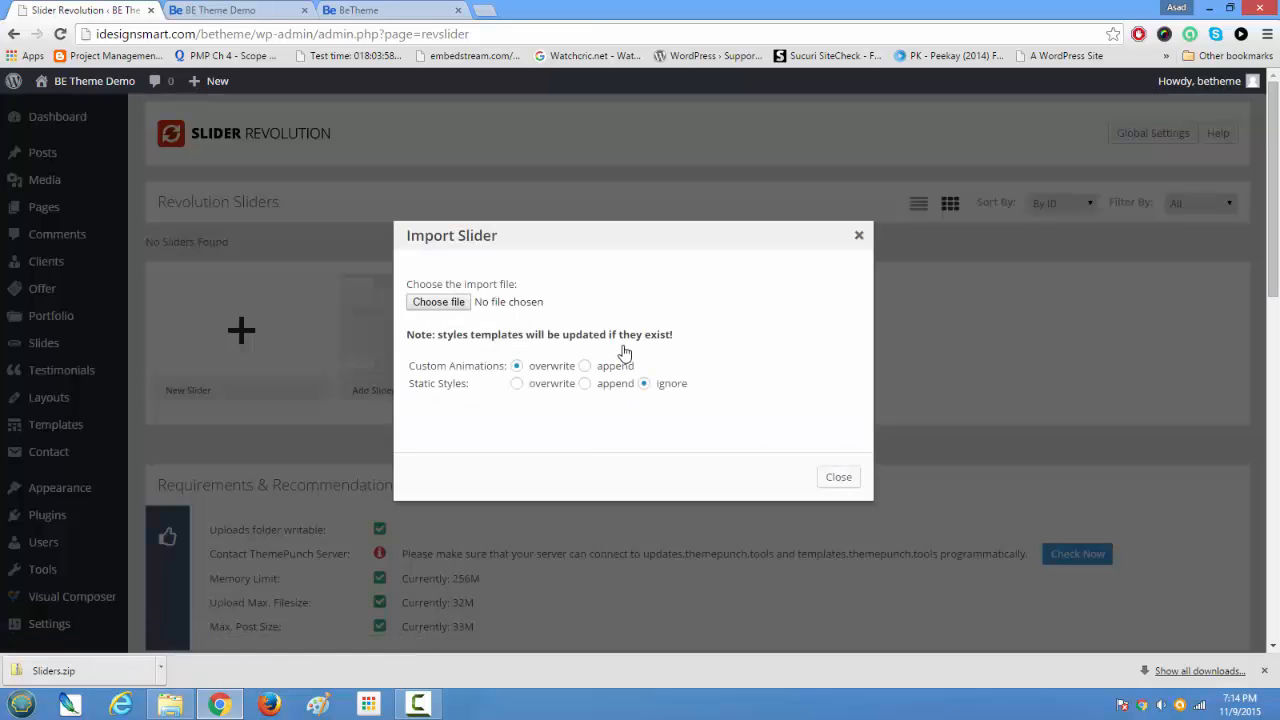
left_click(449, 306)
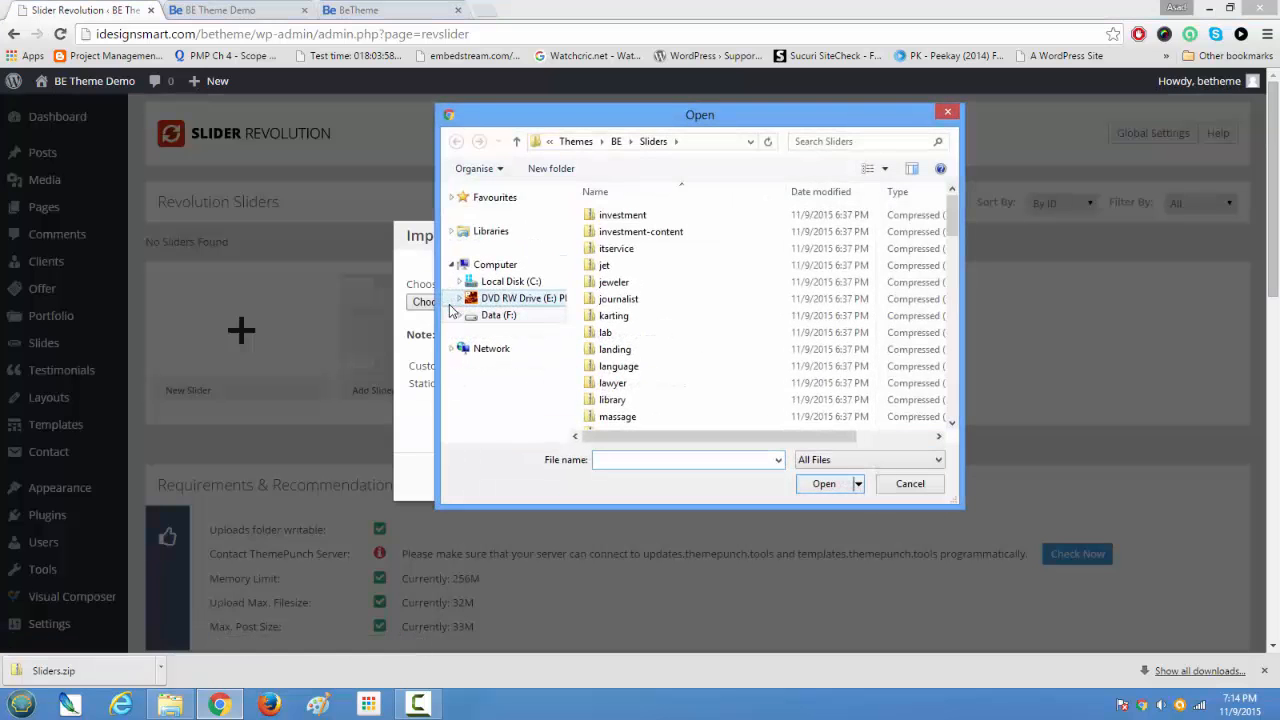
left_click(607, 300)
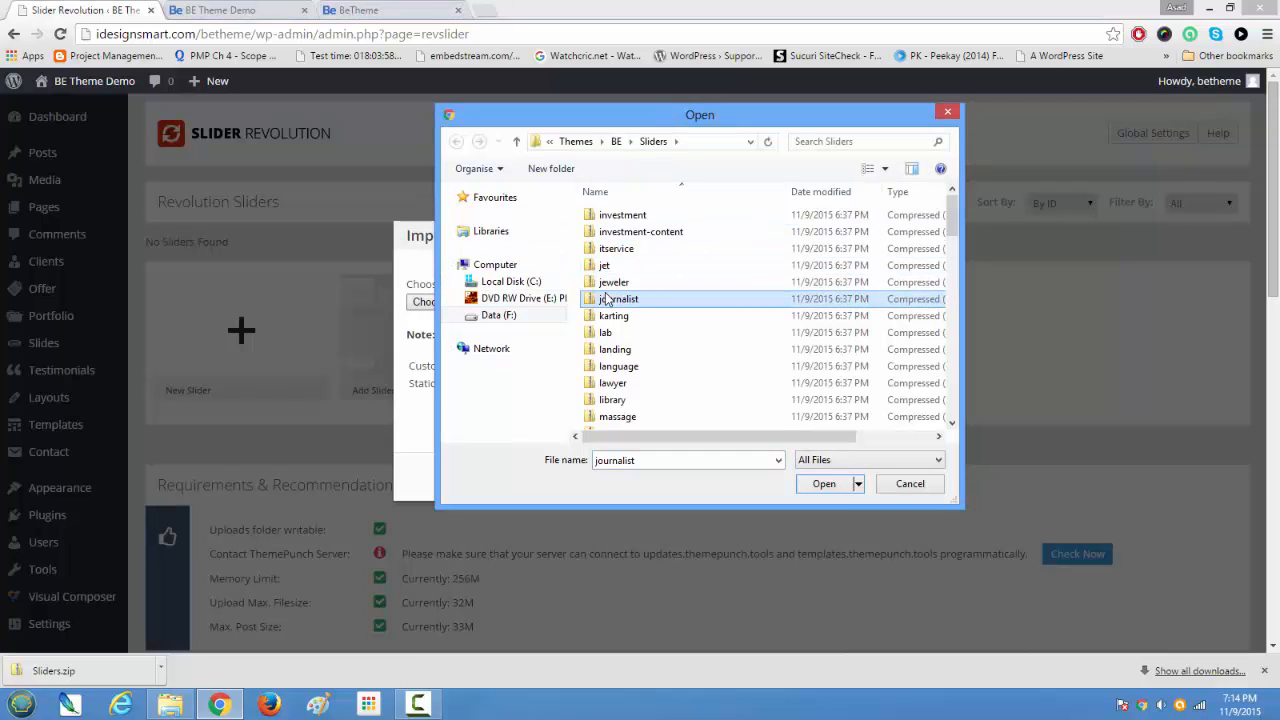
type("profile")
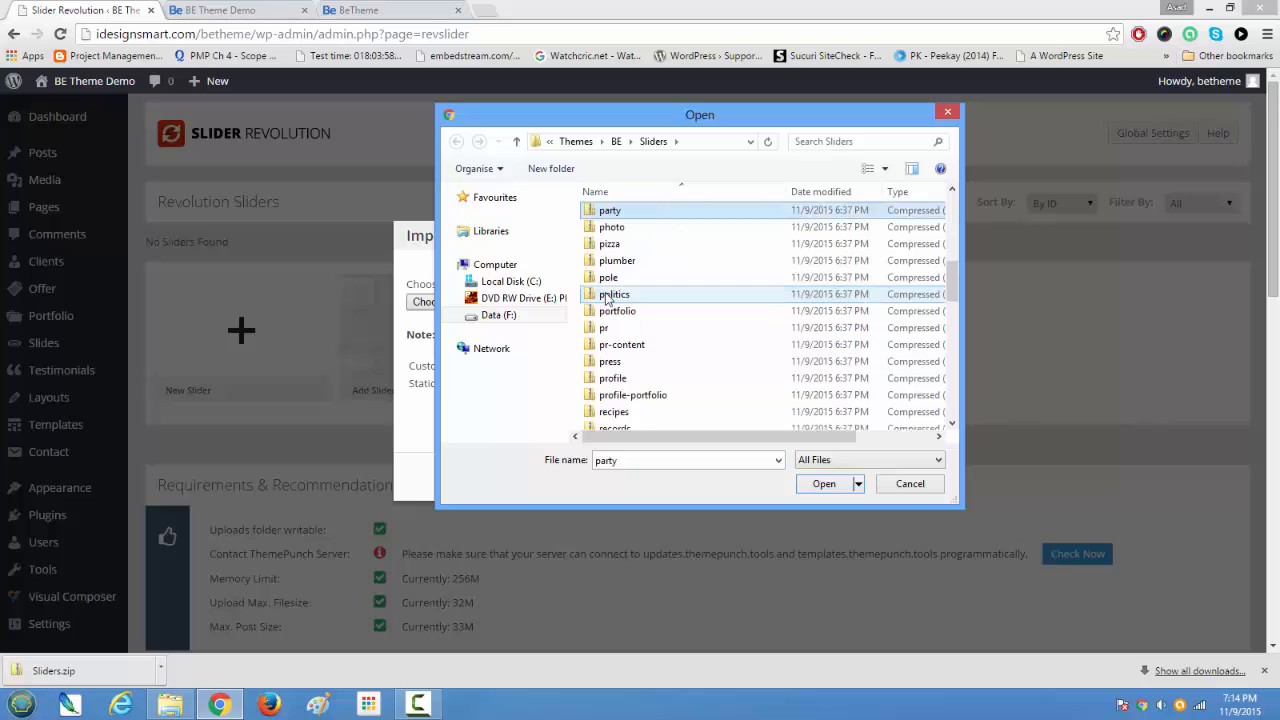
double_click(614, 382)
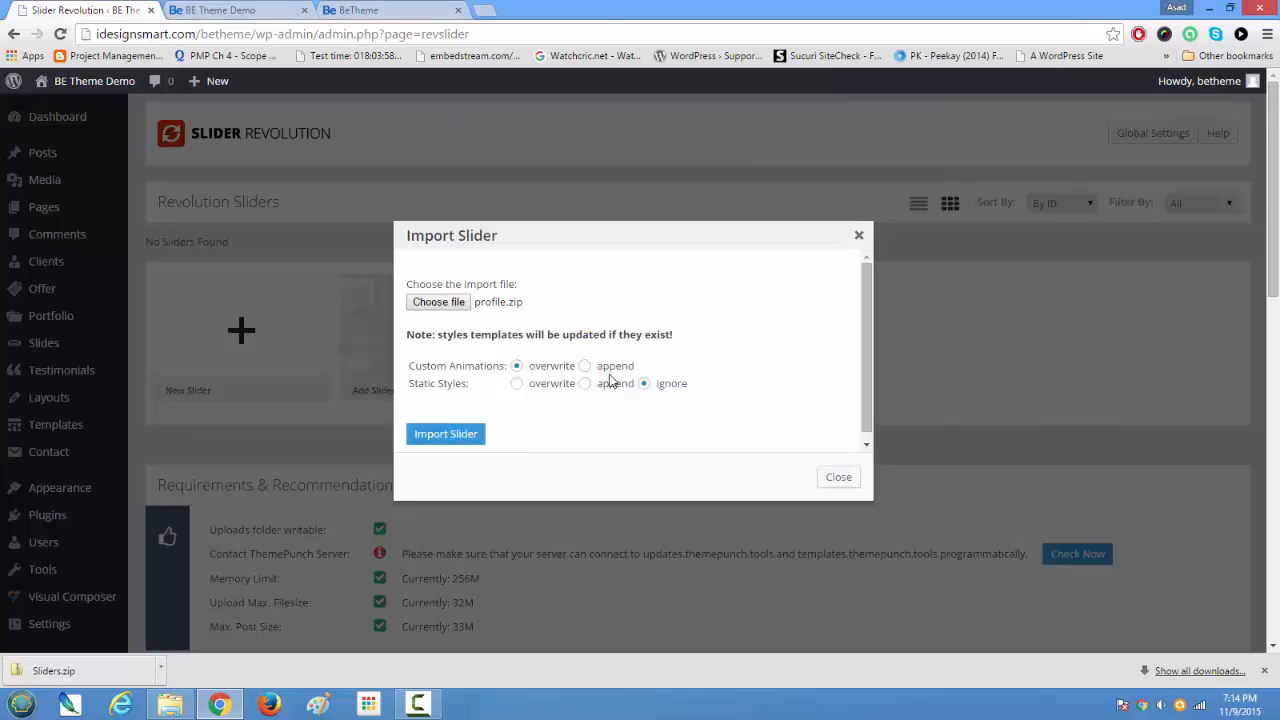
left_click(463, 440)
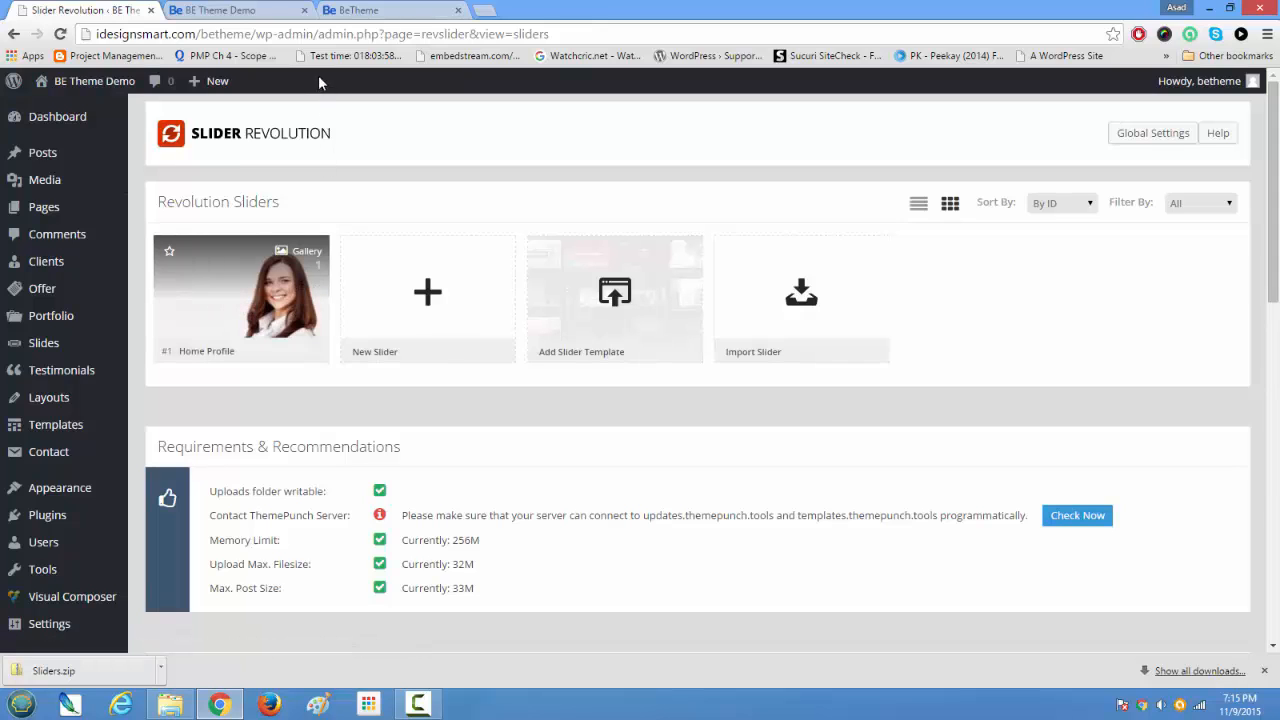
mouse_move(306, 291)
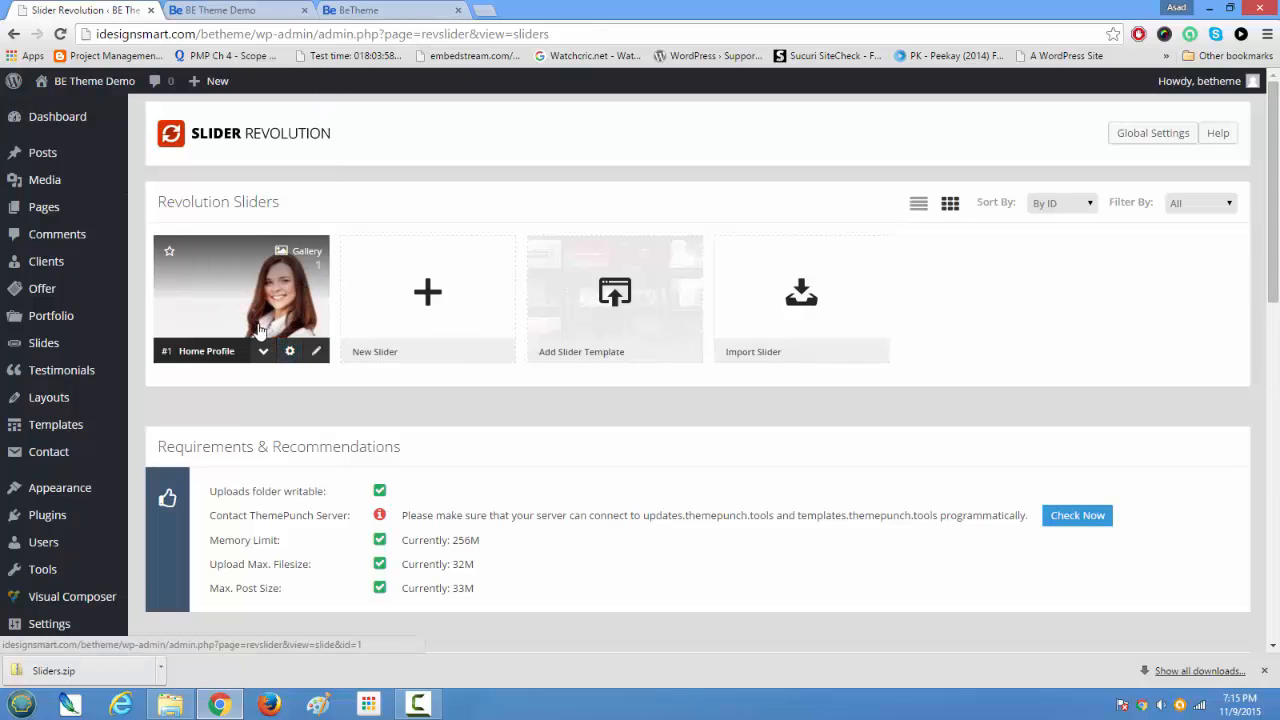
- Reload the demo site's front page and check the hero slider and the sections down to My Latest Work
left_click(228, 10)
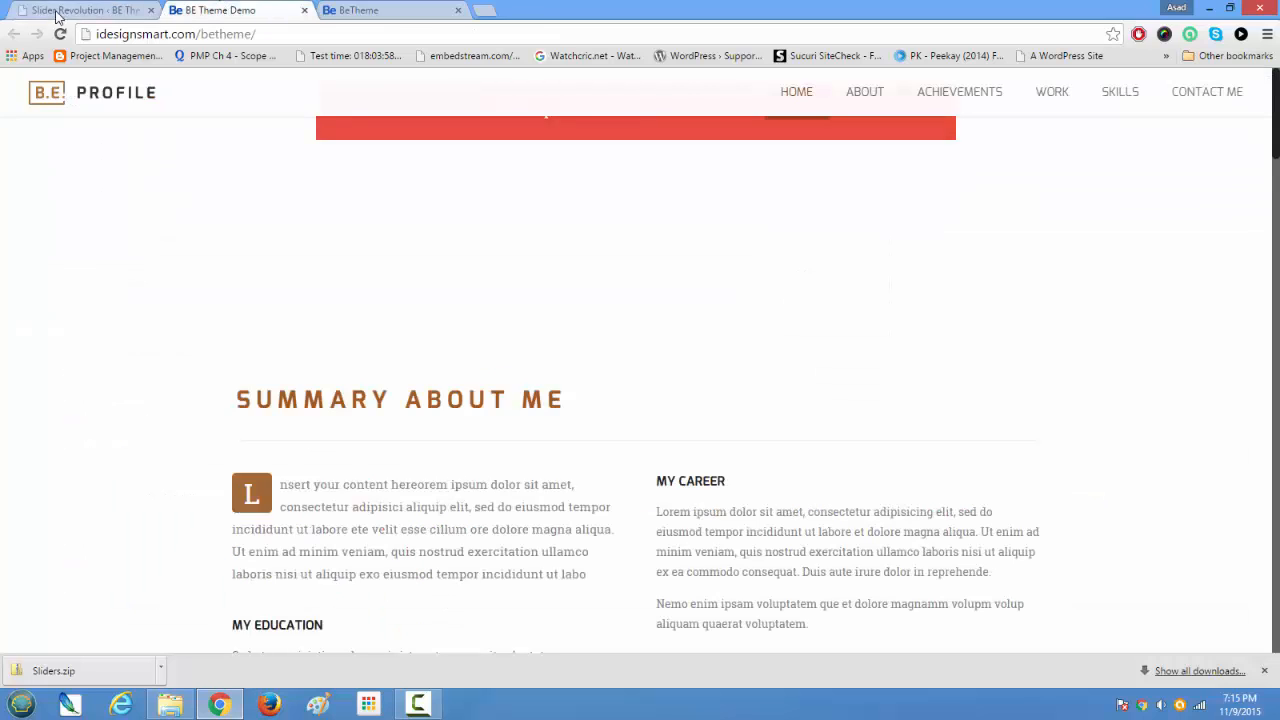
left_click(60, 35)
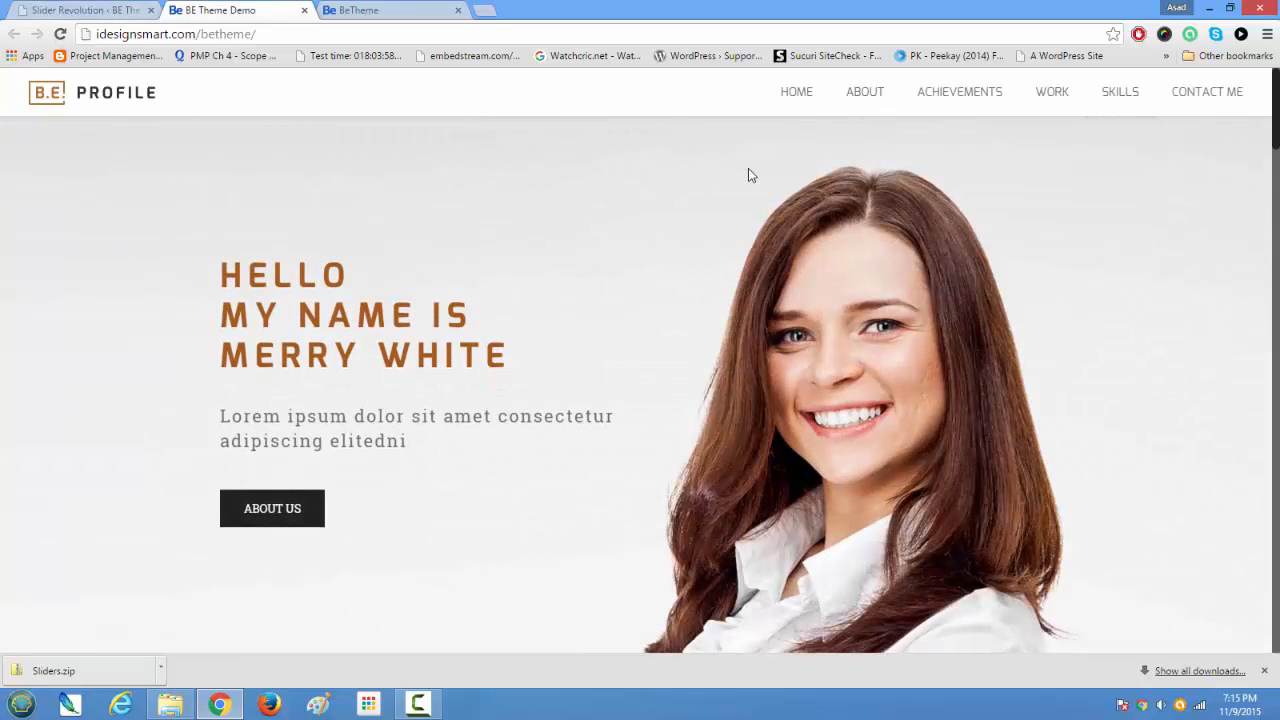
scroll(642, 370, "down", 8)
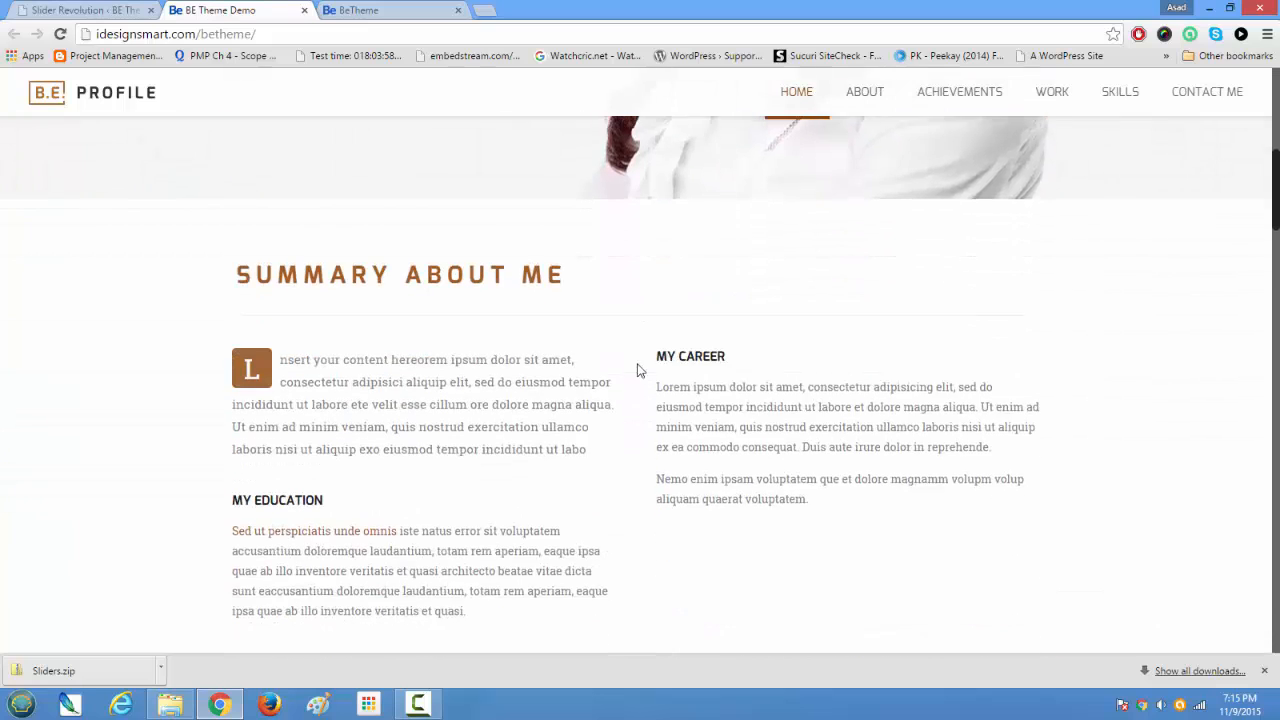
scroll(632, 381, "down", 9)
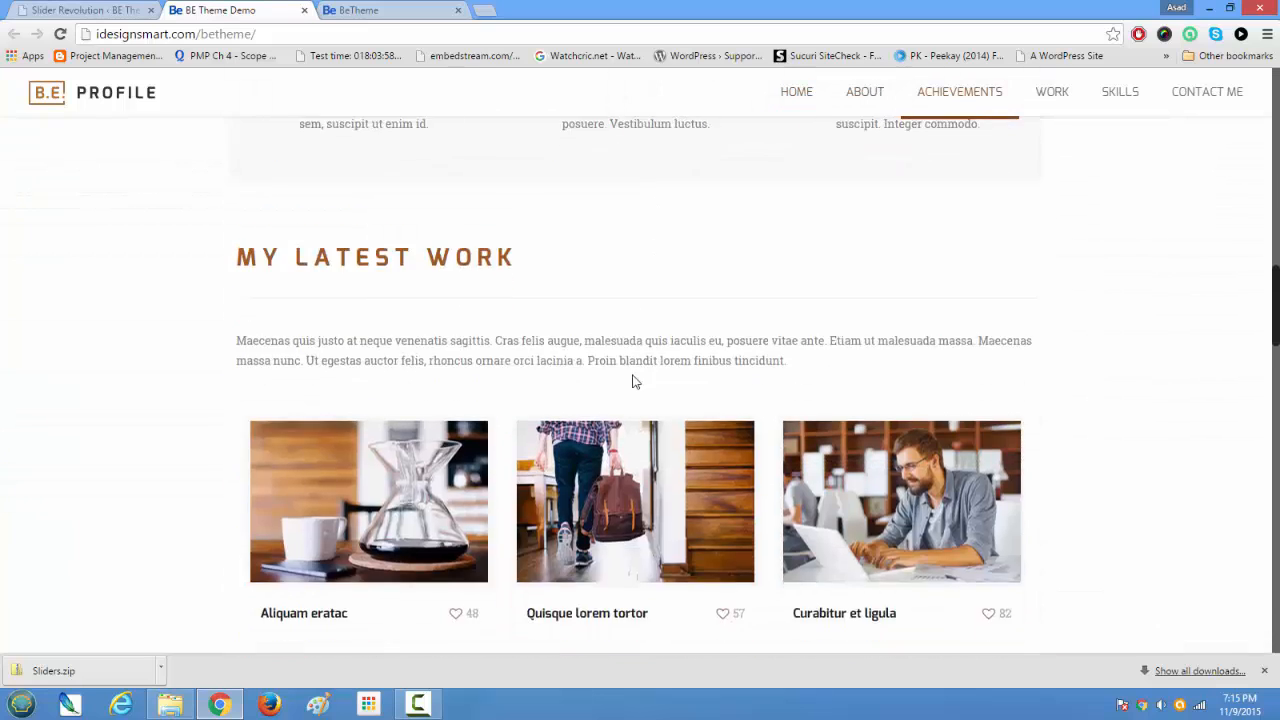
scroll(632, 381, "down", 2)
scroll(632, 380, "up", 9)
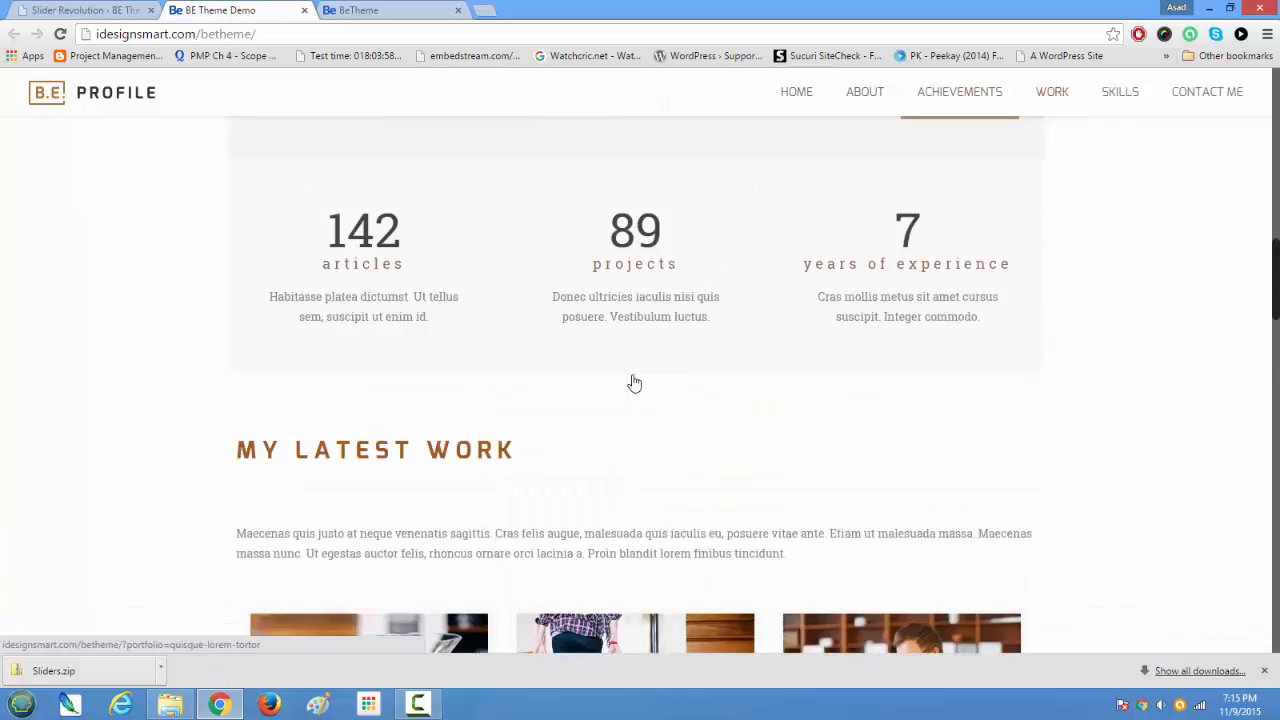
scroll(632, 375, "up", 10)
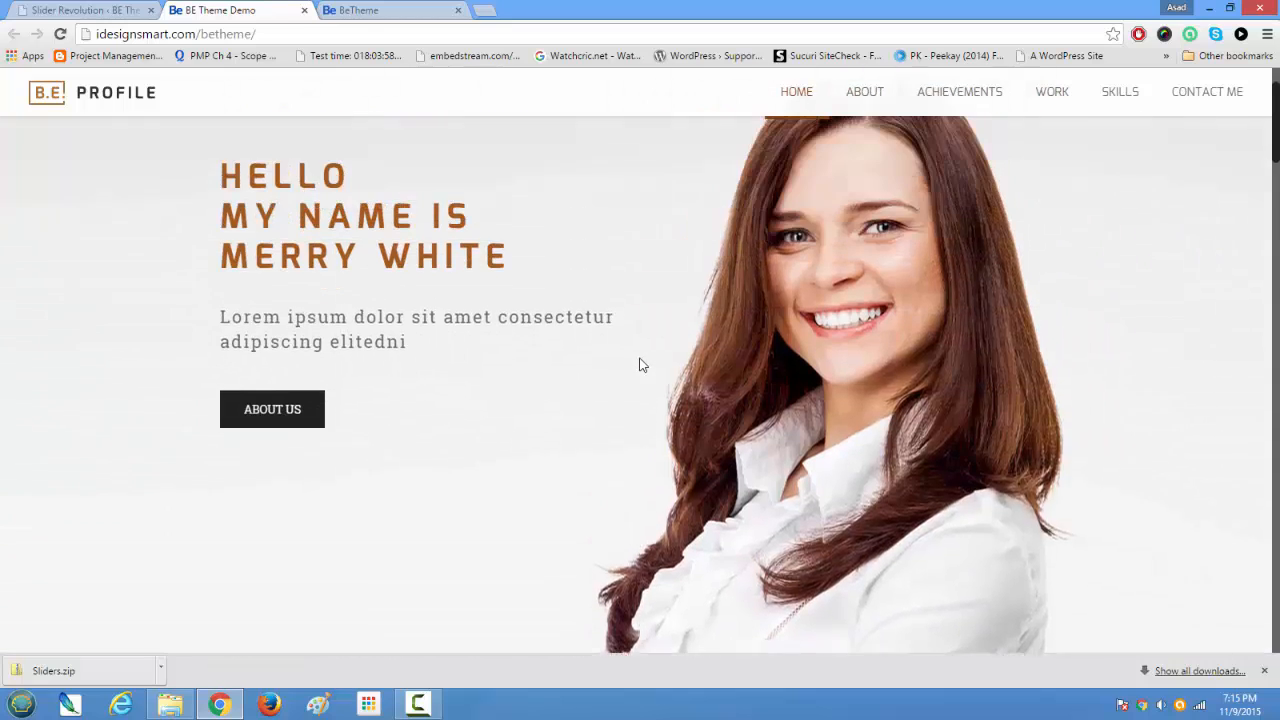
scroll(642, 365, "down", 7)
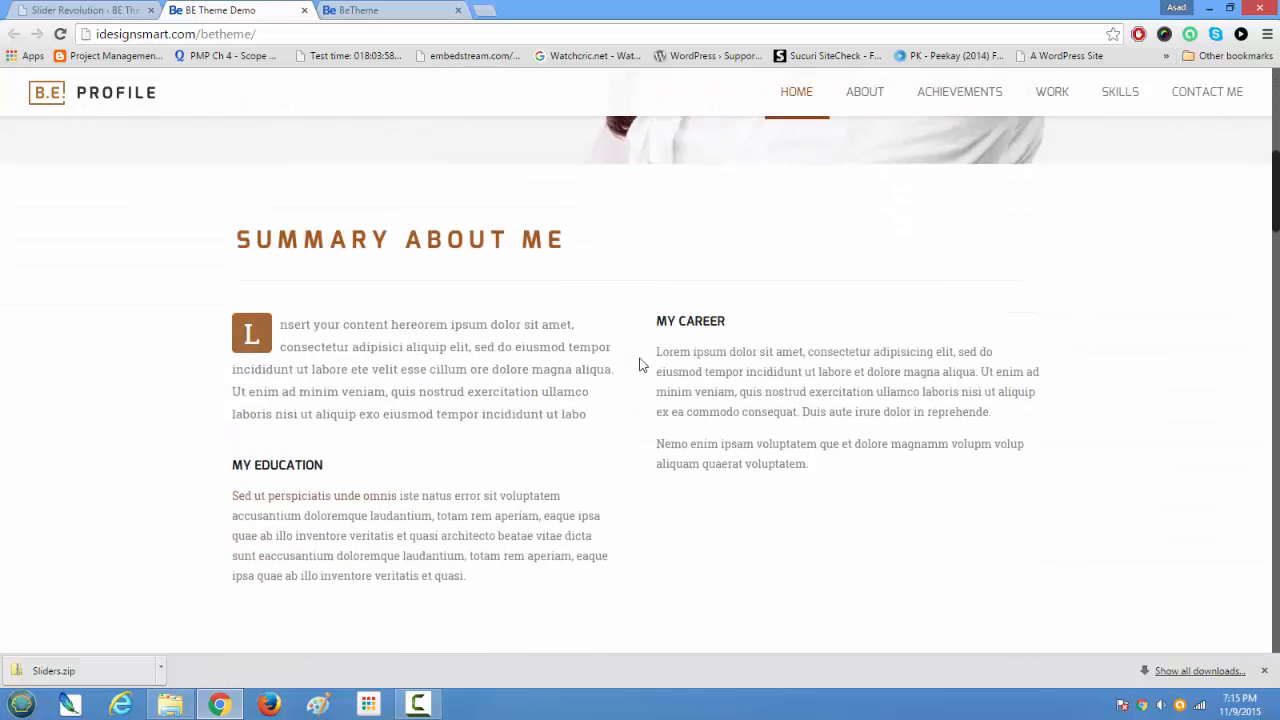
scroll(642, 365, "down", 4)
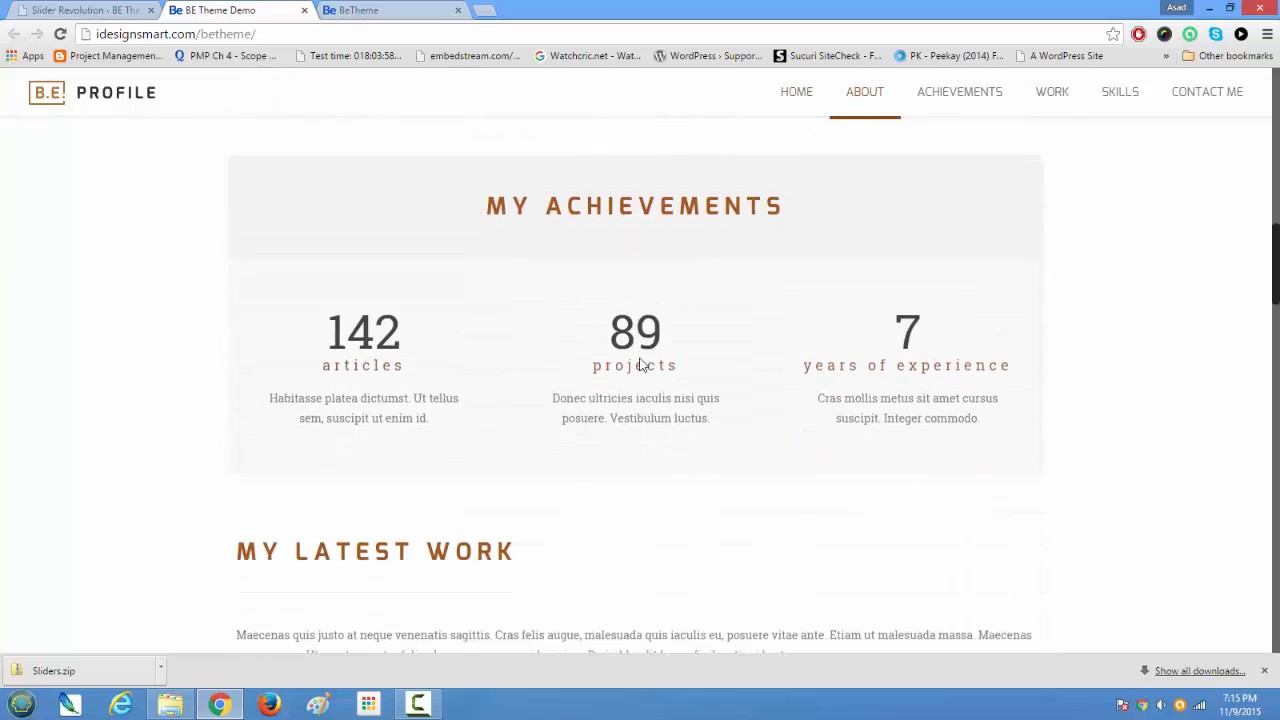
left_click_drag(1277, 310, 1271, 120)
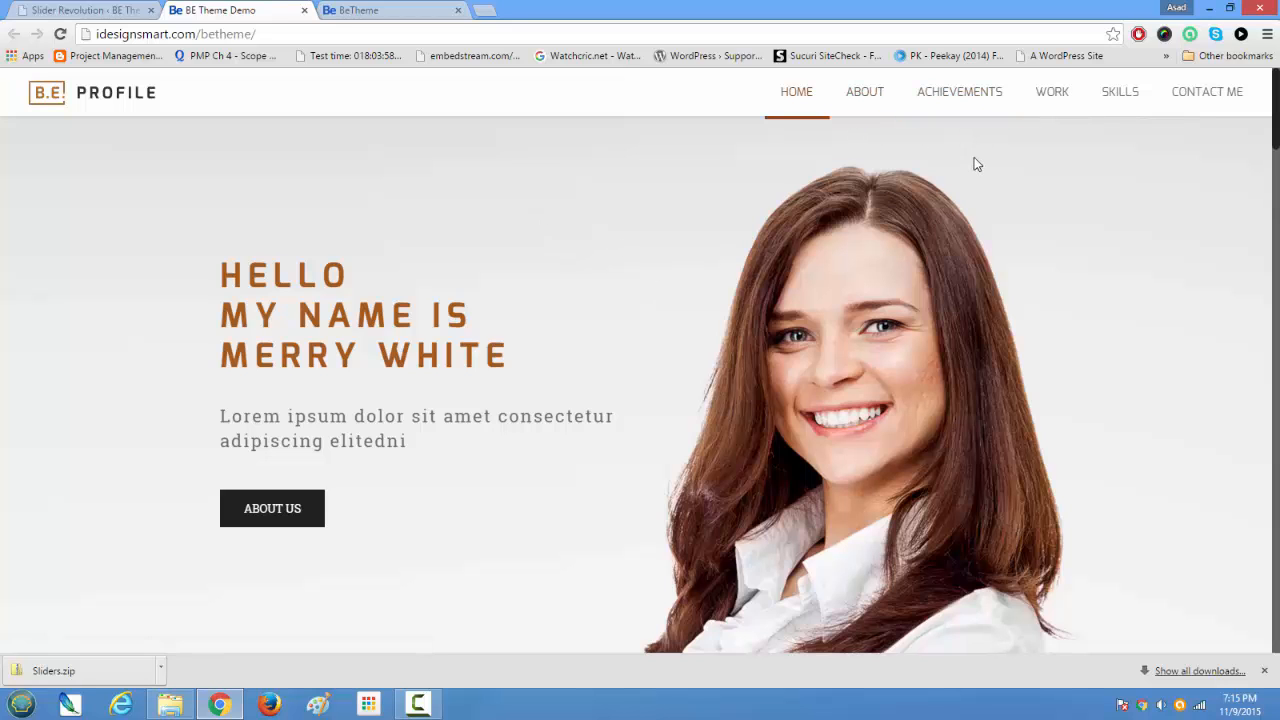
scroll(974, 158, "down", 2)
scroll(973, 158, "down", 3)
scroll(977, 247, "up", 3)
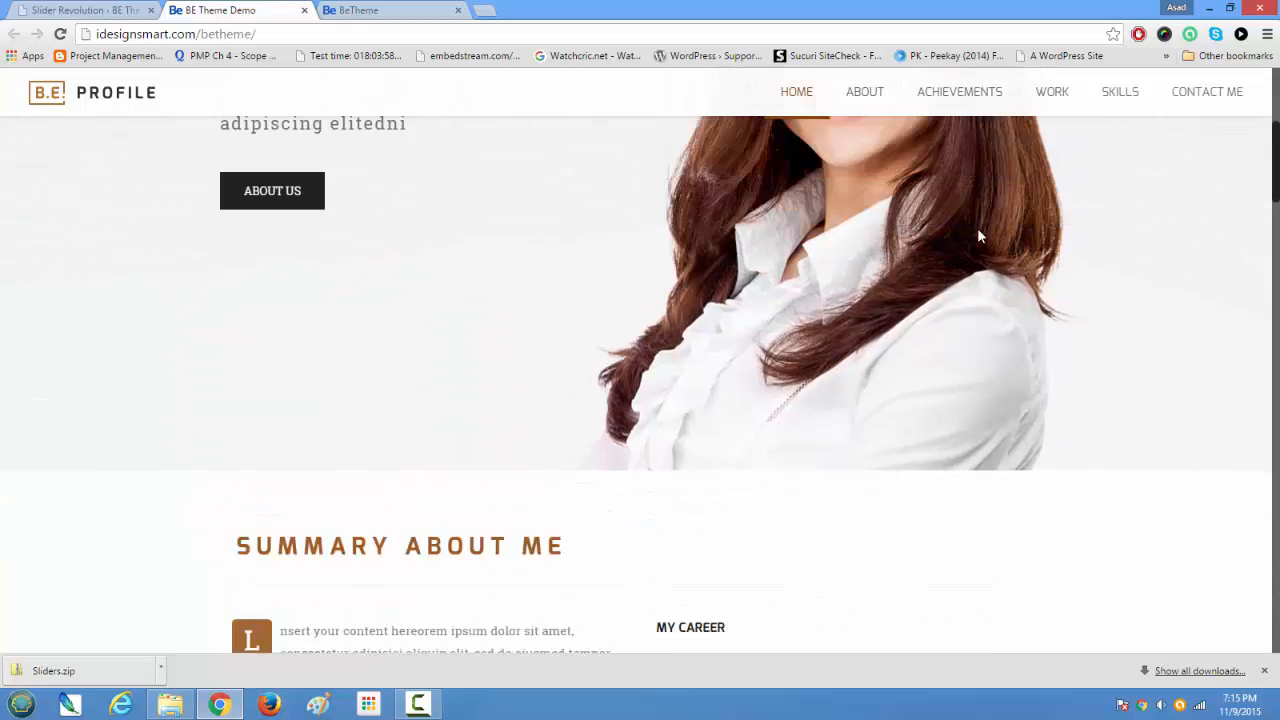
scroll(982, 240, "up", 2)
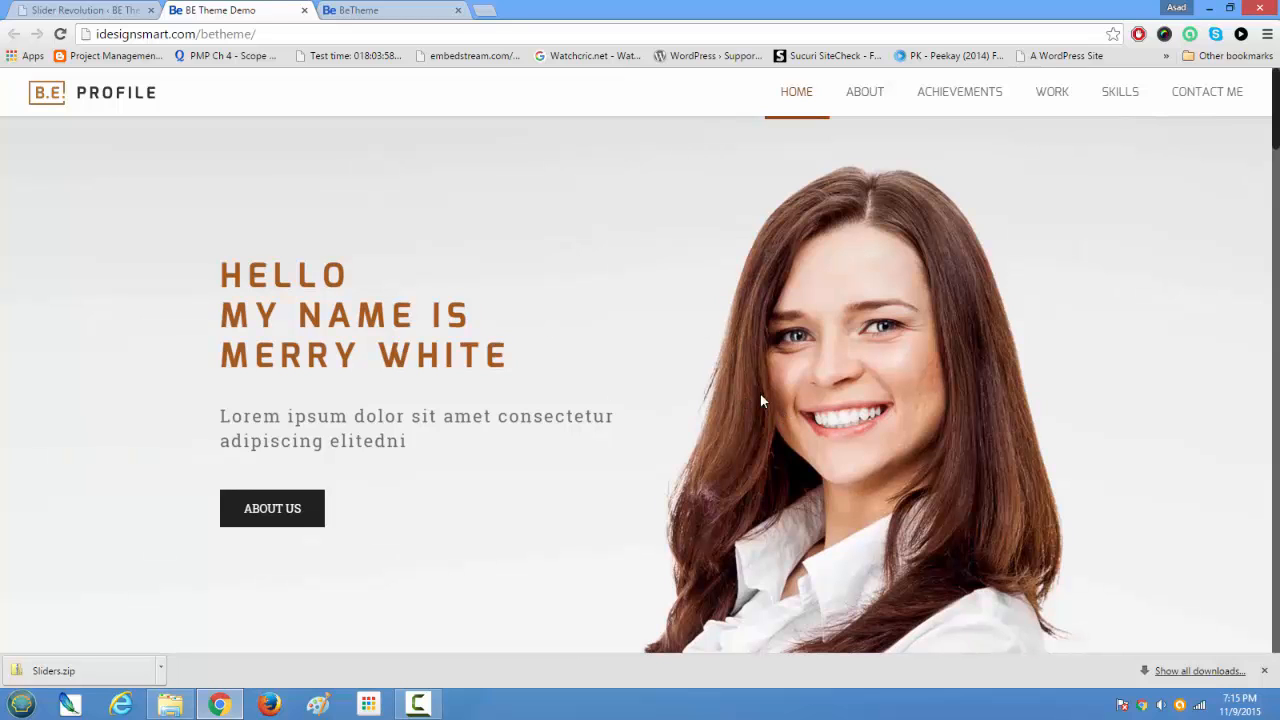
scroll(856, 390, "down", 3)
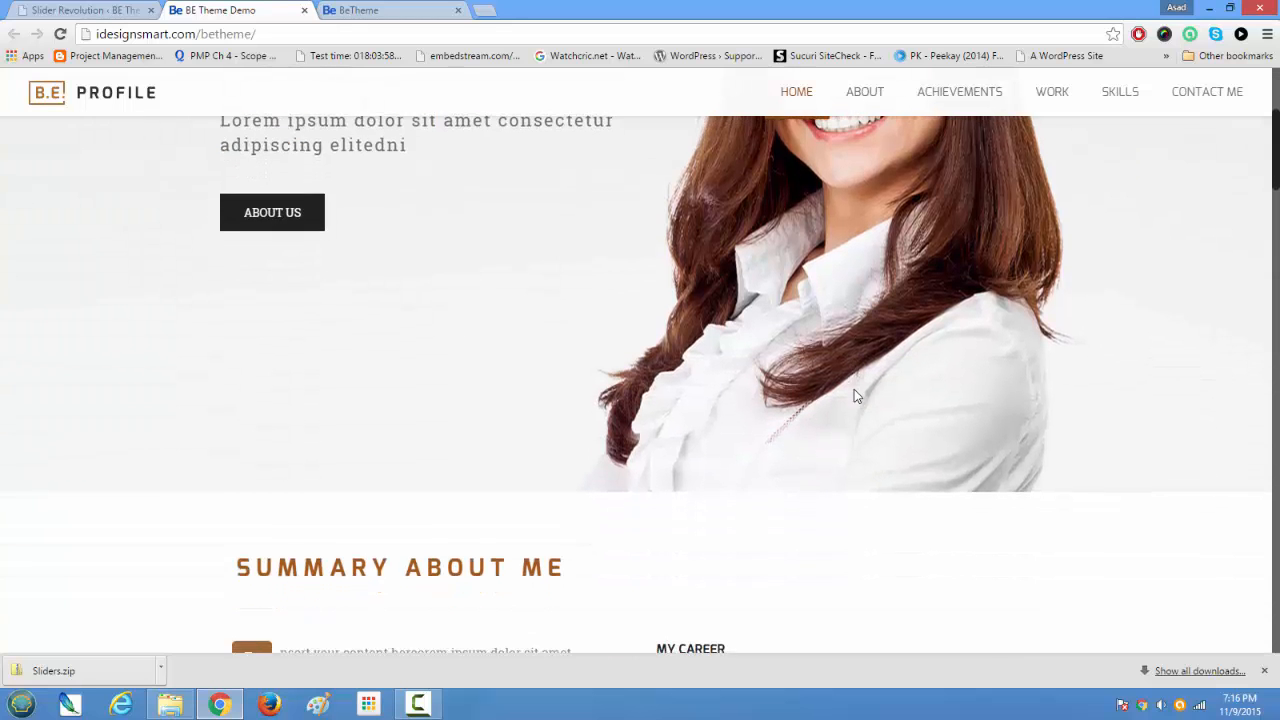
scroll(855, 396, "up", 3)
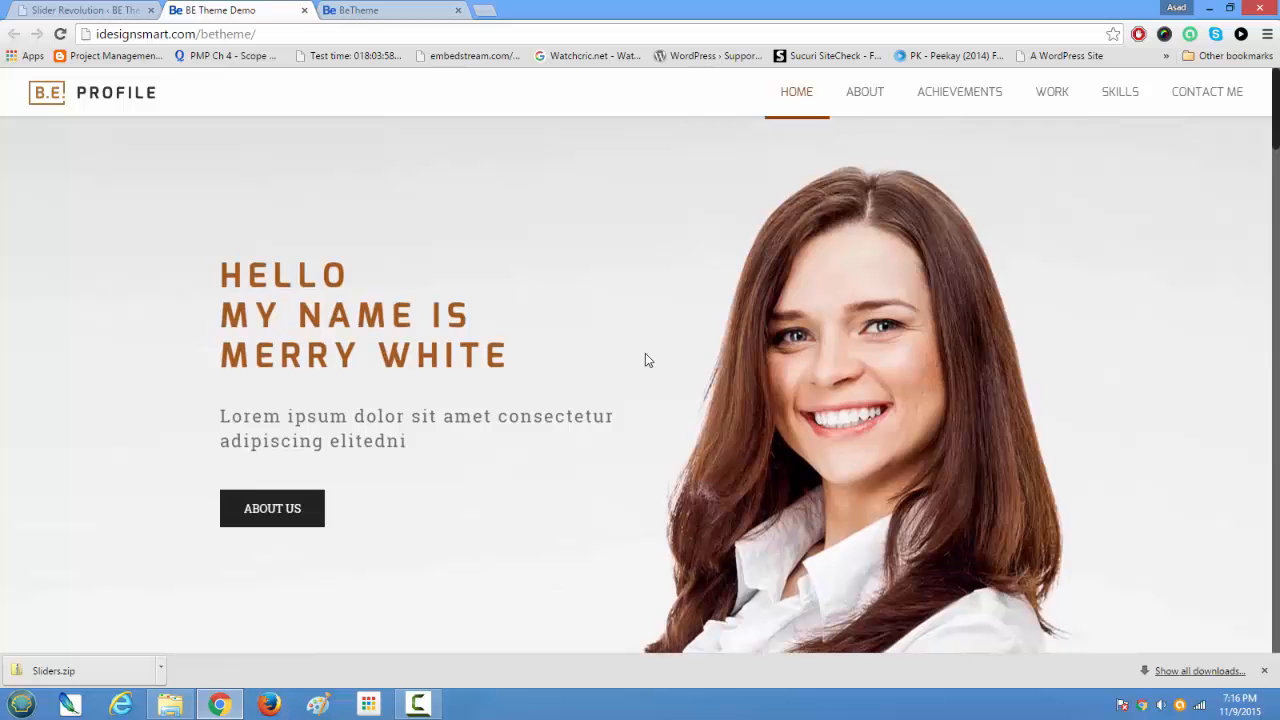
- Review the summary, achievements, latest work and skills sections of the front page, then return to the hero slider
scroll(645, 360, "down", 2)
scroll(645, 360, "down", 3)
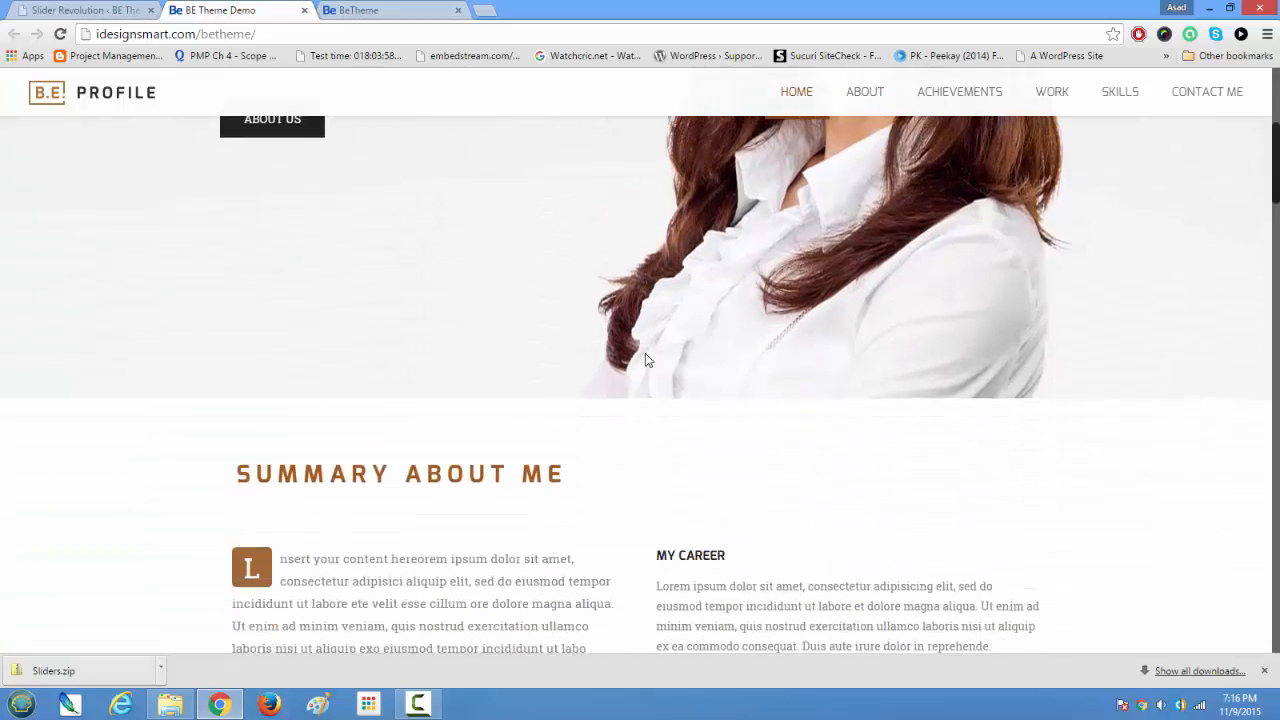
scroll(465, 383, "down", 4)
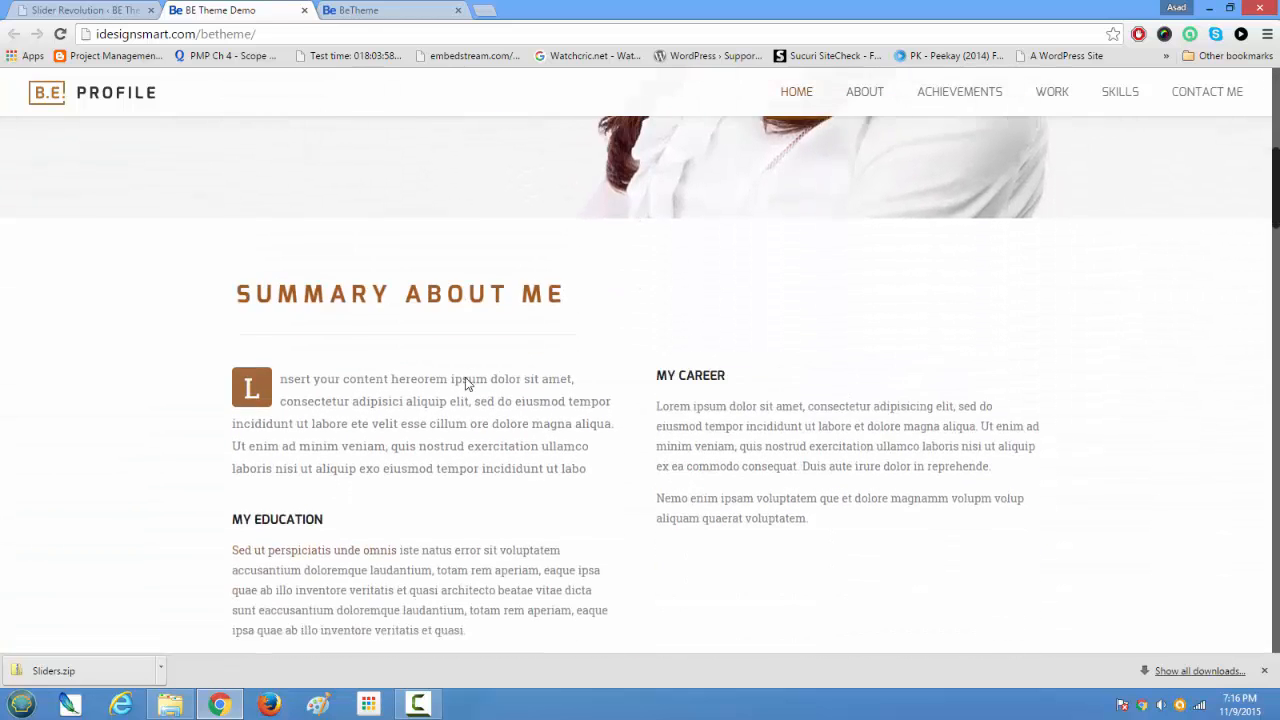
scroll(479, 388, "down", 3)
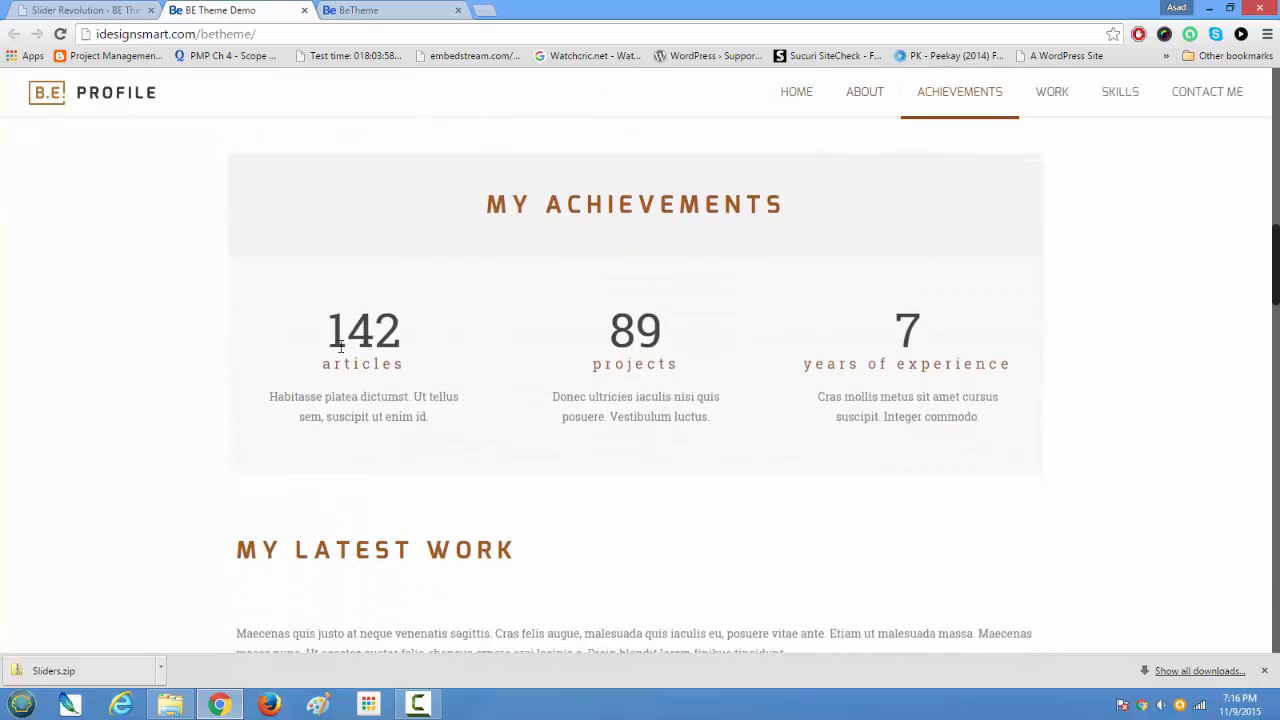
scroll(470, 345, "down", 4)
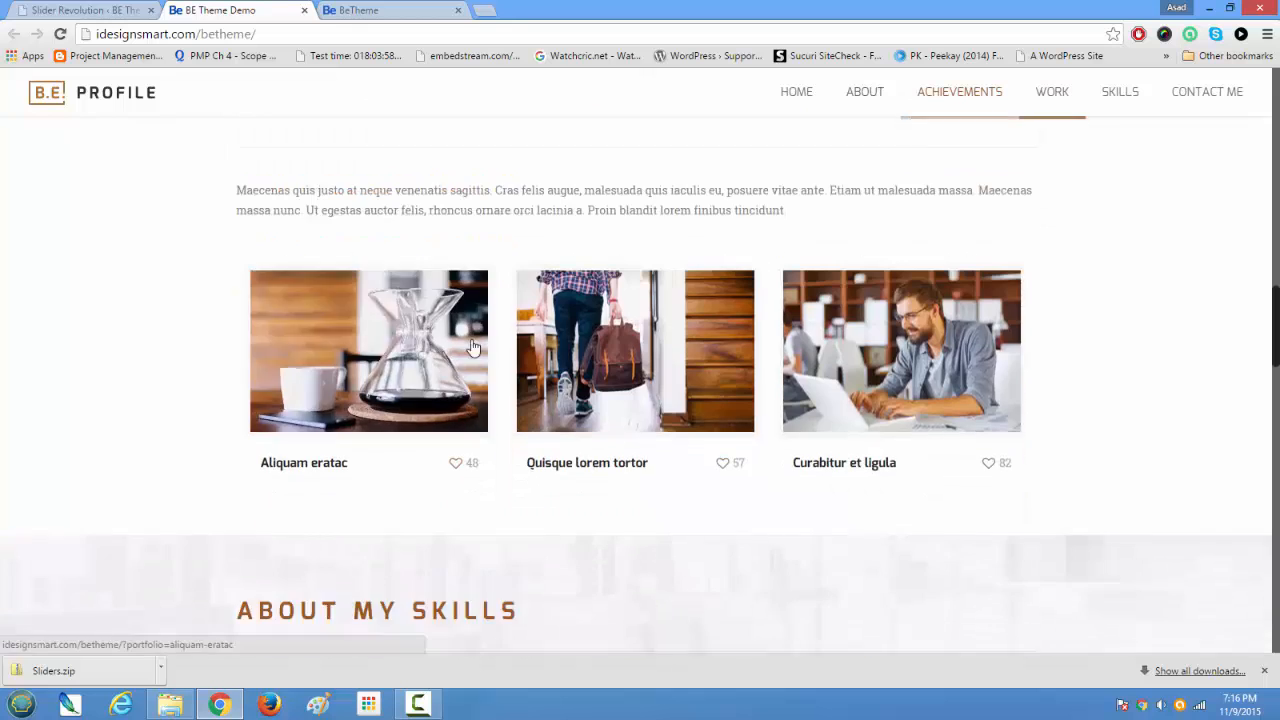
scroll(474, 346, "down", 2)
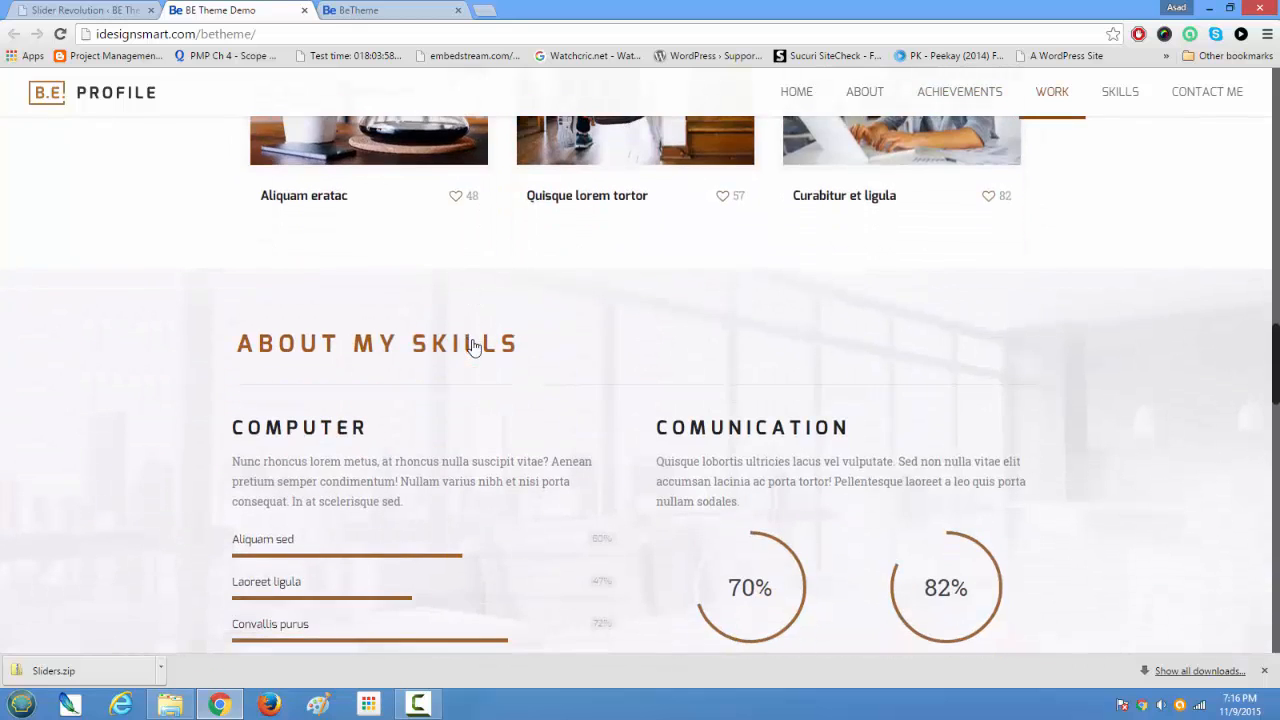
scroll(474, 342, "up", 7)
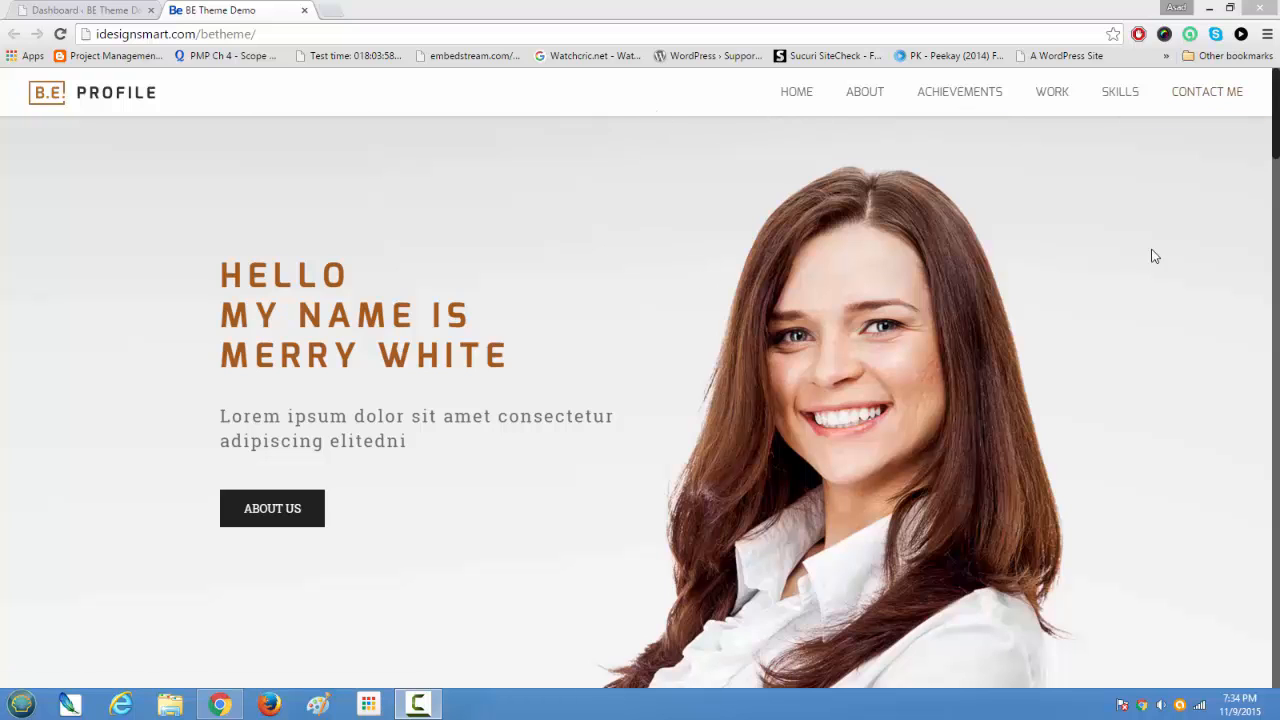
- Go through the finished Profile front page once more, down to the computer and communication skills charts and back up
scroll(1237, 217, "down", 3)
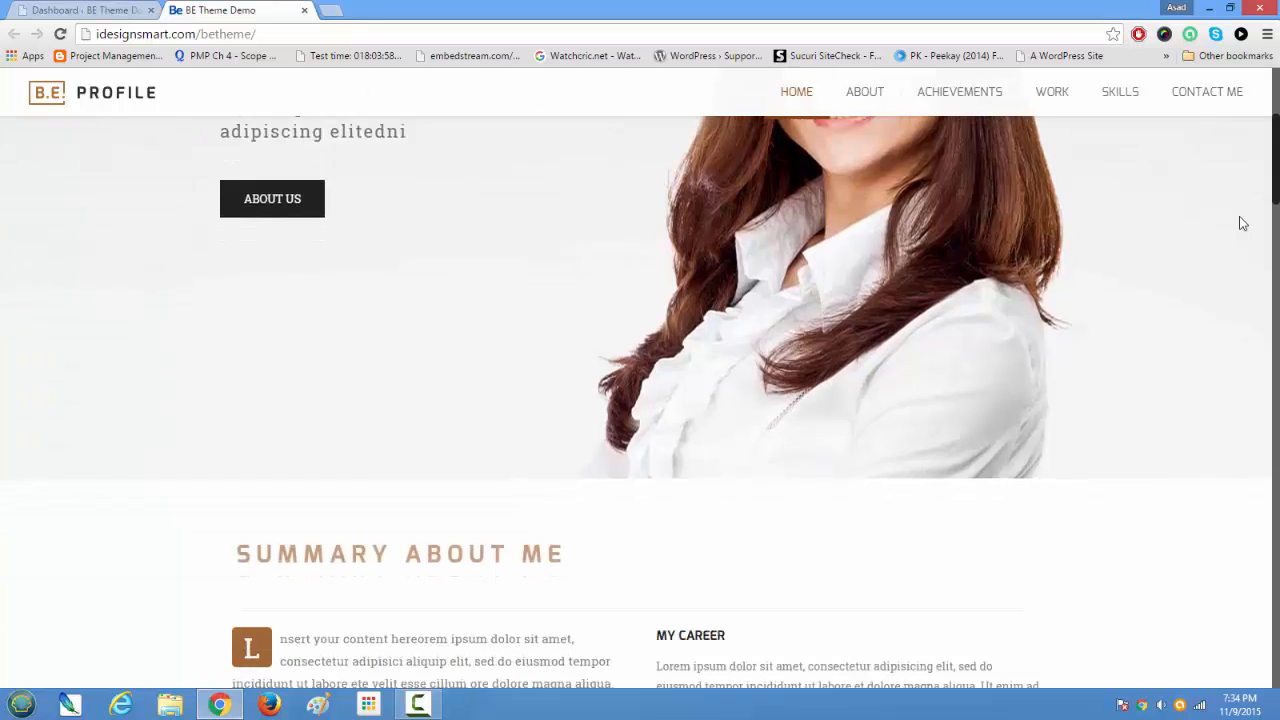
scroll(1241, 222, "down", 8)
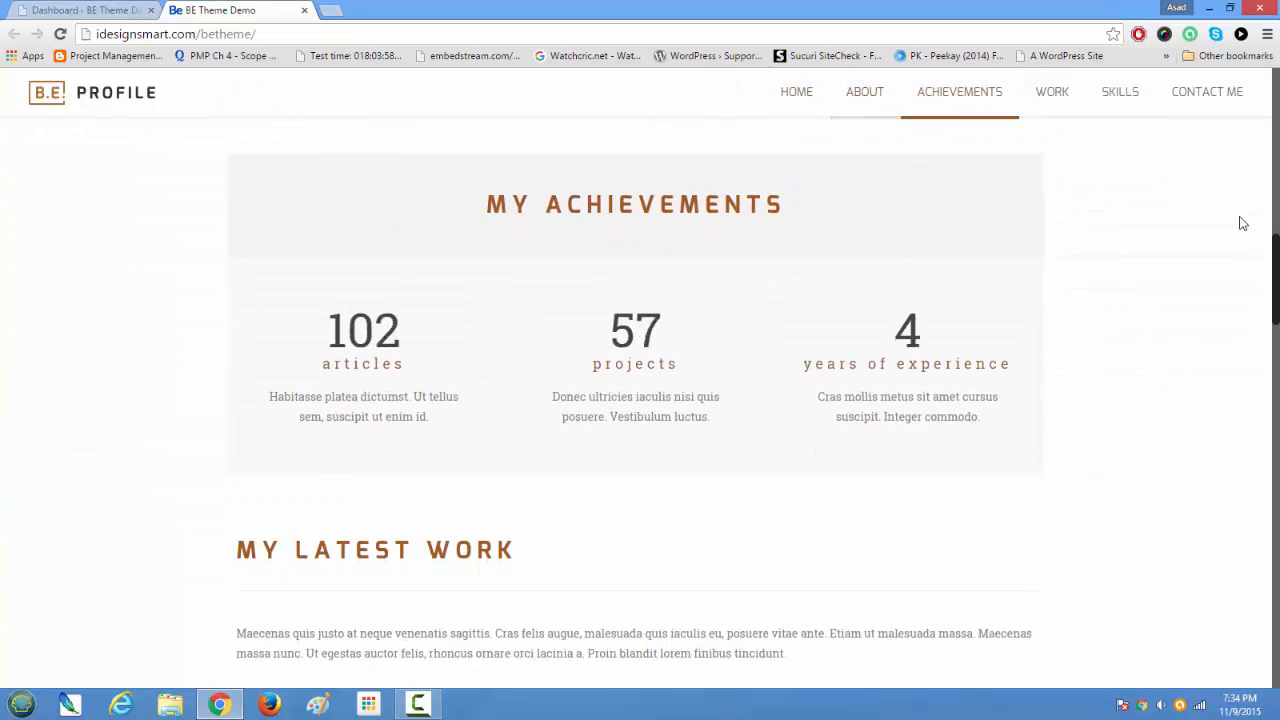
scroll(1241, 222, "down", 4)
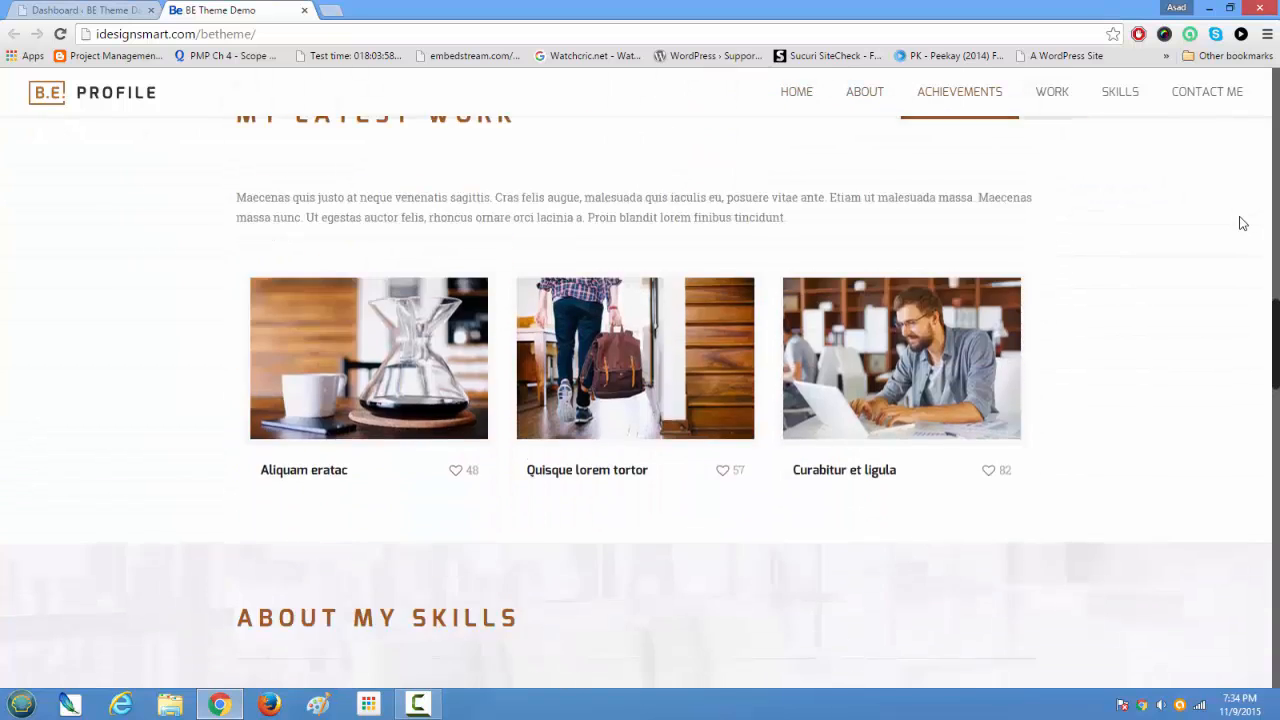
scroll(1241, 222, "down", 5)
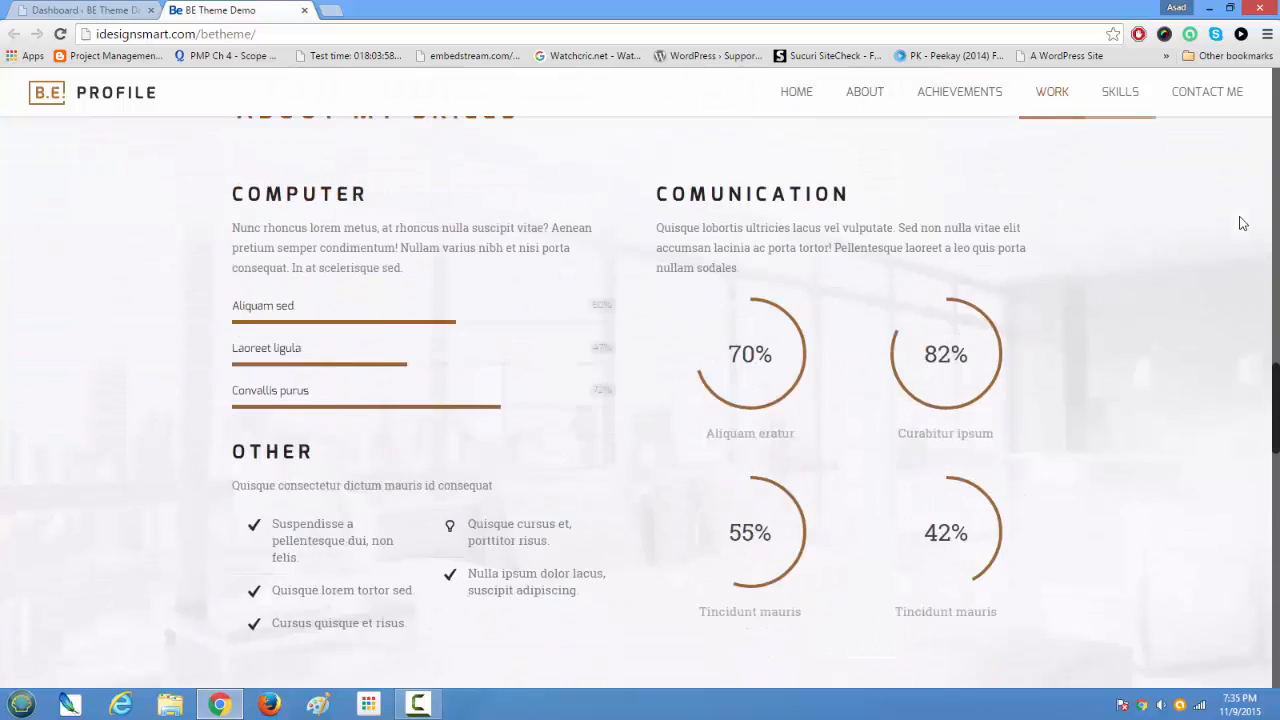
scroll(1275, 432, "up", 5)
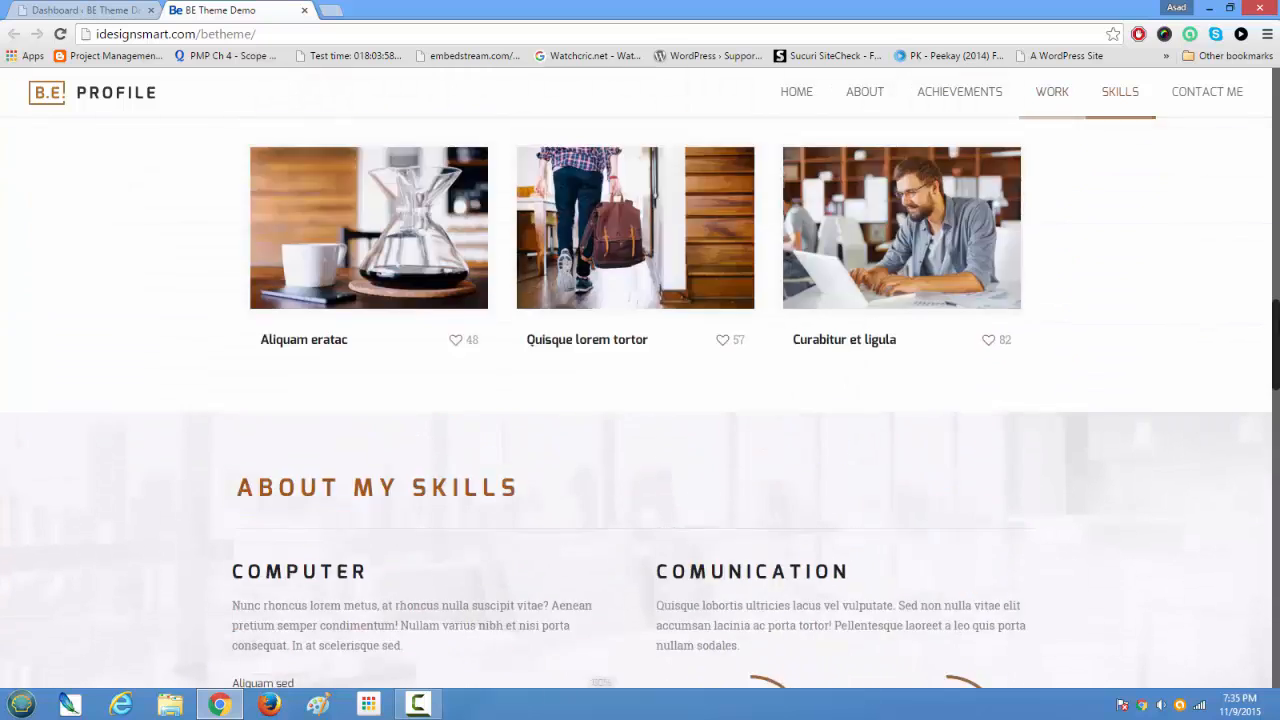
scroll(1270, 433, "down", 5)
left_click_drag(1279, 240, 1265, 135)
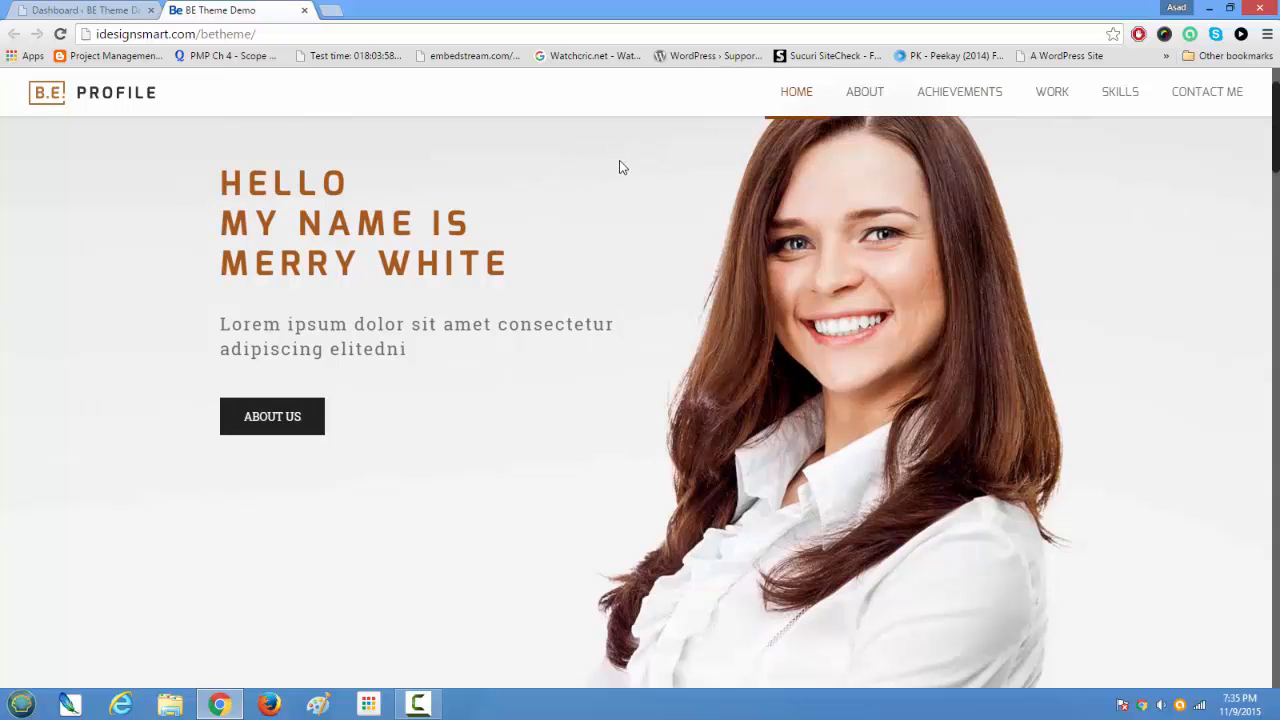
- Examine the default widgets below the contact form at the end of the front page, including Recent Posts, Archives and Meta
left_click_drag(1277, 138, 1214, 669)
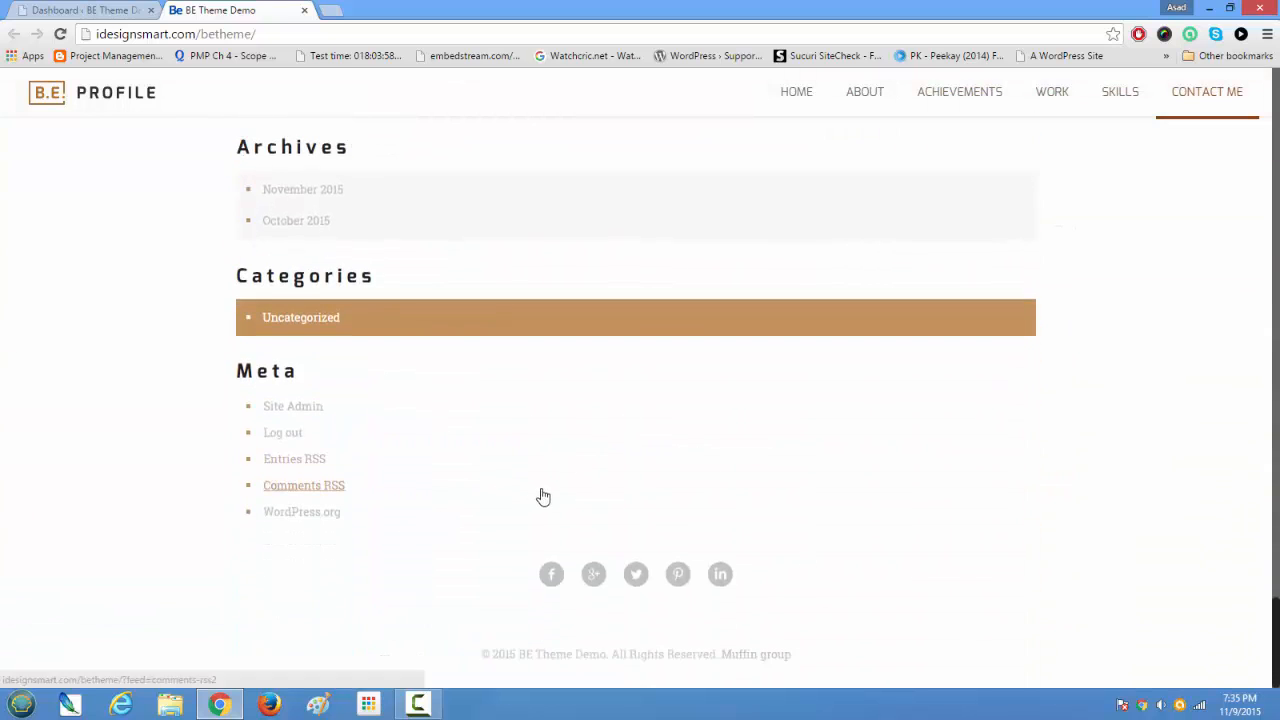
scroll(540, 497, "up", 10)
scroll(542, 497, "down", 3)
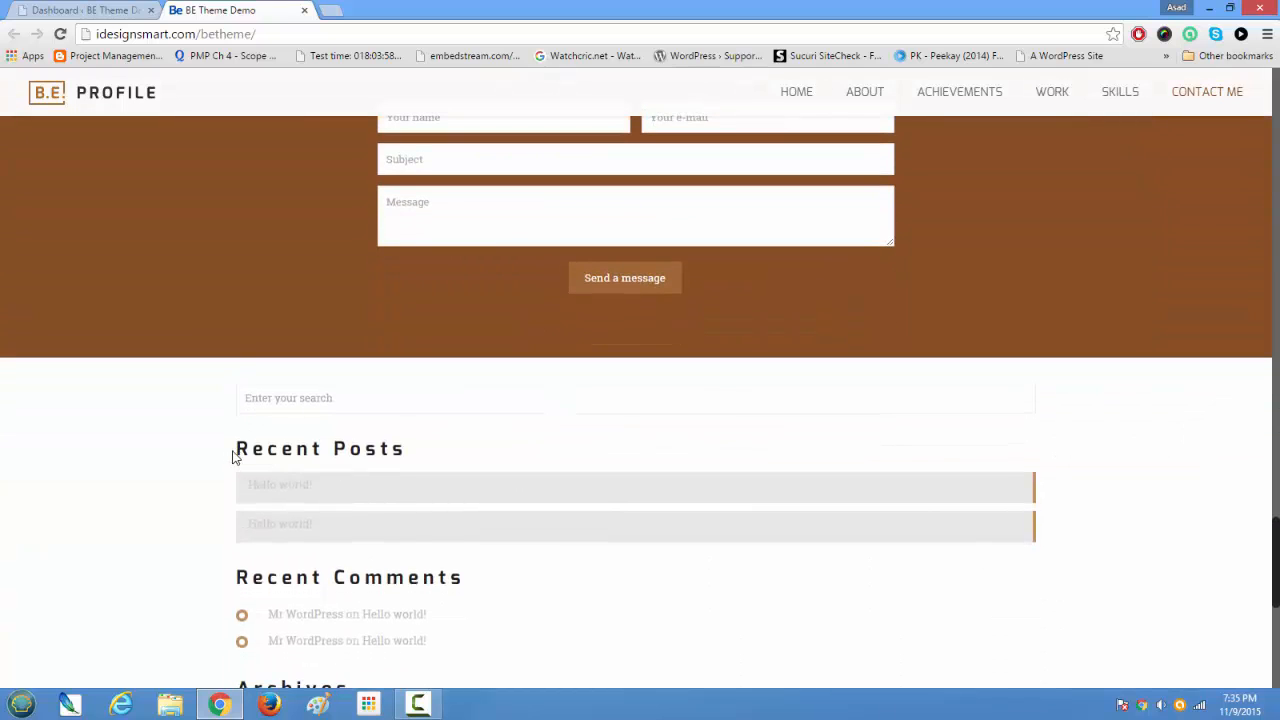
left_click_drag(233, 456, 461, 457)
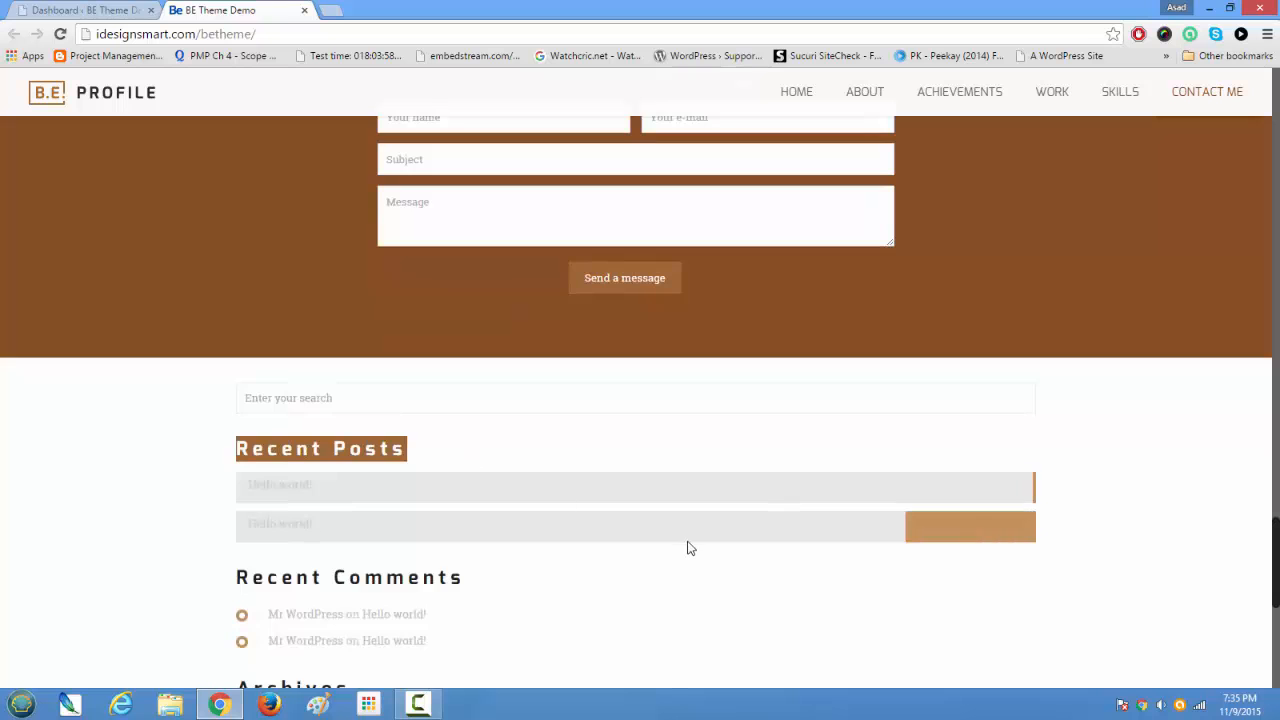
scroll(686, 543, "up", 10)
scroll(689, 545, "up", 3)
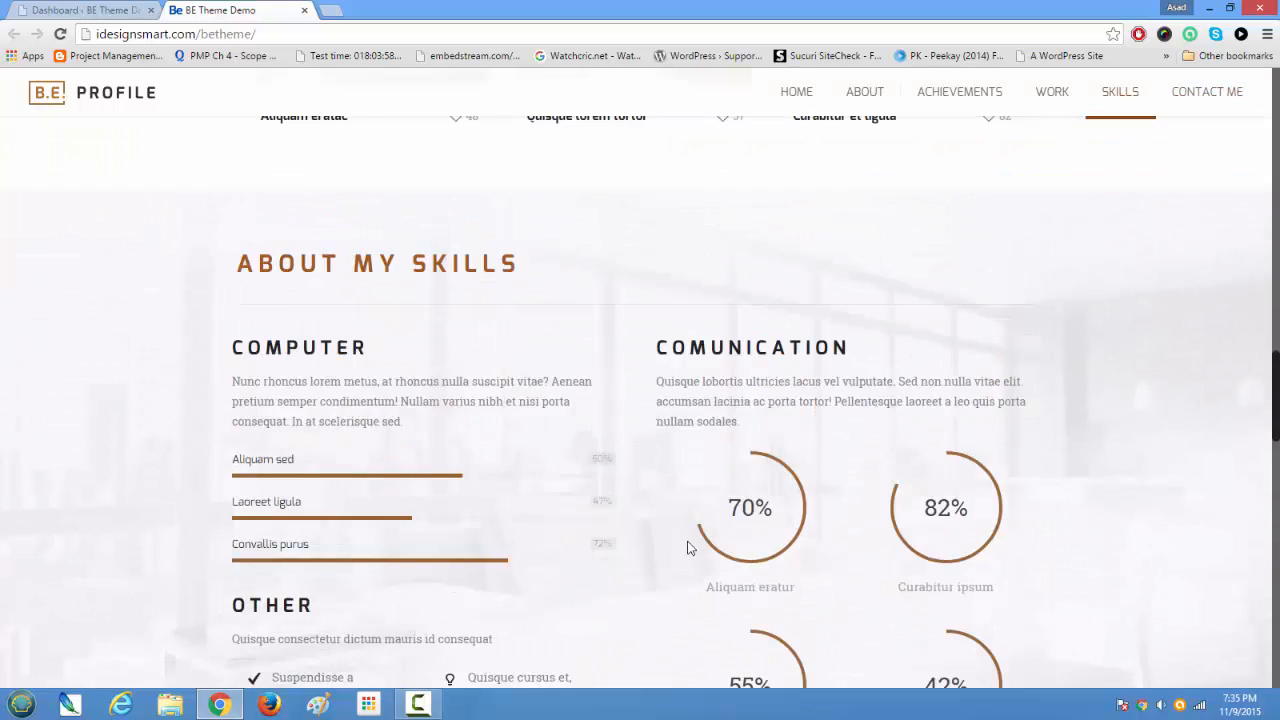
- Switch to the WordPress dashboard, open the Widgets screen and look over the footer and Sliding Top widget areas
left_click(100, 12)
mouse_move(70, 550)
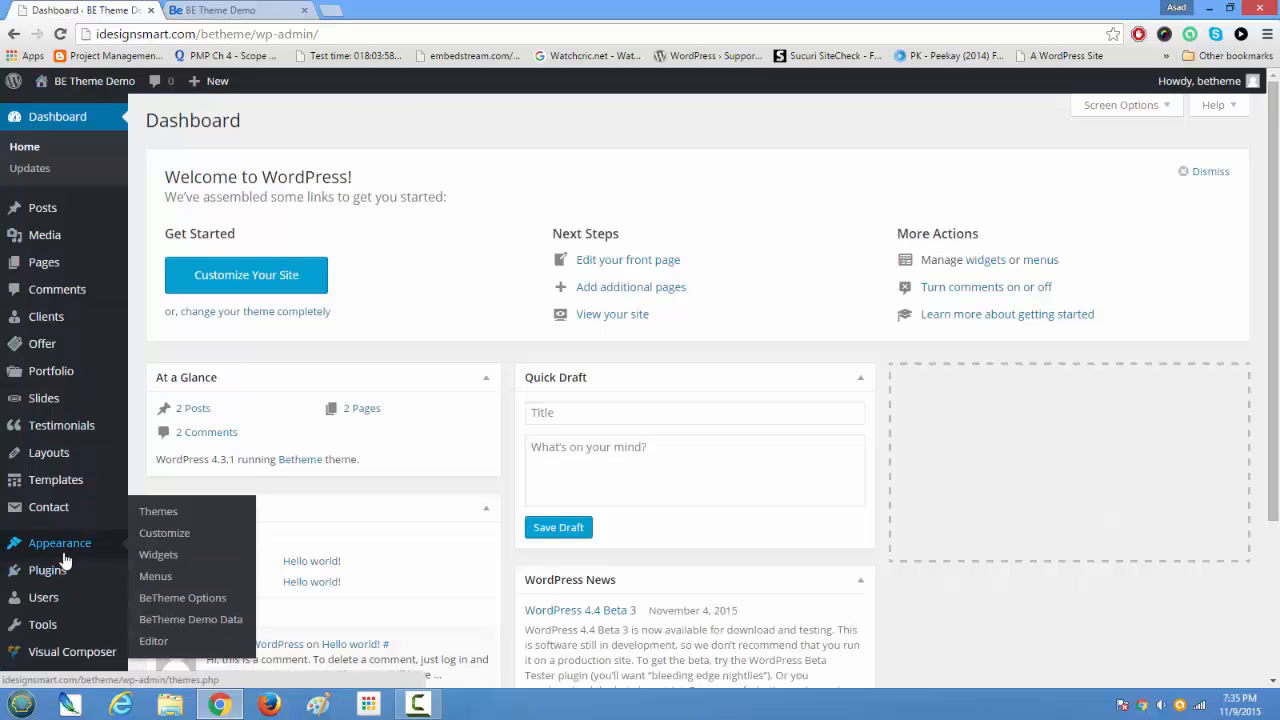
left_click(165, 562)
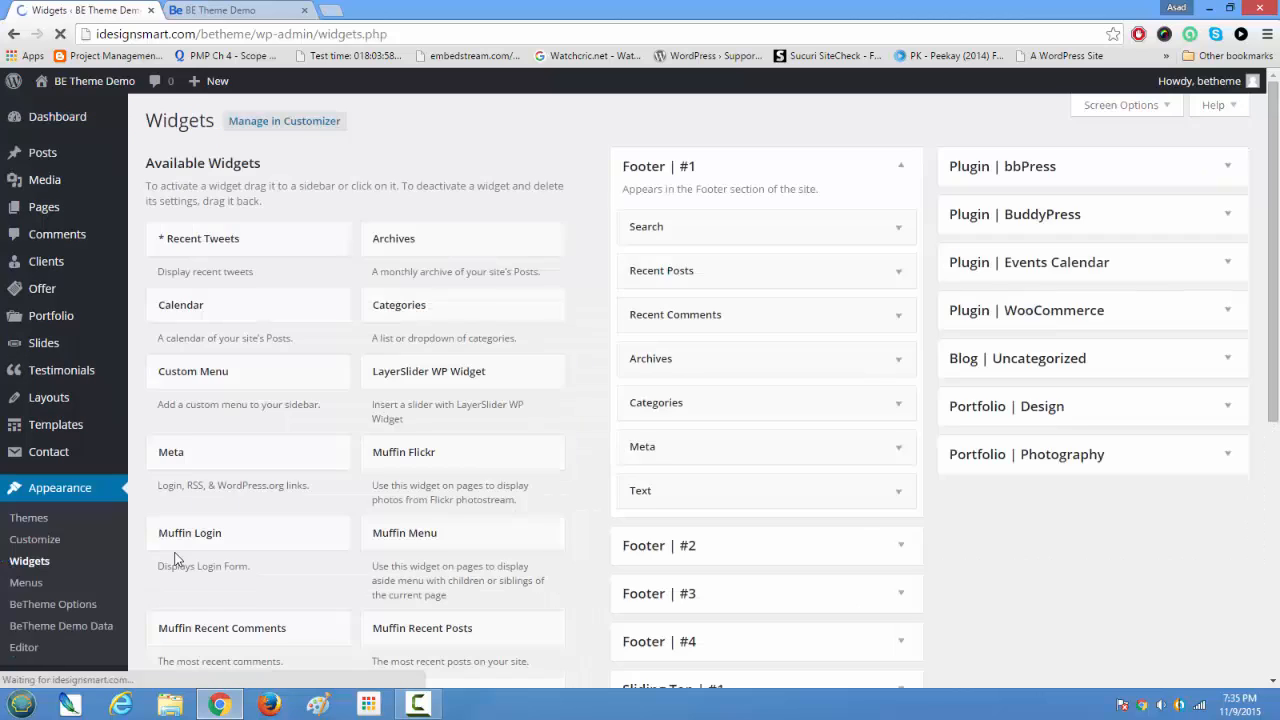
scroll(990, 480, "down", 3)
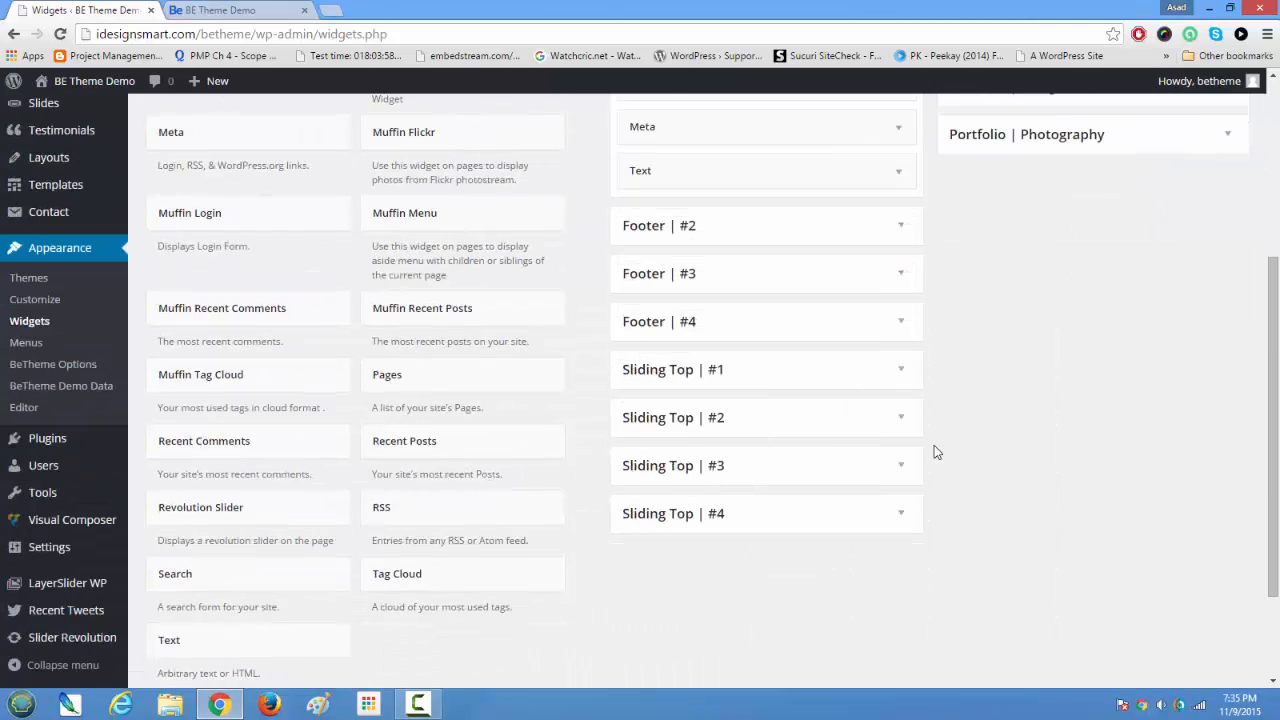
scroll(753, 256, "up", 2)
scroll(771, 323, "up", 2)
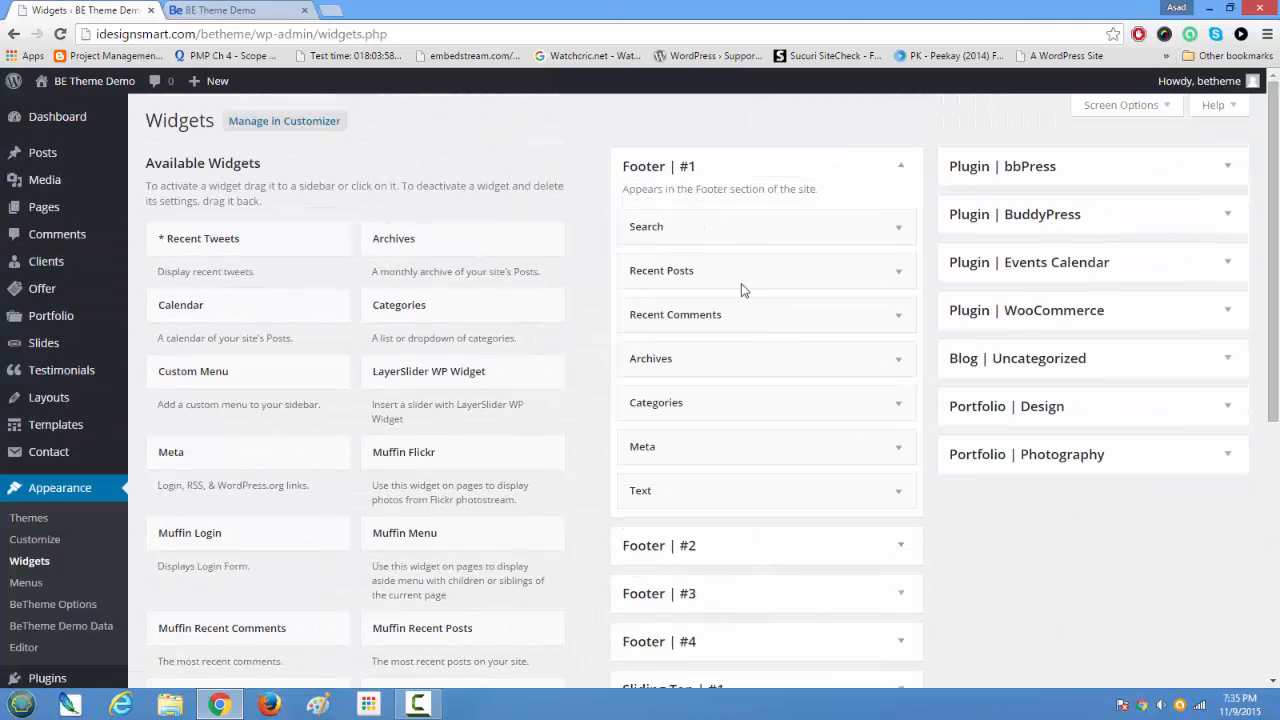
- Delete the Search, Recent Posts and Recent Comments widgets from the Footer #1 area
left_click(898, 232)
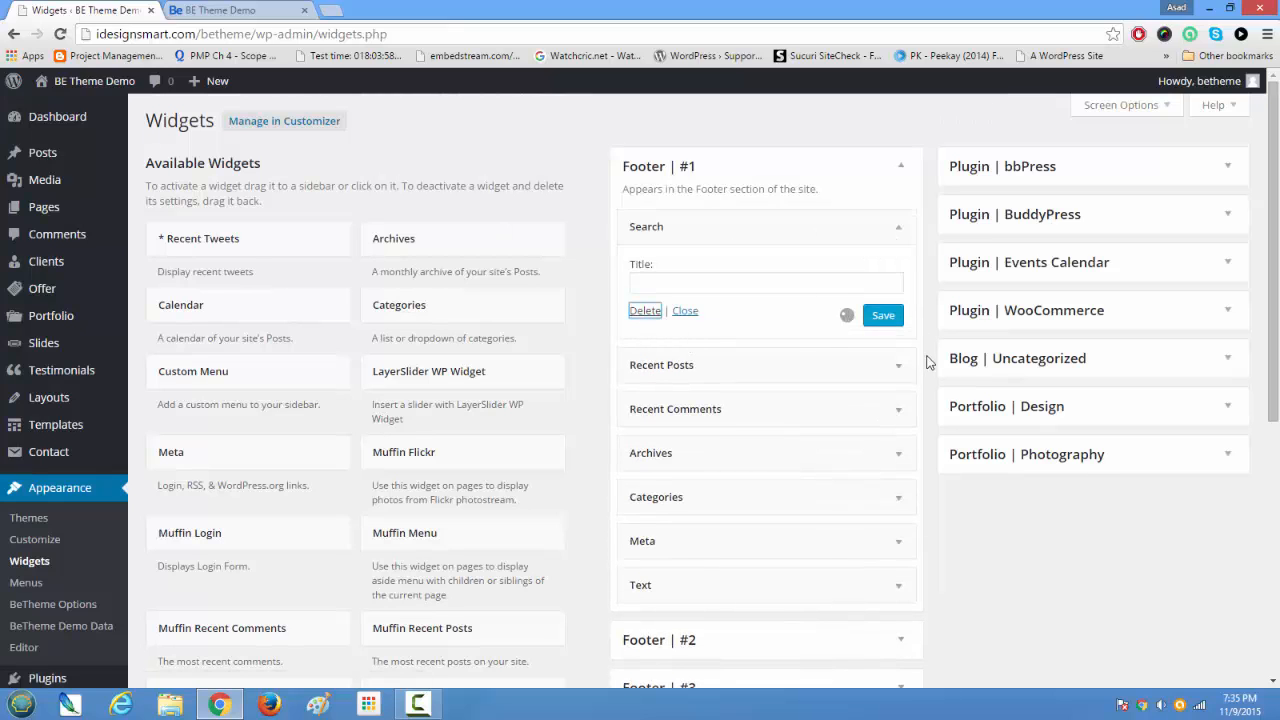
left_click(886, 232)
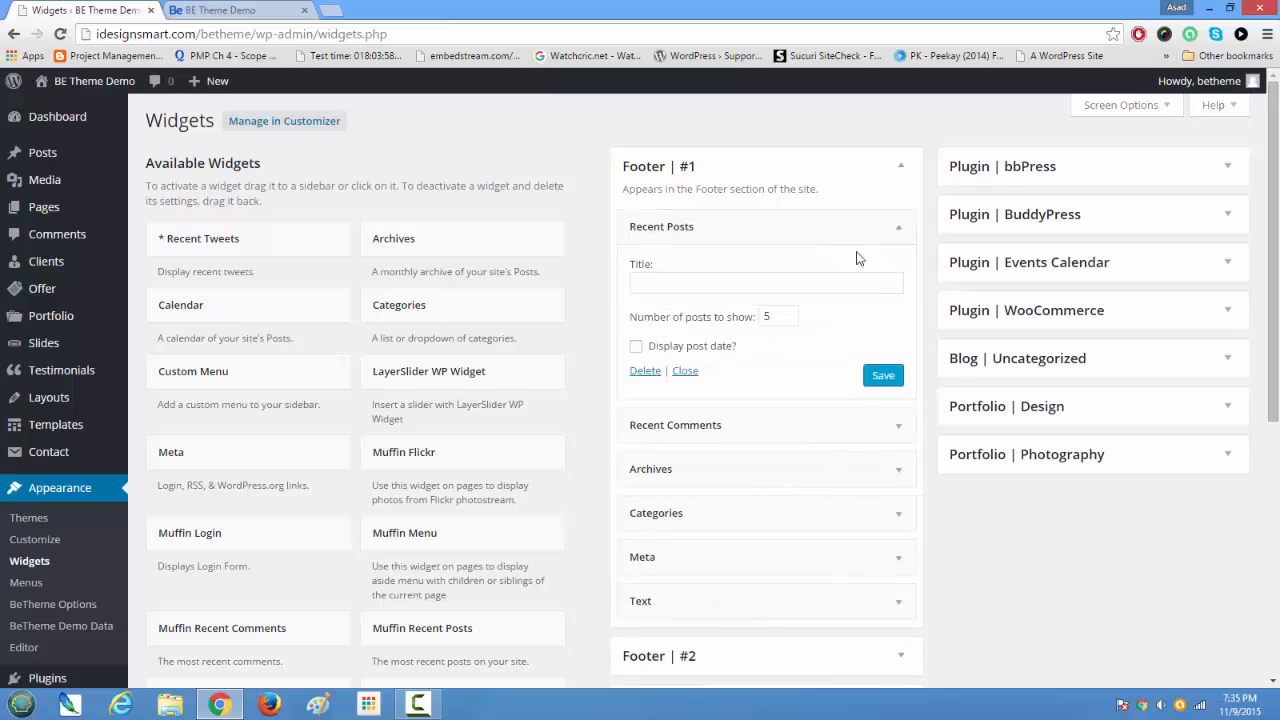
left_click(640, 370)
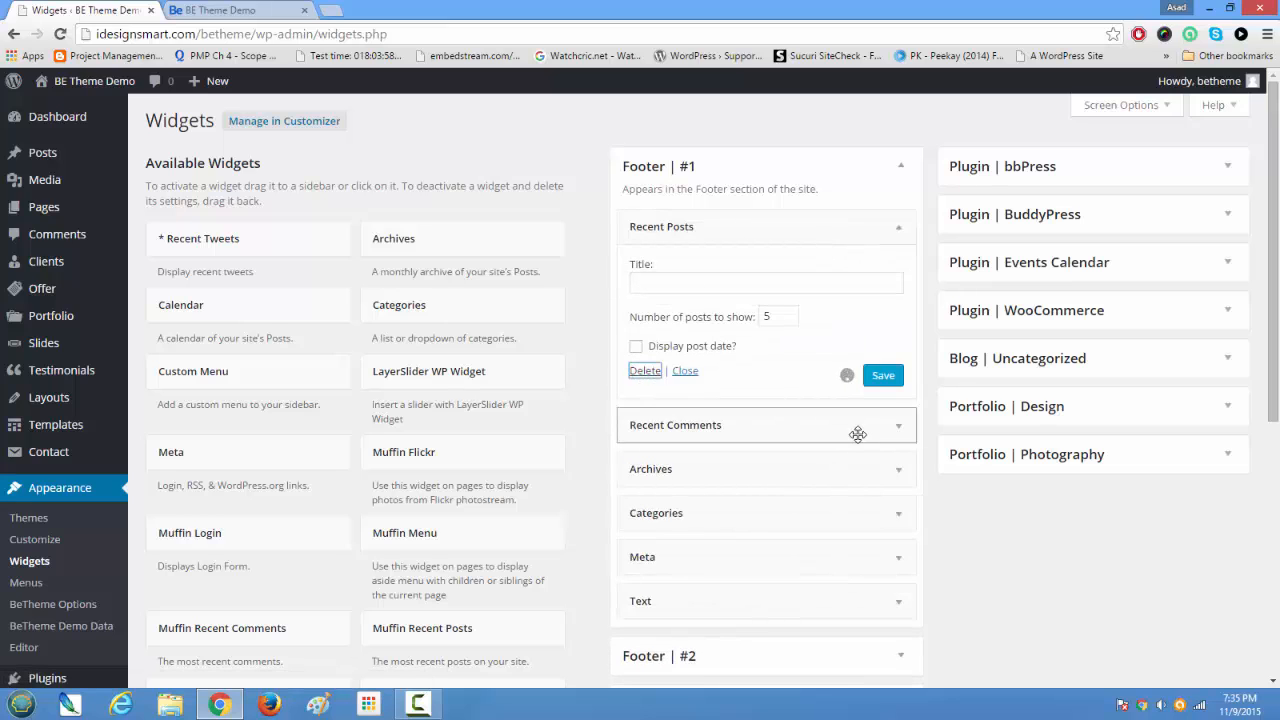
left_click(909, 233)
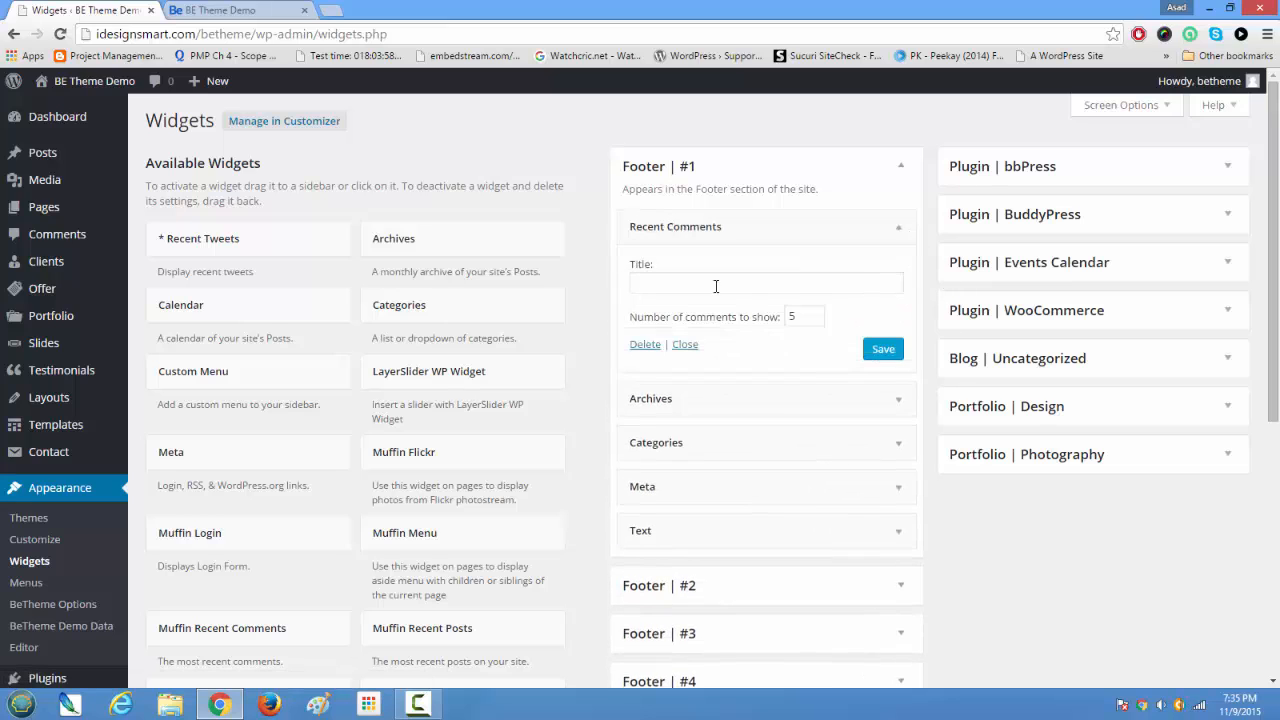
left_click(645, 345)
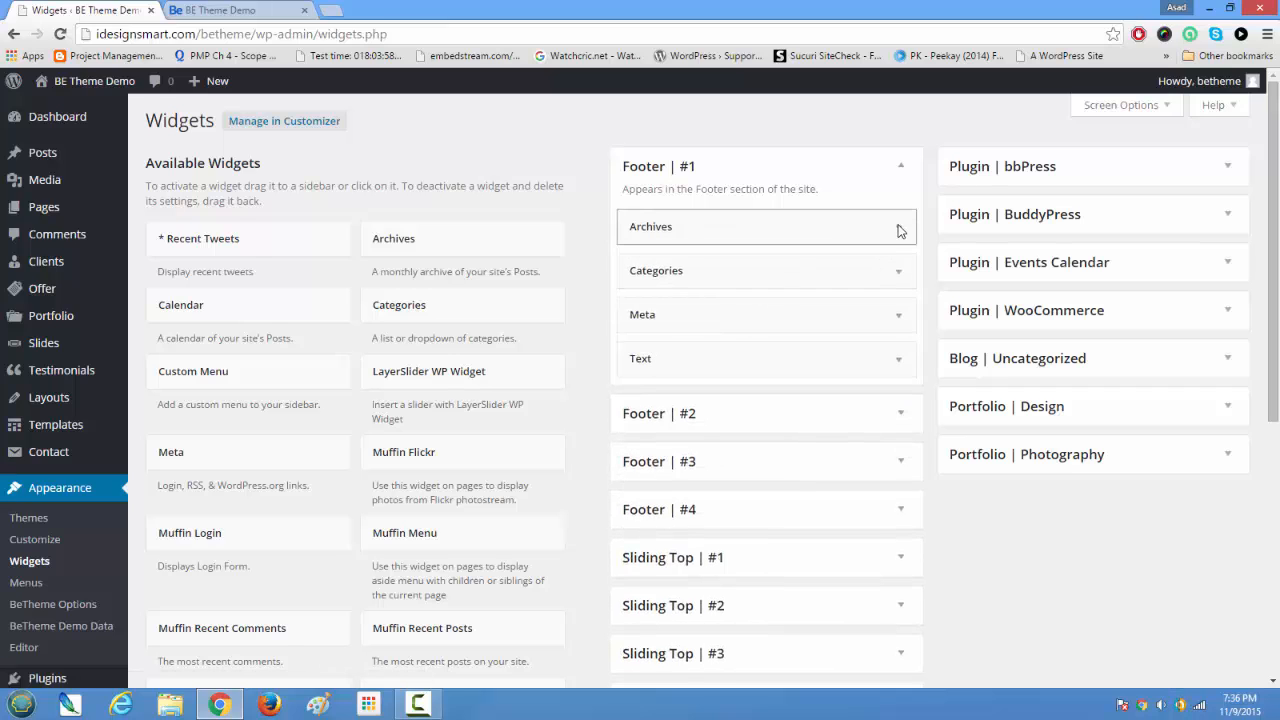
- Delete the Archives, Categories and Meta widgets from the Footer #1 area
left_click(895, 229)
left_click(645, 354)
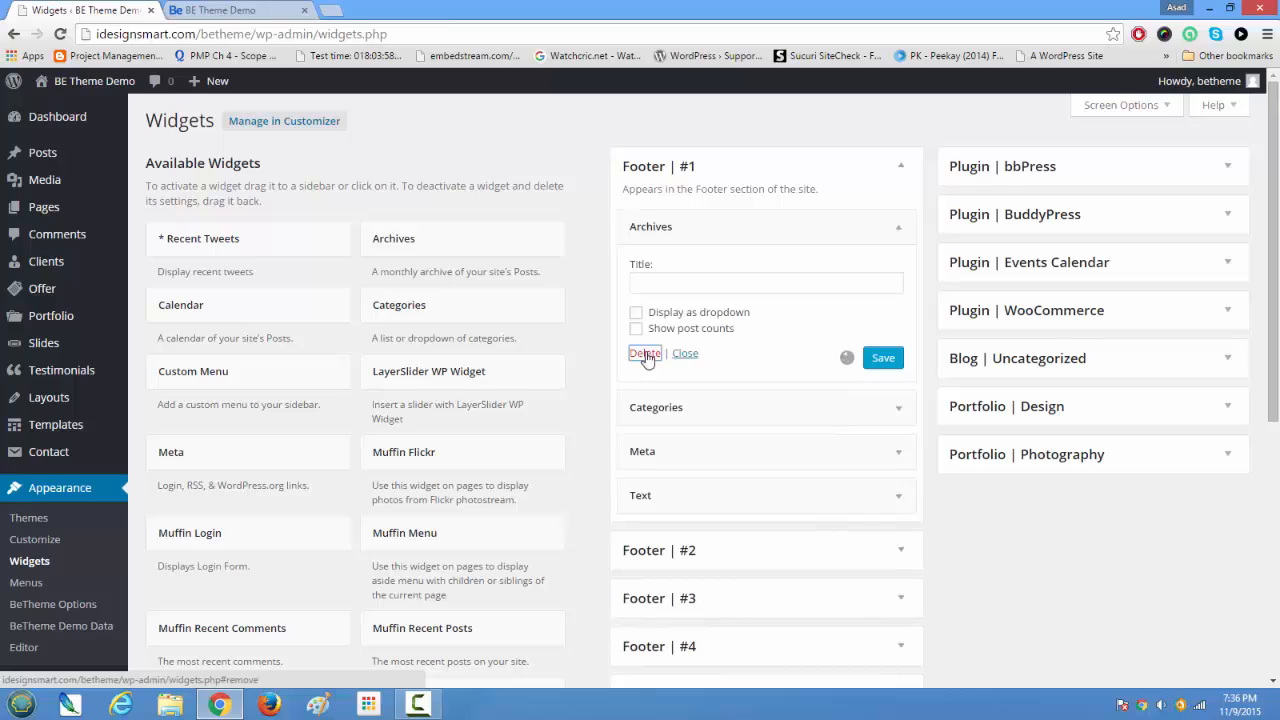
left_click(894, 231)
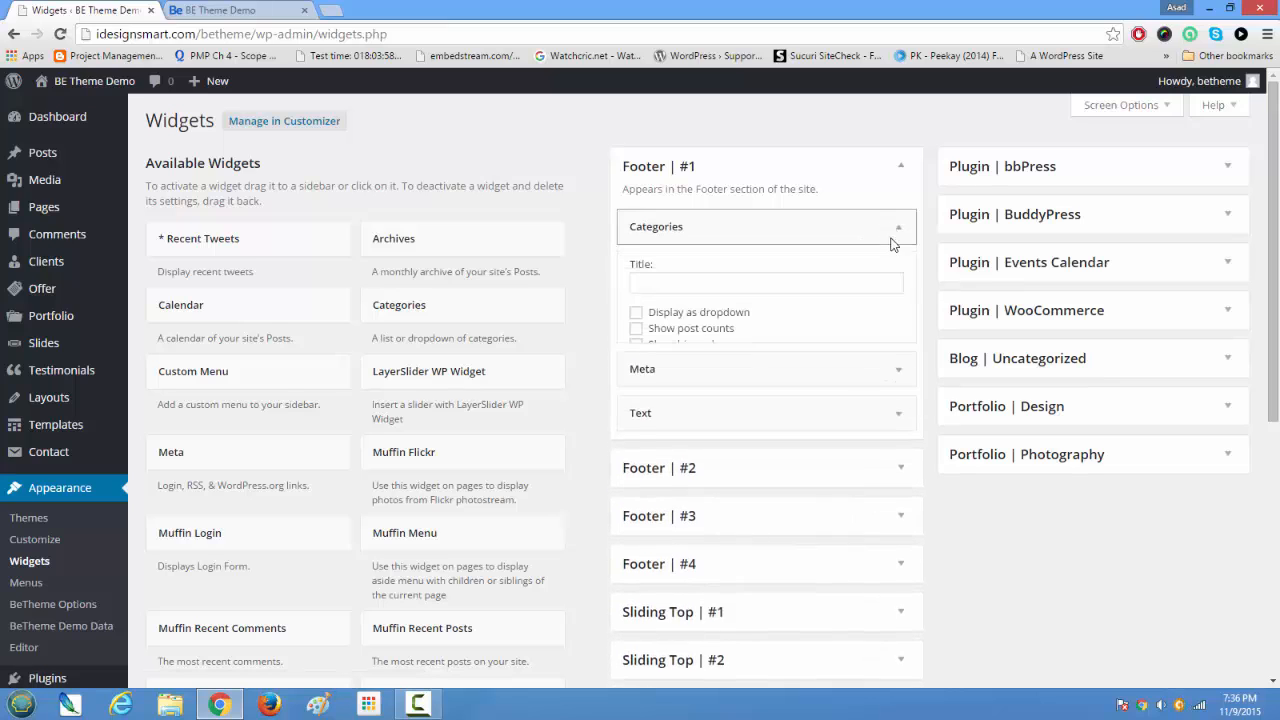
left_click(645, 371)
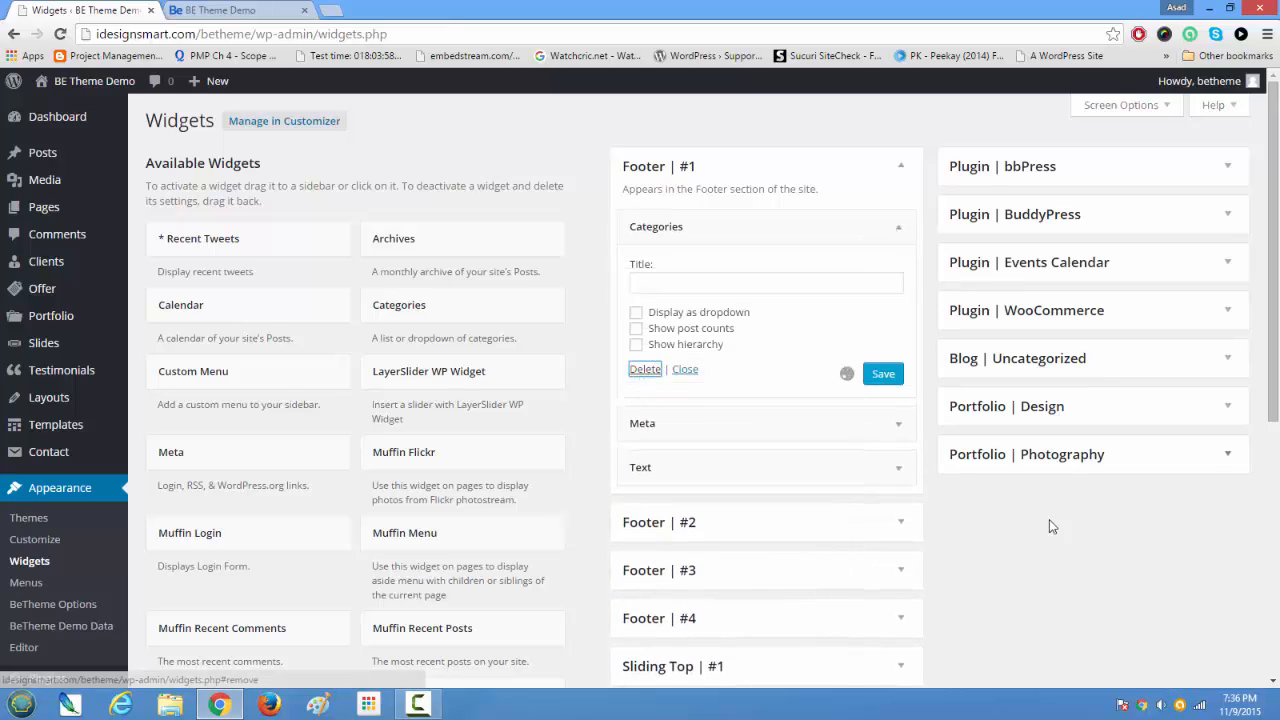
left_click(894, 241)
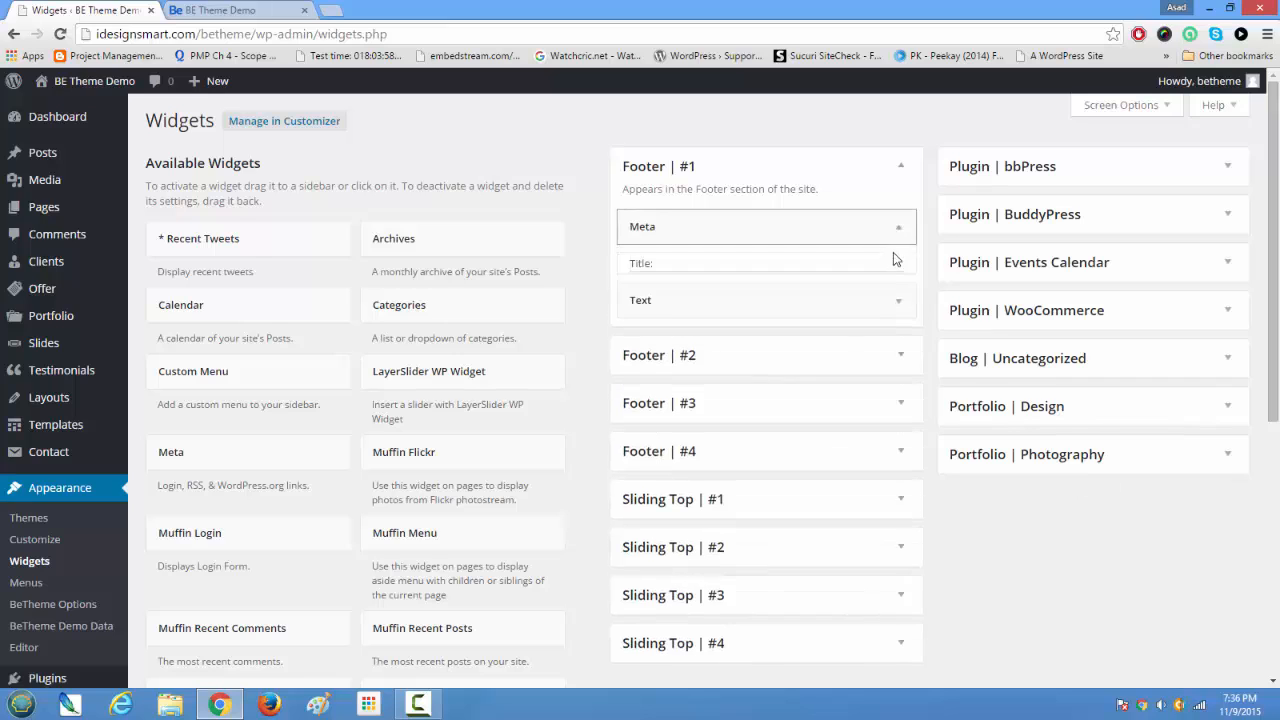
left_click(643, 314)
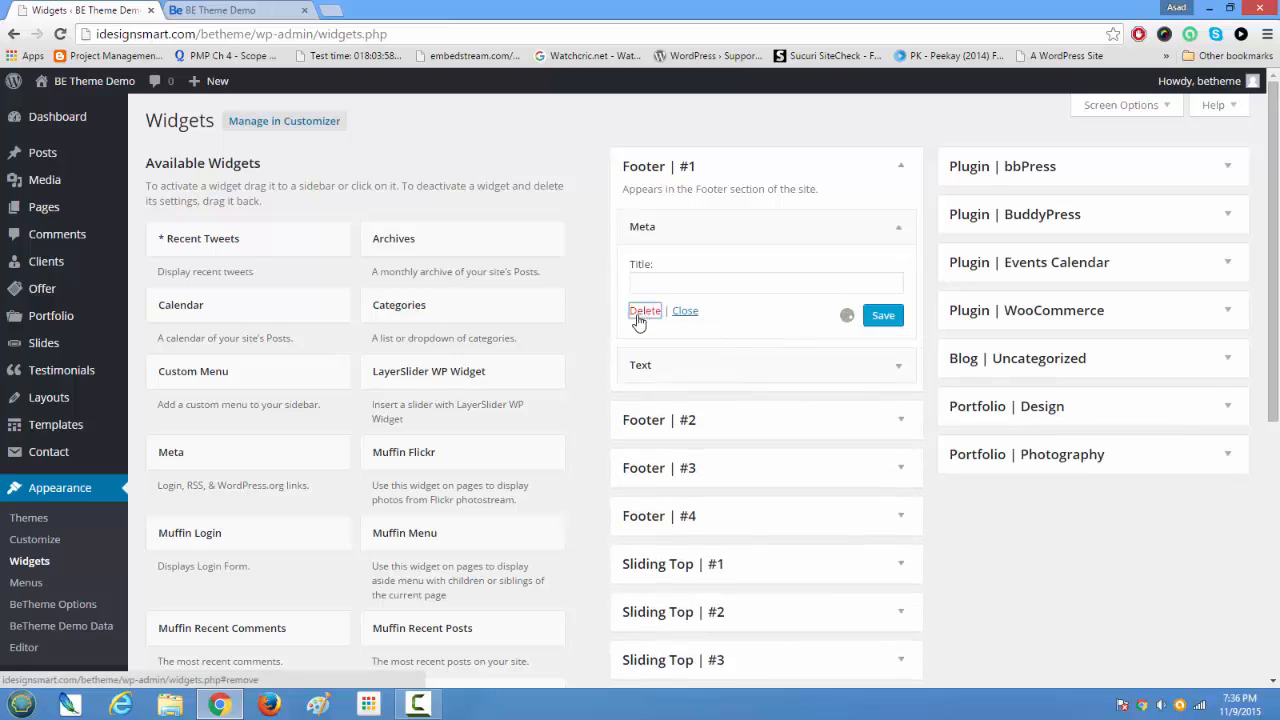
- Delete the Text widget with the social icons from Footer #1 and check Footer #2 and Footer #3 for leftover widgets
left_click(900, 225)
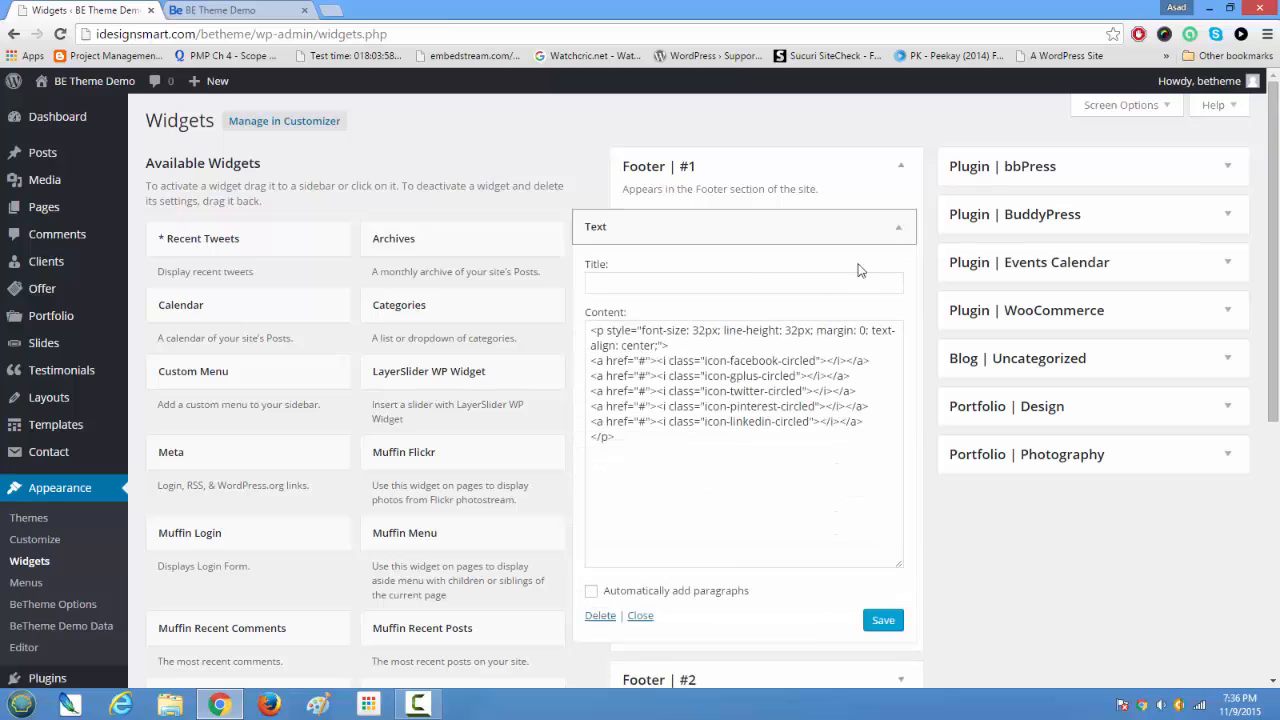
scroll(700, 450, "down", 2)
left_click(598, 456)
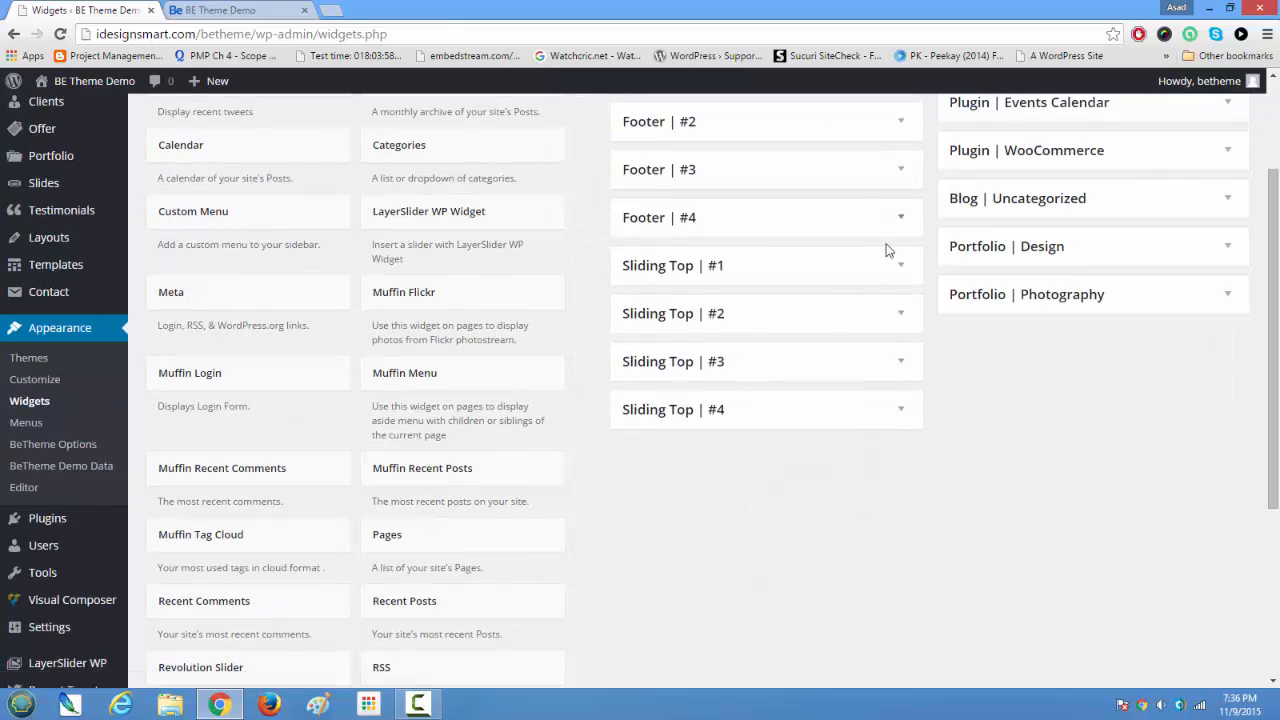
left_click(903, 130)
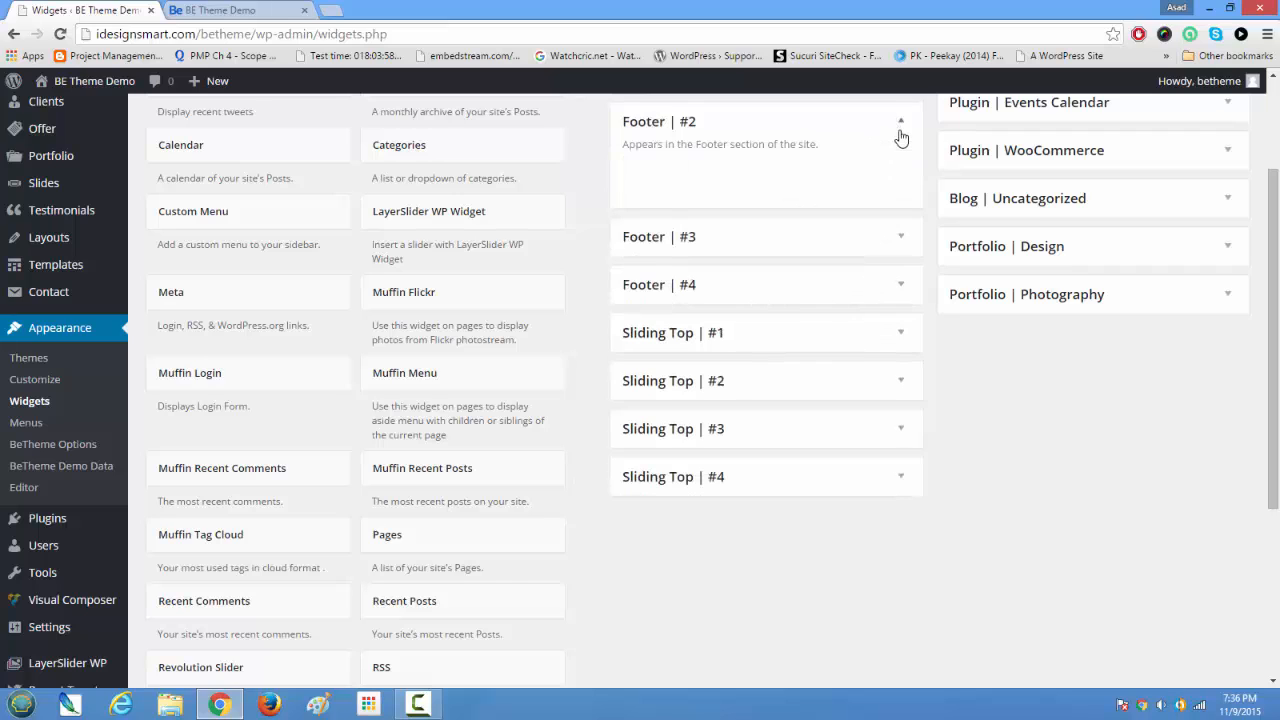
left_click(903, 131)
left_click(906, 177)
left_click(908, 180)
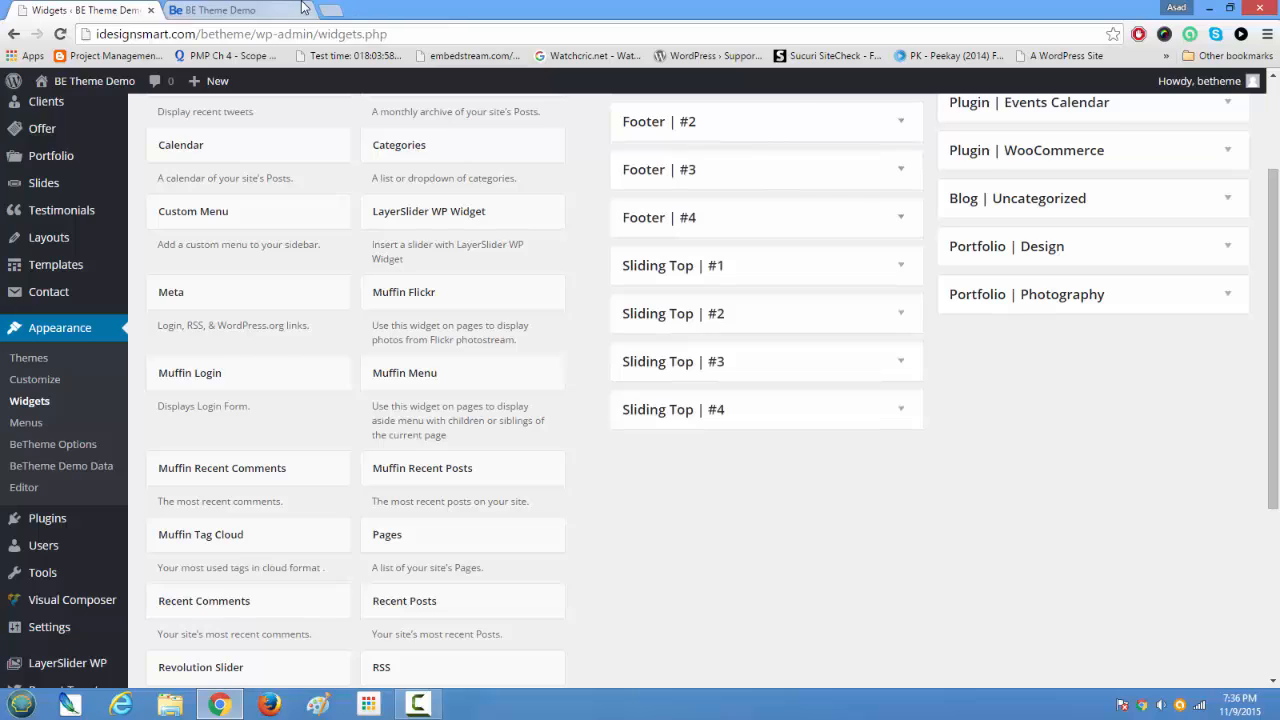
- Reload the front page and check the footer below the Send a Message form, then return to the hero slider
left_click(240, 10)
left_click(60, 34)
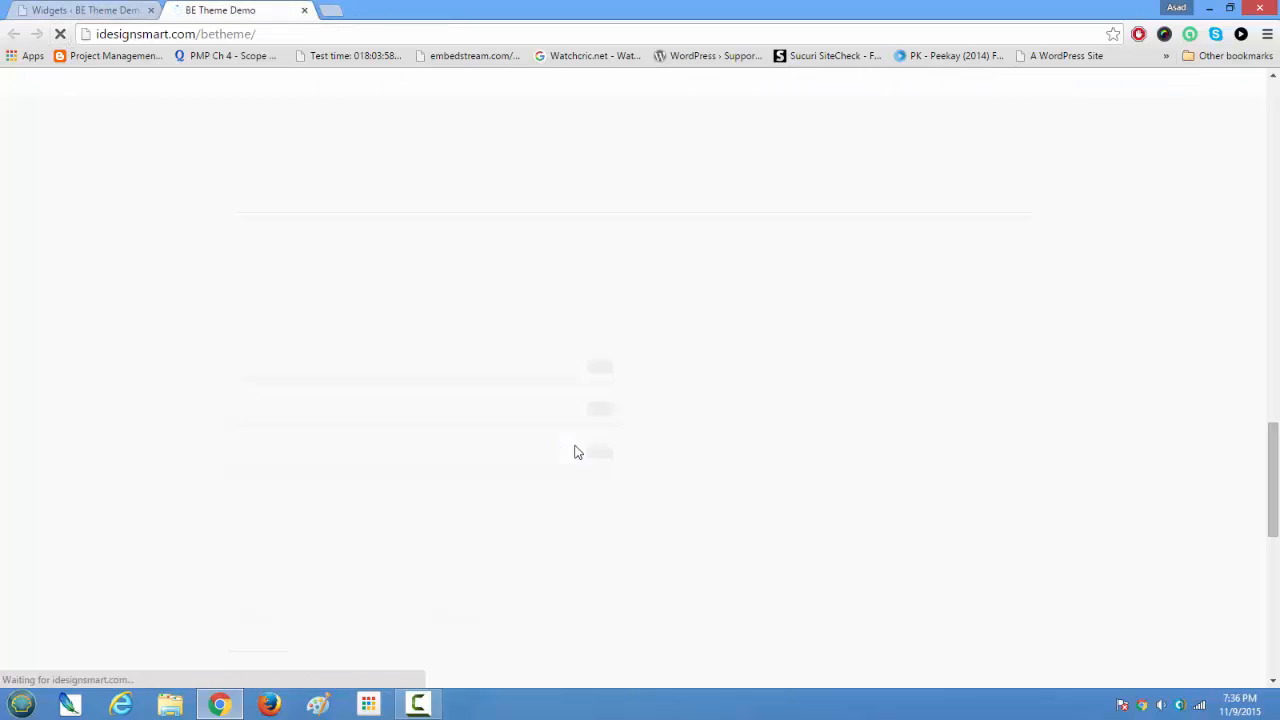
scroll(575, 452, "down", 8)
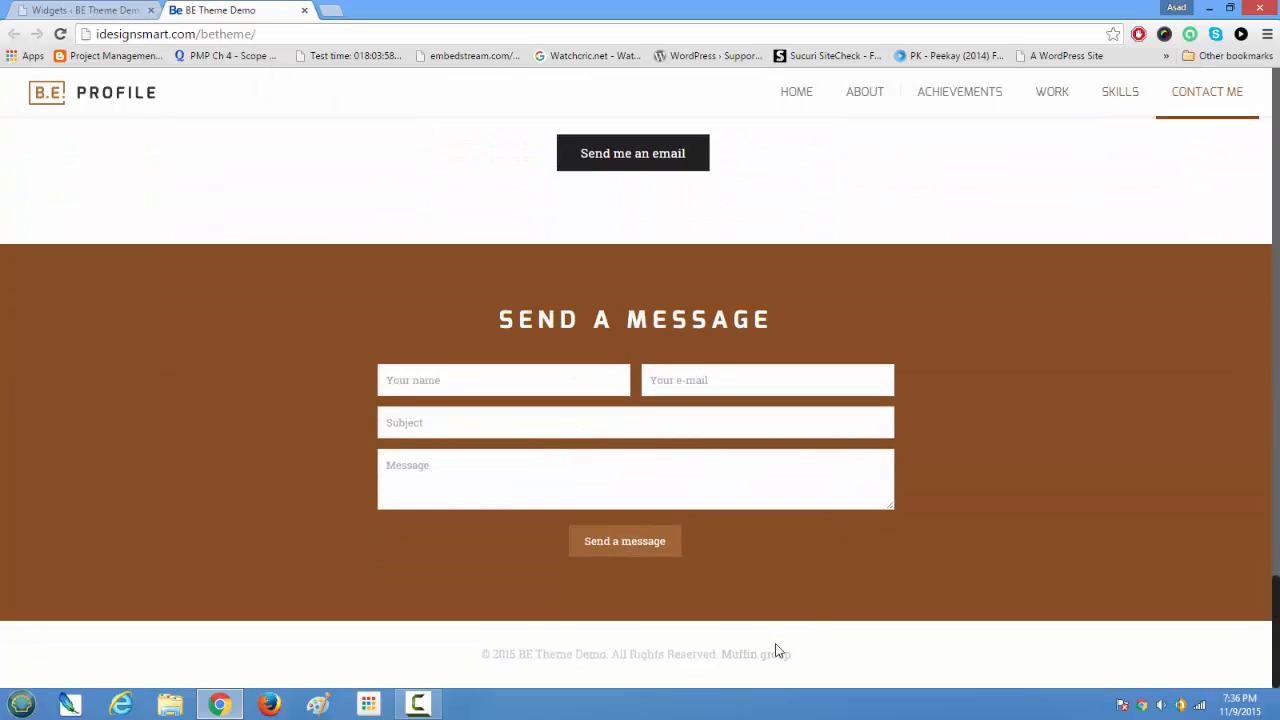
left_click_drag(819, 660, 433, 648)
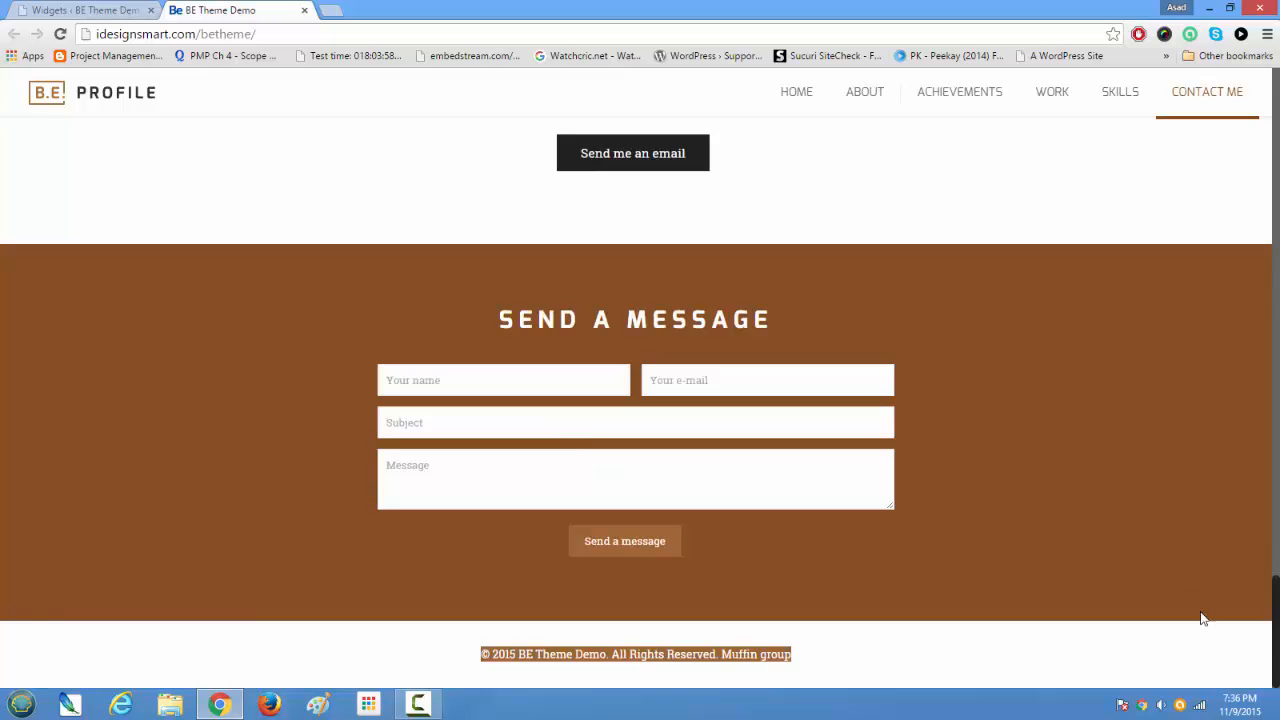
scroll(1277, 632, "up", 7)
scroll(1246, 620, "down", 7)
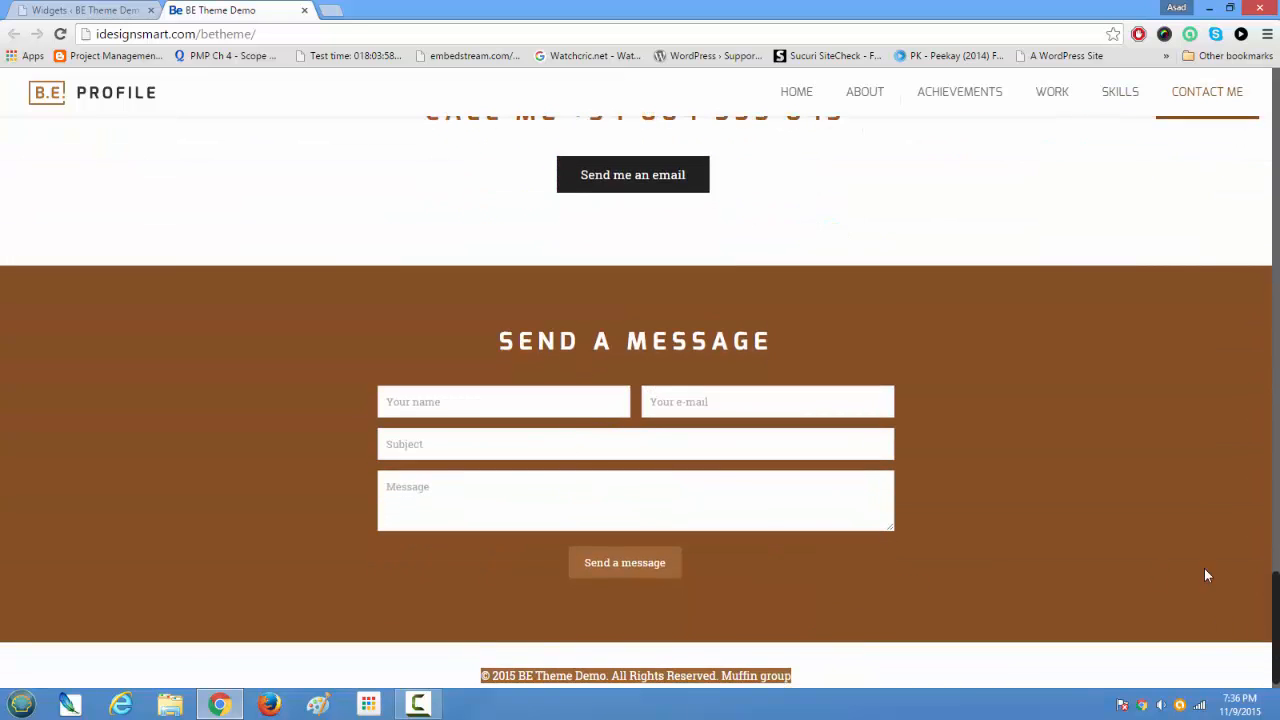
left_click_drag(1276, 612, 1253, 77)
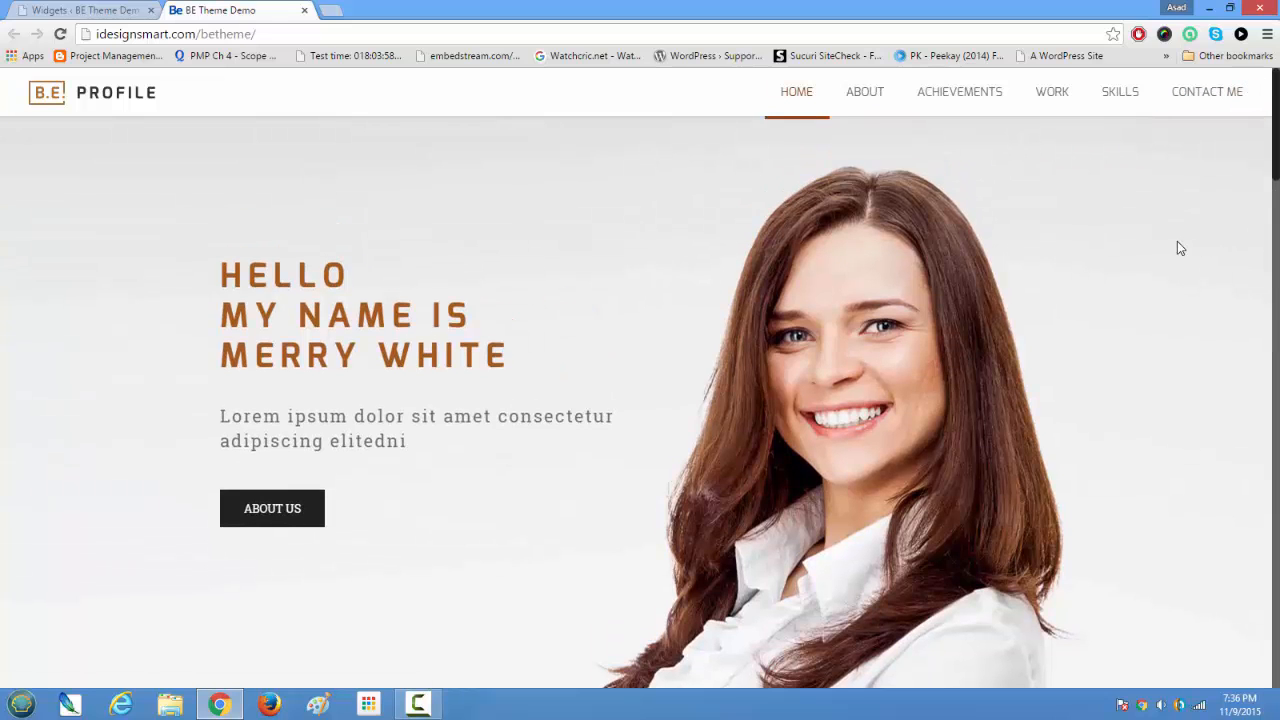
- Open the Main Menu in the WordPress admin, expand the ABOUT item and highlight the #about anchor in its URL
left_click(48, 10)
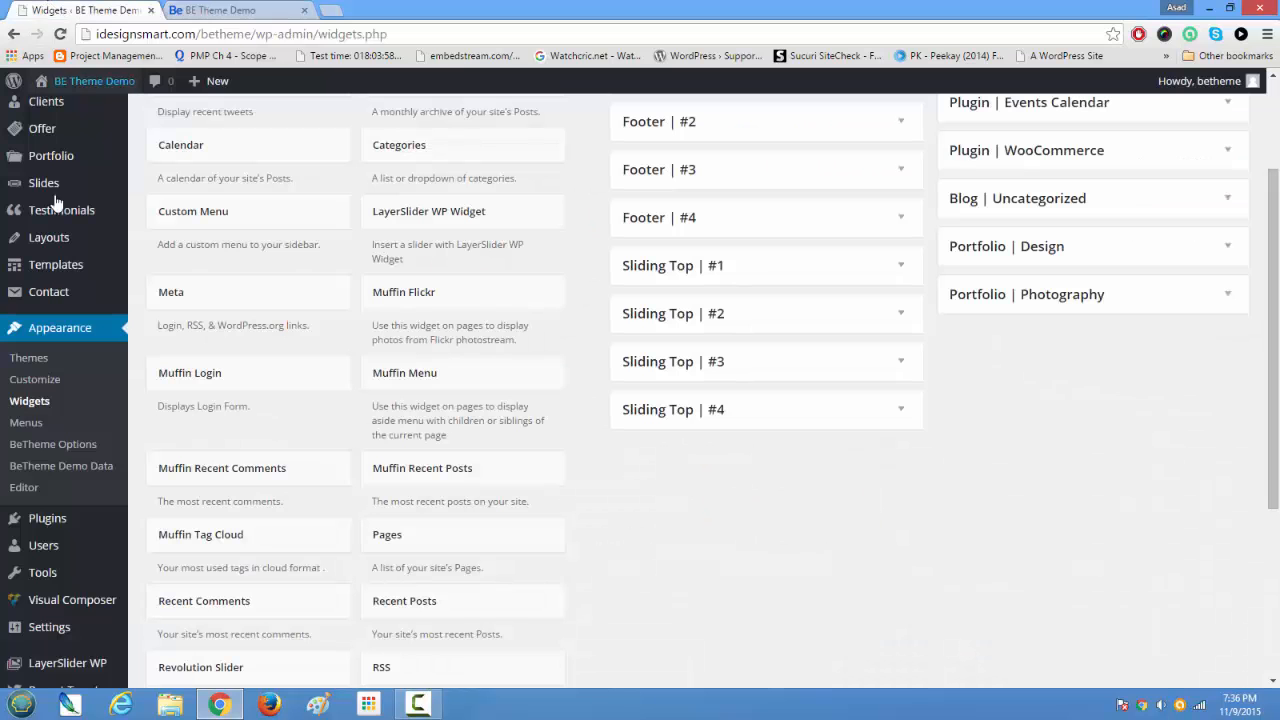
left_click(31, 424)
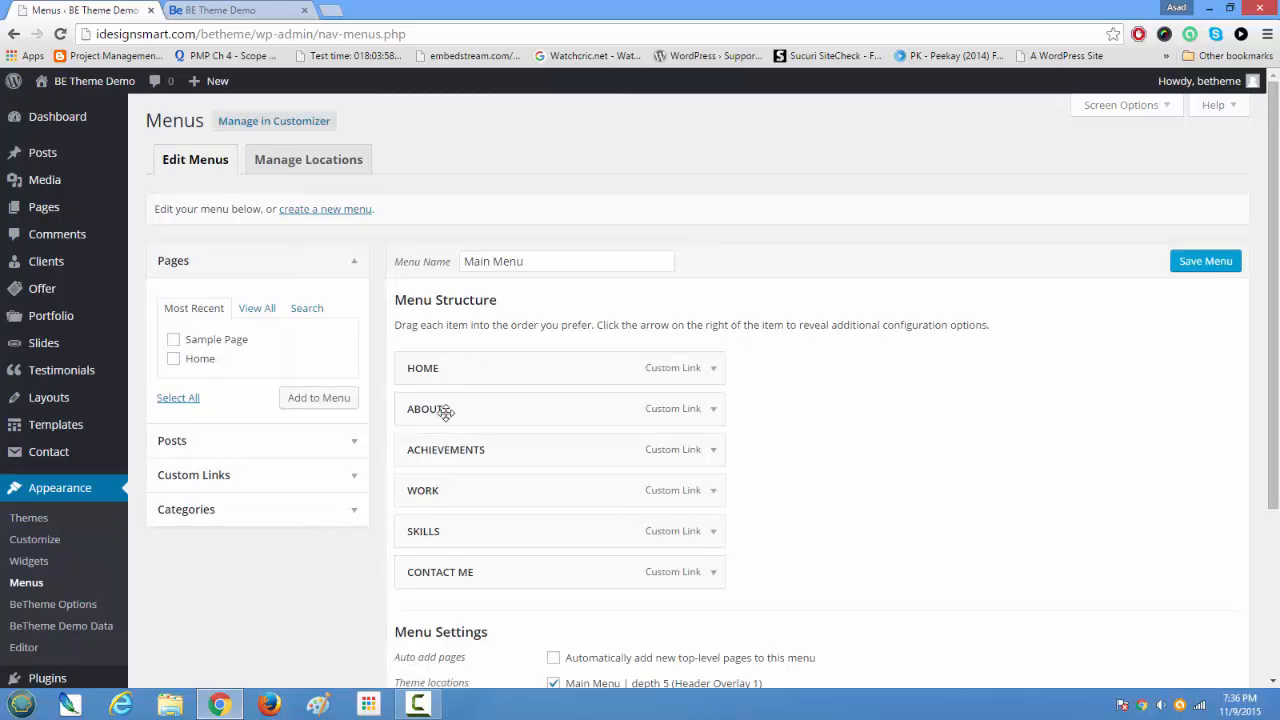
left_click(713, 409)
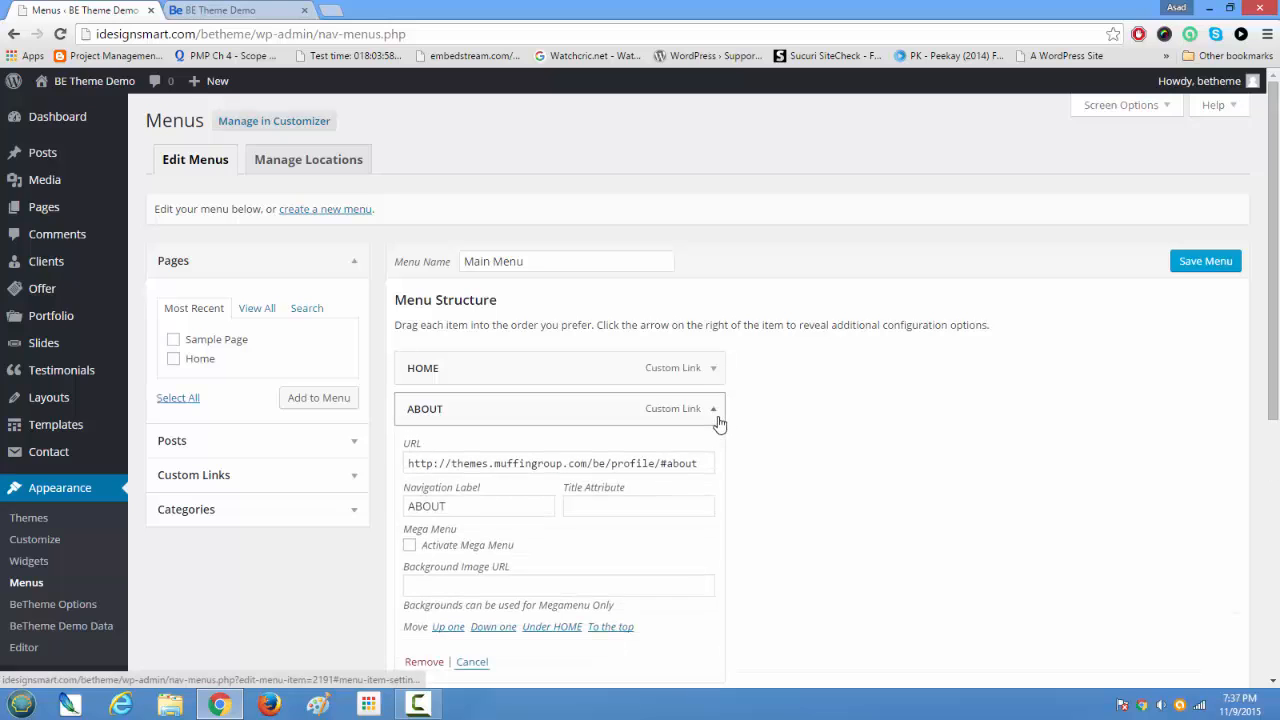
left_click_drag(704, 464, 668, 469)
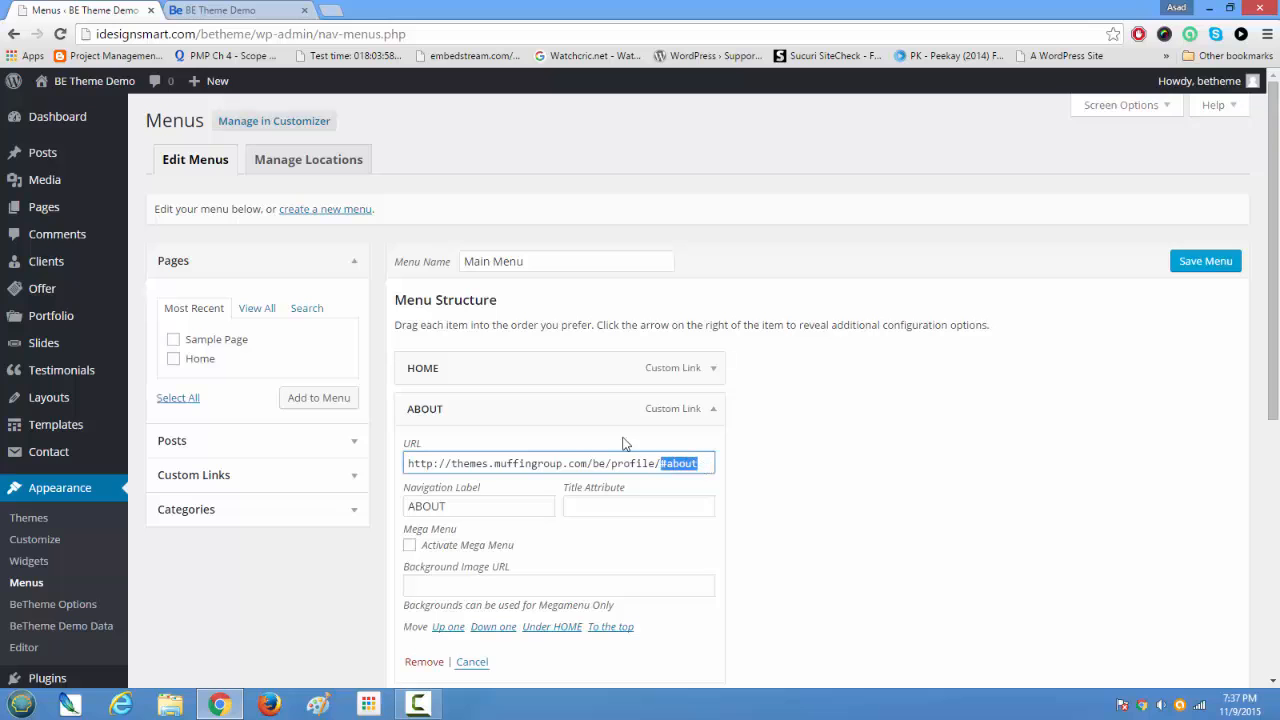
- Test the ABOUT menu link on the front page, highlight the Summary About Me heading and return to the hero slider
left_click(236, 9)
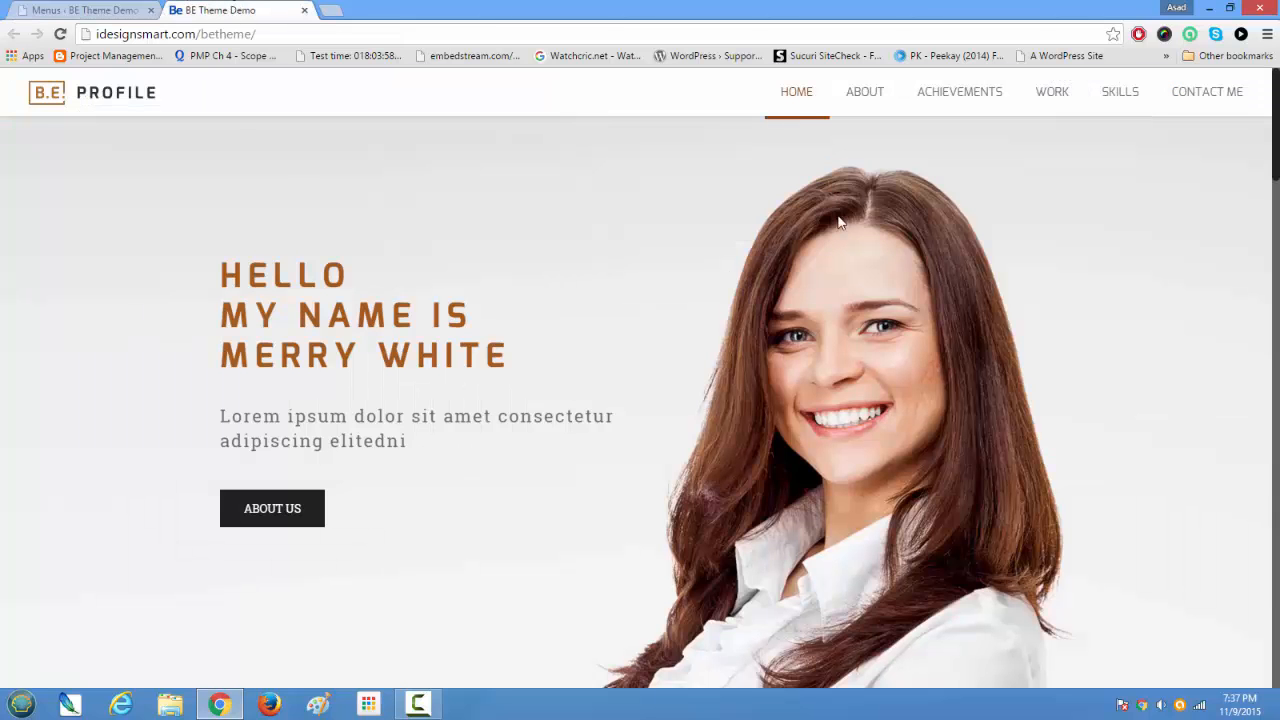
left_click(857, 98)
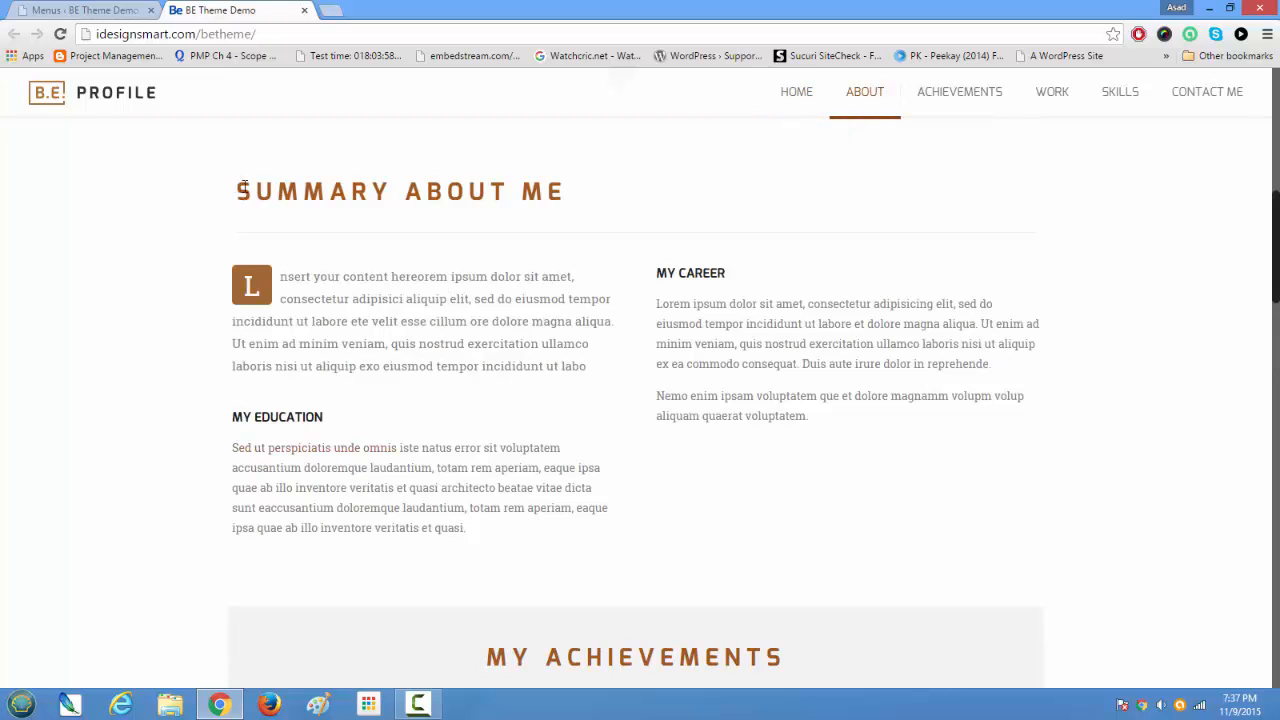
left_click_drag(243, 186, 560, 213)
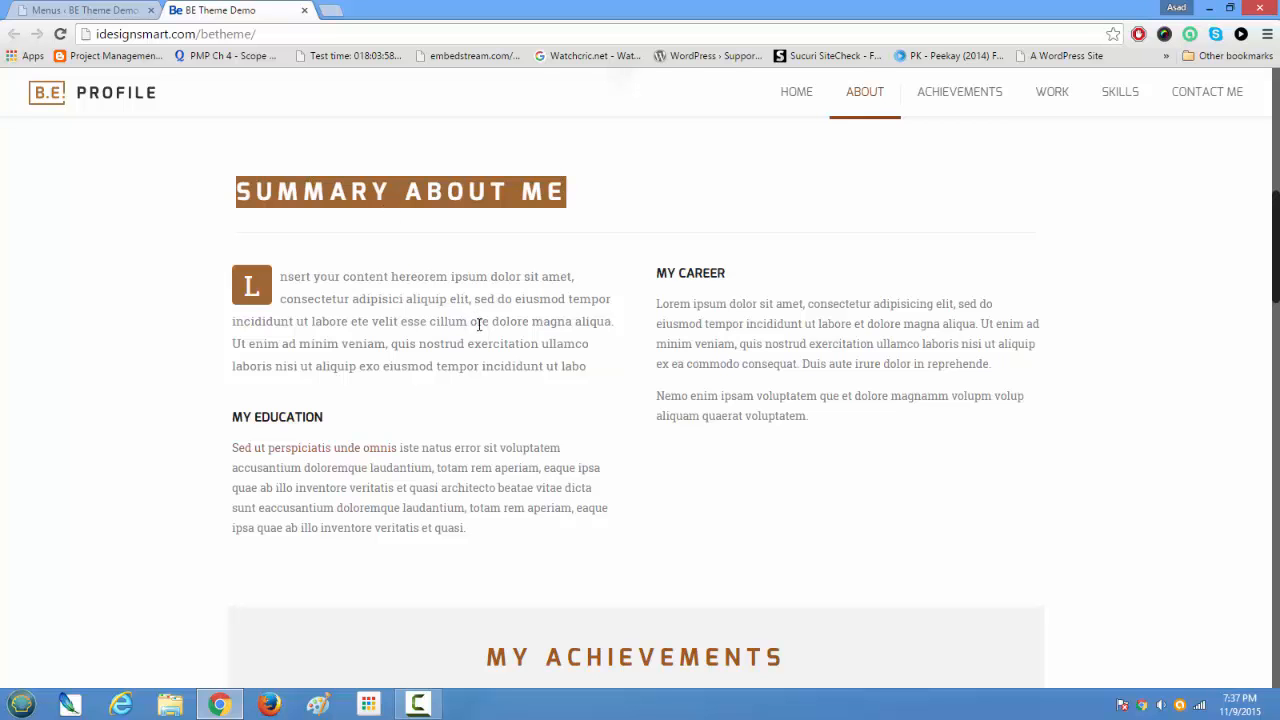
scroll(485, 371, "up", 5)
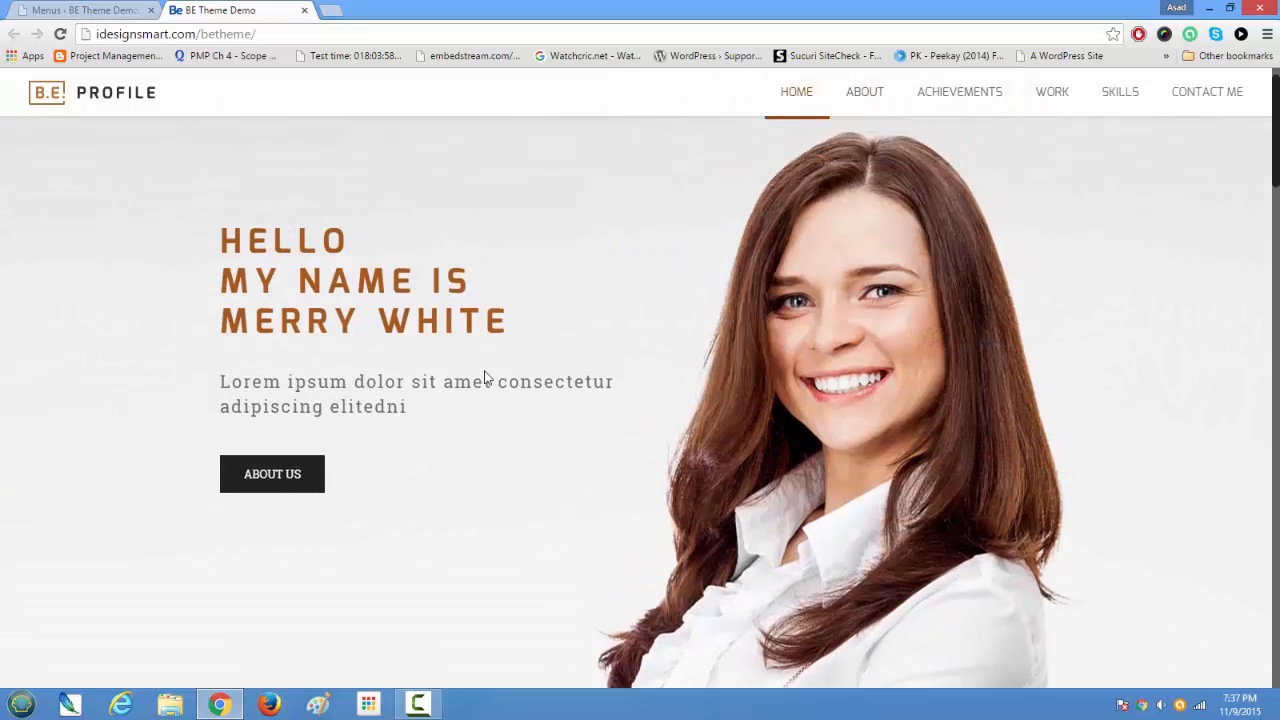
- Look through the front page from the hero slider to the My Latest Work section and return to Summary About Me
scroll(485, 377, "down", 1)
scroll(485, 377, "up", 3)
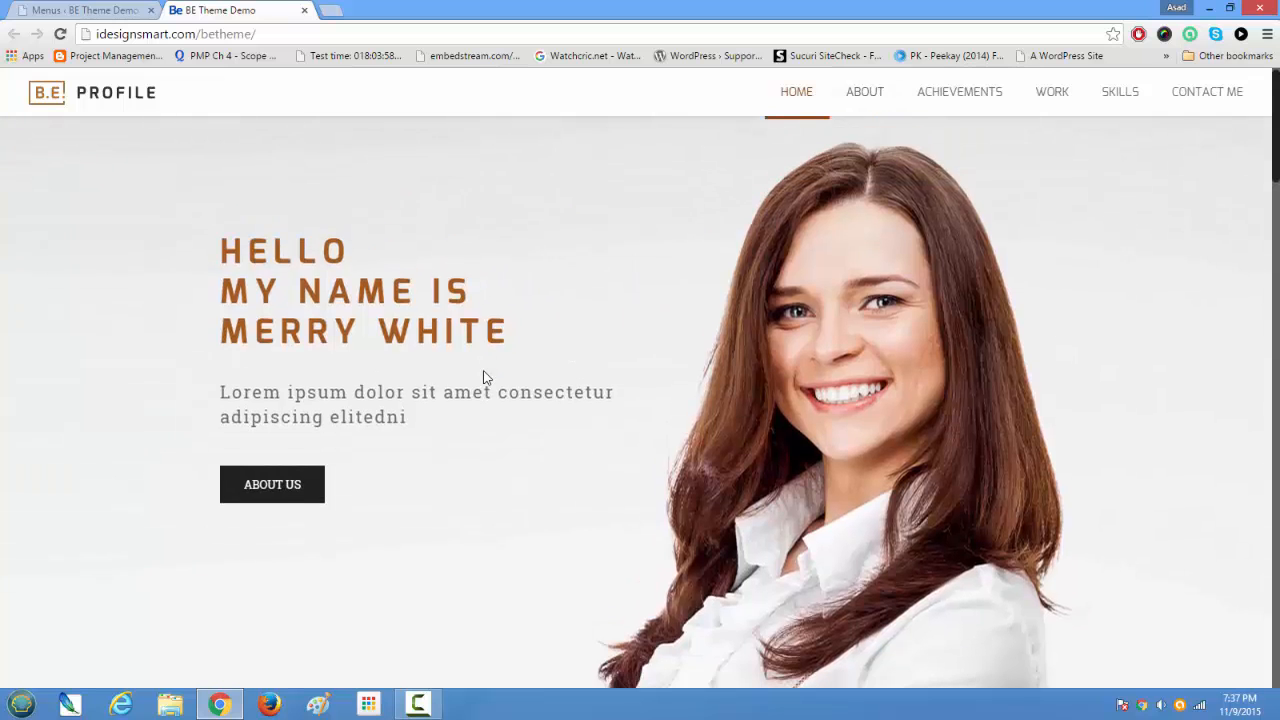
scroll(485, 377, "down", 2)
scroll(485, 377, "down", 6)
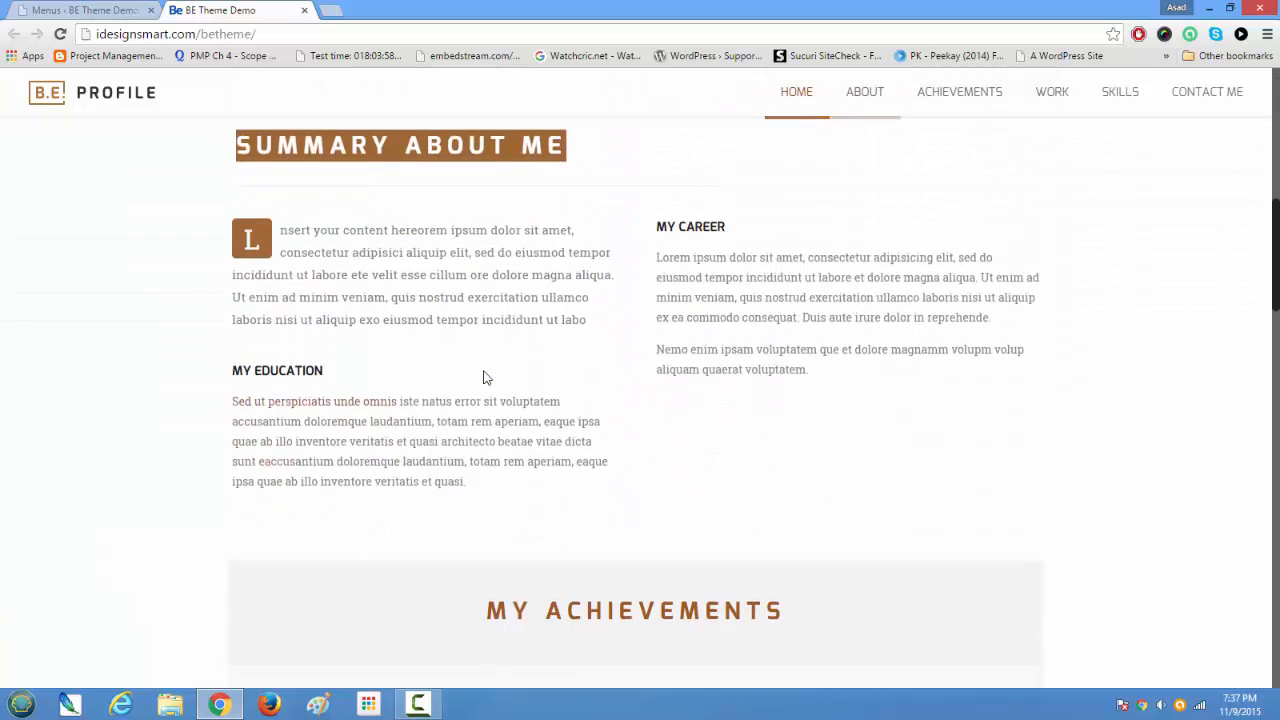
scroll(485, 377, "down", 6)
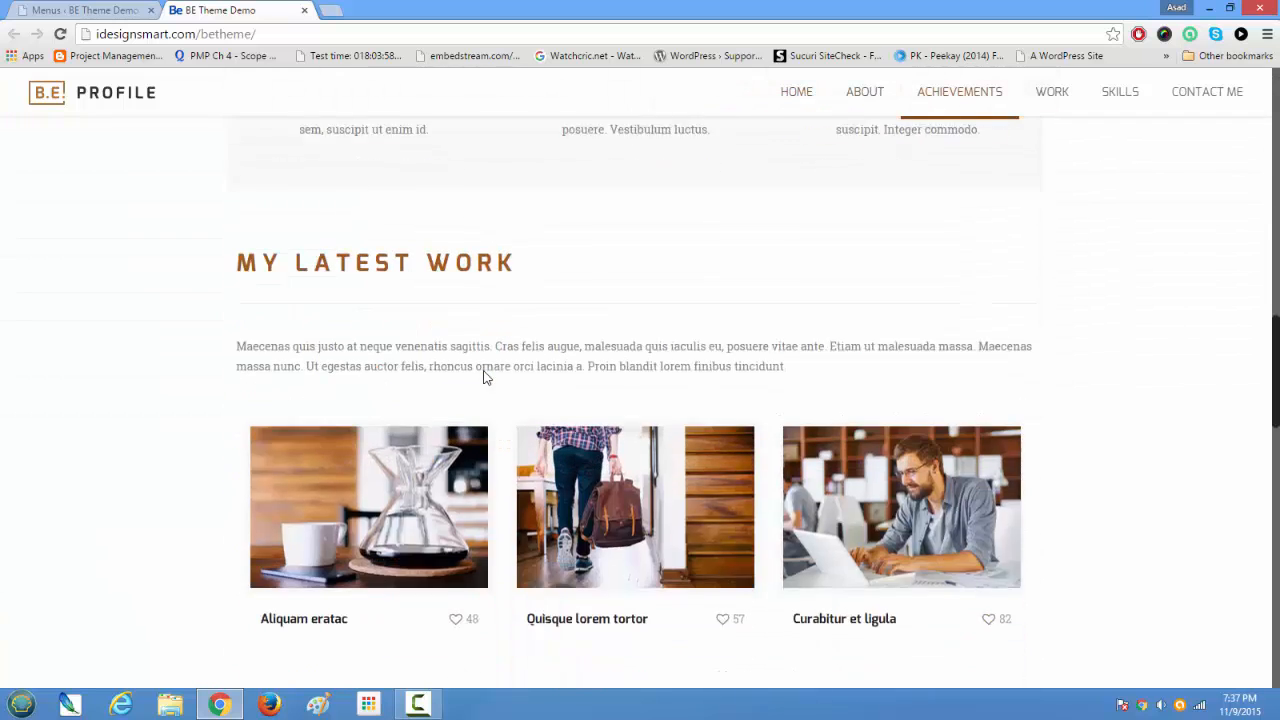
scroll(485, 377, "up", 8)
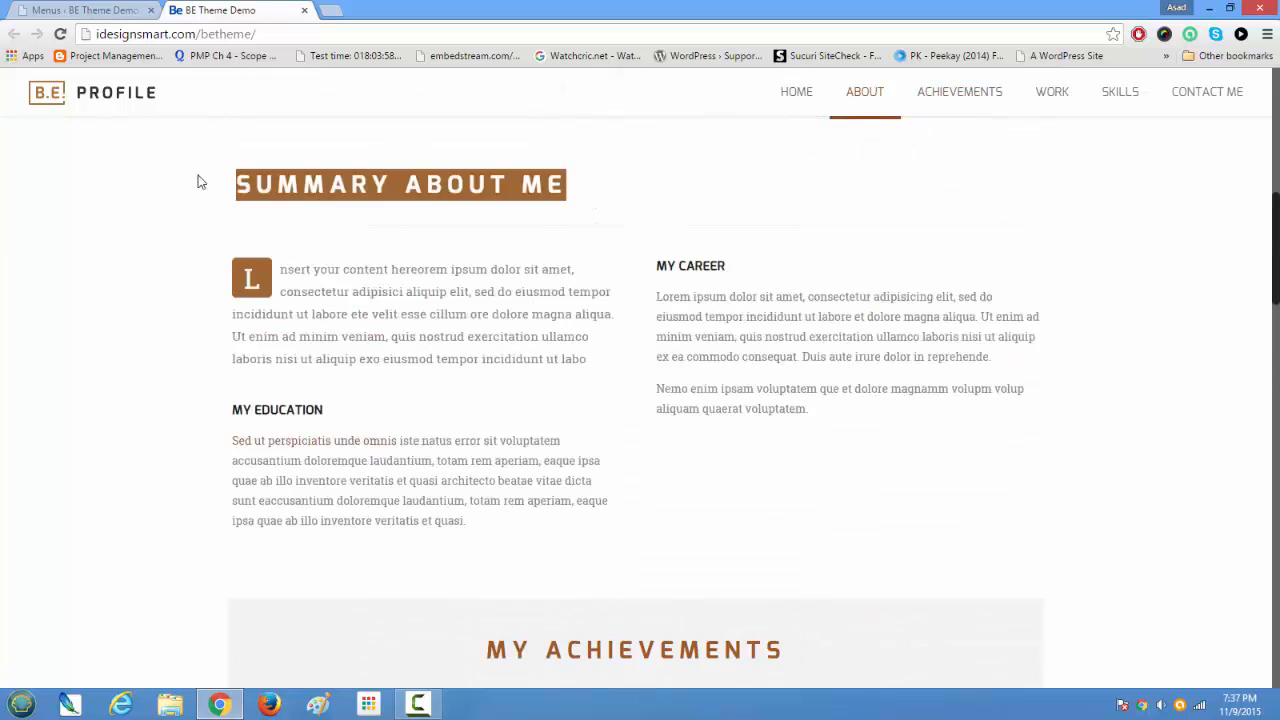
- Collapse the ABOUT item in the WordPress admin's Main Menu and open the Custom Links form at its URL field
left_click(36, 10)
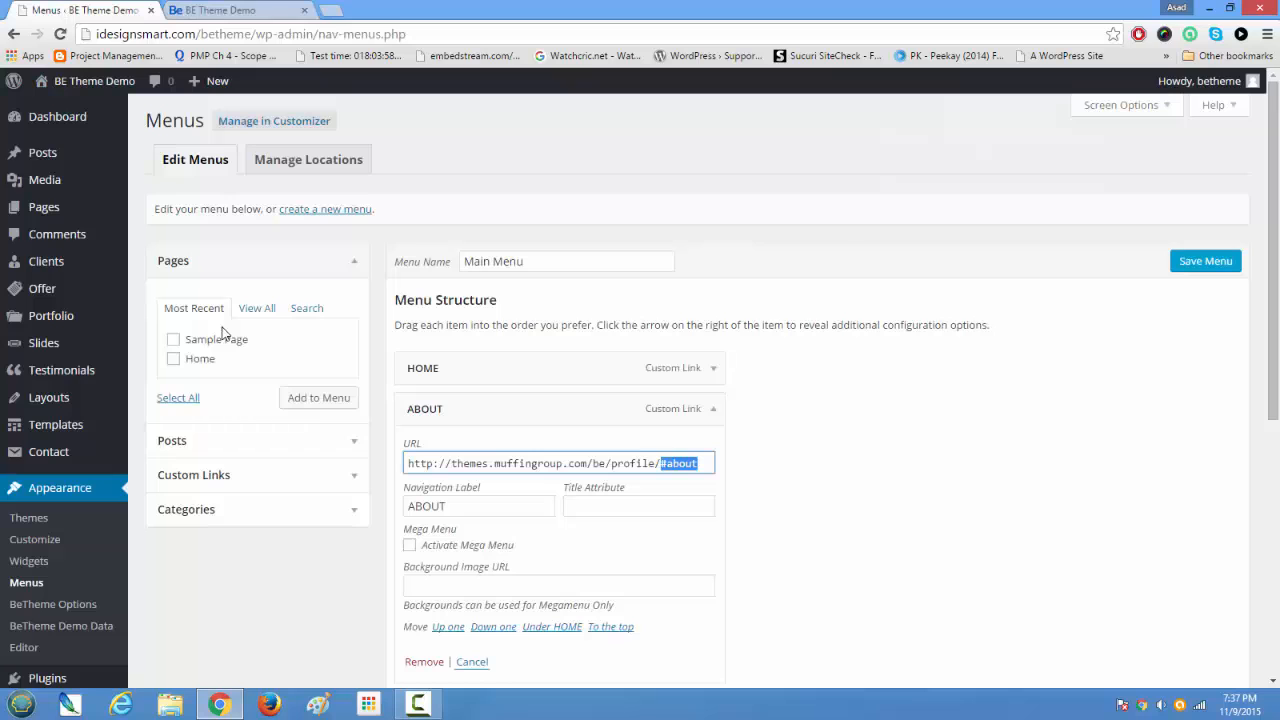
left_click(713, 412)
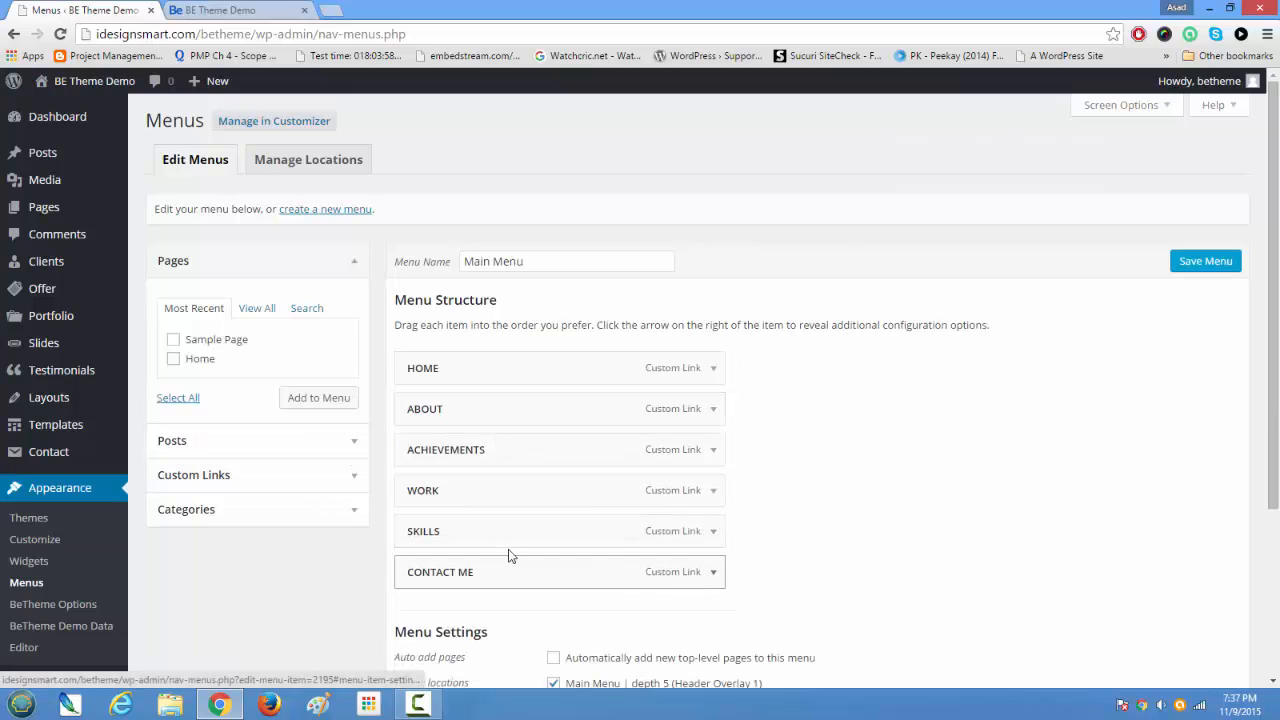
left_click(357, 485)
left_click(278, 383)
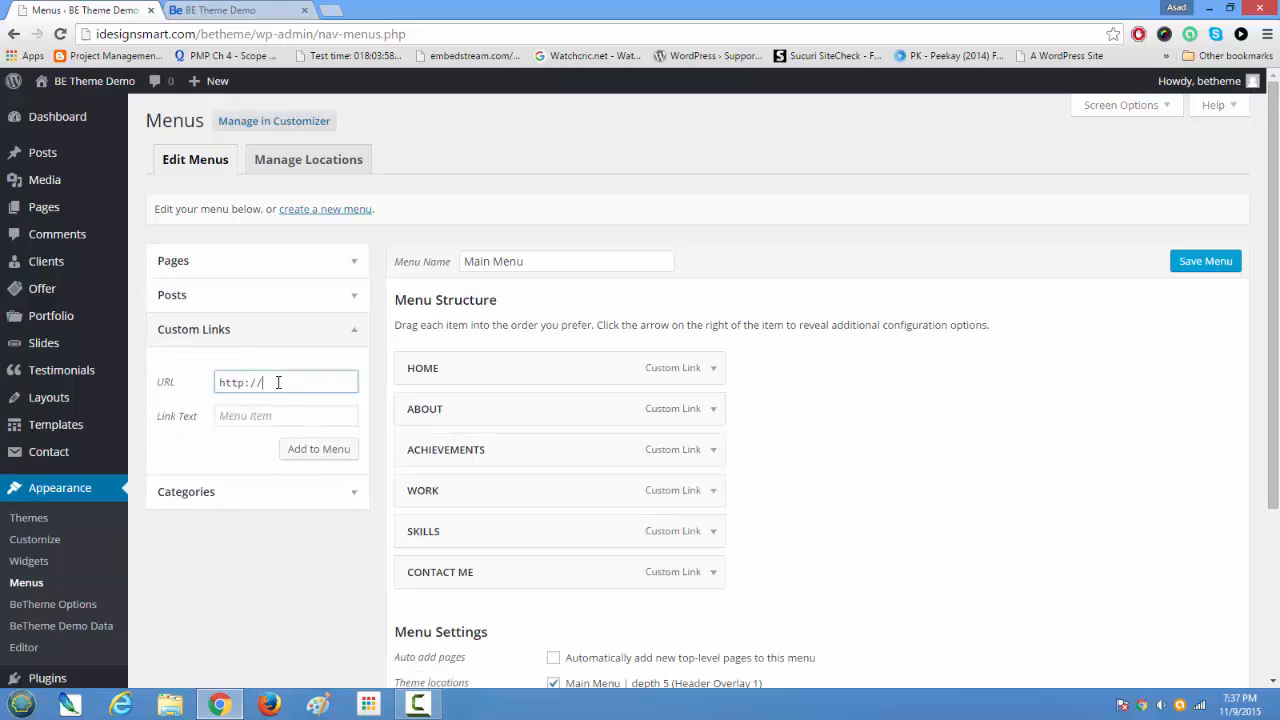
- Expand the ACHIEVEMENTS menu item, highlight the #achievements part of its URL and return to the front page's hero slider
left_click(713, 452)
left_click_drag(562, 504, 868, 504)
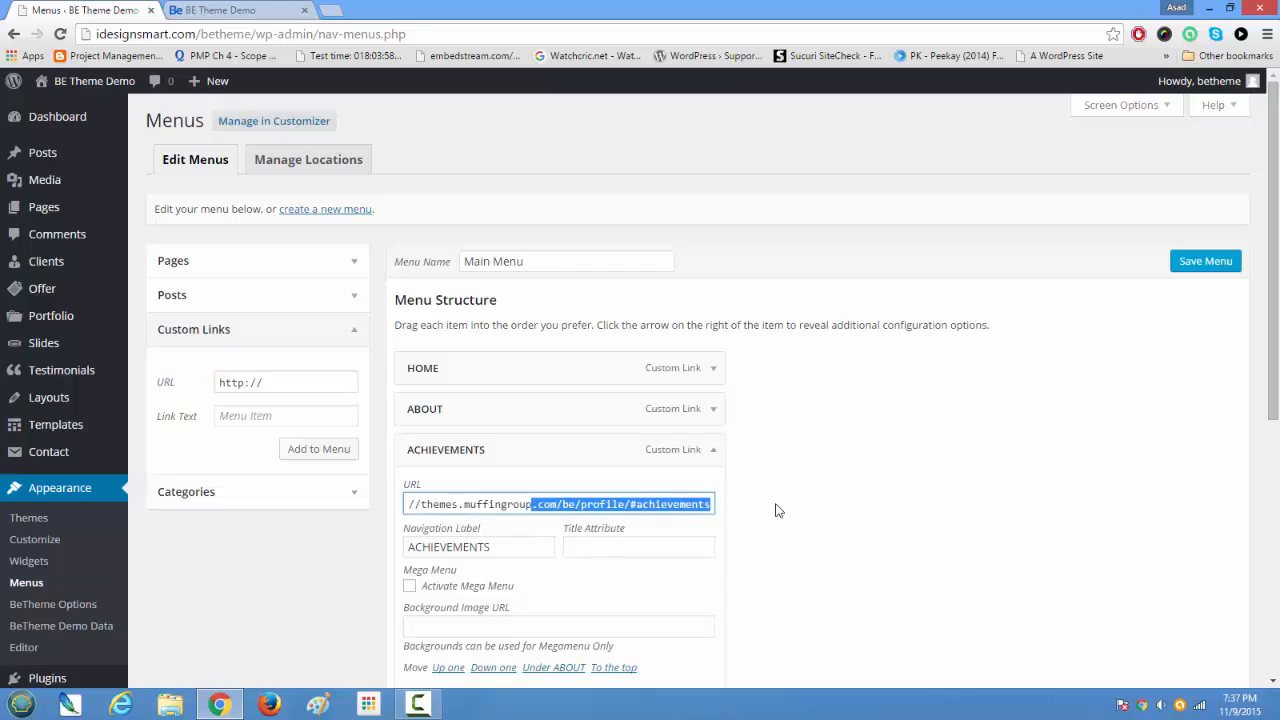
left_click(632, 505)
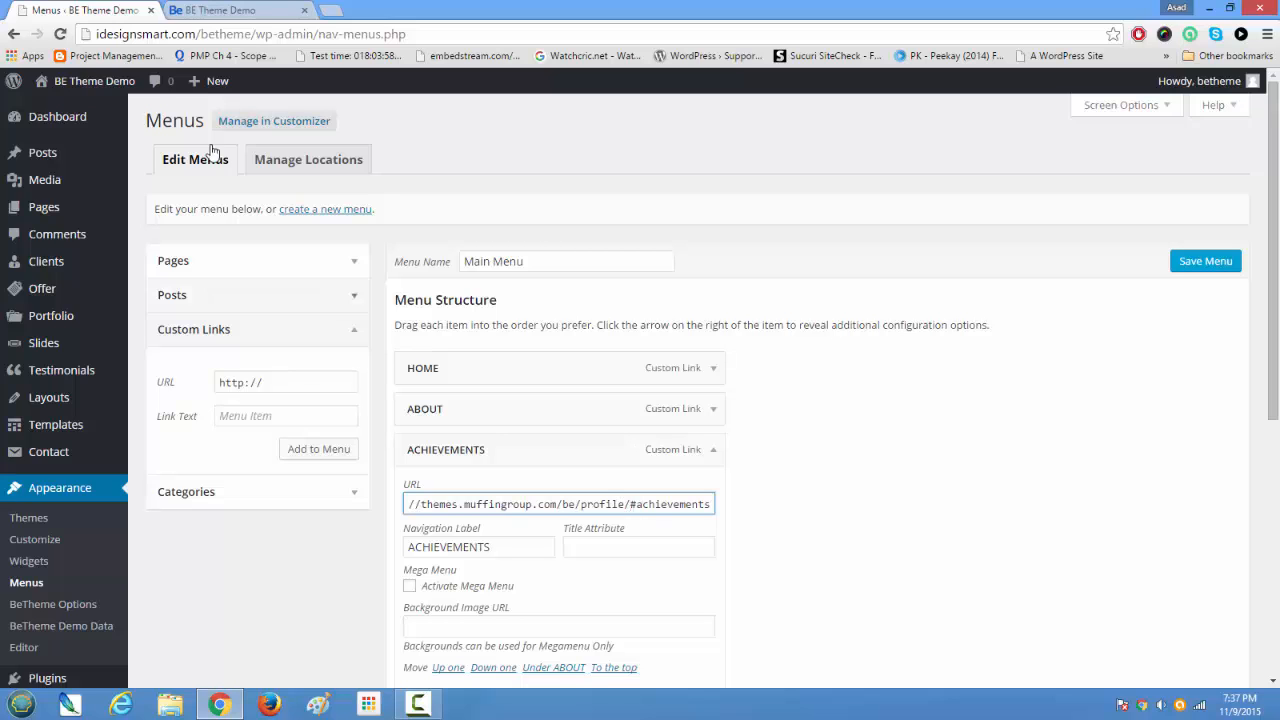
left_click(200, 10)
scroll(887, 521, "up", 6)
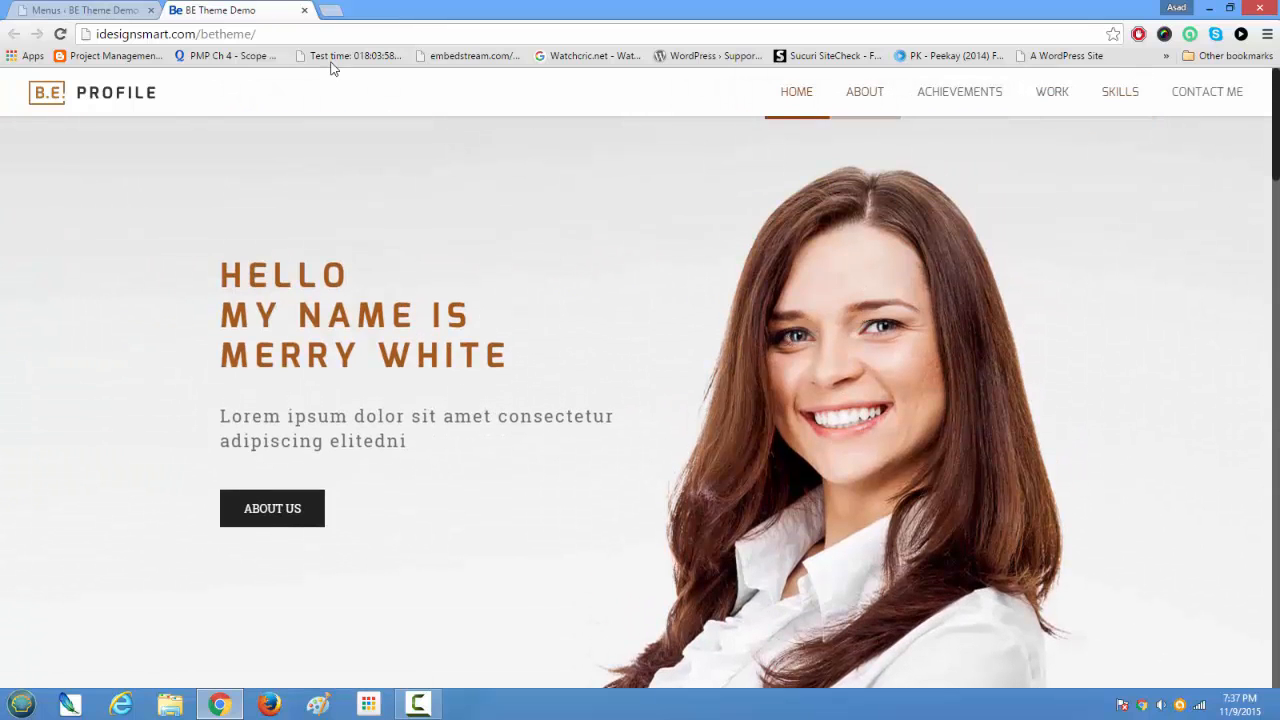
- List all pages available for the Main Menu in the WordPress admin and select the first Home page
left_click(85, 10)
left_click(219, 266)
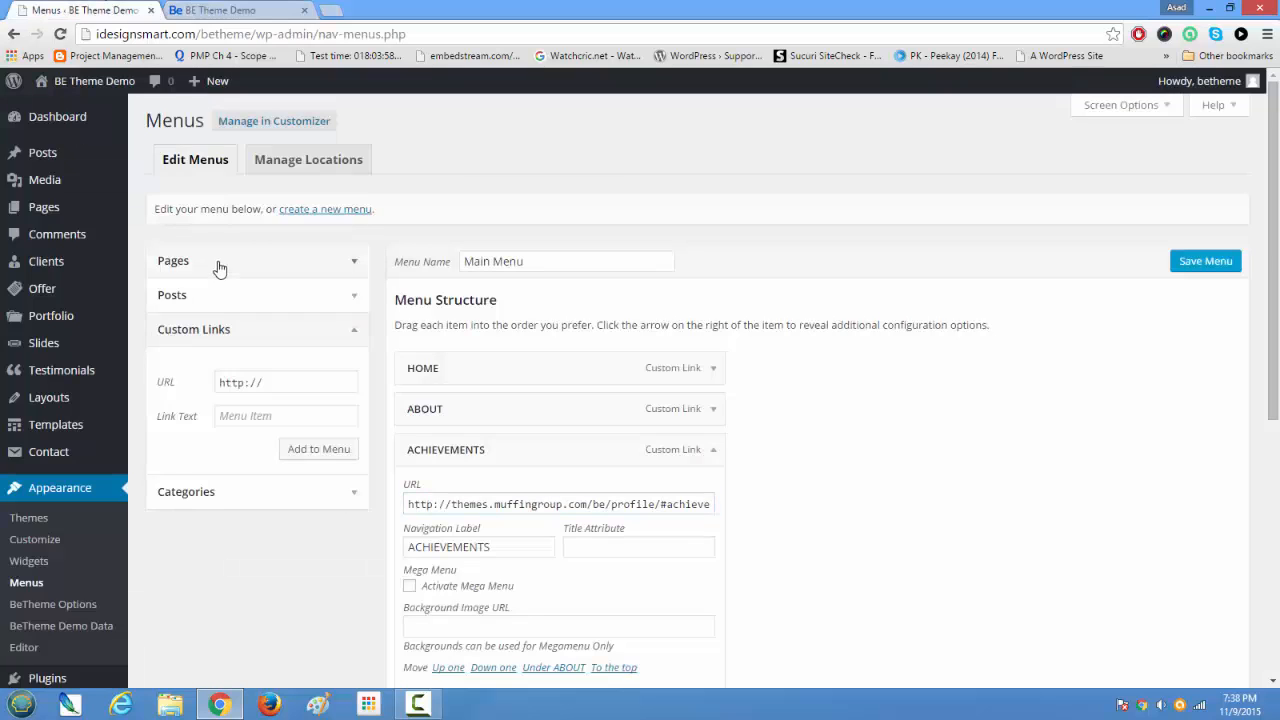
left_click(257, 309)
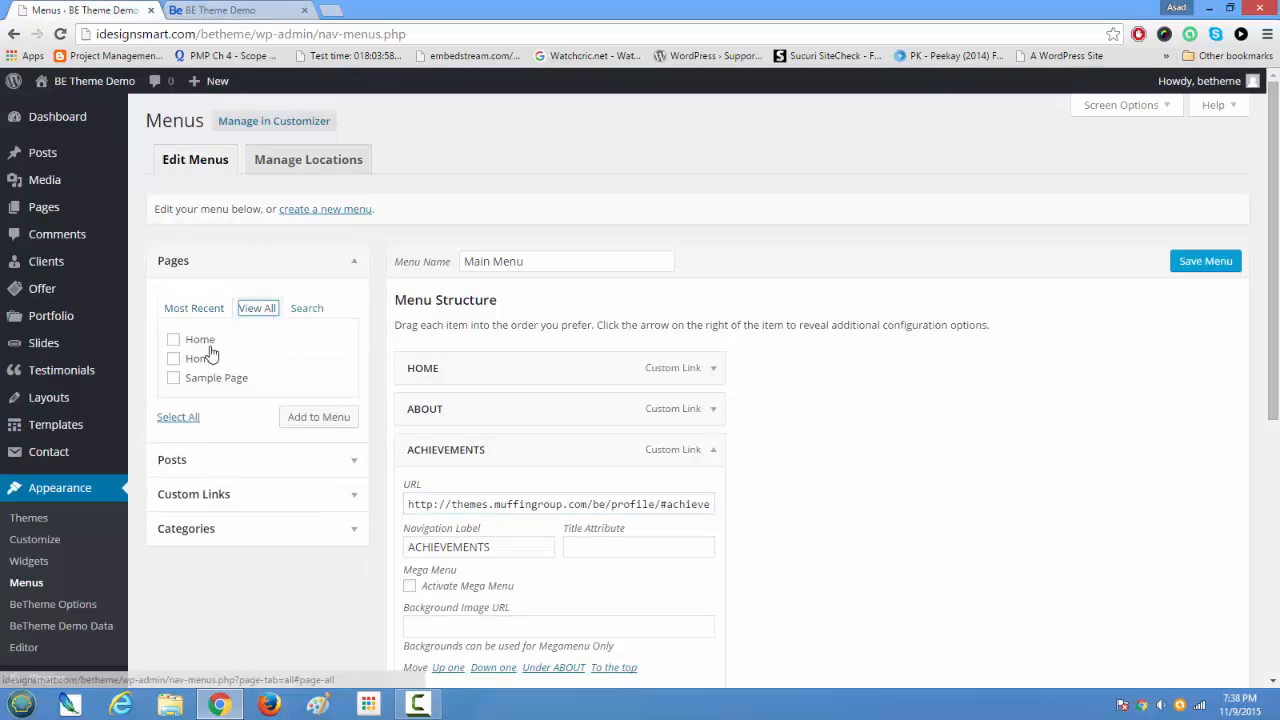
left_click(174, 341)
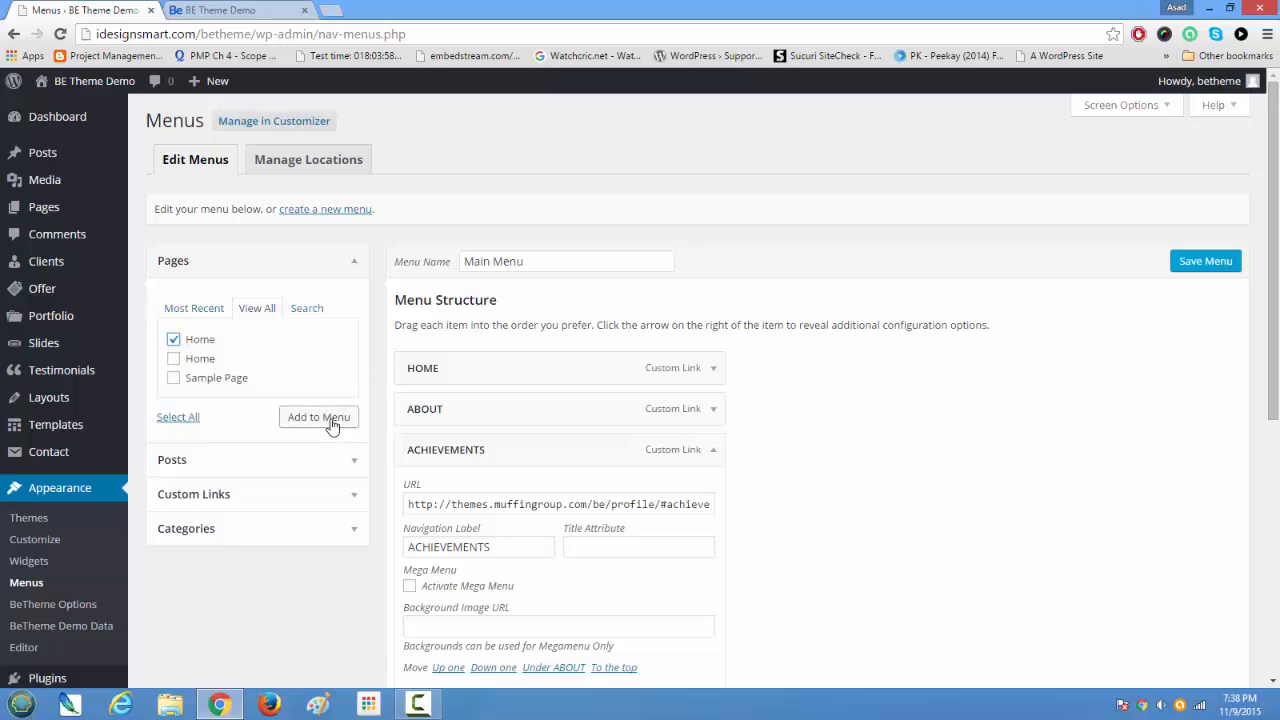
- Review the front page's one-page sections down to About My Skills and go back to the hero slider
left_click(211, 13)
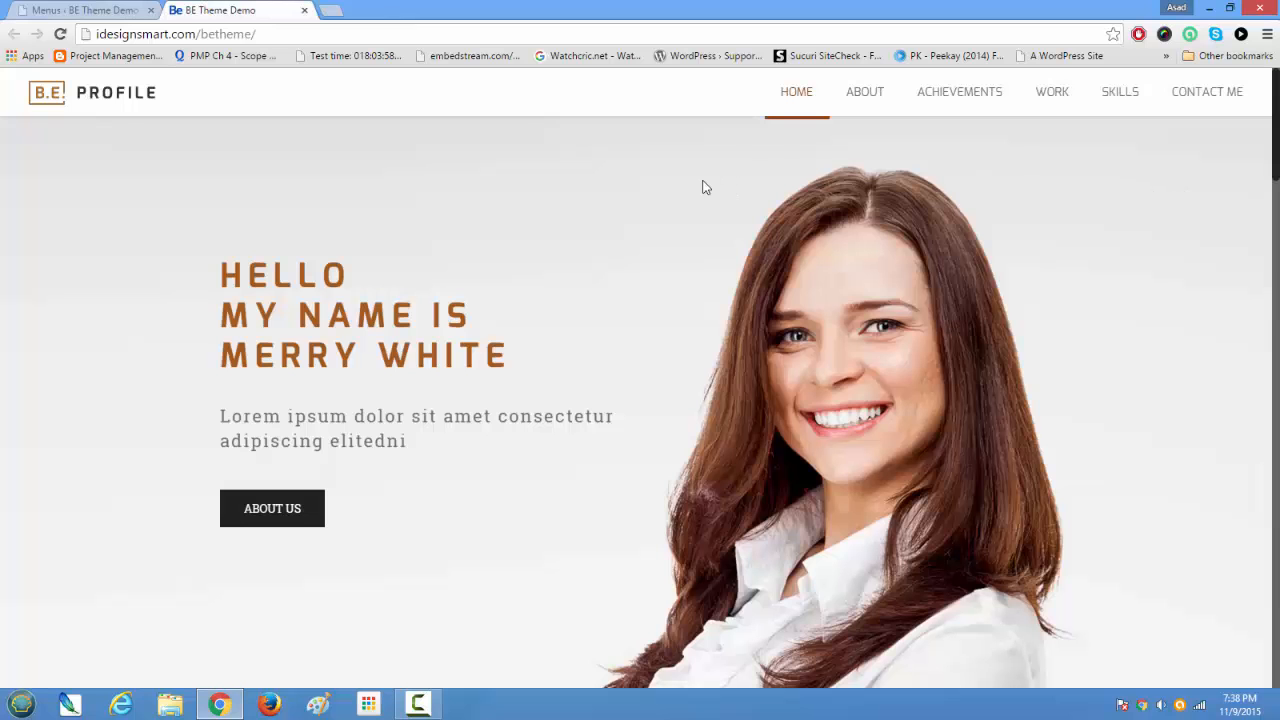
scroll(391, 436, "down", 9)
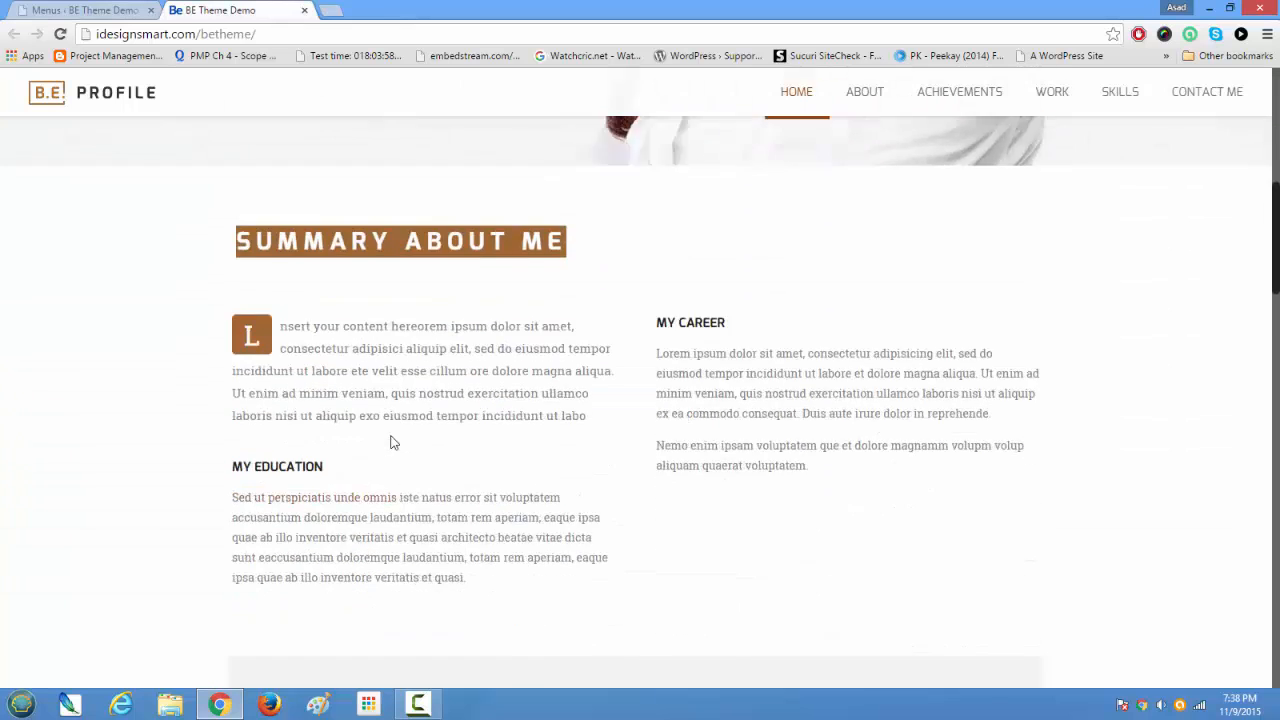
scroll(391, 443, "down", 10)
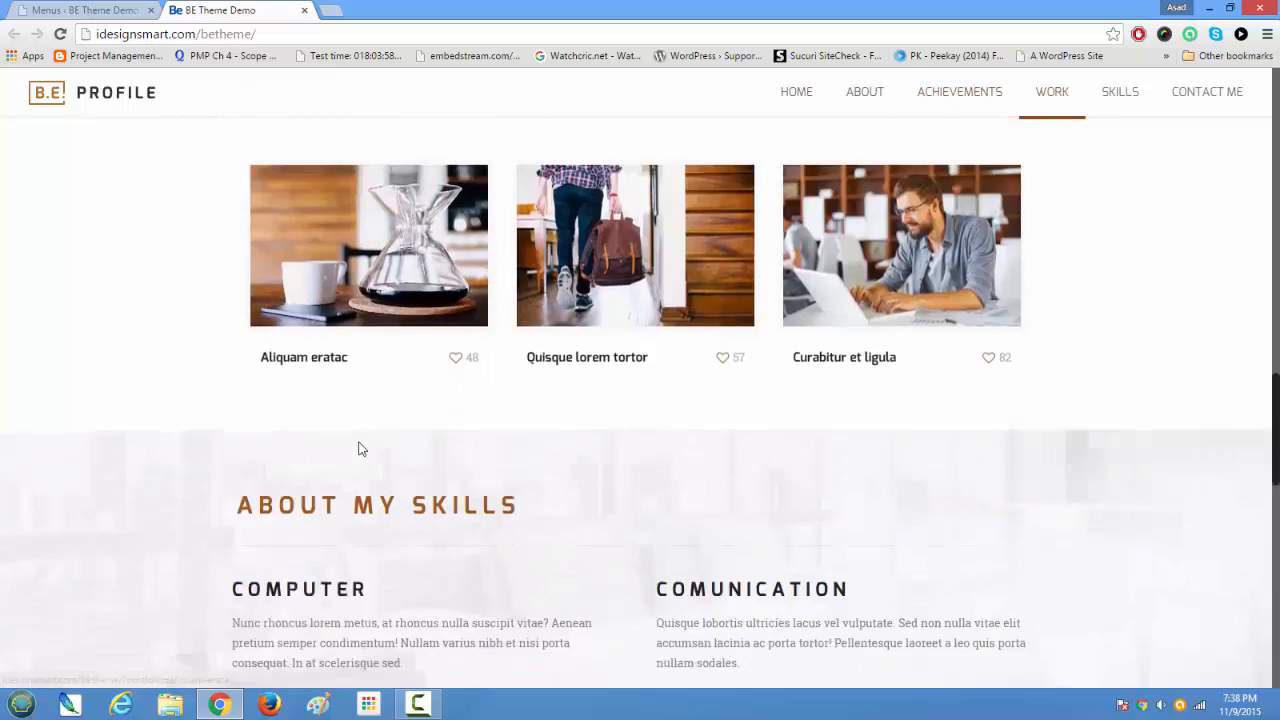
scroll(361, 449, "up", 10)
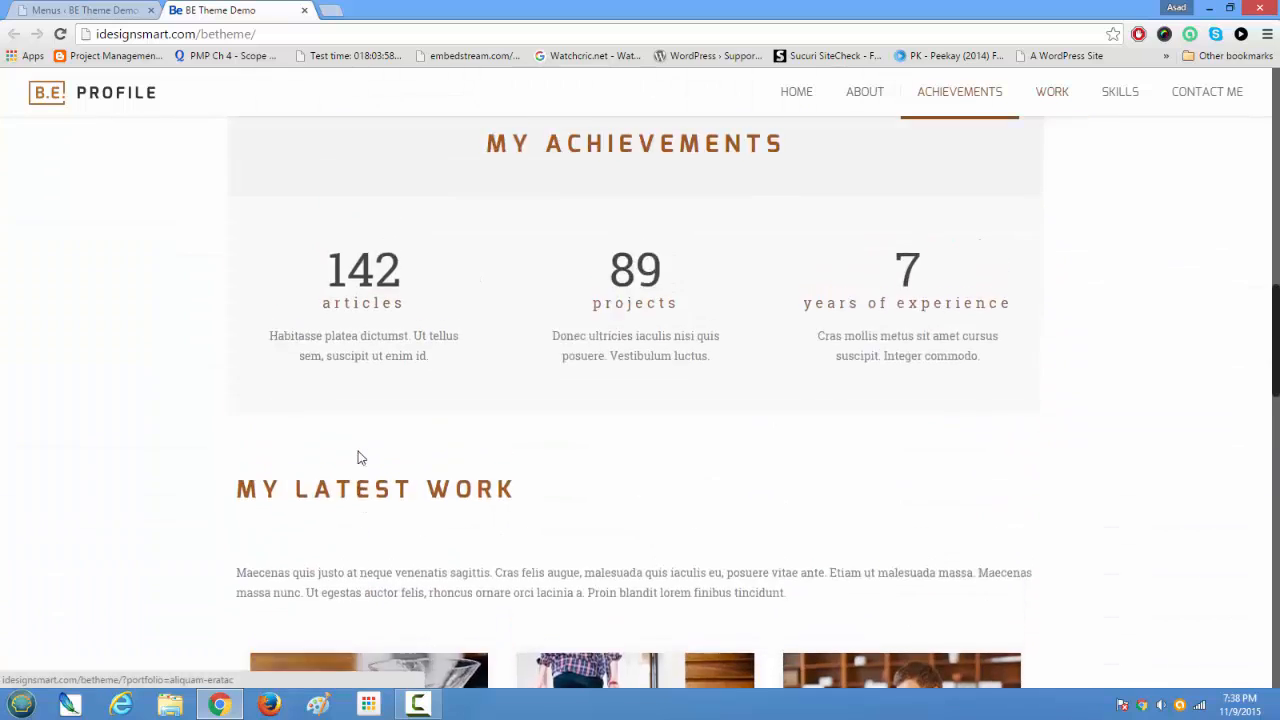
scroll(357, 456, "up", 6)
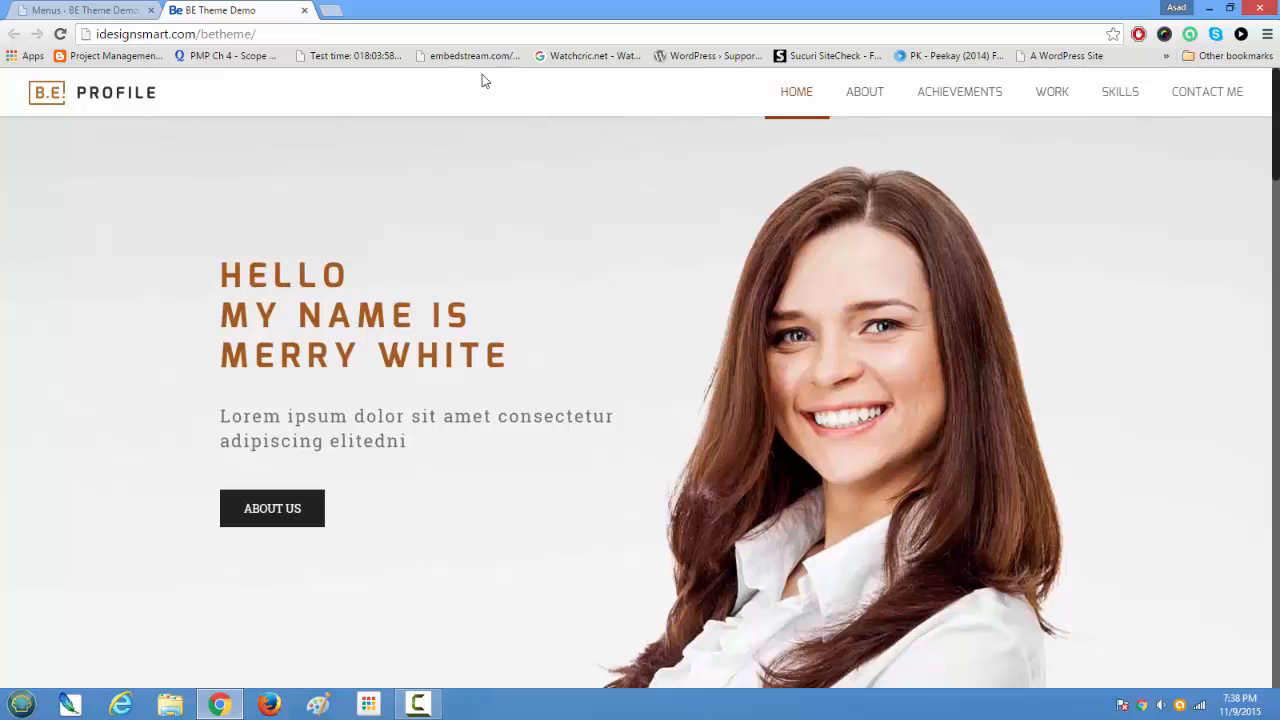
- Open BeTheme Options in the WordPress admin and display the Global section's General settings
left_click(90, 10)
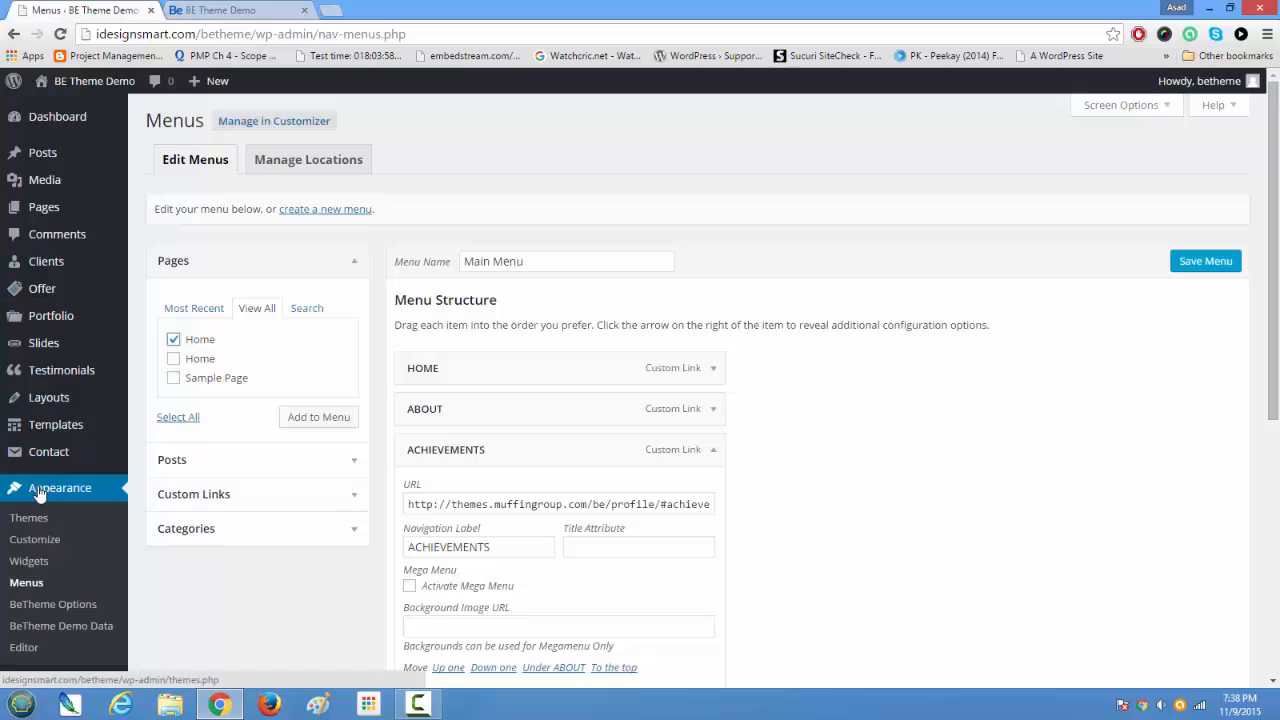
left_click(66, 607)
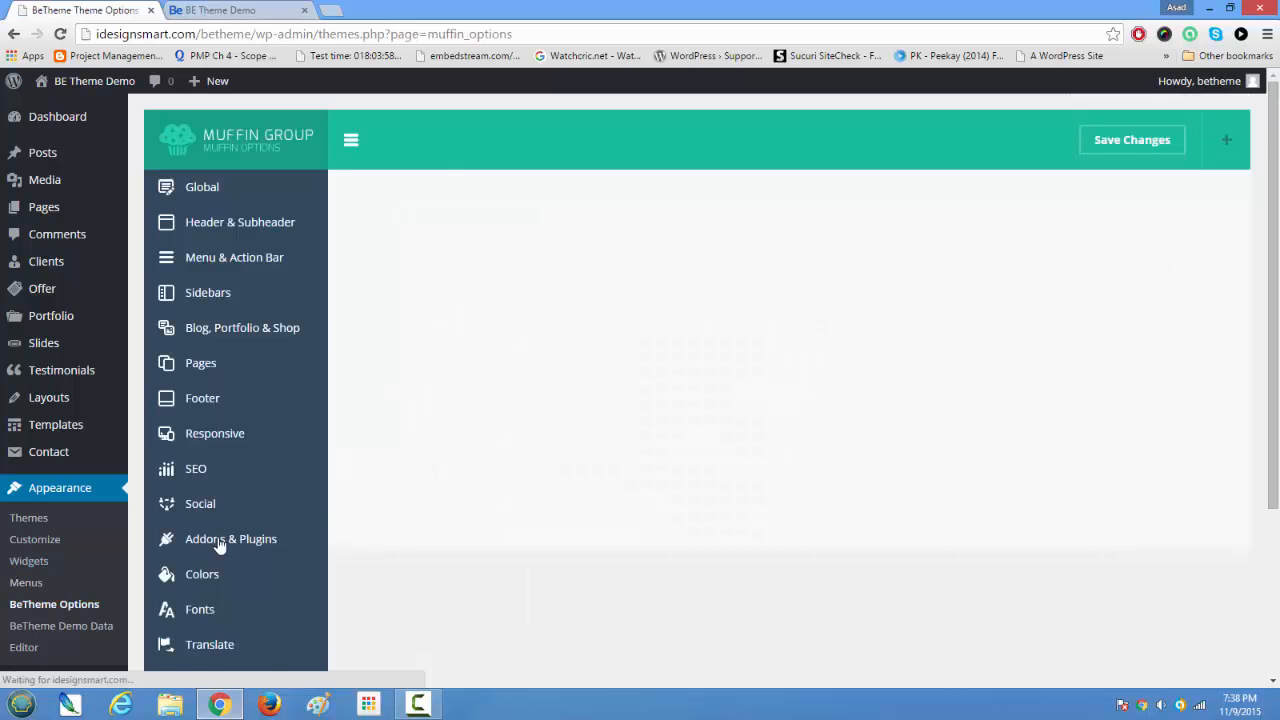
scroll(530, 599, "down", 1)
scroll(530, 599, "down", 3)
scroll(530, 599, "up", 5)
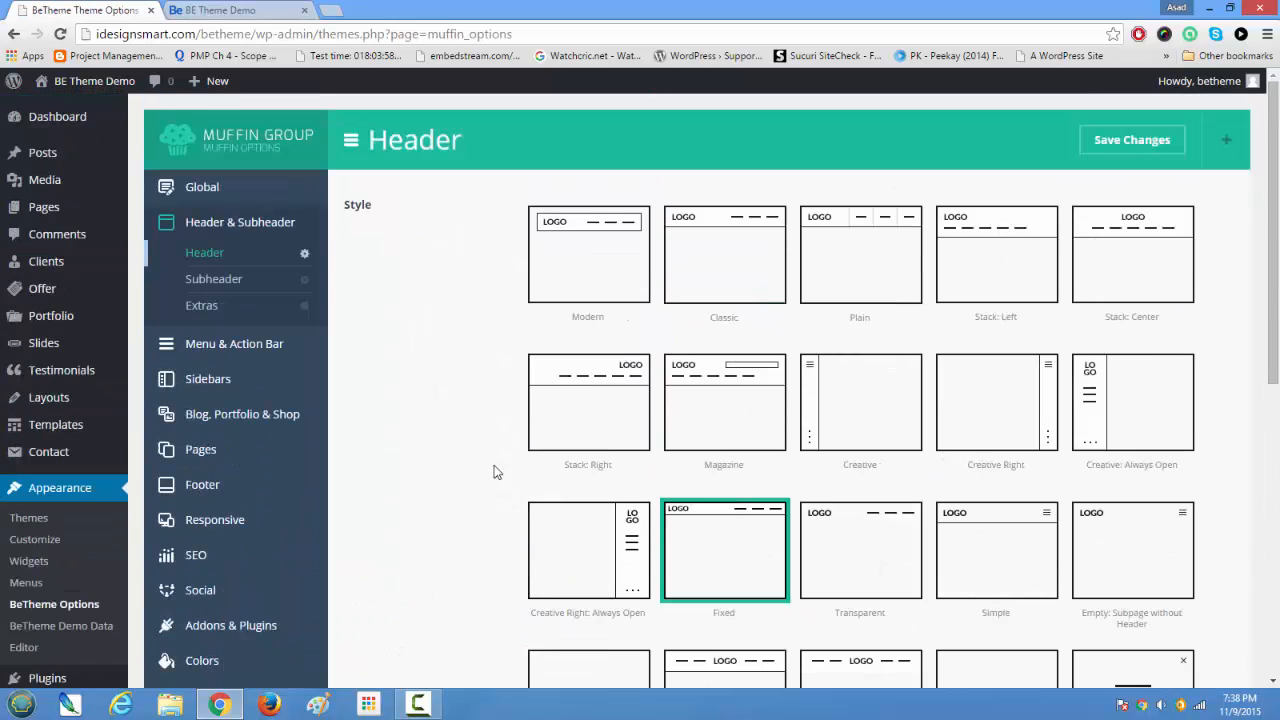
left_click(205, 187)
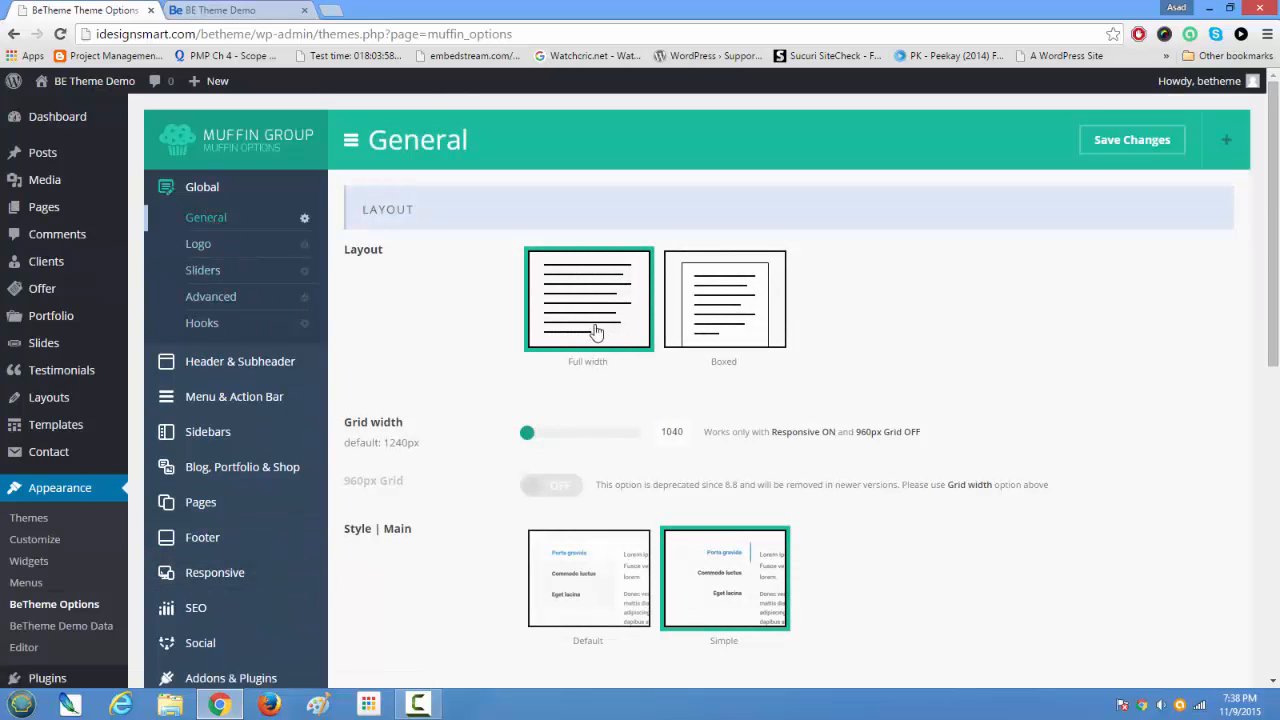
- Compare the front page's page width and logo header with the Layout choices in BeTheme's General settings
left_click(268, 9)
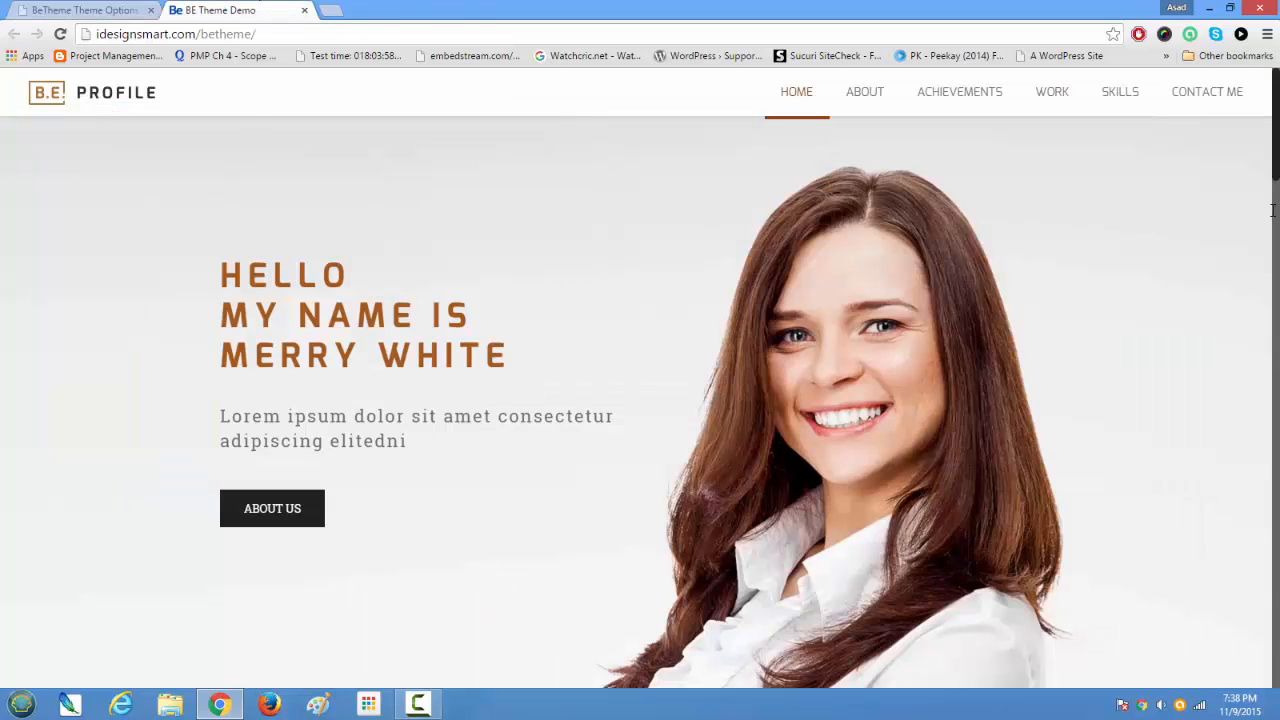
scroll(320, 526, "down", 4)
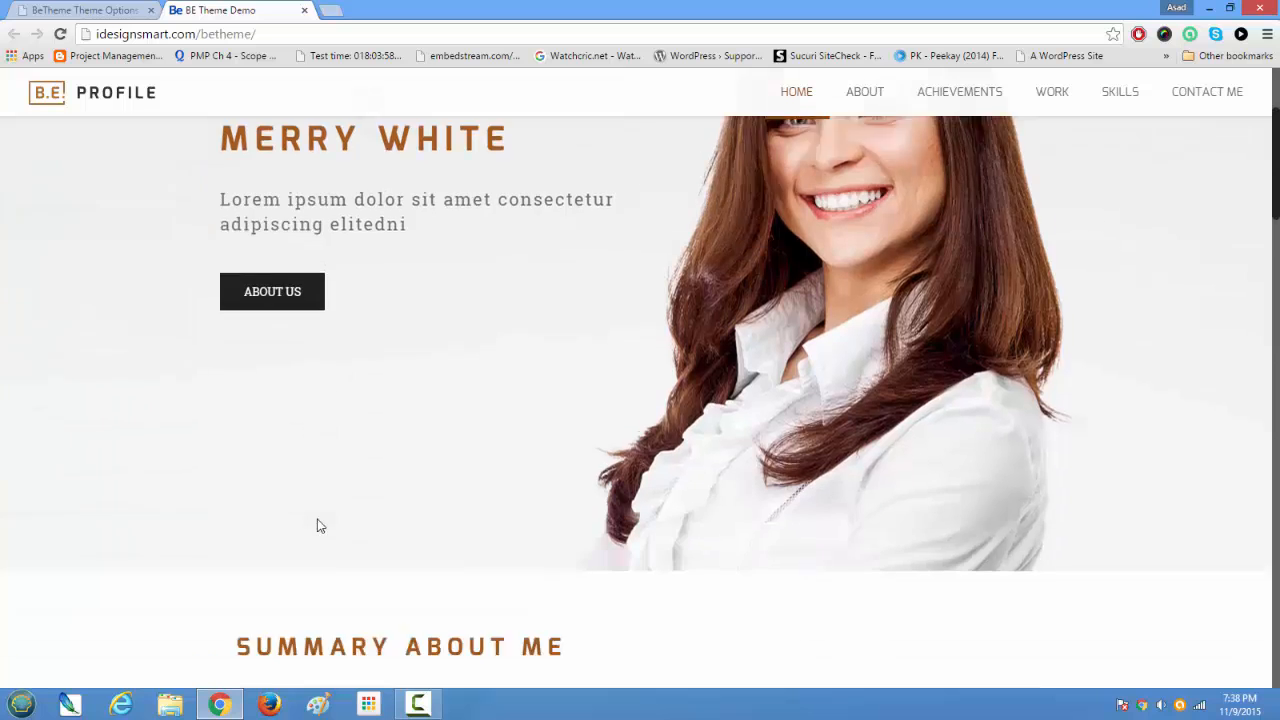
scroll(318, 520, "up", 4)
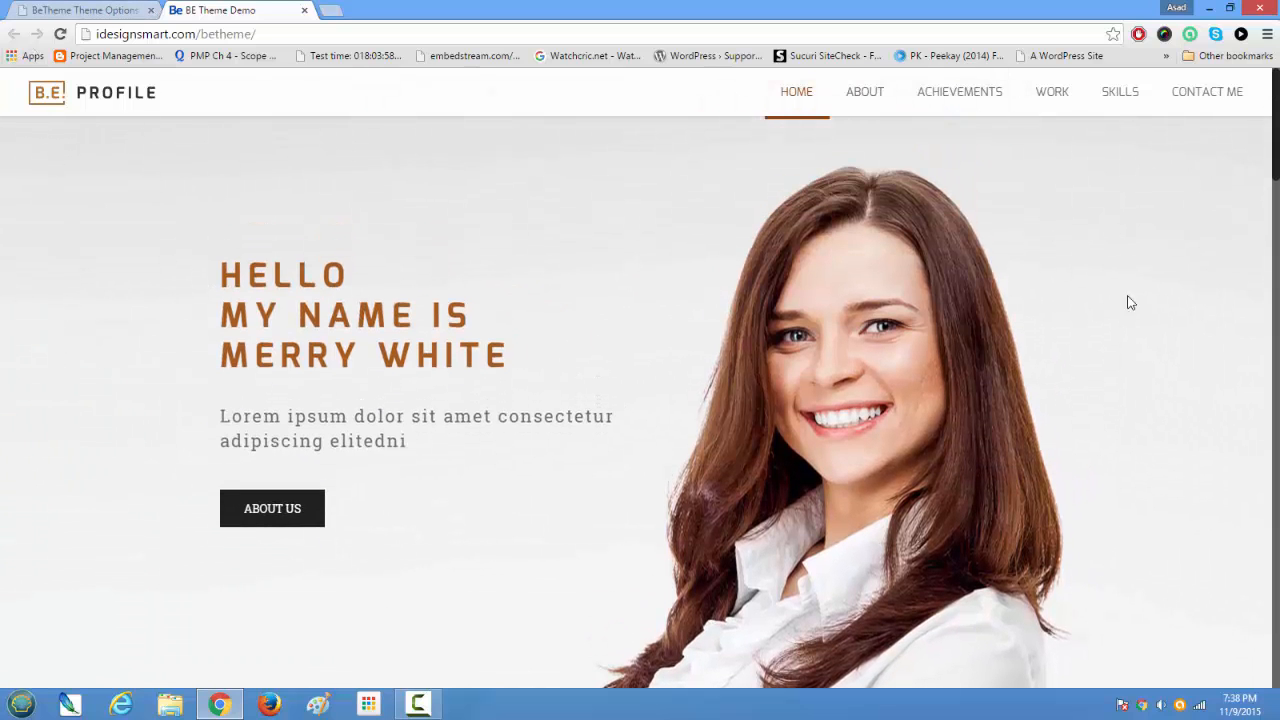
left_click(62, 12)
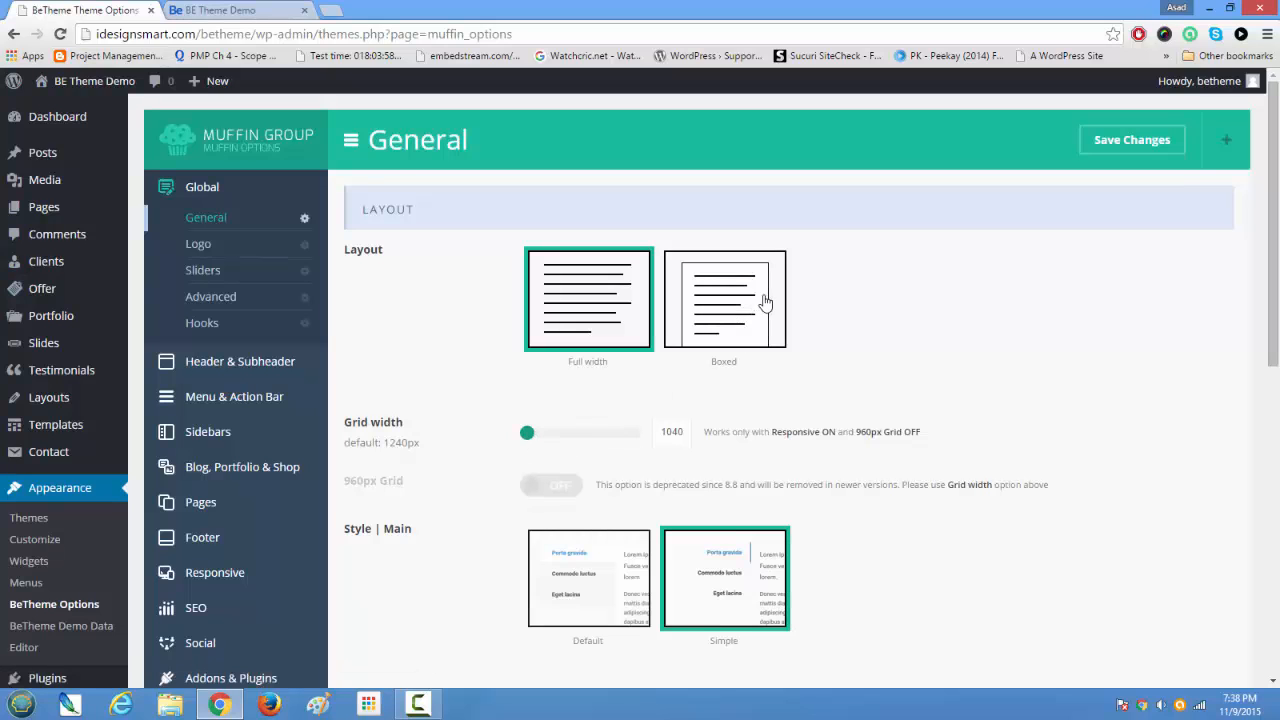
left_click(260, 10)
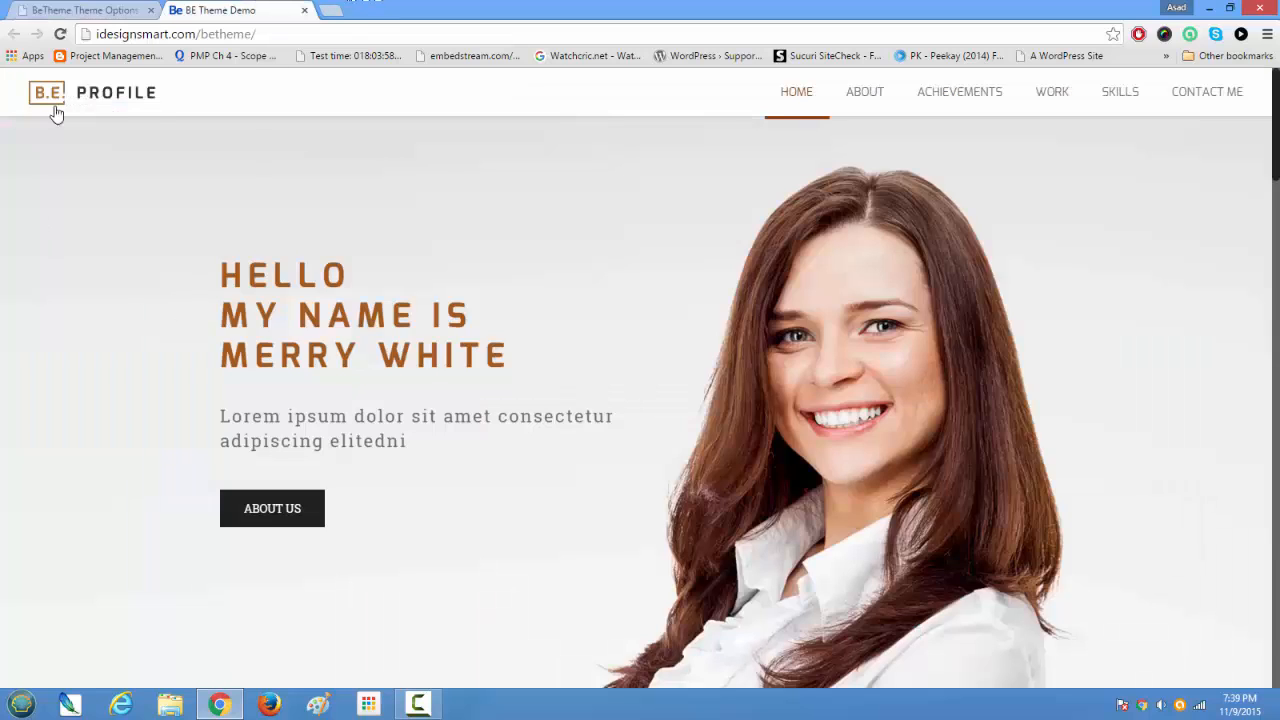
left_click(85, 10)
- Examine the General settings down to the icon fields, highlighting the boxed-layout Background heading and viewing the background image's Position choices
scroll(389, 562, "down", 3)
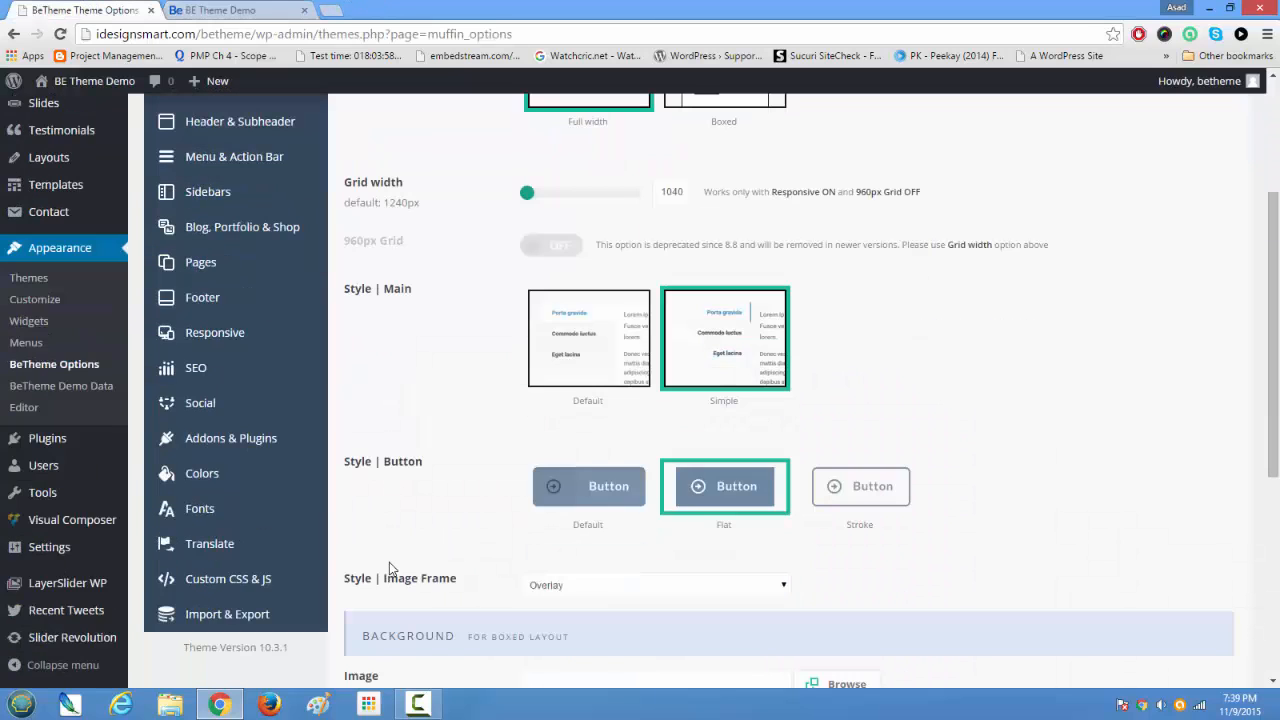
scroll(389, 562, "down", 3)
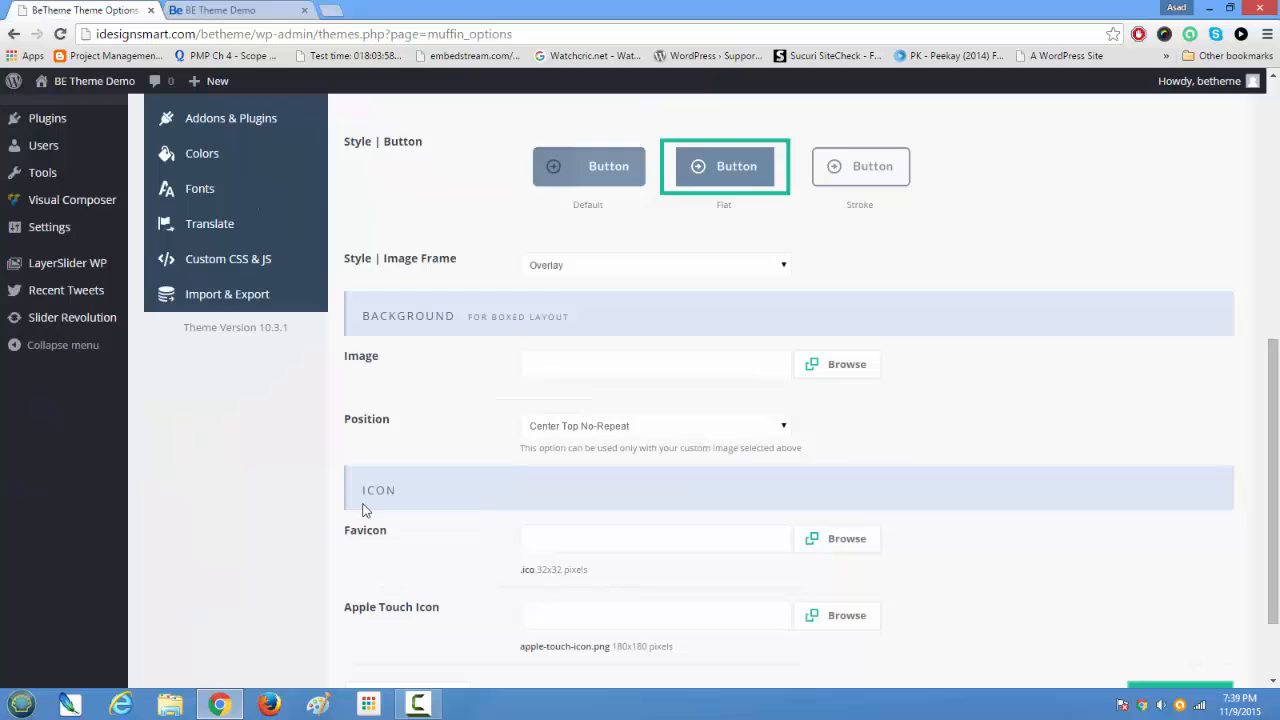
left_click_drag(358, 316, 580, 319)
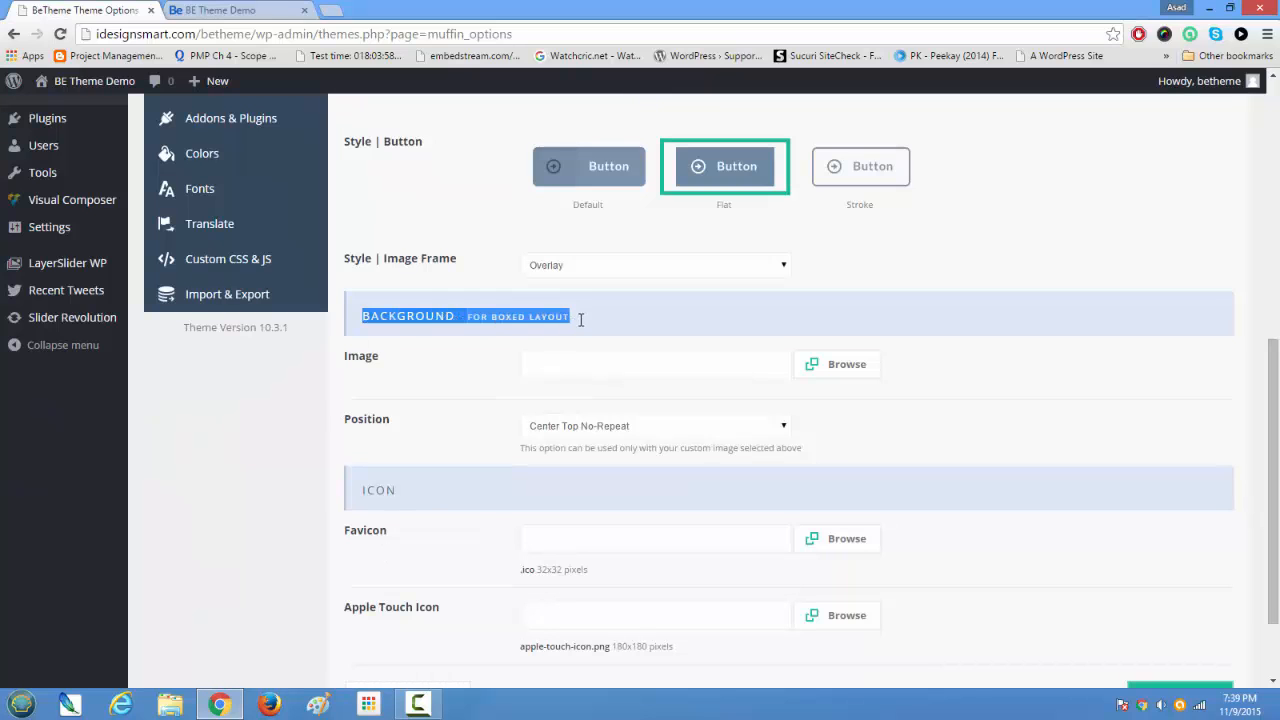
left_click(689, 366)
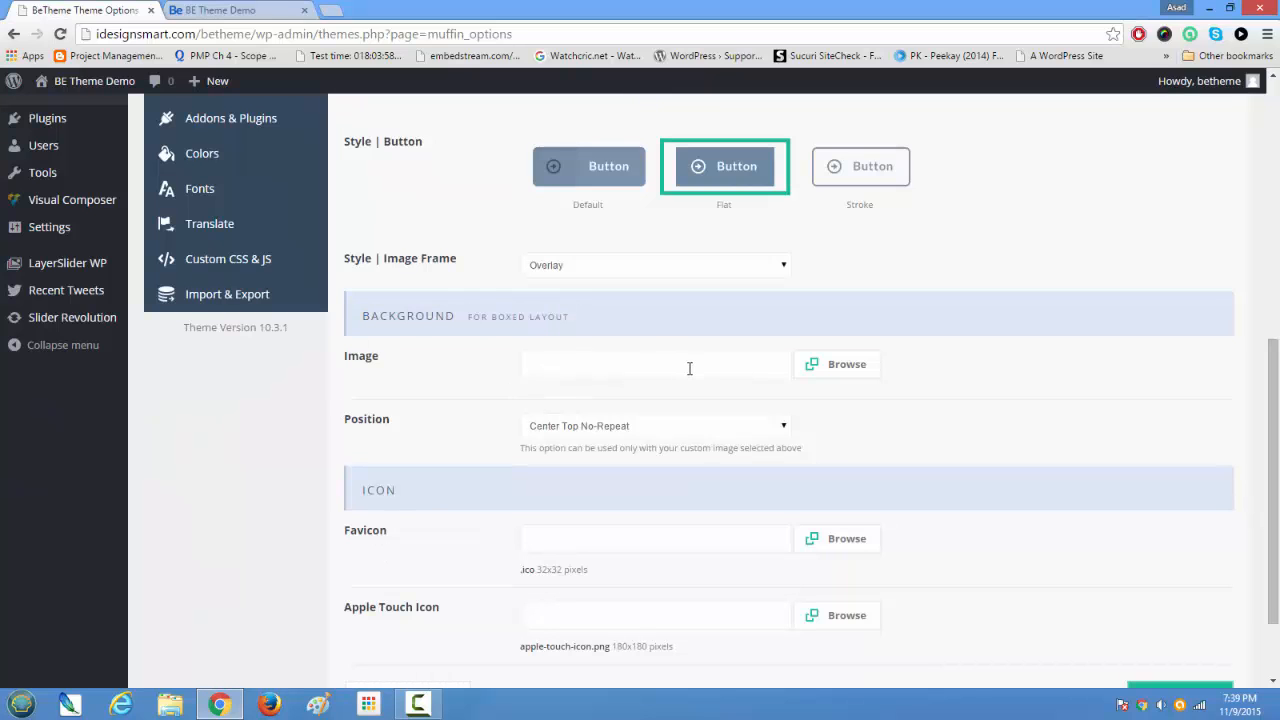
left_click(663, 424)
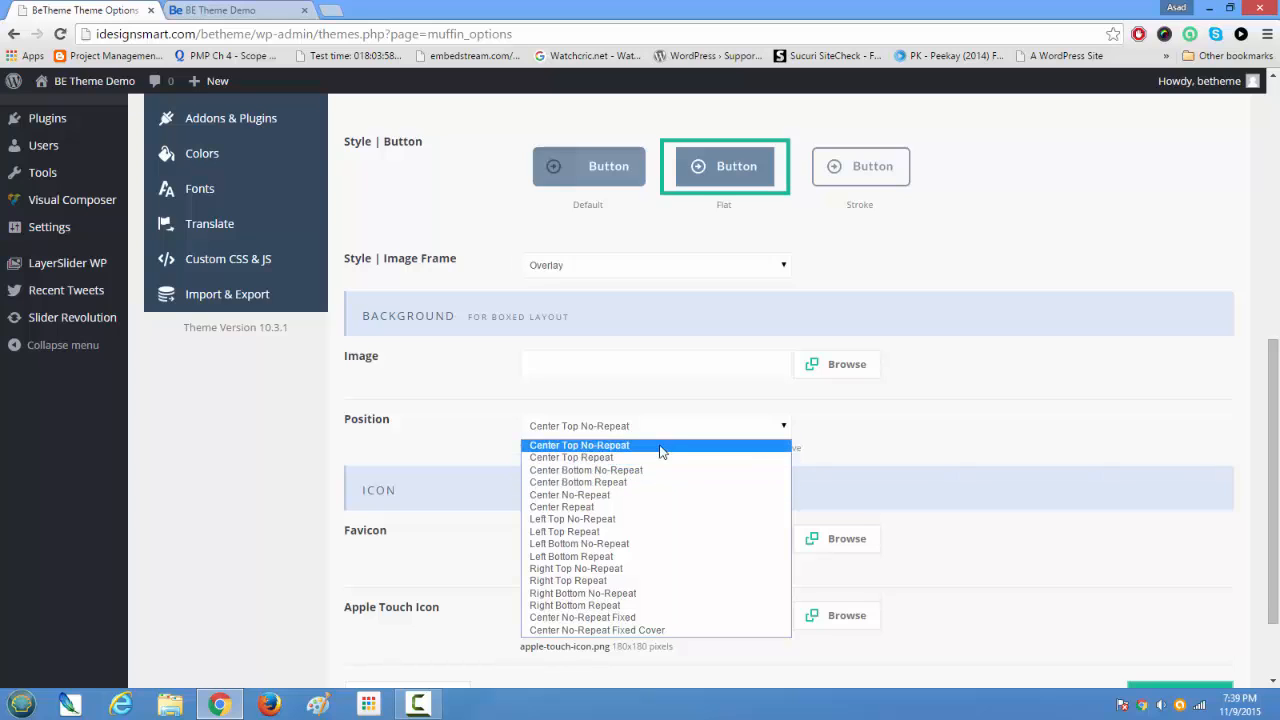
left_click(962, 435)
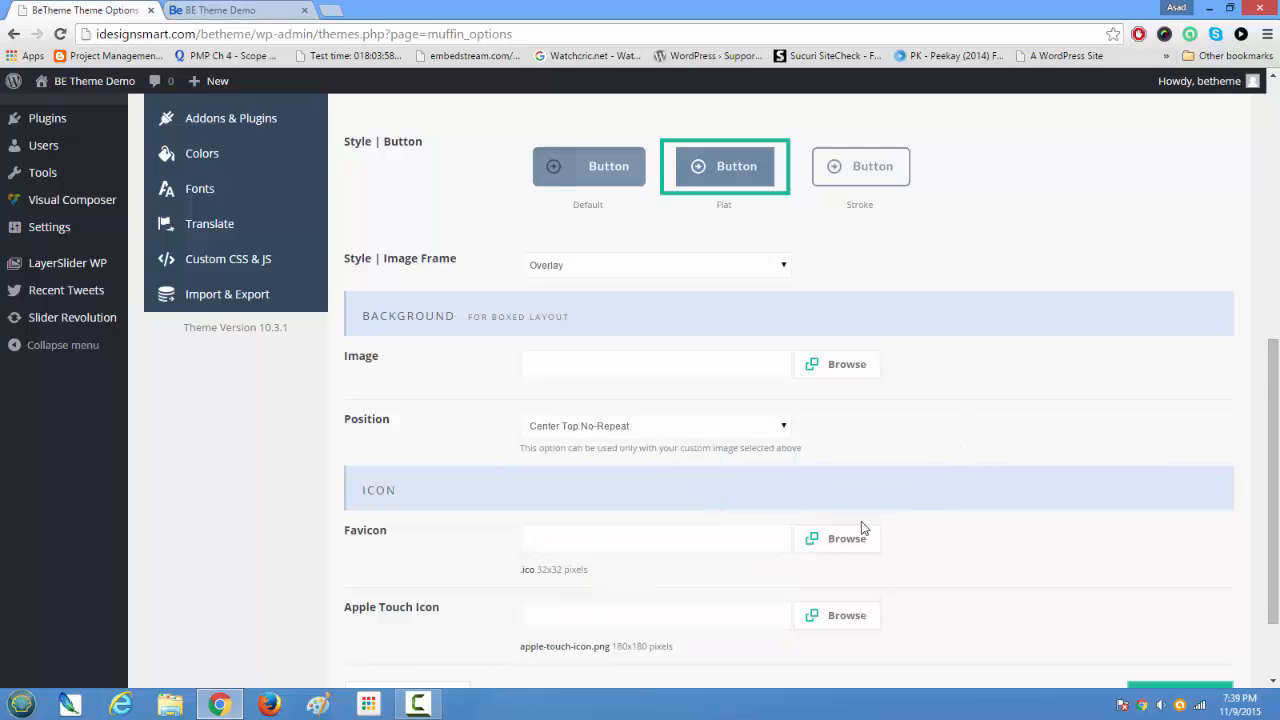
scroll(837, 583, "down", 2)
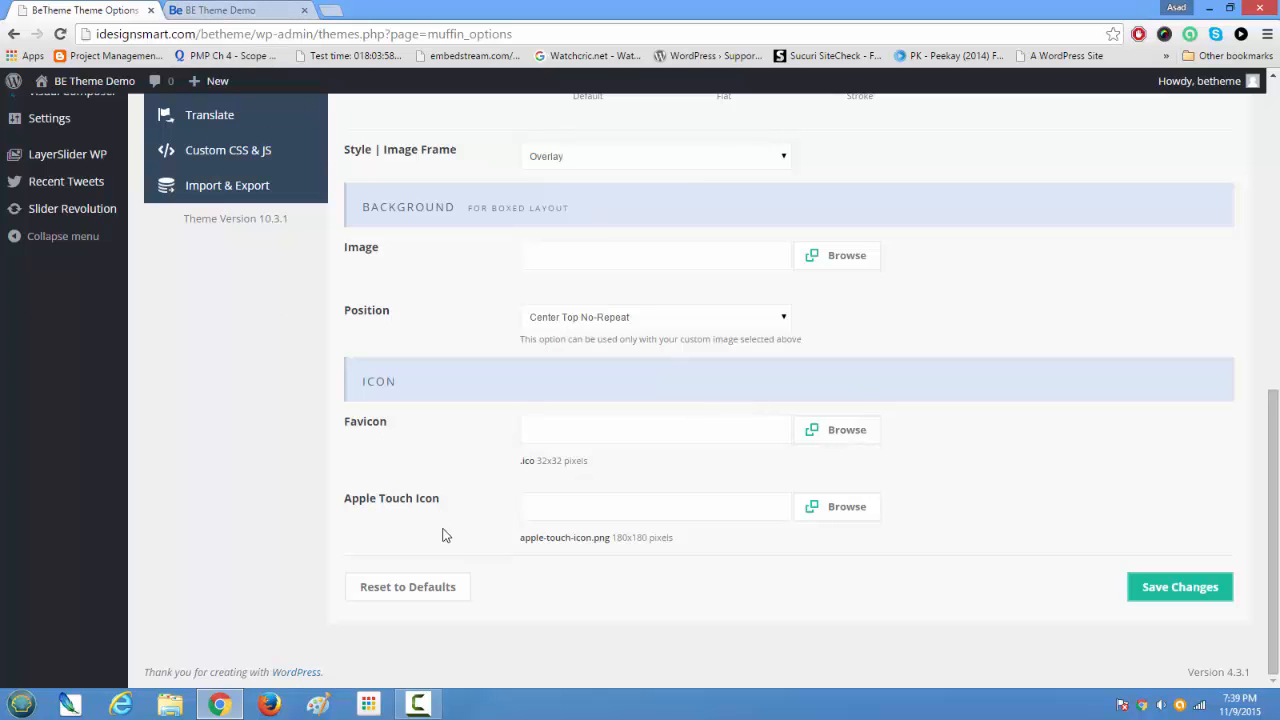
scroll(554, 512, "up", 10)
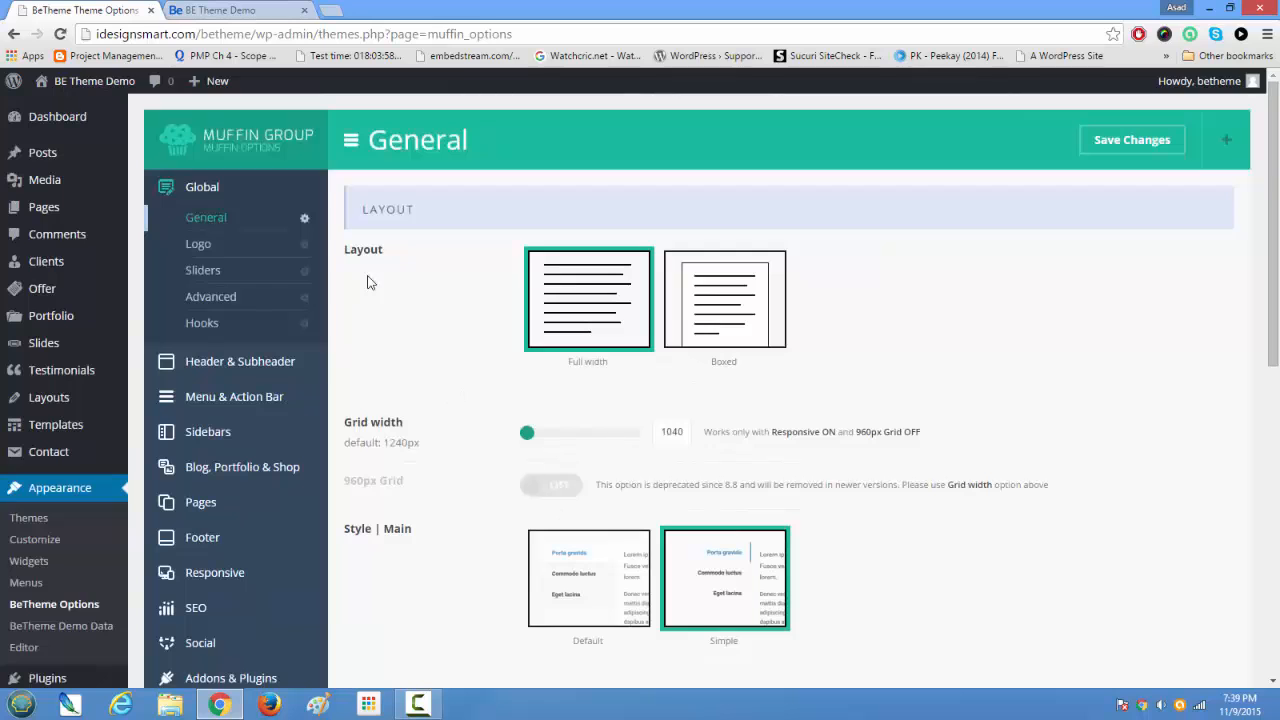
- Display the Global section's Logo settings, highlight the Logo and Retina Logo file addresses and size note, and compare the logo with the front page
left_click(200, 244)
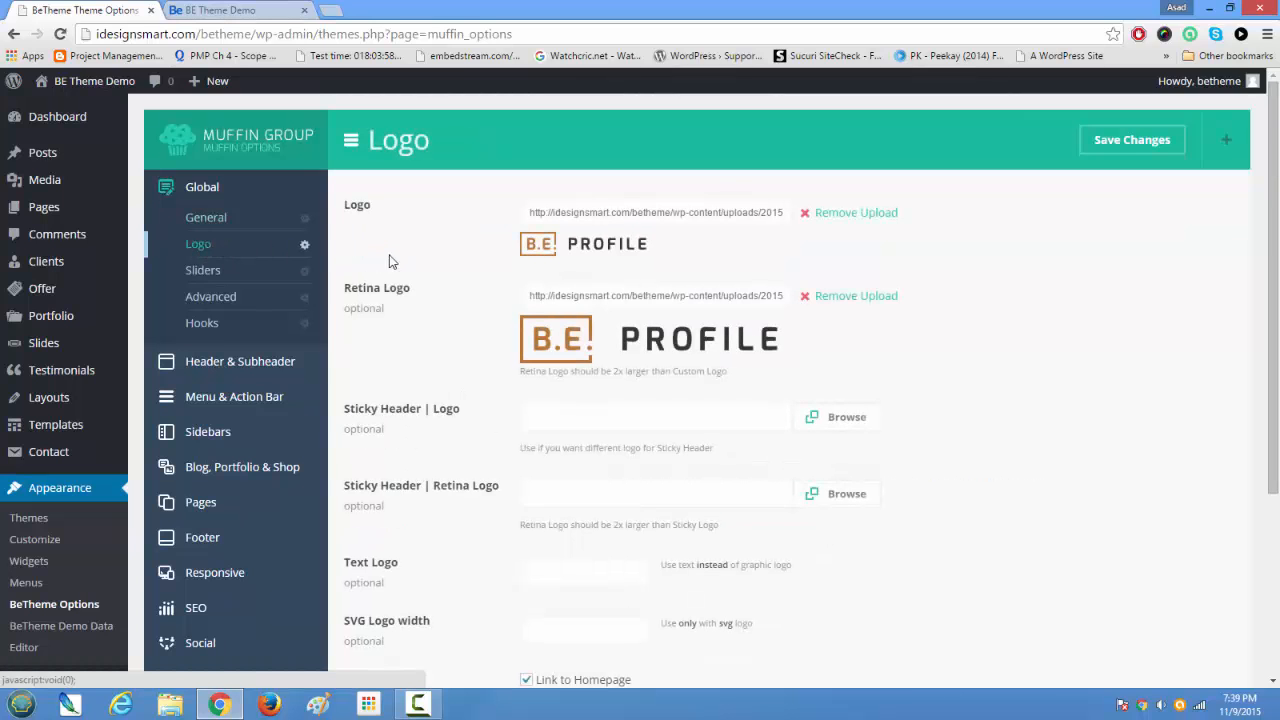
left_click(630, 208)
left_click(632, 220)
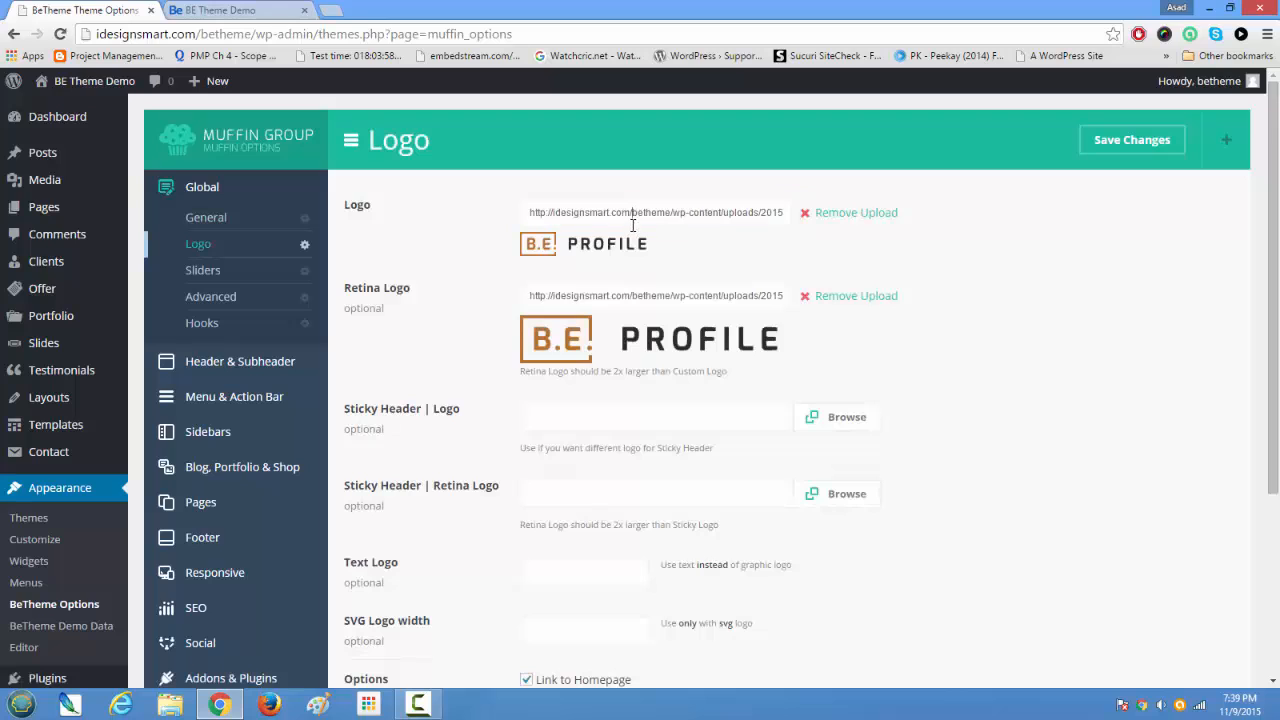
left_click_drag(621, 208, 846, 231)
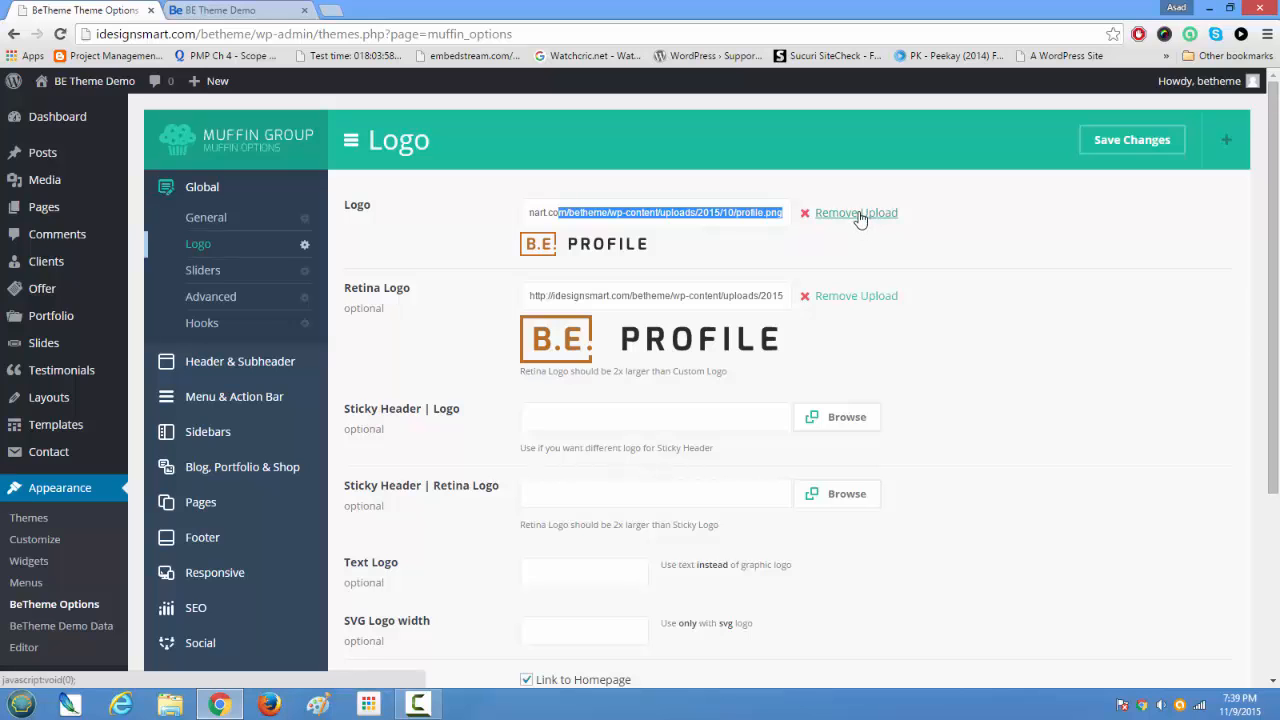
left_click(225, 10)
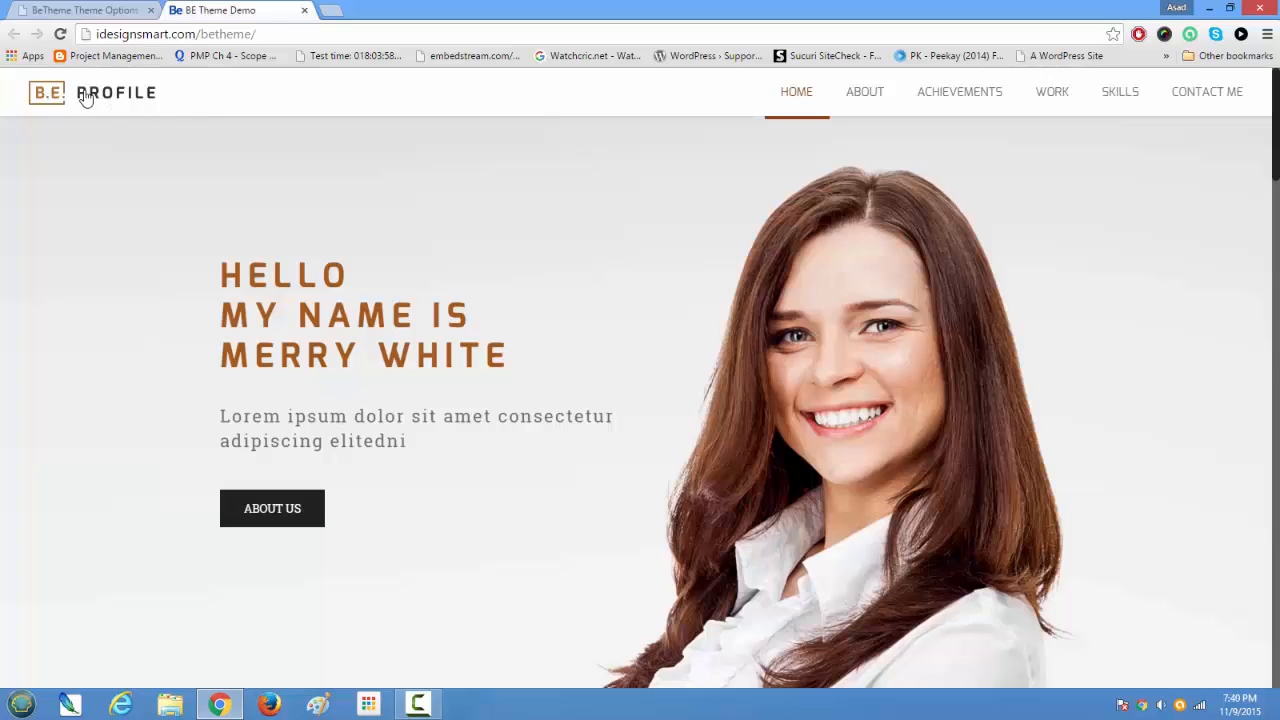
left_click(88, 12)
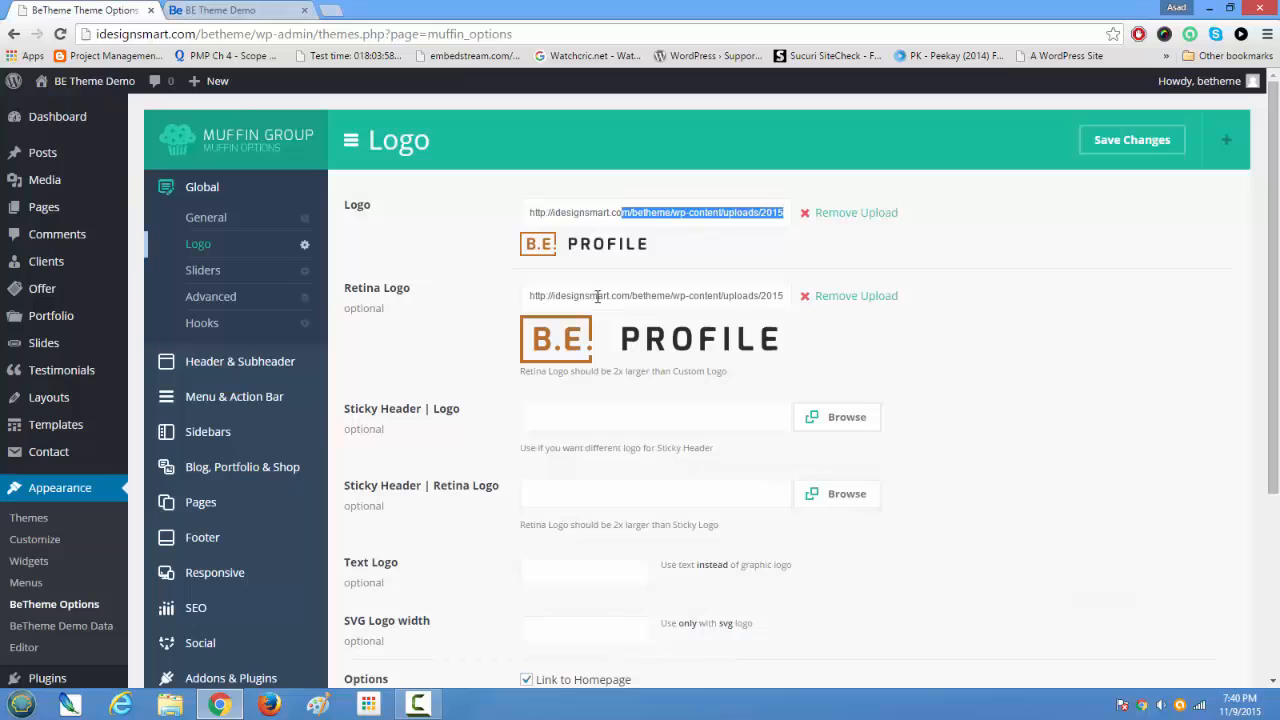
left_click_drag(597, 296, 834, 317)
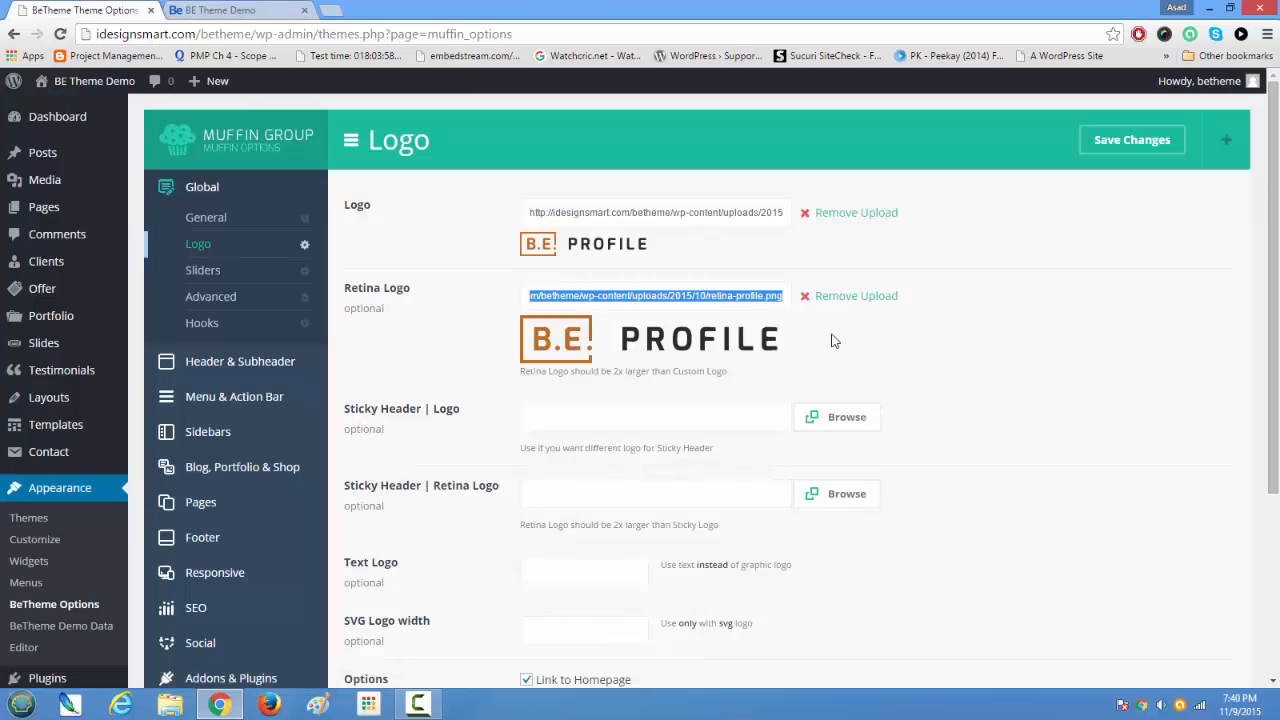
left_click_drag(530, 374, 723, 372)
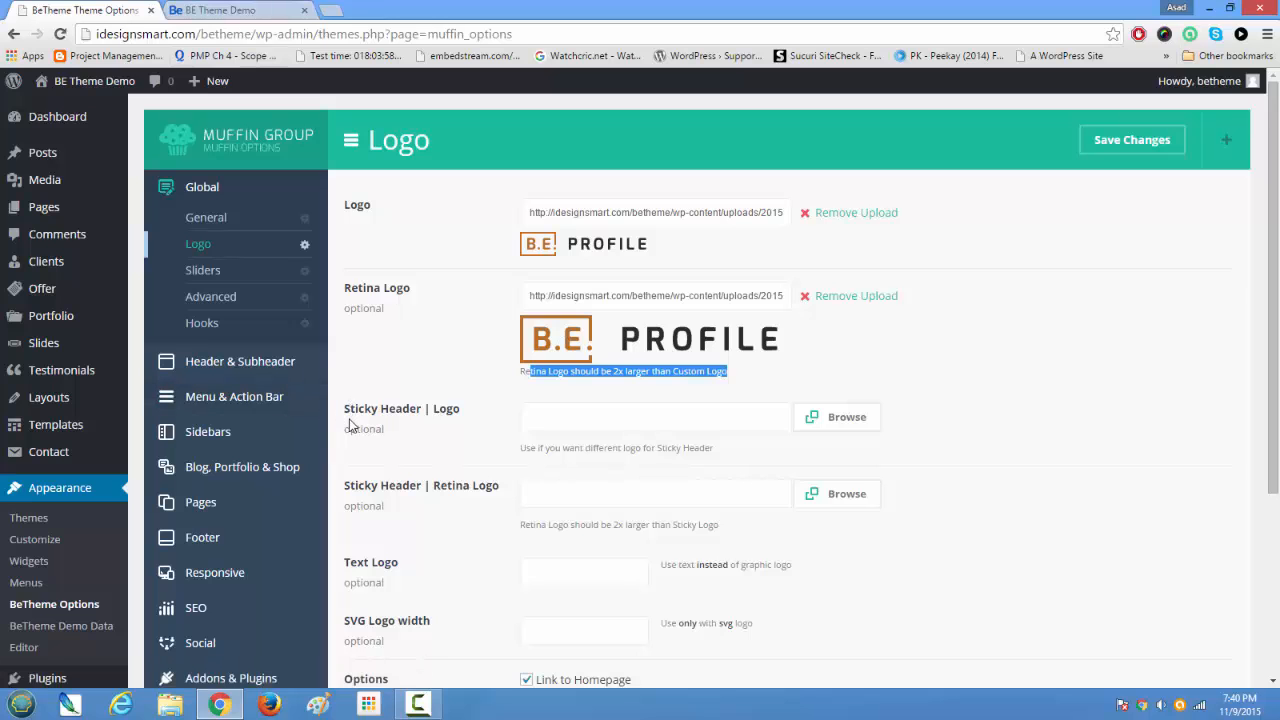
- Check how the sticky header logo behaves along the front page, and return to the Sticky Header | Logo field in BeTheme's Logo settings
key("ctrl+Tab")
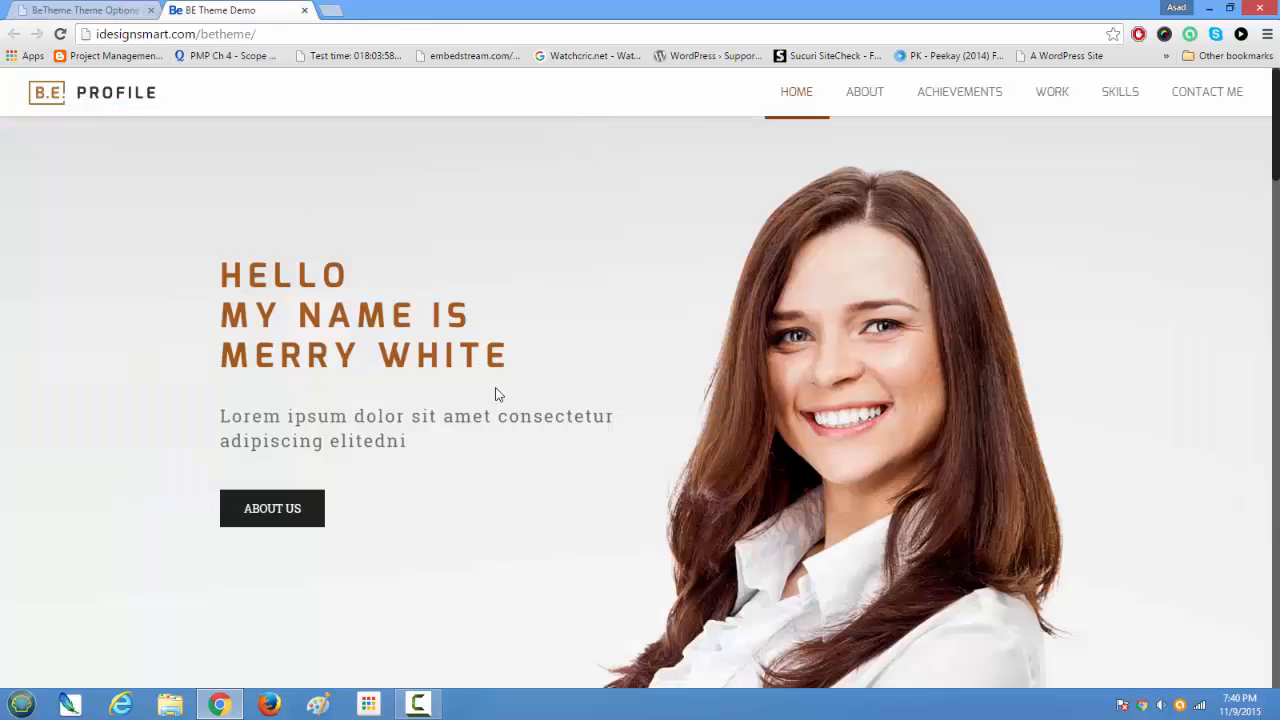
scroll(535, 387, "down", 4)
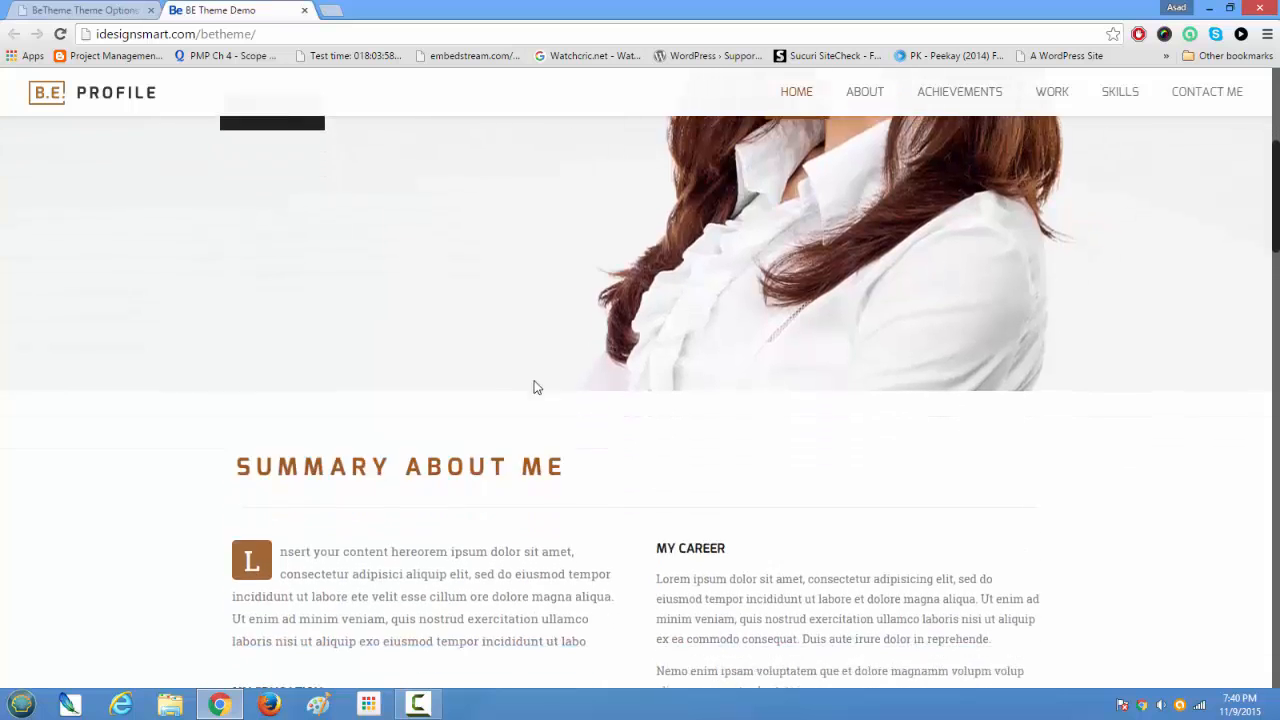
scroll(535, 387, "down", 3)
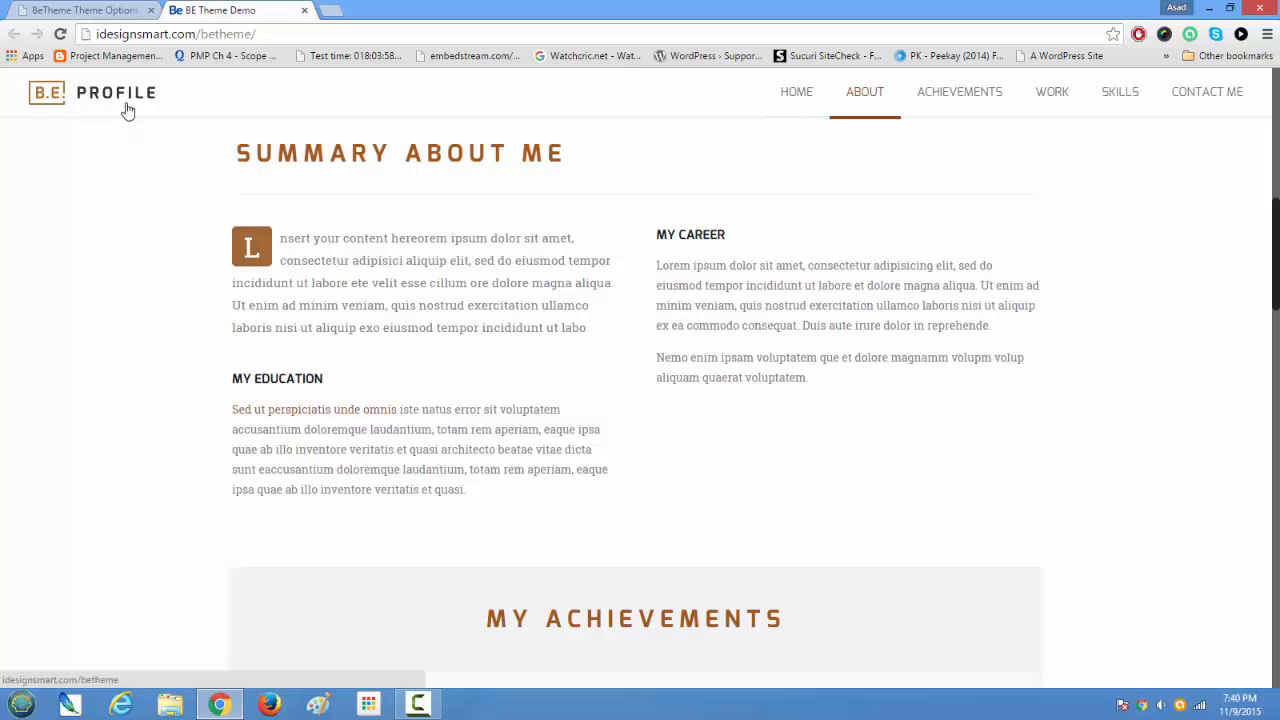
scroll(173, 263, "down", 1)
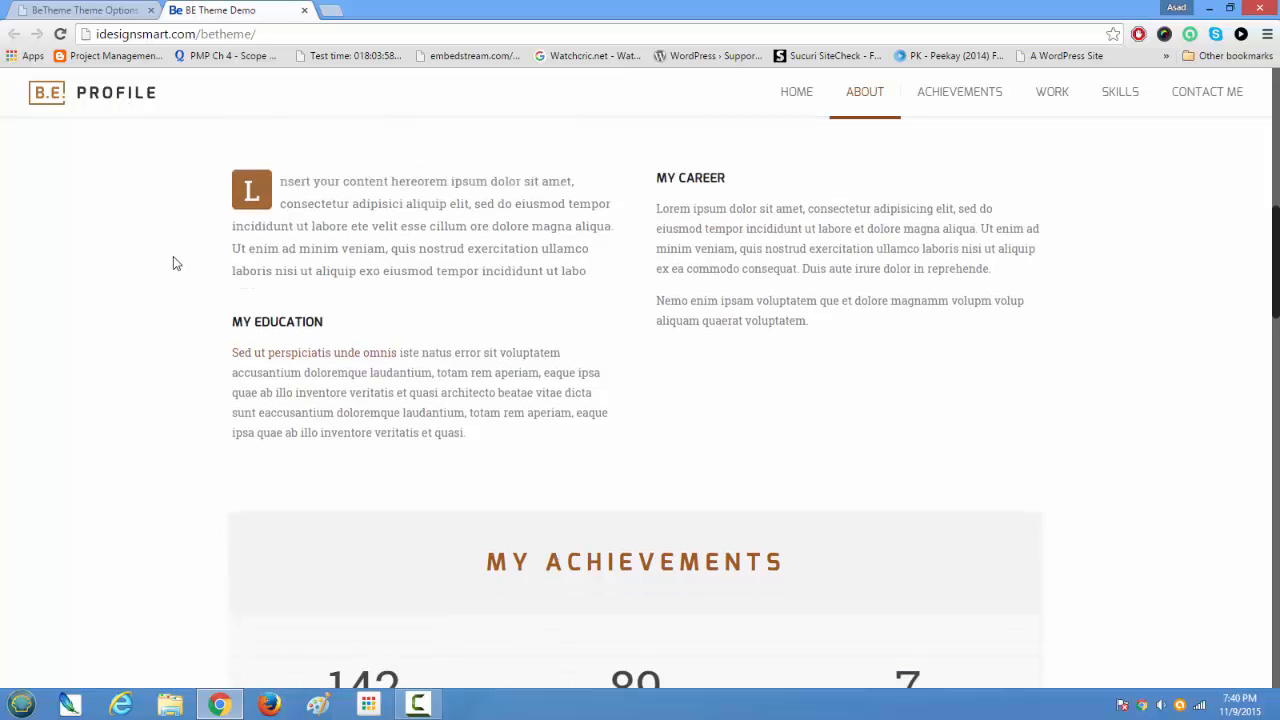
scroll(169, 263, "down", 5)
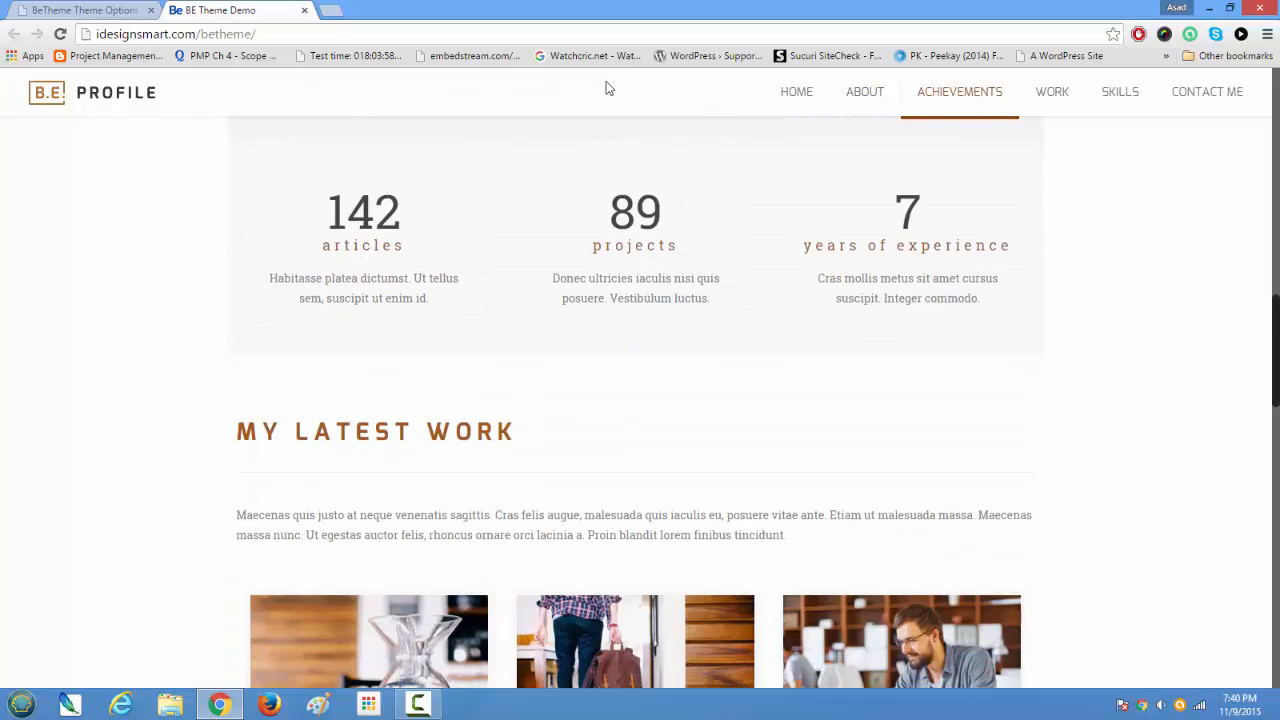
scroll(580, 270, "up", 1)
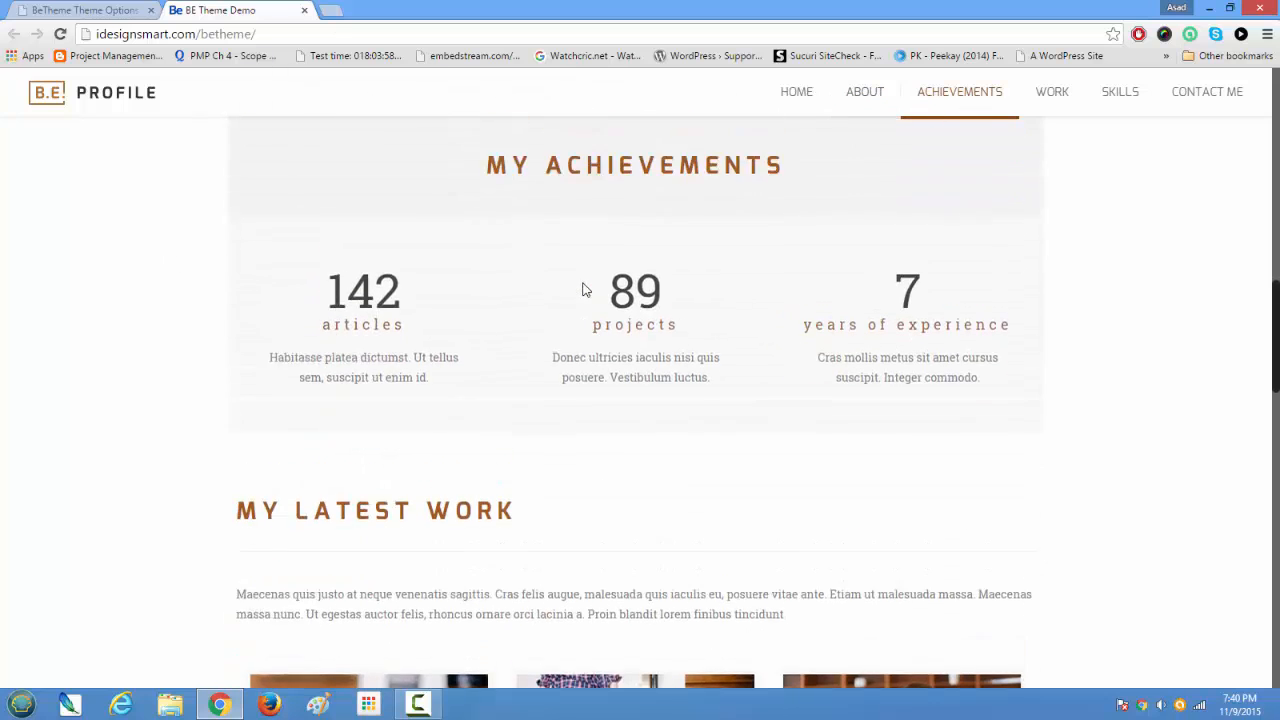
scroll(580, 289, "up", 6)
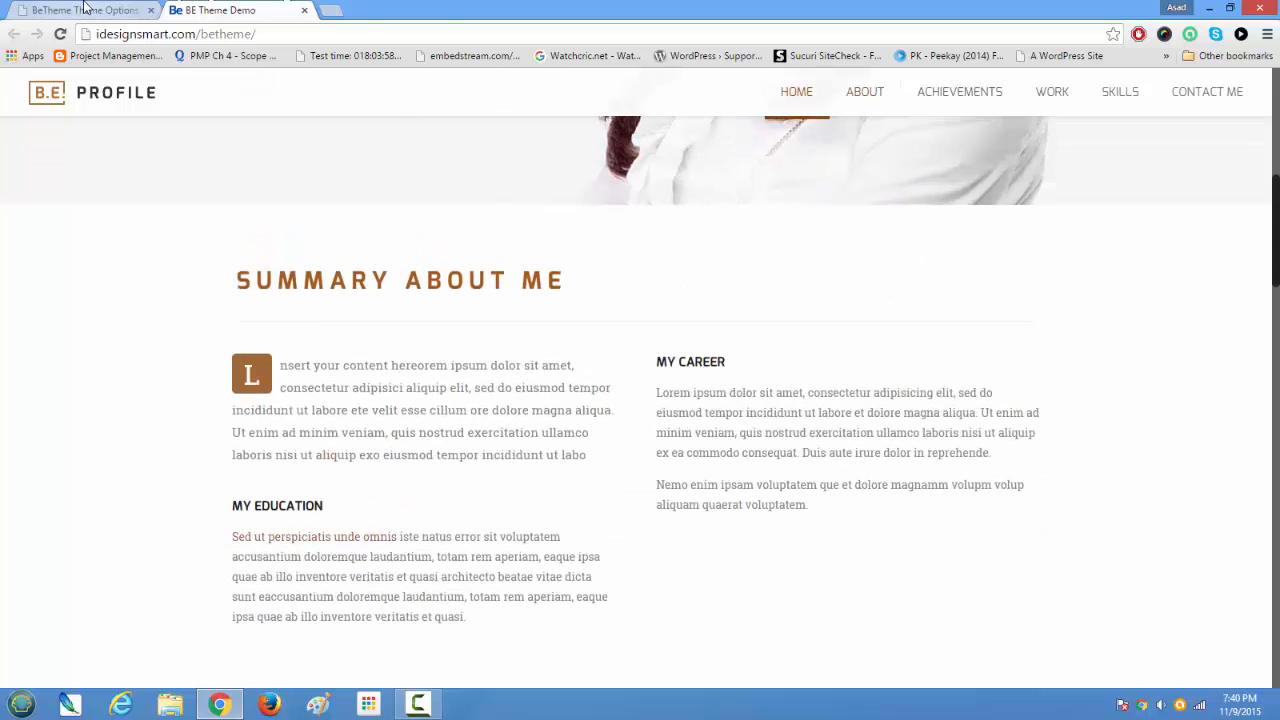
left_click(85, 9)
left_click(632, 413)
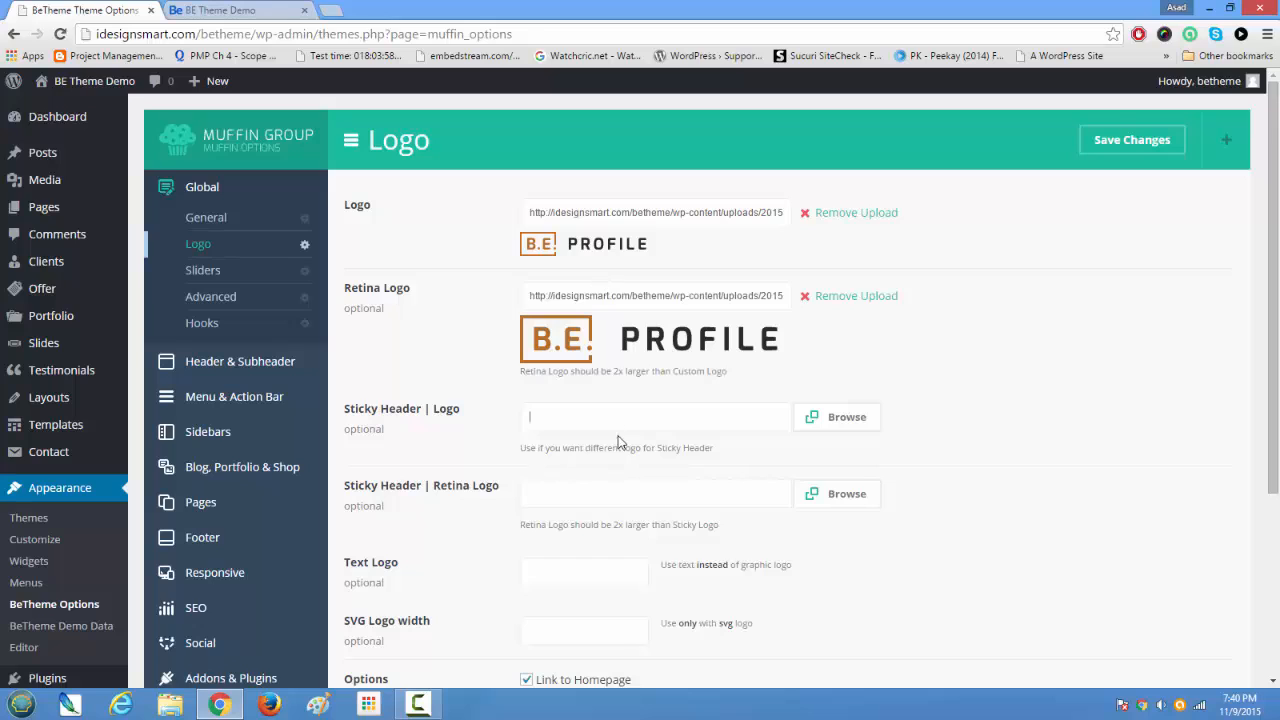
- Examine the Text Logo option, highlighting its label and comparing it with the graphic logo in the front page header
scroll(617, 437, "down", 1)
left_click(617, 497)
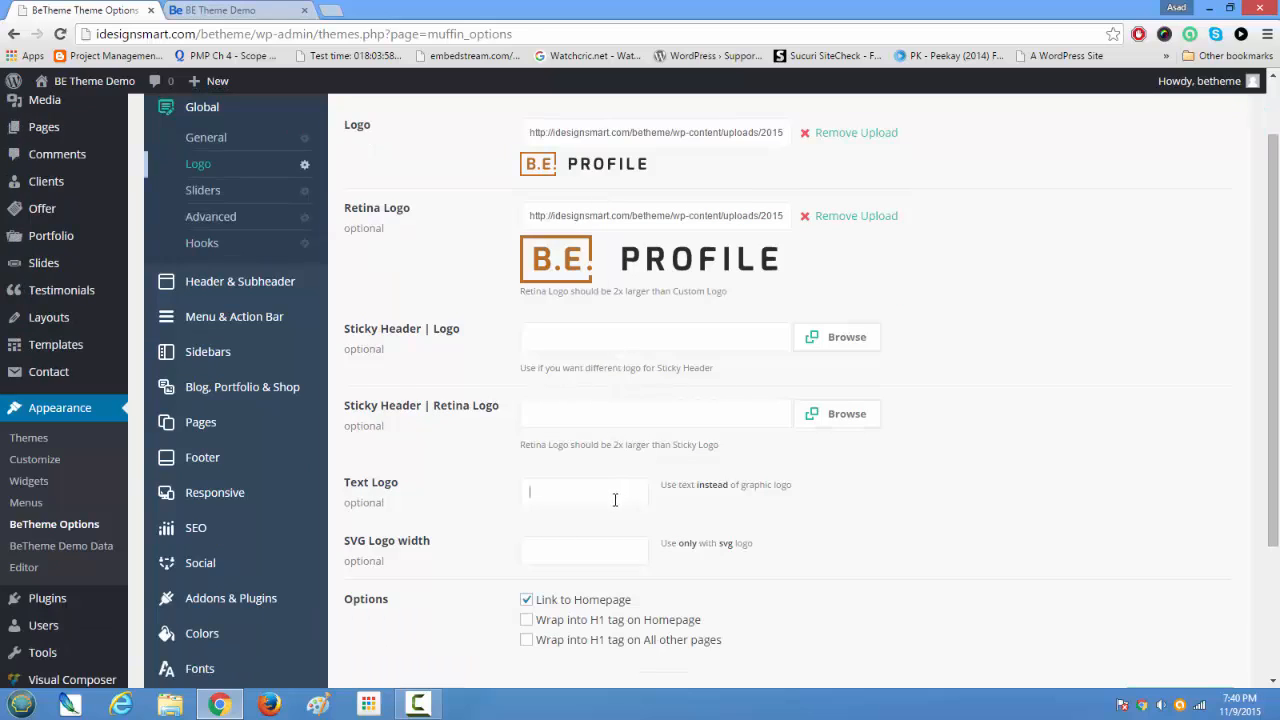
left_click(232, 12)
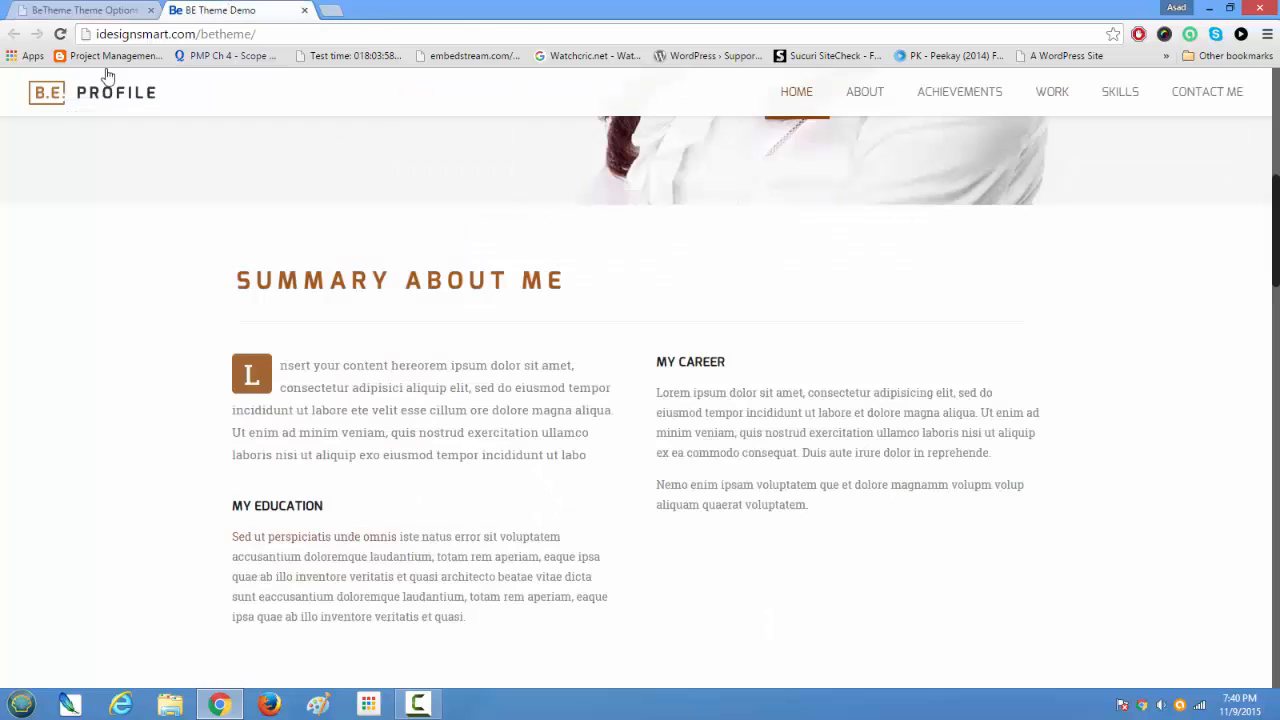
left_click(72, 10)
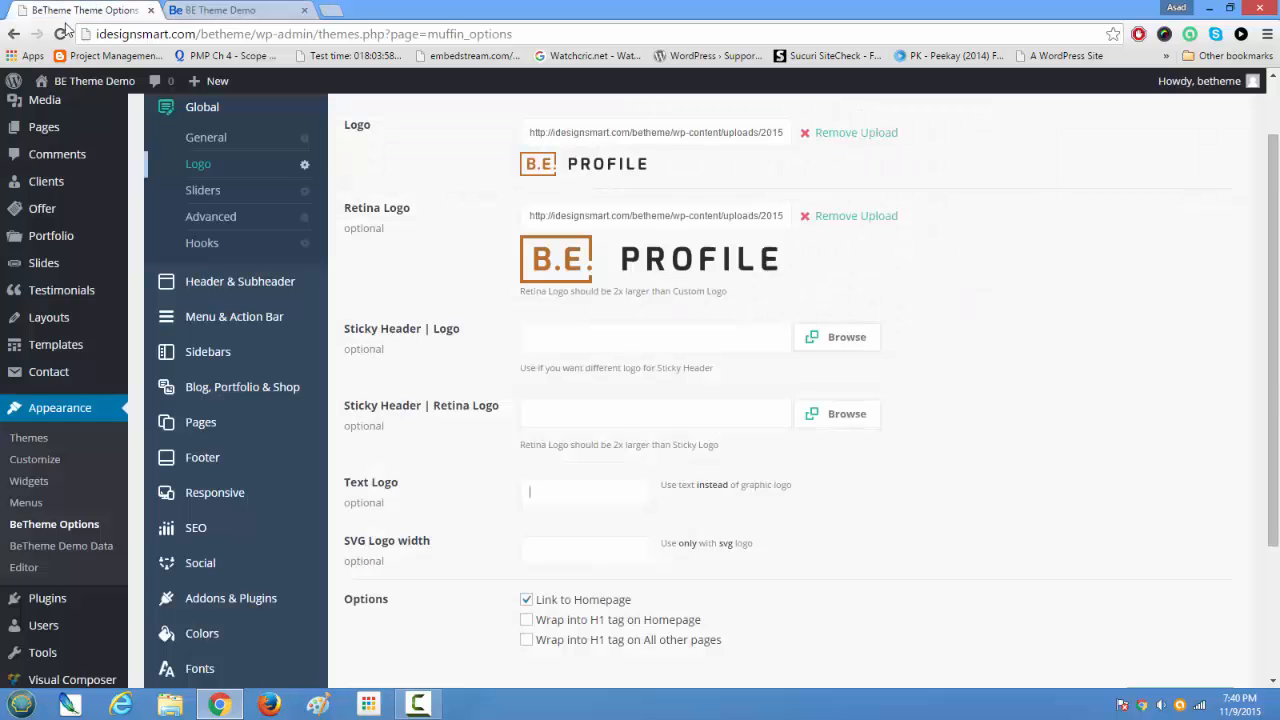
left_click_drag(352, 485, 414, 472)
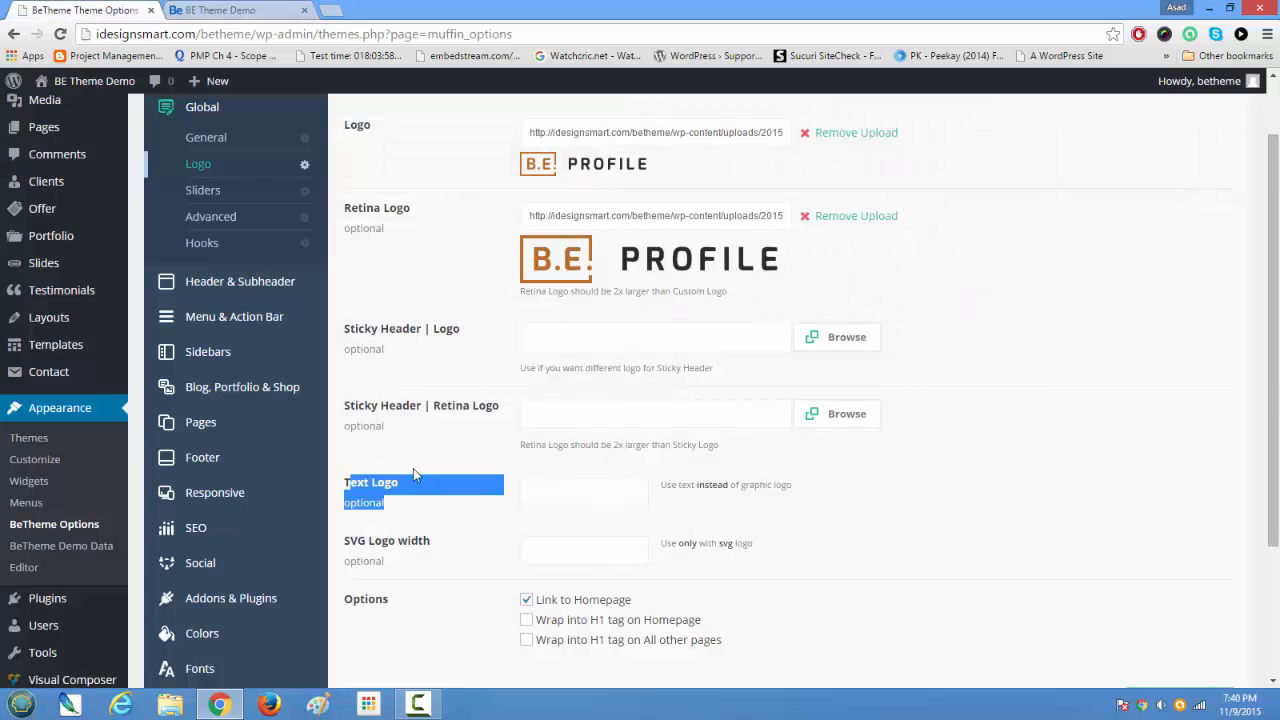
left_click(210, 10)
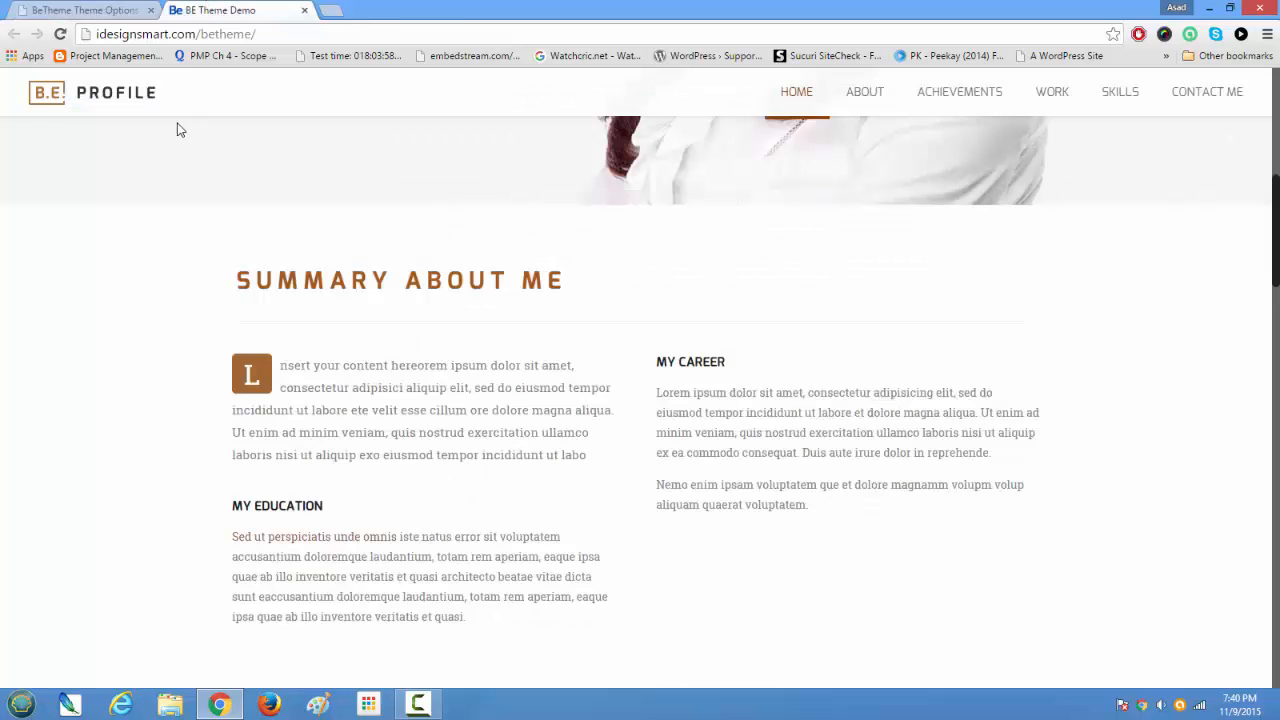
left_click(100, 10)
- Examine the SVG Logo width setting, highlighting its label, and the logo link and H1 options below it
scroll(440, 480, "down", 2)
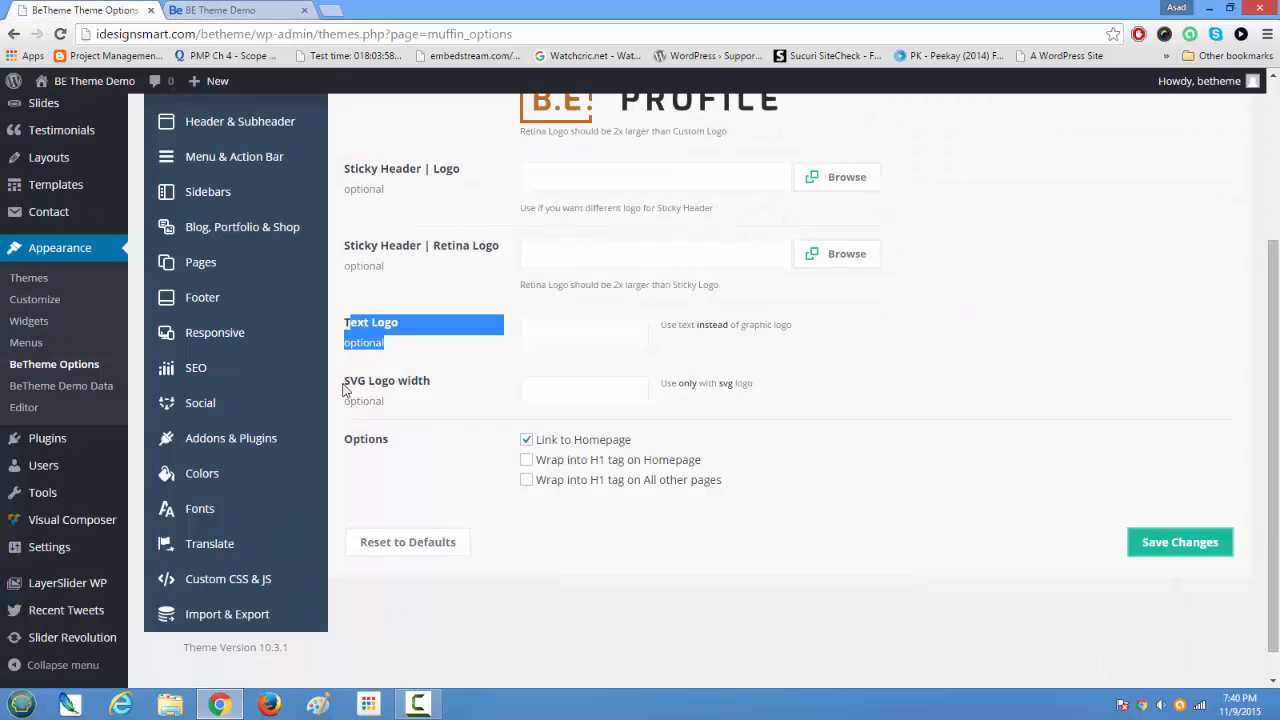
left_click_drag(344, 383, 443, 381)
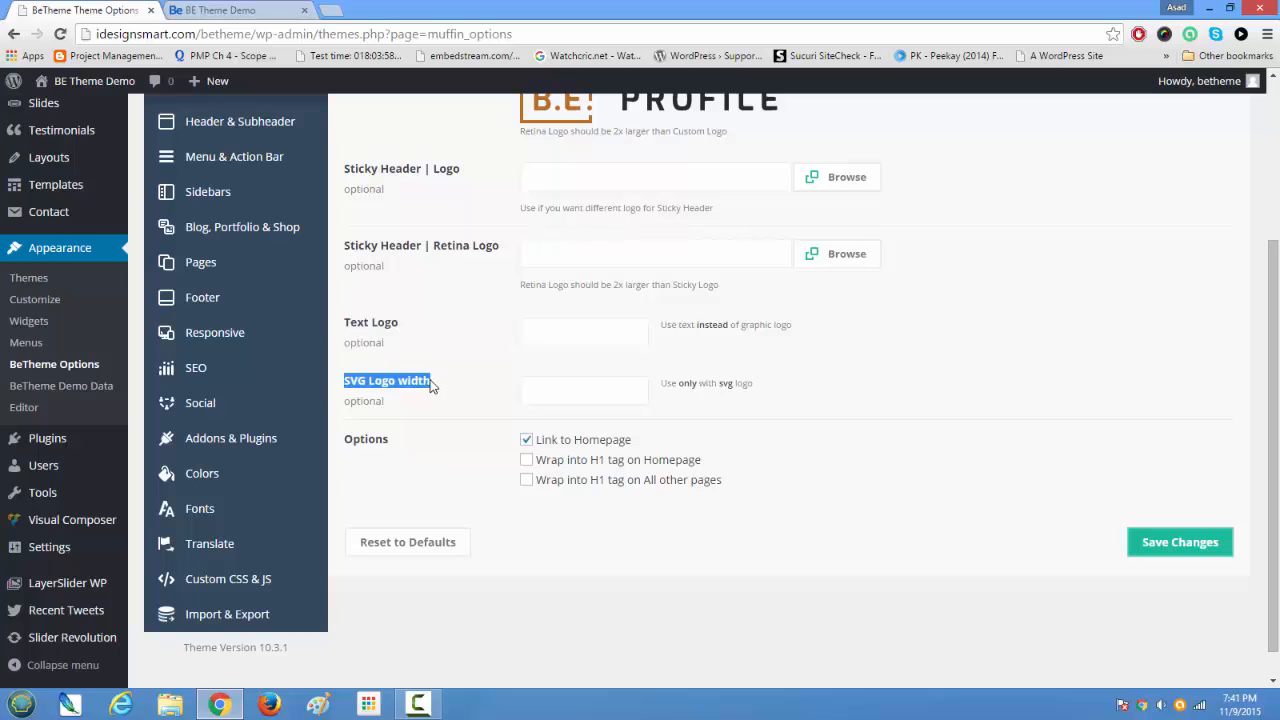
left_click(573, 387)
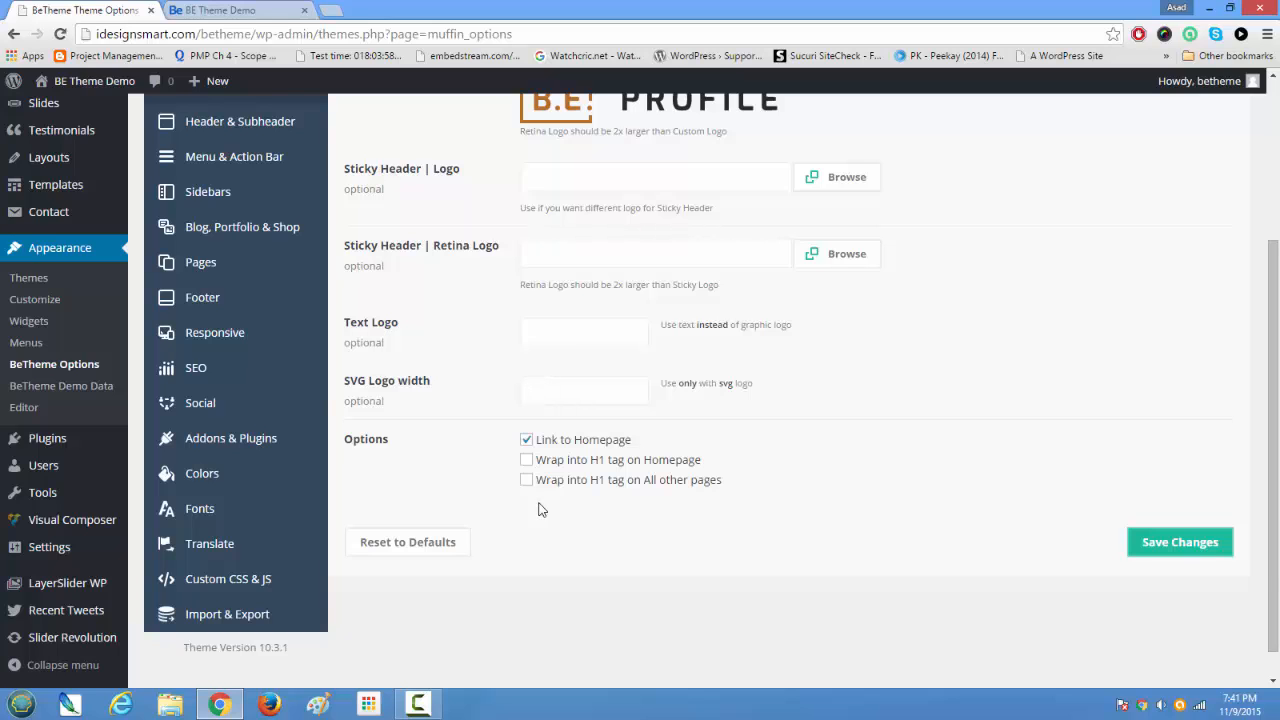
- Display the Global section's Sliders settings, check the front page's hero area, and review all the slide interval fields from Blog to Testimonials
scroll(535, 500, "up", 3)
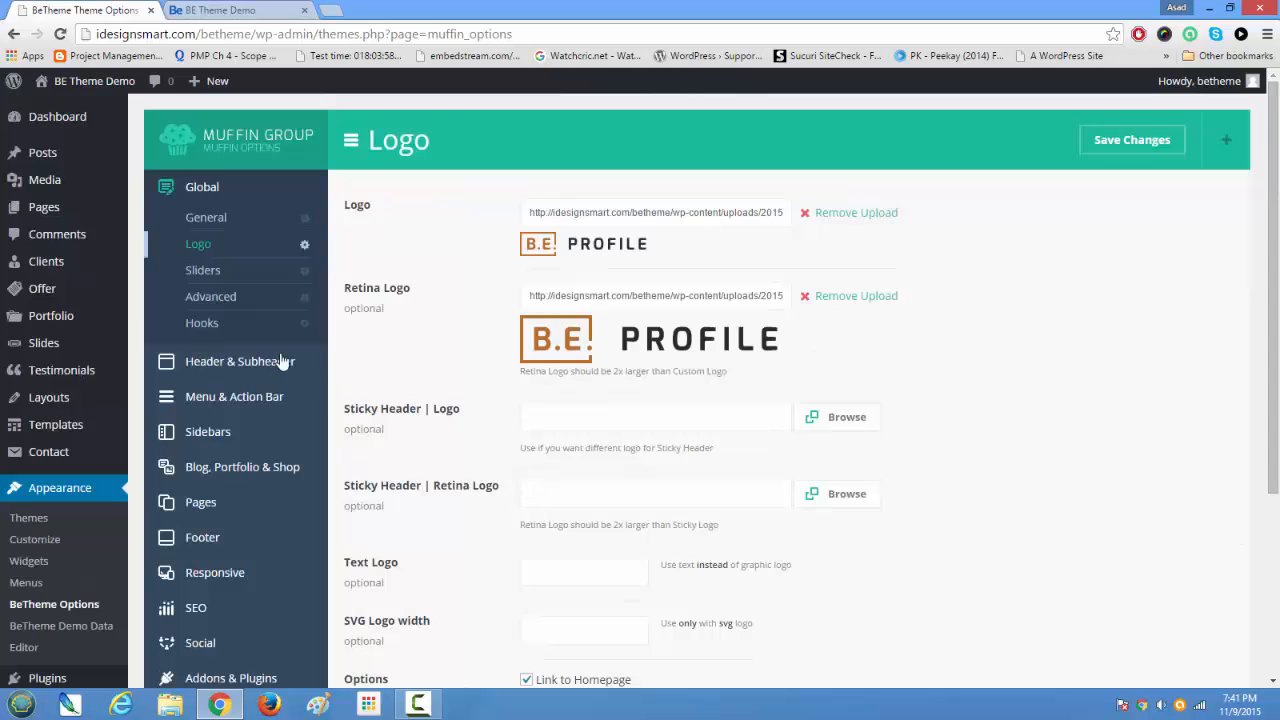
left_click(212, 282)
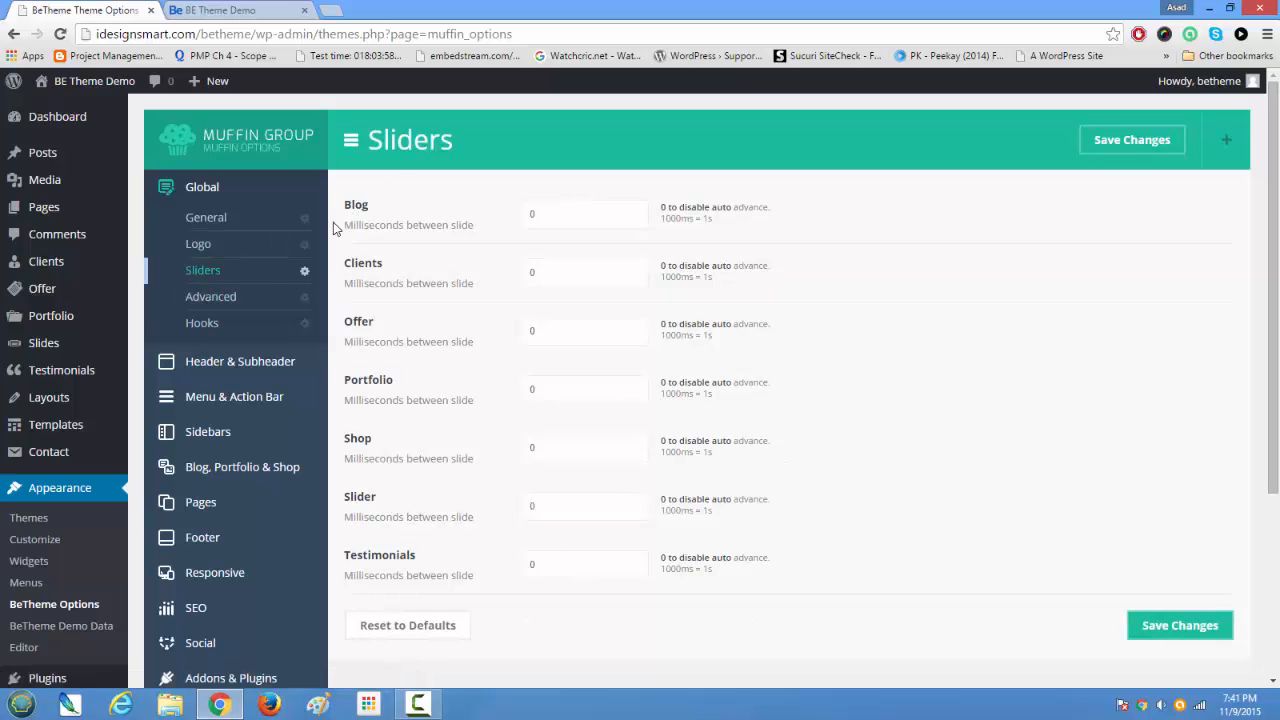
left_click(240, 12)
scroll(466, 451, "up", 4)
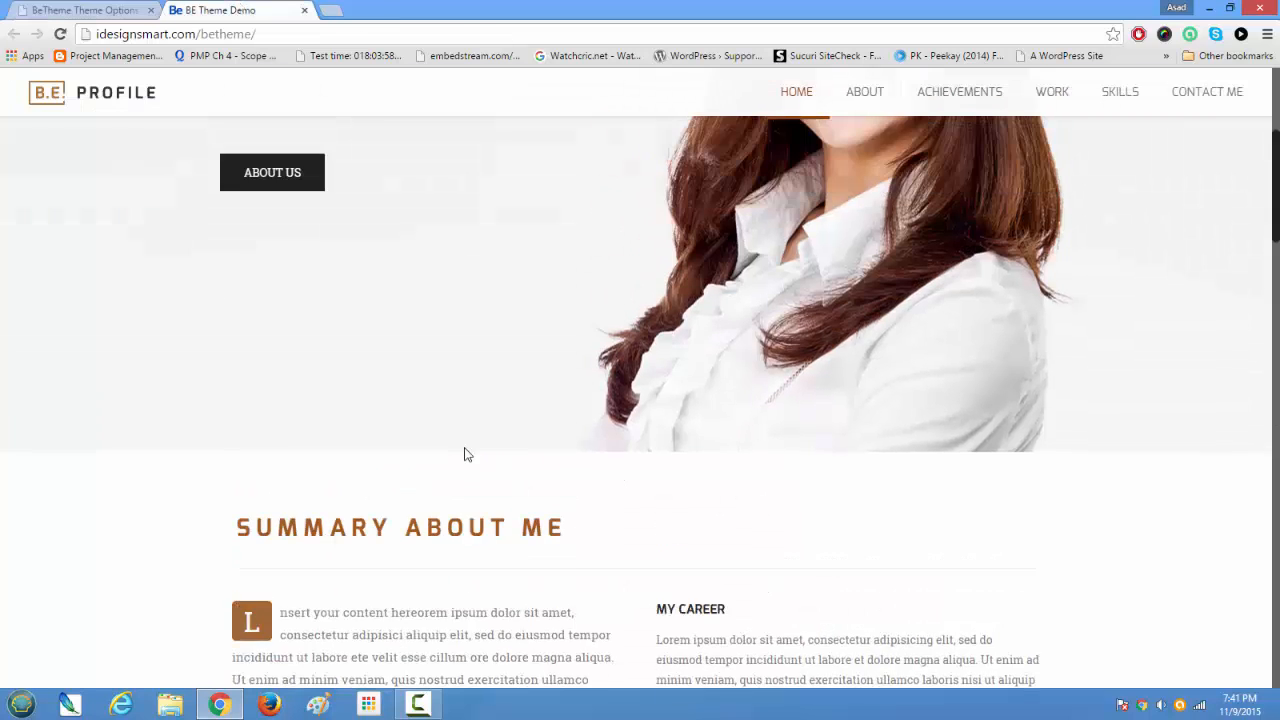
left_click(50, 12)
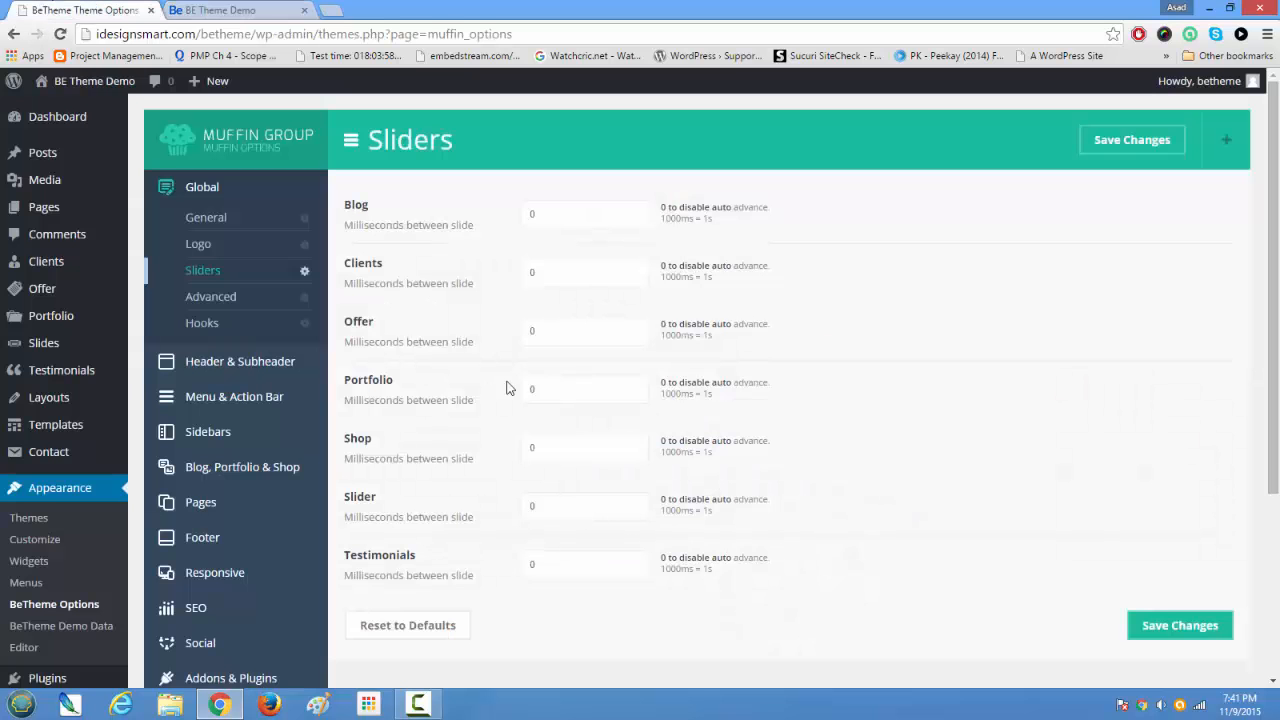
scroll(573, 512, "down", 3)
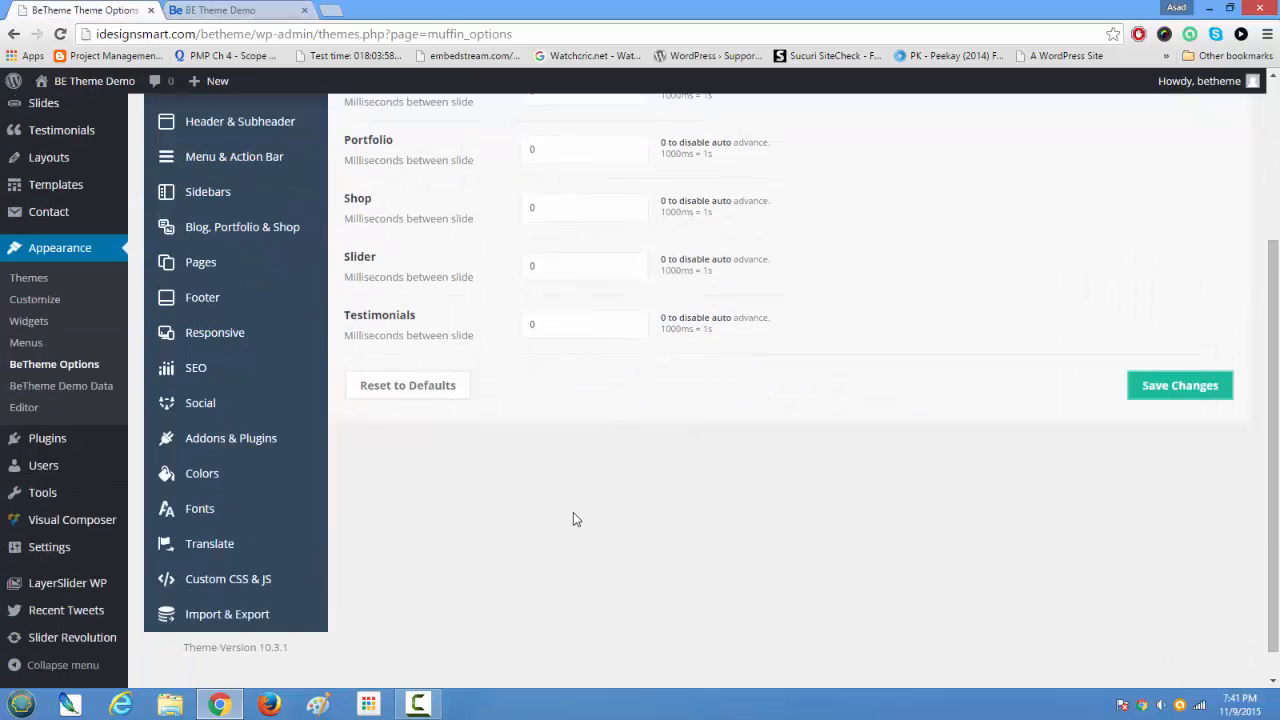
scroll(569, 509, "up", 3)
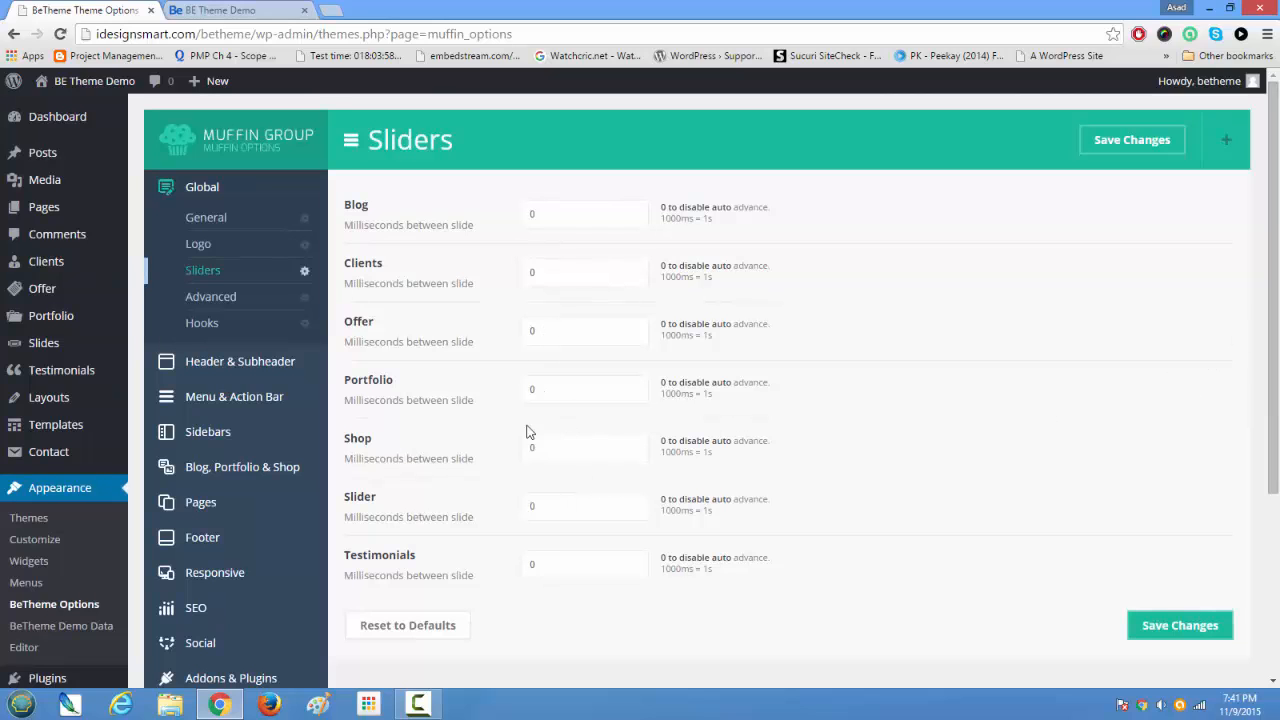
- Display the Advanced settings, view the Content | Display Order choices keeping Muffin Builder - WordPress Editor, and review the remaining options down to Table Prefix
left_click(213, 305)
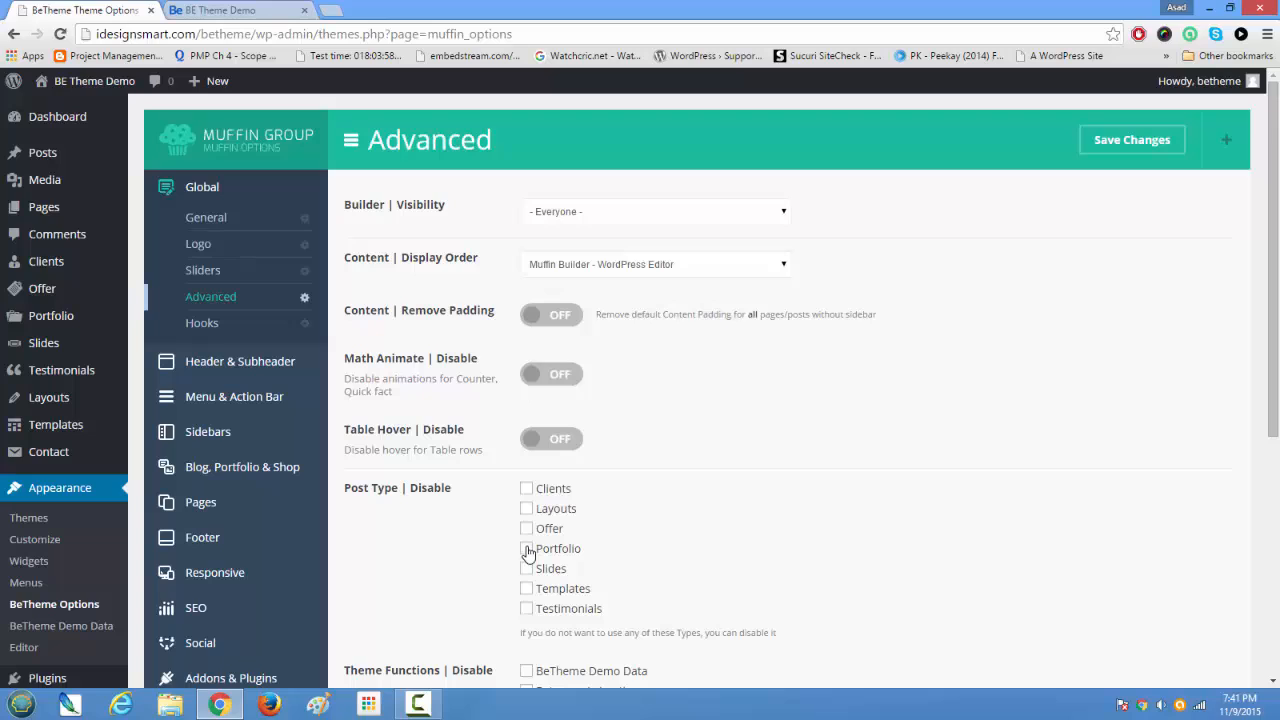
left_click(588, 266)
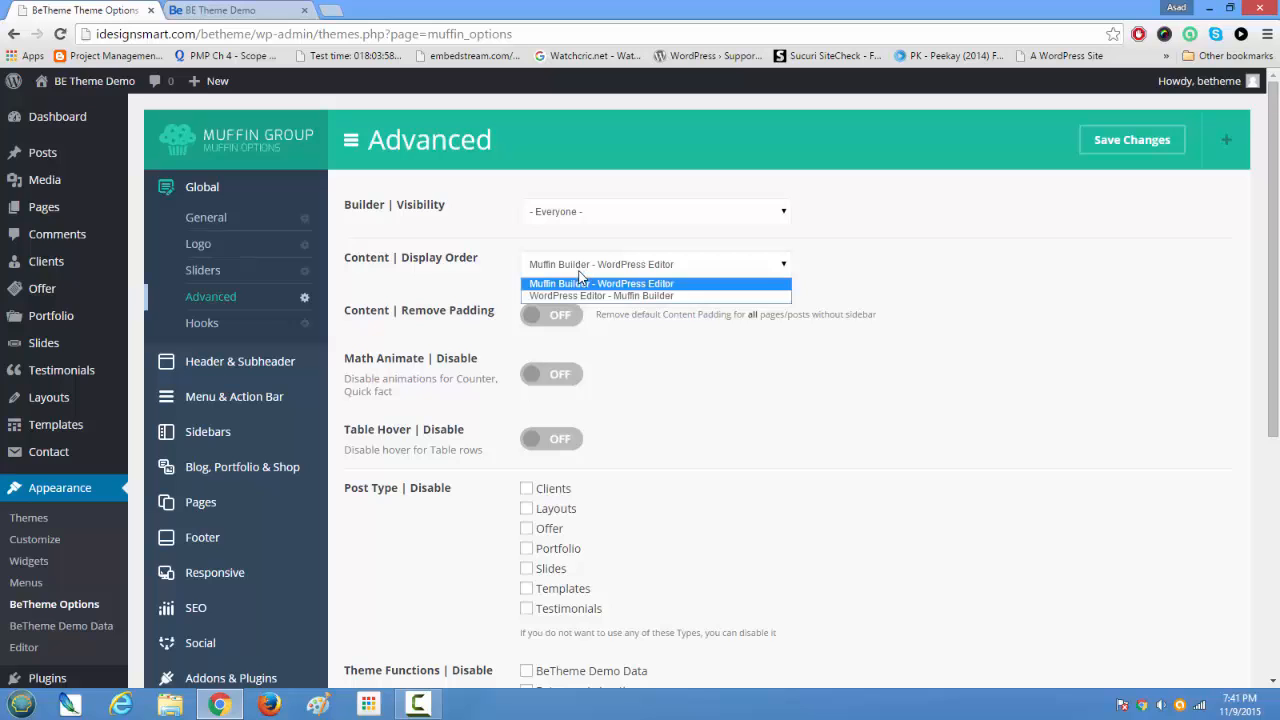
left_click(579, 279)
scroll(469, 423, "down", 3)
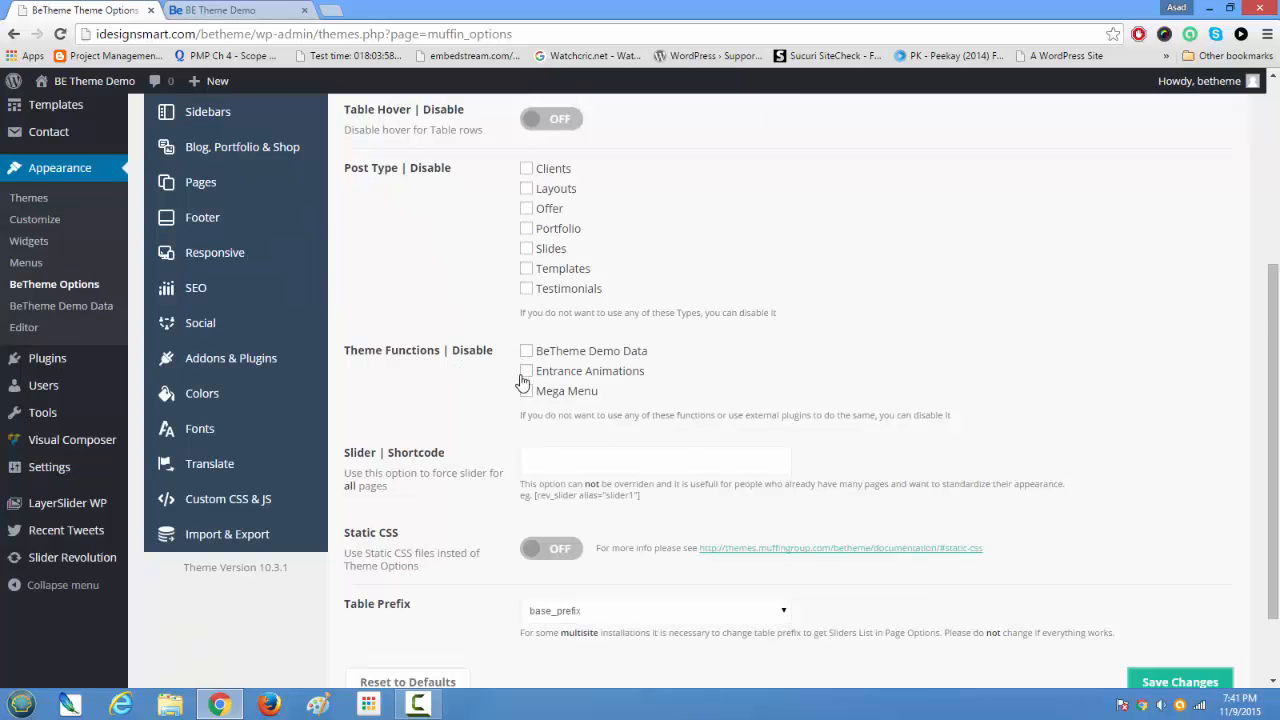
scroll(522, 381, "down", 1)
scroll(518, 418, "up", 5)
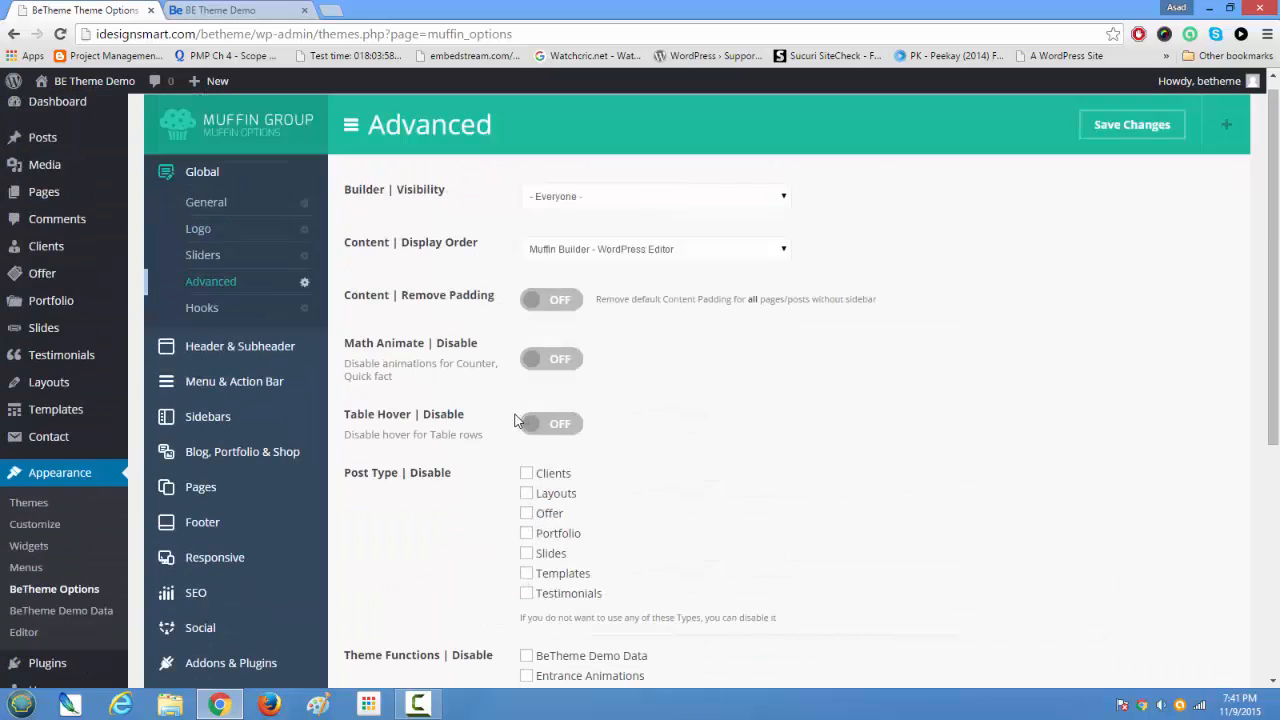
- Display the Global section's Hooks settings and review the Top, Content before, Content after and Bottom code fields
left_click(218, 315)
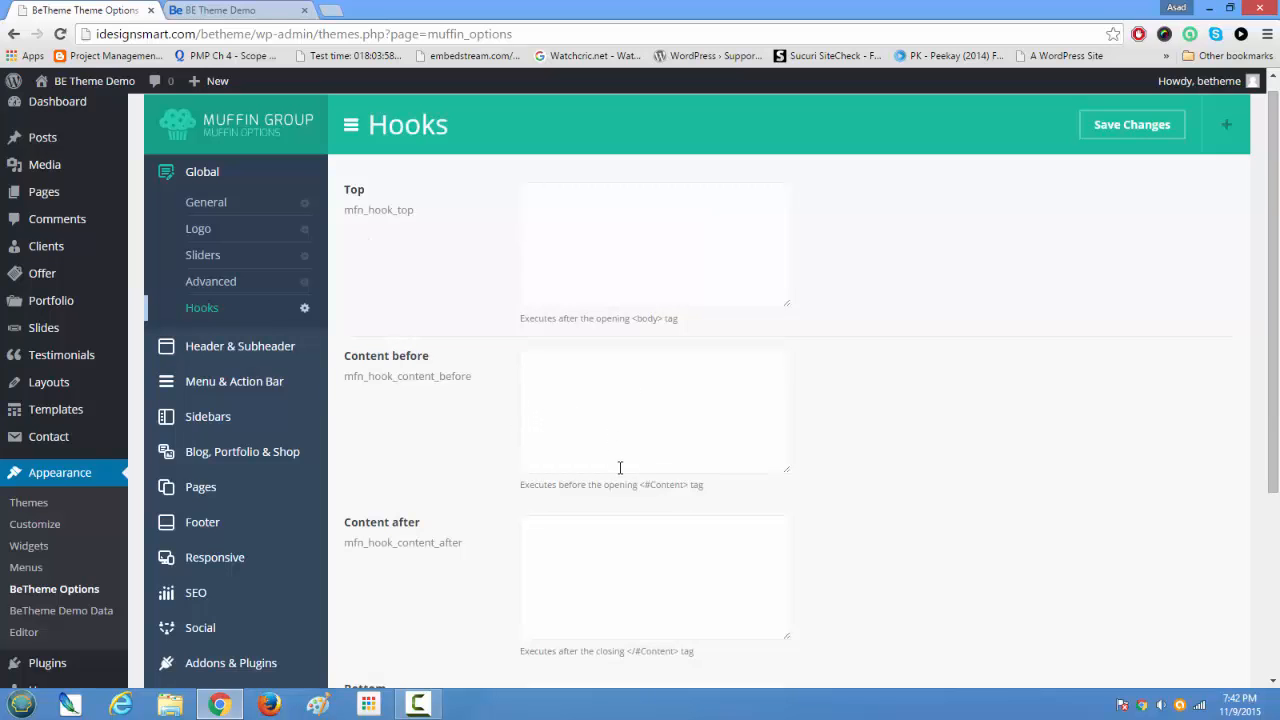
scroll(562, 580, "down", 3)
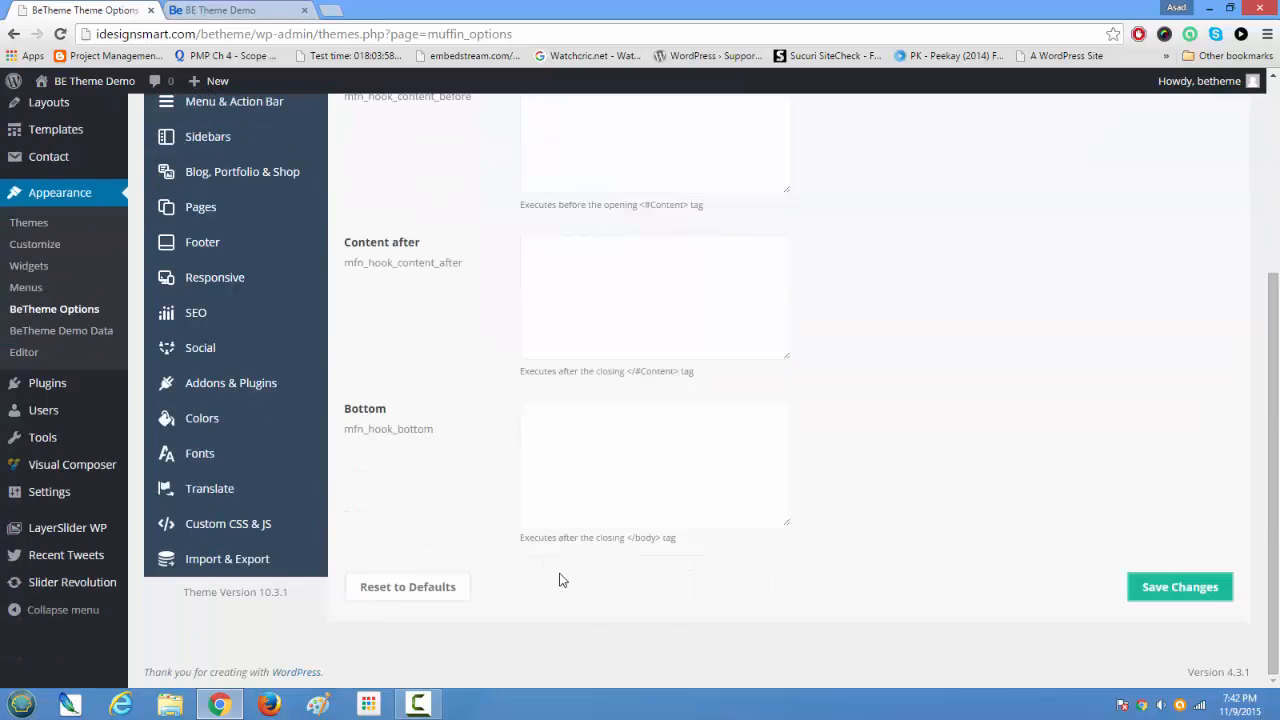
- Return to the top of the Hooks fields and check the header and hero area of the front page
scroll(561, 578, "up", 3)
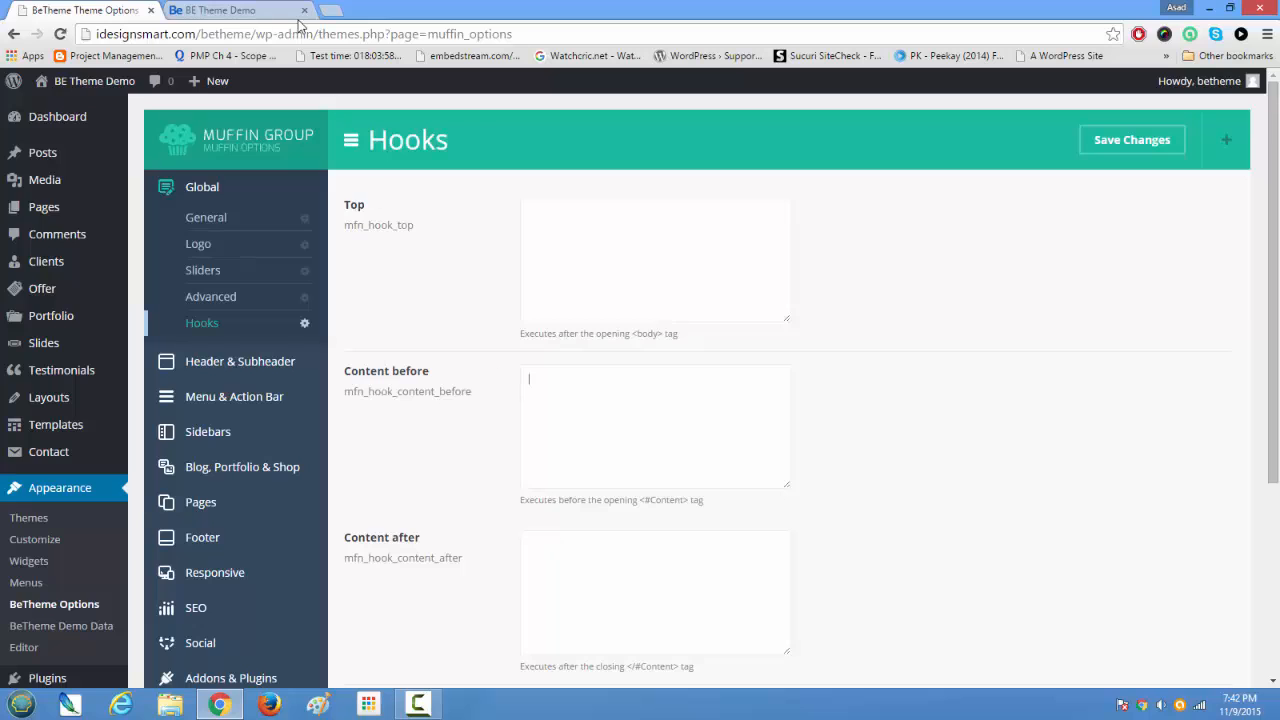
left_click(258, 11)
scroll(471, 413, "up", 2)
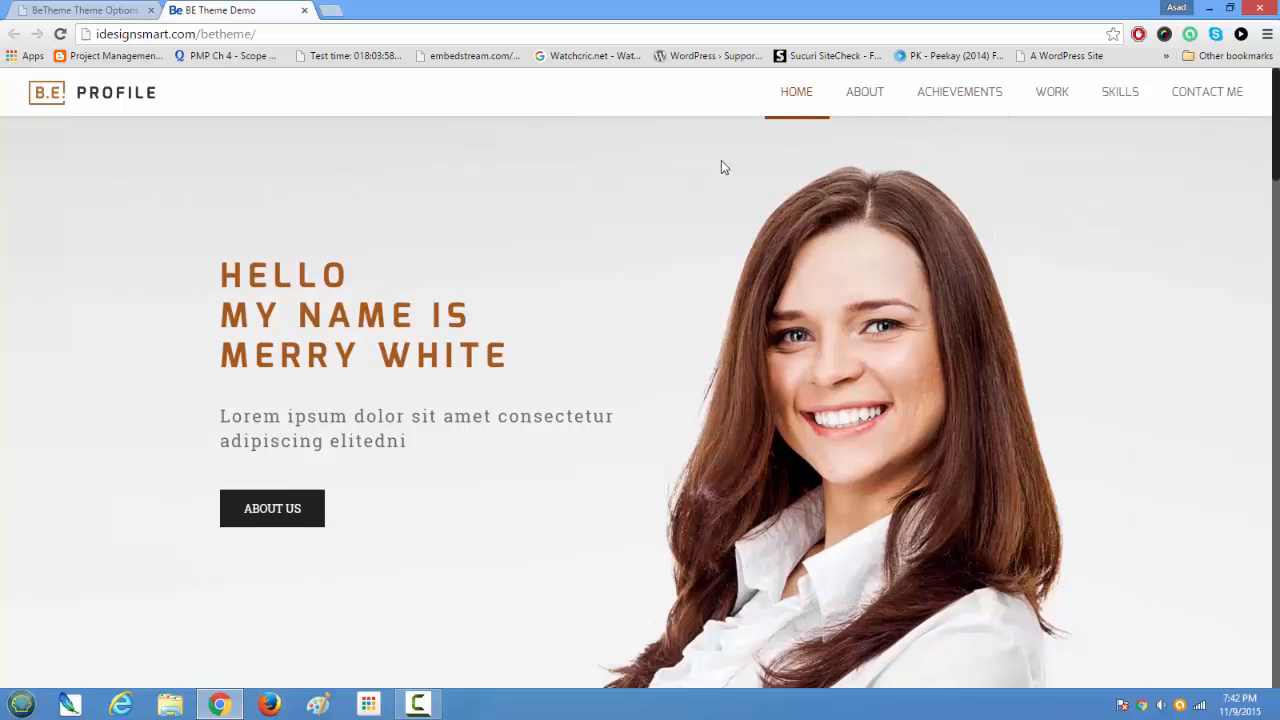
left_click(95, 12)
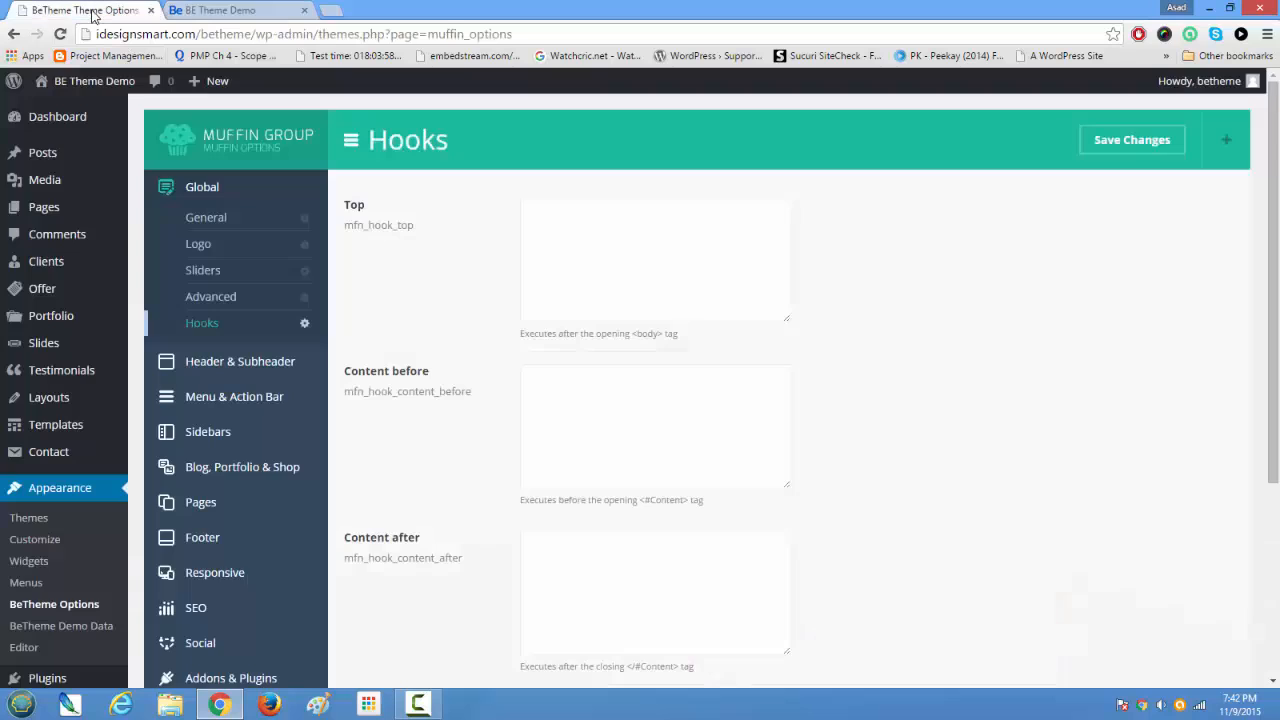
- Display the Header & Subheader section's Header settings and review the available header styles and width options
left_click(252, 362)
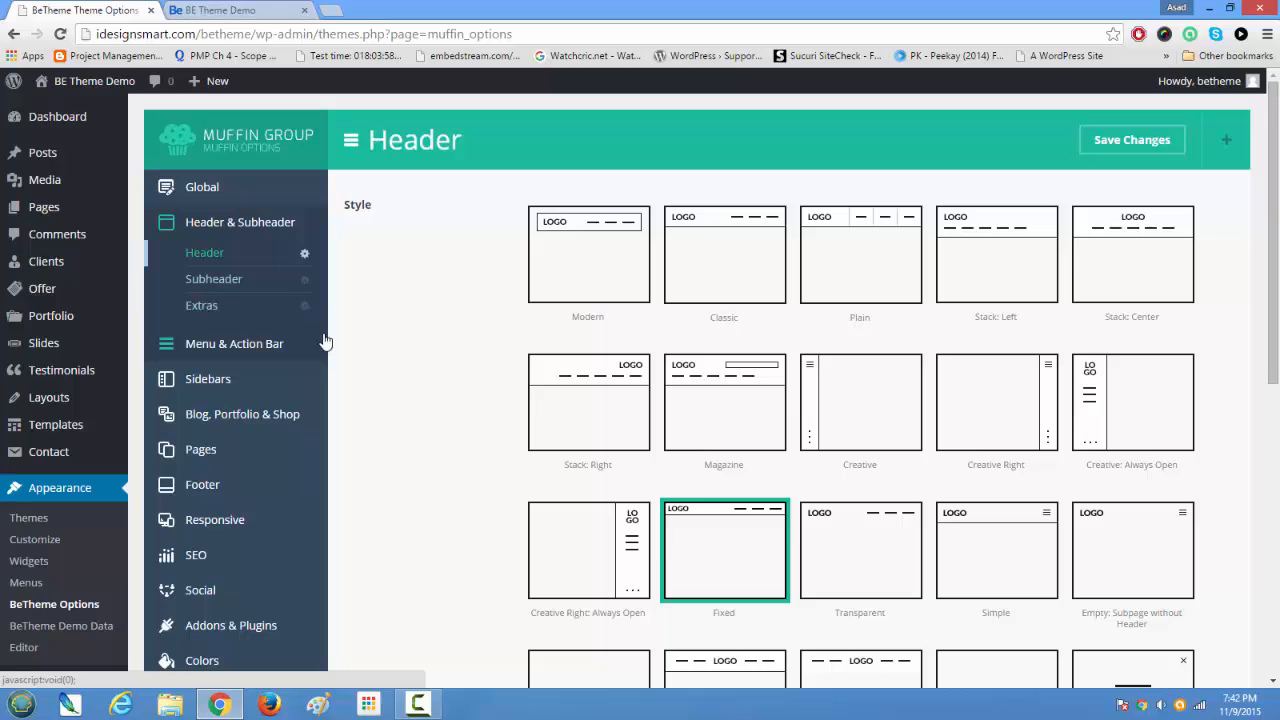
scroll(757, 604, "down", 3)
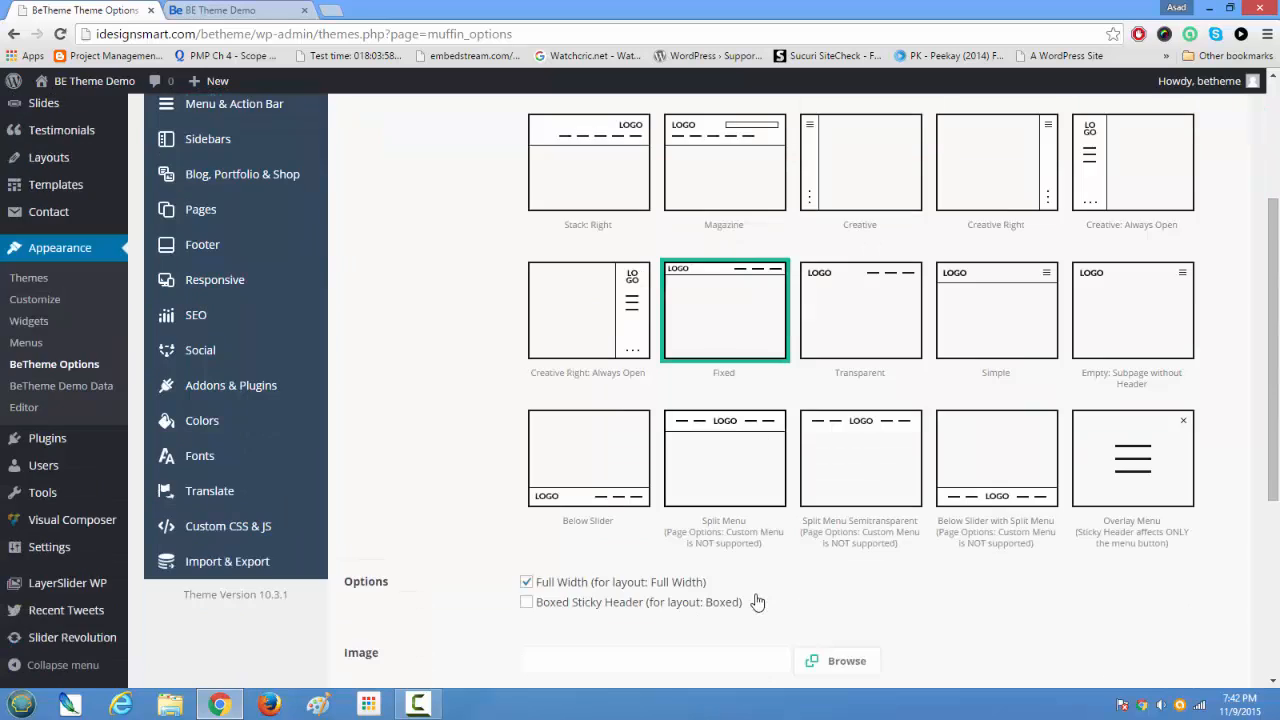
scroll(757, 602, "up", 2)
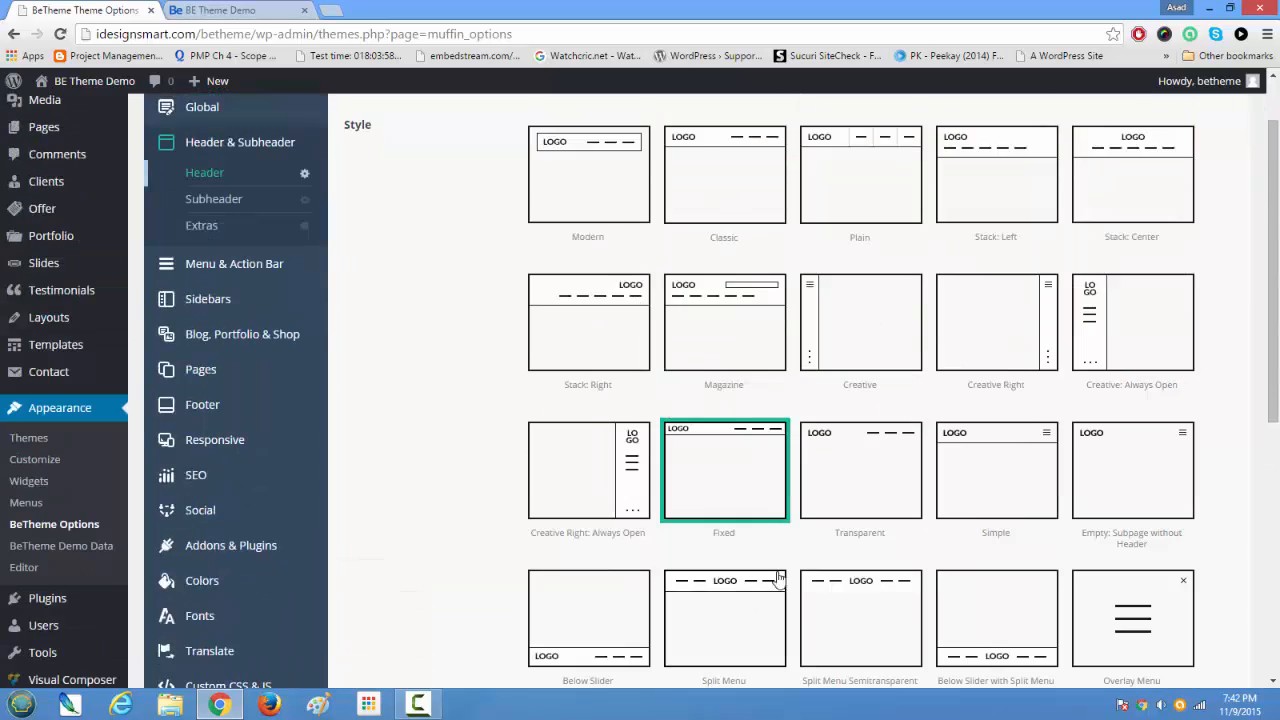
- Set the header style to Transparent and save the theme options
left_click(885, 505)
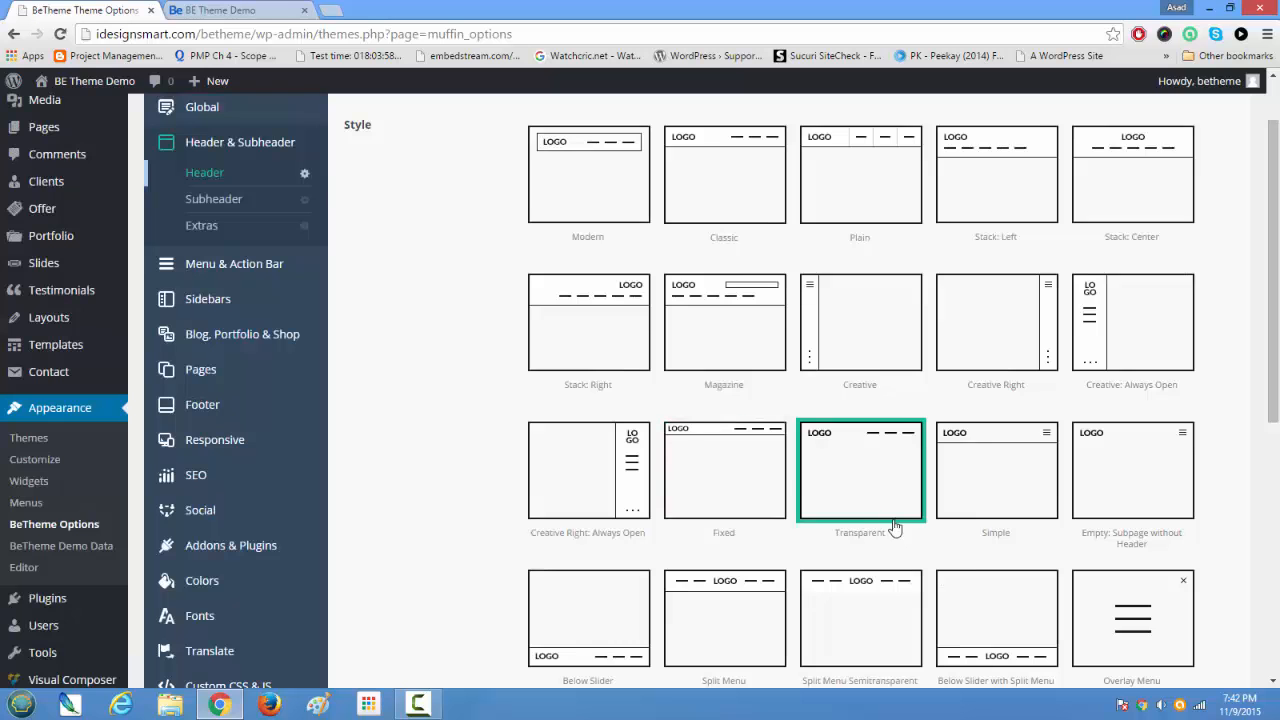
scroll(886, 594, "down", 5)
scroll(884, 597, "up", 5)
scroll(885, 597, "up", 1)
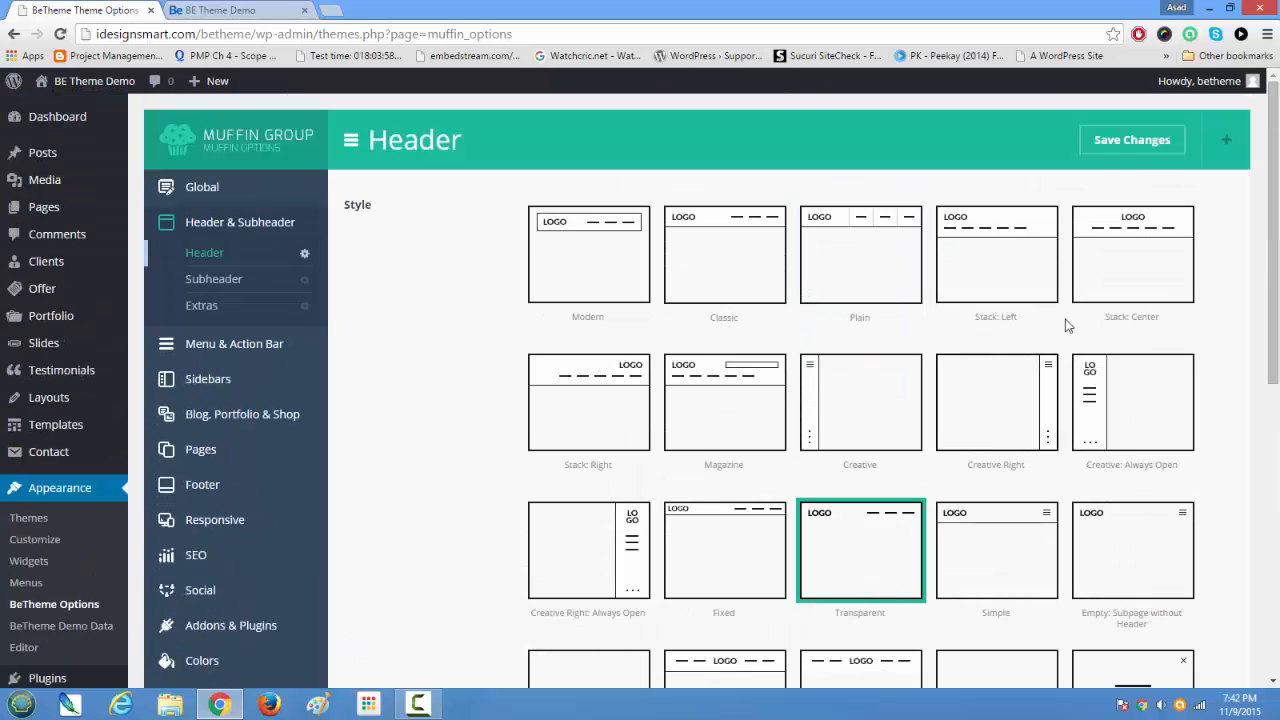
left_click(1110, 140)
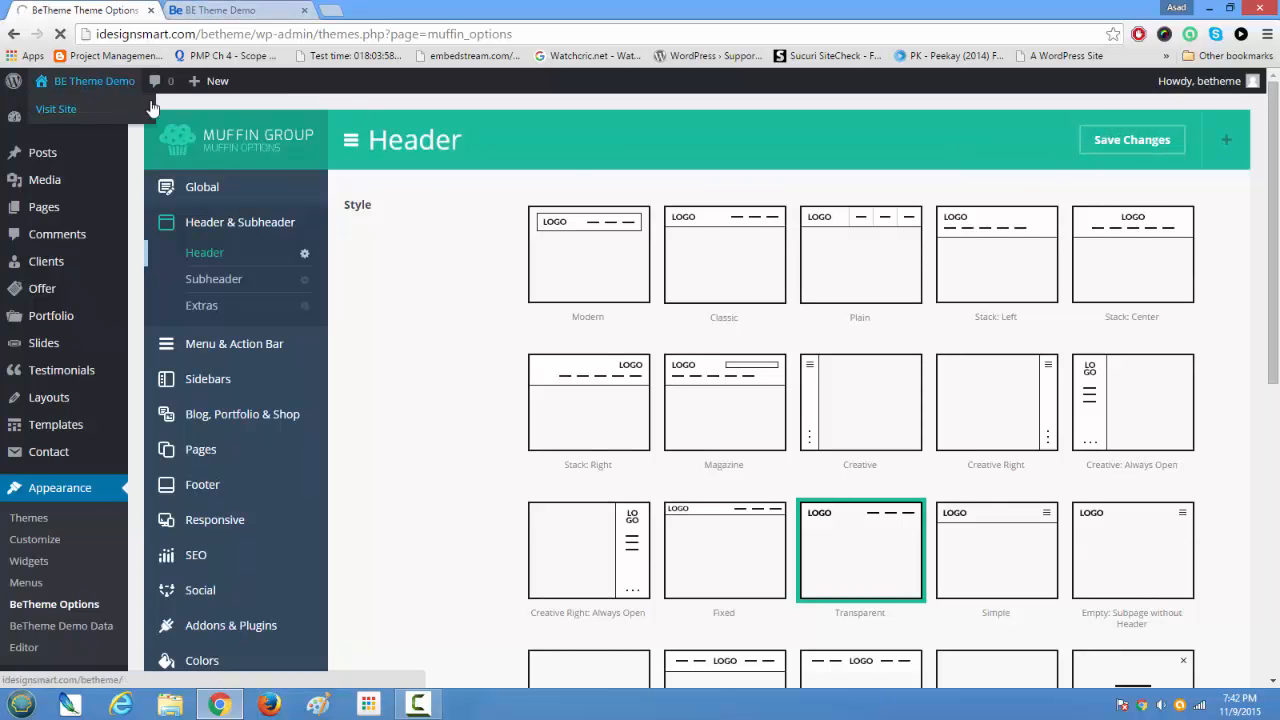
- Reload the front page, inspect its logo and menu header, and compare it with the header style choices
left_click(237, 10)
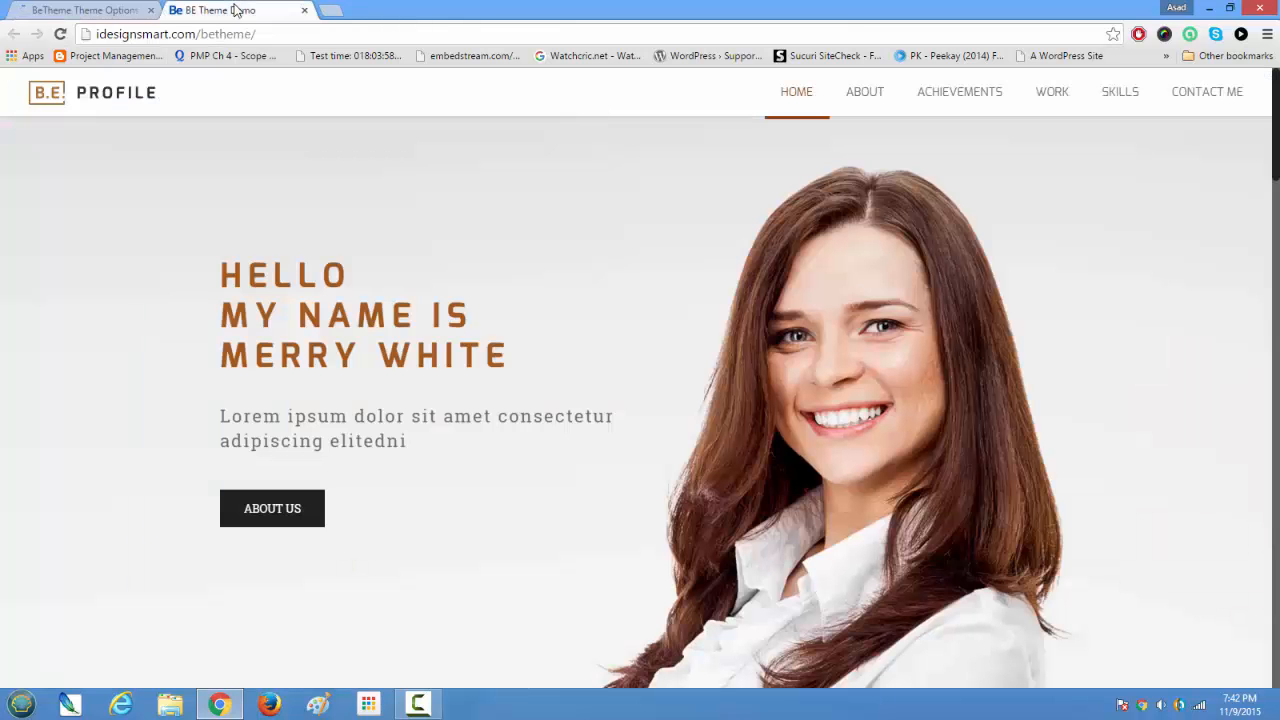
left_click(60, 34)
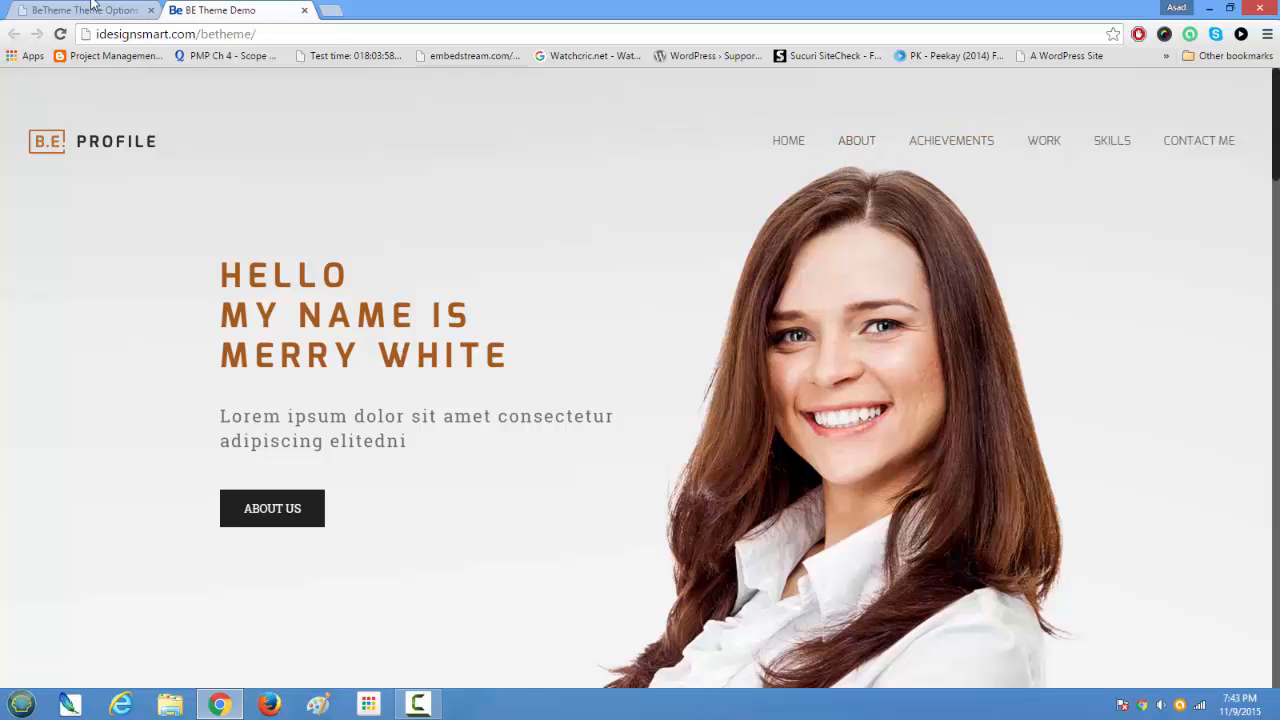
left_click(60, 8)
scroll(651, 349, "down", 3)
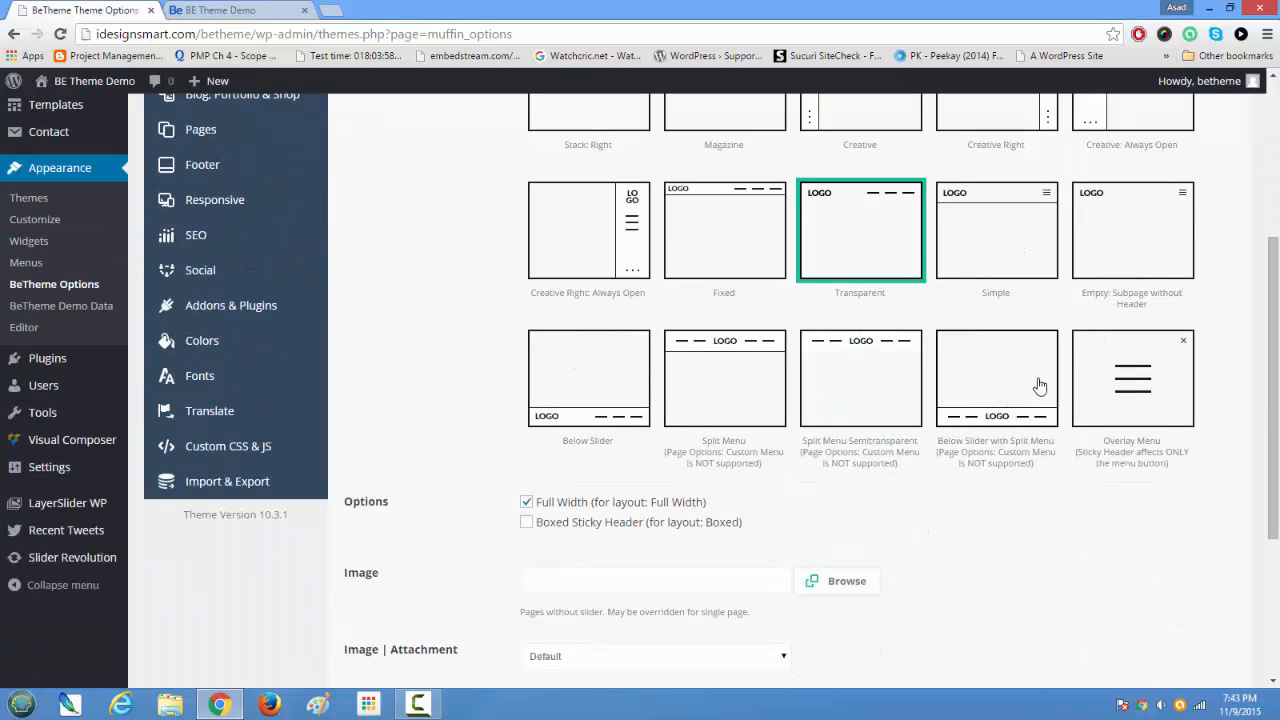
left_click(263, 12)
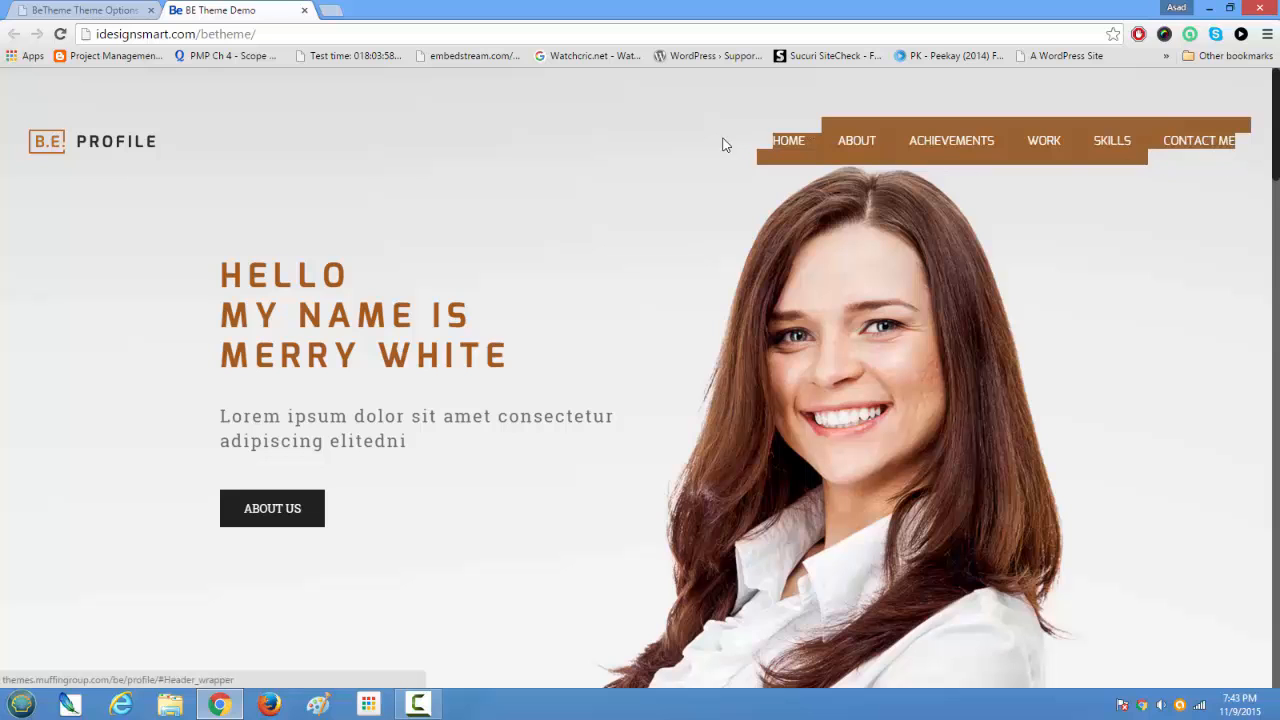
left_click(60, 10)
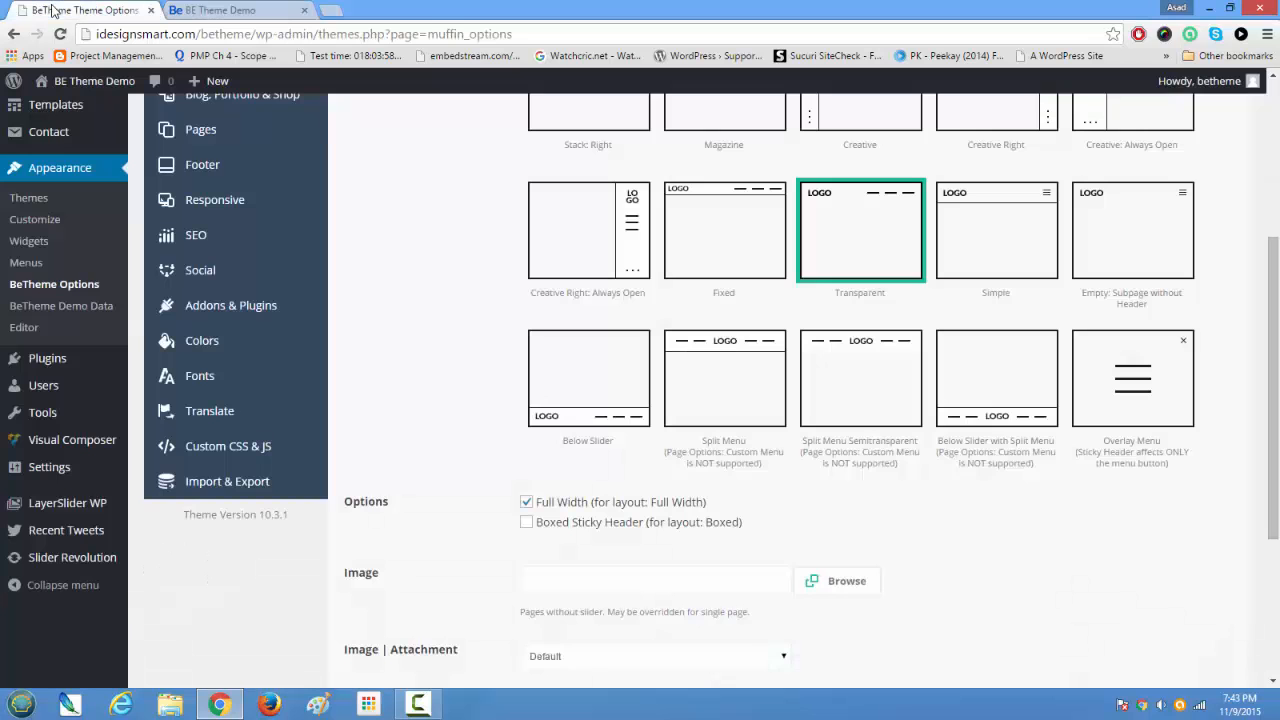
- Set the header style back to Fixed and save the theme options
scroll(485, 400, "up", 2)
left_click(740, 483)
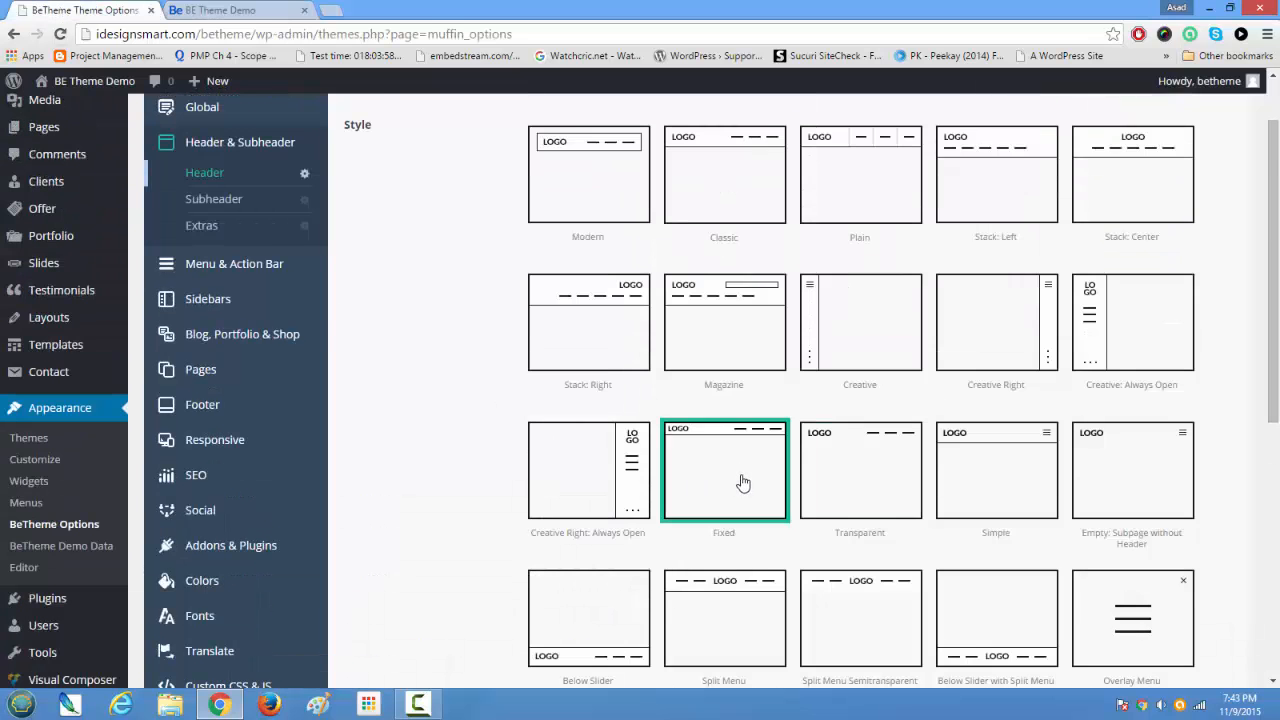
scroll(748, 490, "down", 5)
left_click(1182, 587)
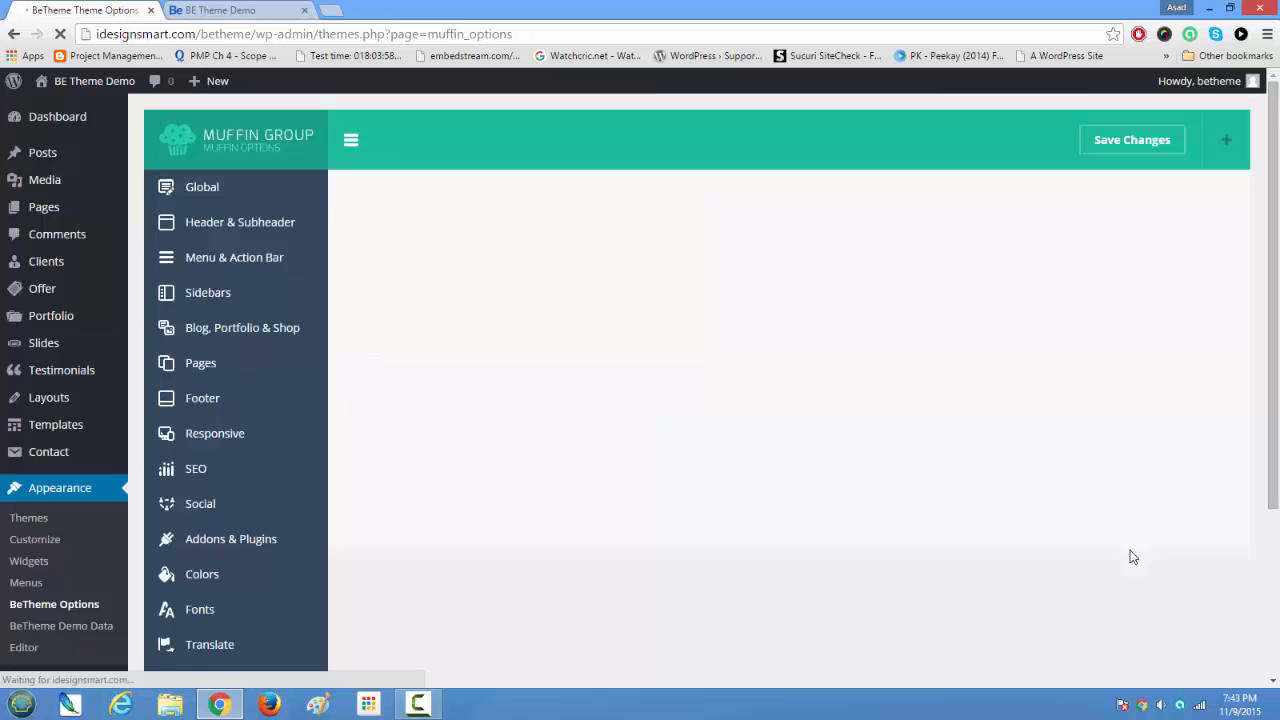
- Switch the header's Sticky option off and on again, and view the White and Dark choices for Sticky | Style
scroll(1130, 556, "down", 6)
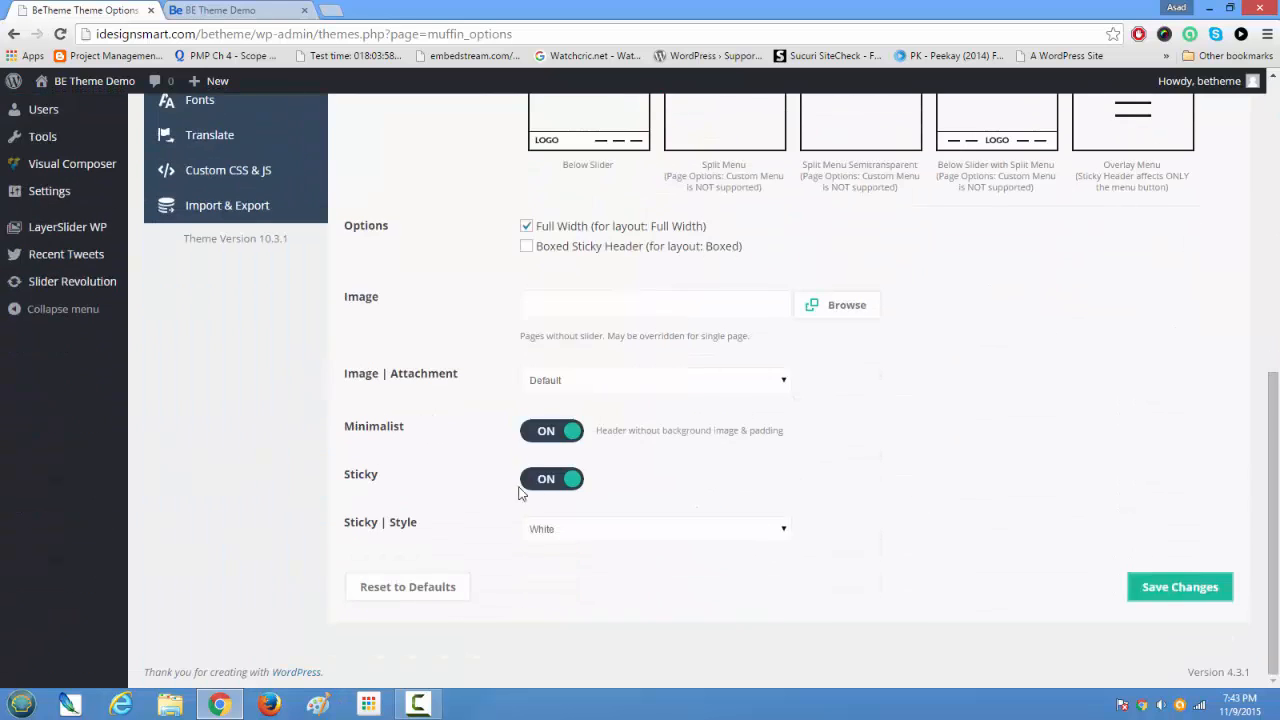
left_click(575, 483)
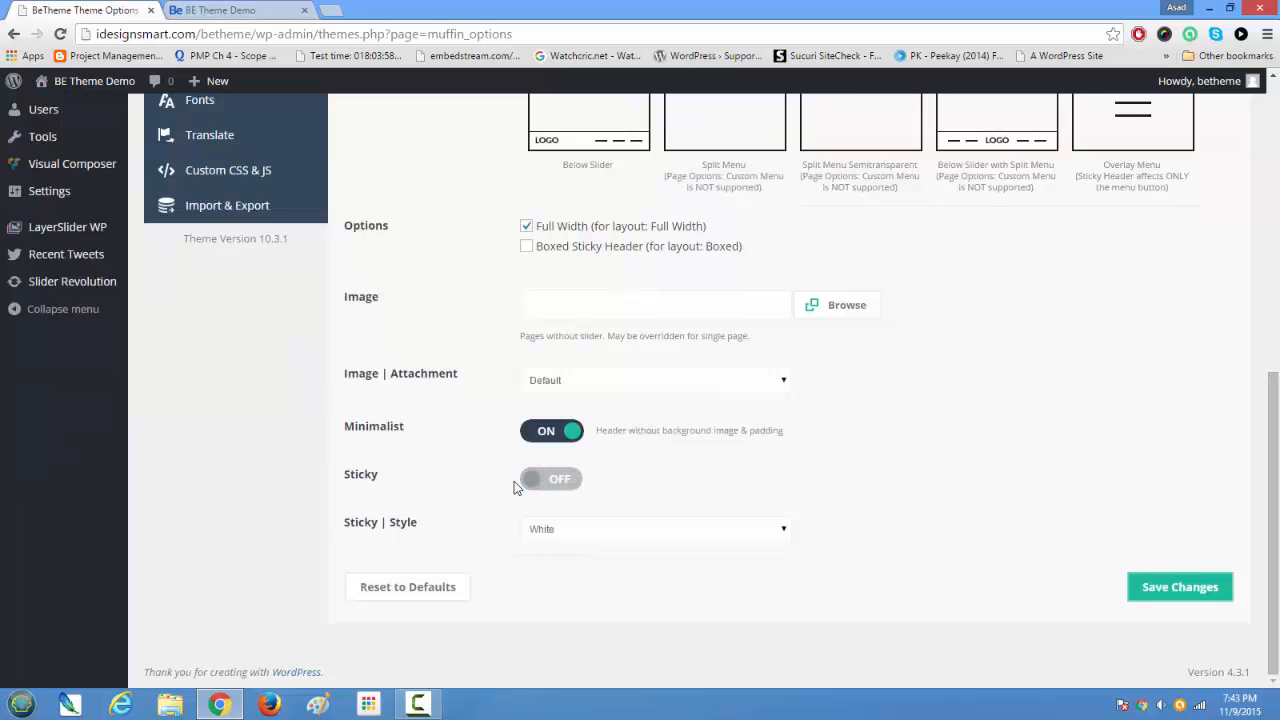
left_click(535, 480)
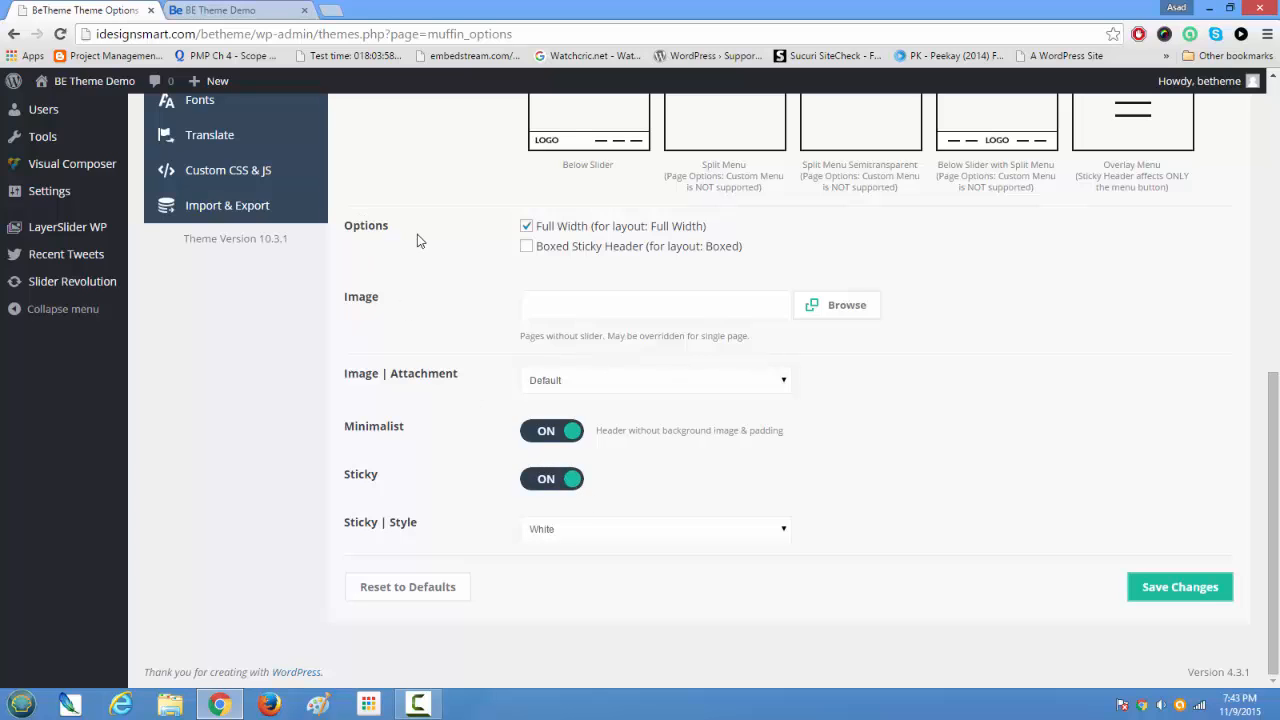
left_click(574, 531)
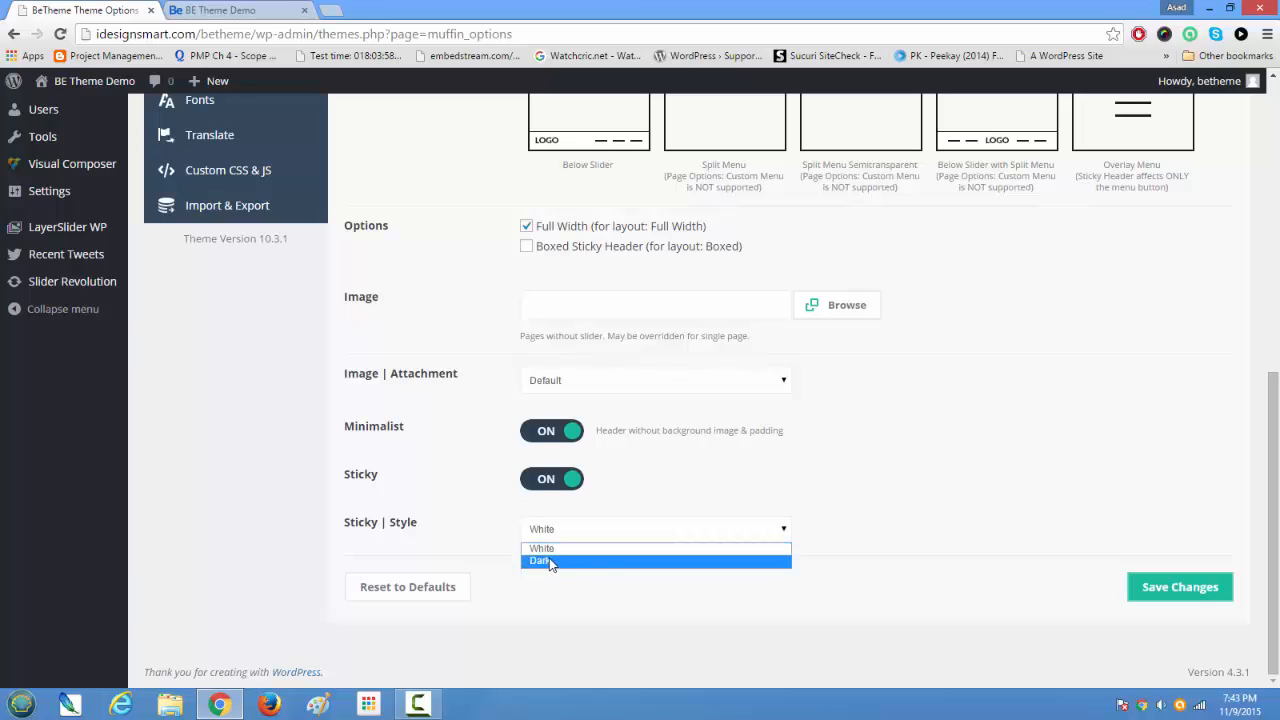
- Check the front page's sticky header down to Summary About Me, reload the page and check the header again while scrolling
left_click(228, 9)
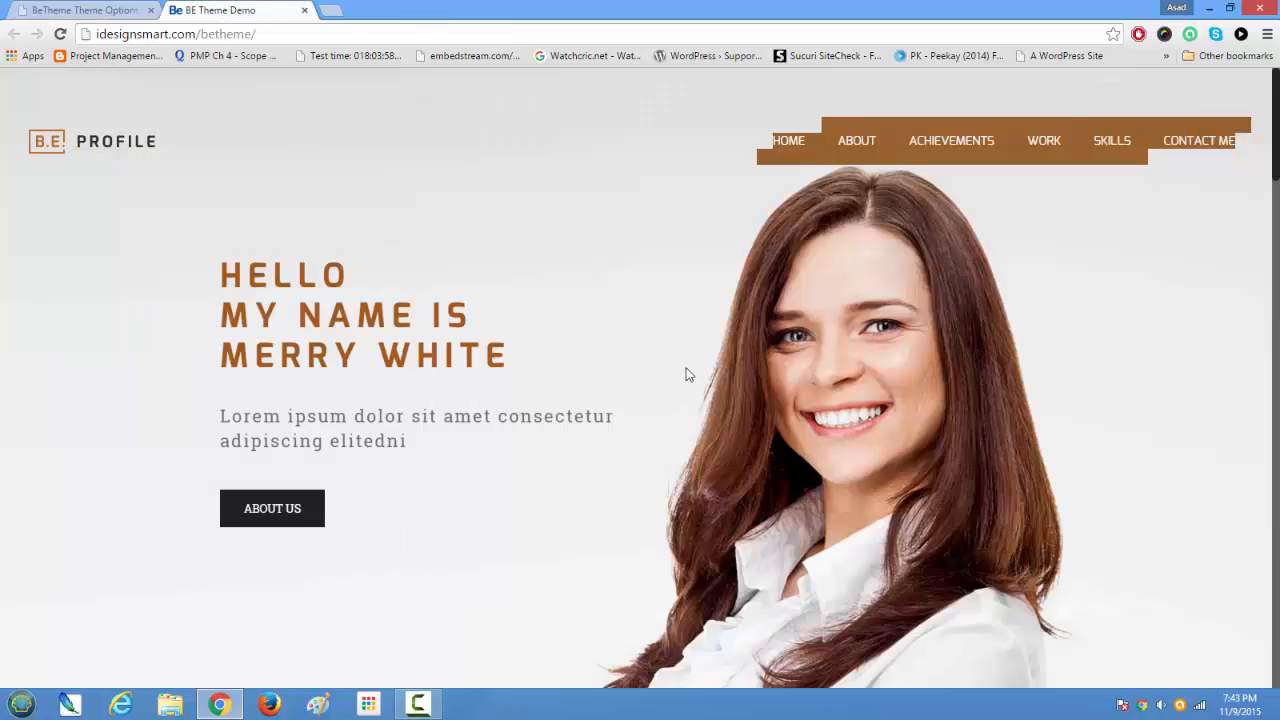
scroll(686, 374, "down", 5)
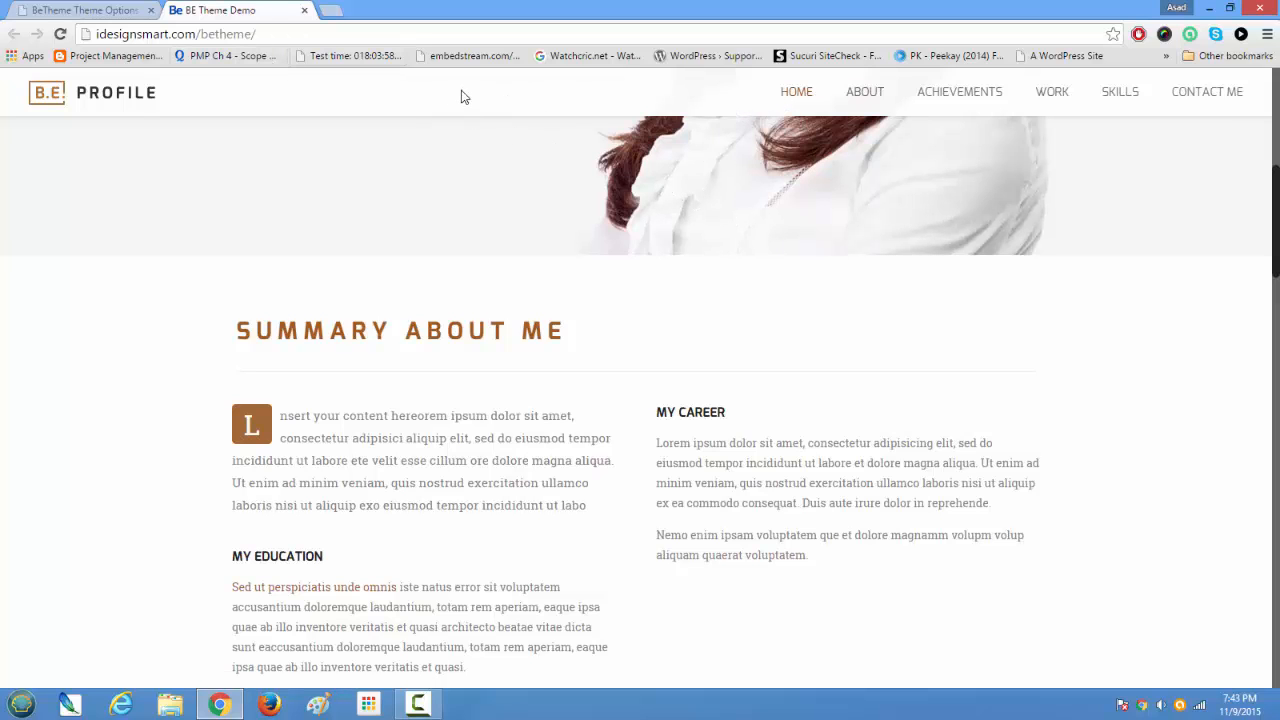
scroll(418, 106, "up", 10)
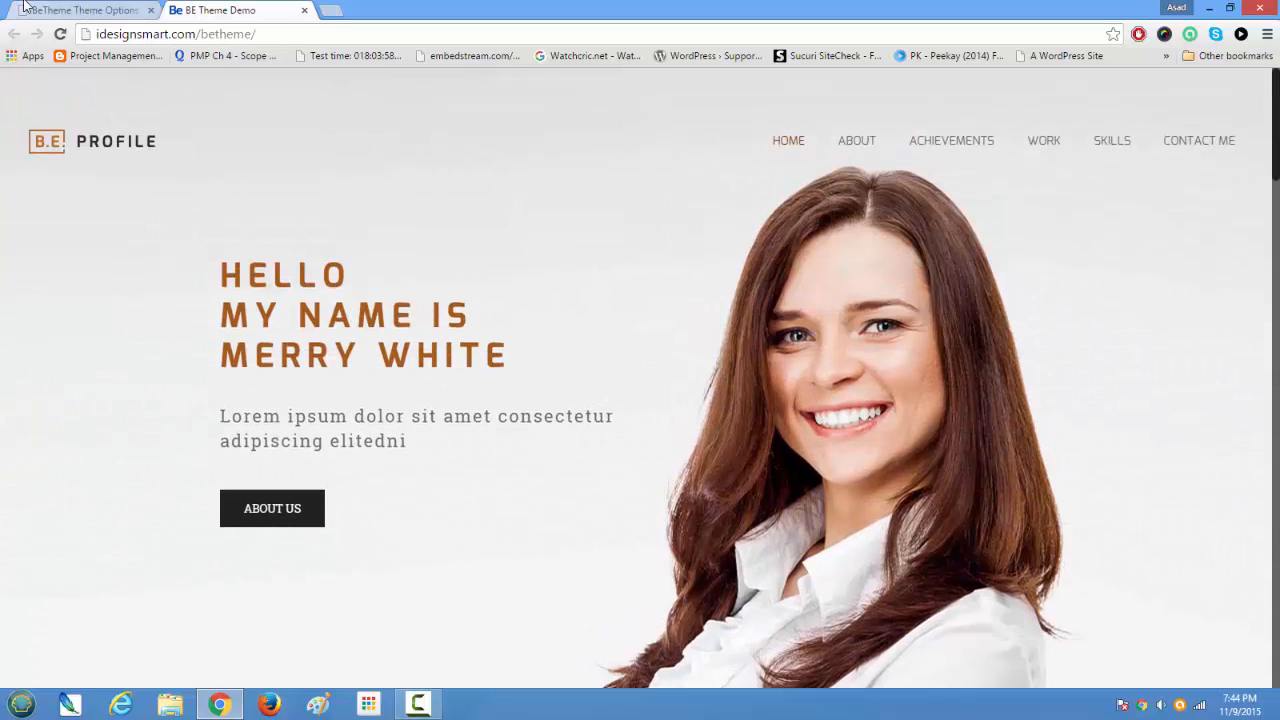
left_click(61, 35)
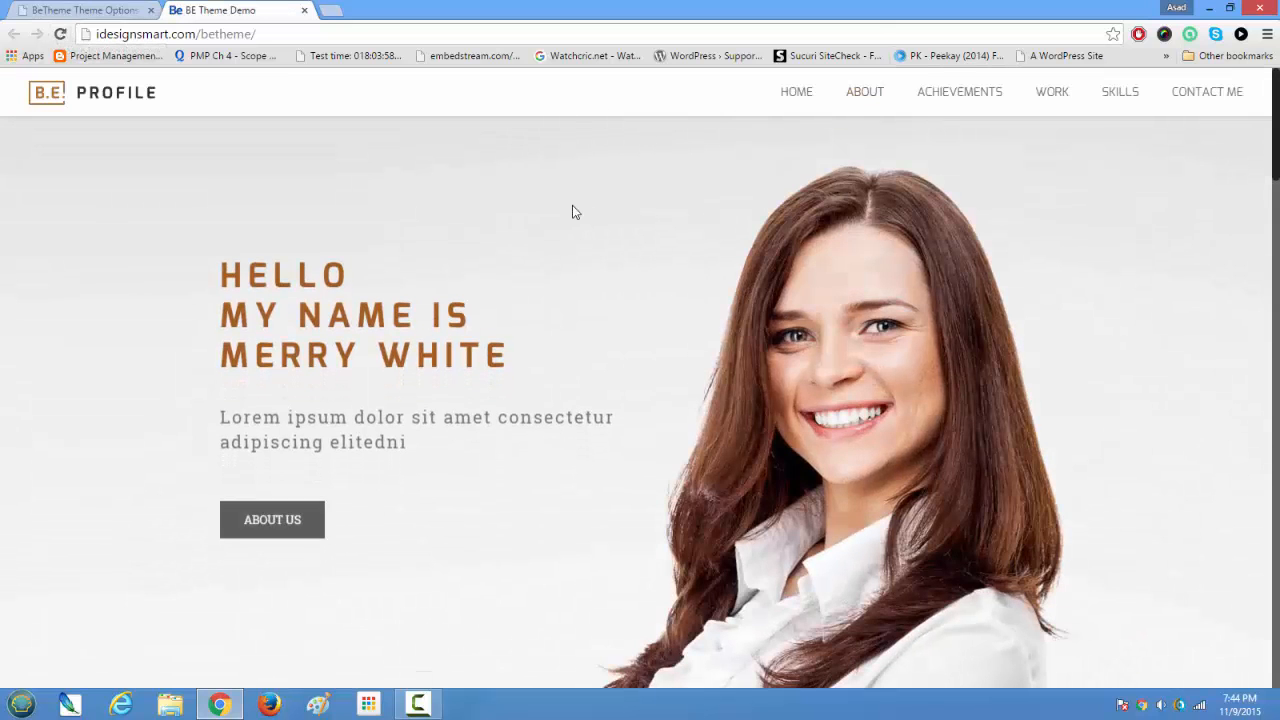
scroll(558, 239, "down", 3)
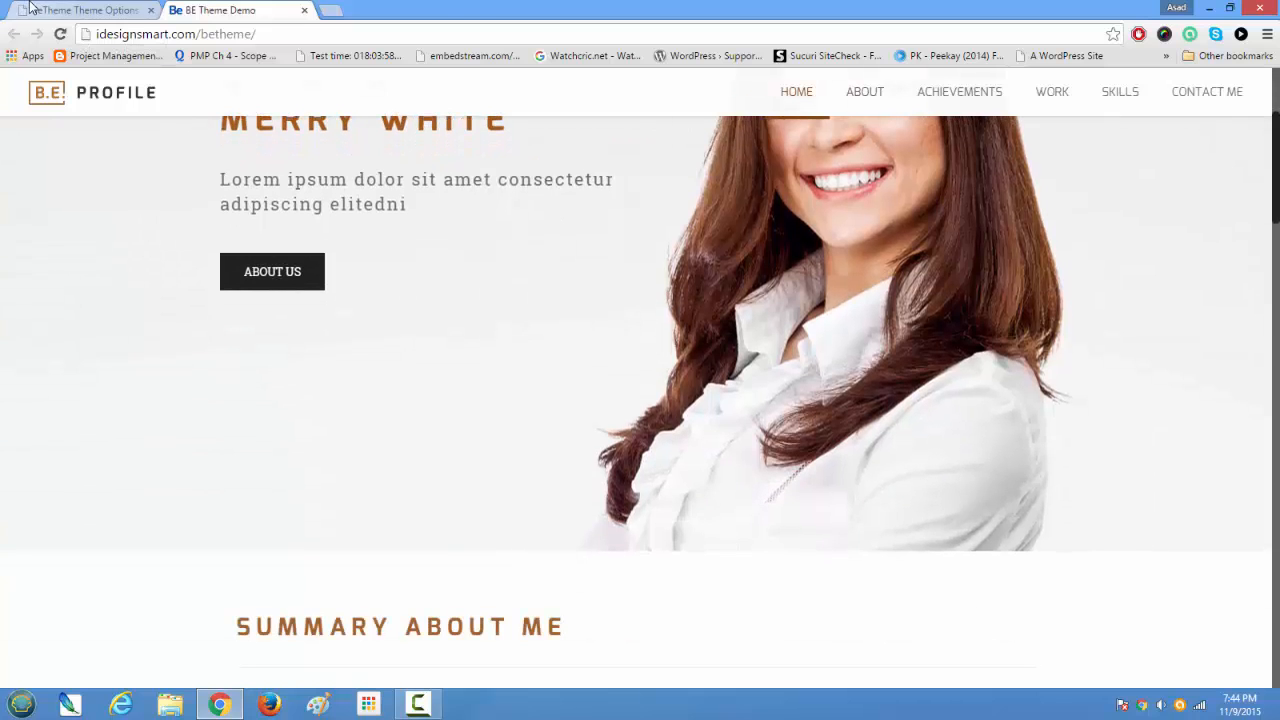
- Display the Menu & Action Bar section's Menu settings and view the menu Style choices, keeping Default
key("ctrl+Tab")
scroll(425, 310, "up", 3)
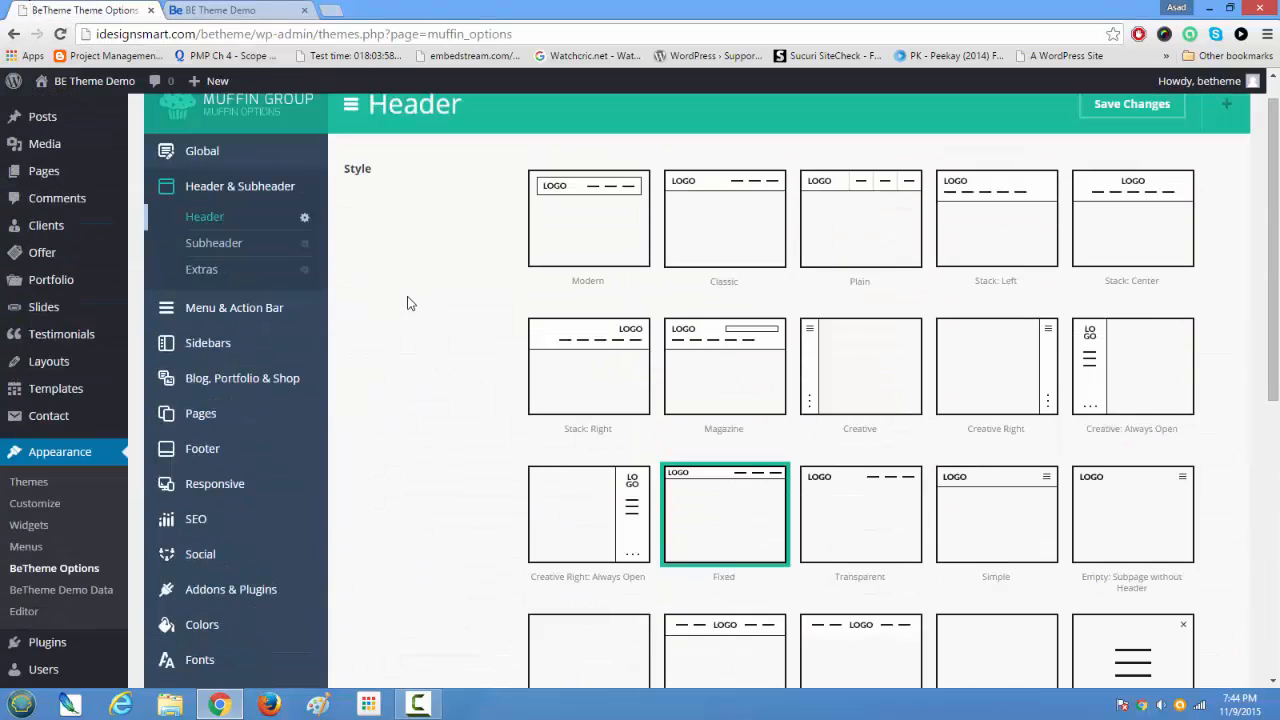
left_click(202, 306)
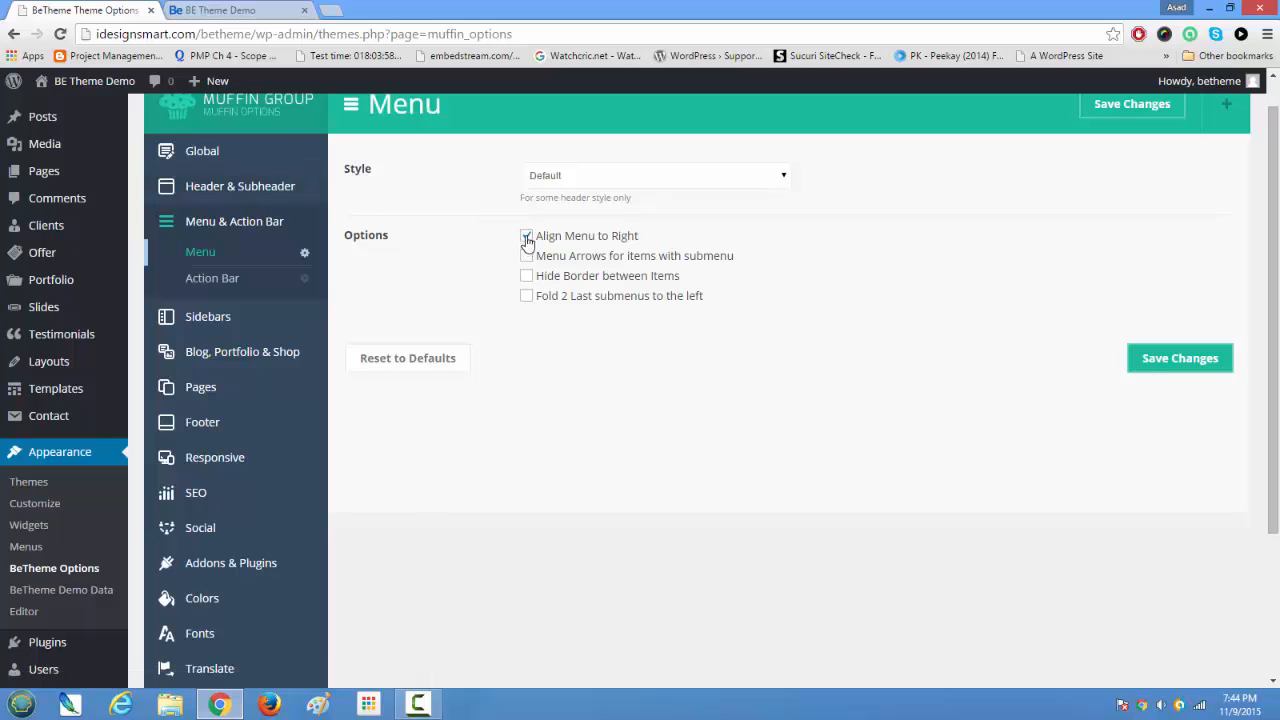
left_click(551, 175)
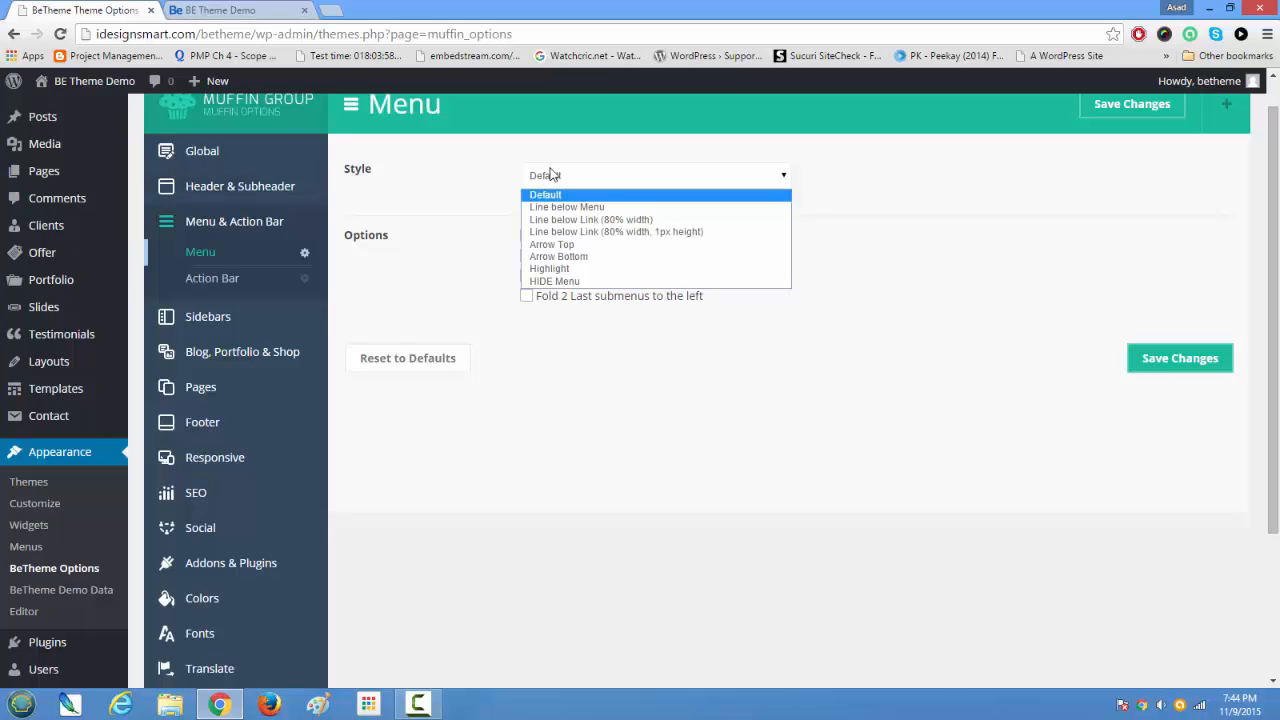
left_click(456, 148)
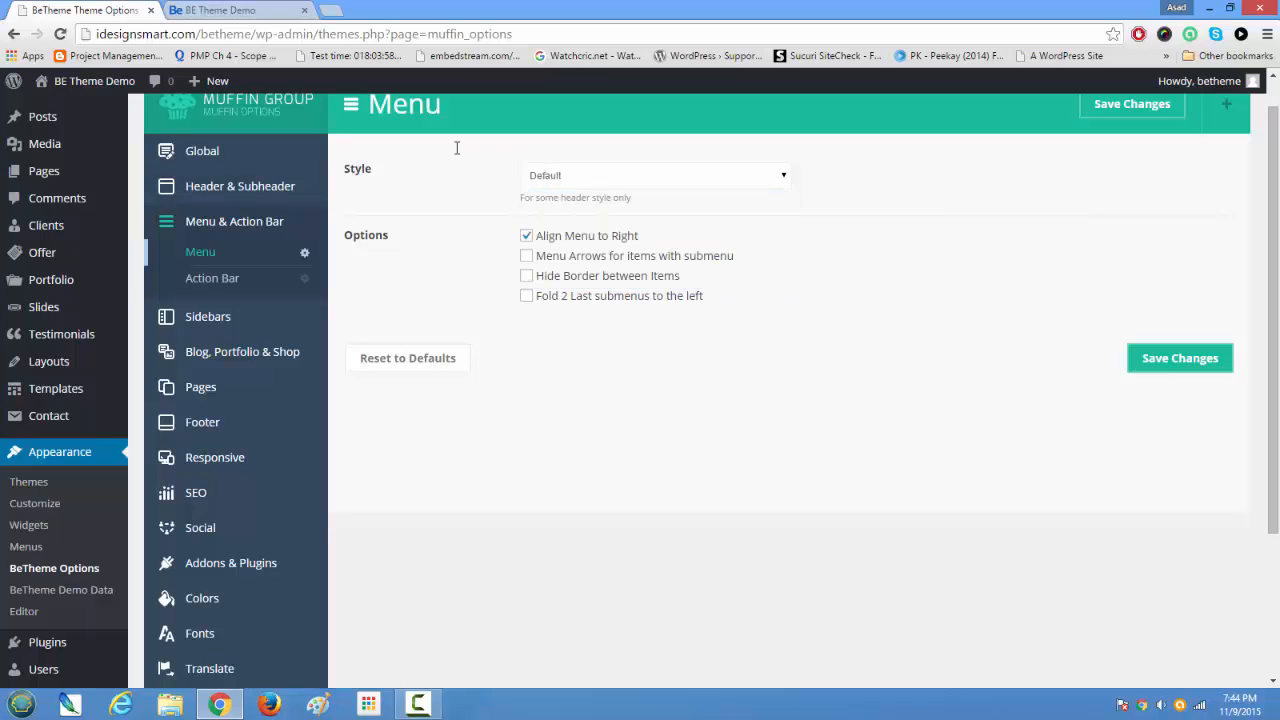
- Display the Sidebars section's General settings and examine the custom sidebar title field and the sidebar Width value
left_click(203, 318)
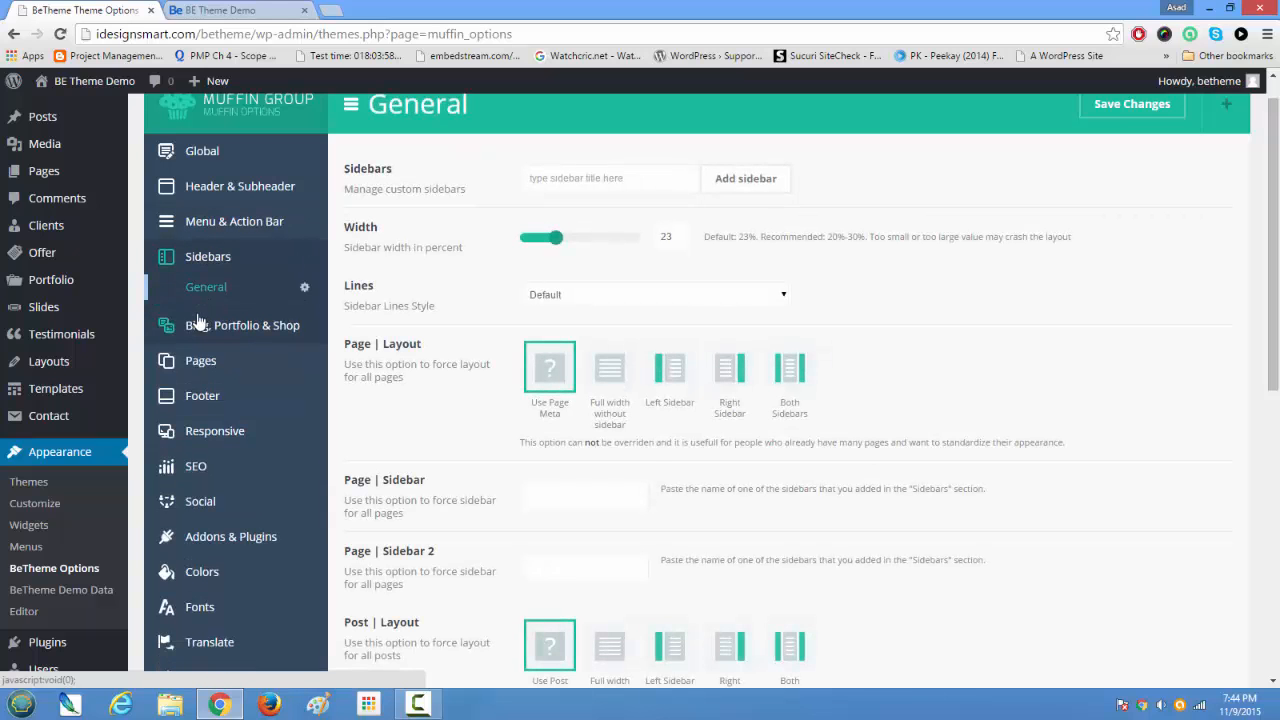
scroll(277, 320, "up", 1)
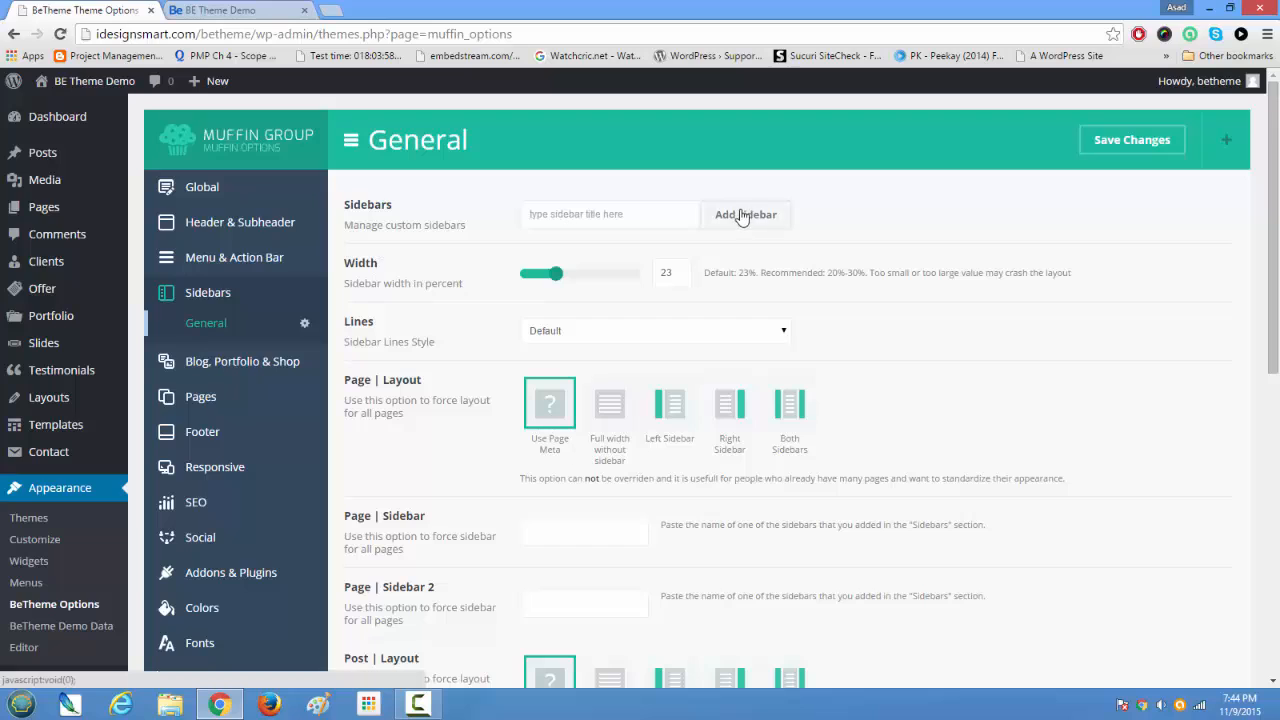
left_click(690, 218)
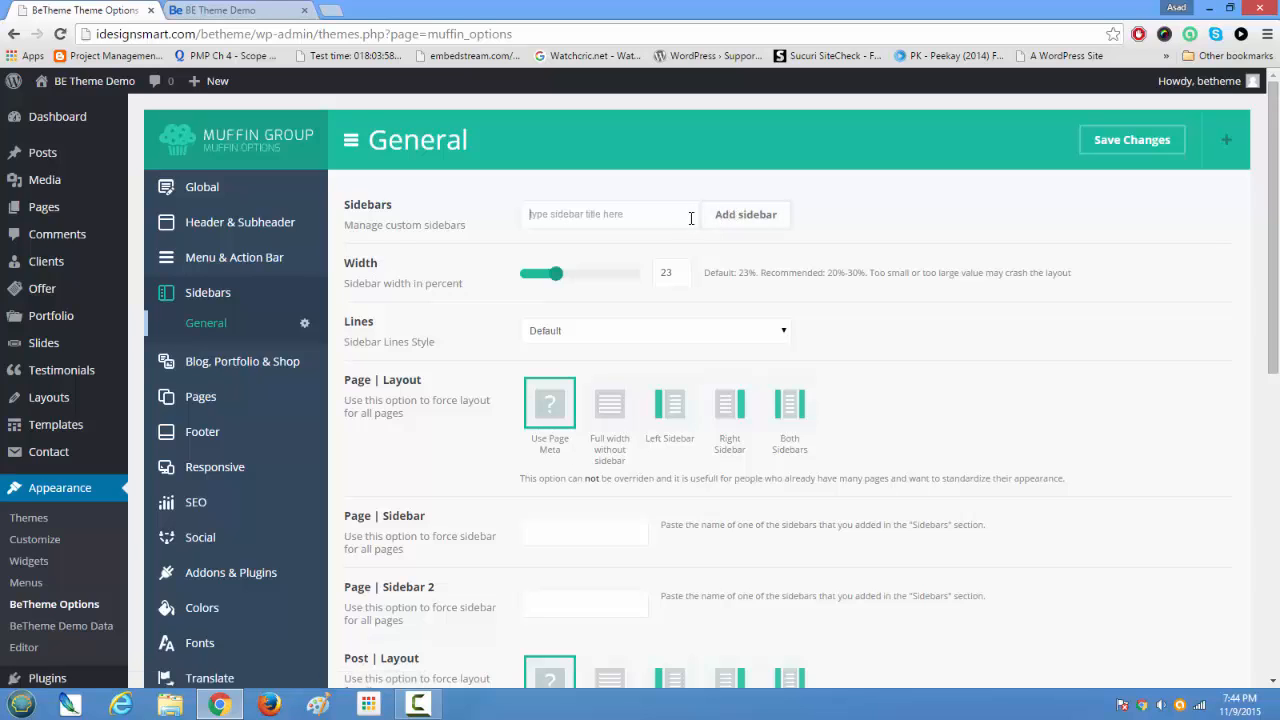
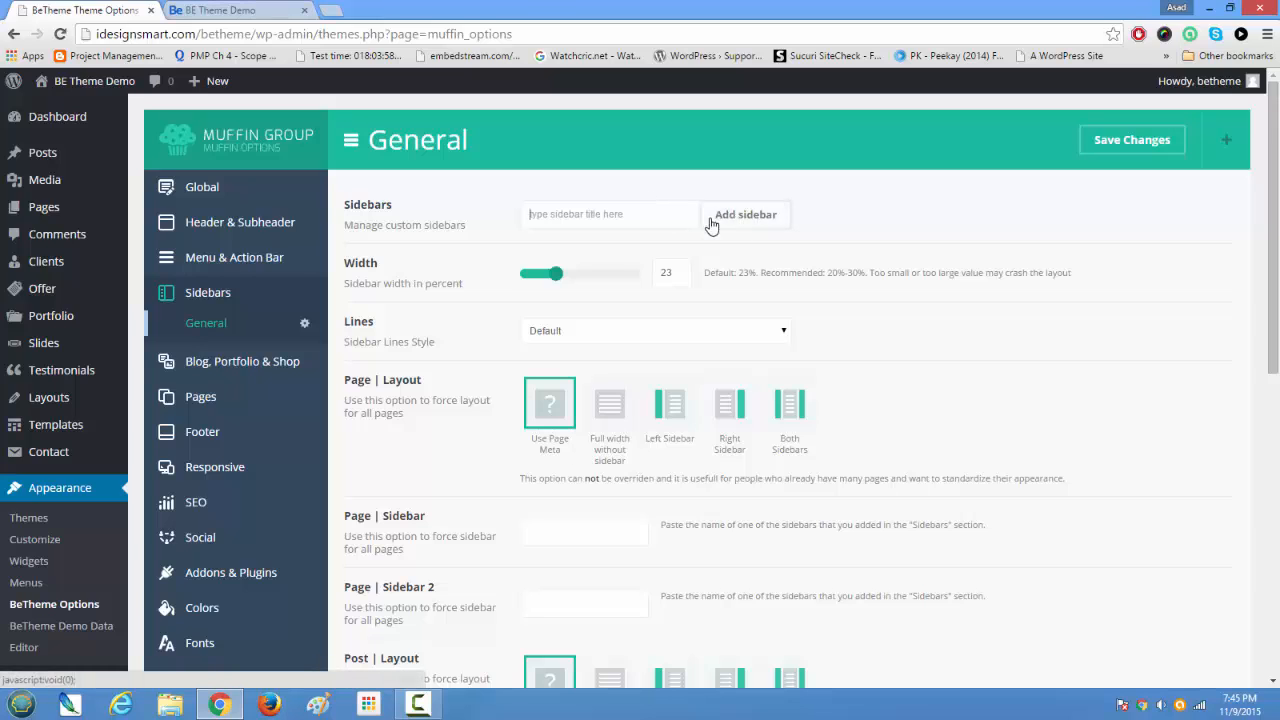
scroll(624, 340, "down", 1)
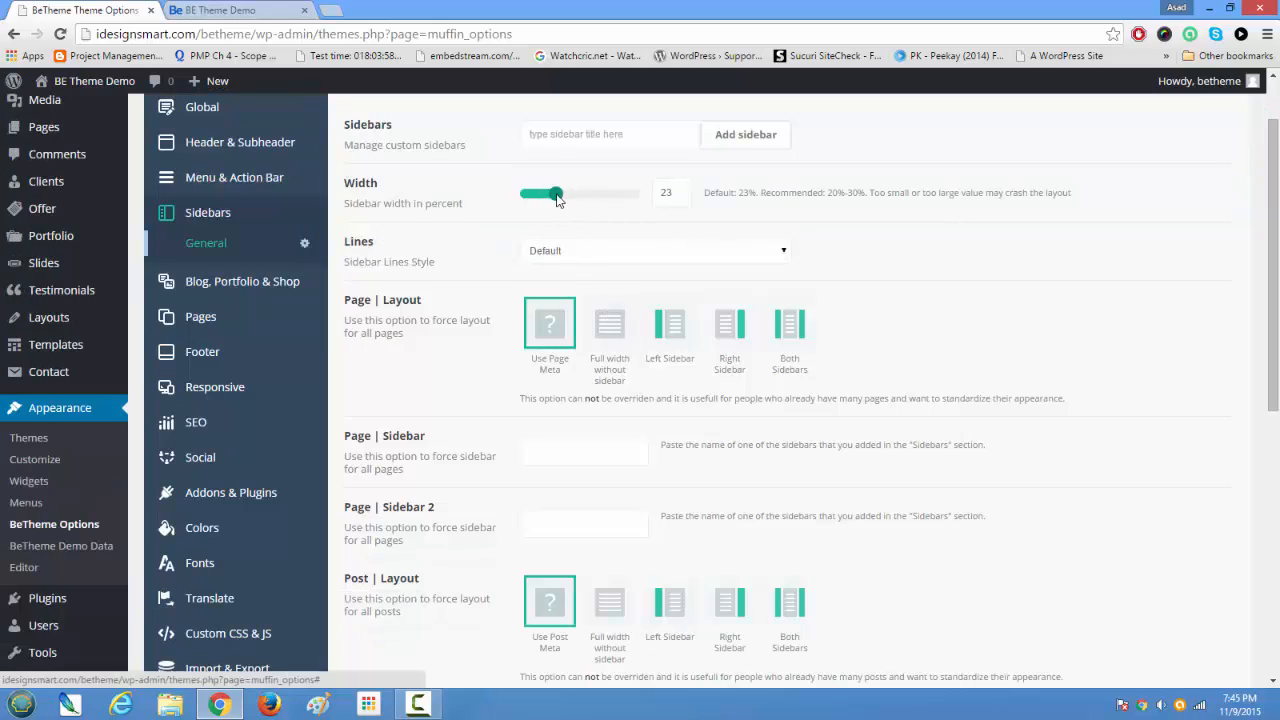
left_click_drag(676, 192, 641, 192)
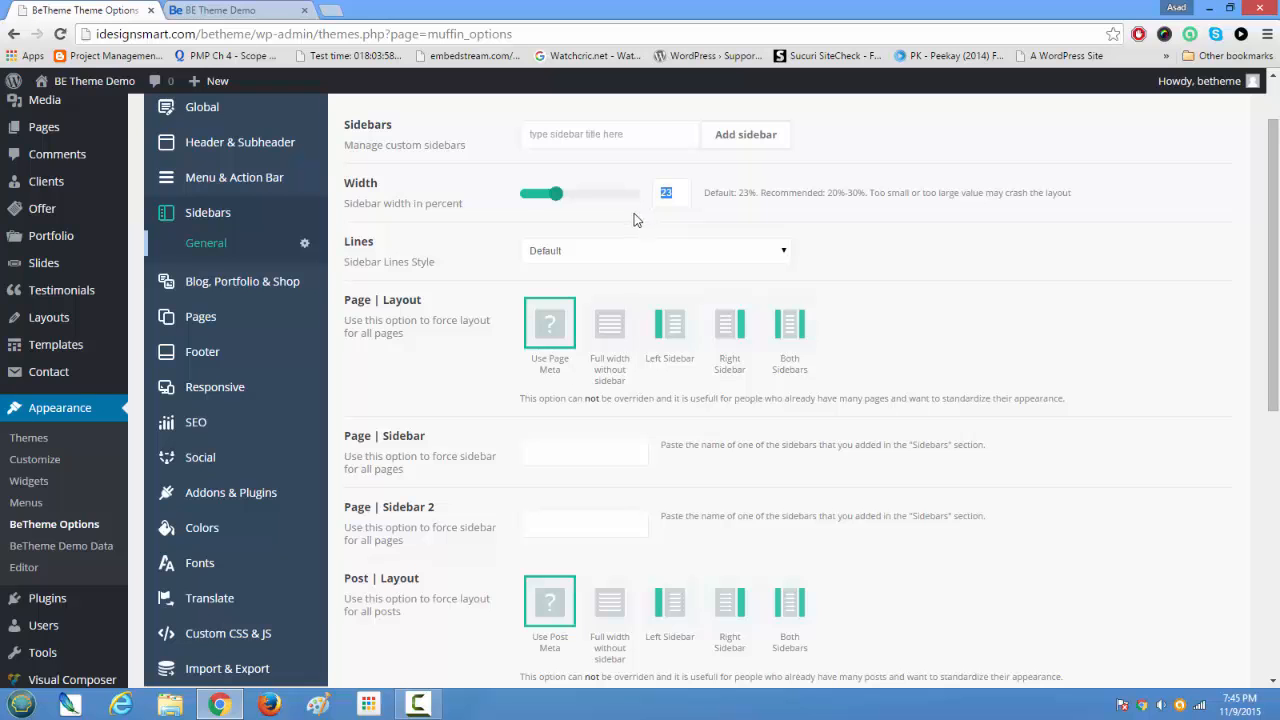
- Look through the Sidebars section's forced layout and sidebar options for pages, posts and portfolio projects
scroll(634, 220, "down", 3)
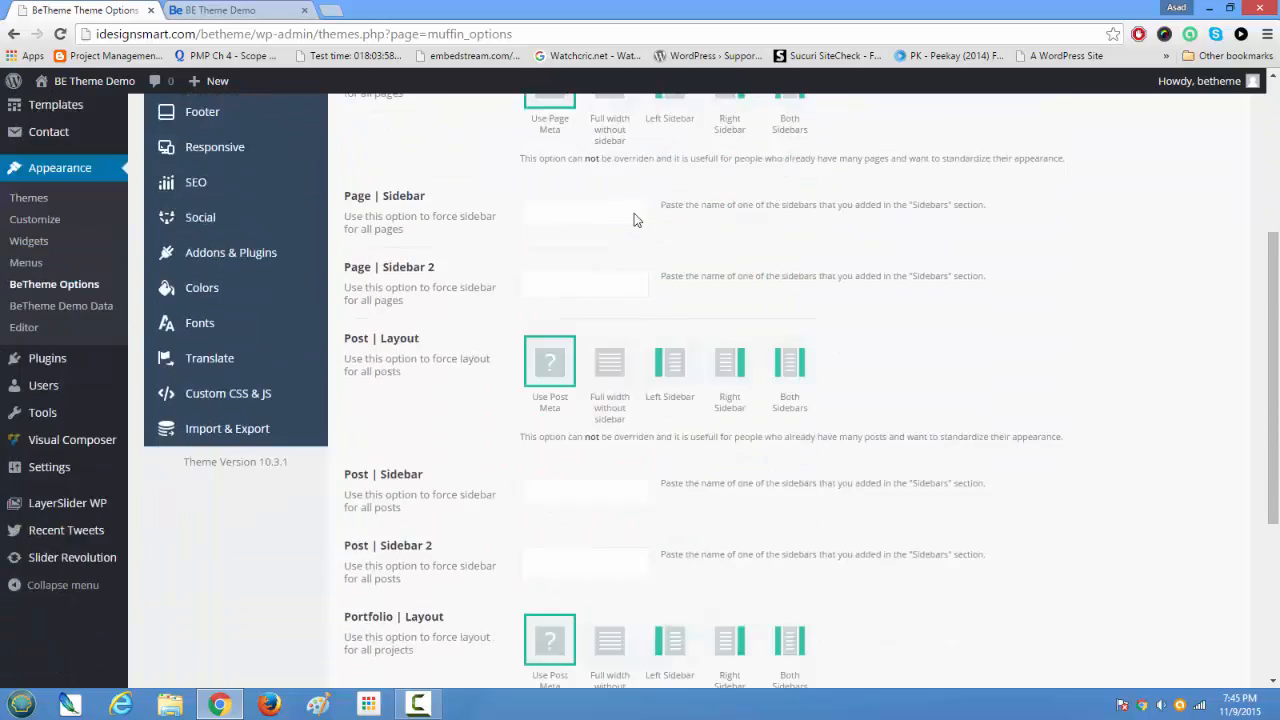
scroll(634, 218, "down", 4)
scroll(634, 218, "up", 5)
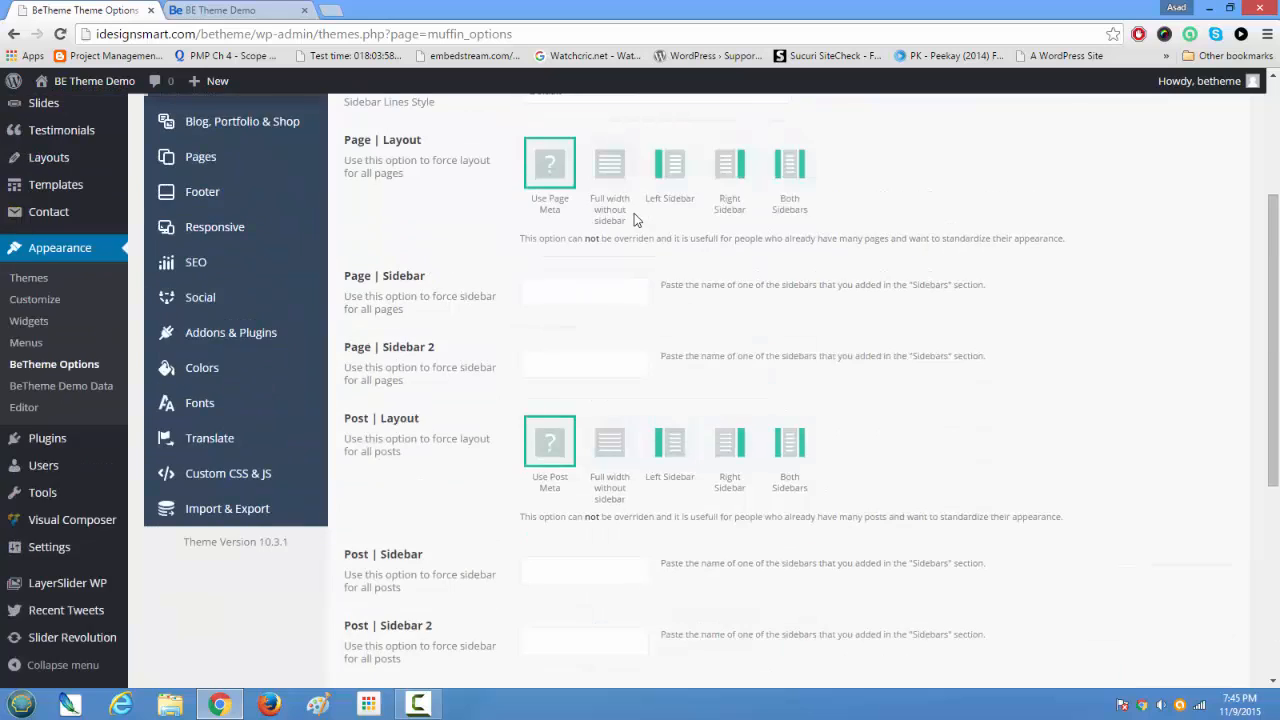
scroll(634, 219, "up", 3)
scroll(634, 218, "down", 1)
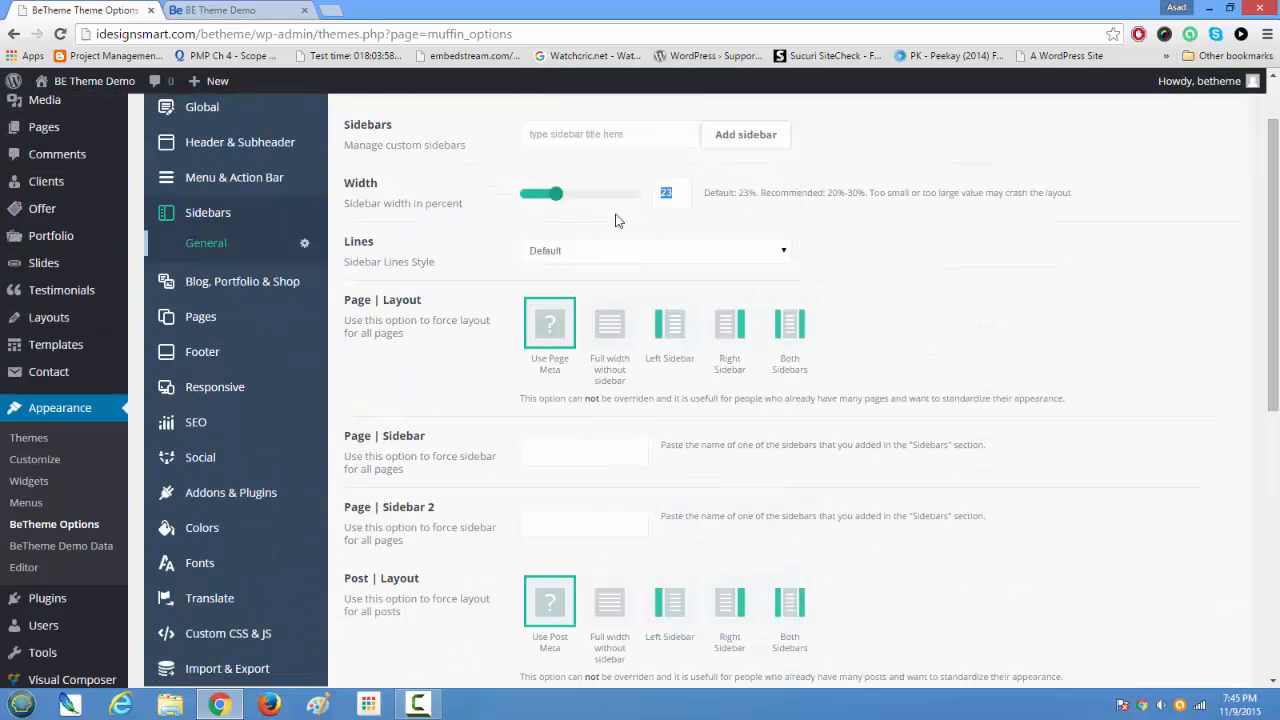
- Display the Blog, Portfolio & Shop section's General settings and examine the Share Box, Love Box and All pages in pagination options
left_click(195, 284)
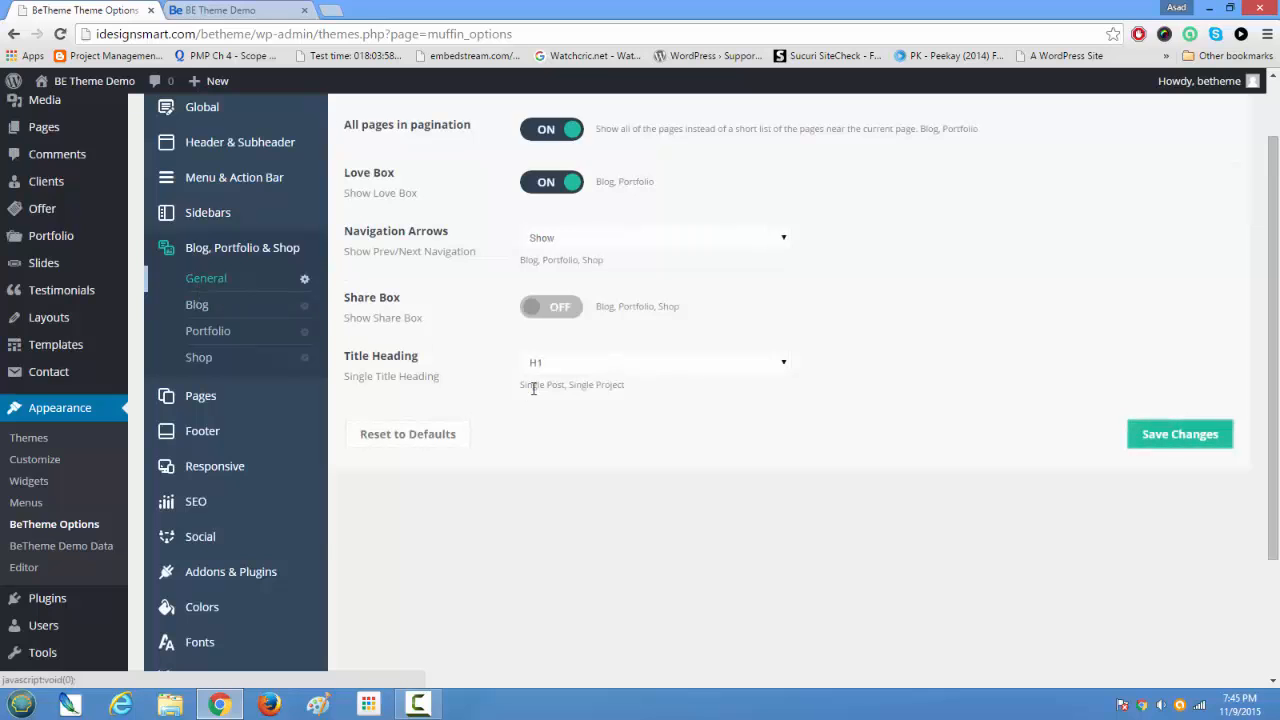
scroll(533, 390, "up", 1)
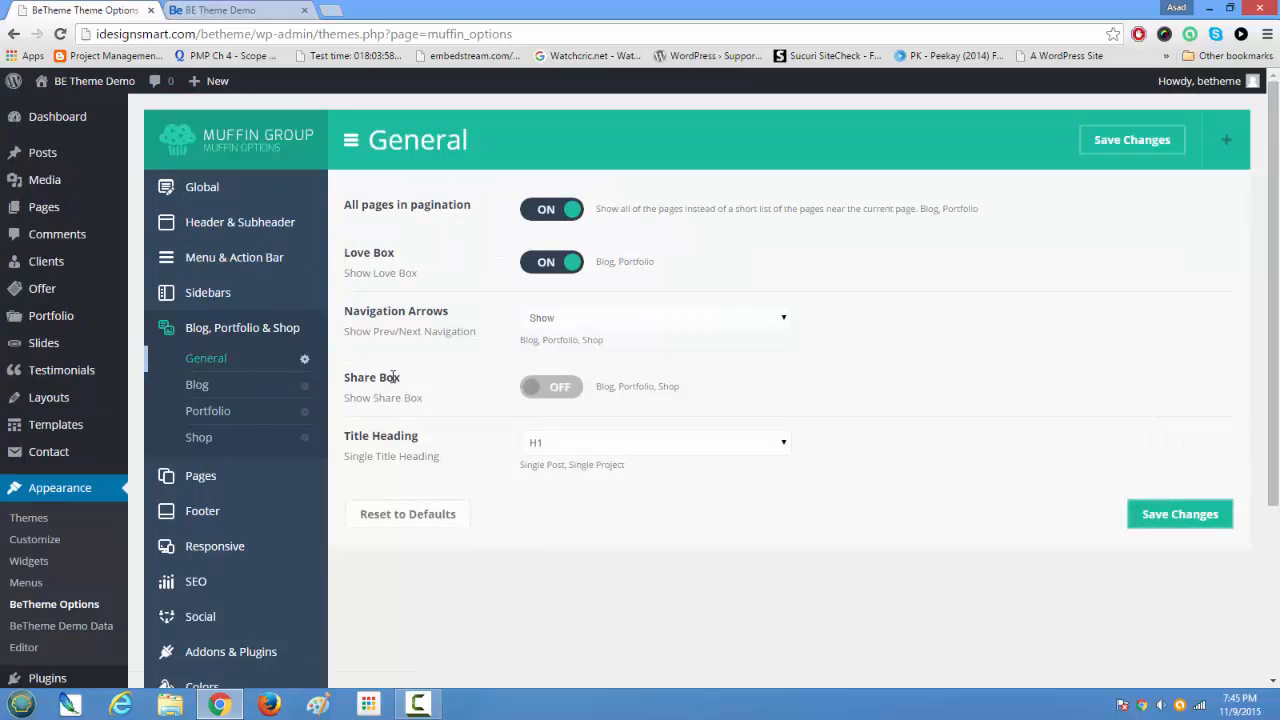
left_click_drag(347, 377, 414, 377)
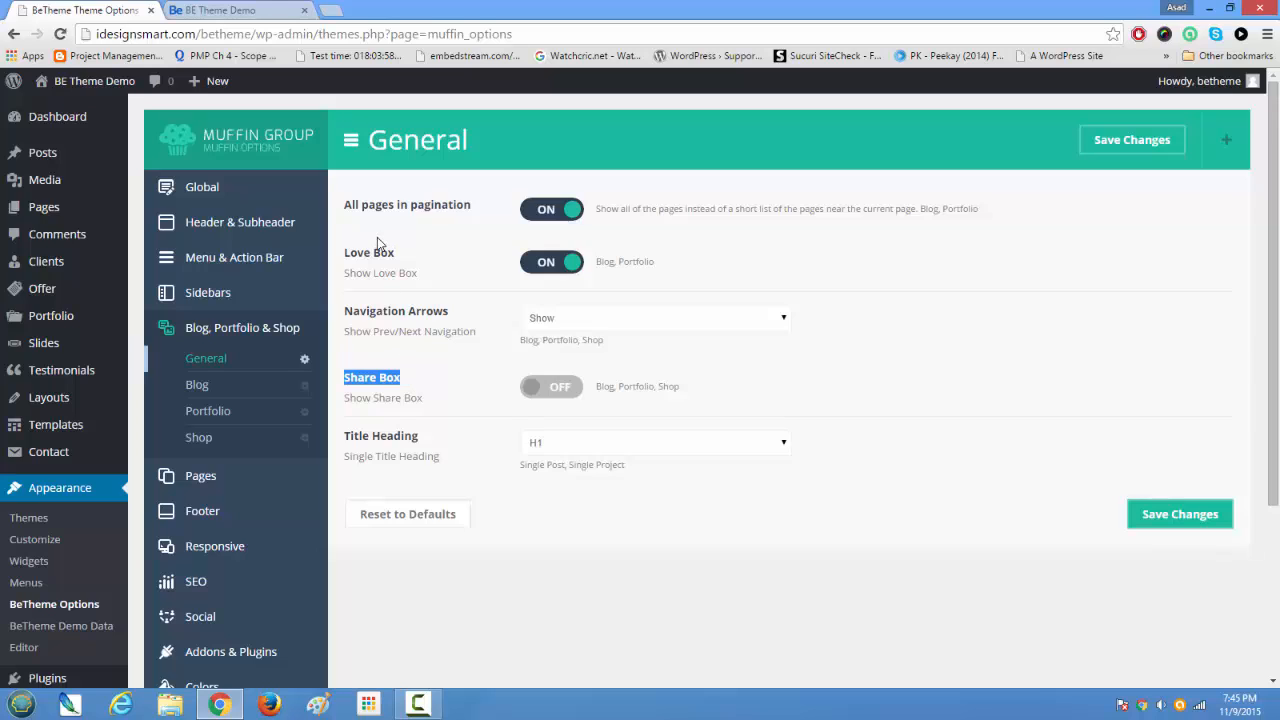
left_click_drag(345, 252, 399, 251)
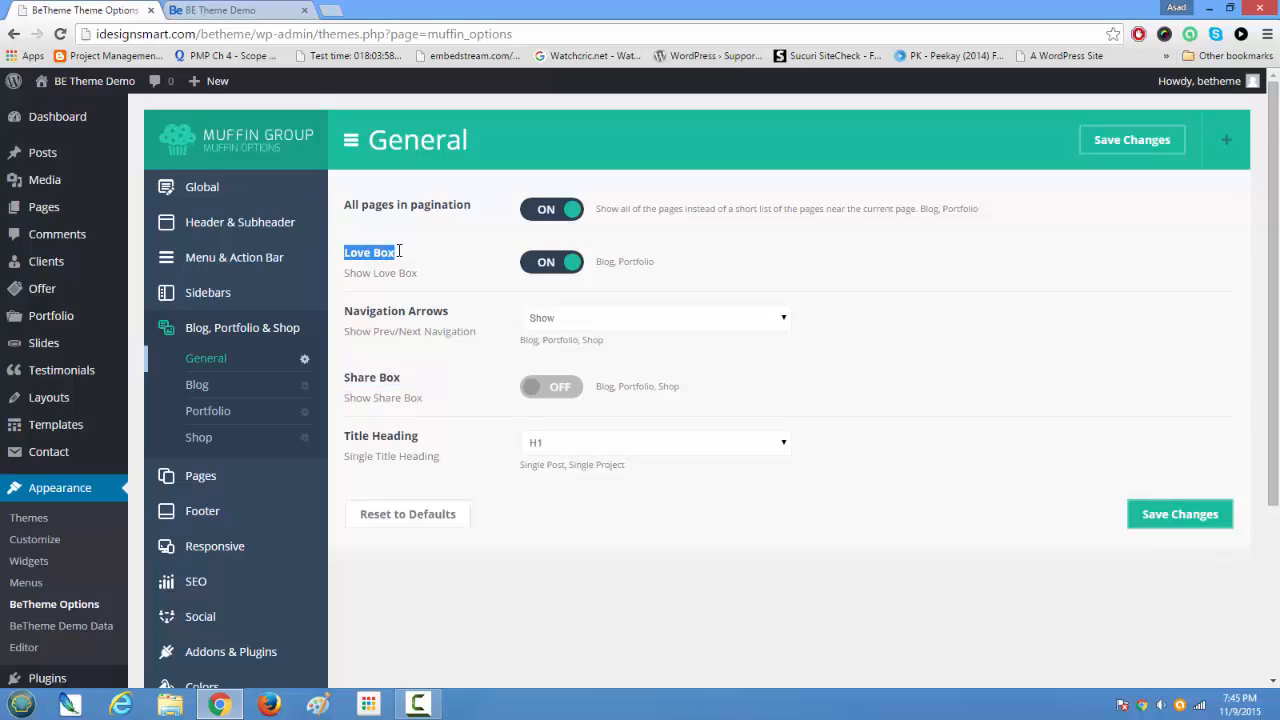
left_click_drag(352, 205, 493, 214)
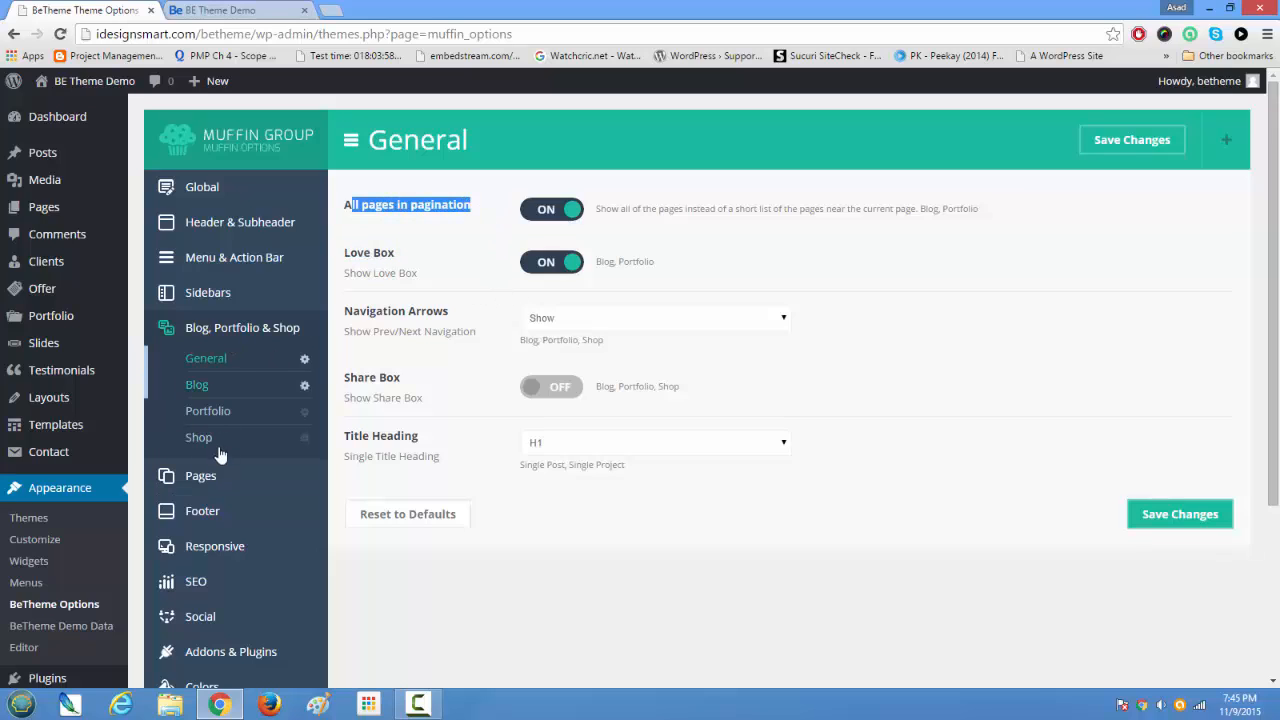
- Display the Footer section's General settings and look through the Layout, Advanced and Extras options
scroll(257, 453, "down", 2)
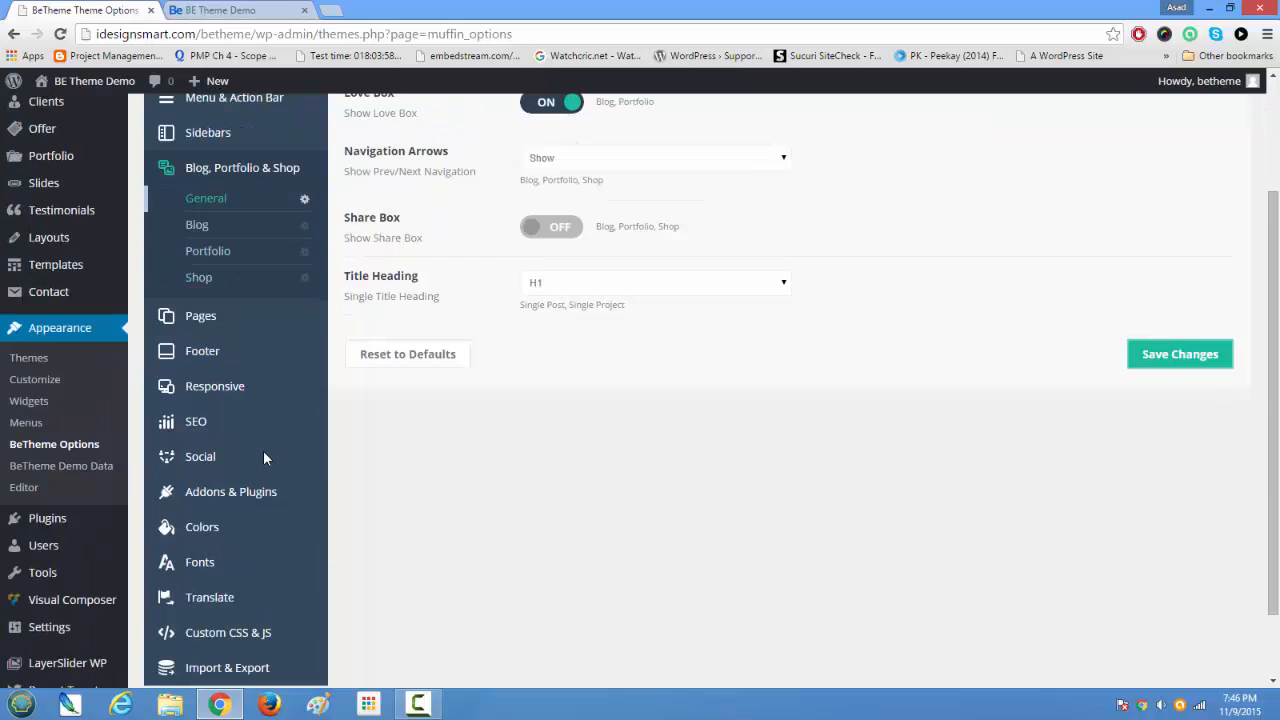
left_click(233, 351)
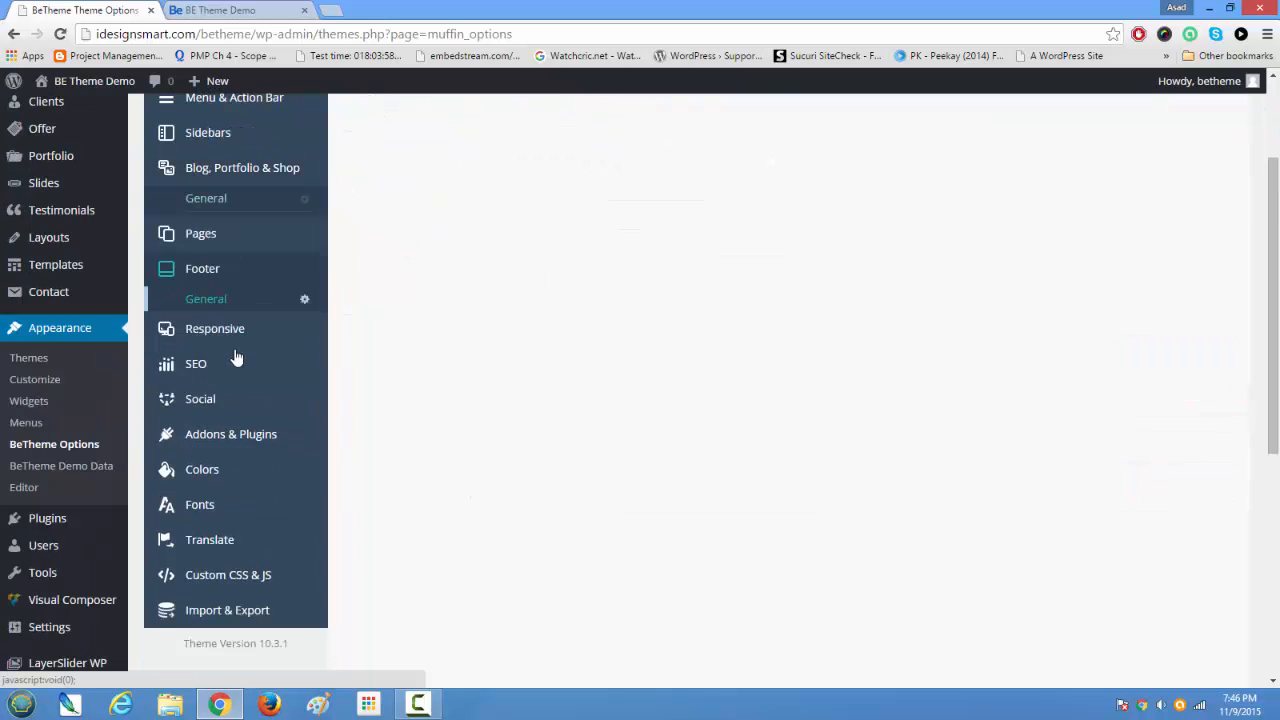
scroll(606, 451, "down", 5)
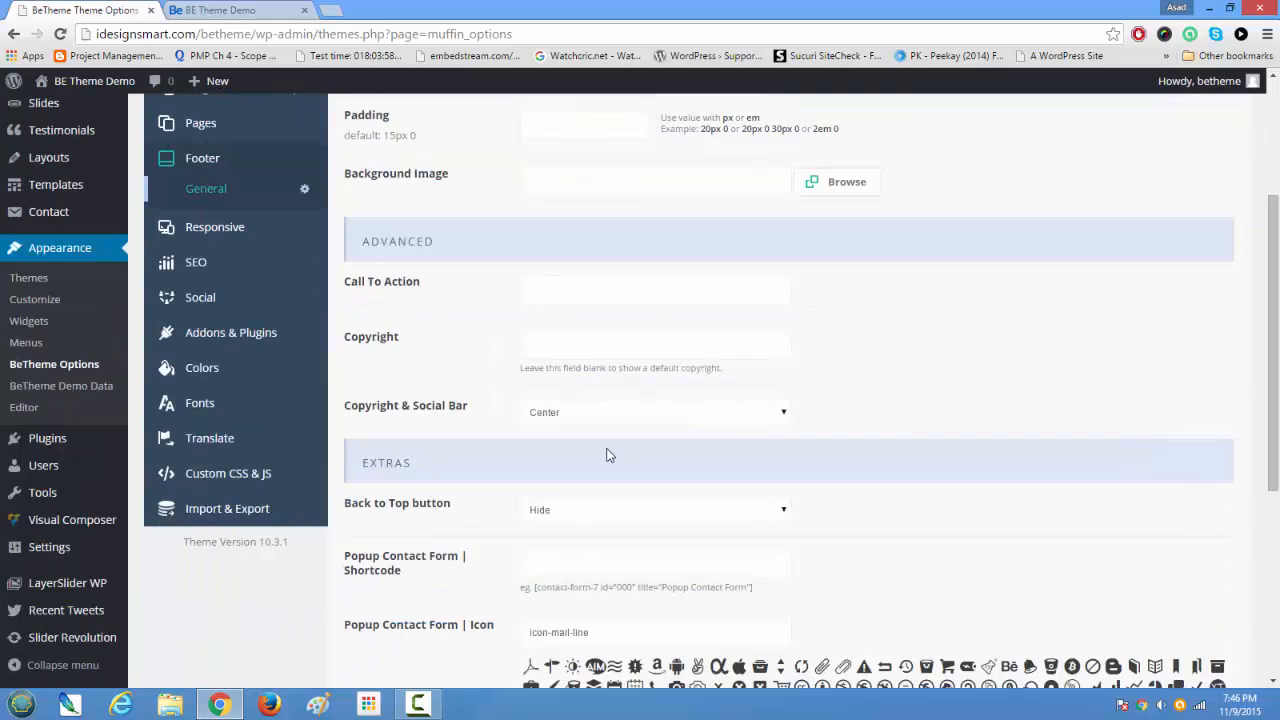
scroll(606, 455, "down", 3)
scroll(606, 455, "up", 8)
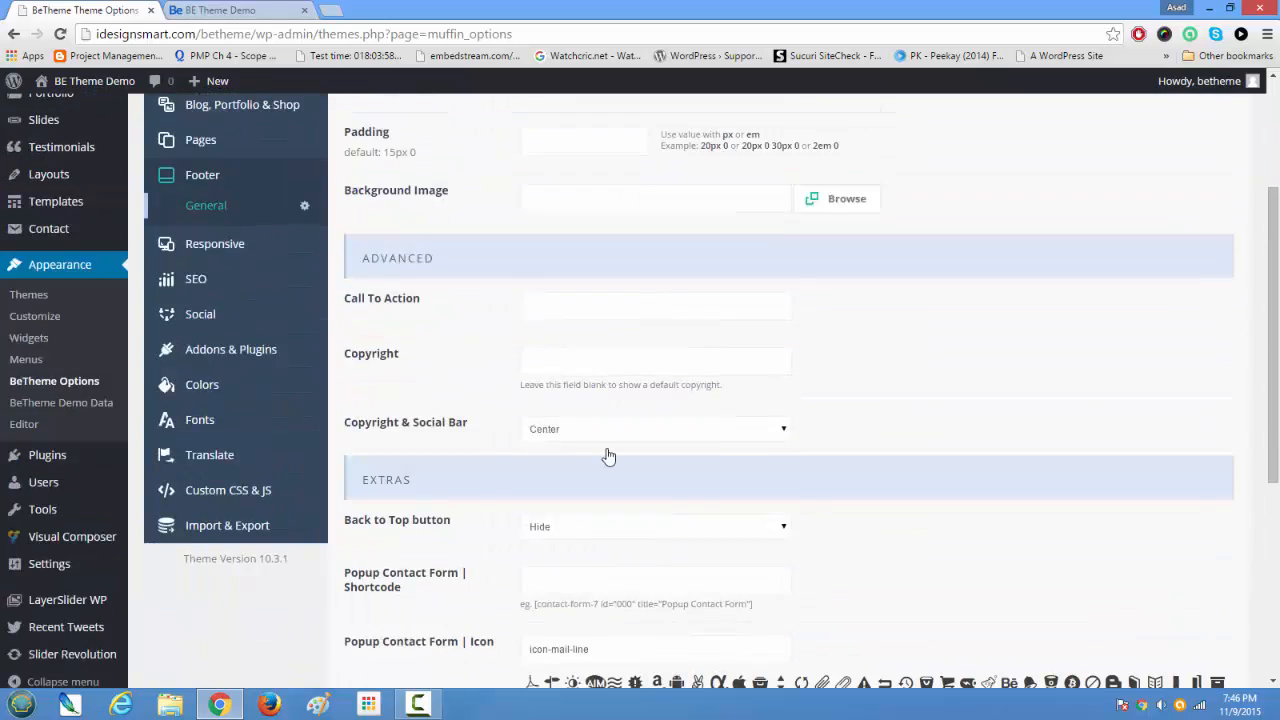
- Set the footer's Layout to 1/1 and view the Background Image and Advanced fields
left_click(545, 262)
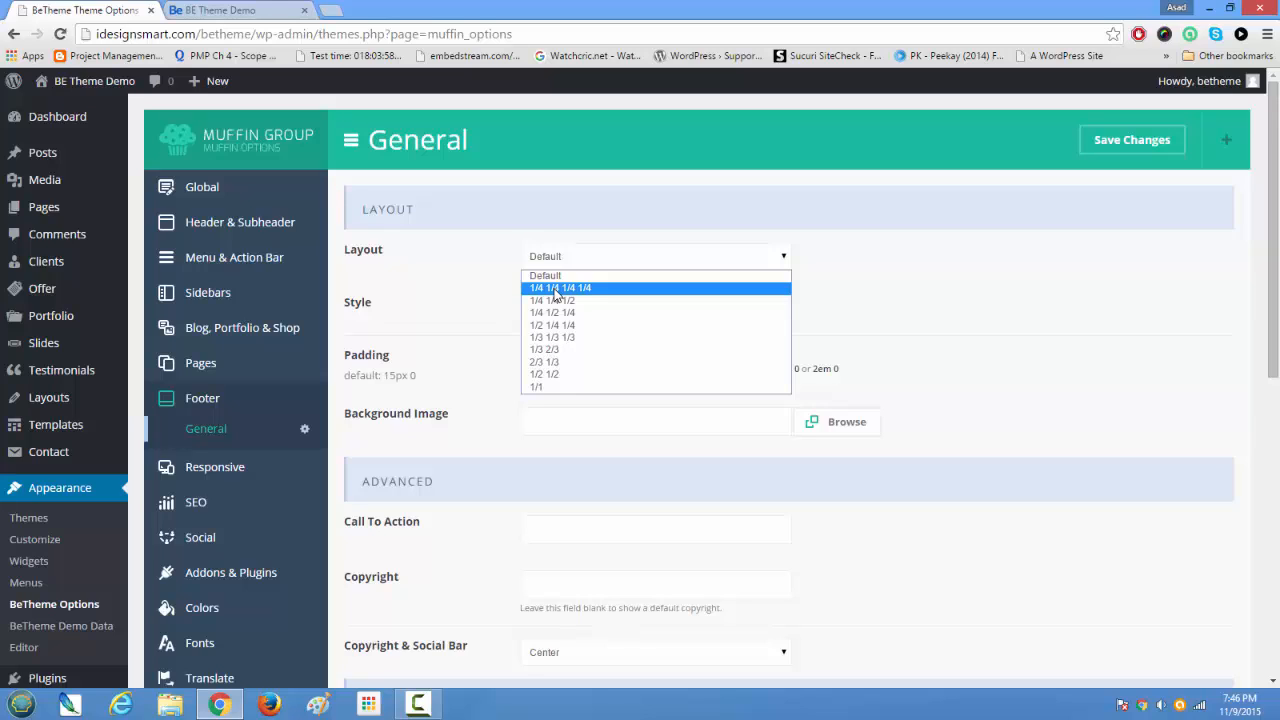
left_click(556, 388)
left_click(588, 423)
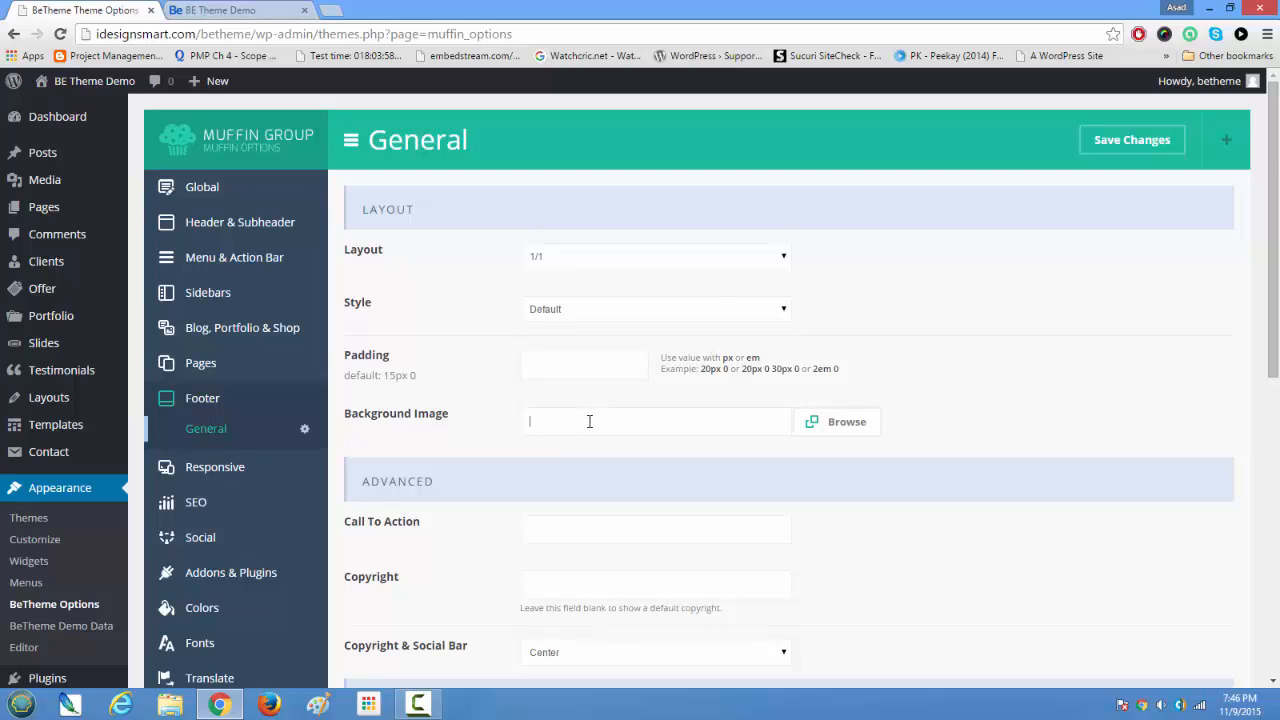
scroll(589, 421, "down", 2)
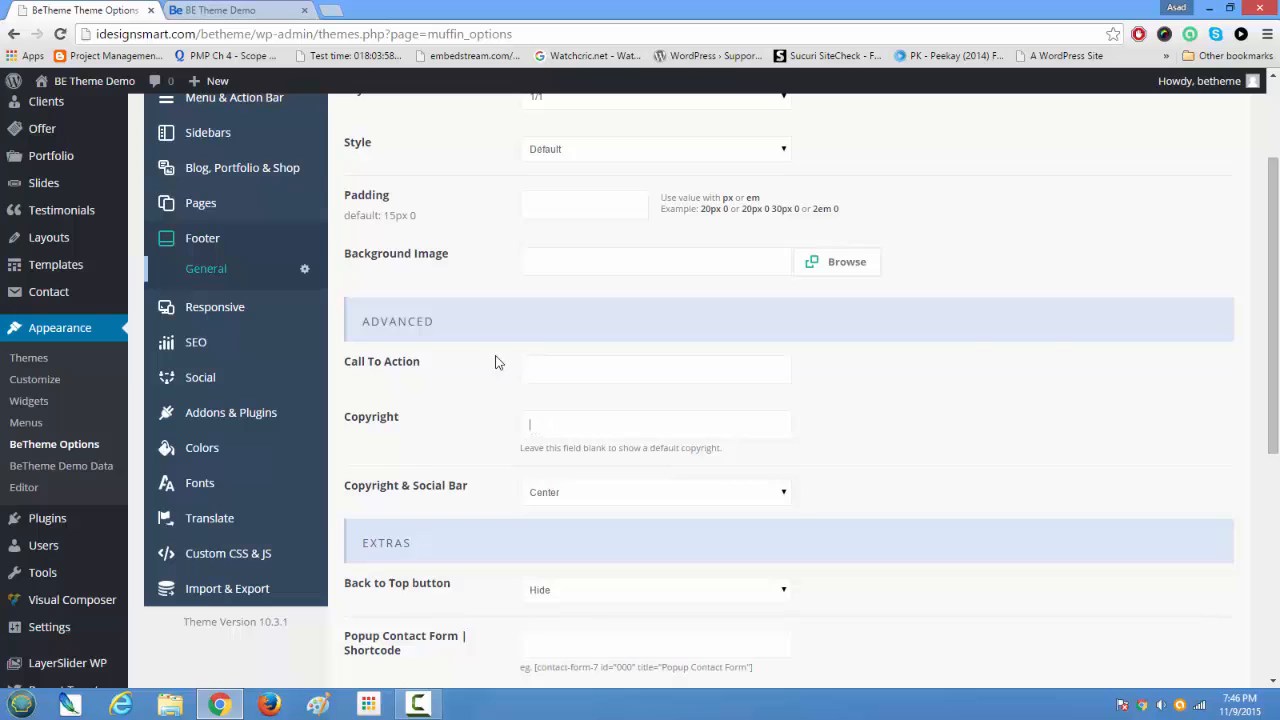
- Inspect the copyright line in the demo site's footer, highlighting its text, and return to the theme's footer options
key("ctrl+Tab")
scroll(440, 485, "down", 4)
scroll(438, 473, "down", 15)
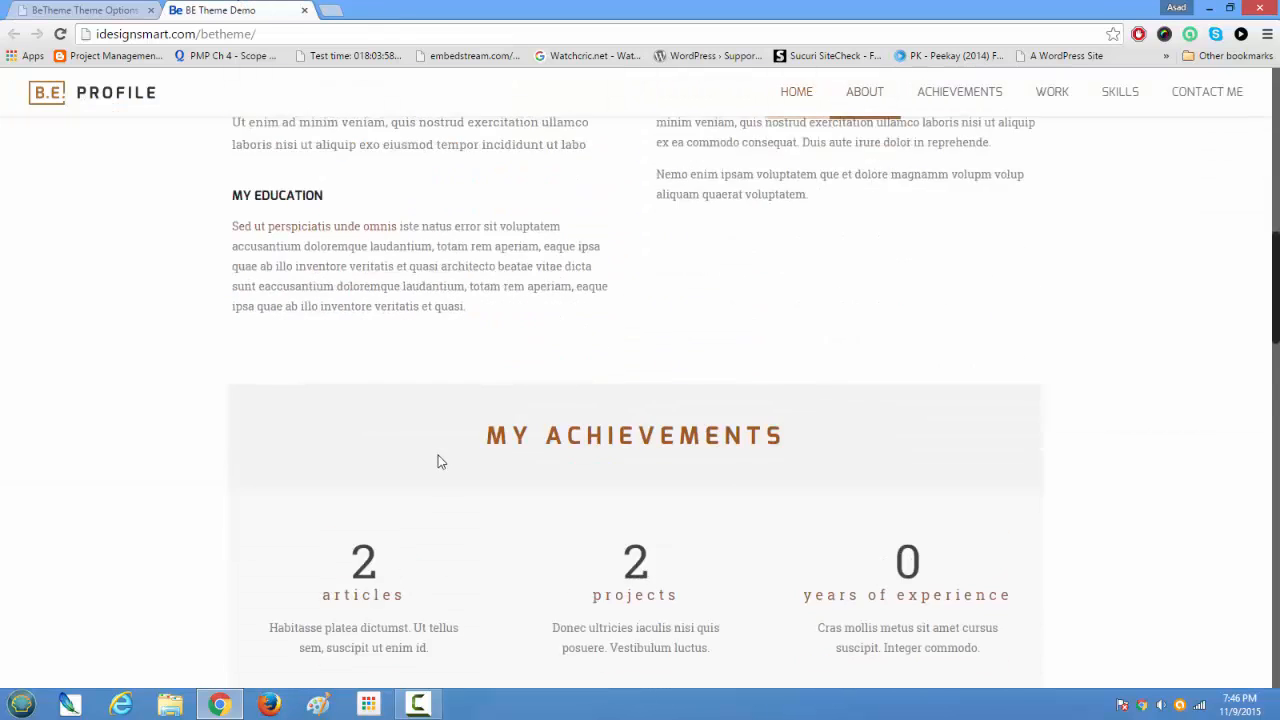
scroll(440, 470, "down", 7)
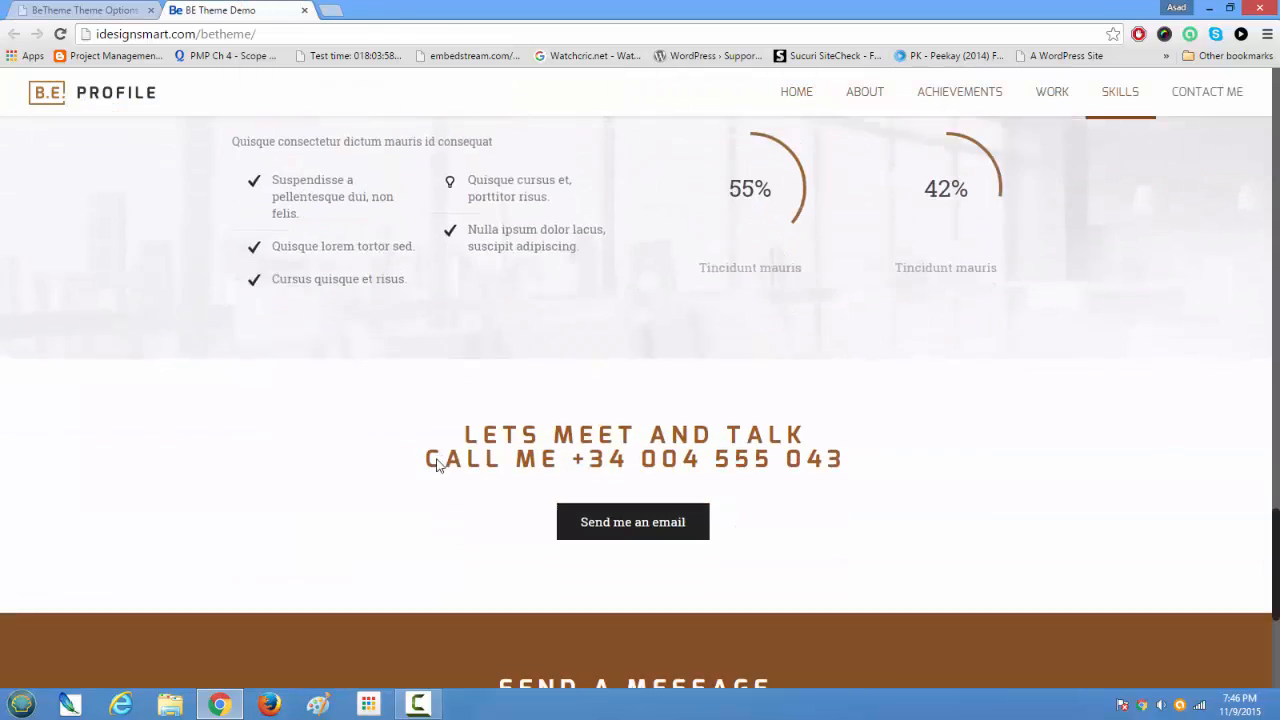
left_click_drag(476, 652, 790, 664)
left_click(85, 10)
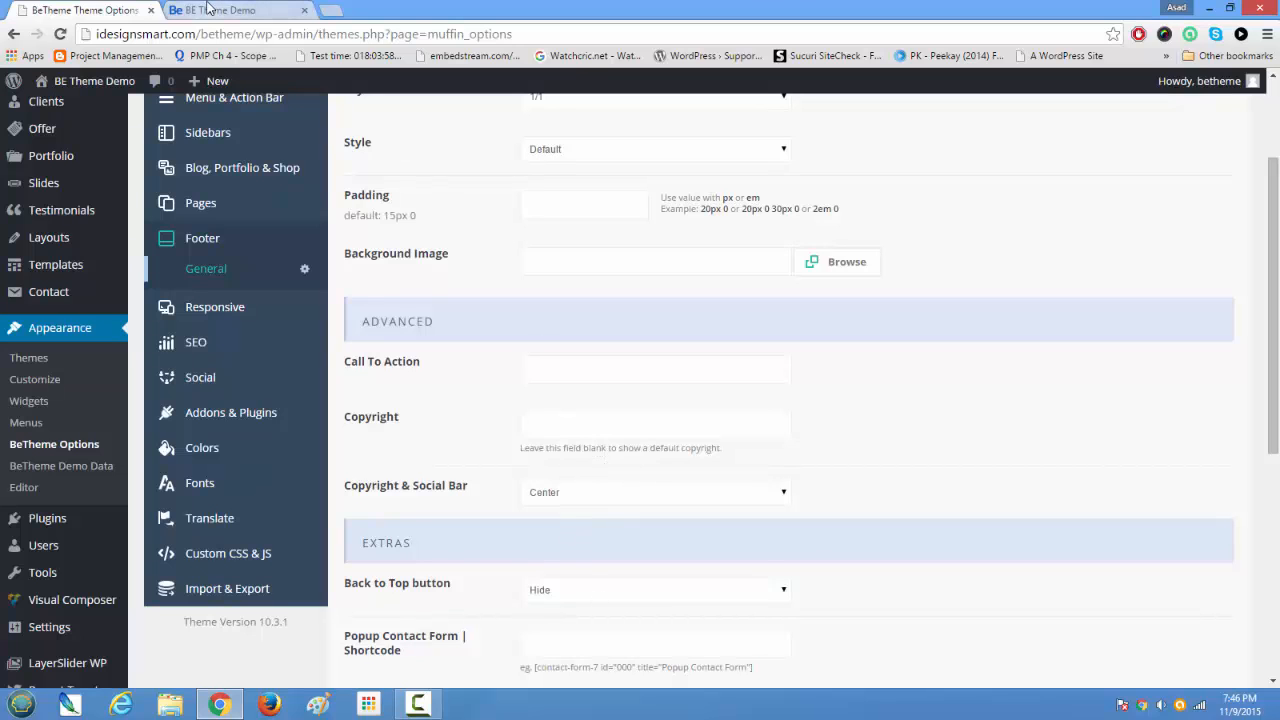
- Review the choices for the Back to Top button and compare them with the demo page from footer to header
left_click(645, 598)
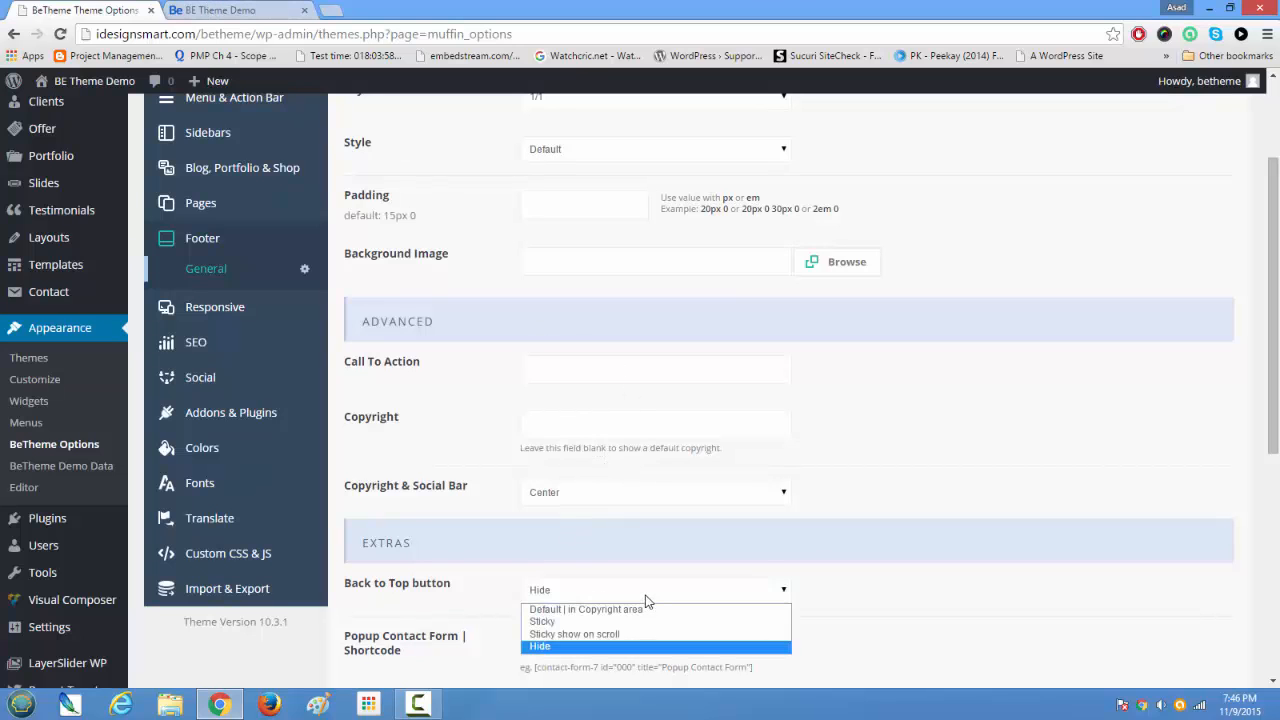
left_click(630, 594)
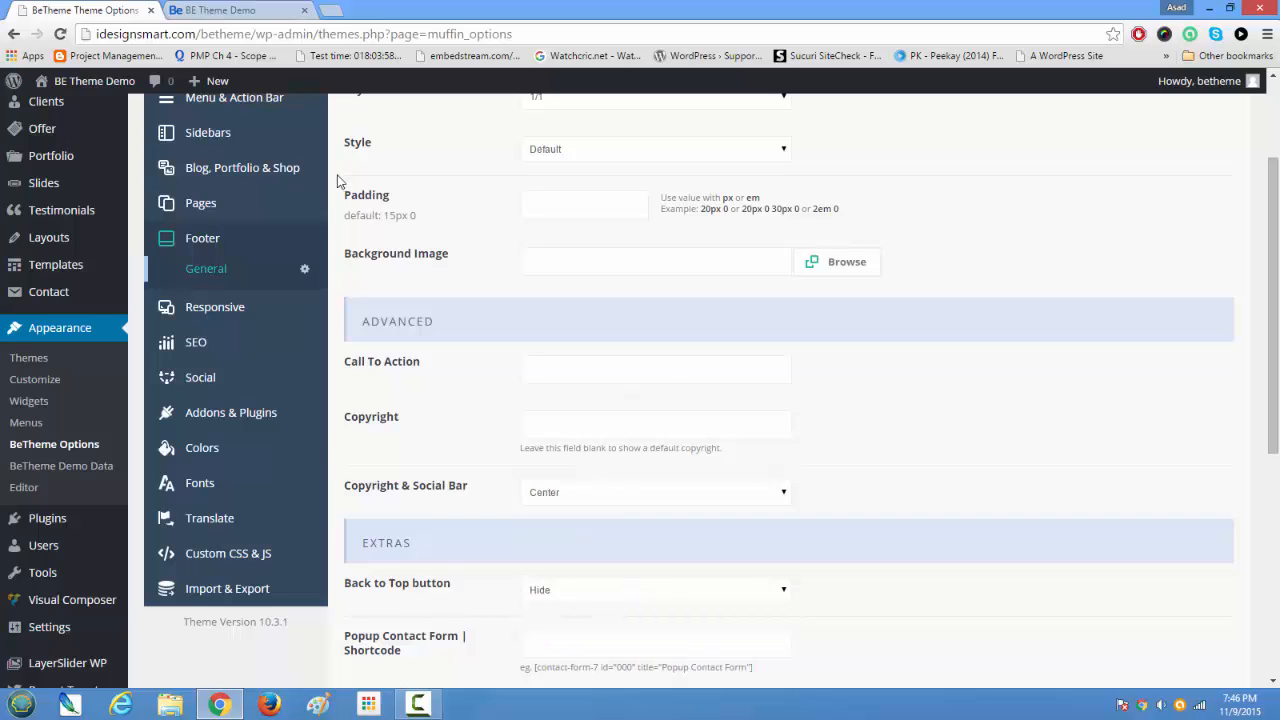
left_click(236, 10)
scroll(622, 458, "up", 3)
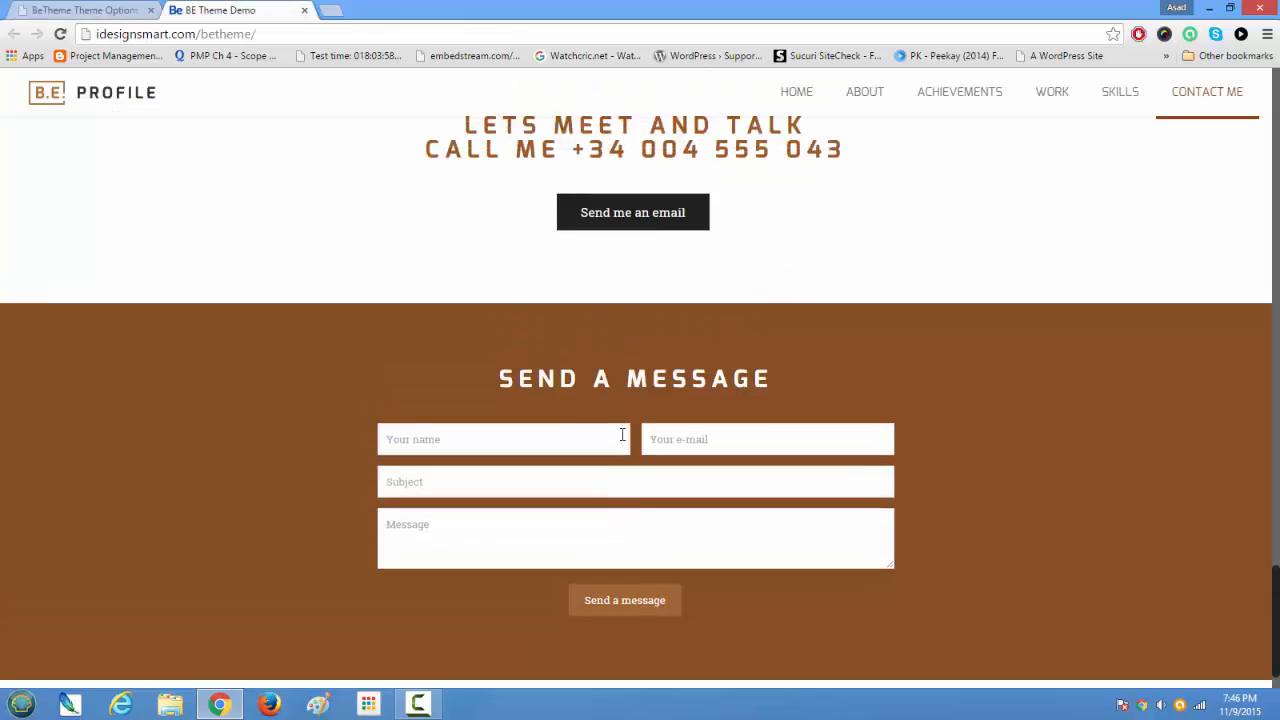
scroll(620, 440, "down", 3)
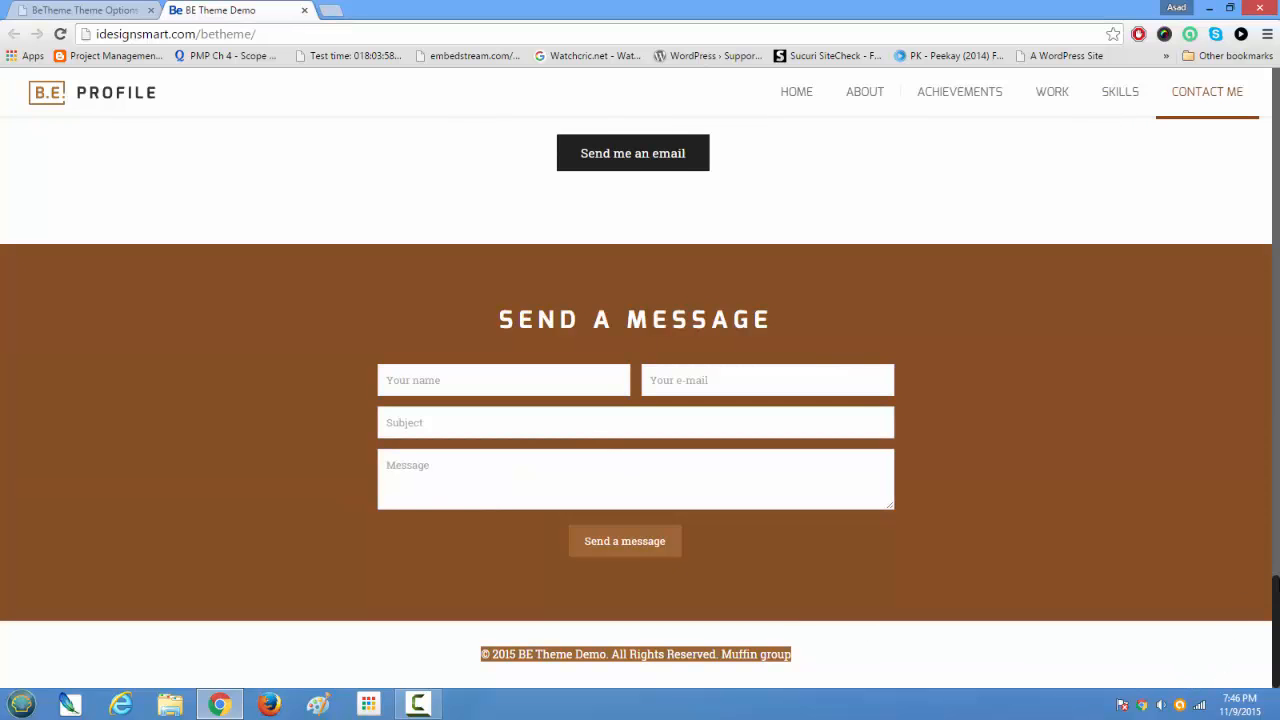
left_click_drag(1276, 632, 1230, 72)
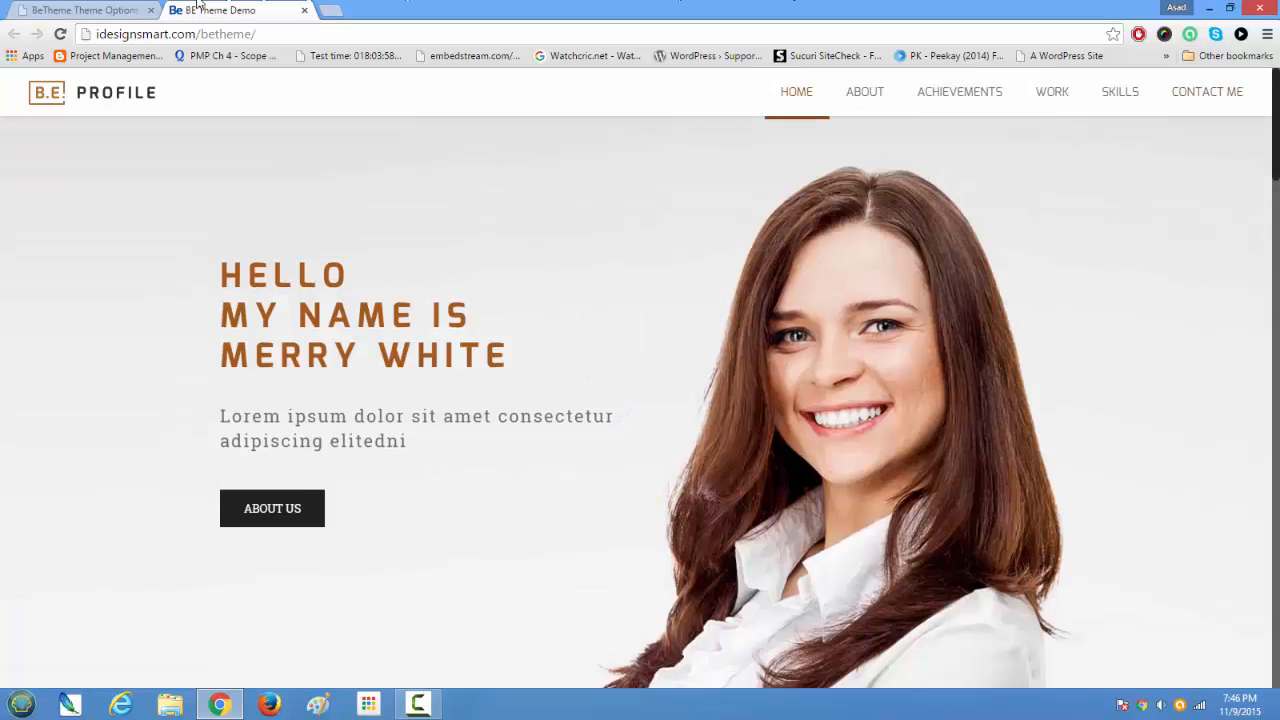
left_click(115, 7)
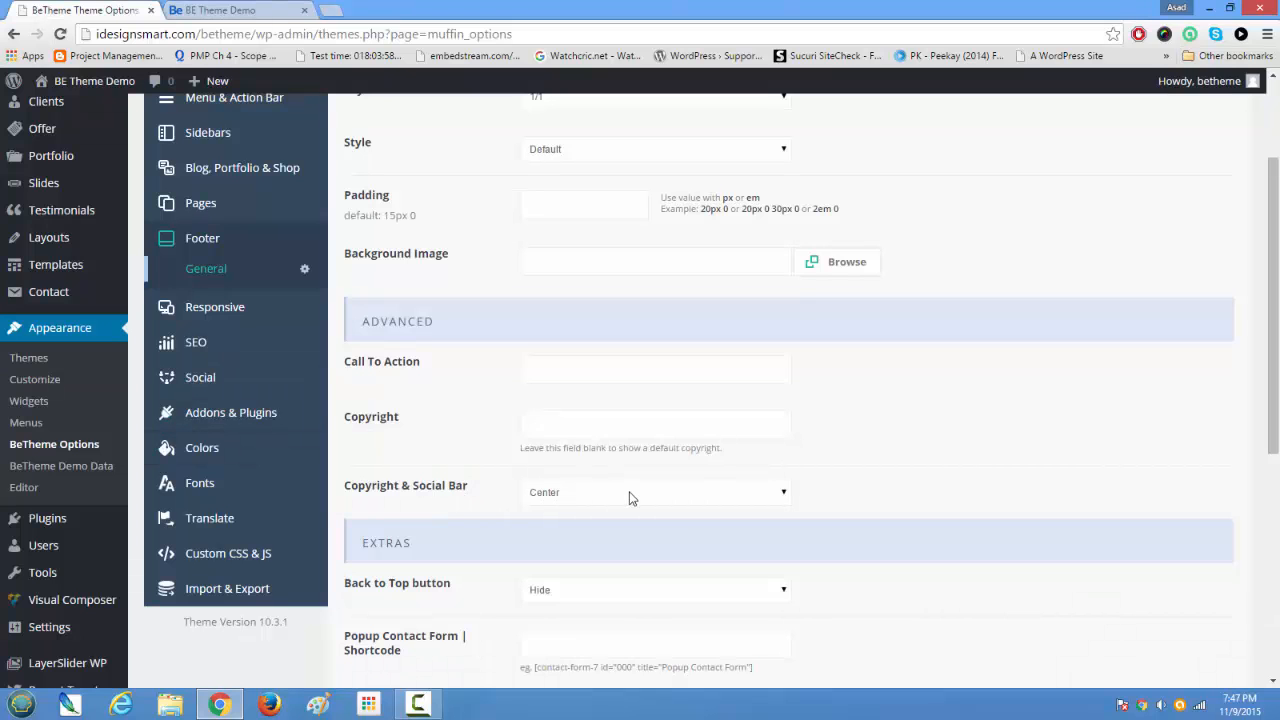
- Look over the popup contact form options of the footer and open the general Responsive settings
scroll(617, 528, "down", 5)
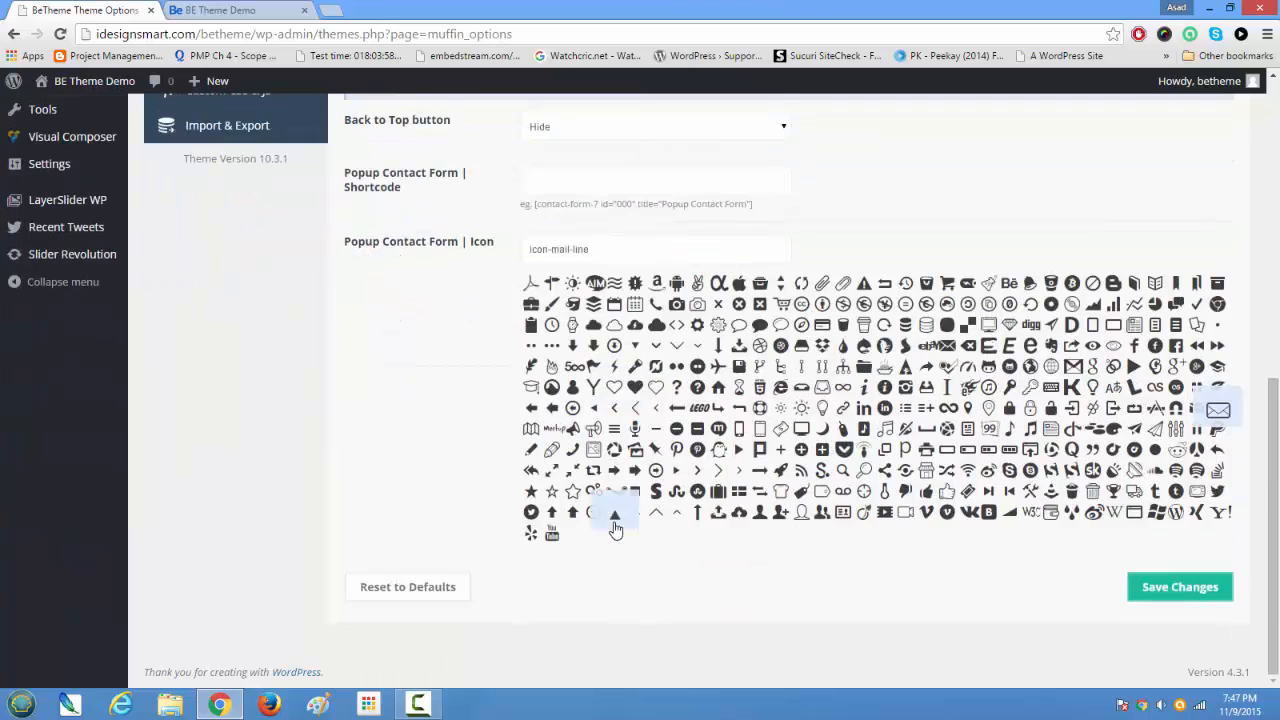
scroll(613, 529, "up", 5)
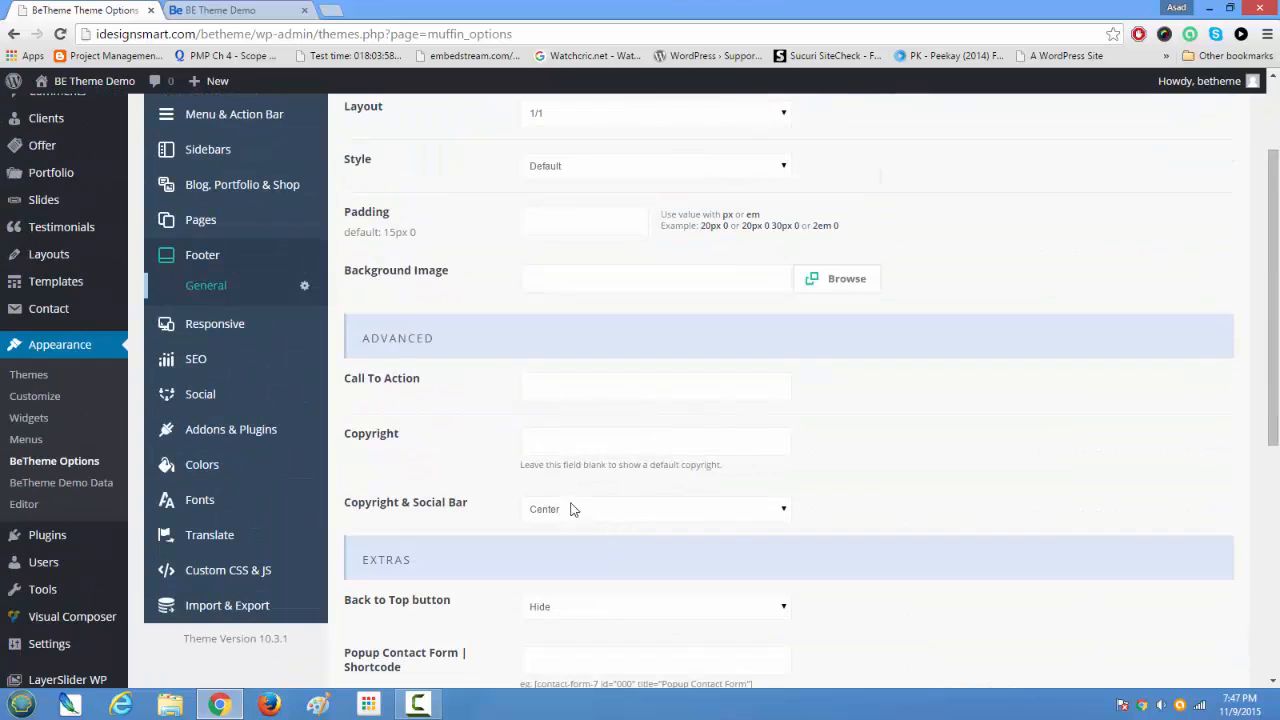
left_click(232, 333)
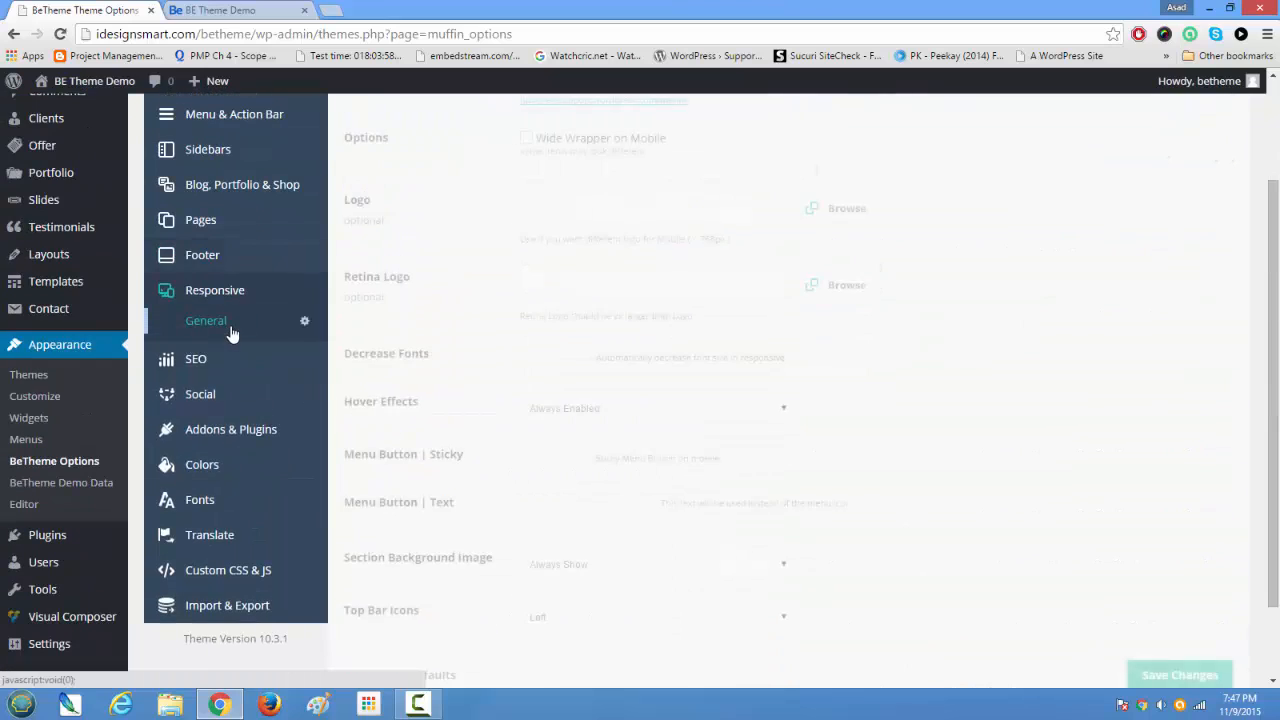
scroll(691, 500, "up", 3)
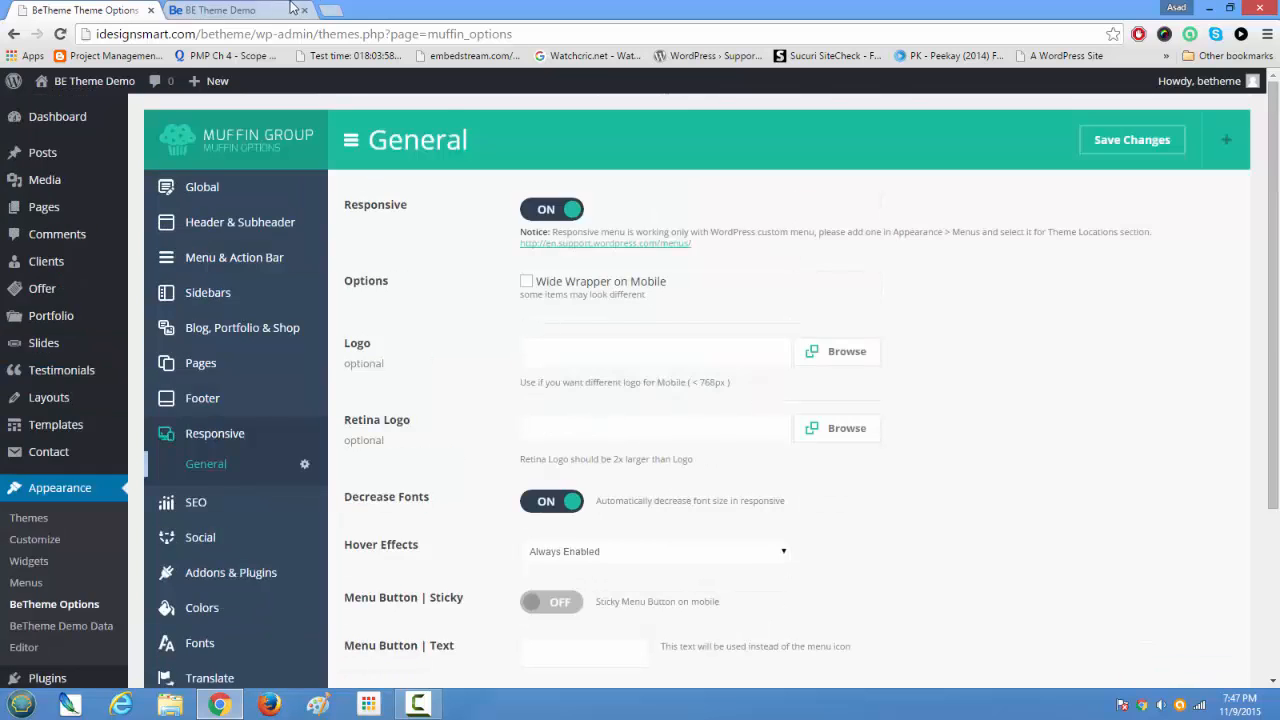
- Shrink the browser window showing the demo site to mobile width and place it near the middle of the desktop
left_click(230, 10)
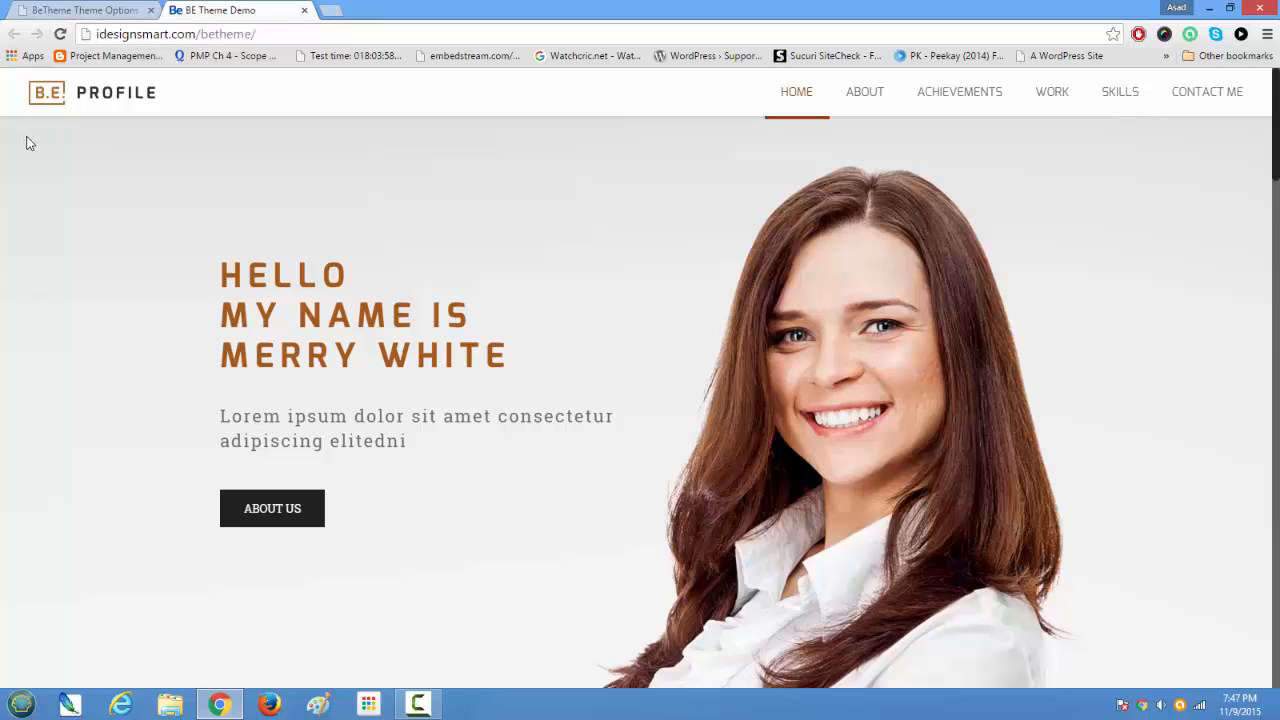
double_click(481, 10)
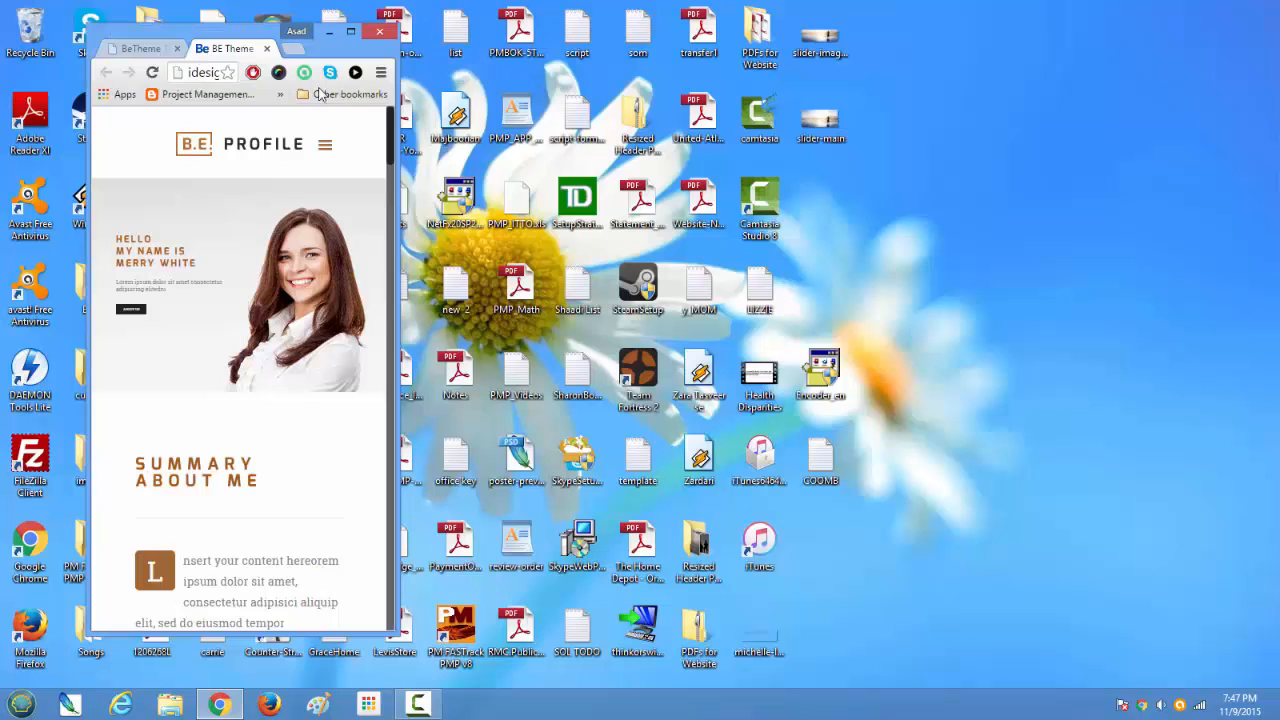
left_click_drag(158, 42, 676, 62)
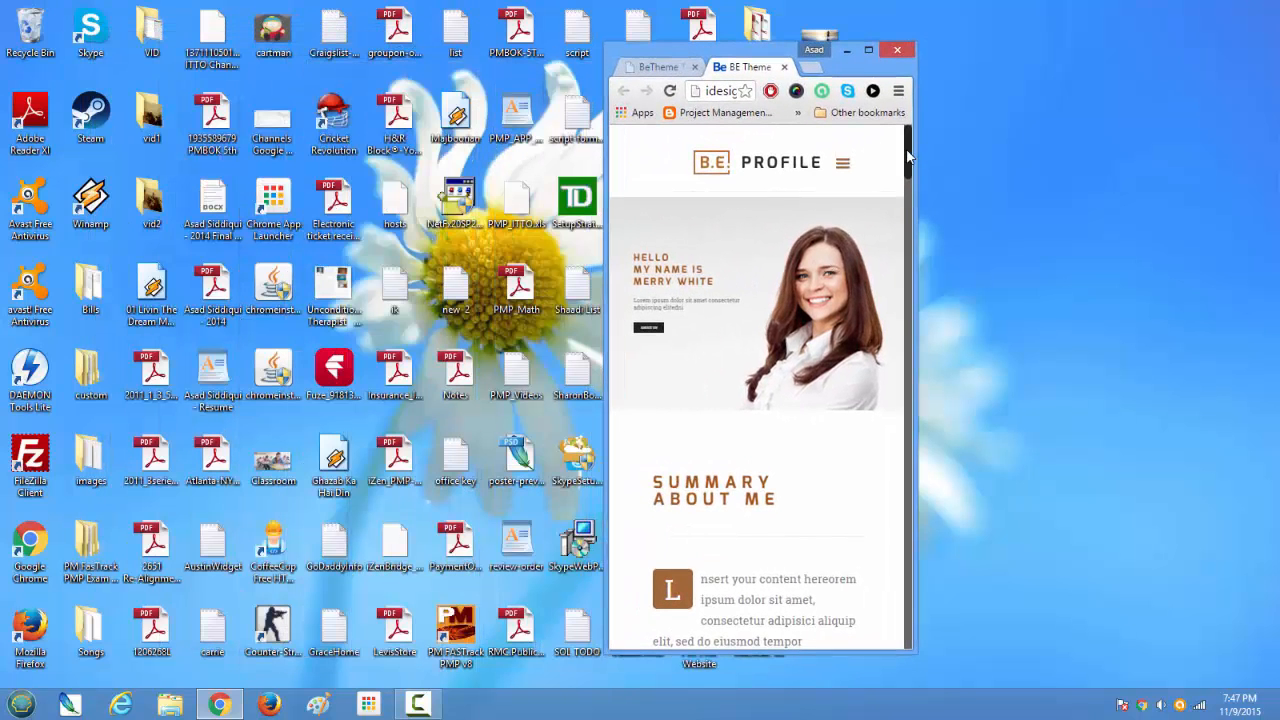
- Expand and collapse the demo site's mobile menu and examine the mobile layout down to the footer
left_click(843, 162)
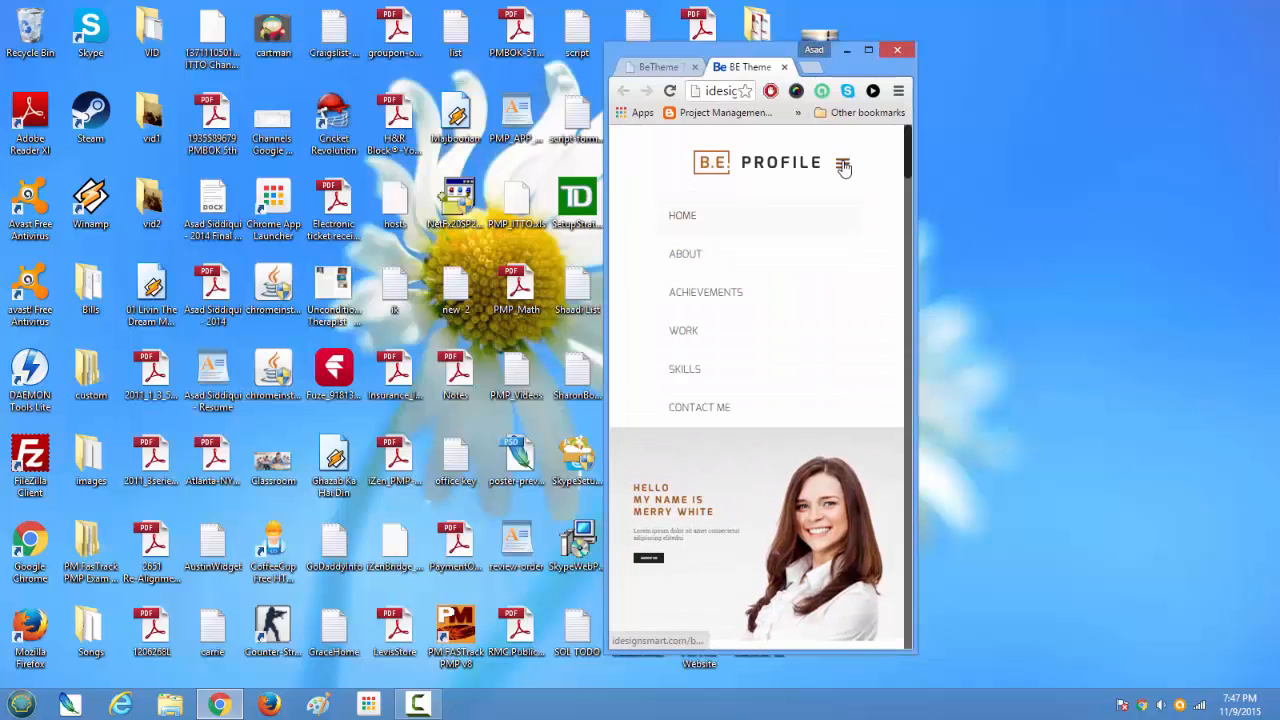
left_click(844, 165)
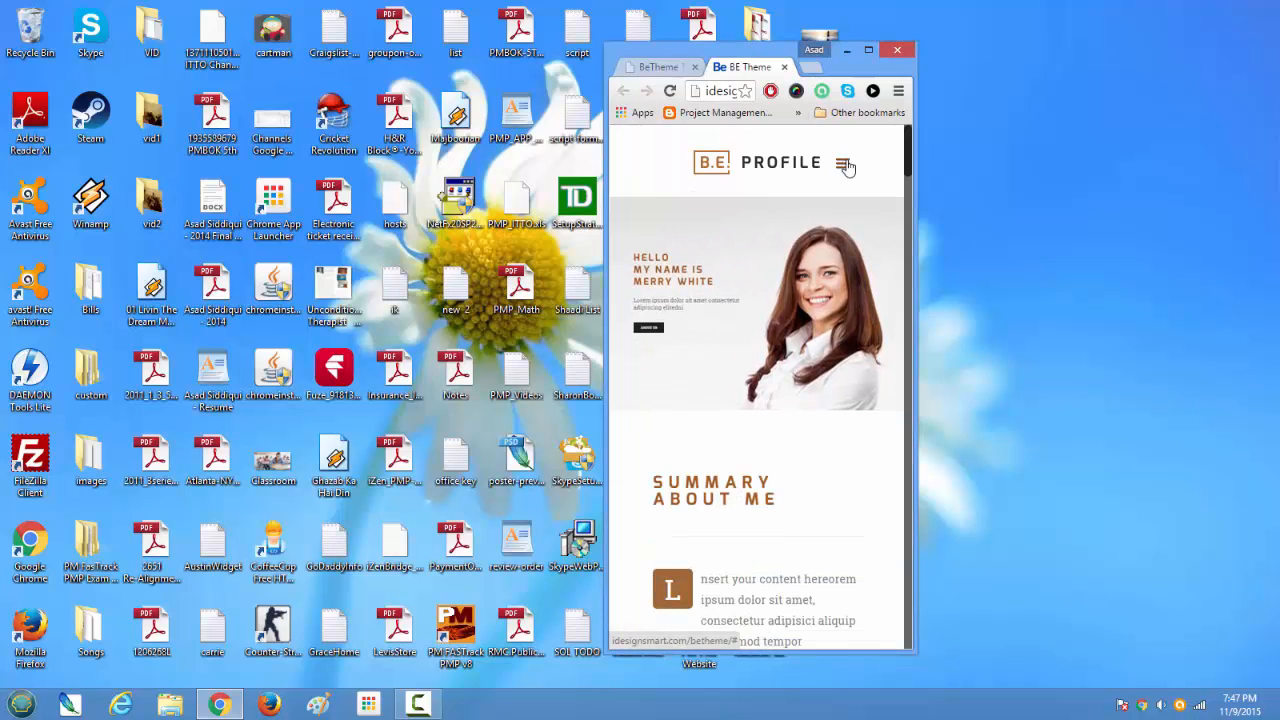
scroll(880, 300, "down", 10)
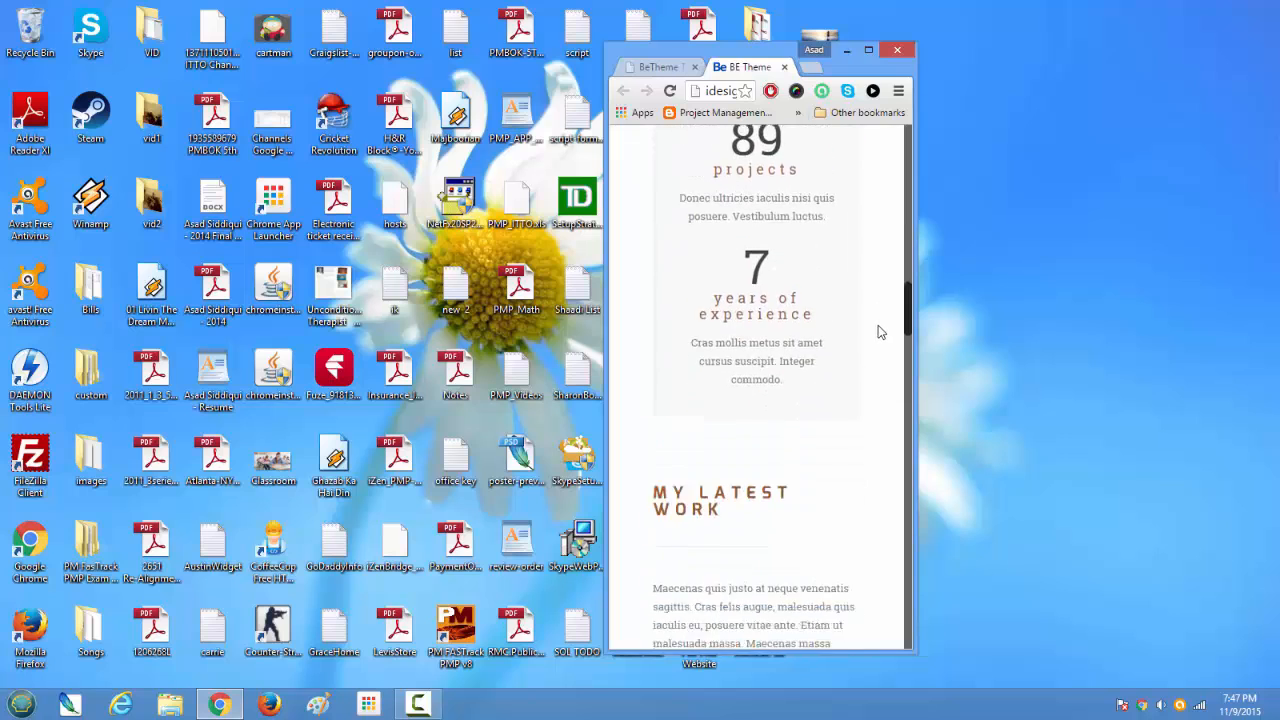
scroll(880, 332, "down", 15)
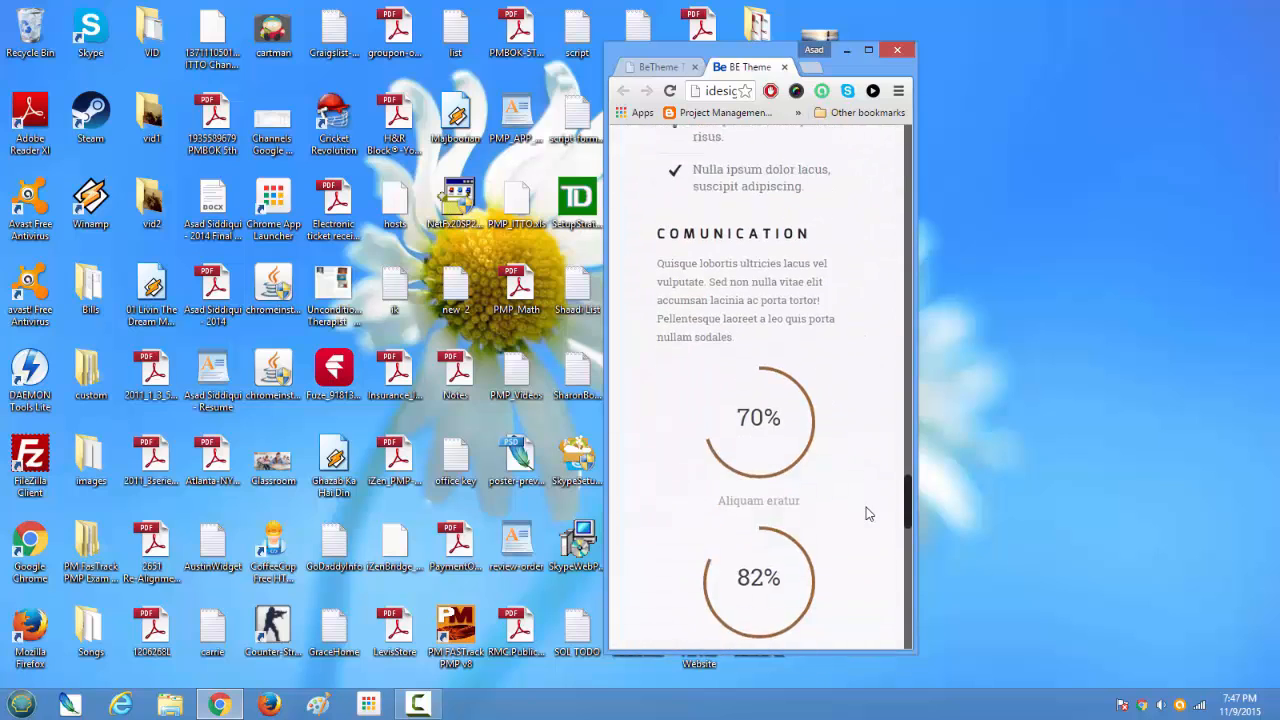
scroll(868, 513, "down", 15)
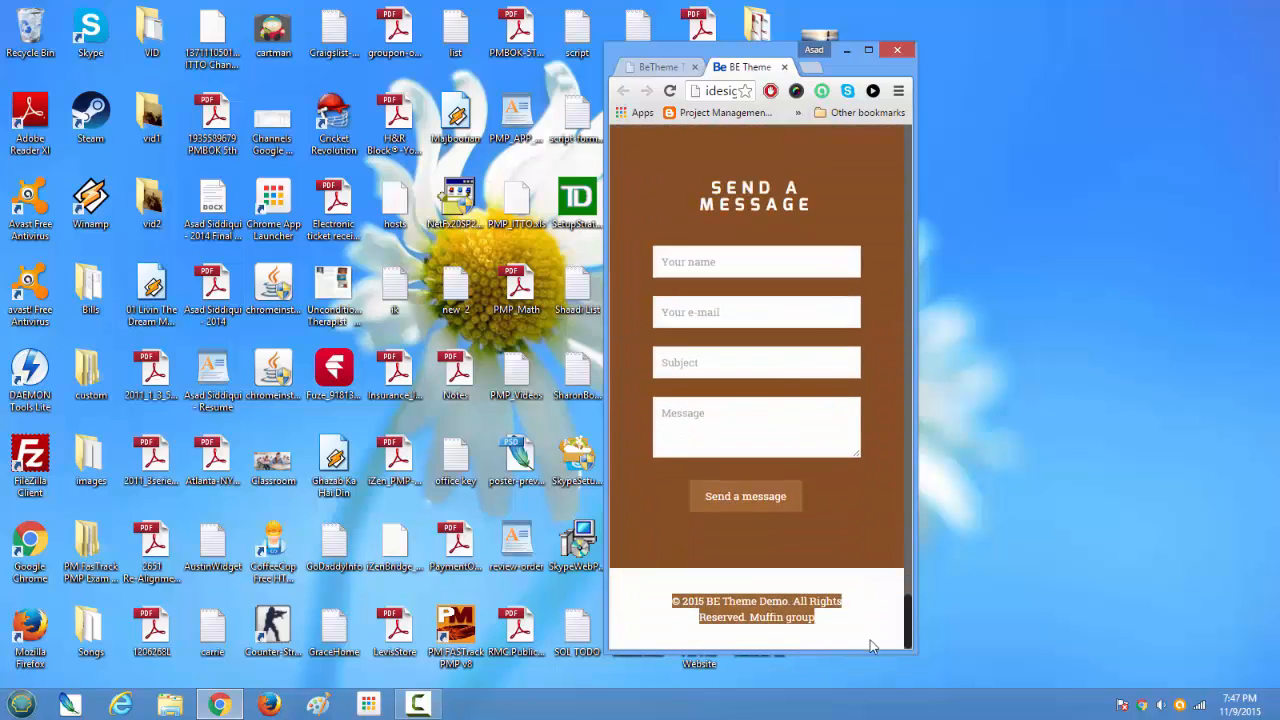
scroll(873, 637, "up", 20)
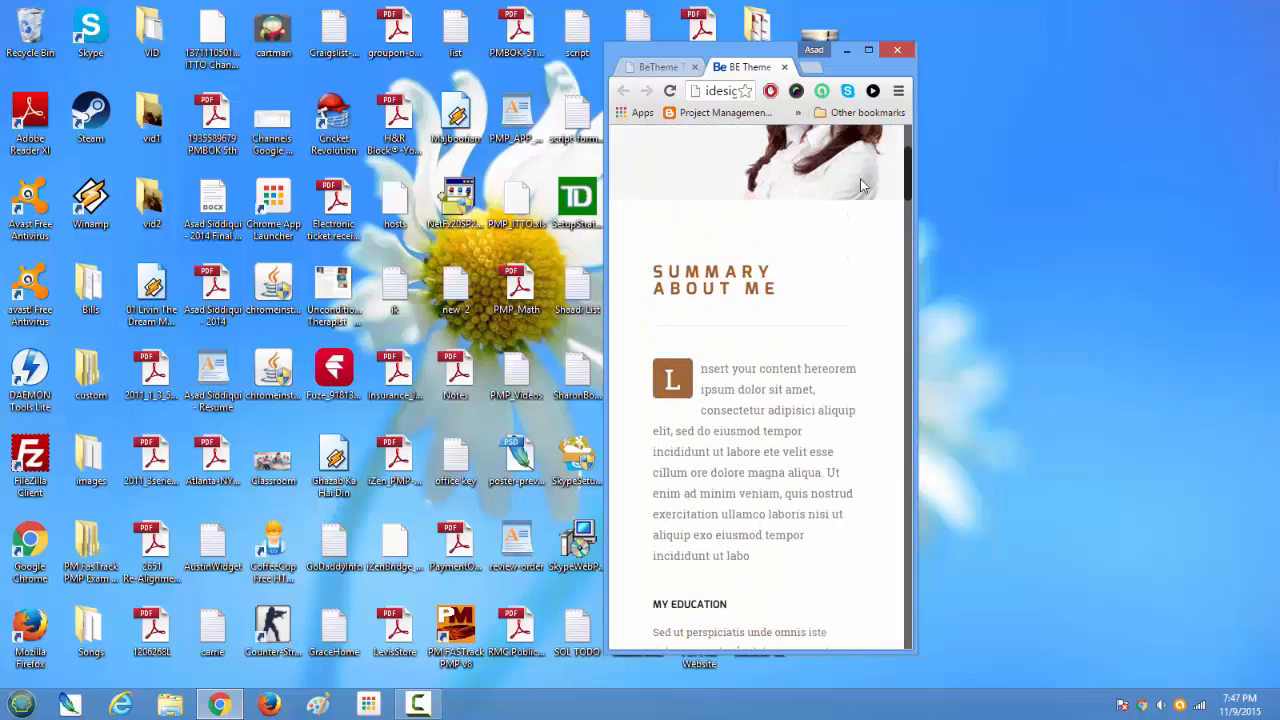
- Maximize the browser window, check the demo page's desktop layout, and review the Responsive settings
left_click(872, 52)
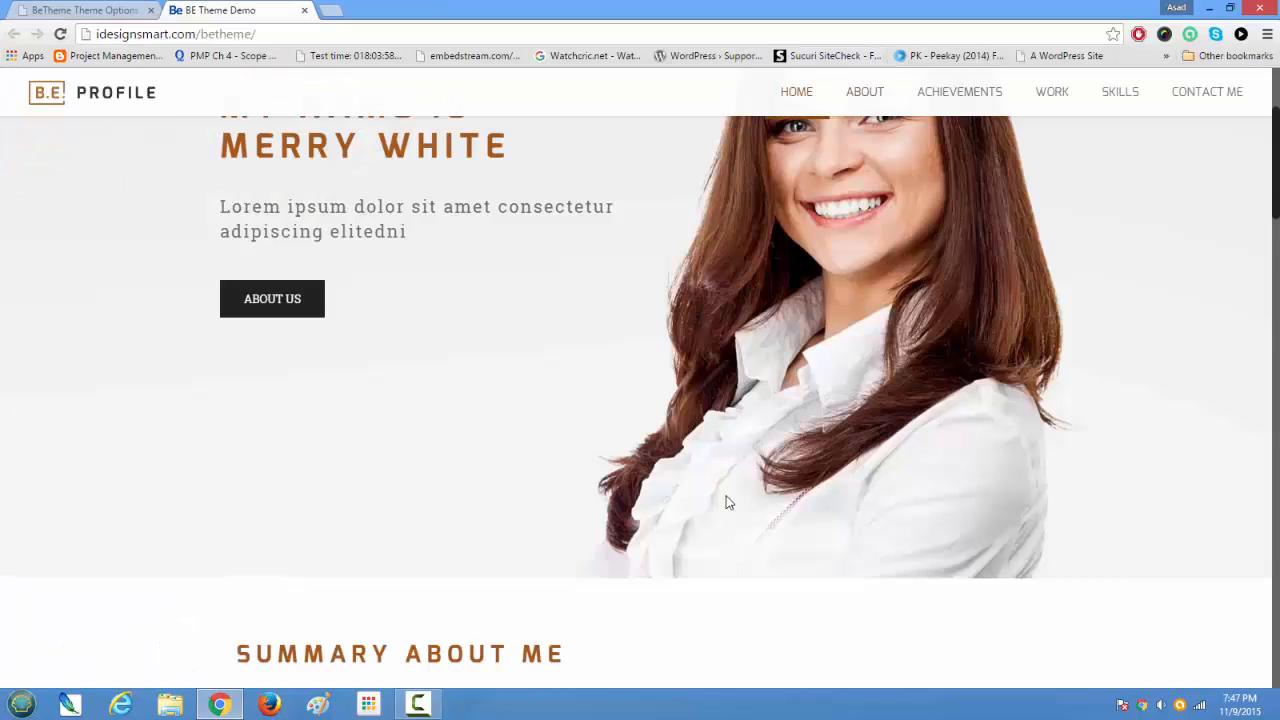
scroll(726, 492, "down", 1)
scroll(727, 490, "down", 8)
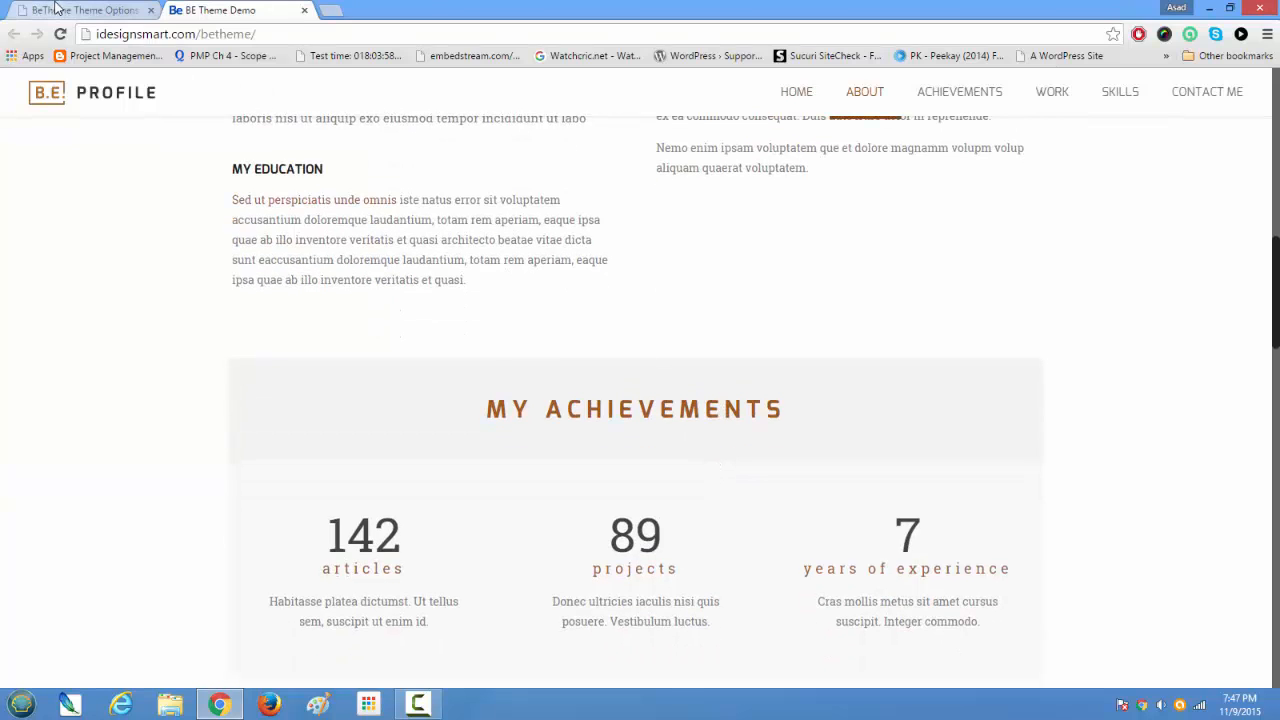
left_click(64, 10)
scroll(636, 376, "down", 3)
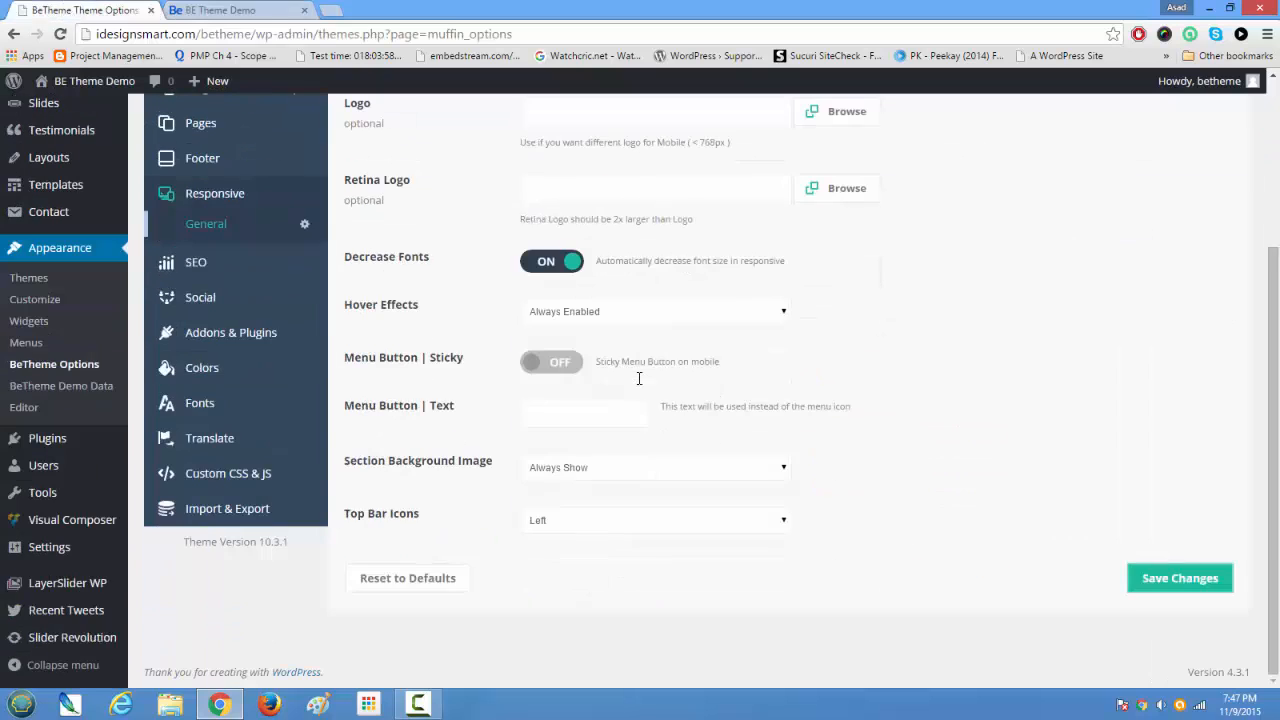
scroll(636, 380, "up", 3)
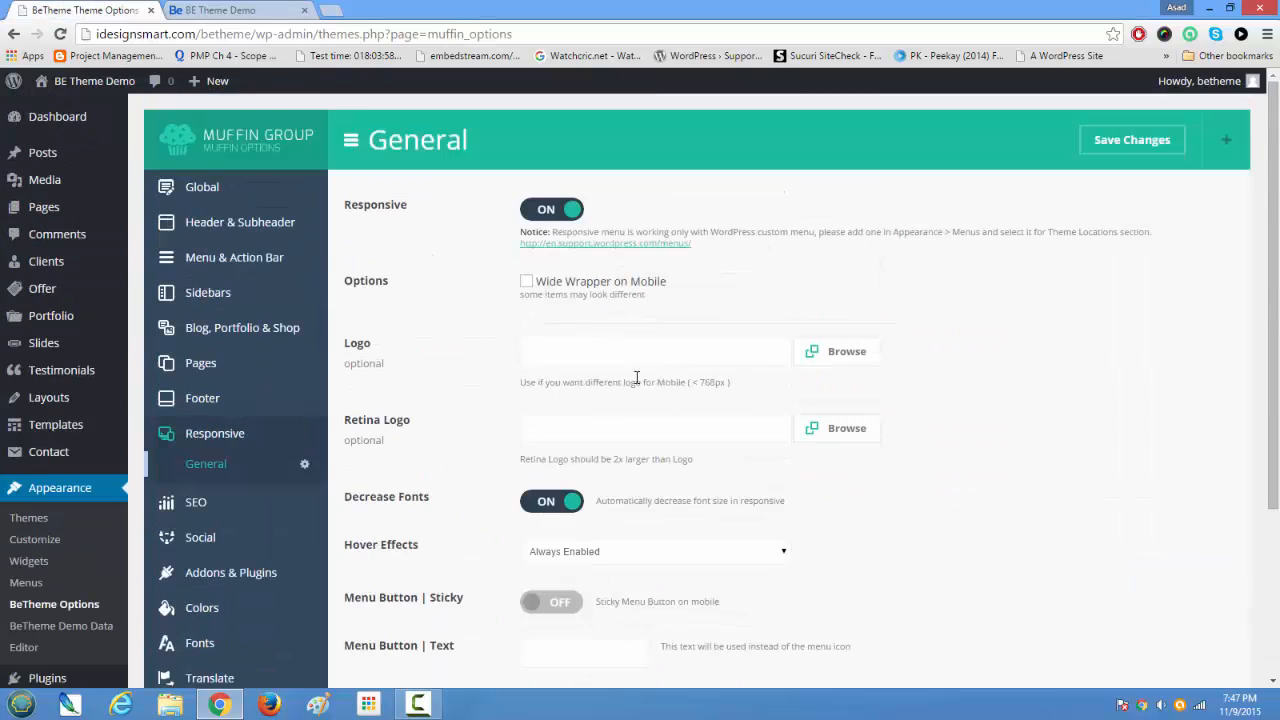
- Switch the Responsive option off and back on, and highlight the Decrease Fonts label
left_click(533, 212)
left_click(578, 216)
left_click_drag(346, 497, 516, 506)
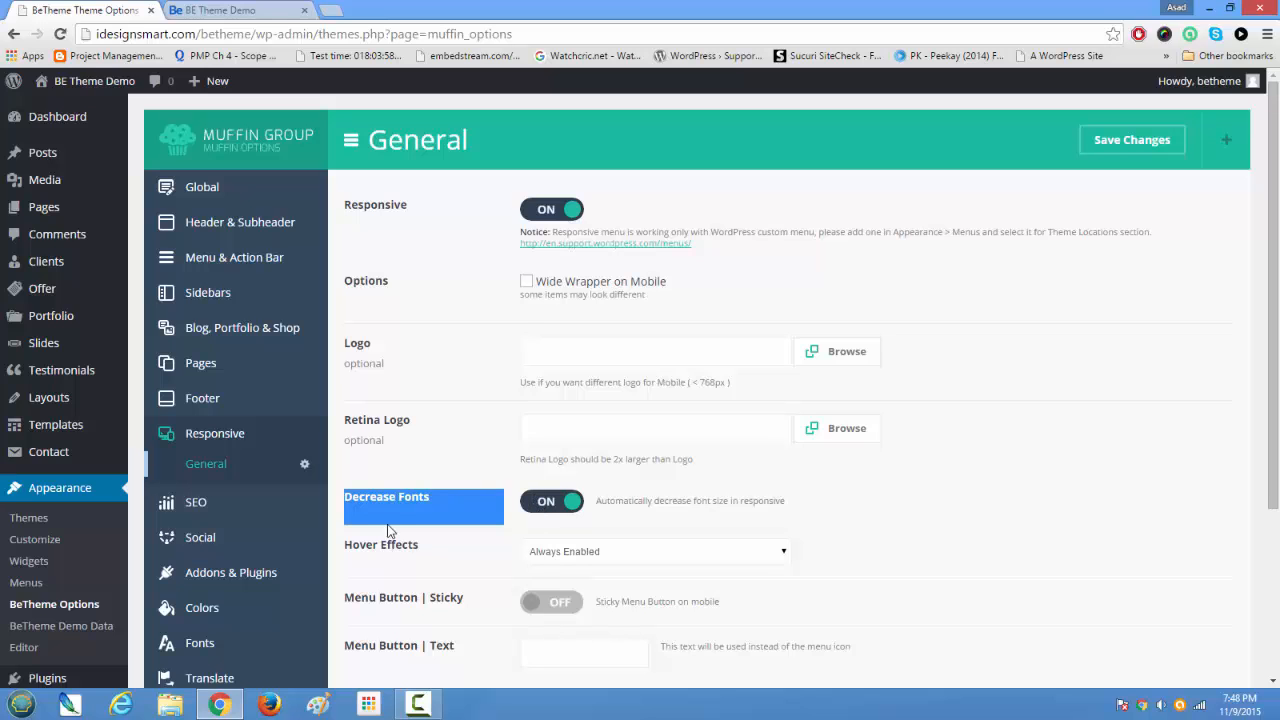
- Examine the portfolio images' hover effect and the skills section on the demo page, and review the remaining Responsive settings
key("ctrl+Tab")
scroll(512, 447, "down", 2)
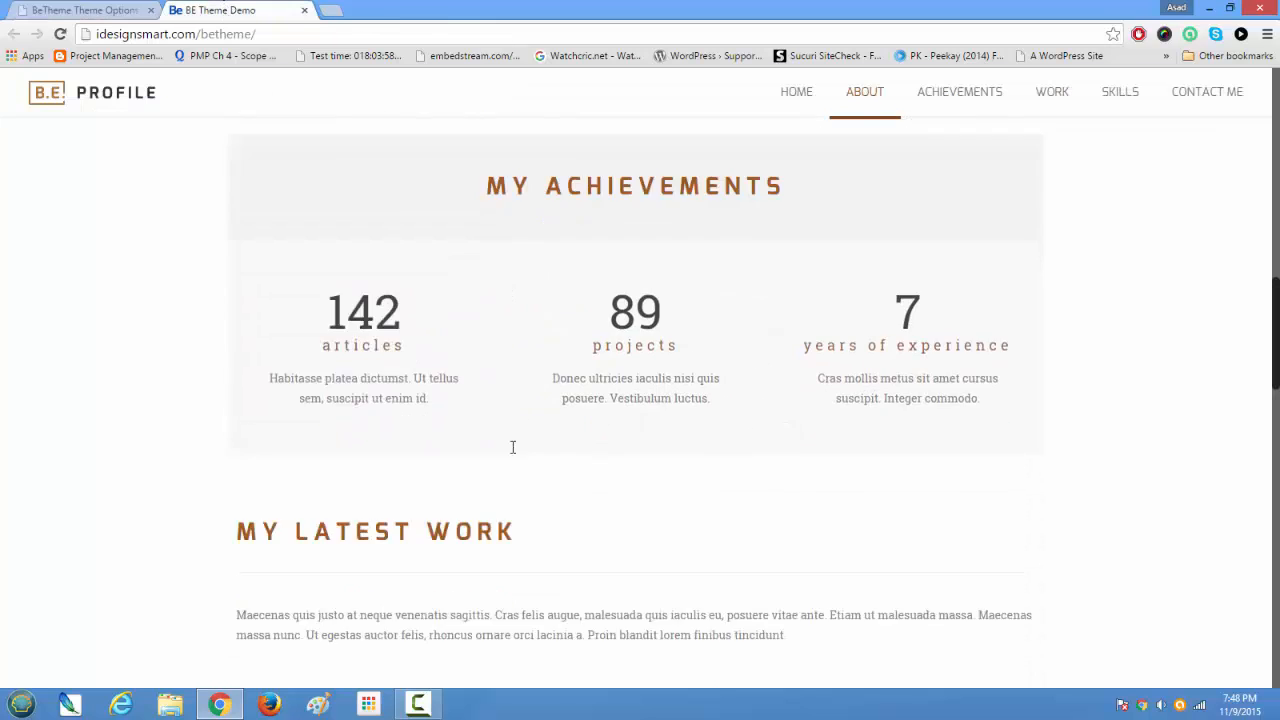
scroll(512, 447, "down", 4)
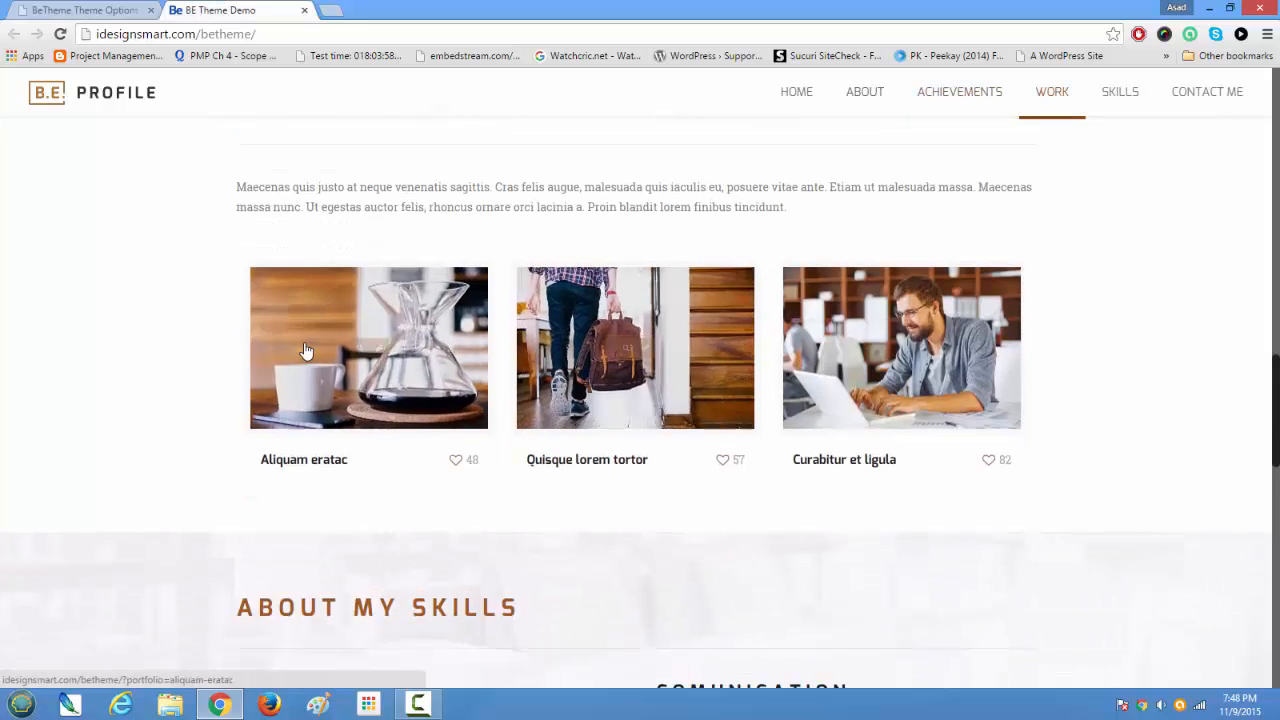
mouse_move(796, 352)
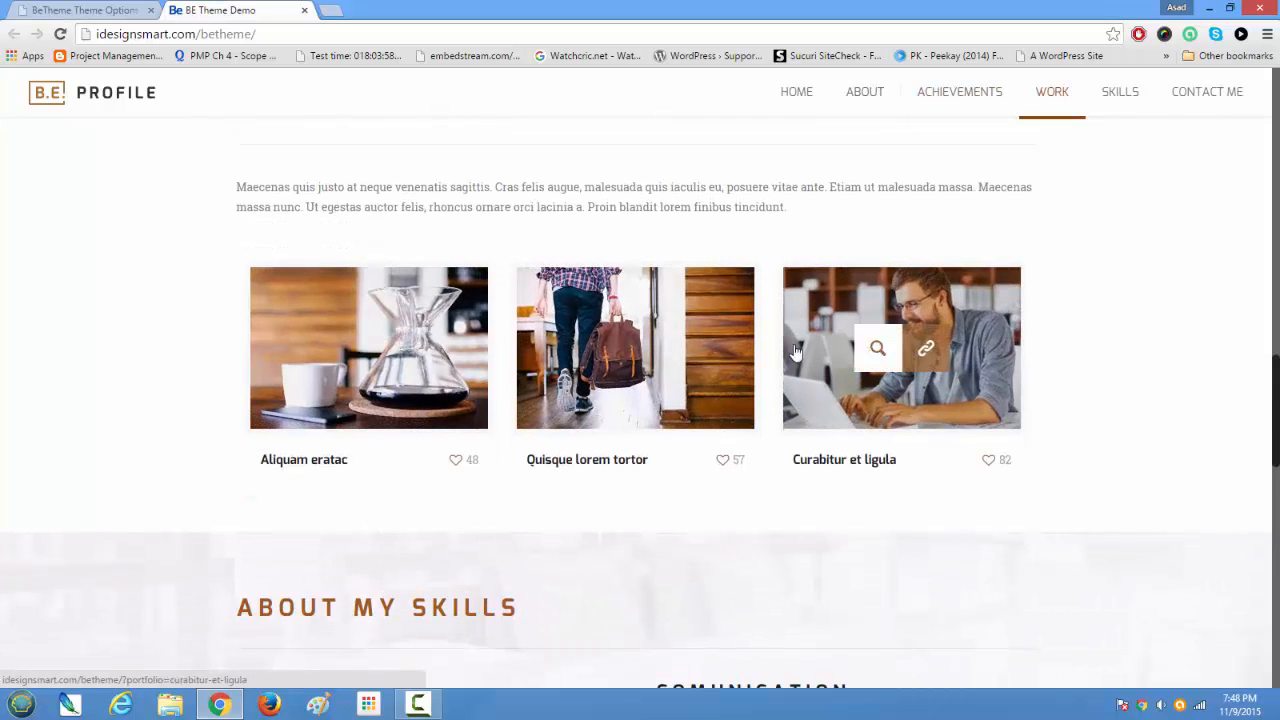
scroll(793, 490, "down", 5)
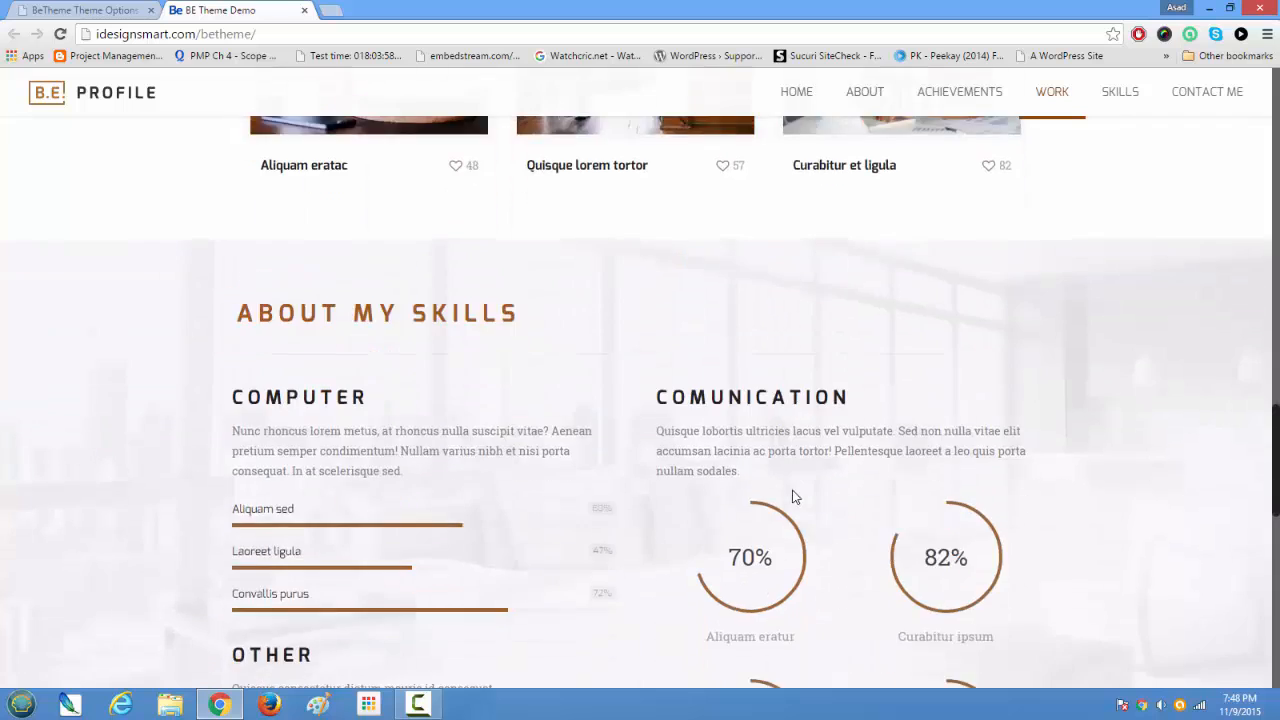
scroll(793, 495, "up", 3)
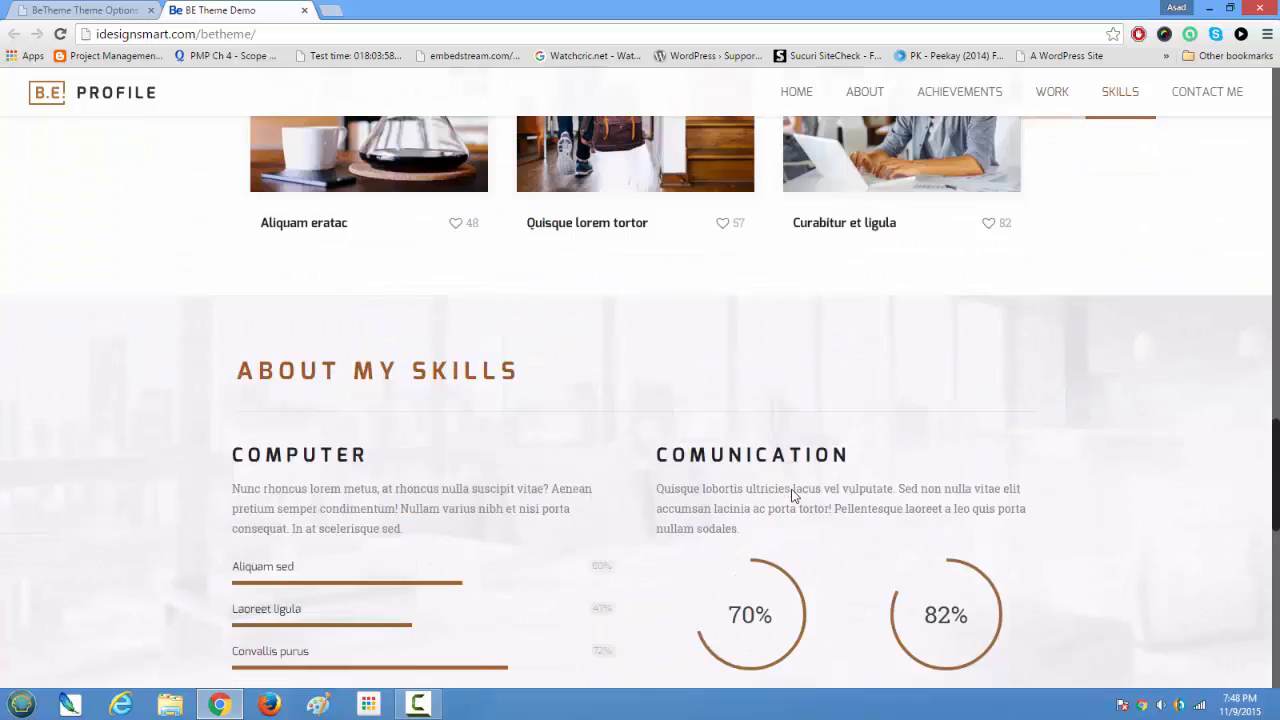
scroll(793, 495, "down", 3)
scroll(793, 495, "down", 3)
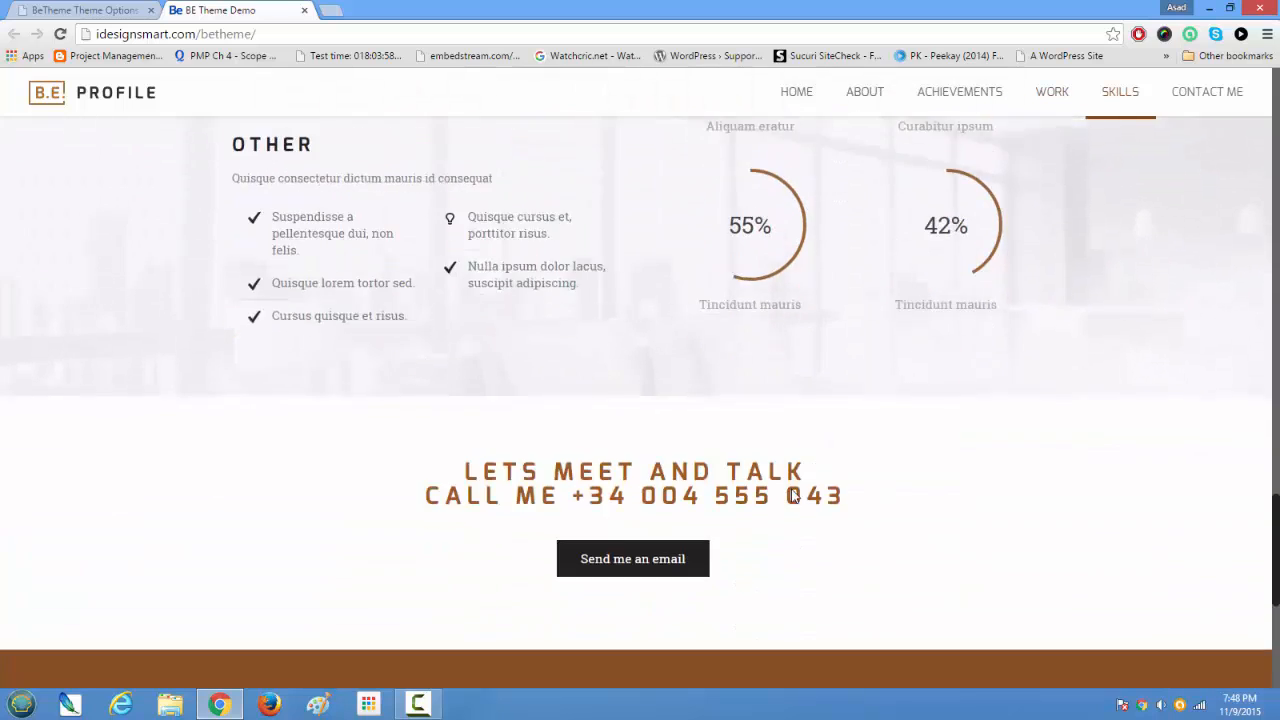
scroll(791, 494, "up", 4)
left_click(86, 10)
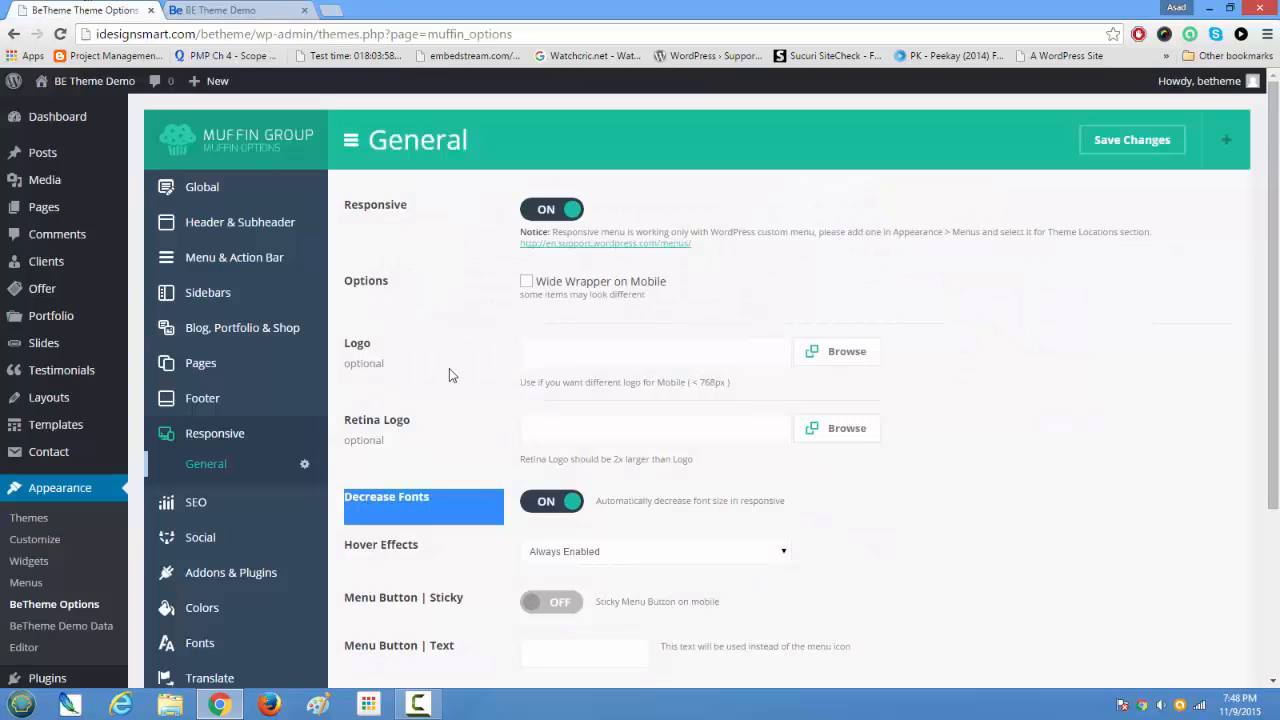
scroll(504, 518, "down", 3)
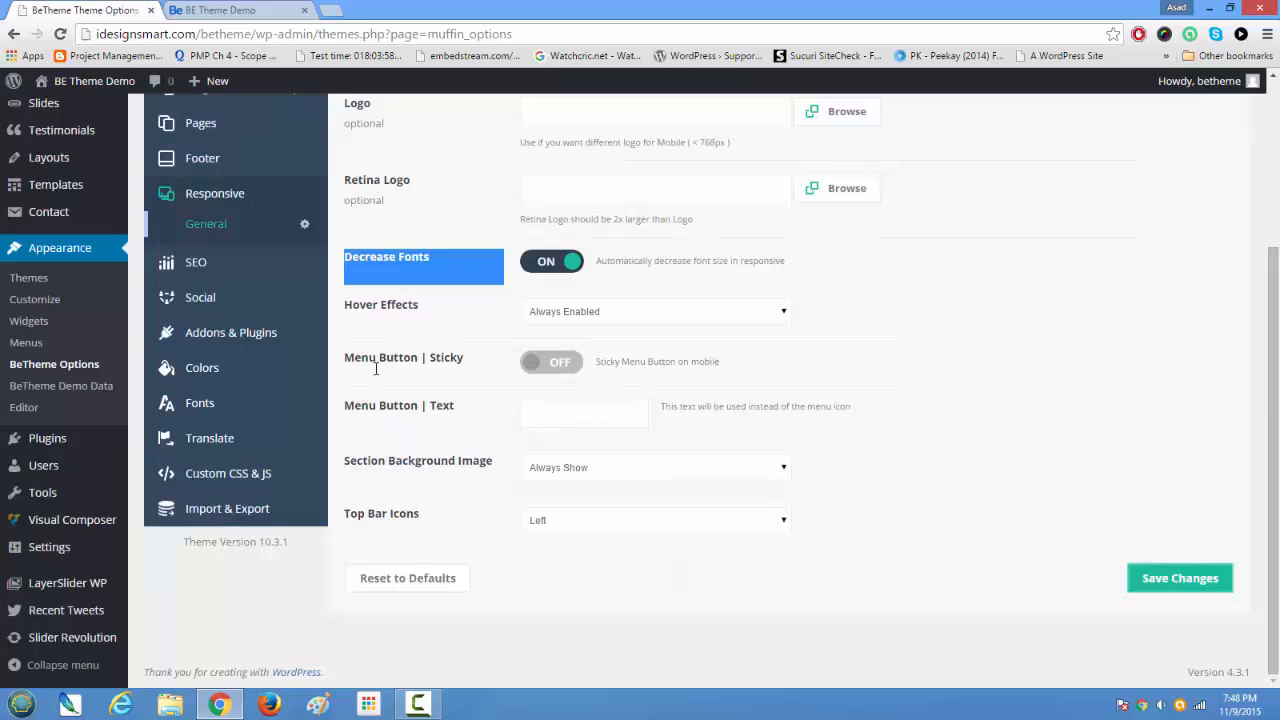
- Highlight the Responsive settings from Menu Button | Sticky to Top Bar Icons and review the options above them
left_click_drag(352, 360, 630, 503)
left_click_drag(805, 499, 838, 522)
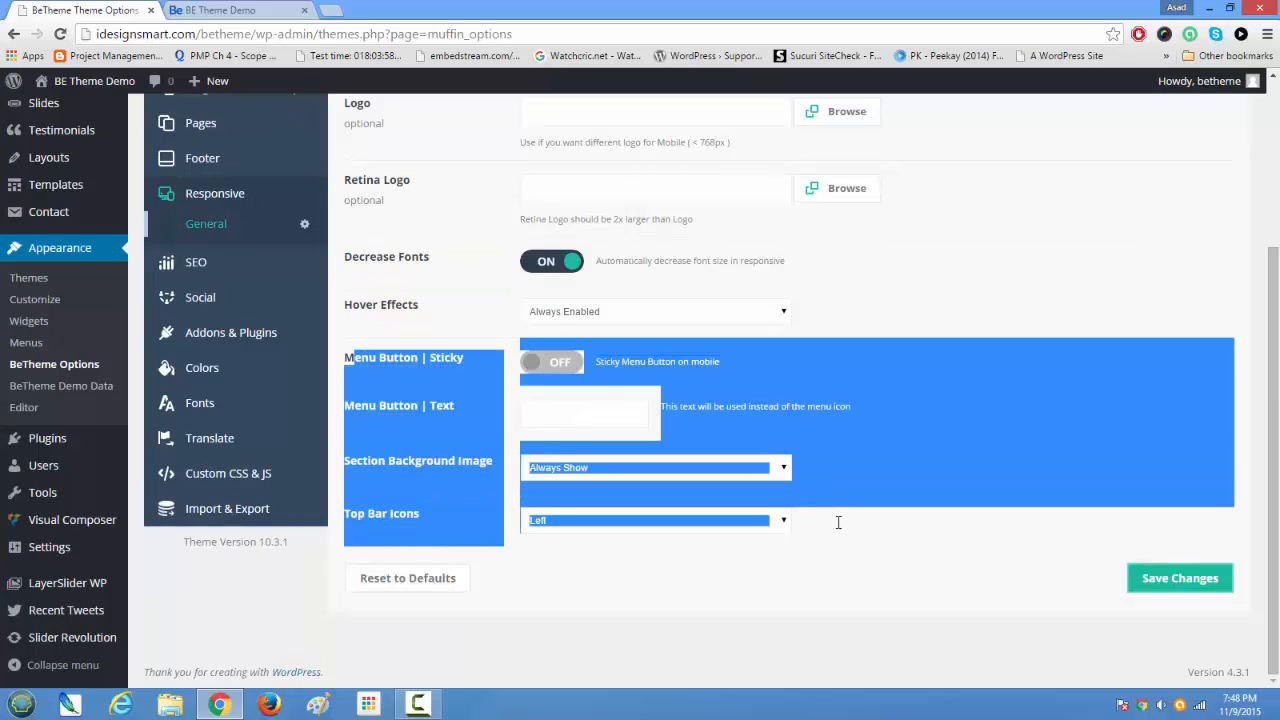
scroll(837, 522, "up", 3)
scroll(837, 522, "down", 2)
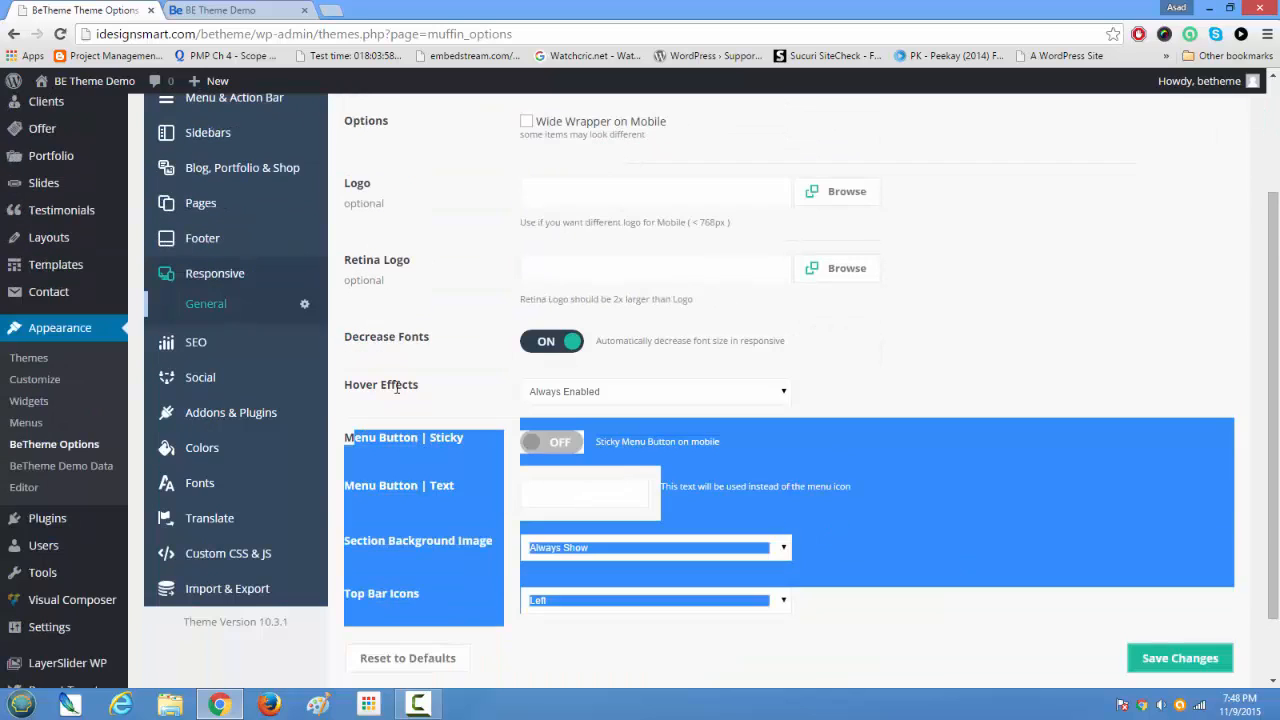
- Open the Social settings and review the link fields for the social networks, from Skype down to Tumblr
left_click(254, 380)
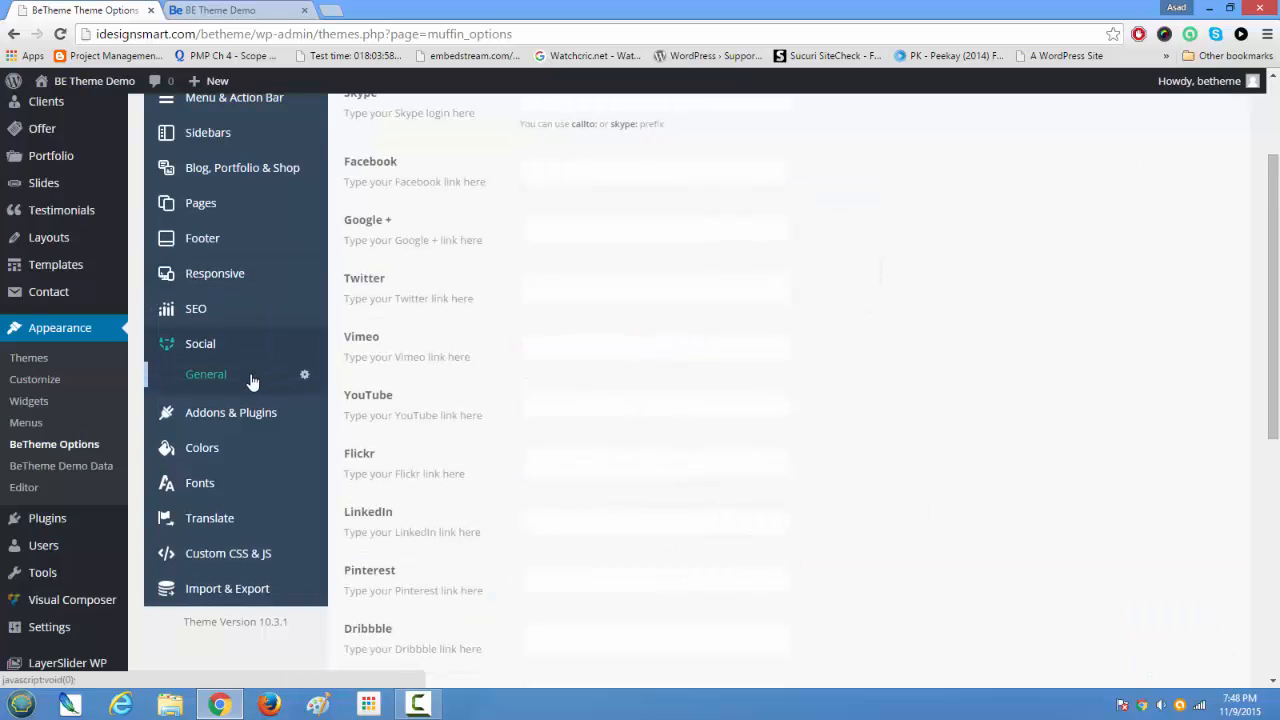
scroll(557, 453, "up", 2)
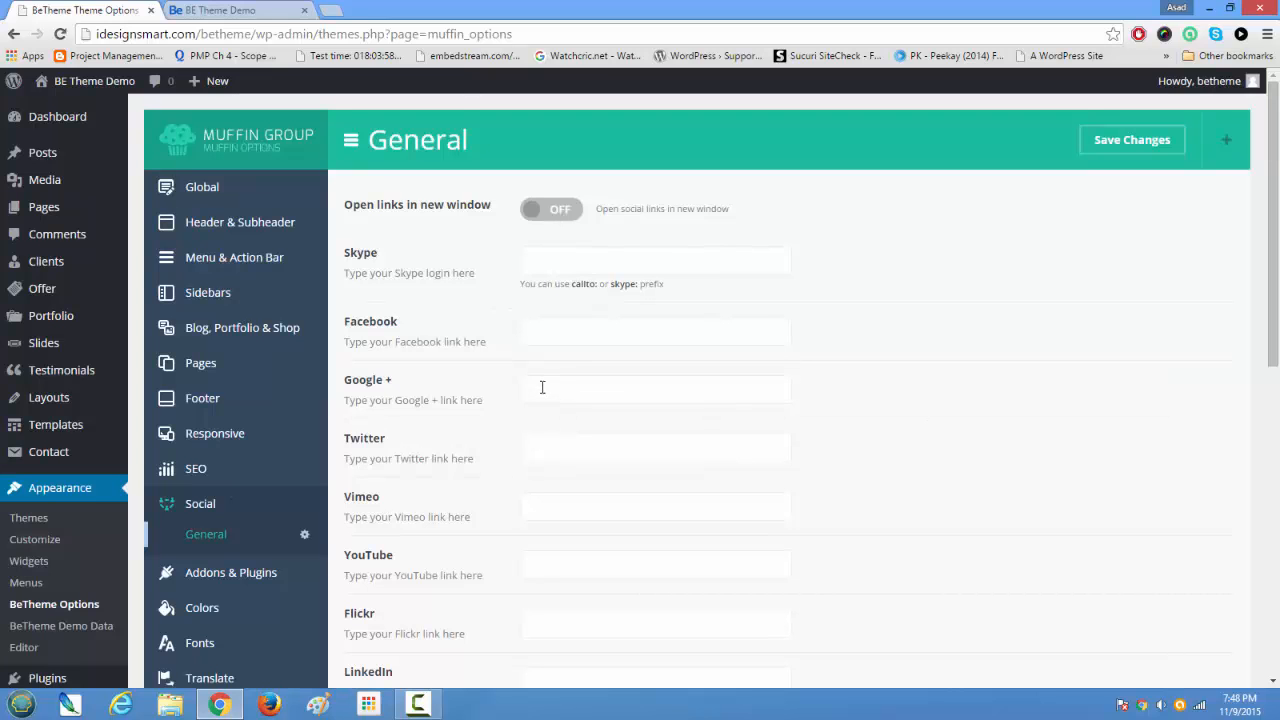
scroll(576, 487, "down", 3)
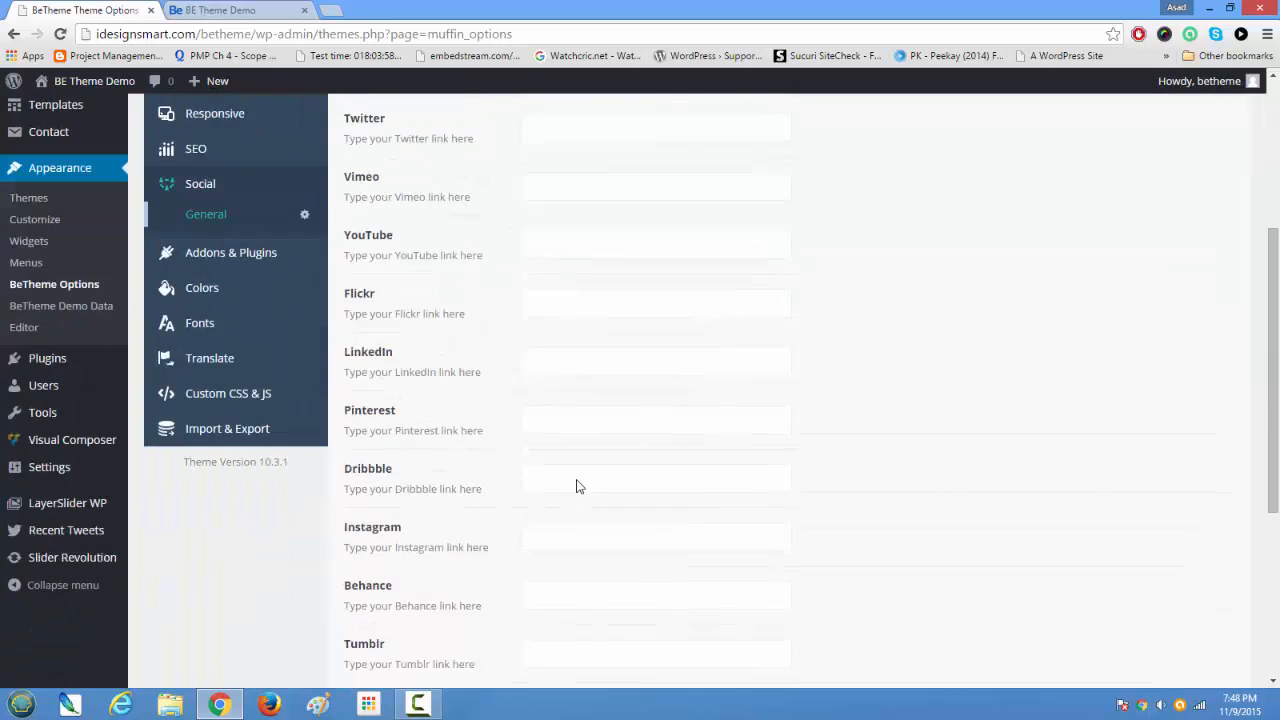
scroll(577, 480, "down", 3)
scroll(577, 480, "up", 5)
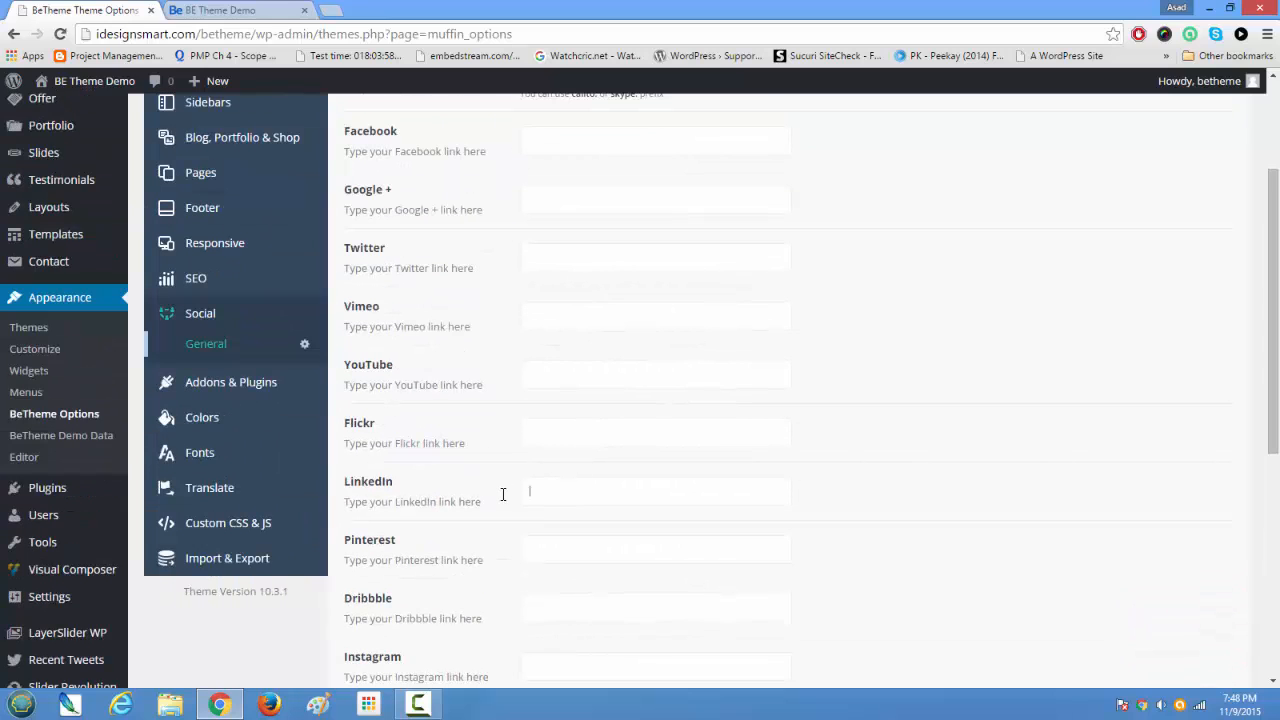
left_click(502, 494)
- Open the General color settings, review their options and color subsections, and highlight the Body background label
left_click(203, 420)
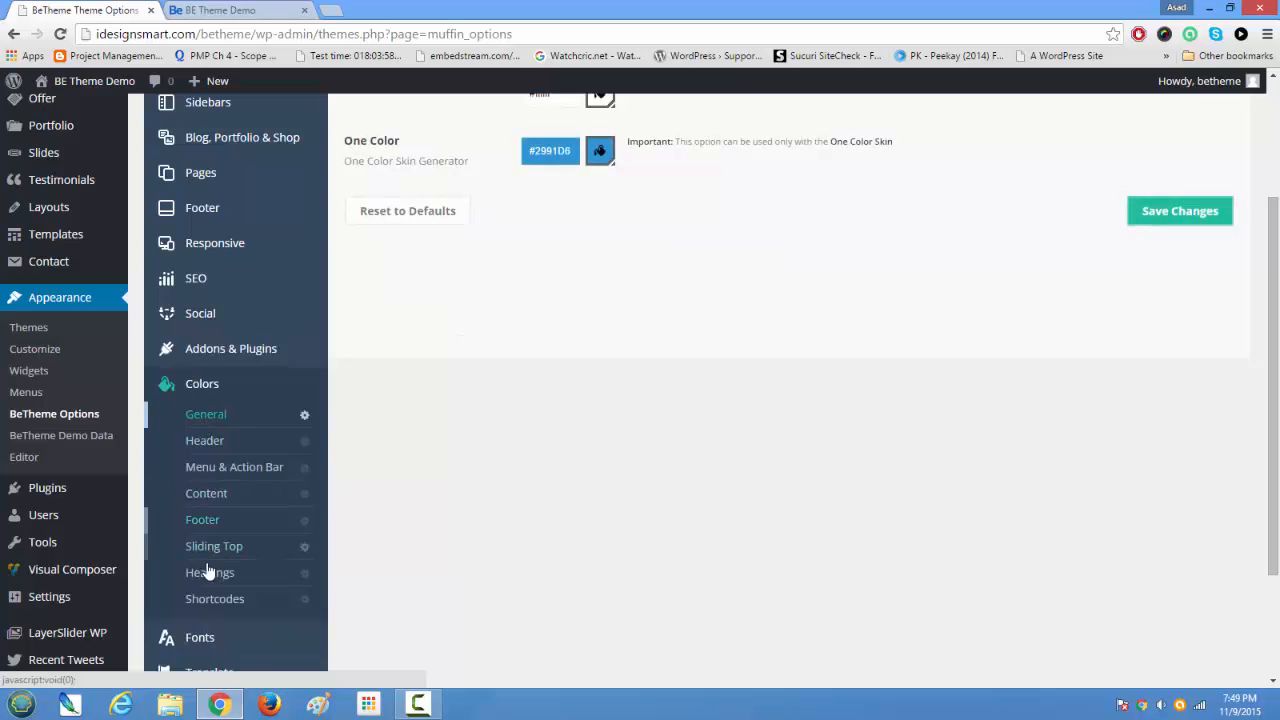
scroll(512, 514, "up", 2)
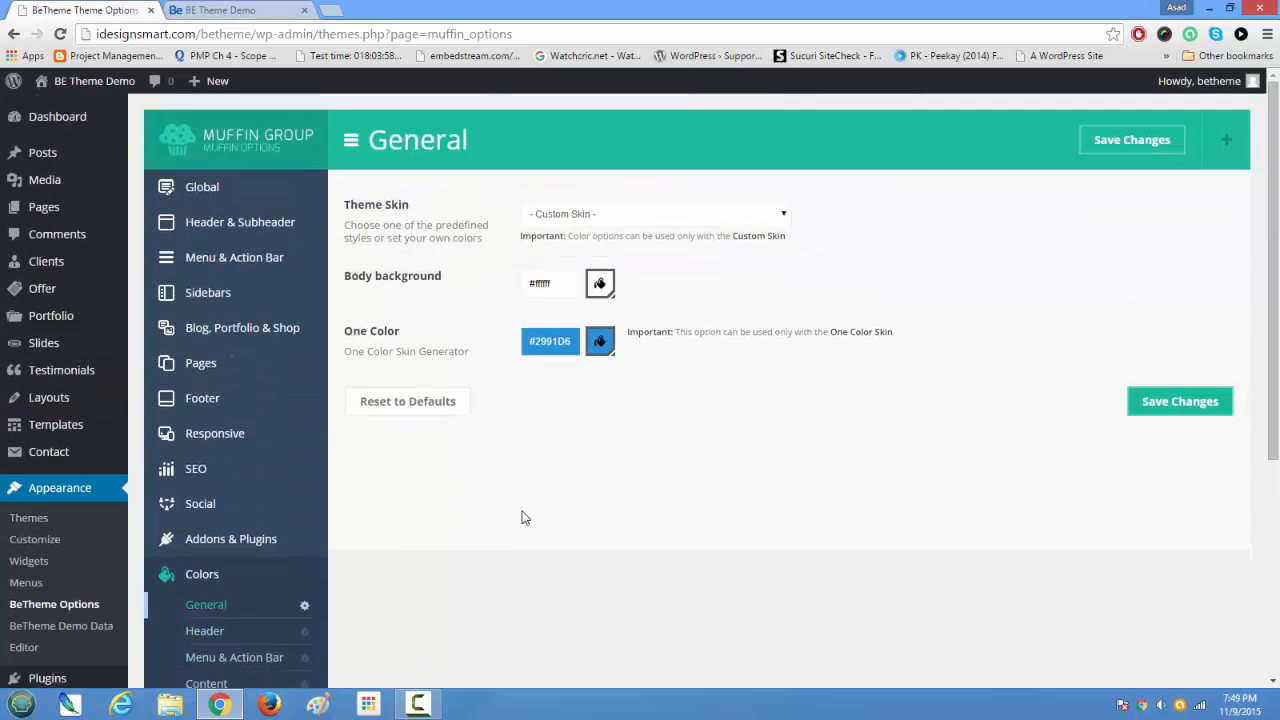
scroll(523, 517, "down", 3)
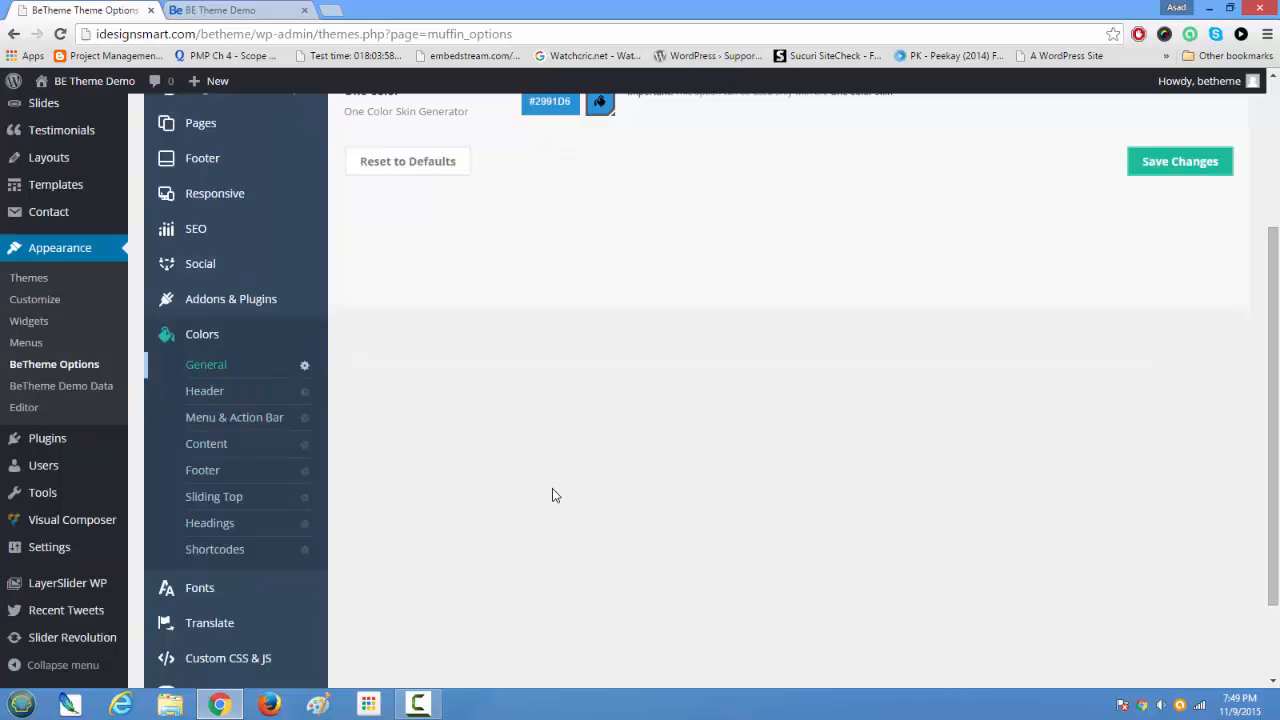
scroll(553, 494, "up", 3)
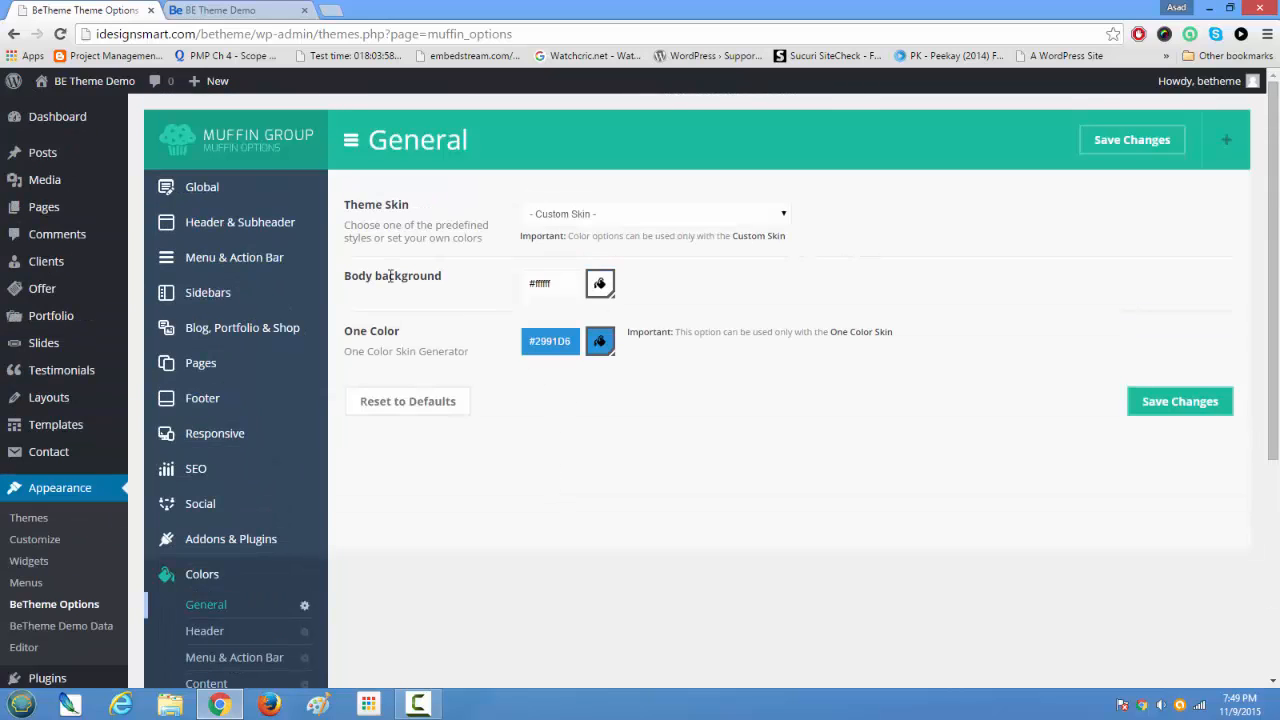
left_click_drag(390, 276, 496, 296)
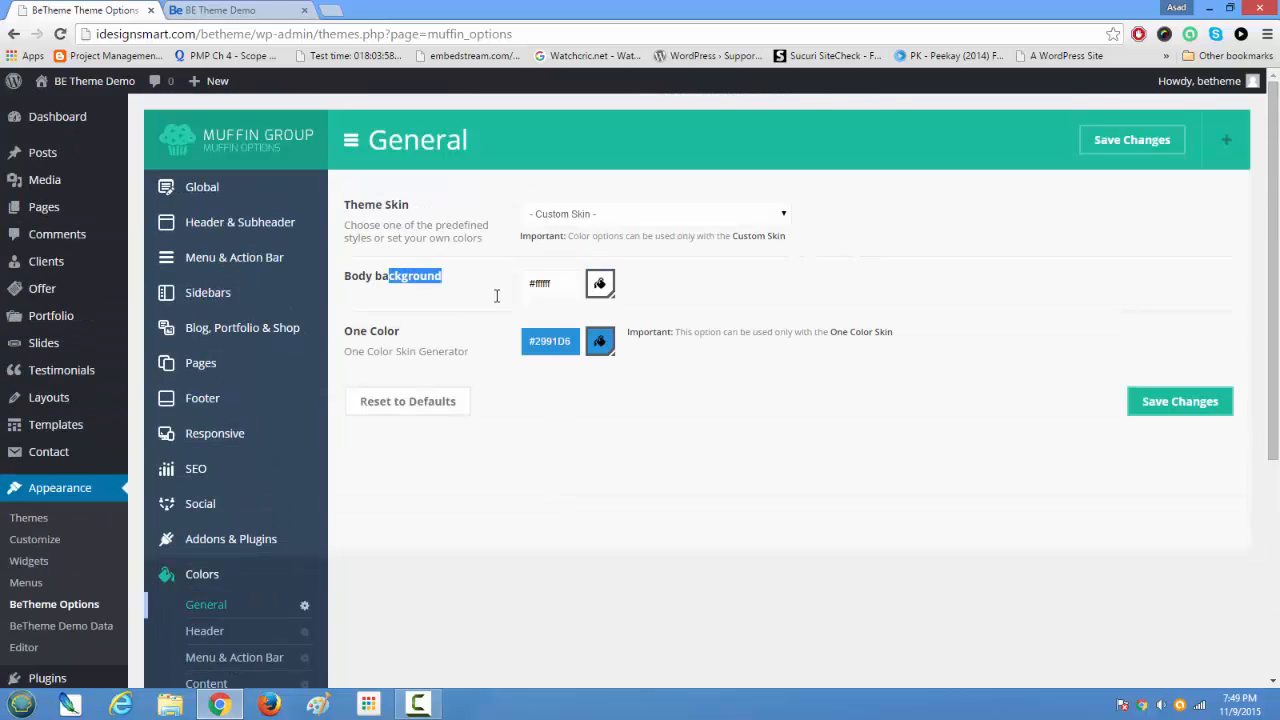
- Check the body background around the demo page's My Latest Work text, and highlight the One Color option in the theme settings
left_click(205, 10)
scroll(388, 418, "up", 5)
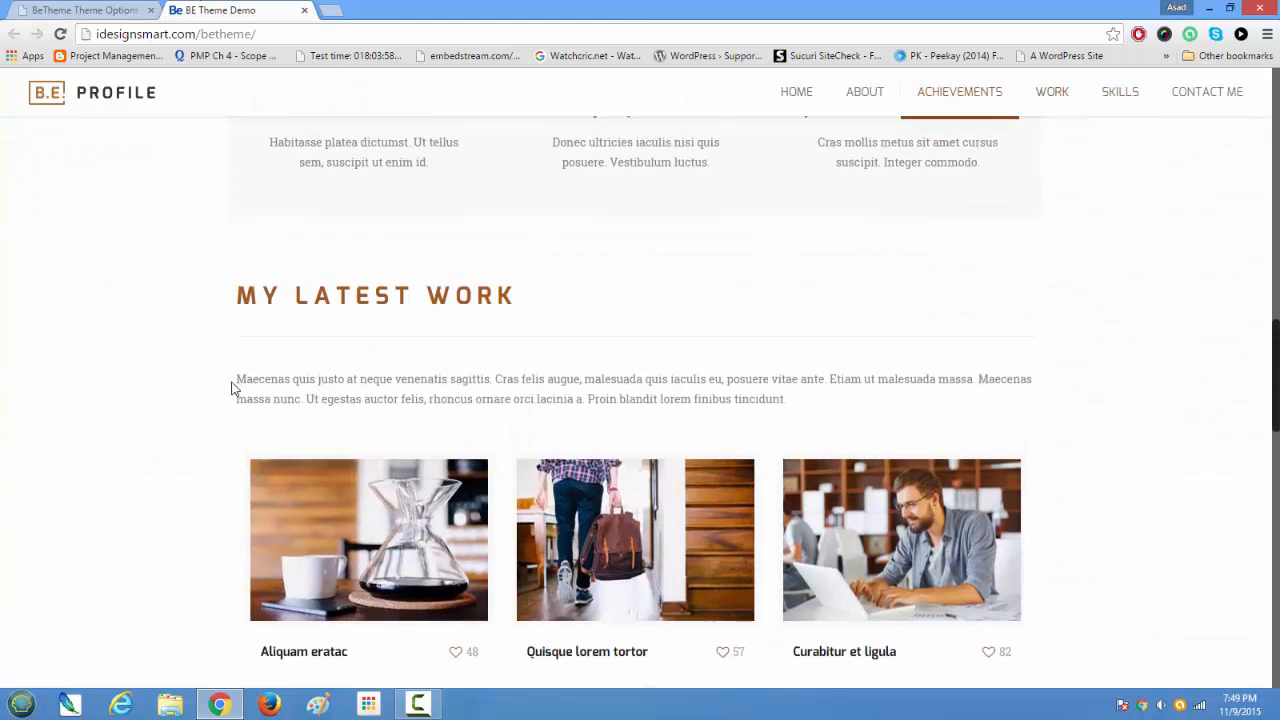
left_click_drag(231, 388, 808, 406)
left_click(90, 10)
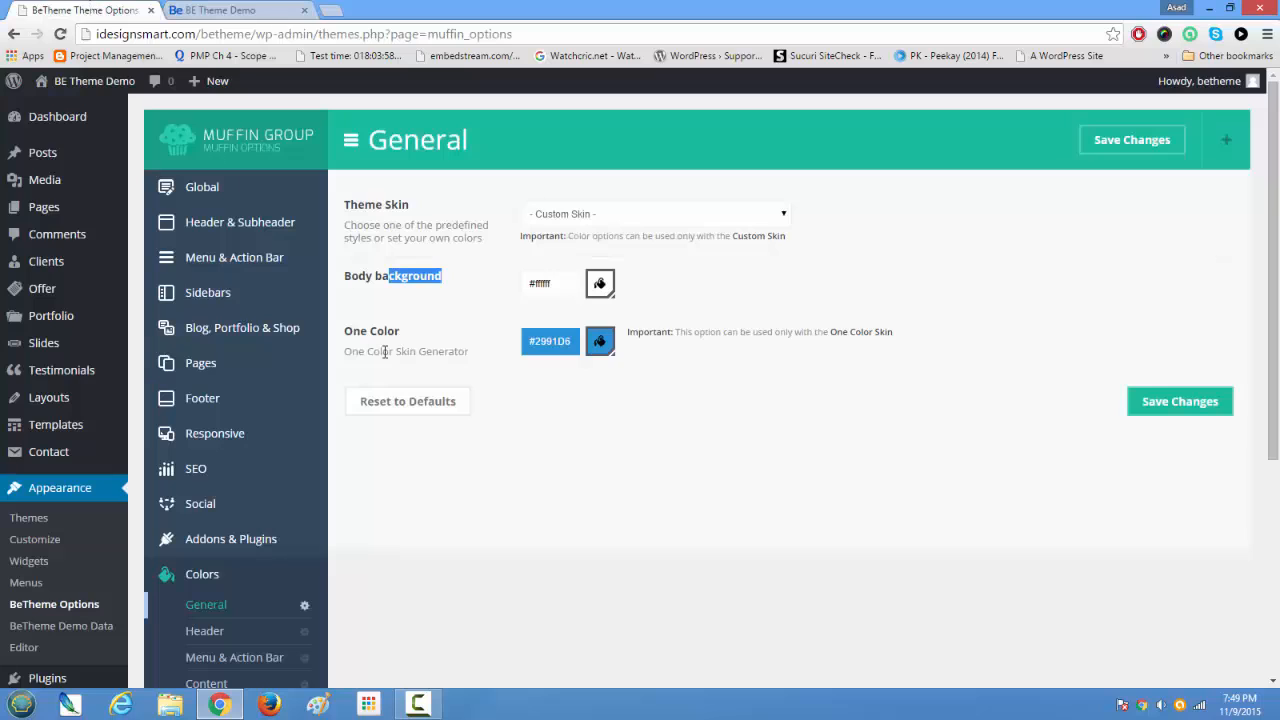
left_click_drag(354, 332, 439, 368)
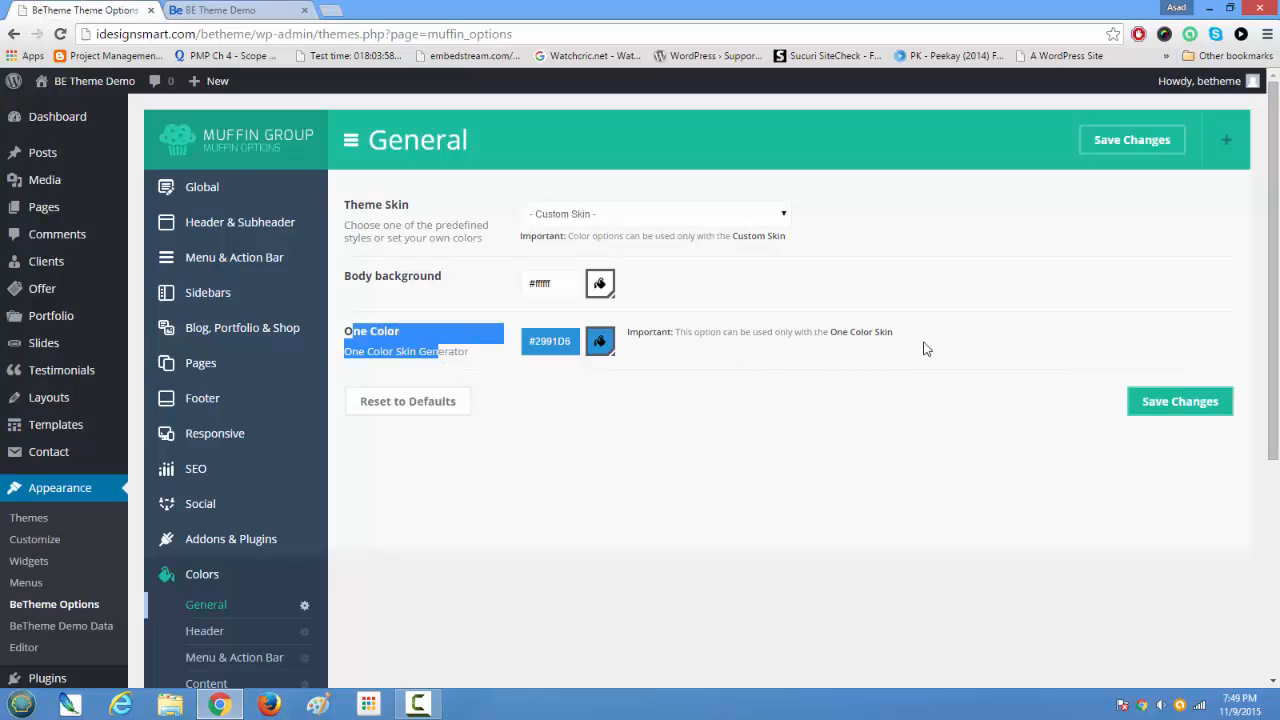
- Open the Header color settings and compare them with the header on the demo page
scroll(522, 481, "down", 2)
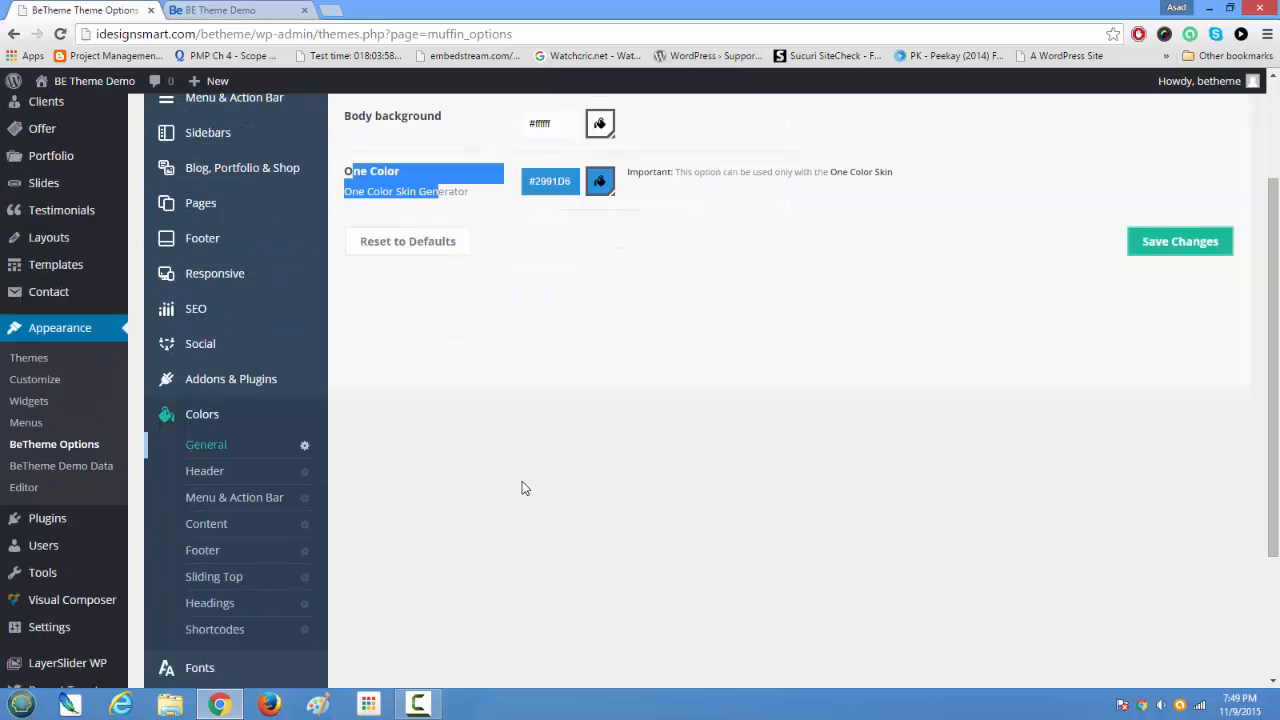
left_click(206, 472)
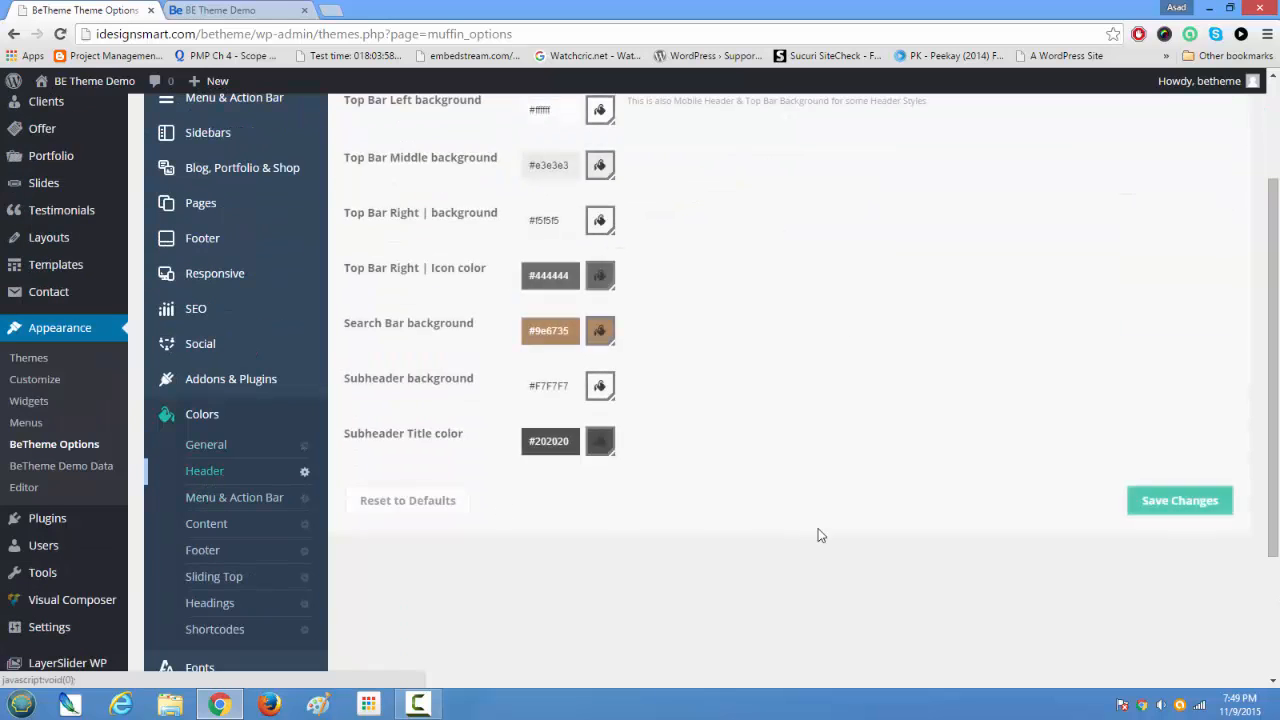
scroll(818, 530, "up", 2)
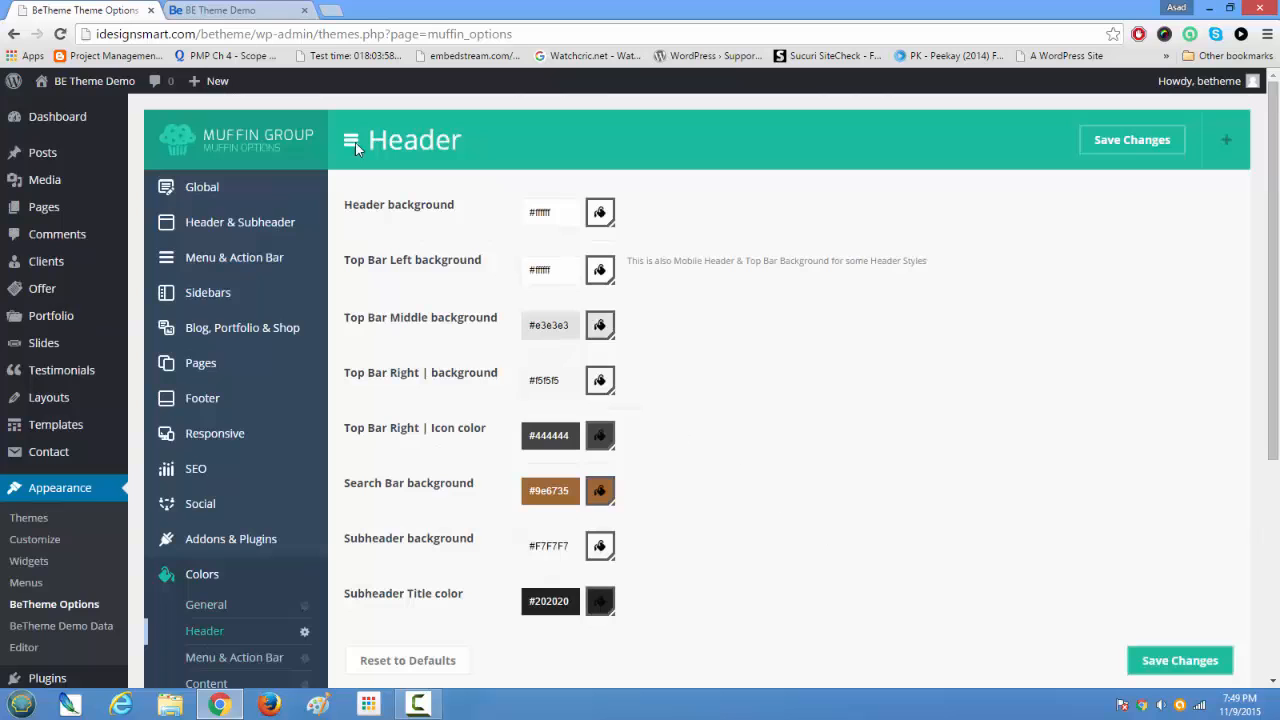
left_click(250, 12)
scroll(740, 404, "up", 2)
scroll(740, 404, "up", 10)
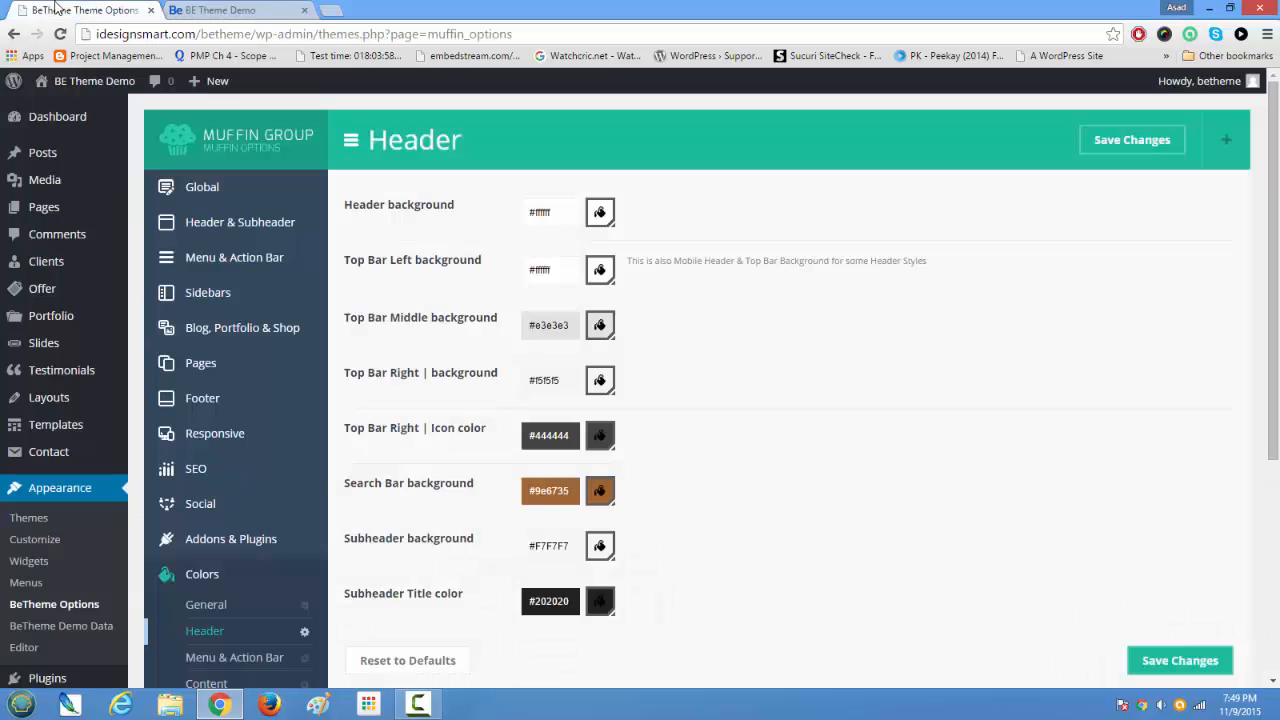
left_click(85, 10)
- Open the Menu & Action Bar color settings and compare the menu link colors with the demo page's navigation menu
scroll(615, 540, "down", 2)
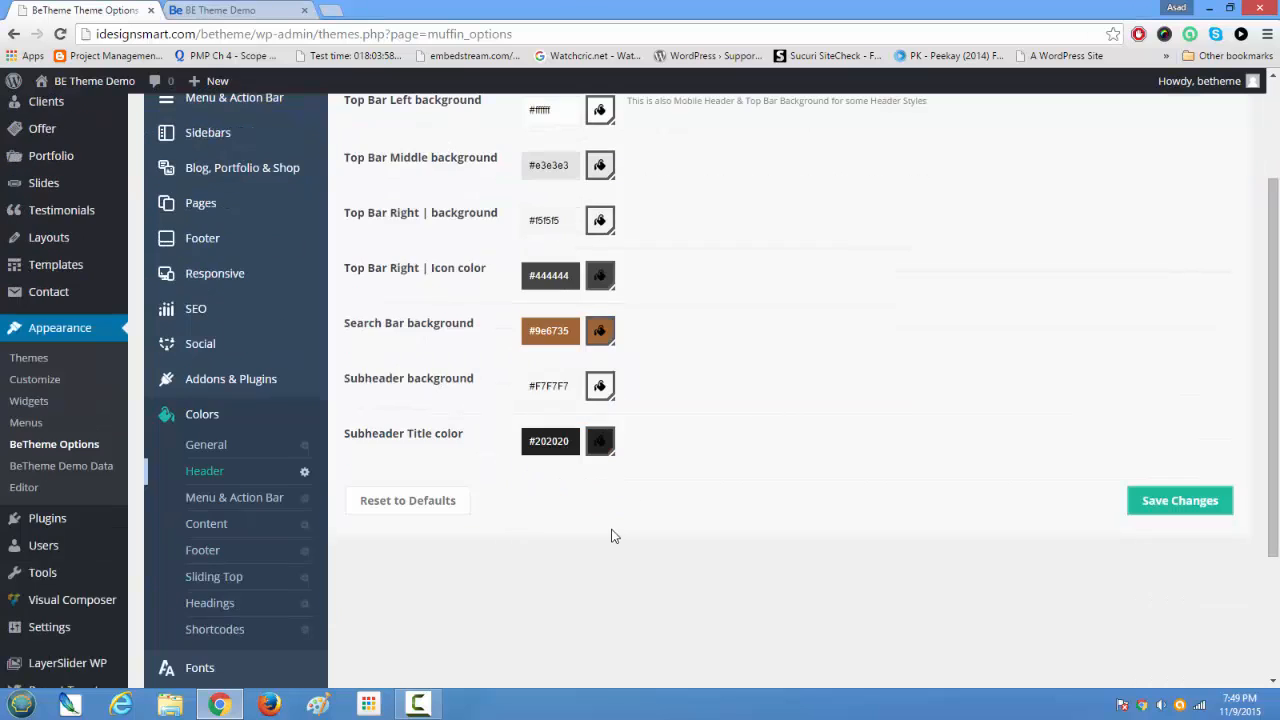
left_click(228, 505)
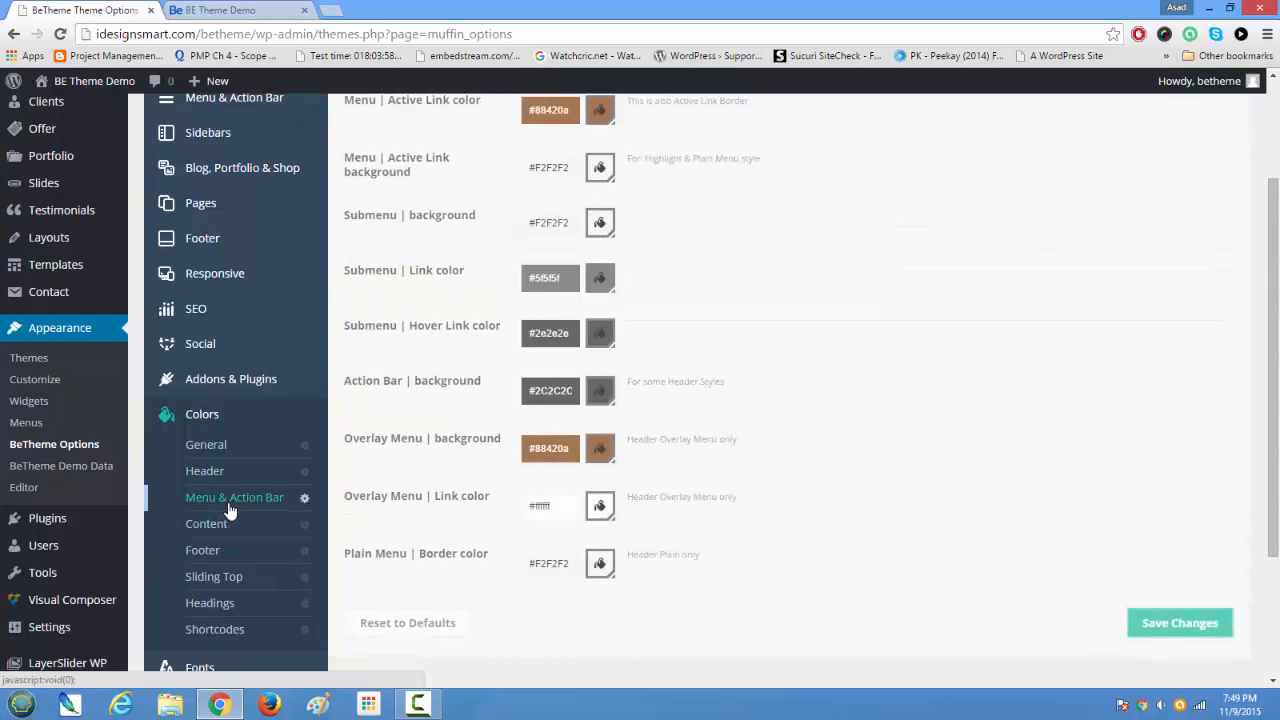
scroll(670, 530, "up", 2)
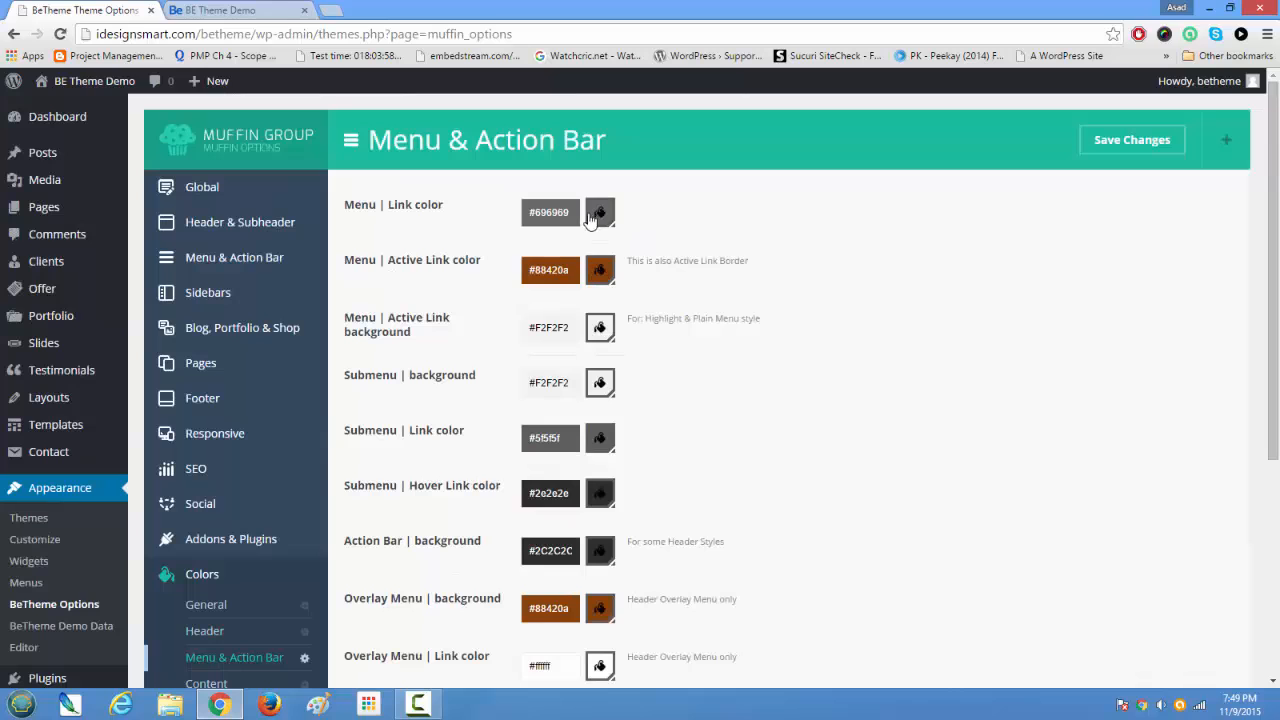
scroll(535, 510, "down", 3)
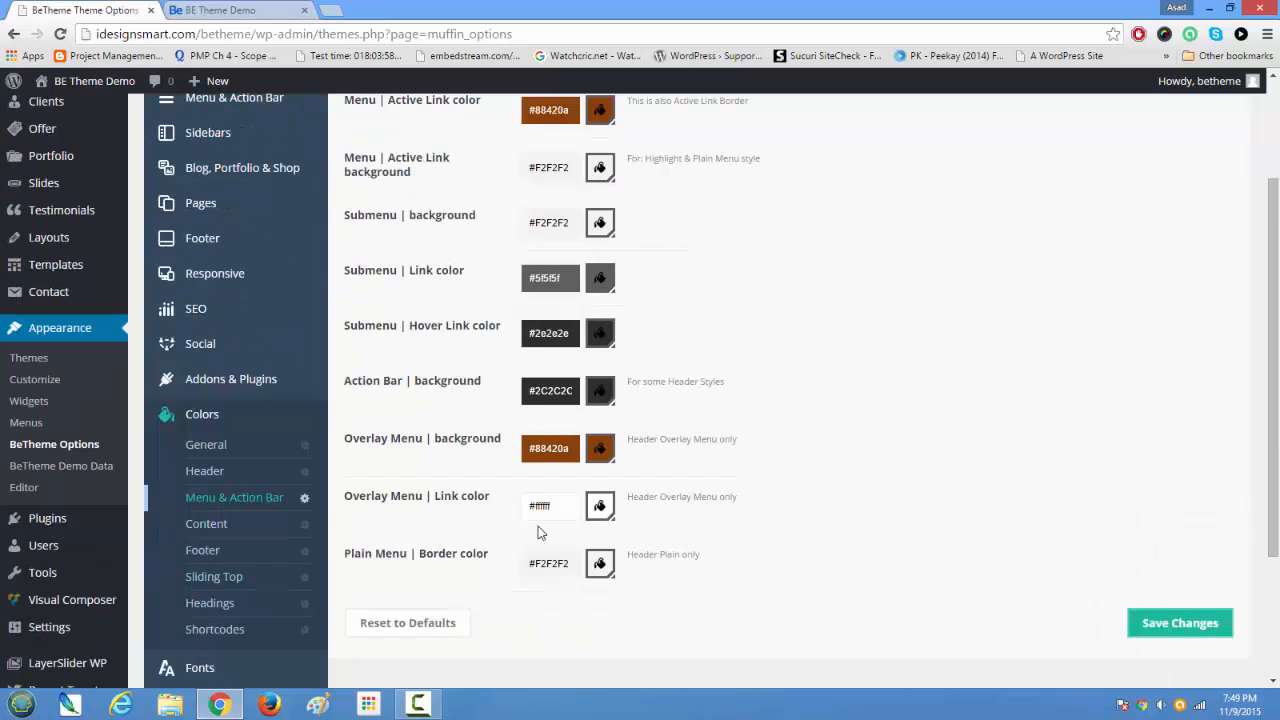
left_click(230, 10)
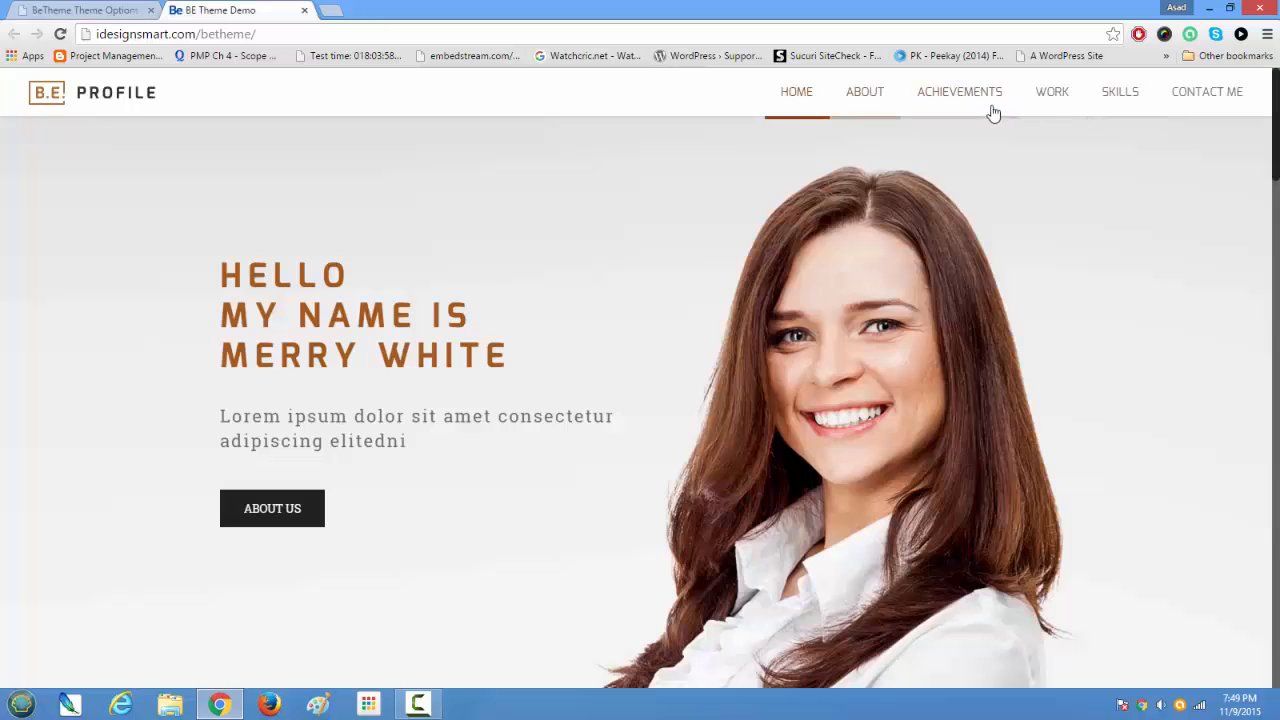
left_click(99, 10)
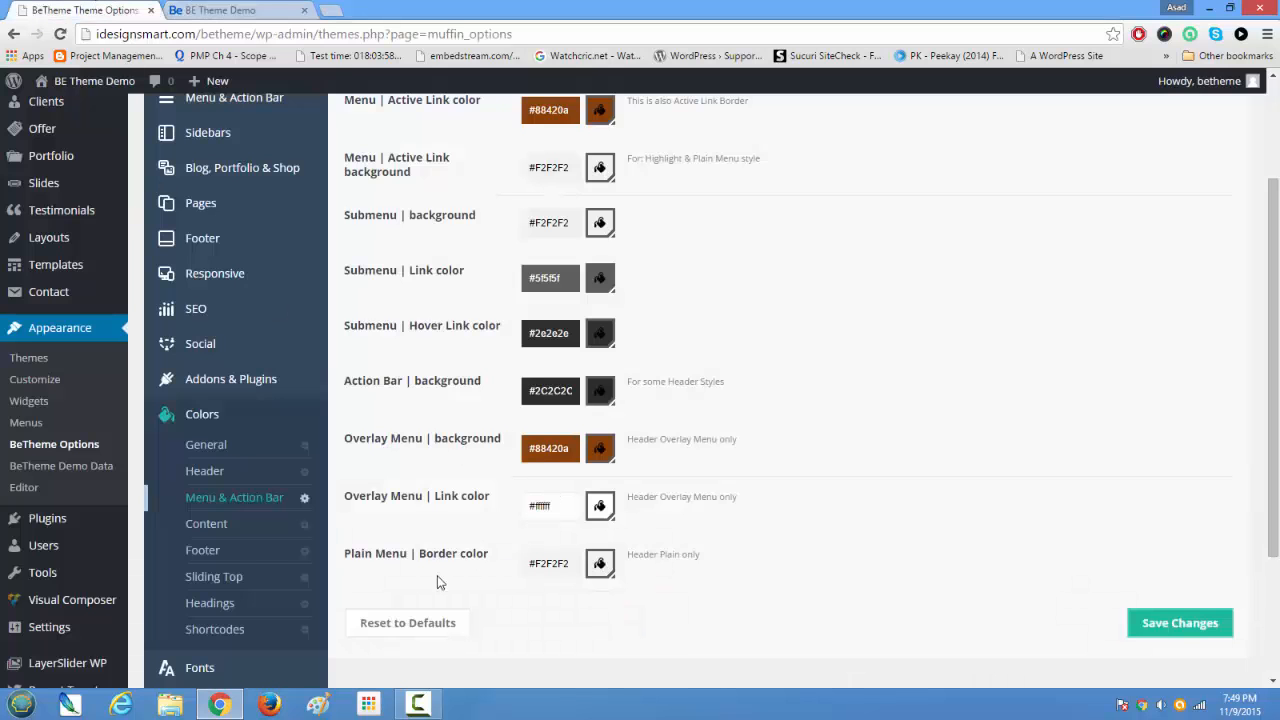
- Review the Content color settings down to the button colors, and open the Footer color settings
left_click(208, 523)
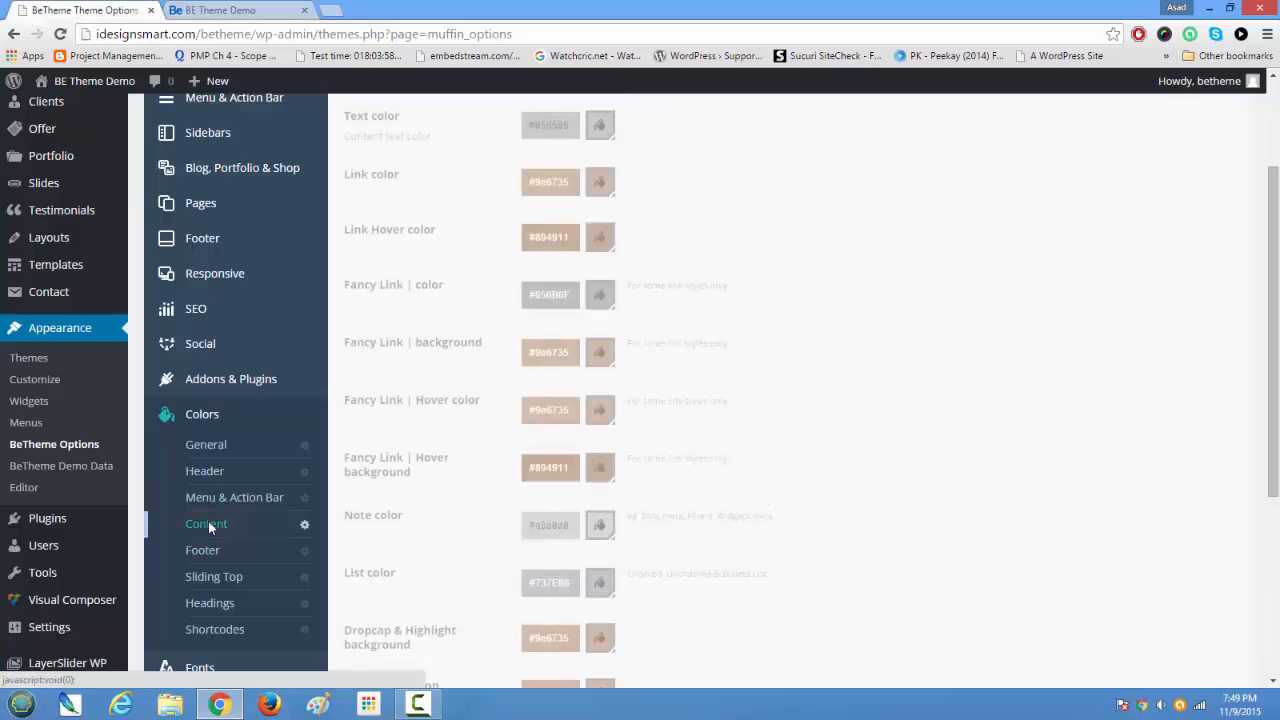
scroll(575, 537, "down", 5)
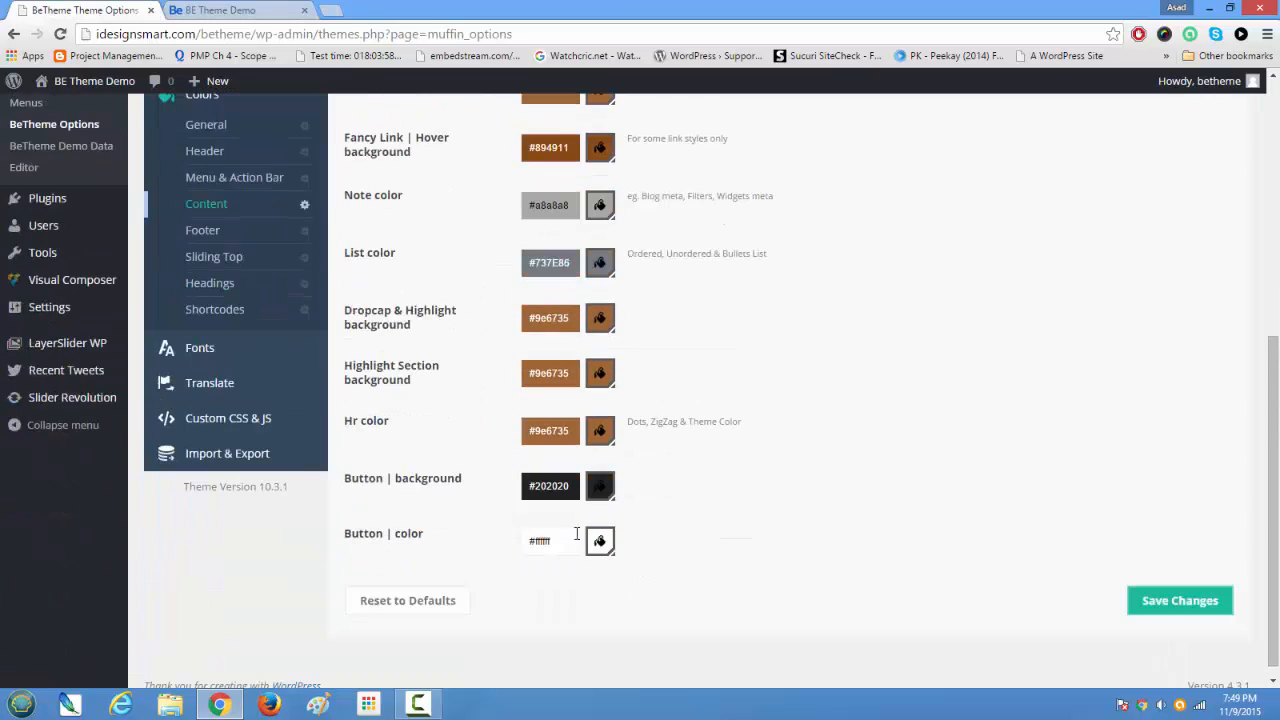
scroll(572, 540, "up", 2)
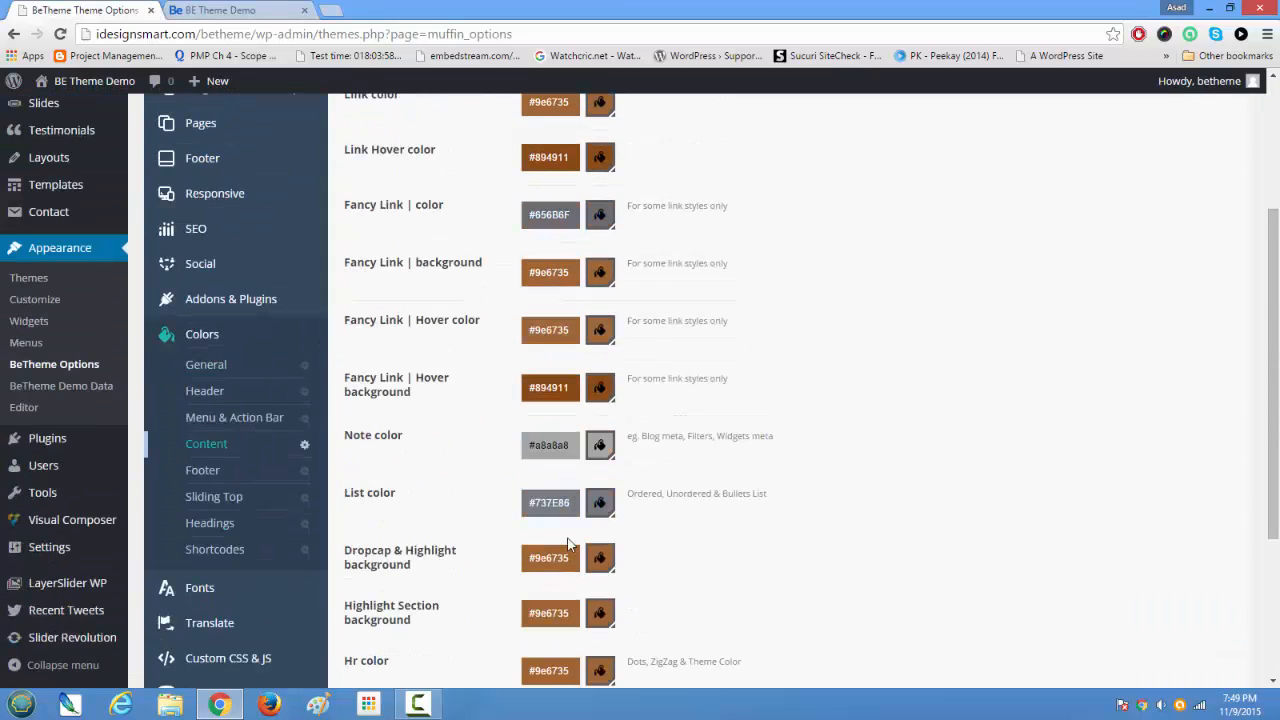
left_click(218, 474)
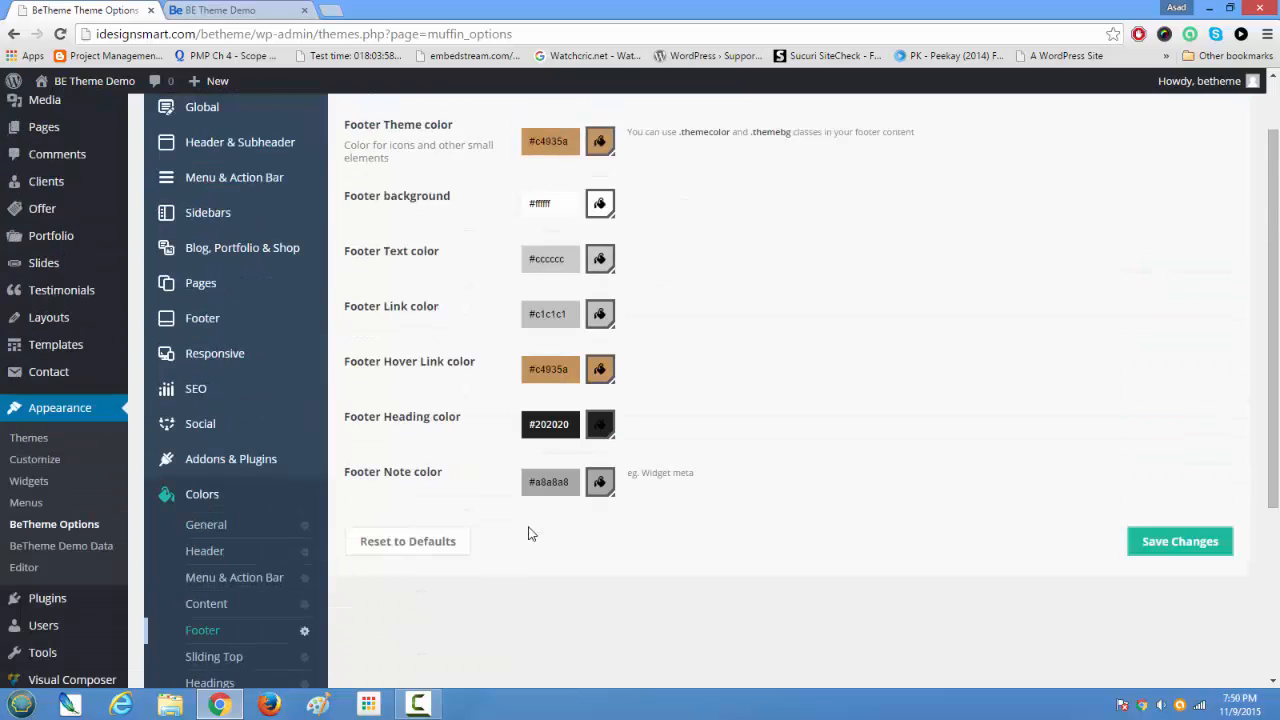
- Open the Shortcodes color settings, review the full list of element colors, and highlight the Blockquote color label
scroll(529, 532, "down", 3)
left_click(221, 440)
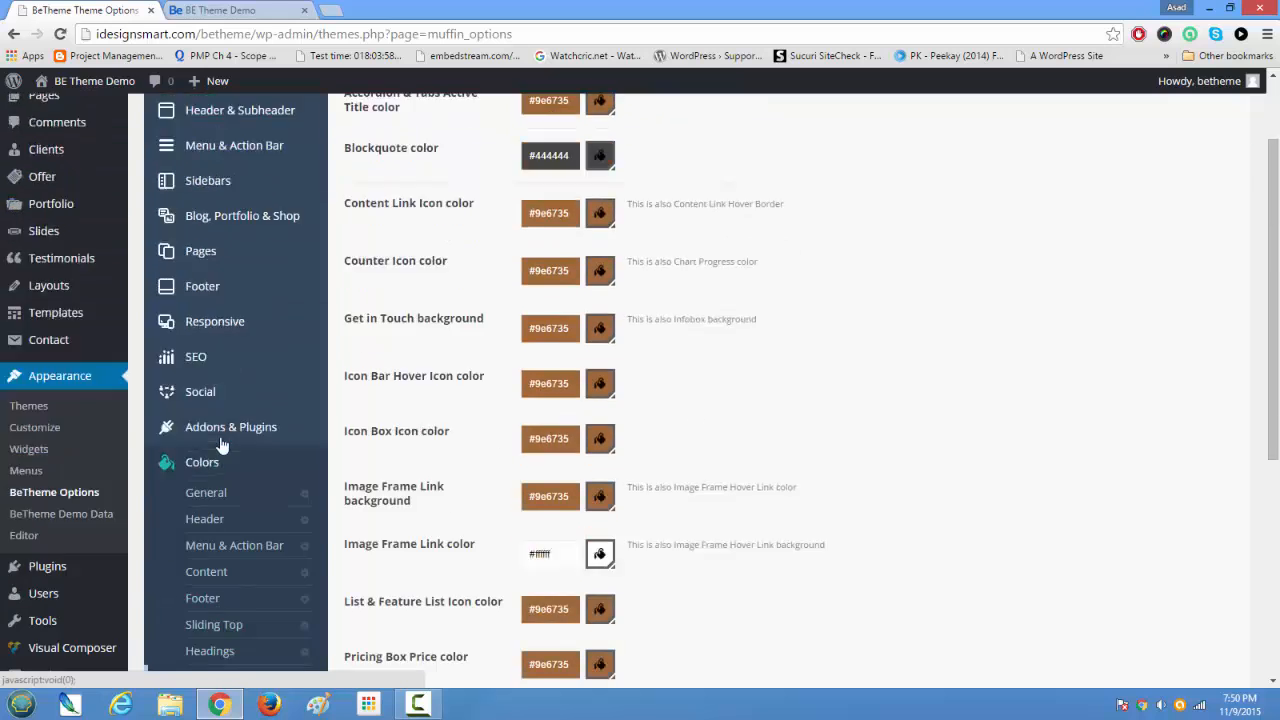
scroll(221, 441, "down", 5)
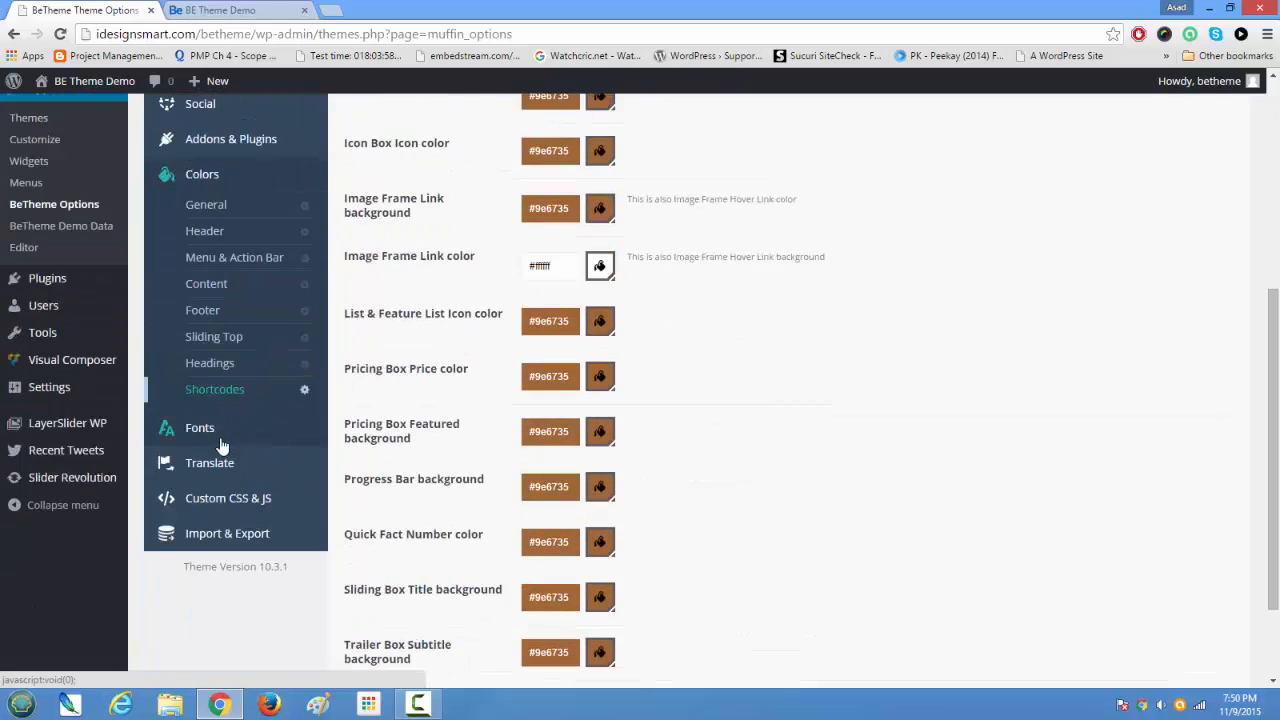
scroll(221, 441, "up", 8)
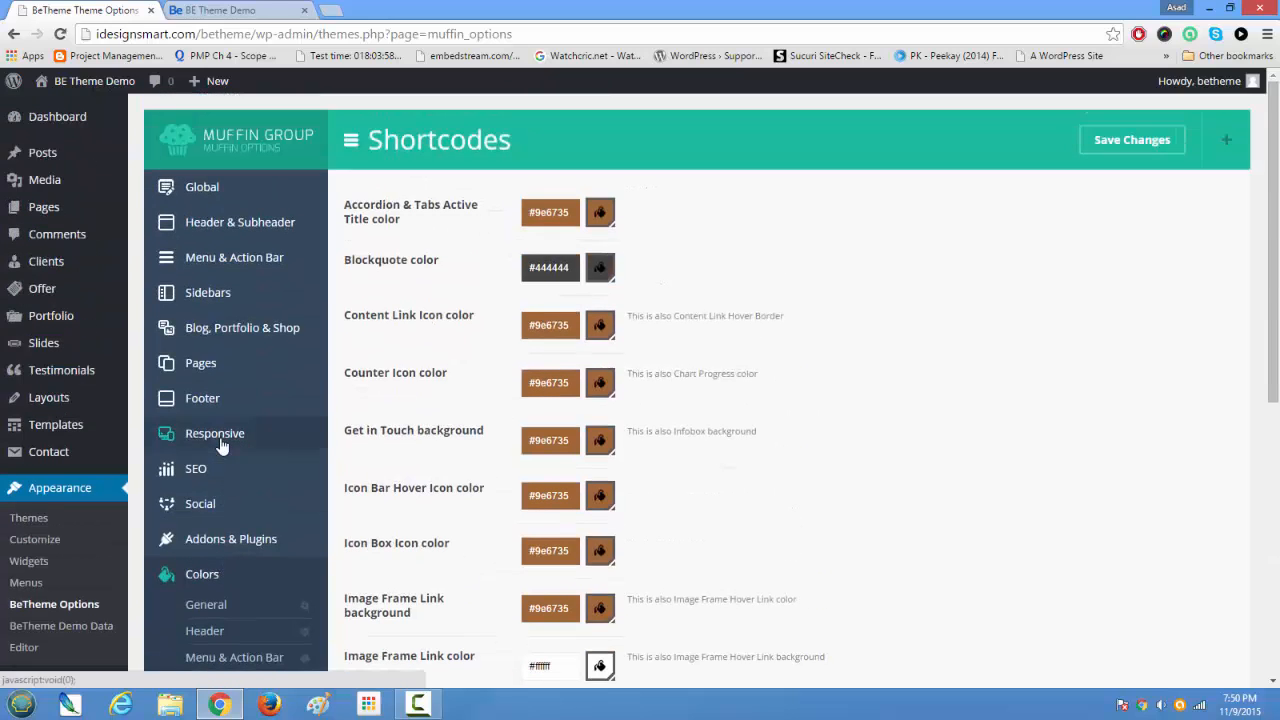
scroll(428, 392, "down", 2)
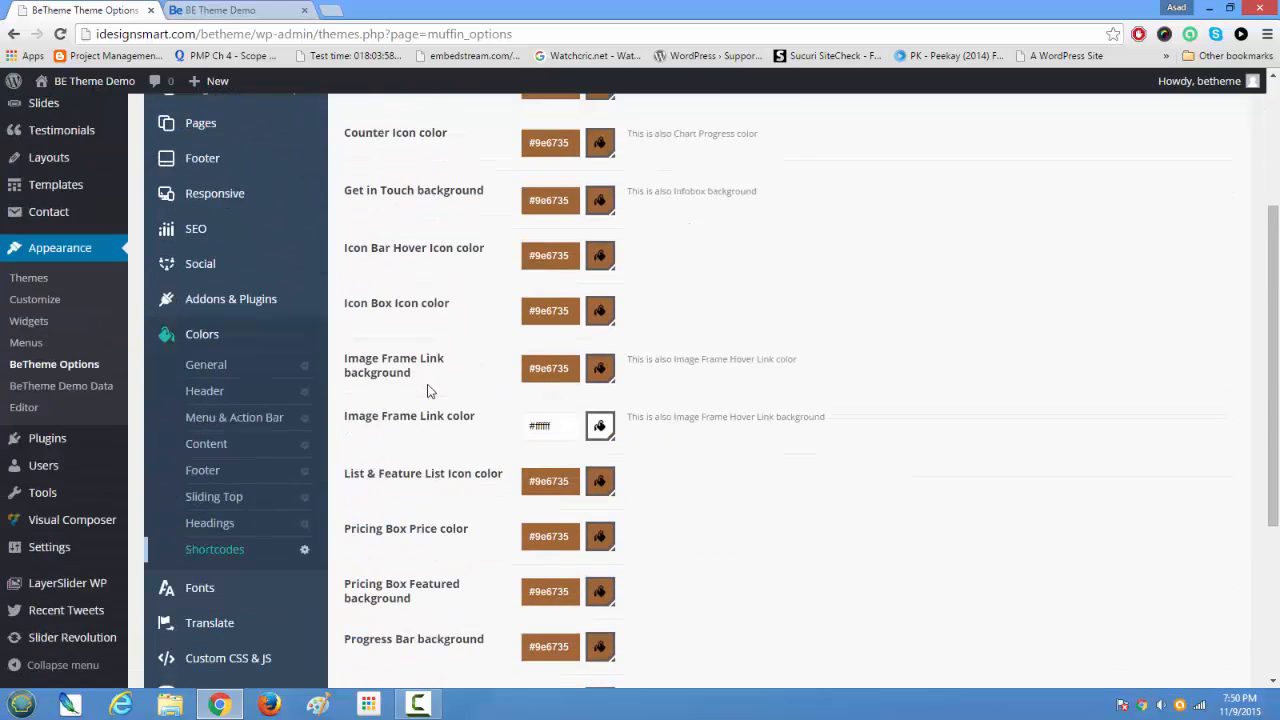
scroll(428, 392, "down", 3)
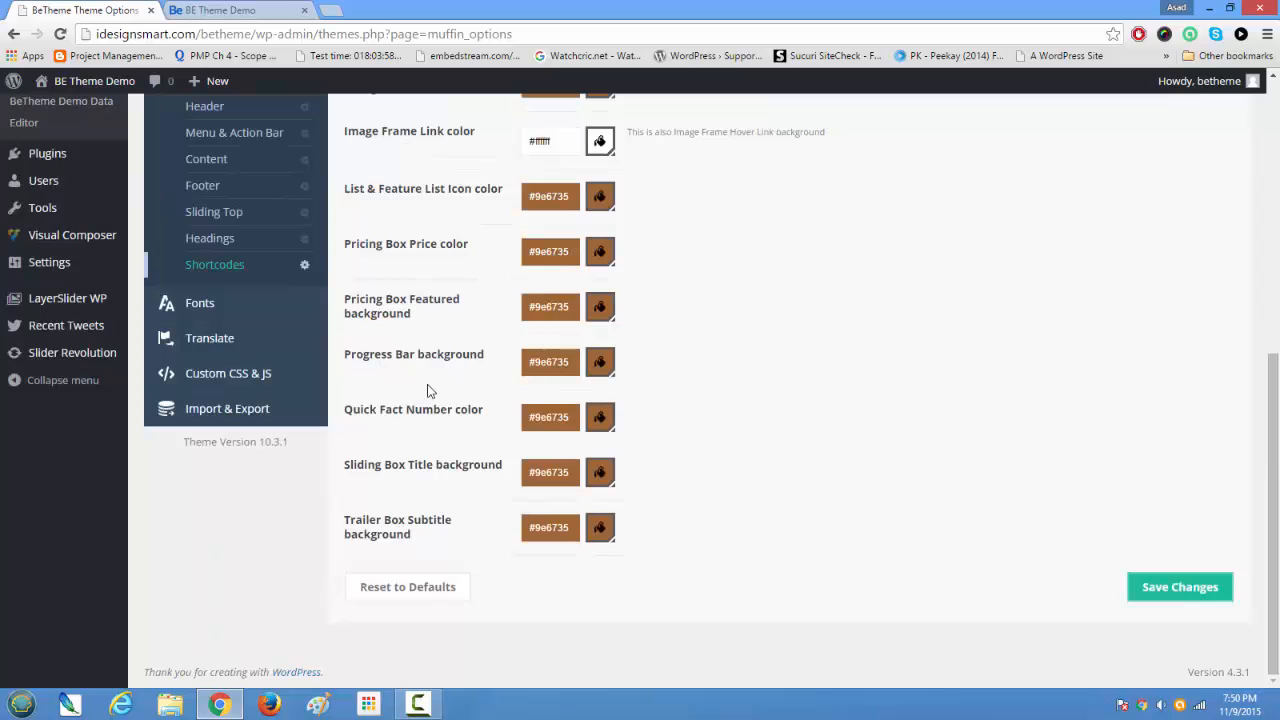
scroll(427, 390, "up", 6)
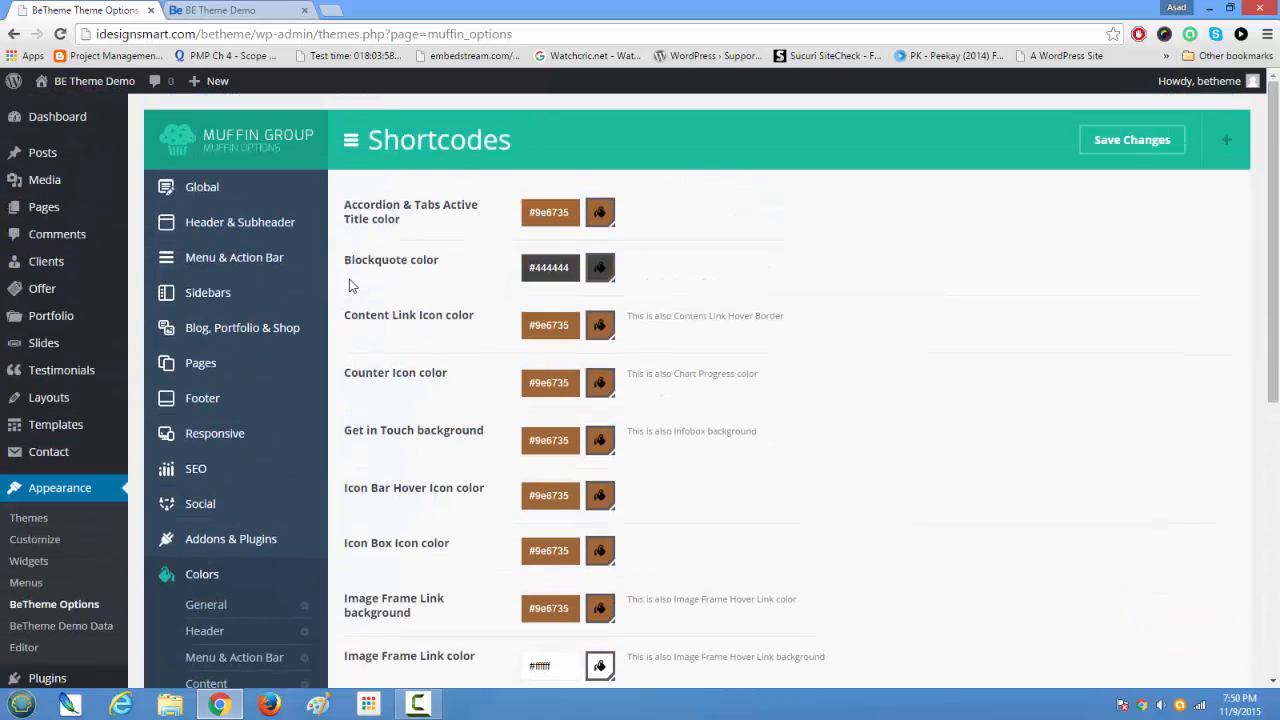
left_click_drag(345, 255, 455, 274)
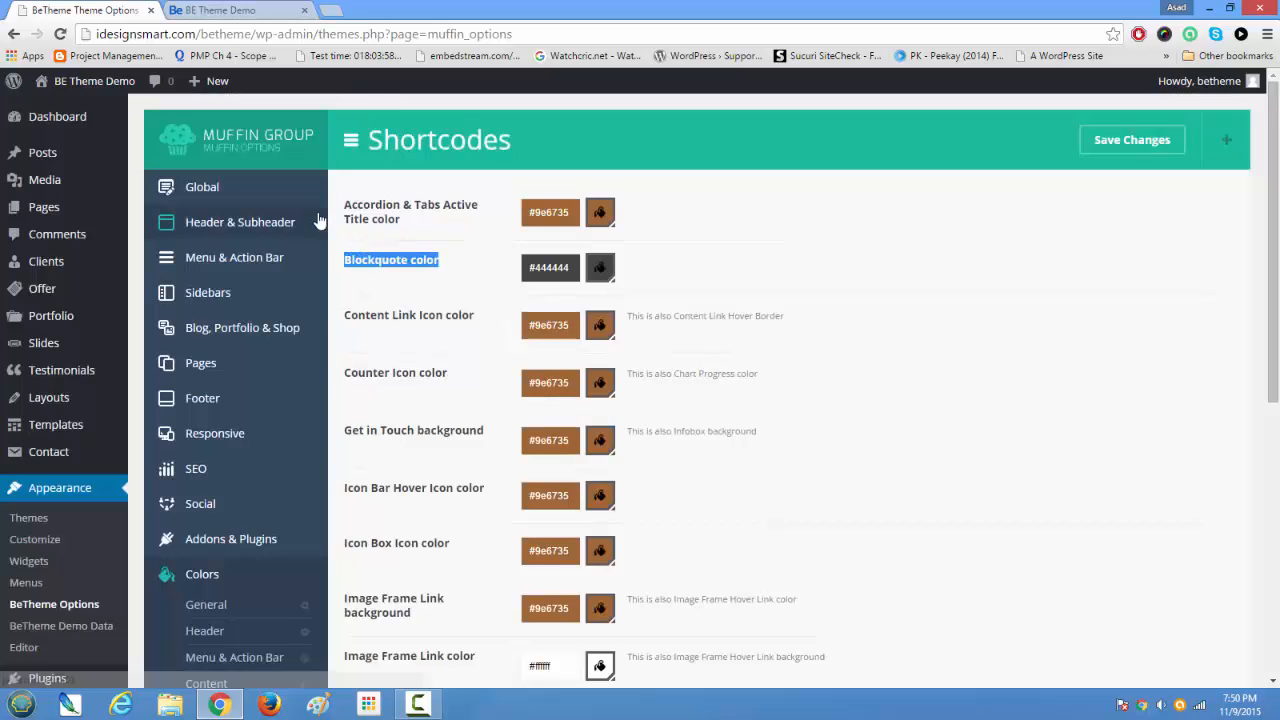
- Review the remaining Shortcodes colors, highlighting the Accordion & Tabs and Blockquote labels and the Image Frame Link background color code
left_click_drag(343, 205, 431, 284)
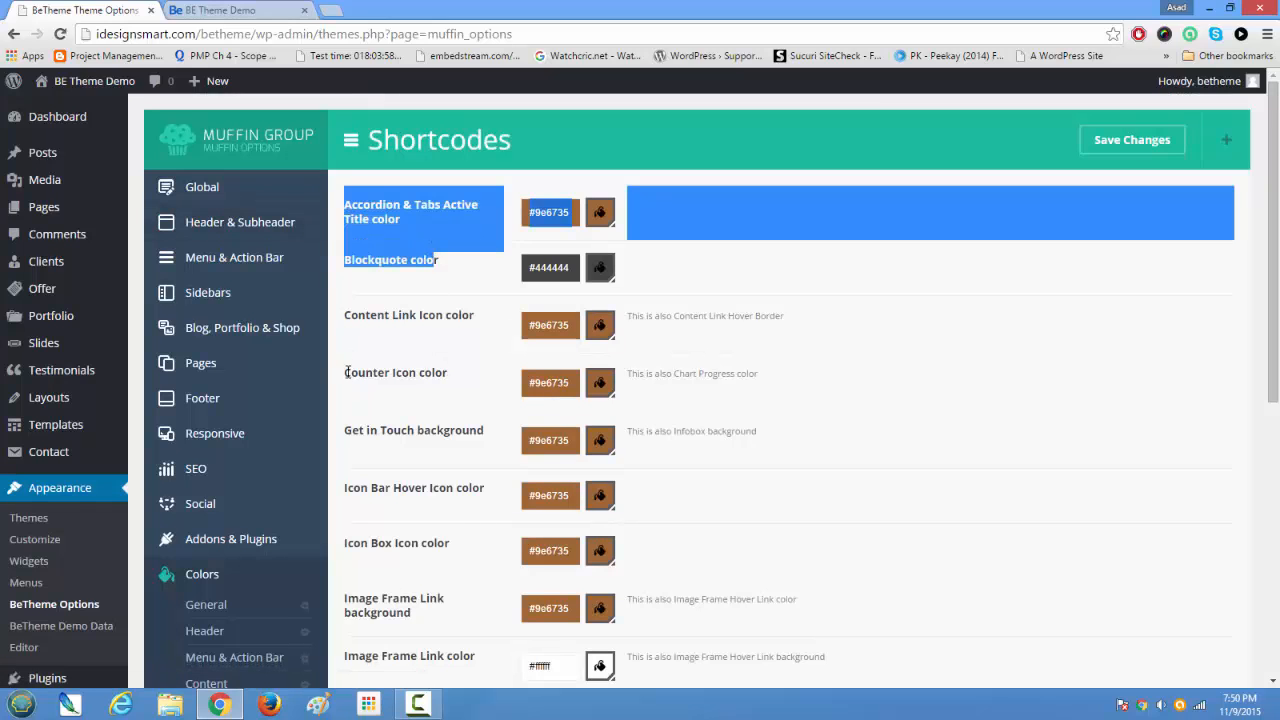
scroll(620, 500, "down", 1)
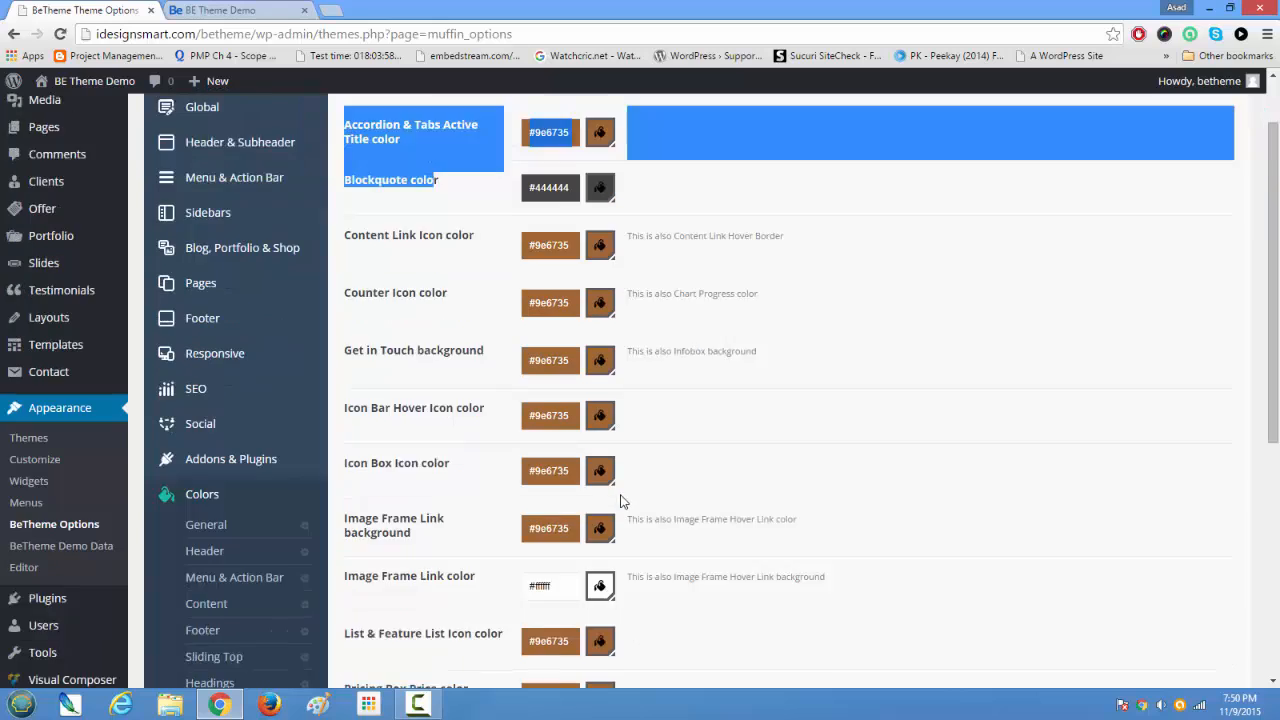
scroll(620, 500, "down", 1)
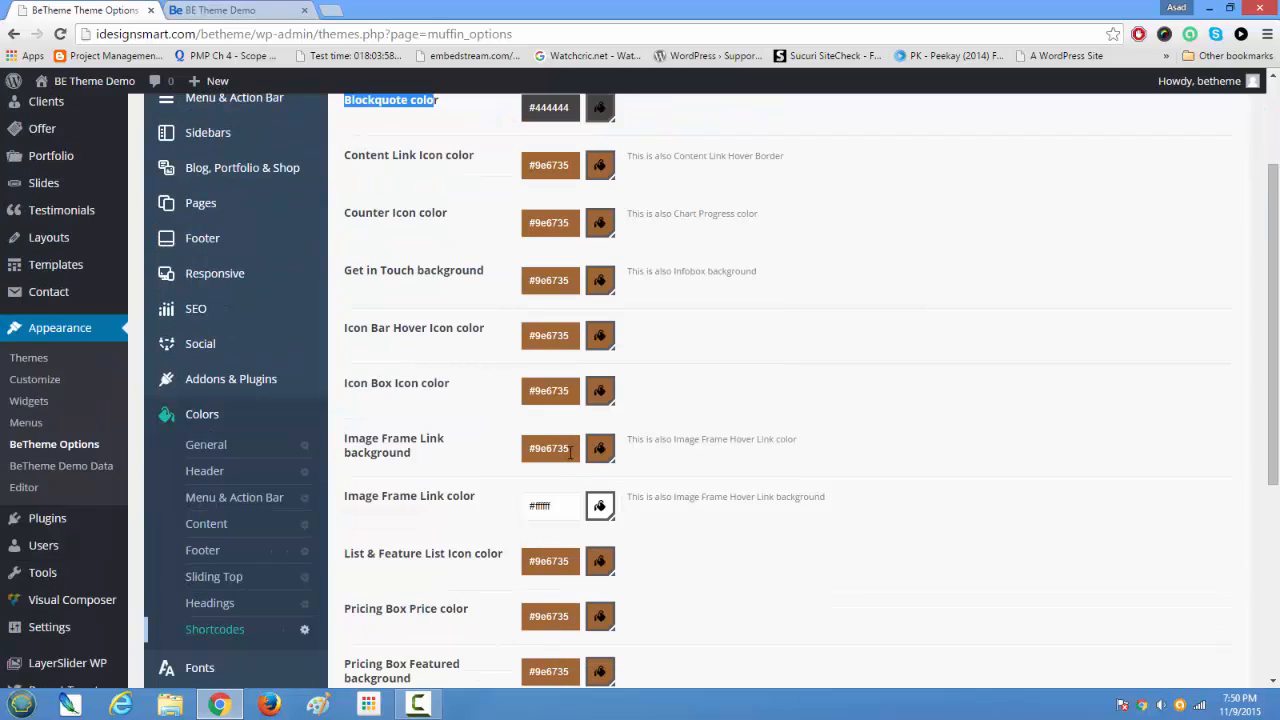
left_click_drag(570, 452, 511, 449)
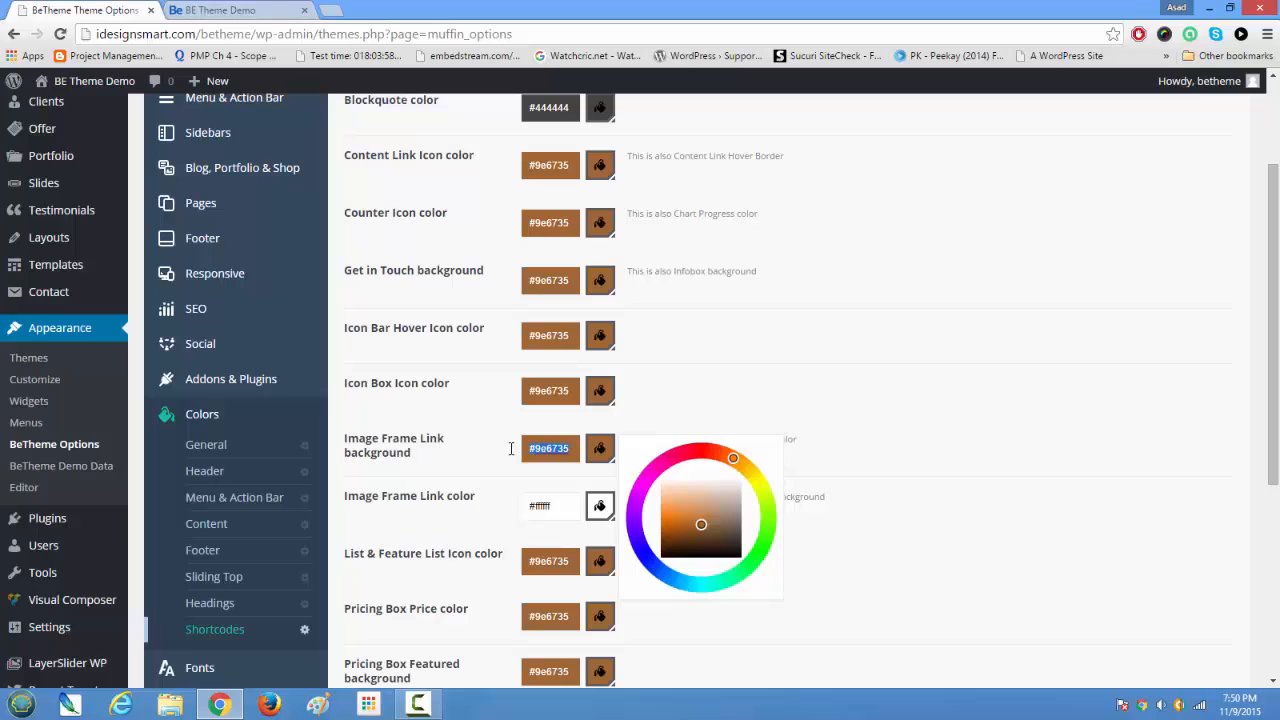
left_click(953, 474)
scroll(957, 560, "down", 4)
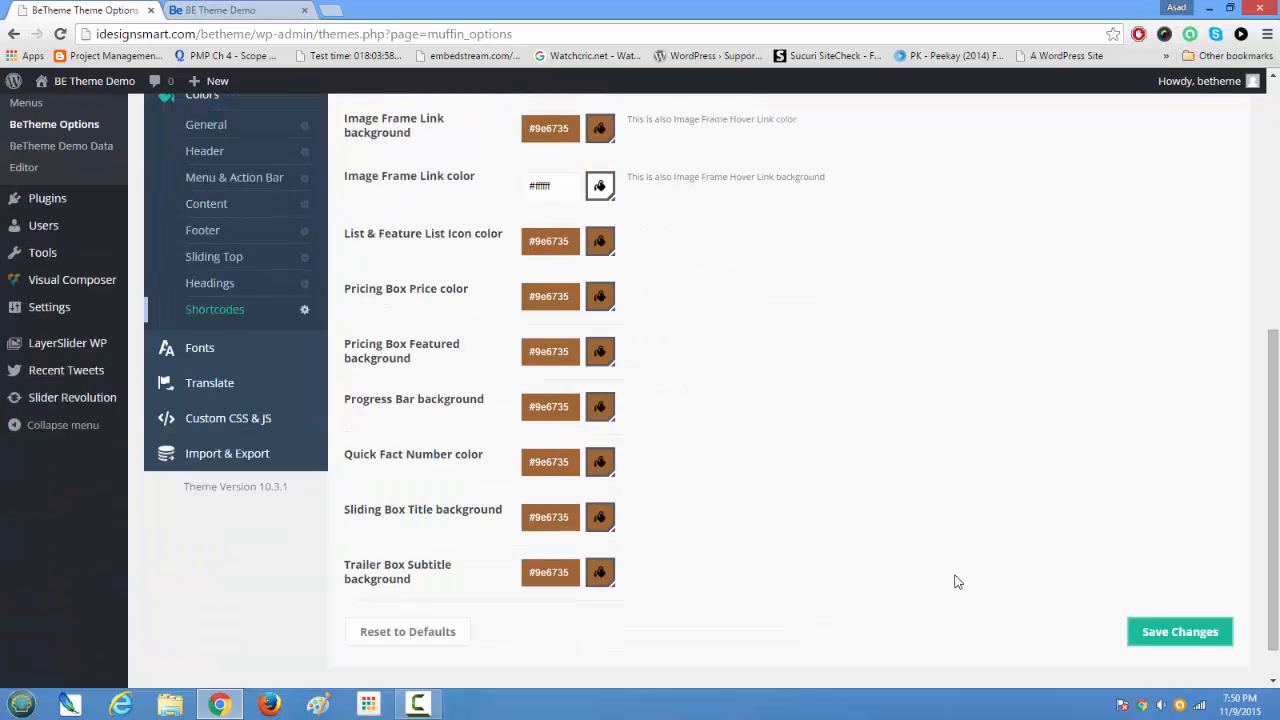
- Open the Fonts Family settings and review the font choices, Google font styles and weights, and font subset option
left_click(196, 348)
scroll(418, 488, "up", 3)
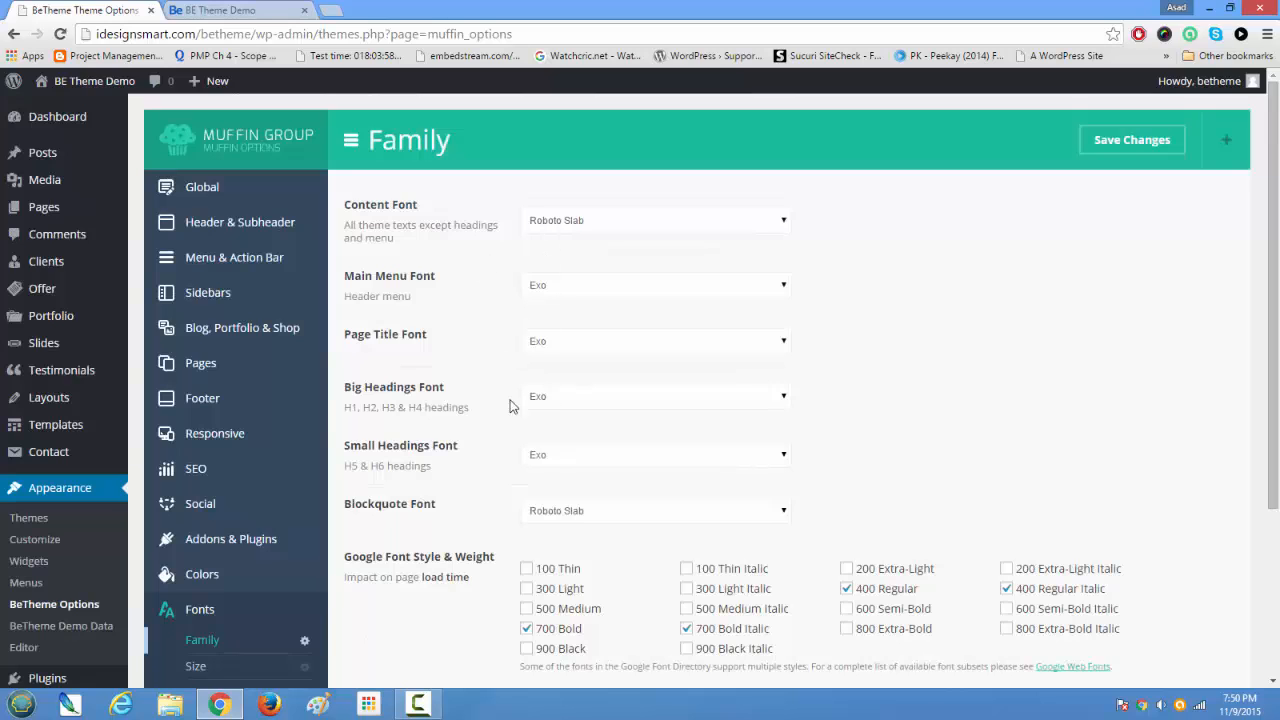
scroll(543, 535, "down", 2)
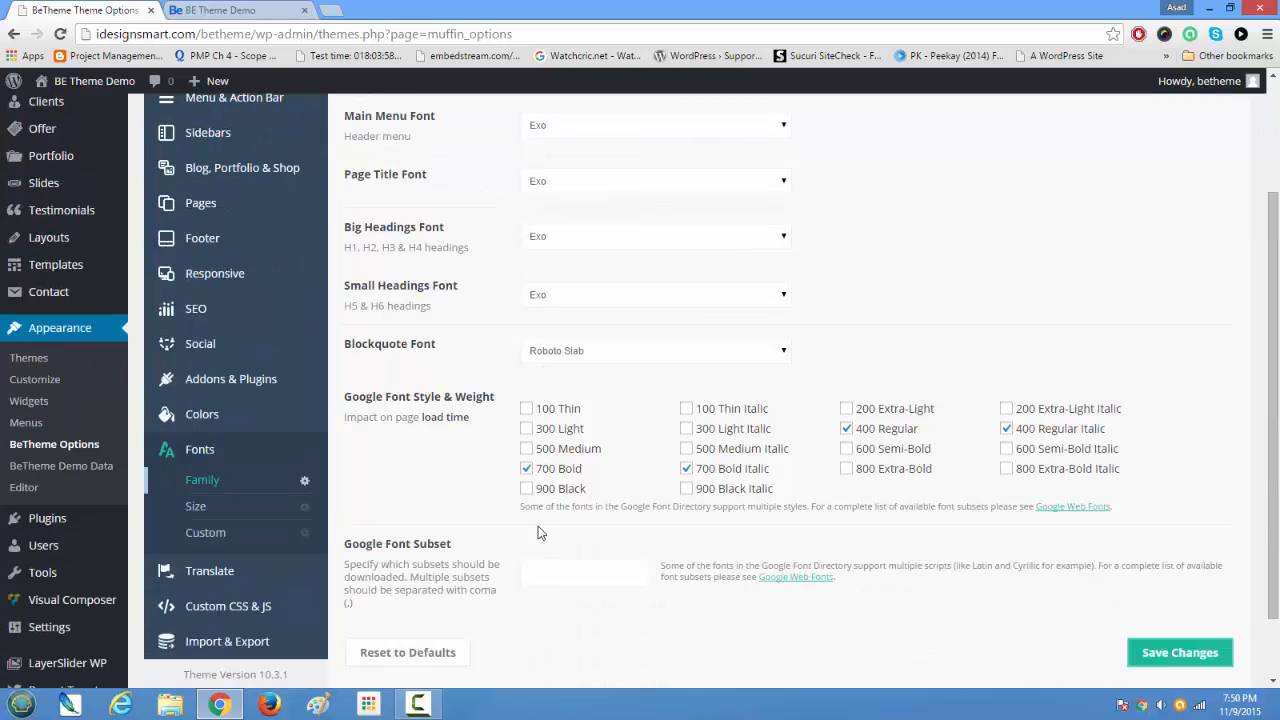
scroll(706, 497, "up", 2)
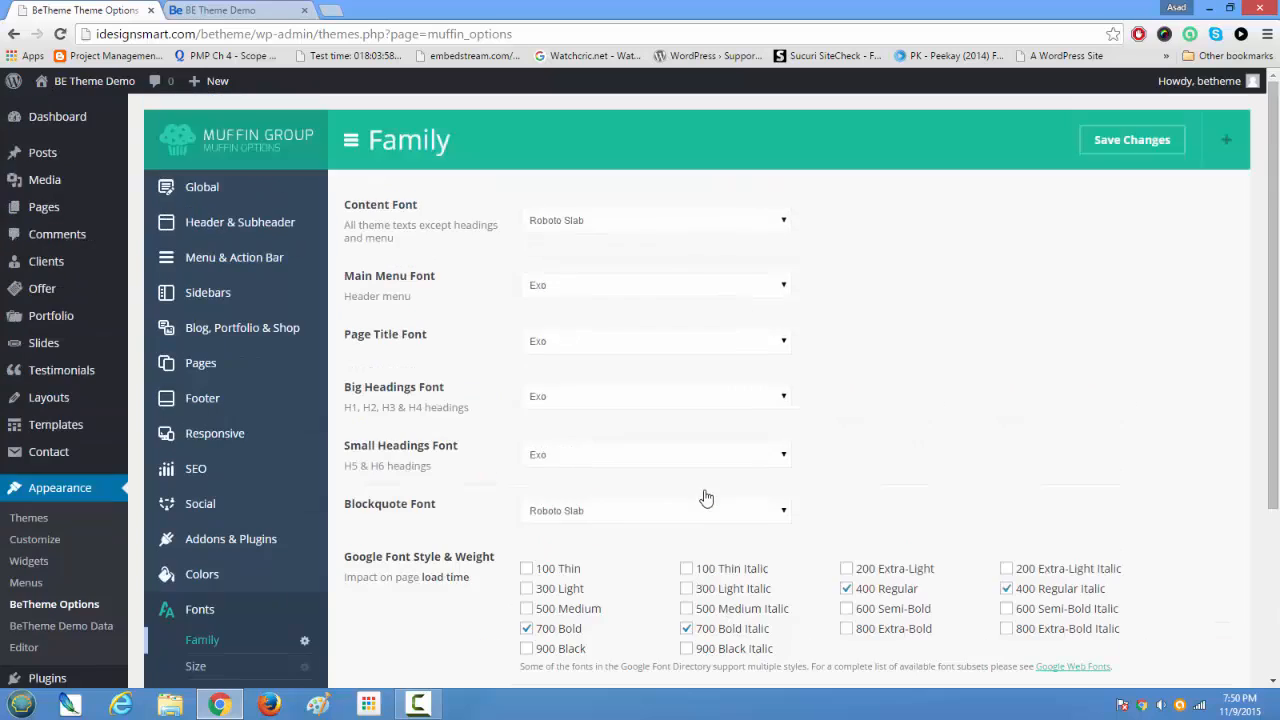
scroll(706, 497, "down", 2)
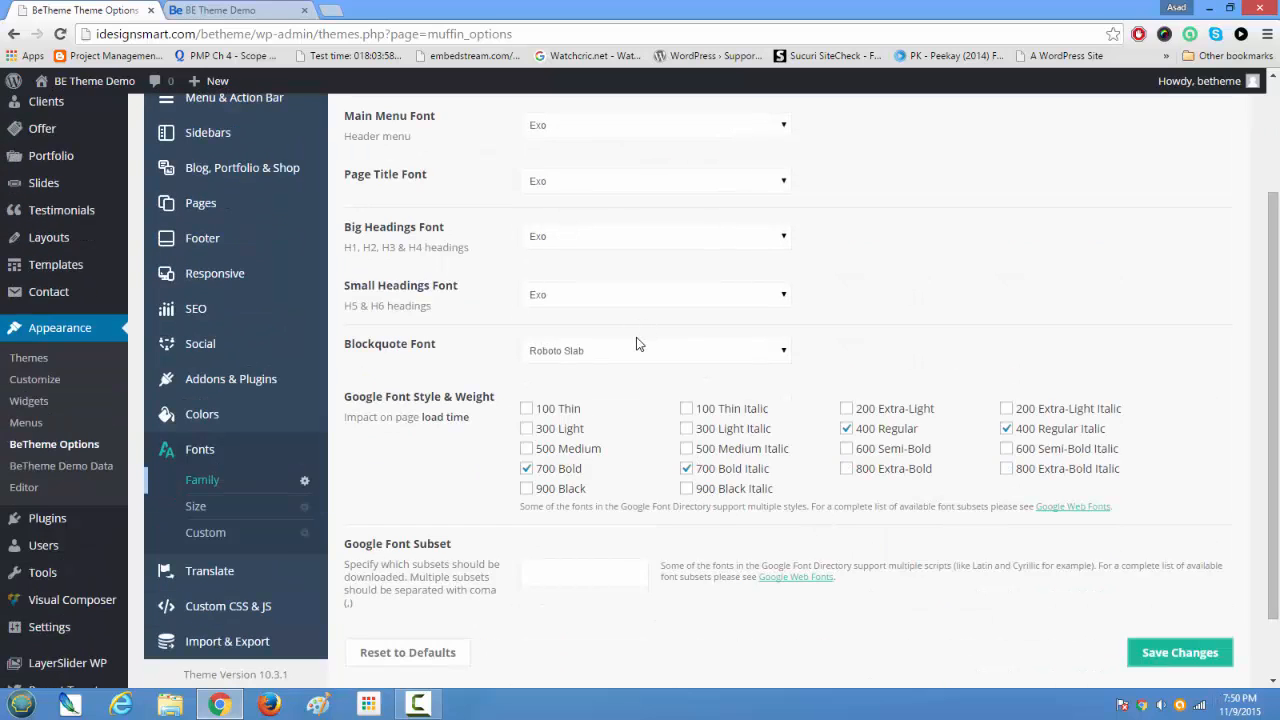
- Open the font Size settings, review the content, menu and H1 to H6 heading sizes, and check the text on the demo page
left_click(198, 507)
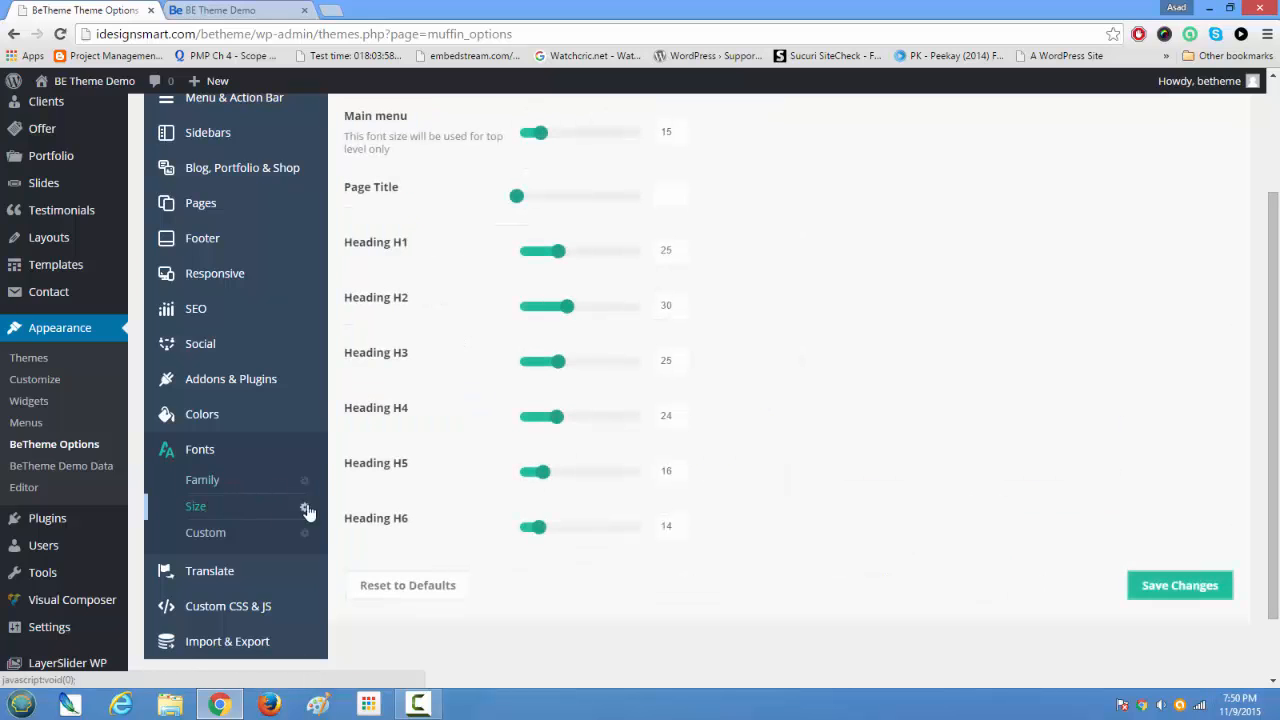
scroll(506, 546, "up", 2)
scroll(506, 546, "down", 2)
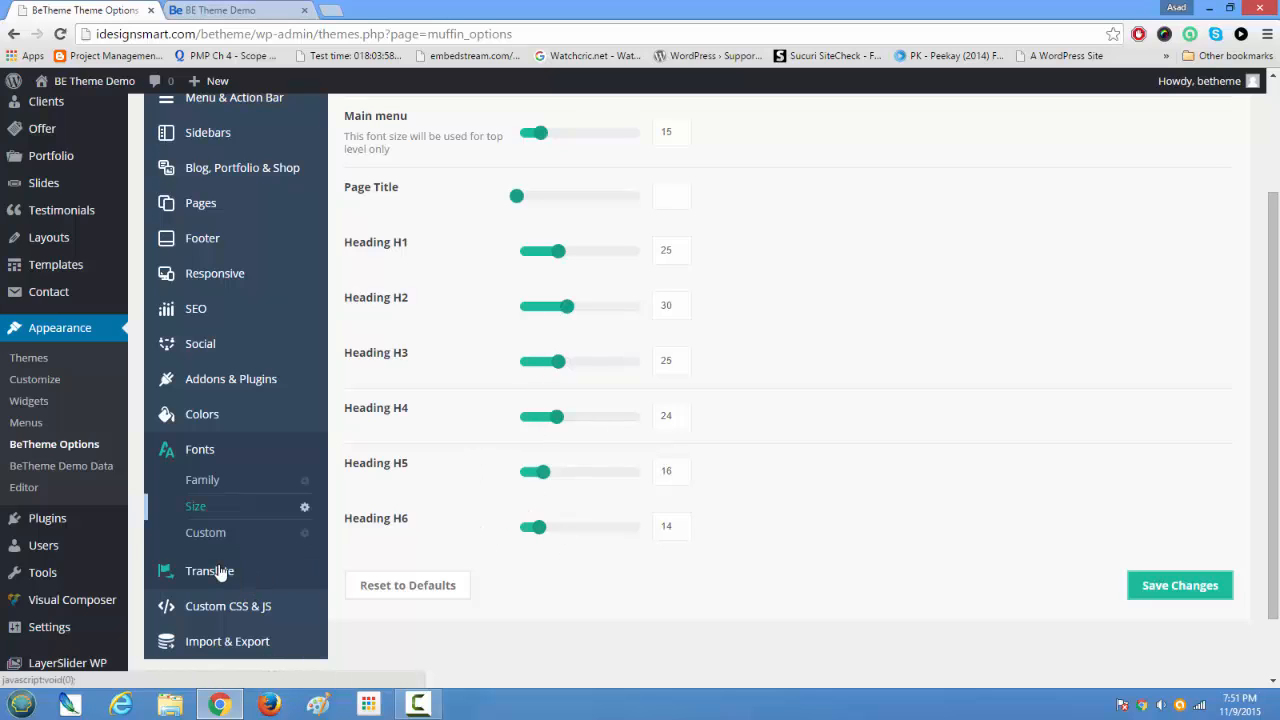
scroll(565, 585, "up", 2)
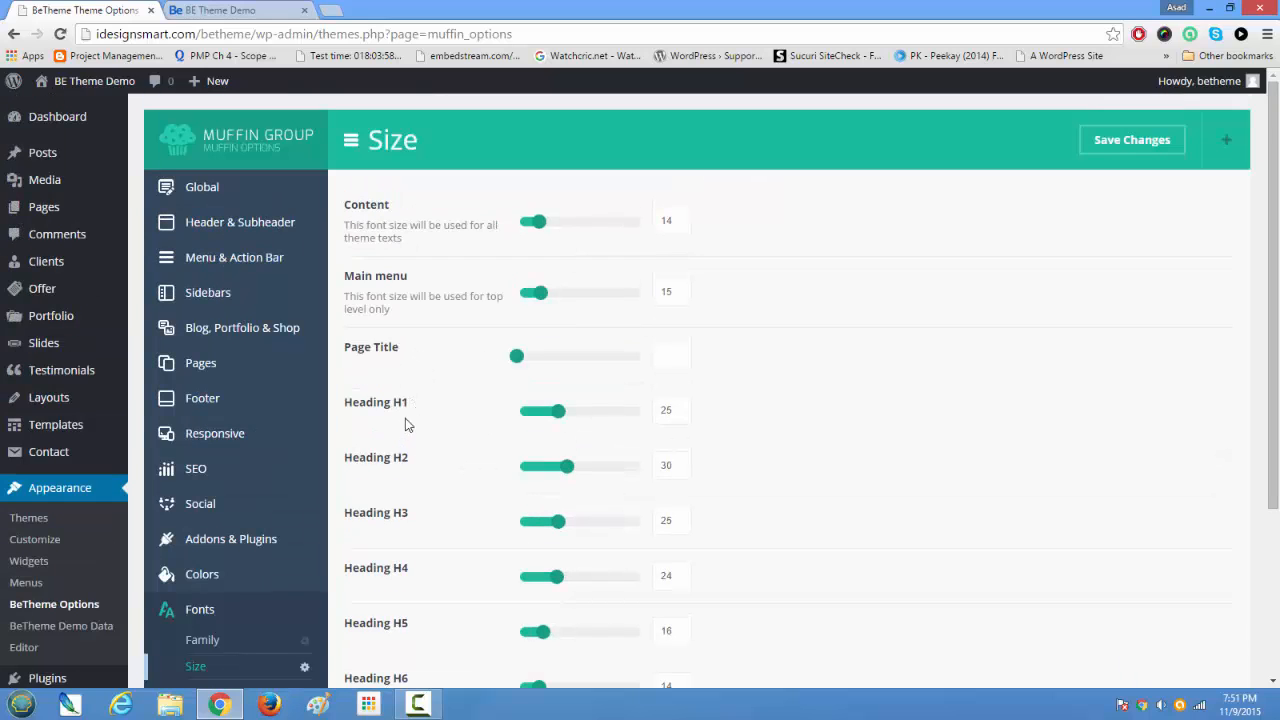
scroll(566, 460, "down", 3)
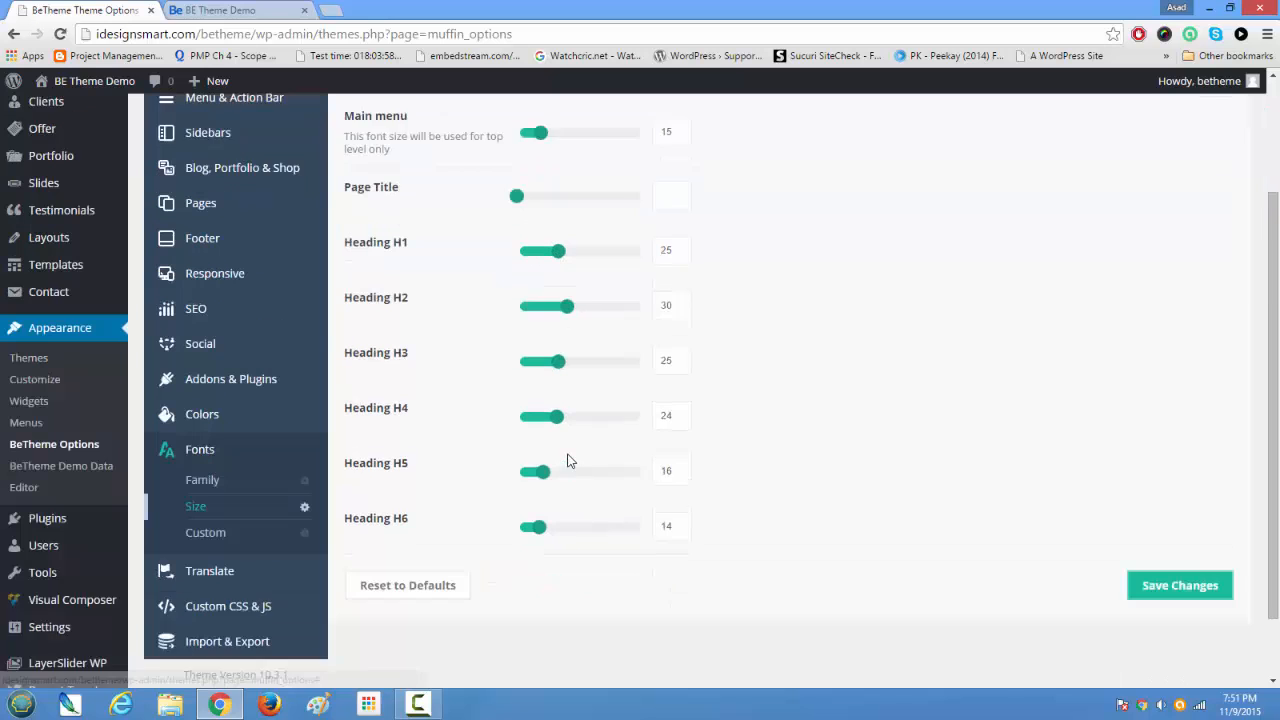
scroll(566, 460, "up", 3)
scroll(566, 460, "down", 3)
scroll(566, 460, "up", 1)
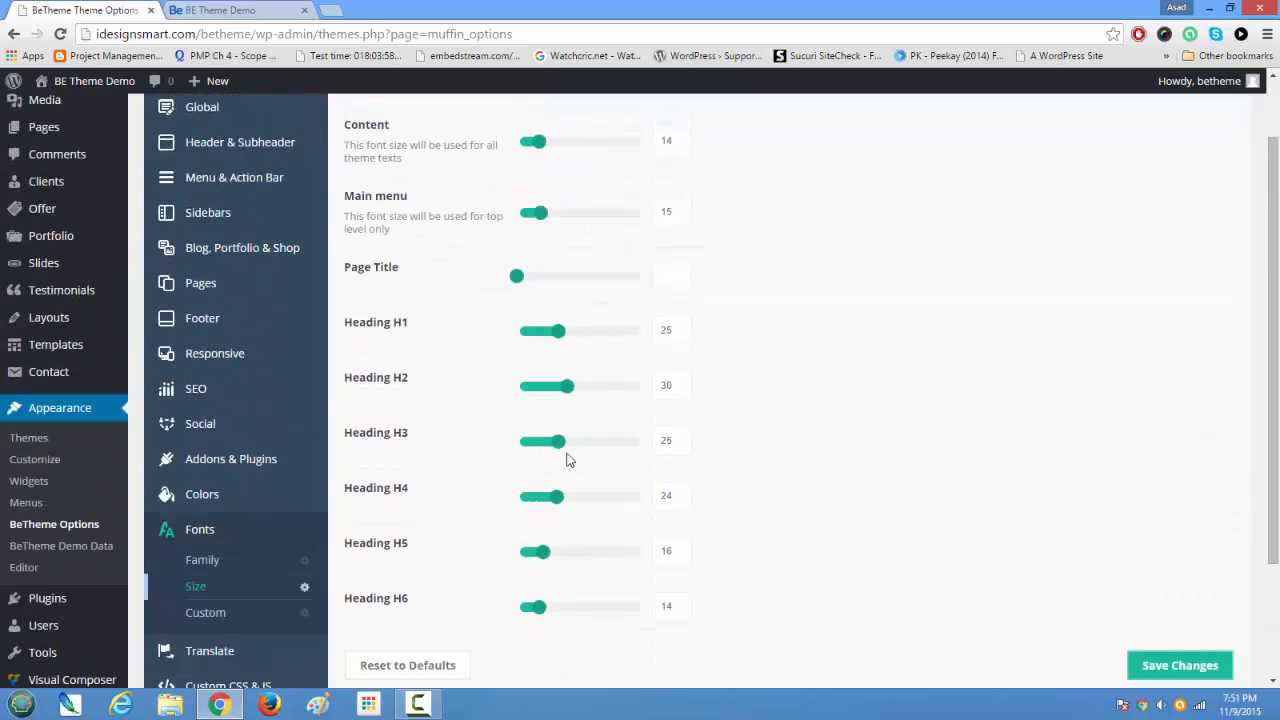
scroll(566, 460, "down", 2)
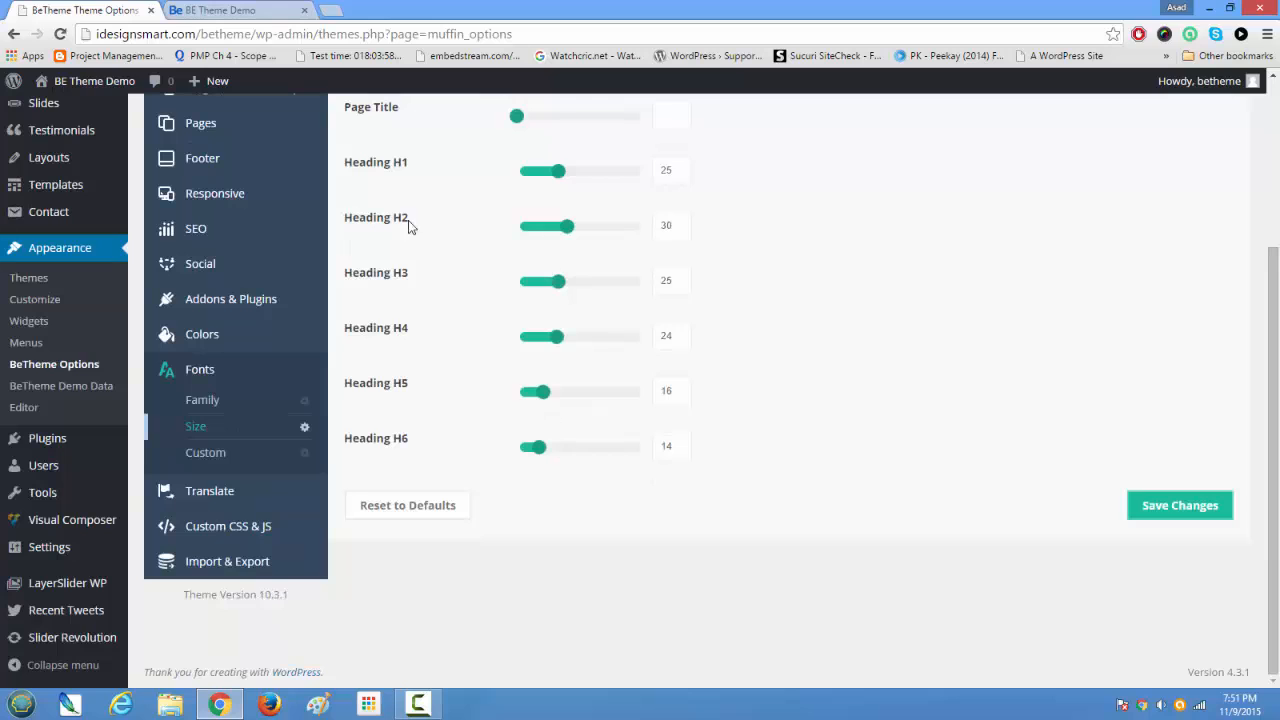
left_click(192, 9)
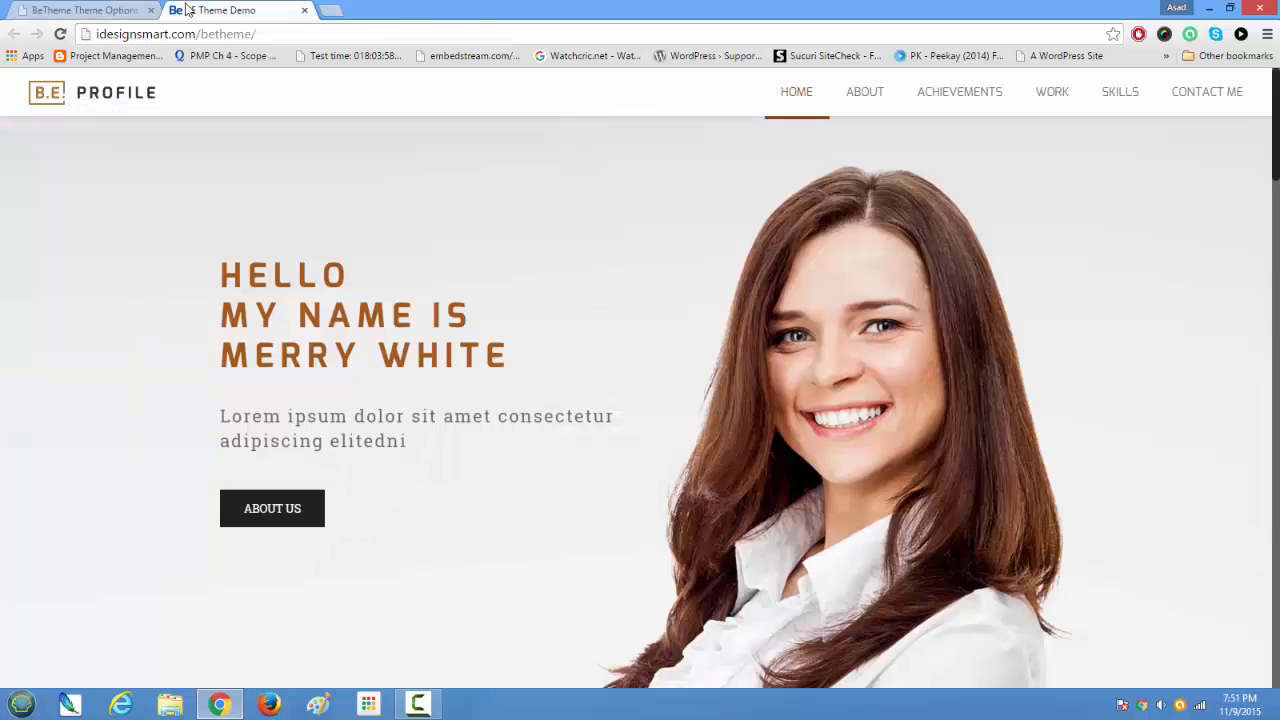
left_click(75, 9)
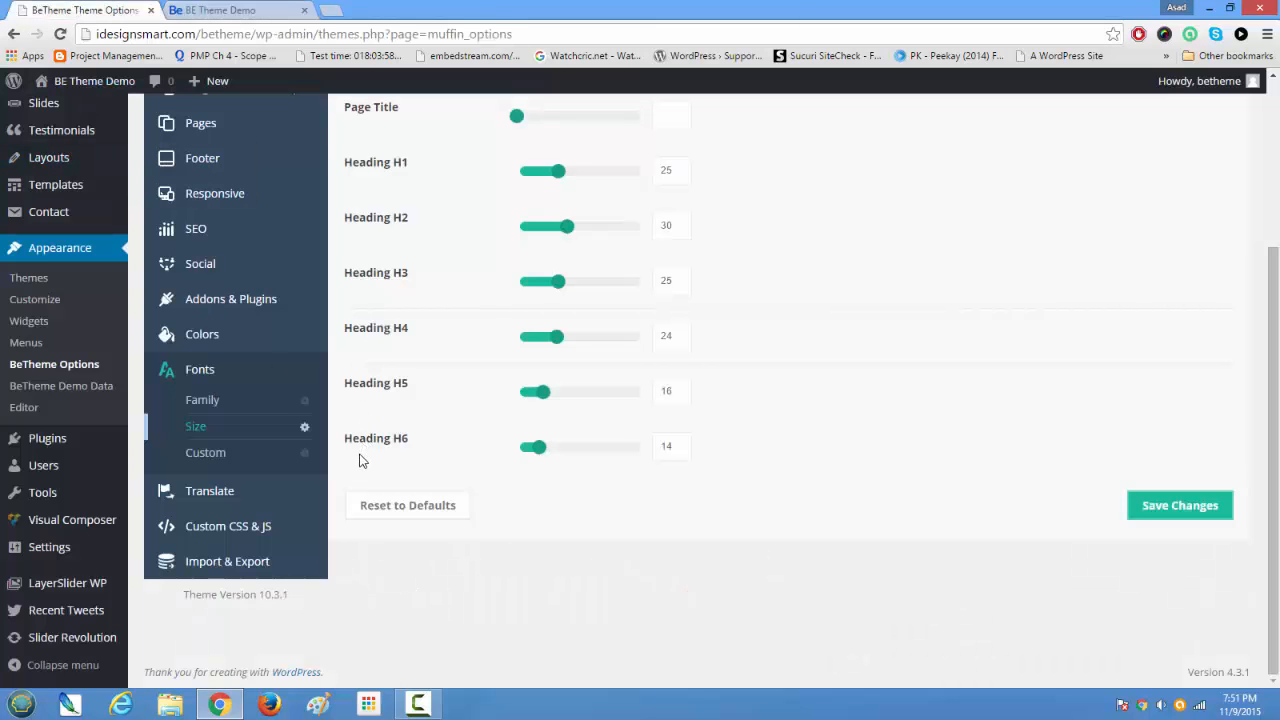
- Open the Custom CSS settings and highlight the whole block of CSS code
left_click(226, 538)
scroll(654, 589, "up", 3)
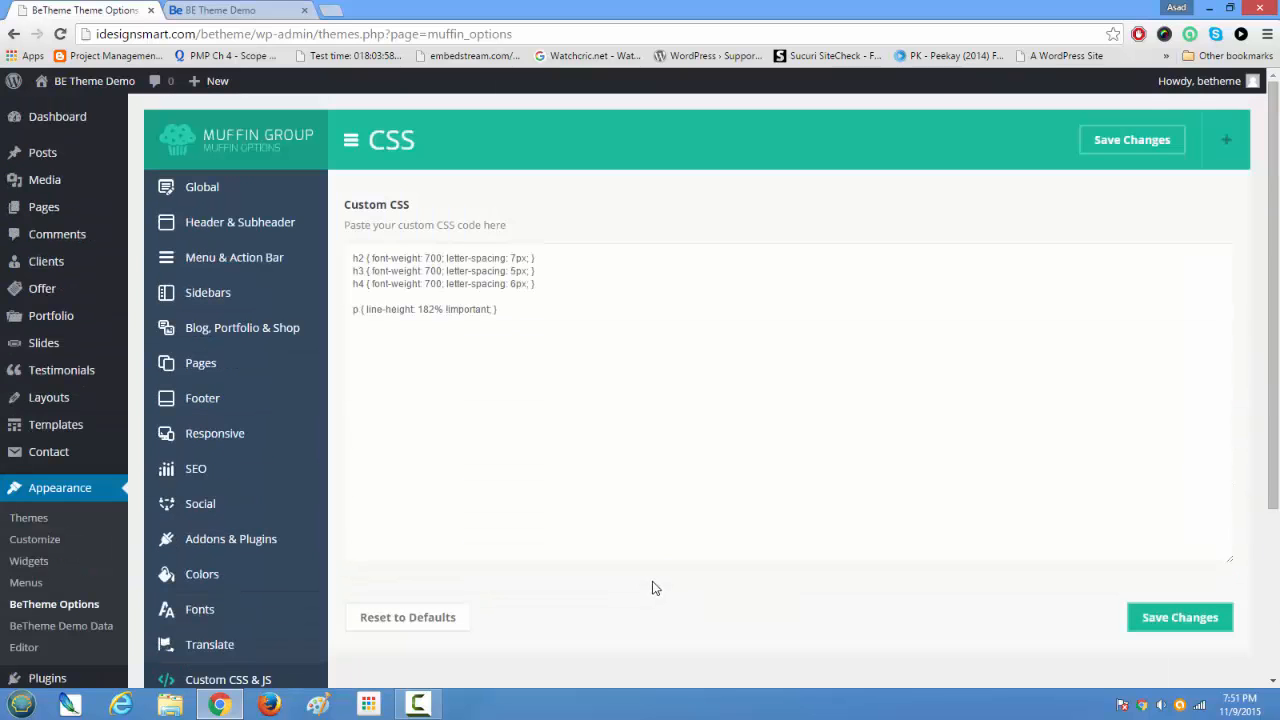
left_click_drag(531, 319, 312, 222)
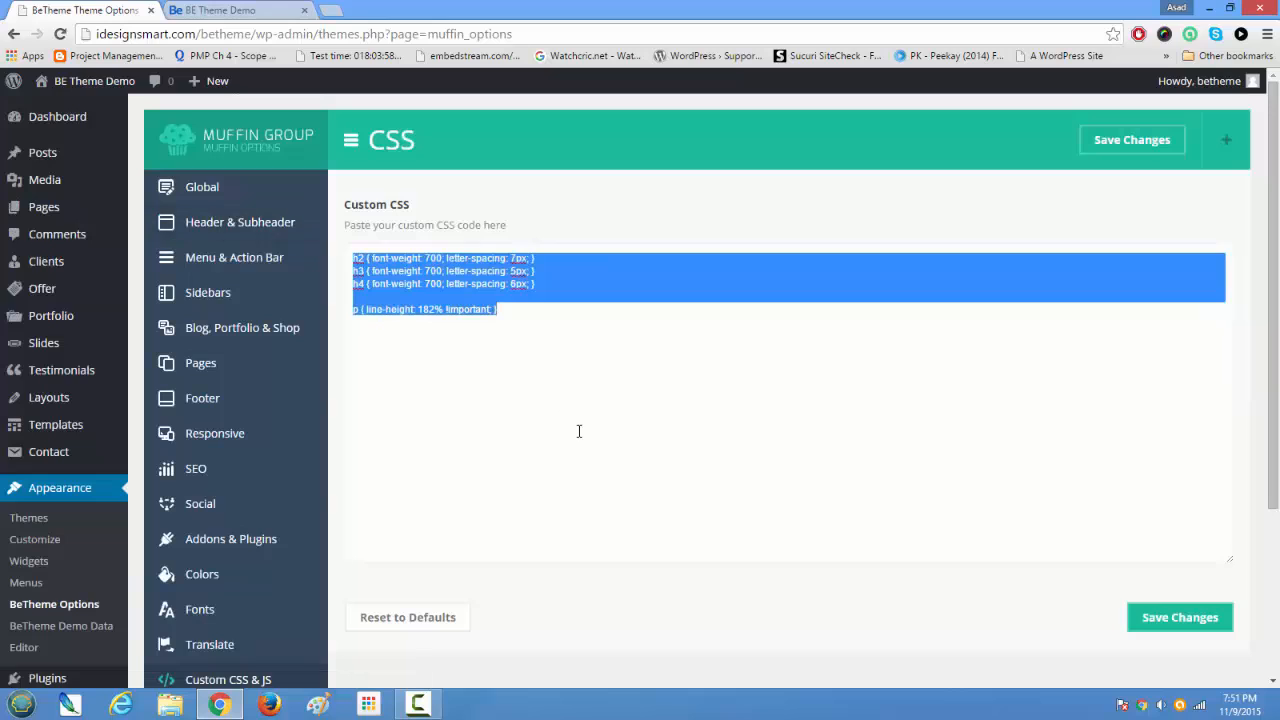
left_click(522, 309)
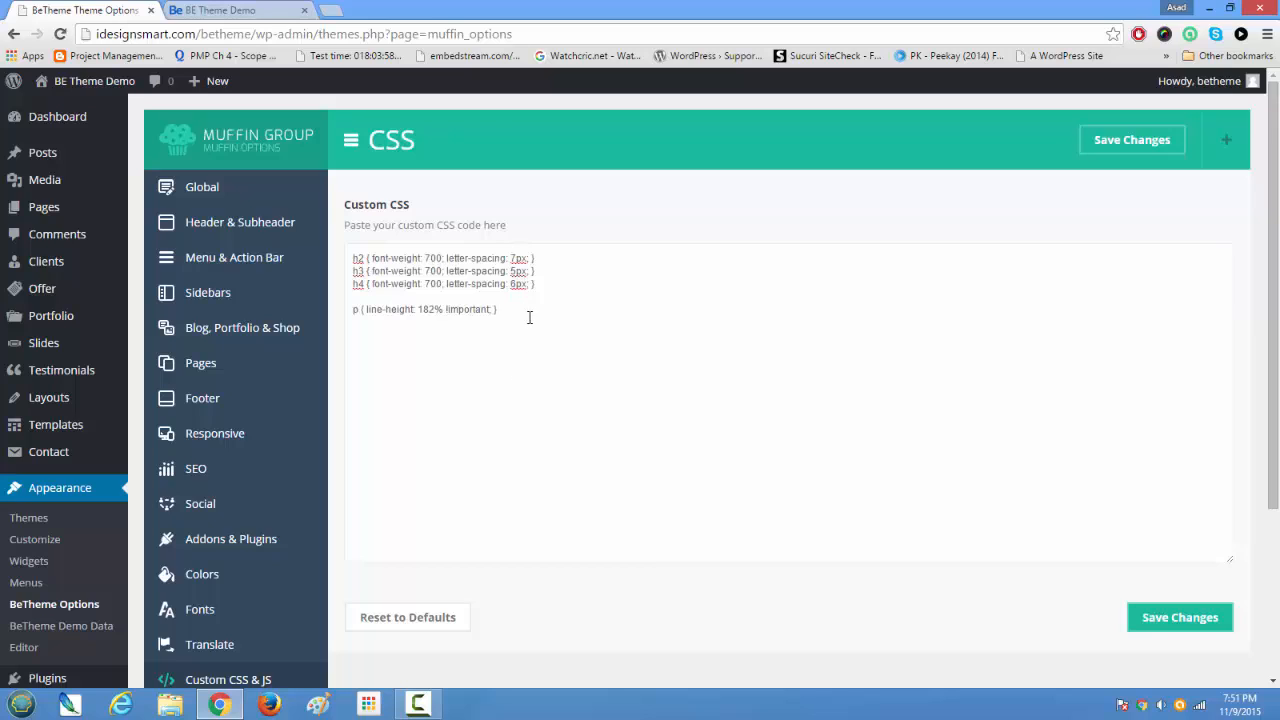
left_click_drag(529, 317, 342, 247)
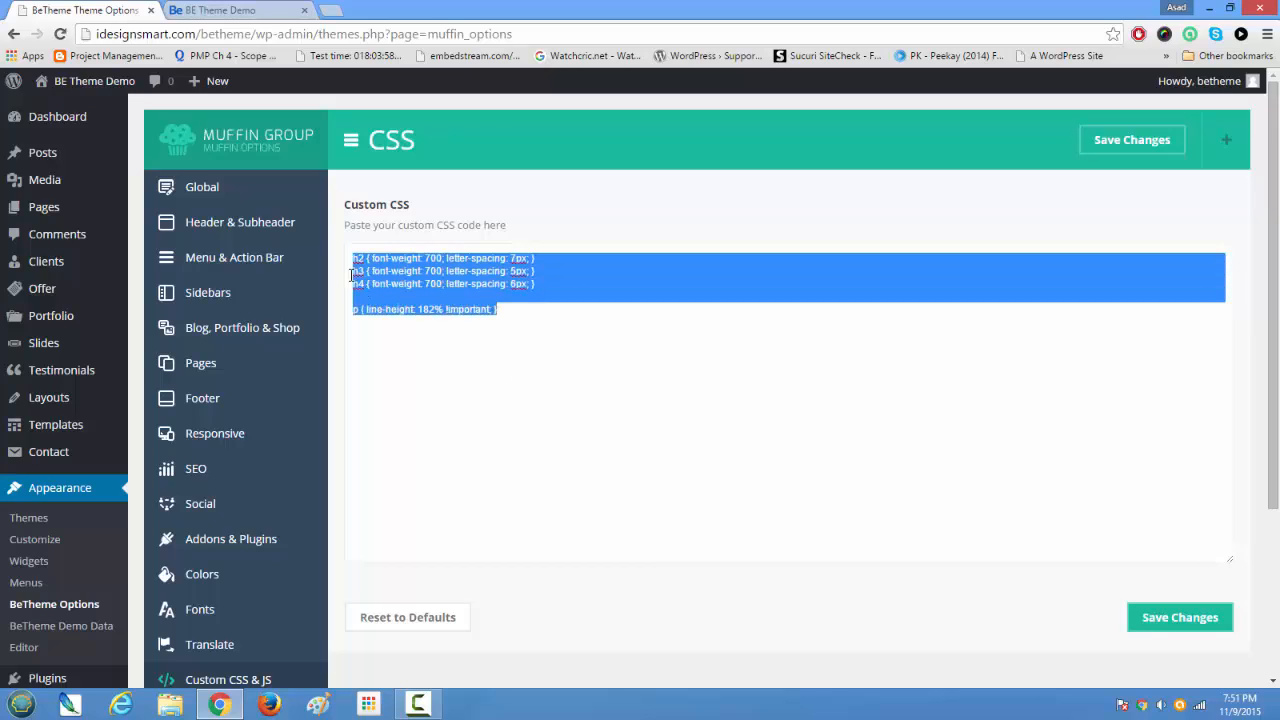
- Highlight the h4 font-weight and letter-spacing declarations, followed by the p line-height rule, in the custom CSS
left_click(472, 284)
left_click_drag(372, 285, 531, 284)
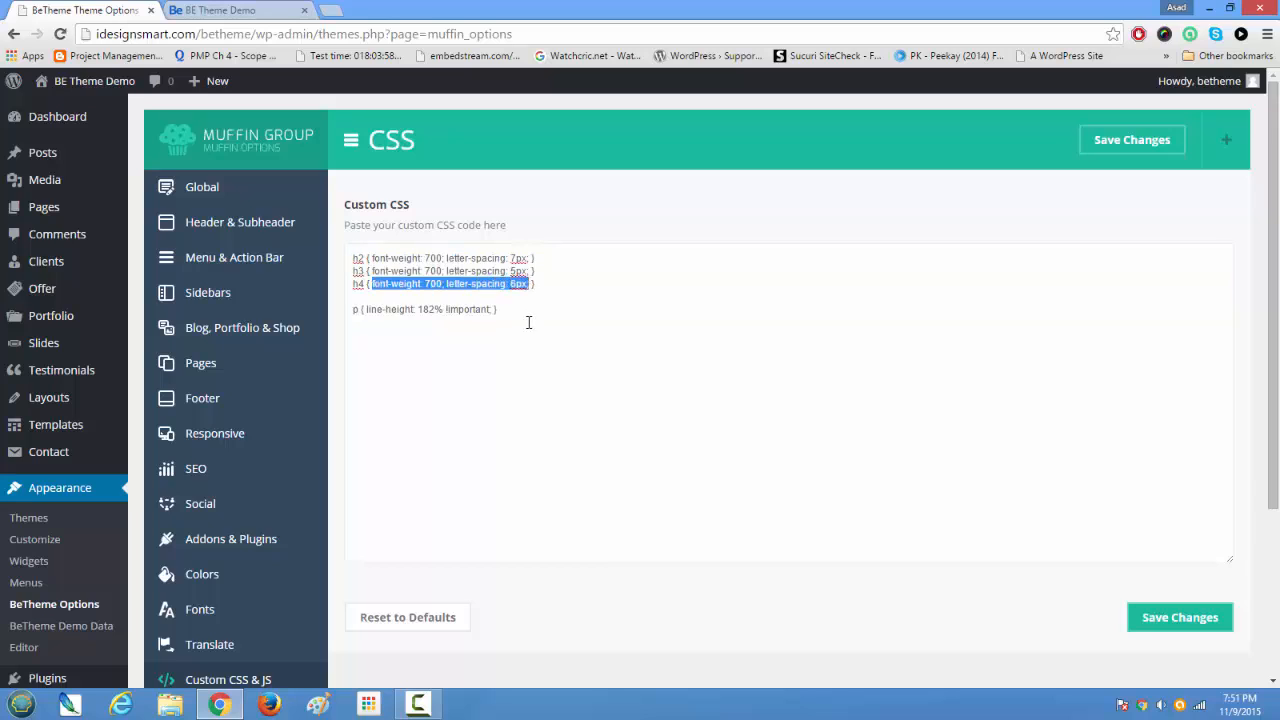
left_click_drag(355, 296, 688, 468)
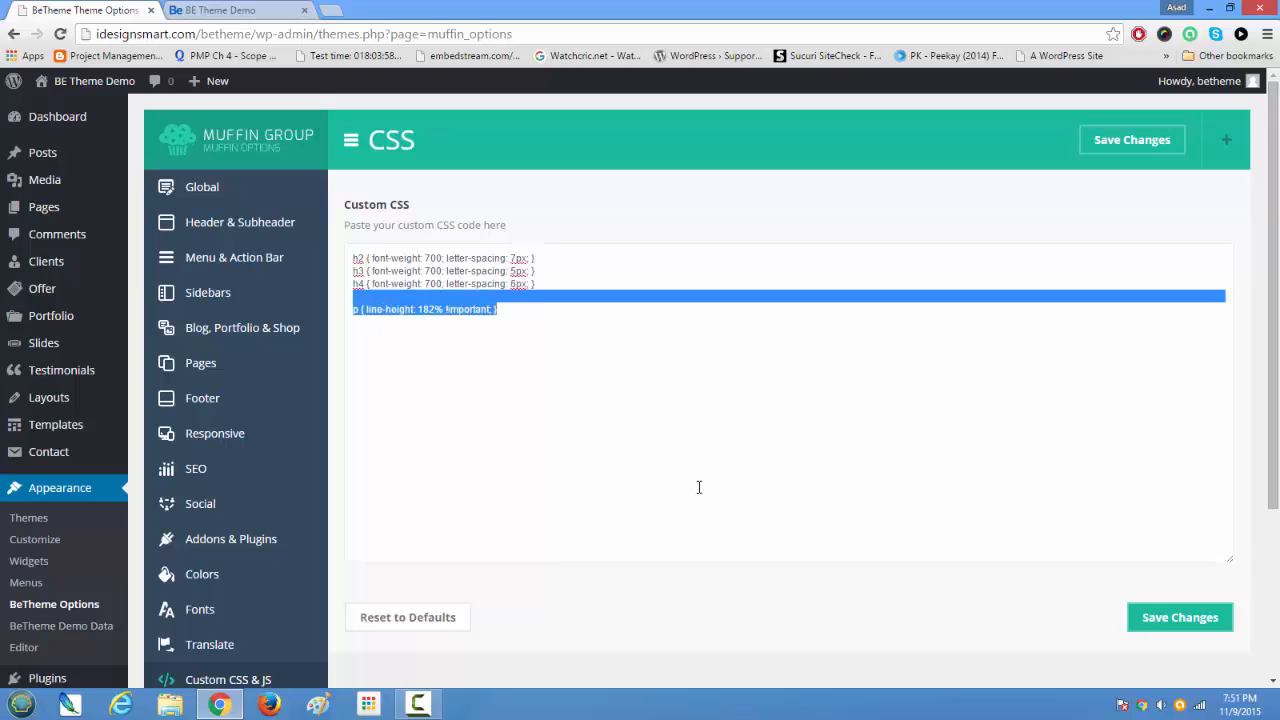
scroll(680, 470, "down", 1)
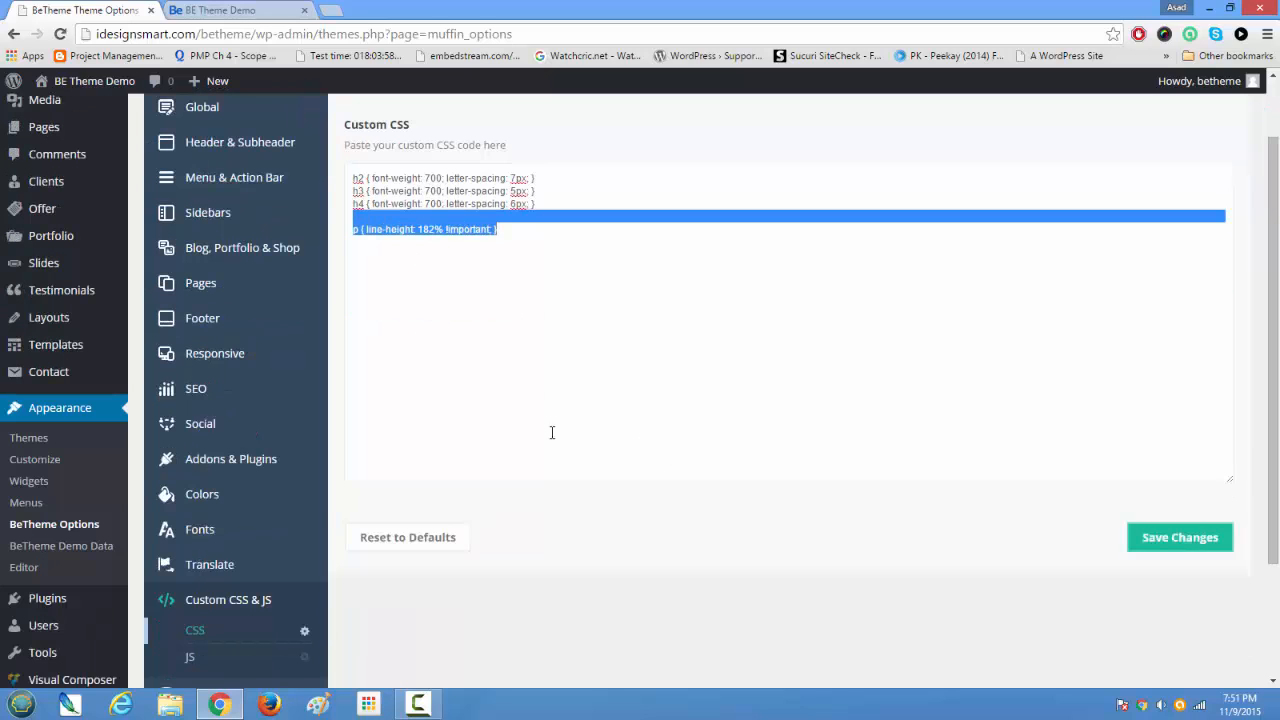
scroll(560, 432, "up", 1)
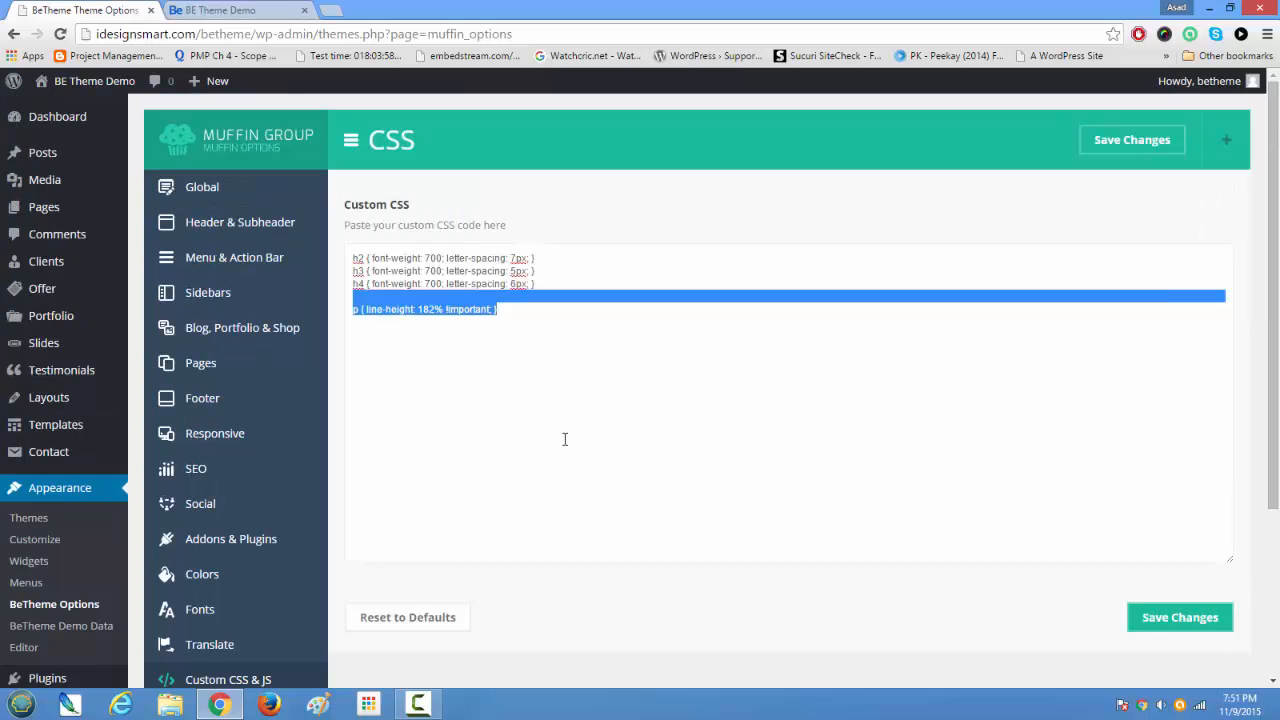
scroll(564, 439, "down", 3)
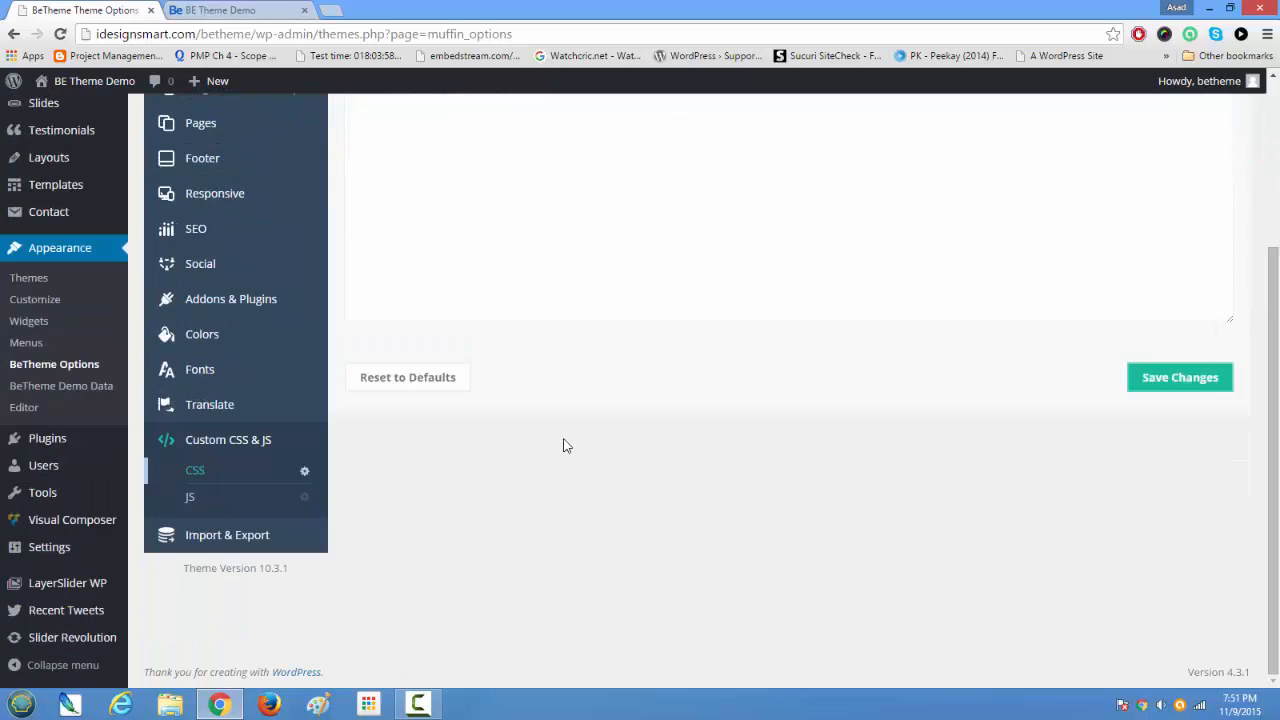
scroll(563, 445, "up", 3)
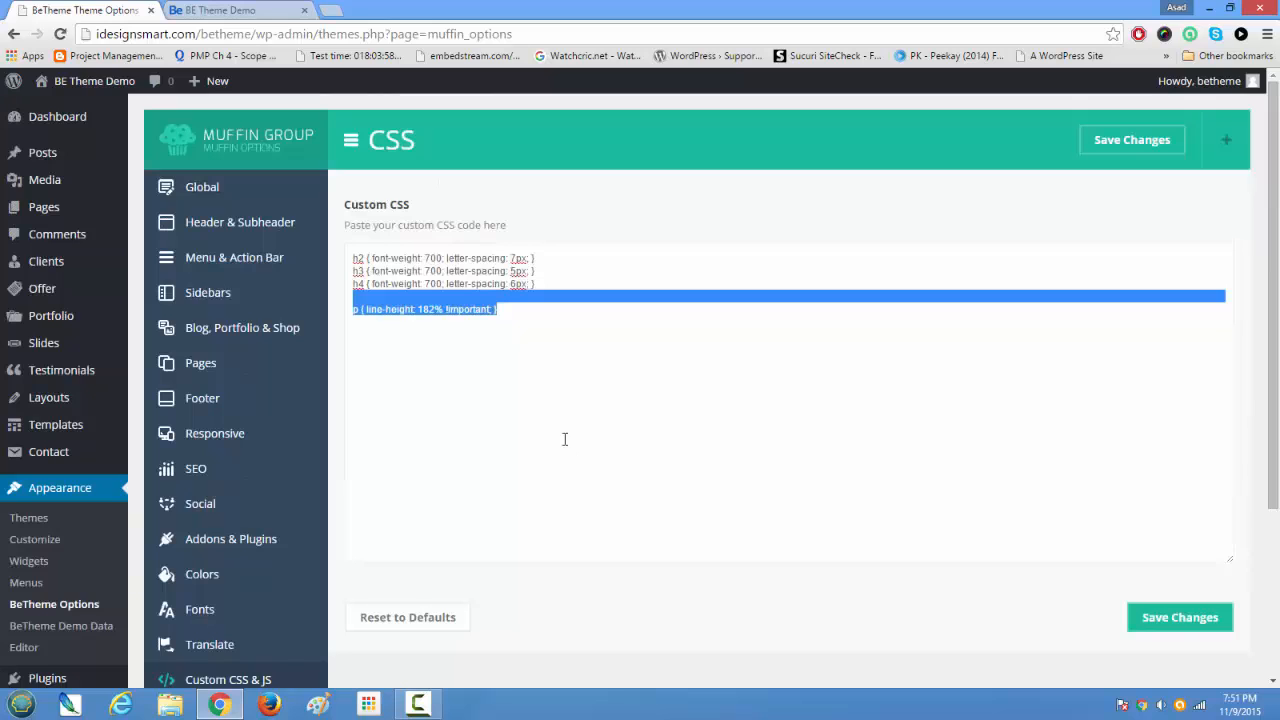
scroll(564, 439, "down", 3)
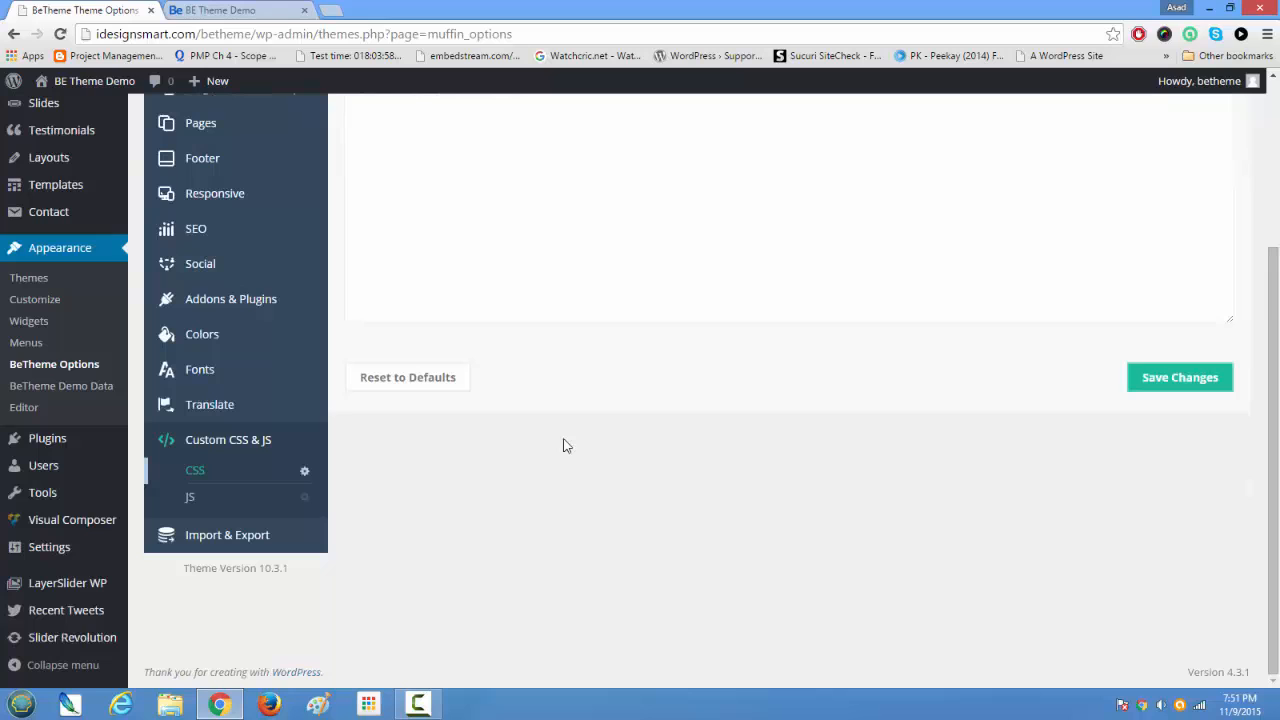
scroll(563, 439, "up", 3)
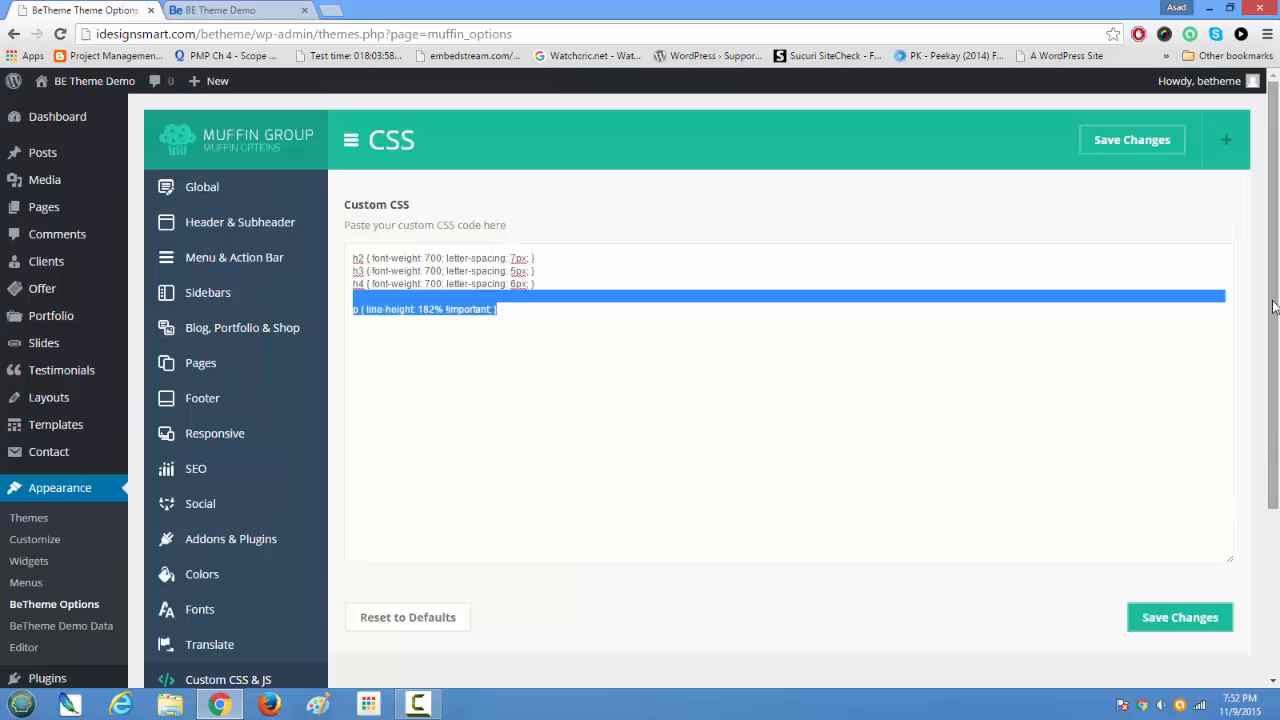
left_click_drag(1274, 307, 1278, 268)
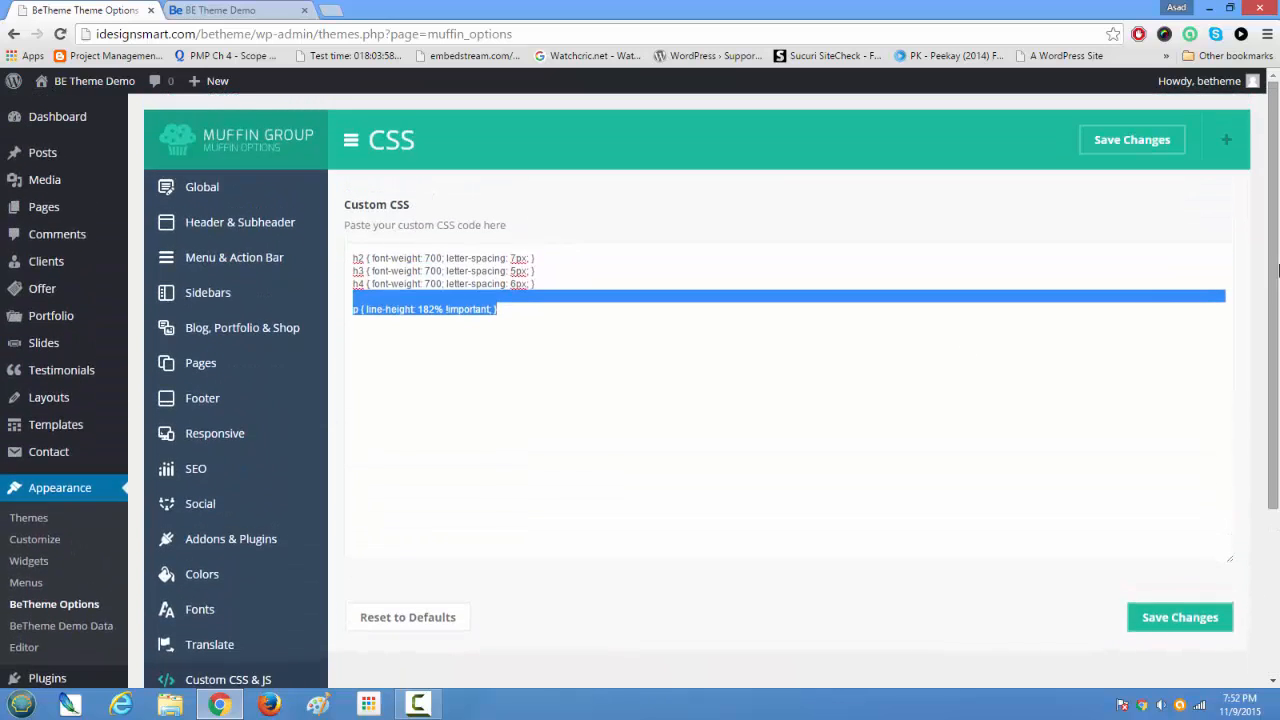
left_click(634, 472)
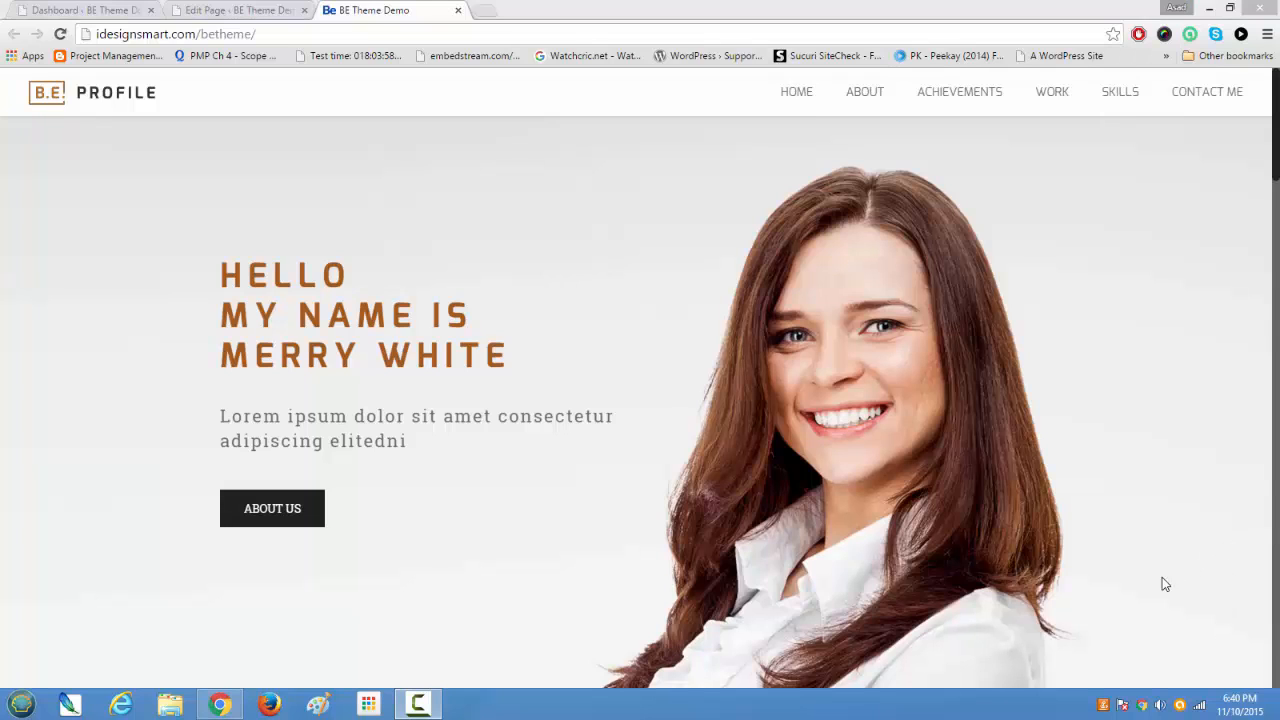
- Look through the demo page's About, Achievements and Latest Work sections and return to the hero section
left_click(1276, 175)
left_click_drag(1276, 188, 1257, 321)
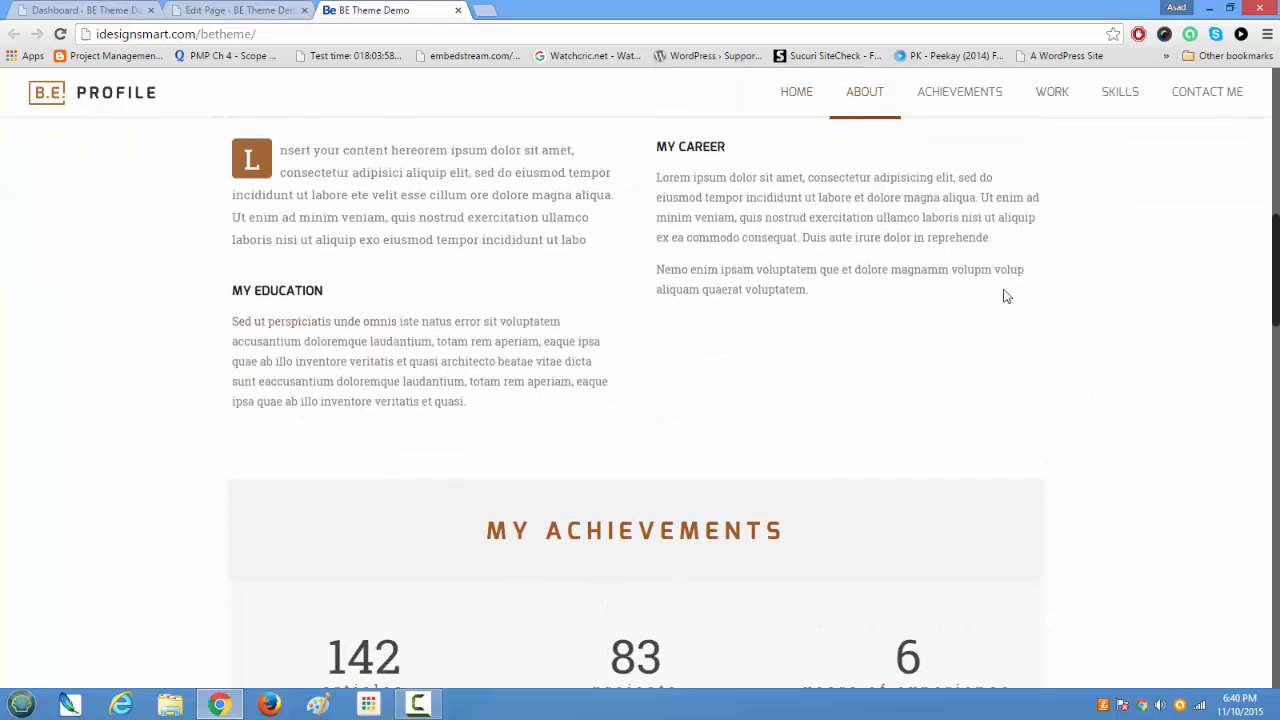
scroll(730, 304, "up", 1)
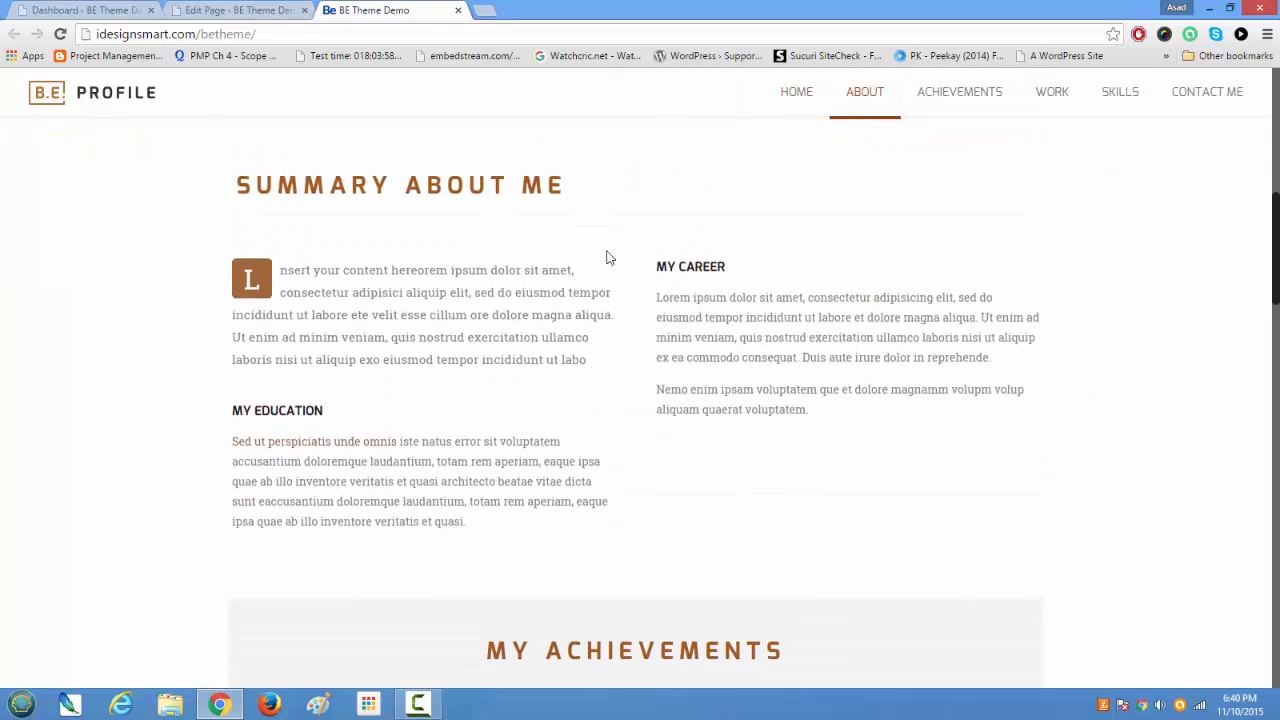
scroll(666, 534, "down", 2)
scroll(661, 506, "down", 5)
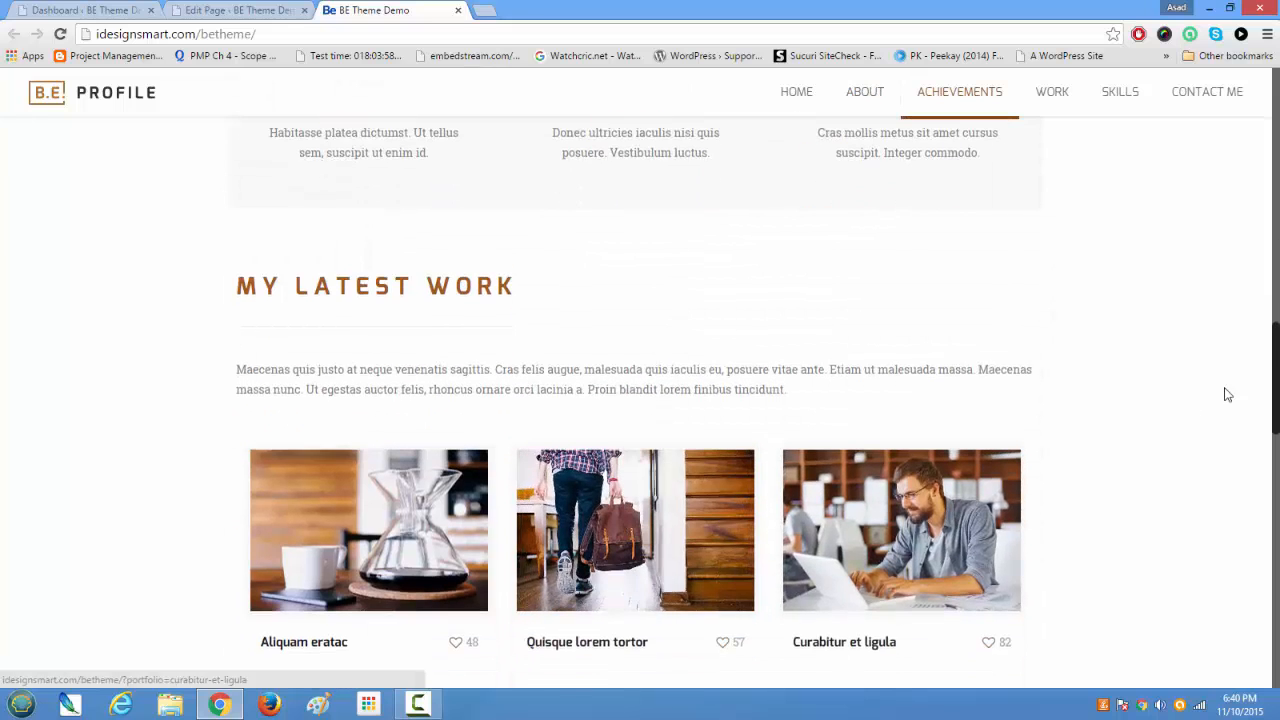
left_click_drag(1272, 390, 1264, 97)
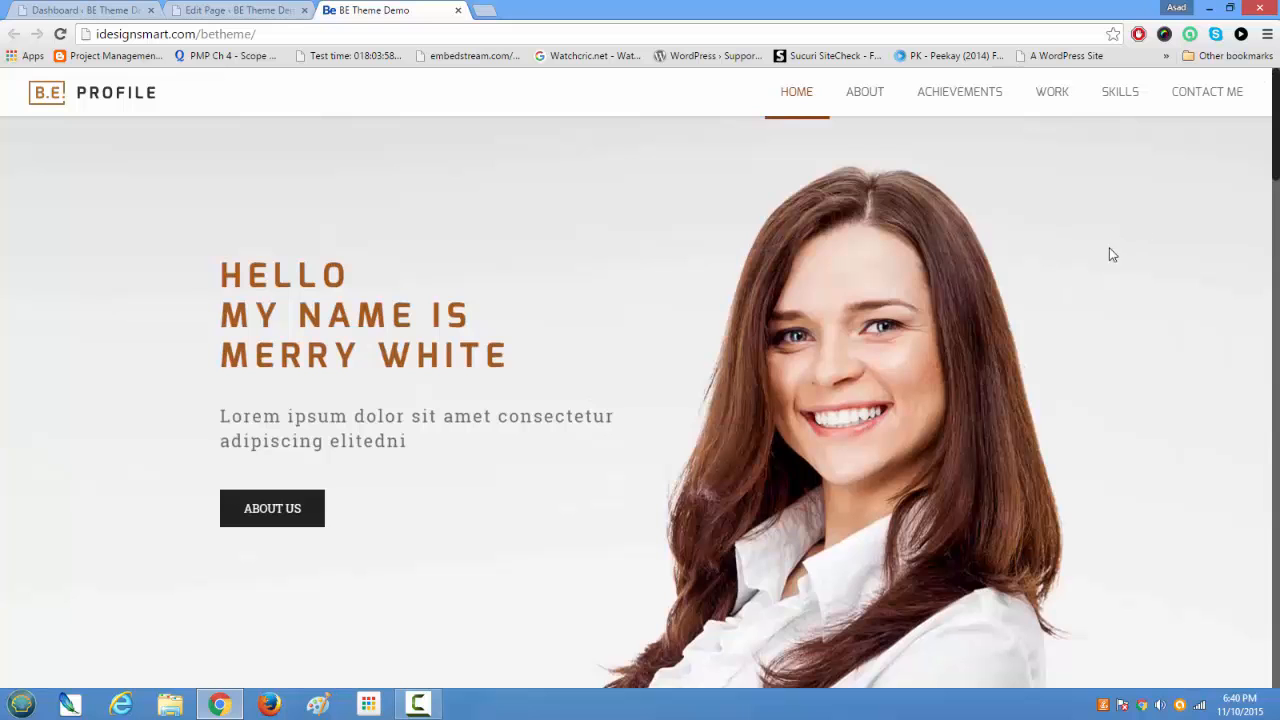
- Examine the demo page from the hero section through About and Achievements to Latest Work, ending back at the hero
scroll(648, 500, "down", 5)
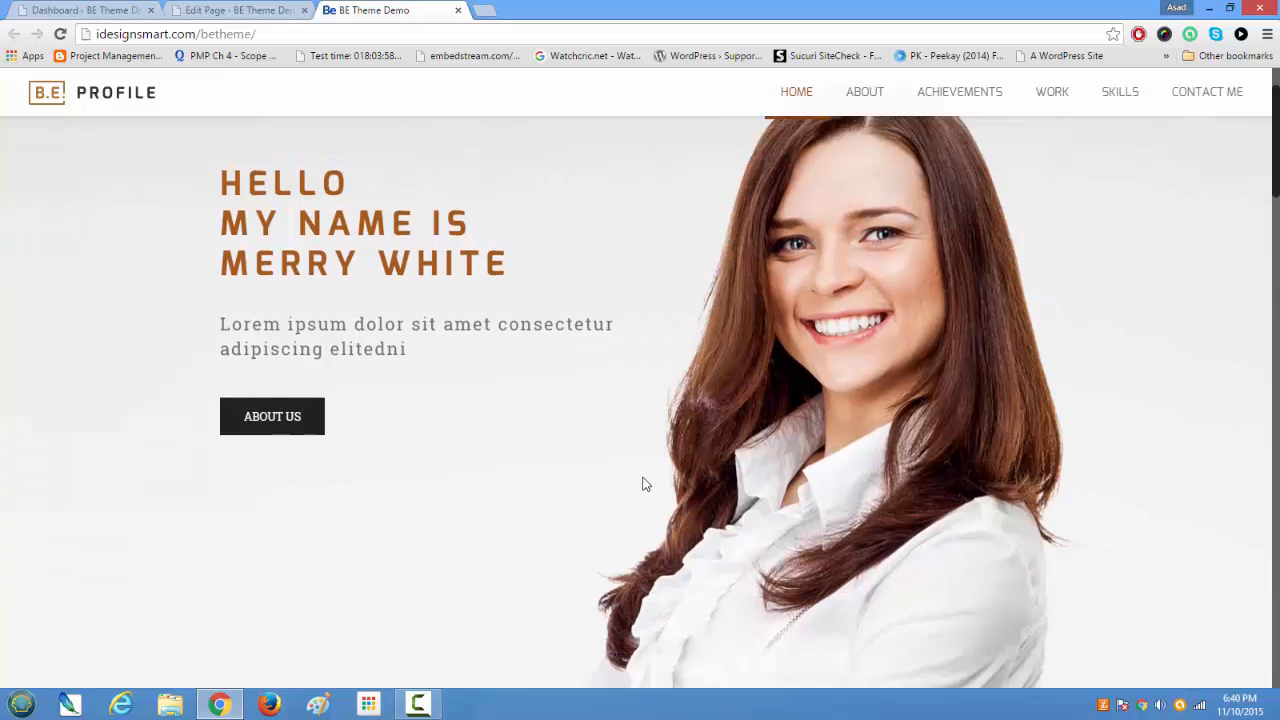
scroll(642, 480, "up", 5)
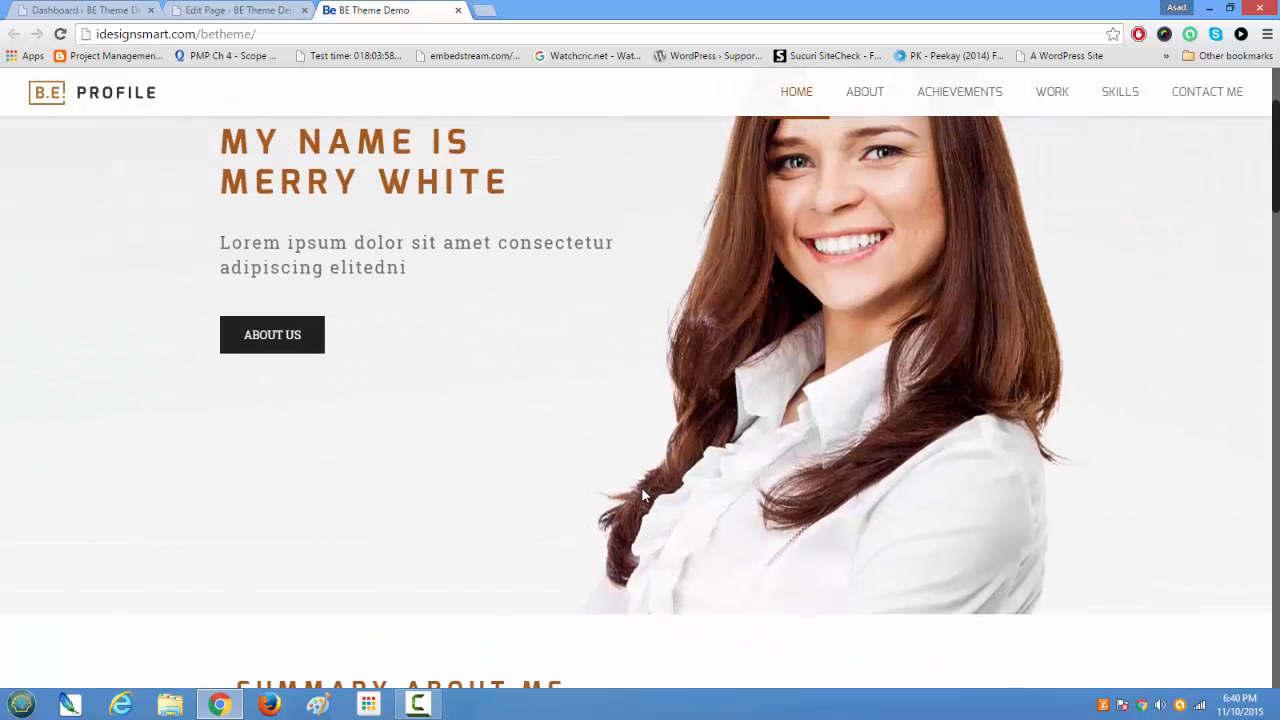
scroll(877, 546, "down", 5)
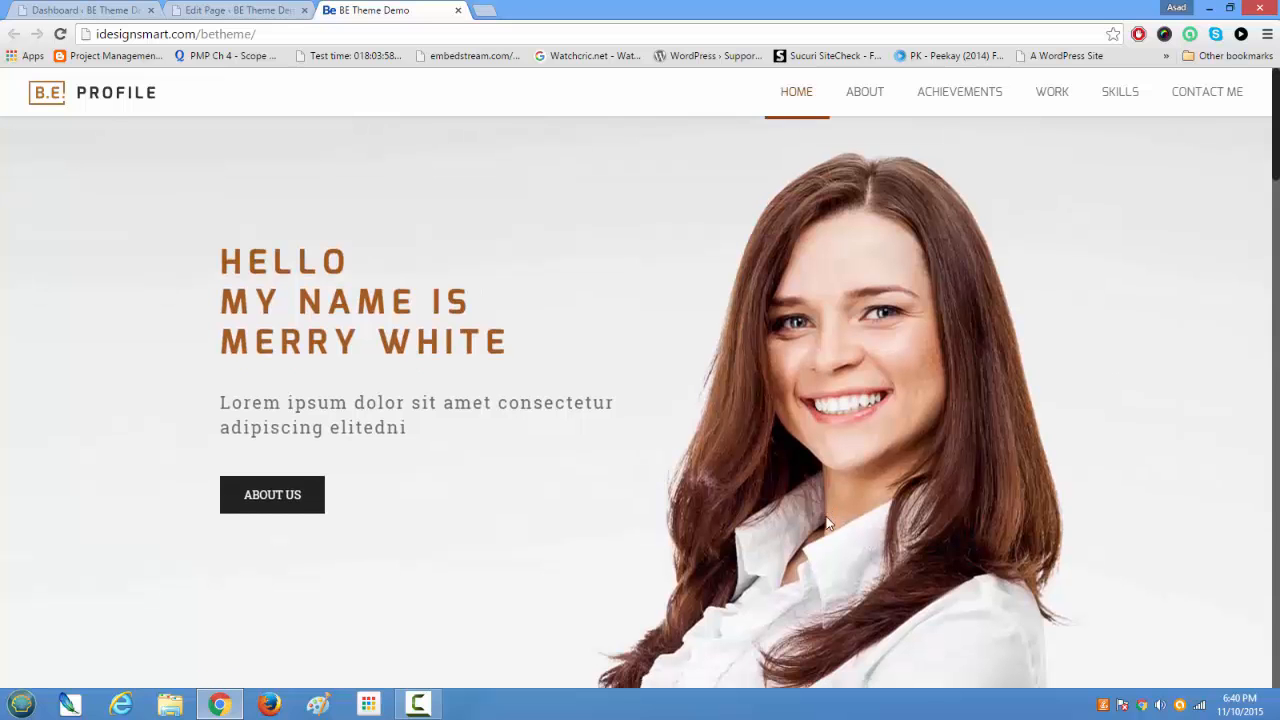
scroll(821, 500, "down", 5)
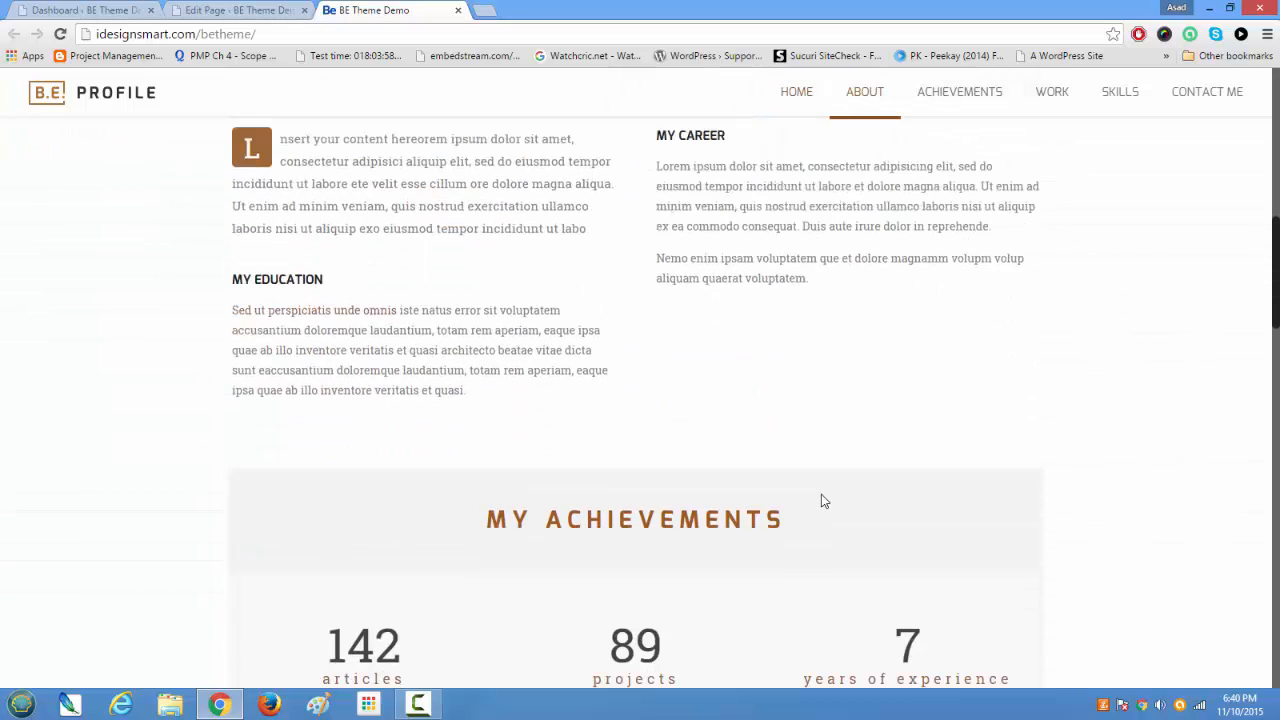
scroll(817, 503, "down", 2)
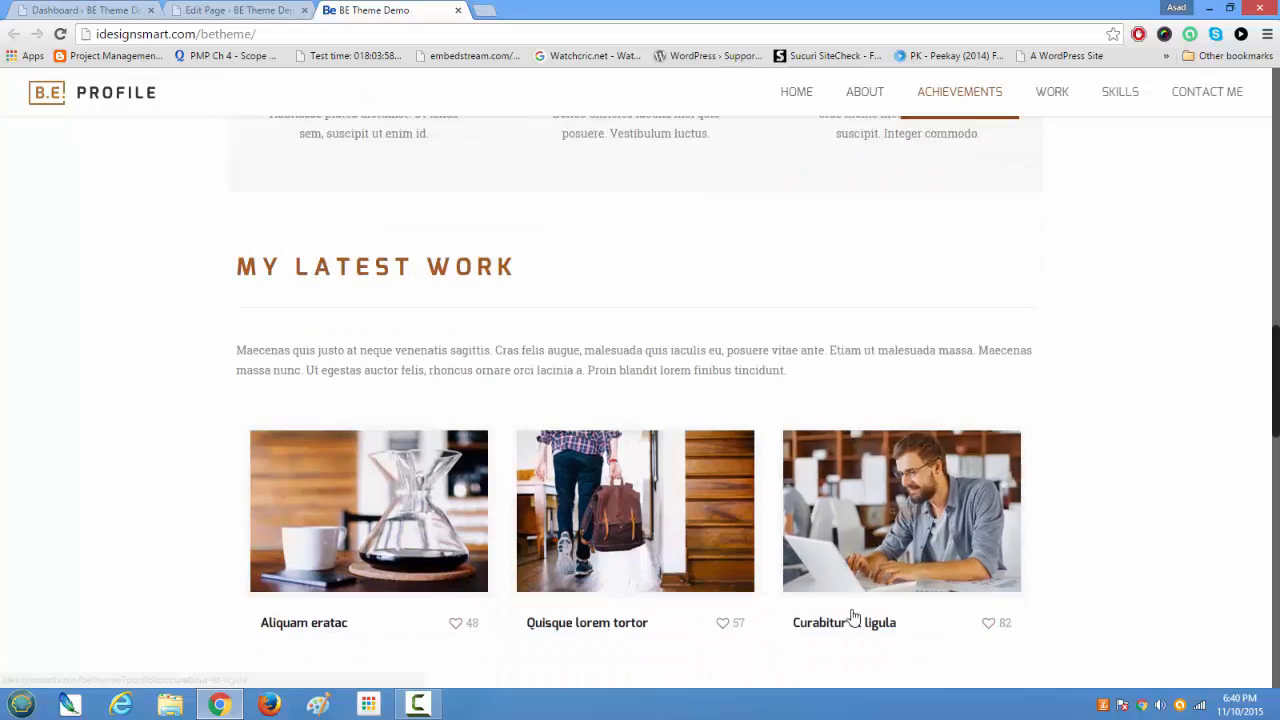
scroll(643, 352, "up", 3)
scroll(643, 352, "up", 8)
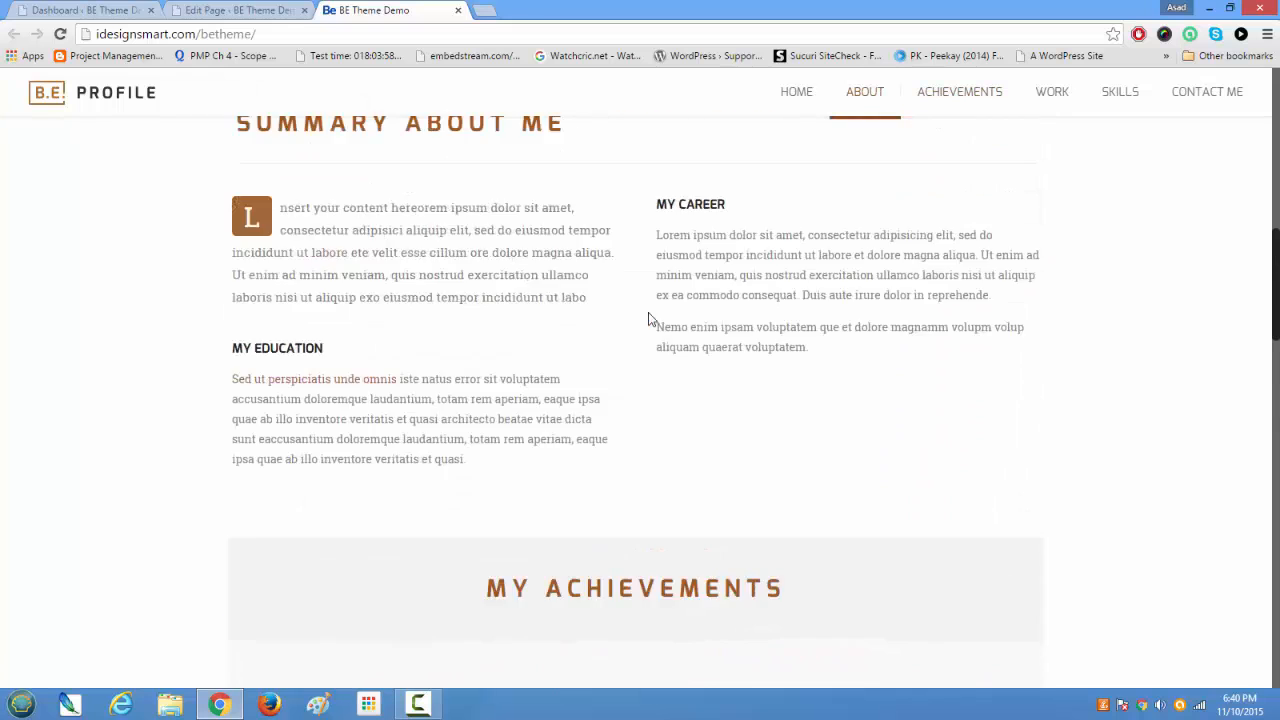
scroll(634, 463, "up", 3)
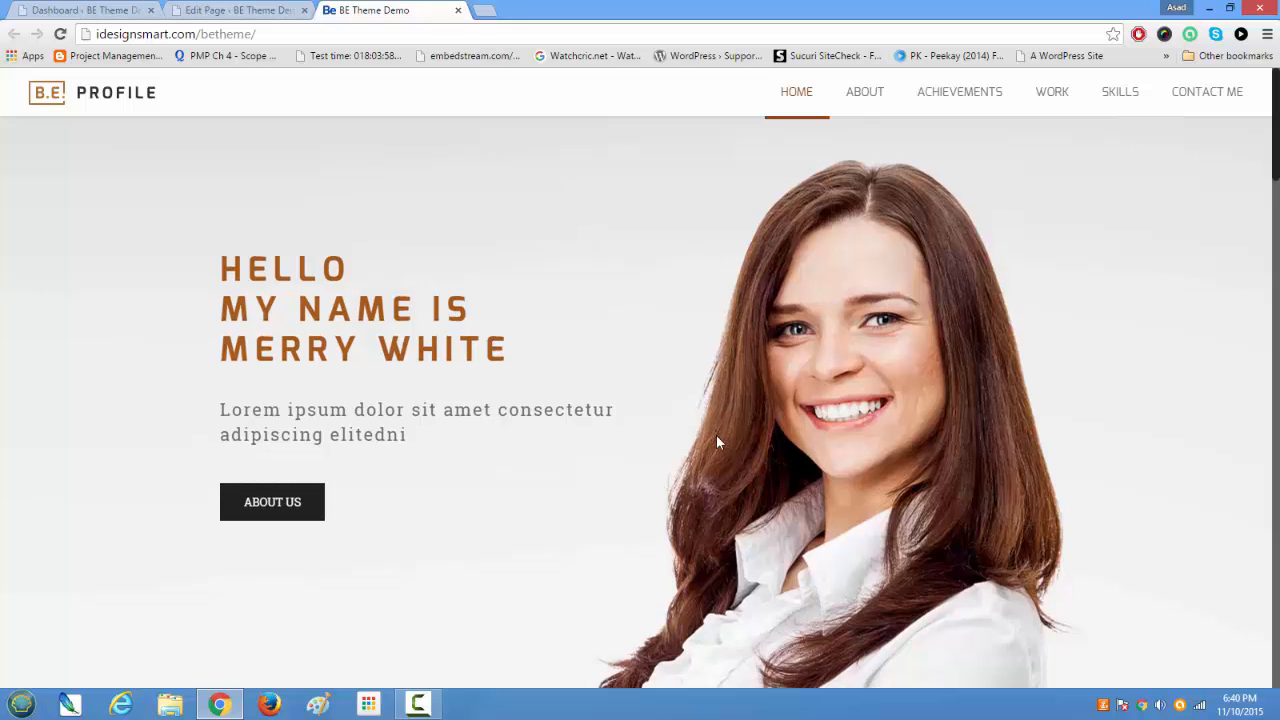
scroll(716, 435, "down", 3)
scroll(719, 436, "up", 2)
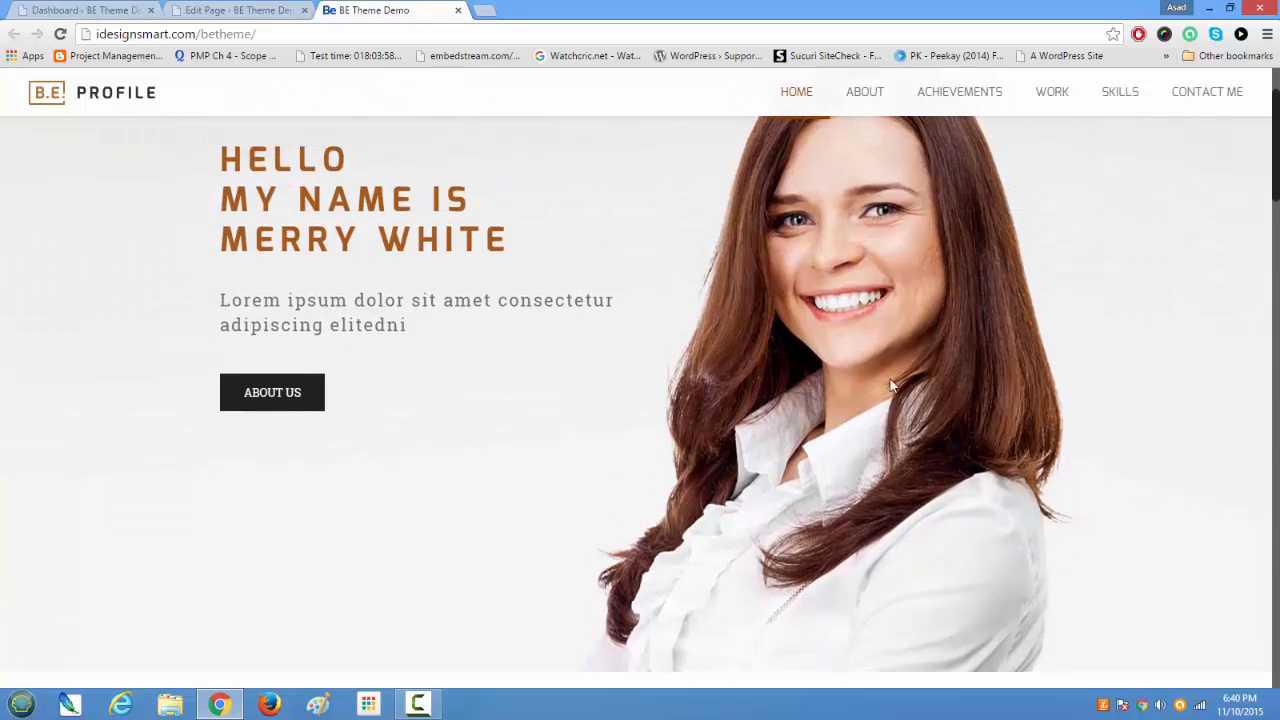
scroll(880, 450, "up", 2)
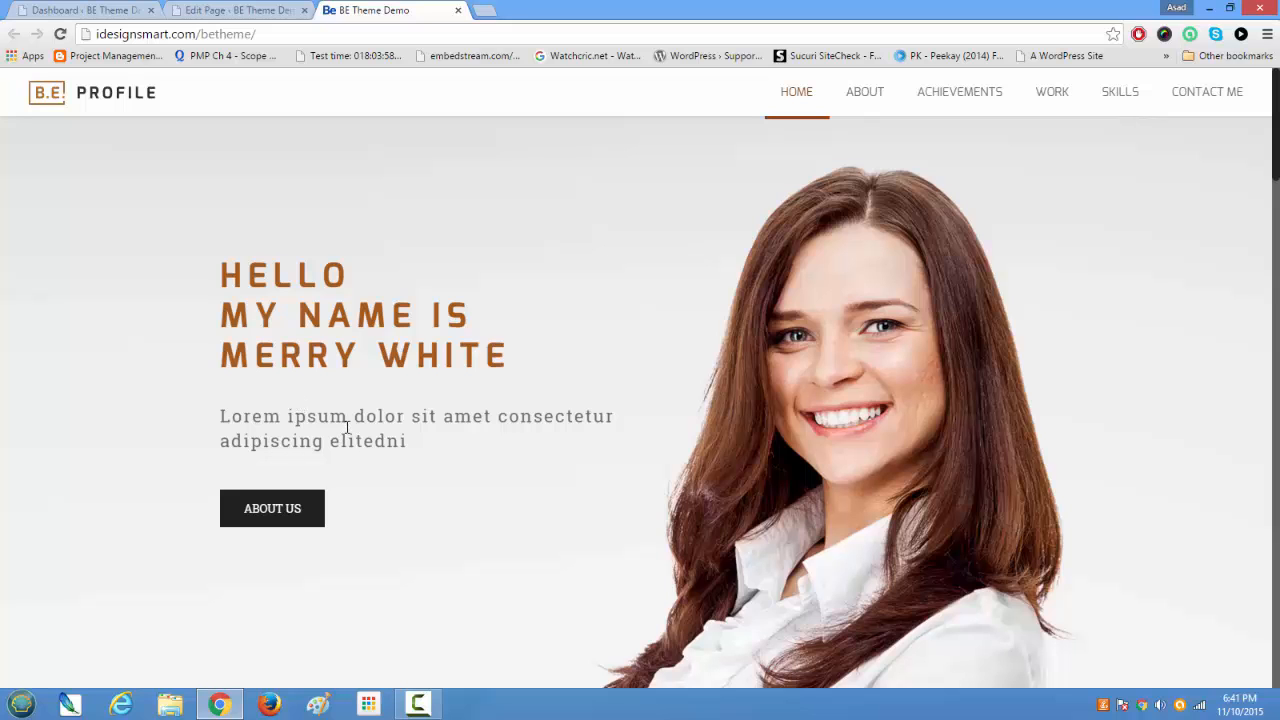
- Open the Slider Revolution overview from the WordPress dashboard, find the Home Profile slider and compare it with the demo page's hero section
left_click(85, 10)
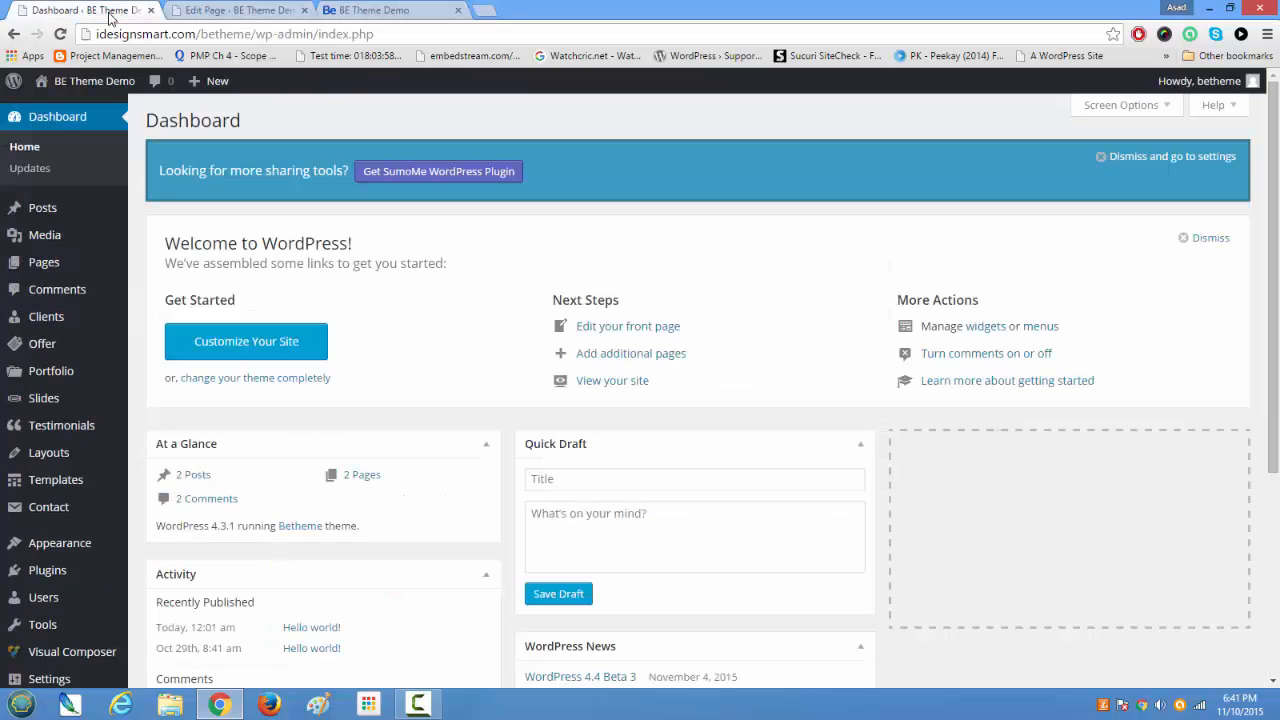
scroll(40, 410, "down", 3)
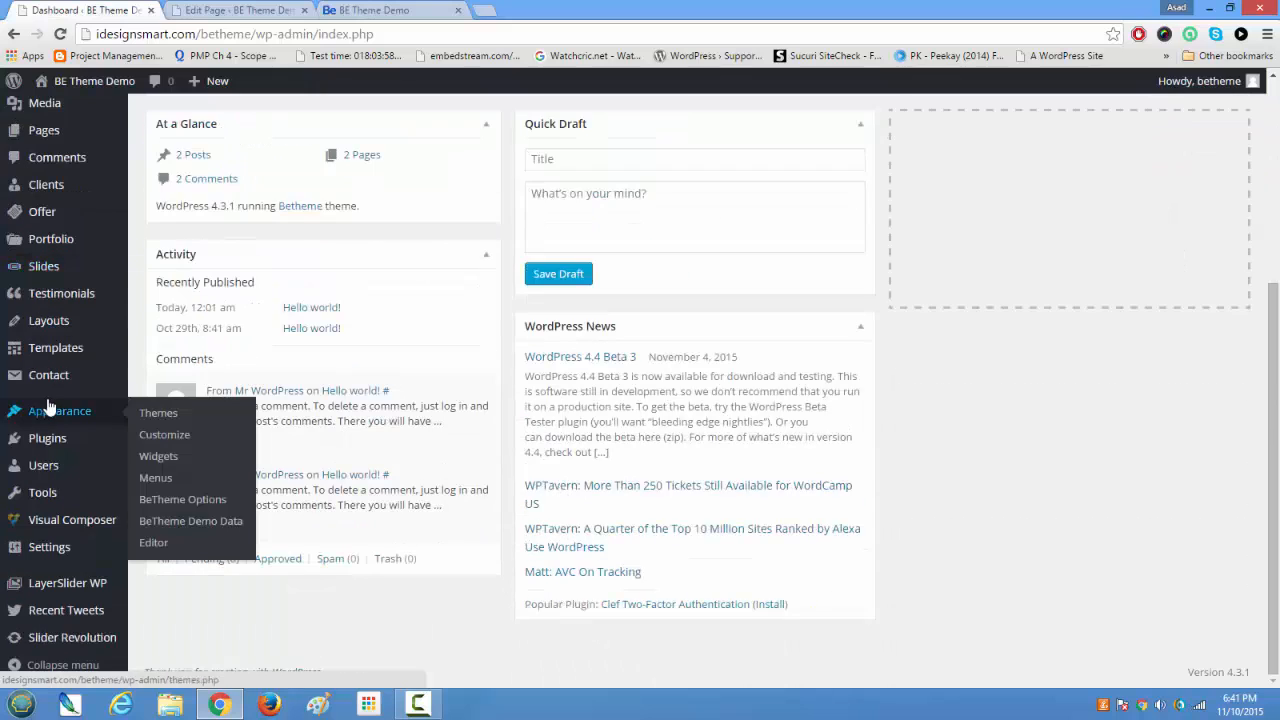
mouse_move(84, 650)
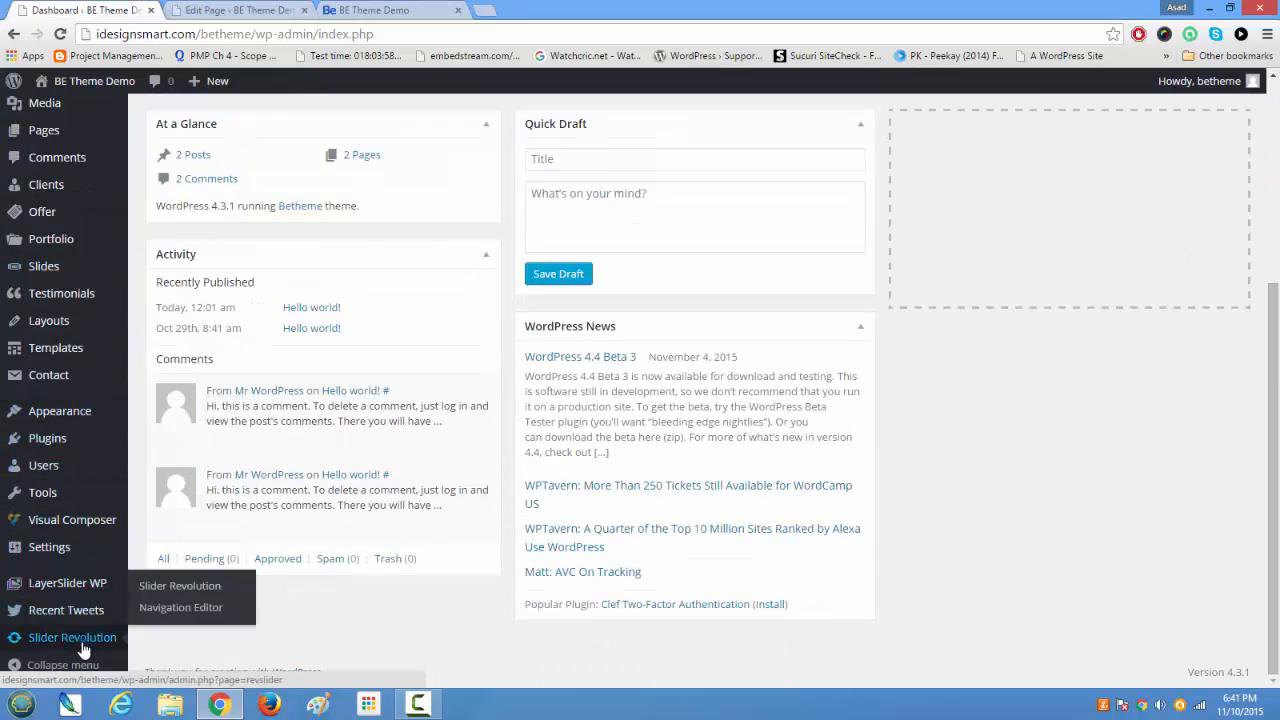
left_click(198, 587)
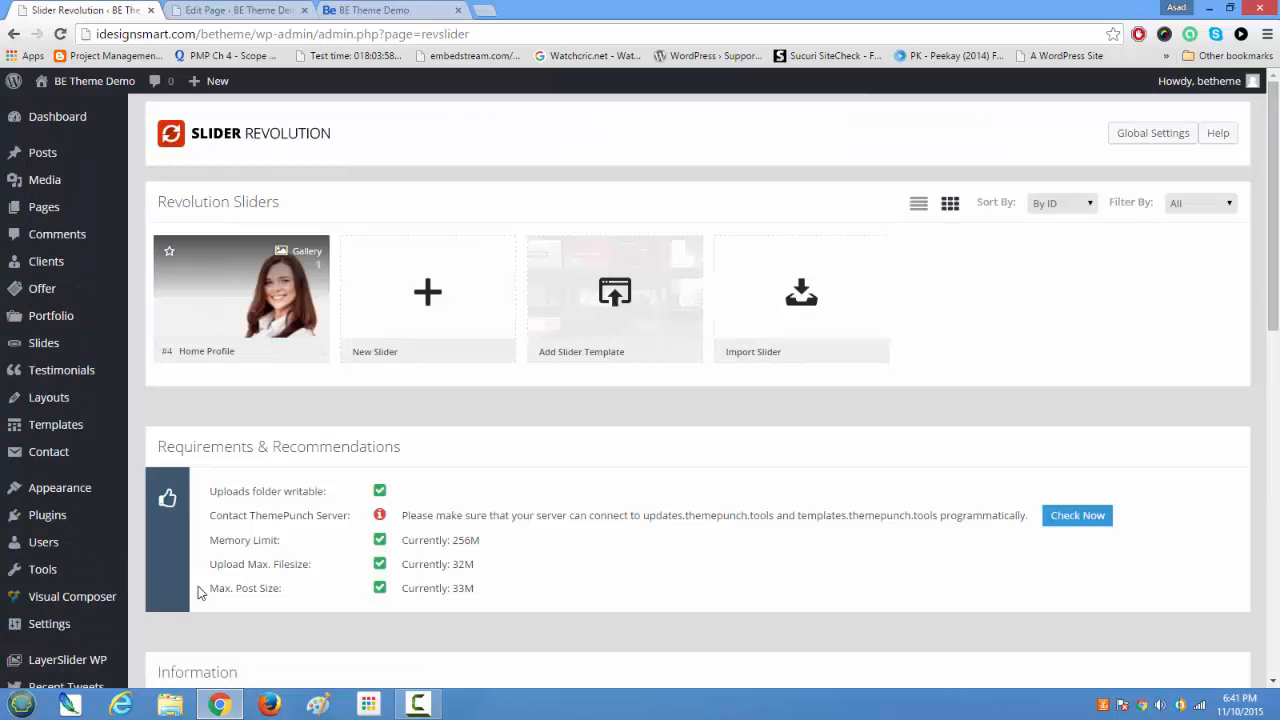
mouse_move(228, 292)
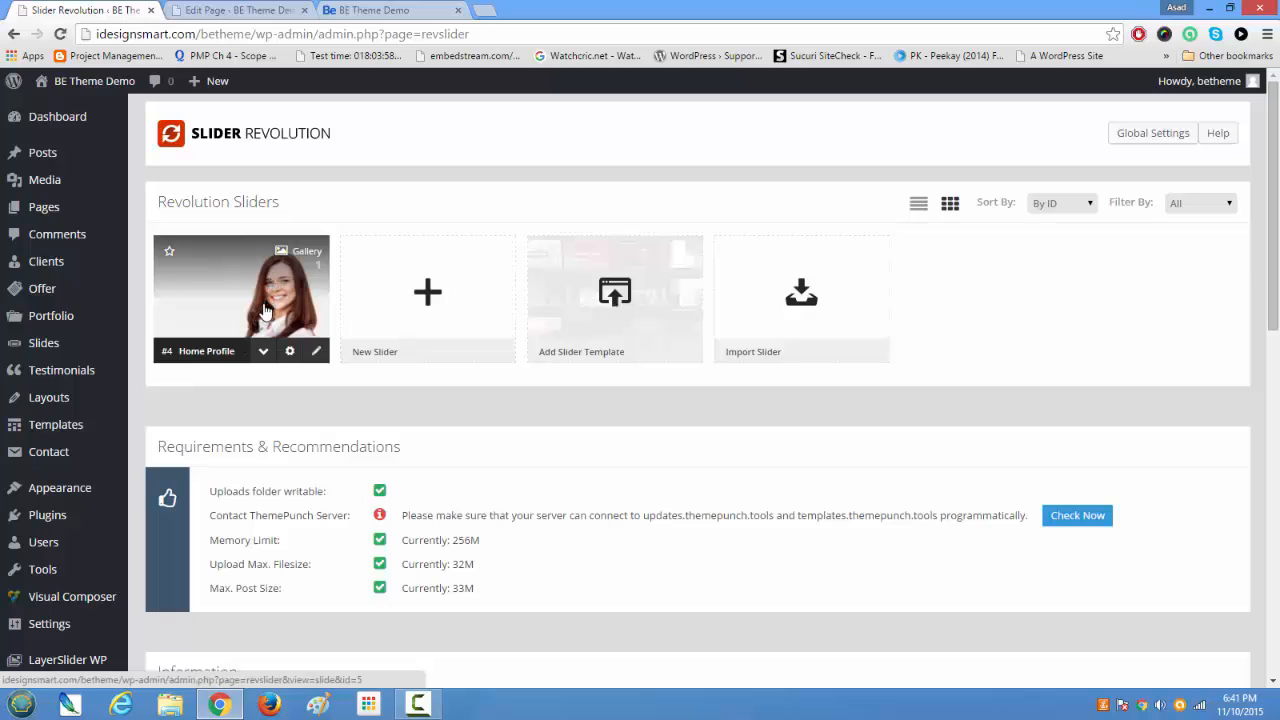
left_click(398, 11)
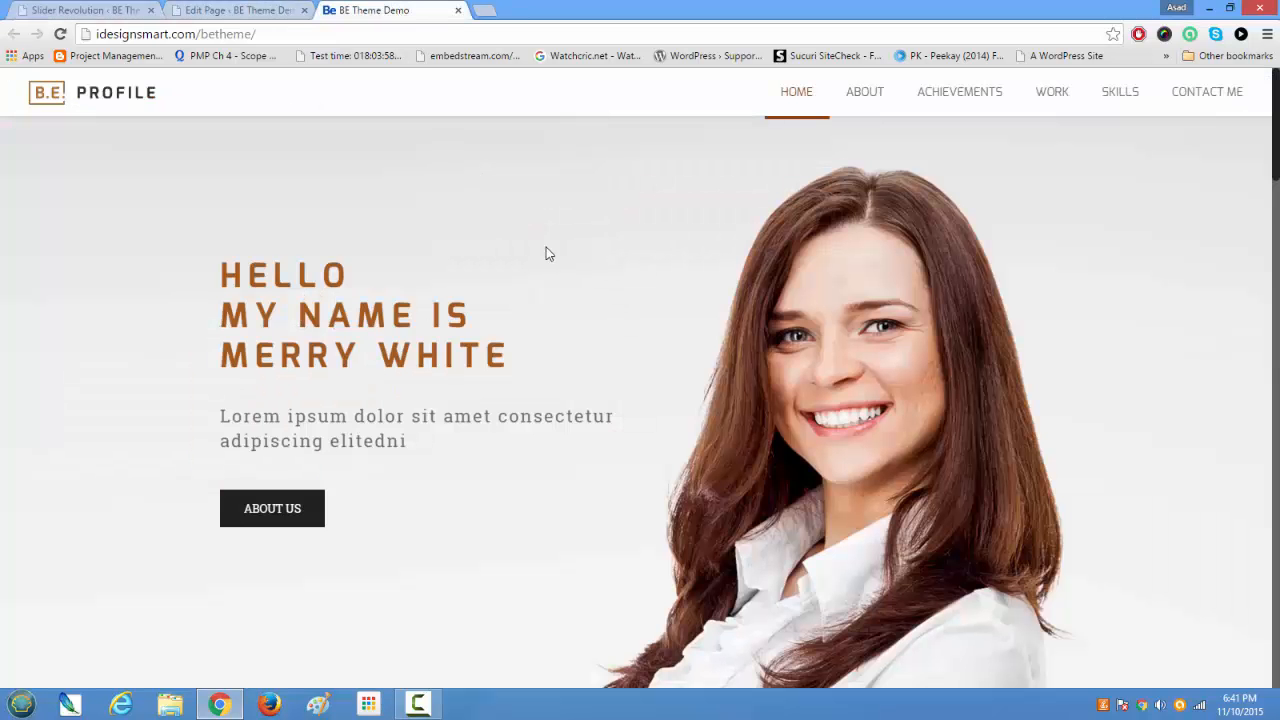
- Switch to the Home page's editor and look through its Muffin Builder sections, from the heading columns to the portfolio and skills items
left_click(226, 10)
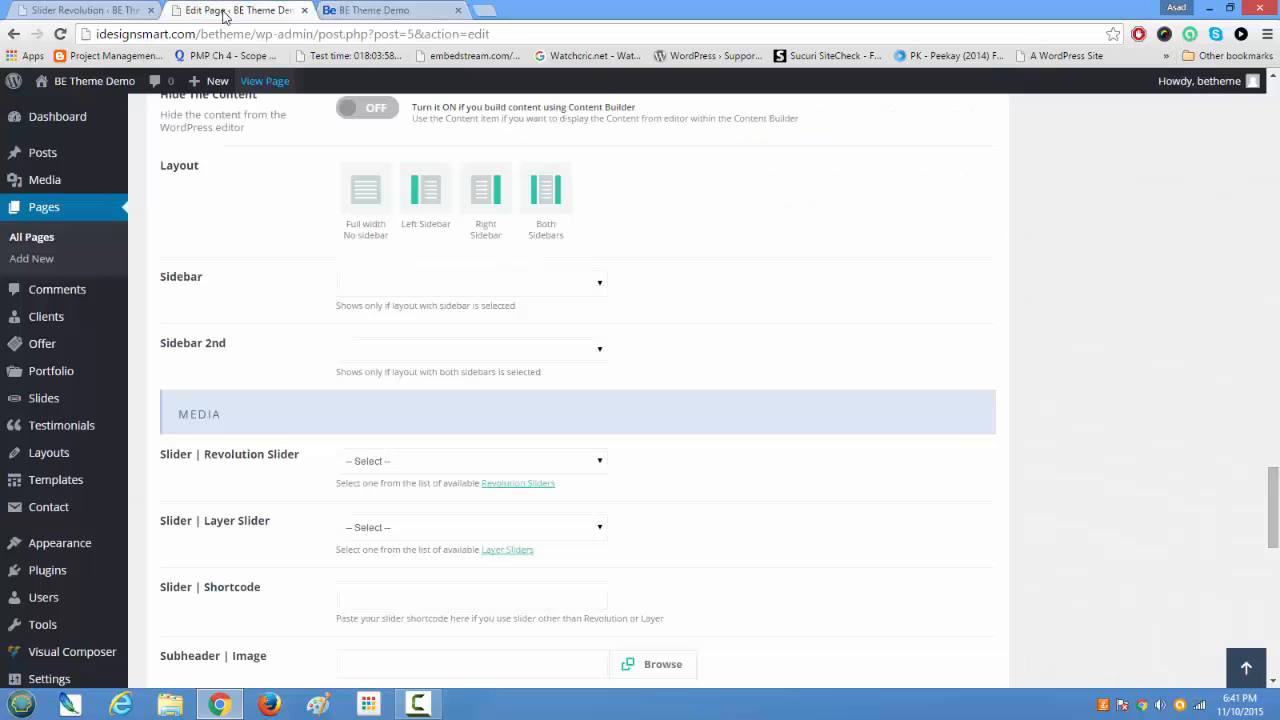
scroll(336, 374, "down", 4)
scroll(336, 374, "up", 15)
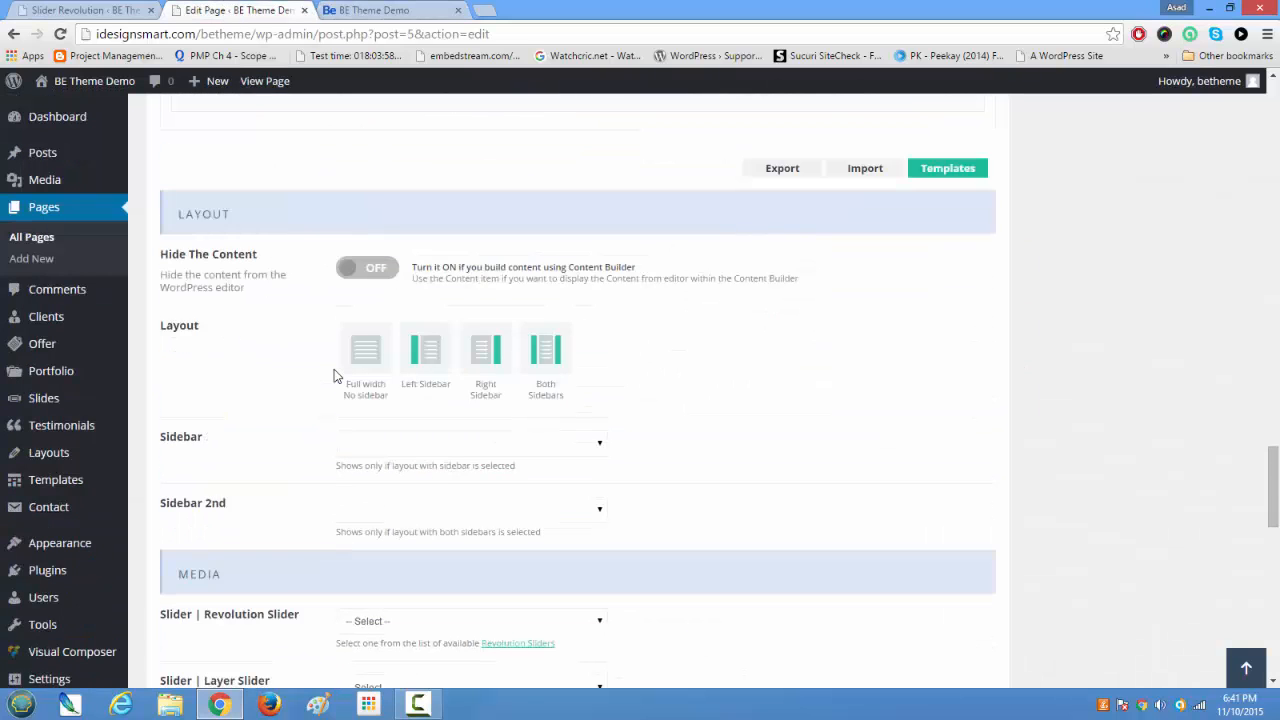
scroll(336, 376, "up", 15)
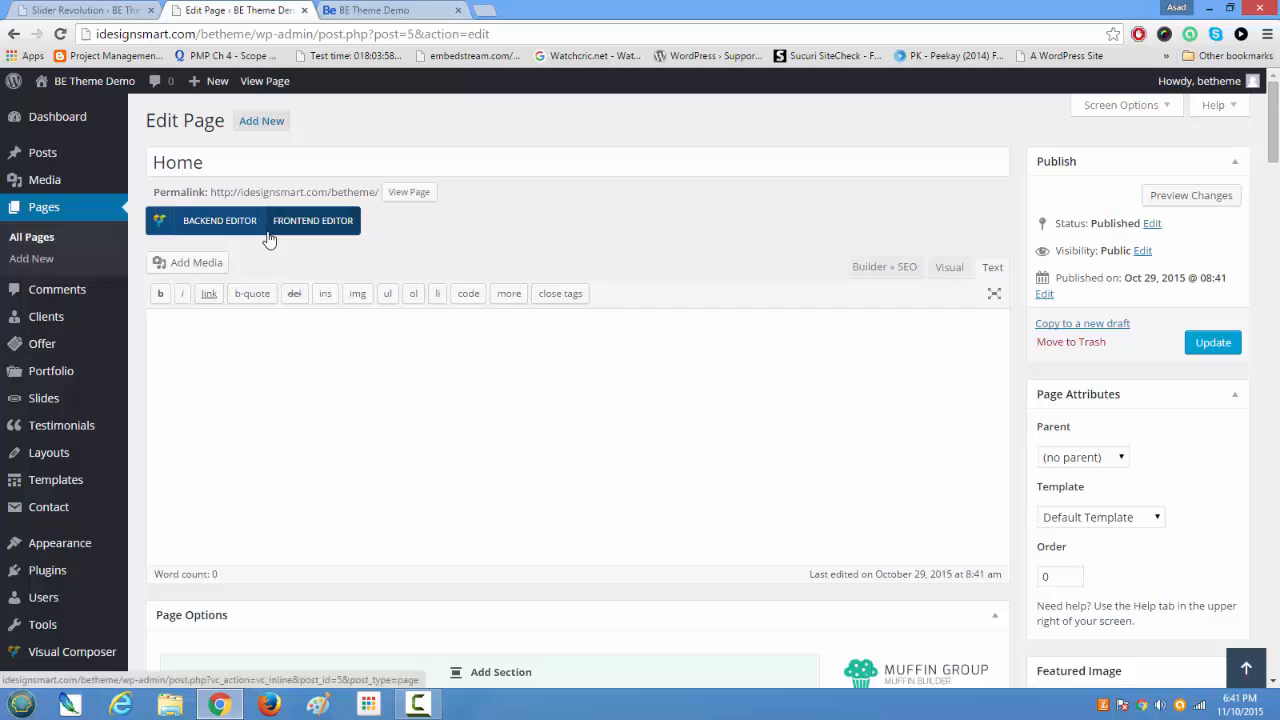
scroll(266, 219, "down", 1)
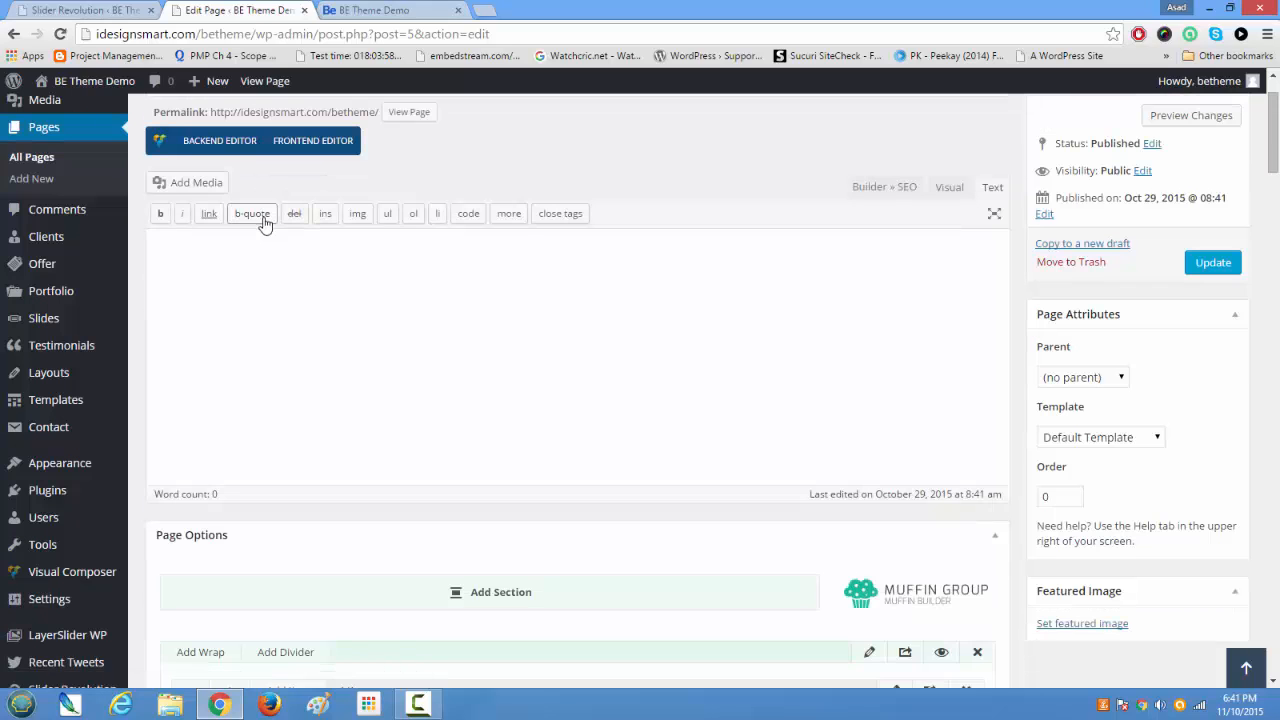
scroll(266, 231, "down", 1)
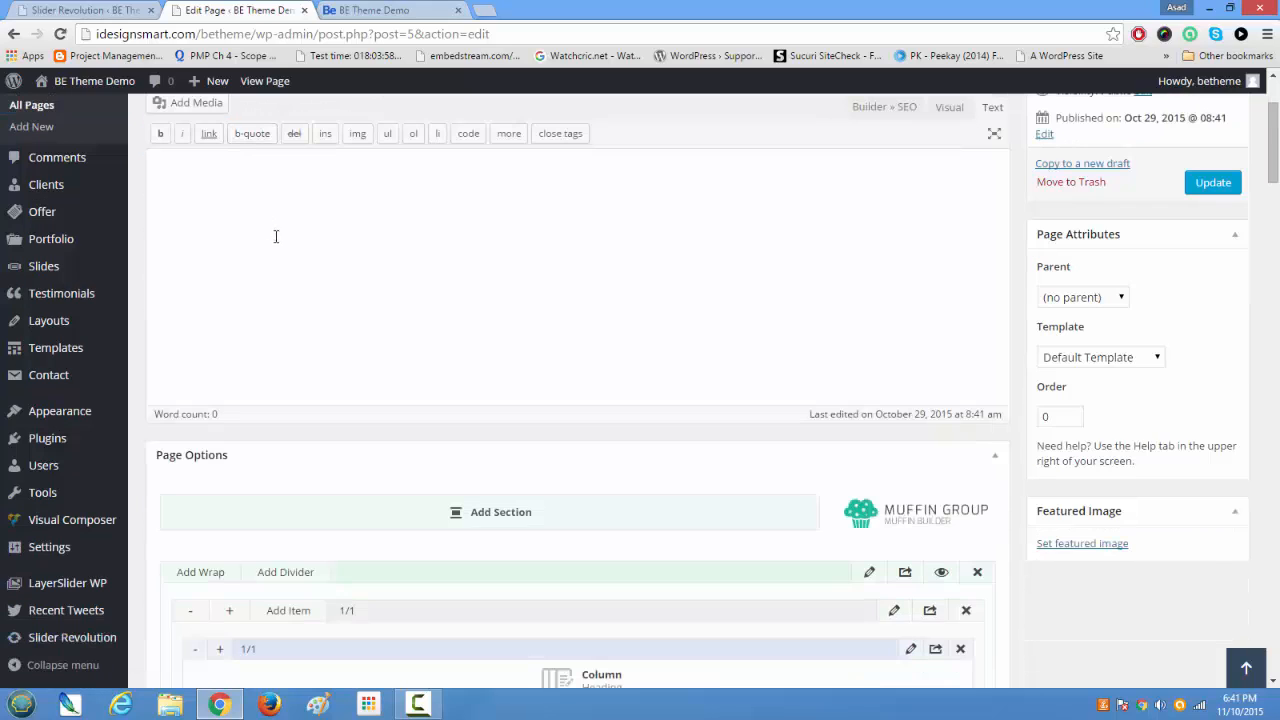
scroll(277, 237, "down", 2)
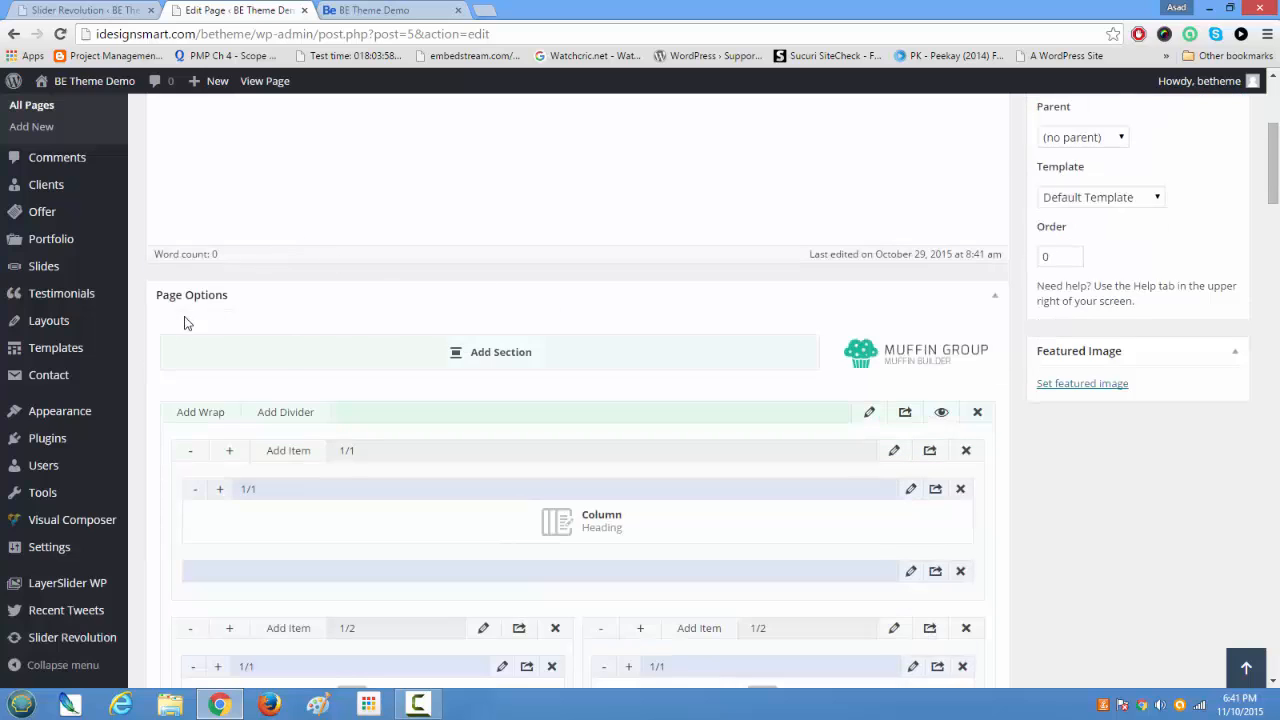
scroll(397, 343, "down", 1)
scroll(396, 340, "down", 3)
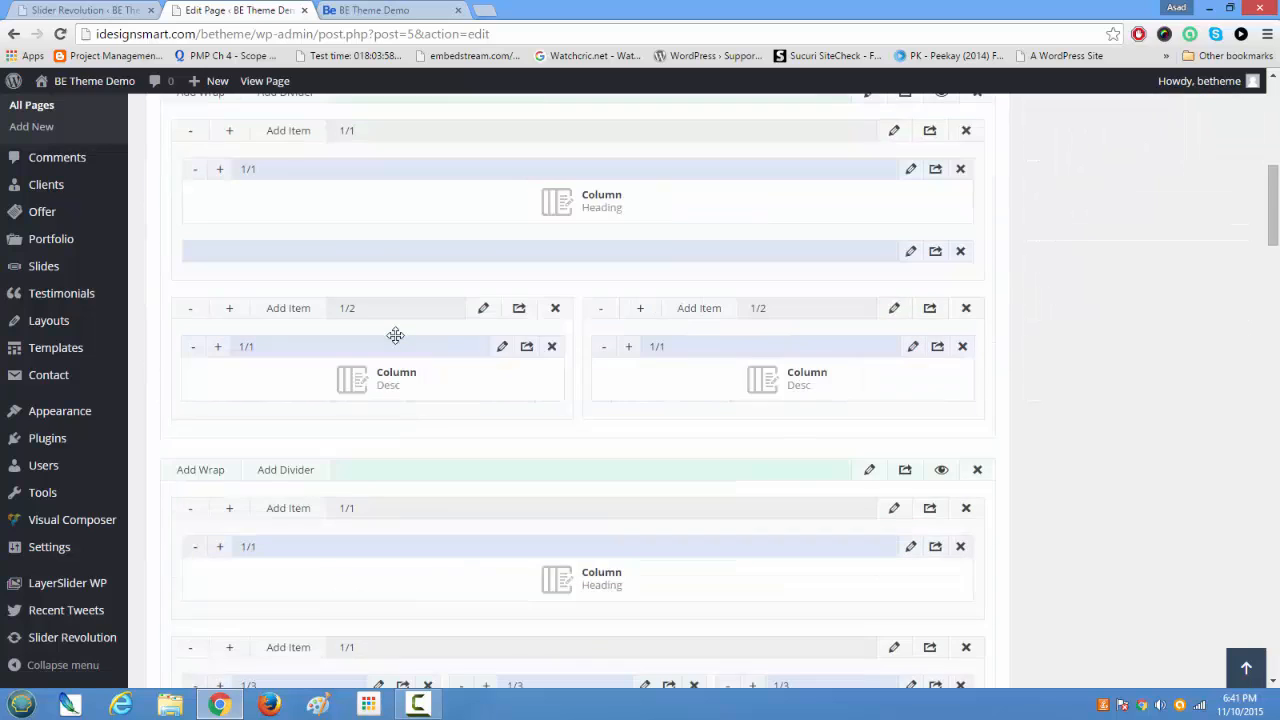
scroll(395, 342, "up", 1)
scroll(395, 342, "up", 6)
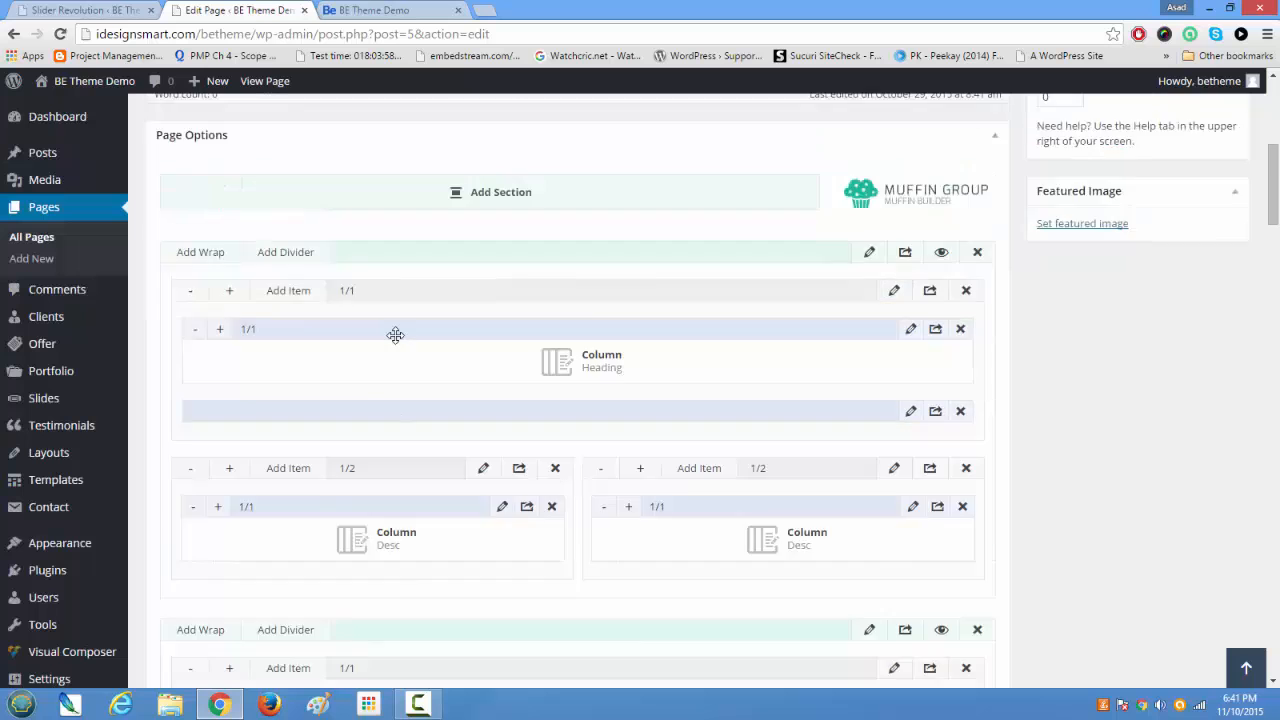
scroll(394, 334, "down", 5)
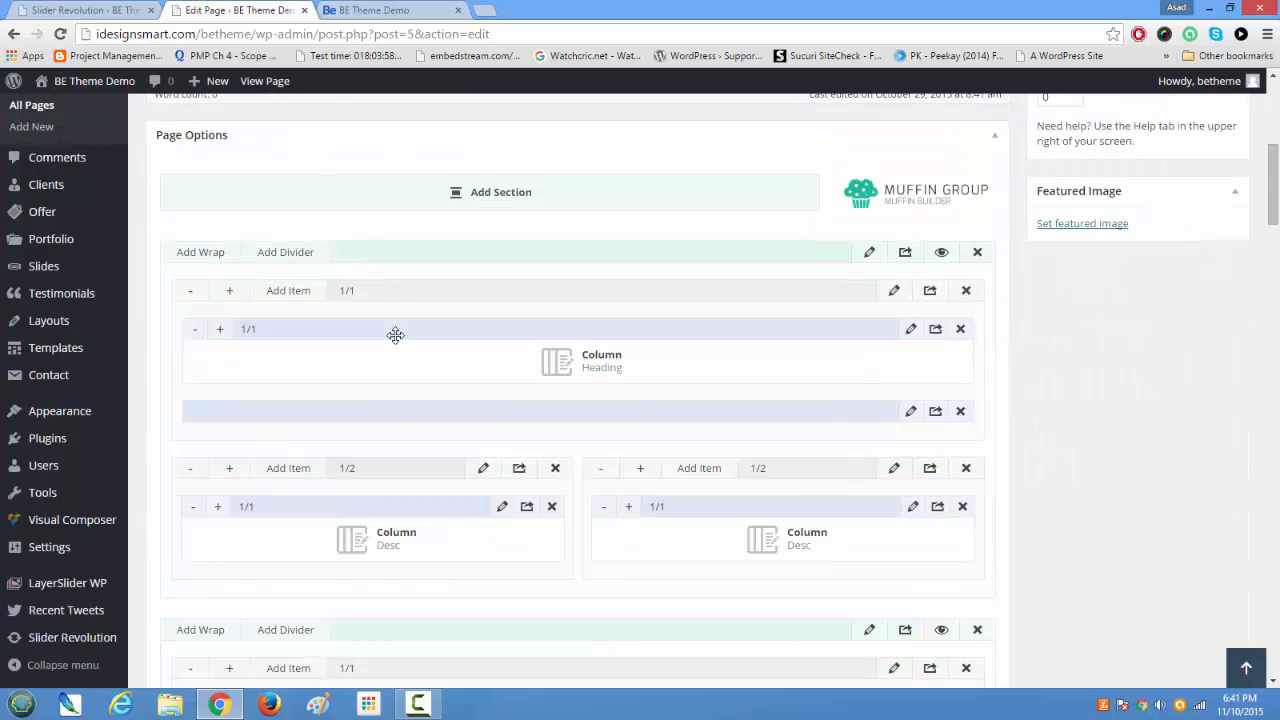
scroll(395, 335, "down", 9)
scroll(395, 335, "down", 4)
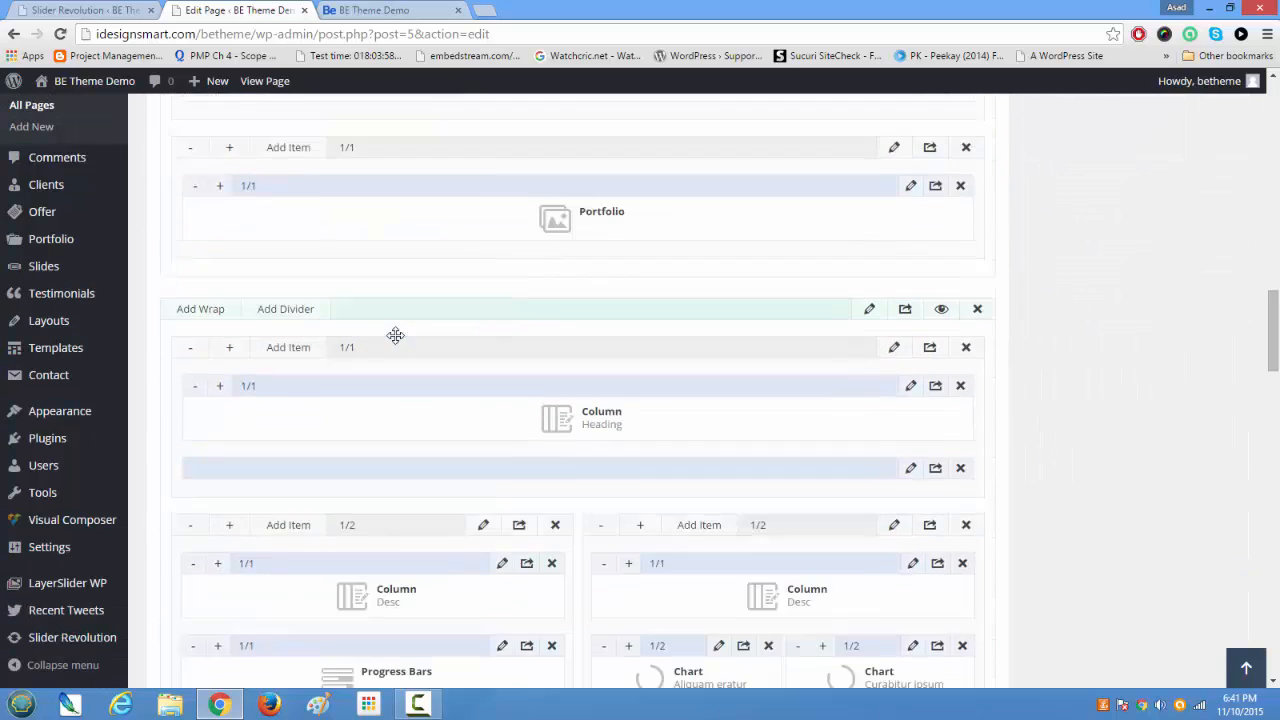
- Review the Home page's Layout, Media, Options, SEO and Custom CSS settings, ending at the slider settings
scroll(395, 335, "down", 5)
scroll(395, 335, "down", 10)
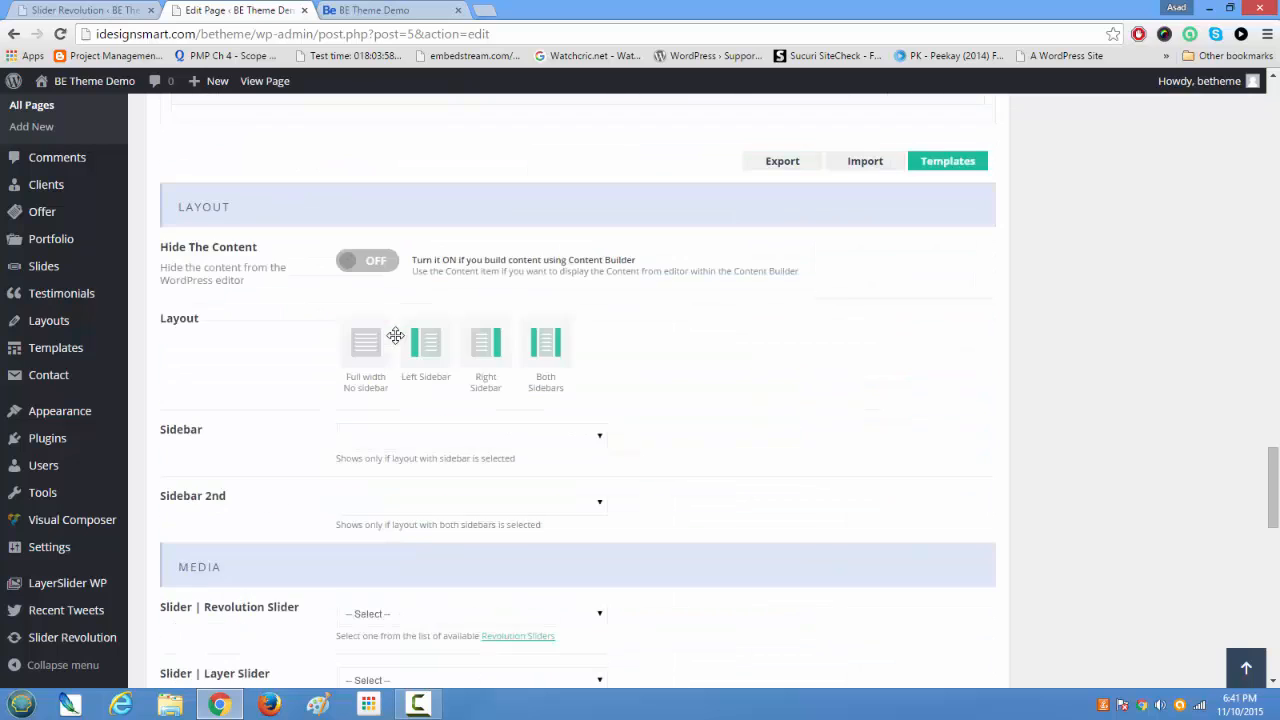
scroll(395, 338, "down", 5)
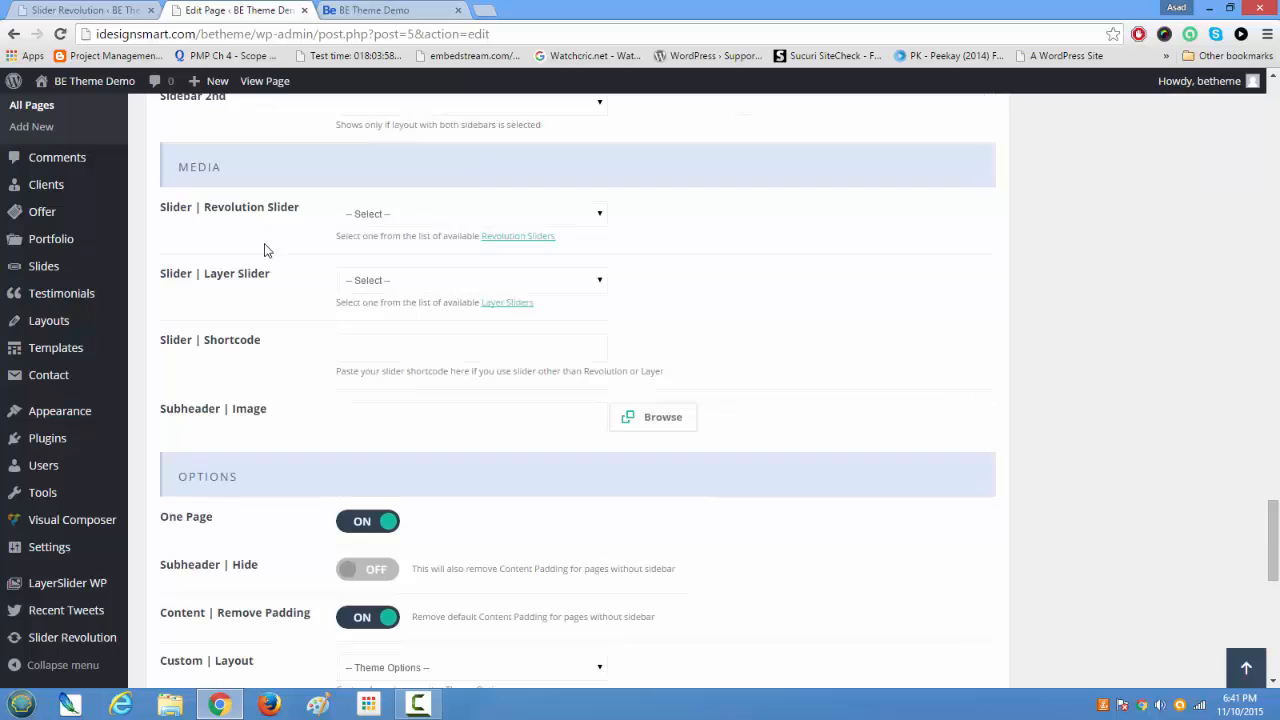
scroll(265, 254, "up", 5)
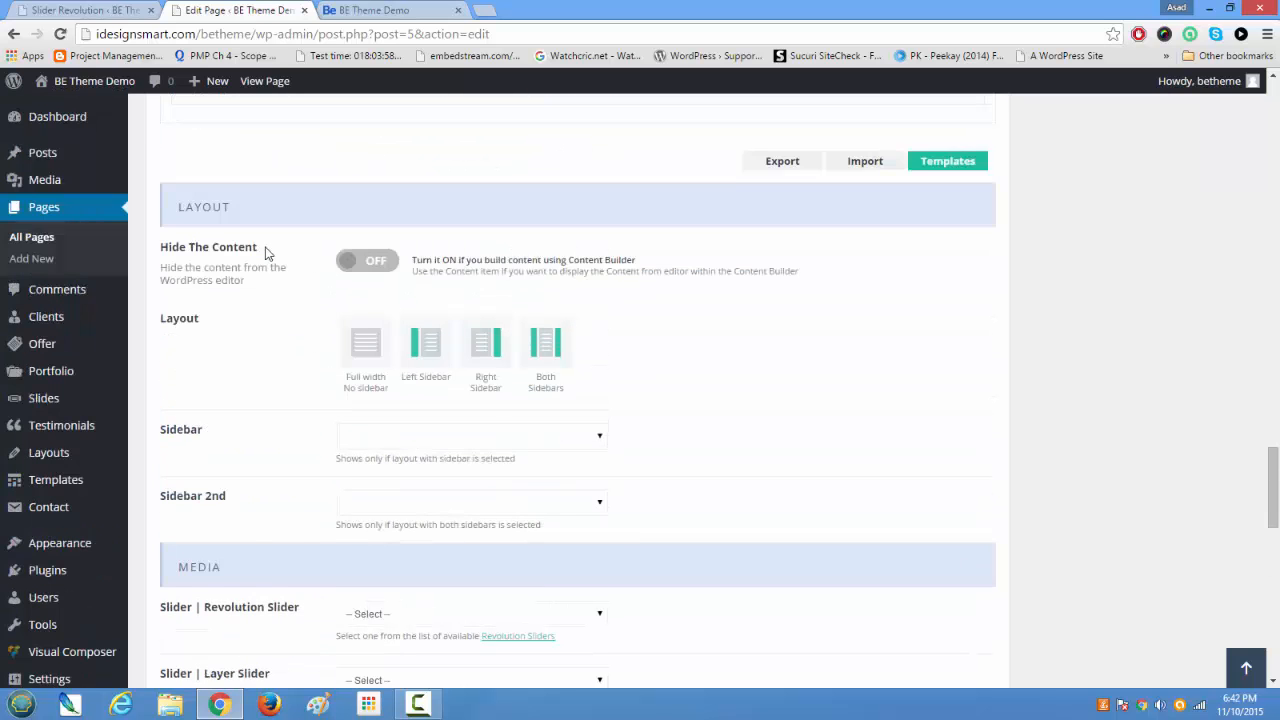
scroll(265, 254, "down", 6)
scroll(265, 254, "down", 6)
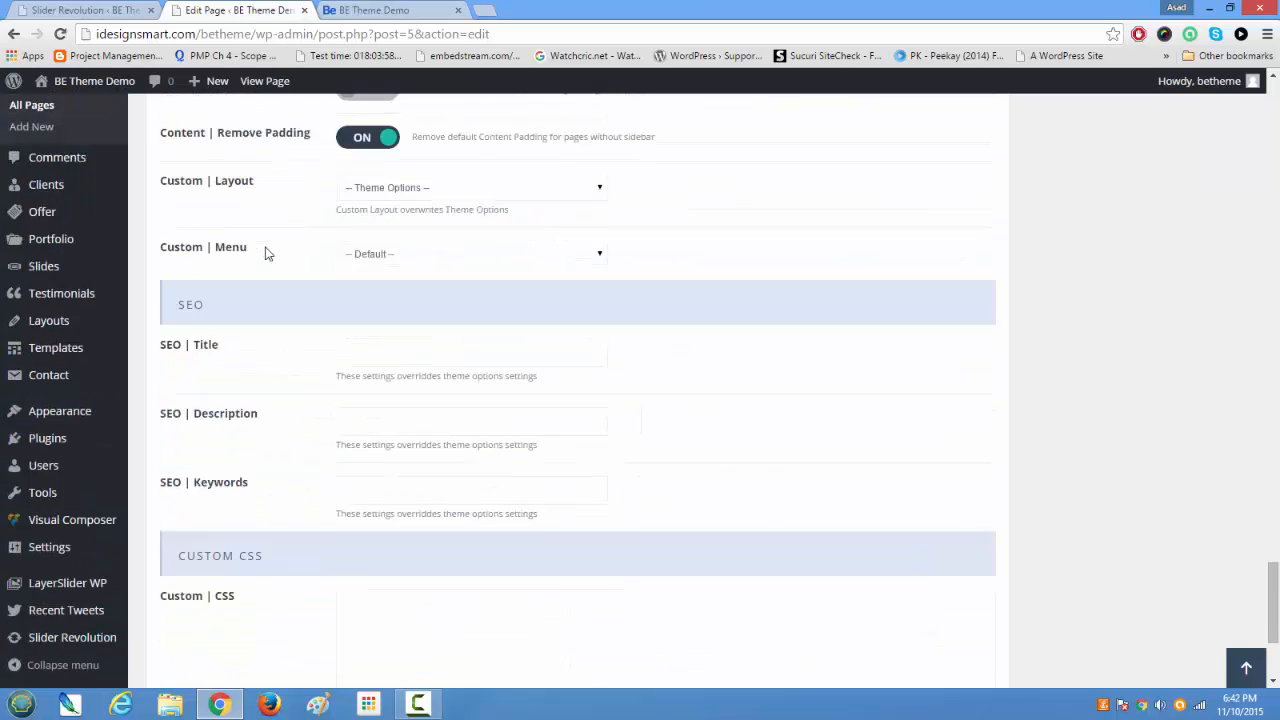
scroll(265, 254, "up", 3)
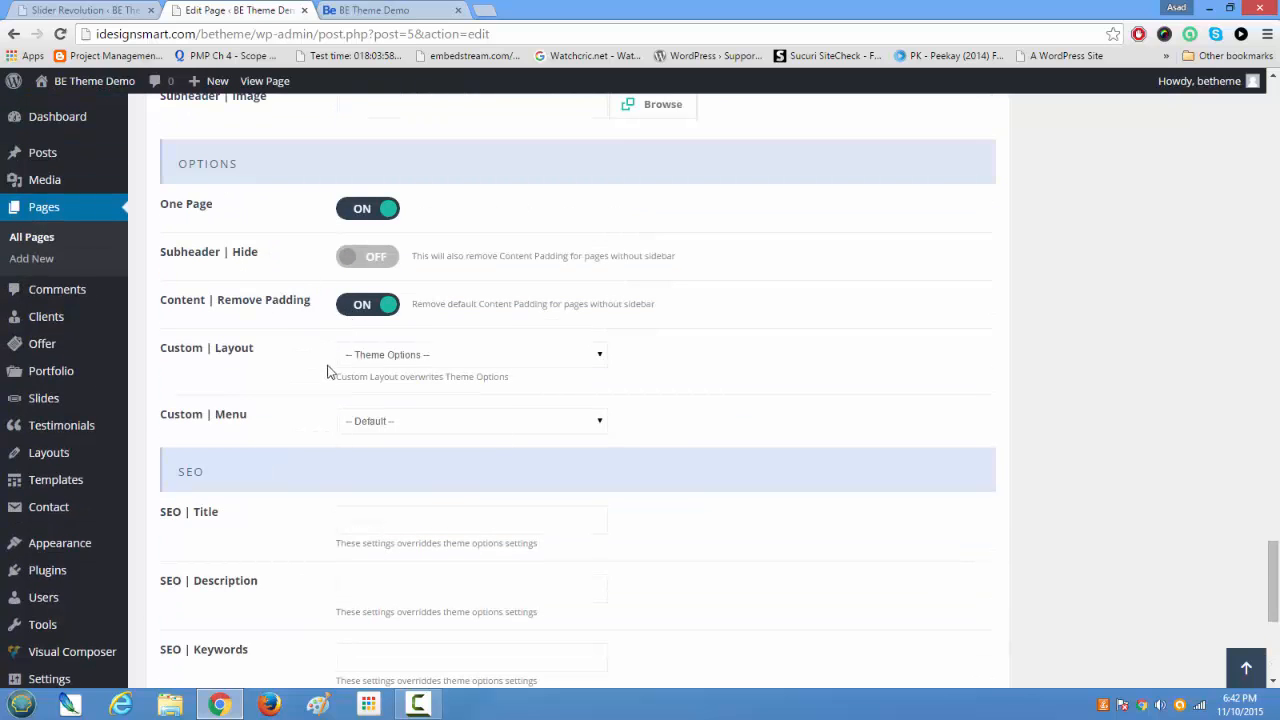
scroll(333, 376, "up", 4)
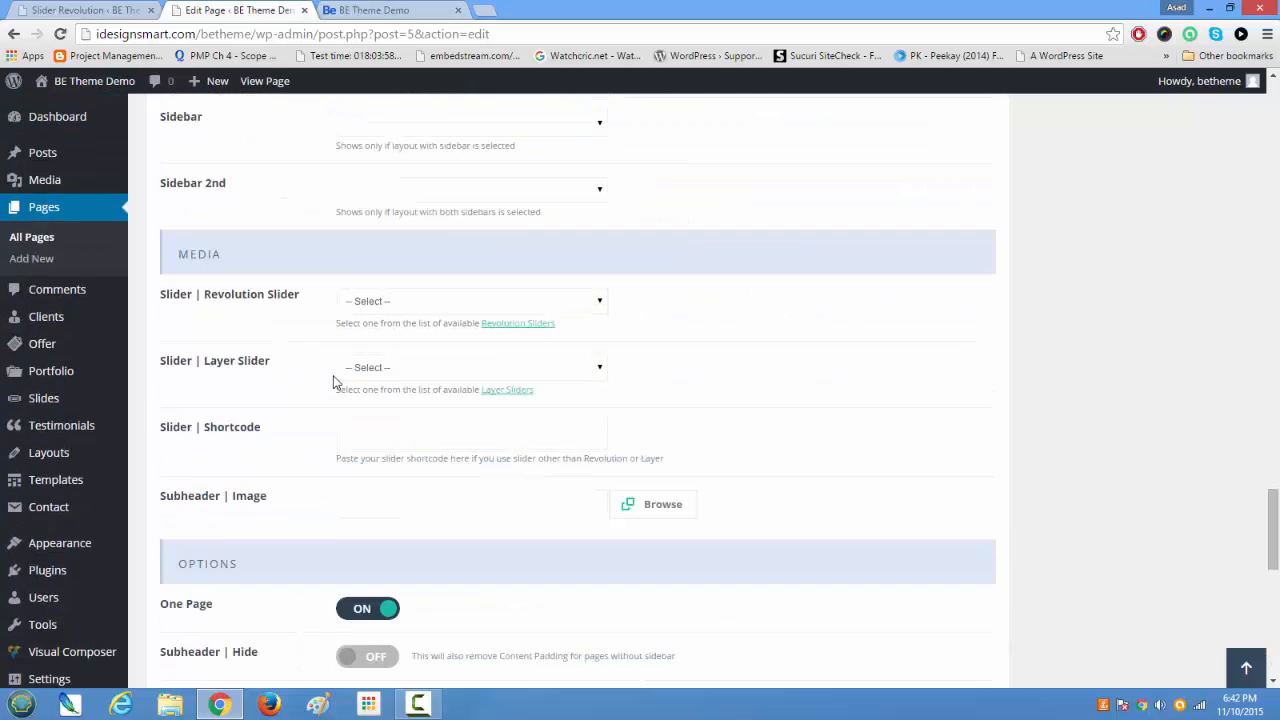
- Reload the Home page editor, highlight the Revolution Slider label and choose Home Profile as the page's Revolution Slider
left_click(408, 301)
left_click(60, 34)
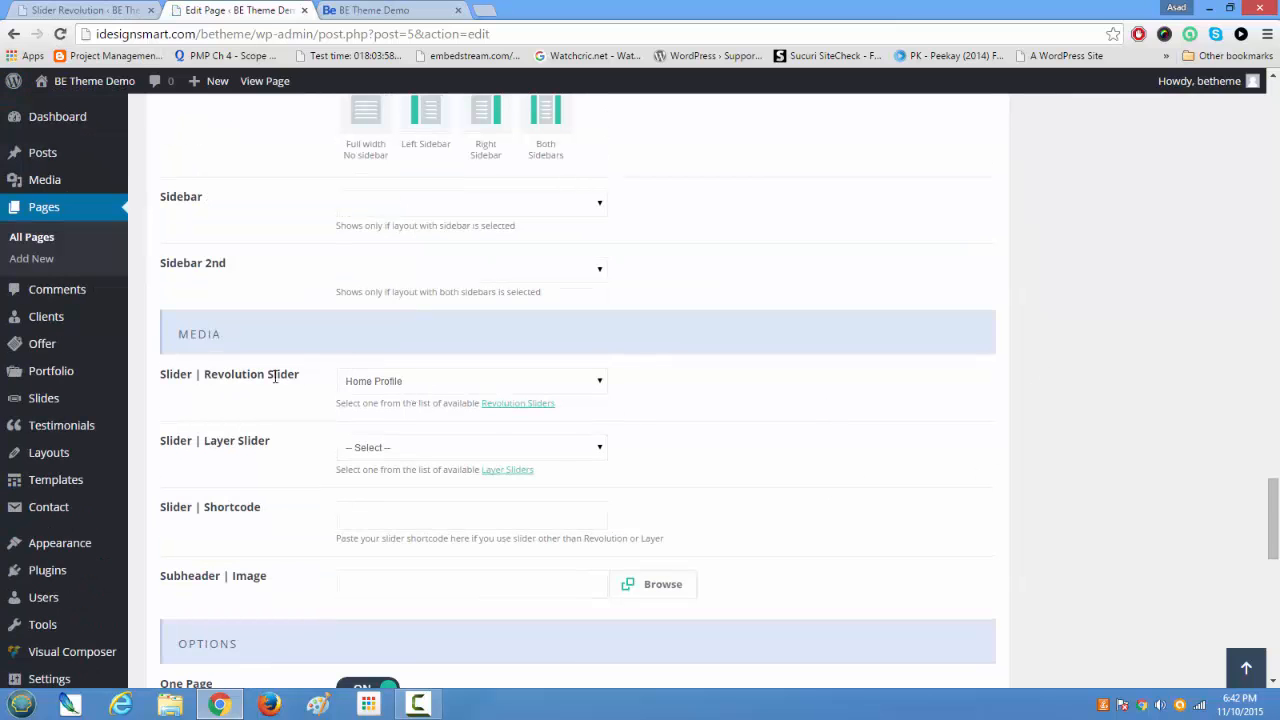
left_click_drag(162, 378, 300, 380)
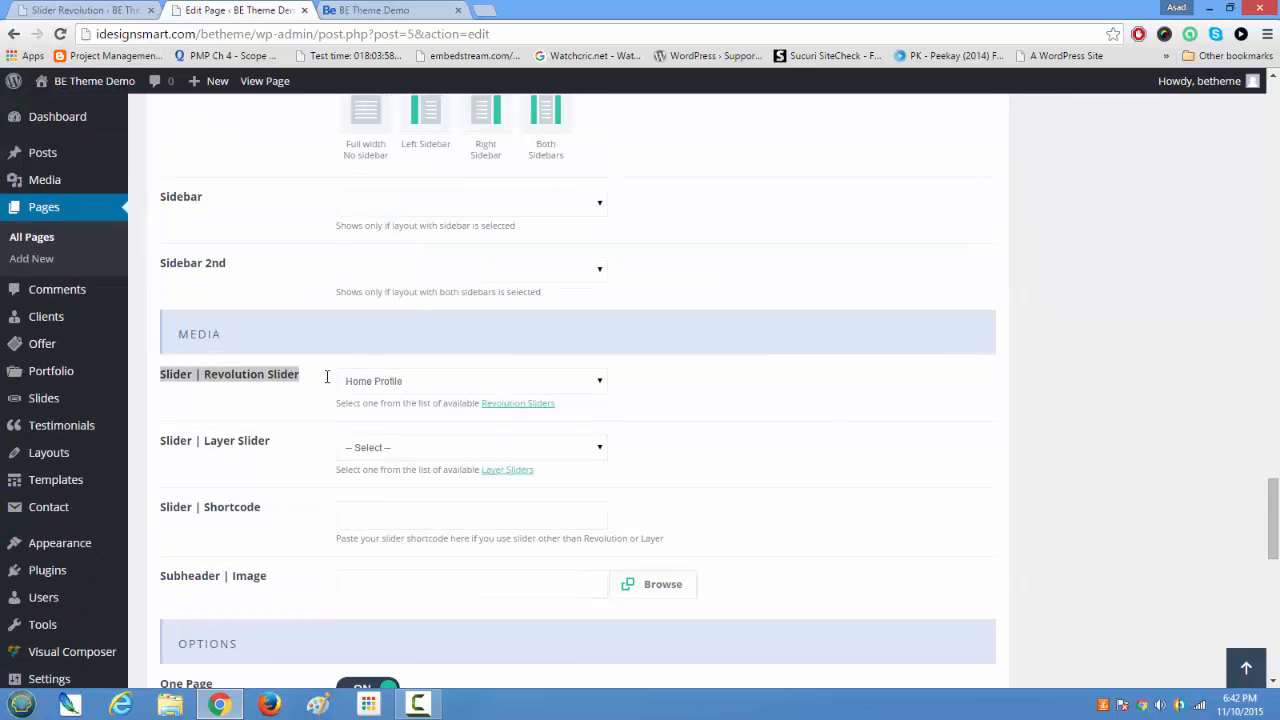
left_click(433, 384)
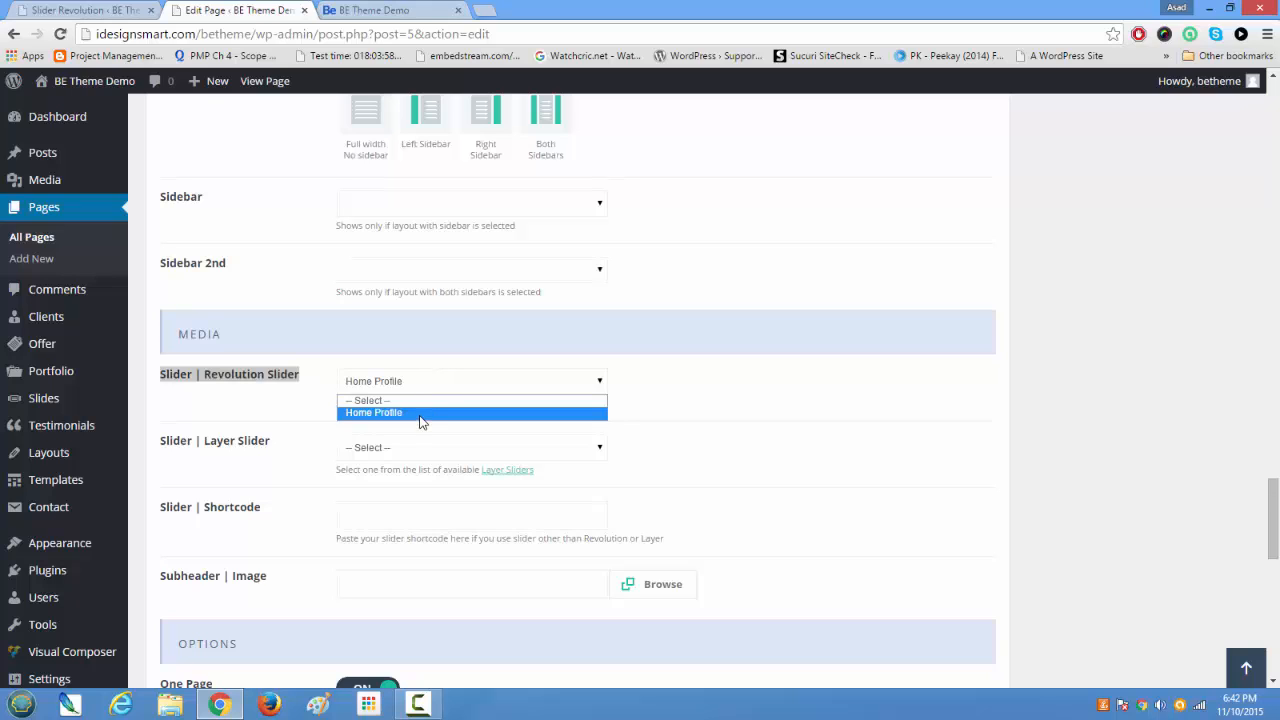
left_click(421, 413)
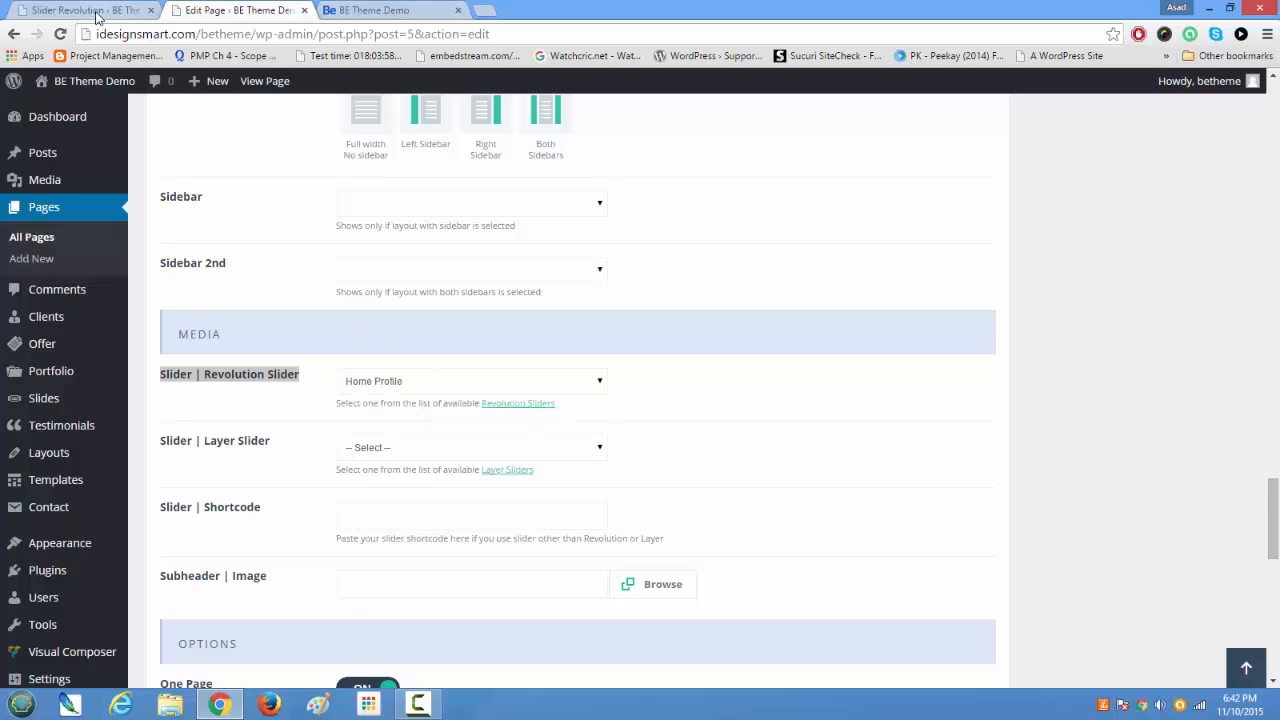
- Compare the Home Profile slider with the demo page's hero section and open its slide for editing
left_click(91, 12)
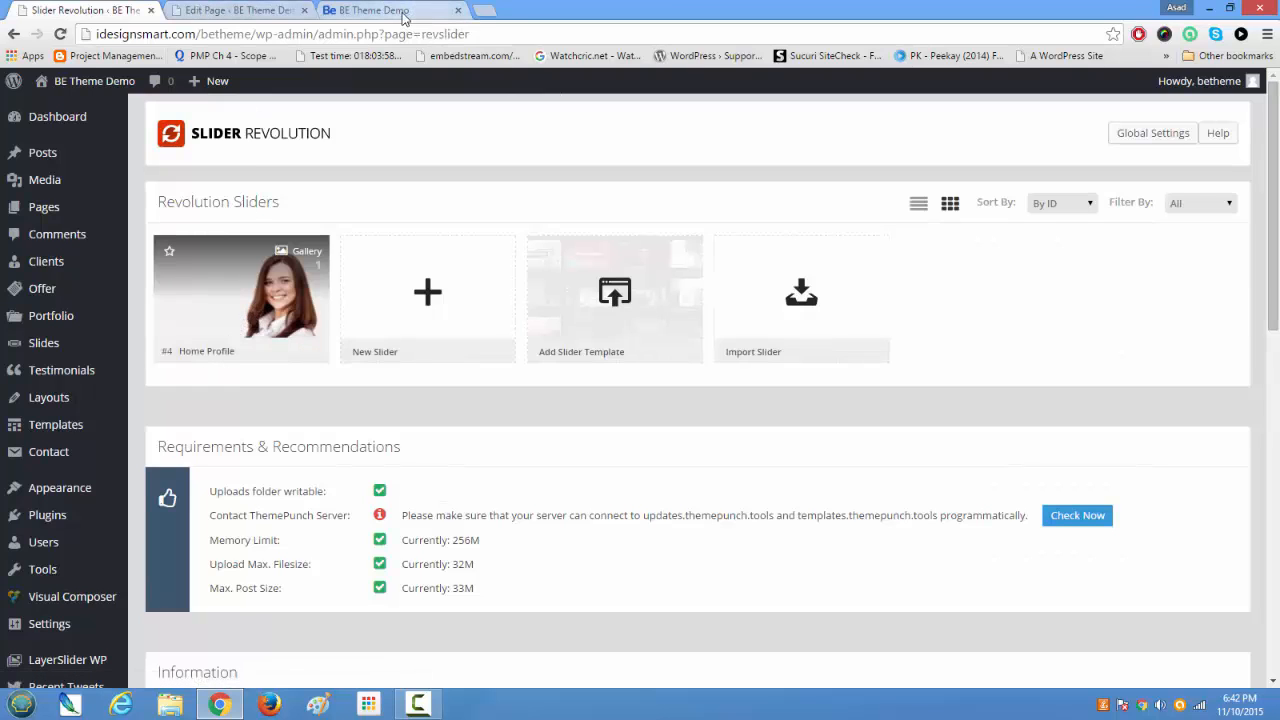
left_click(403, 12)
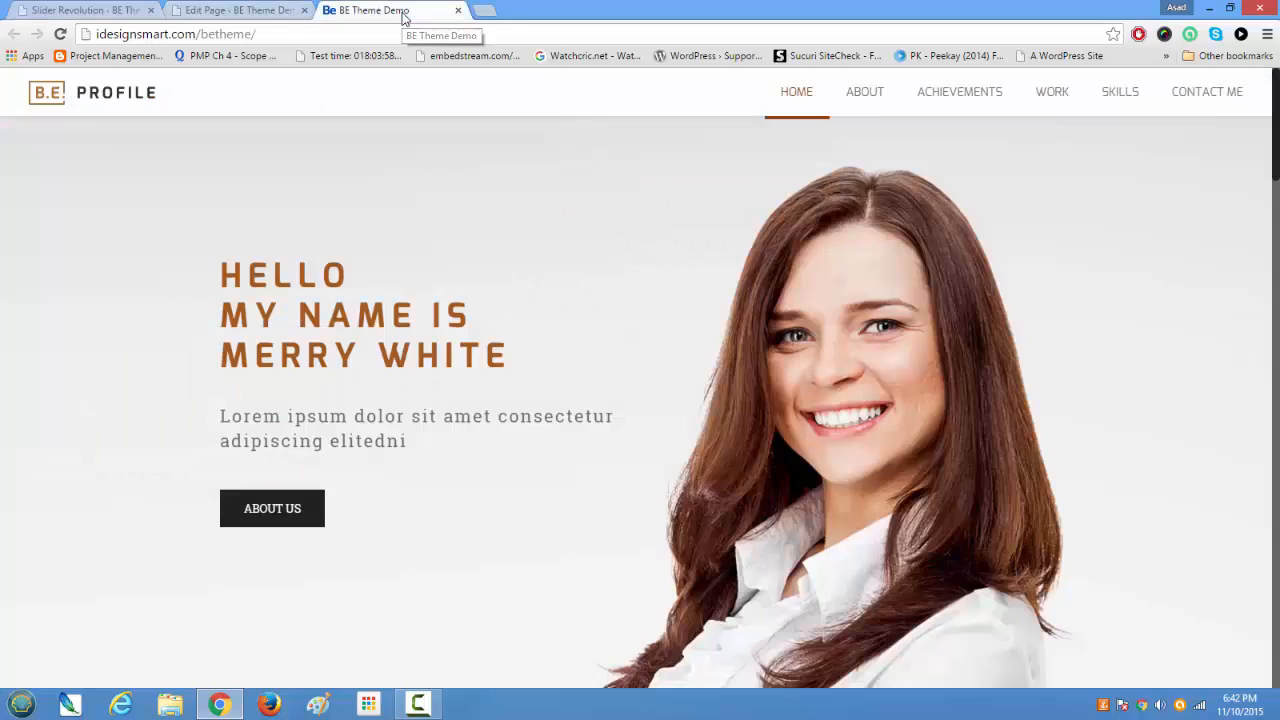
left_click(78, 9)
left_click(317, 355)
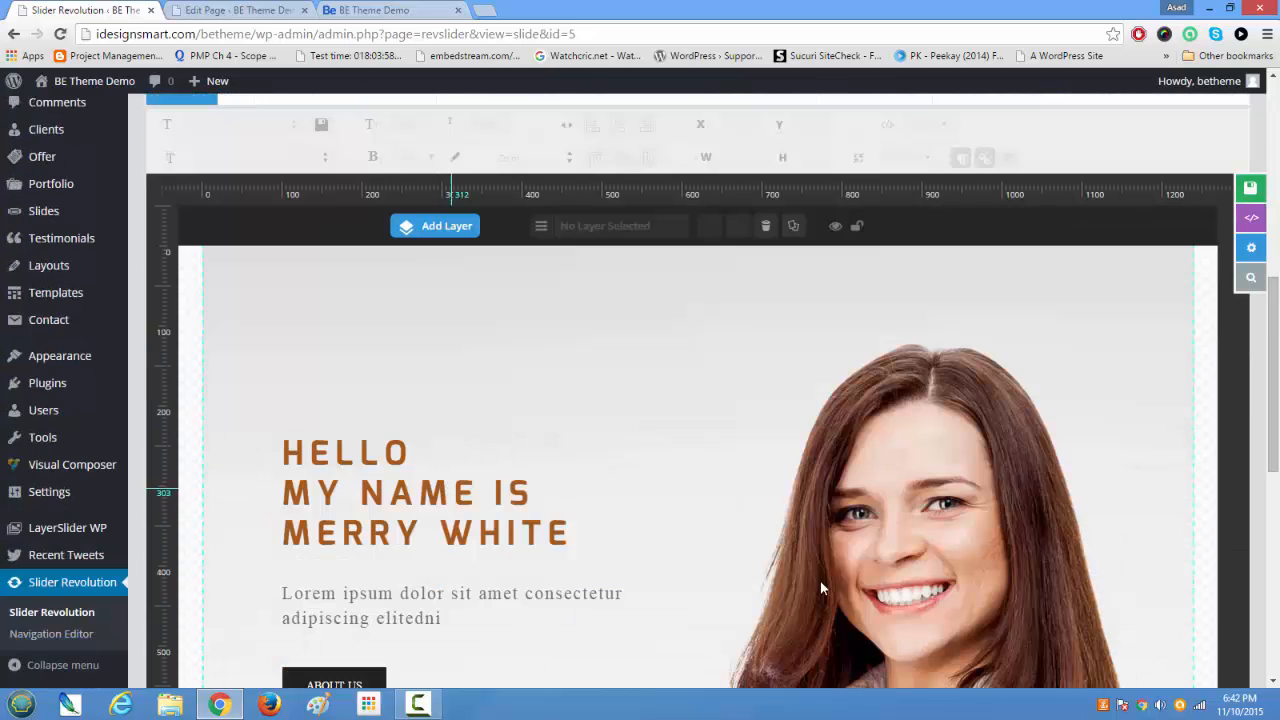
- Examine the slide's background source options and the heading, paragraph, button and portrait on its canvas
scroll(555, 378, "up", 4)
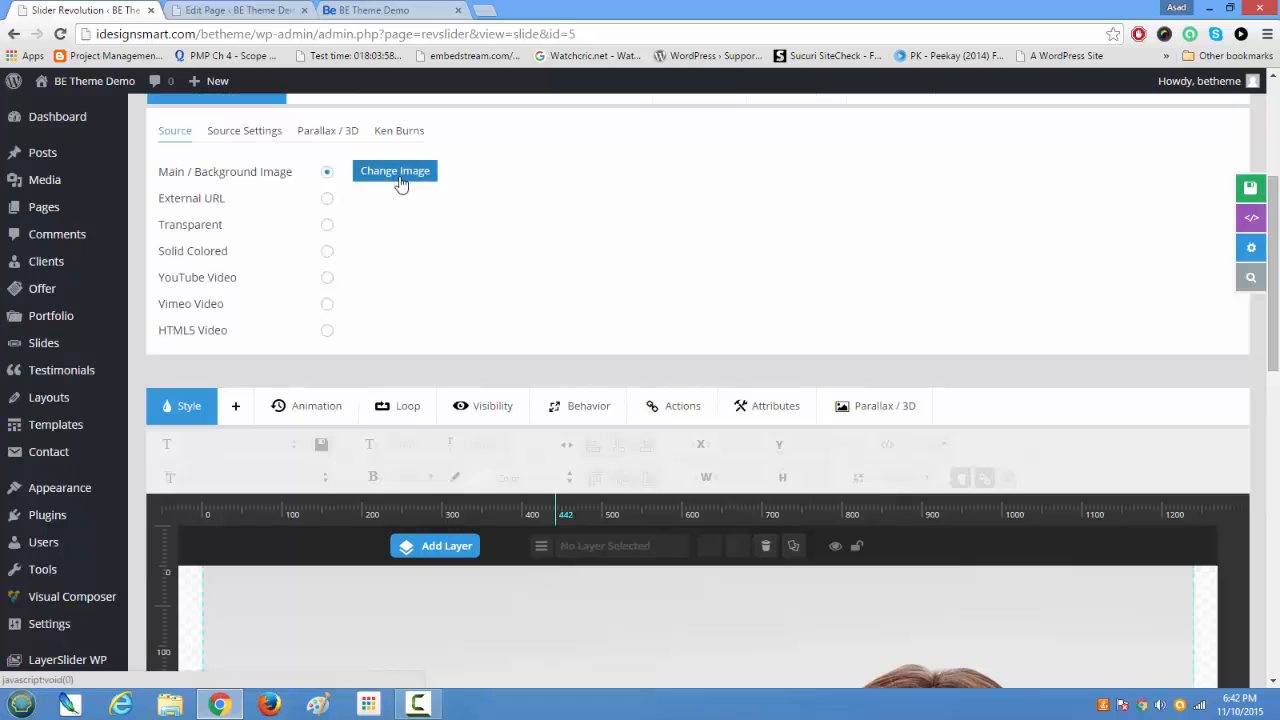
scroll(452, 330, "down", 8)
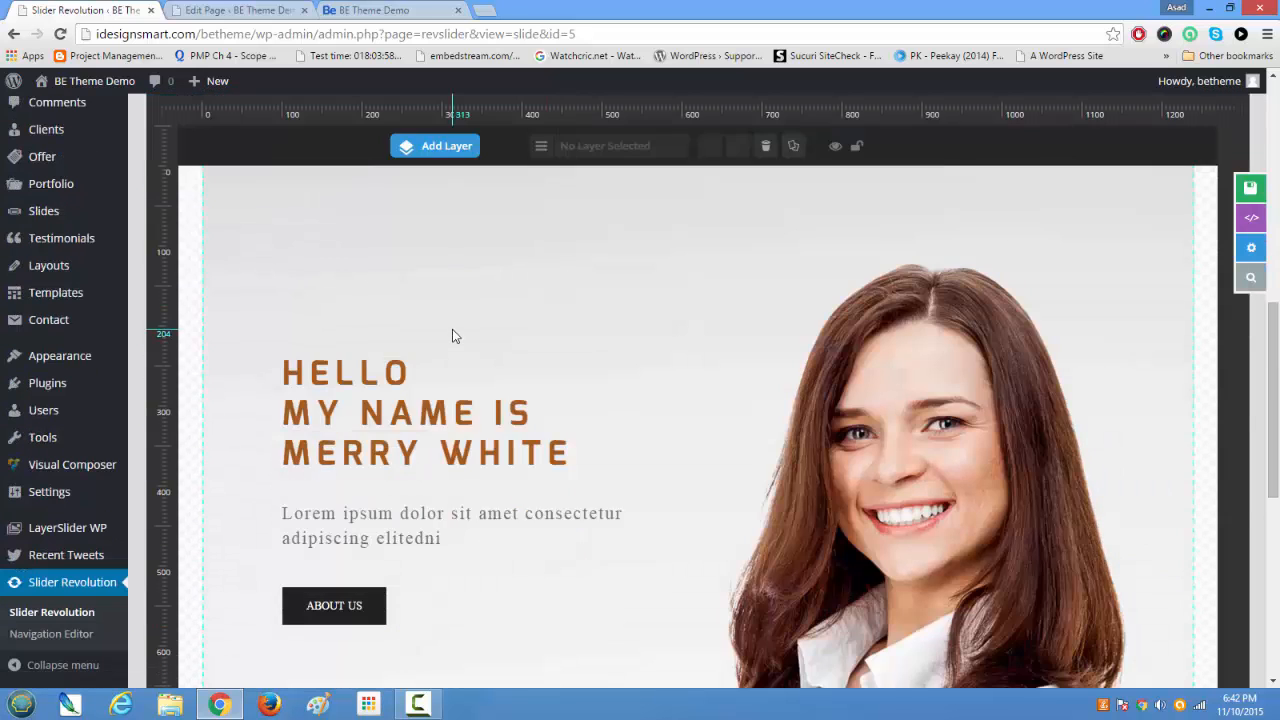
scroll(500, 423, "up", 4)
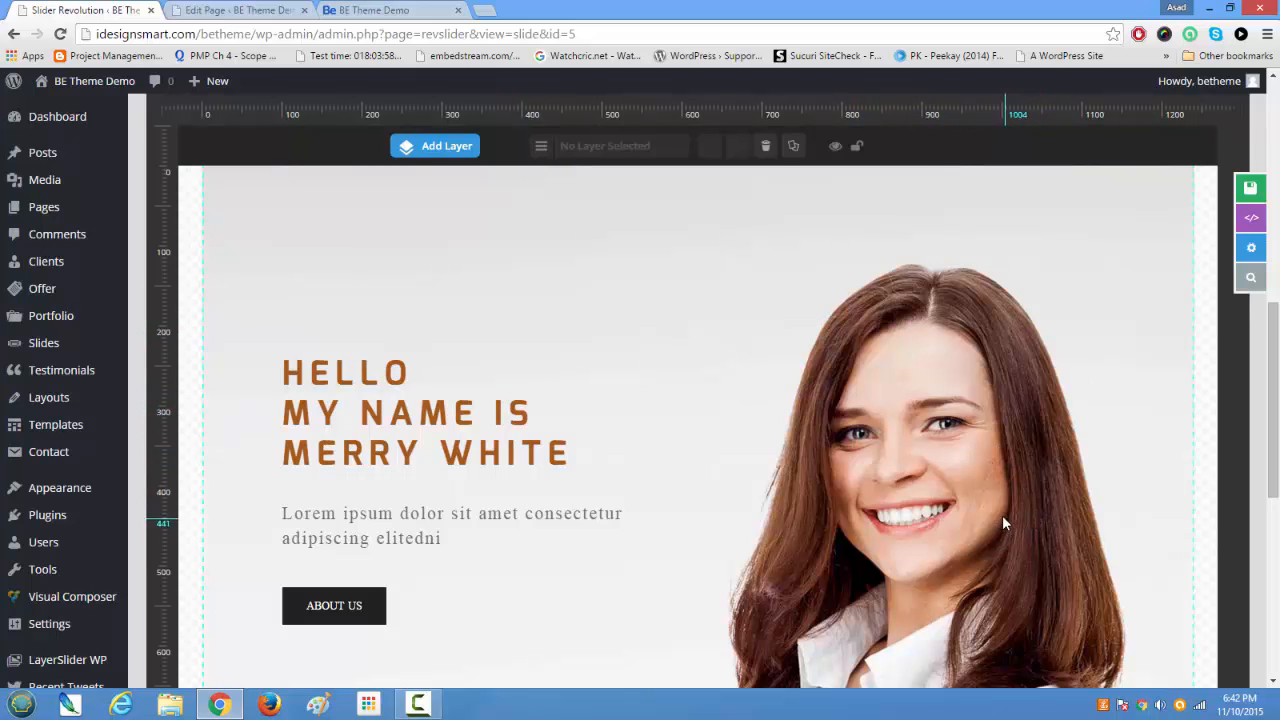
scroll(991, 473, "up", 1)
scroll(991, 481, "down", 2)
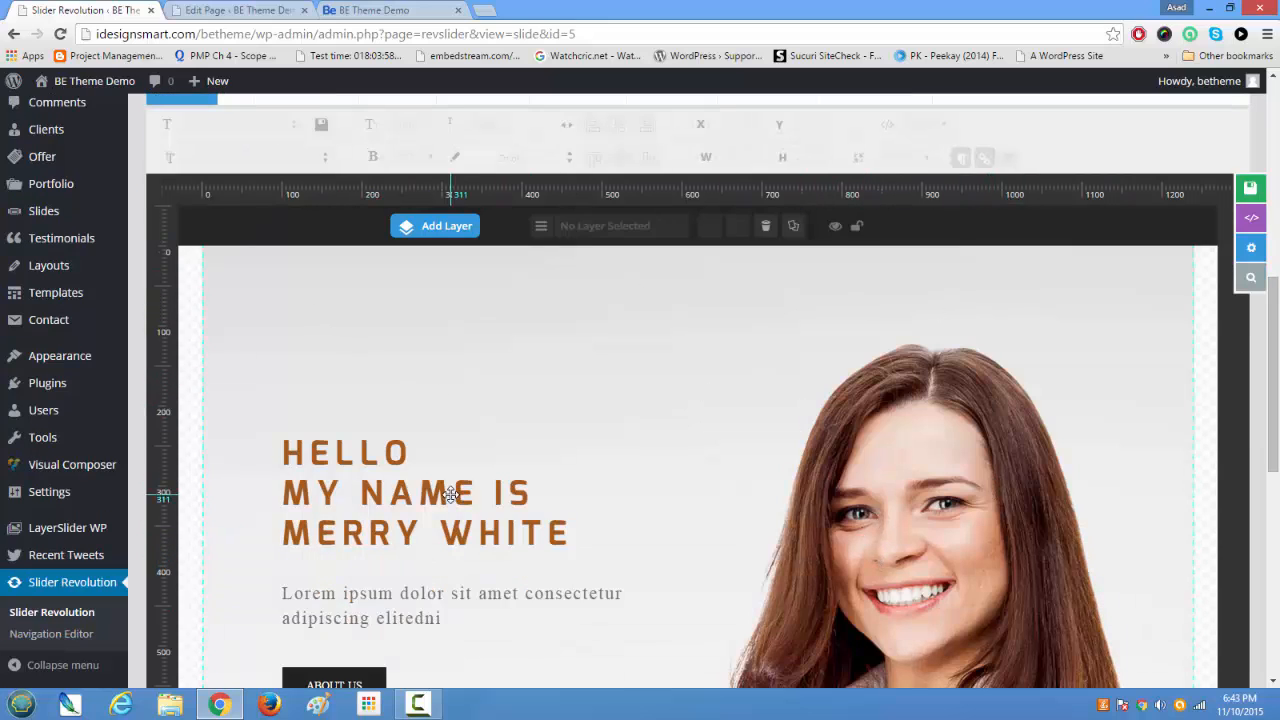
scroll(455, 500, "down", 1)
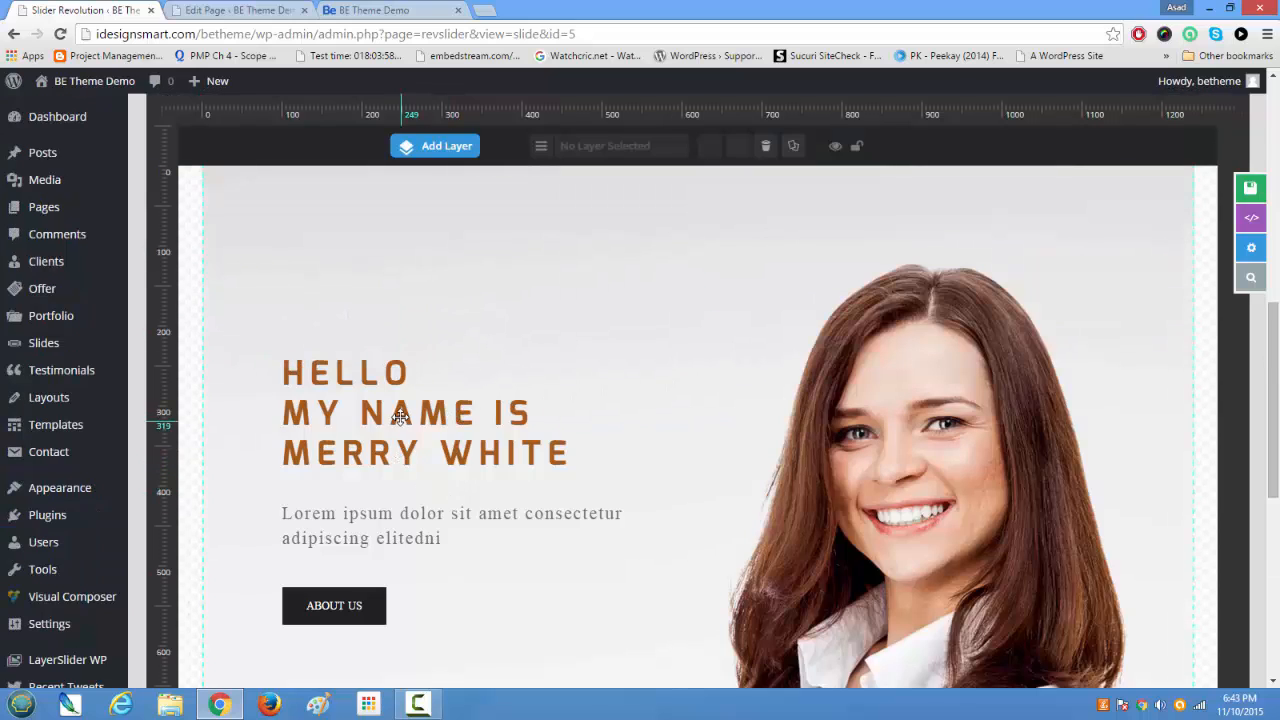
- Open the slide's heading layer for text editing and replace its first two lines with "Welcome To", keeping the line break
left_click(400, 417)
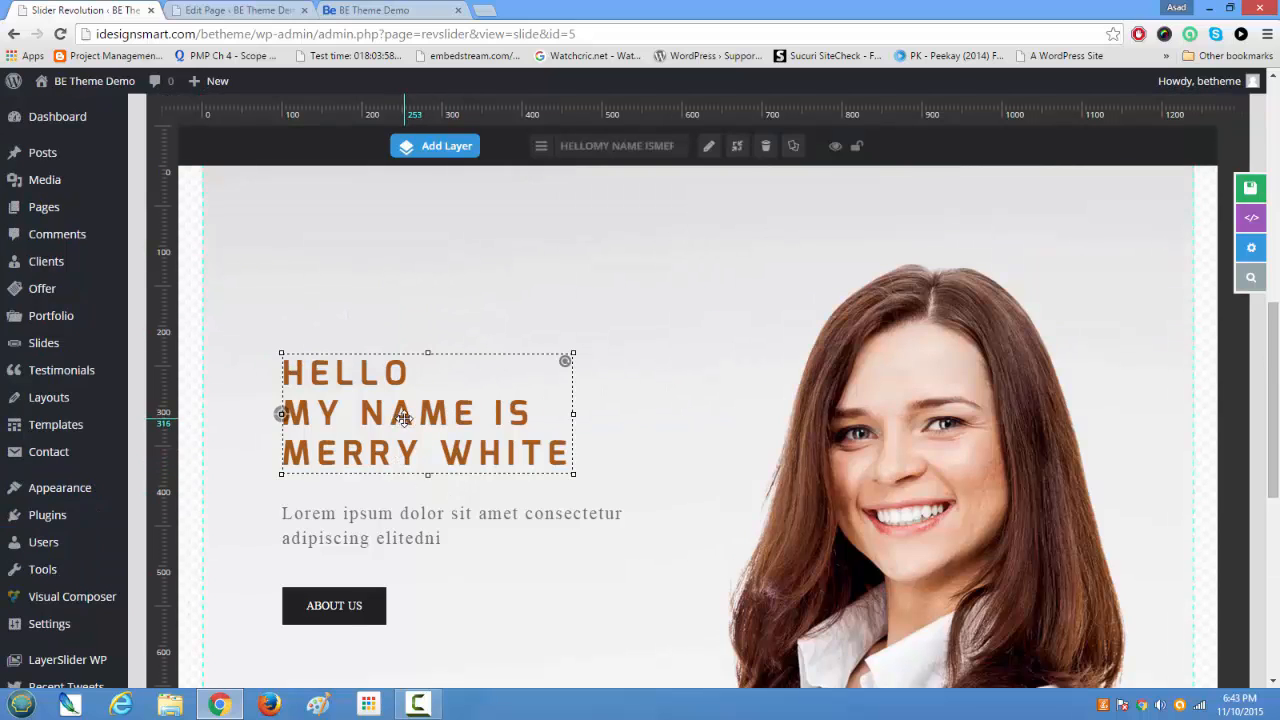
scroll(534, 400, "up", 3)
scroll(534, 400, "down", 3)
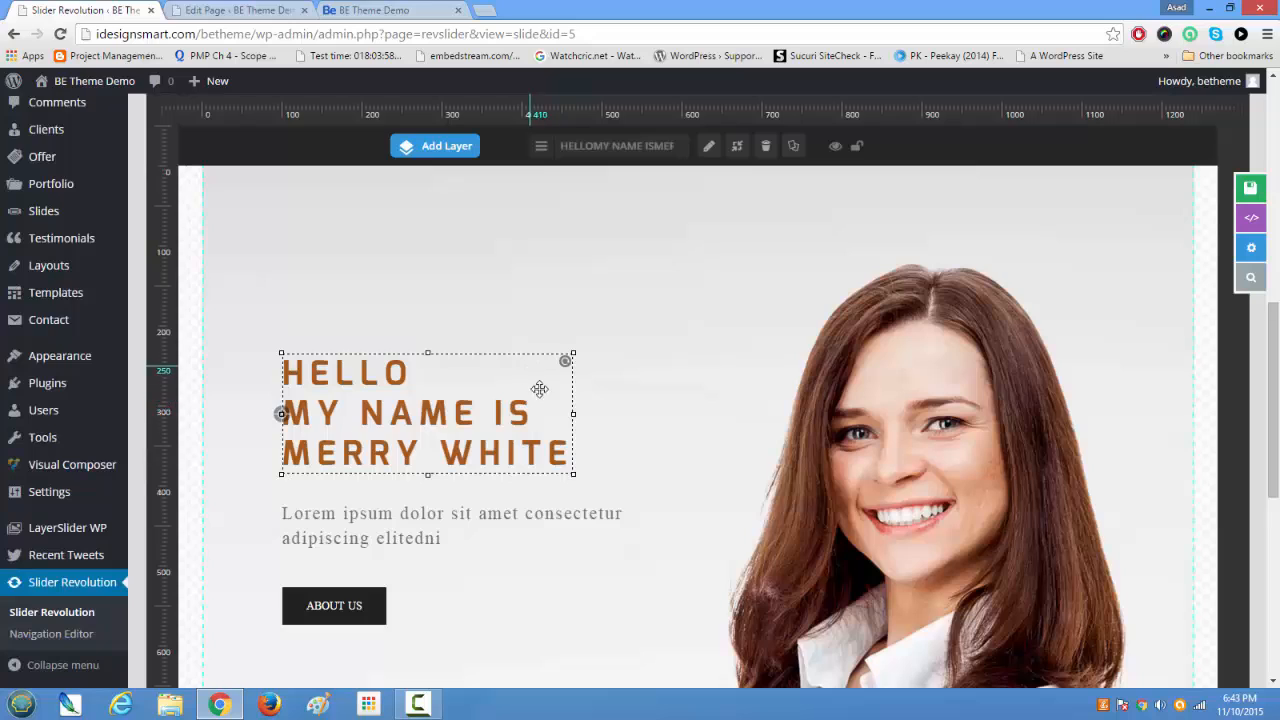
double_click(521, 401)
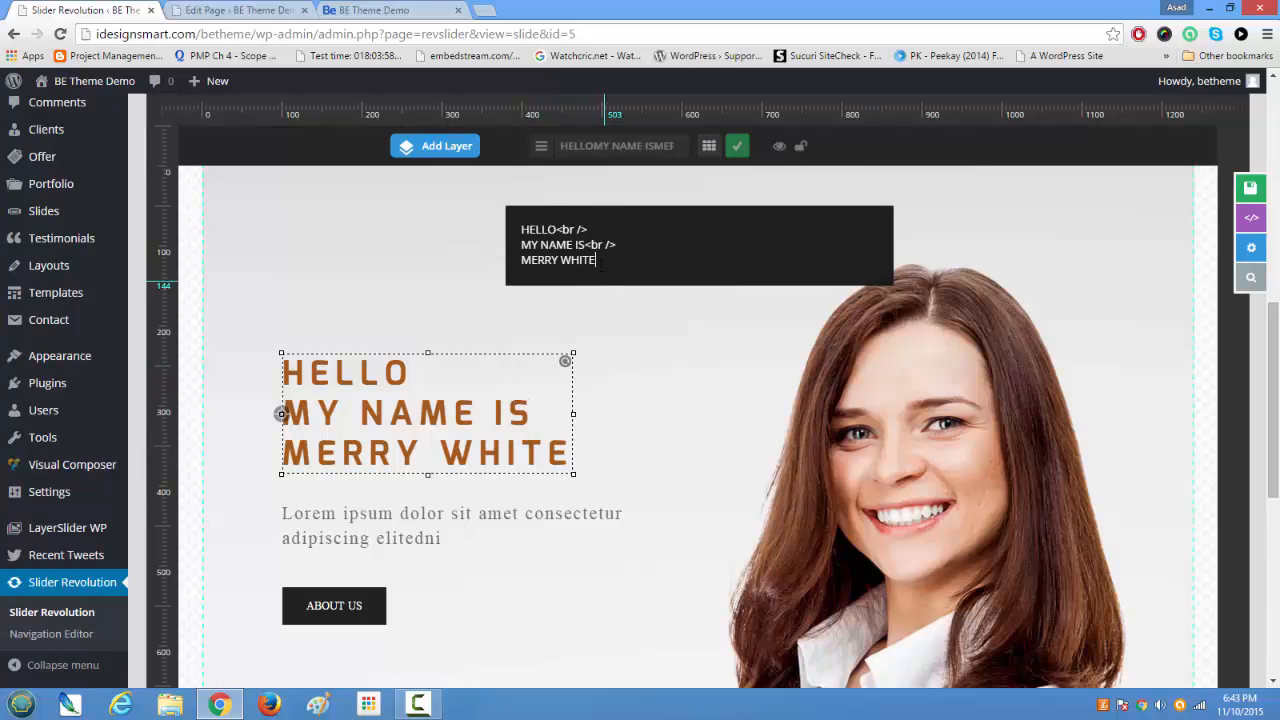
left_click_drag(592, 229, 507, 229)
key("BackSpace")
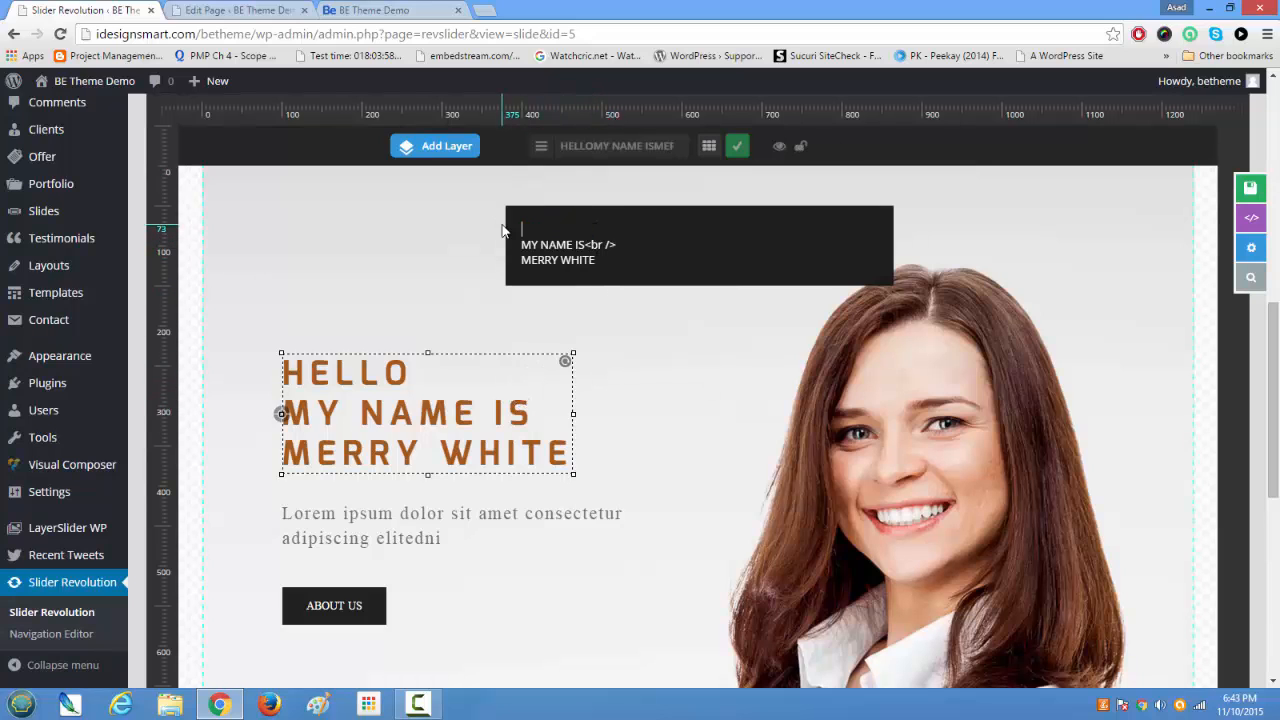
key("Delete")
key("Delete")
key("Delete")
key("Delete")
key("Delete")
key("Delete")
key("Delete")
key("Delete")
key("Delete")
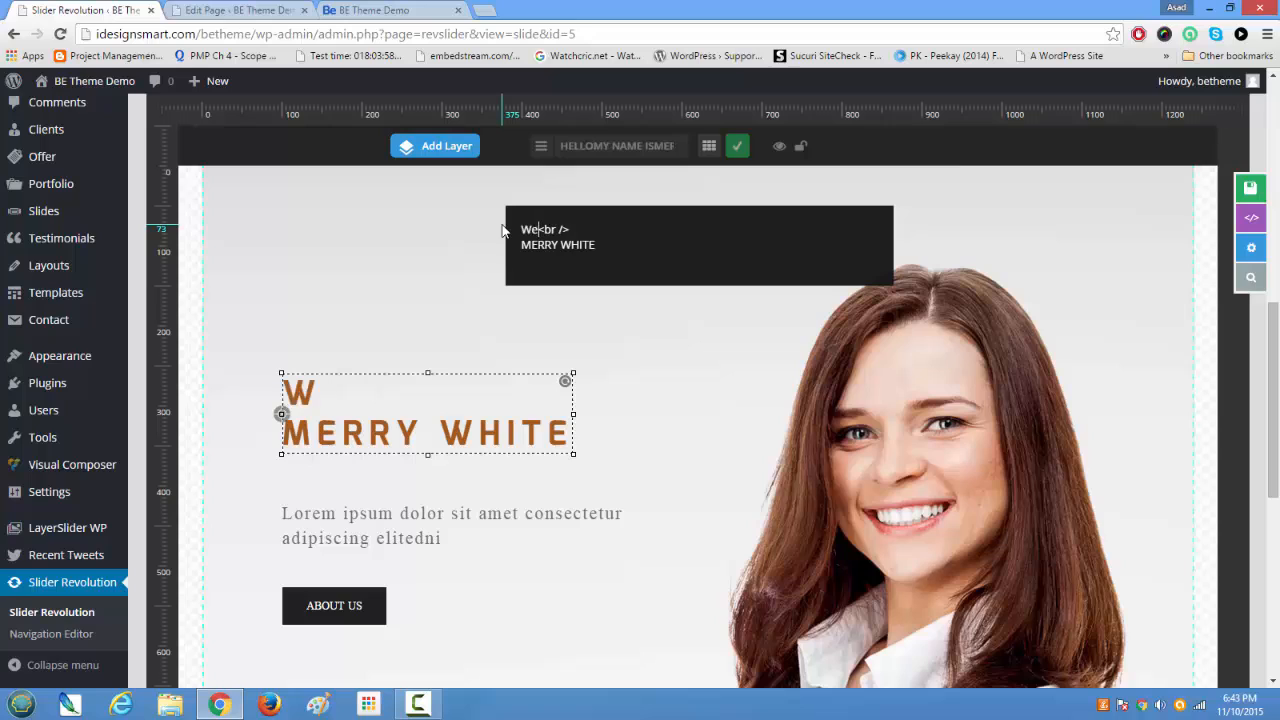
type("Welcome")
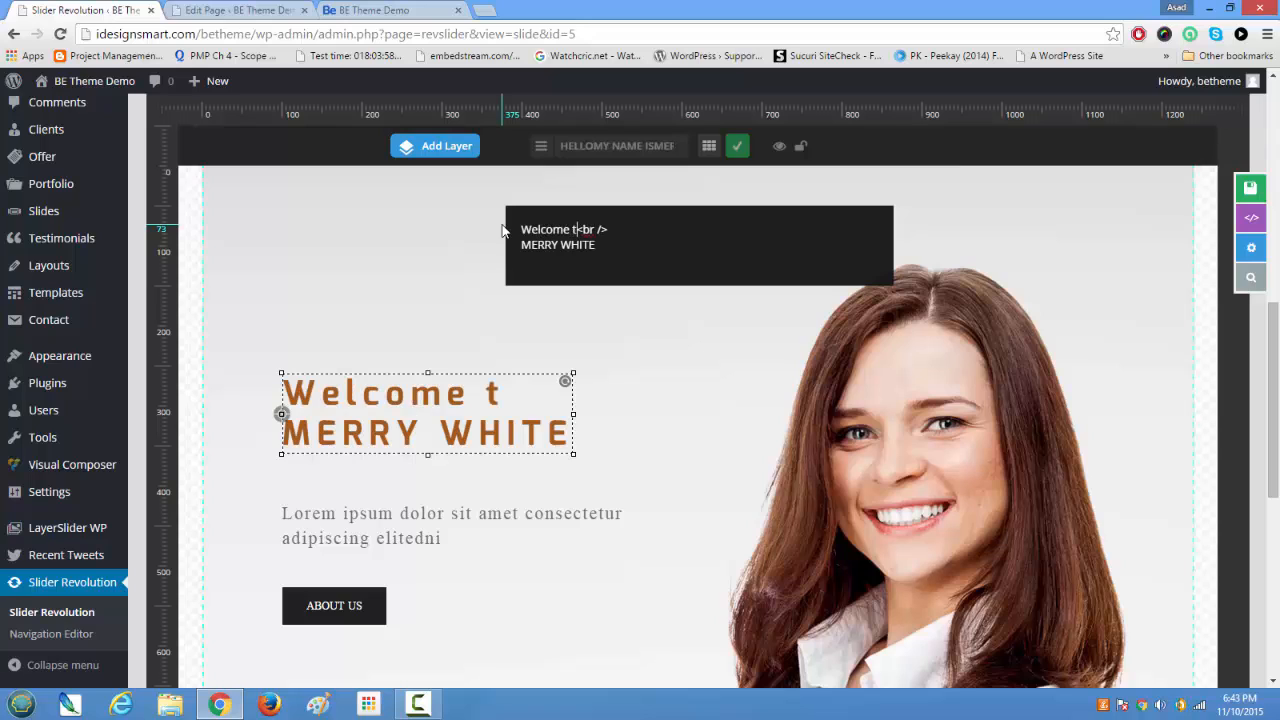
type(" To")
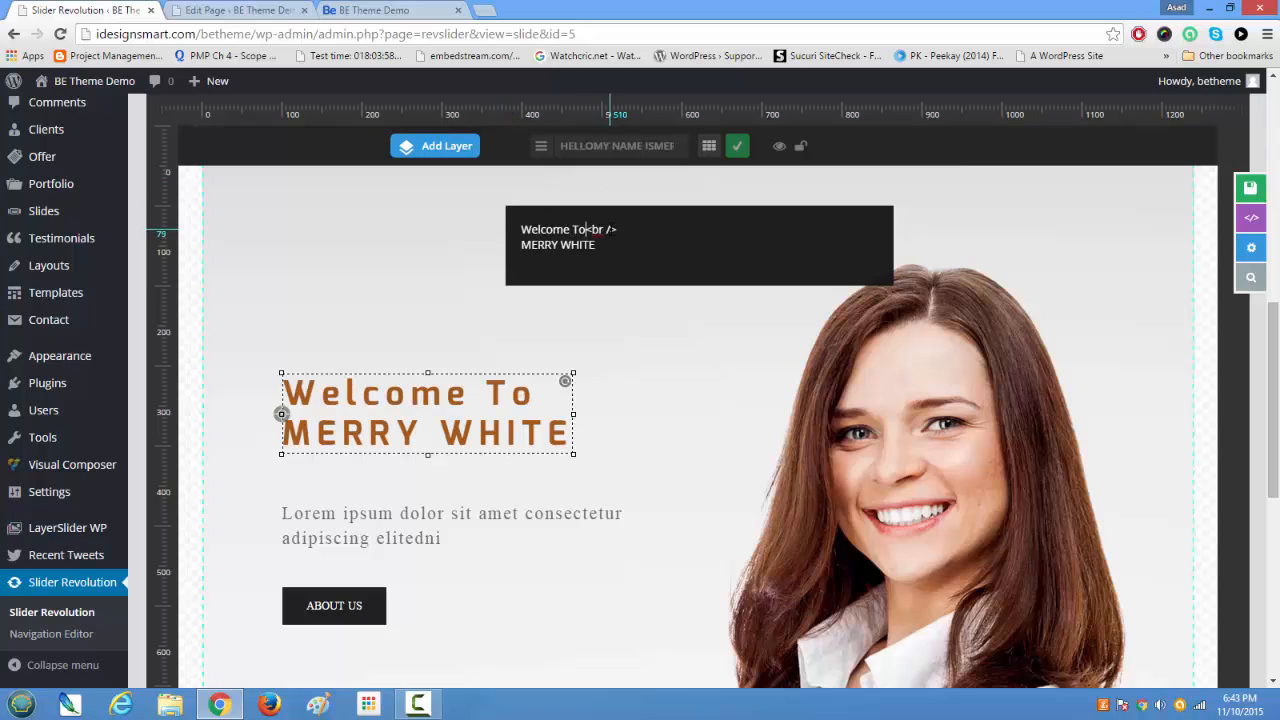
- Replace the heading's last line with "CUSTOMIZATIONGEEKS" and apply the text change
left_click_drag(597, 244, 504, 238)
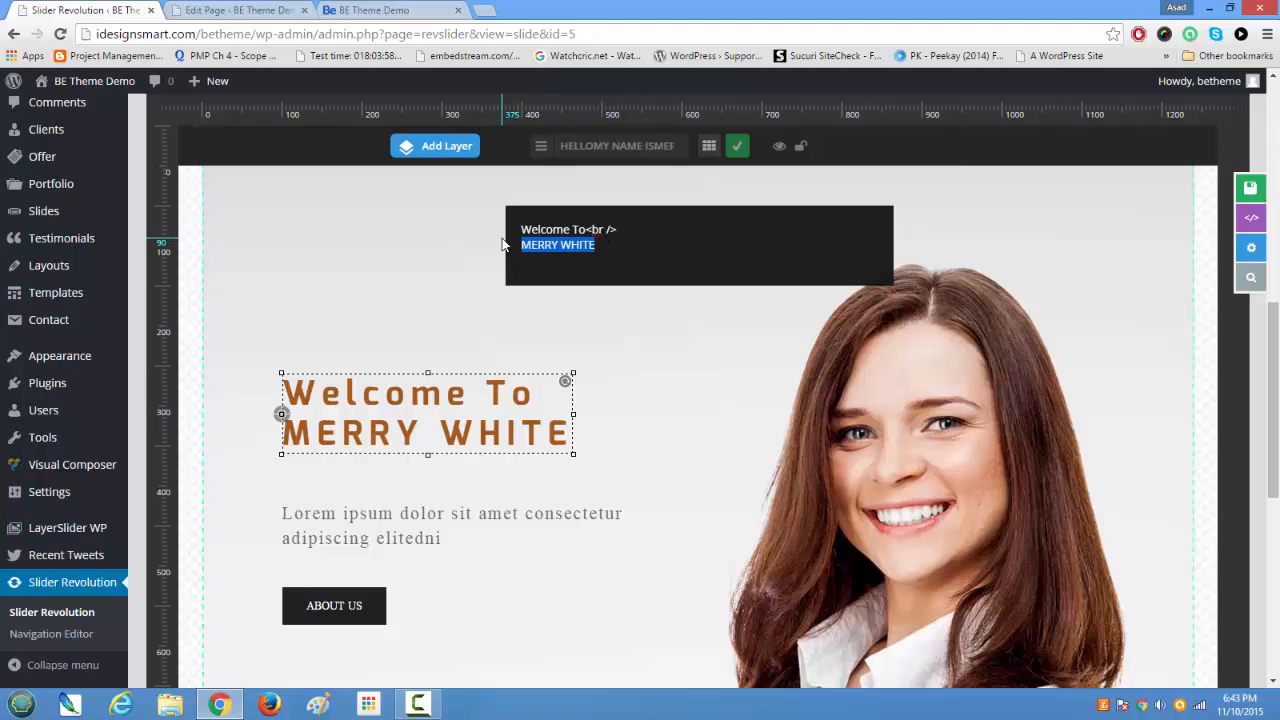
type("C")
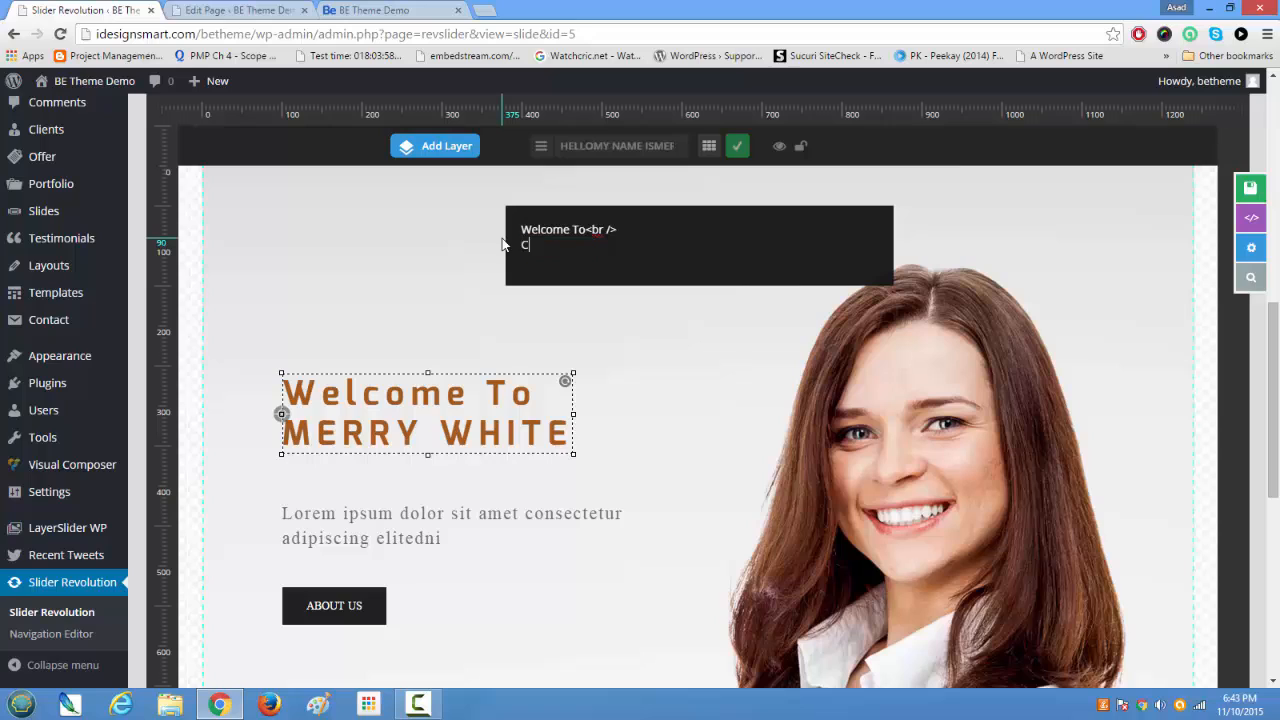
type("USTOM")
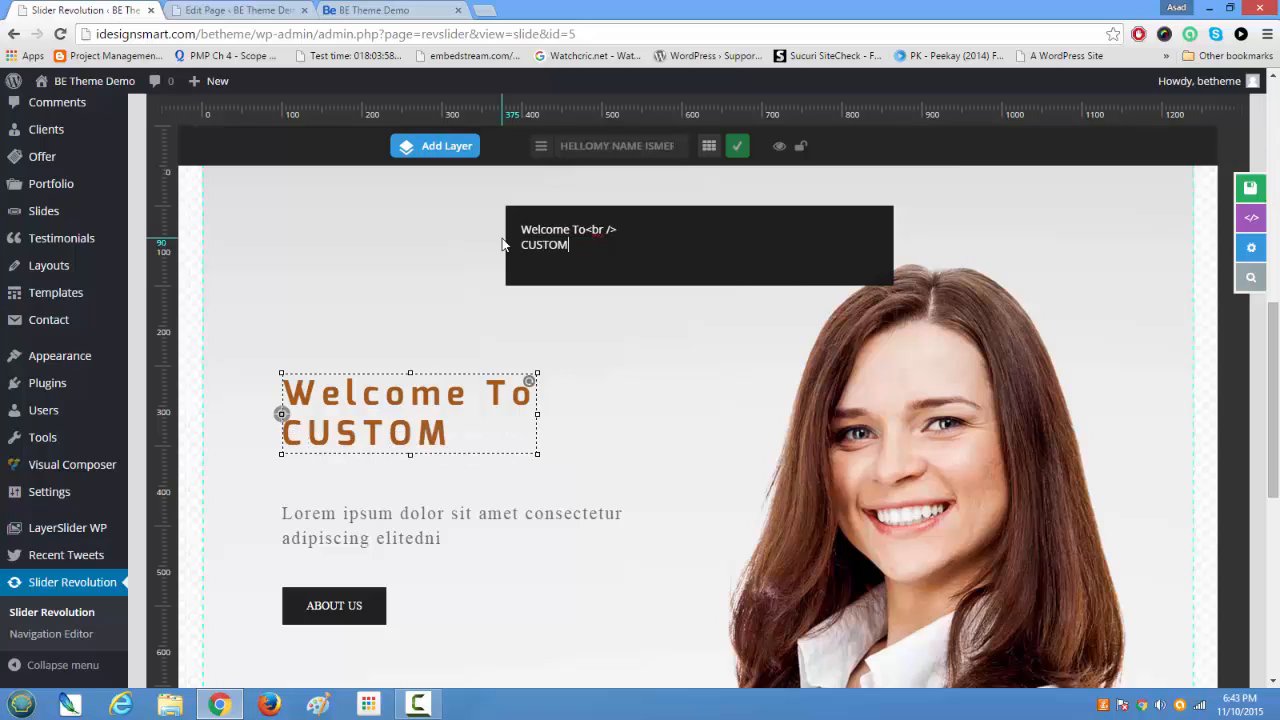
type("IZATION")
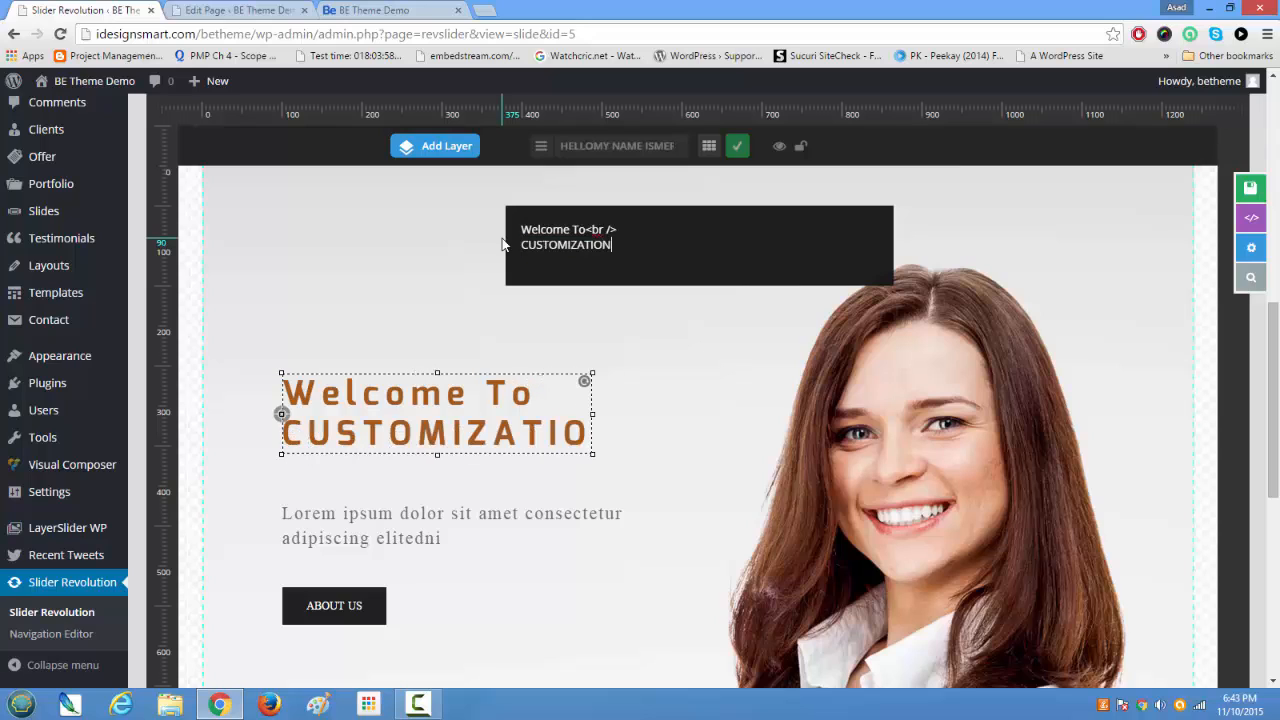
type("GEEKS")
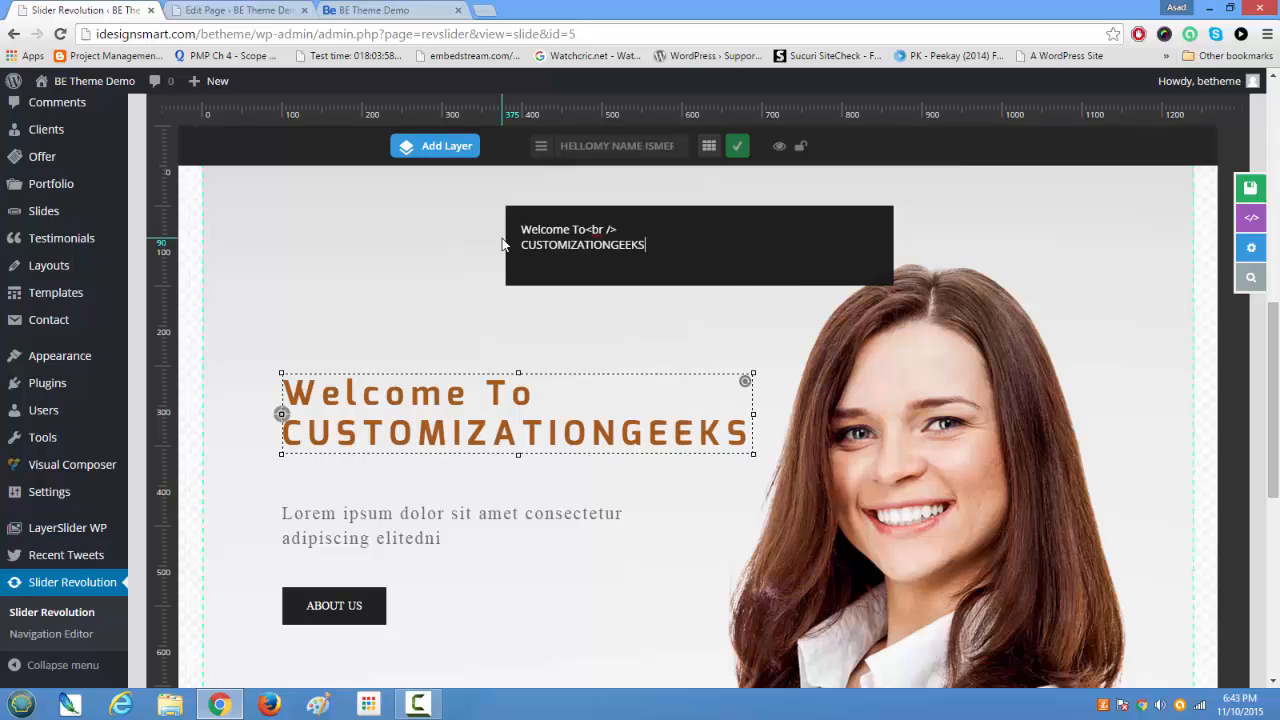
left_click(737, 148)
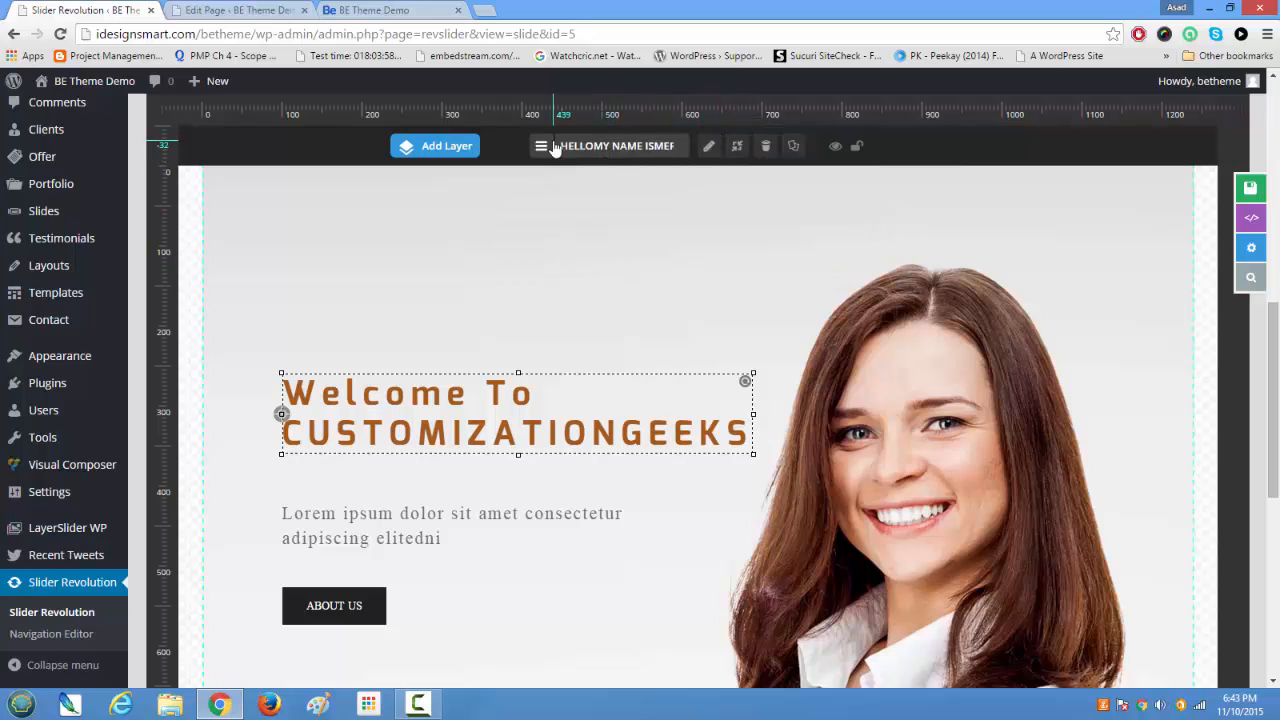
- Shift the heading layer and the paragraph layer below it toward the slide's left edge, roughly aligning their left sides
left_click_drag(594, 141, 648, 146)
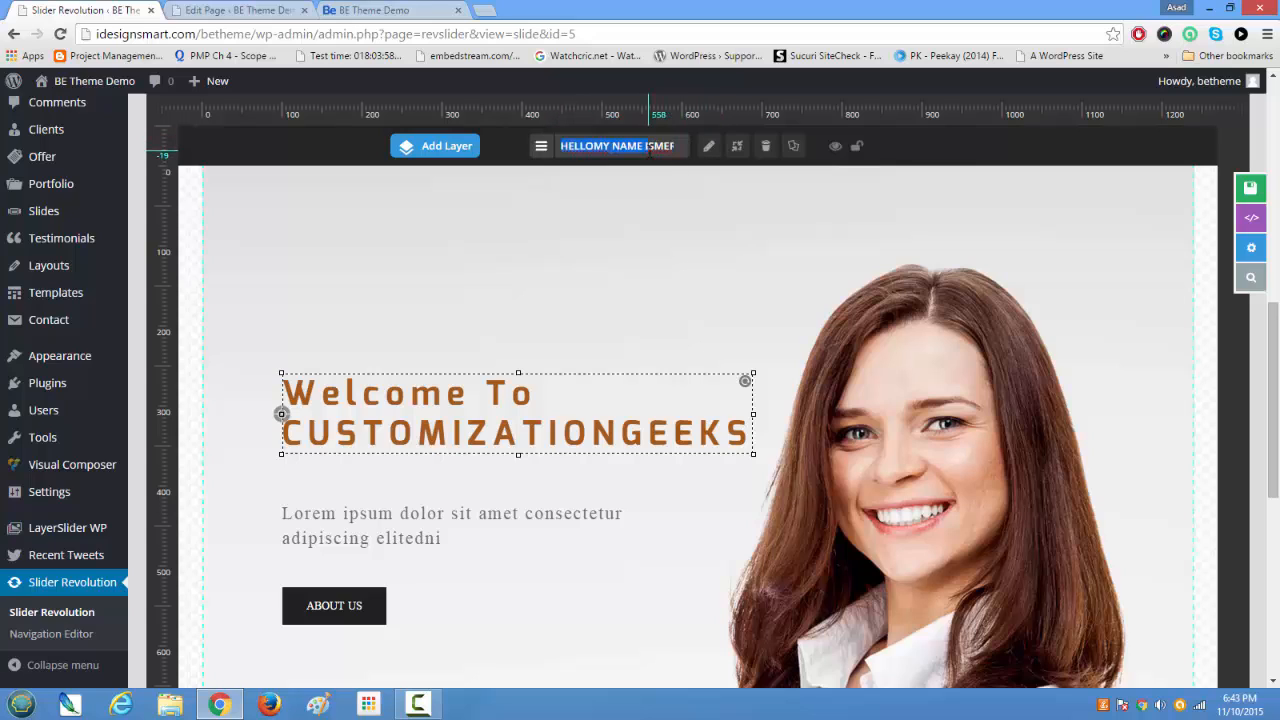
left_click(605, 277)
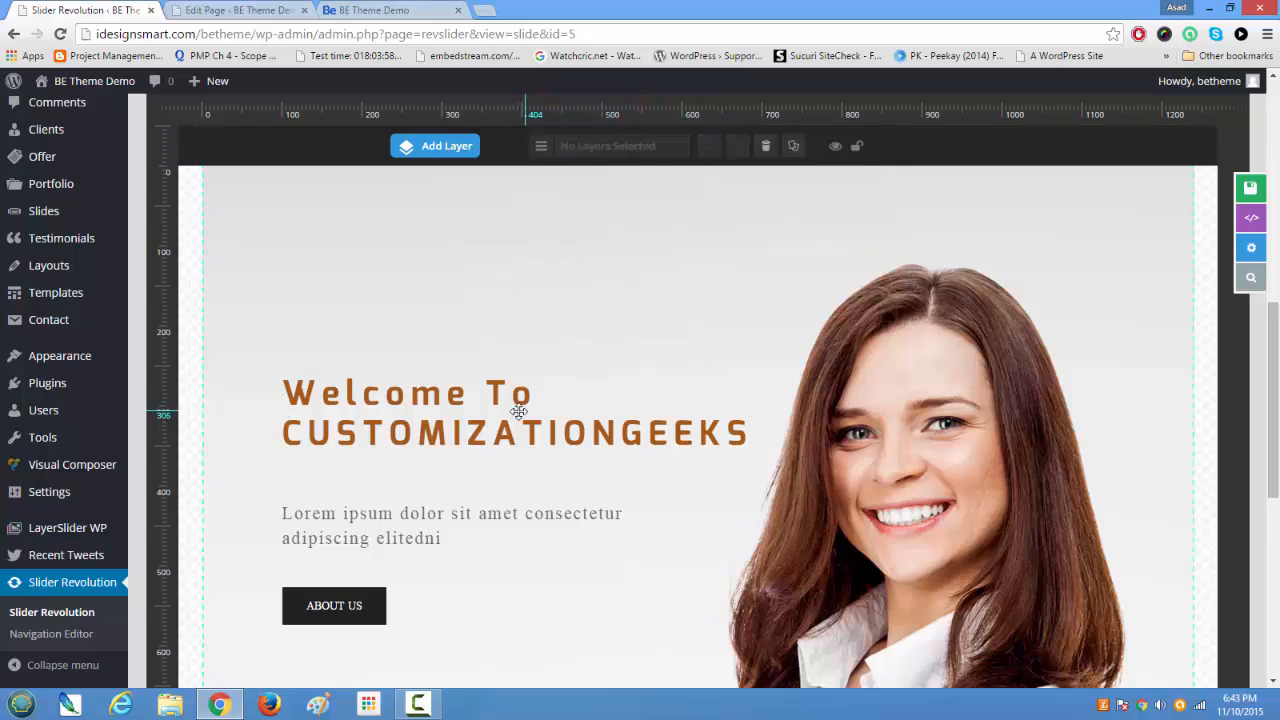
left_click_drag(522, 410, 477, 418)
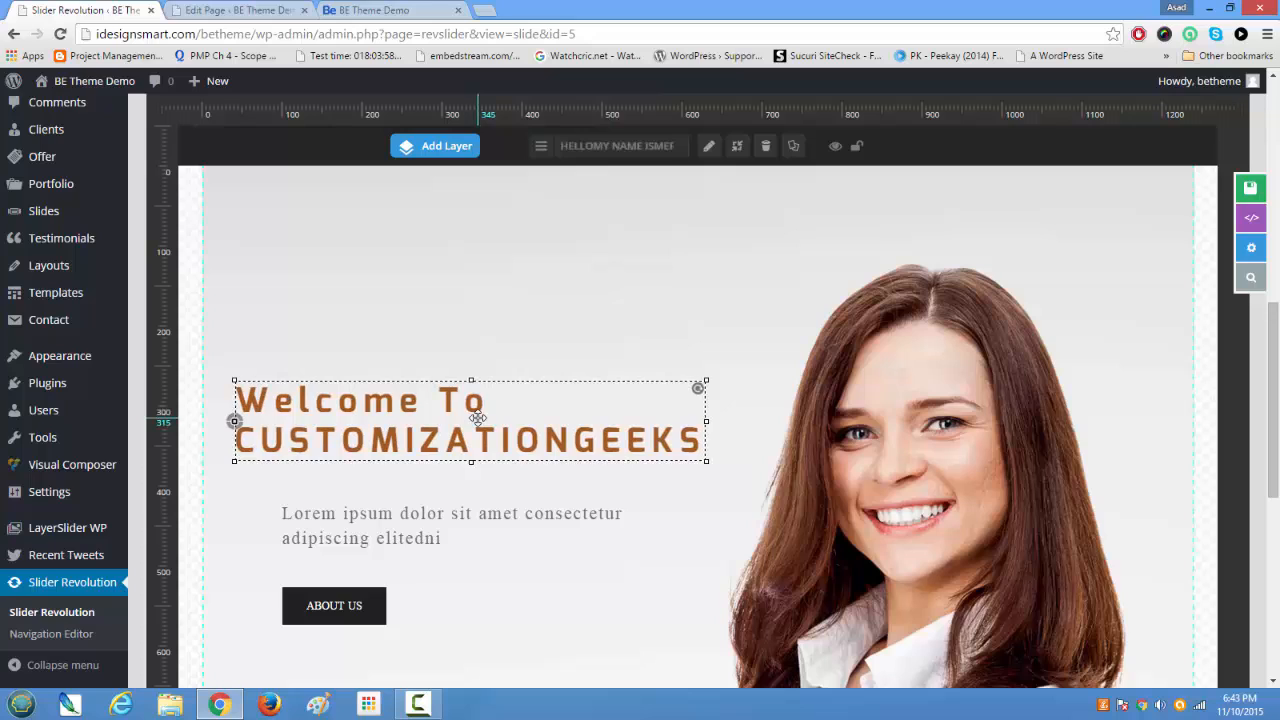
left_click_drag(404, 512, 381, 514)
- Change the paragraph layer's text to "We love customizing Wordpress<br />Bring It On!" and apply it
double_click(381, 514)
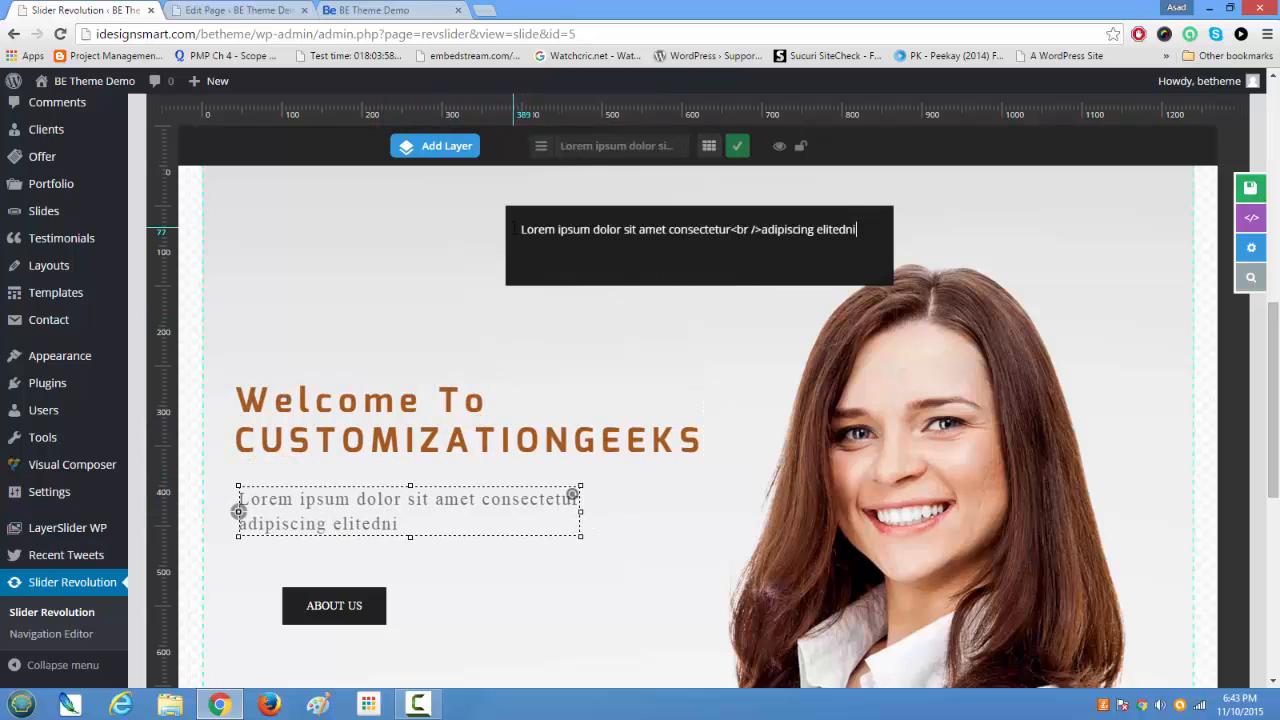
left_click_drag(521, 229, 727, 229)
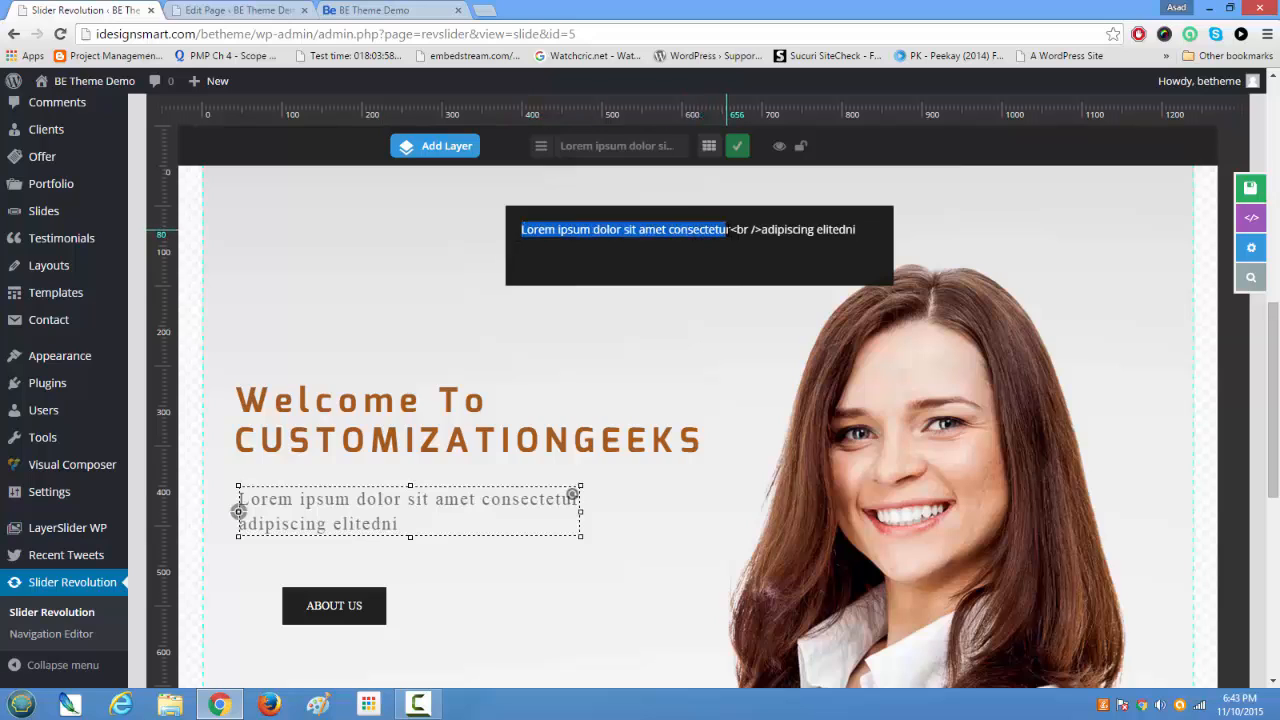
type("We love cus")
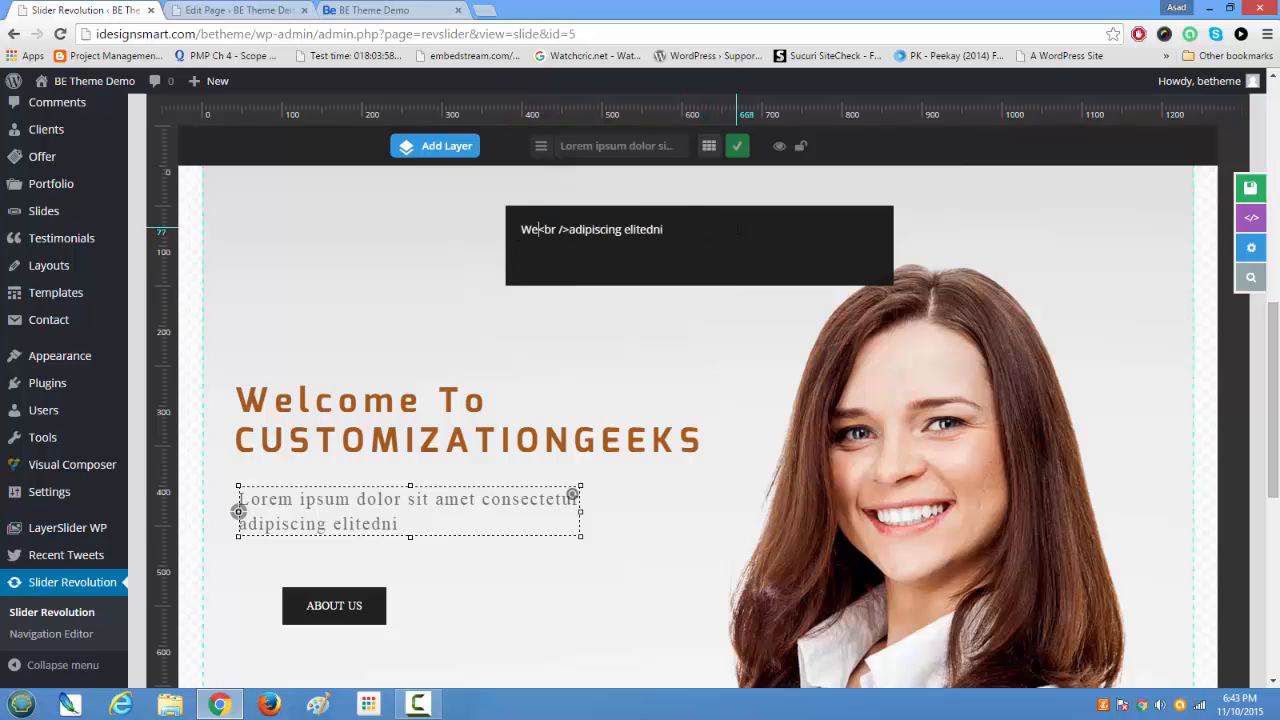
type("tomizat")
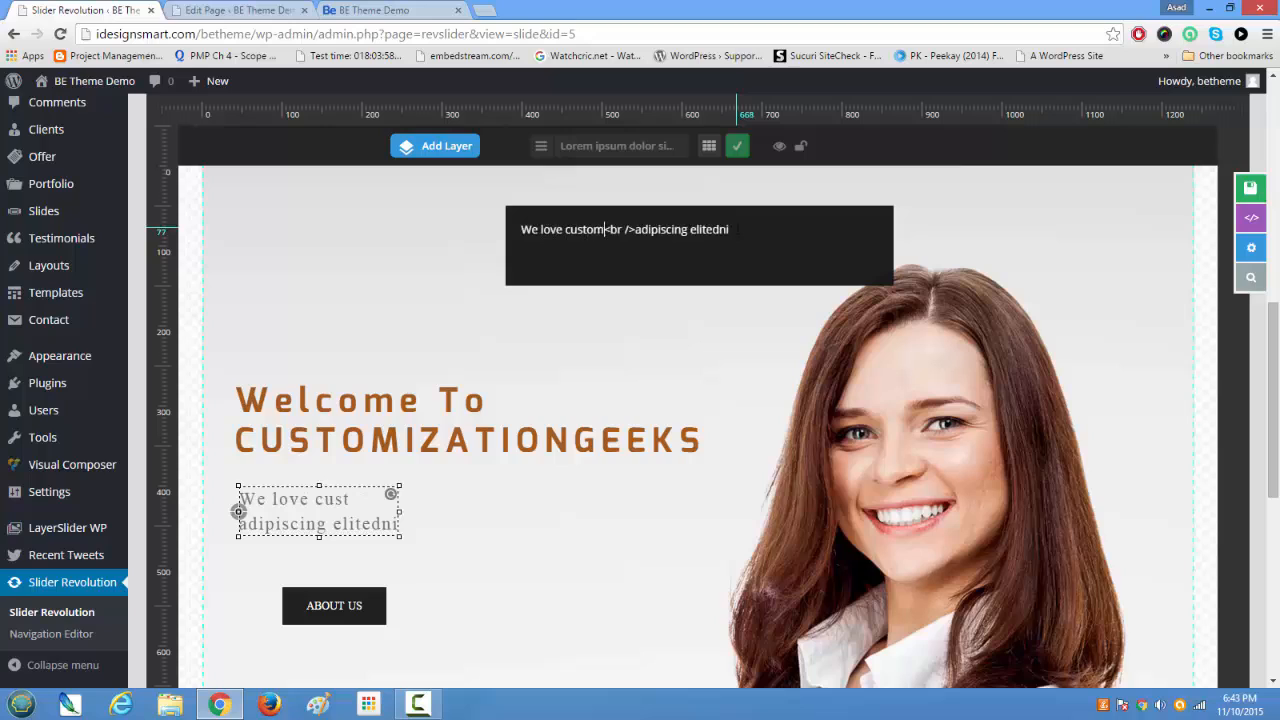
type("ing ")
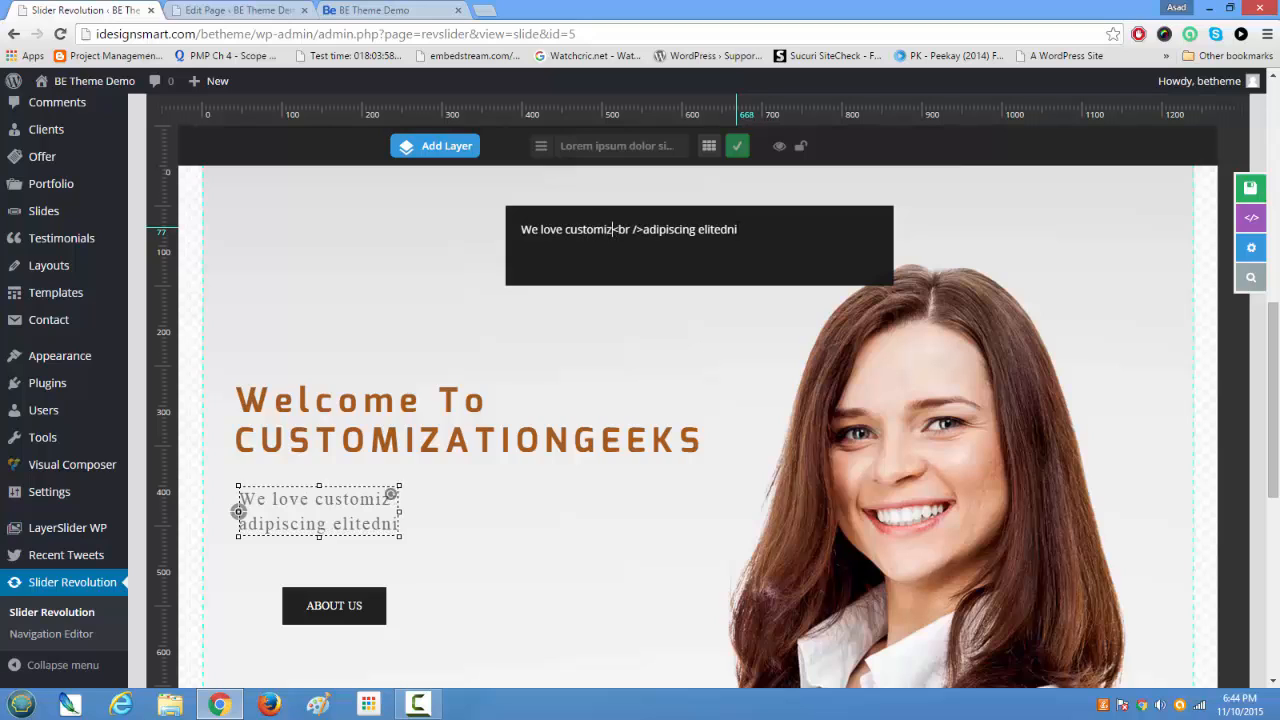
type("Wordpress")
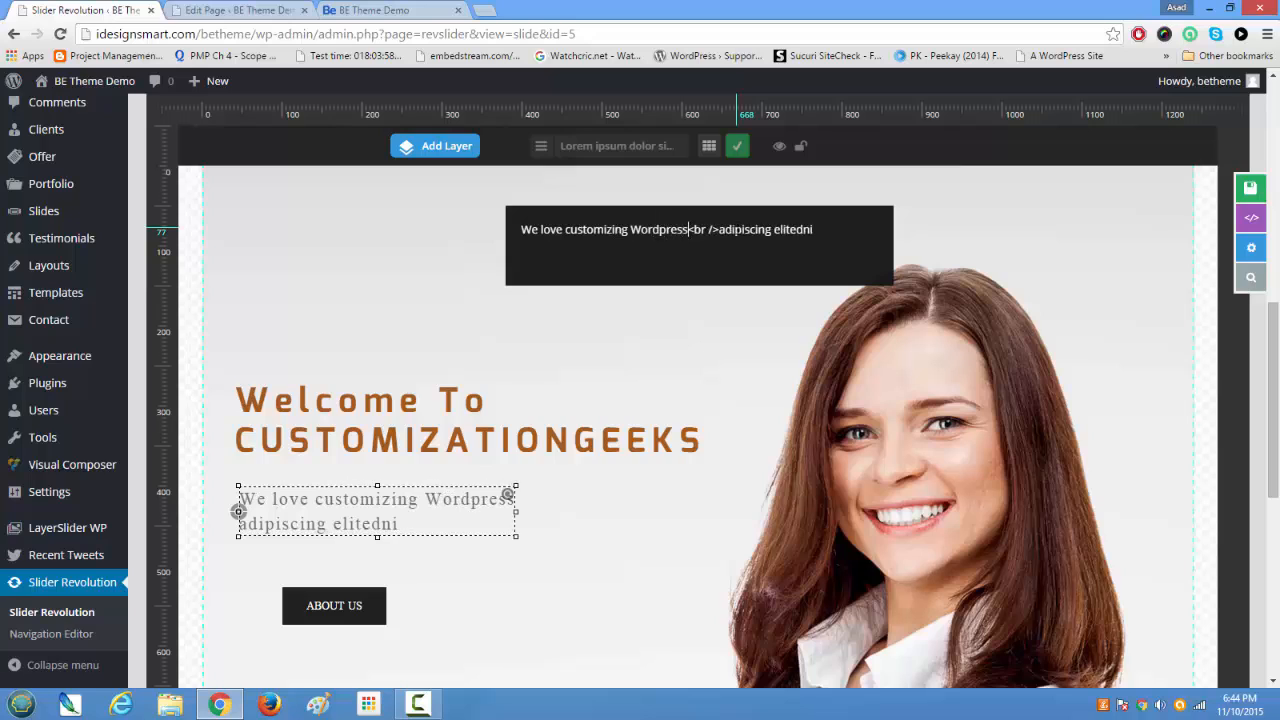
left_click_drag(720, 232, 824, 228)
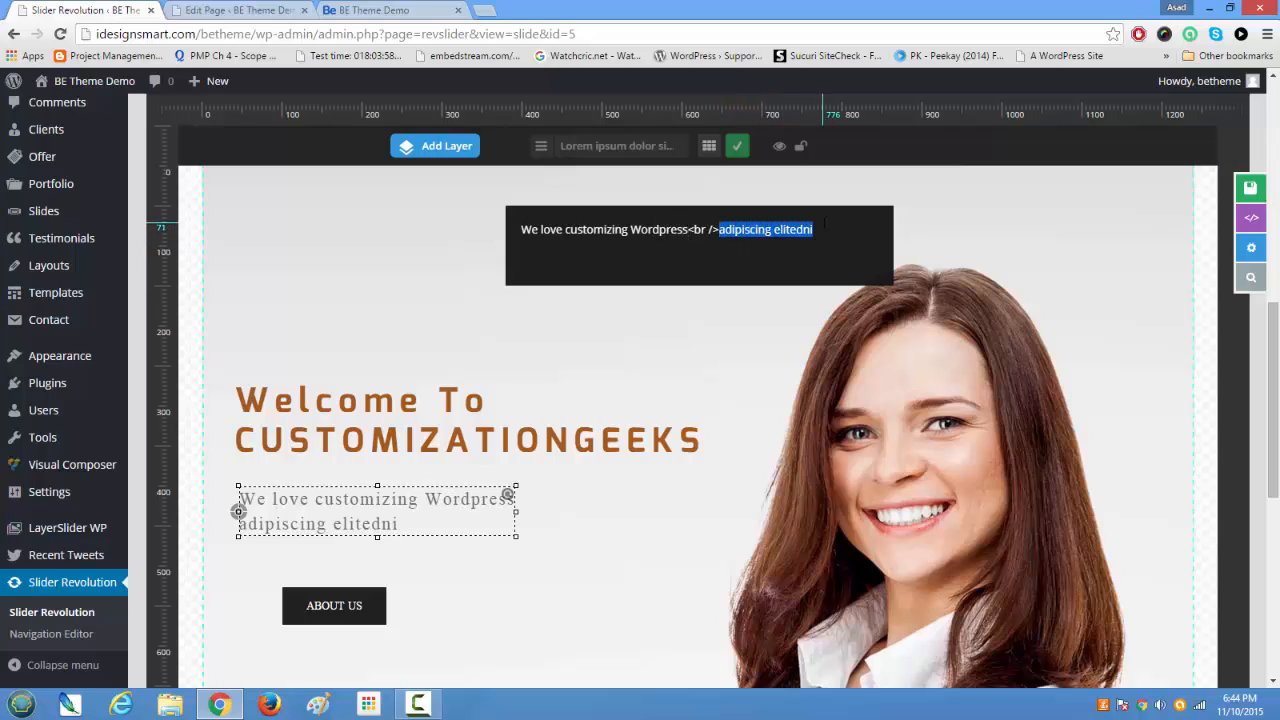
type("Br")
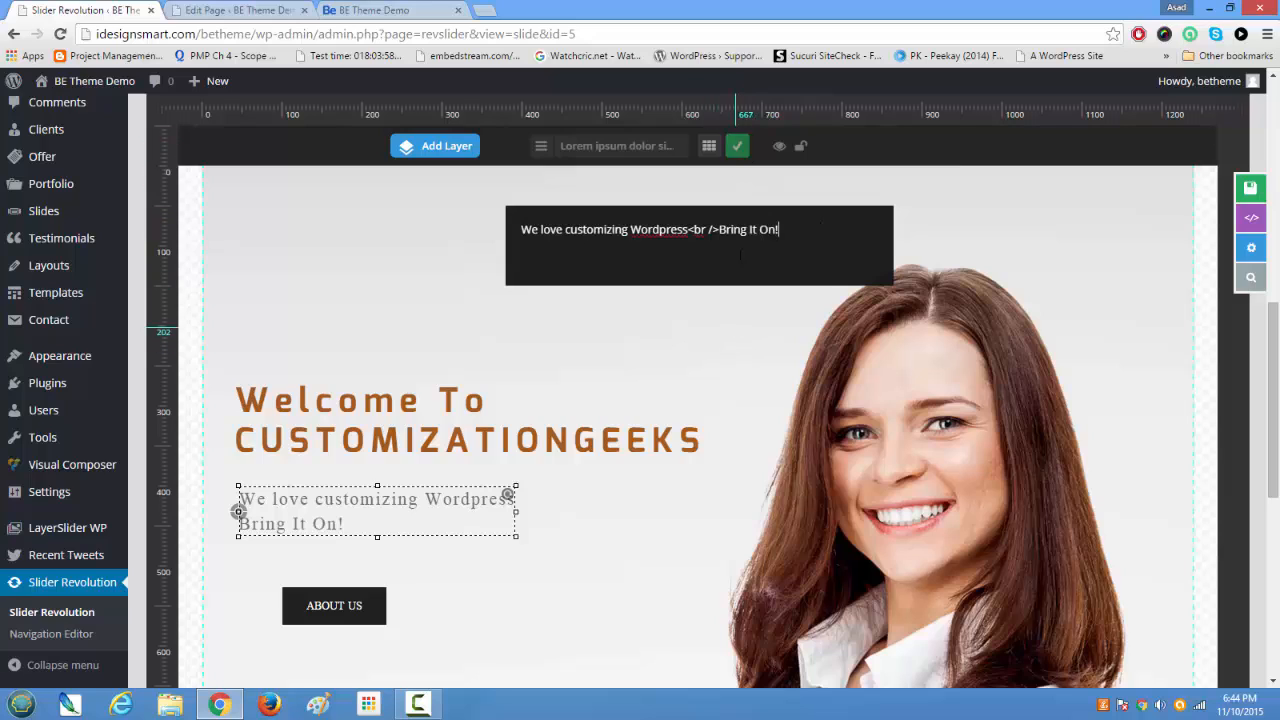
left_click(737, 146)
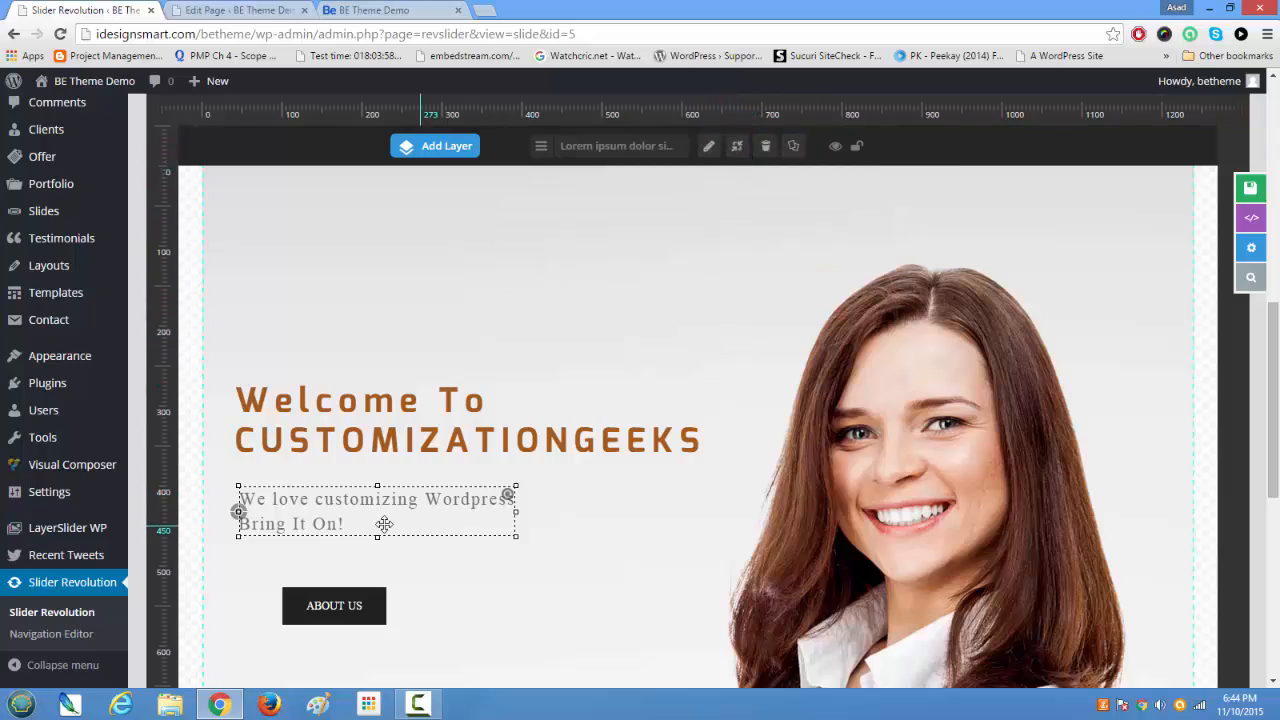
- Align the paragraph and the ABOUT US button with the heading's left edge, moving the button closer beneath the paragraph
mouse_move(383, 526)
left_mouse_down()
mouse_move(394, 517)
mouse_move(380, 524)
left_mouse_up()
scroll(380, 524, "down", 3)
left_click(325, 350)
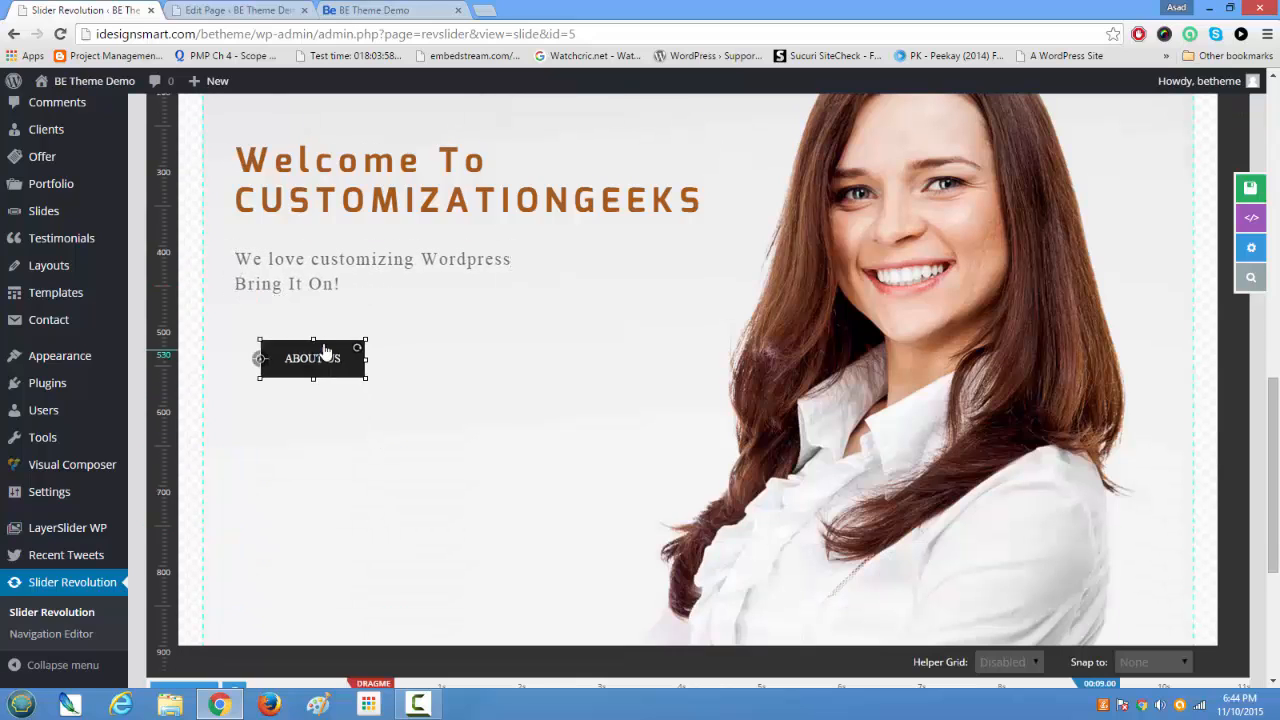
mouse_move(325, 350)
left_mouse_down()
mouse_move(311, 346)
mouse_move(316, 358)
mouse_move(314, 331)
left_mouse_up()
left_click_drag(309, 263, 313, 260)
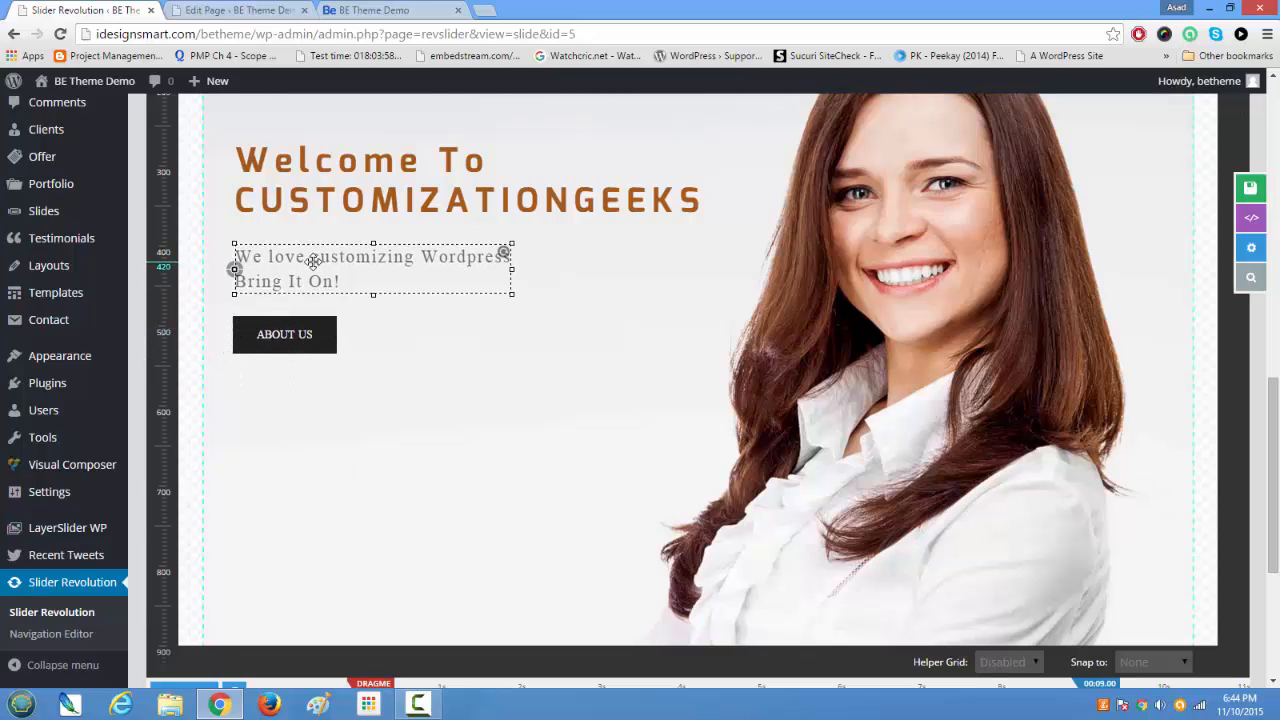
- Nudge the ABOUT US button slightly lower beneath the paragraph
left_click_drag(309, 343, 313, 347)
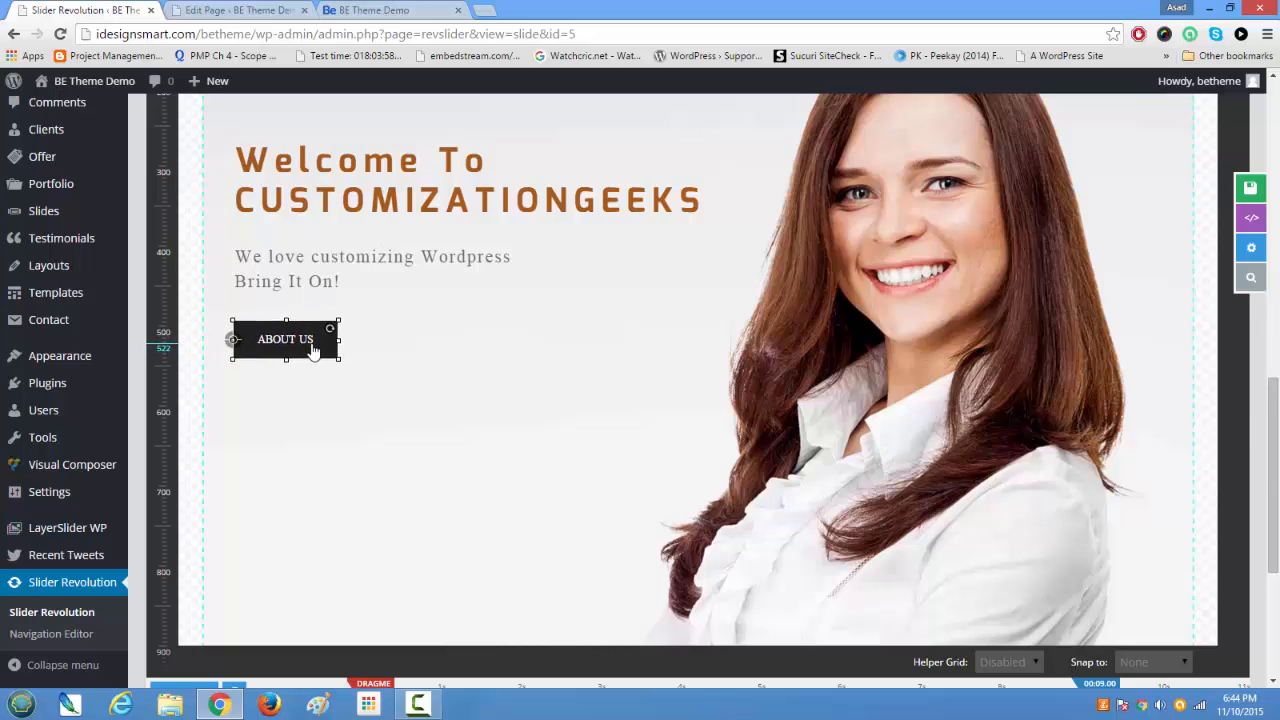
scroll(313, 350, "down", 3)
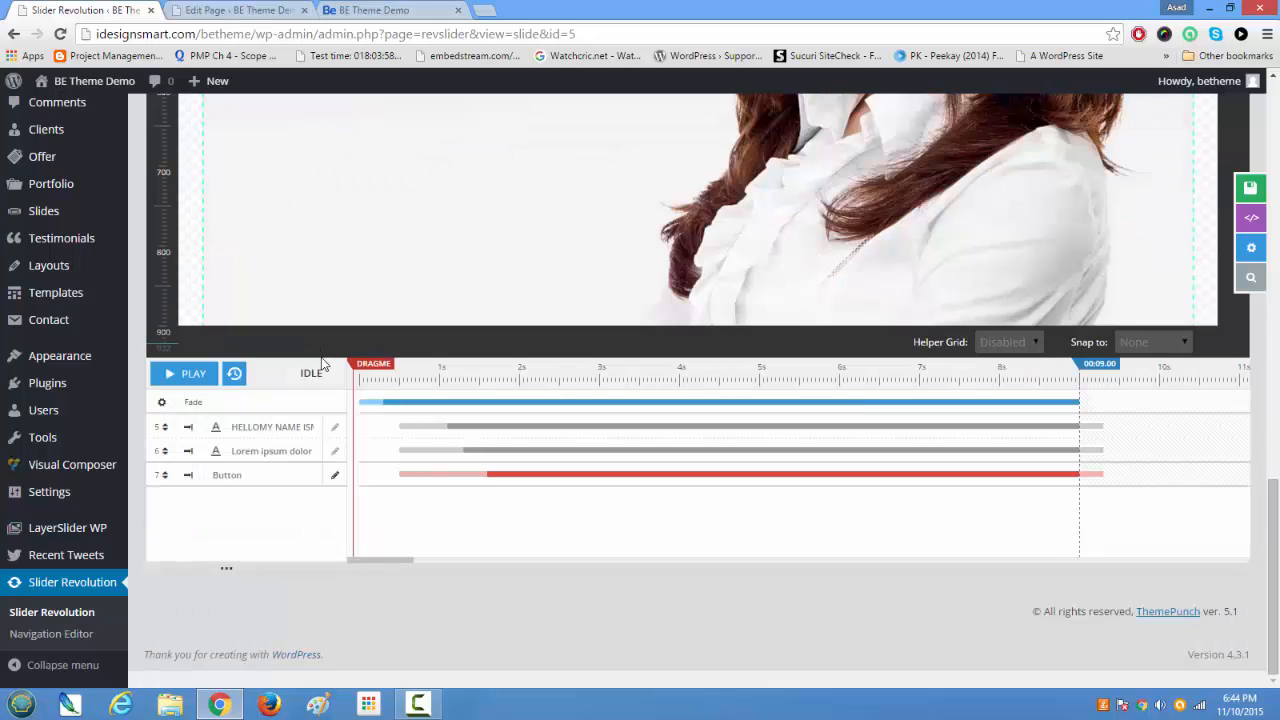
scroll(322, 363, "up", 3)
scroll(300, 345, "up", 1)
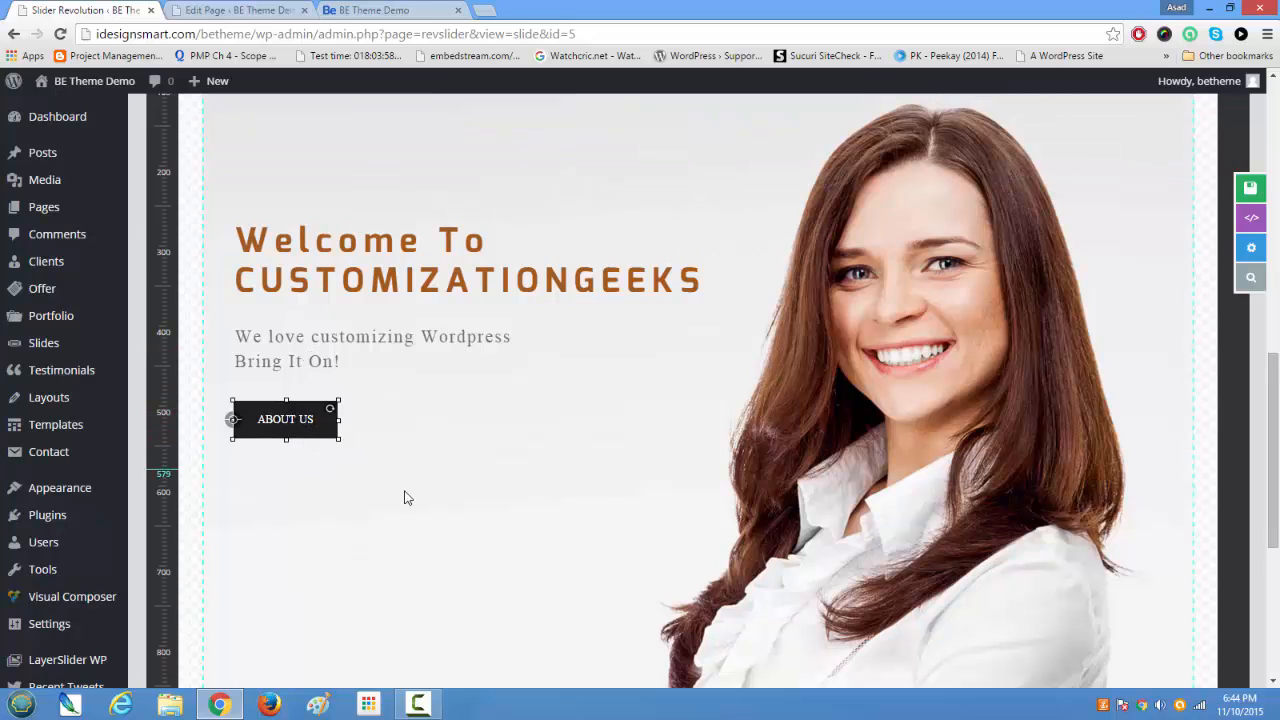
- Replace the button layer's text with "I am Ready" and deselect the layer
double_click(290, 421)
scroll(352, 436, "up", 3)
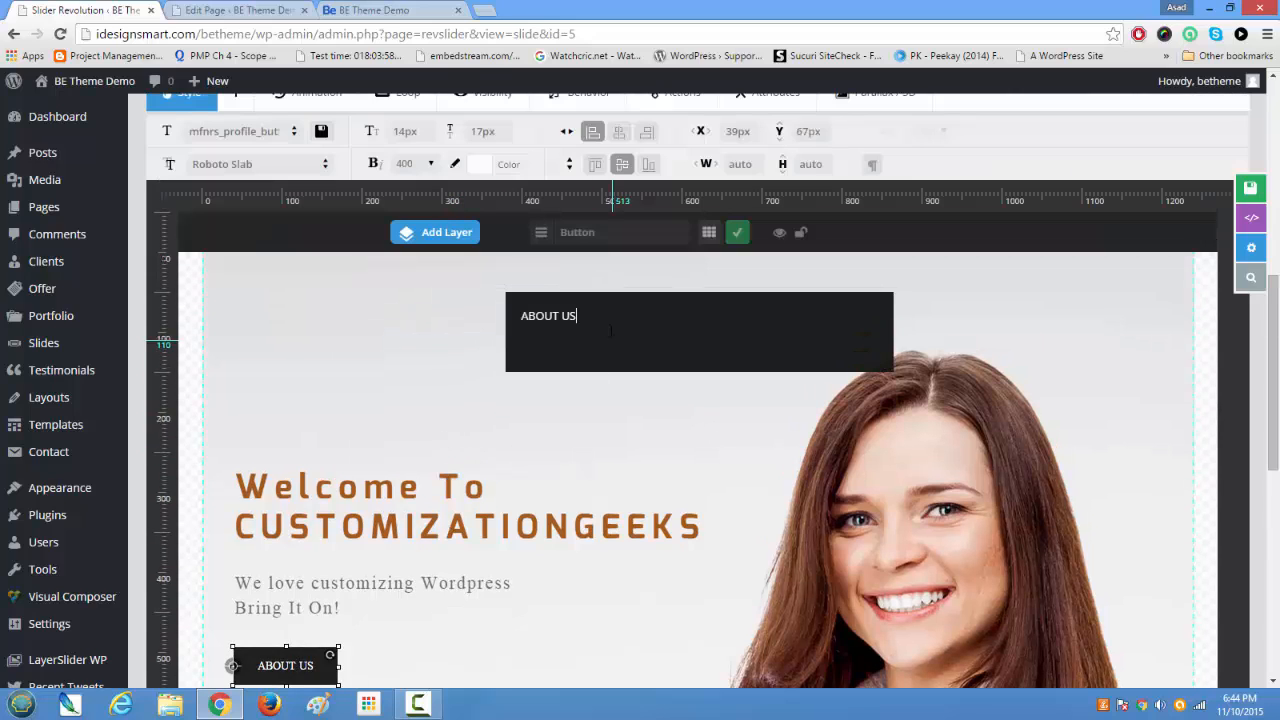
left_click_drag(600, 326, 453, 297)
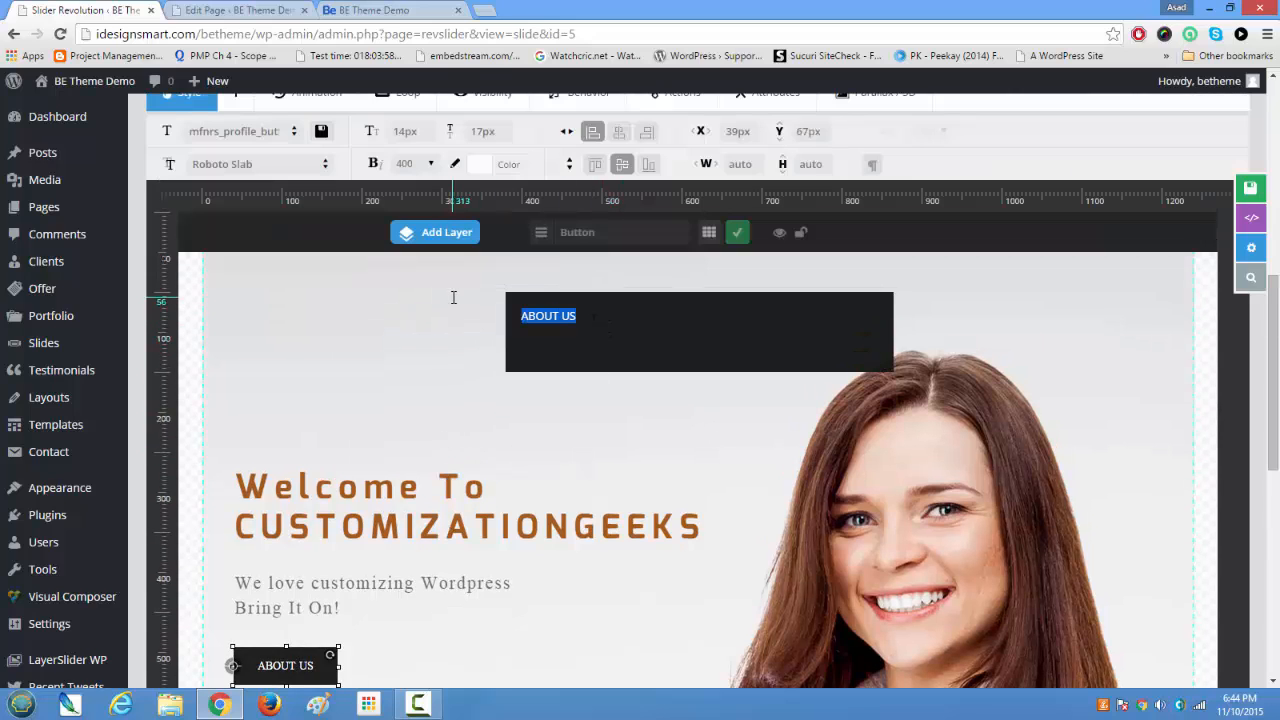
type("I a")
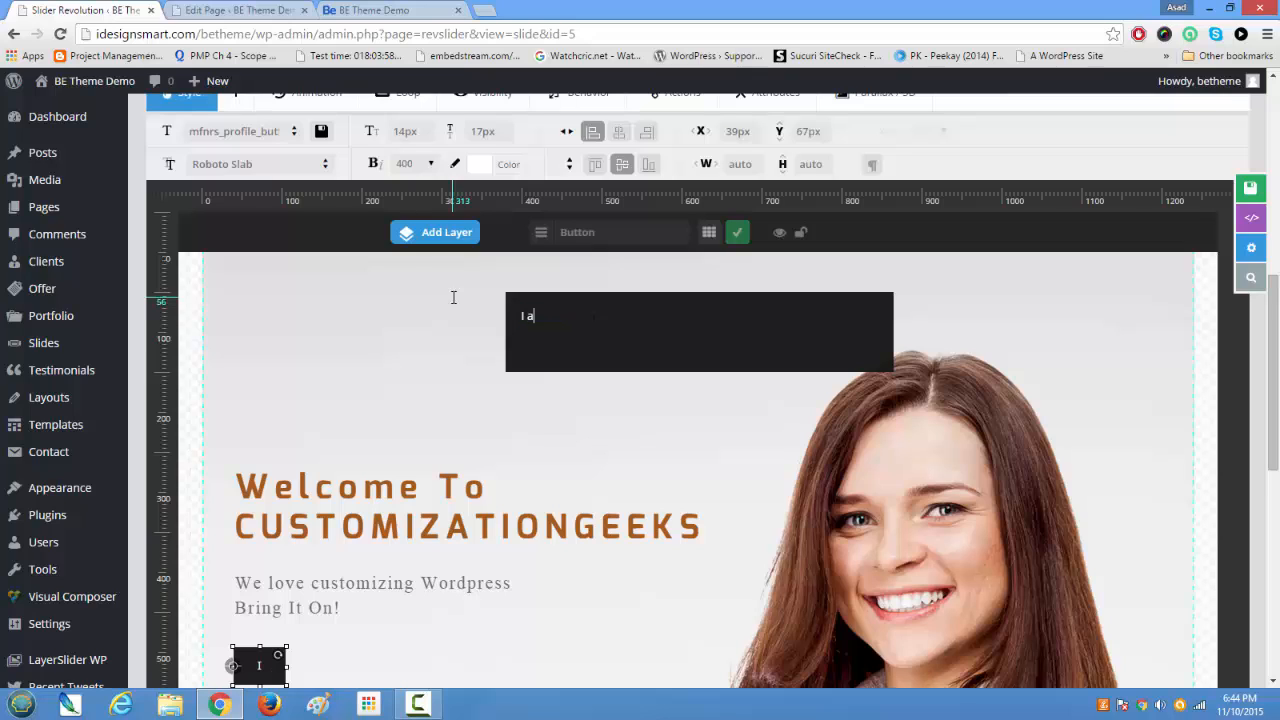
type("m Ready")
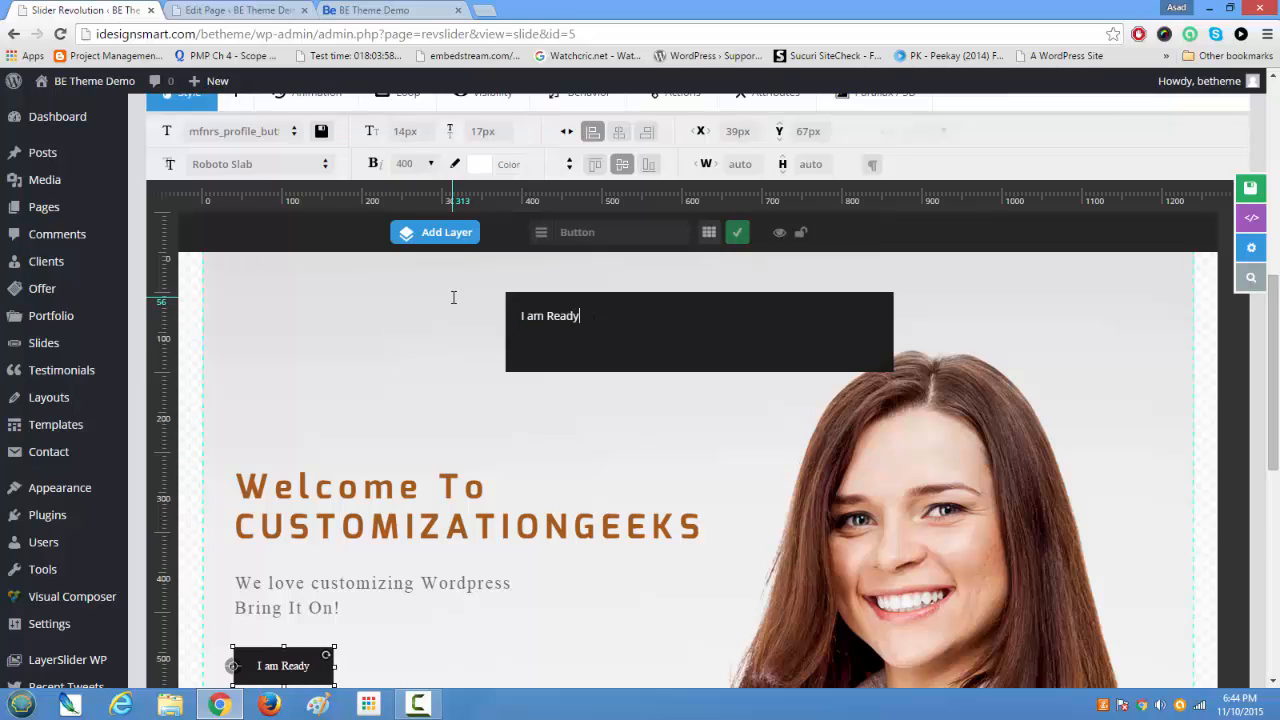
left_click(525, 466)
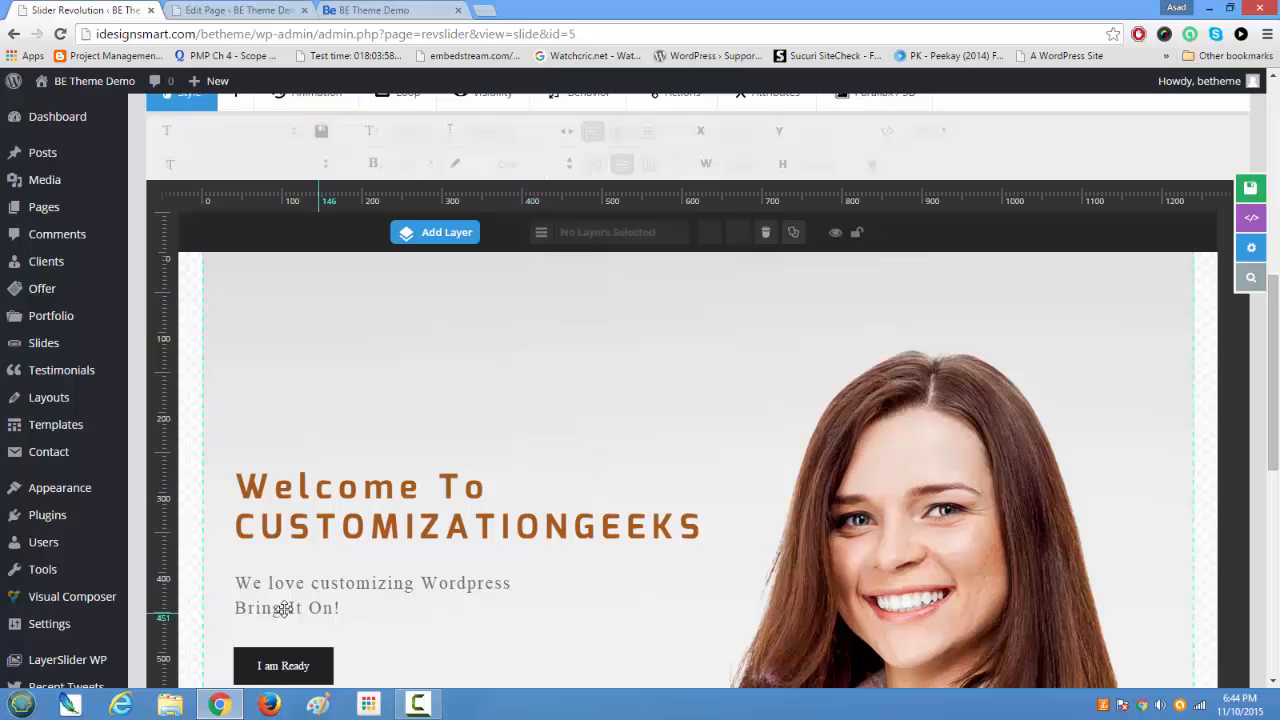
- Examine the layer timeline, the button layer's entry in it, and the slide's overall layout
scroll(276, 555, "down", 4)
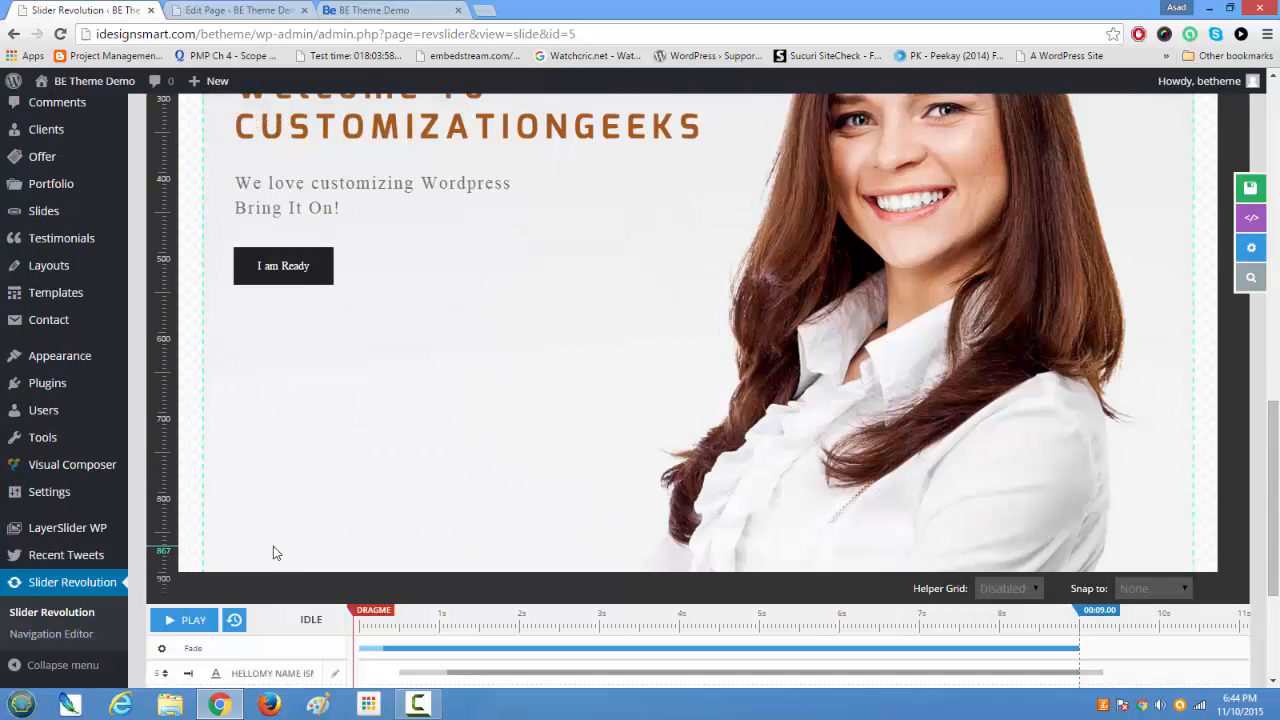
scroll(273, 546, "down", 3)
left_click(245, 475)
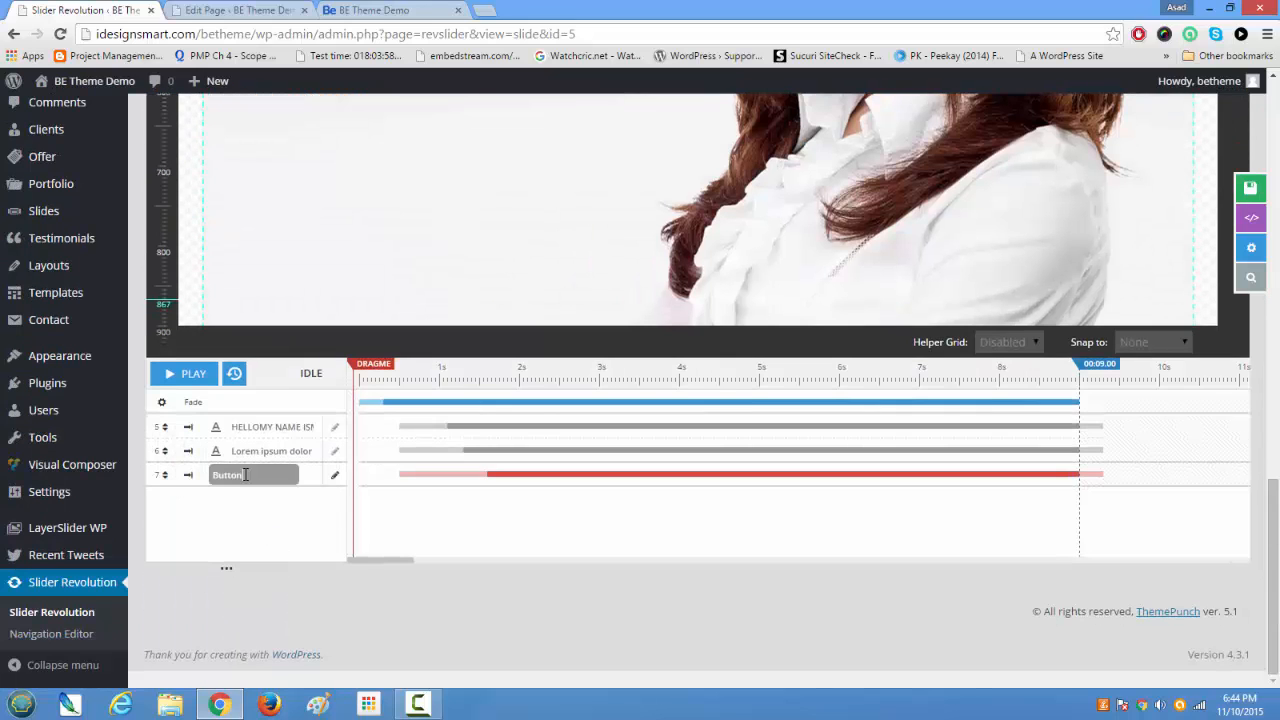
scroll(245, 475, "up", 5)
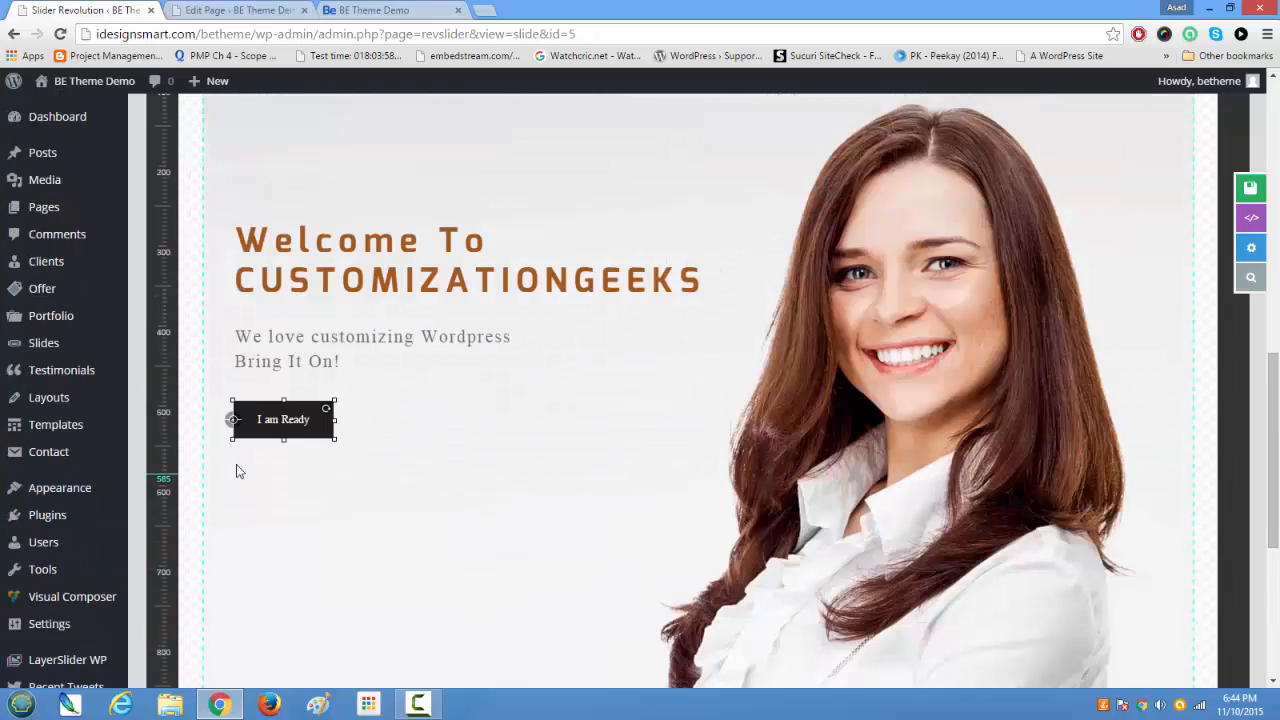
scroll(451, 467, "up", 4)
scroll(452, 469, "down", 2)
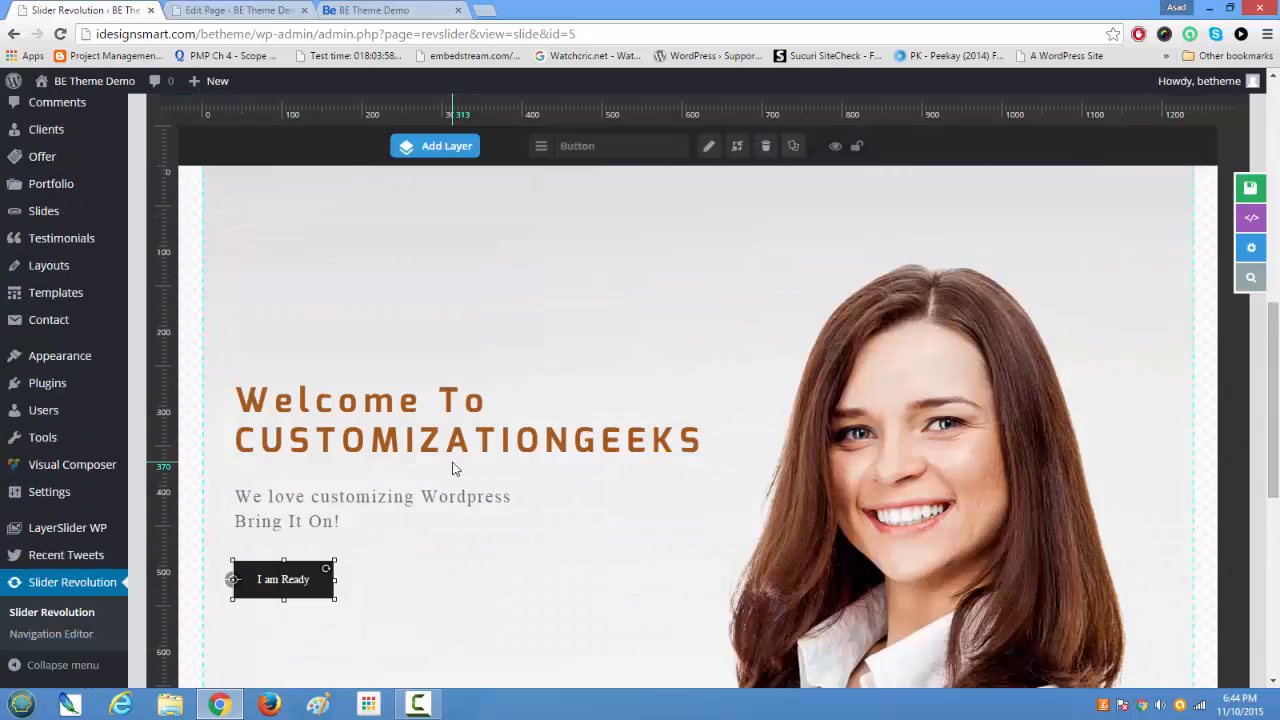
scroll(452, 461, "down", 4)
scroll(452, 469, "up", 3)
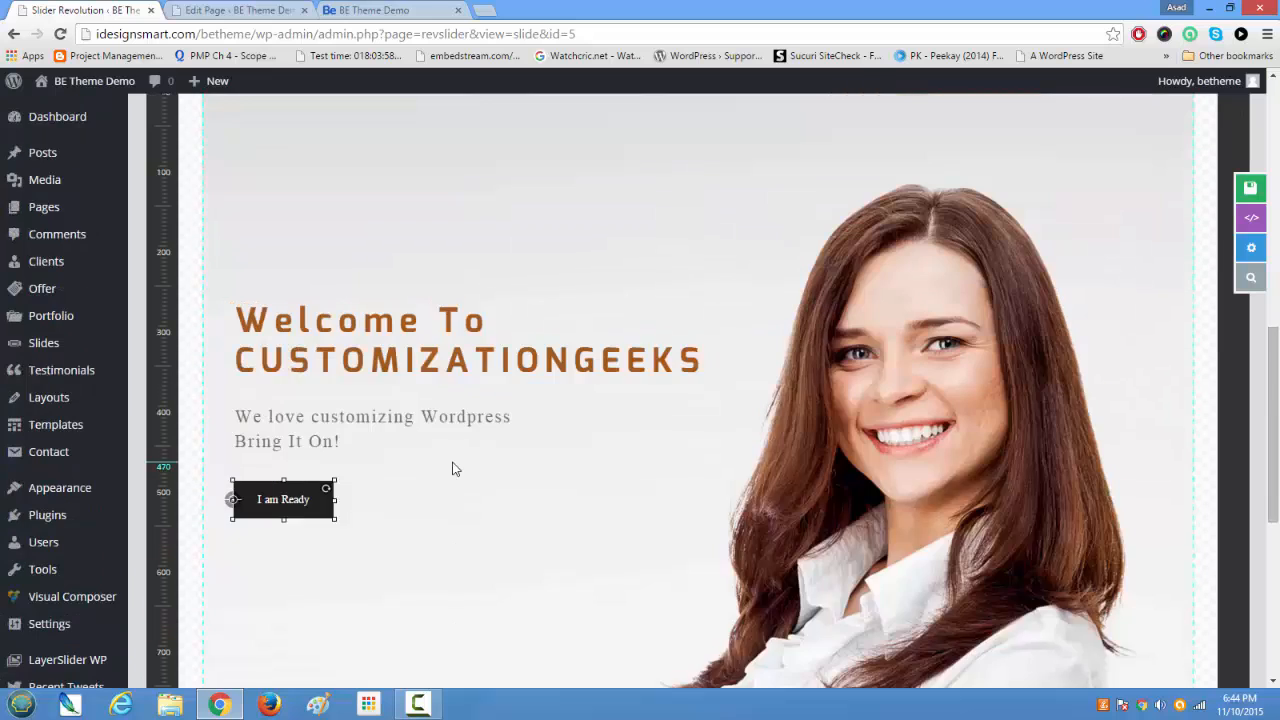
scroll(452, 469, "up", 4)
scroll(452, 467, "down", 3)
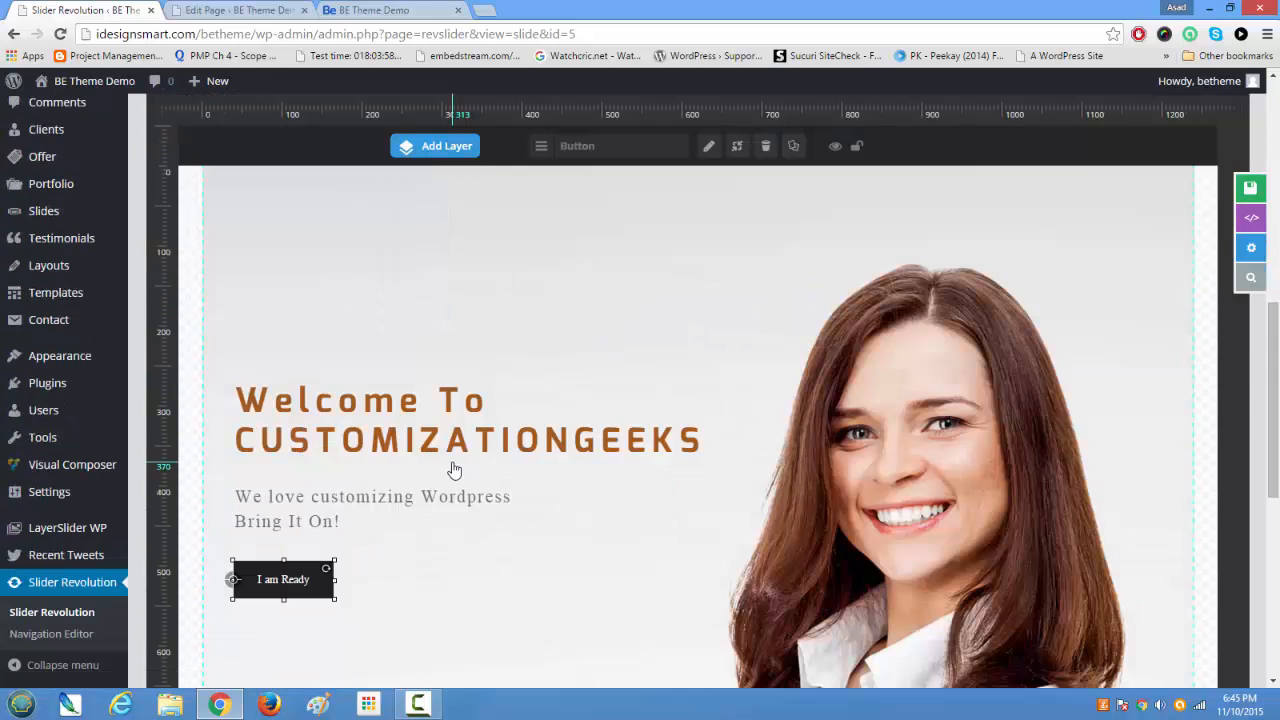
scroll(452, 461, "down", 4)
scroll(451, 466, "up", 5)
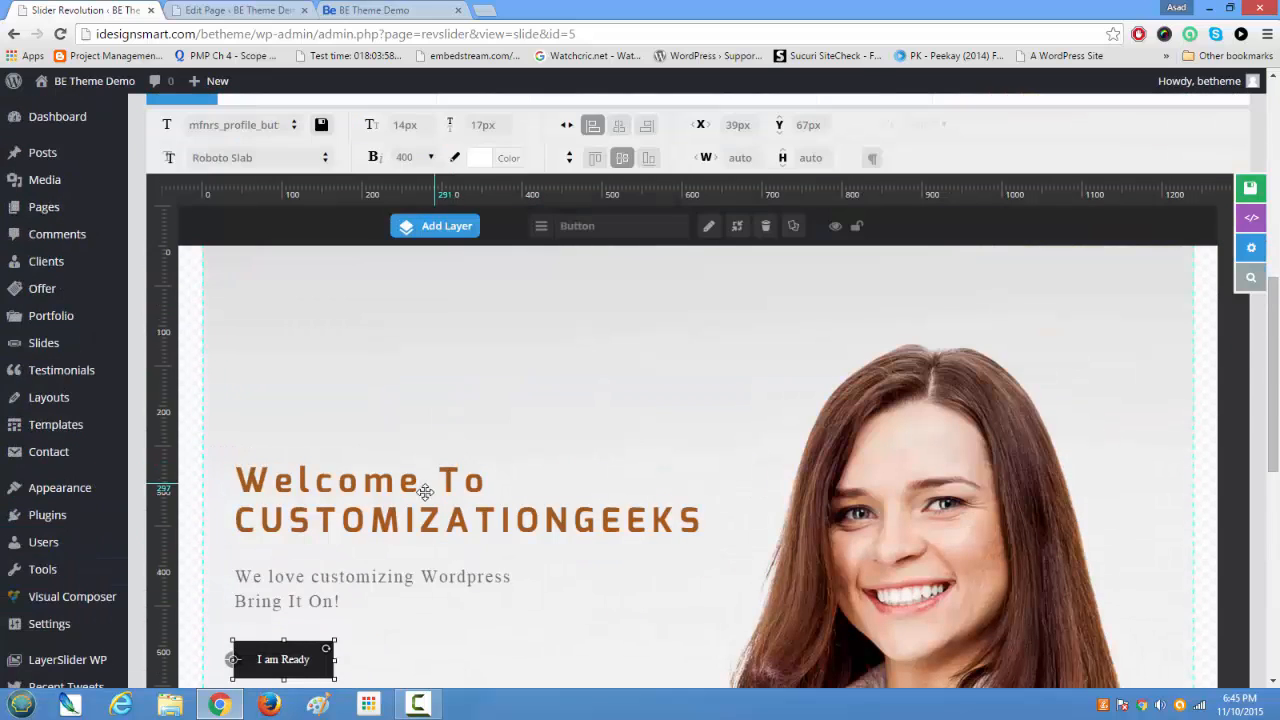
- Browse the heading layer's easing options and set its start animation to Long-From-Left
left_click(425, 491)
scroll(425, 491, "up", 2)
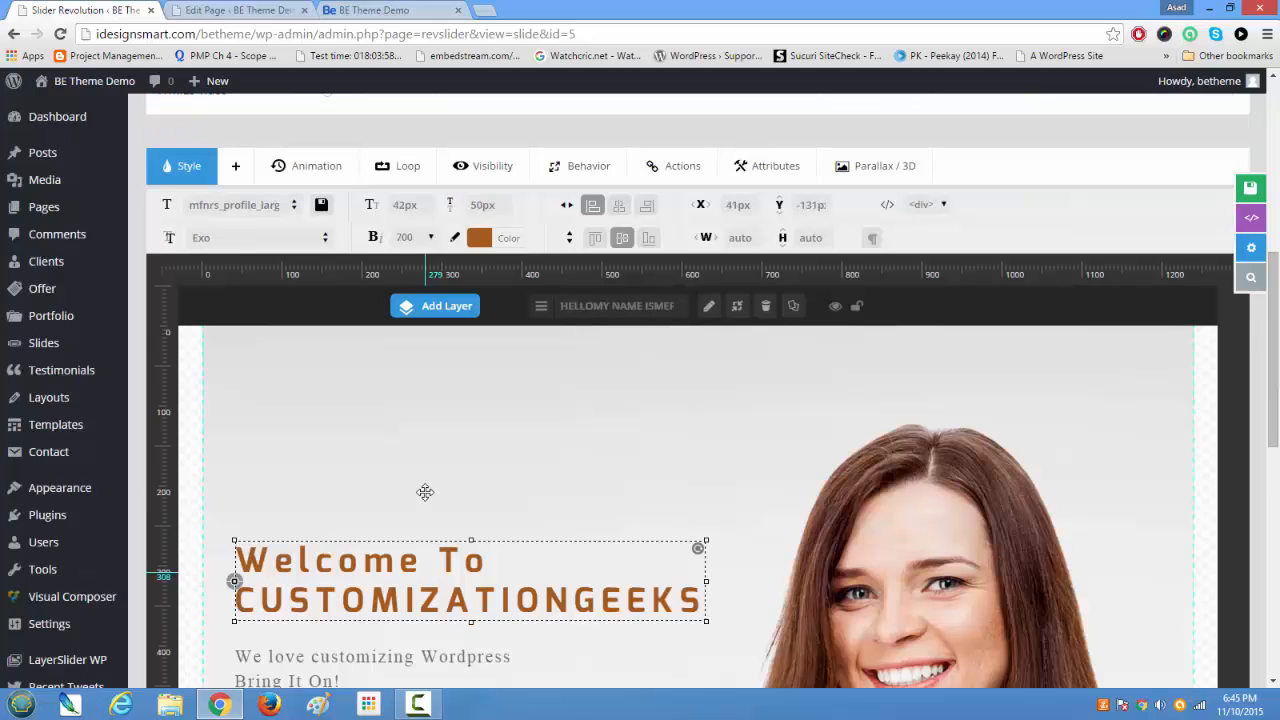
left_click(318, 247)
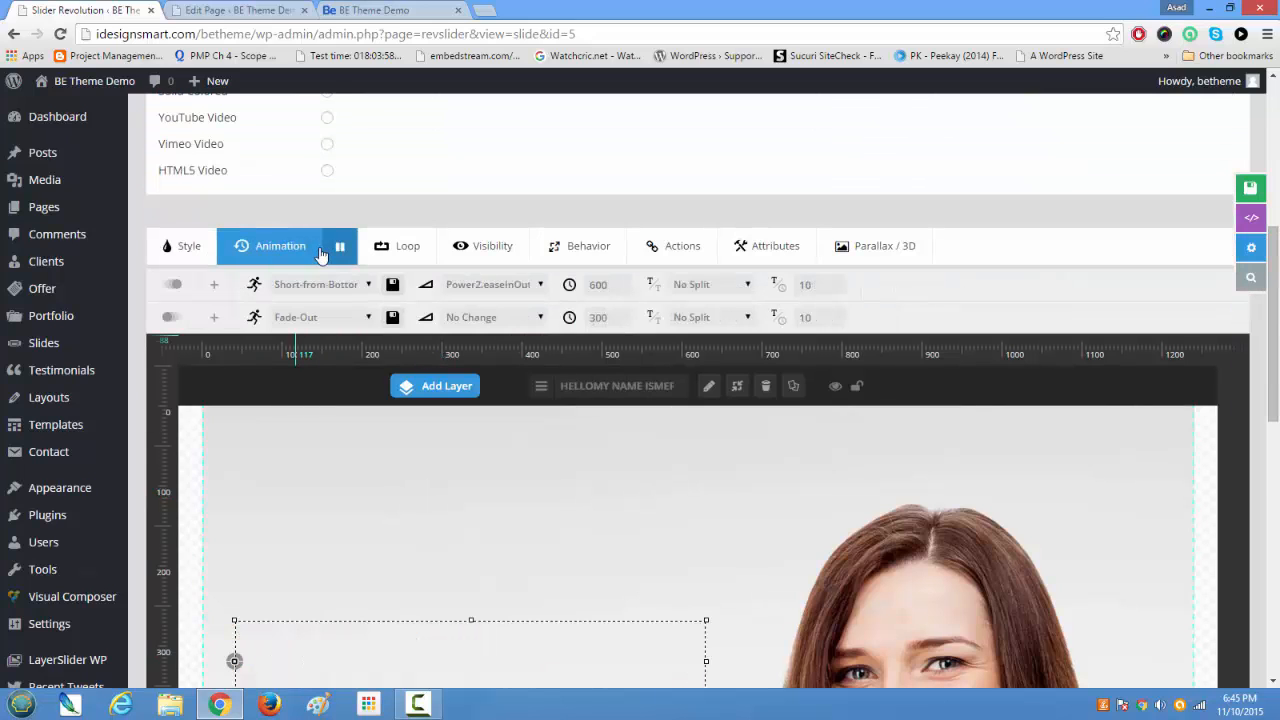
scroll(543, 371, "down", 1)
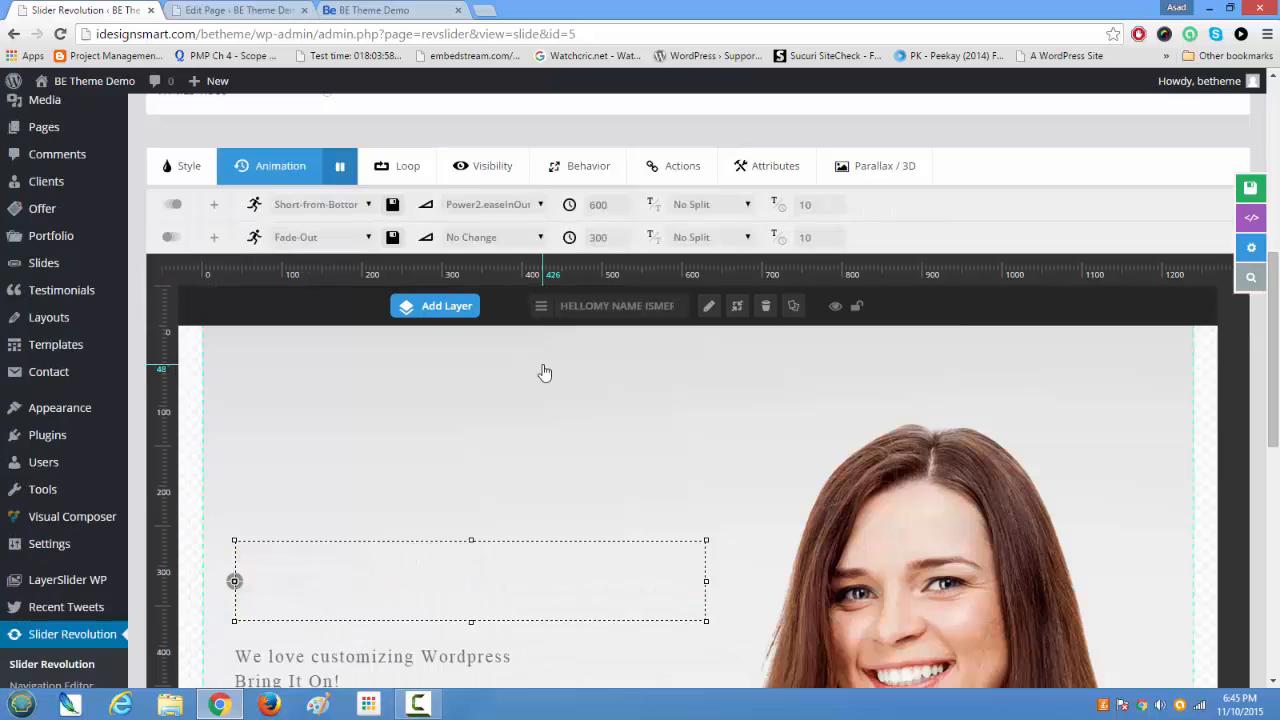
left_click(539, 204)
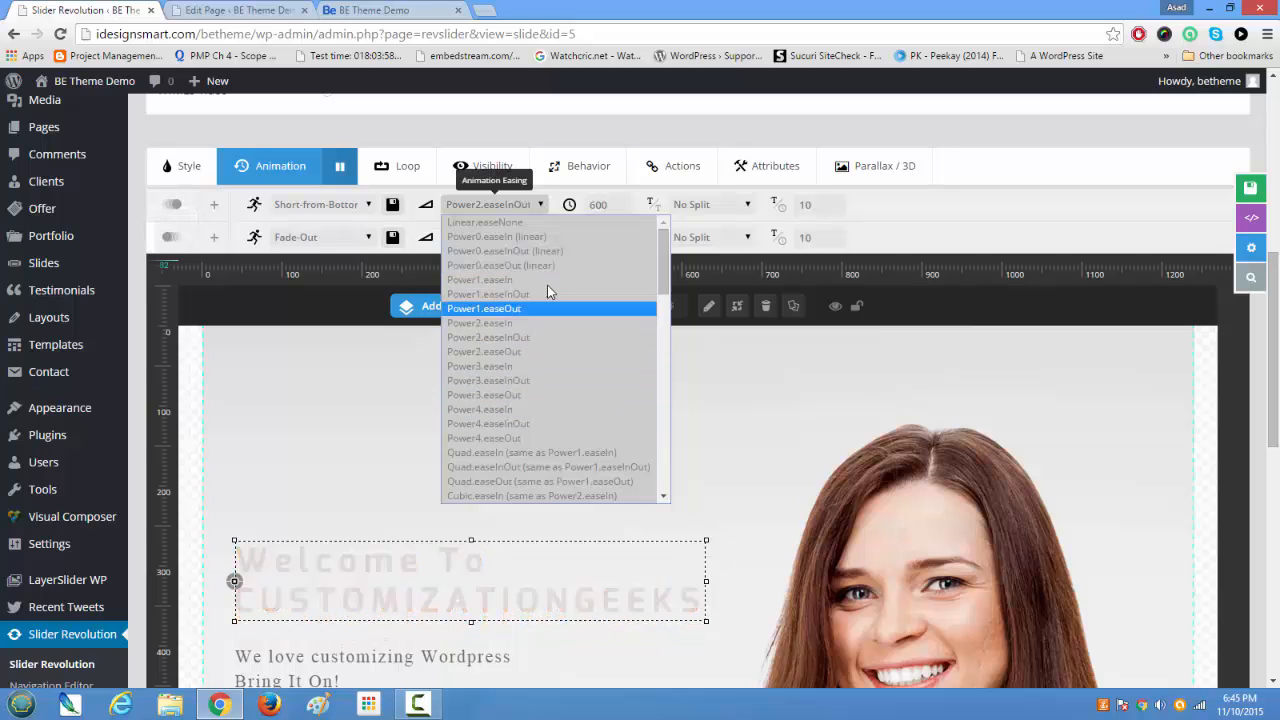
scroll(575, 436, "down", 10)
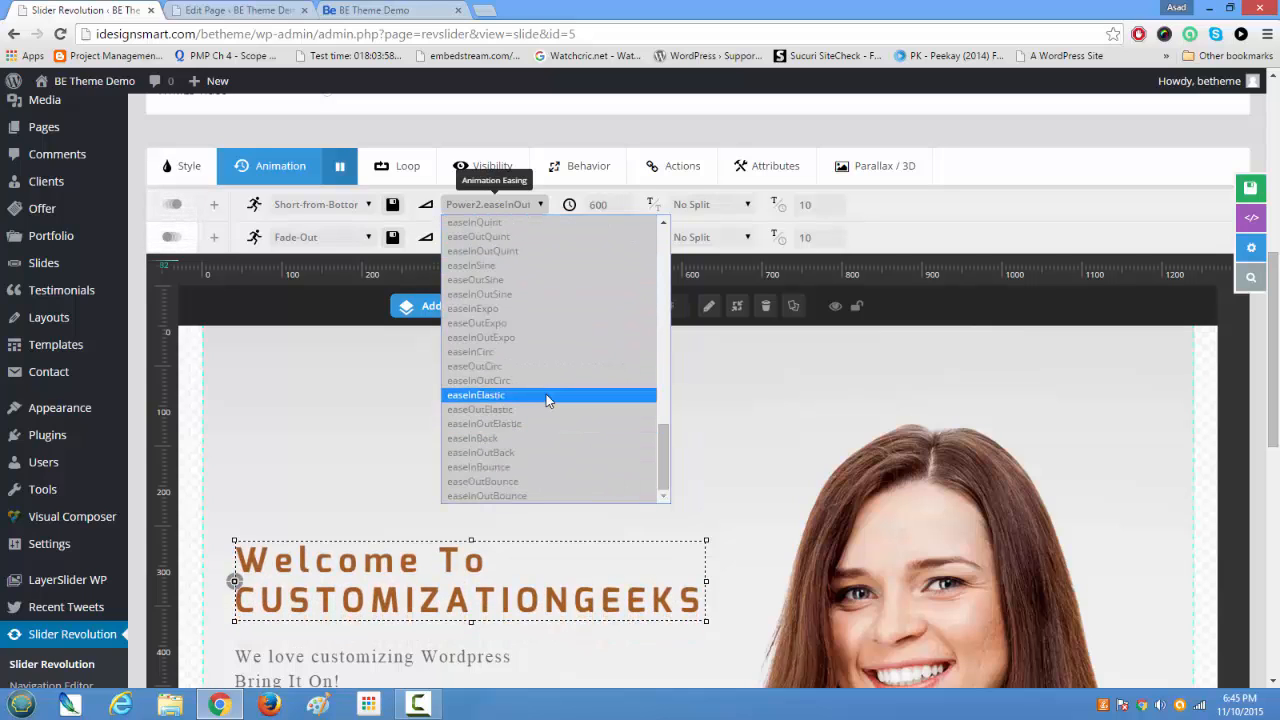
left_click_drag(661, 457, 662, 353)
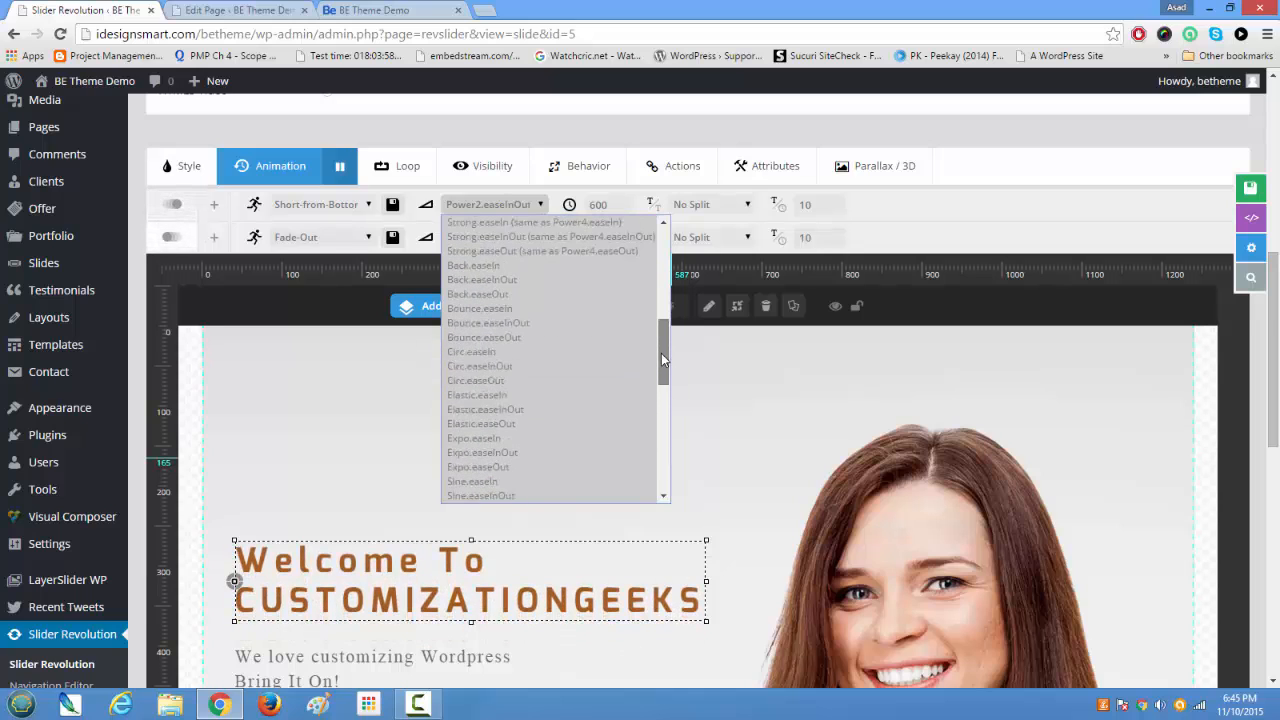
left_click(362, 203)
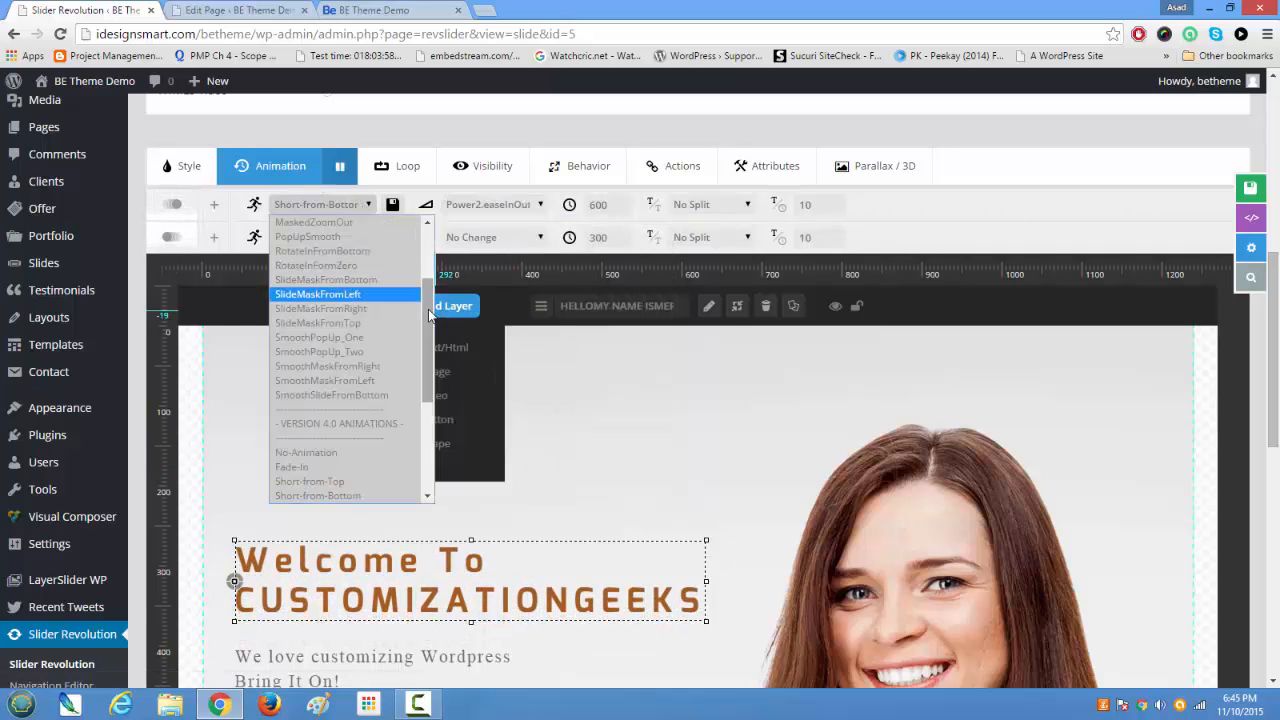
left_click_drag(425, 343, 401, 431)
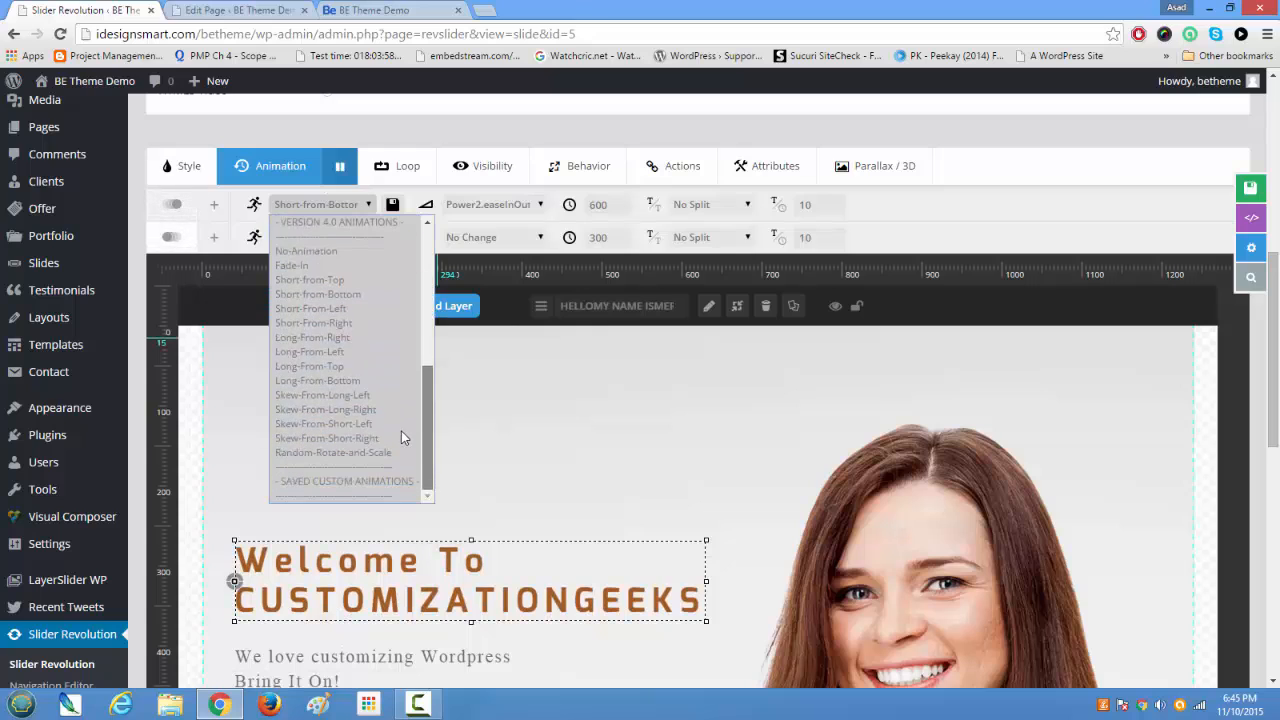
left_click(368, 350)
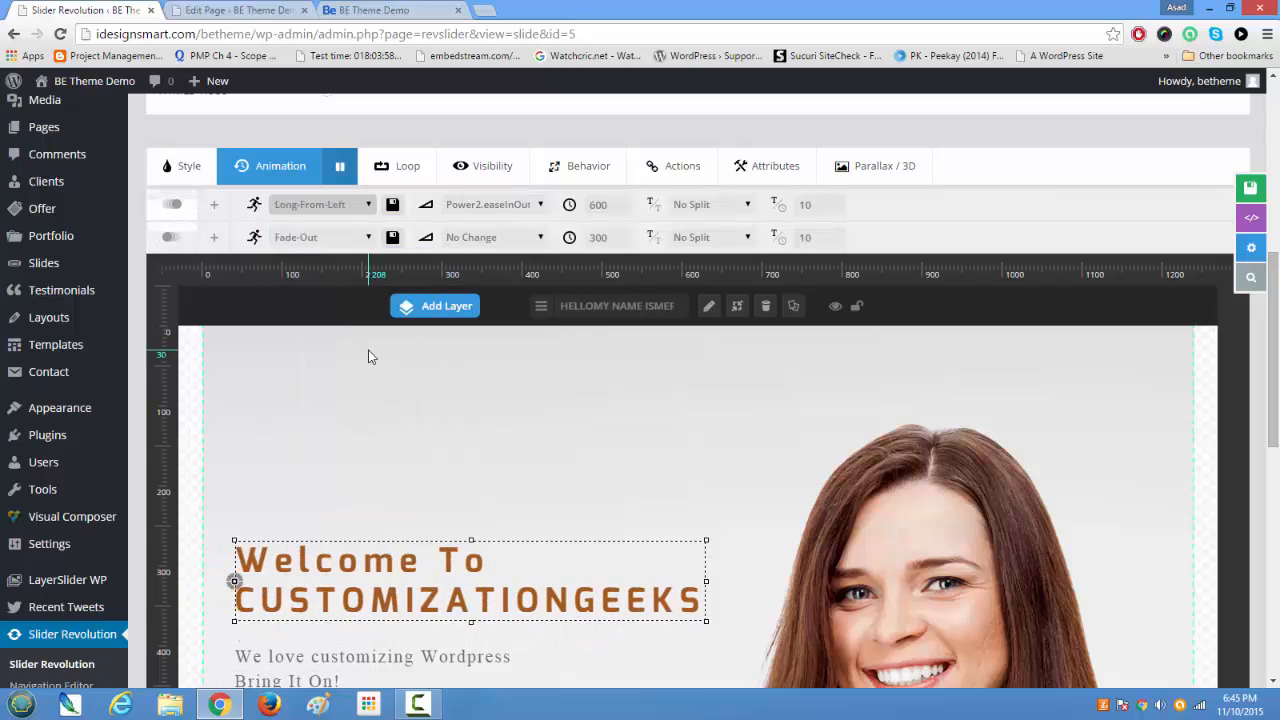
- Set the paragraph layer's start animation to Short-From-Right and check it on the slide
scroll(371, 512, "down", 2)
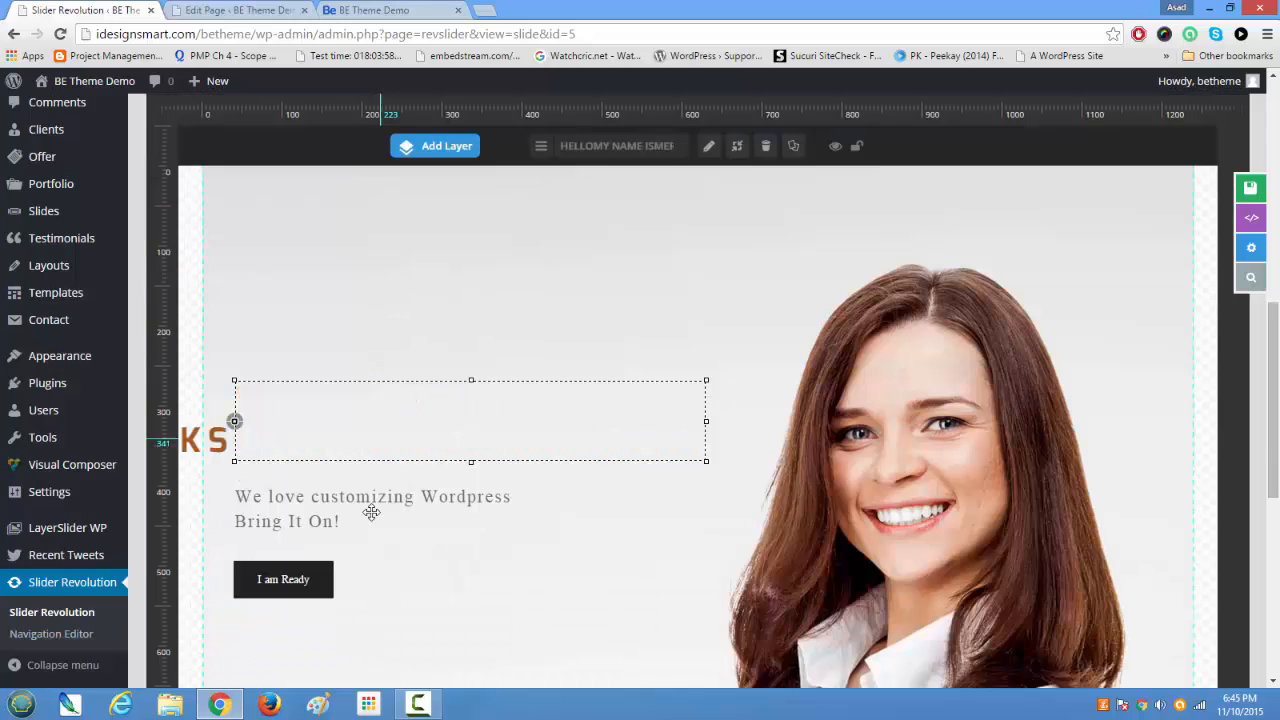
left_click(316, 500)
scroll(316, 500, "up", 5)
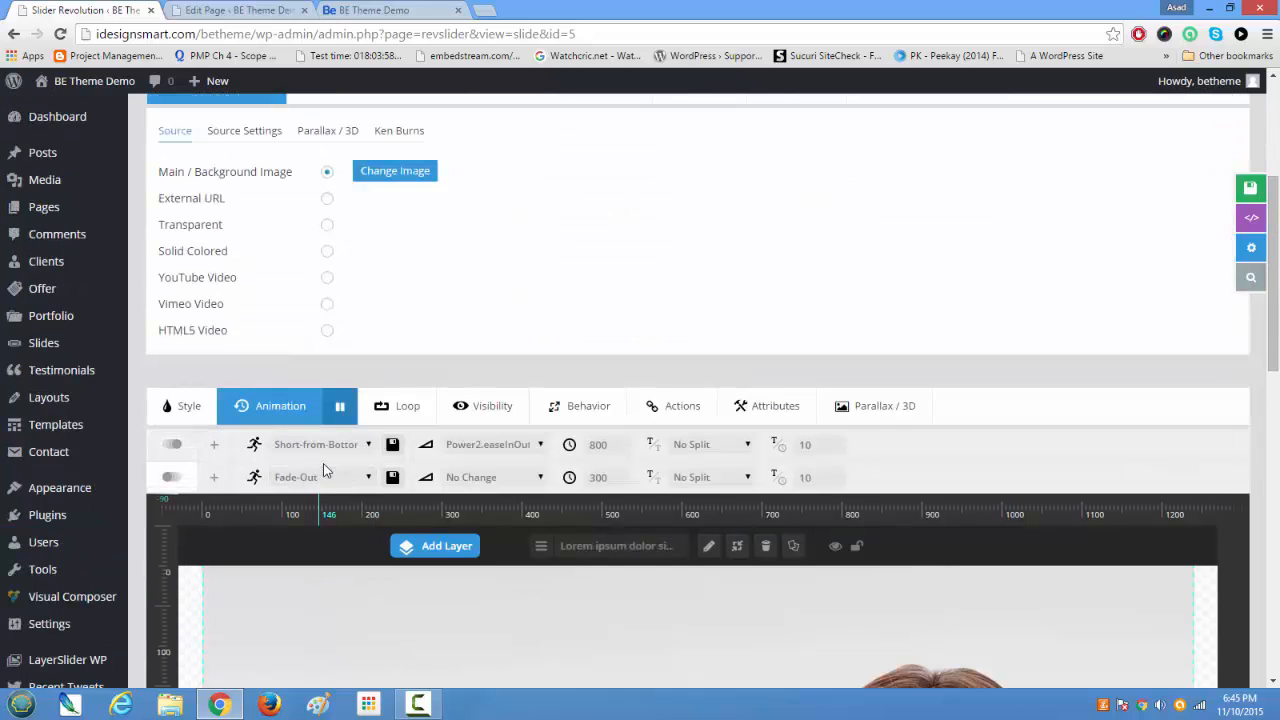
left_click(366, 444)
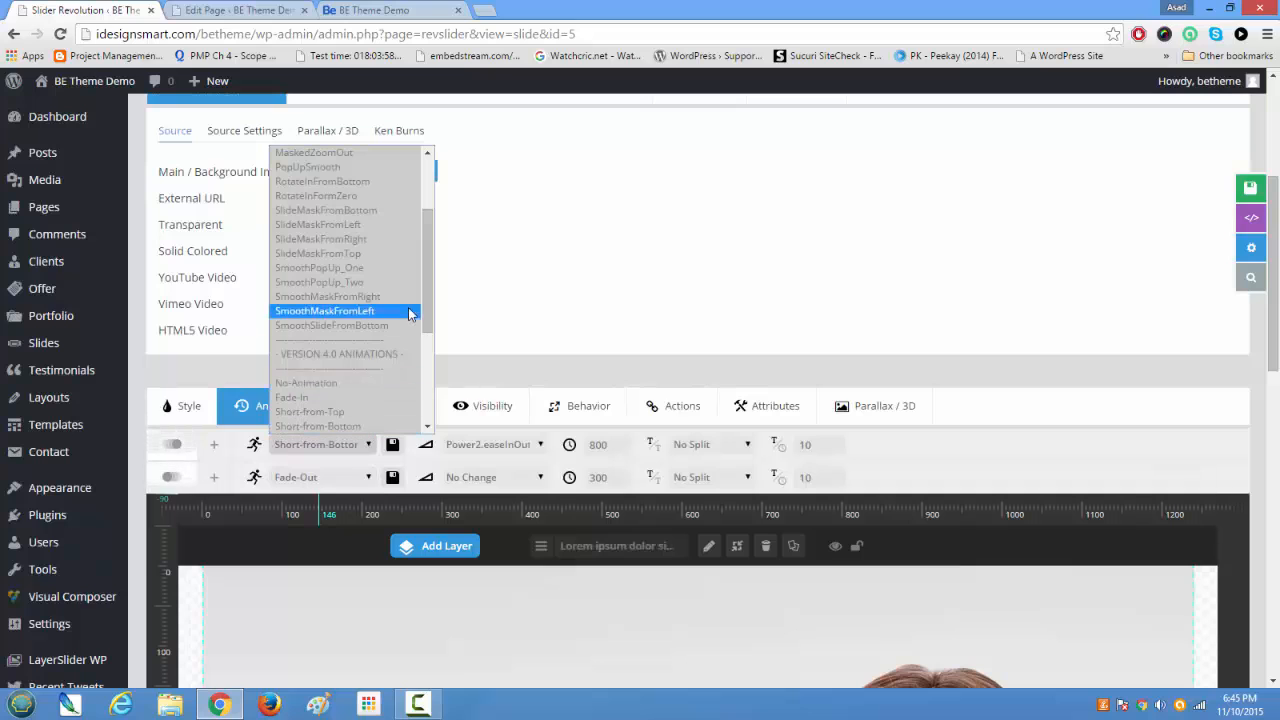
scroll(414, 231, "down", 3)
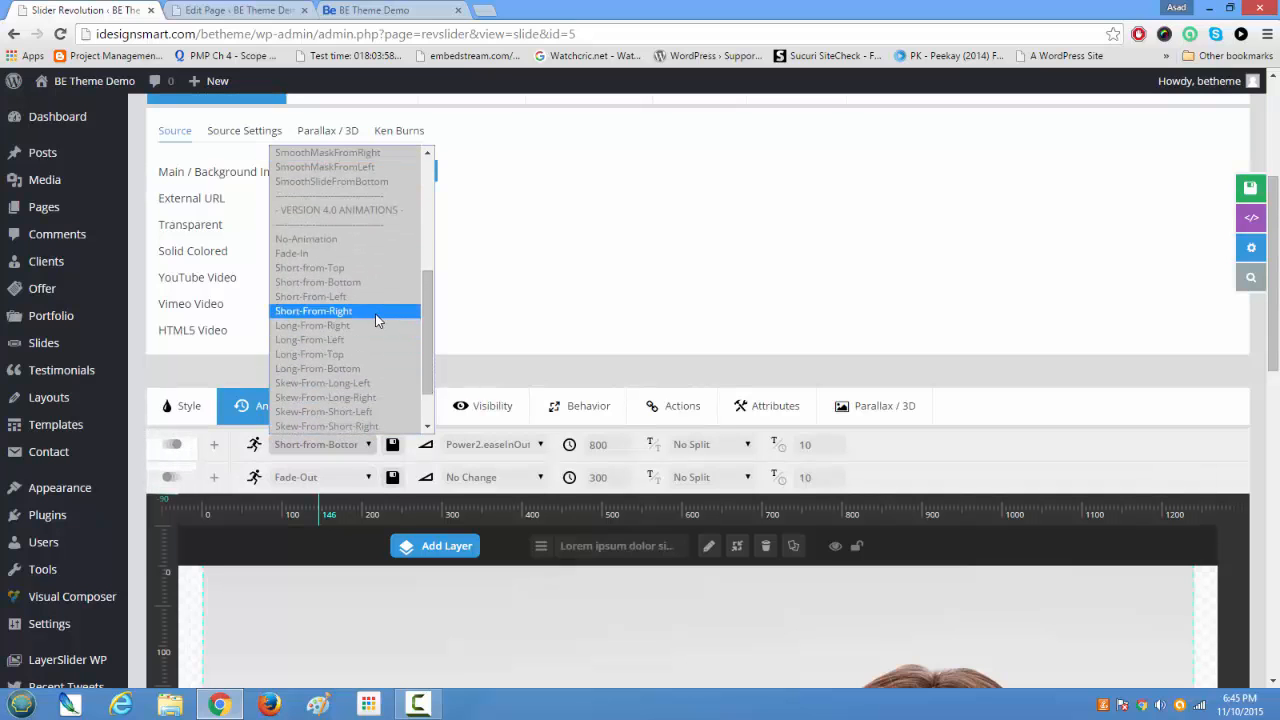
left_click(330, 311)
scroll(417, 421, "down", 3)
scroll(418, 421, "down", 2)
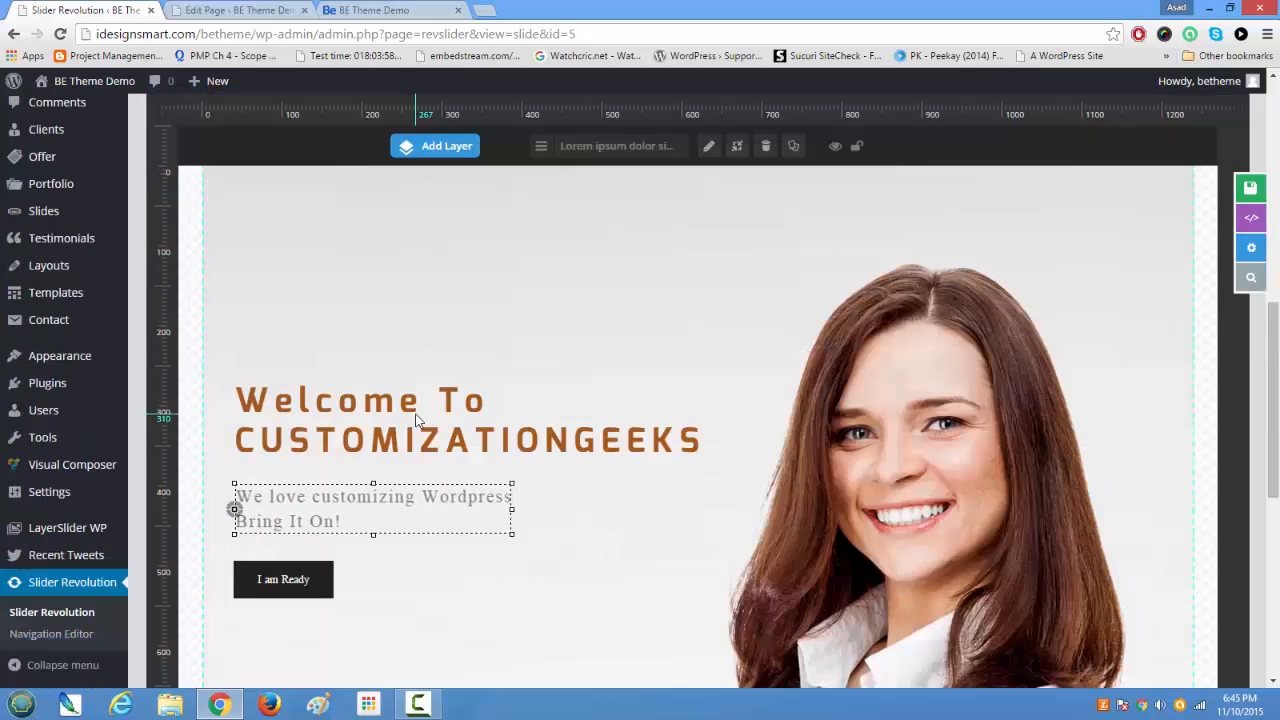
- Set the heading layer's start animation speed to 2000 ms and review the slide
scroll(414, 414, "up", 3)
double_click(600, 284)
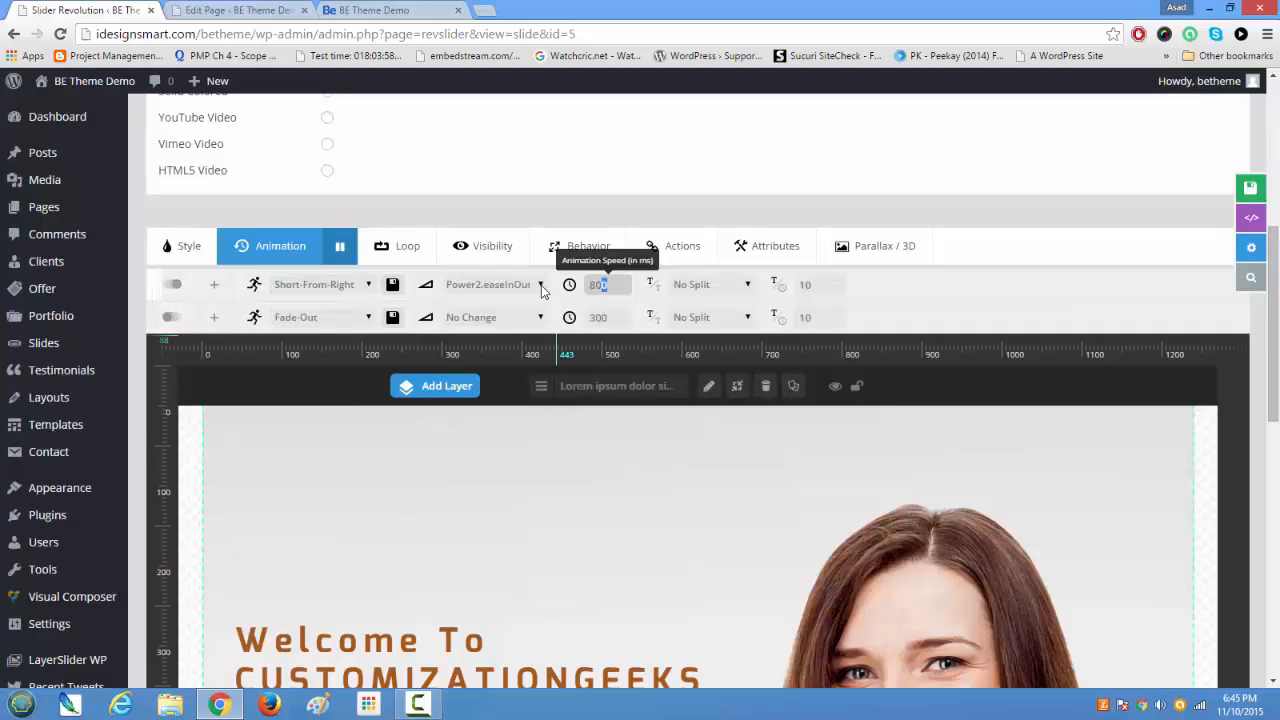
left_click(435, 641)
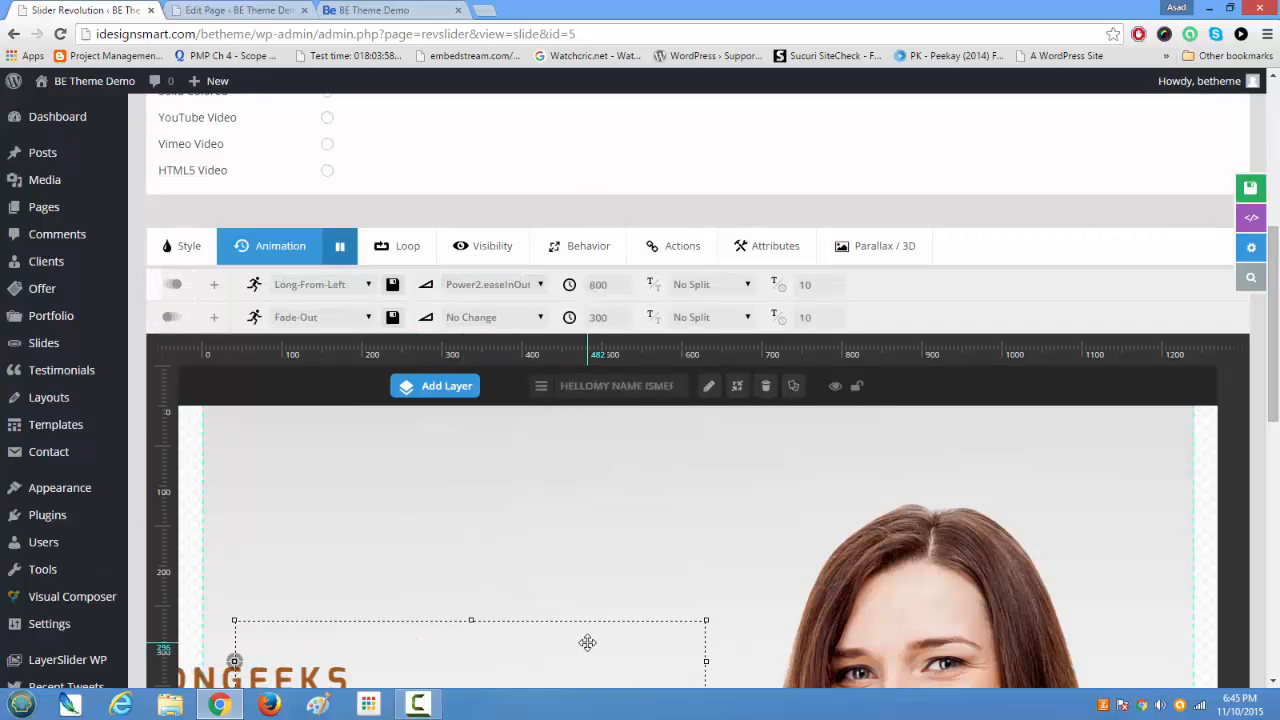
double_click(603, 285)
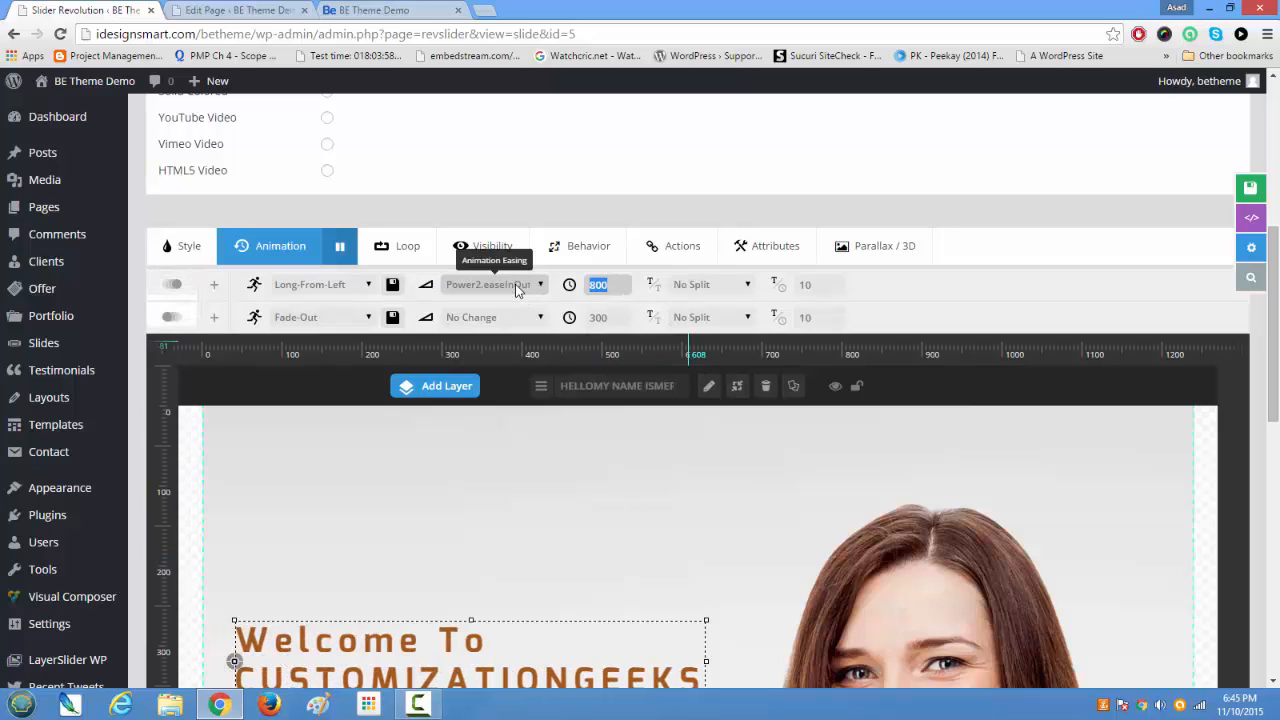
type("2000")
left_click(507, 481)
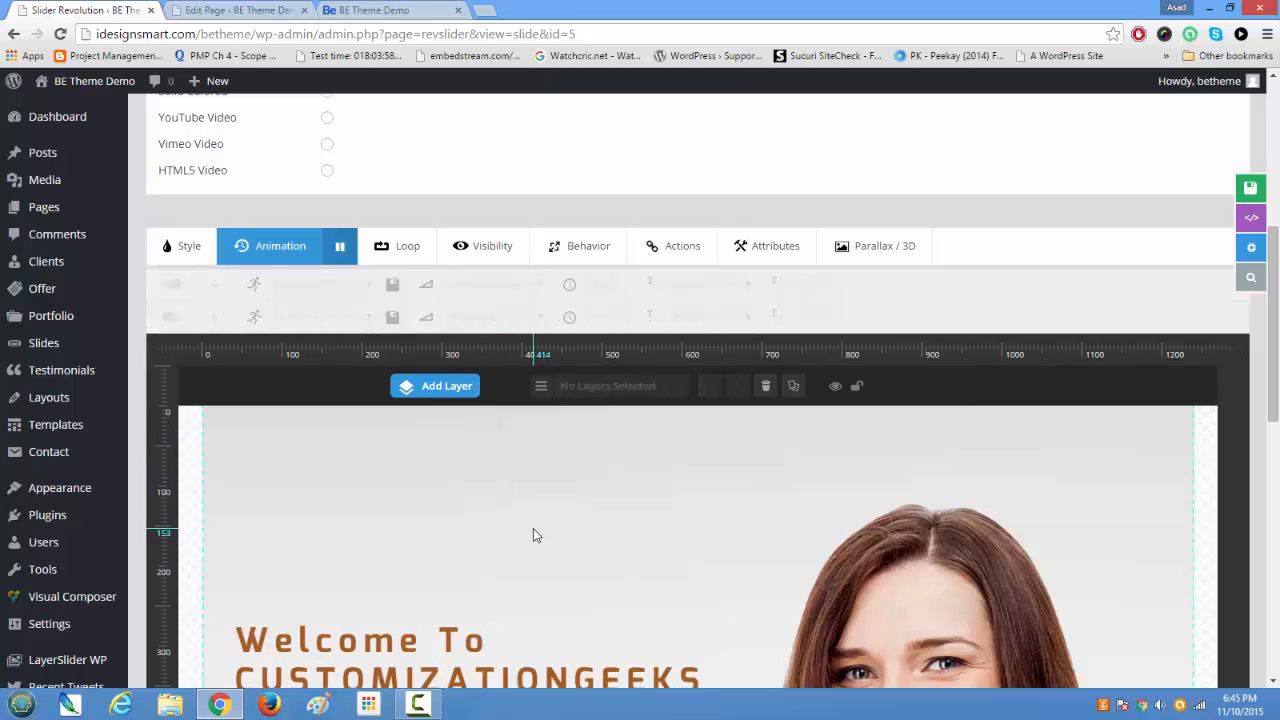
scroll(481, 578, "down", 3)
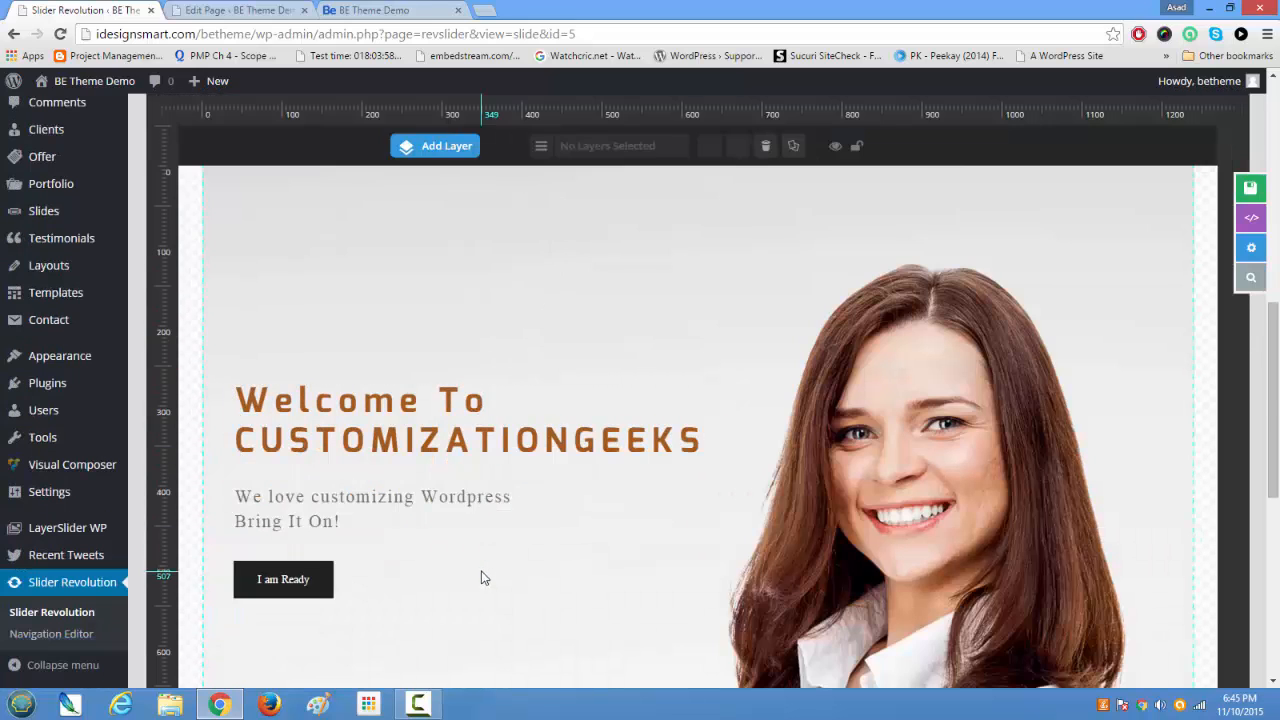
scroll(480, 570, "down", 6)
scroll(480, 575, "up", 7)
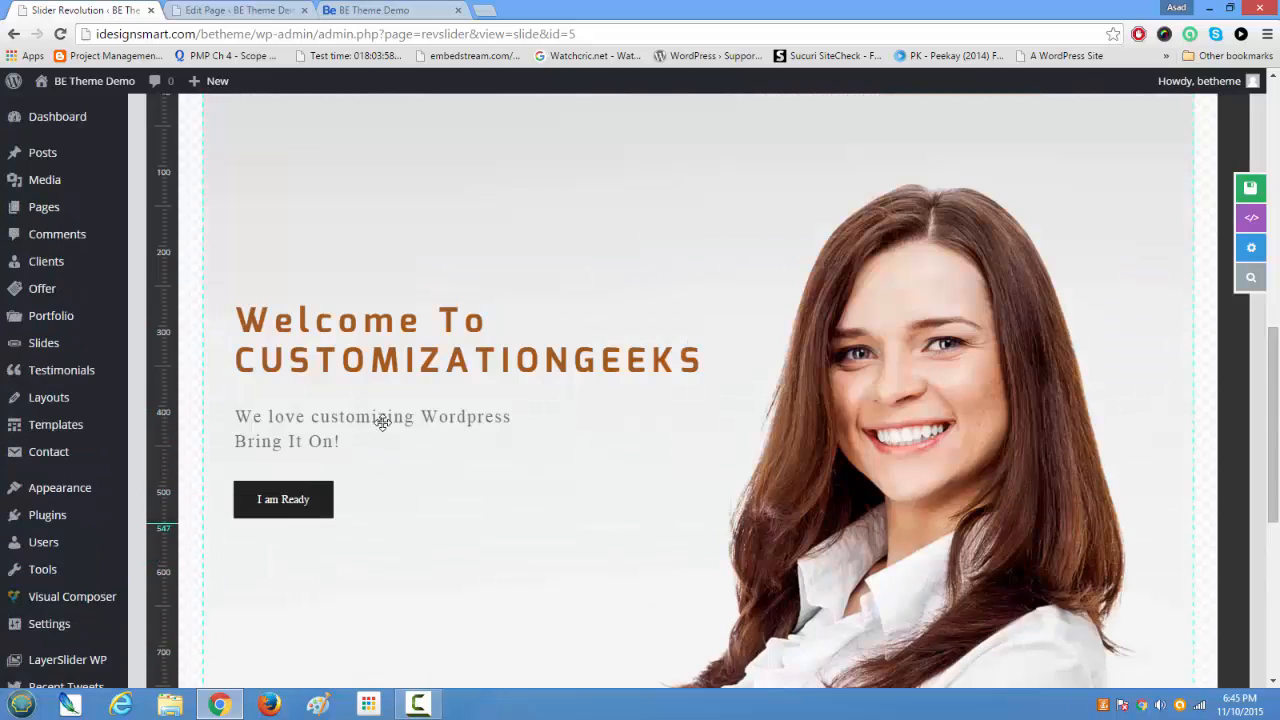
- Preview the heading layer's start animation on the slide, check the layer timeline, and bring up the heading's style settings
left_click(365, 362)
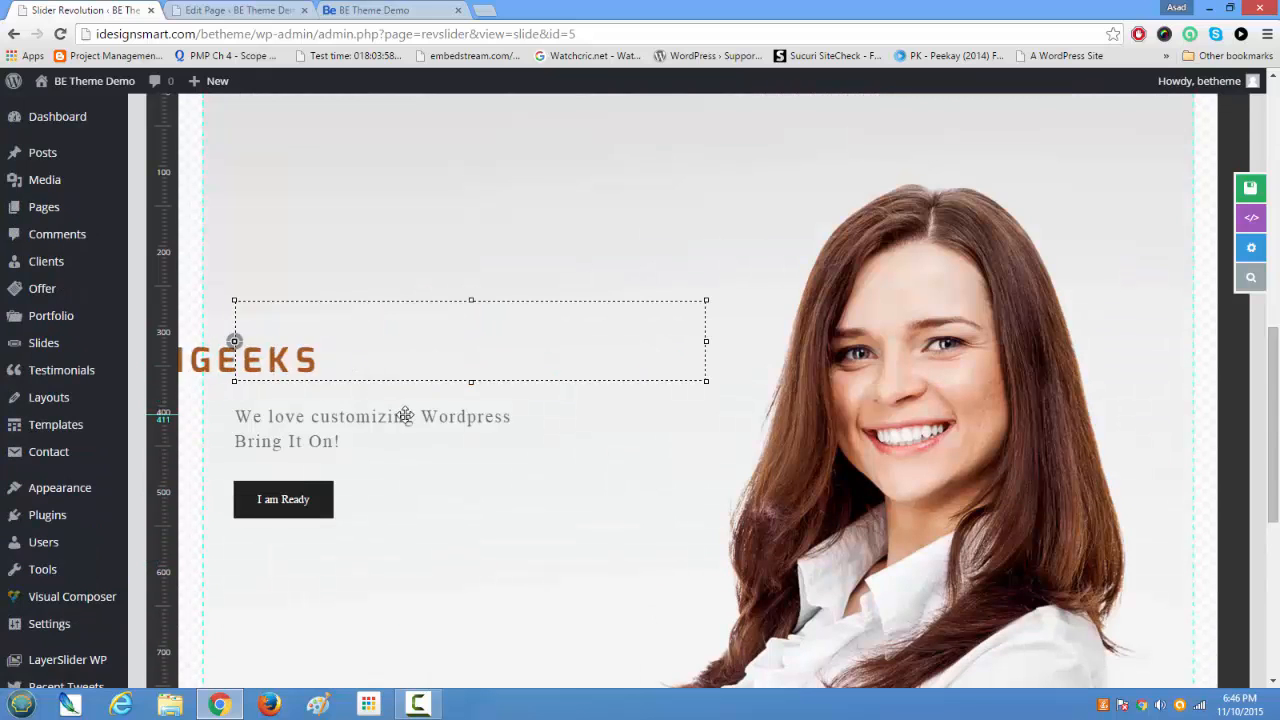
scroll(405, 422, "up", 1)
scroll(405, 420, "up", 2)
scroll(405, 420, "down", 2)
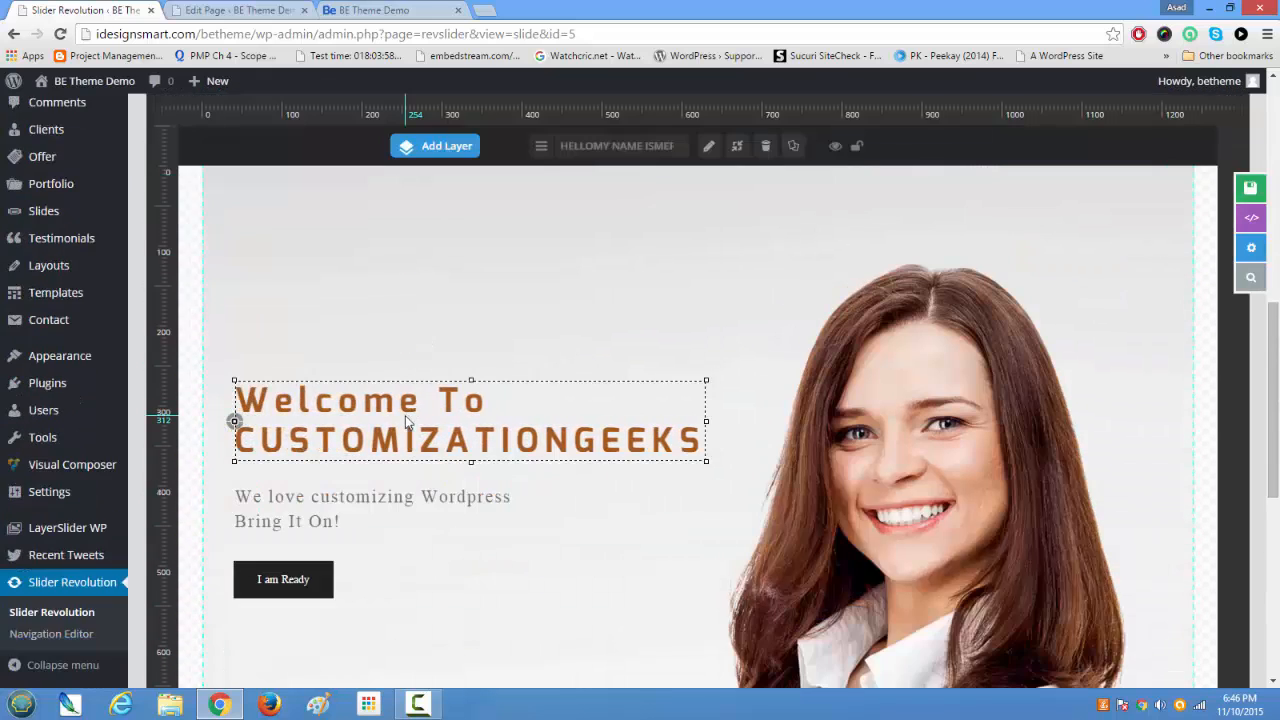
scroll(410, 418, "up", 2)
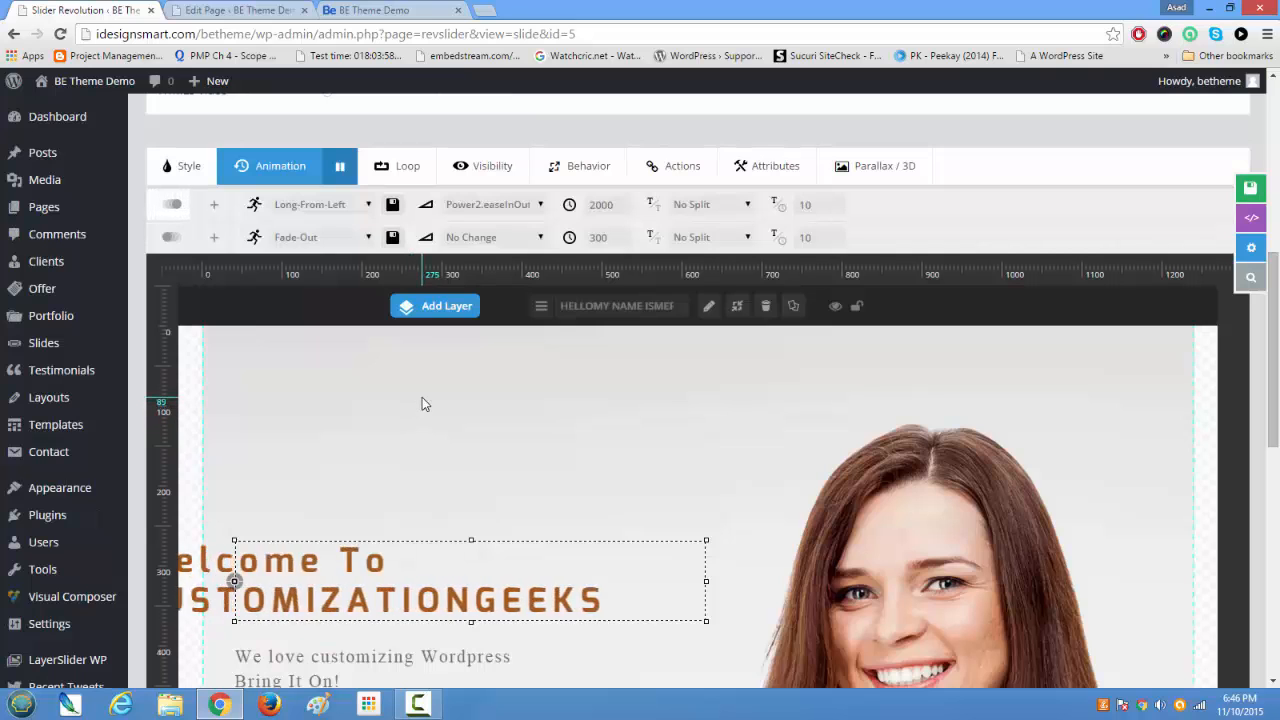
scroll(427, 400, "down", 1)
scroll(429, 400, "down", 8)
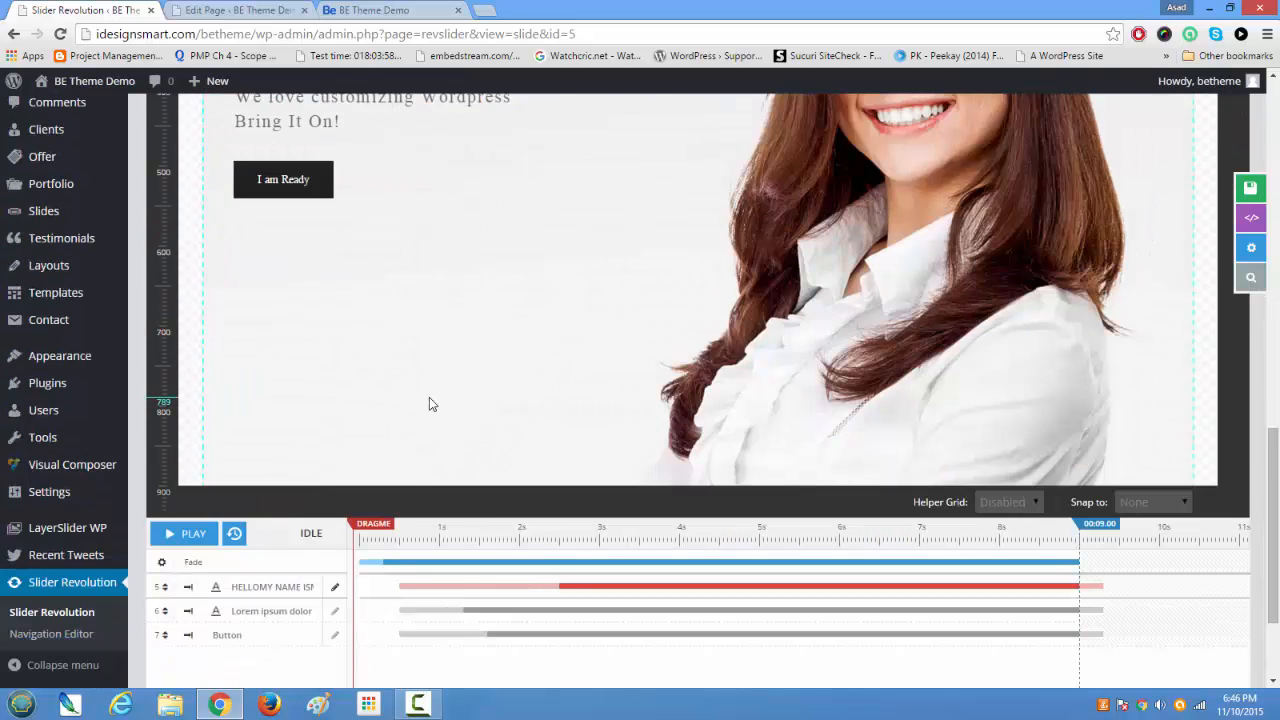
scroll(429, 392, "up", 10)
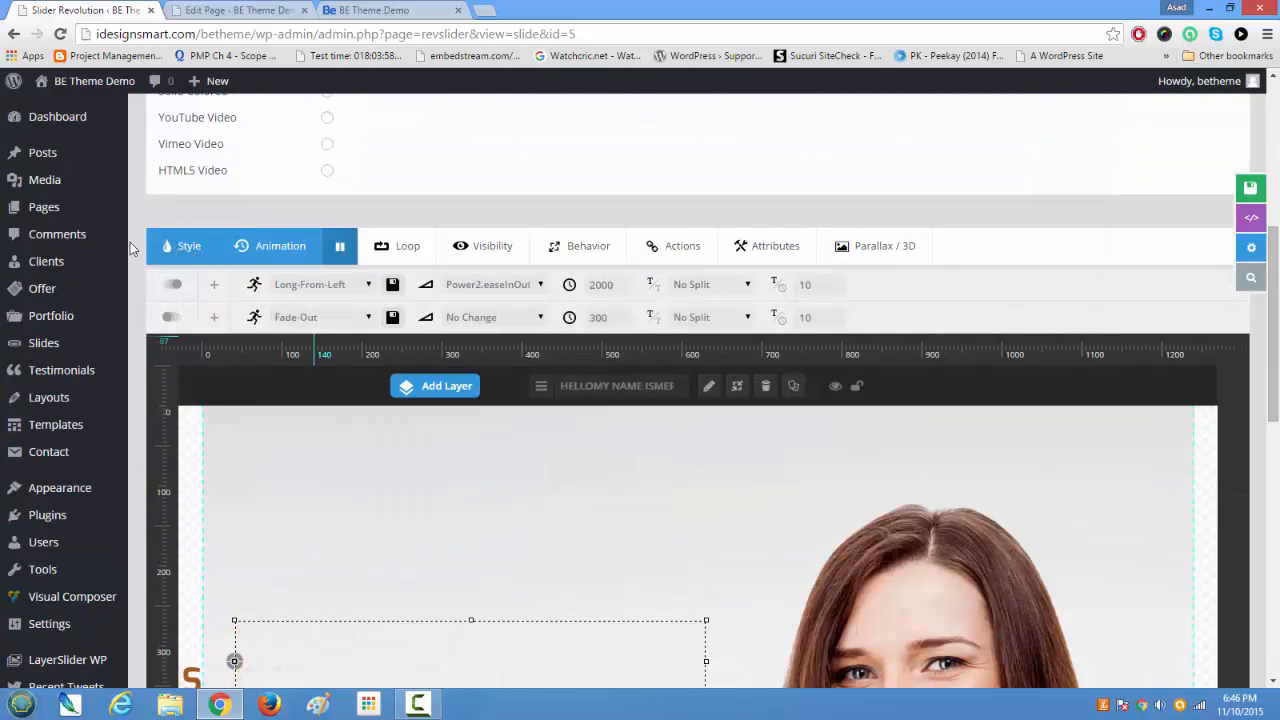
left_click(181, 247)
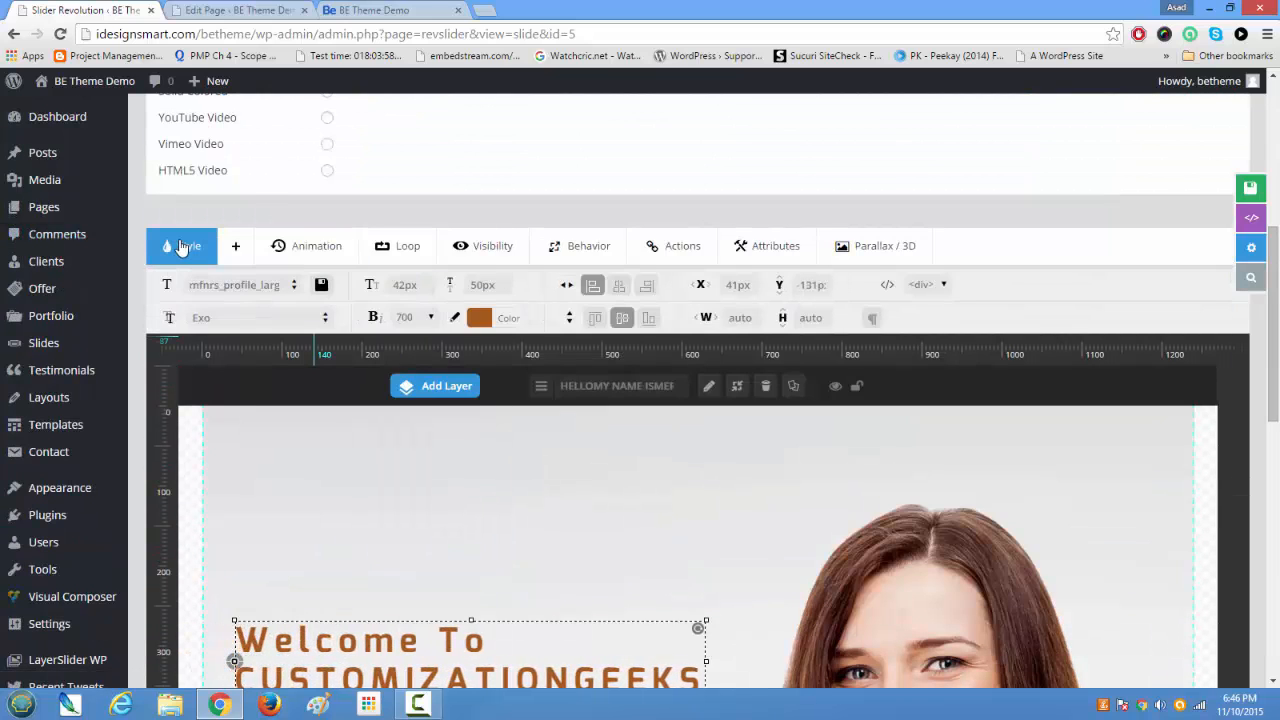
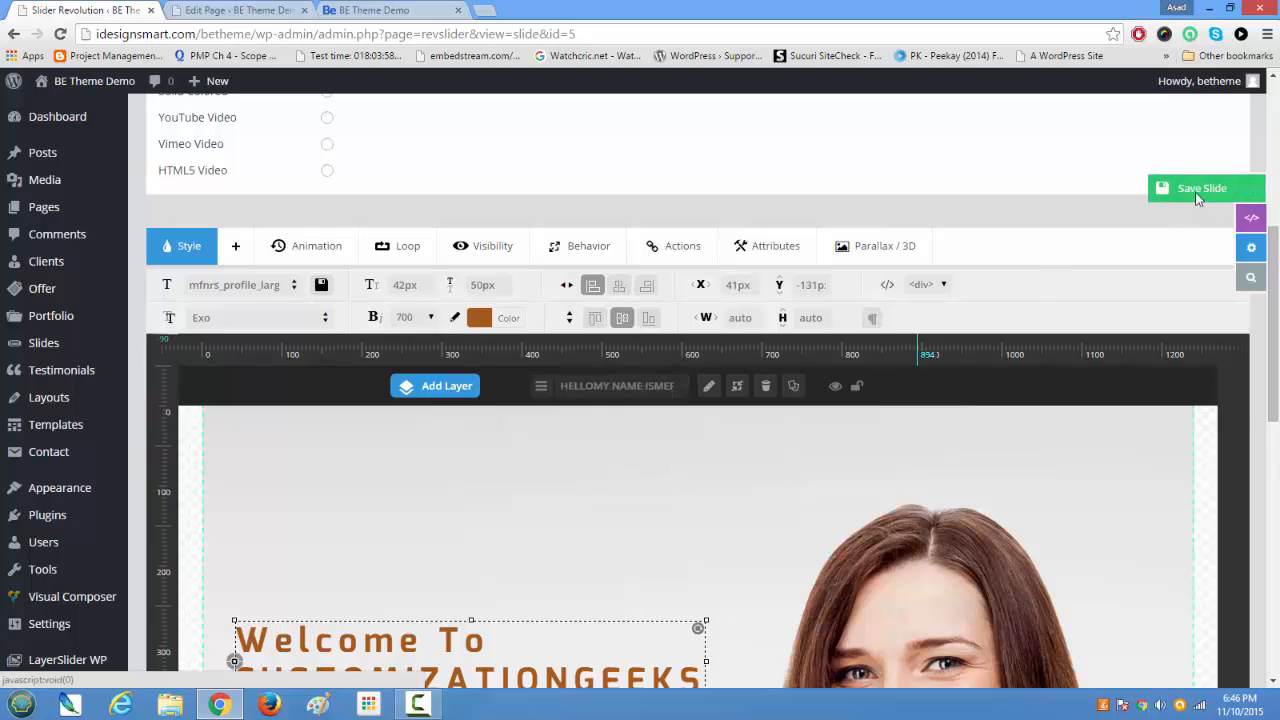
- Save the slide and reload the live demo page to check the updated slider
left_click(1197, 190)
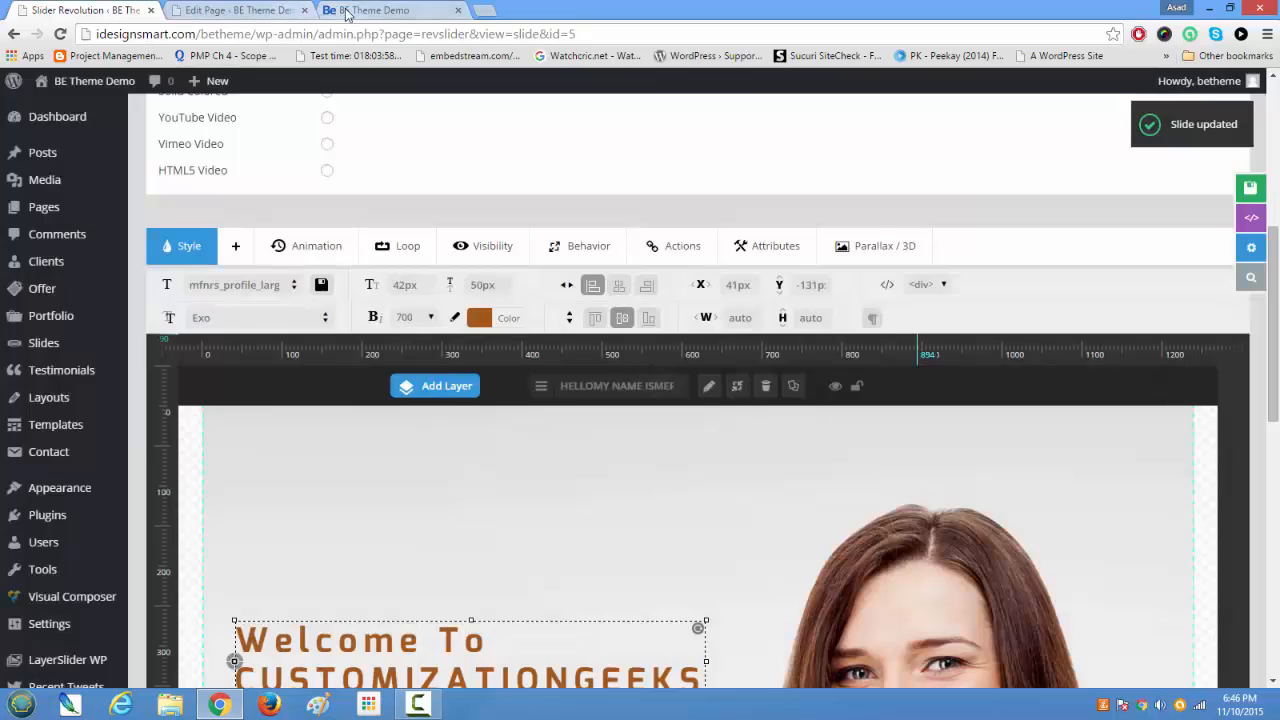
left_click(347, 11)
left_click(60, 34)
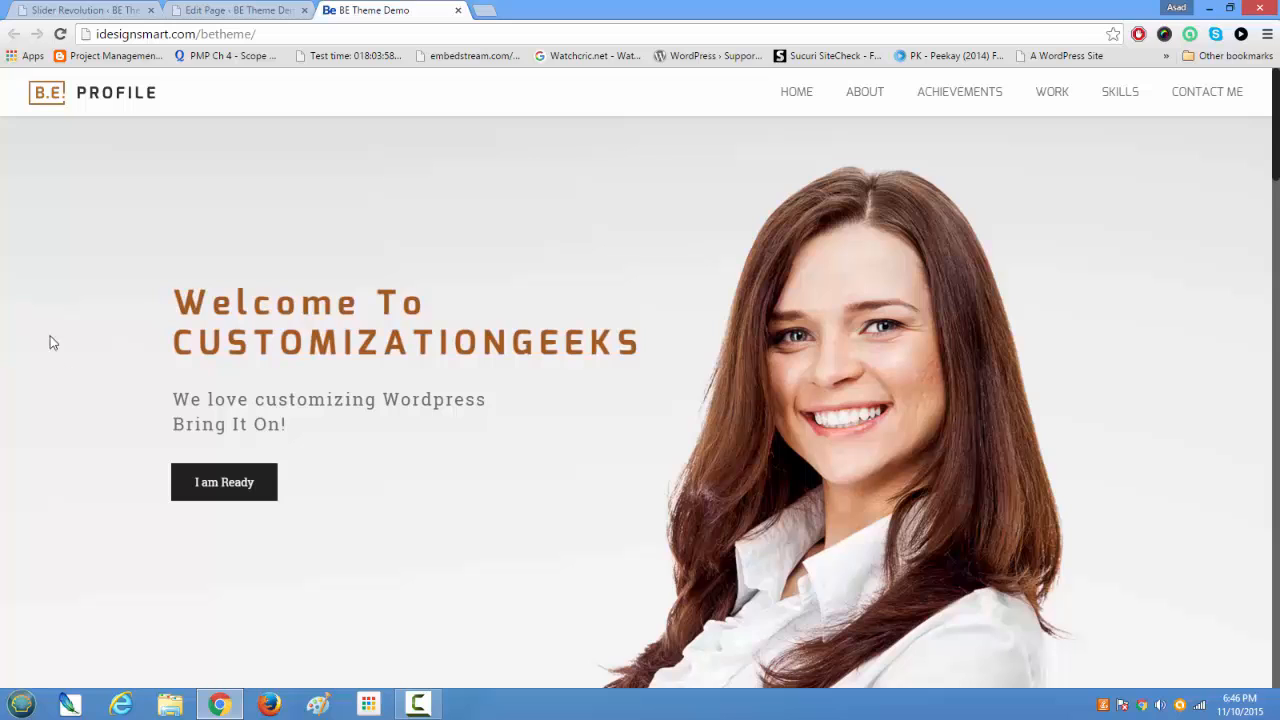
- Return to the slide editor and examine the options for adding layers, the slide canvas and the layer timeline
left_click(40, 10)
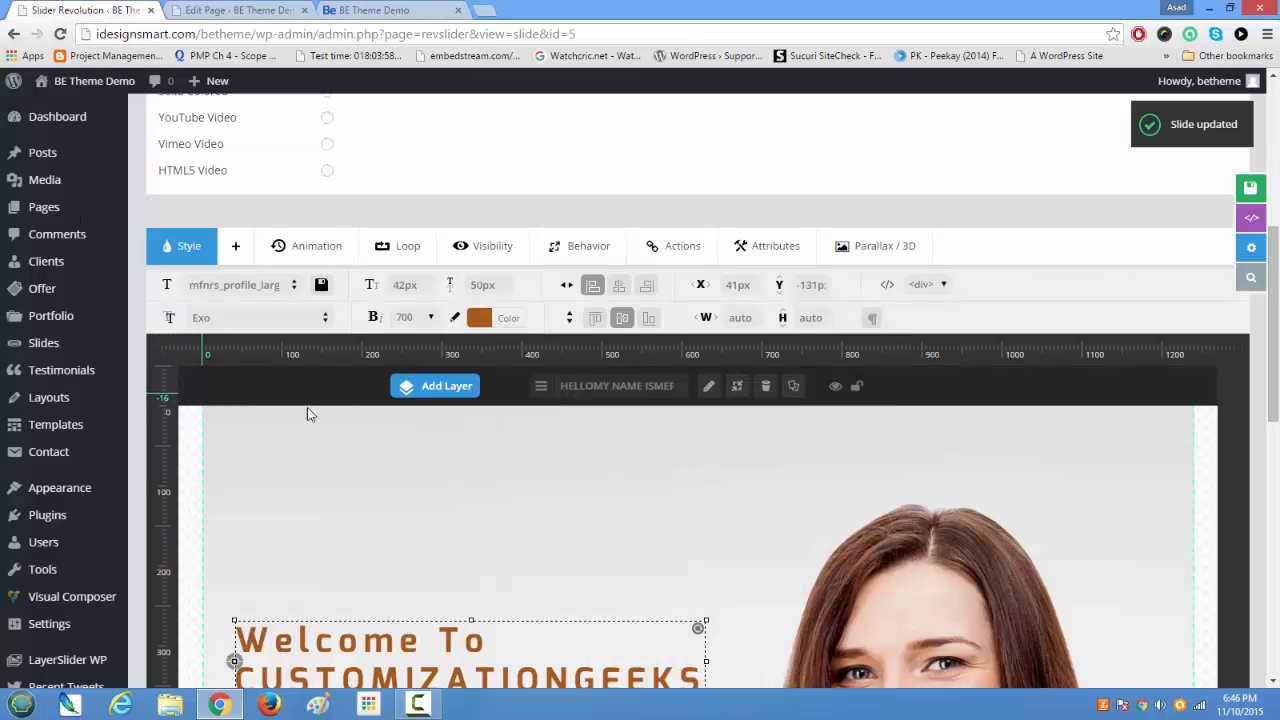
left_click(436, 385)
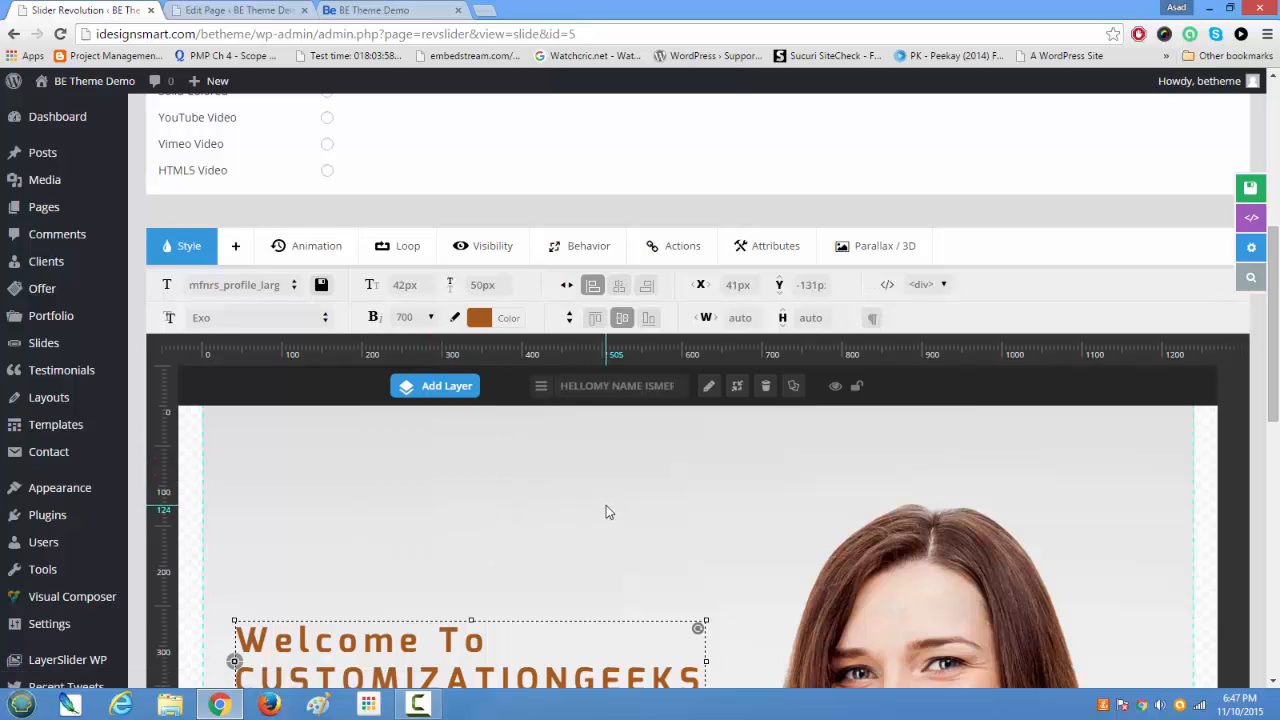
scroll(606, 506, "down", 5)
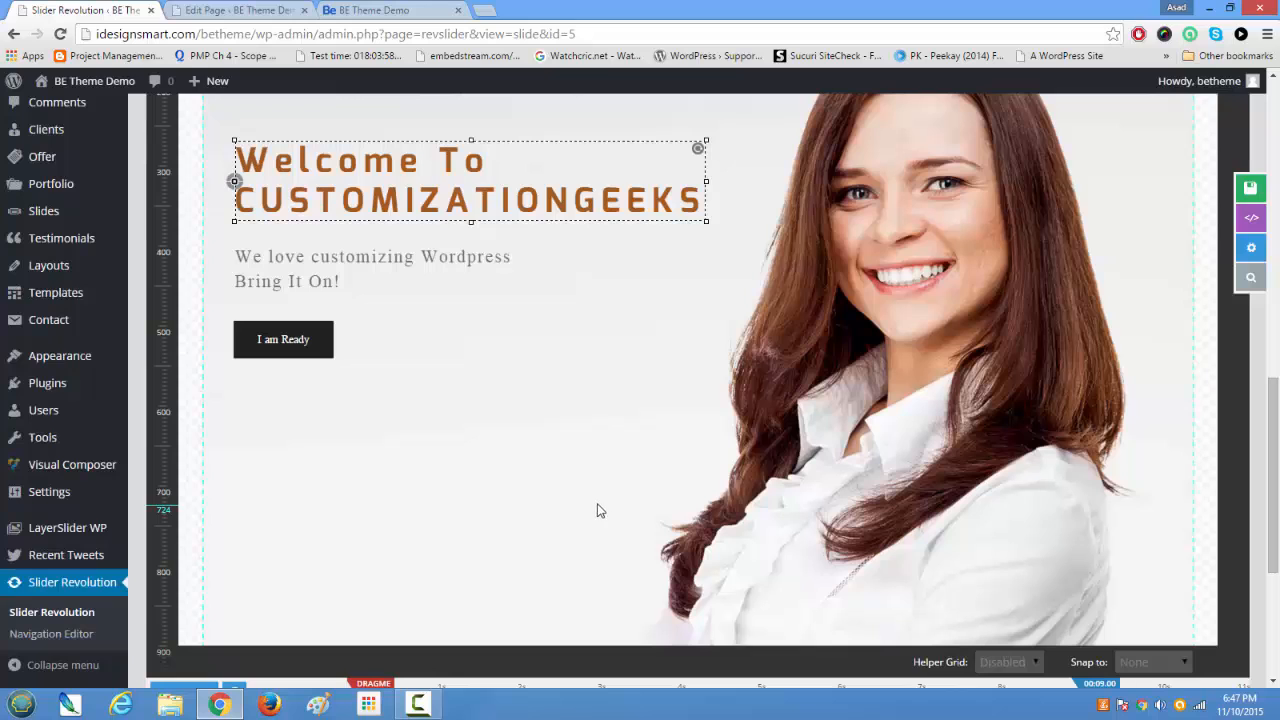
scroll(586, 506, "up", 4)
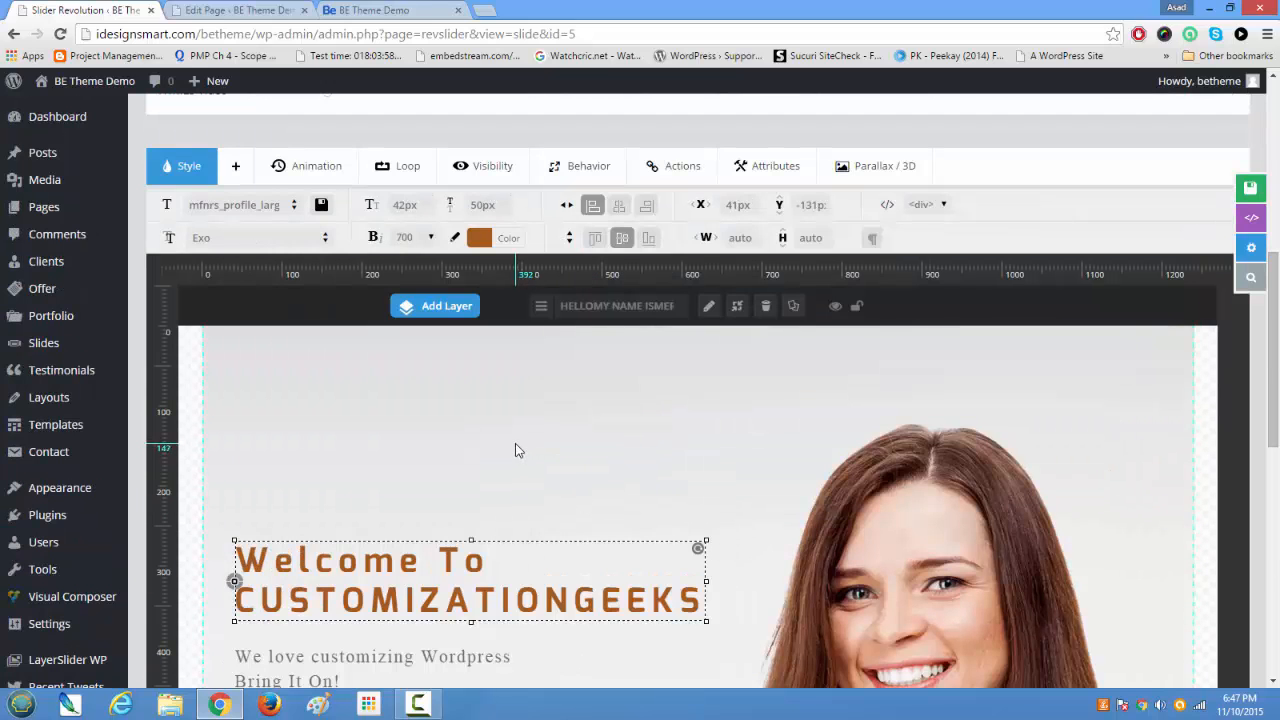
scroll(506, 471, "down", 6)
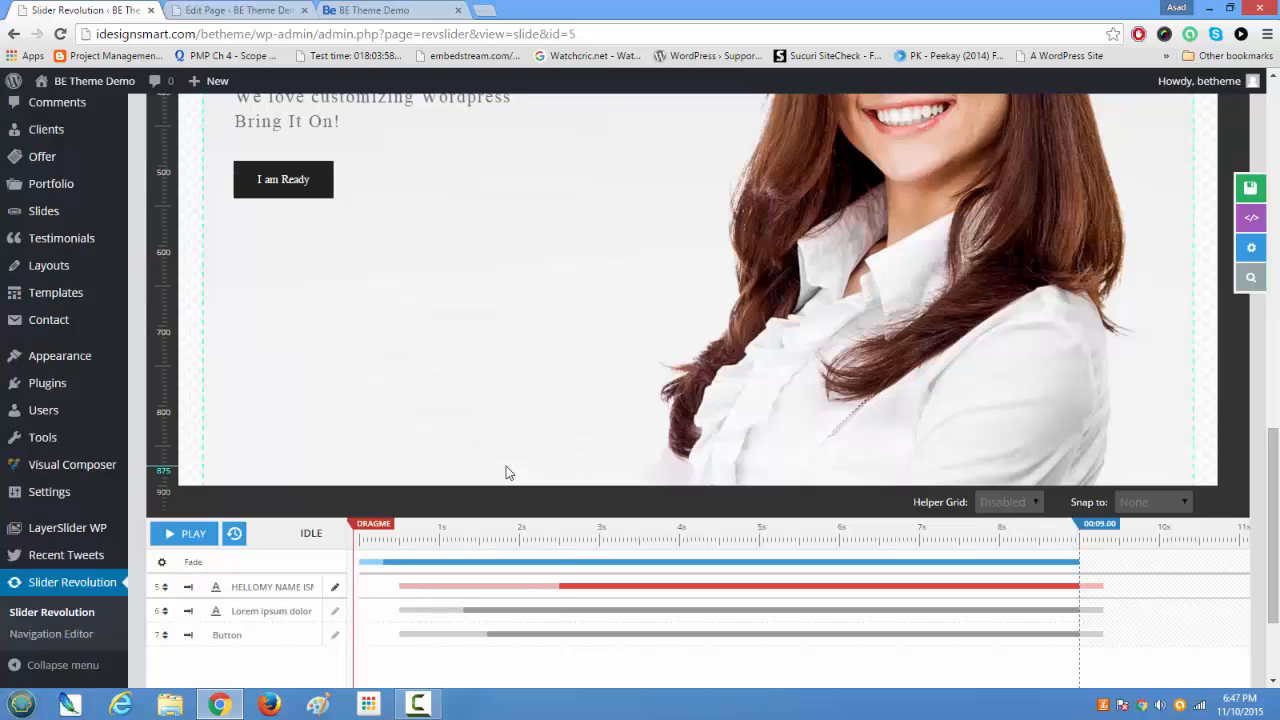
scroll(506, 466, "up", 5)
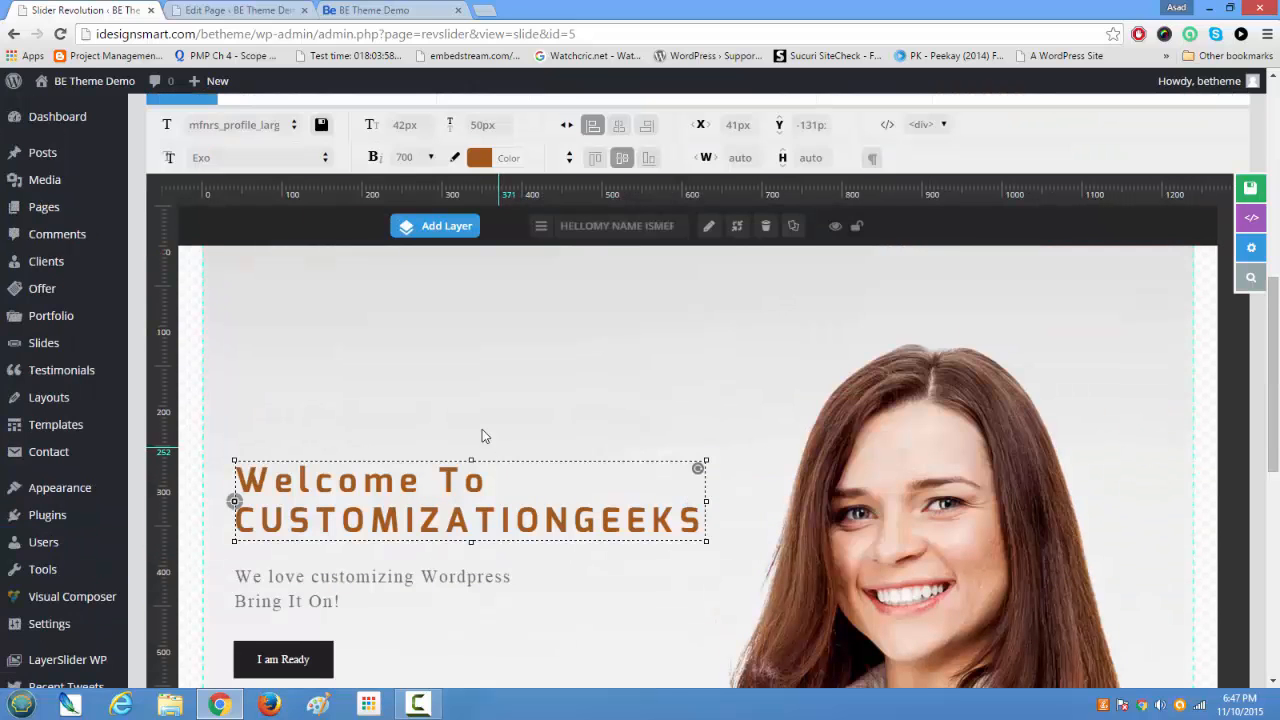
scroll(480, 432, "down", 6)
scroll(474, 424, "up", 4)
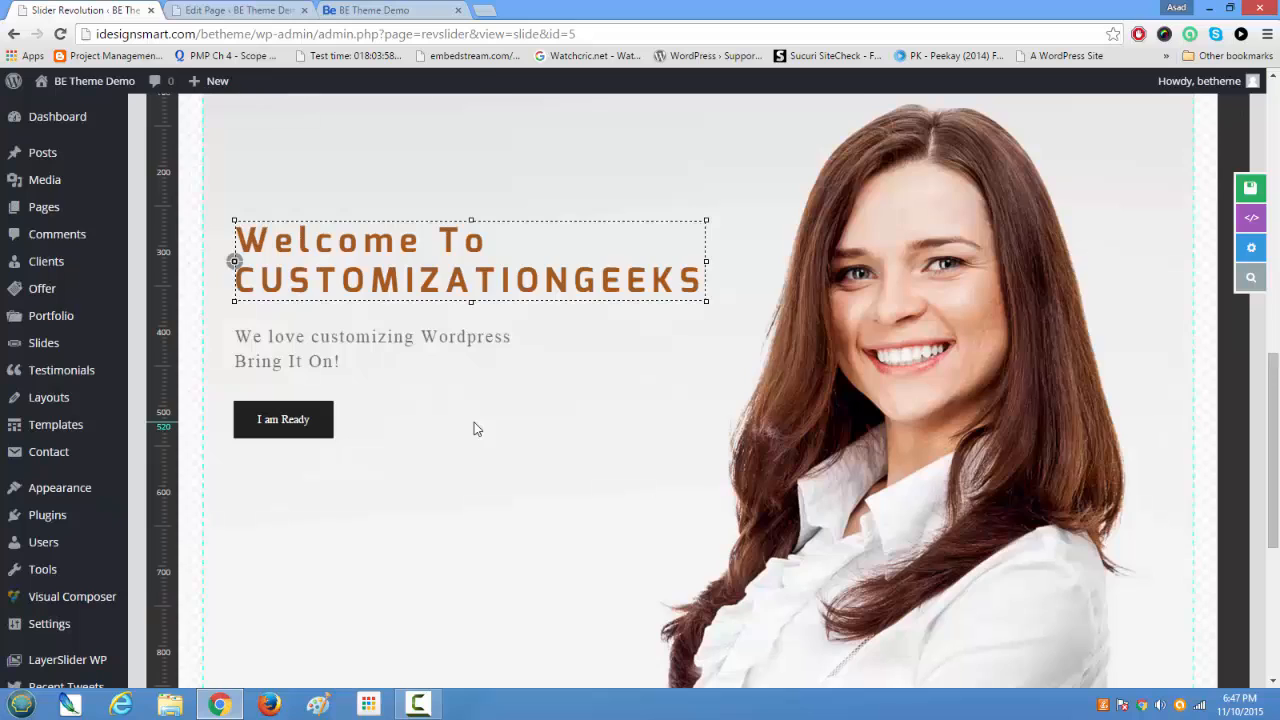
scroll(474, 422, "up", 6)
scroll(447, 424, "down", 2)
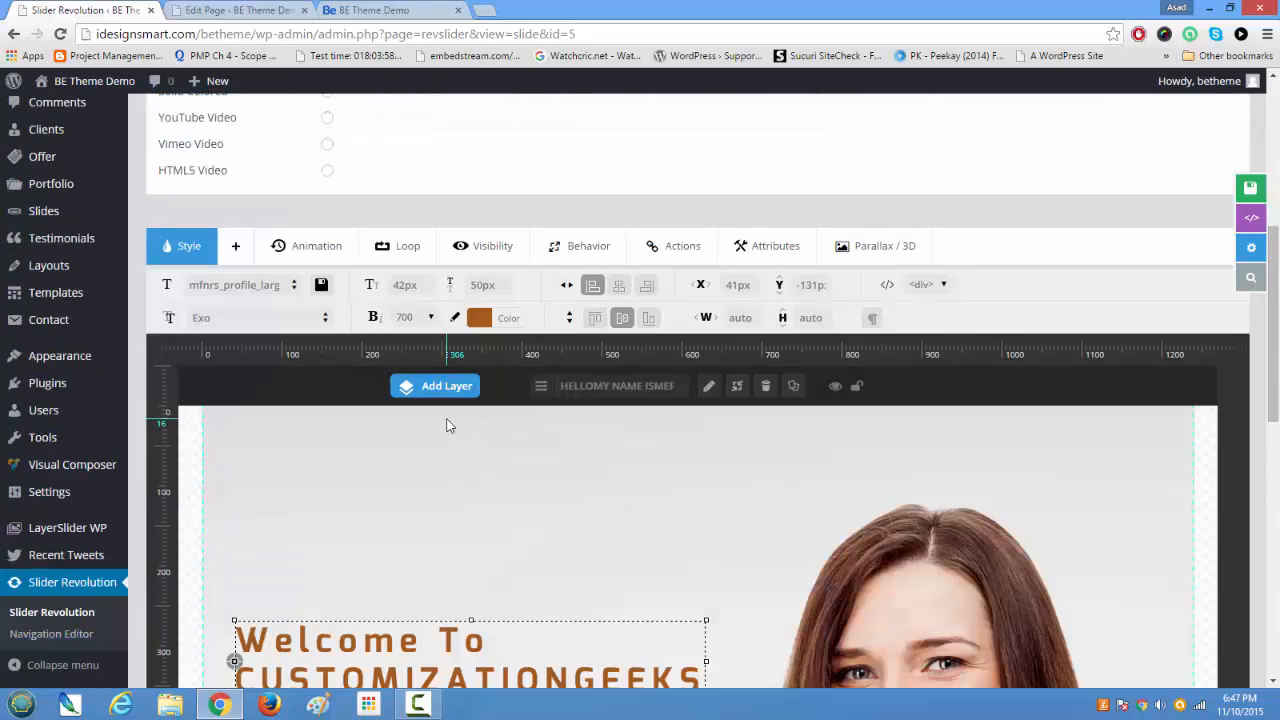
- Examine the slide list, the option for adding another slide, and the layout of the current slide
scroll(446, 414, "up", 5)
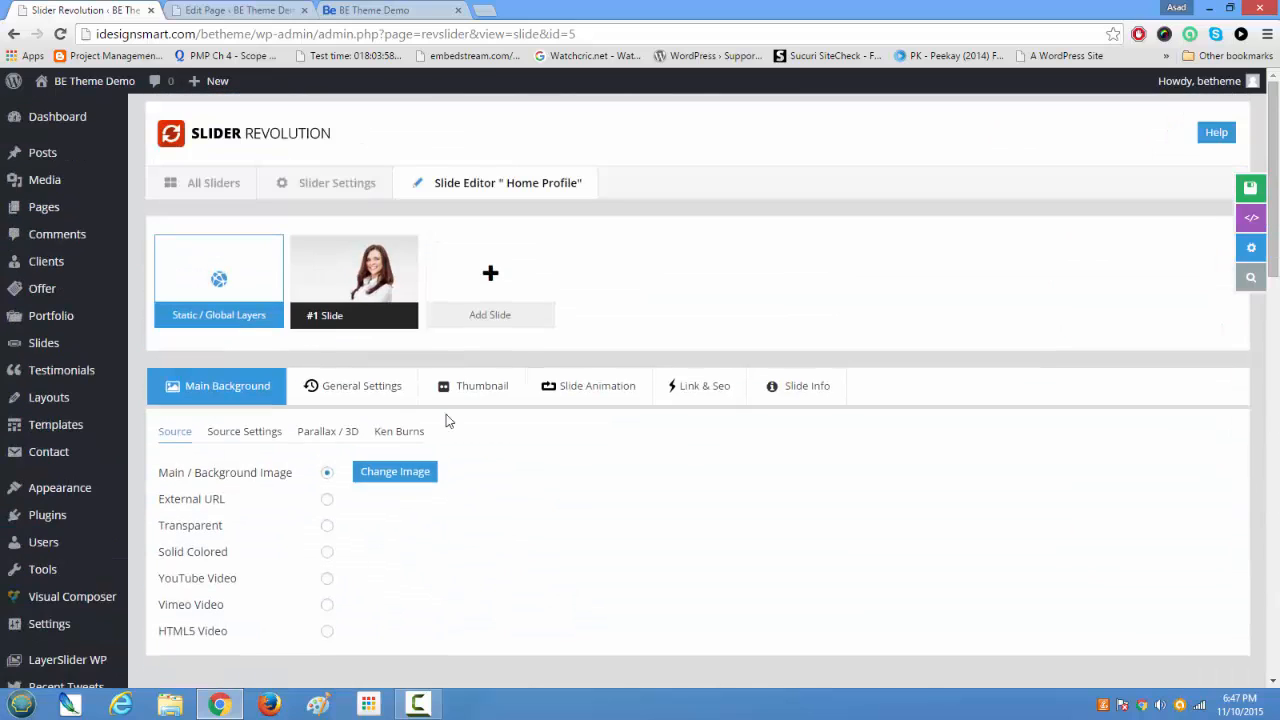
mouse_move(489, 270)
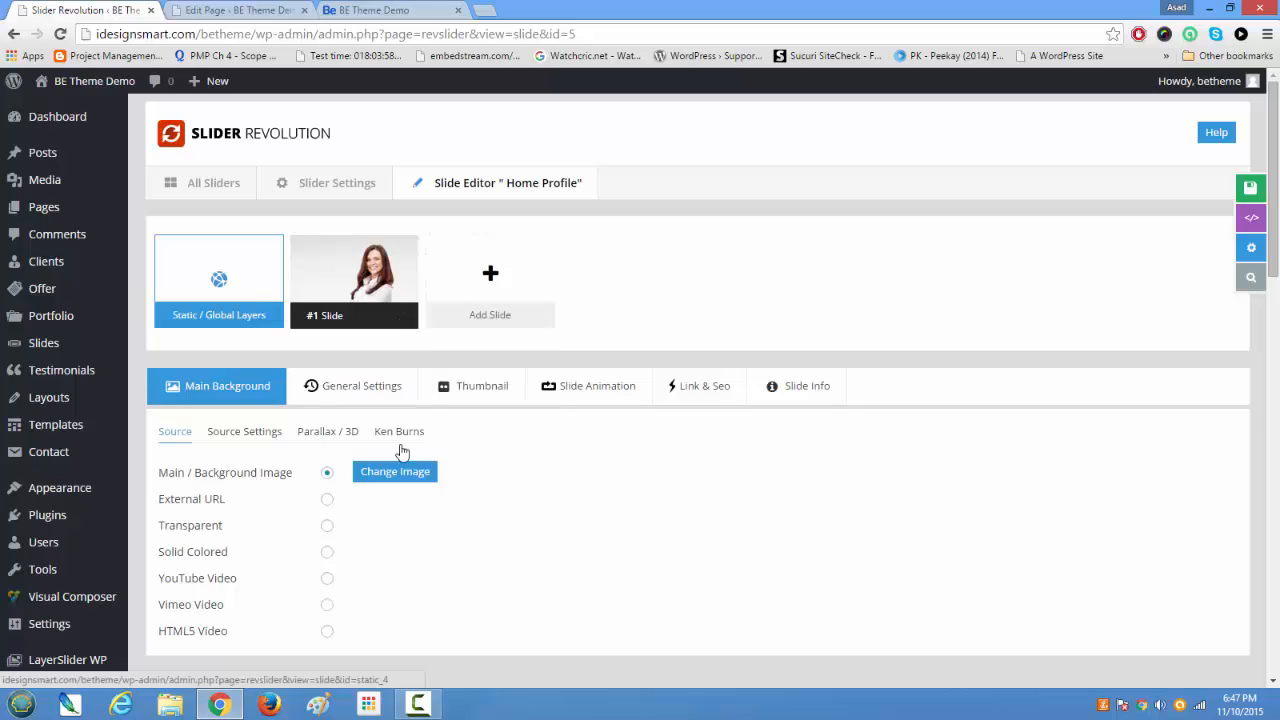
scroll(400, 450, "down", 4)
scroll(634, 631, "down", 3)
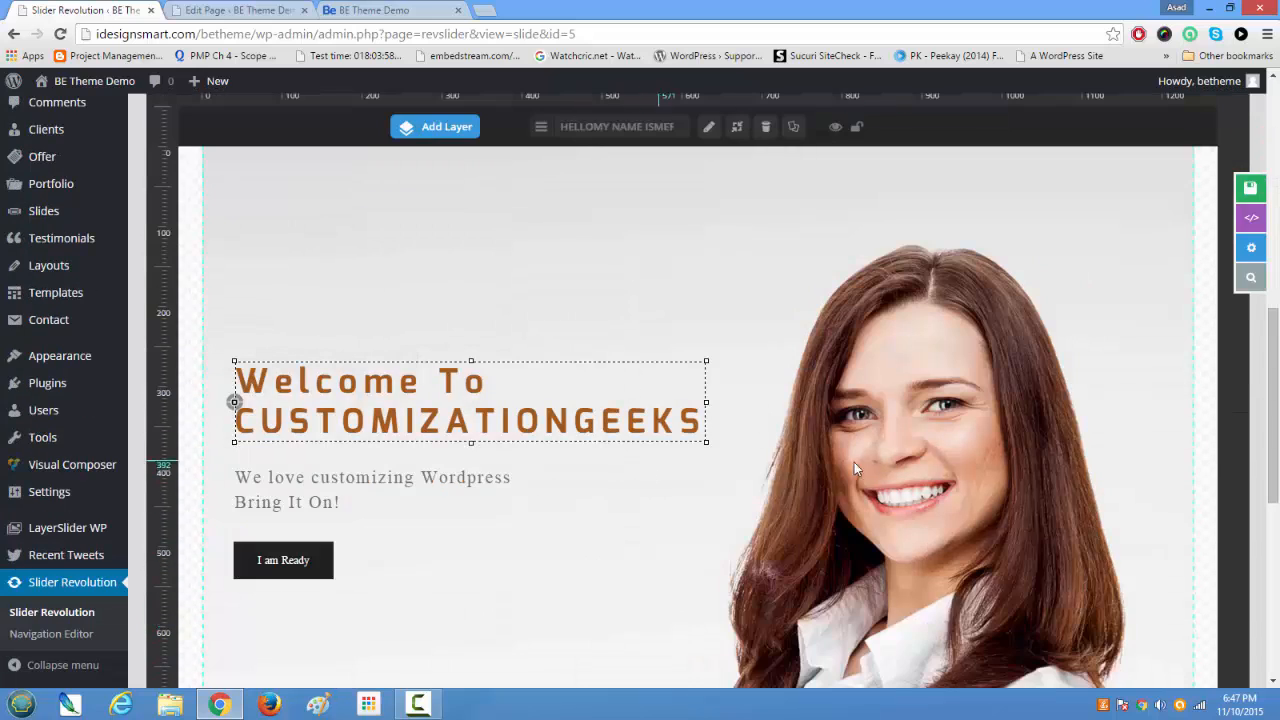
scroll(698, 450, "down", 3)
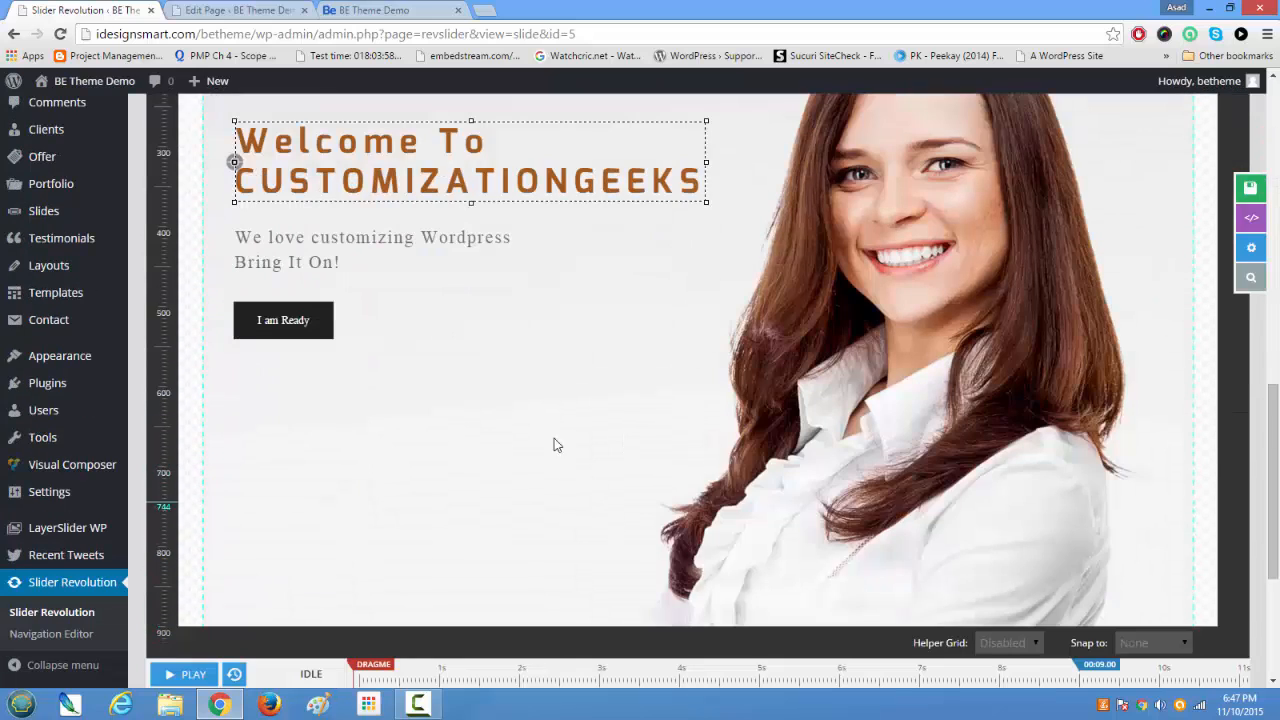
- Switch to the live demo page and review the slider and the Summary About Me section below it
left_click(265, 10)
left_click(372, 10)
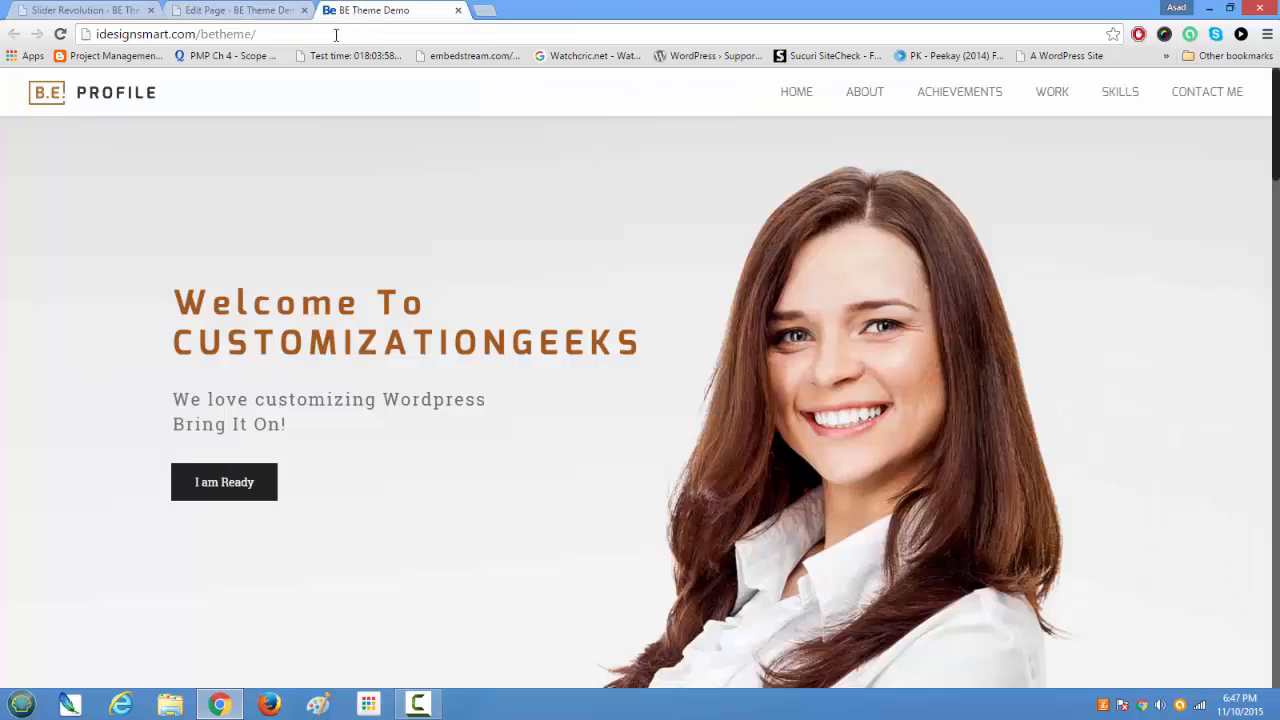
scroll(373, 370, "down", 2)
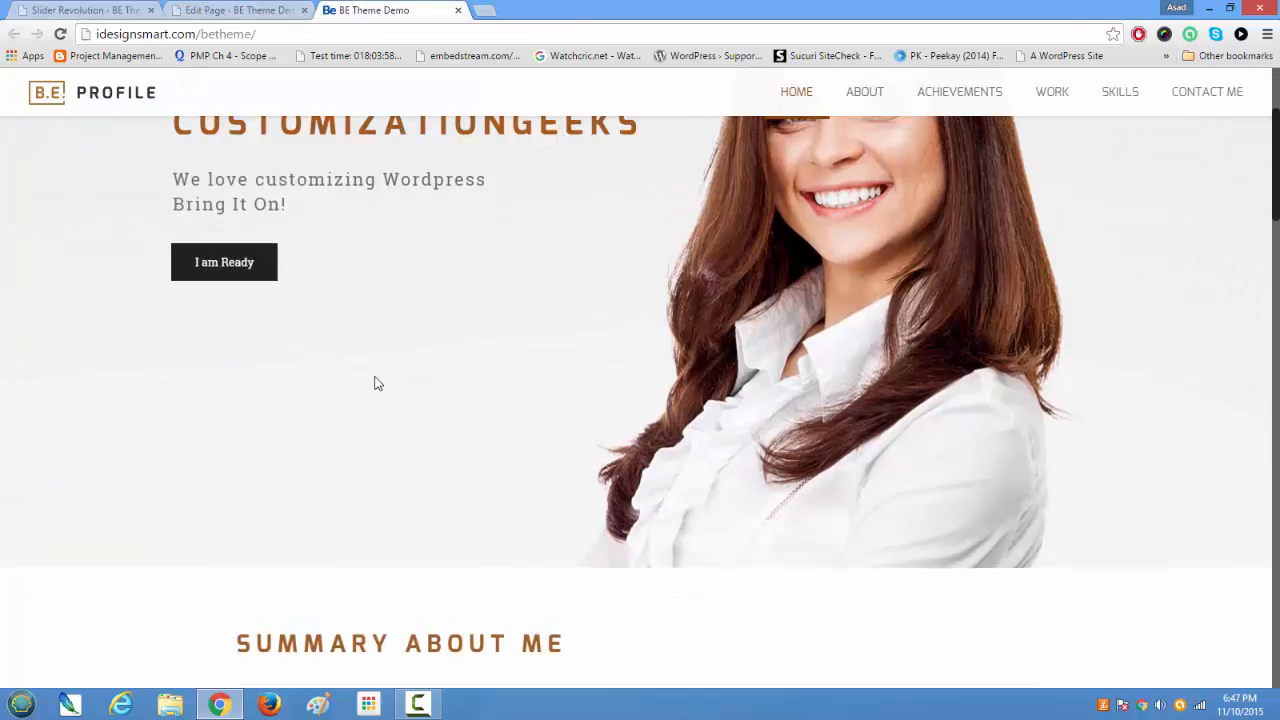
scroll(377, 383, "up", 2)
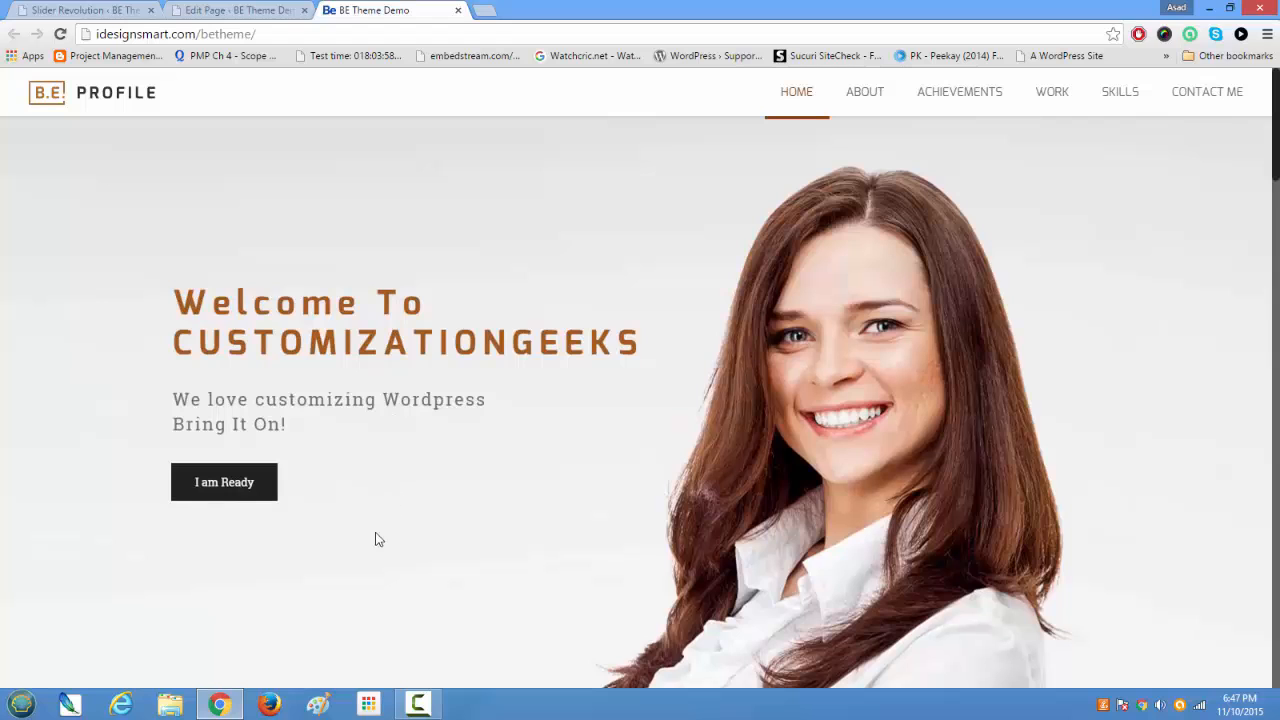
scroll(345, 515, "down", 3)
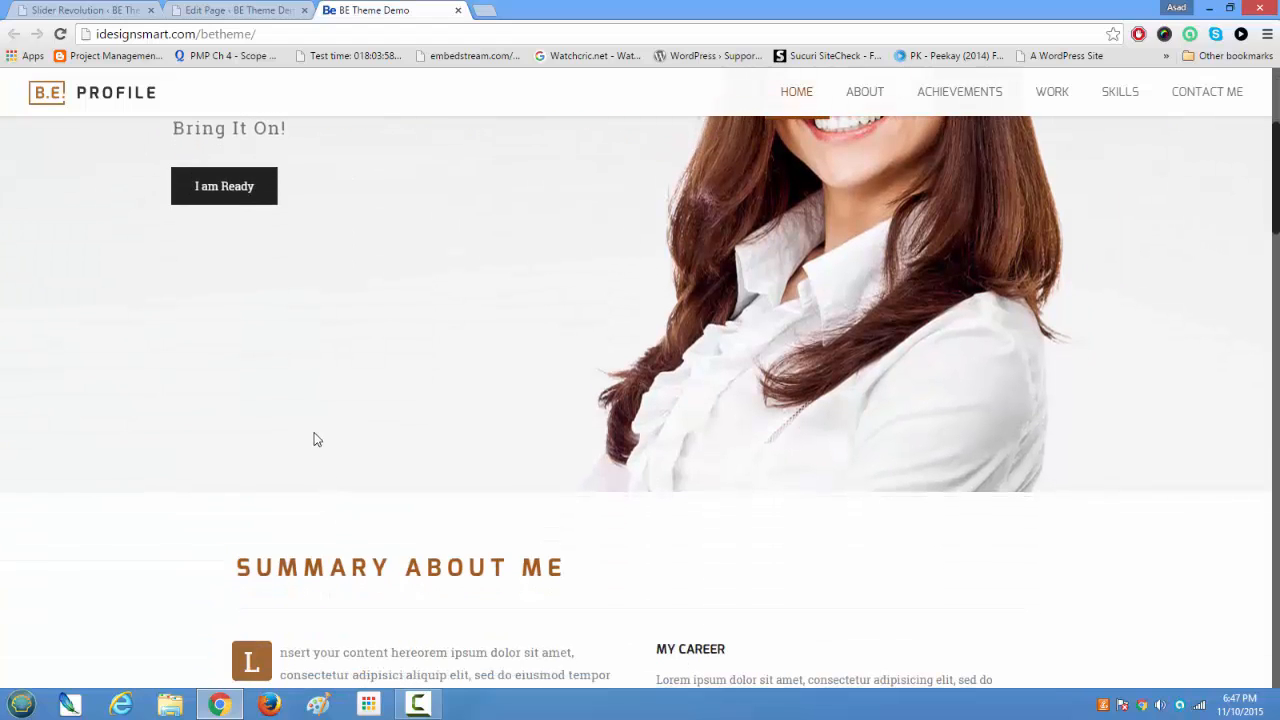
scroll(296, 410, "down", 2)
scroll(304, 390, "down", 2)
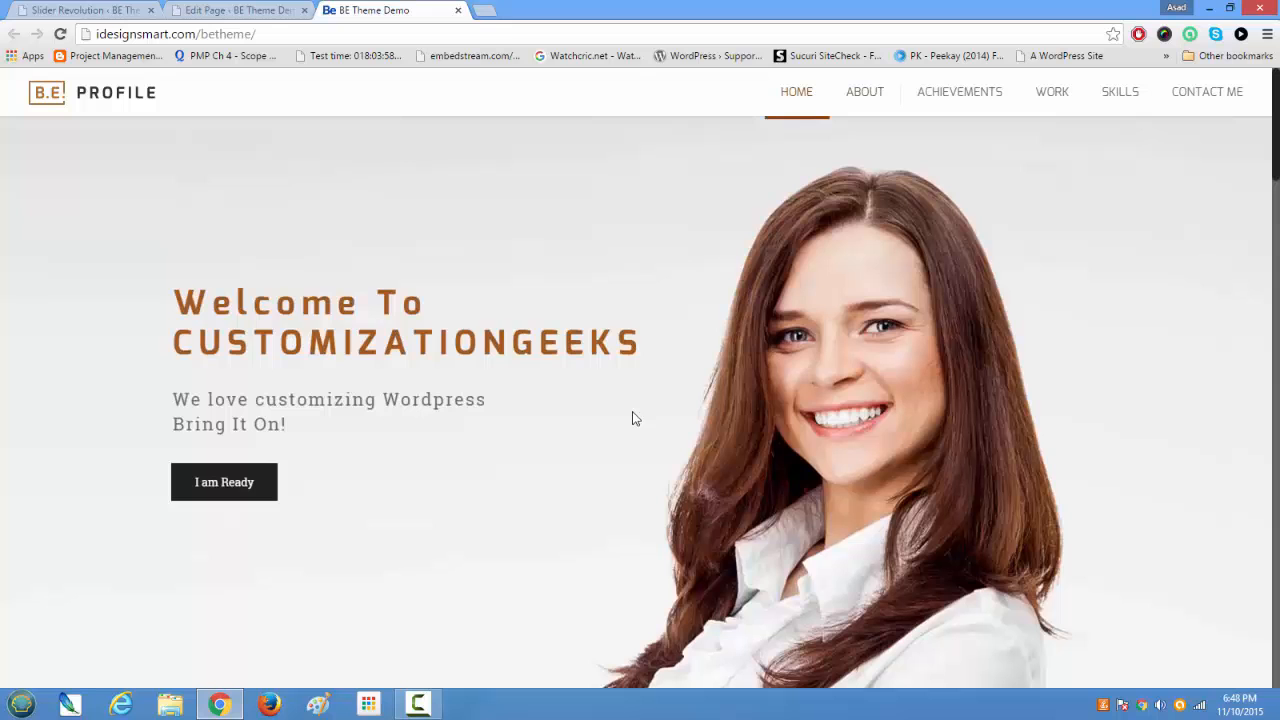
scroll(632, 418, "down", 2)
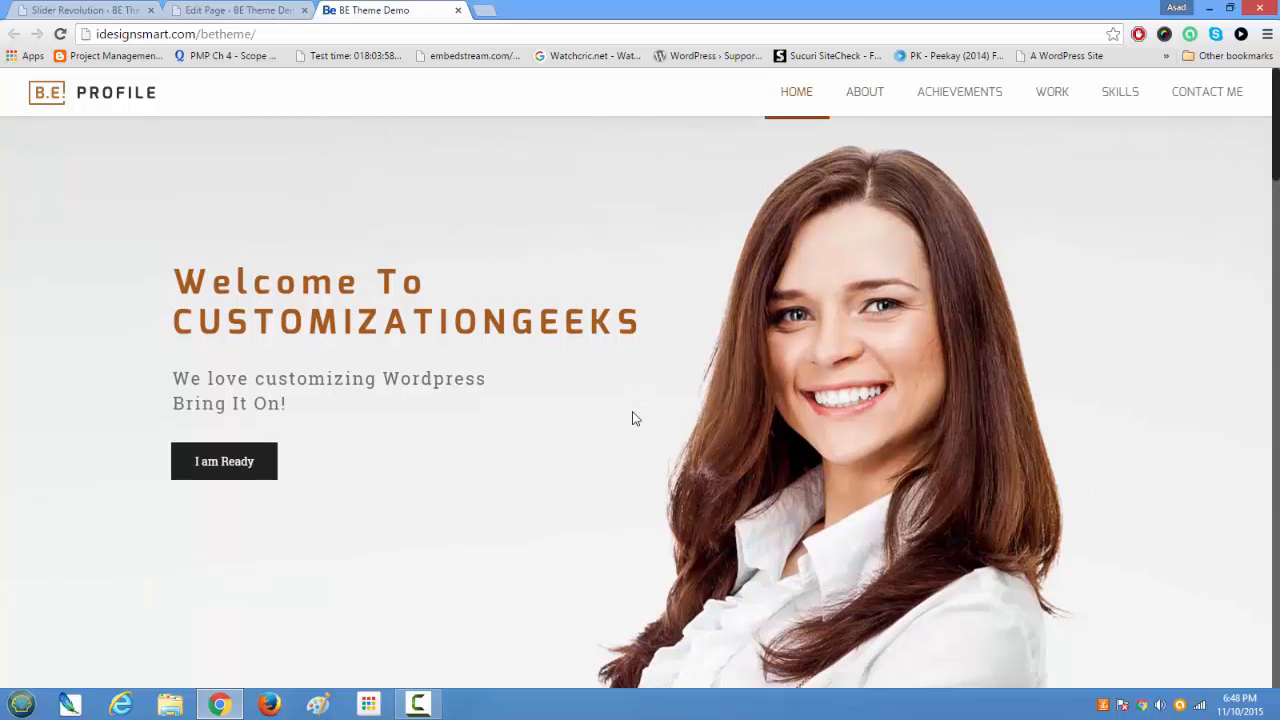
scroll(632, 418, "down", 5)
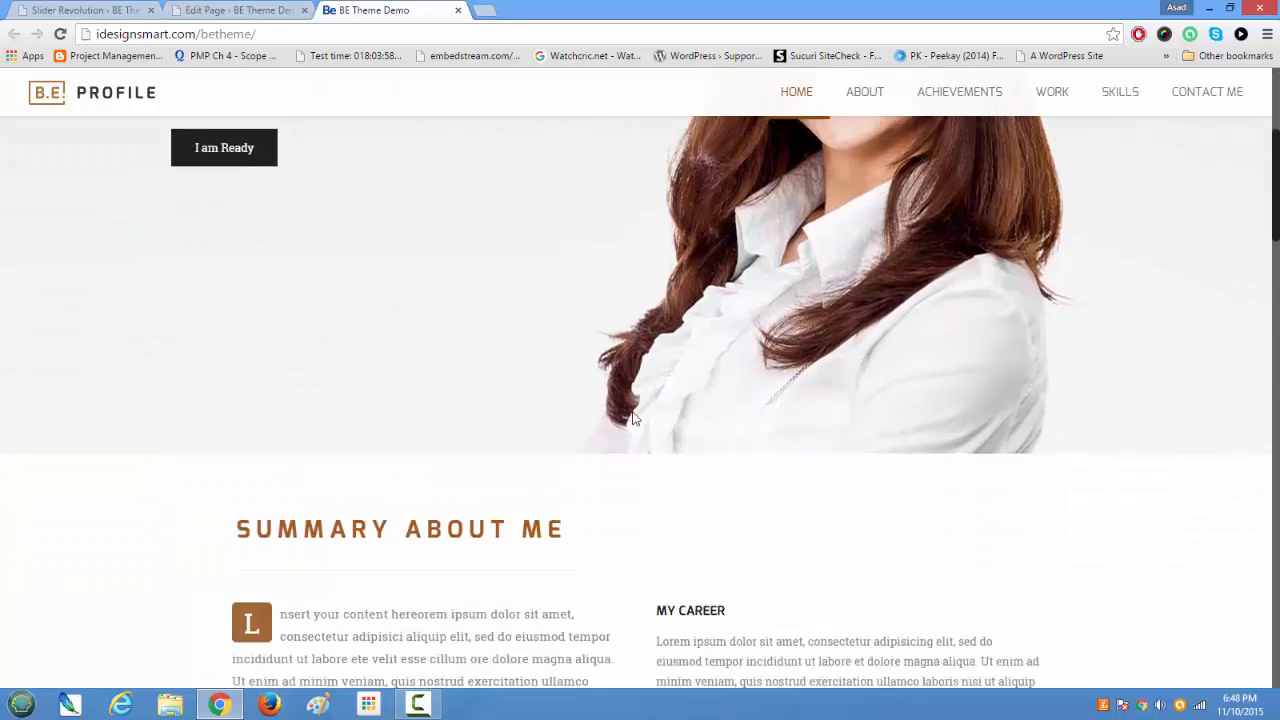
scroll(632, 418, "up", 2)
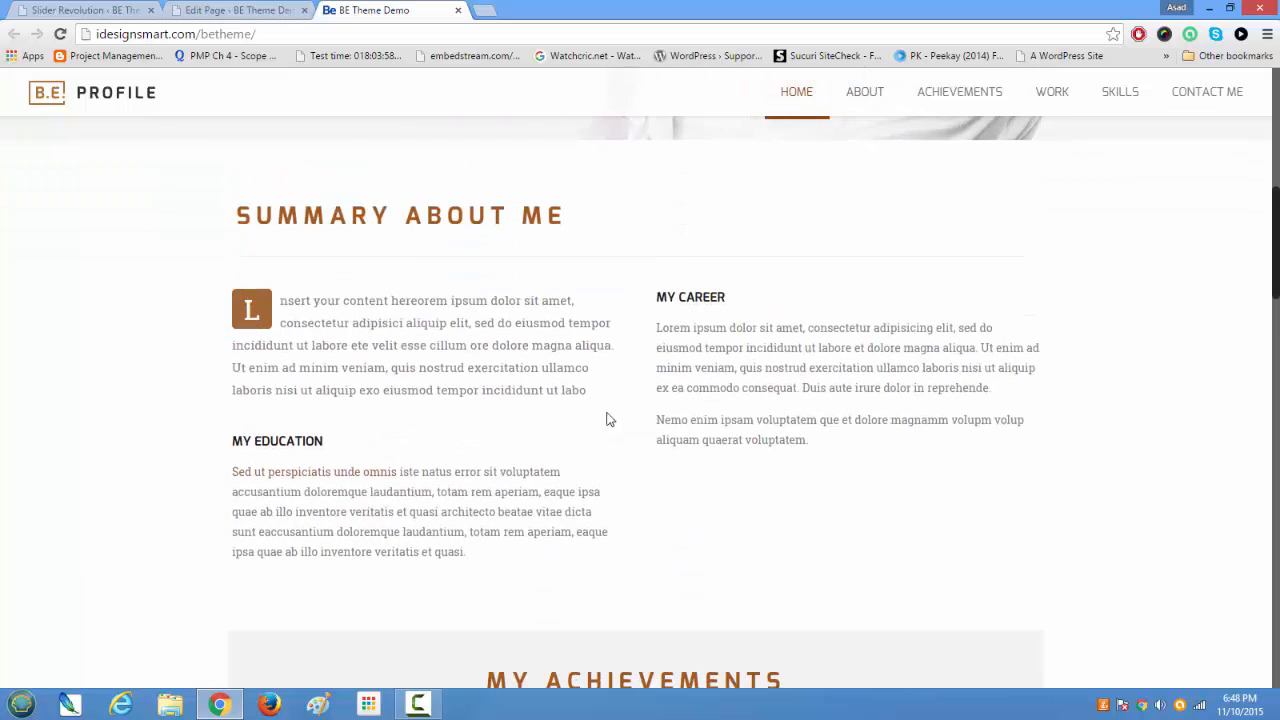
scroll(600, 420, "up", 5)
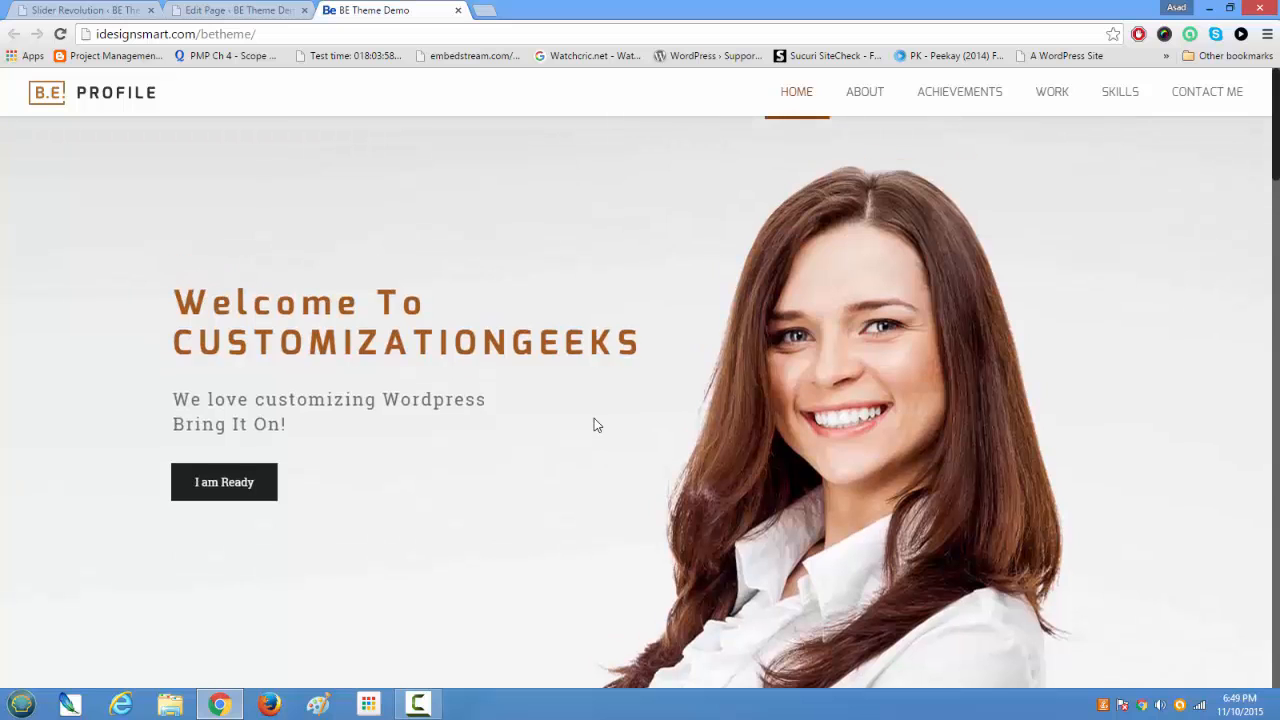
- Highlight the text of the Summary About Me section on the live page and look on to the My Achievements section
scroll(594, 425, "down", 4)
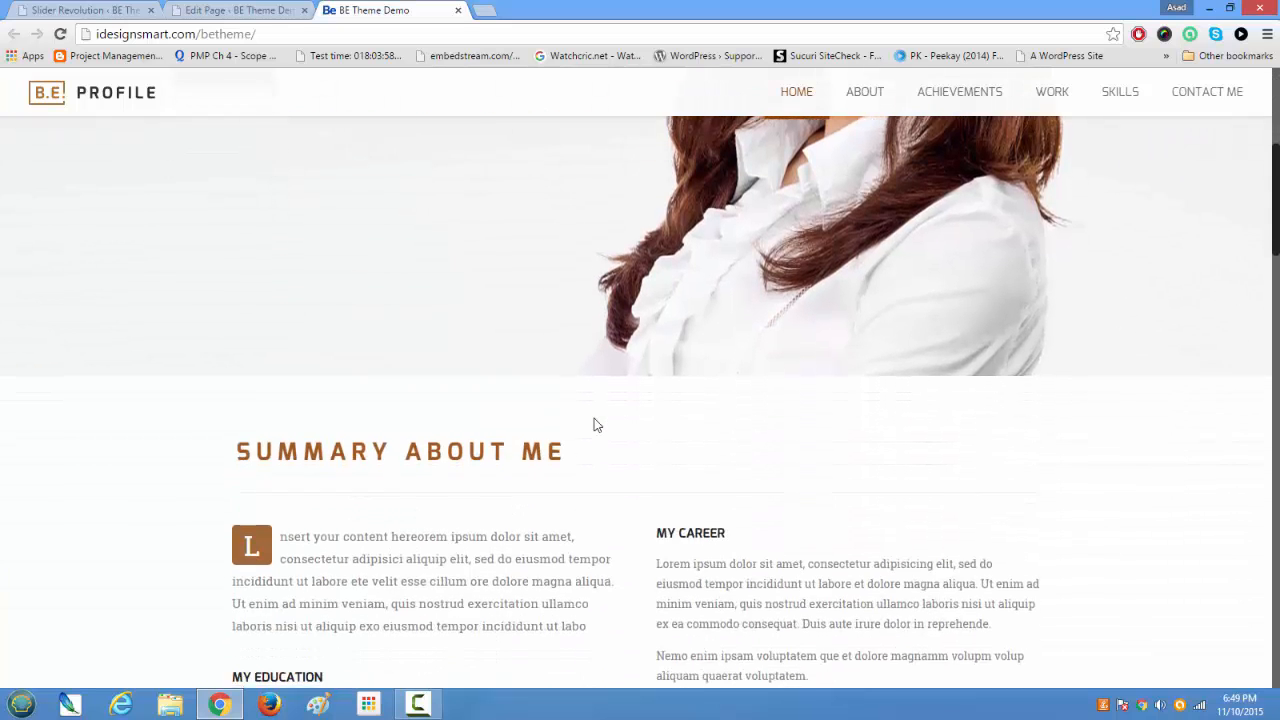
scroll(592, 420, "down", 1)
scroll(388, 340, "down", 2)
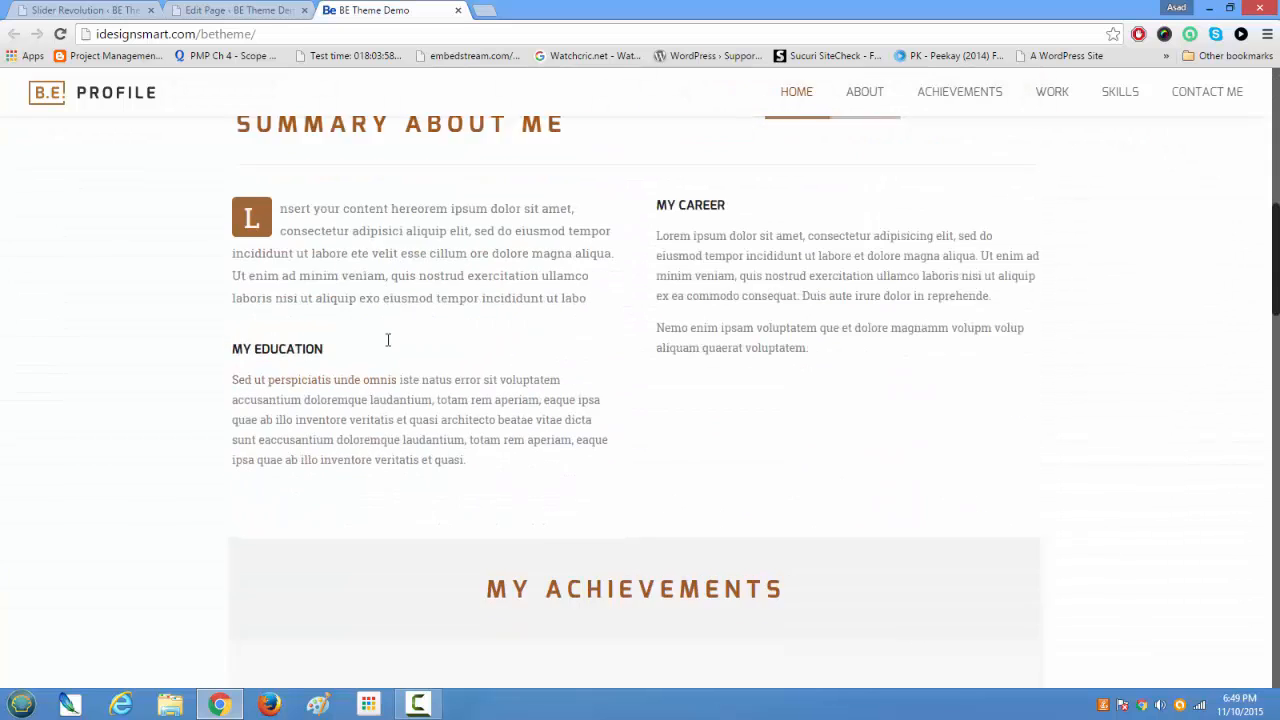
scroll(384, 344, "down", 1)
scroll(594, 343, "up", 2)
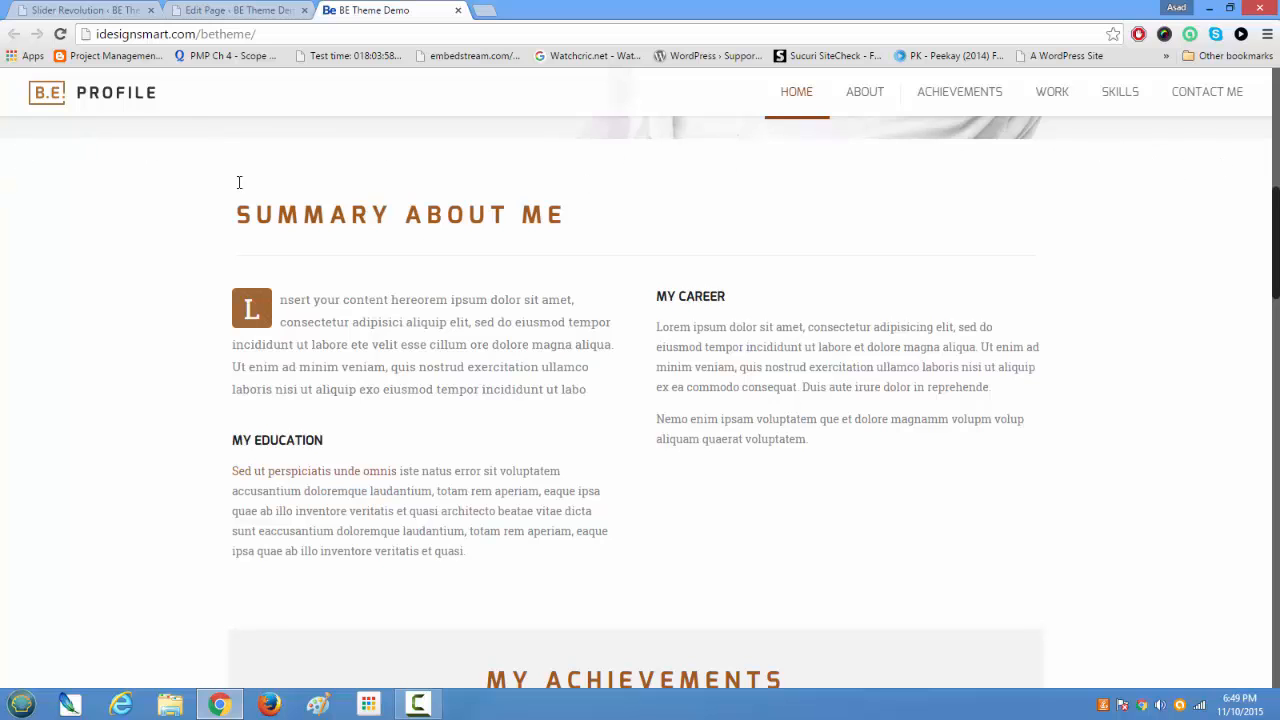
left_click_drag(239, 182, 1128, 576)
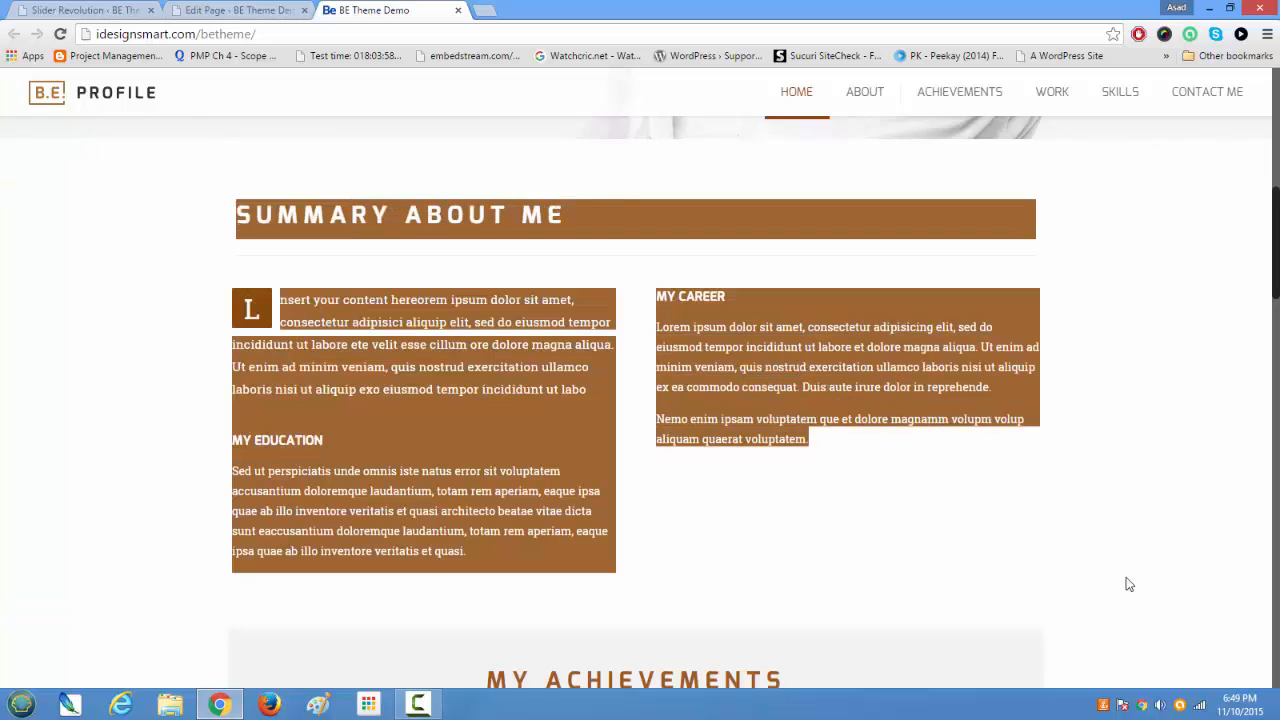
scroll(1120, 575, "down", 3)
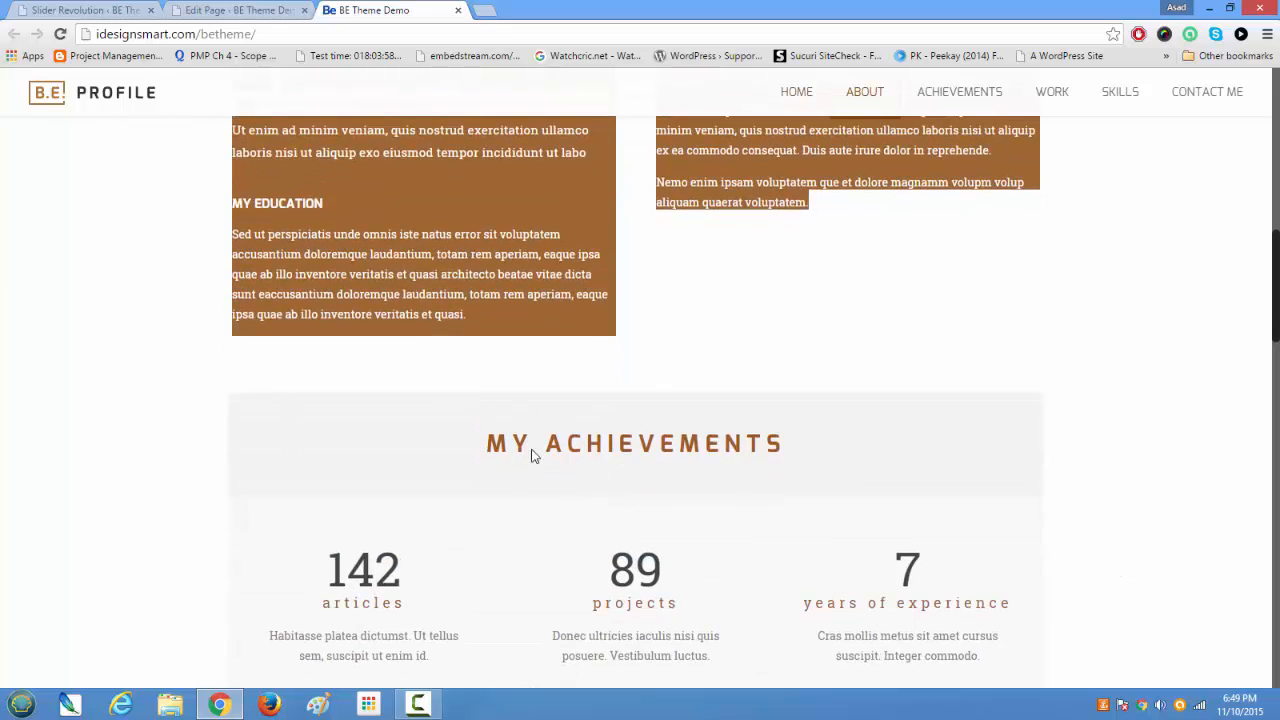
- Review the achievements, latest work and skills sections on the live page, and clear the highlight on the Summary About Me text
scroll(532, 456, "down", 5)
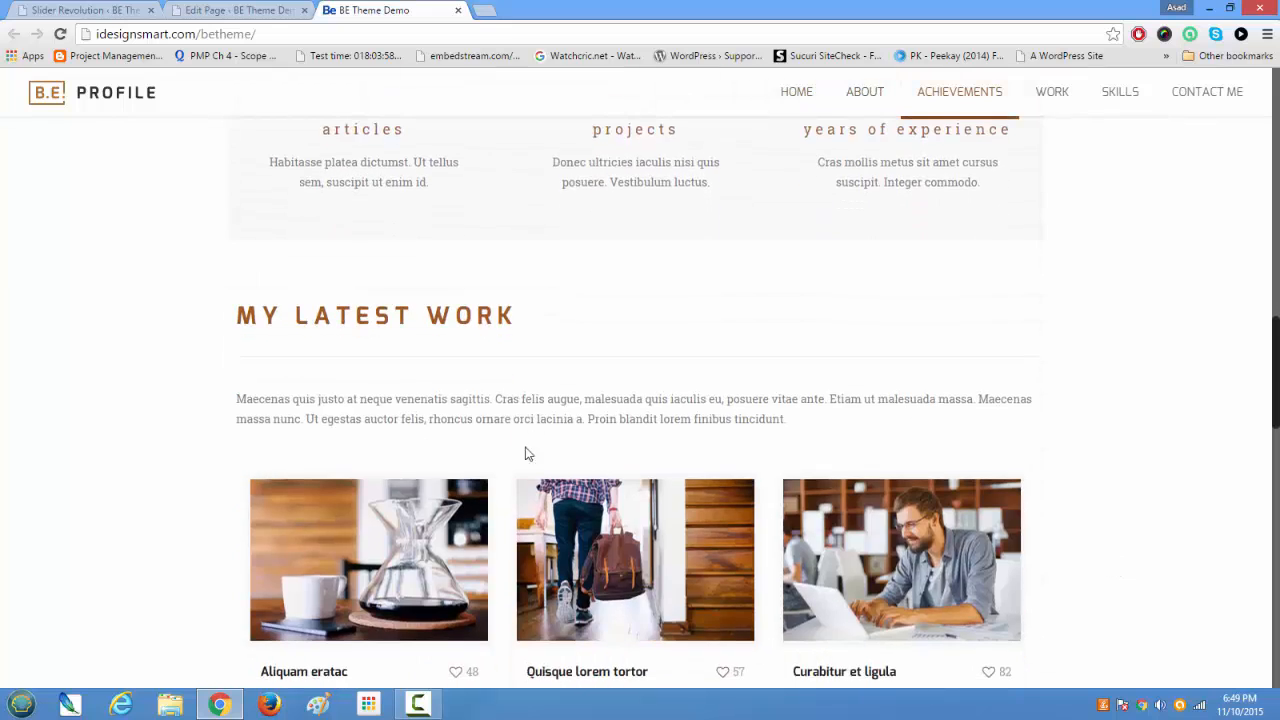
scroll(445, 480, "down", 3)
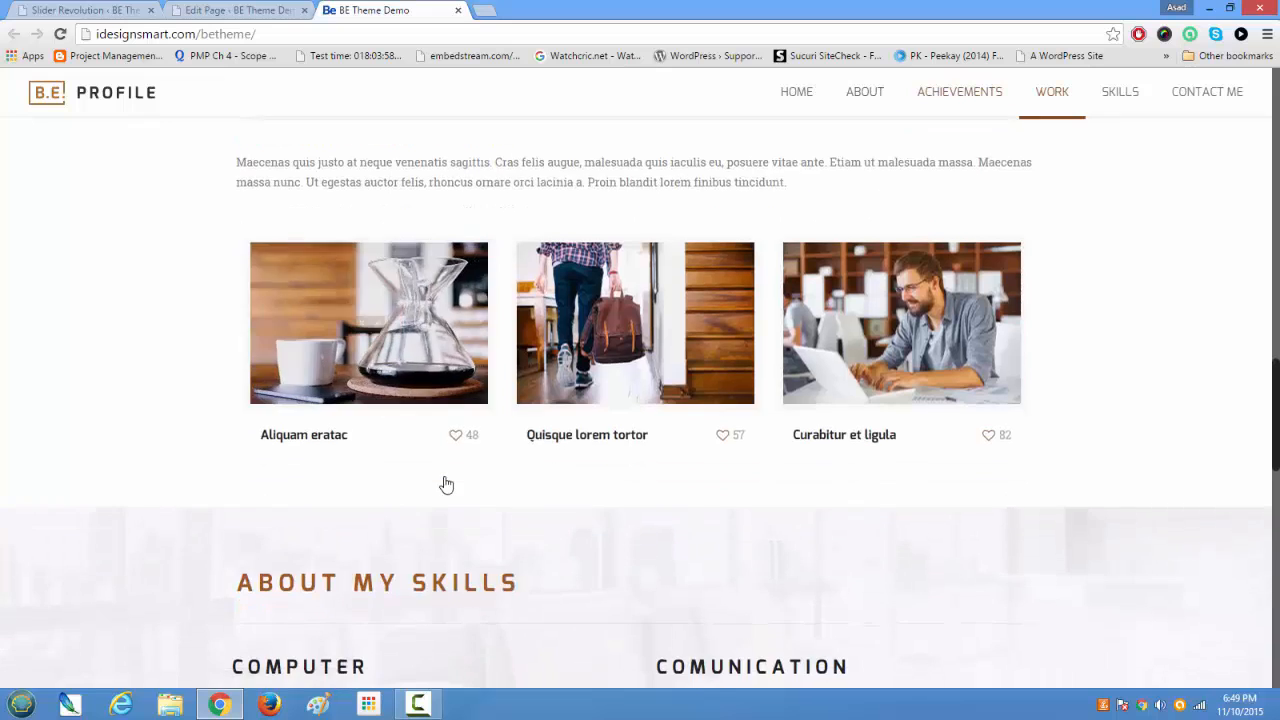
scroll(444, 476, "up", 2)
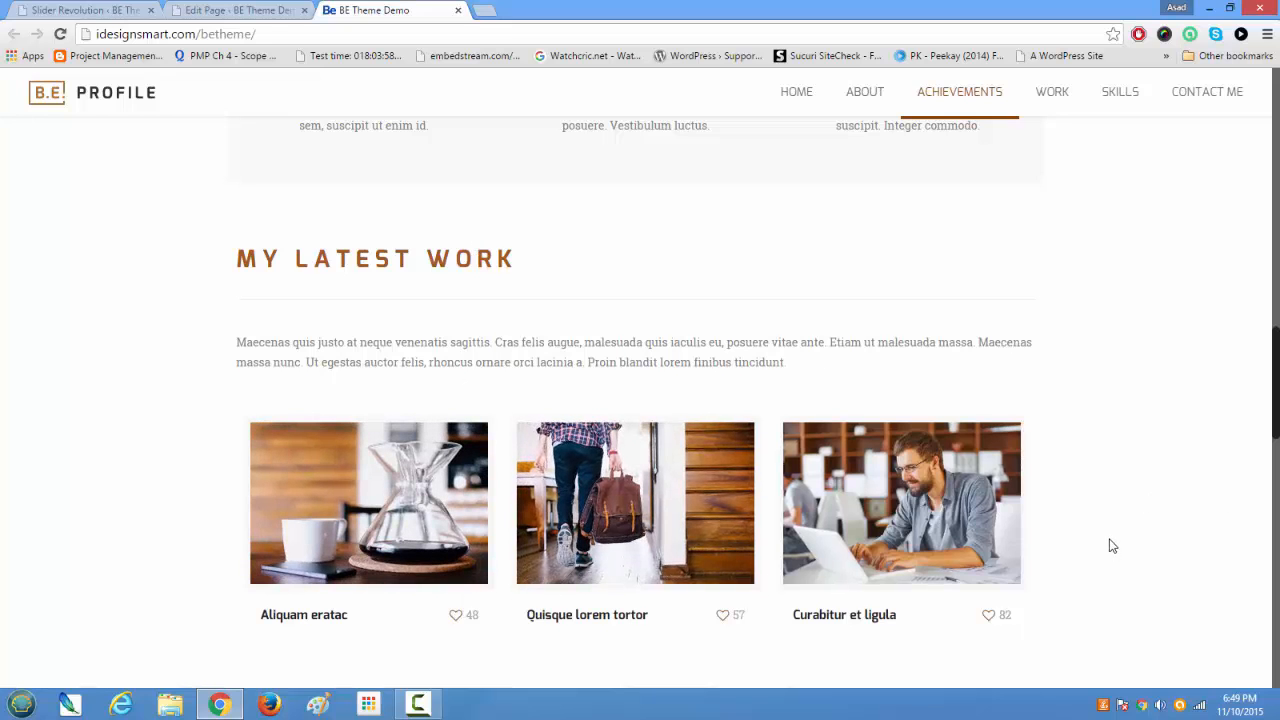
scroll(1112, 545, "down", 5)
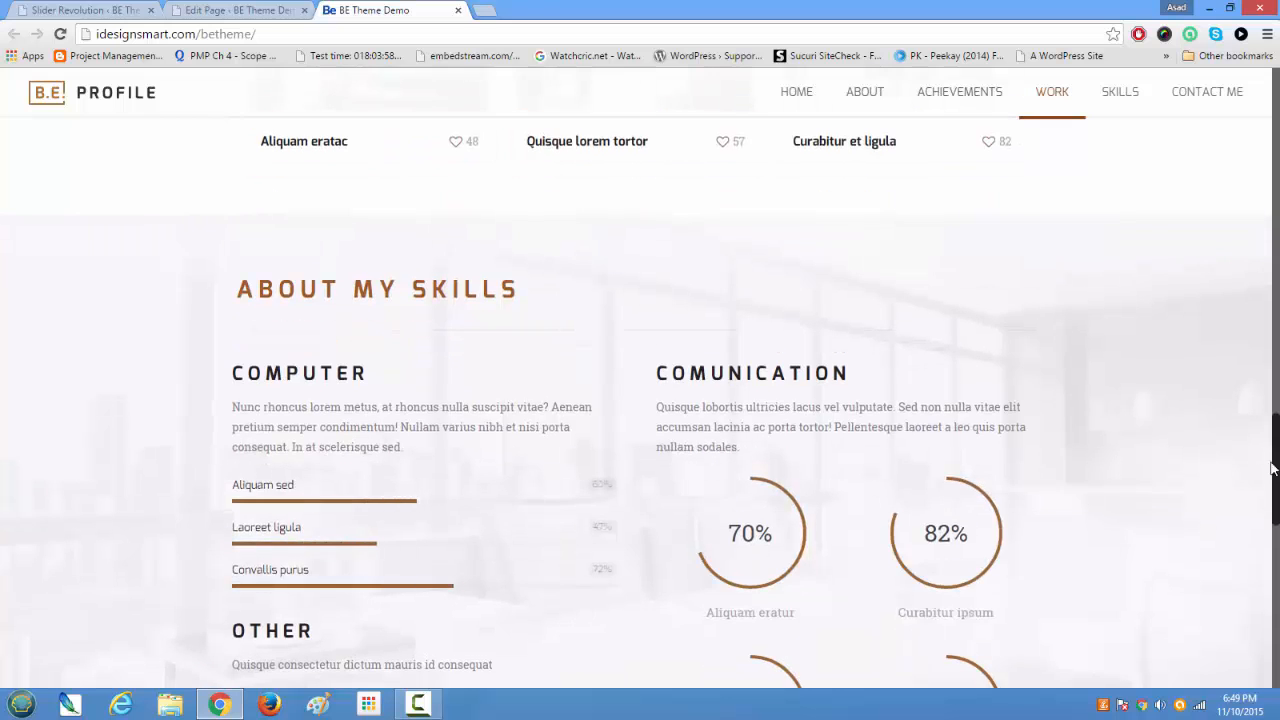
scroll(1260, 420, "up", 3)
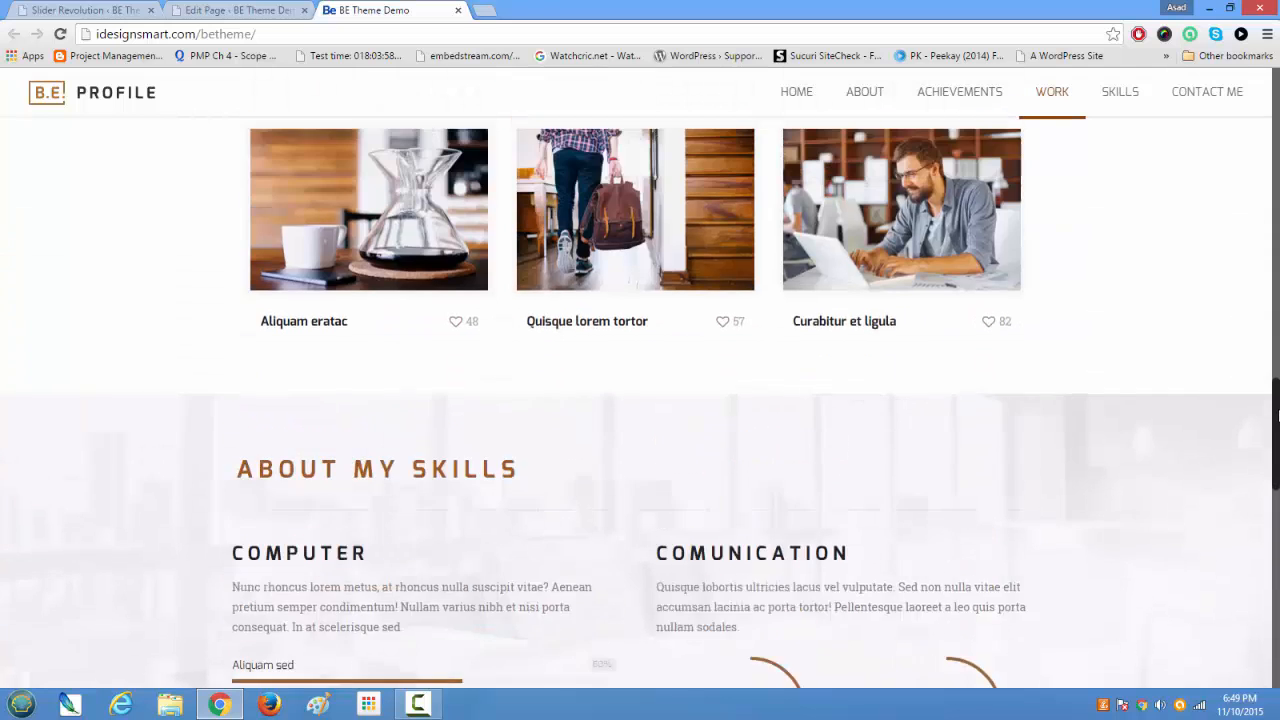
scroll(1276, 432, "down", 5)
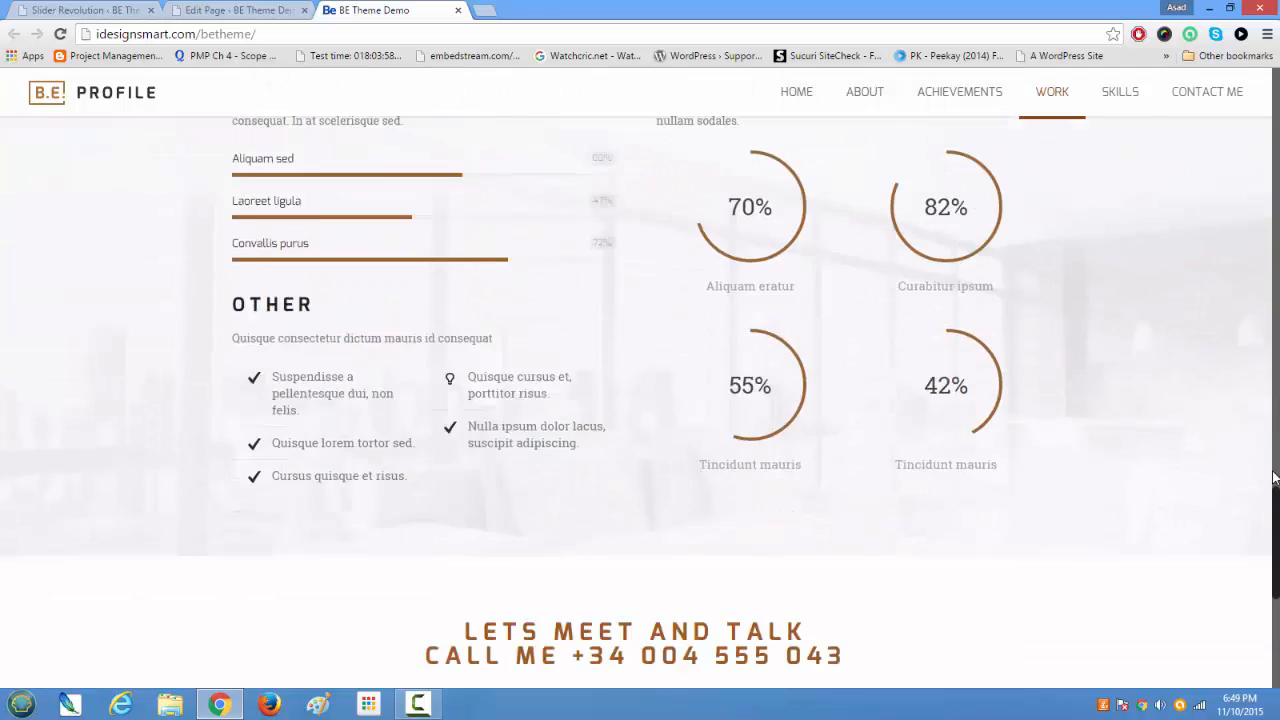
scroll(1260, 286, "up", 10)
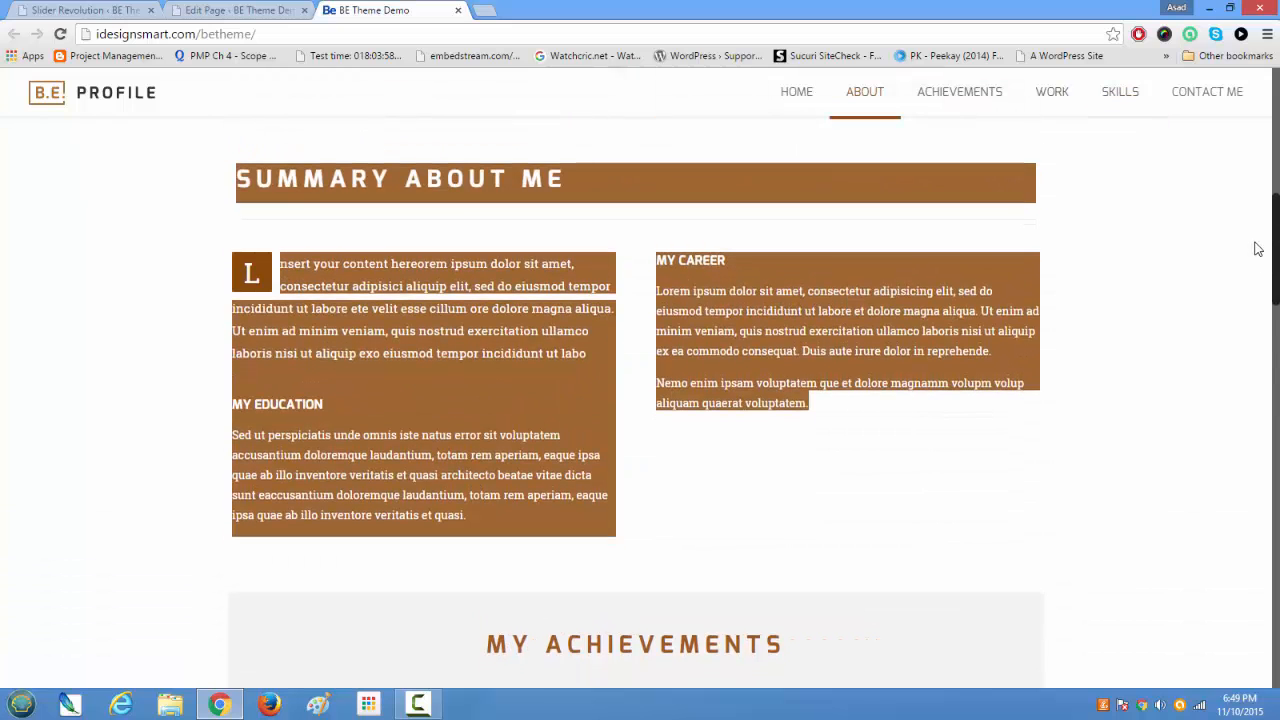
left_click(1000, 478)
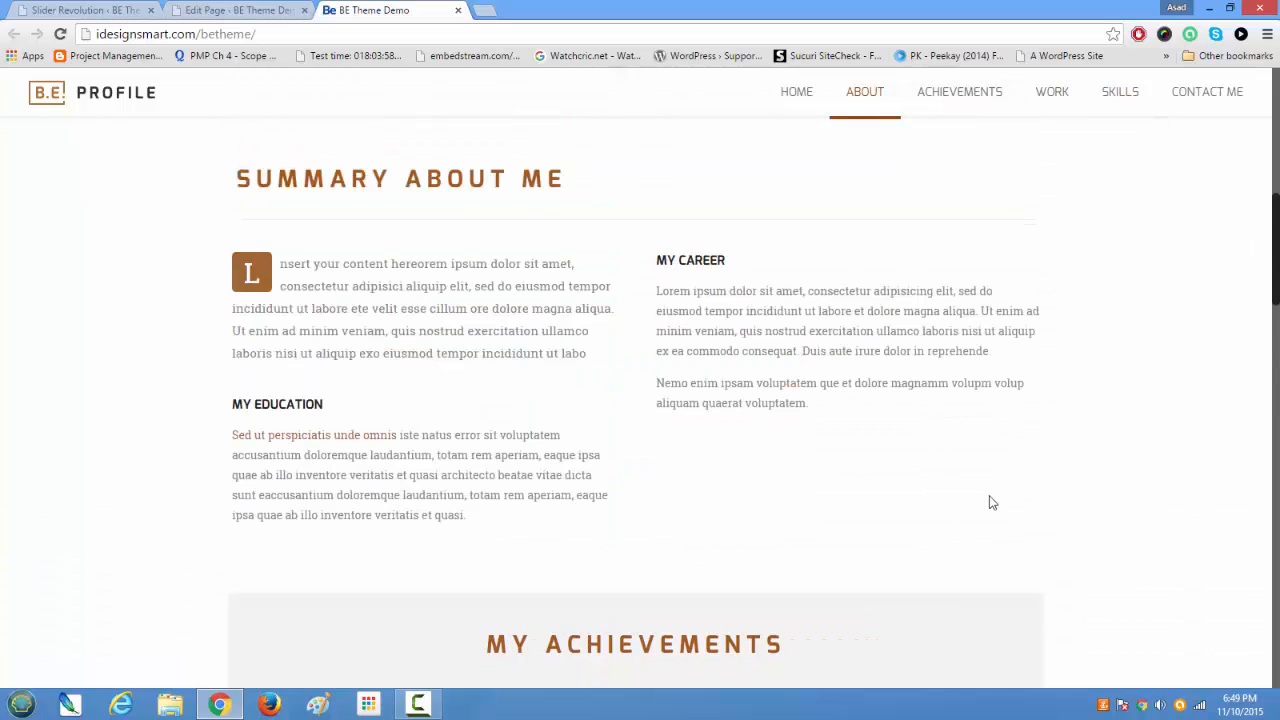
- Highlight the My Latest Work heading and the description paragraph above its portfolio images
scroll(992, 502, "down", 6)
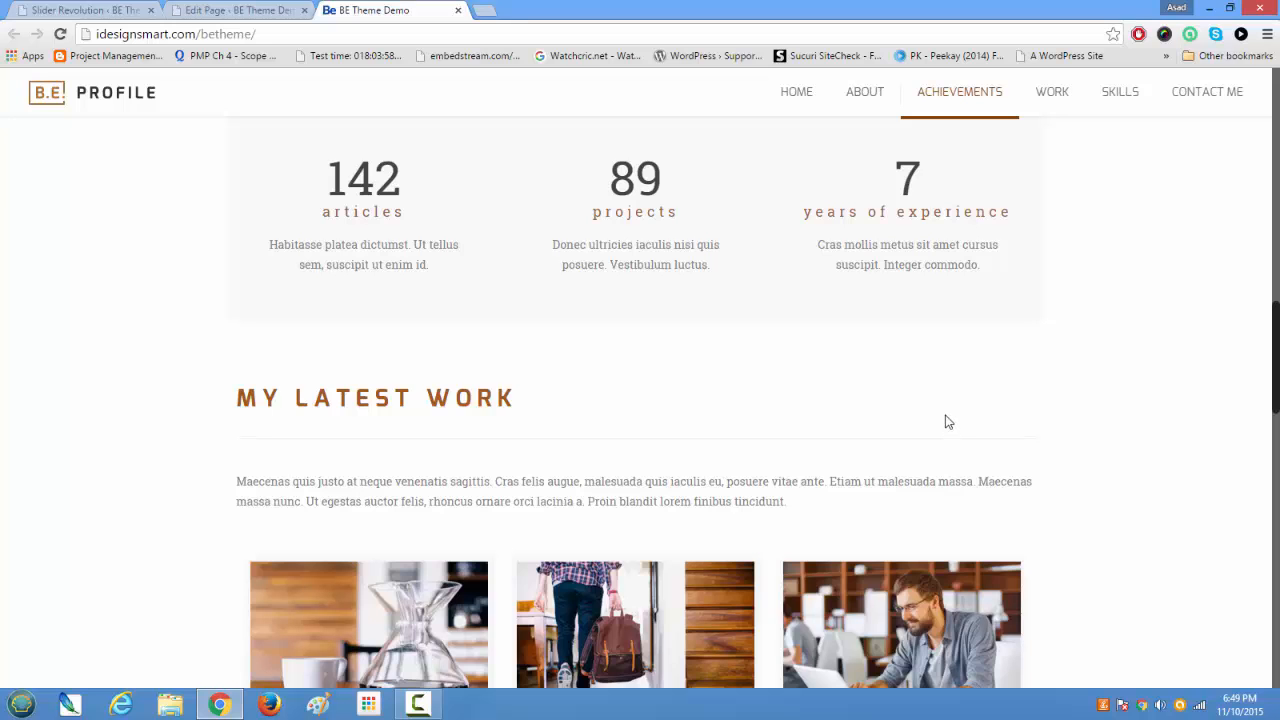
scroll(948, 422, "down", 1)
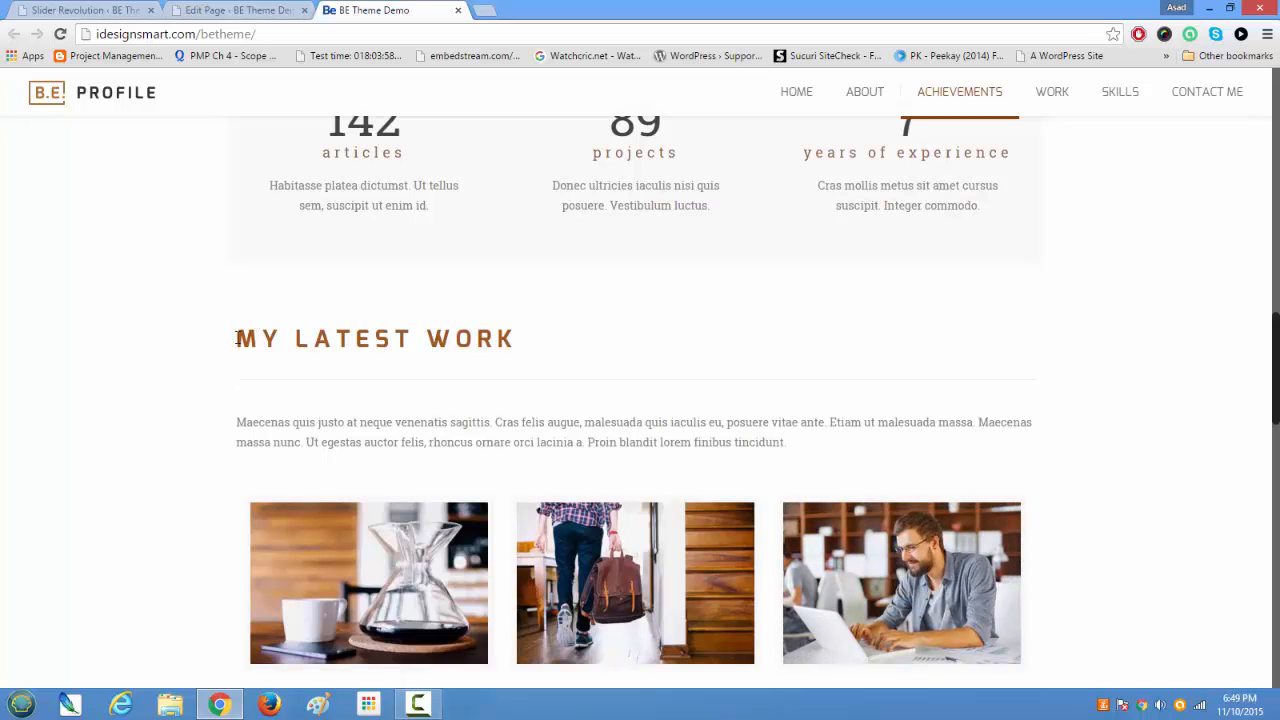
left_click_drag(236, 338, 584, 337)
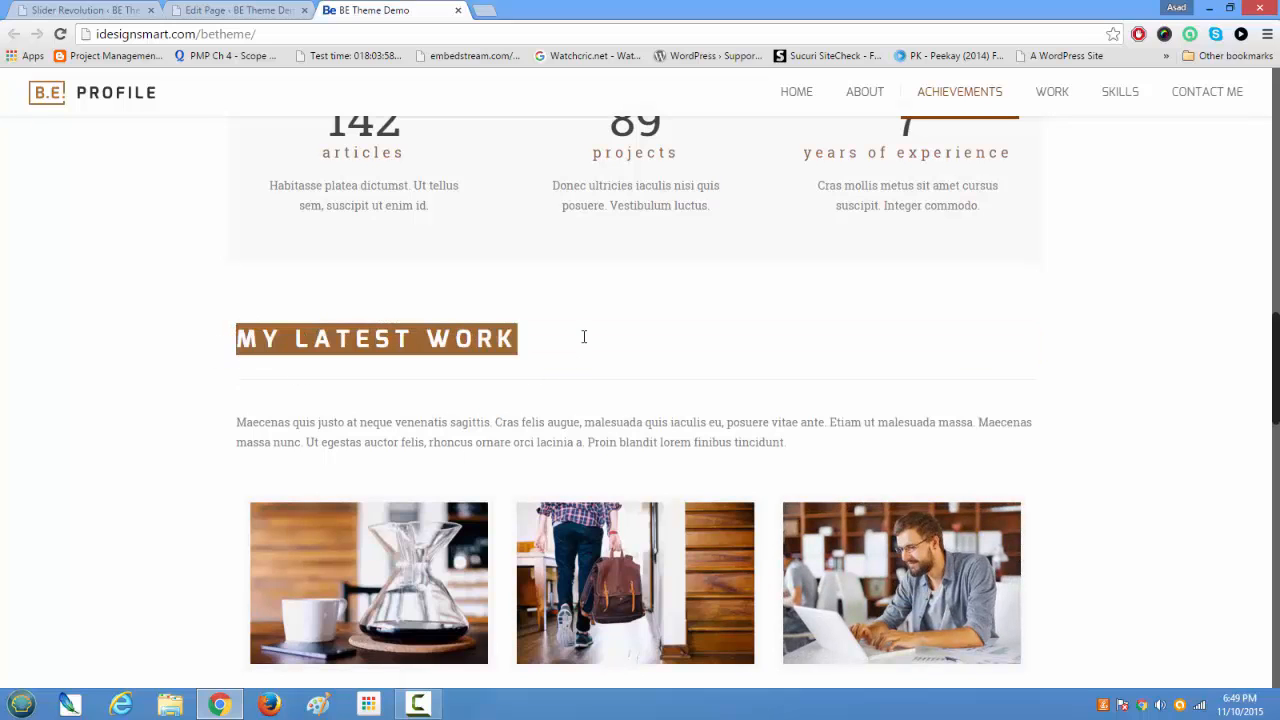
scroll(584, 340, "down", 2)
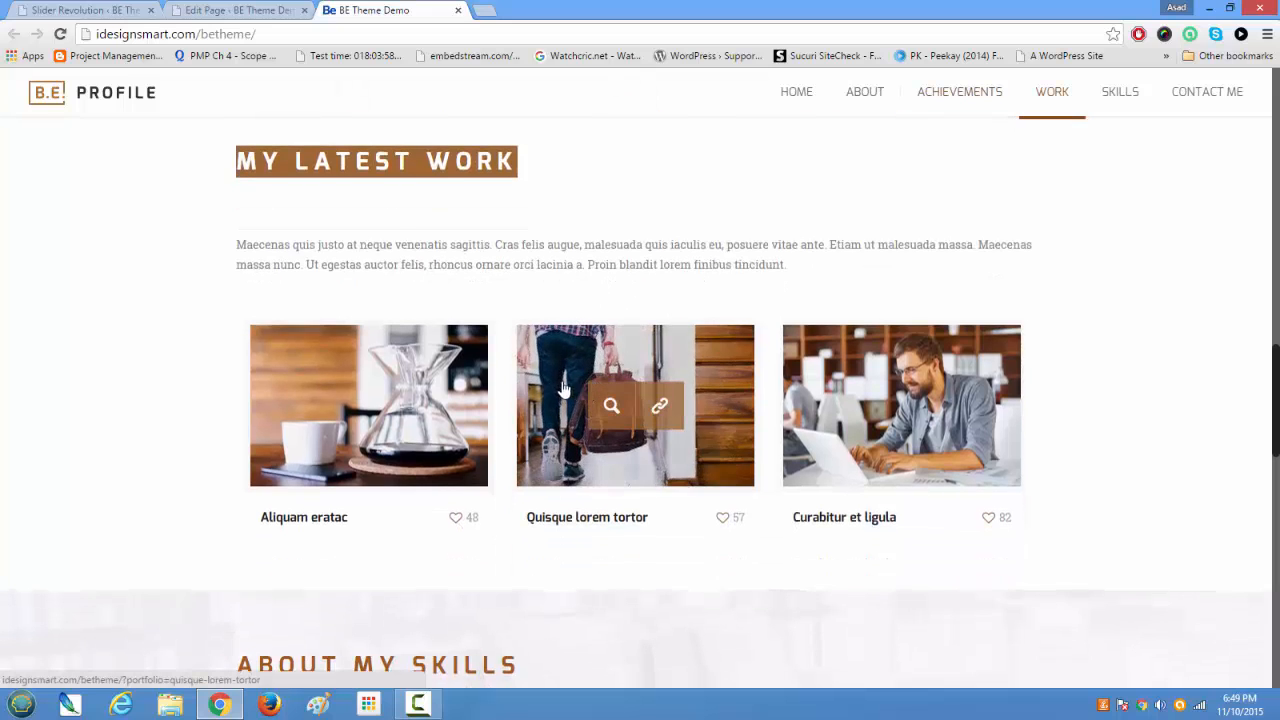
left_click_drag(400, 244, 801, 269)
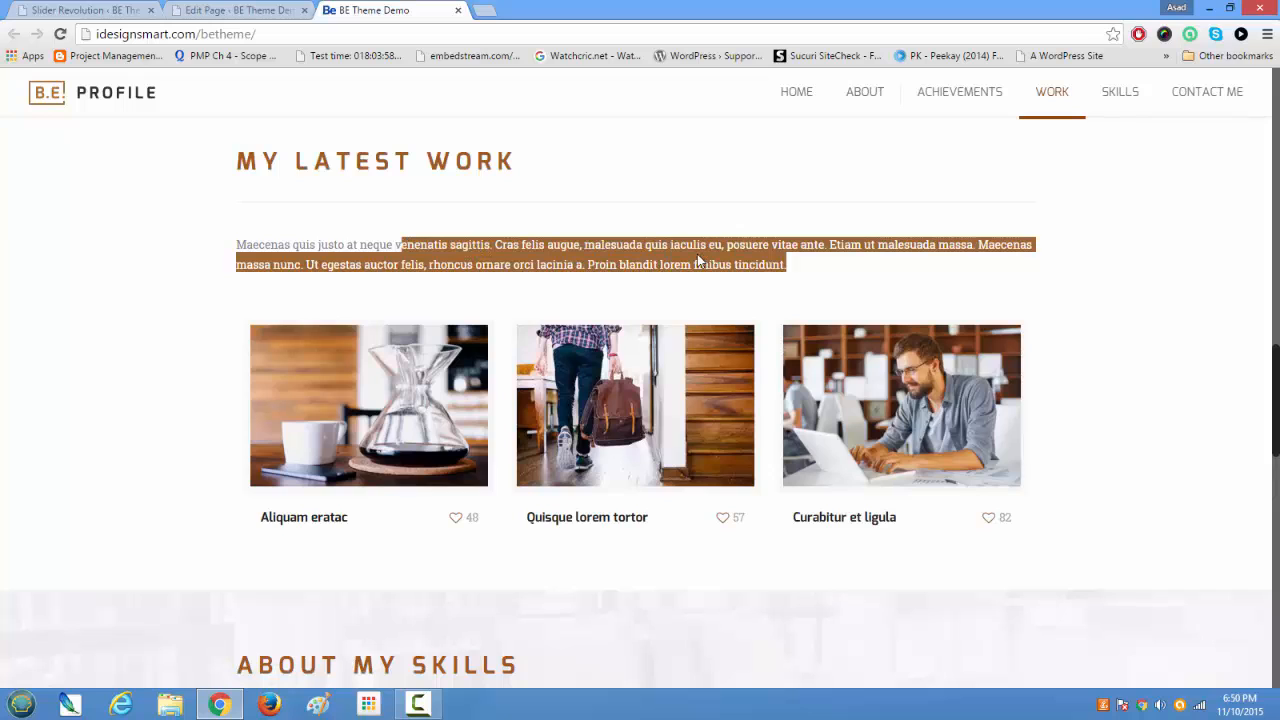
left_click(588, 313)
left_click_drag(784, 268, 232, 232)
scroll(366, 285, "down", 1)
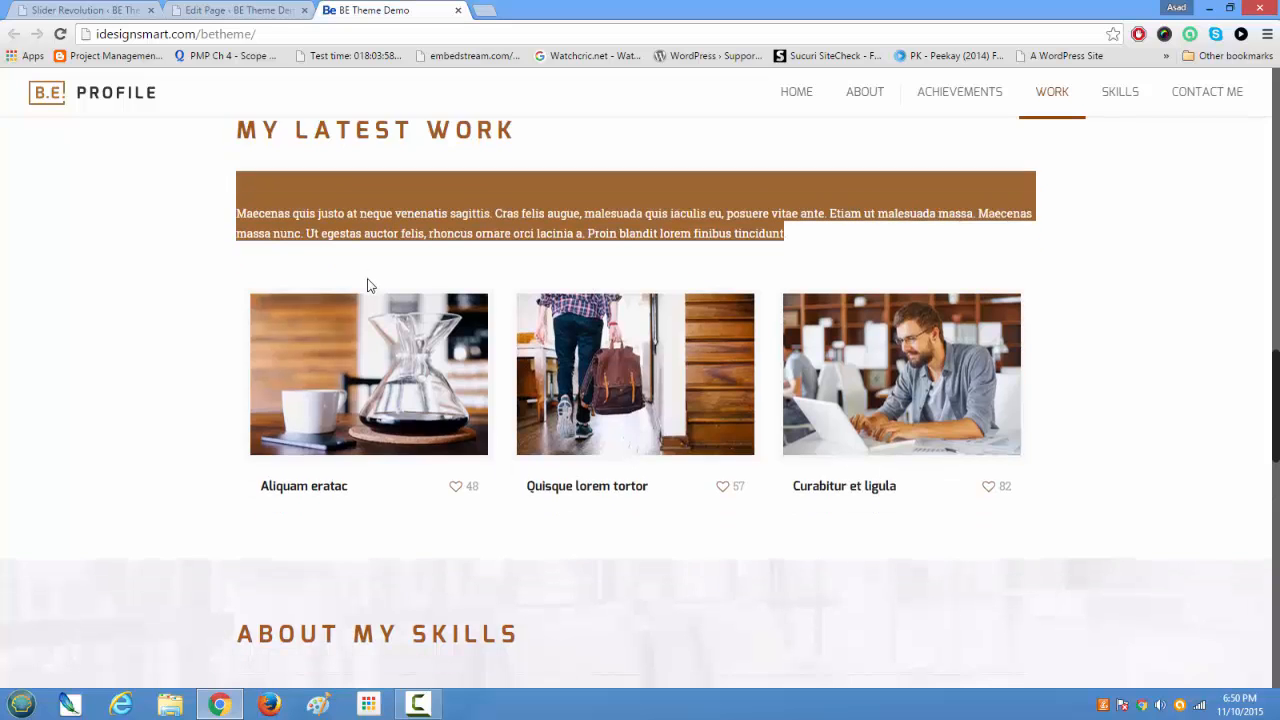
- Look over the live page again from Summary About Me down to the contact section and back to My Latest Work
scroll(366, 283, "up", 7)
scroll(368, 280, "up", 3)
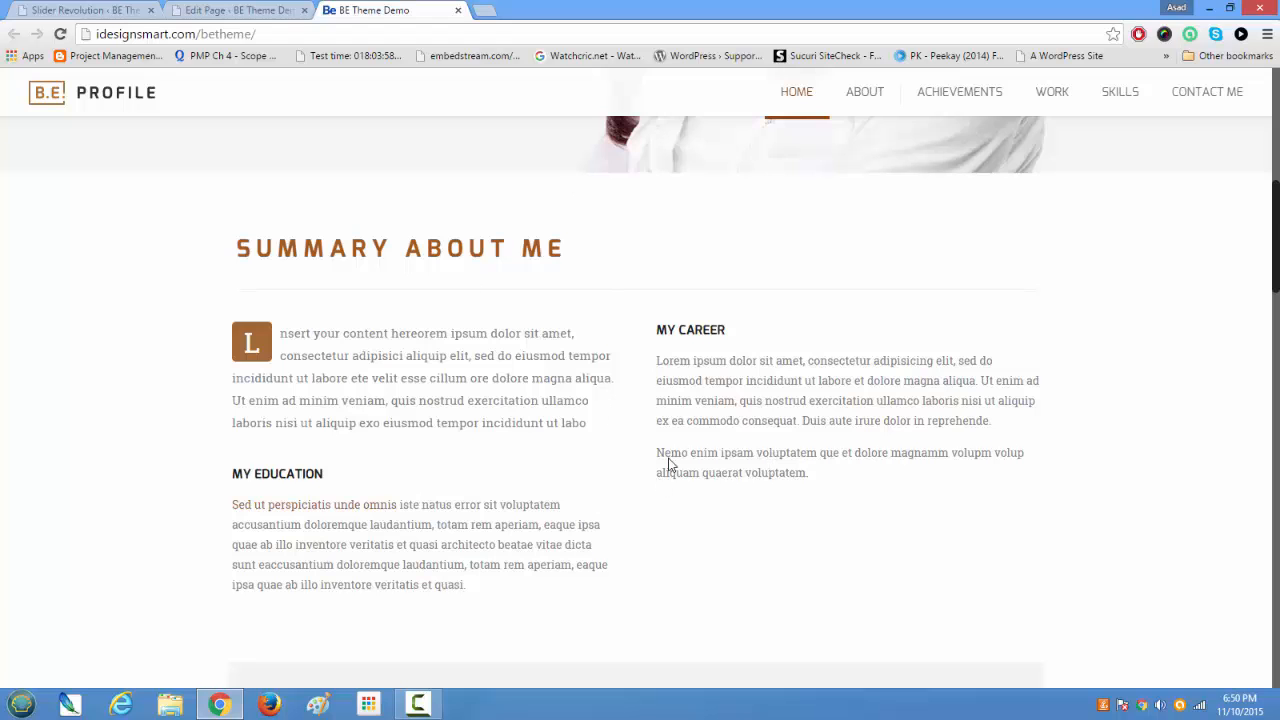
scroll(670, 465, "down", 3)
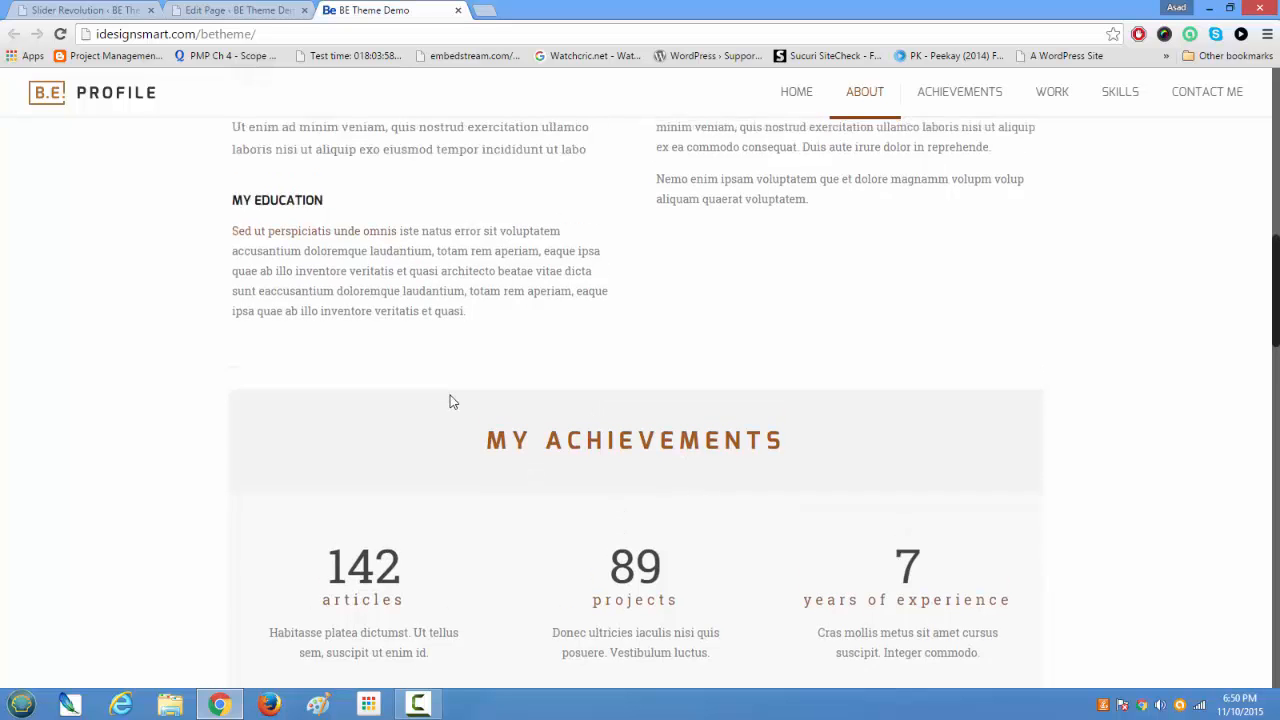
scroll(450, 401, "down", 5)
scroll(450, 401, "down", 4)
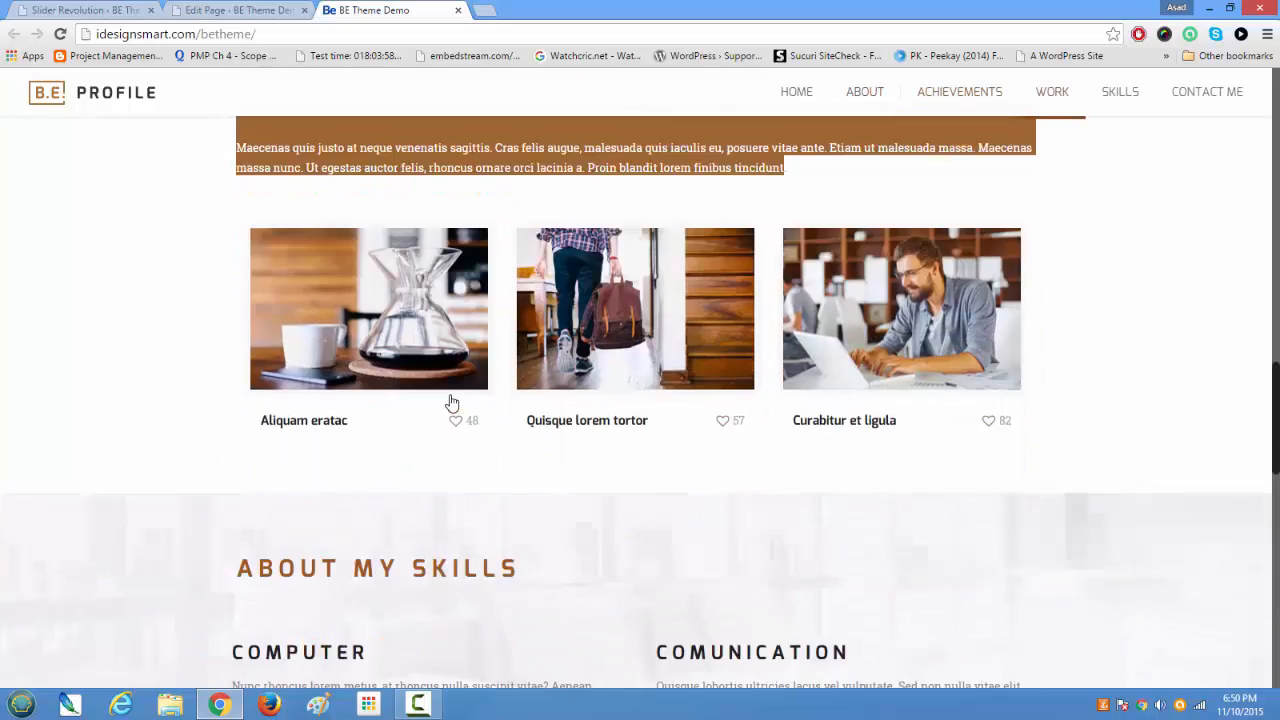
scroll(450, 401, "down", 3)
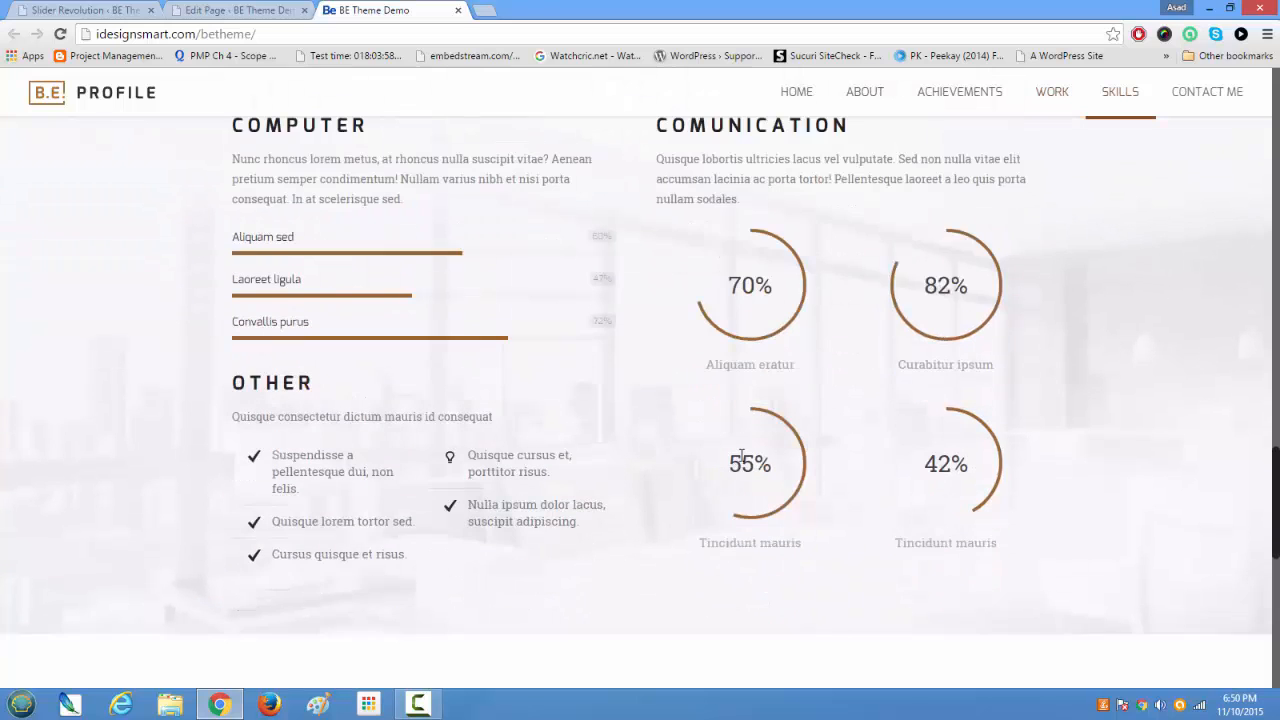
scroll(757, 475, "down", 3)
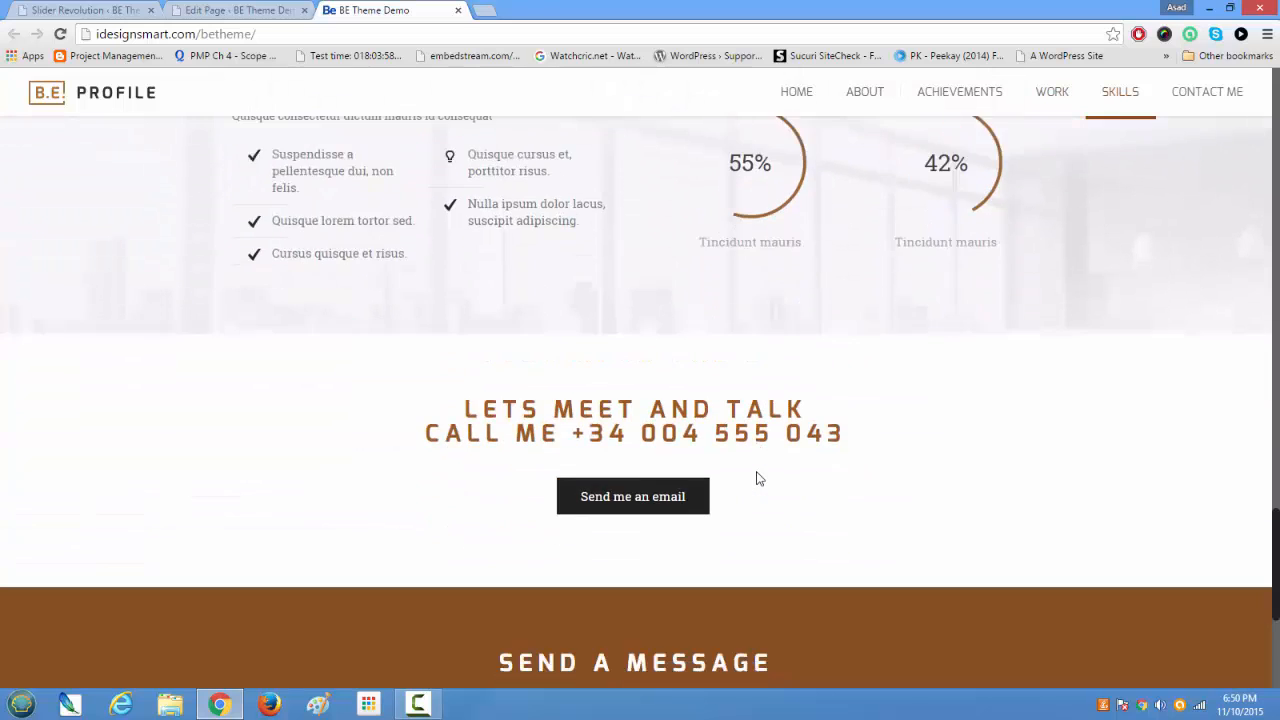
scroll(757, 475, "up", 6)
scroll(756, 471, "up", 10)
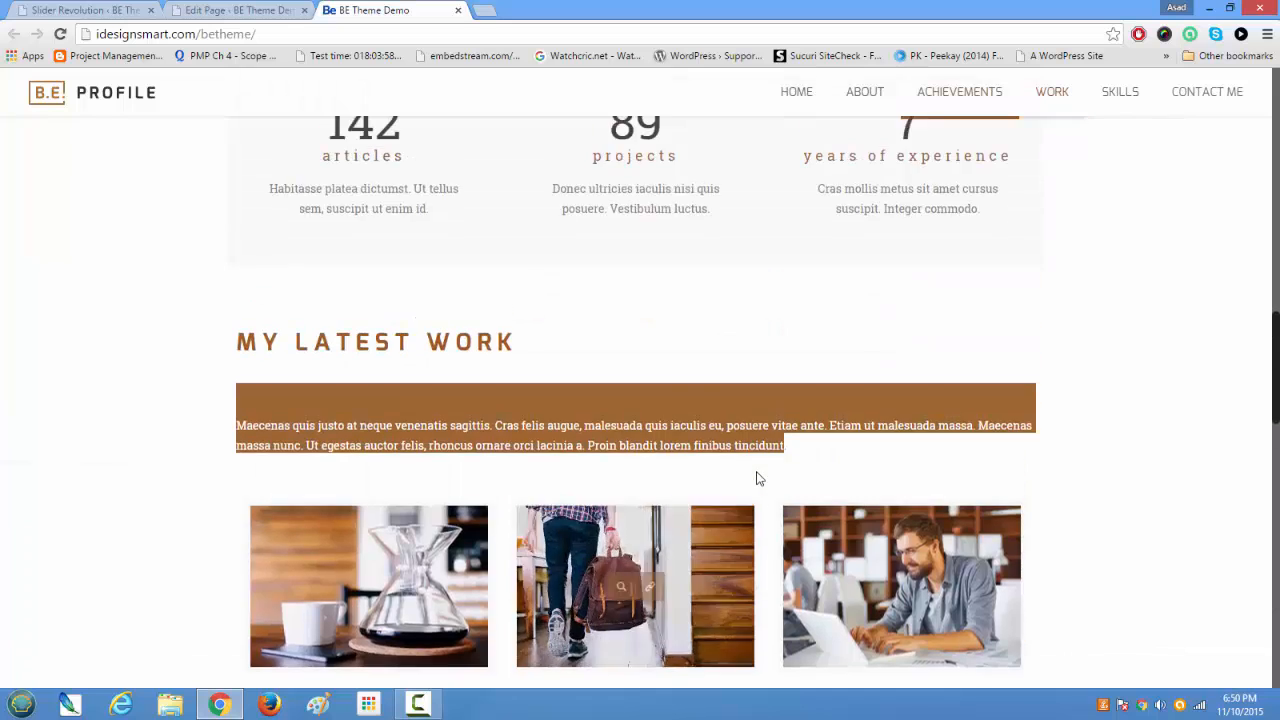
- Return to the page editor and examine the content of the first section's Heading column, highlighting its SUMMARY ABOUT ME code
left_click(253, 9)
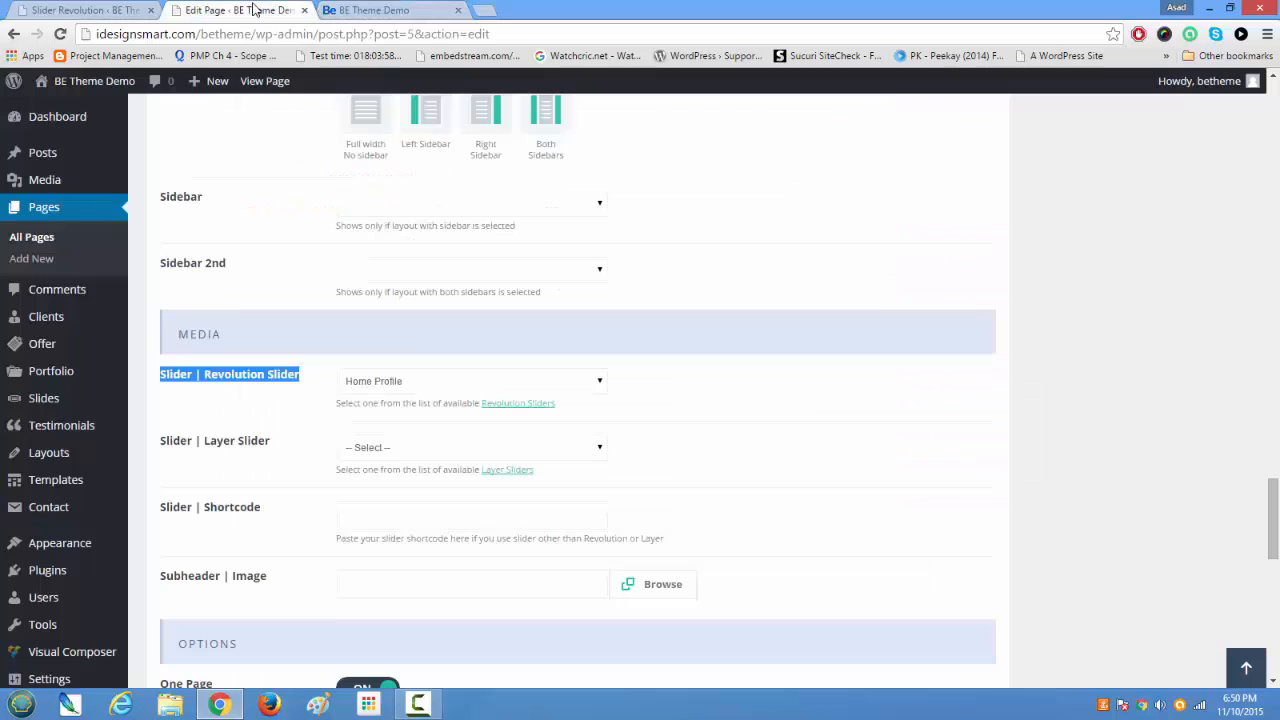
scroll(462, 376, "up", 15)
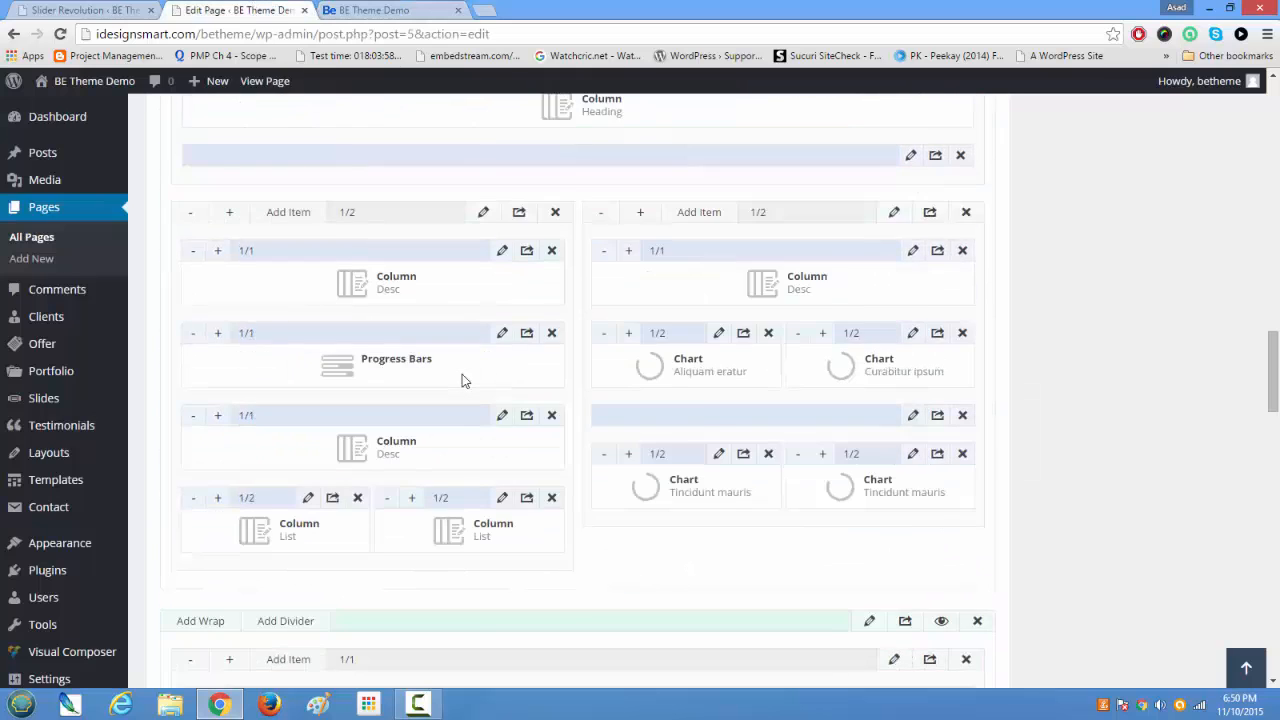
scroll(462, 380, "up", 10)
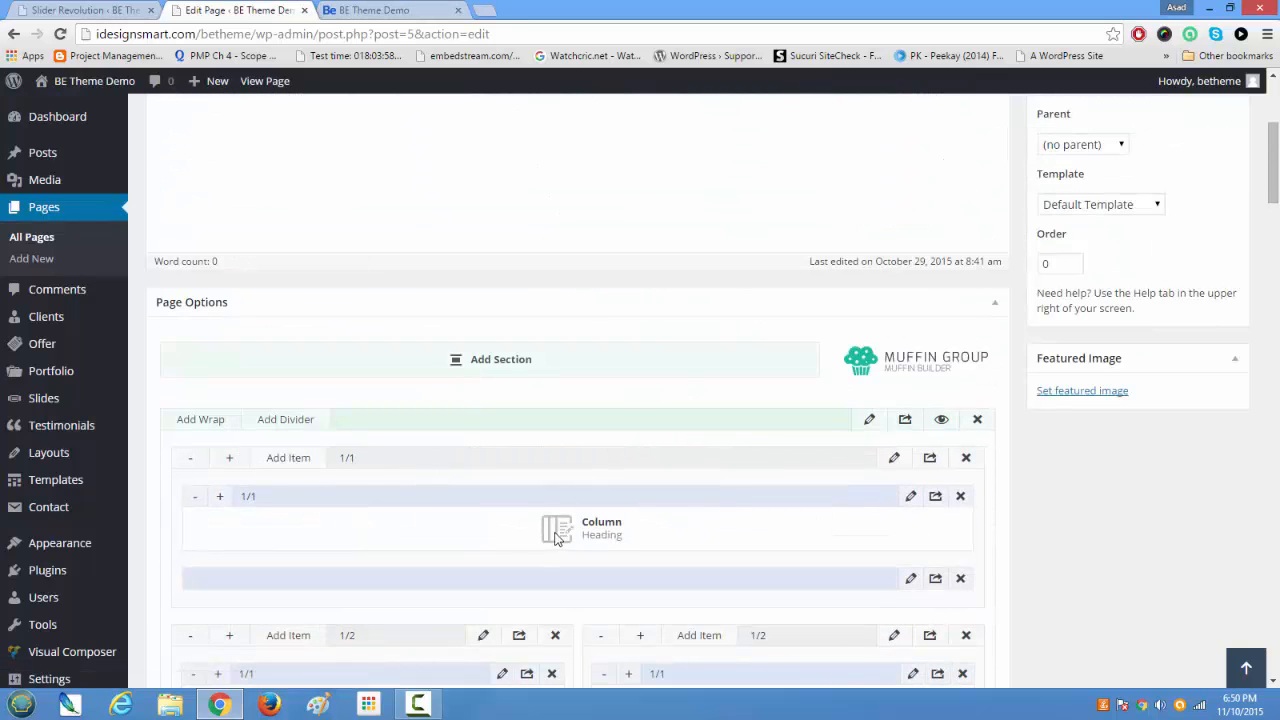
scroll(516, 485, "down", 1)
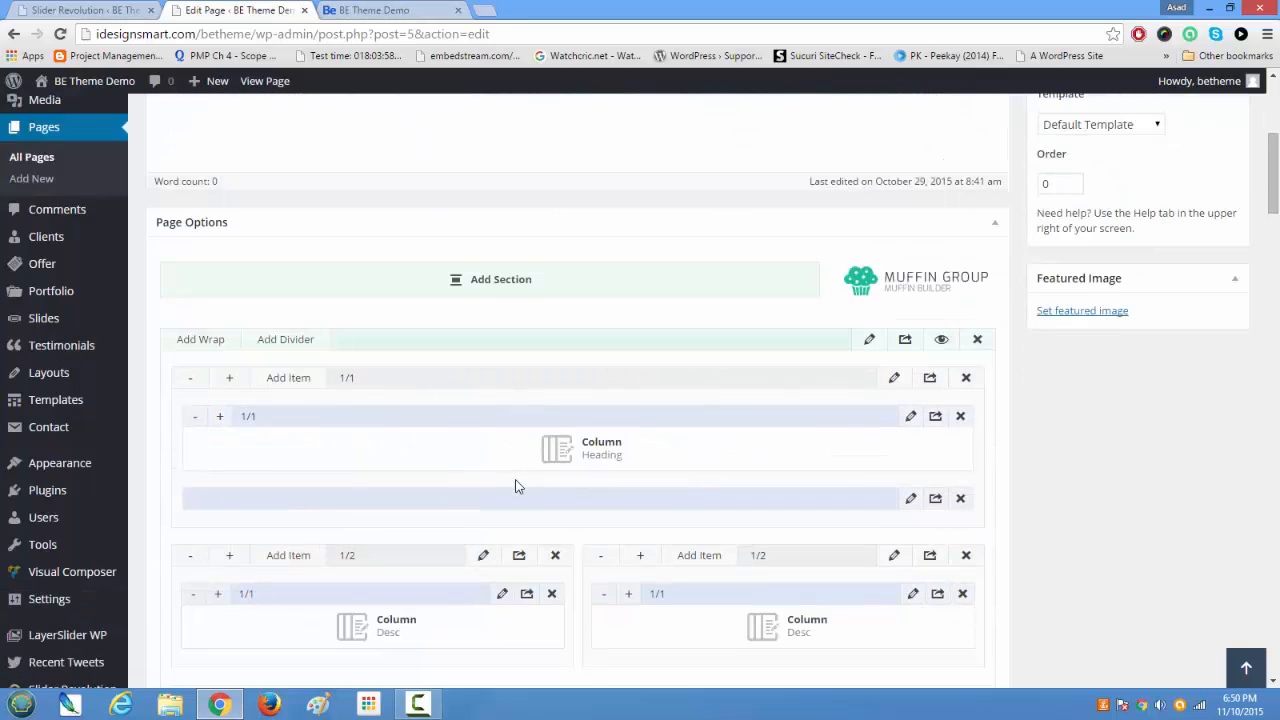
left_click(912, 418)
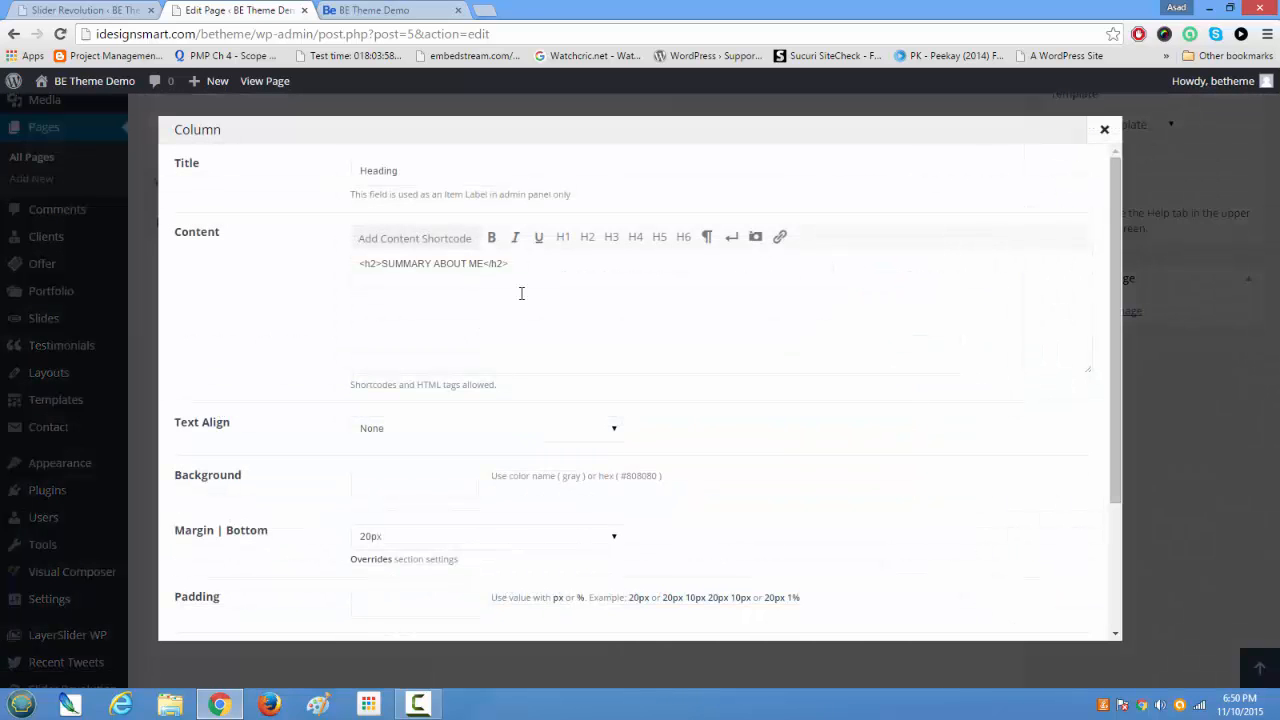
left_click_drag(519, 264, 326, 248)
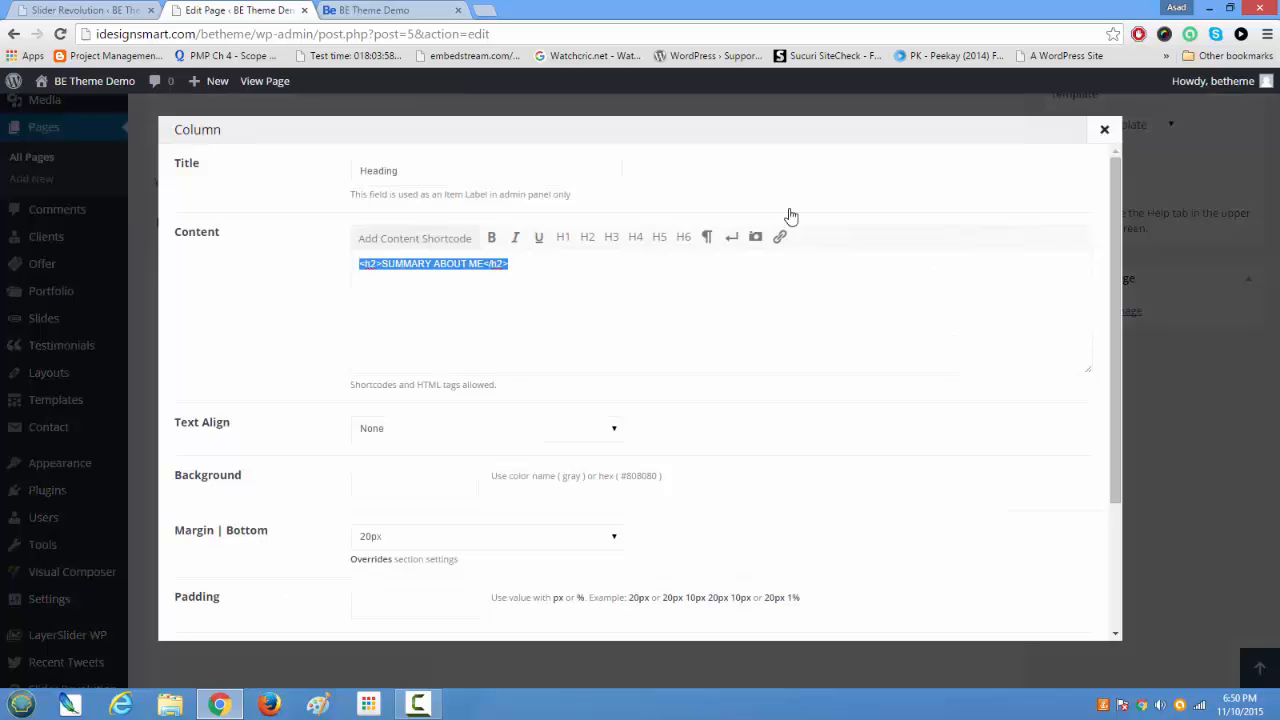
left_click(1104, 129)
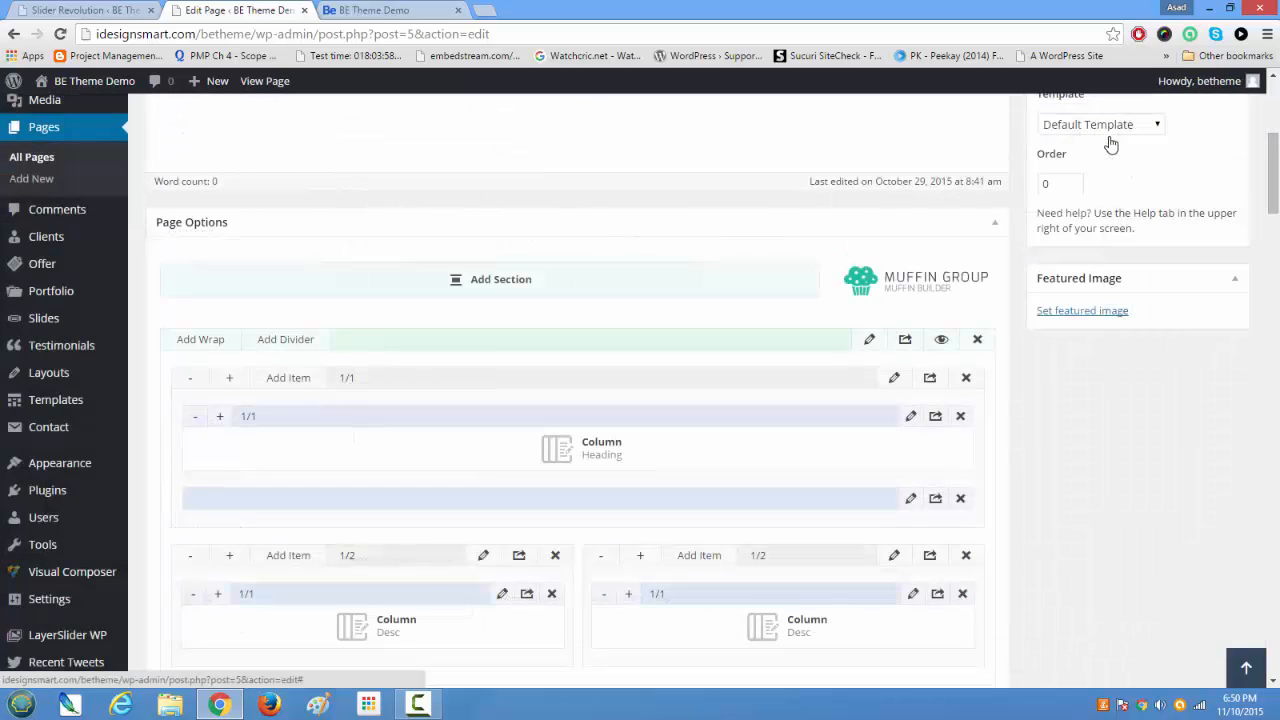
- Switch to the live page and highlight the Summary About Me heading below the slider
left_click(396, 11)
scroll(452, 362, "up", 6)
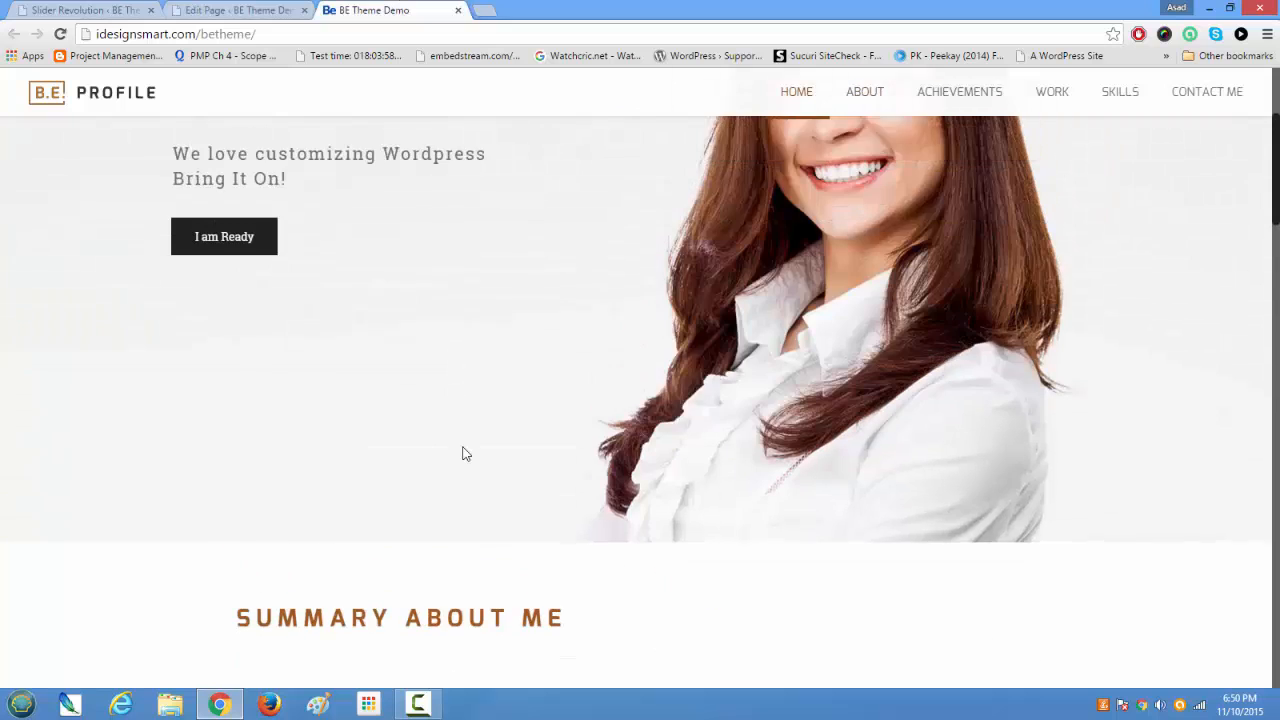
scroll(400, 465, "down", 2)
triple_click(424, 379)
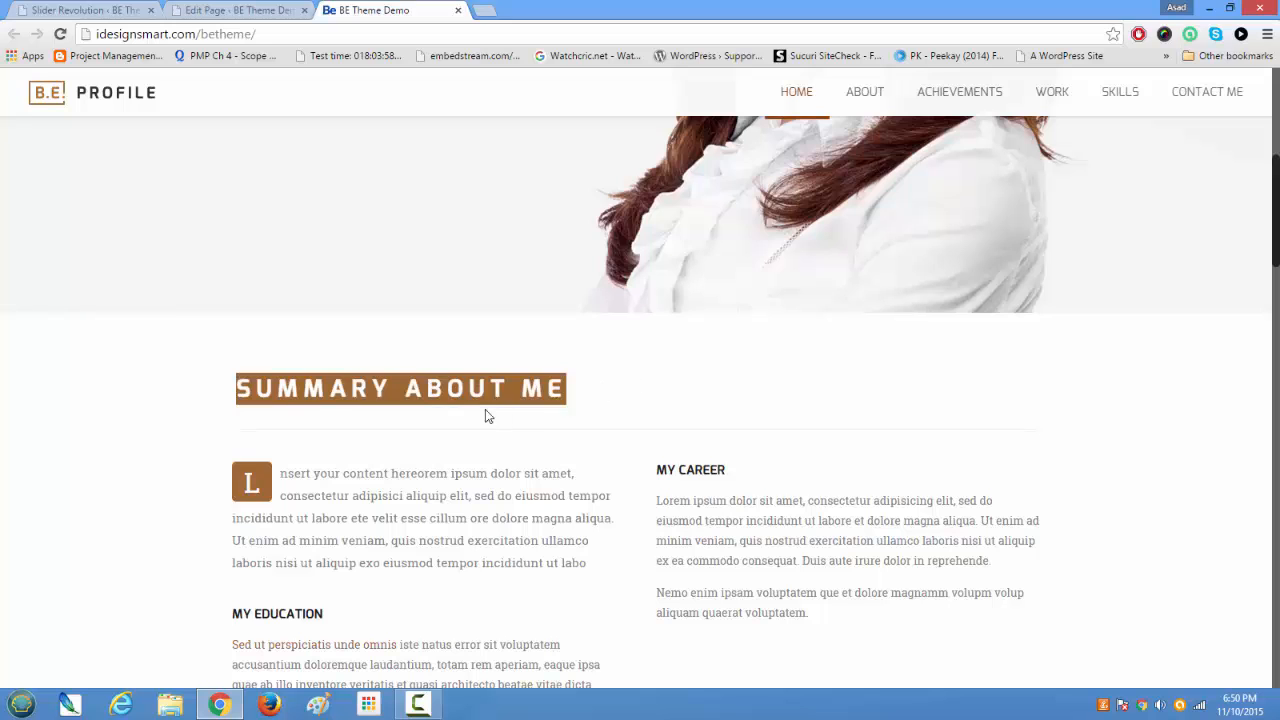
- Back in the page editor, inspect the first half-width Desc column, highlight its full content including MY EDUCATION, and close its settings
left_click(227, 14)
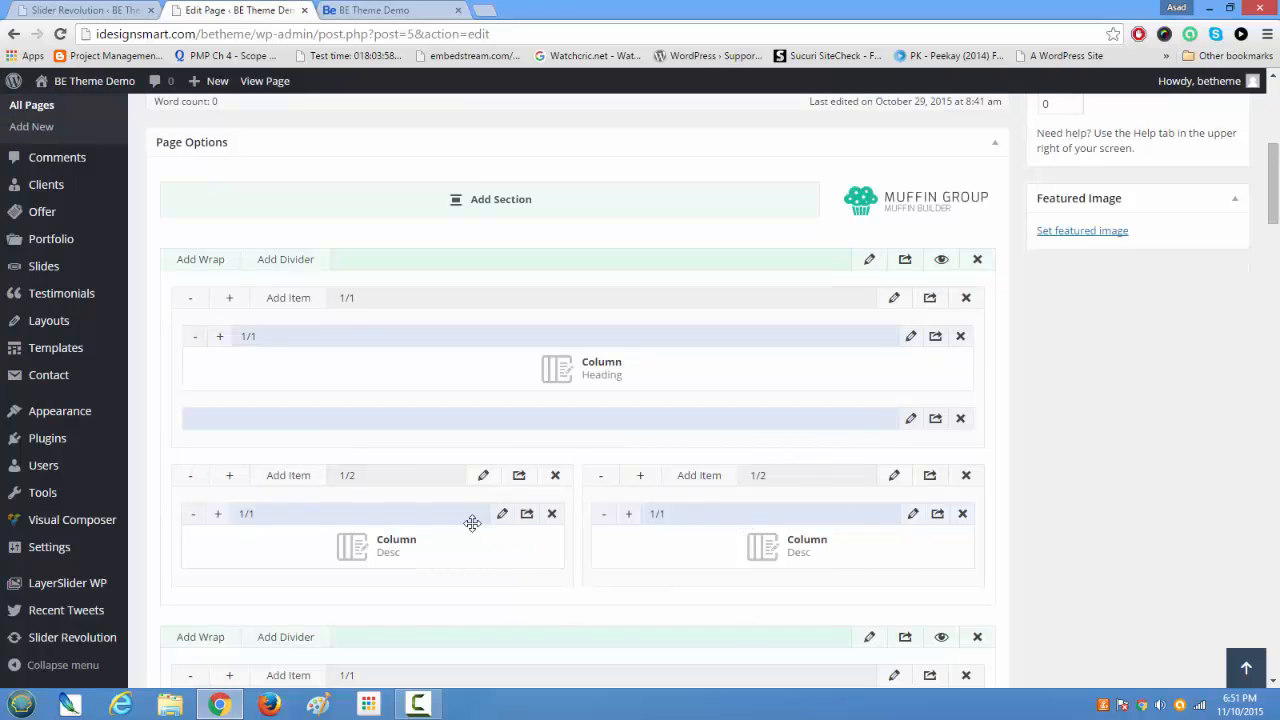
left_click(501, 514)
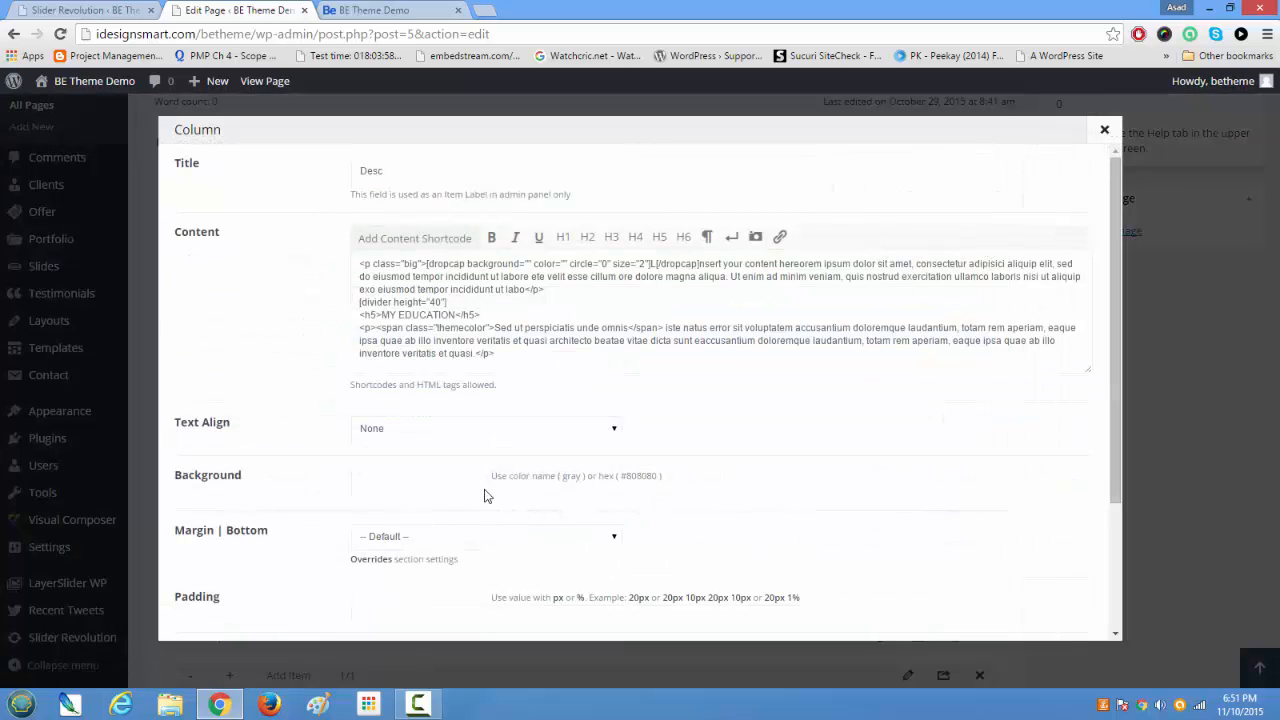
left_click_drag(358, 263, 537, 396)
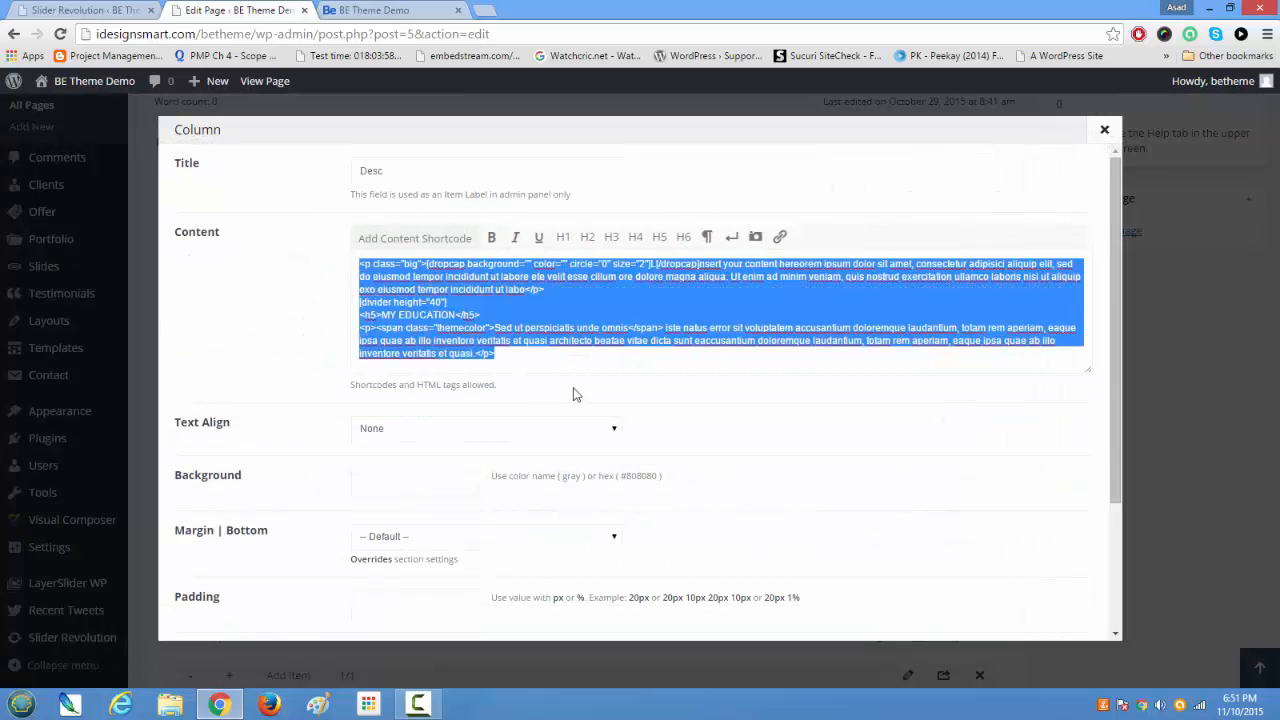
left_click(1104, 130)
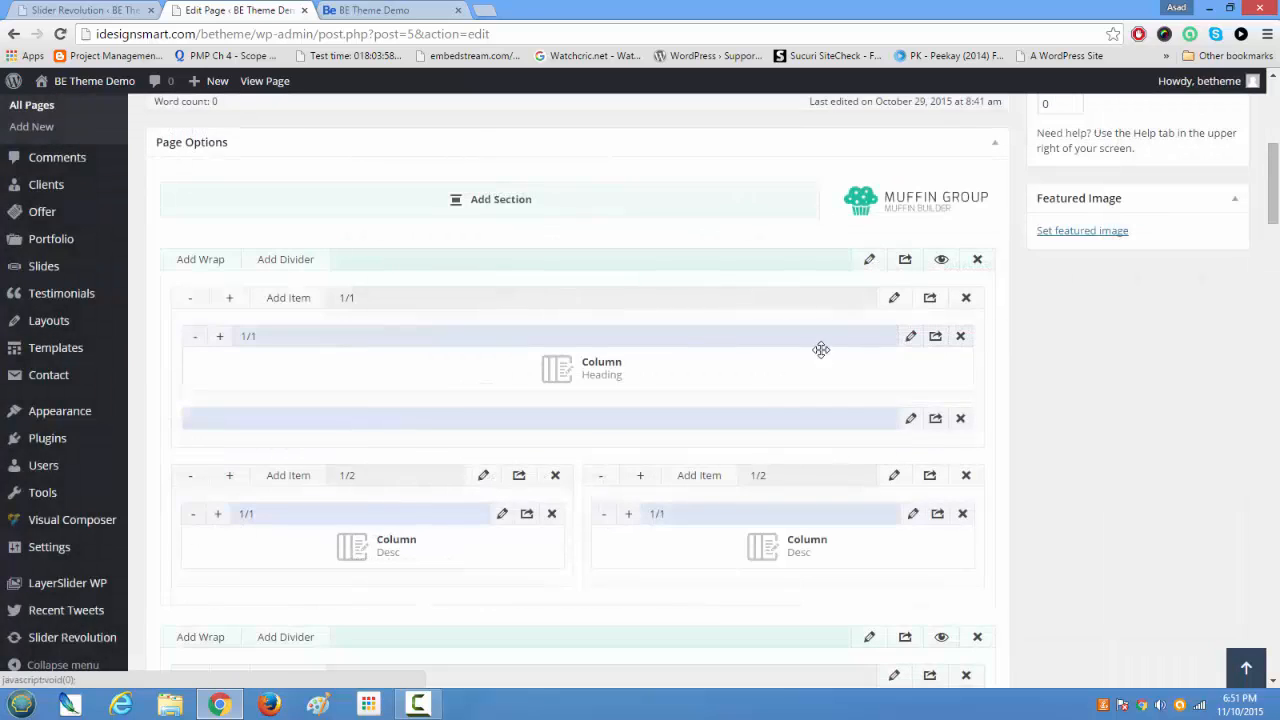
- Inspect the content and display settings of the second half-width Desc column, which holds MY CAREER, and close its settings
left_click(912, 514)
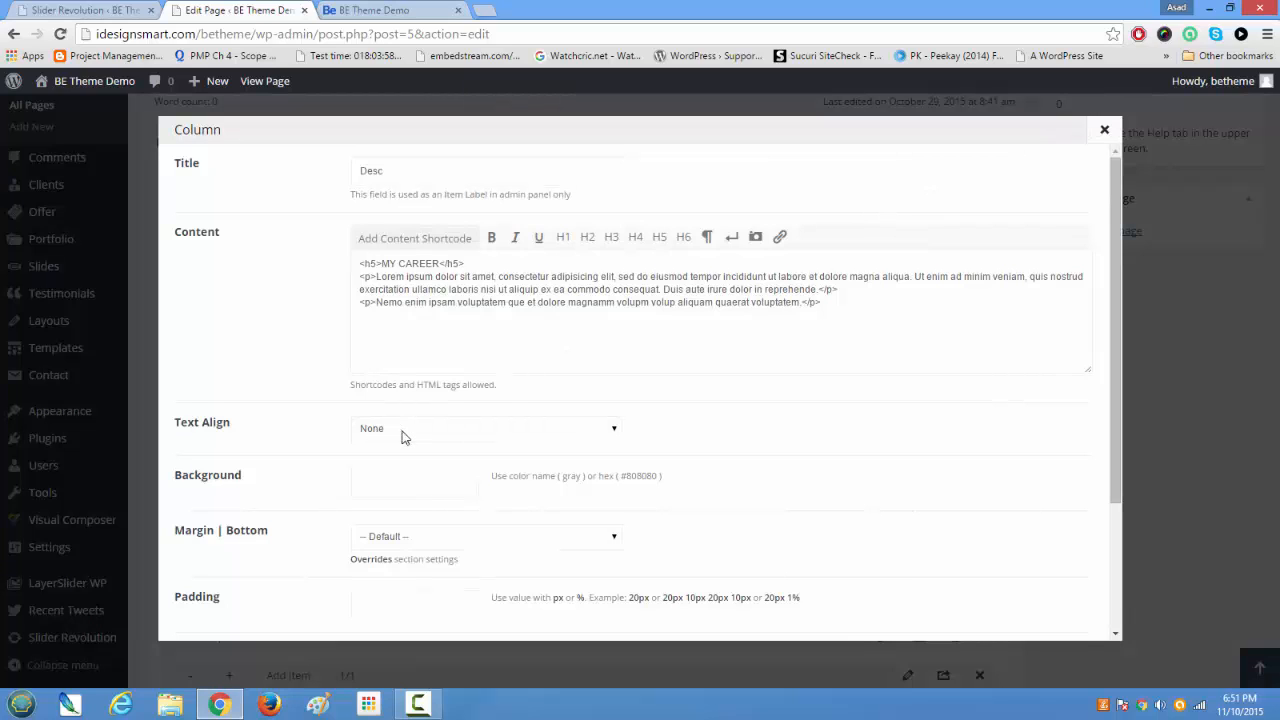
scroll(403, 437, "down", 2)
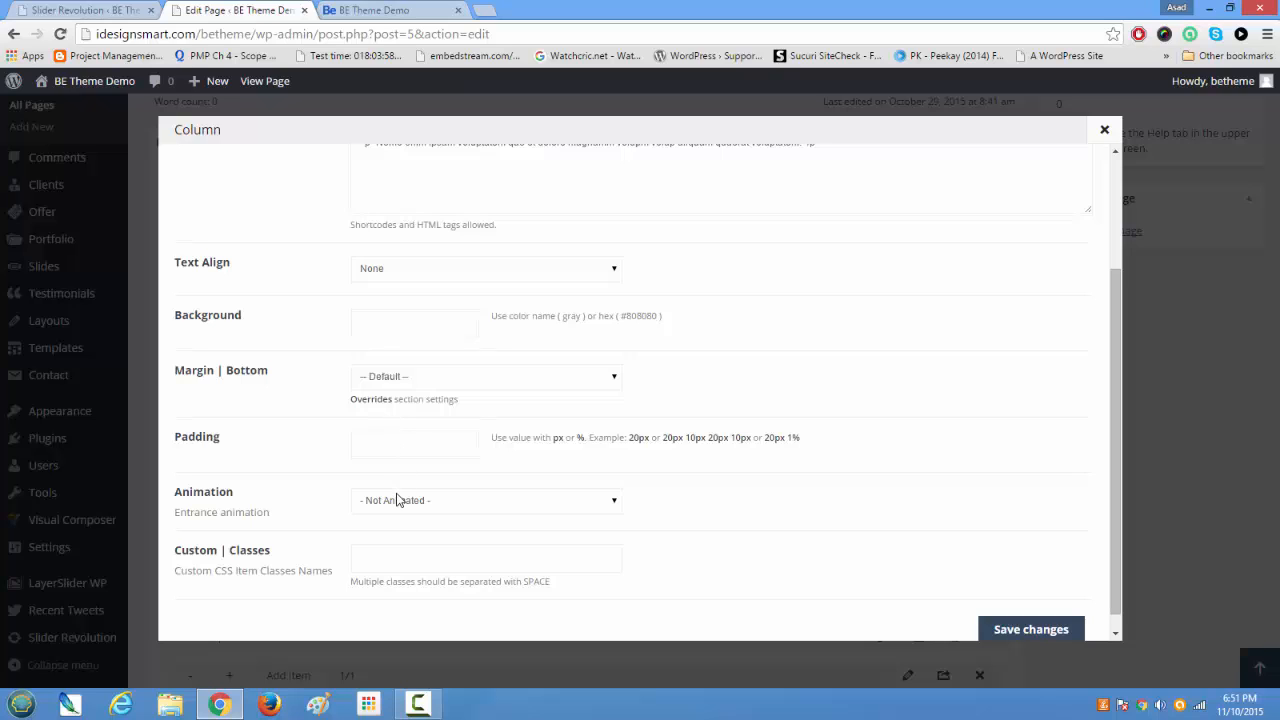
left_click(1104, 130)
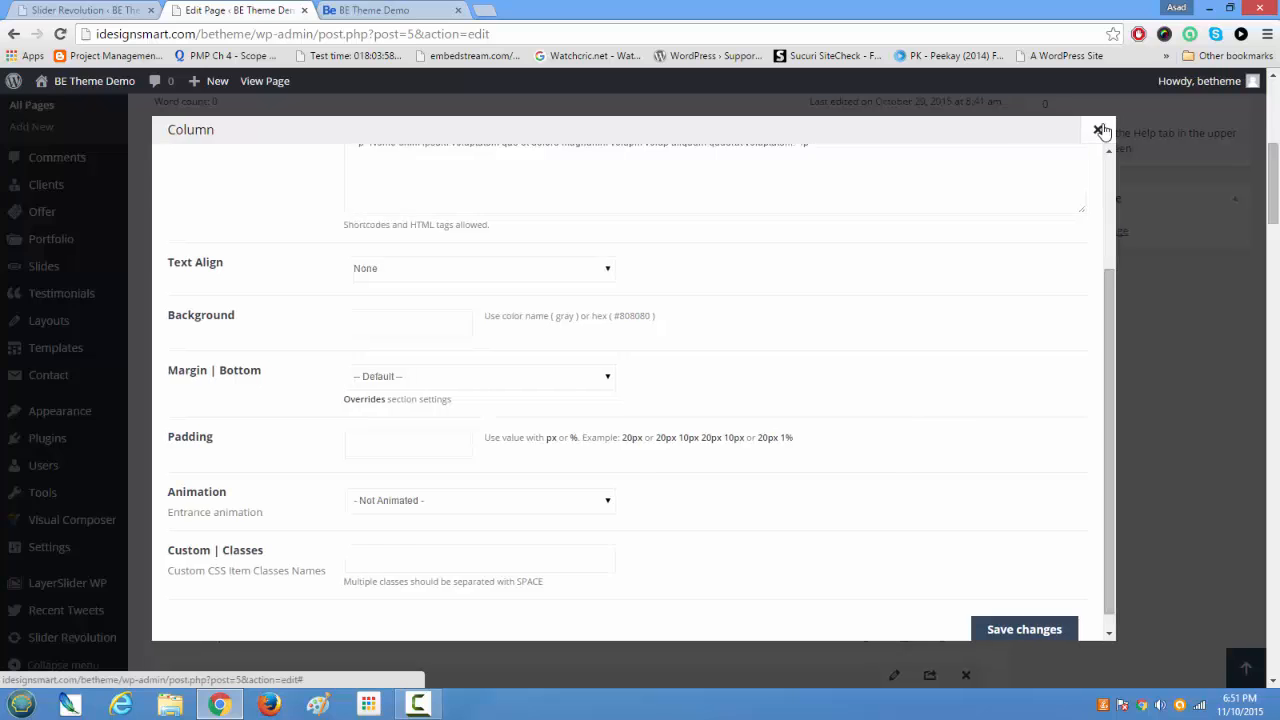
- Examine how the first builder sections are arranged, from the Heading and Desc columns through the Quick Fact items to Portfolio
scroll(620, 512, "down", 4)
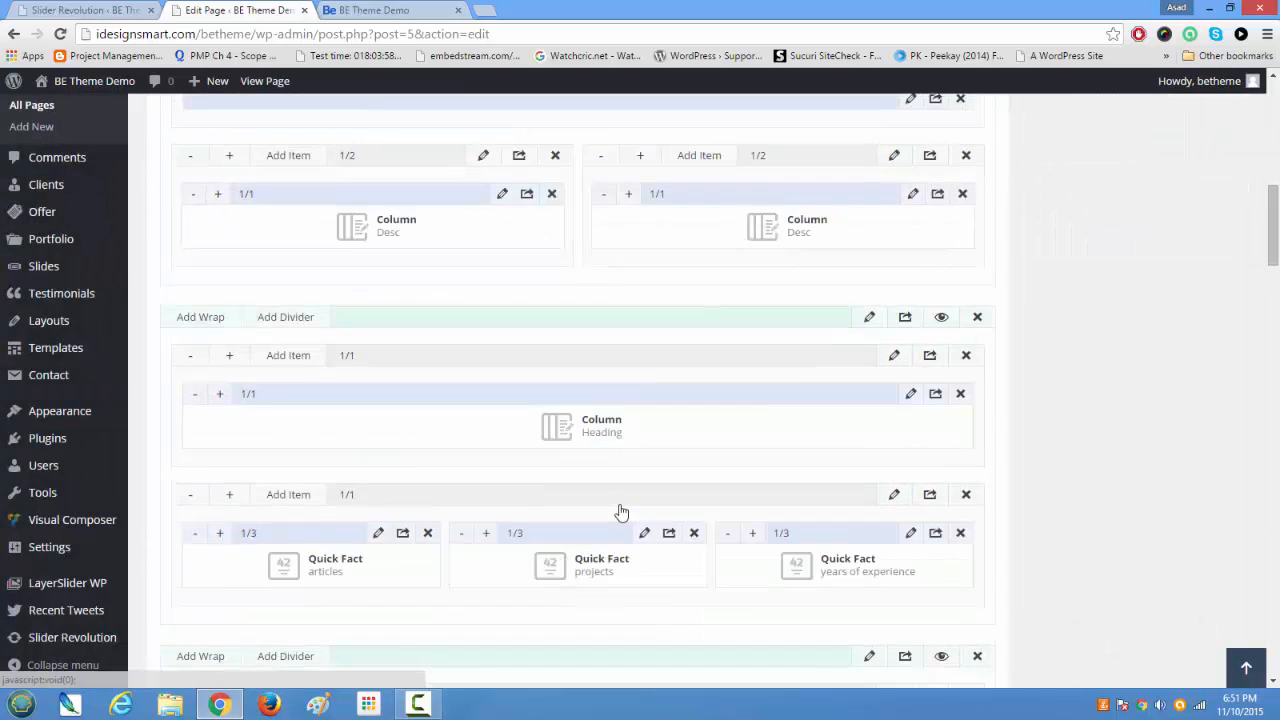
scroll(620, 512, "up", 3)
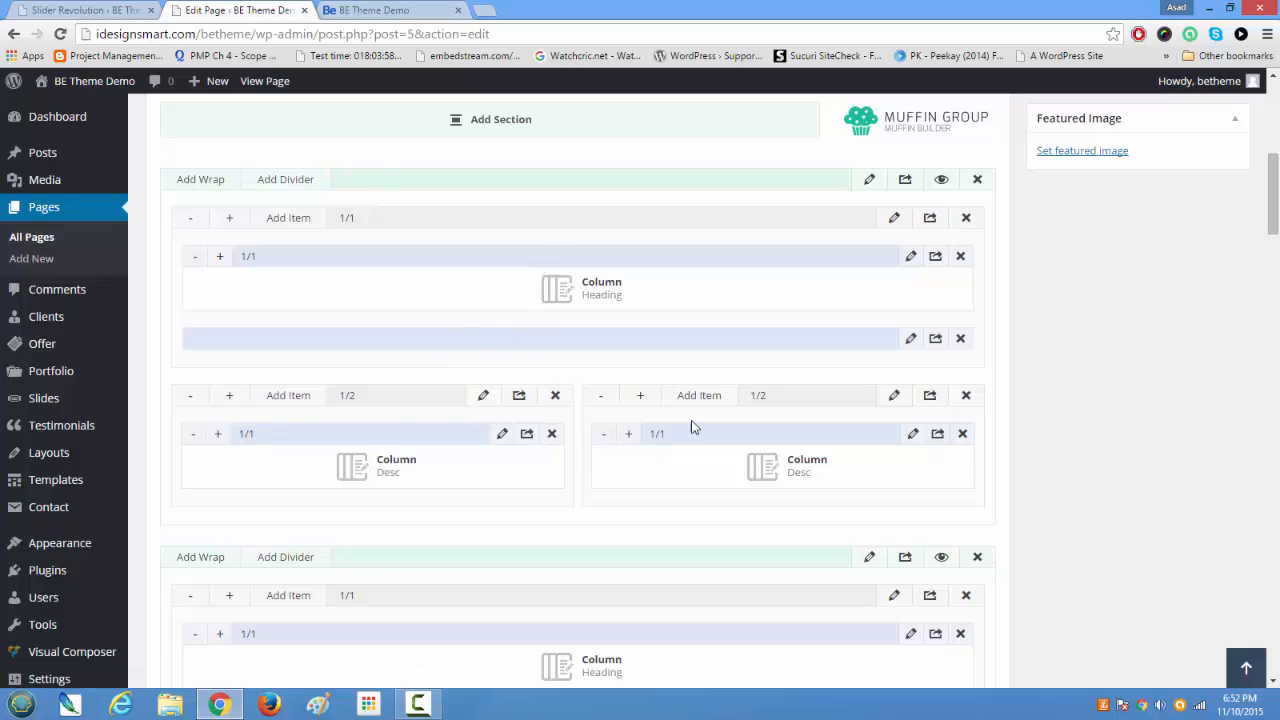
scroll(523, 509, "down", 4)
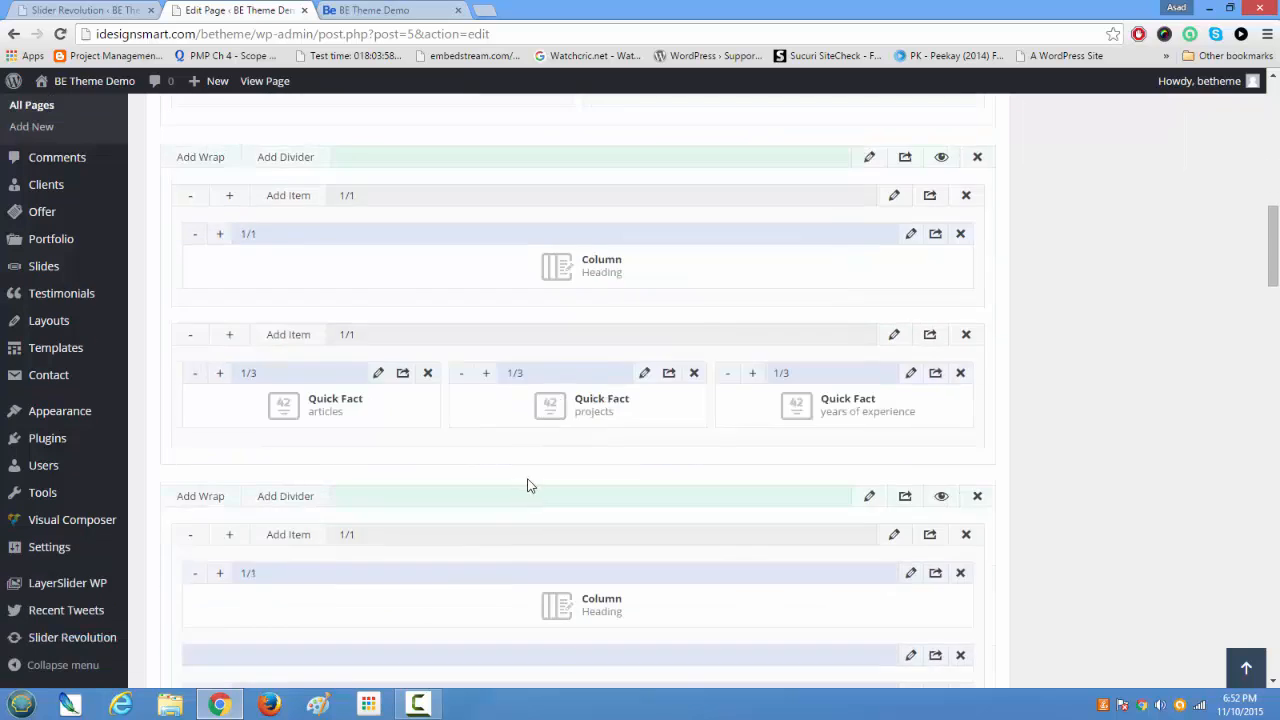
scroll(530, 485, "down", 3)
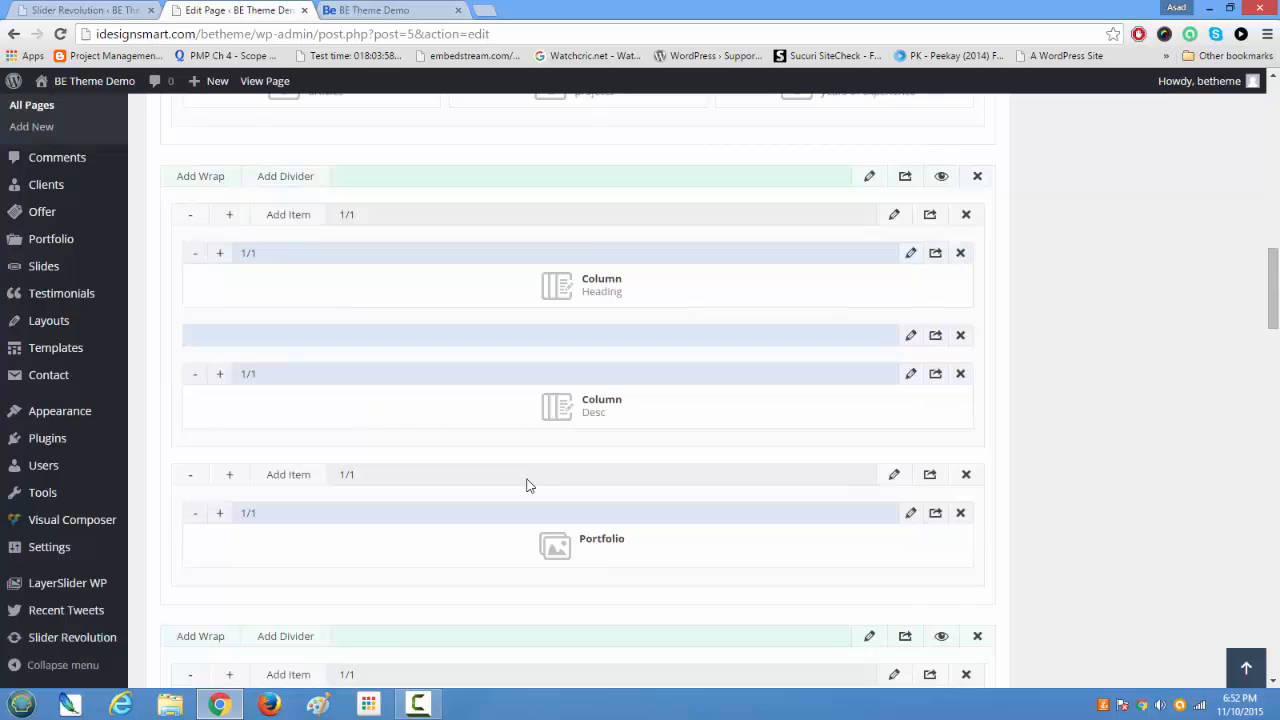
scroll(528, 485, "up", 10)
scroll(528, 487, "down", 3)
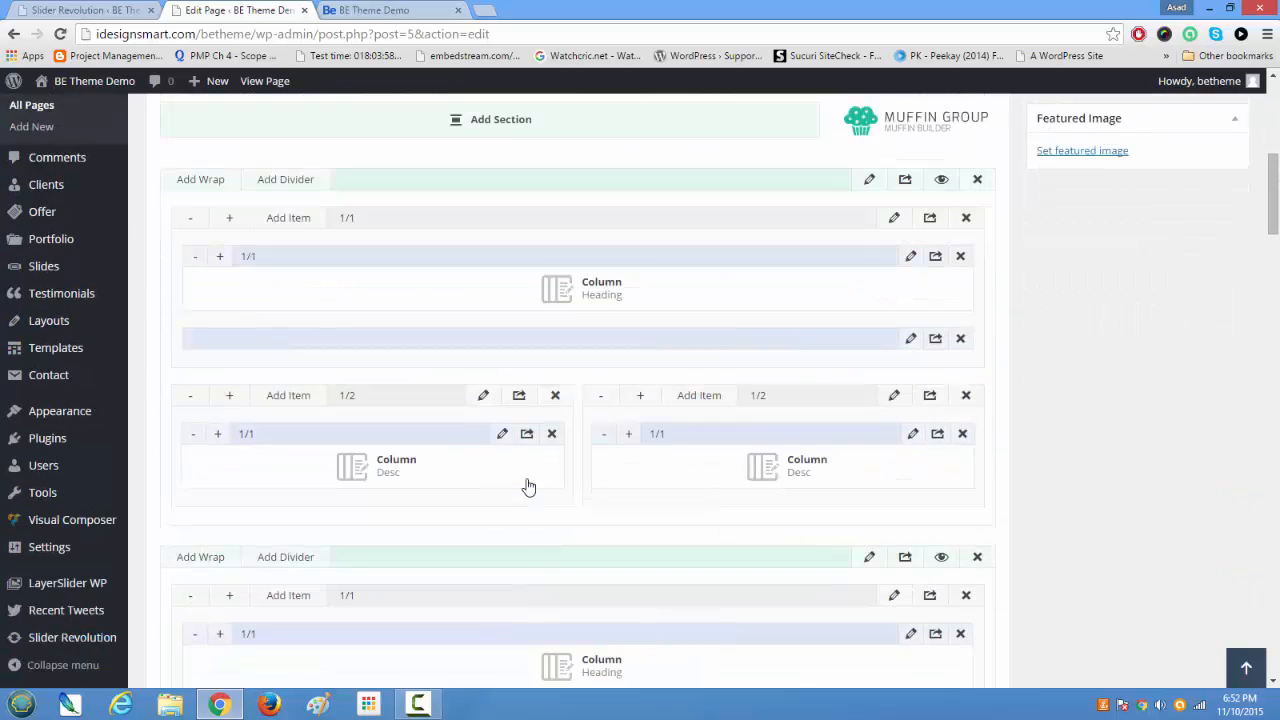
scroll(528, 487, "down", 1)
scroll(528, 485, "up", 4)
scroll(528, 485, "down", 2)
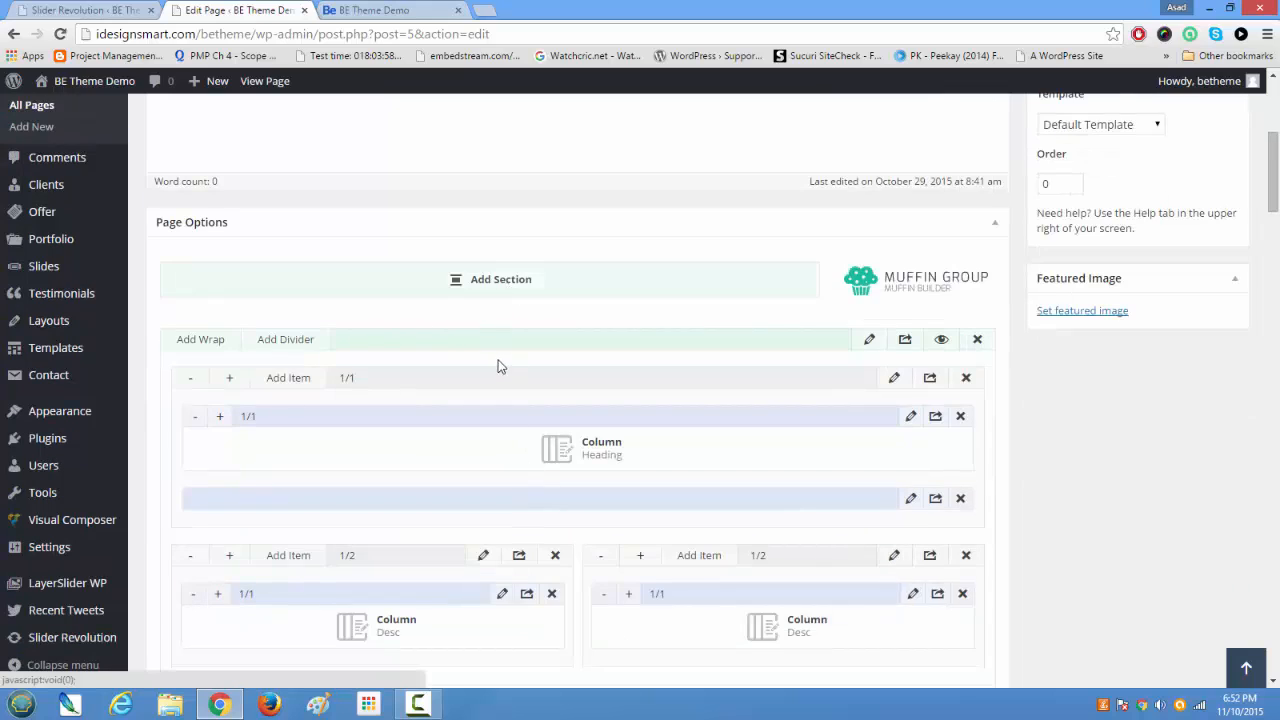
- Add a wrap to the empty last section of the Muffin Builder, below the contact form section
scroll(495, 332, "down", 15)
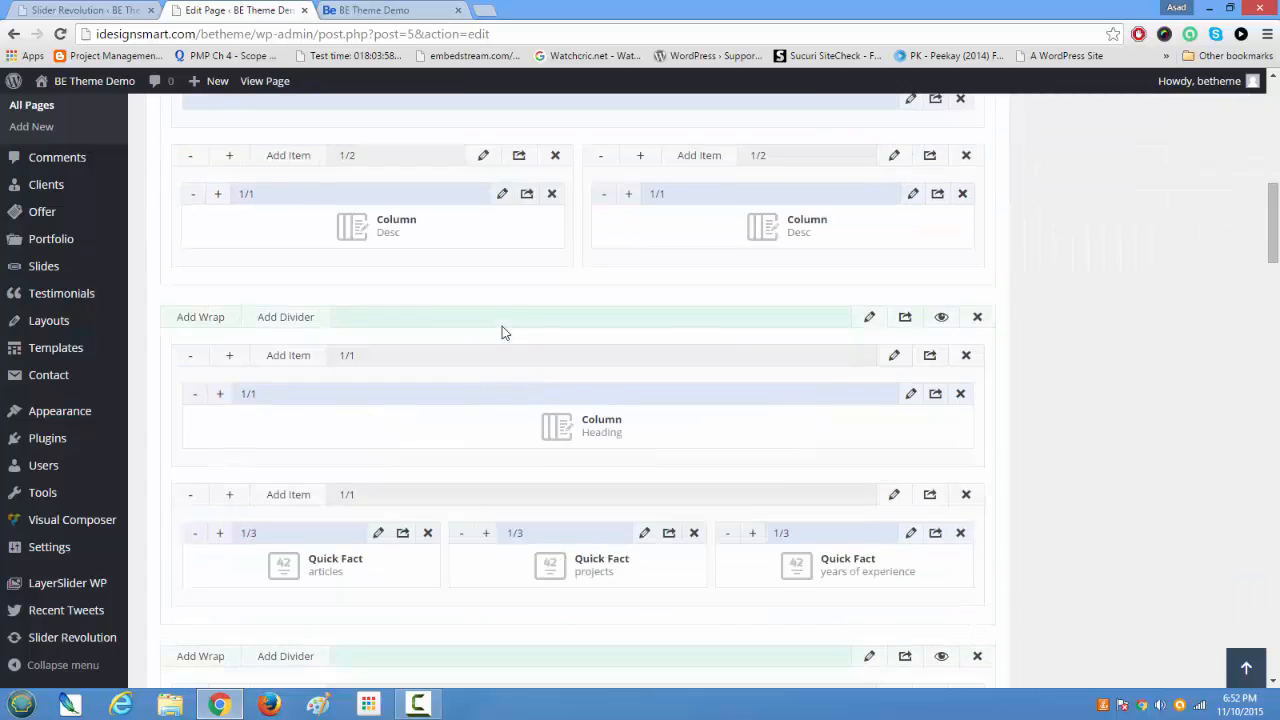
scroll(501, 326, "down", 4)
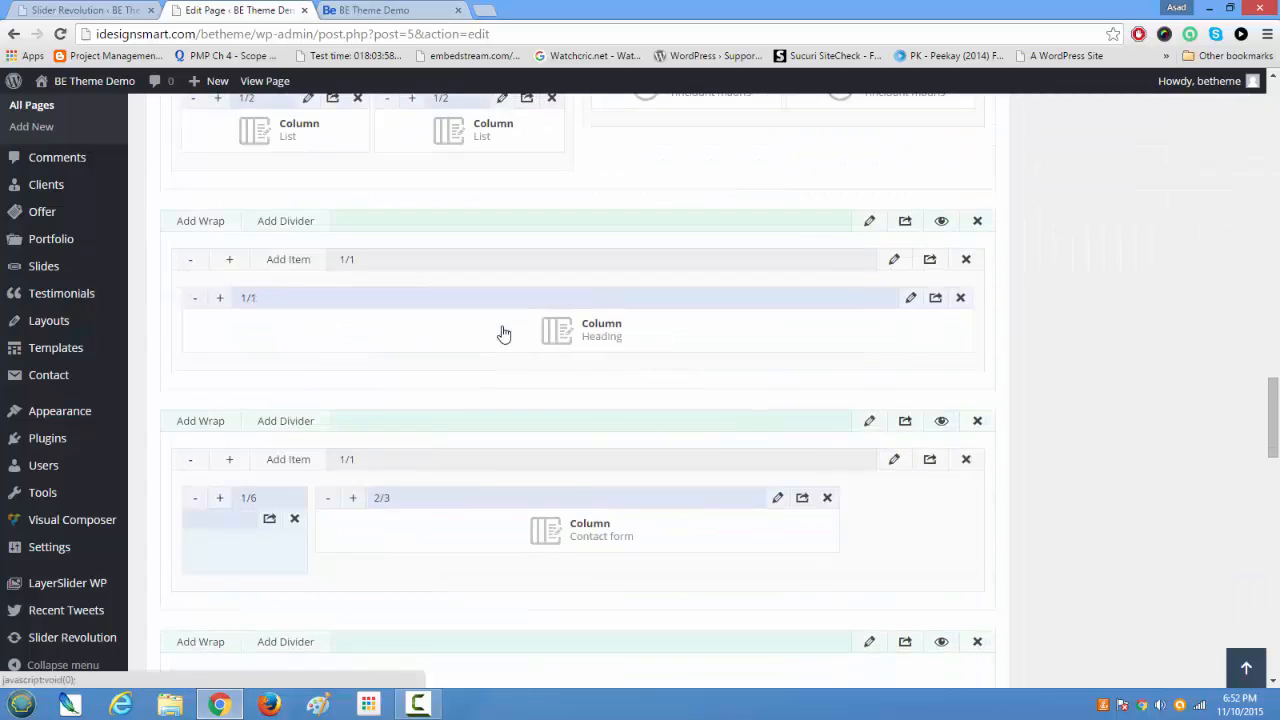
scroll(498, 350, "down", 3)
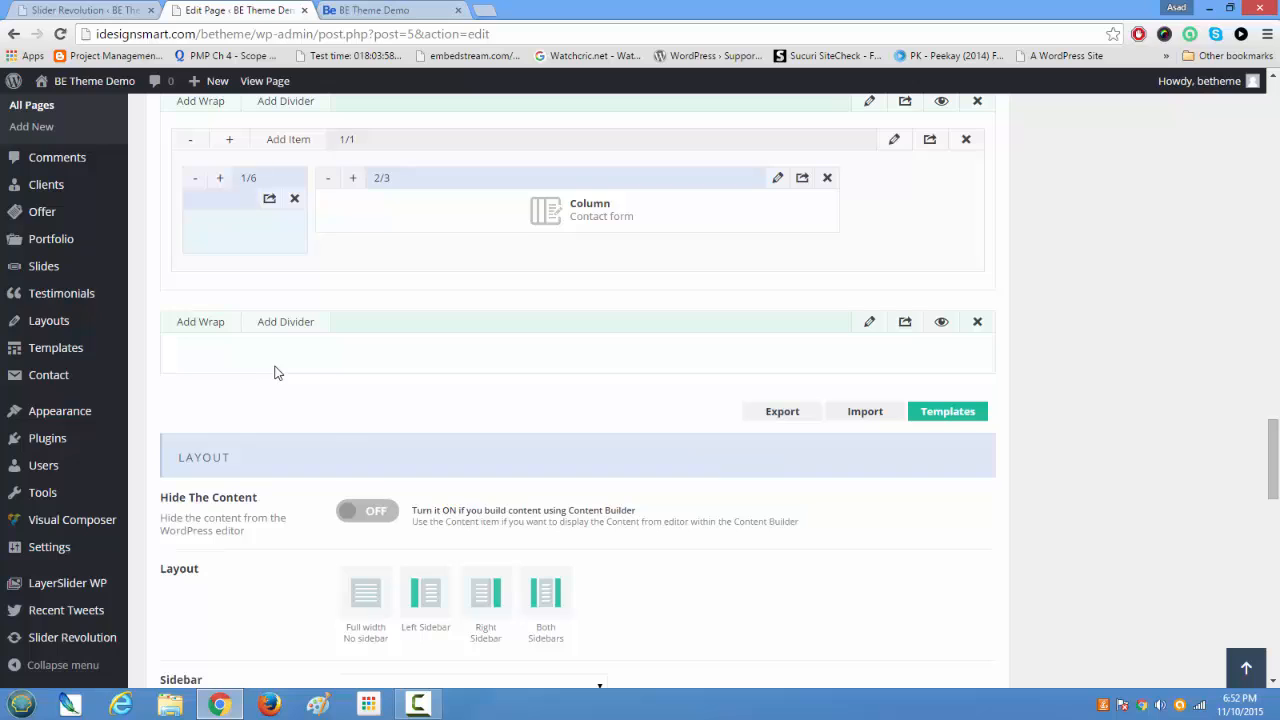
left_click(200, 329)
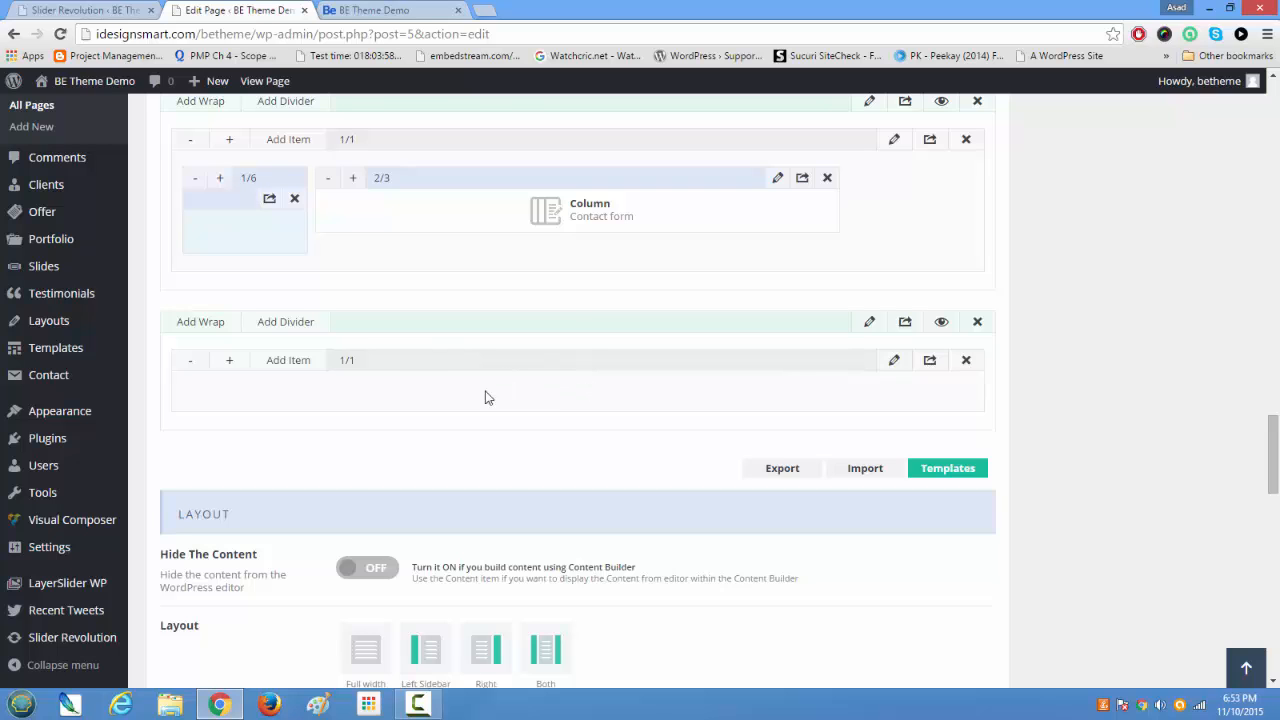
- Add a Column item to the empty wrap in the last section and widen it to 1/2
left_click(303, 371)
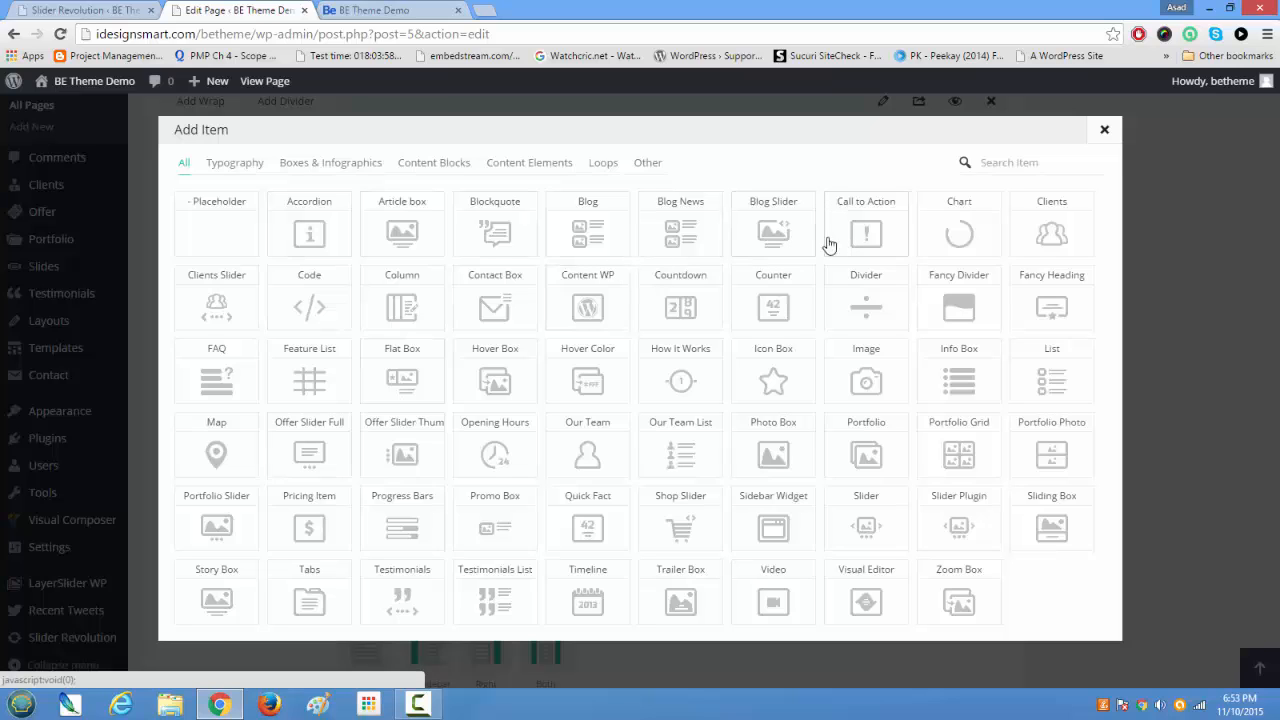
left_click(402, 305)
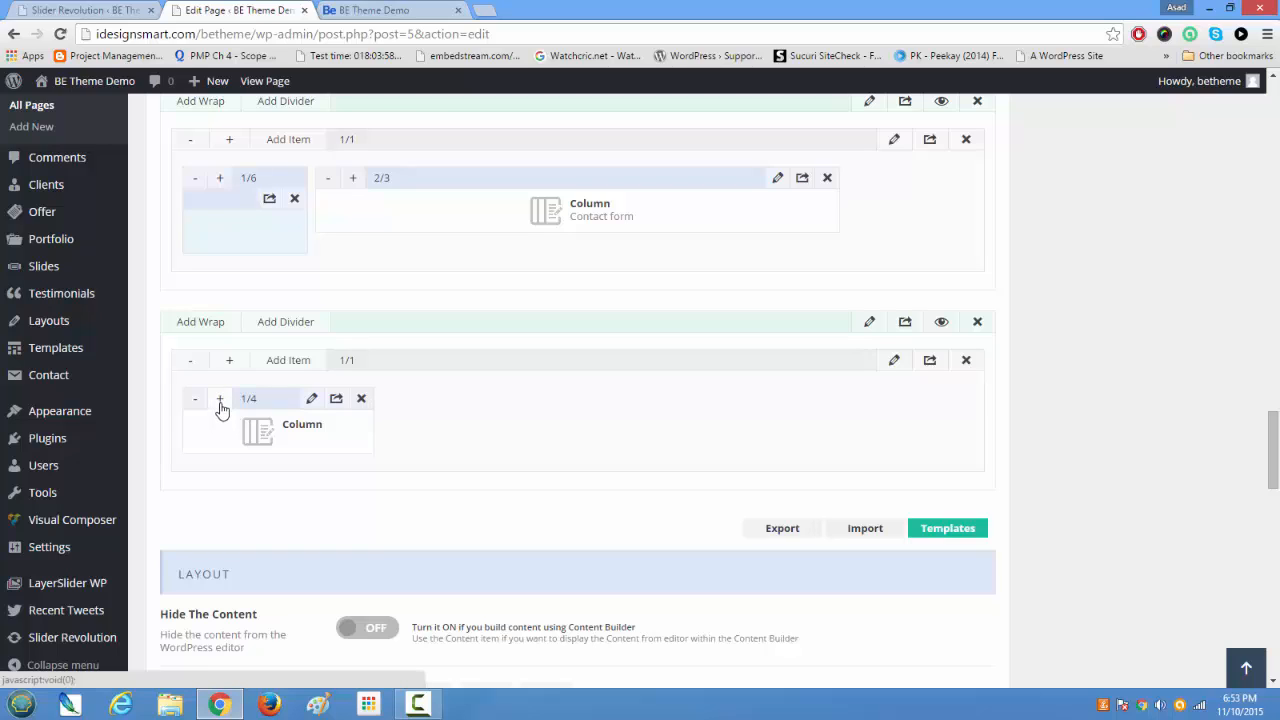
left_click(220, 400)
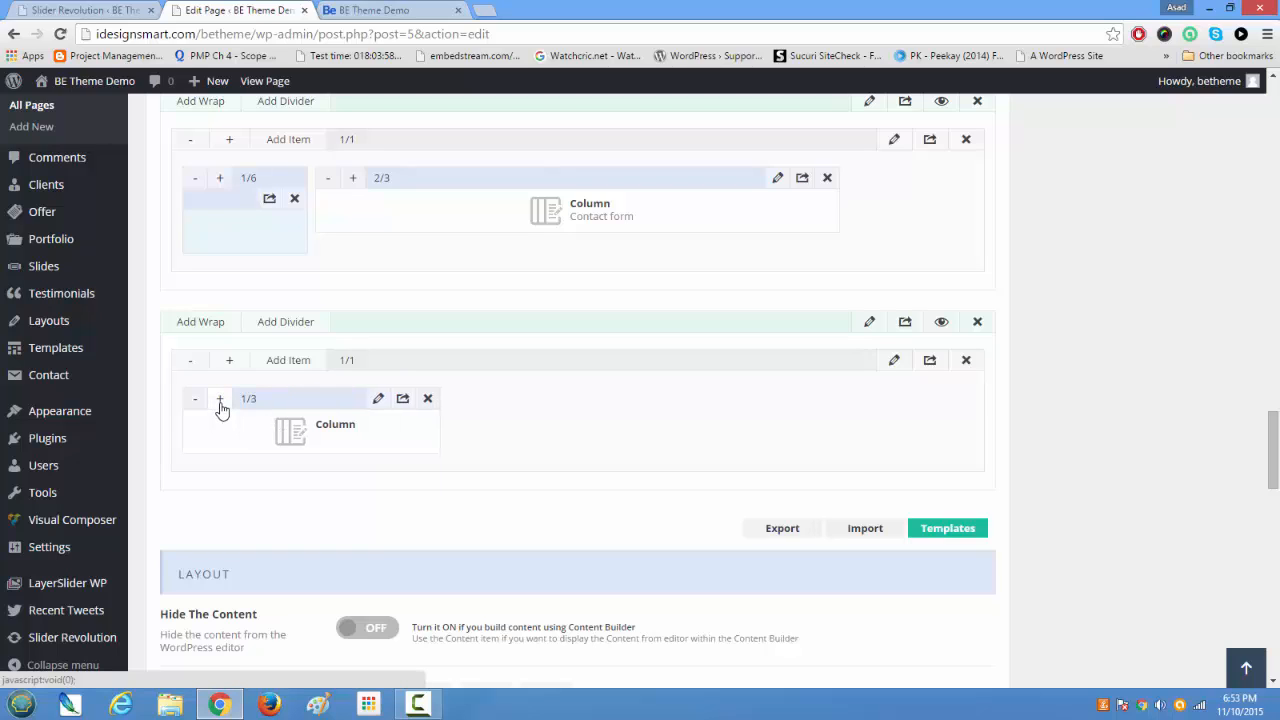
left_click(220, 400)
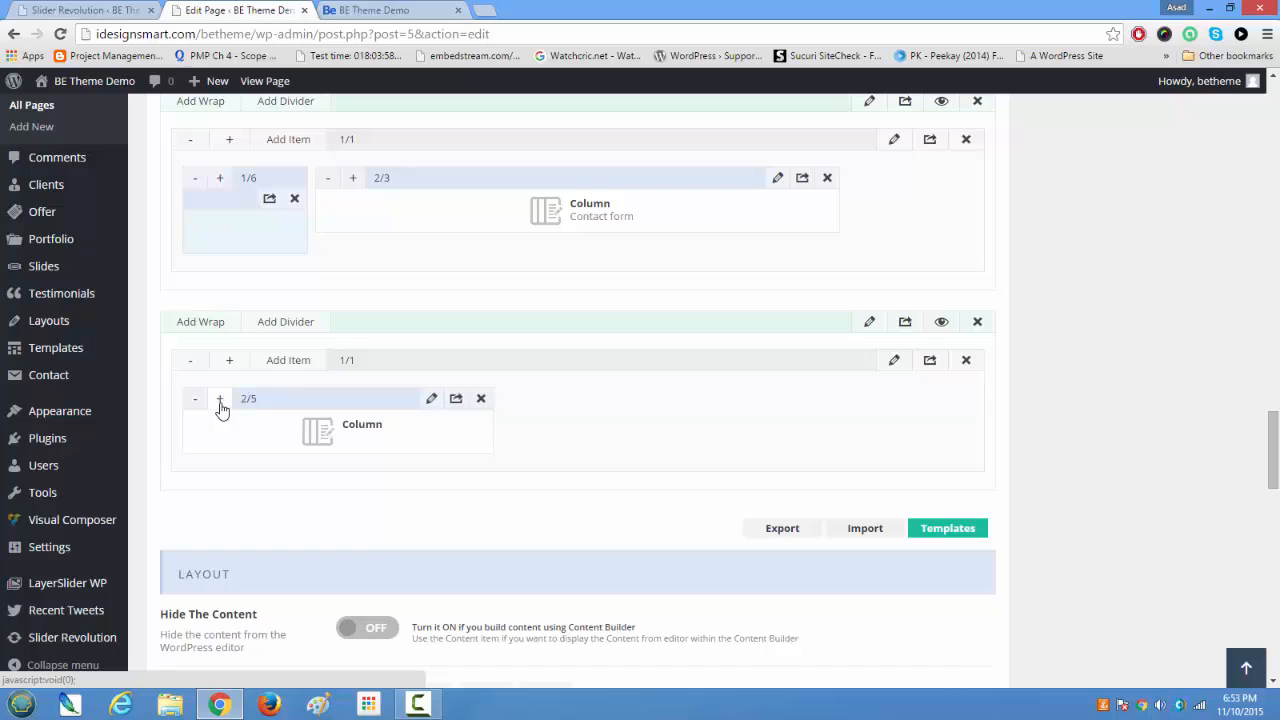
left_click(220, 400)
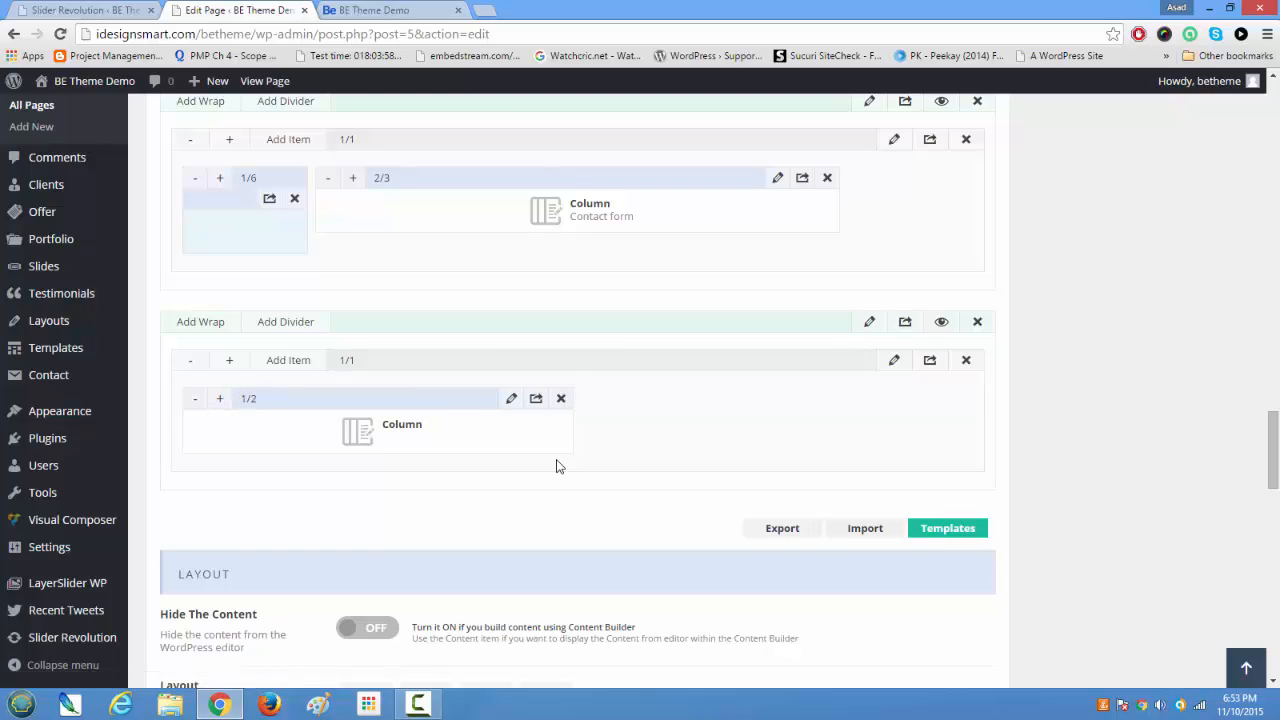
- Add a second Column item beside the first one in the same wrap and widen it to 1/2
left_click(287, 362)
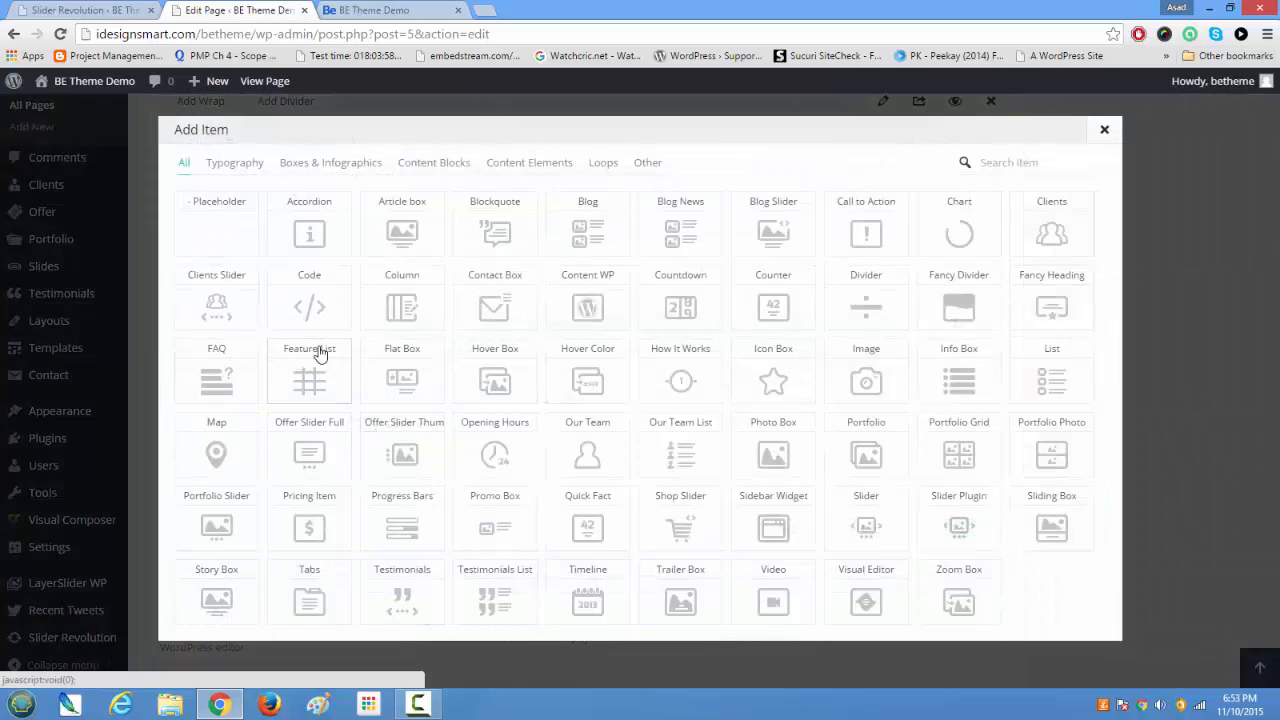
left_click(418, 312)
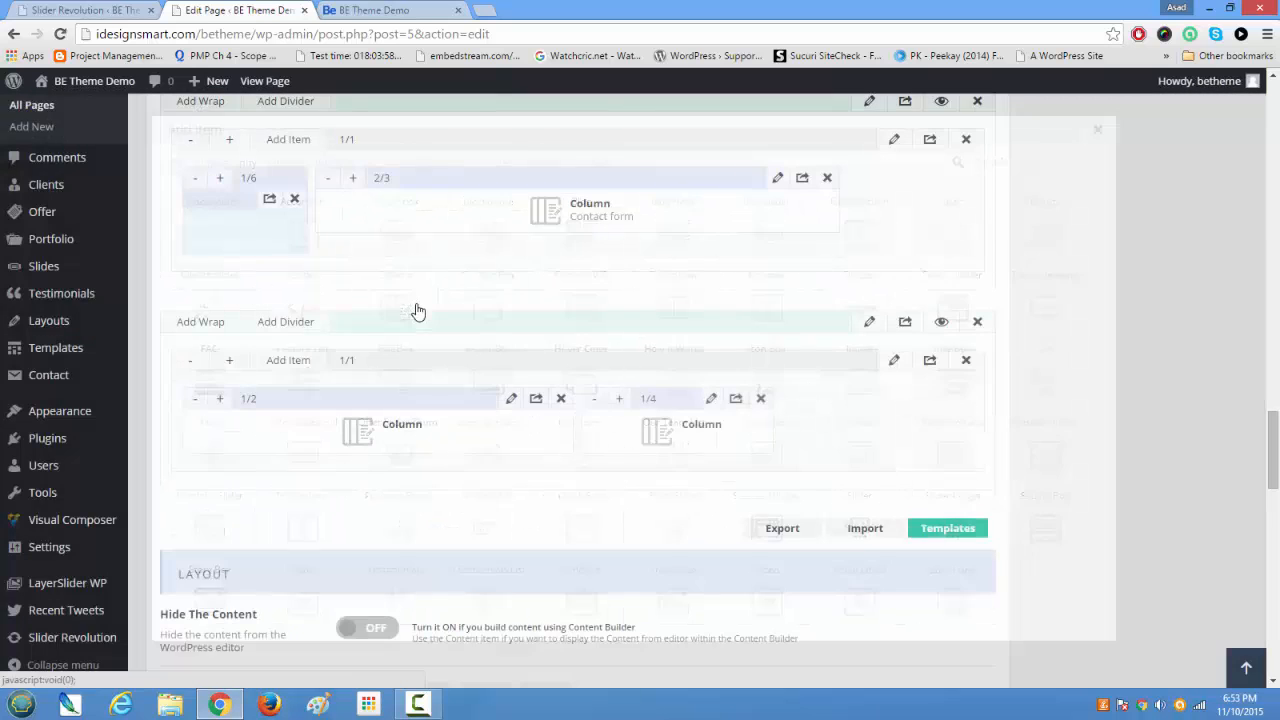
left_click(620, 399)
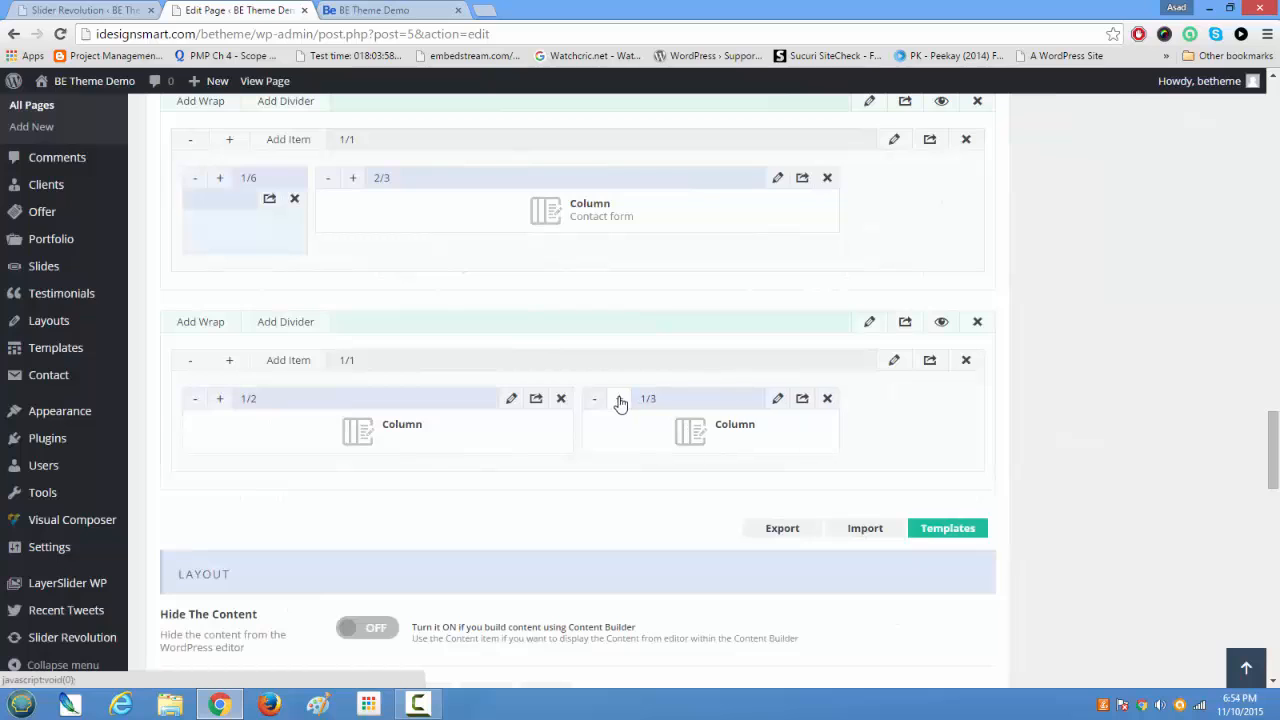
left_click(620, 399)
left_click(620, 399)
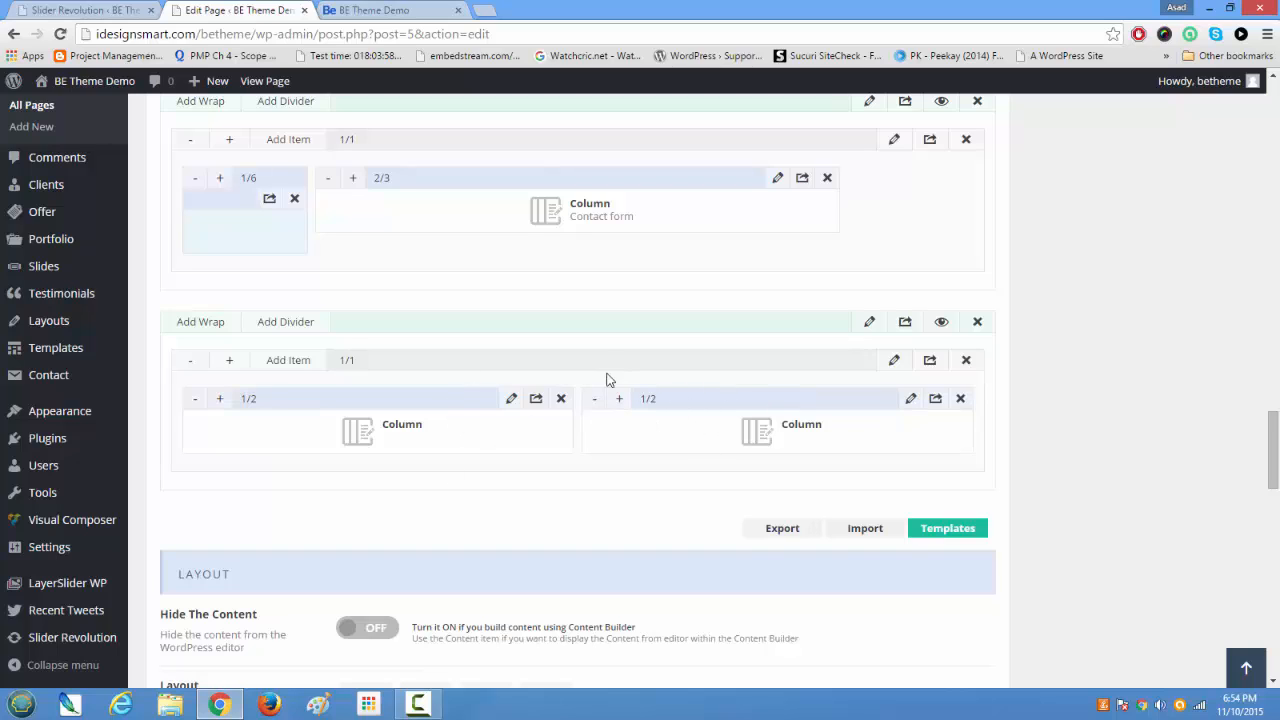
- Move the new two-column section above all other sections in the page builder
mouse_move(564, 318)
left_mouse_down()
mouse_move(557, 254)
mouse_move(540, 340)
mouse_move(543, 316)
mouse_move(528, 334)
mouse_move(582, 313)
mouse_move(566, 322)
left_mouse_up()
left_click_drag(627, 325, 626, 409)
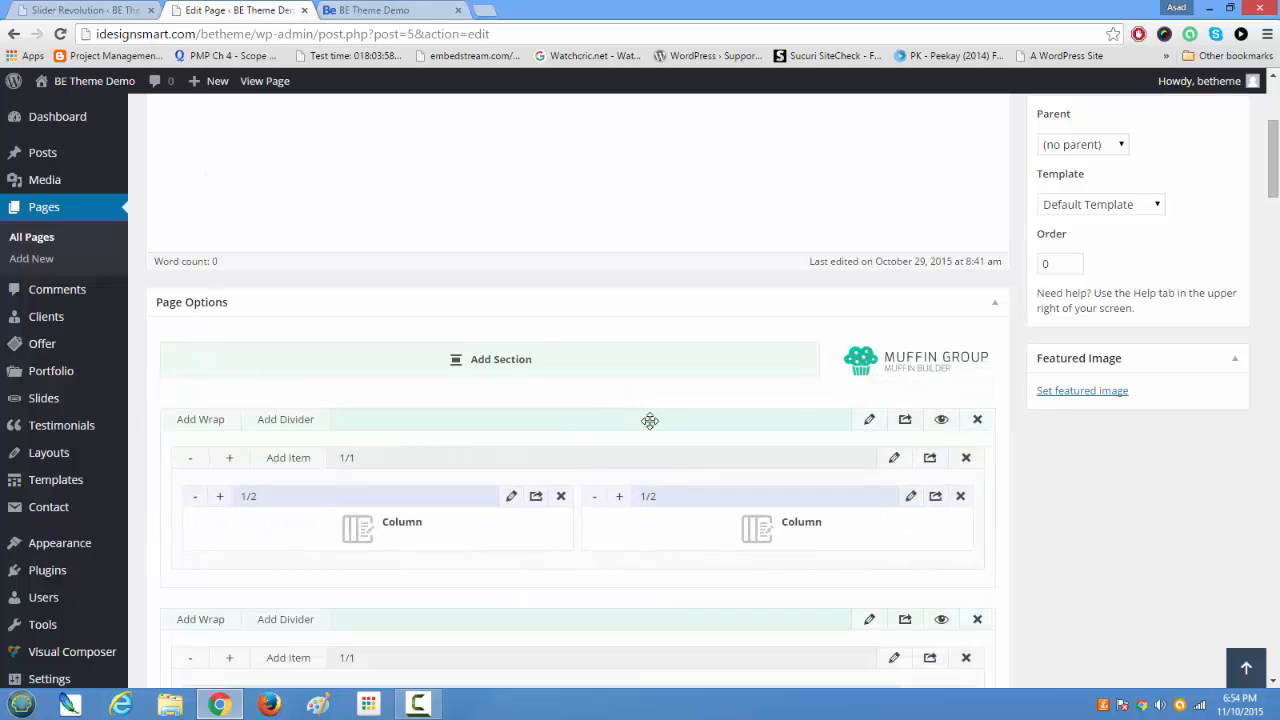
- Open the first column of the moved section for editing and insert an Image shortcode into its content
left_click(512, 500)
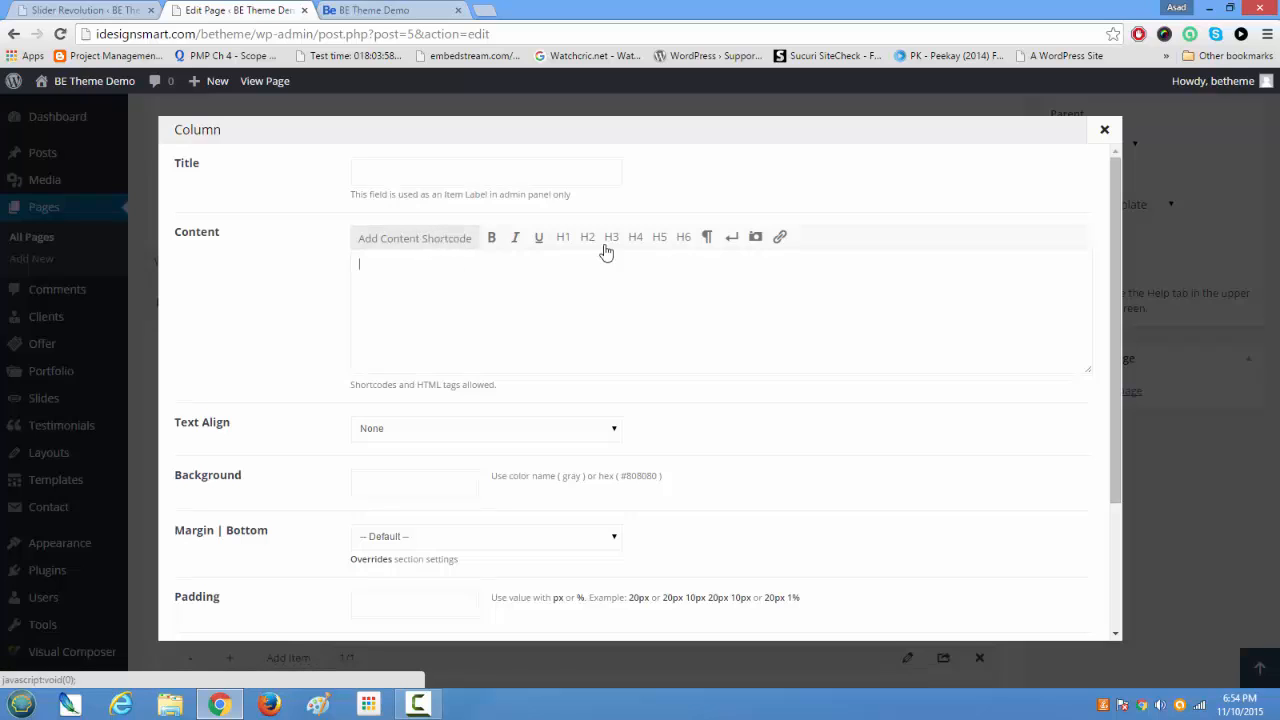
left_click(408, 242)
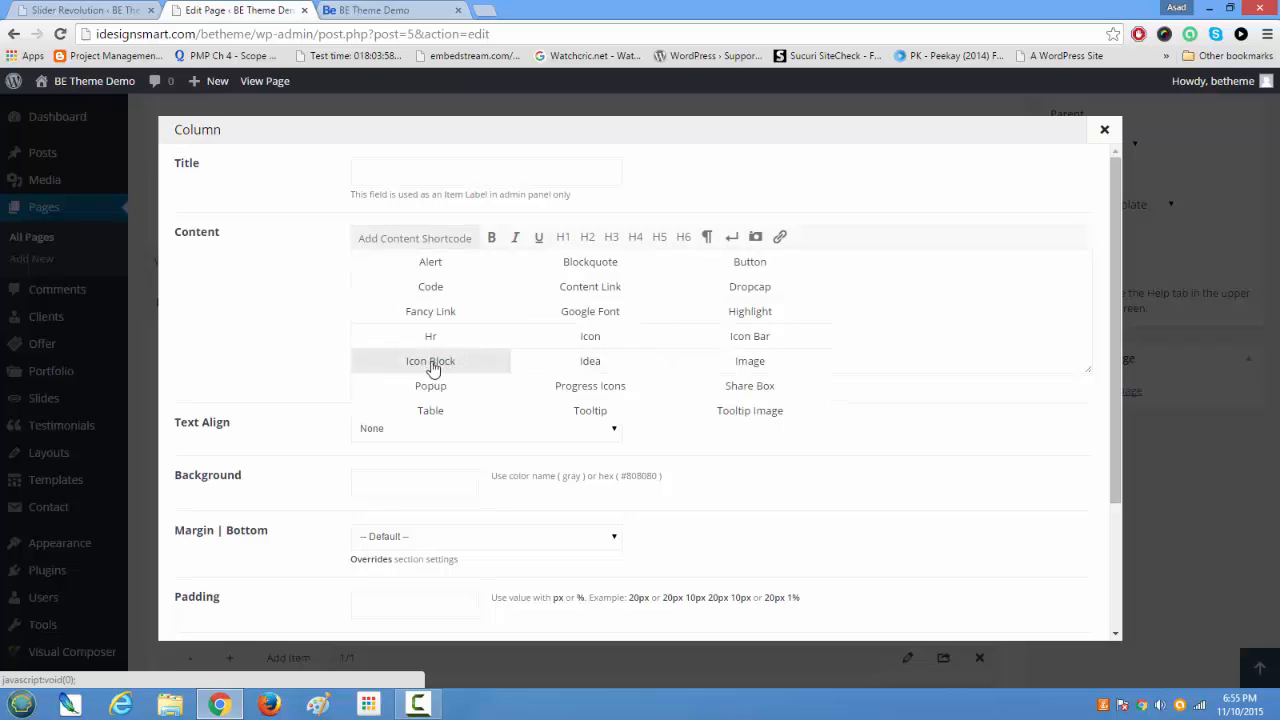
left_click(697, 362)
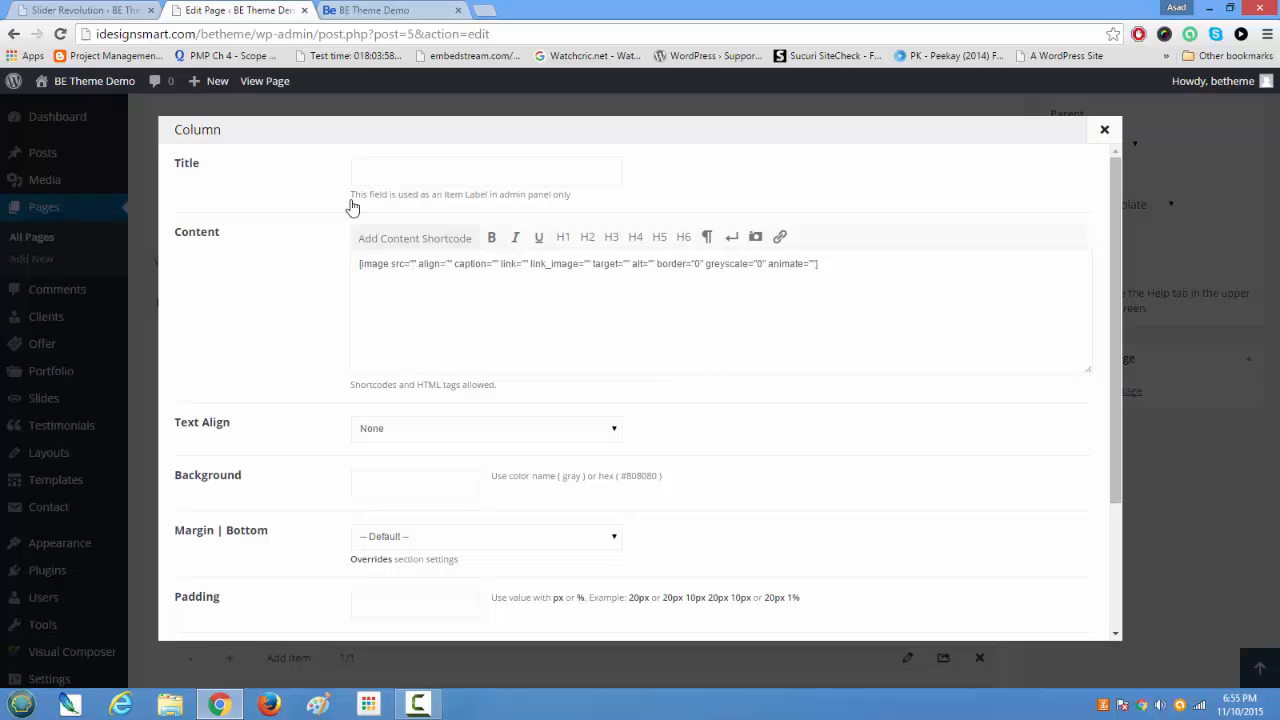
- Copy the file URL of Rs_cartoon.png from its attachment details in the Media Library
left_click(85, 10)
scroll(114, 251, "up", 6)
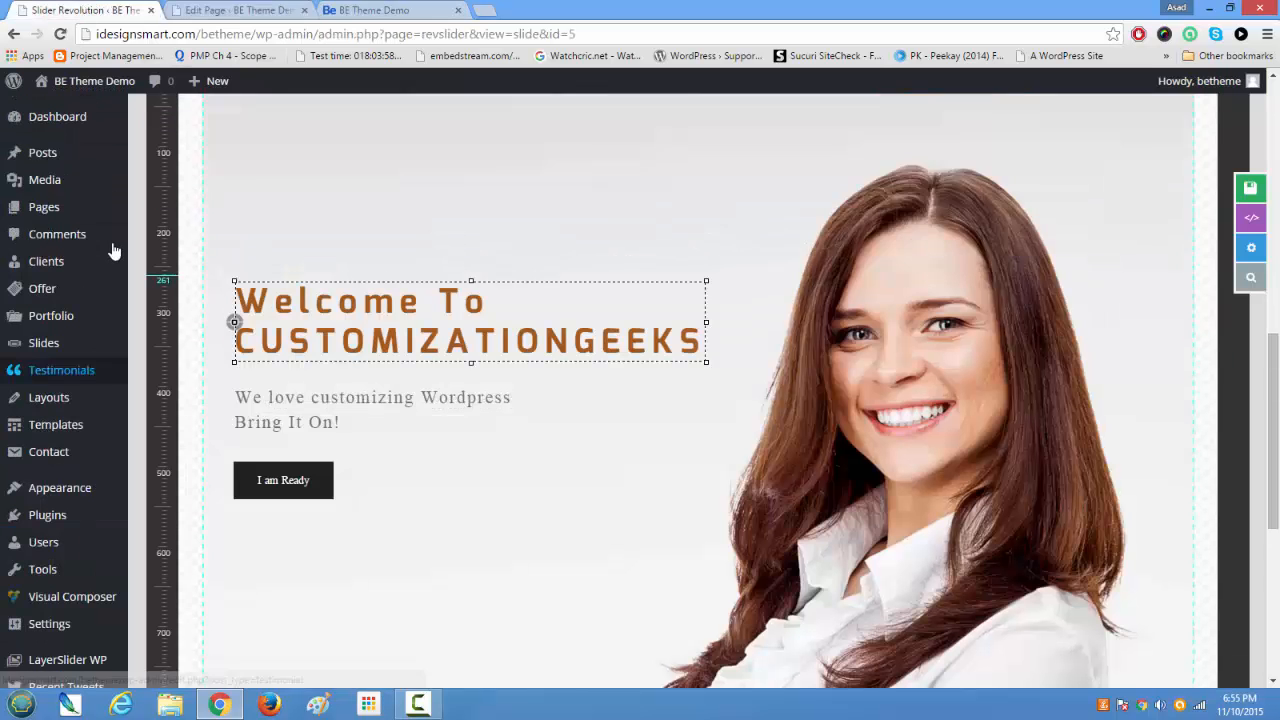
mouse_move(40, 178)
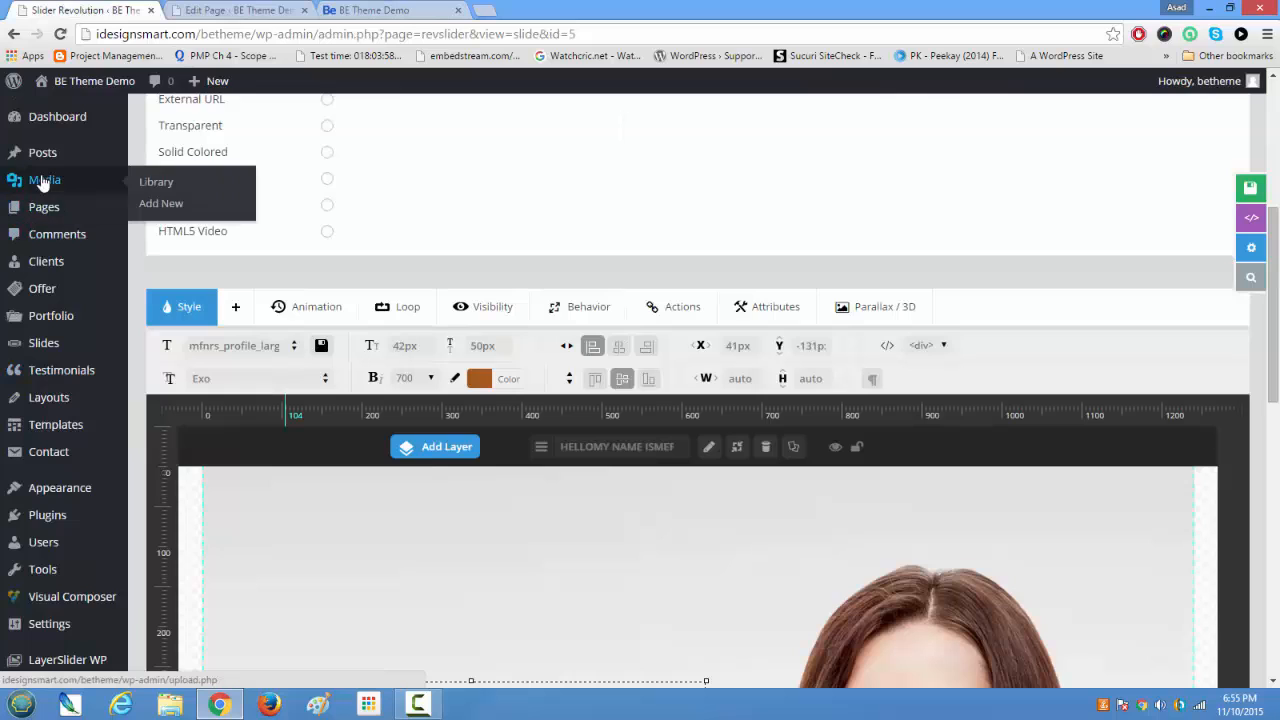
left_click(144, 183)
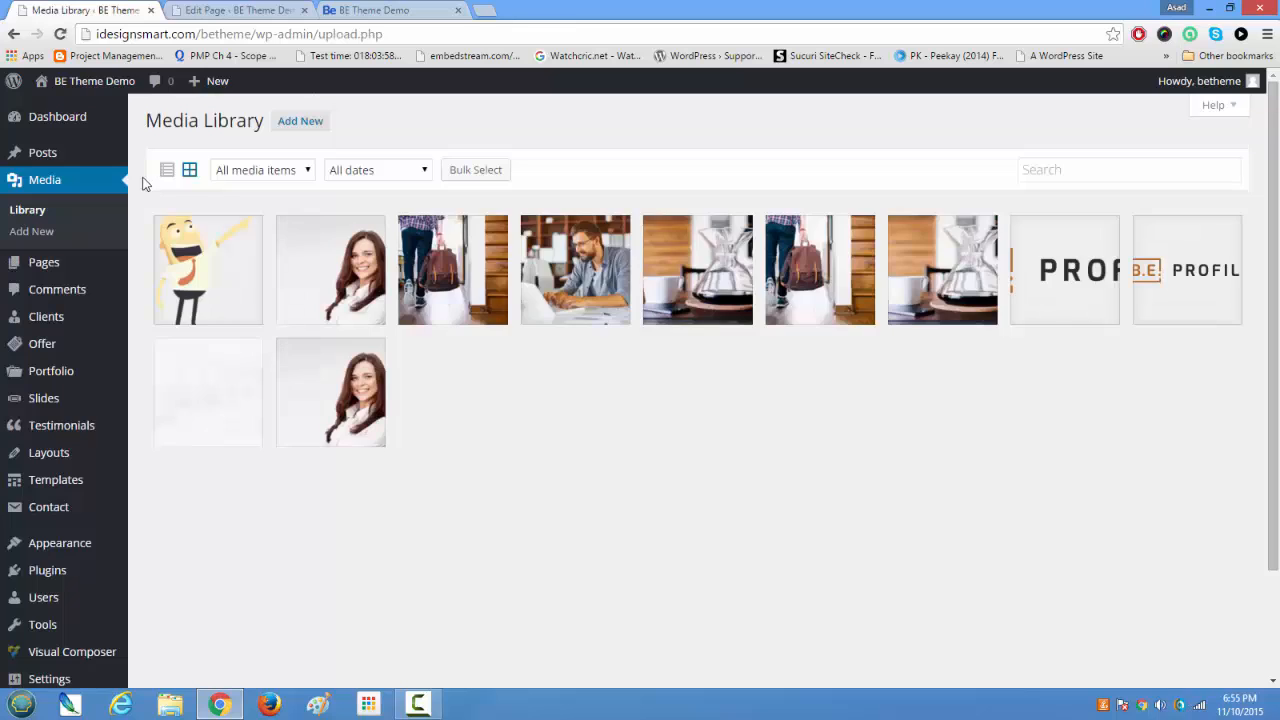
left_click(205, 263)
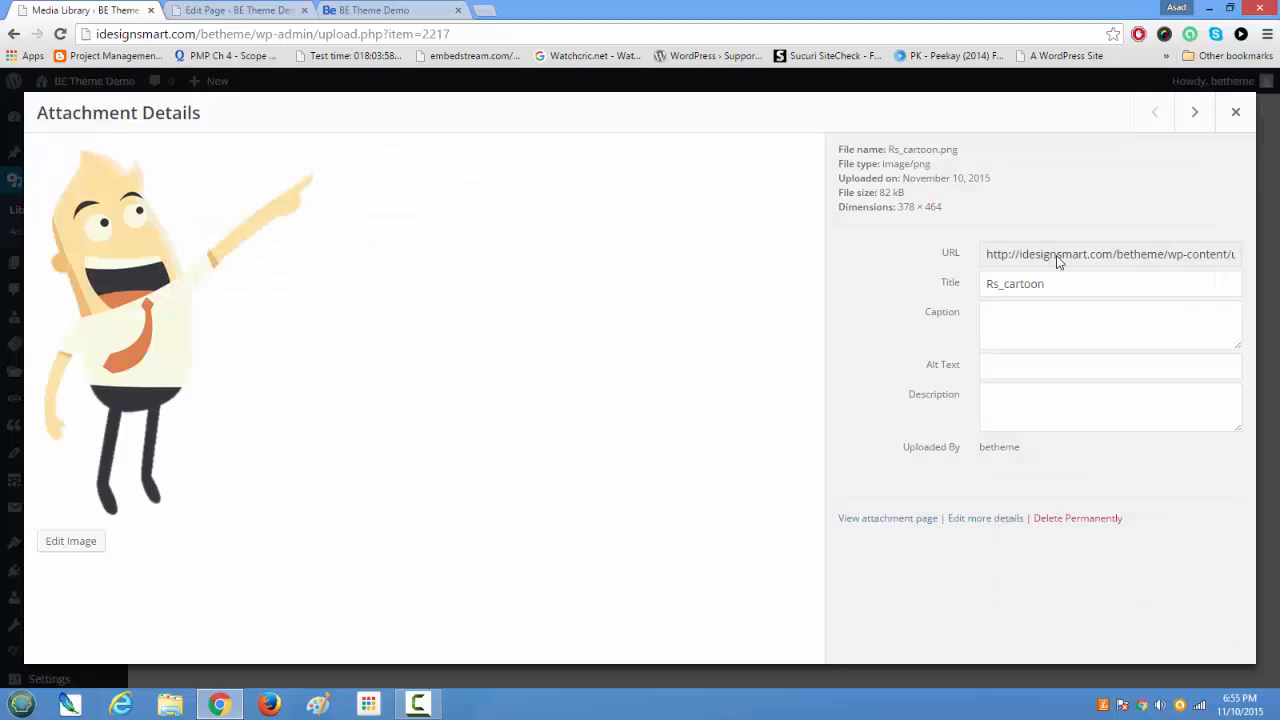
triple_click(1000, 260)
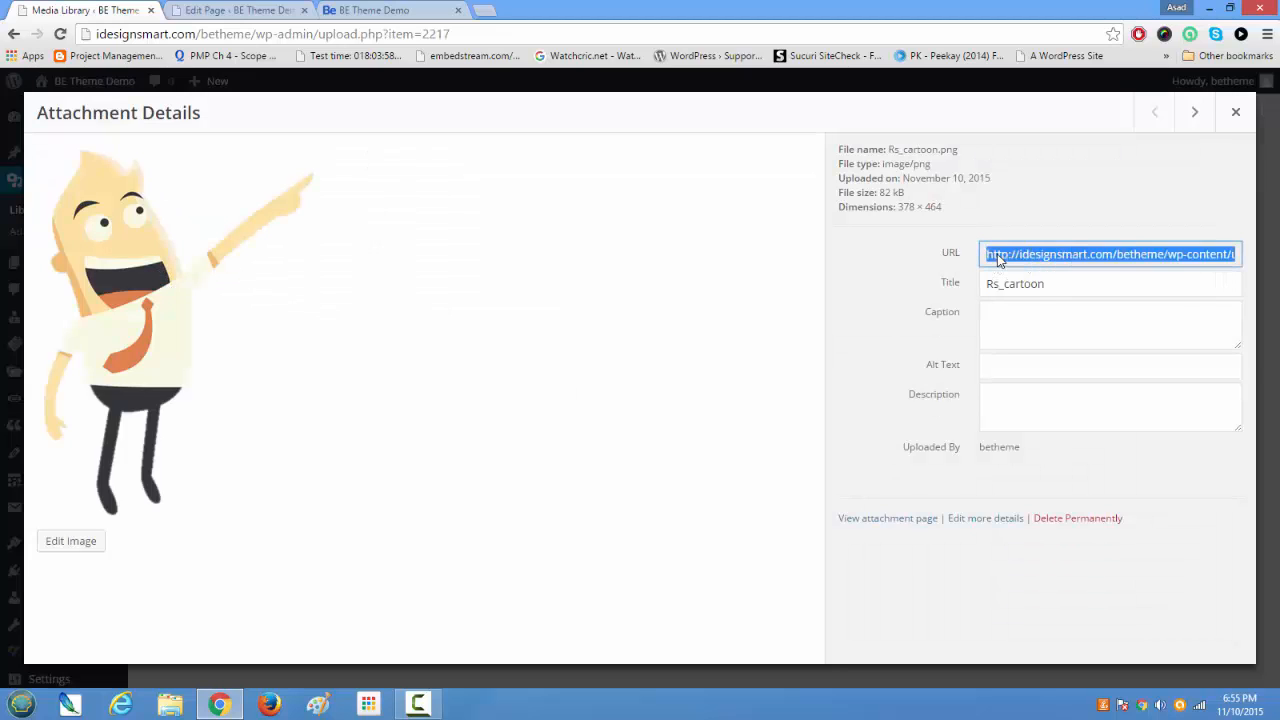
right_click(1004, 263)
left_click(1006, 267)
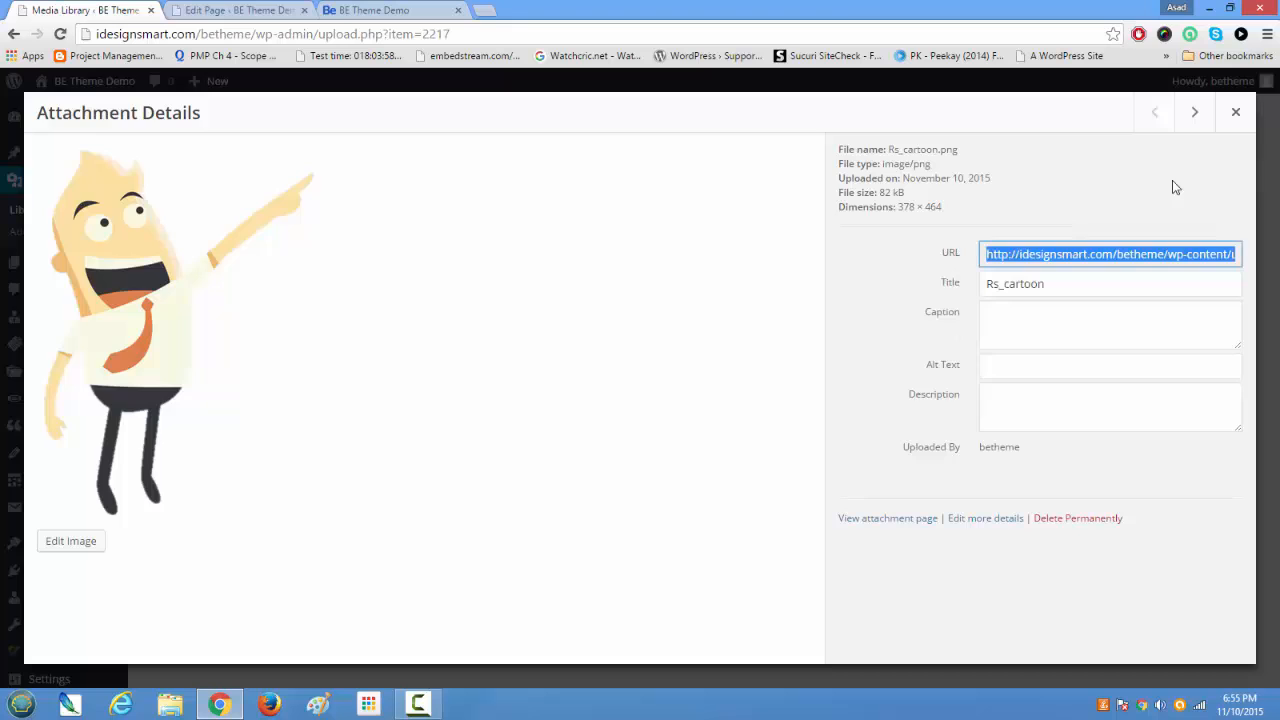
left_click(1236, 112)
- Fill the image shortcode's src with the copied Rs_cartoon.png URL and set its align value to center
left_click(289, 10)
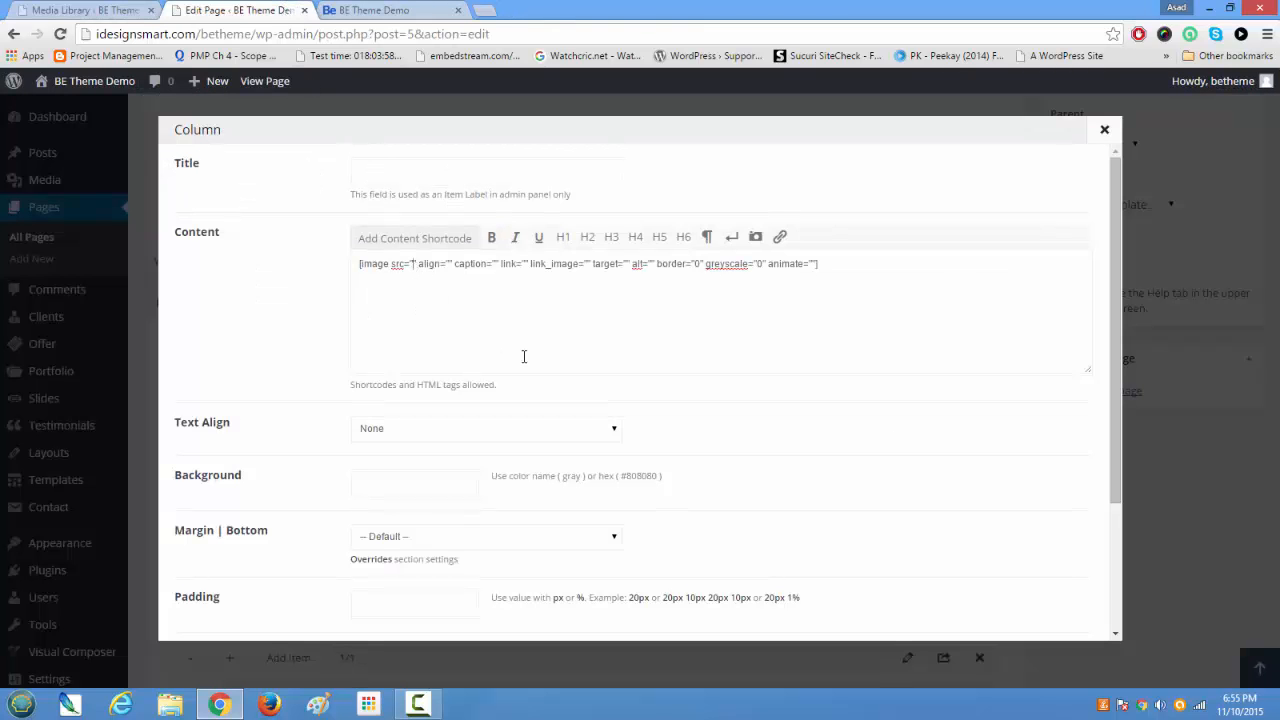
key("ctrl+v")
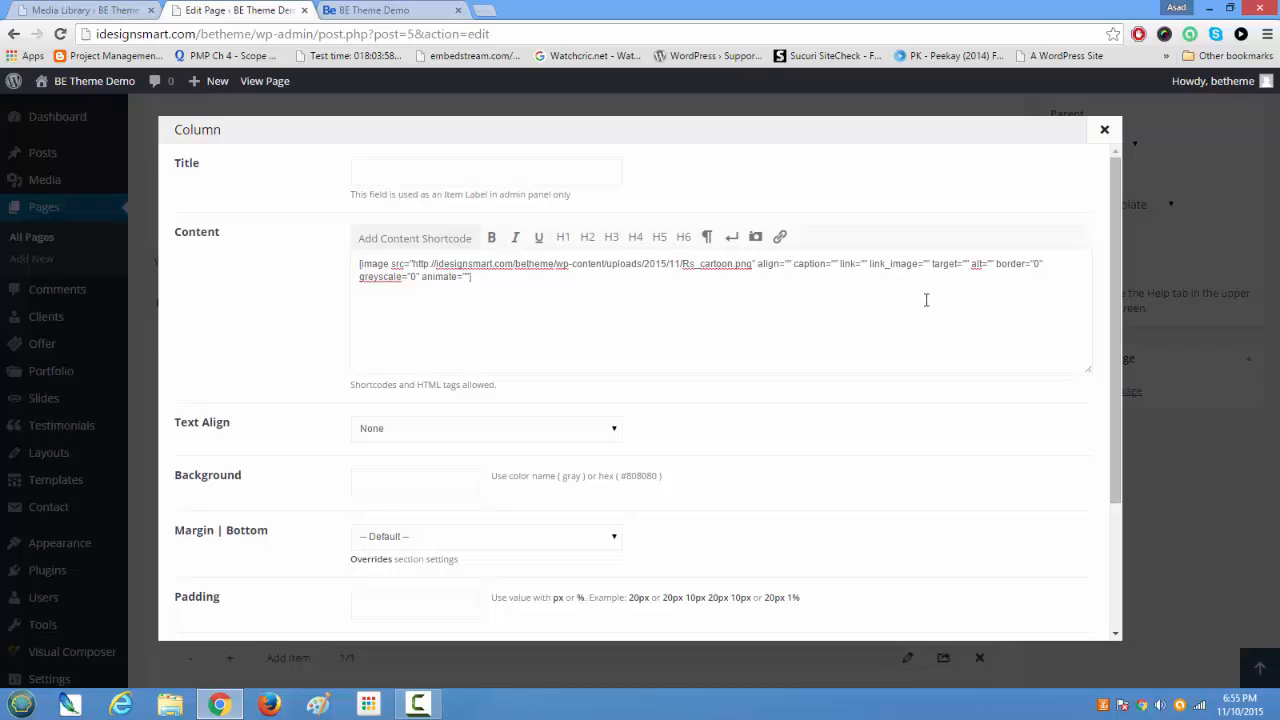
type("center")
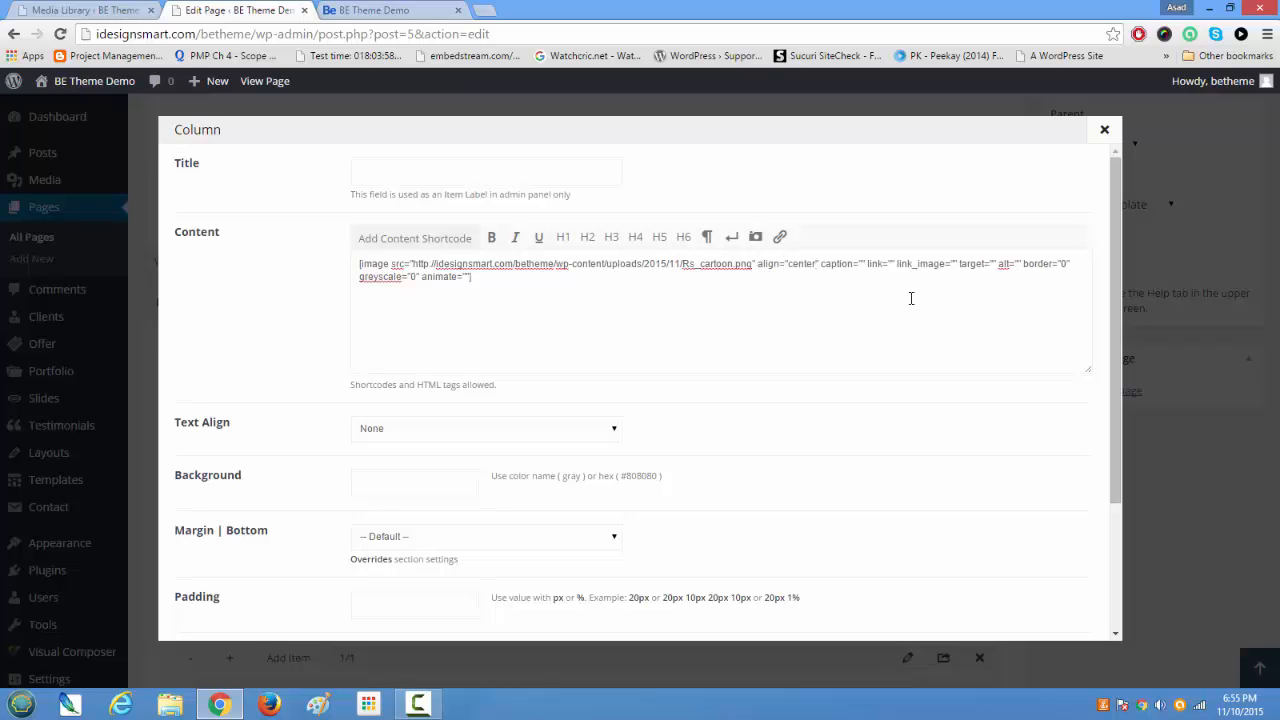
- Set the column's text alignment to Center and its entrance animation to Bounce In Up, and save the column
left_click(420, 432)
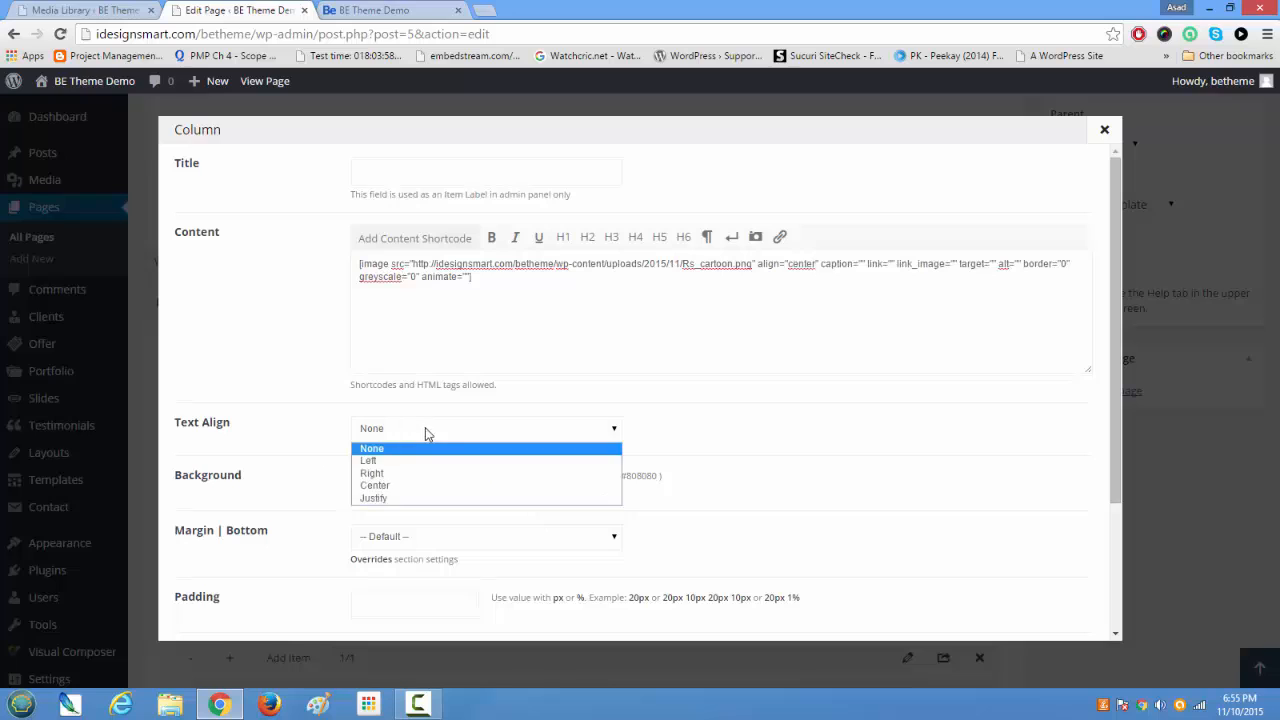
left_click(418, 485)
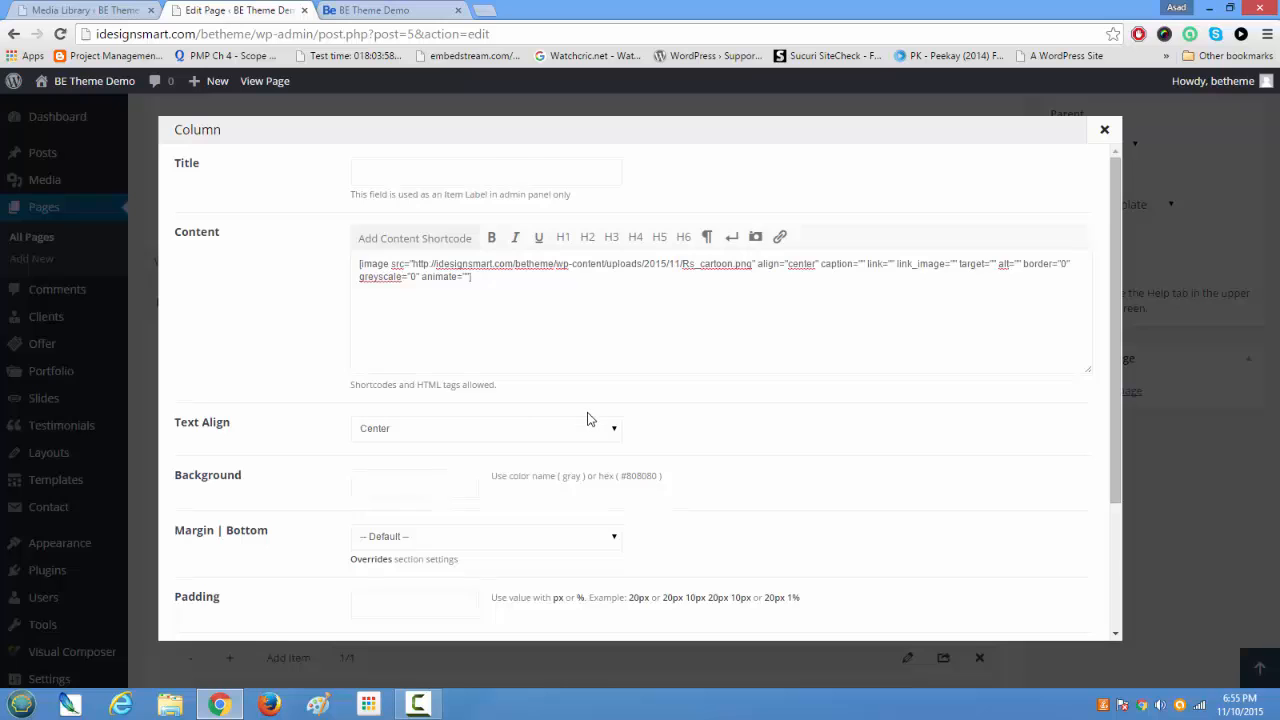
scroll(588, 419, "down", 2)
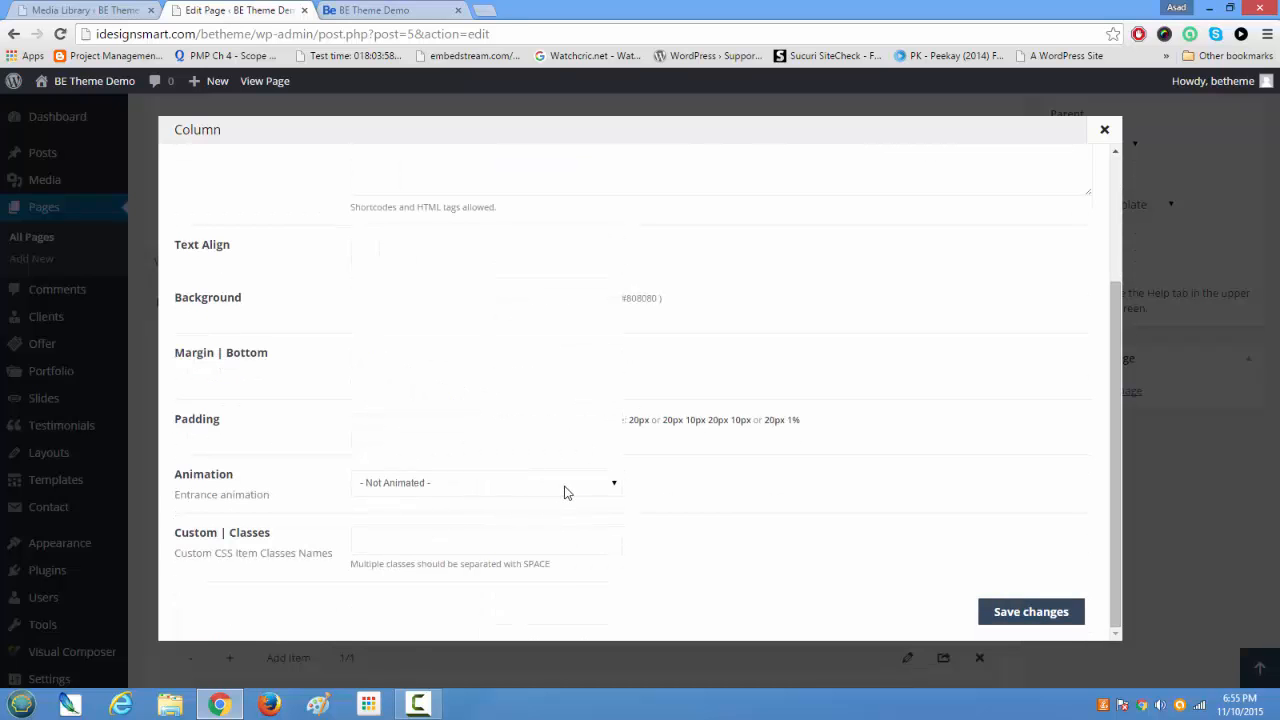
left_click(565, 492)
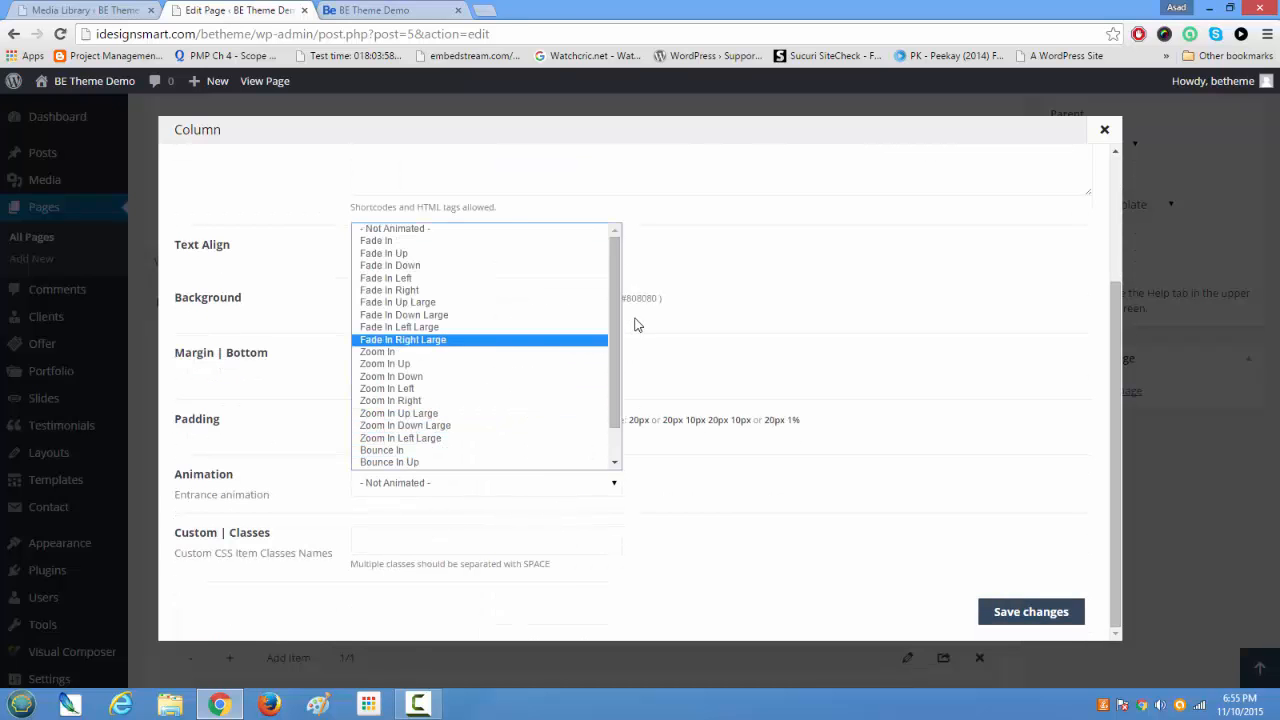
scroll(590, 402, "down", 1)
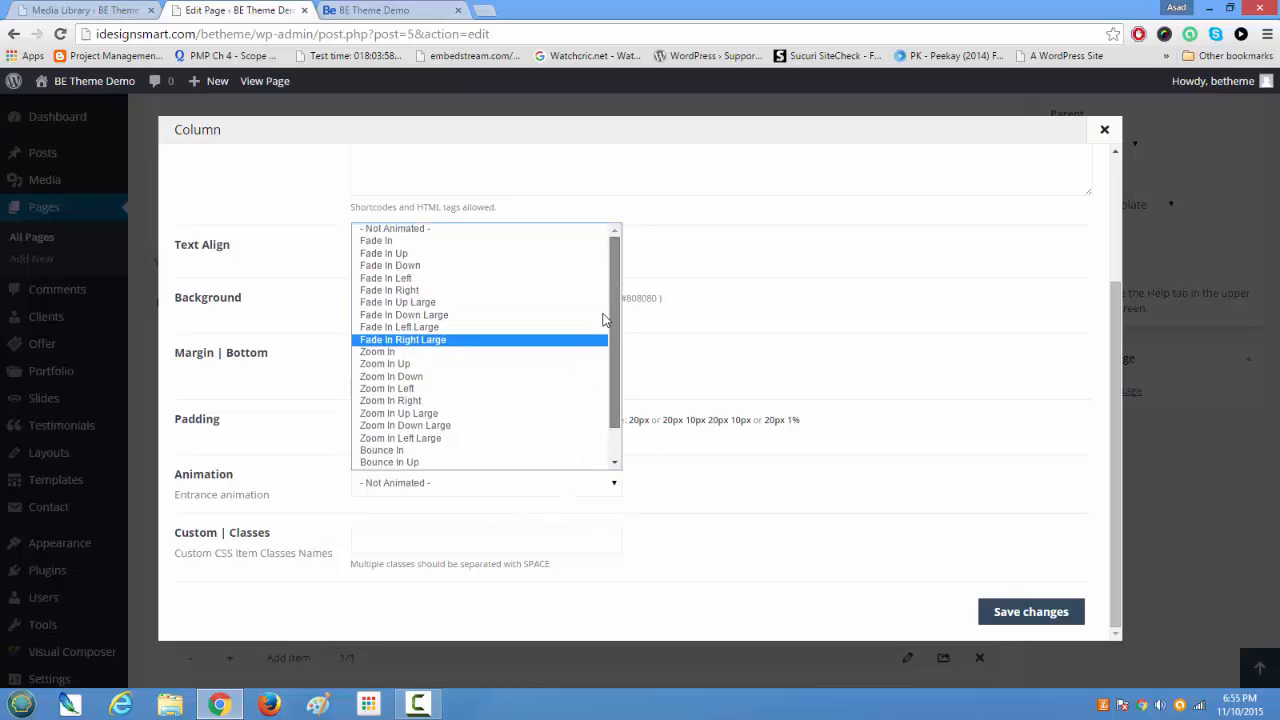
left_click(546, 428)
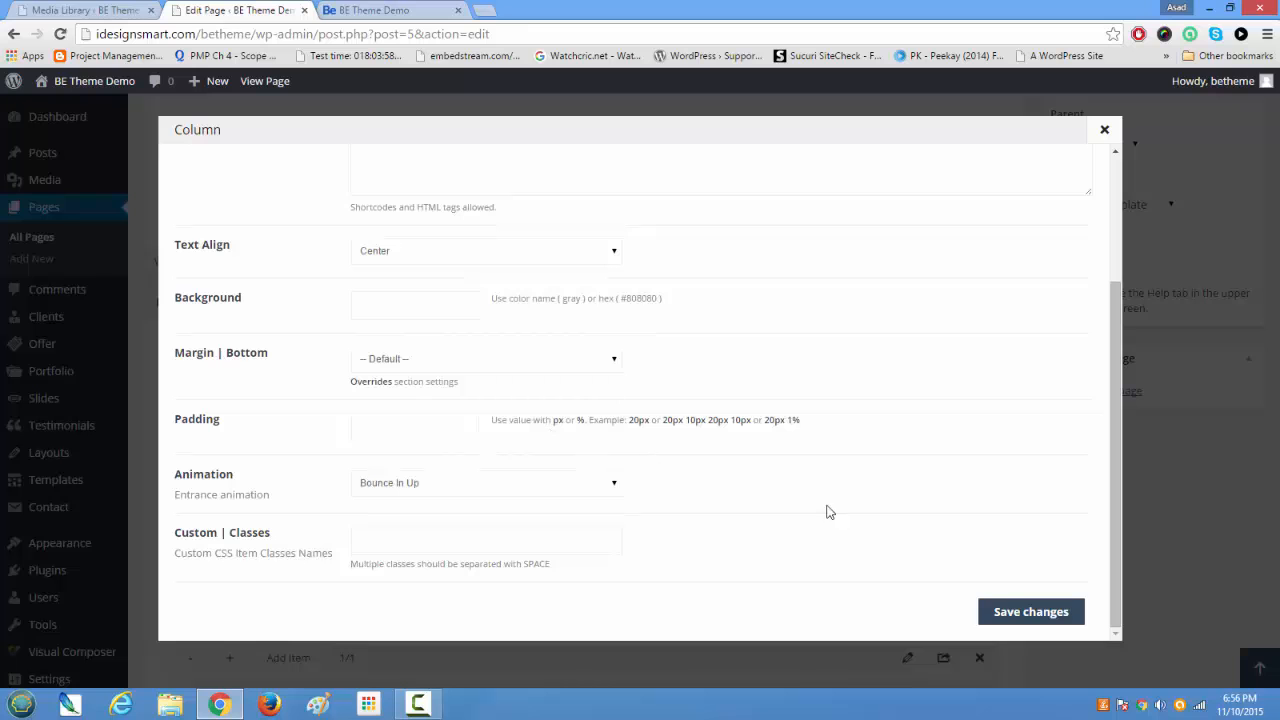
left_click(1020, 612)
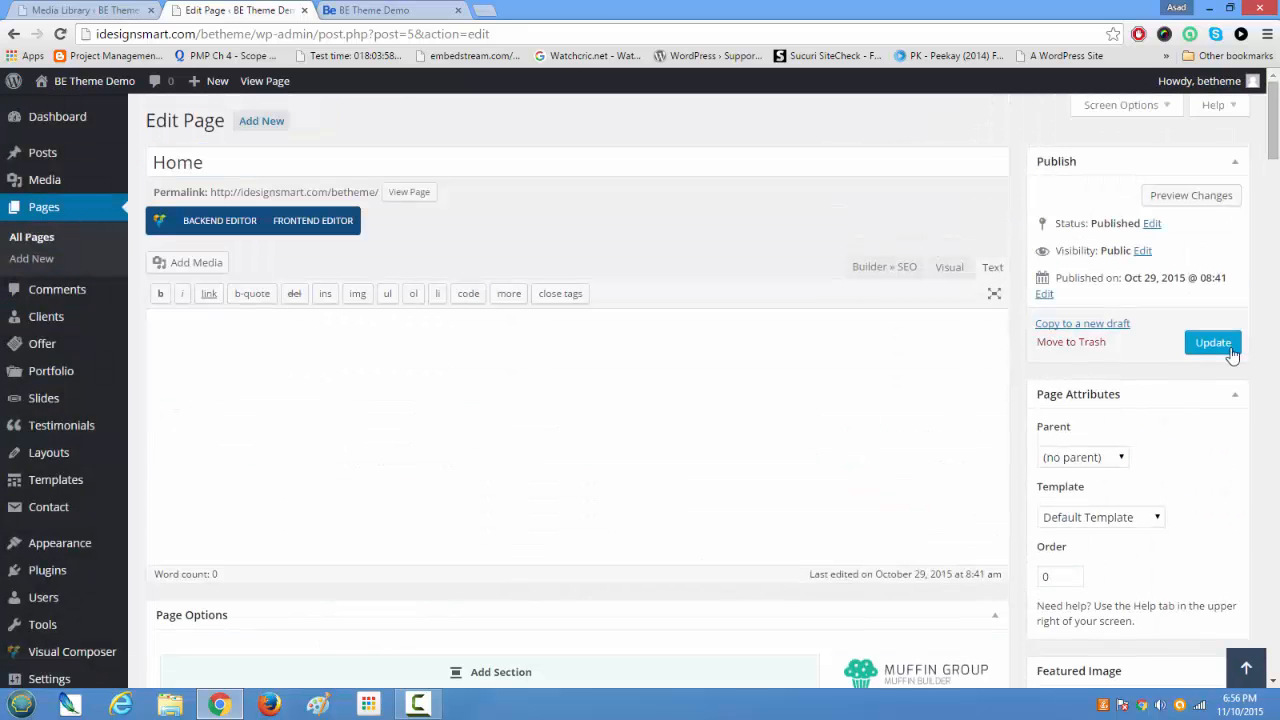
- Update the Home page with the new two-column section
left_click(1205, 342)
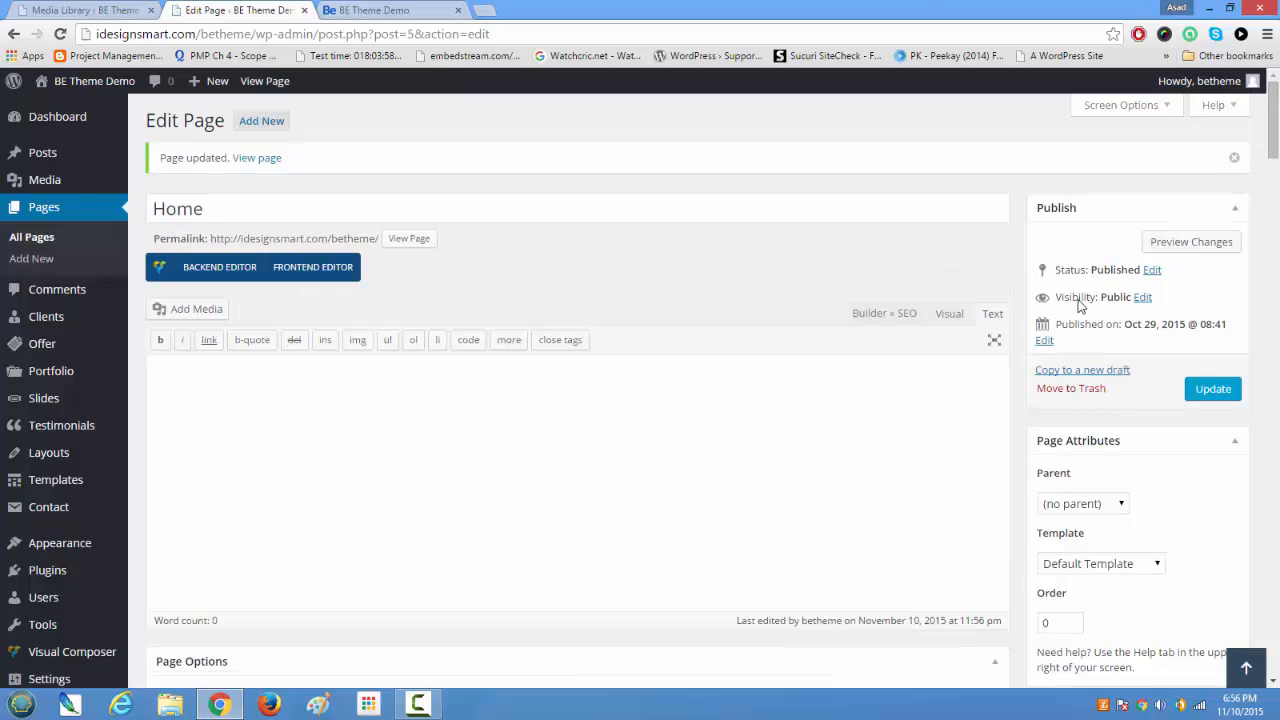
scroll(962, 443, "down", 7)
scroll(958, 438, "up", 4)
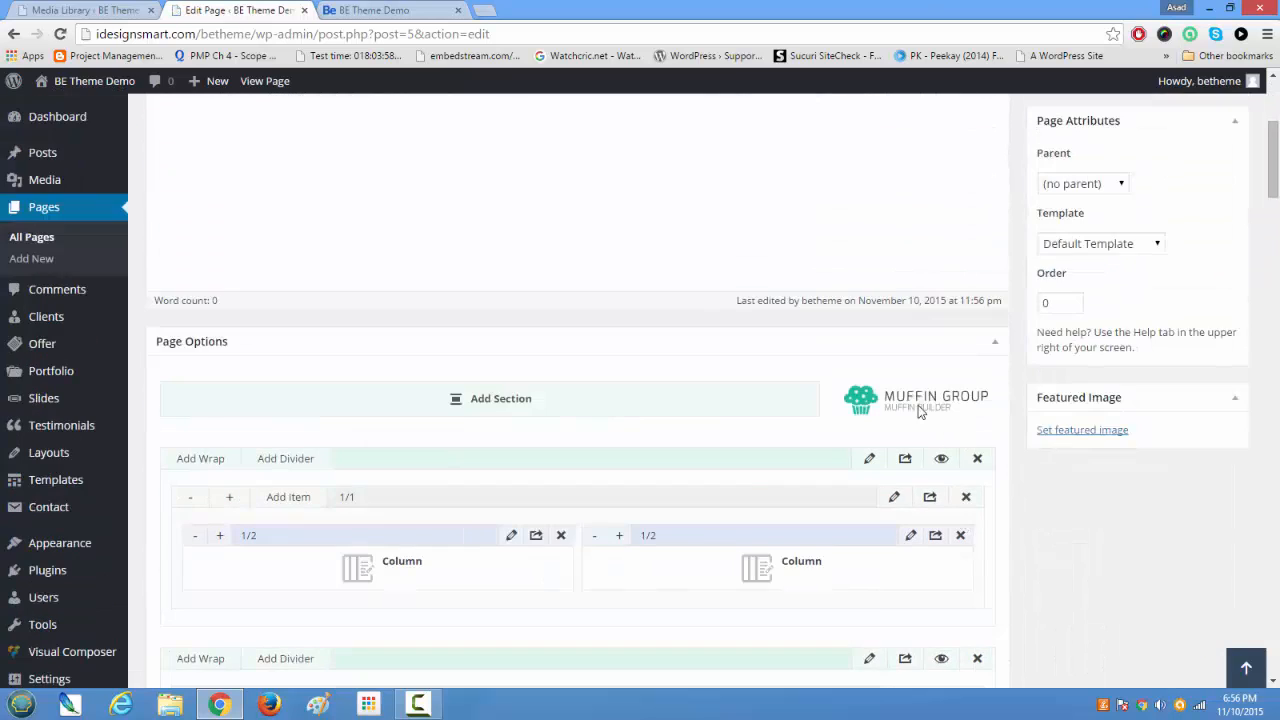
- Reload the live site and examine the new cartoon image section above Summary About Me
left_click(370, 10)
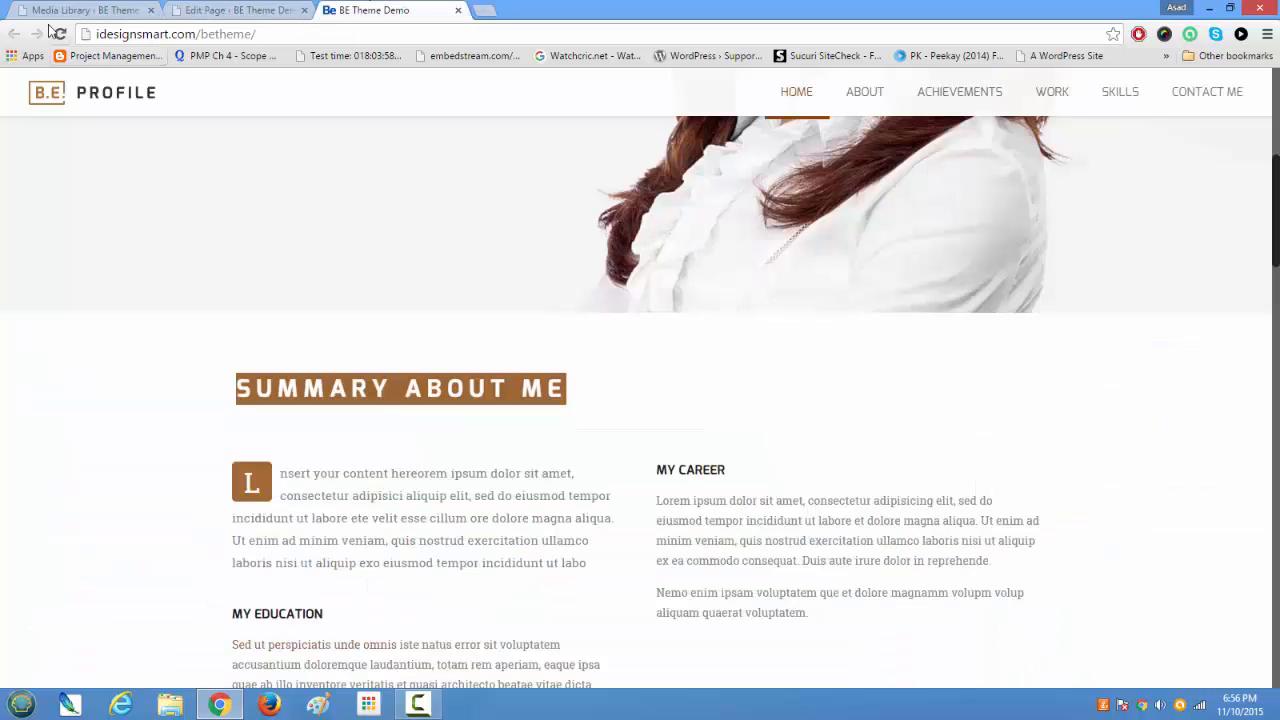
left_click(60, 34)
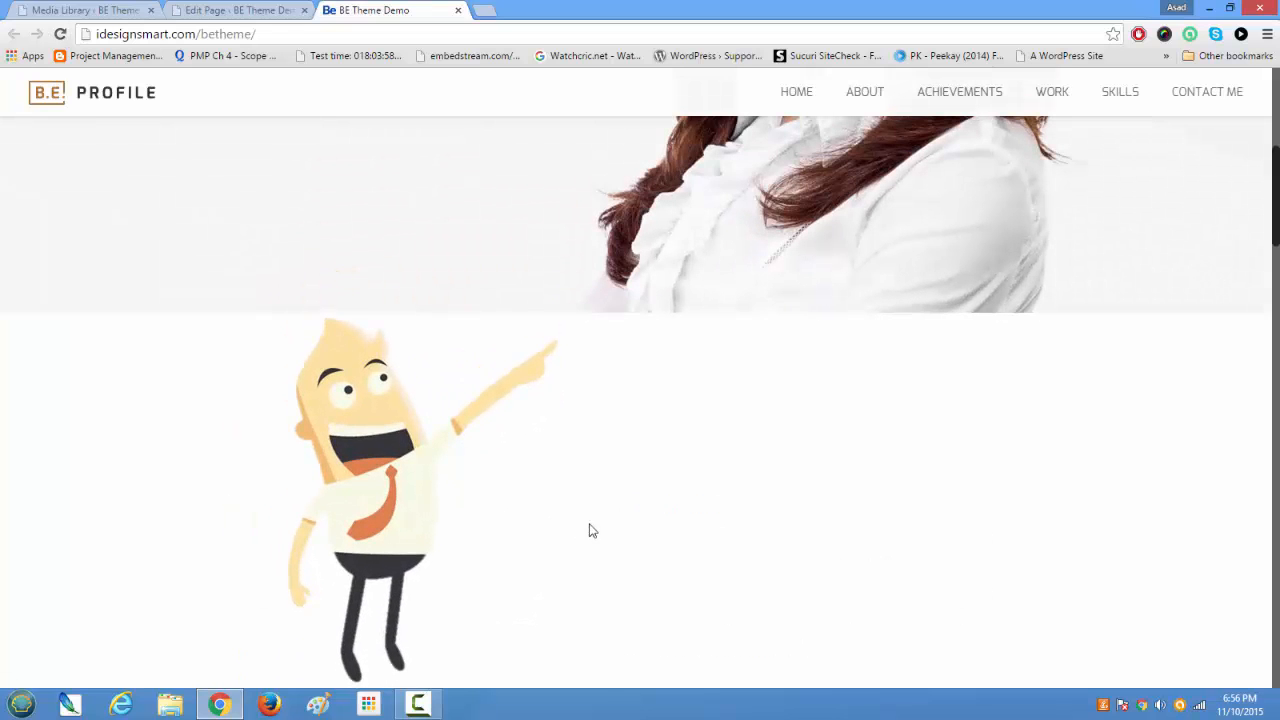
scroll(449, 531, "down", 3)
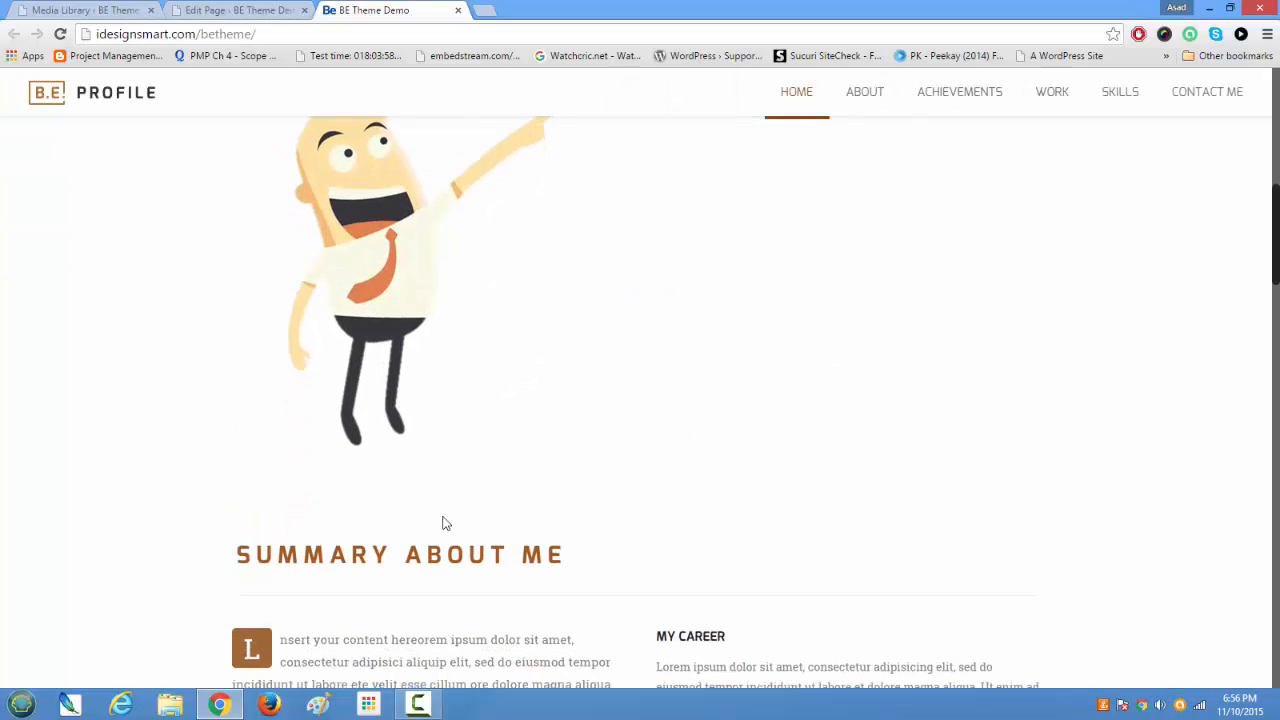
scroll(445, 523, "down", 3)
scroll(577, 452, "up", 3)
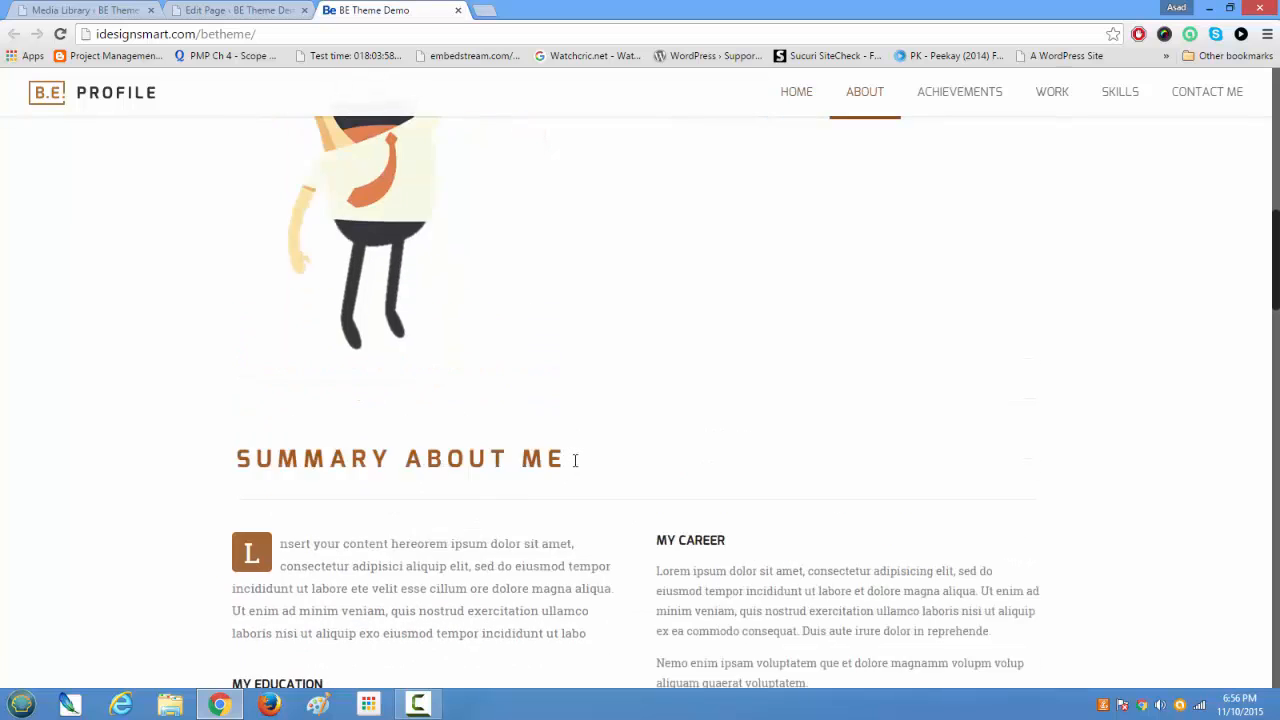
- In the Home page editor, set the cartoon section's top padding to 20 px and save the section
scroll(577, 467, "up", 3)
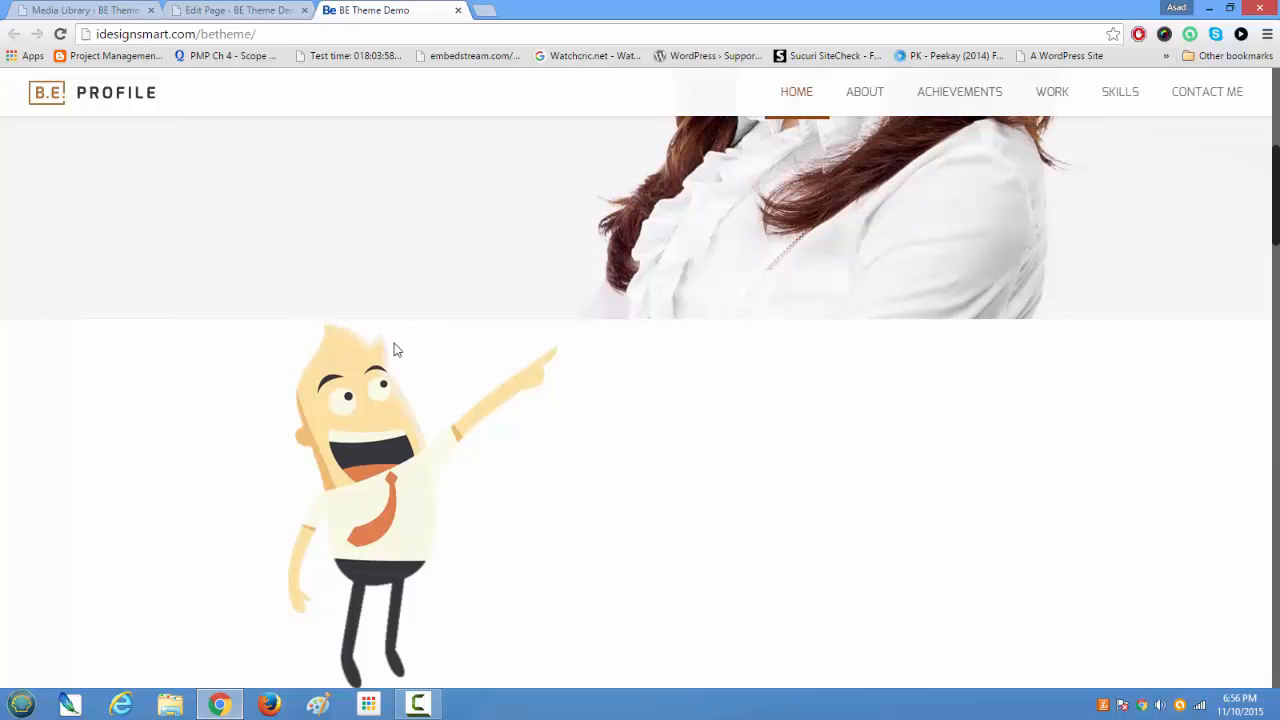
left_click(255, 12)
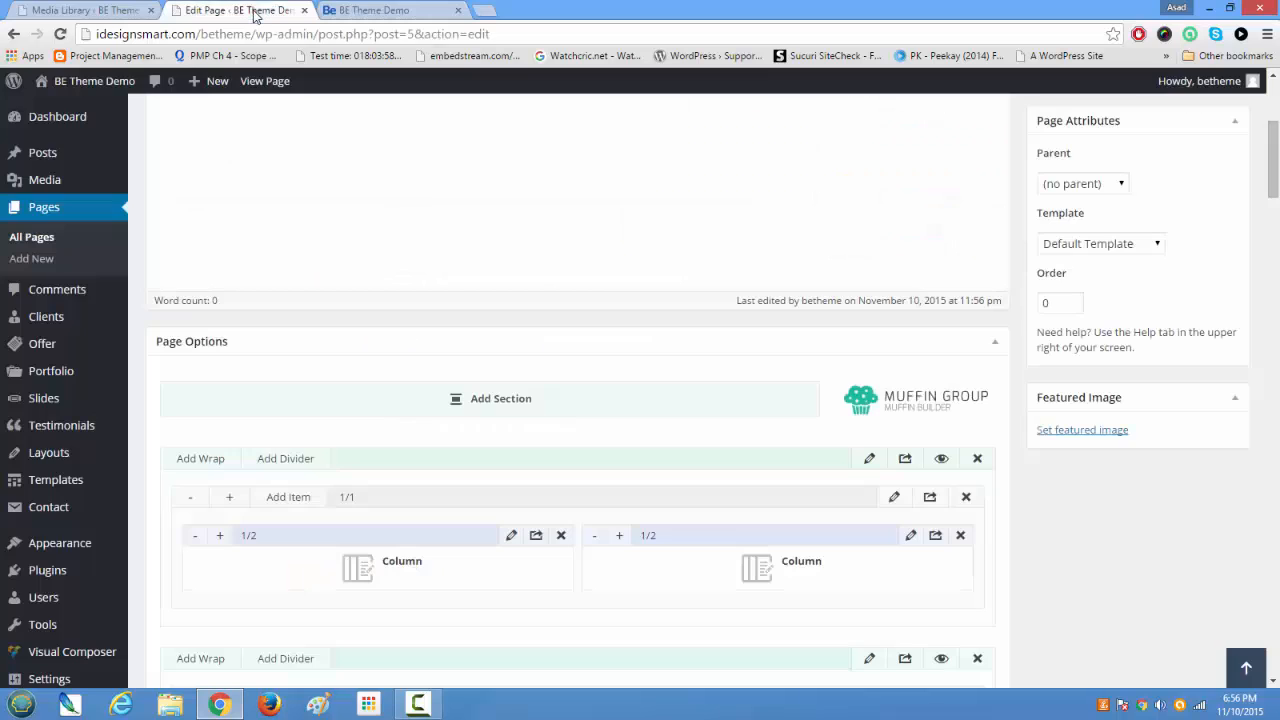
scroll(448, 376, "down", 3)
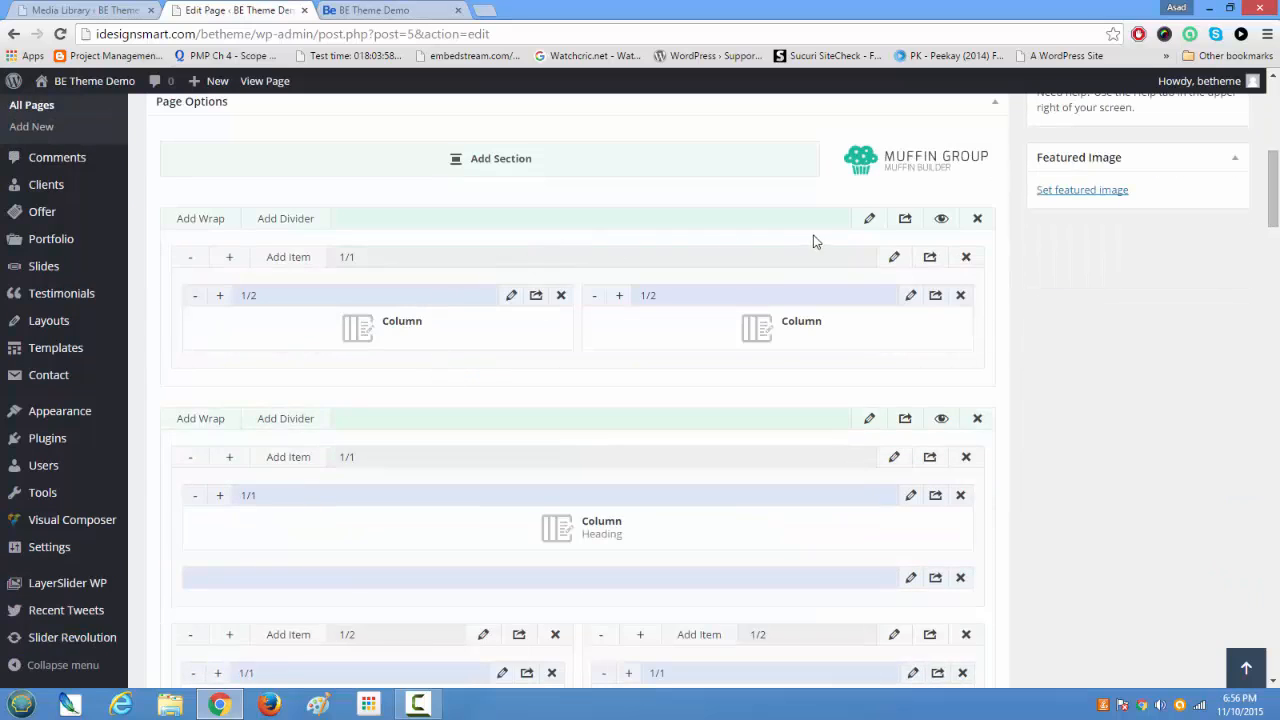
left_click(869, 220)
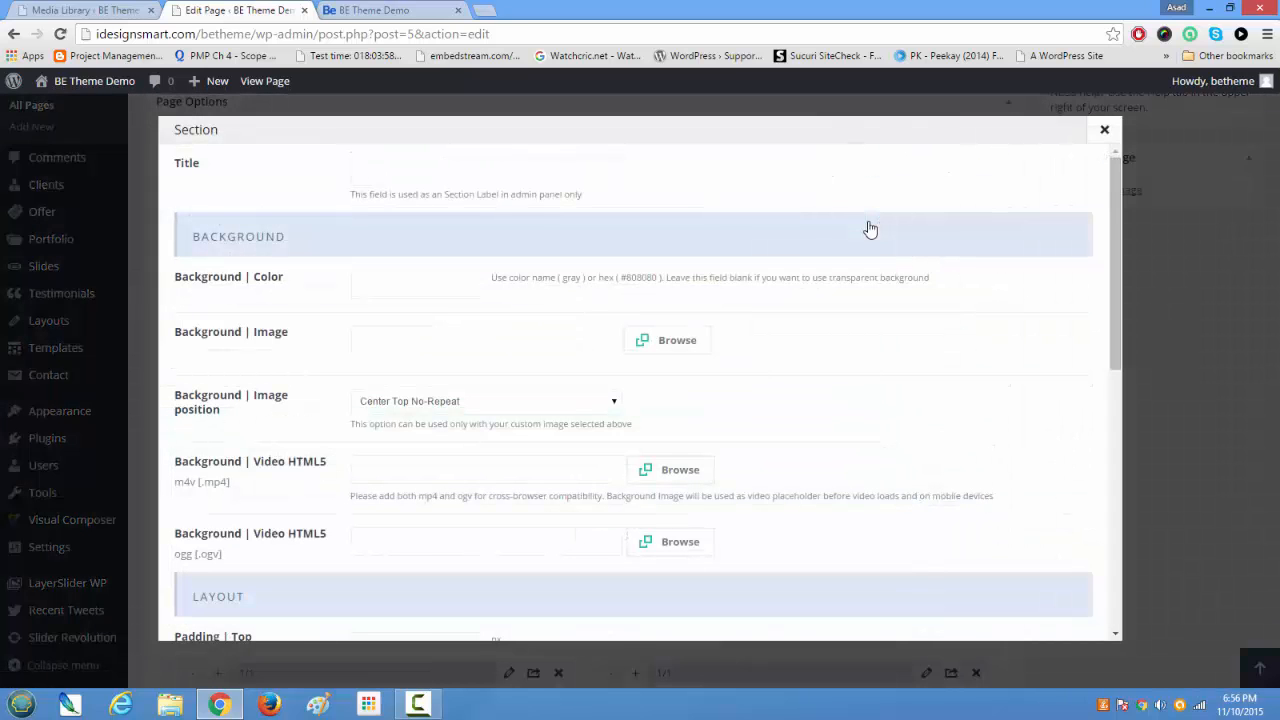
scroll(815, 262, "down", 4)
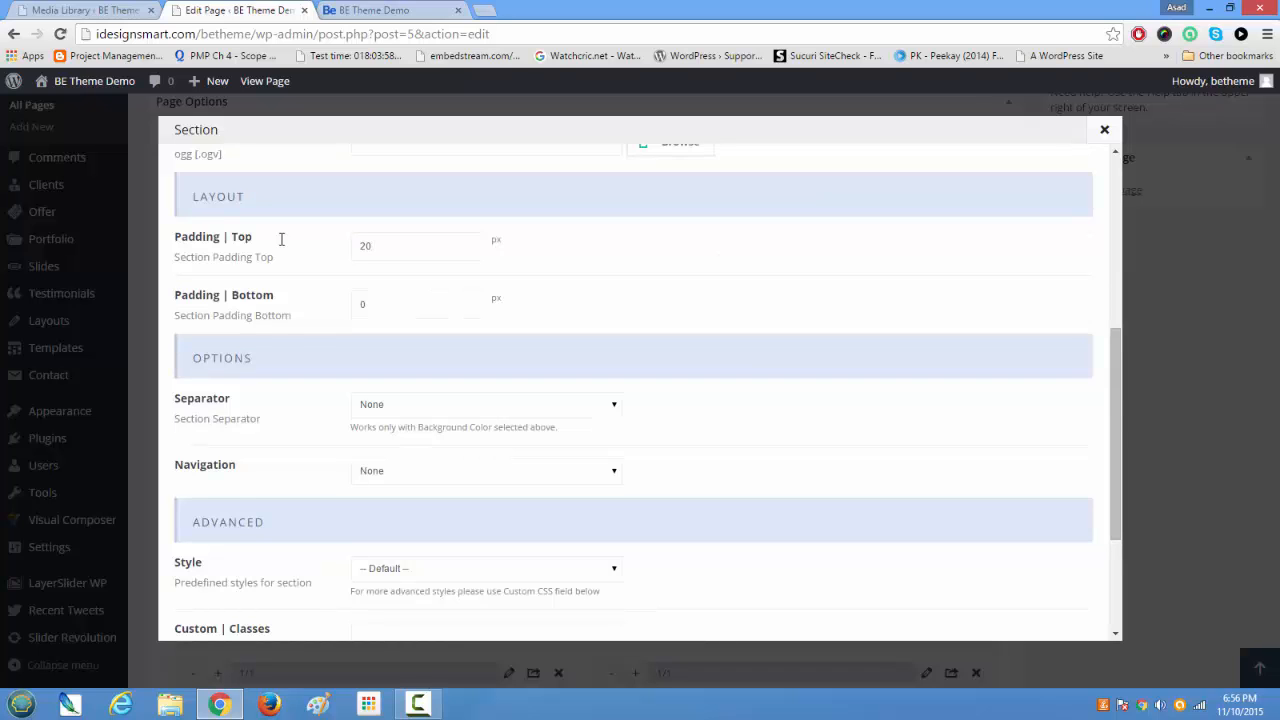
scroll(288, 244, "down", 2)
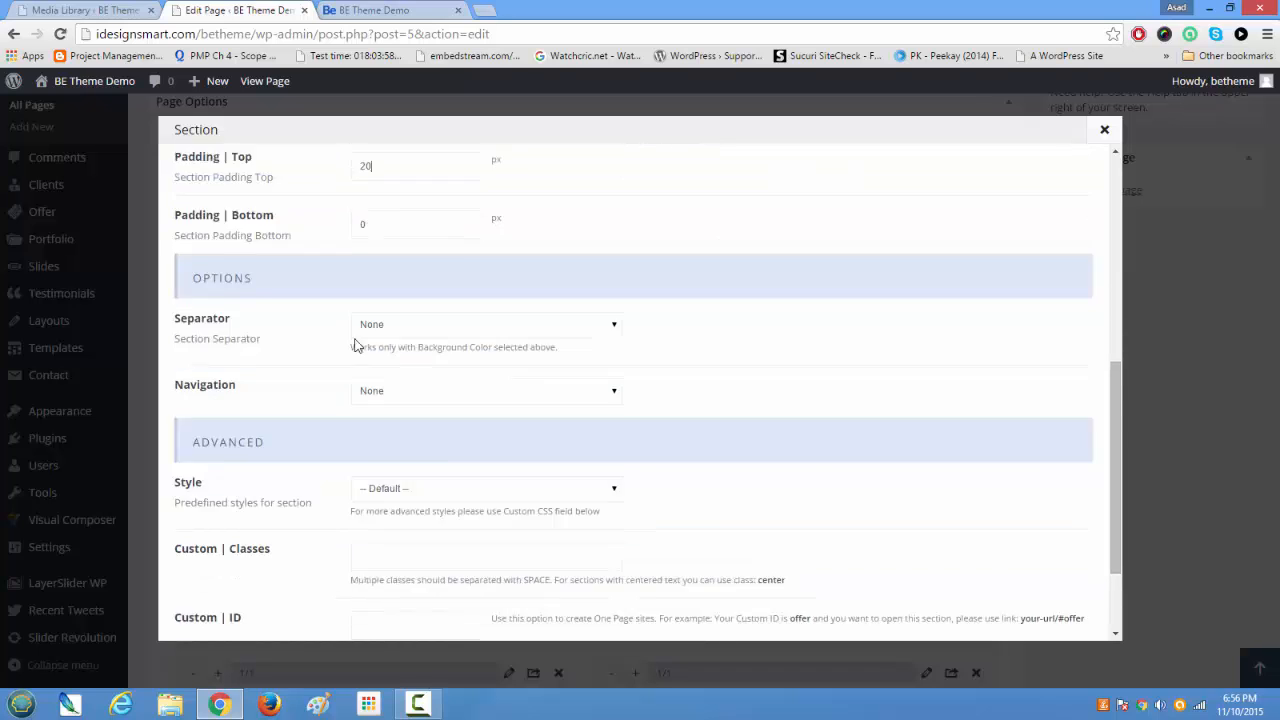
left_click(1006, 614)
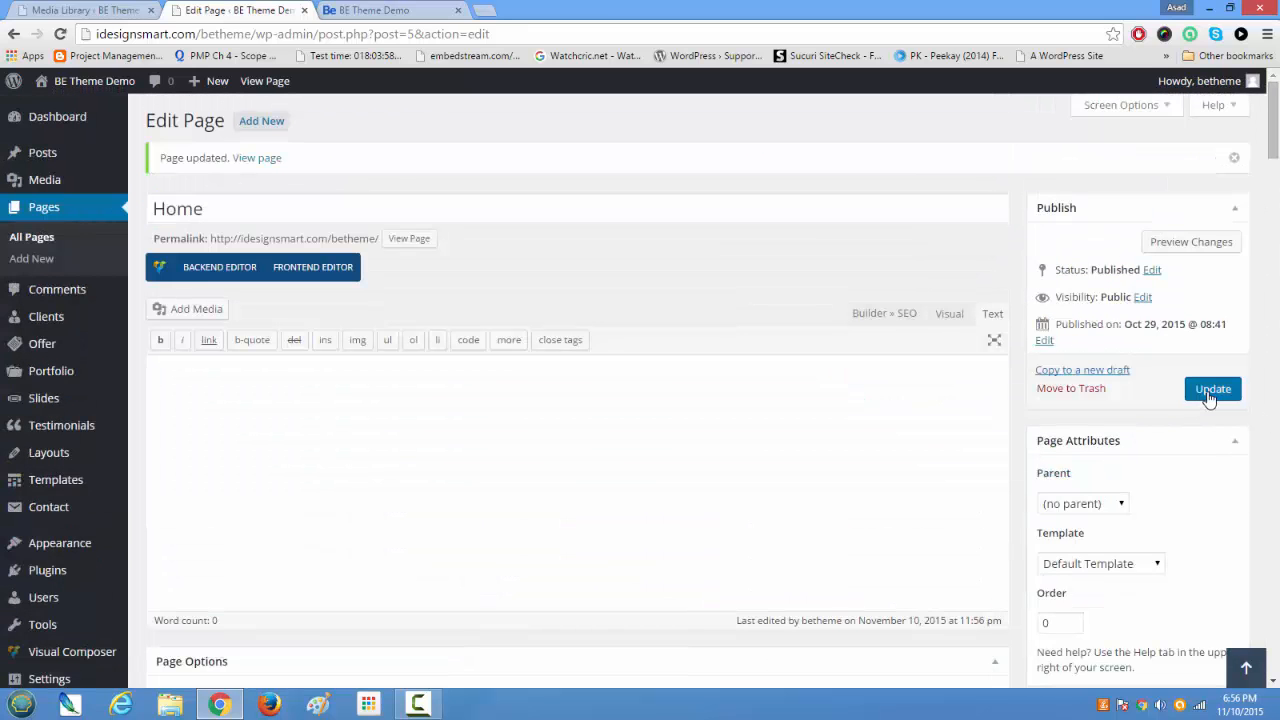
- Update the Home page and reload the live site to check the spacing around the cartoon
left_click(1210, 395)
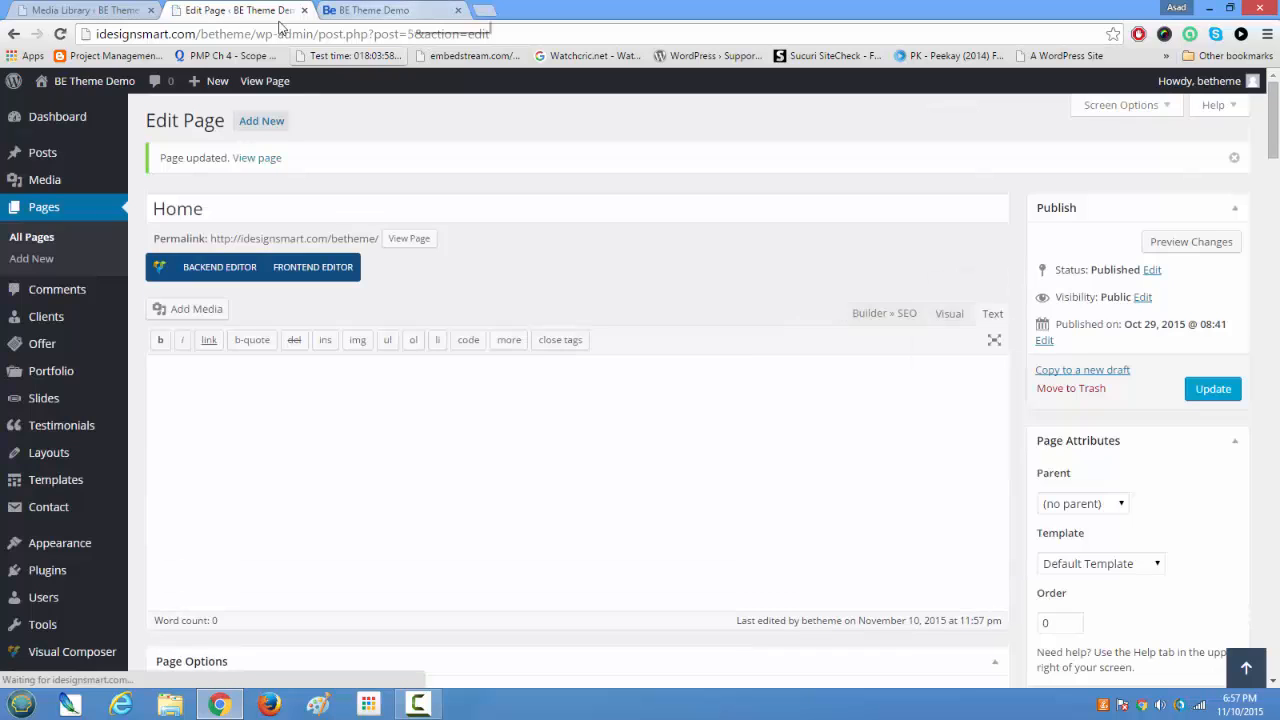
left_click(410, 9)
left_click(60, 35)
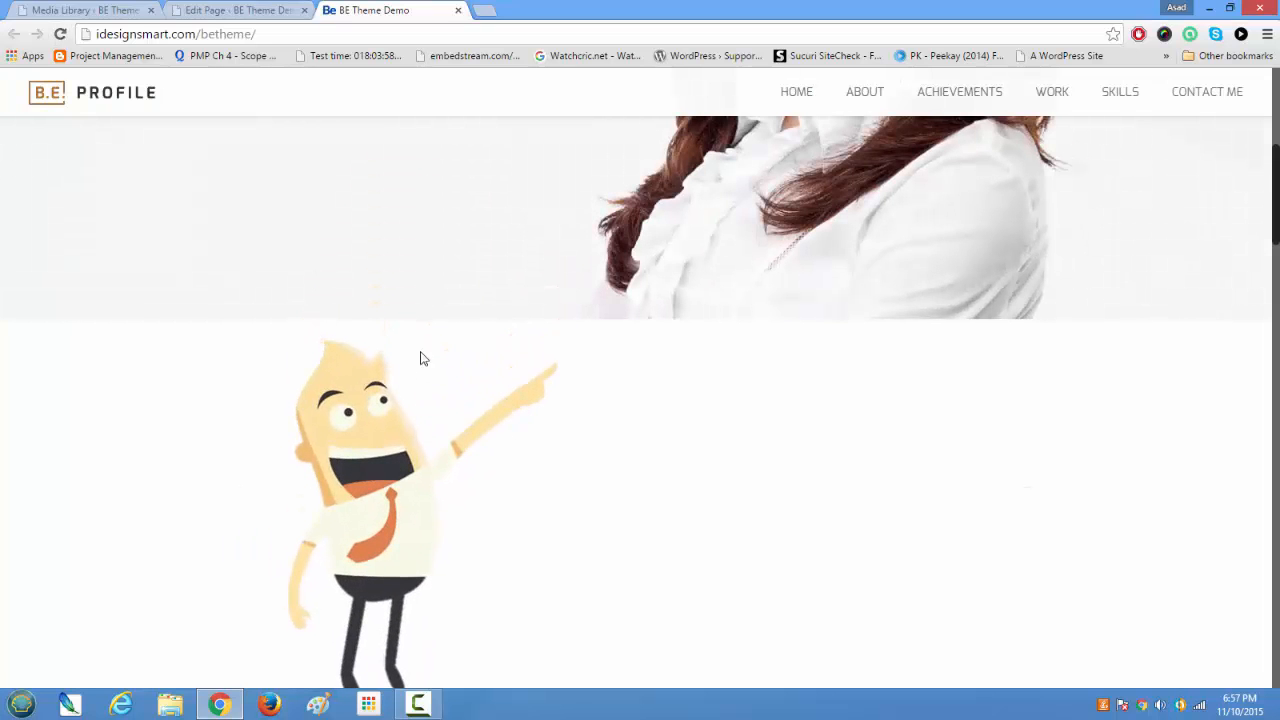
scroll(637, 410, "down", 3)
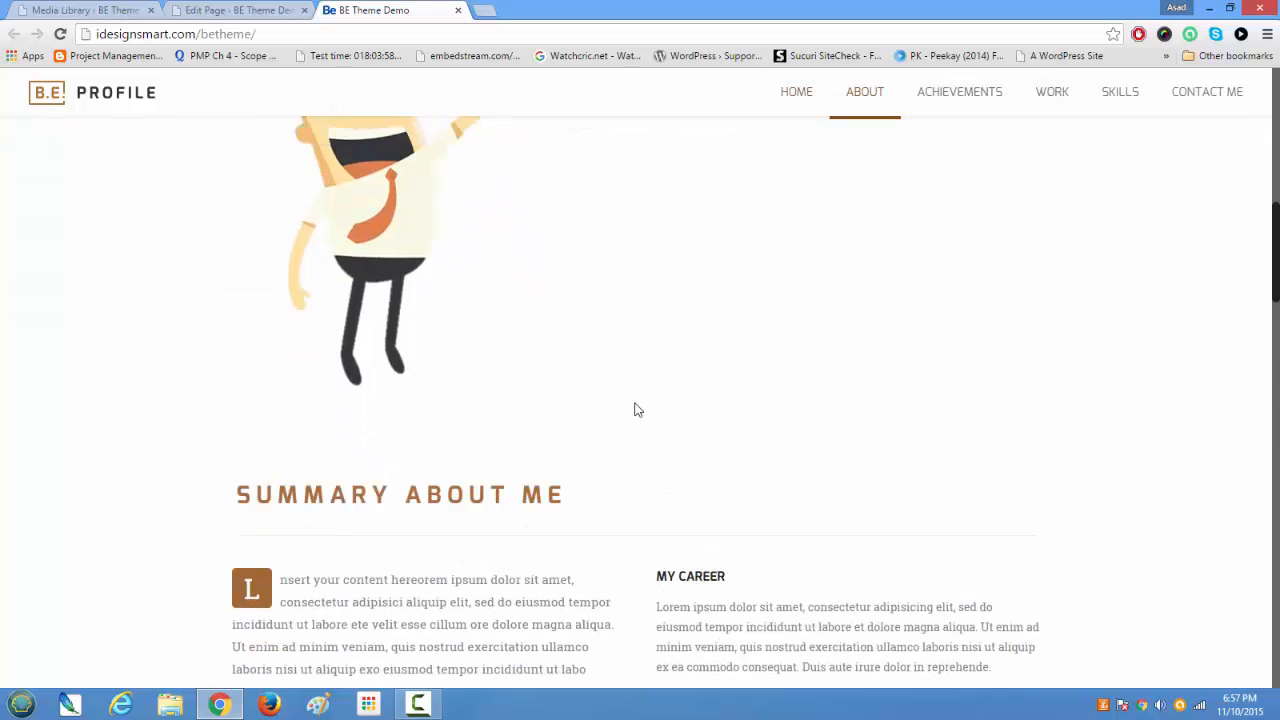
scroll(637, 410, "up", 3)
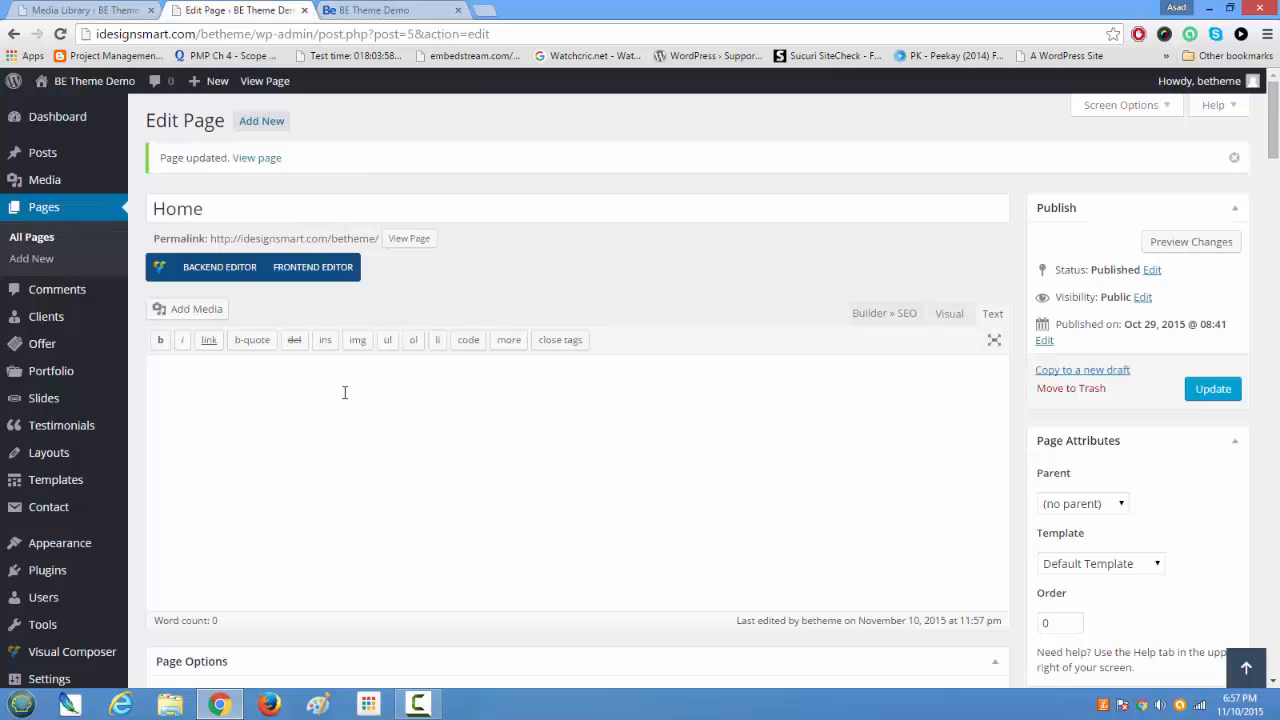
- Inspect the cartoon area on the live site and select its mcb-section div in the page code
scroll(344, 392, "down", 7)
scroll(344, 392, "up", 5)
scroll(343, 398, "down", 4)
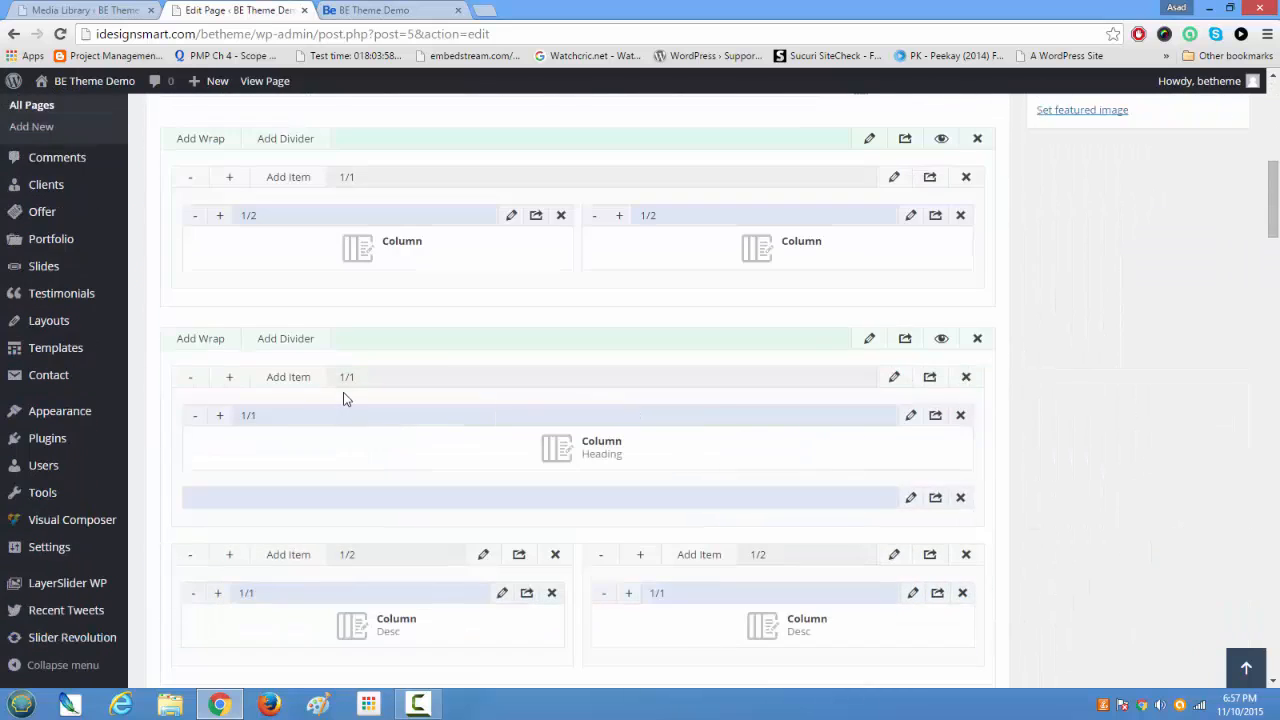
left_click(385, 10)
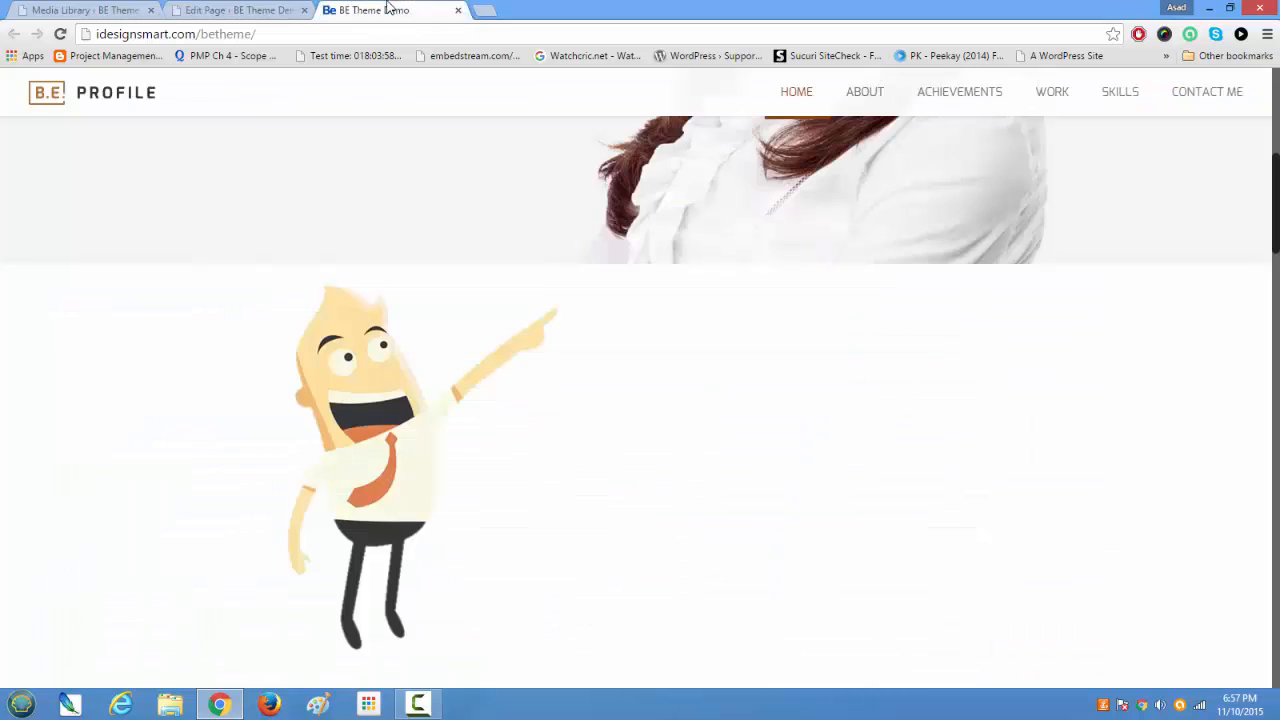
right_click(340, 285)
left_click(407, 484)
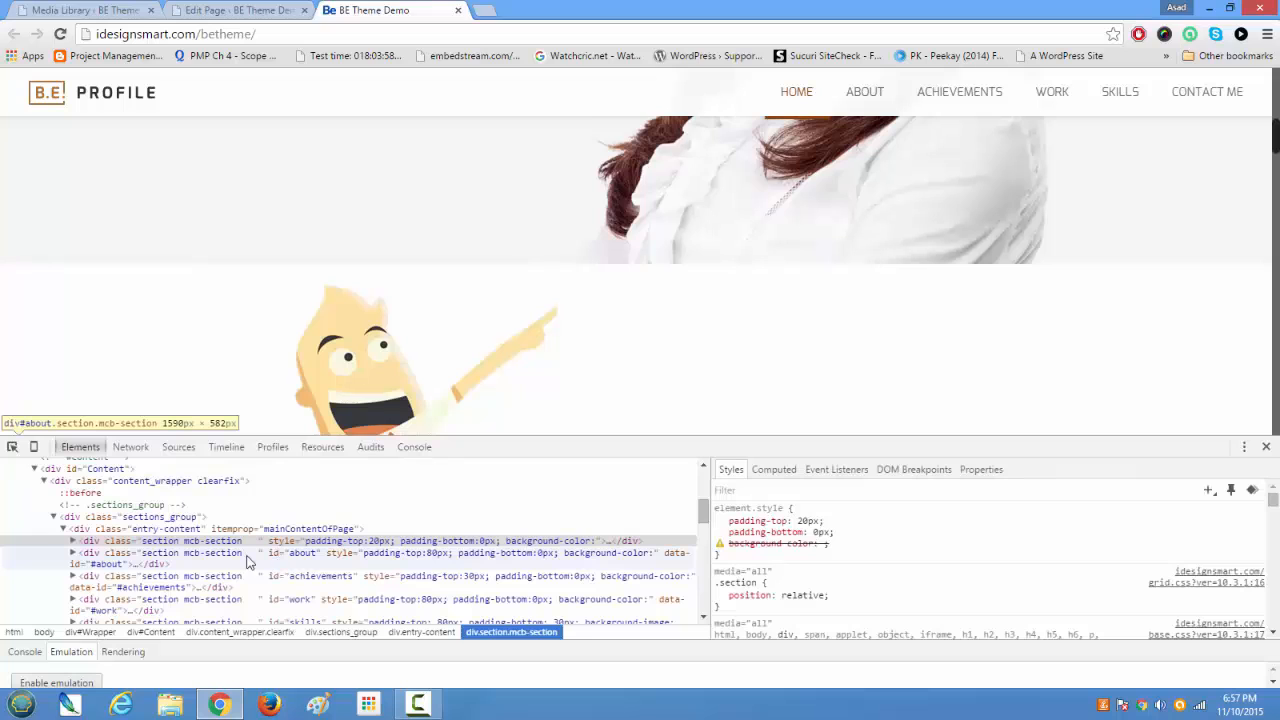
left_click(338, 542)
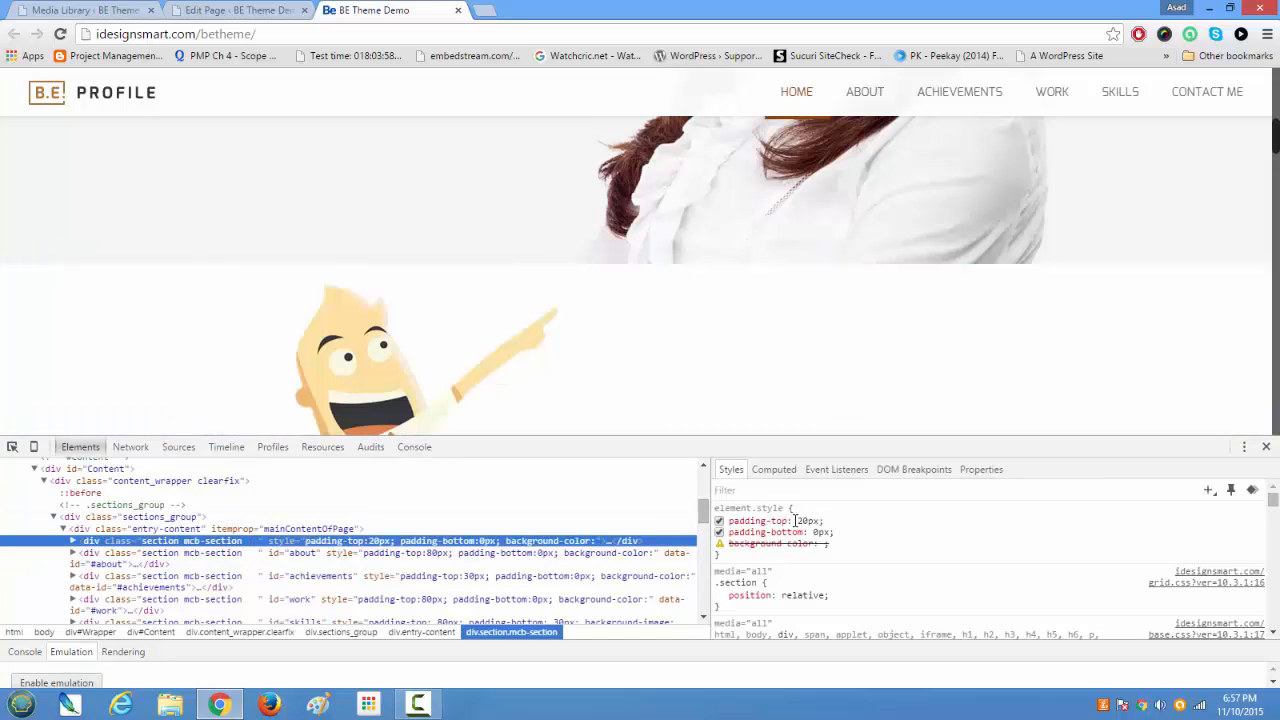
- Try a padding-top of 100px on the cartoon section's element style in the browser inspector
left_click(799, 521)
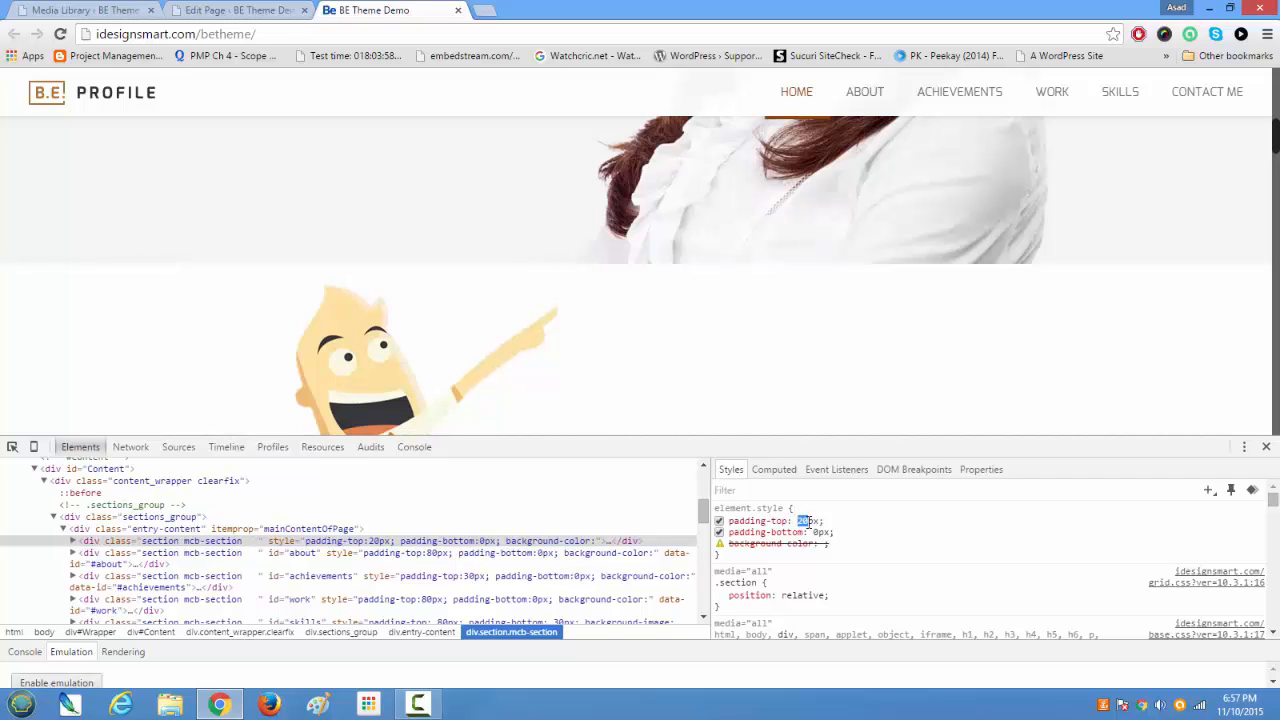
left_click(775, 523)
left_click(802, 521)
left_click(808, 521)
key("BackSpace")
key("BackSpace")
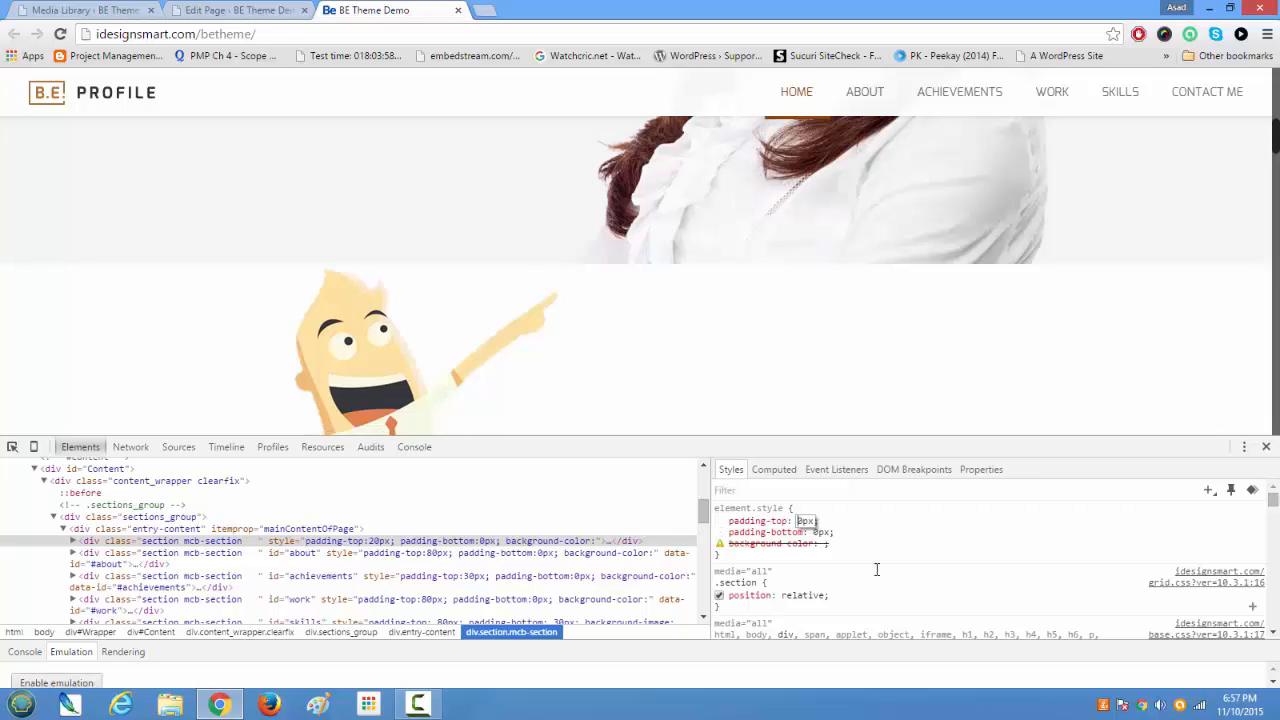
type("50")
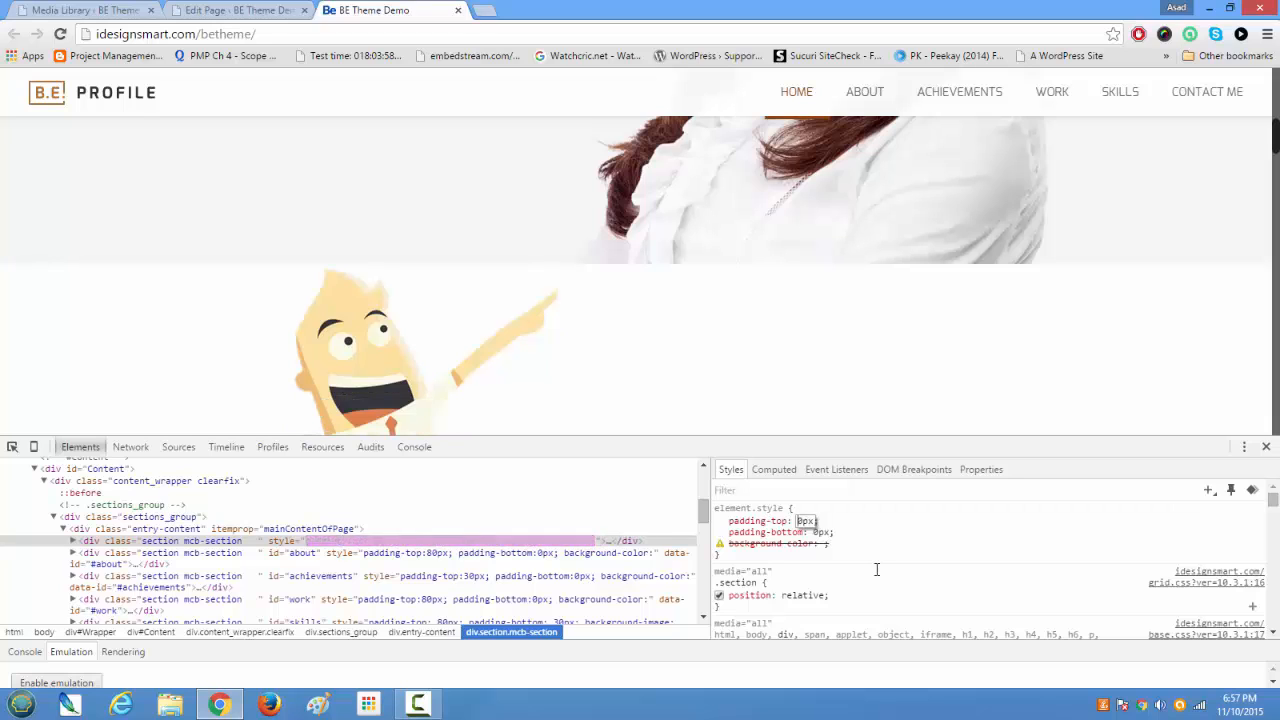
type("100")
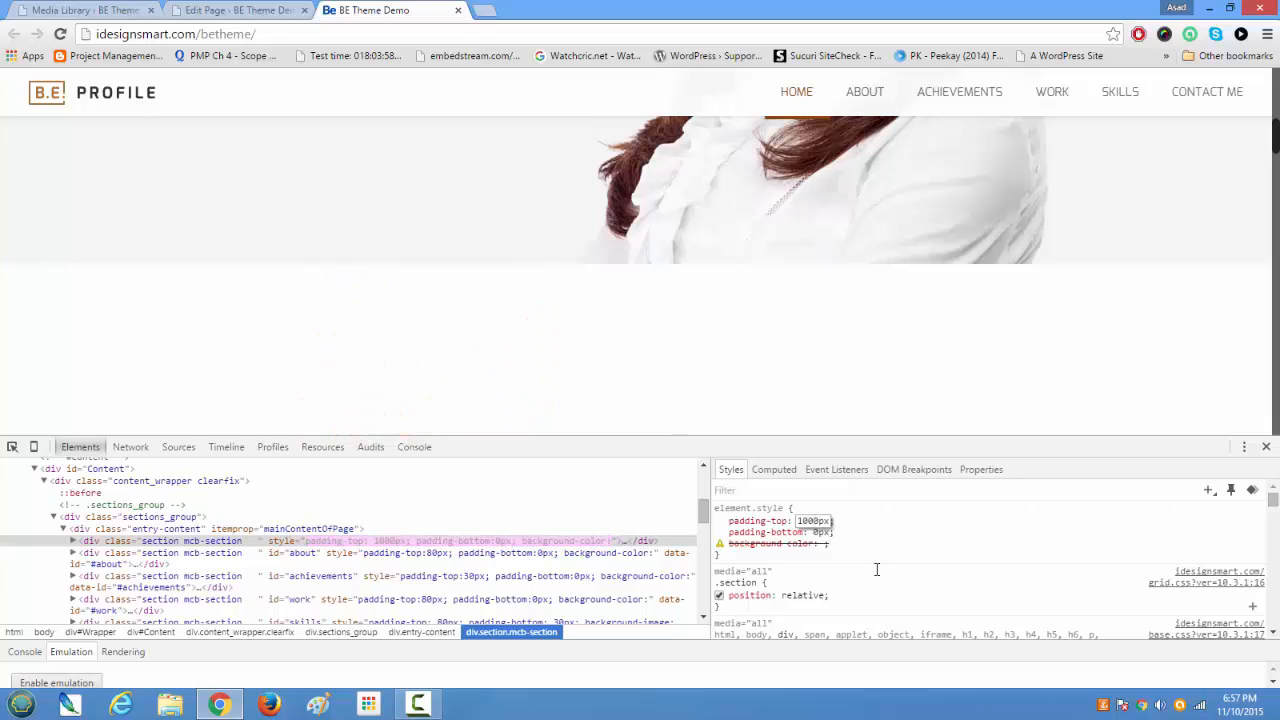
key("BackSpace")
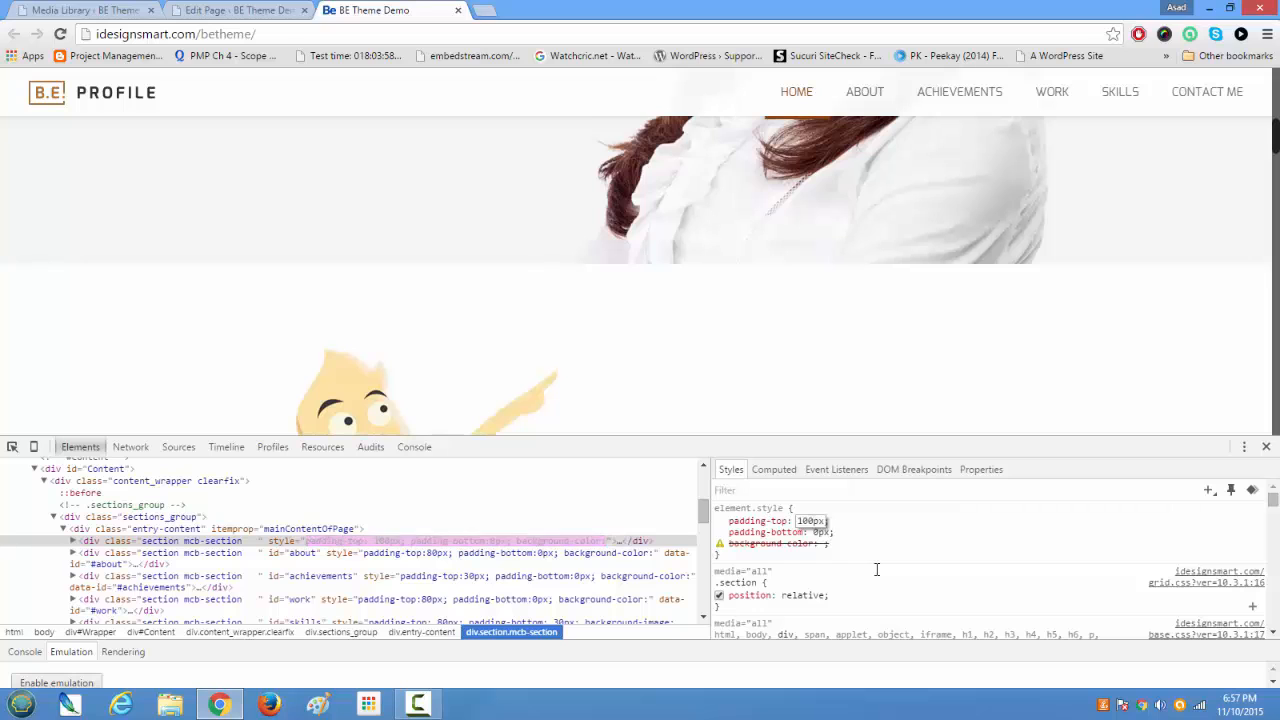
- Close the inspector, examine the spacing above and below the cartoon, and return to the Home page editor
left_click(1266, 446)
scroll(1110, 440, "down", 3)
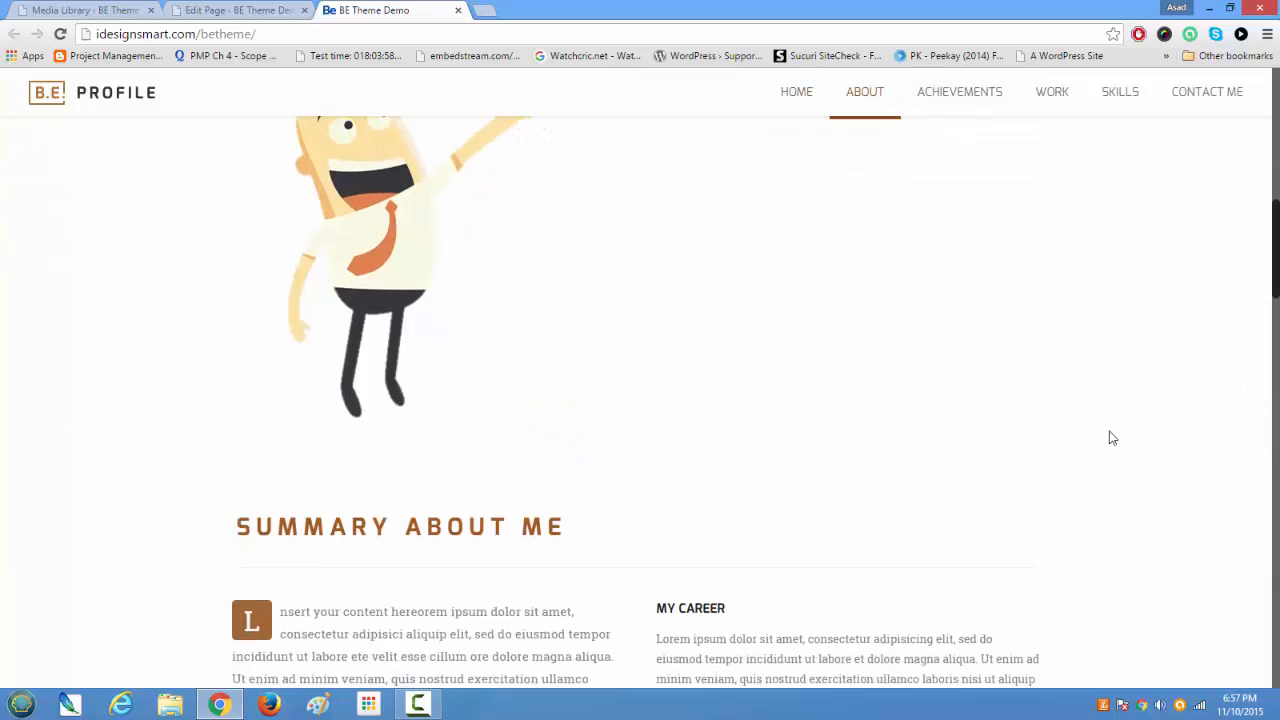
scroll(1110, 438, "up", 2)
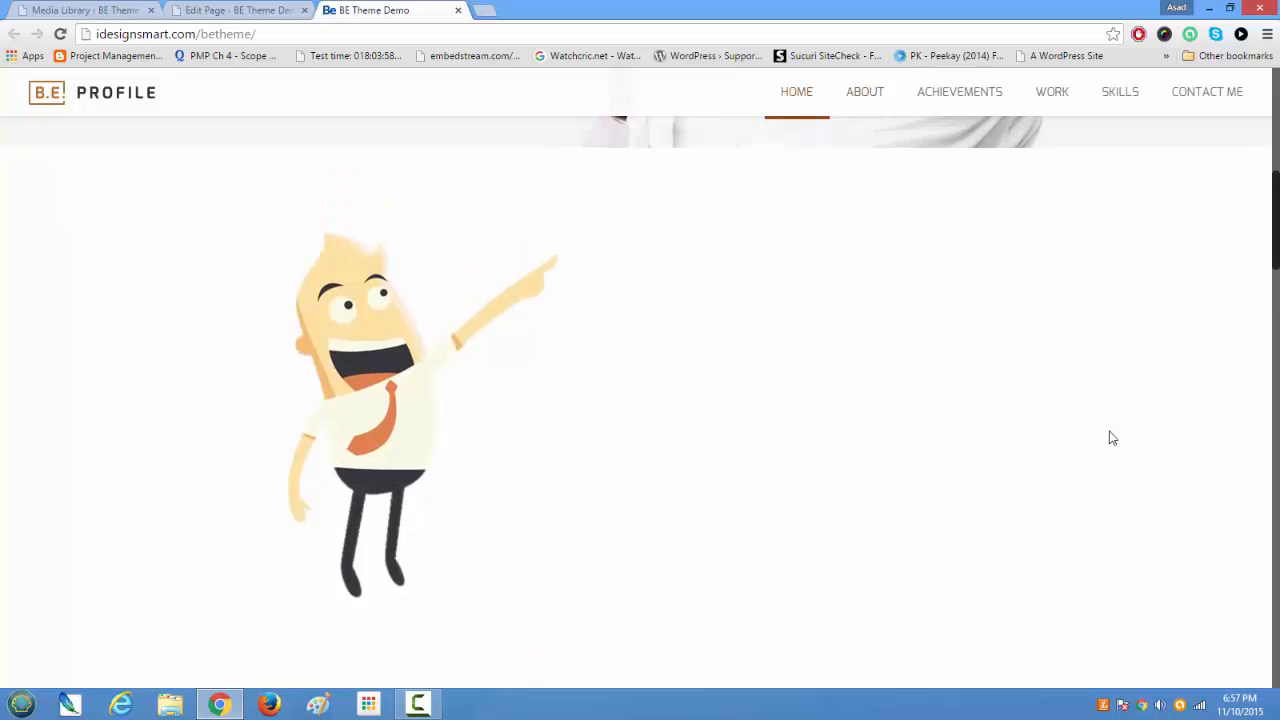
left_click(213, 12)
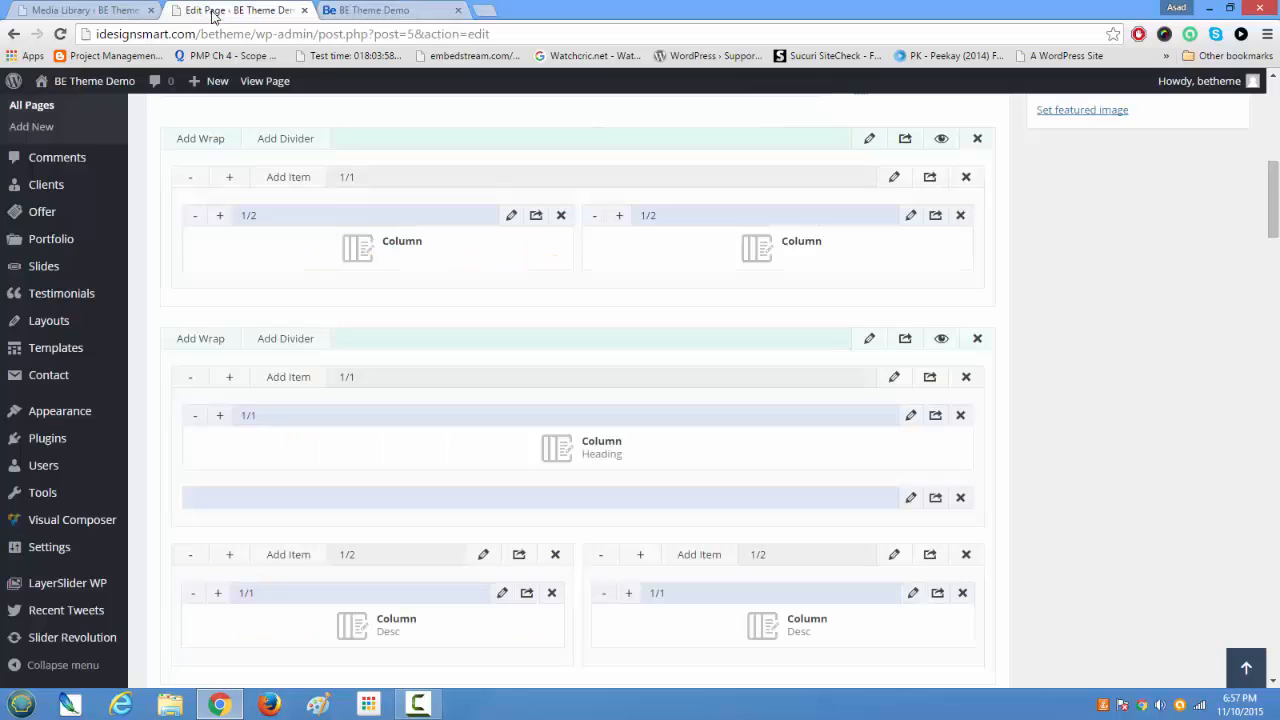
left_click(867, 339)
scroll(414, 454, "down", 3)
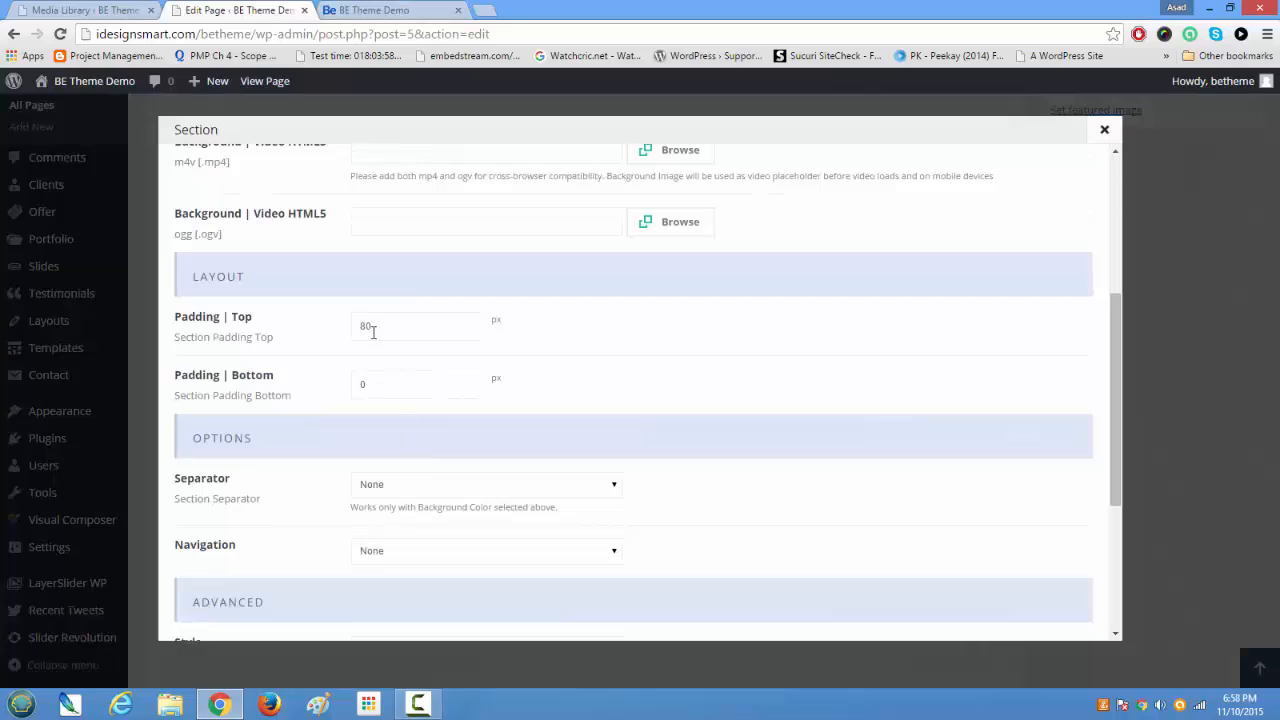
left_click_drag(376, 323, 327, 325)
left_click(1104, 129)
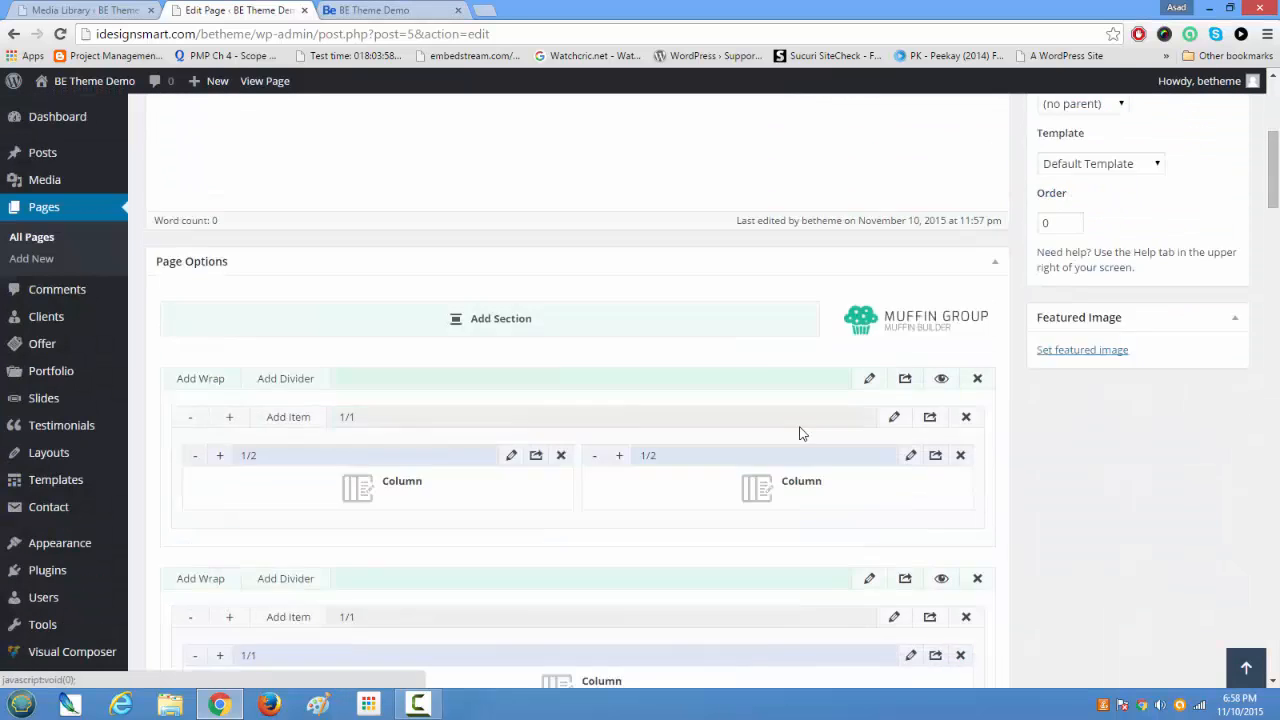
- Set the top padding of the two-column cartoon section to 100 px and save the section
scroll(802, 433, "up", 2)
scroll(800, 427, "down", 3)
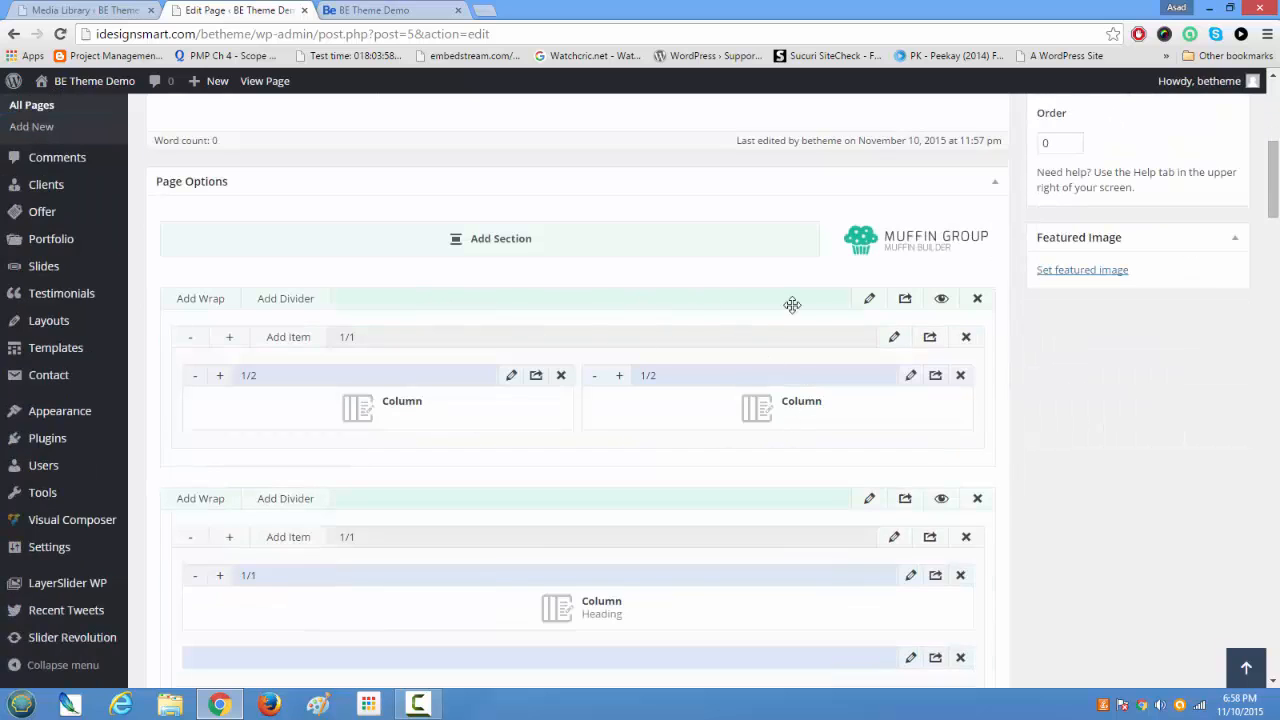
left_click(871, 301)
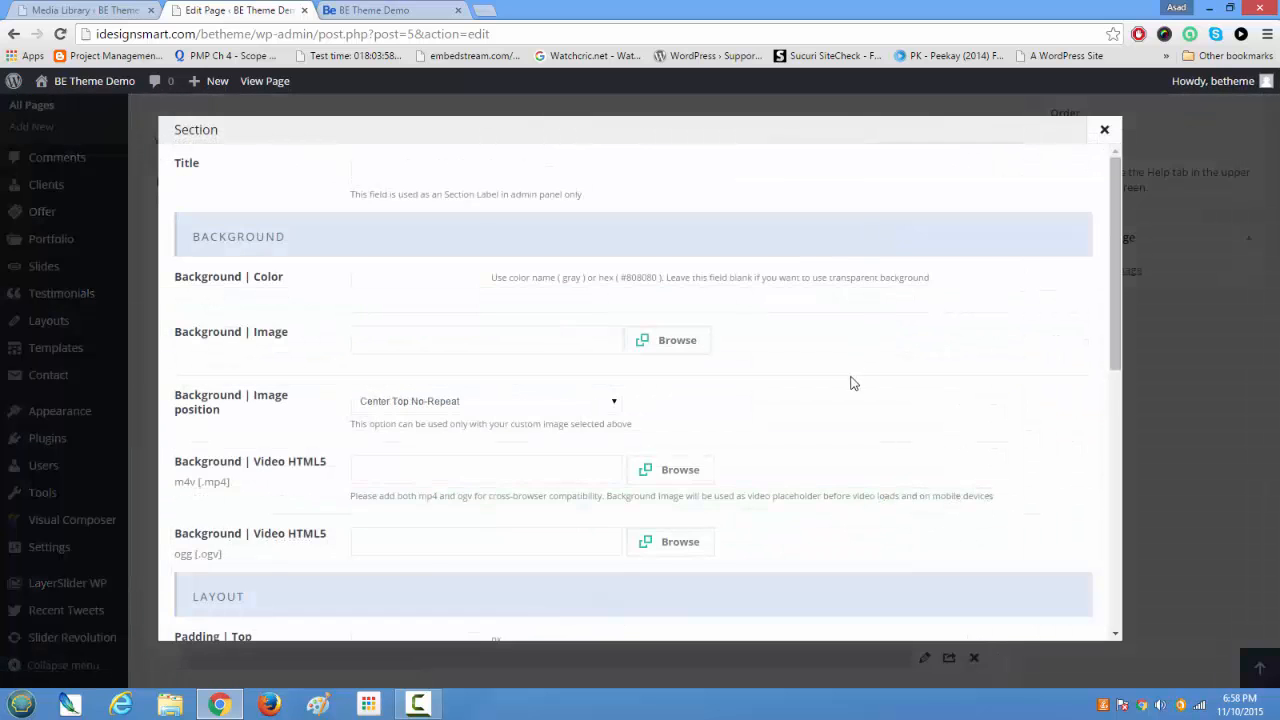
scroll(849, 382, "down", 4)
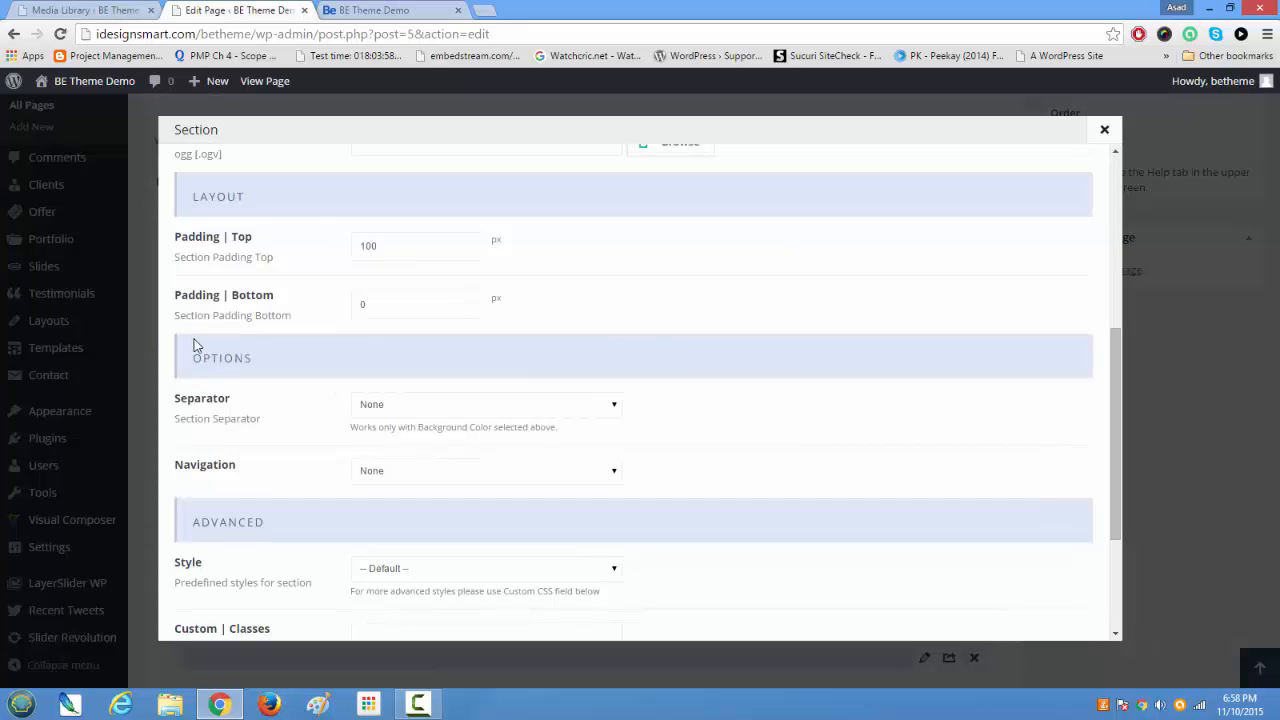
scroll(205, 345, "down", 2)
left_click(1018, 607)
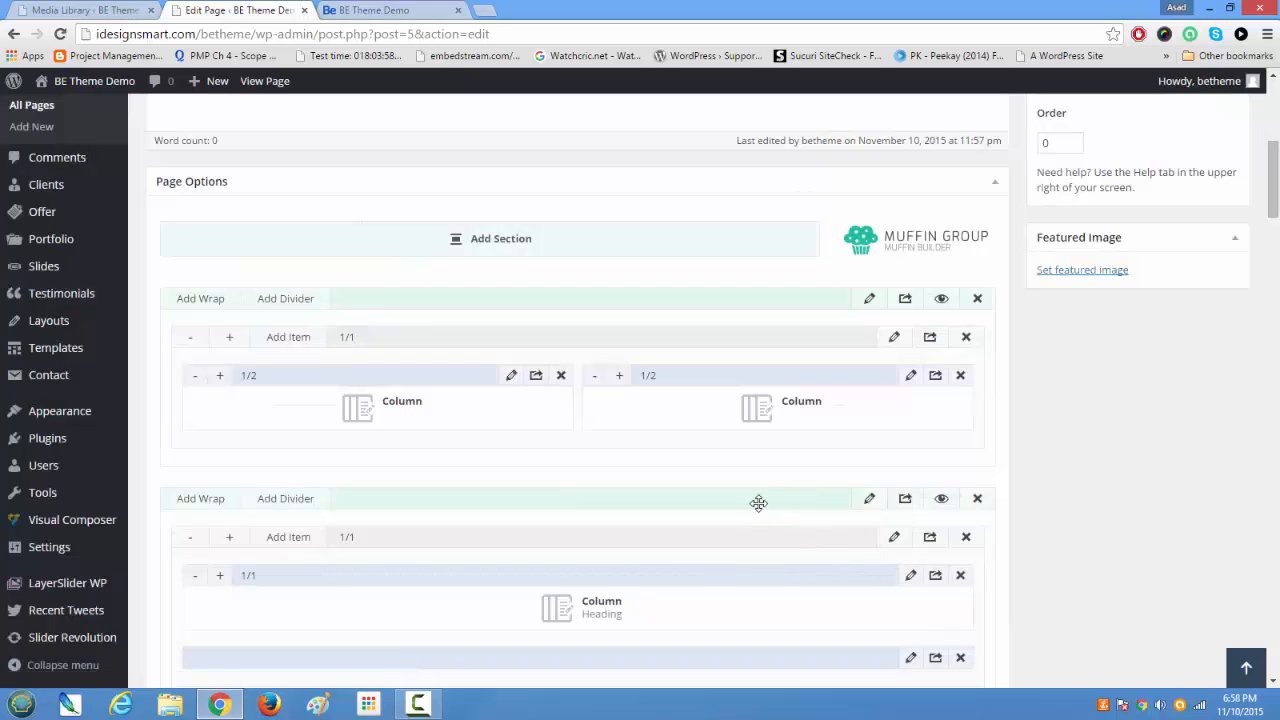
- Update the Home page and reload the live site to examine the cartoon's spacing down to the Summary About Me heading
scroll(823, 480, "up", 5)
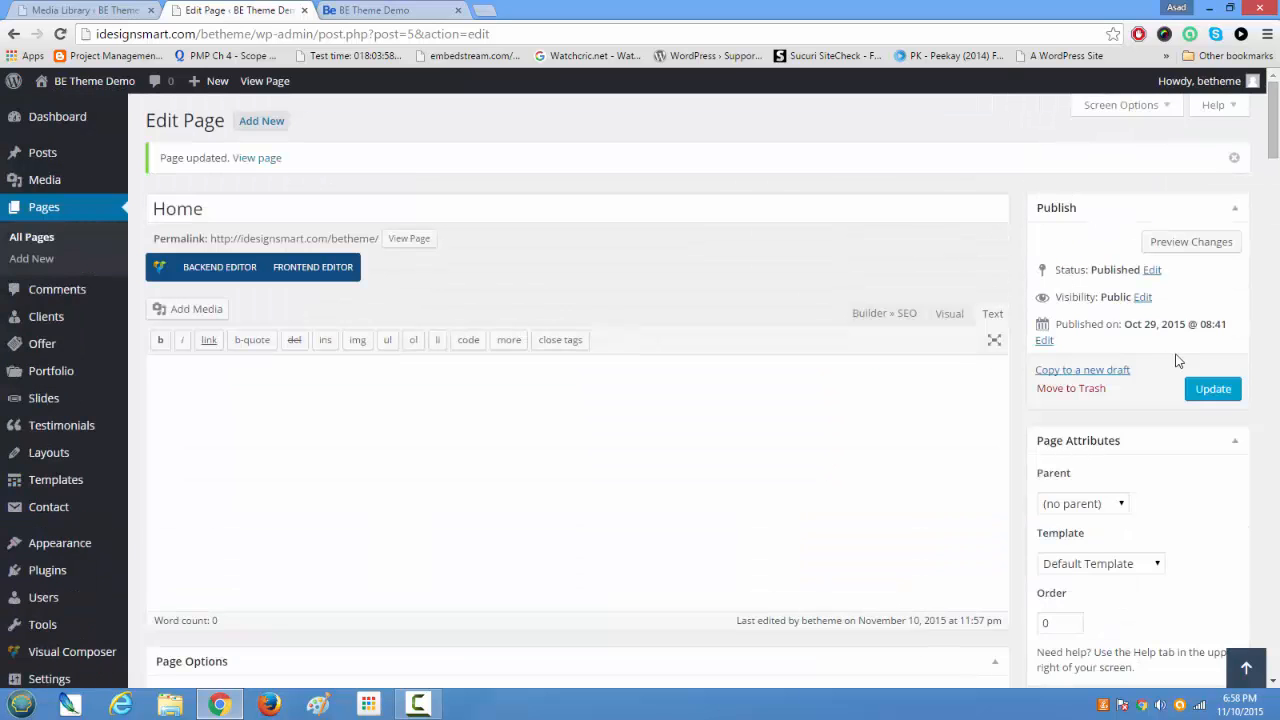
left_click(1228, 390)
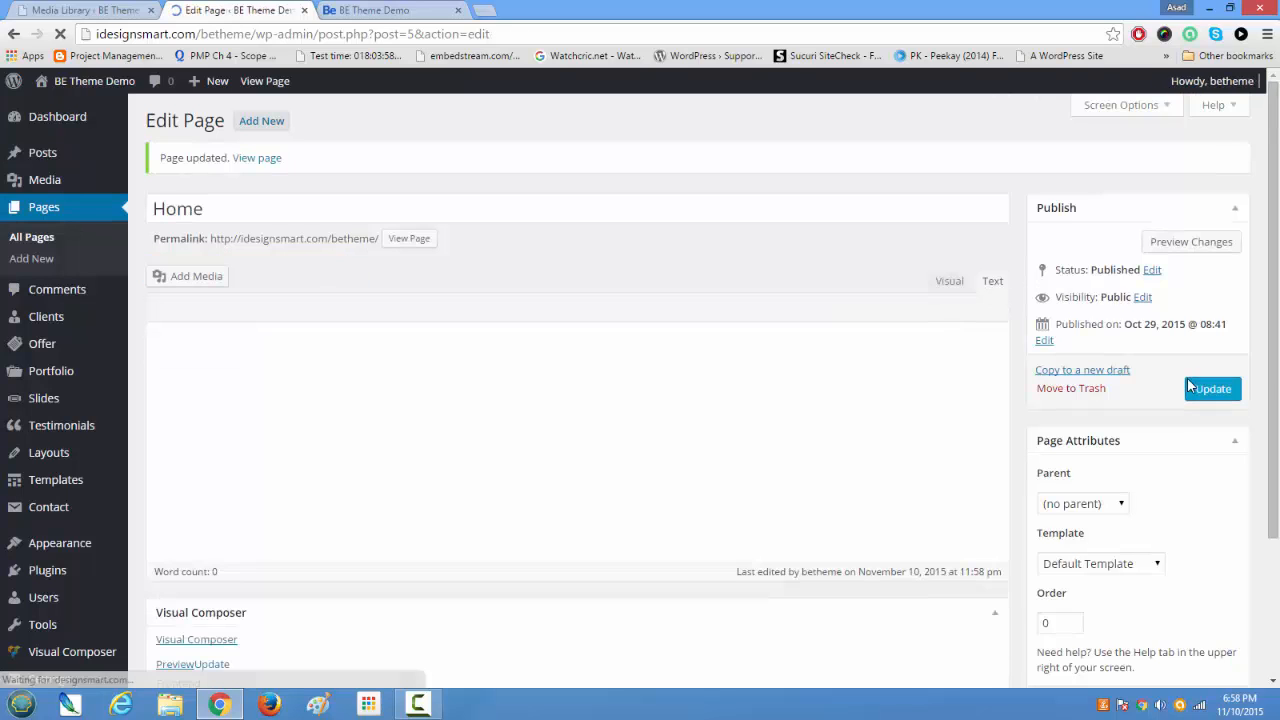
left_click(412, 12)
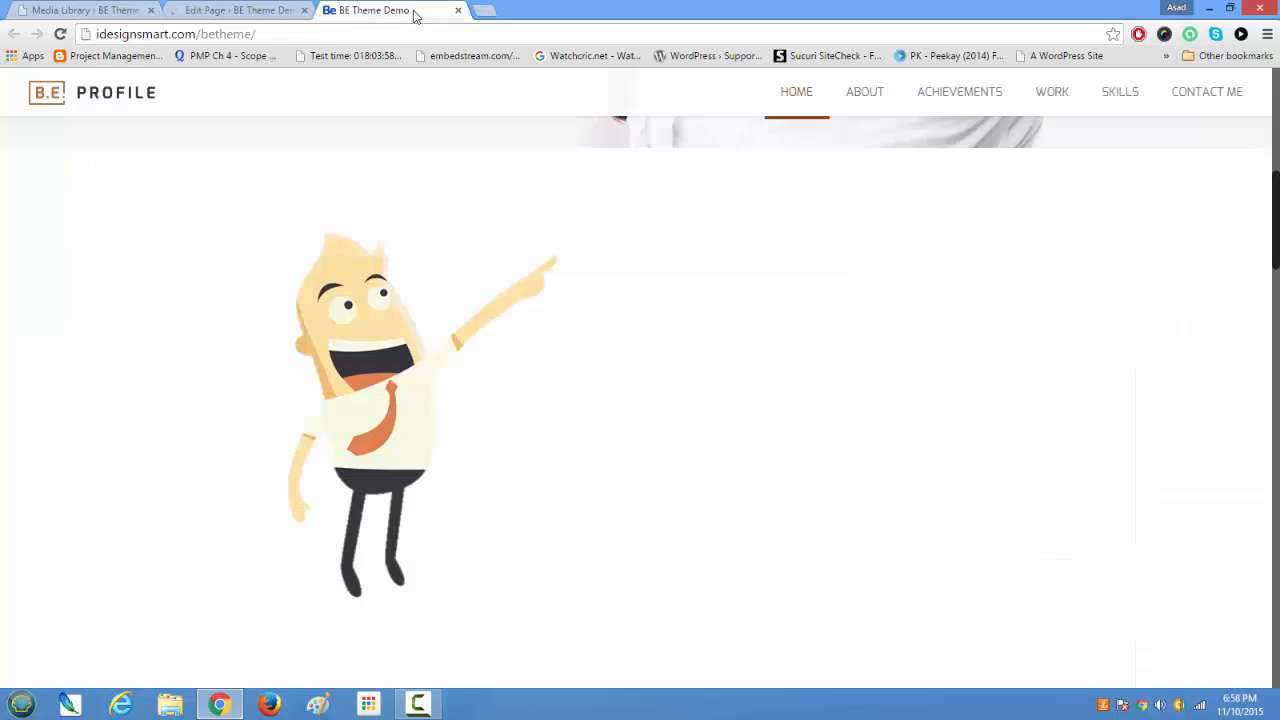
left_click(60, 35)
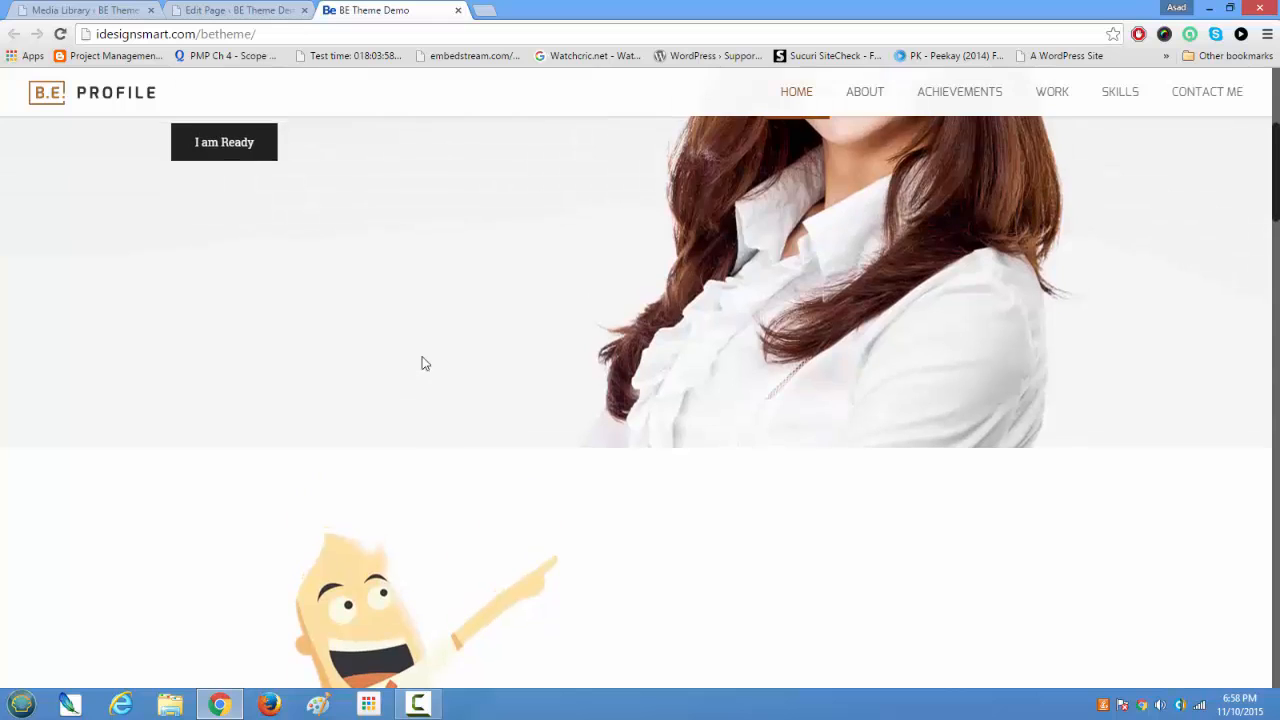
scroll(873, 432, "down", 3)
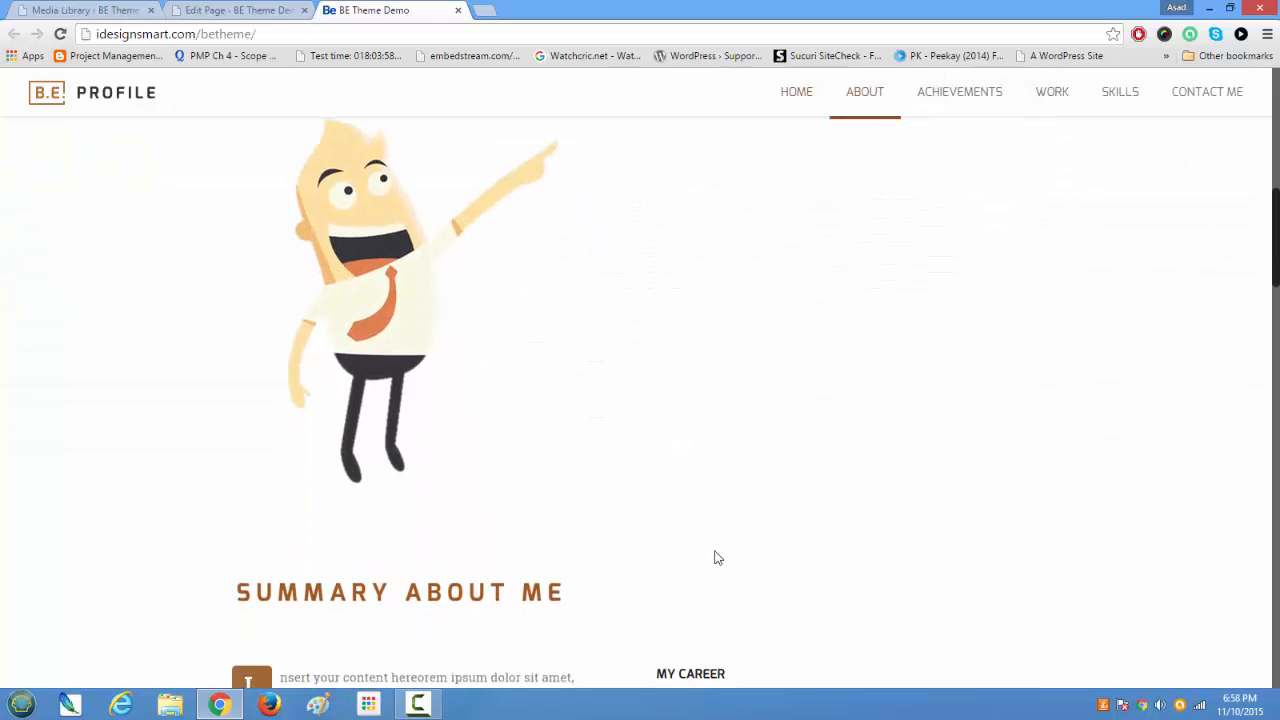
left_click_drag(310, 592, 630, 608)
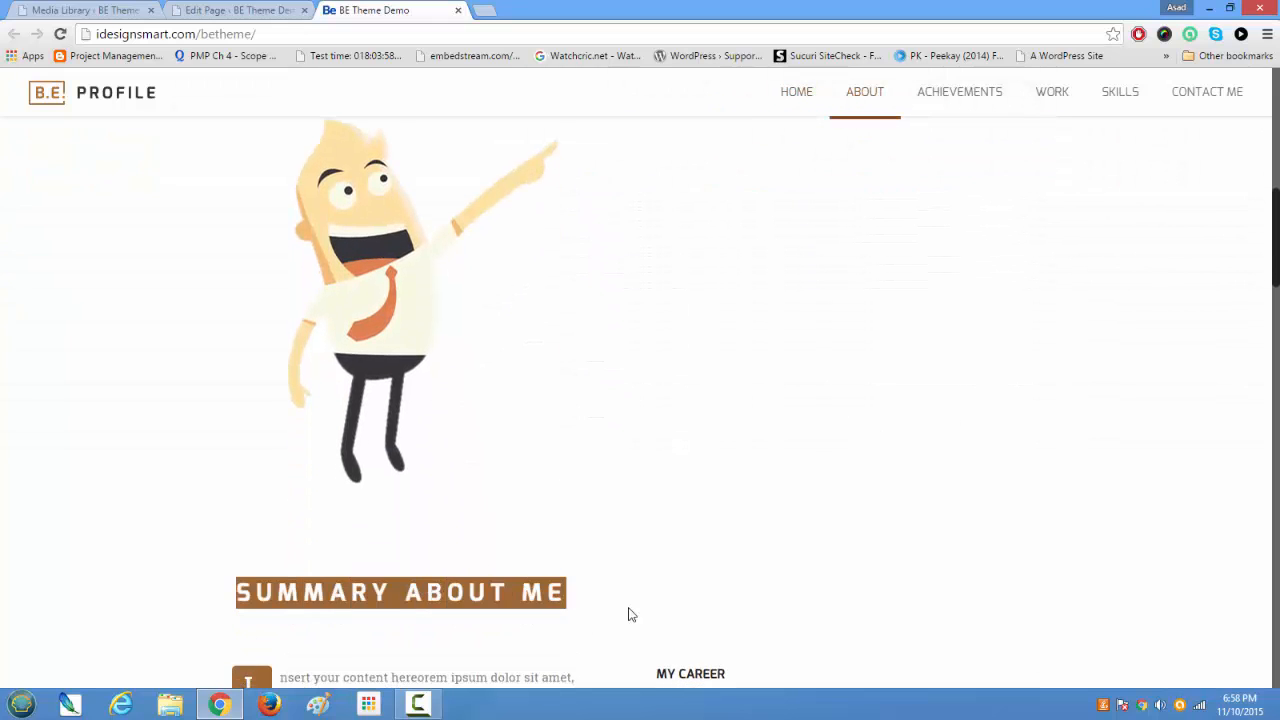
- Fill the cartoon section's second column with the H2 heading "Here are the cool Services I offer" above Theme Customization, Theme Forest Services and Responsive Design lines
scroll(630, 612, "down", 2)
scroll(400, 602, "down", 3)
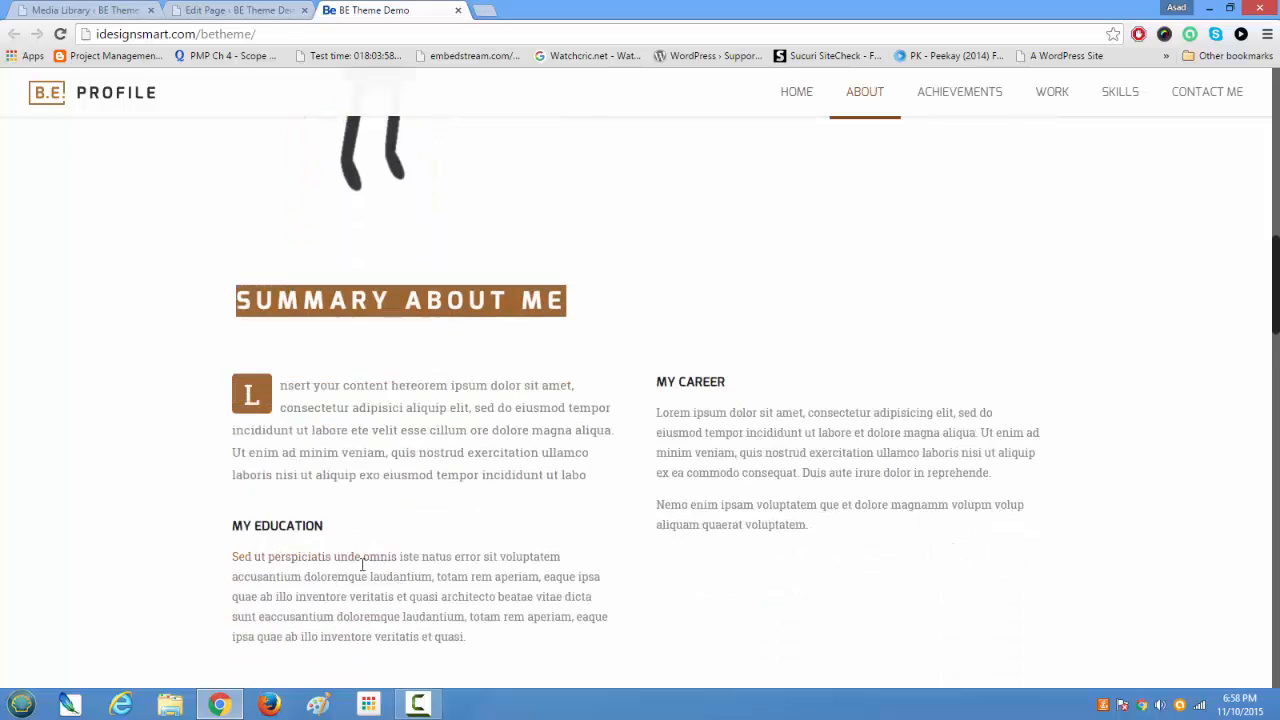
scroll(518, 498, "up", 5)
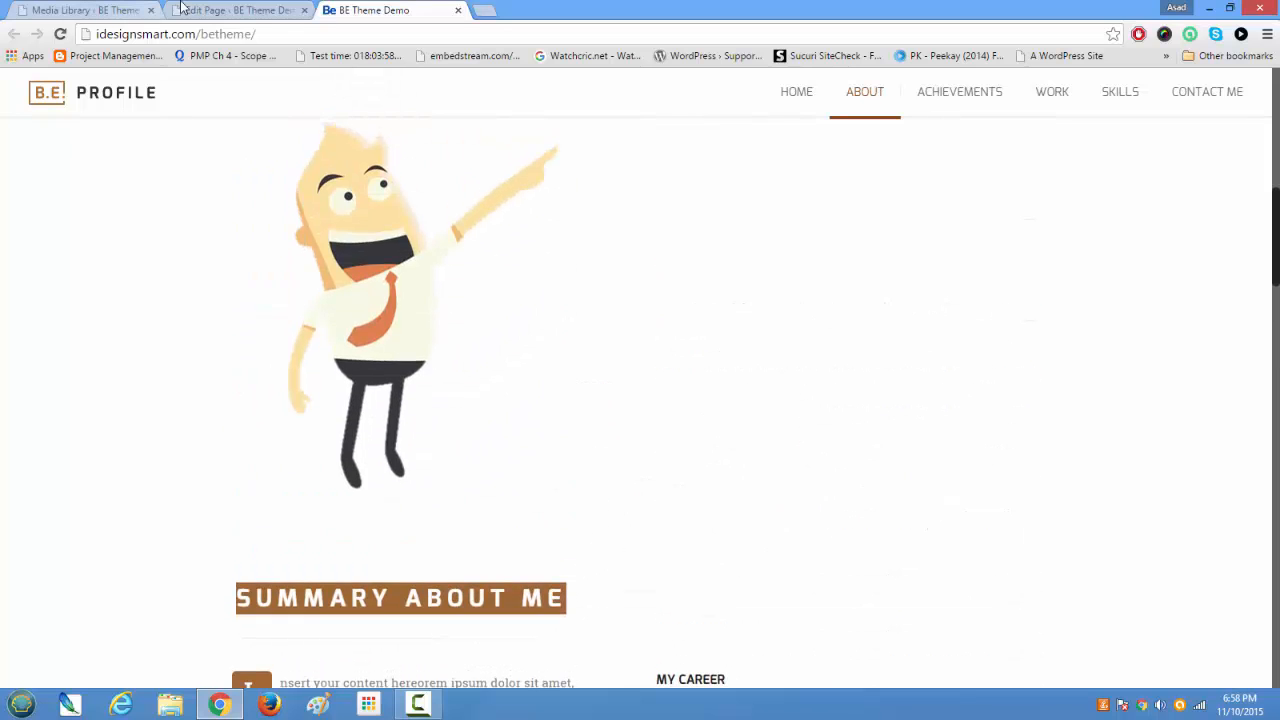
left_click(240, 10)
scroll(516, 508, "down", 4)
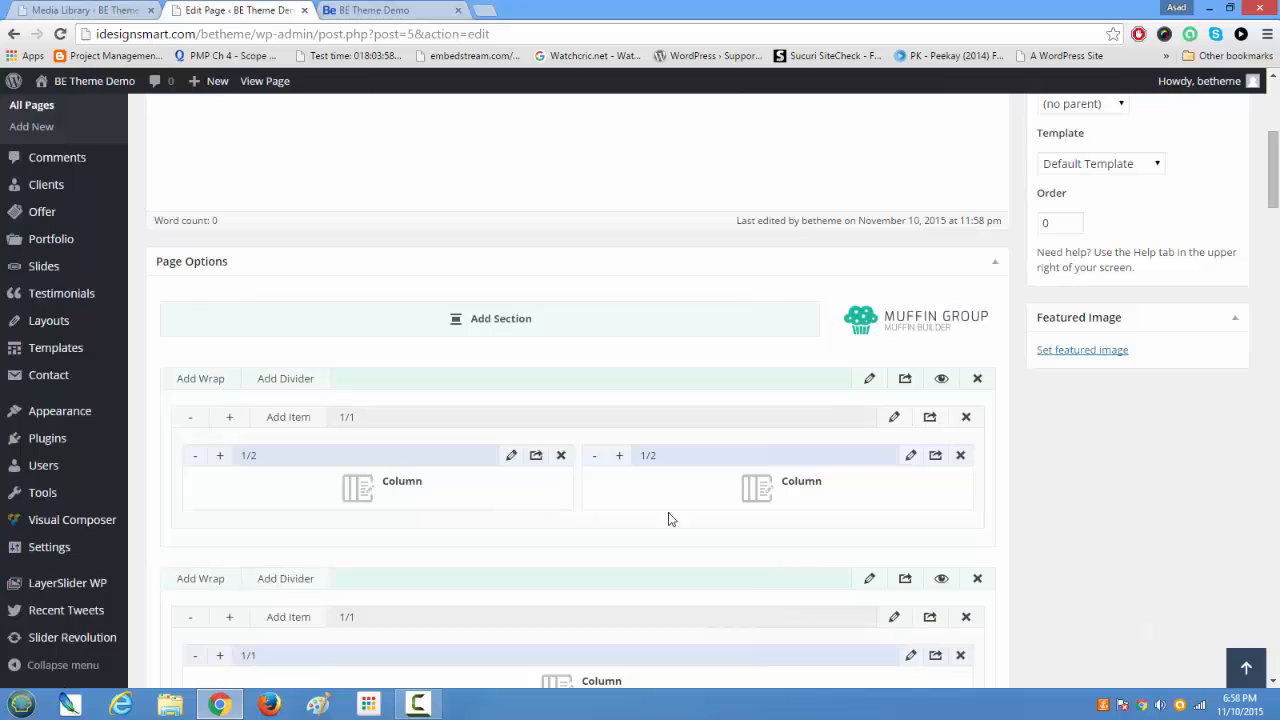
left_click(911, 458)
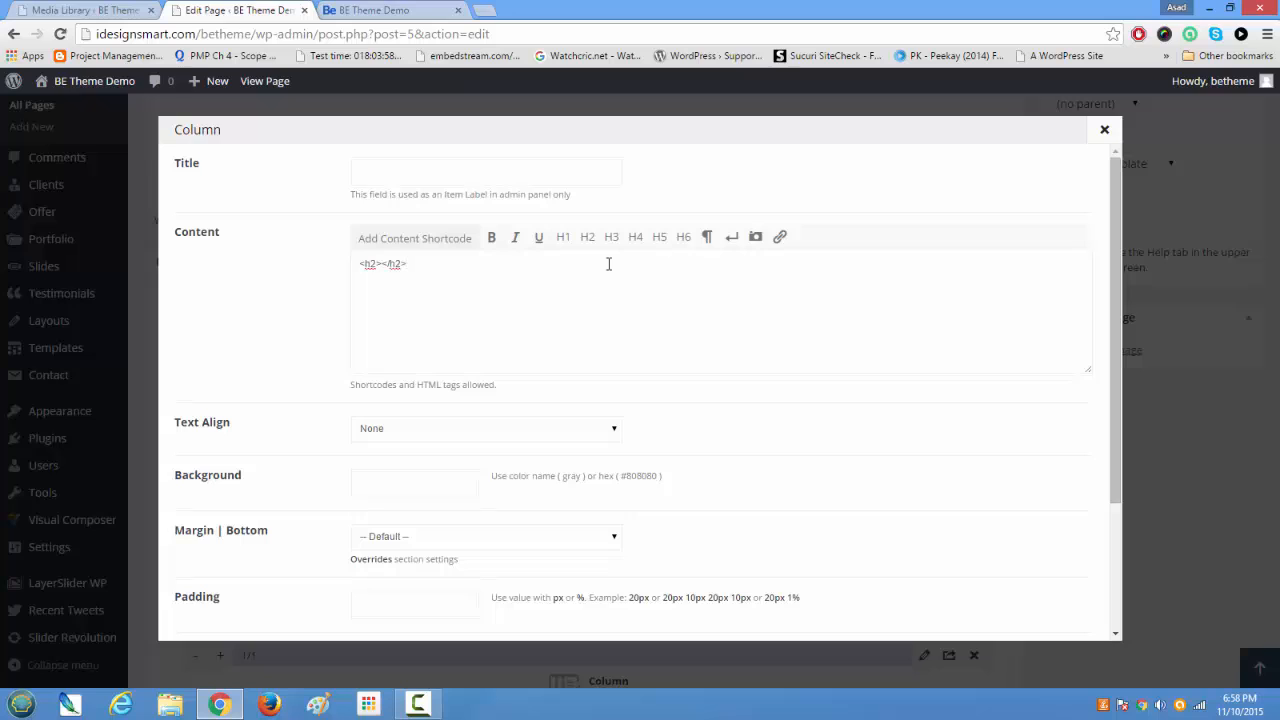
left_click_drag(452, 264, 310, 254)
key("BackSpace")
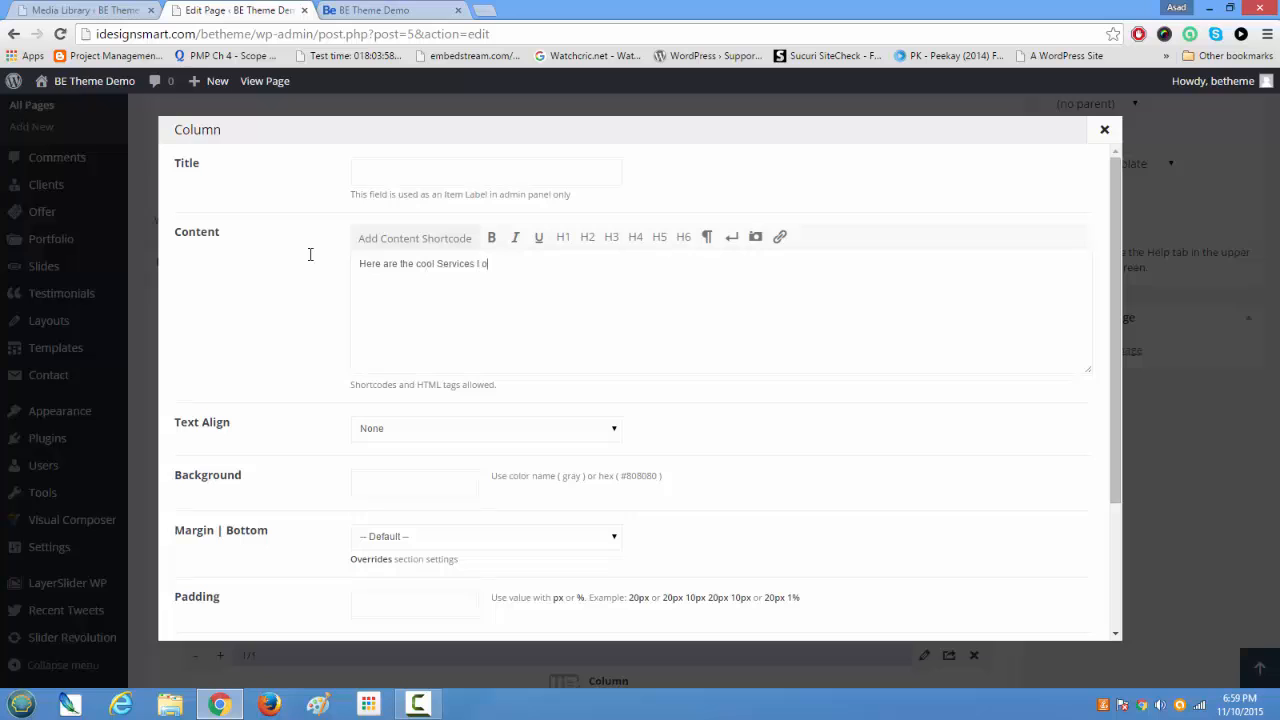
triple_click(408, 266)
left_click(588, 237)
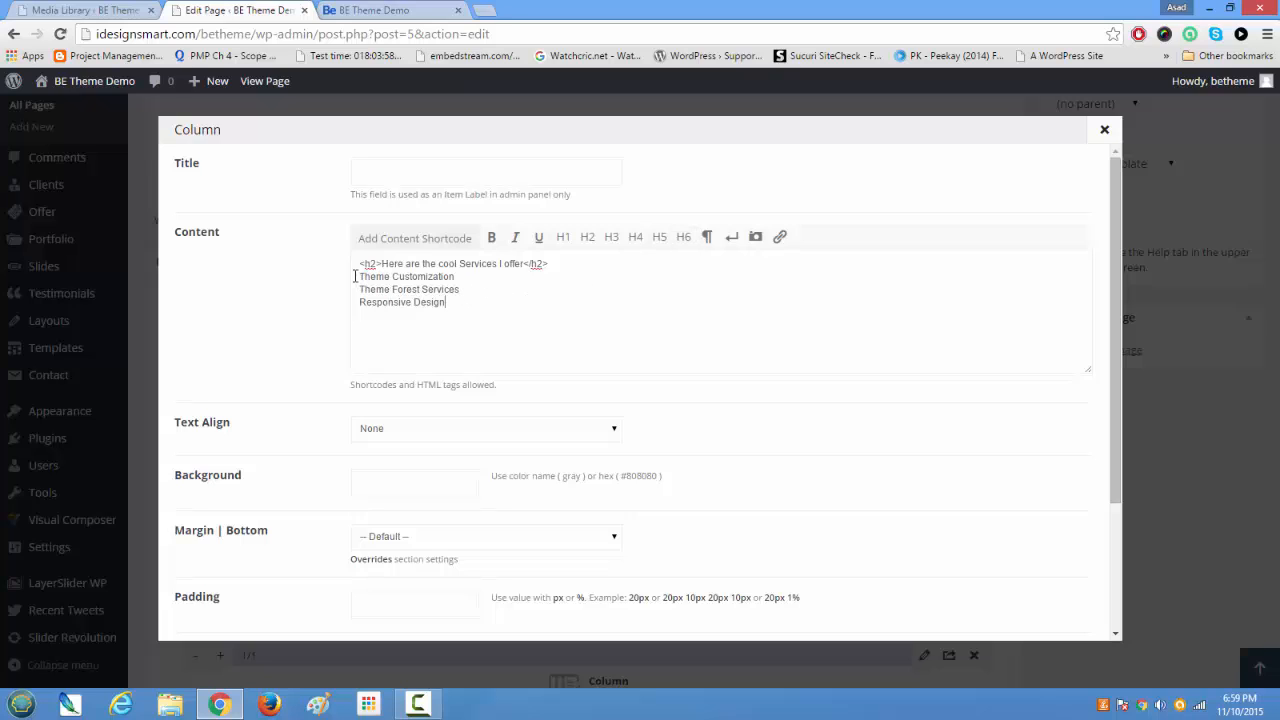
- Search the web for "lorem ispum" in a new browser tab and open the lipsum.com site
left_click_drag(358, 276, 474, 301)
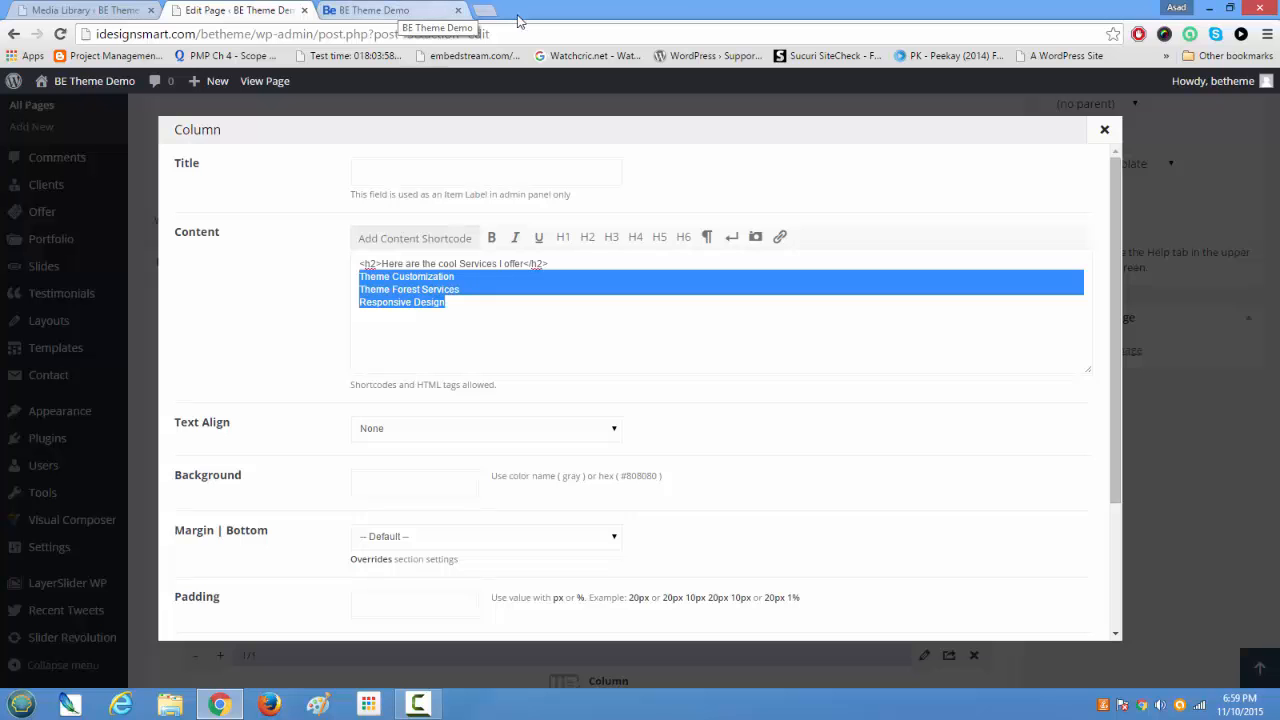
left_click(483, 11)
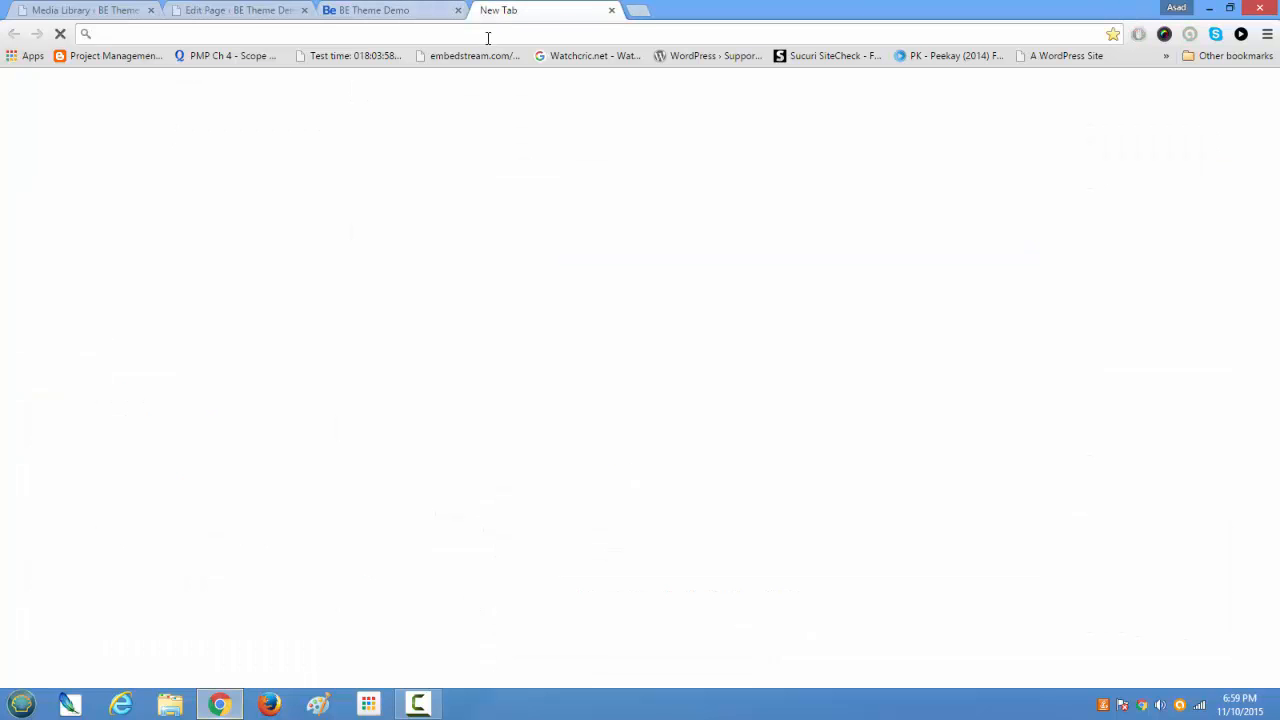
type("lorem is")
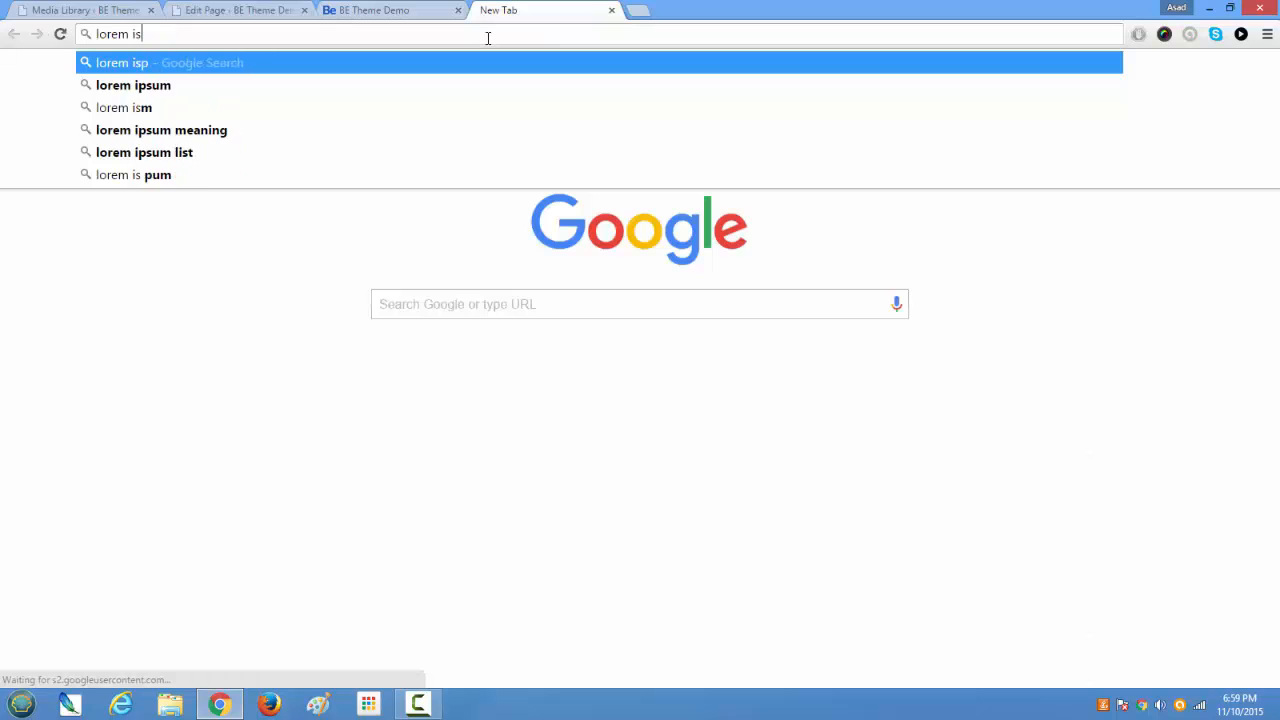
type("pum")
key("Return")
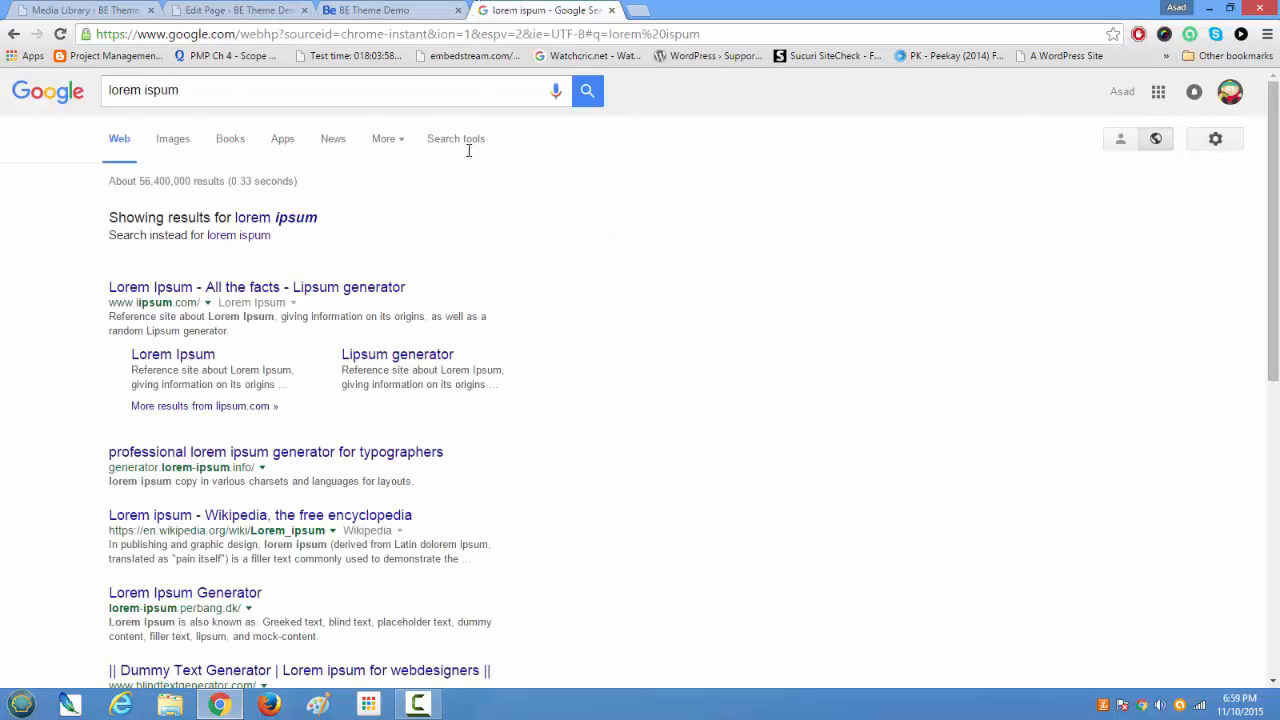
left_click(283, 290)
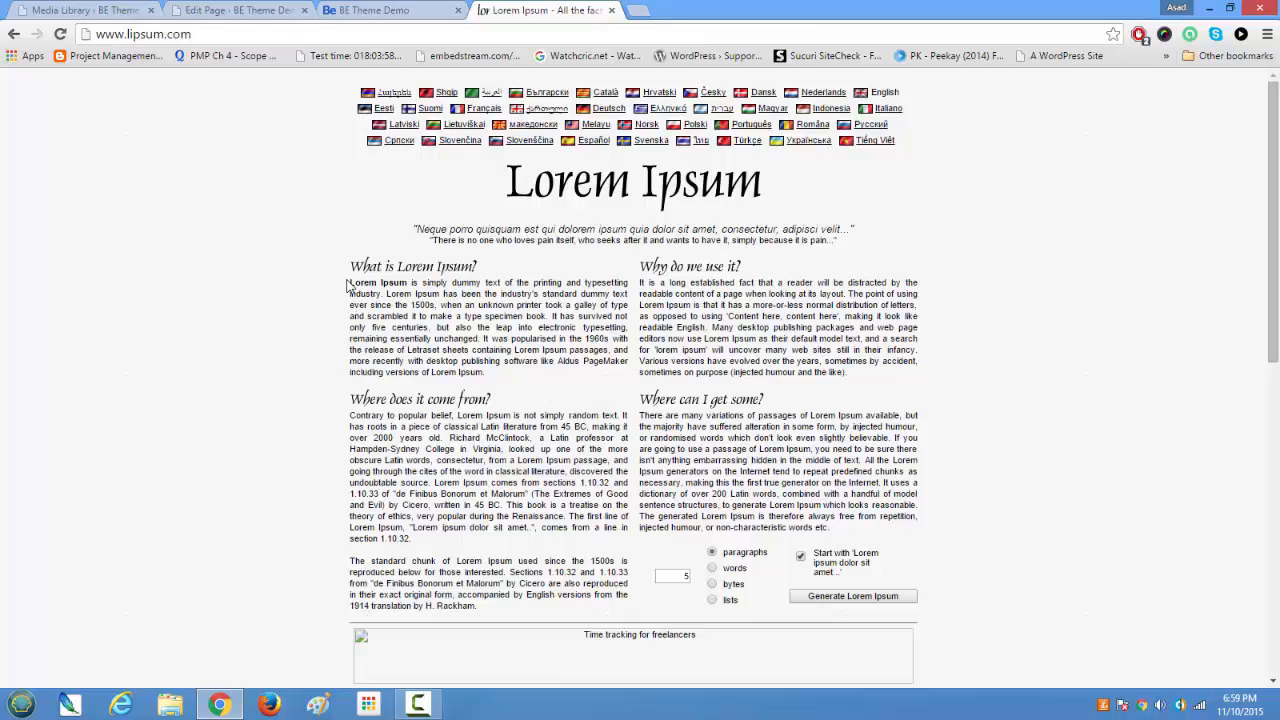
- Copy the whole paragraph under the "What is Lorem Ipsum?" heading
left_click_drag(352, 288, 434, 293)
left_click(406, 312)
left_click_drag(348, 287, 498, 329)
left_click(497, 376)
left_click_drag(491, 375, 350, 284)
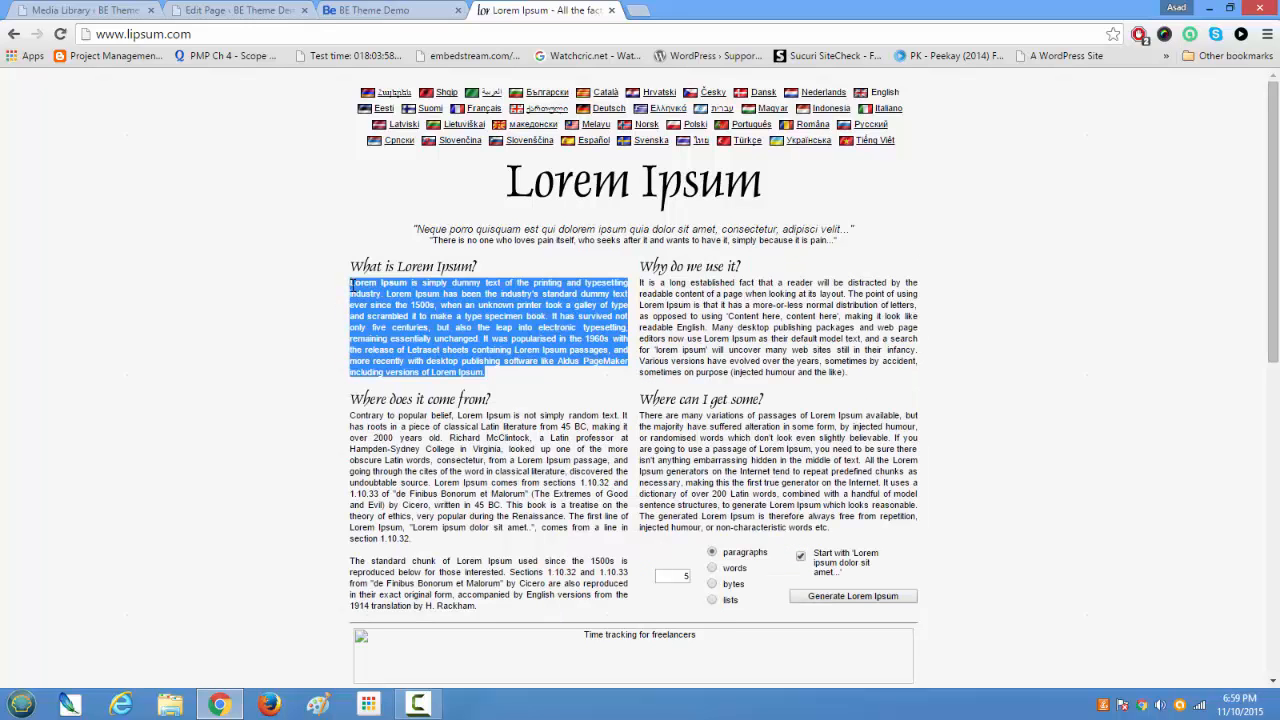
right_click(370, 290)
left_click(395, 297)
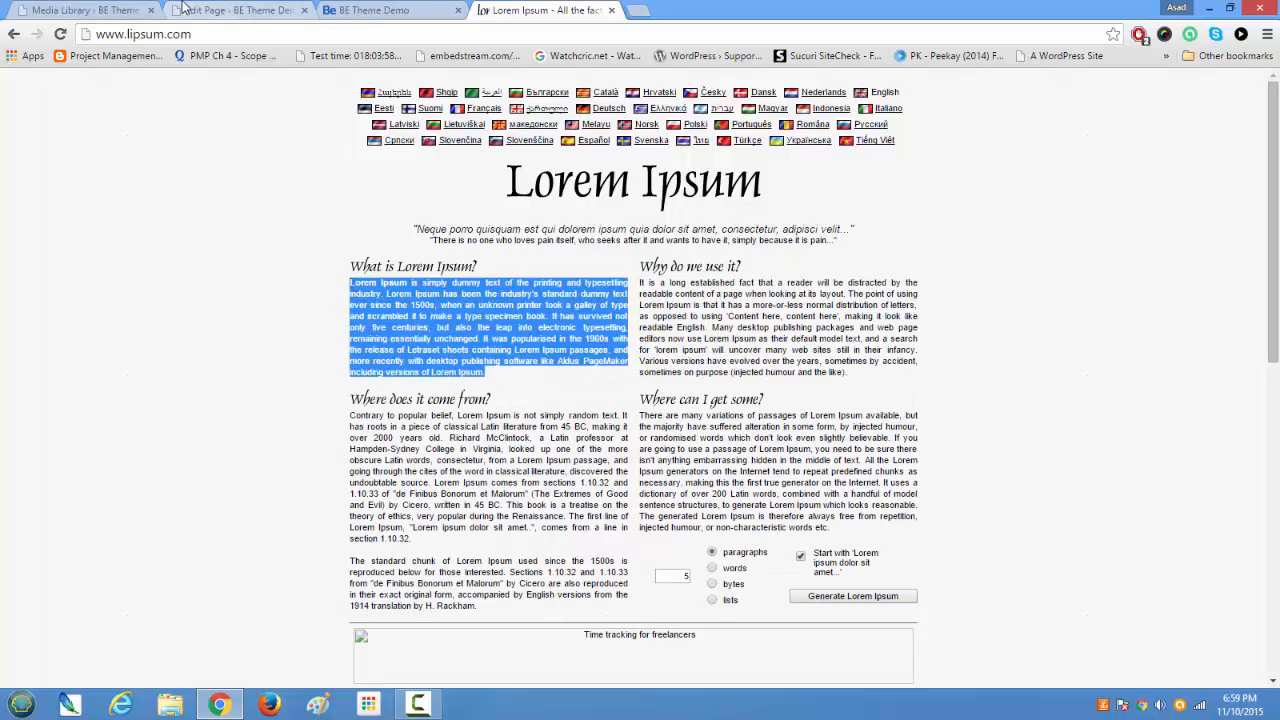
- Return to the Home page editor and replace the three service lines below the H2 heading with the copied paragraph, pasted twice
left_click(183, 7)
left_click(478, 308)
left_click_drag(474, 312, 340, 272)
key("ctrl+v")
key("ctrl+v")
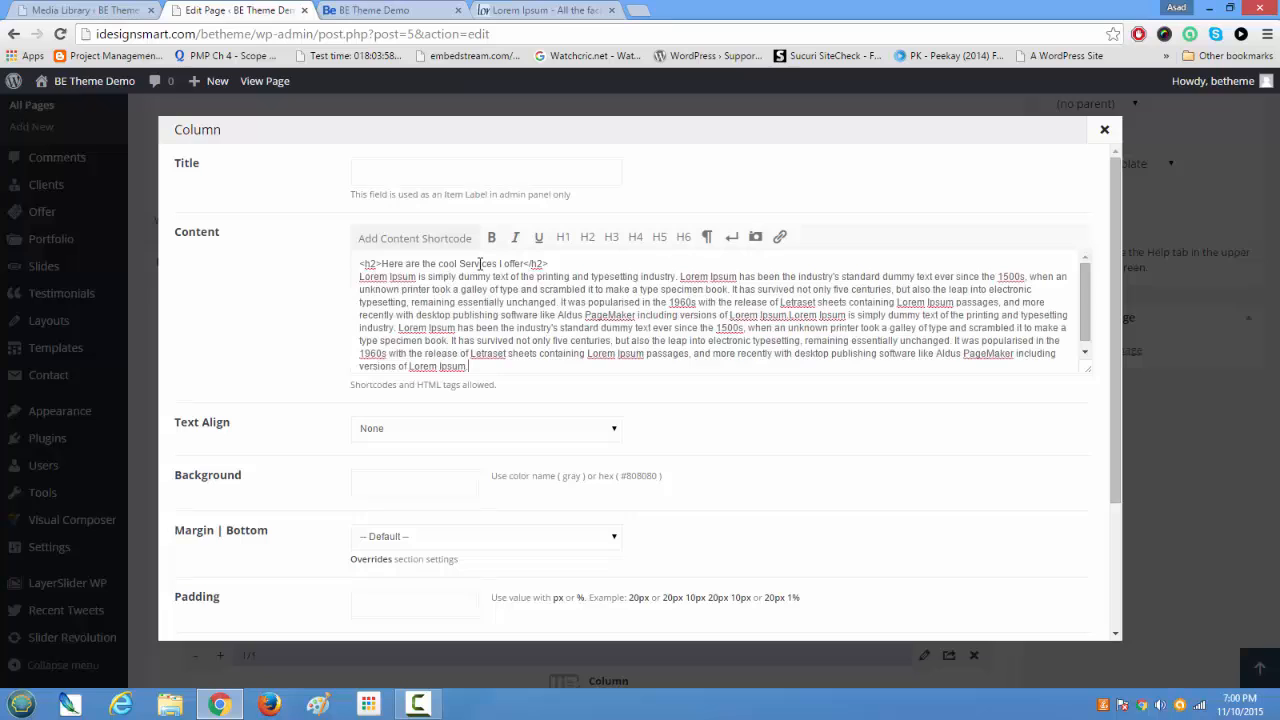
- Set the text column's text align to Center and save the column's changes
scroll(487, 275, "down", 1)
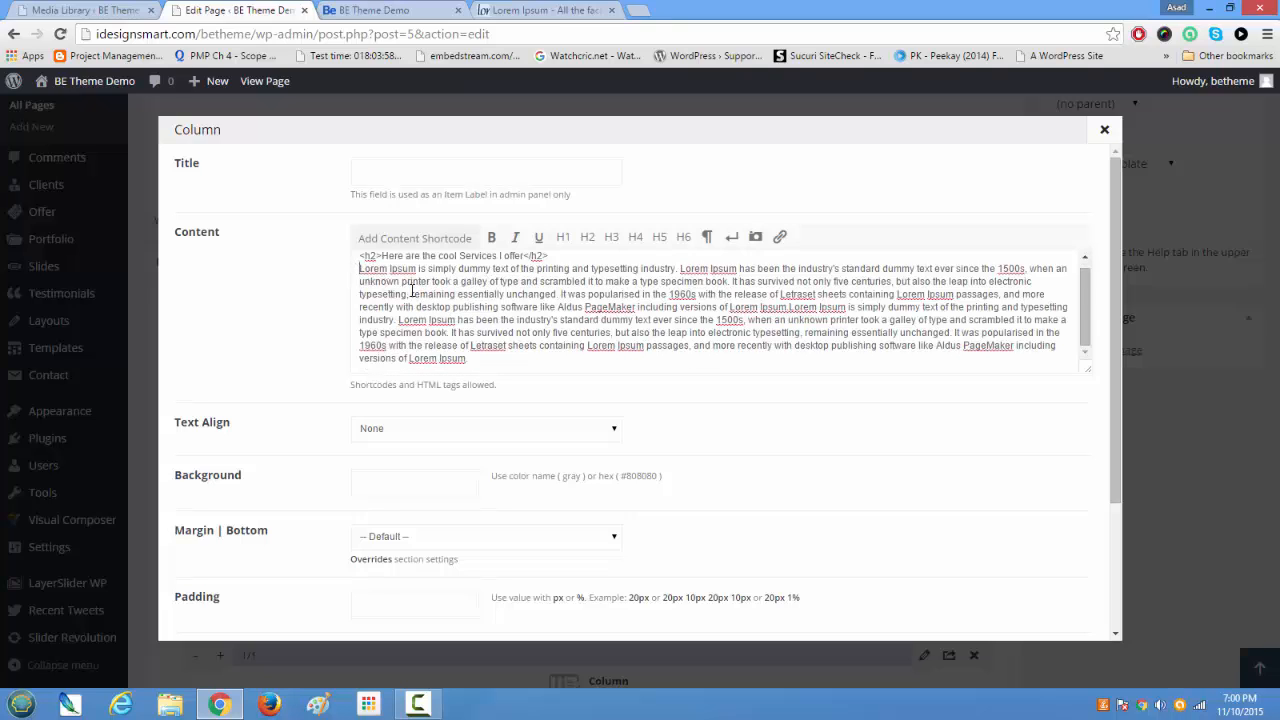
scroll(414, 290, "down", 3)
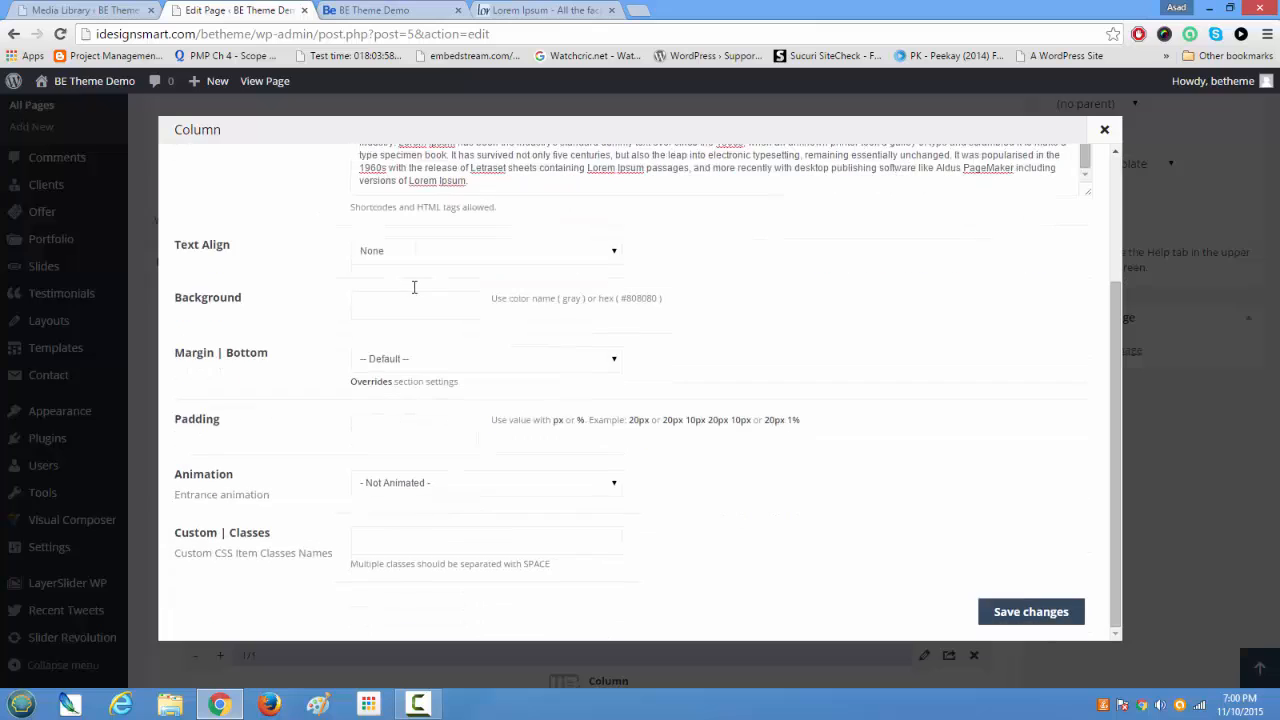
left_click(578, 256)
left_click(541, 309)
left_click_drag(641, 298, 657, 299)
left_click(1003, 601)
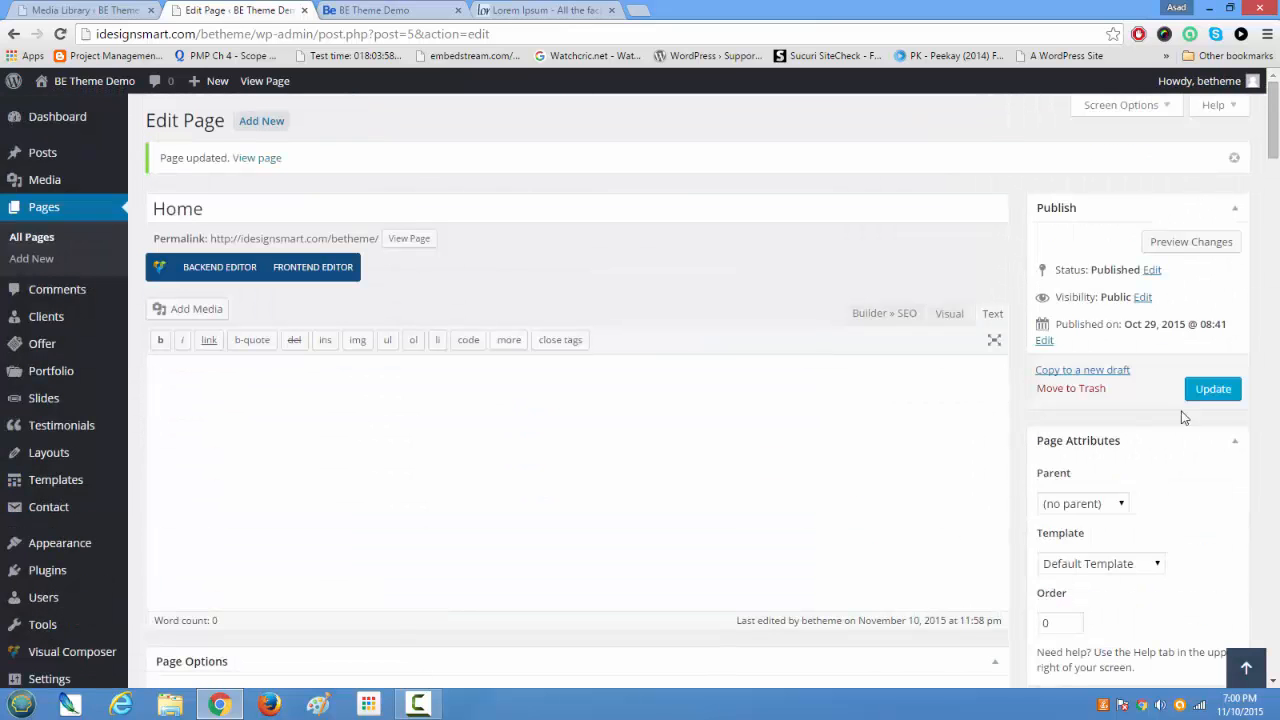
- Update the Home page, close the Lorem Ipsum site and reload the live site
left_click(1222, 390)
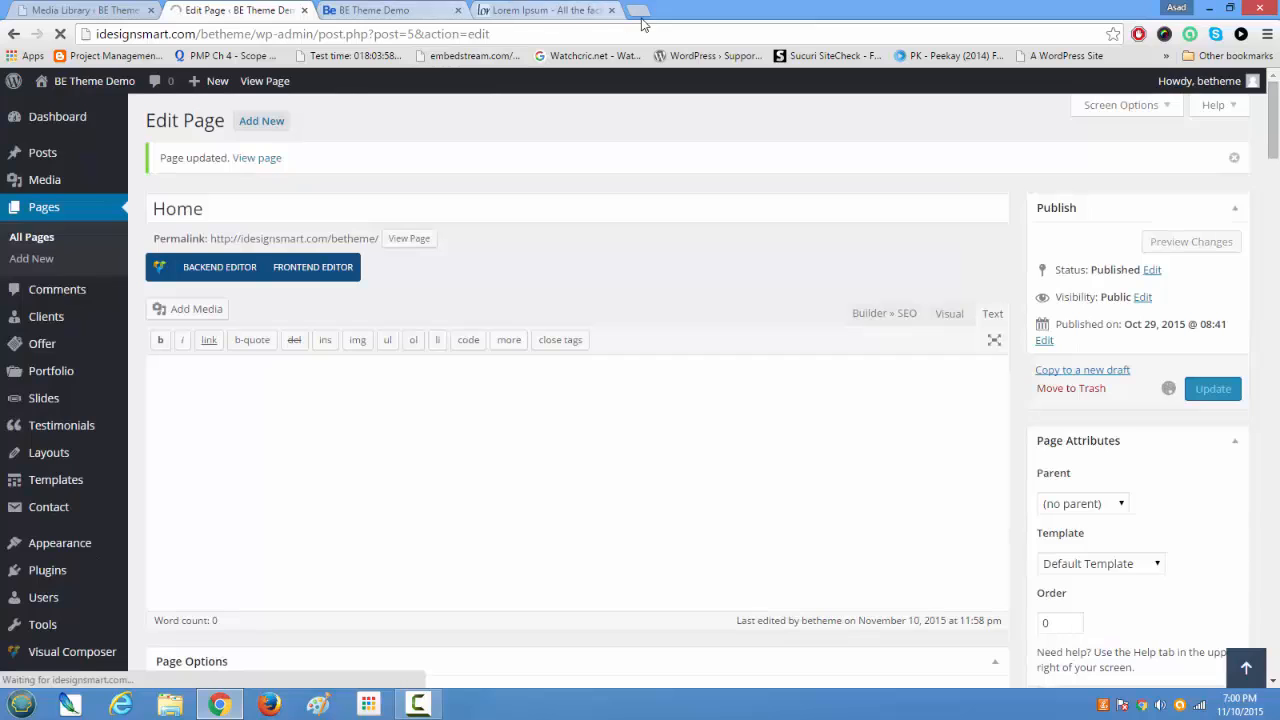
left_click(611, 10)
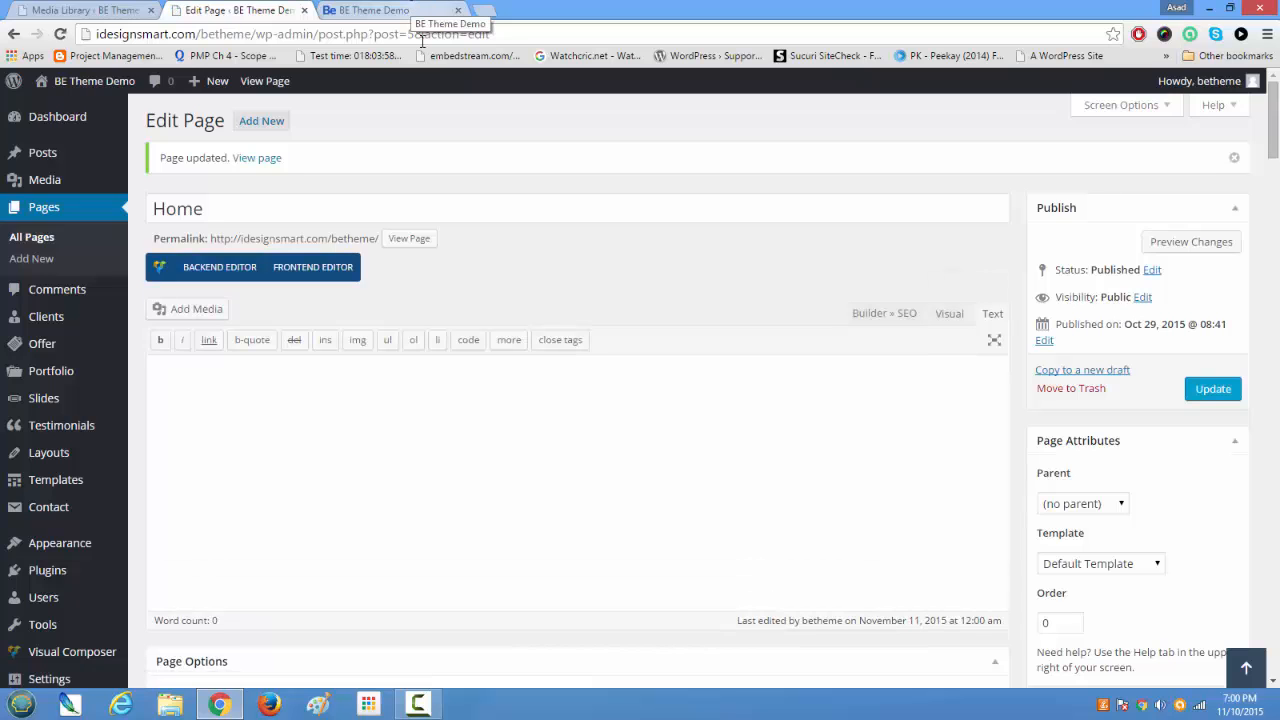
scroll(588, 373, "down", 2)
scroll(588, 373, "down", 3)
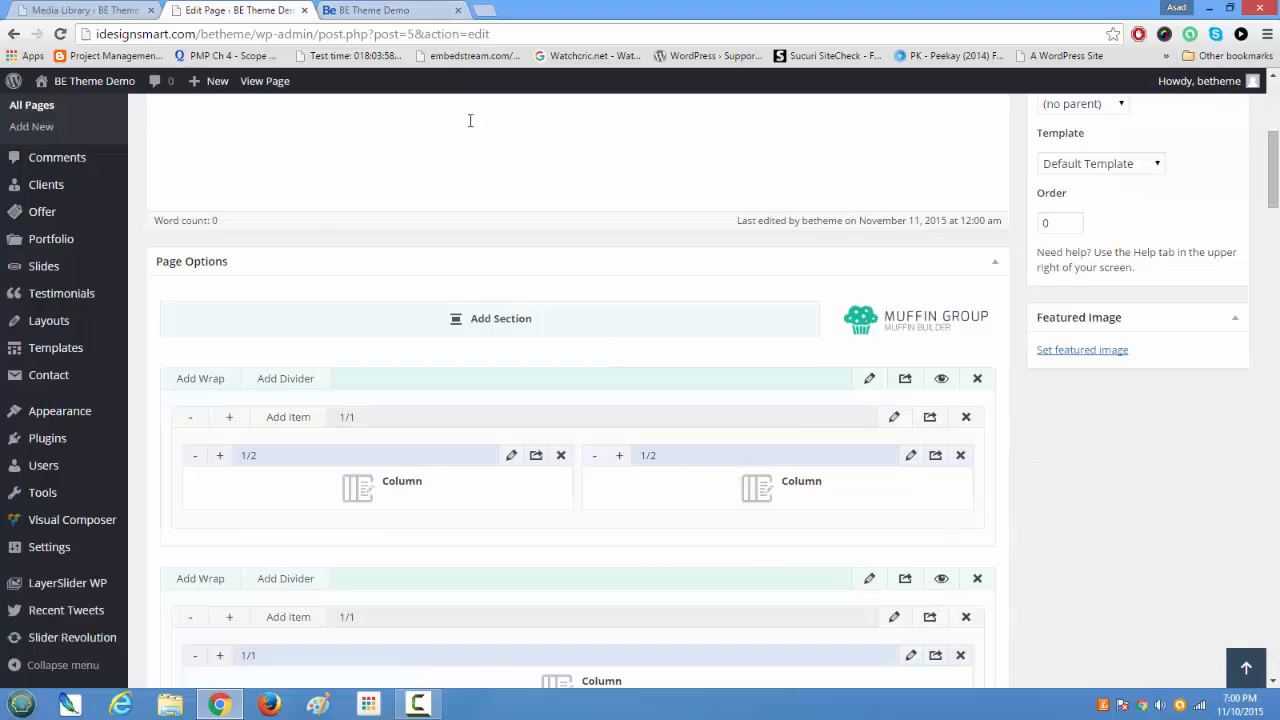
left_click(388, 8)
key("F5")
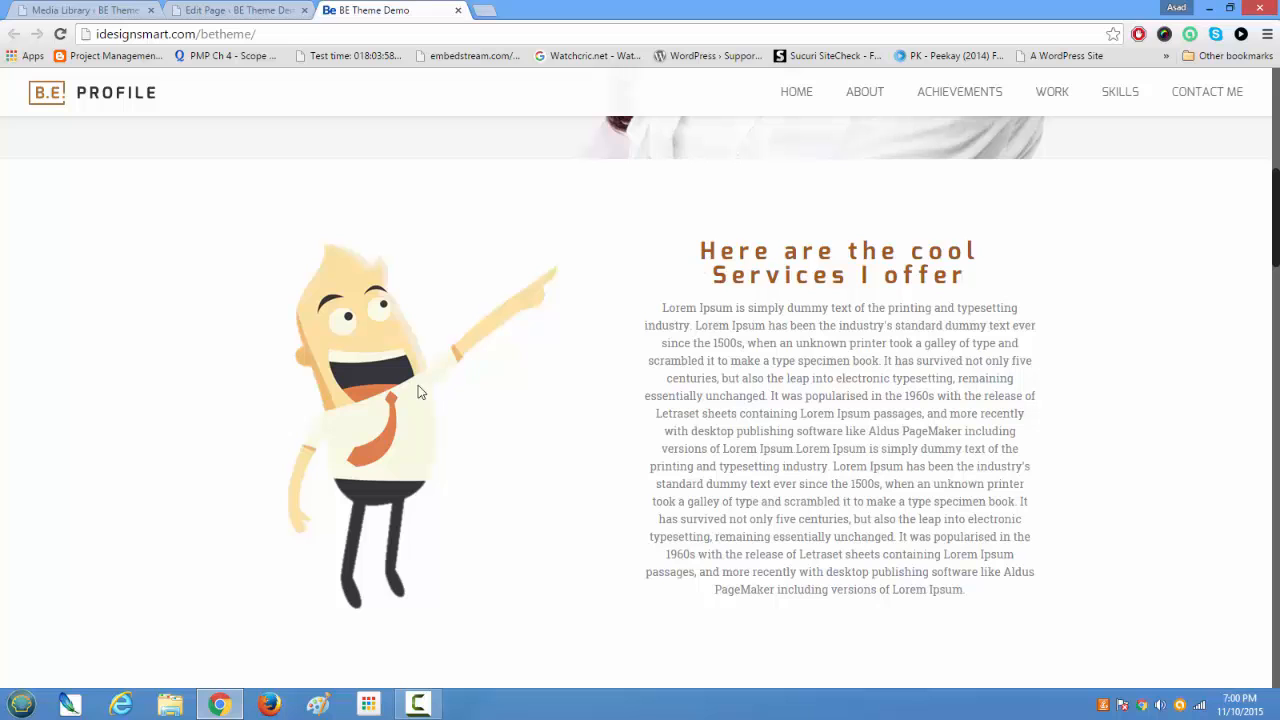
- Examine the cartoon and centered services text on the live page, including the spacing down to the Summary About Me section
scroll(451, 386, "down", 3)
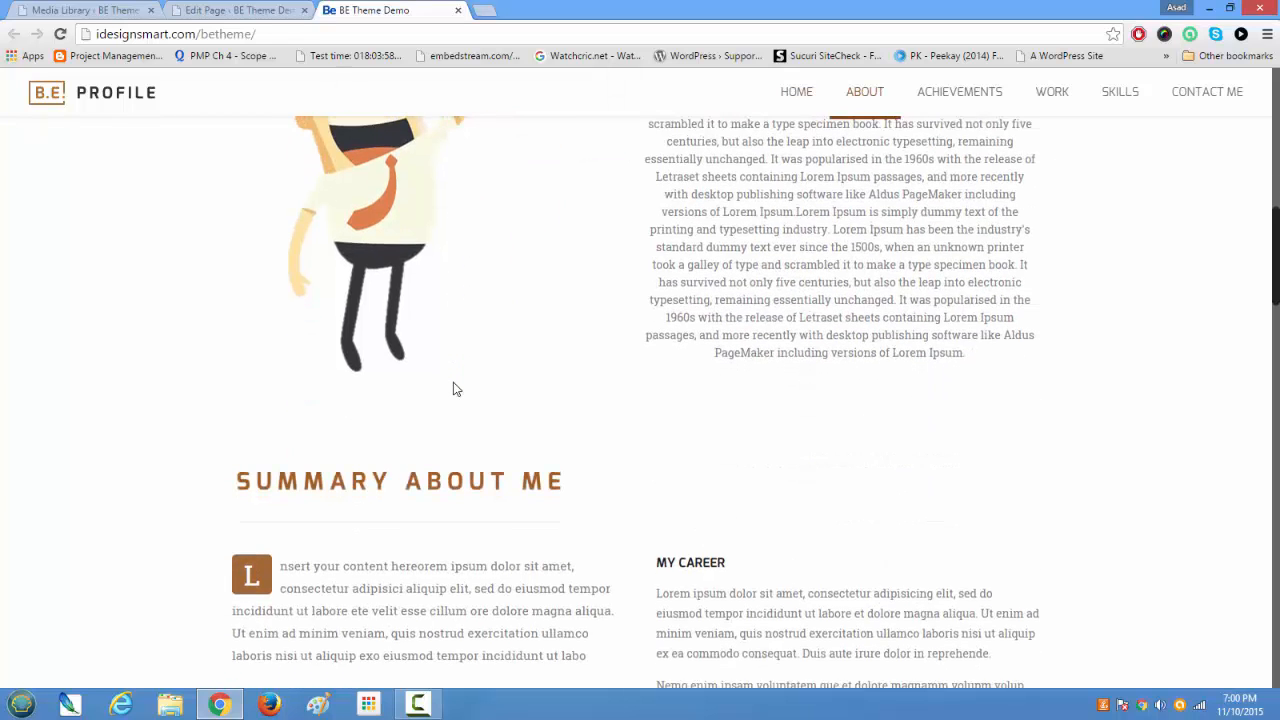
scroll(455, 388, "up", 2)
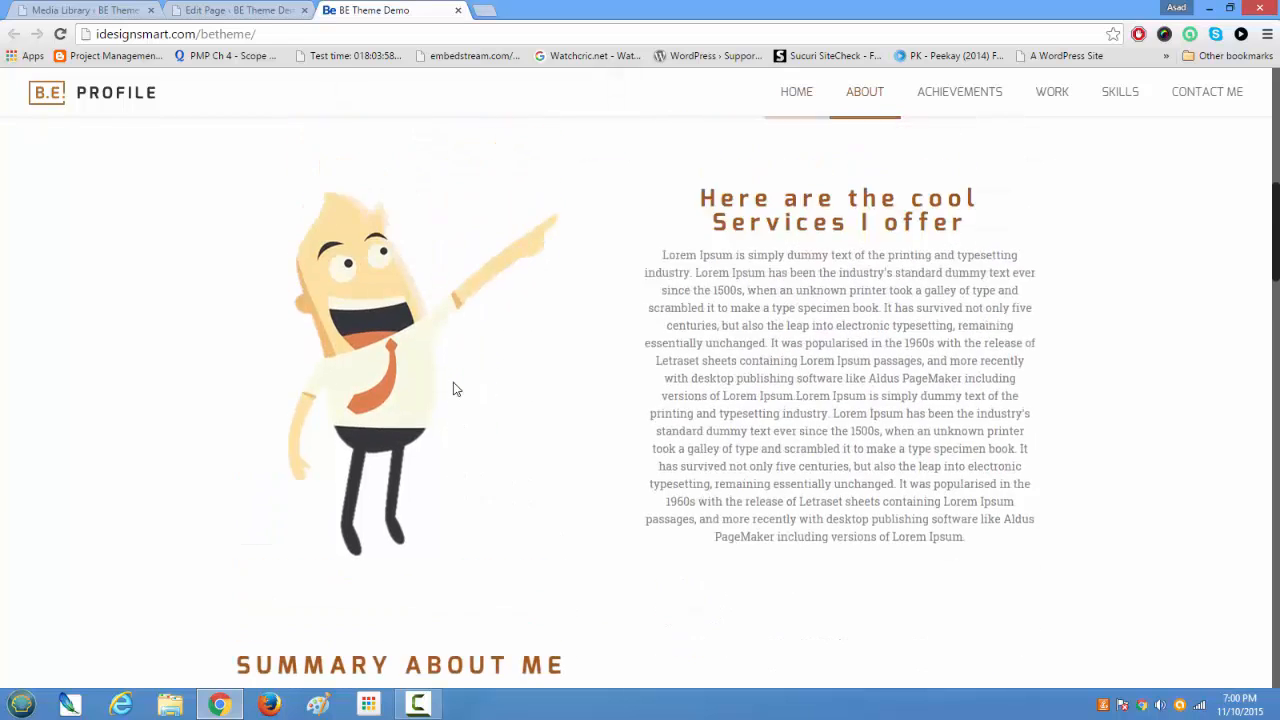
scroll(455, 388, "down", 2)
scroll(453, 388, "down", 5)
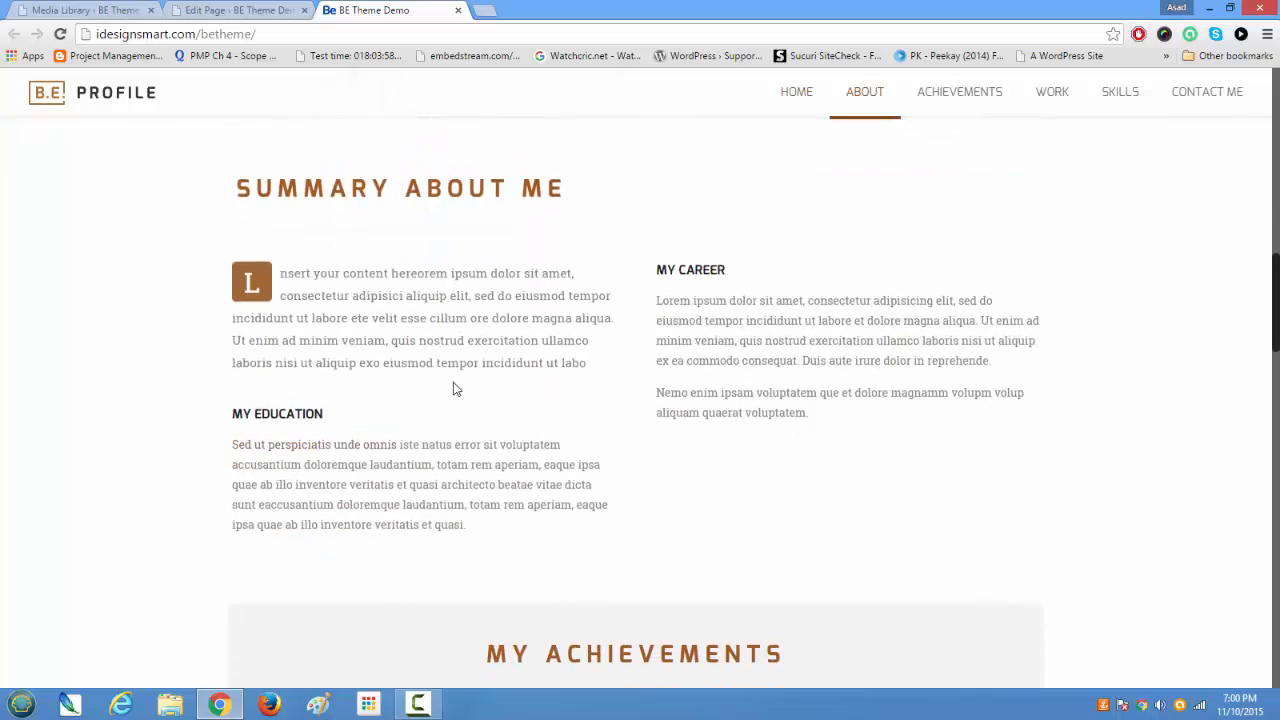
scroll(322, 323, "up", 3)
scroll(528, 386, "down", 3)
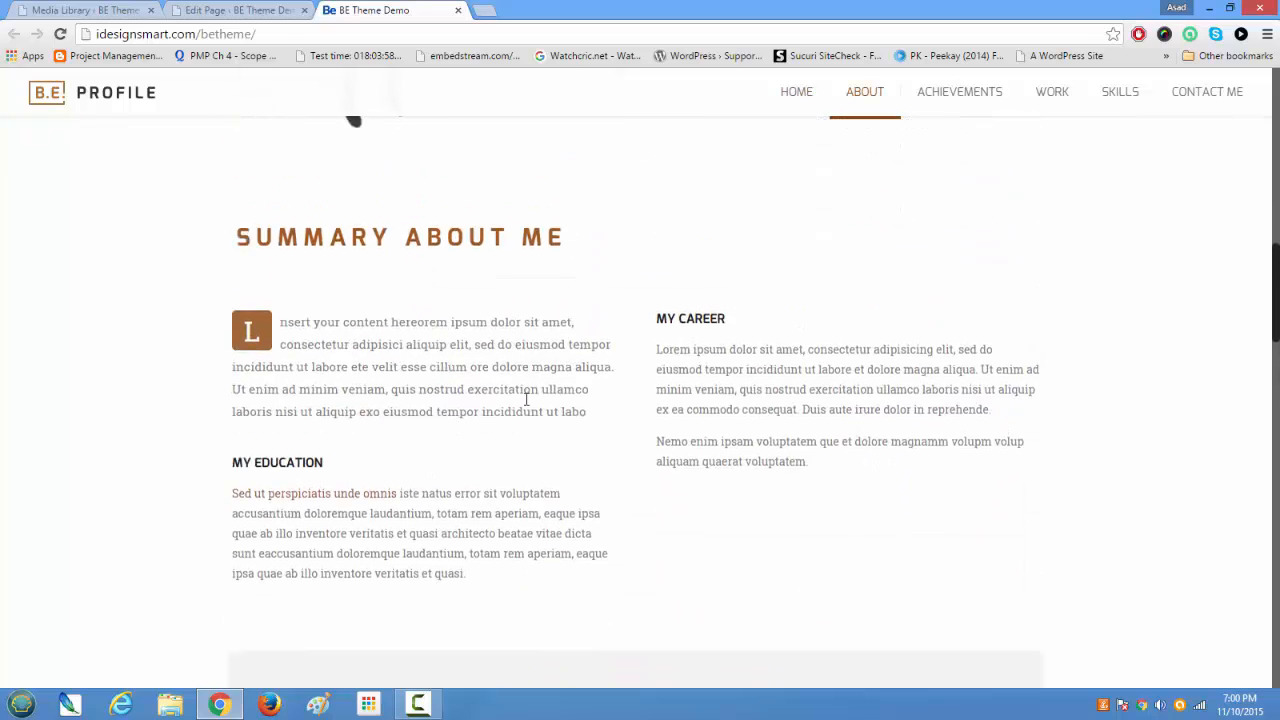
scroll(513, 397, "up", 3)
scroll(517, 394, "down", 3)
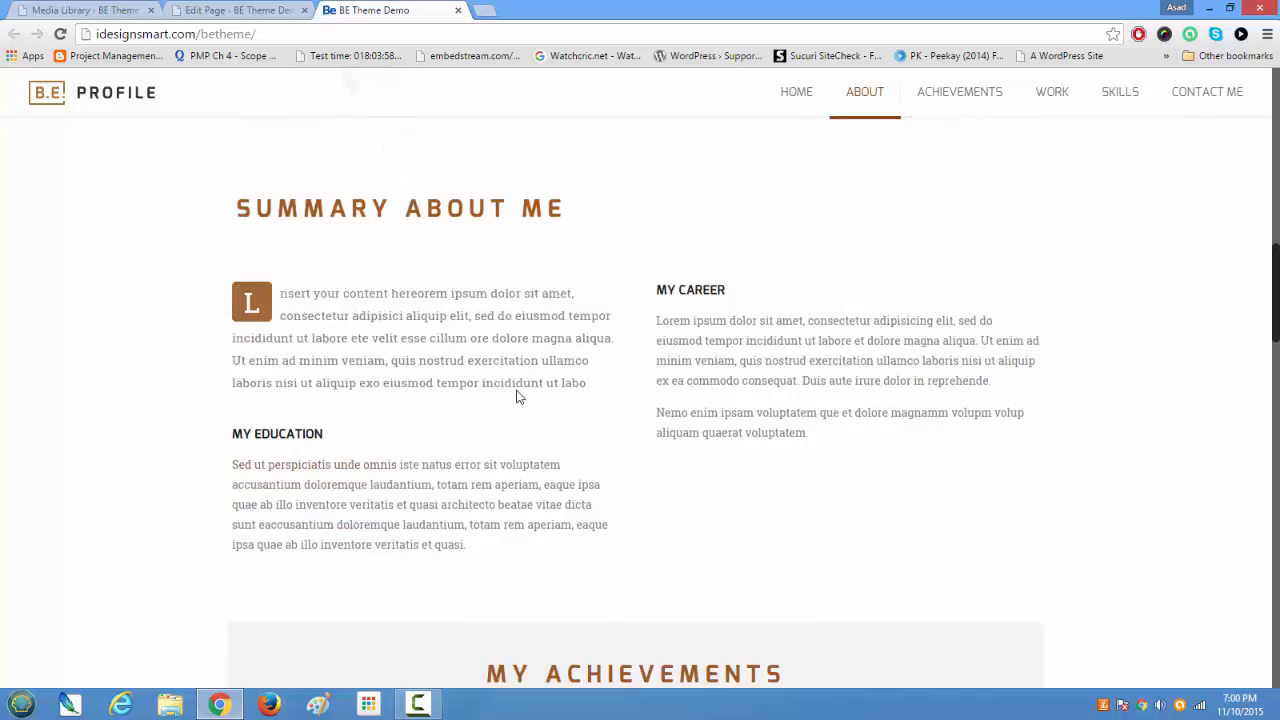
scroll(517, 390, "up", 3)
scroll(517, 390, "up", 5)
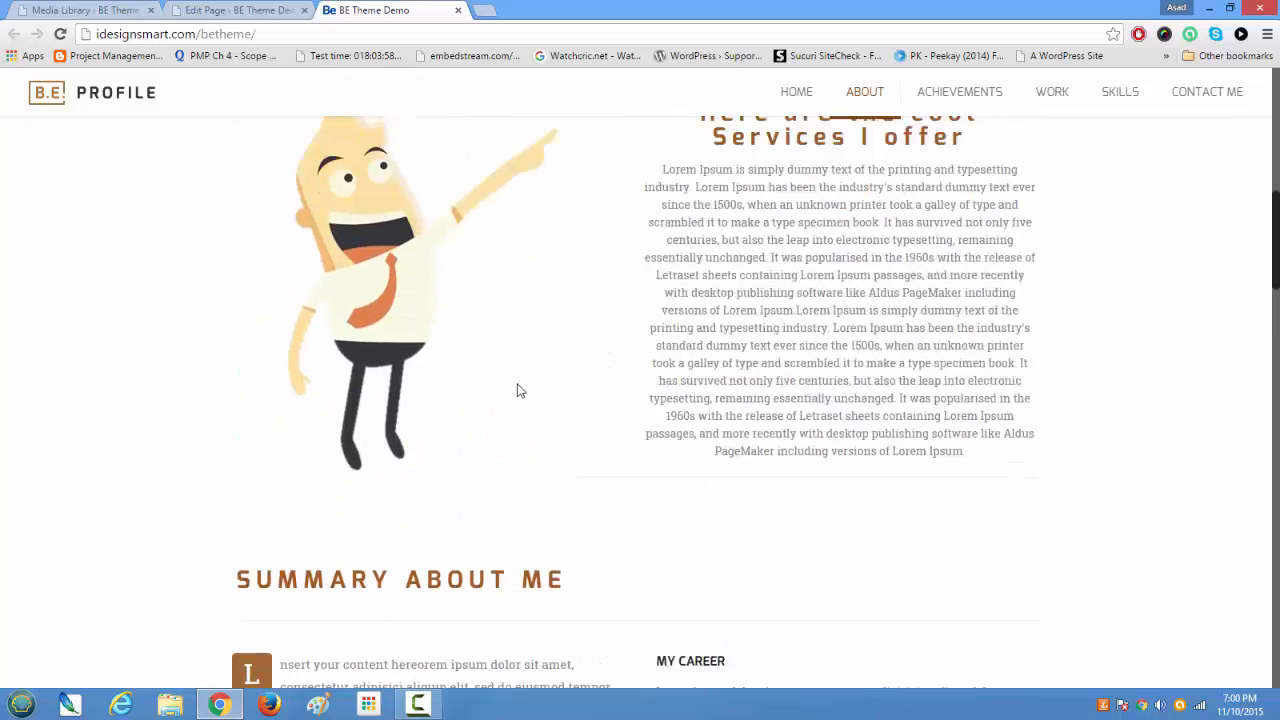
scroll(517, 390, "down", 1)
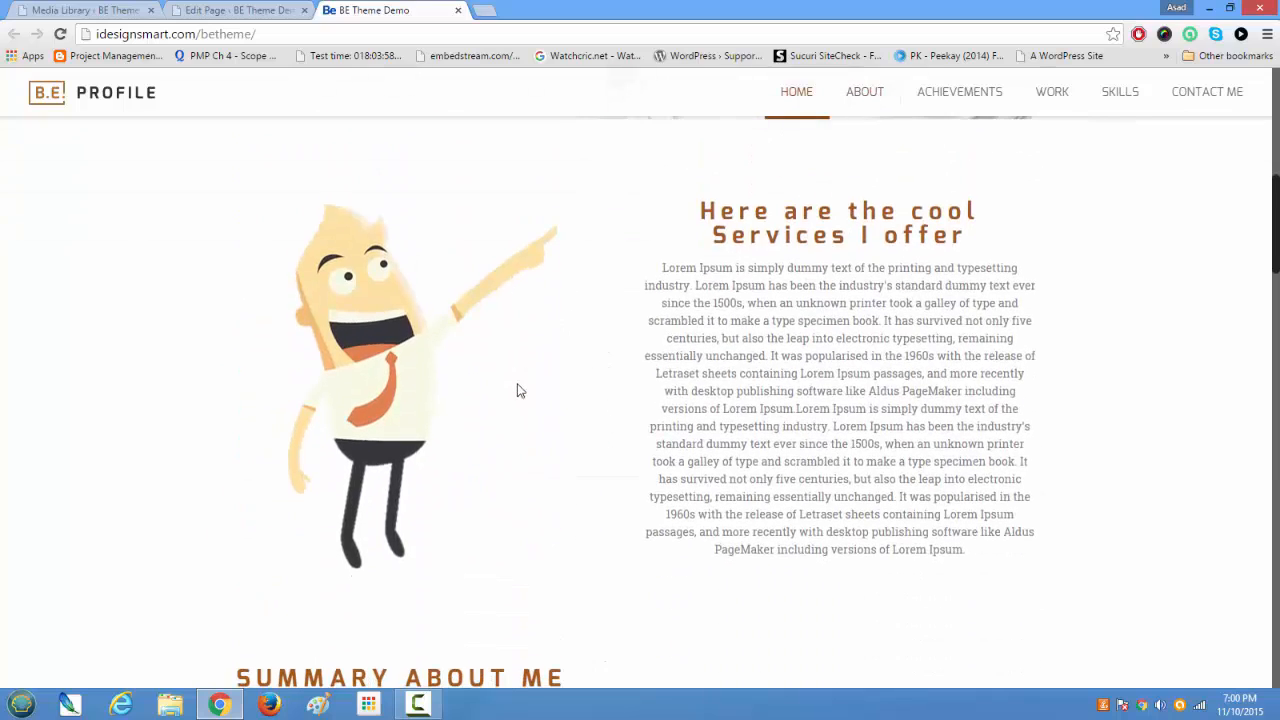
- Delete the Summary About Me section directly below the cartoon section in the Home page's Muffin Builder and confirm the deletion
left_click(284, 8)
scroll(451, 377, "down", 5)
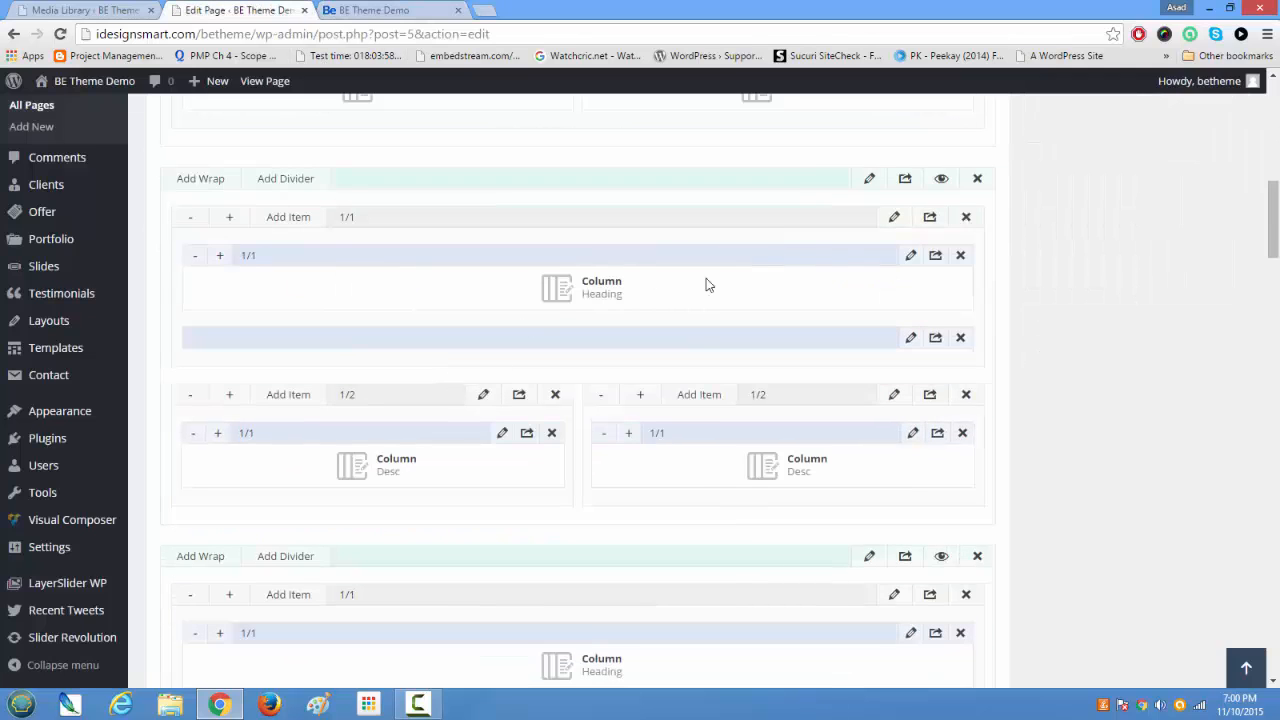
left_click(978, 180)
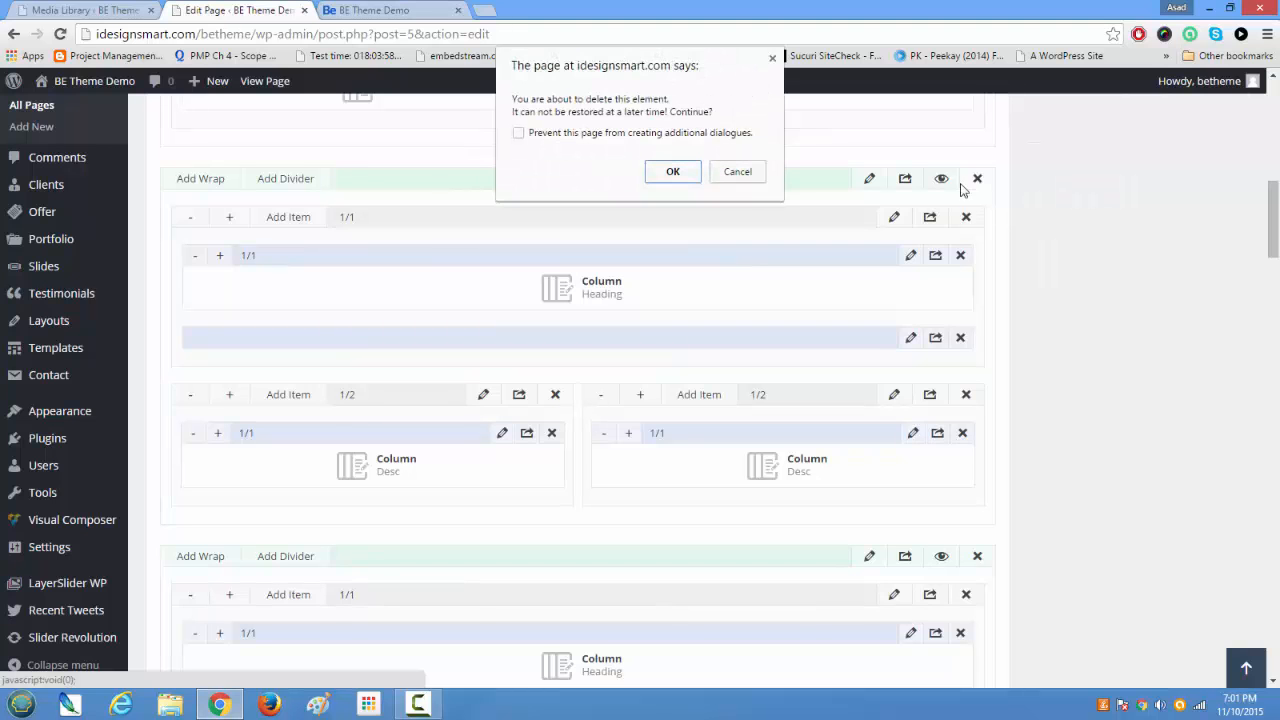
left_click(694, 173)
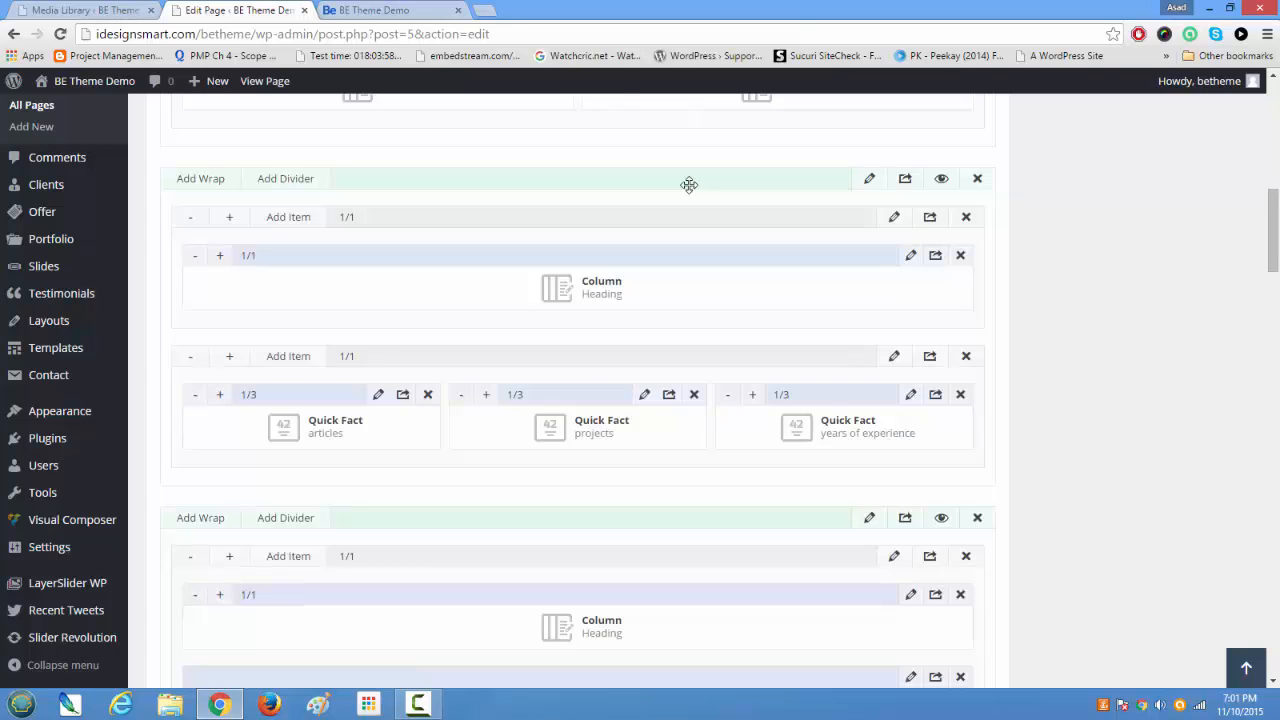
- Add a full-width 1/1 wrap to the empty last section of the page, below the contact form section
scroll(709, 258, "up", 3)
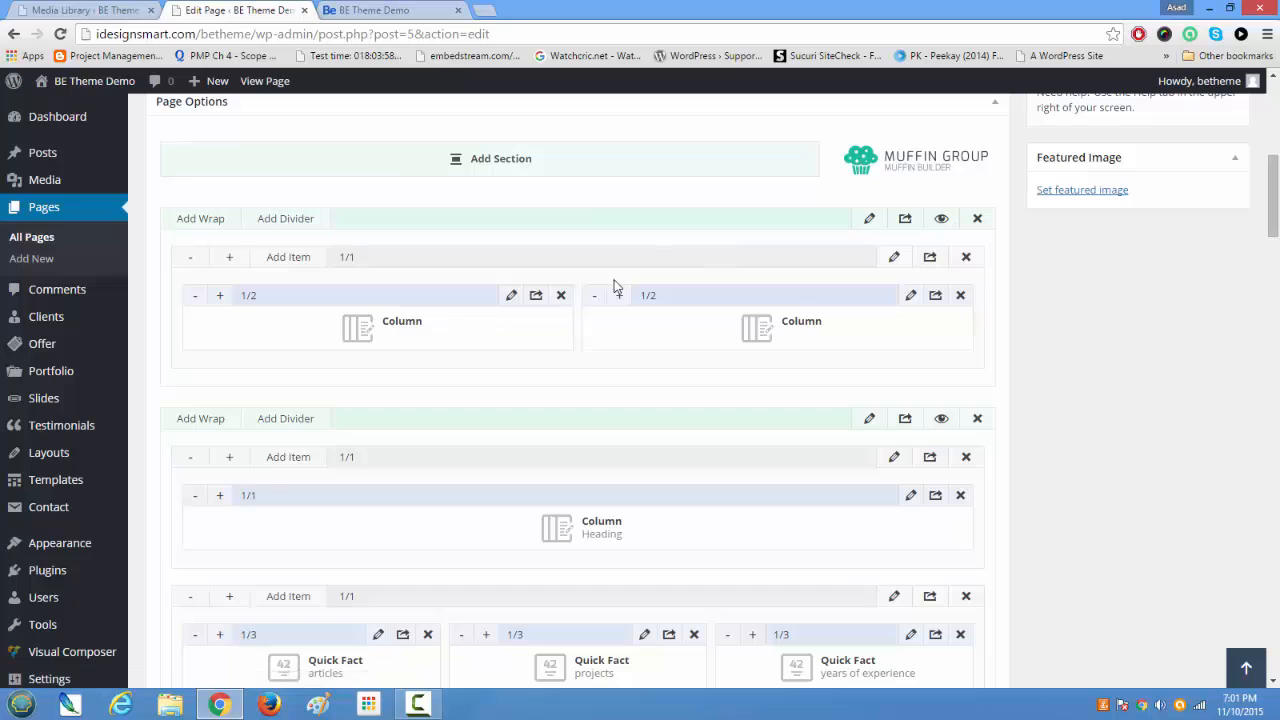
scroll(614, 287, "down", 20)
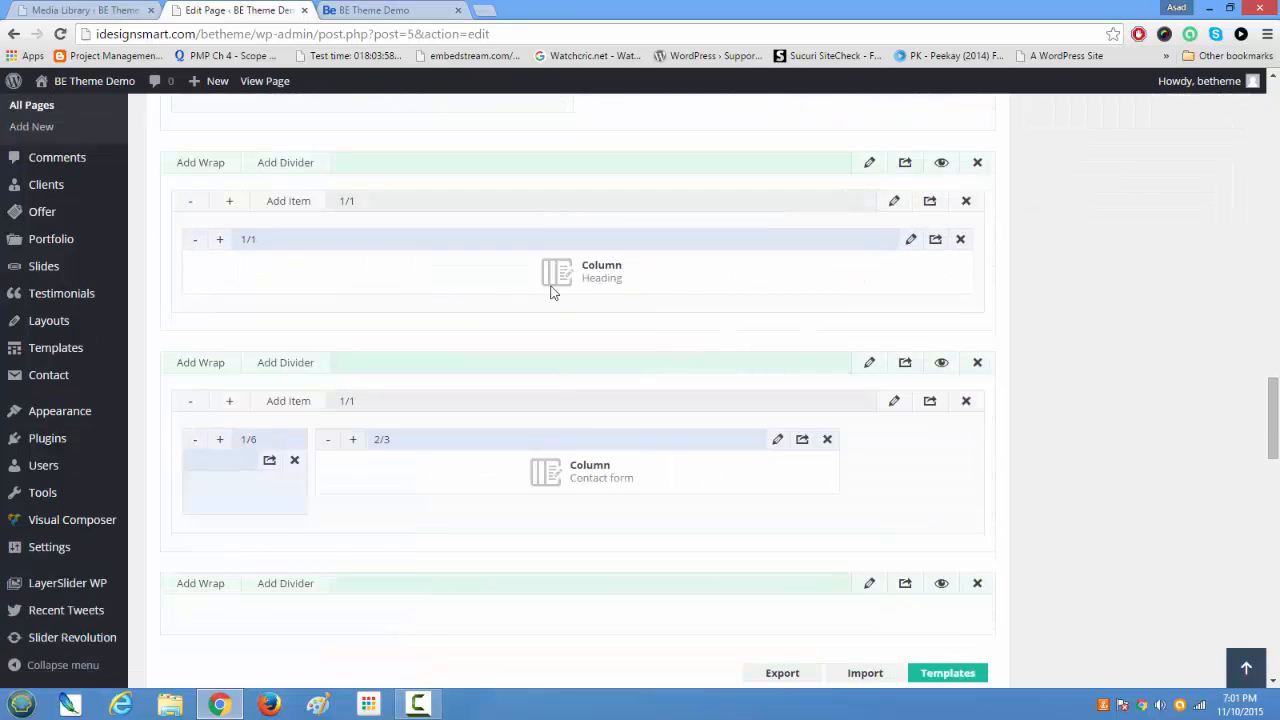
scroll(560, 345, "down", 3)
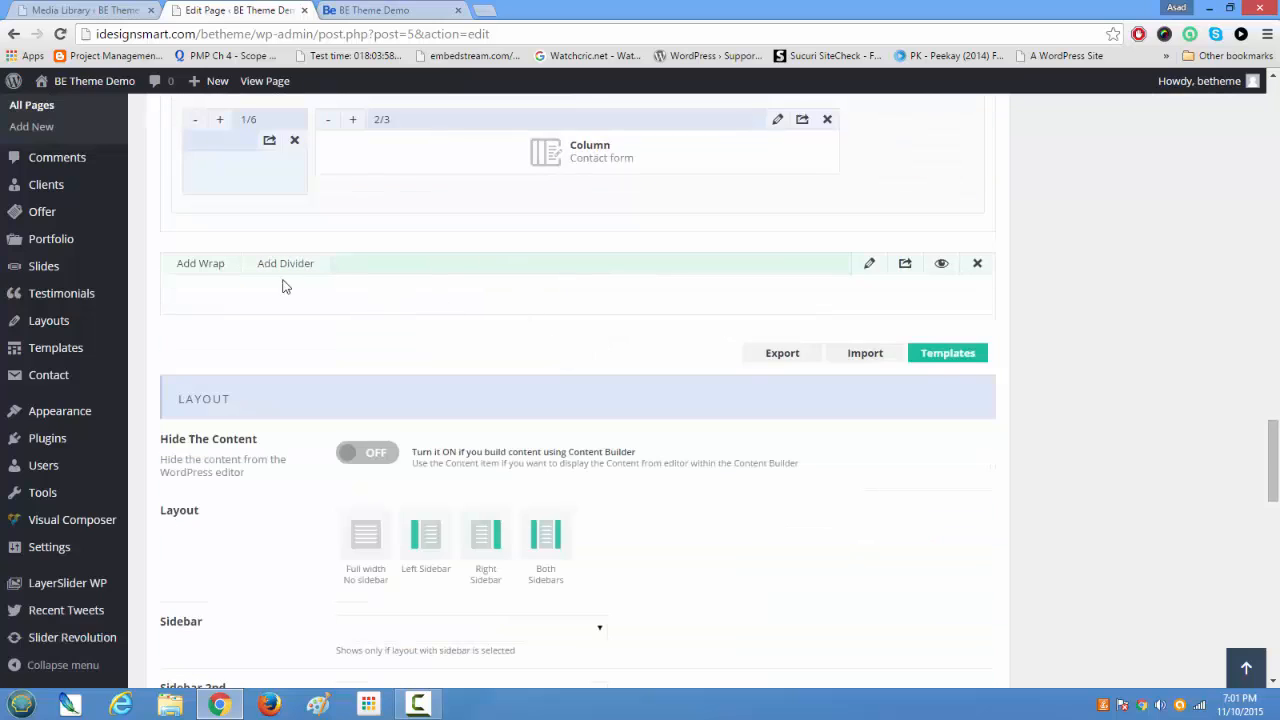
left_click(201, 265)
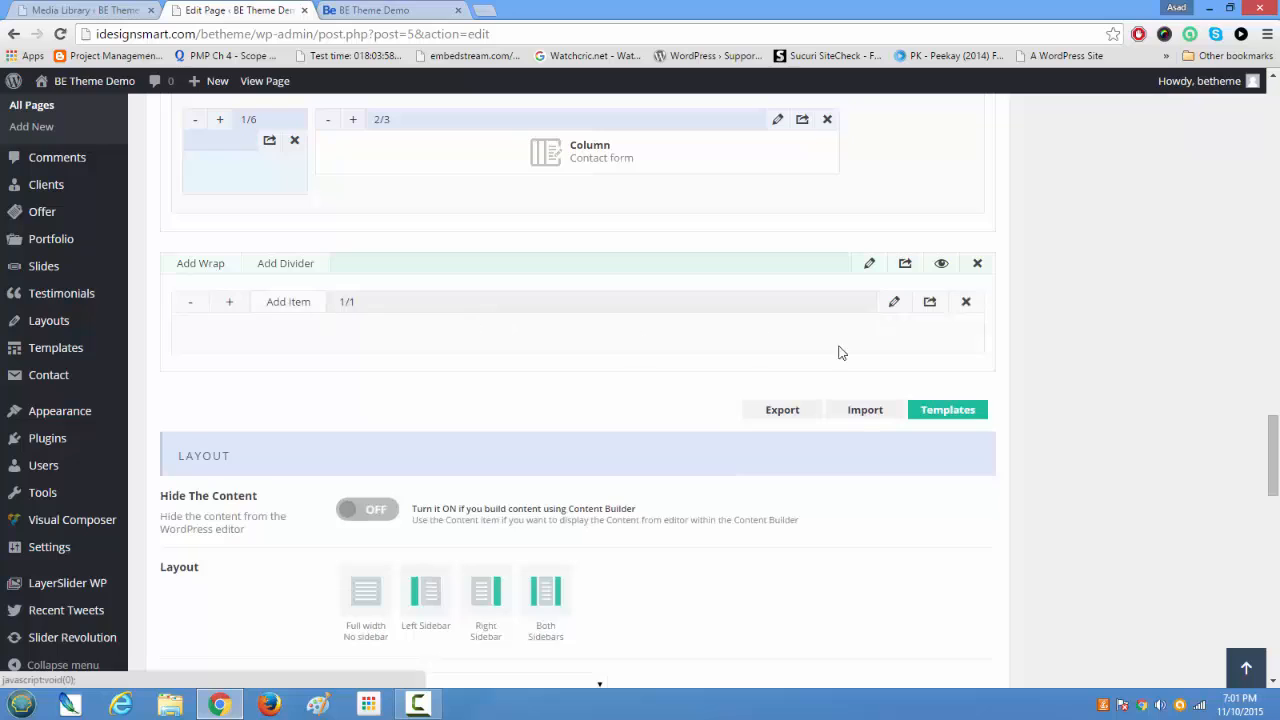
- Add a Column item to the empty wrap in the last section and widen it to 1/1
left_click(289, 303)
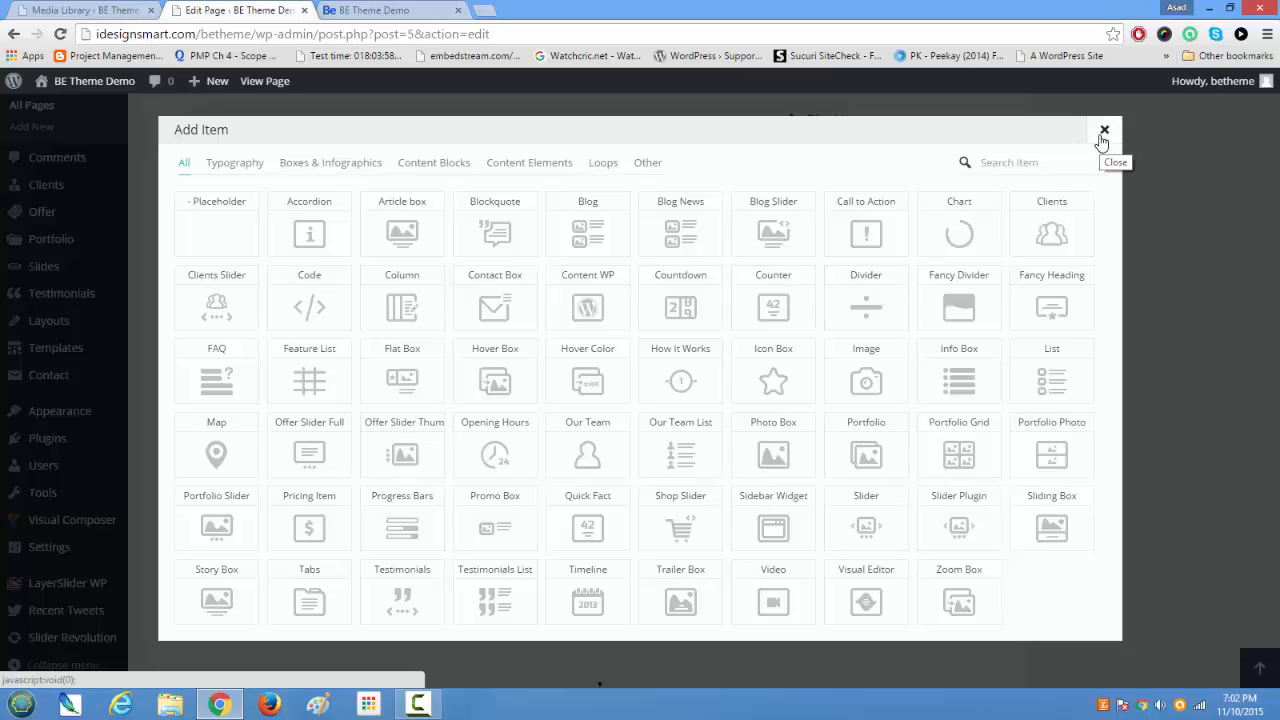
left_click(411, 309)
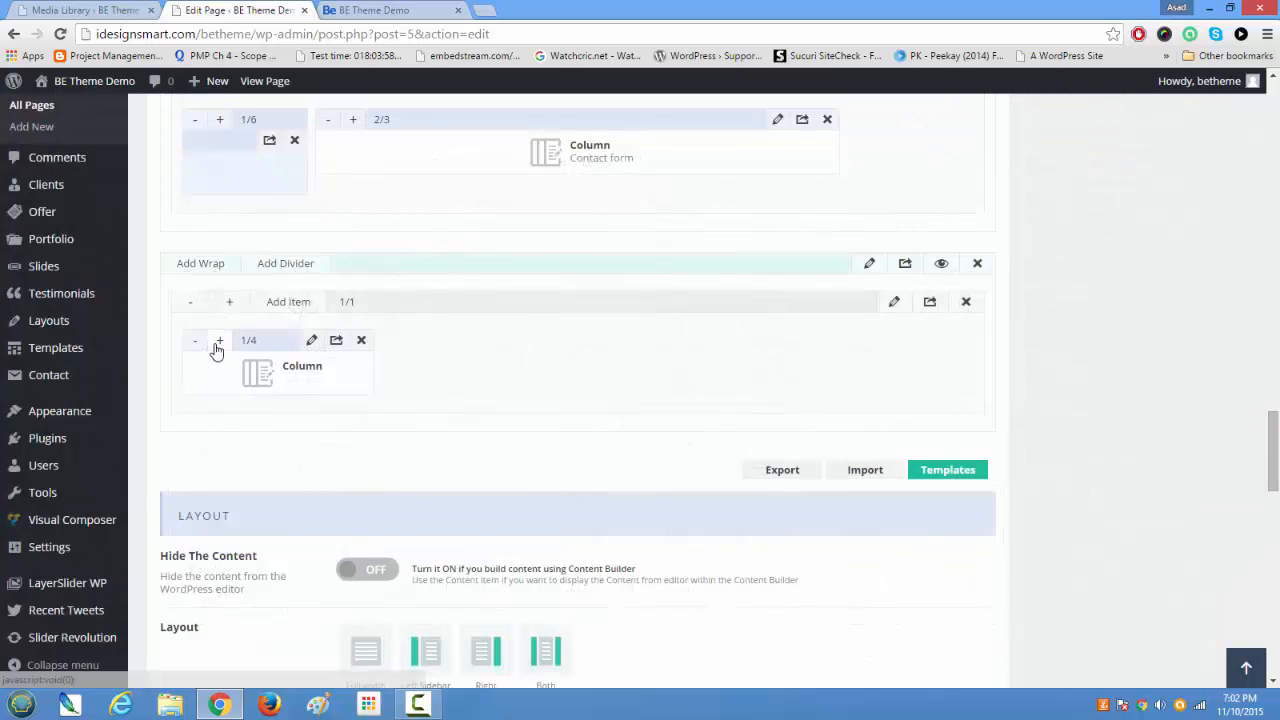
left_click(218, 342)
left_click(218, 342)
left_click(218, 342)
left_click(218, 342)
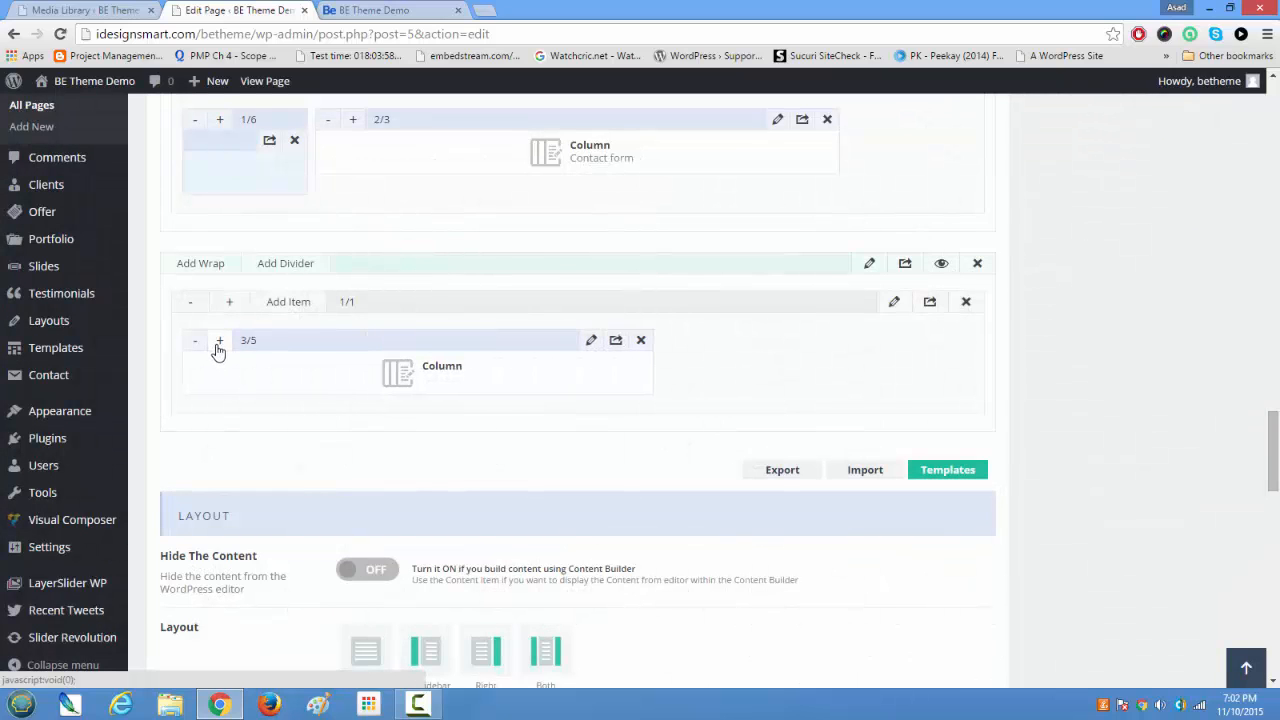
left_click(218, 342)
left_click(218, 342)
left_click(218, 342)
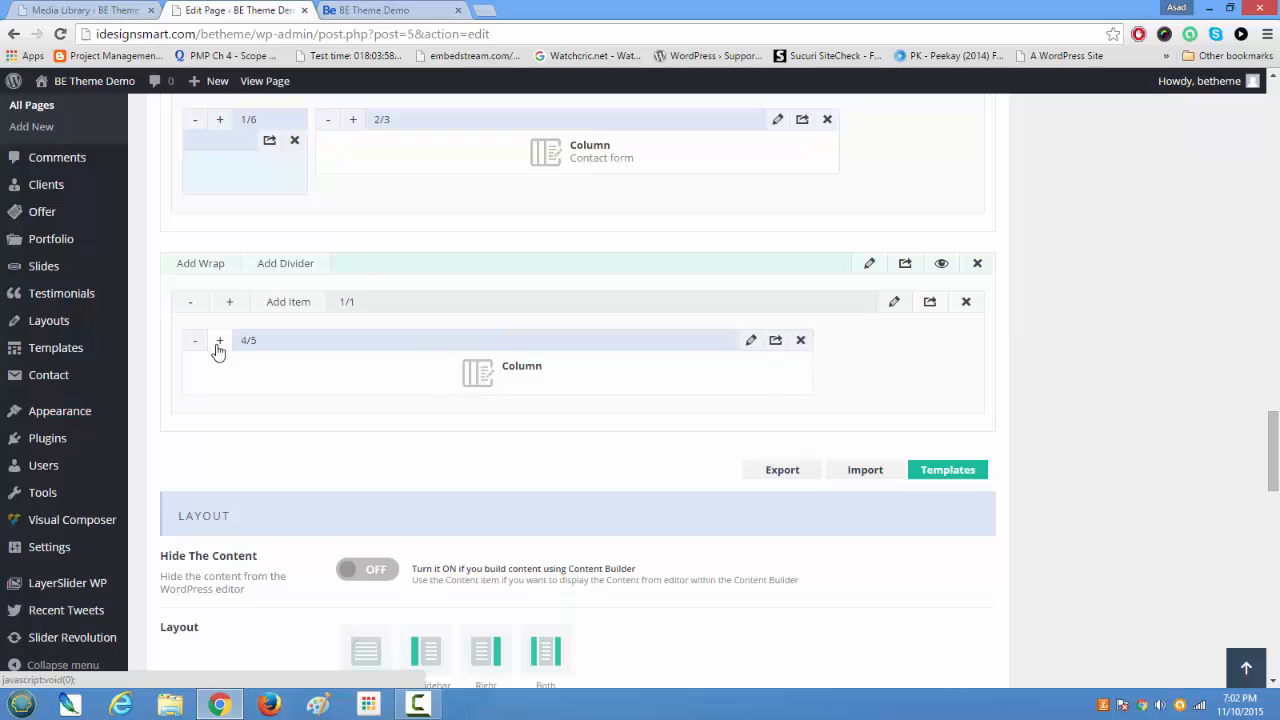
left_click(218, 342)
left_click(218, 342)
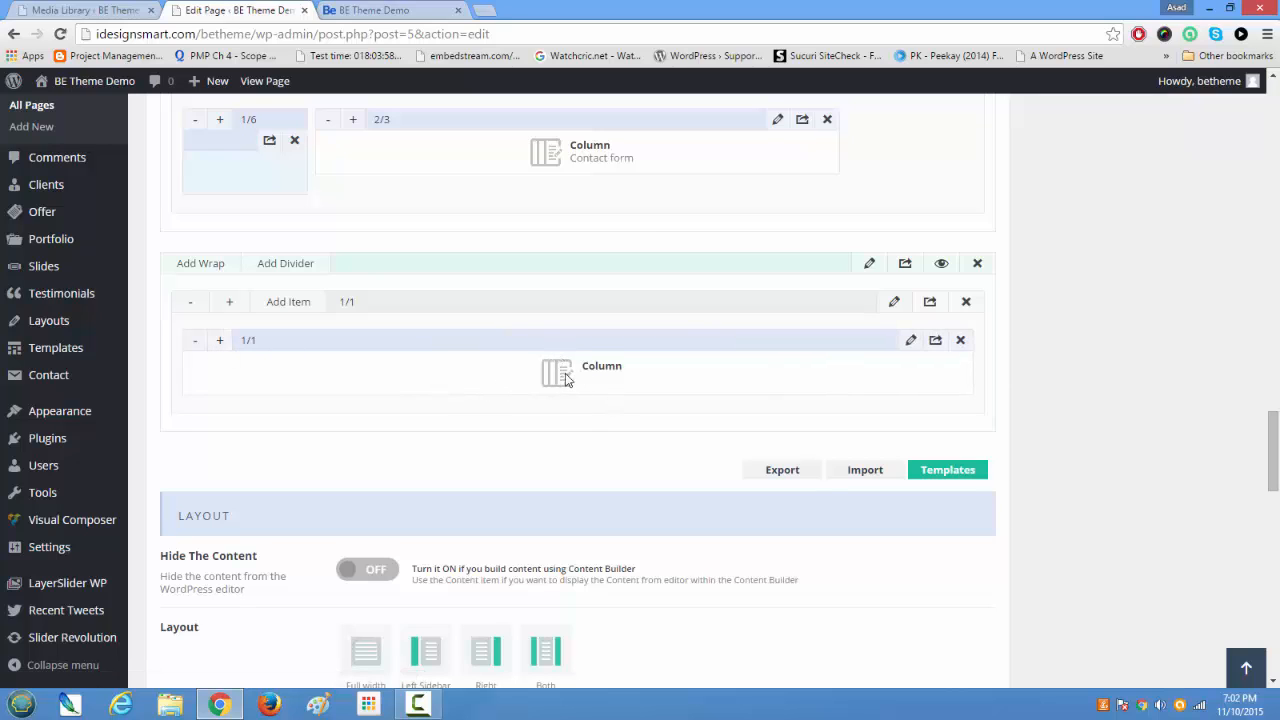
- Fill the new column's content with several repeated pastes of the Lorem Ipsum paragraph
left_click(911, 343)
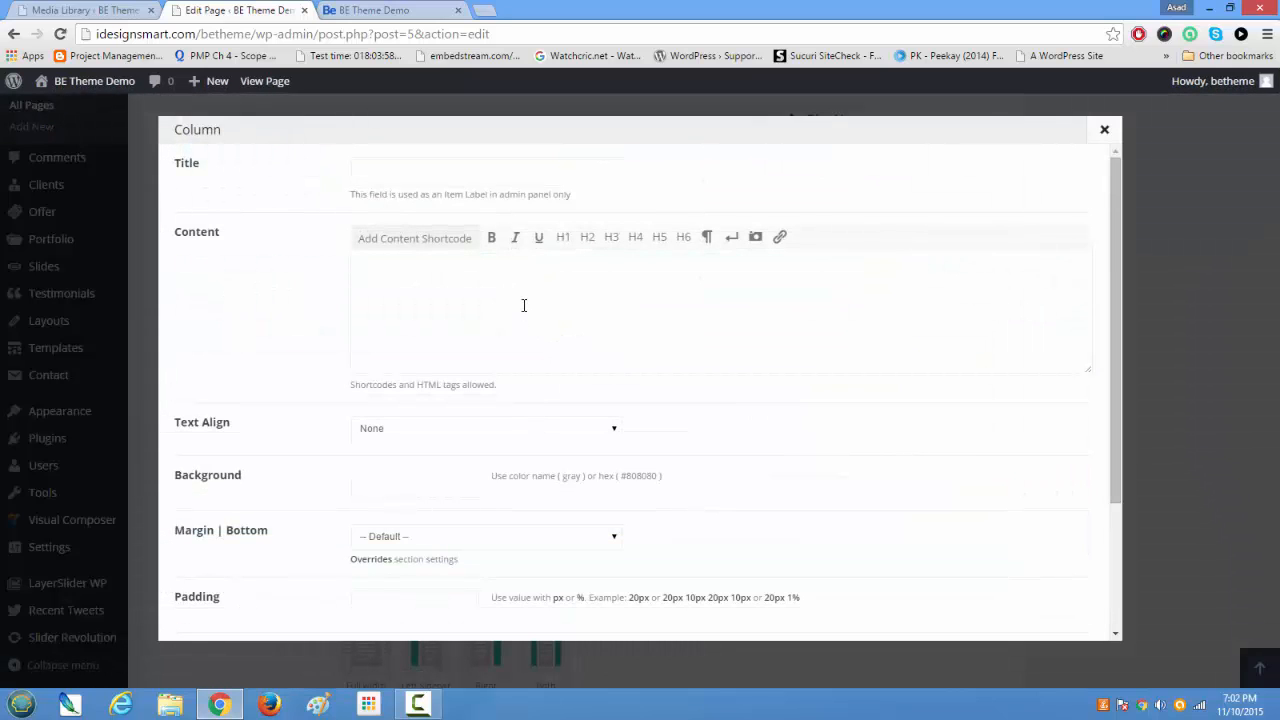
key("ctrl+v")
key("ctrl+v")
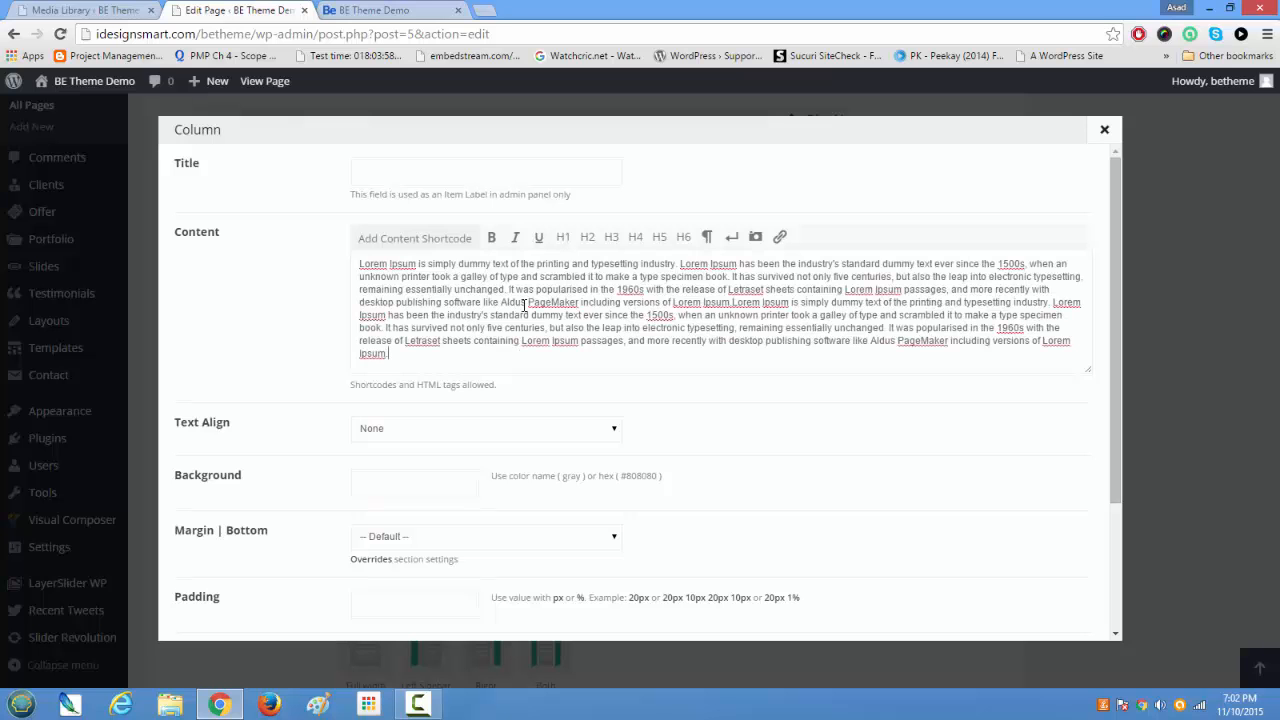
type("Lorem Ipsum is simply dummy text of the printing and typesetting industry. Lorem Ipsum has been the industry's standard dummy text ever since the 1500s, when an unknown printer took a galley of type and scrambled it to make a type specimen book. It has survived not only five centuries, but also the leap into electronic typesetting, remaining essentially unchanged. It was popularised in the 1960s with the release of Letraset sheets containing Lorem Ipsum passages, and more recently with desktop publishing software like Aldus PageMaker including versions of Lorem Ipsum.")
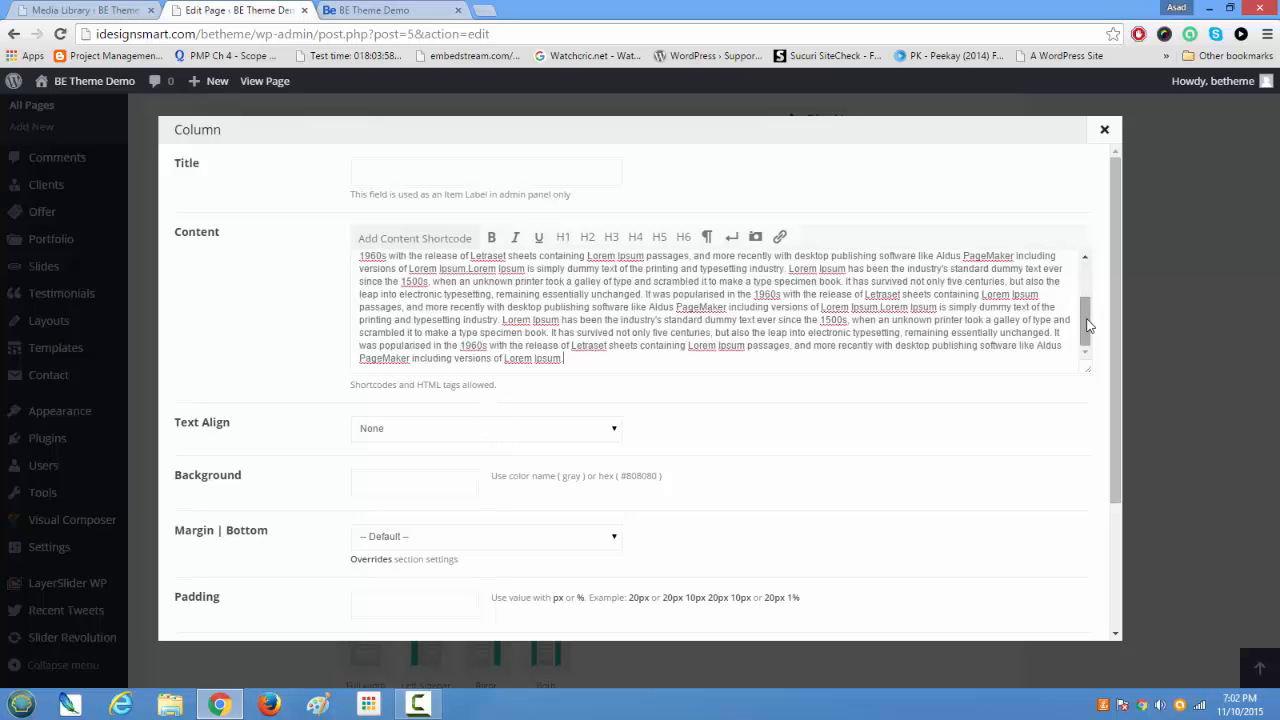
- Add the heading <h2>Some more Samples</h2> above the column's Lorem Ipsum text and put a <p> tag at the text's start and end
left_click_drag(1085, 320, 1084, 268)
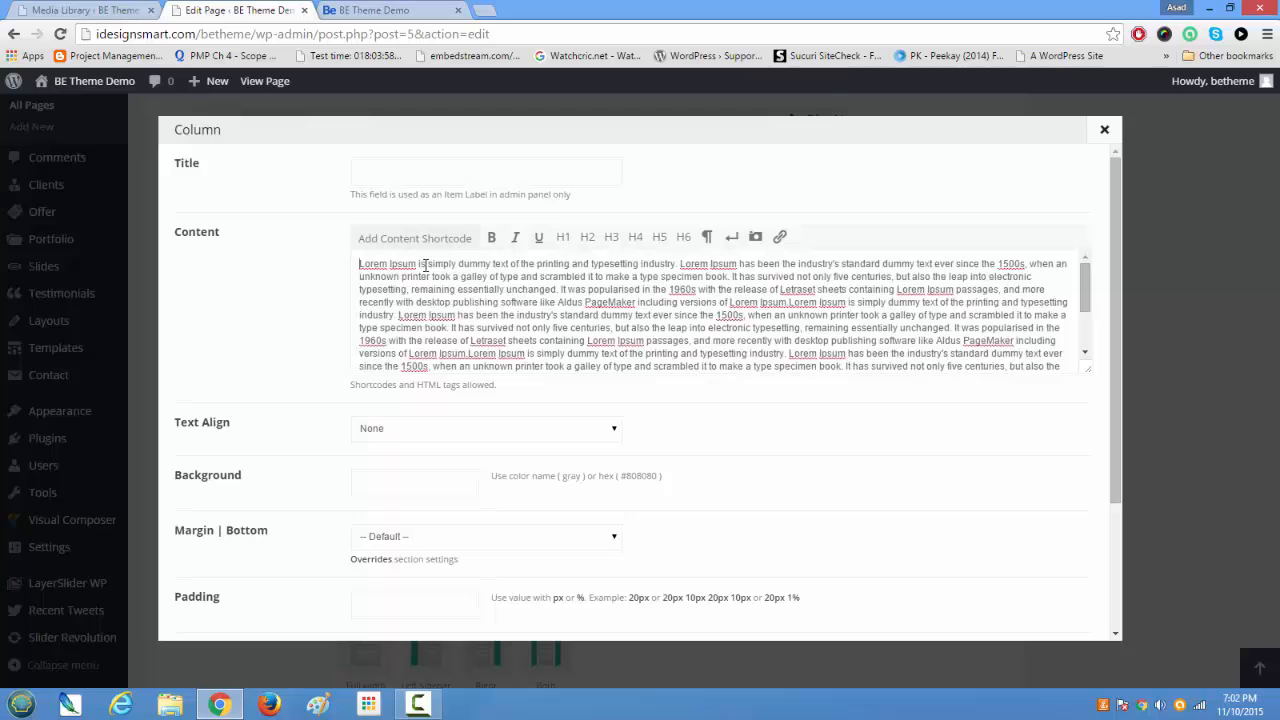
key("Return")
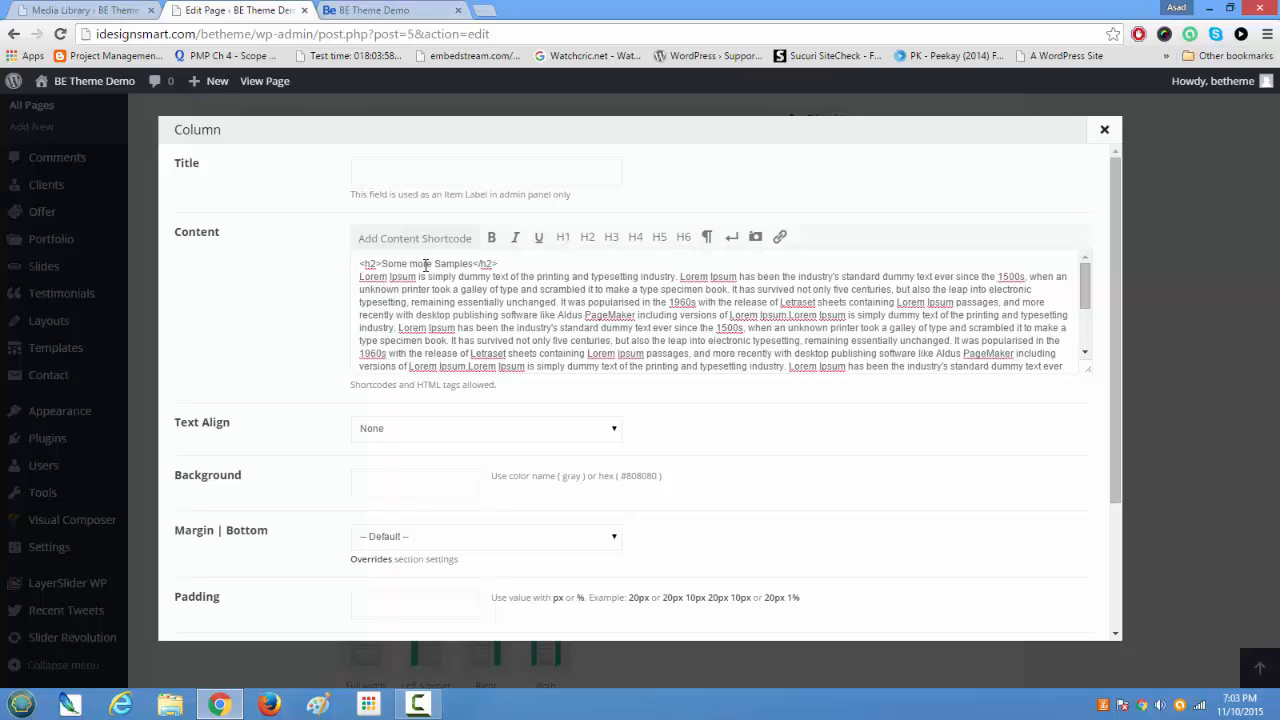
type("<p>")
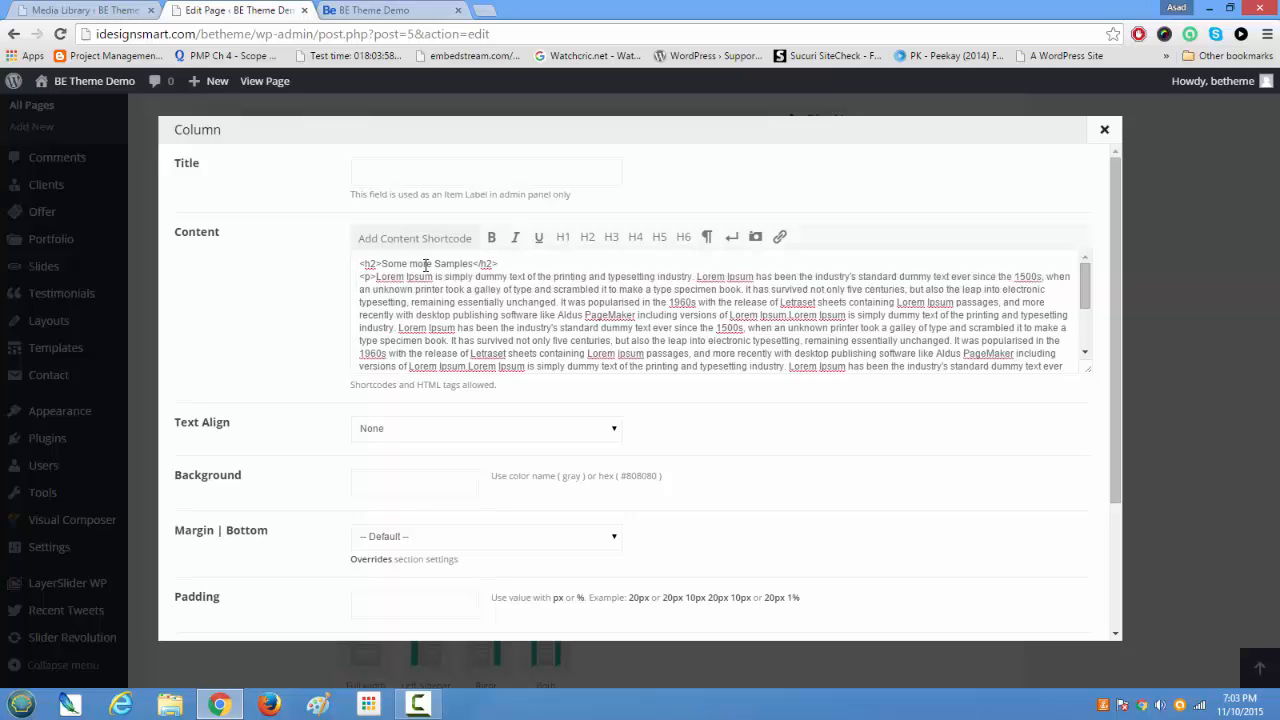
scroll(440, 320, "down", 5)
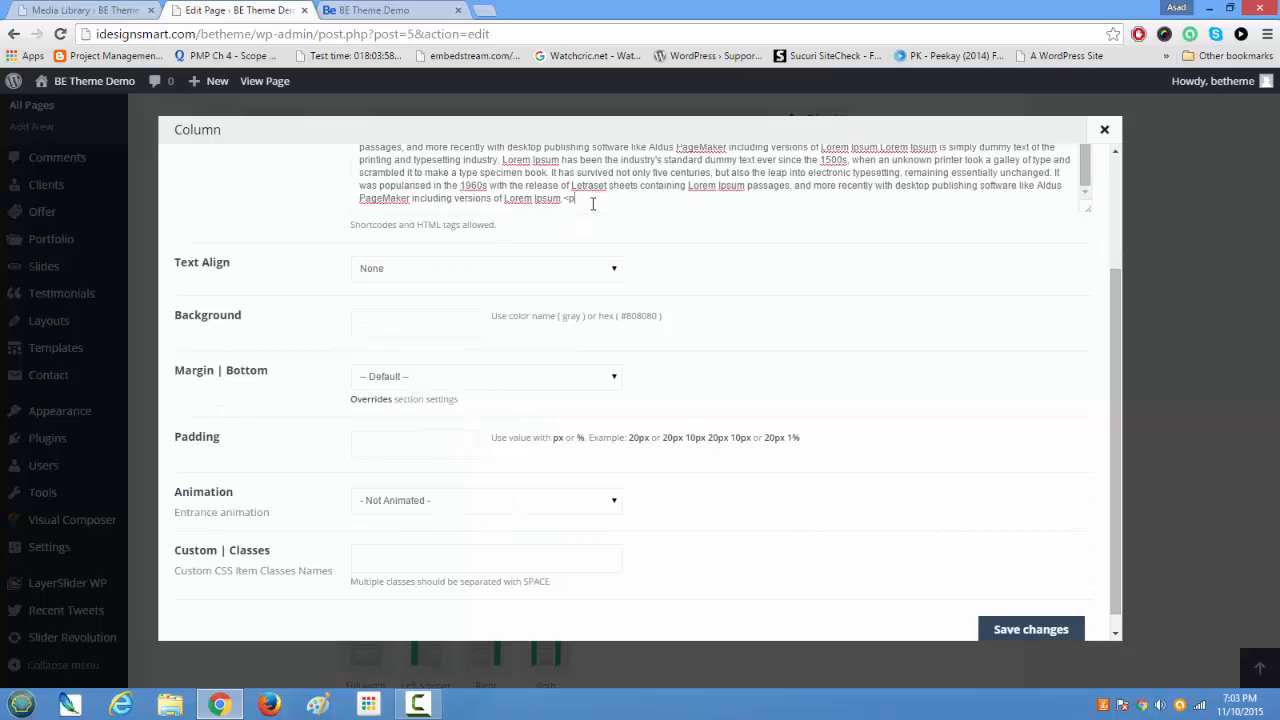
scroll(663, 257, "up", 4)
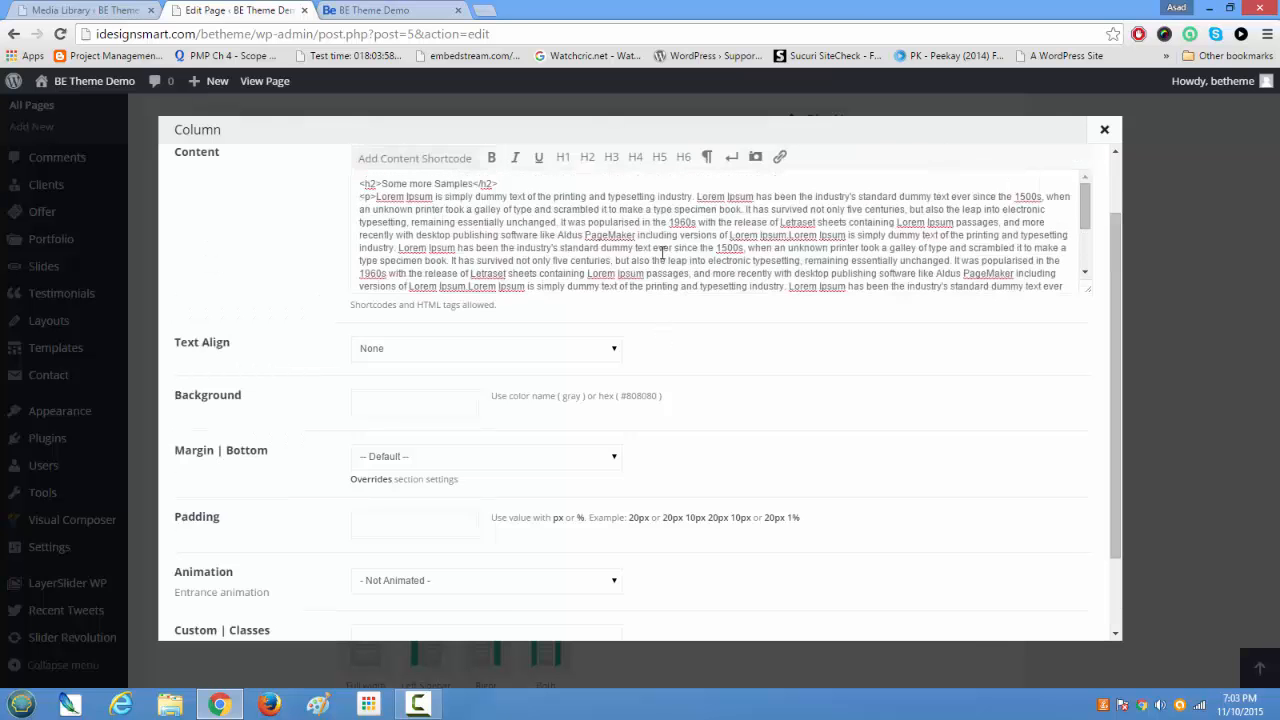
scroll(662, 253, "down", 5)
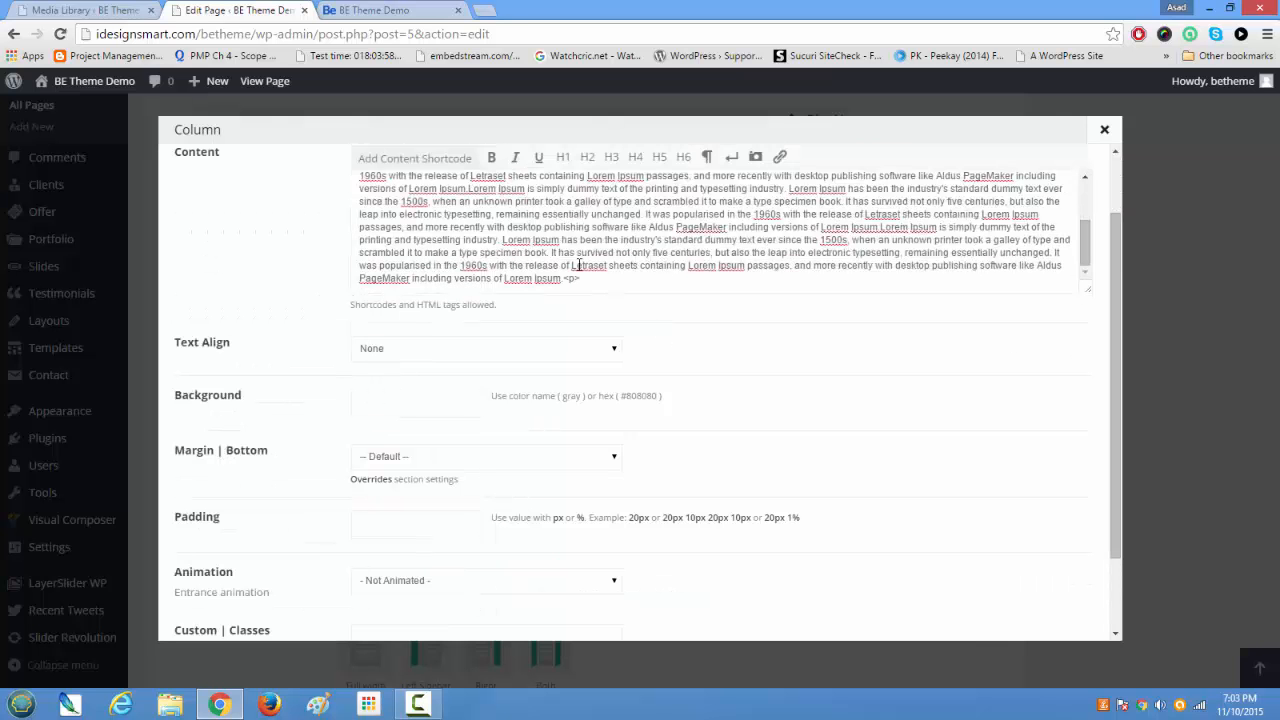
- Set the column's text alignment to Center, keep the default bottom margin and save the column
left_click(558, 349)
left_click(535, 411)
scroll(533, 414, "down", 1)
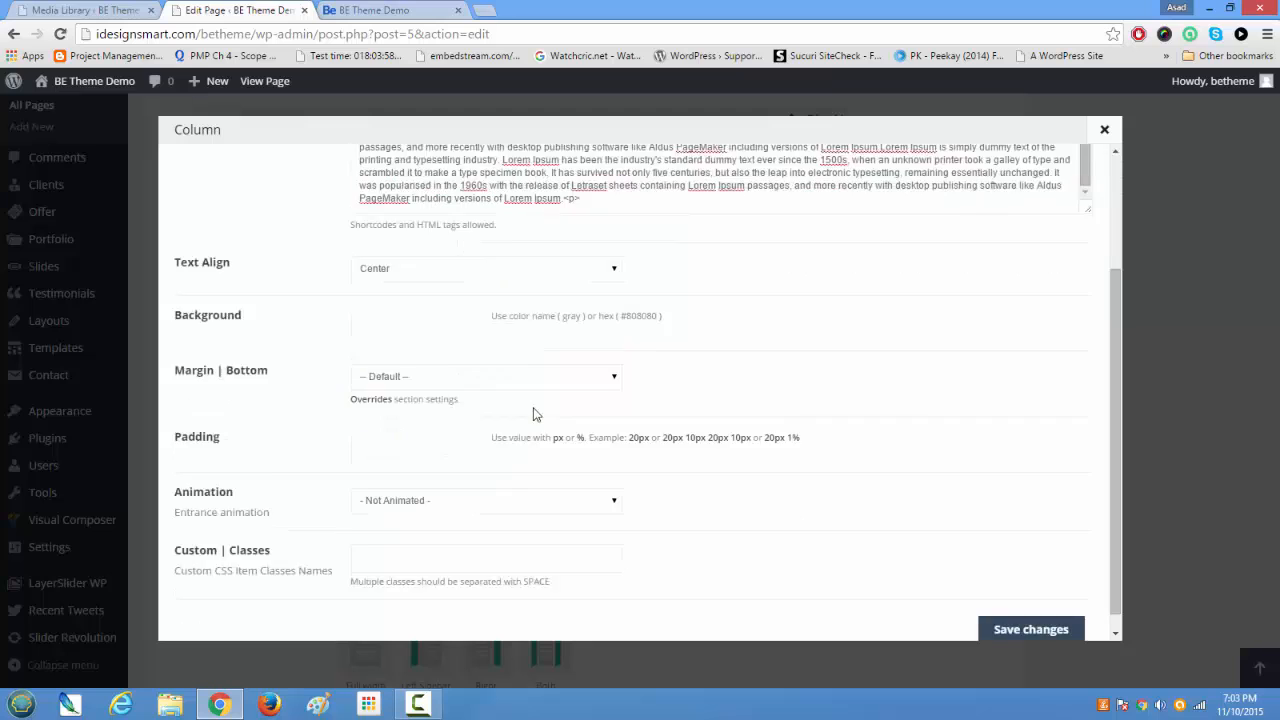
left_click(414, 362)
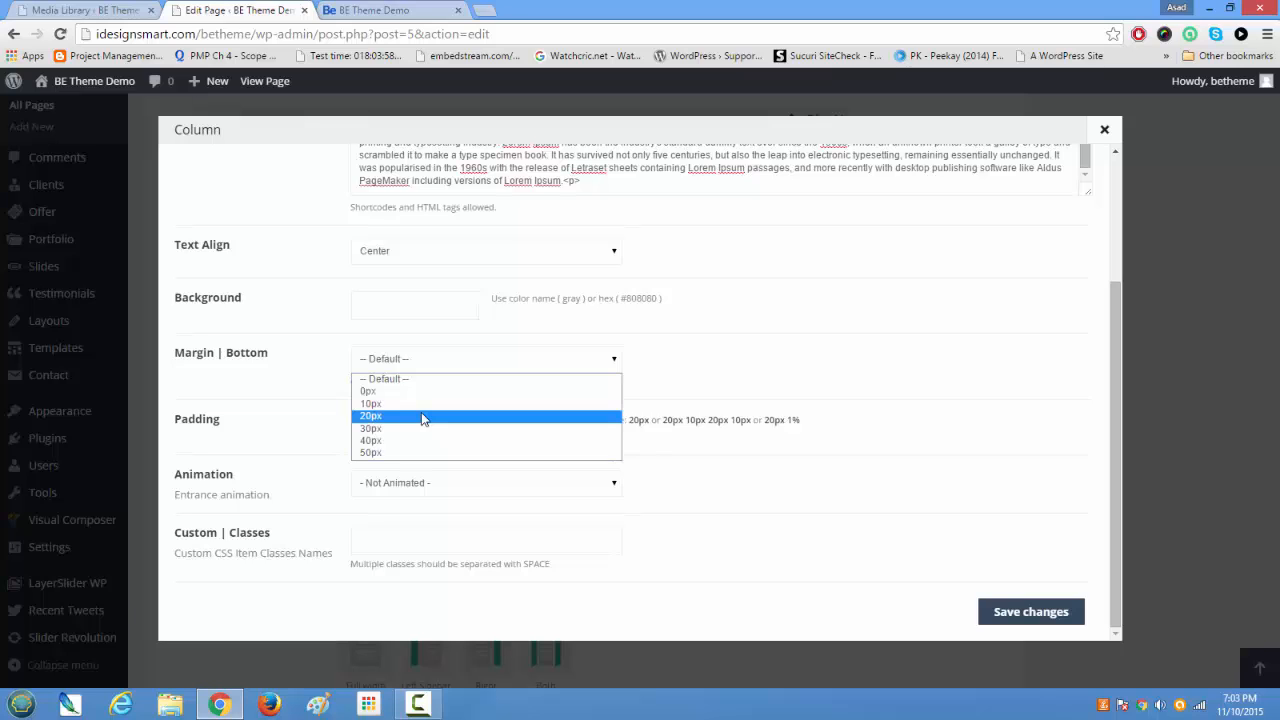
left_click(694, 349)
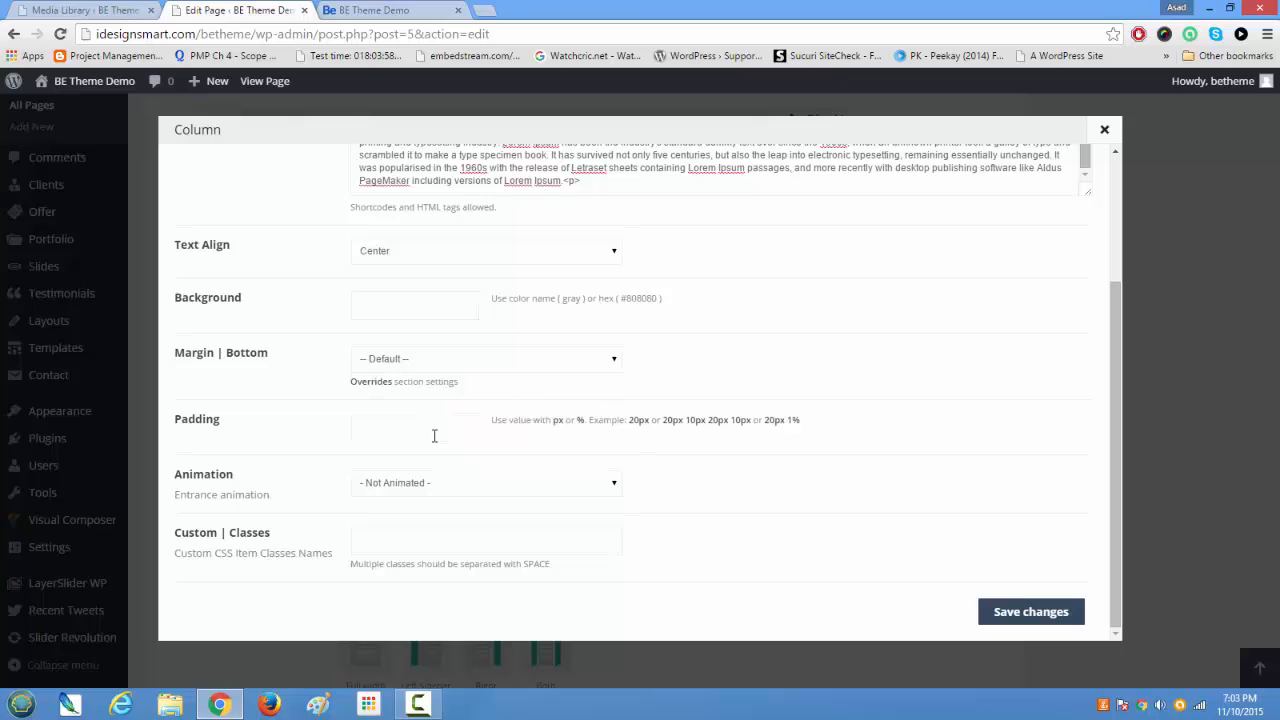
scroll(434, 436, "up", 2)
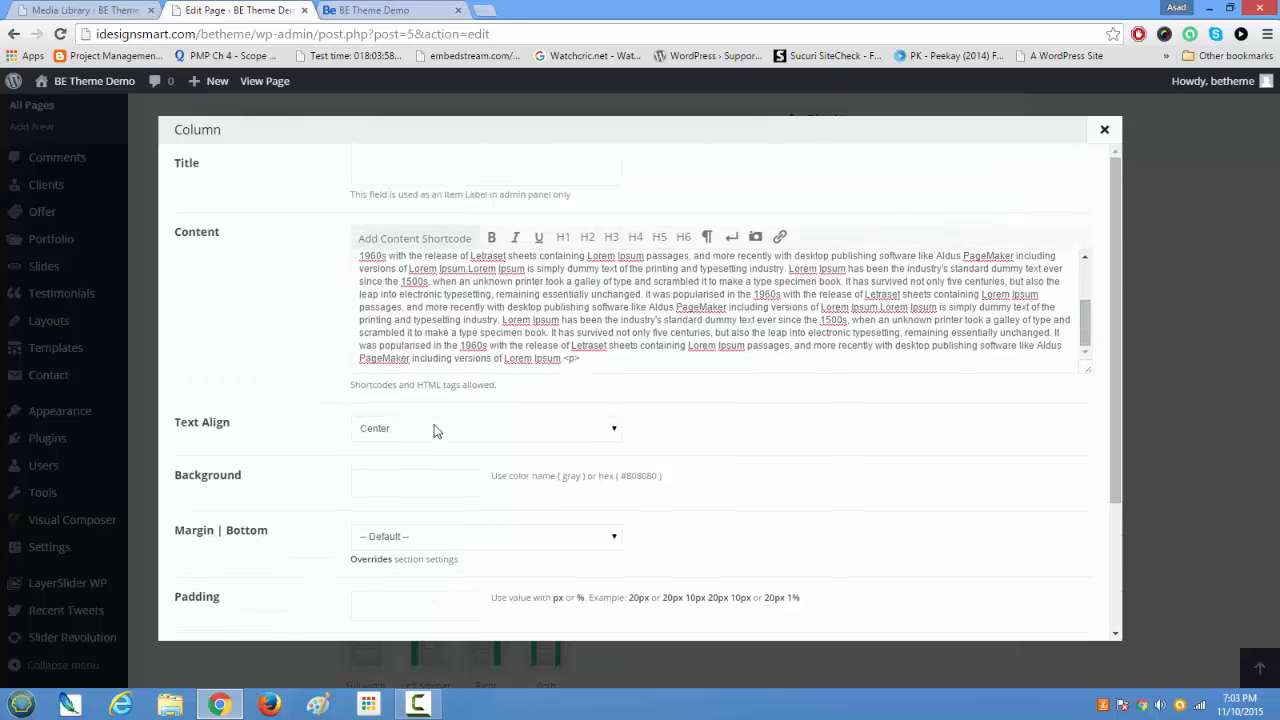
scroll(571, 431, "down", 2)
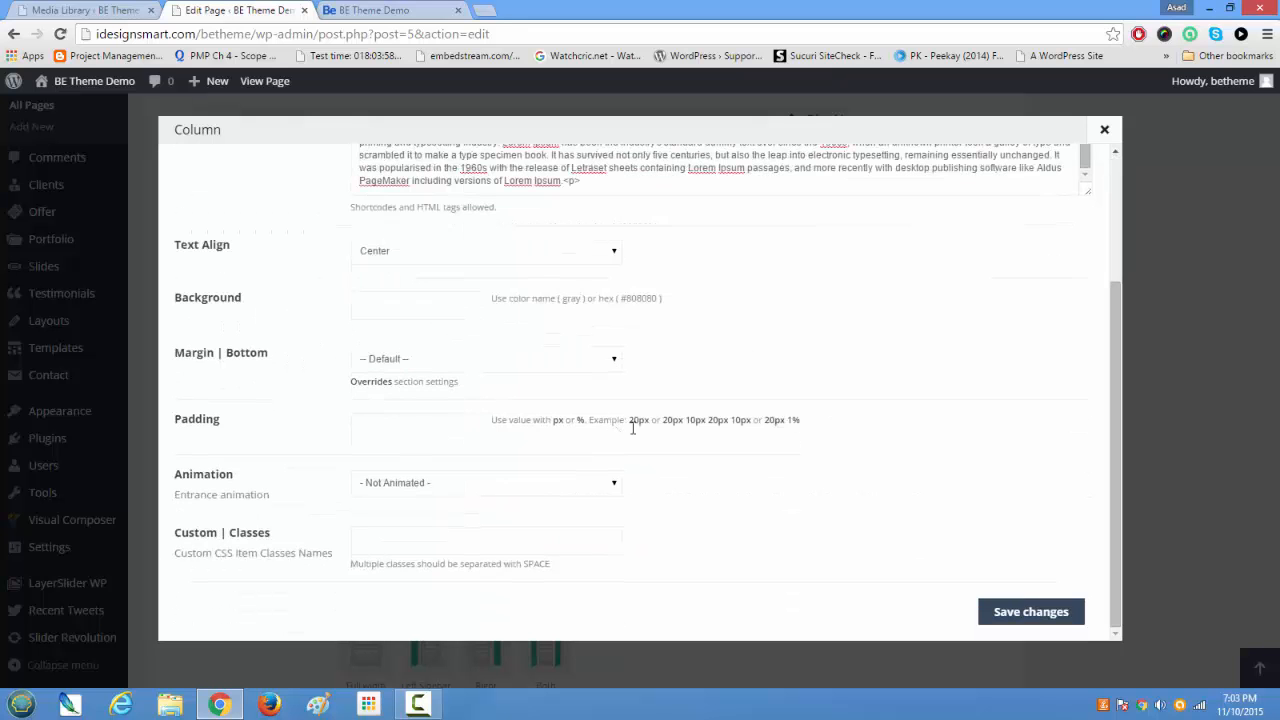
left_click(1030, 613)
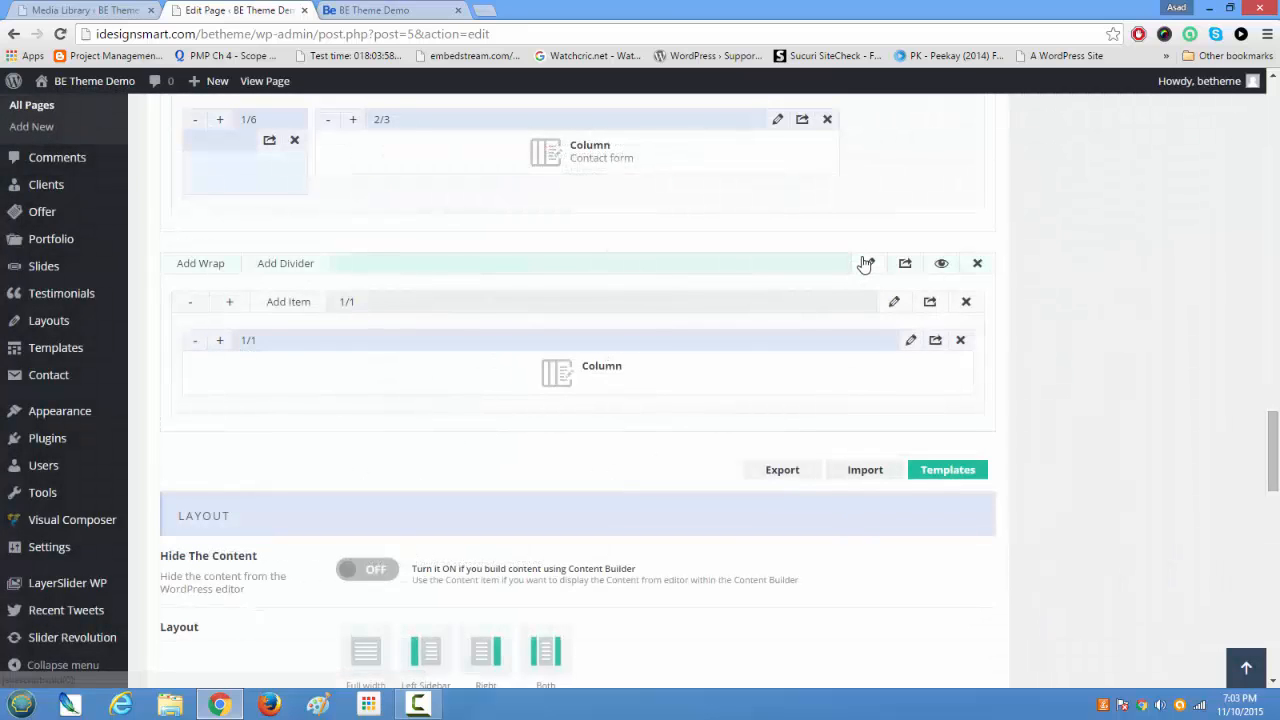
- Edit the top padding of the section holding the new text column and save the section settings
left_click(866, 263)
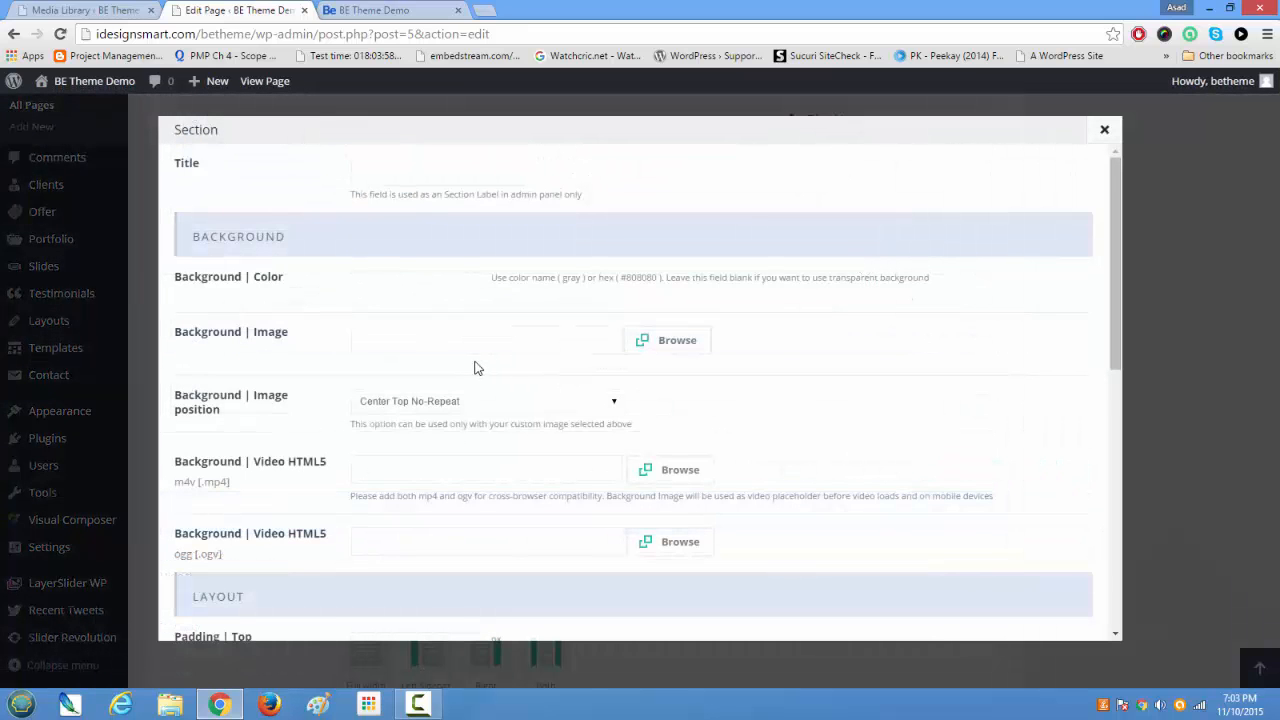
scroll(476, 368, "down", 4)
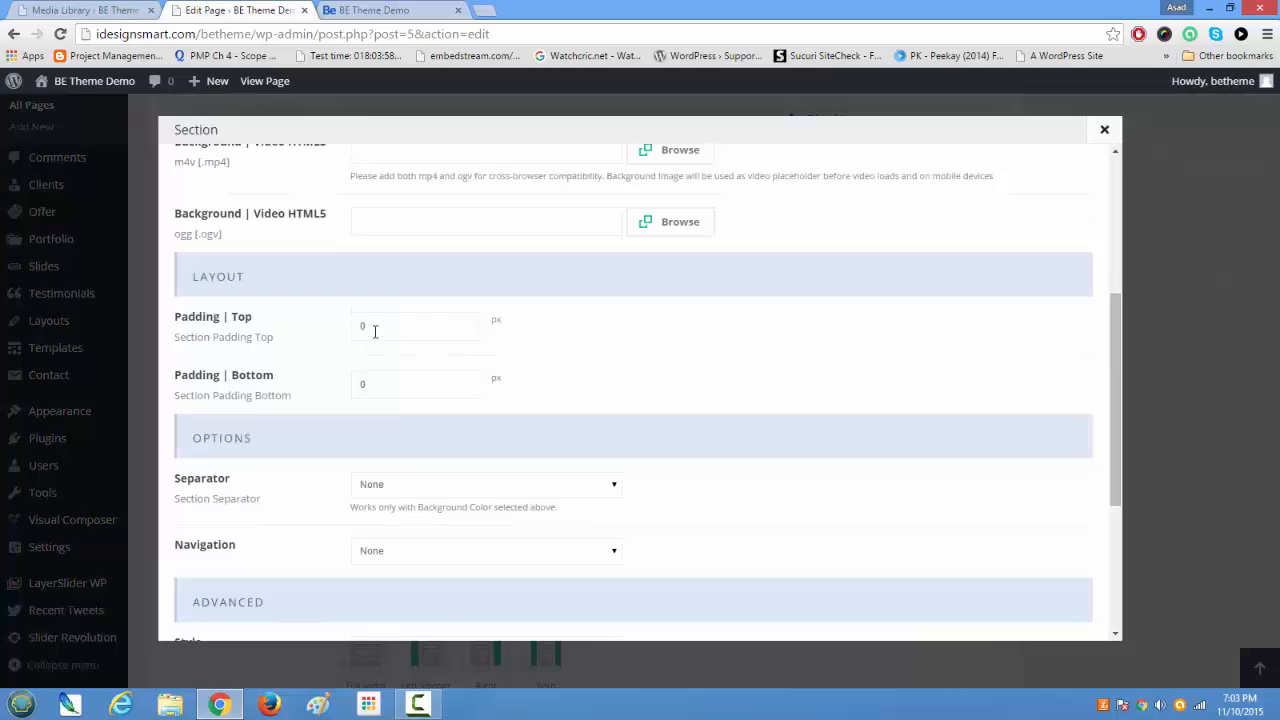
left_click_drag(375, 331, 312, 329)
scroll(315, 340, "down", 4)
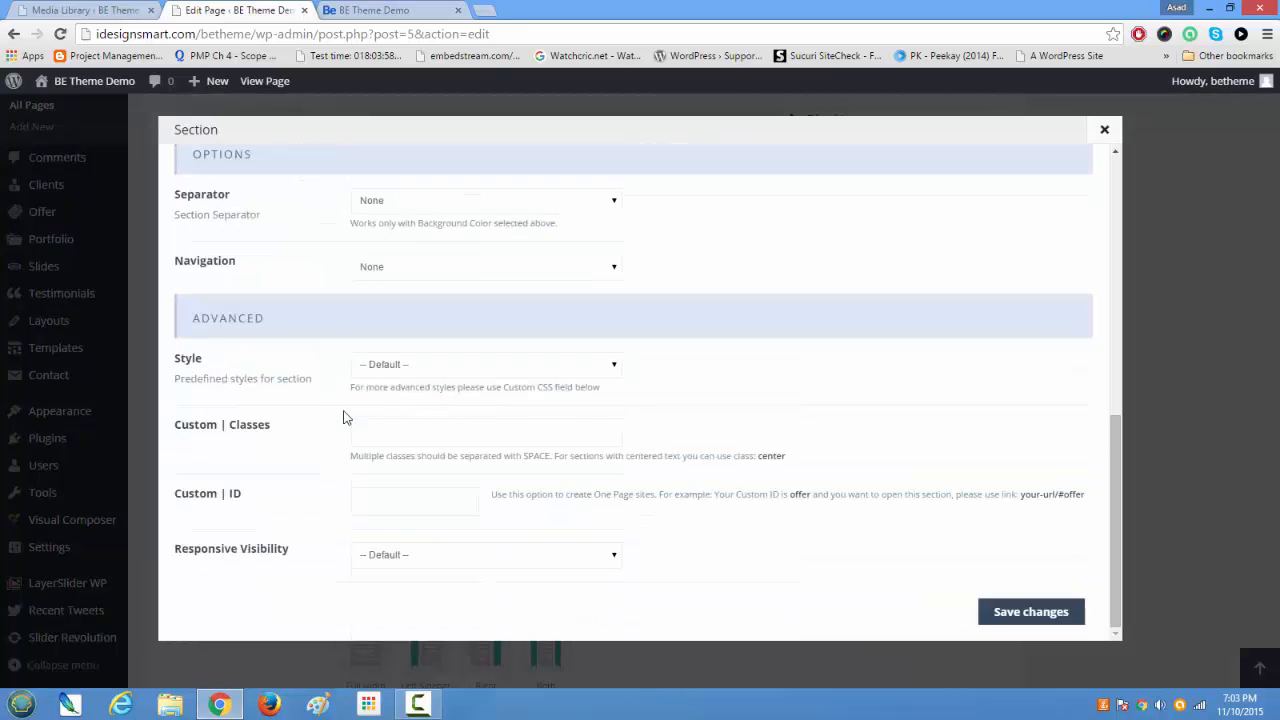
left_click(1001, 614)
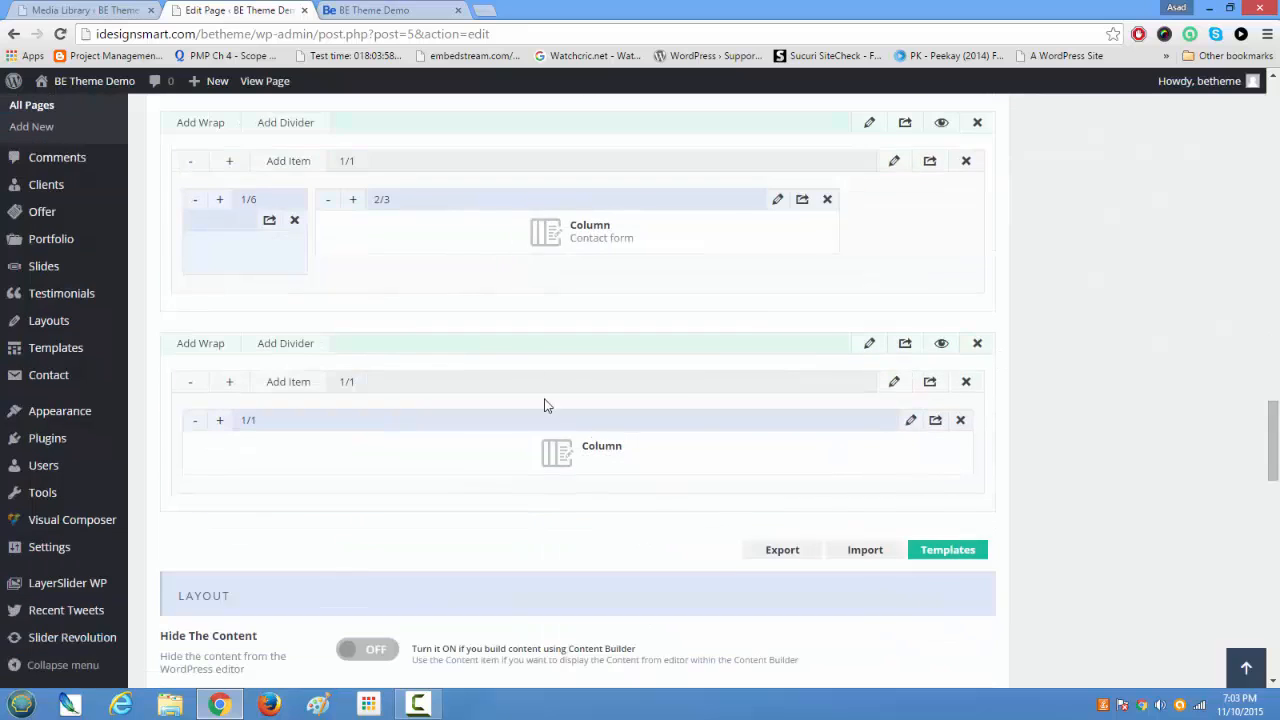
- Move the new full-width text section directly below the two-column cartoon section and update the Home page
left_click_drag(512, 347, 509, 440)
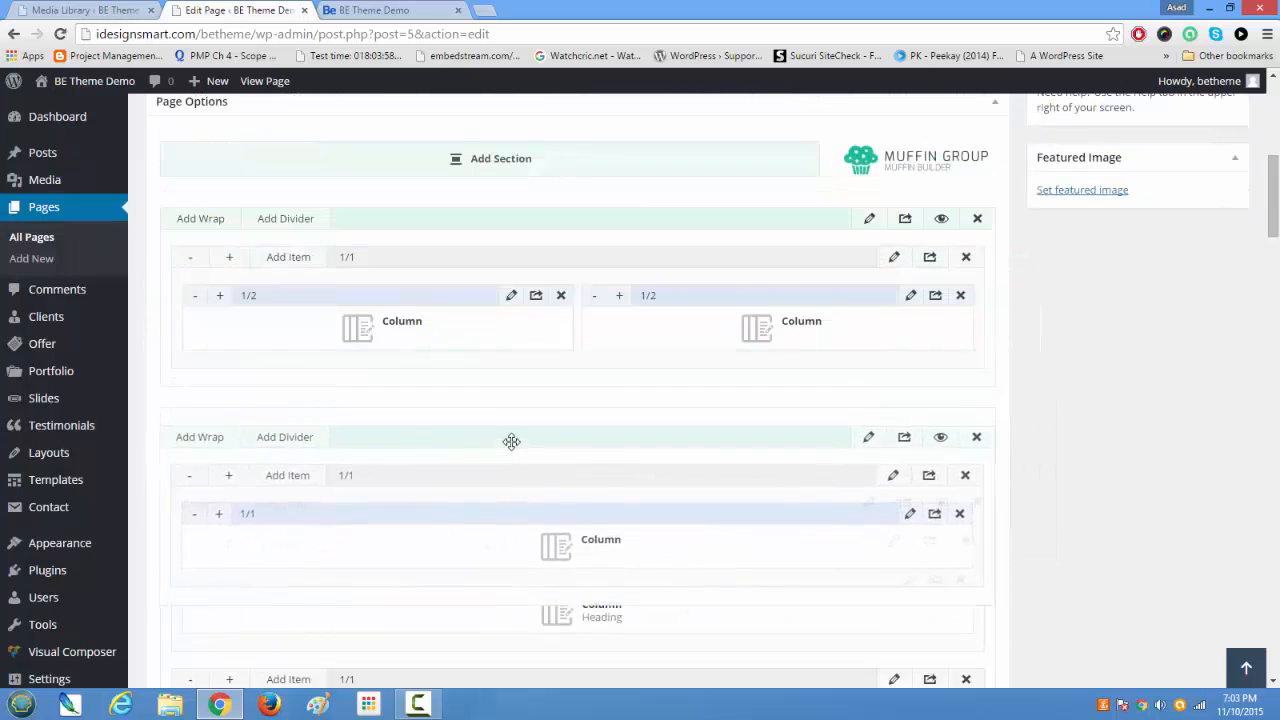
scroll(512, 455, "up", 6)
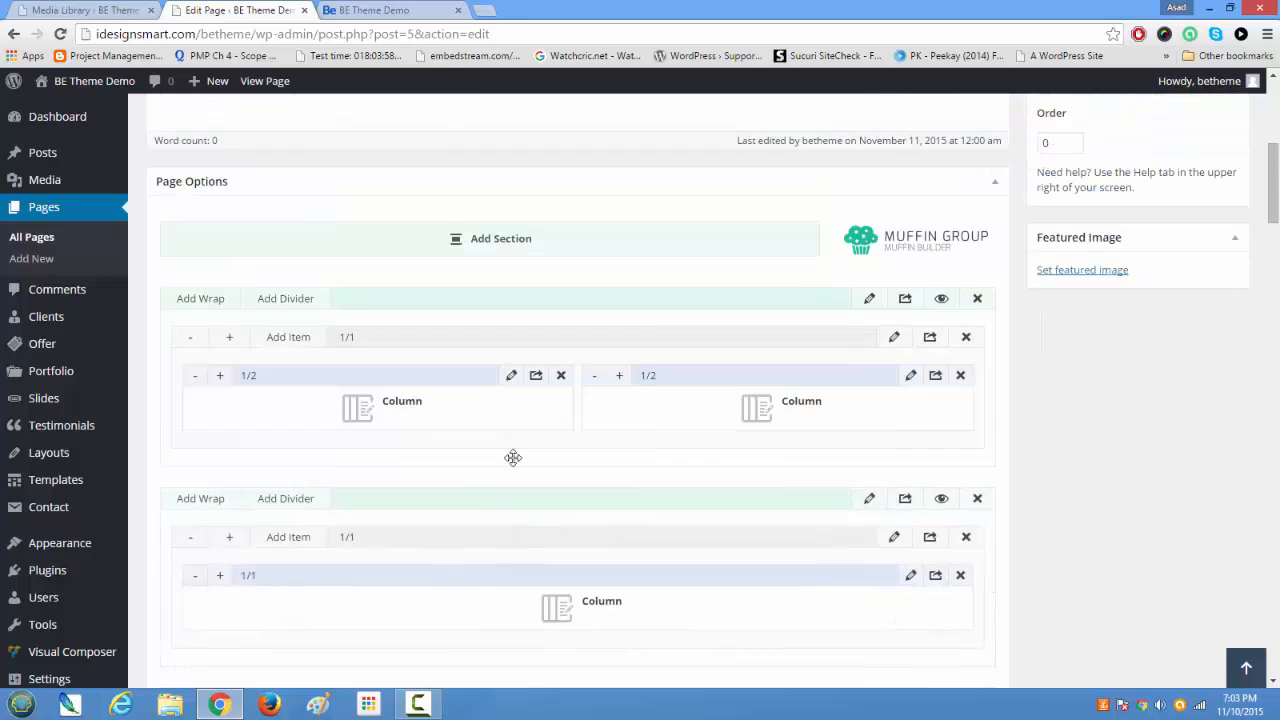
left_click(1206, 392)
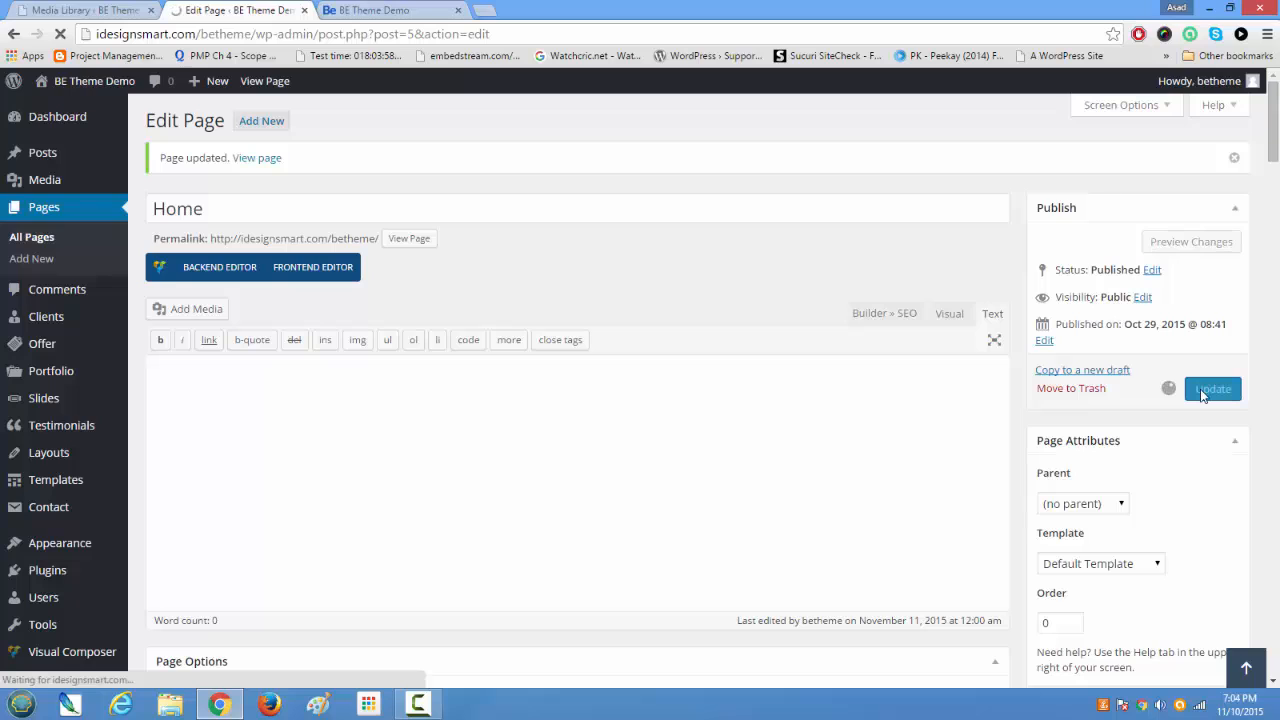
- Examine the Some more Samples section on the live page, including its spacing to the cartoon section and My Achievements
left_click(417, 17)
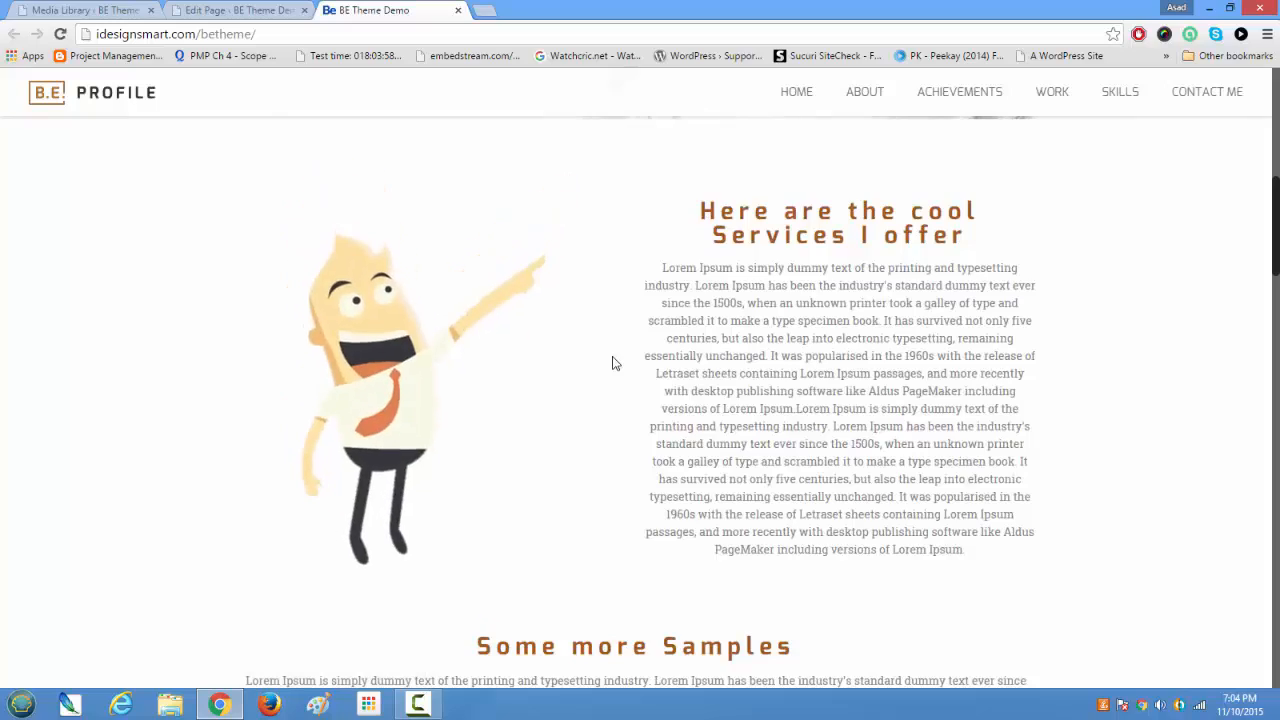
scroll(613, 362, "down", 3)
scroll(481, 467, "down", 2)
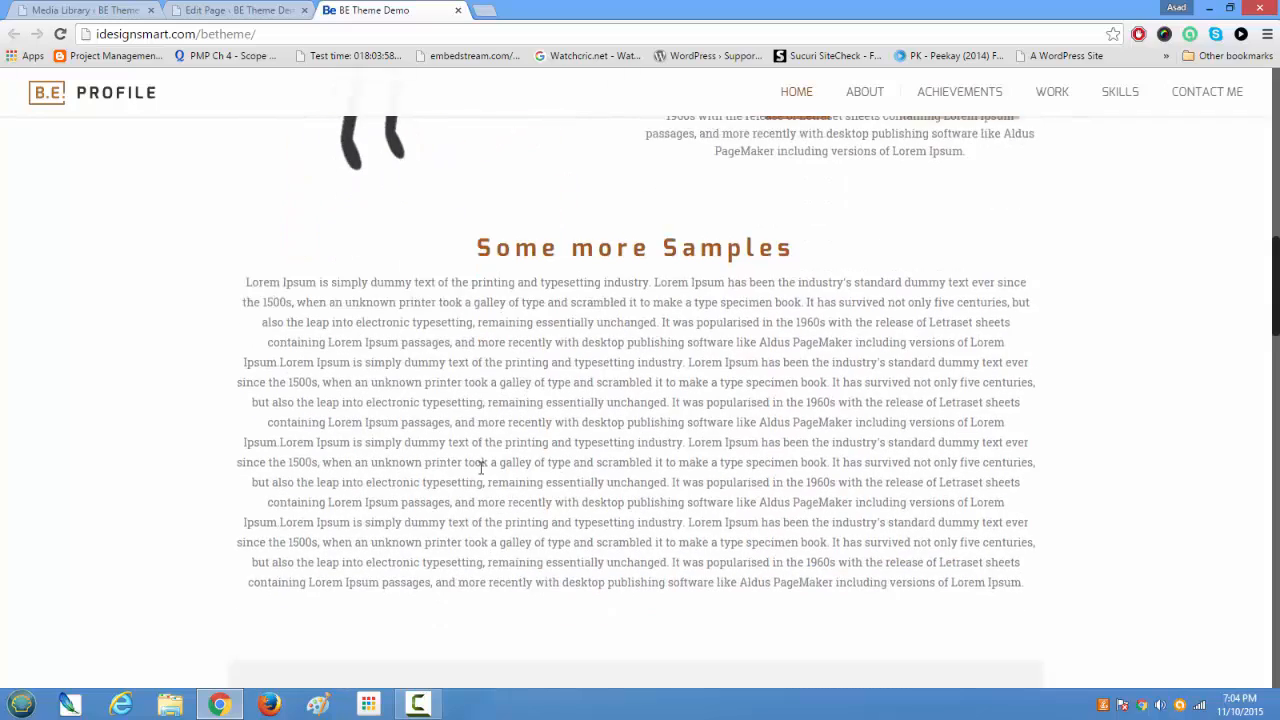
scroll(815, 503, "up", 1)
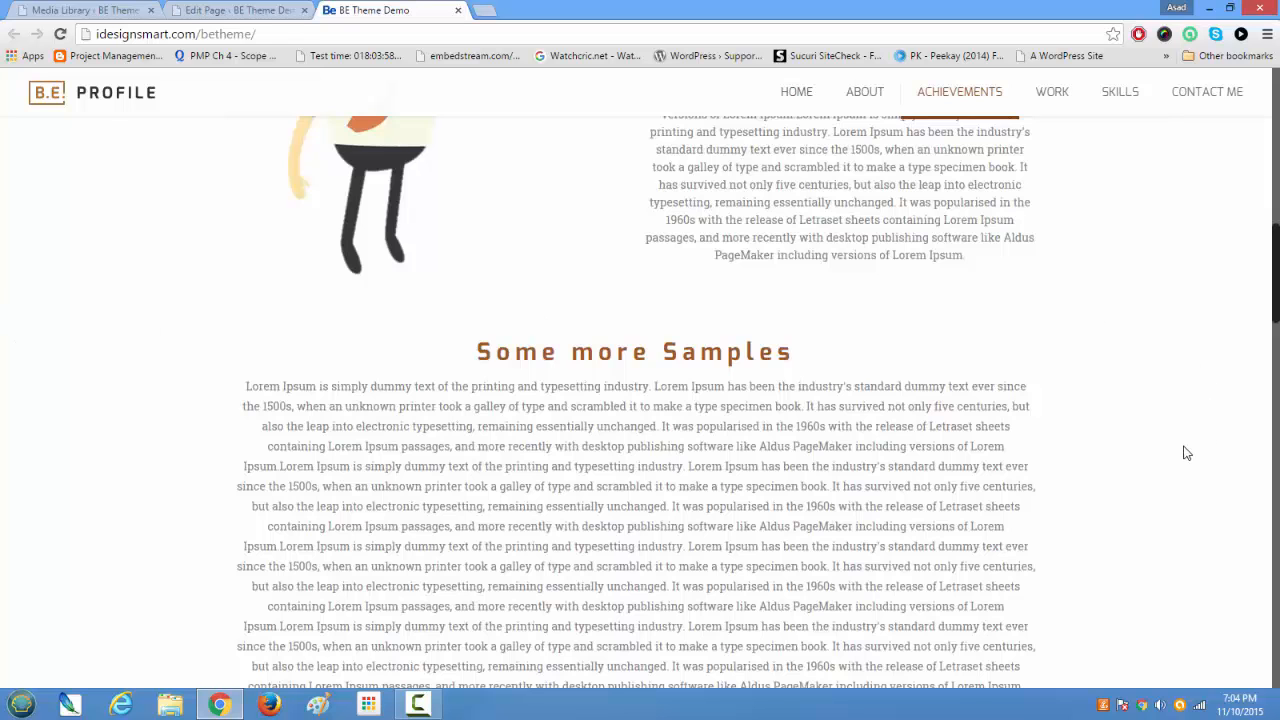
scroll(1185, 453, "down", 4)
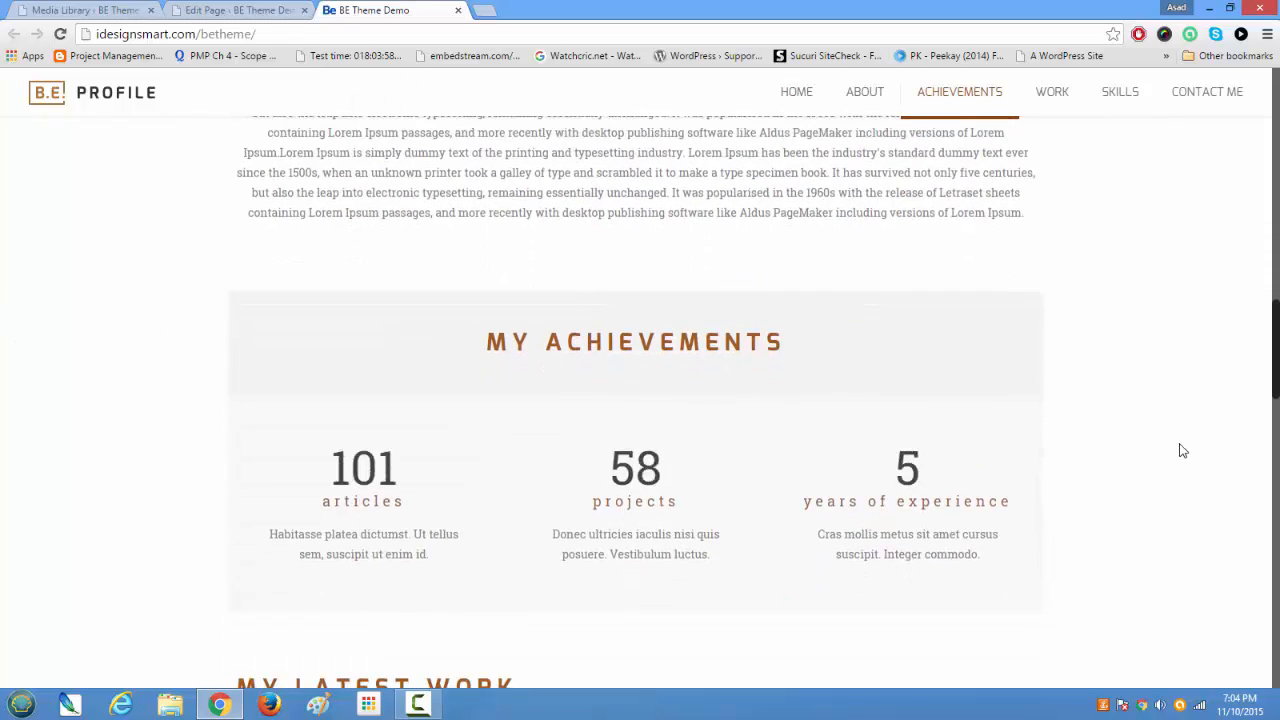
left_click_drag(1272, 340, 1268, 320)
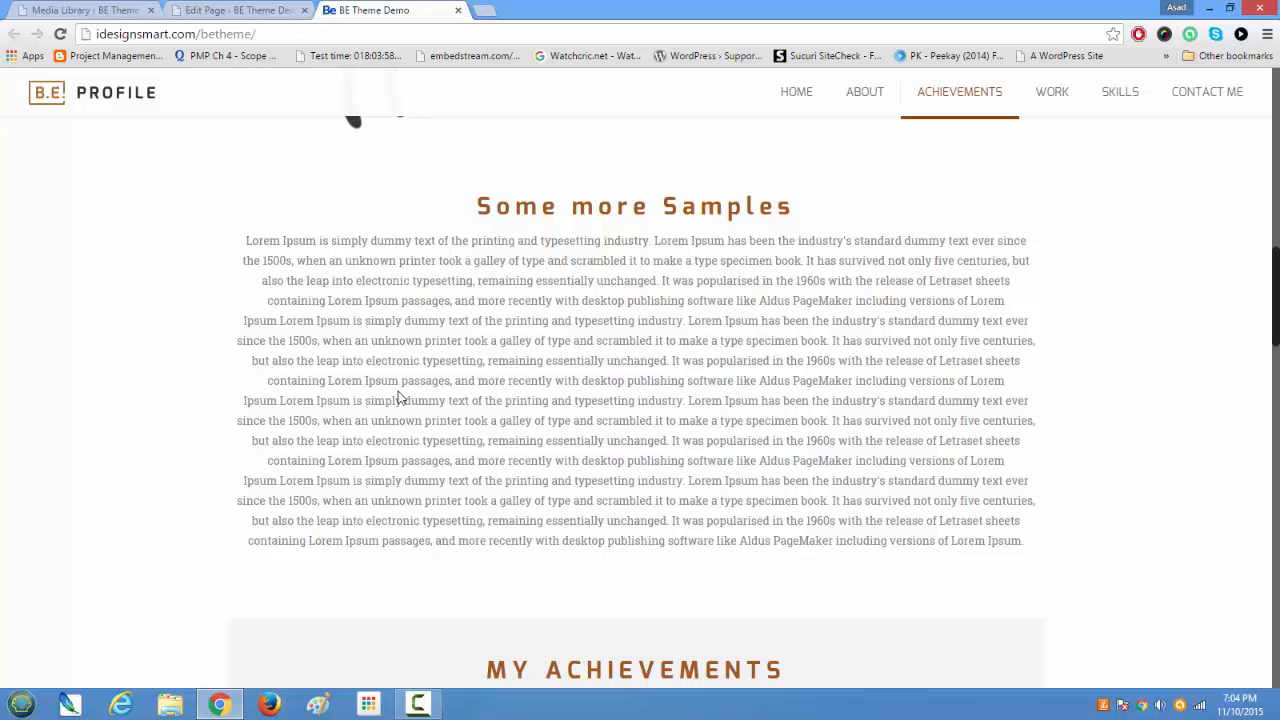
scroll(398, 397, "down", 3)
scroll(398, 397, "up", 1)
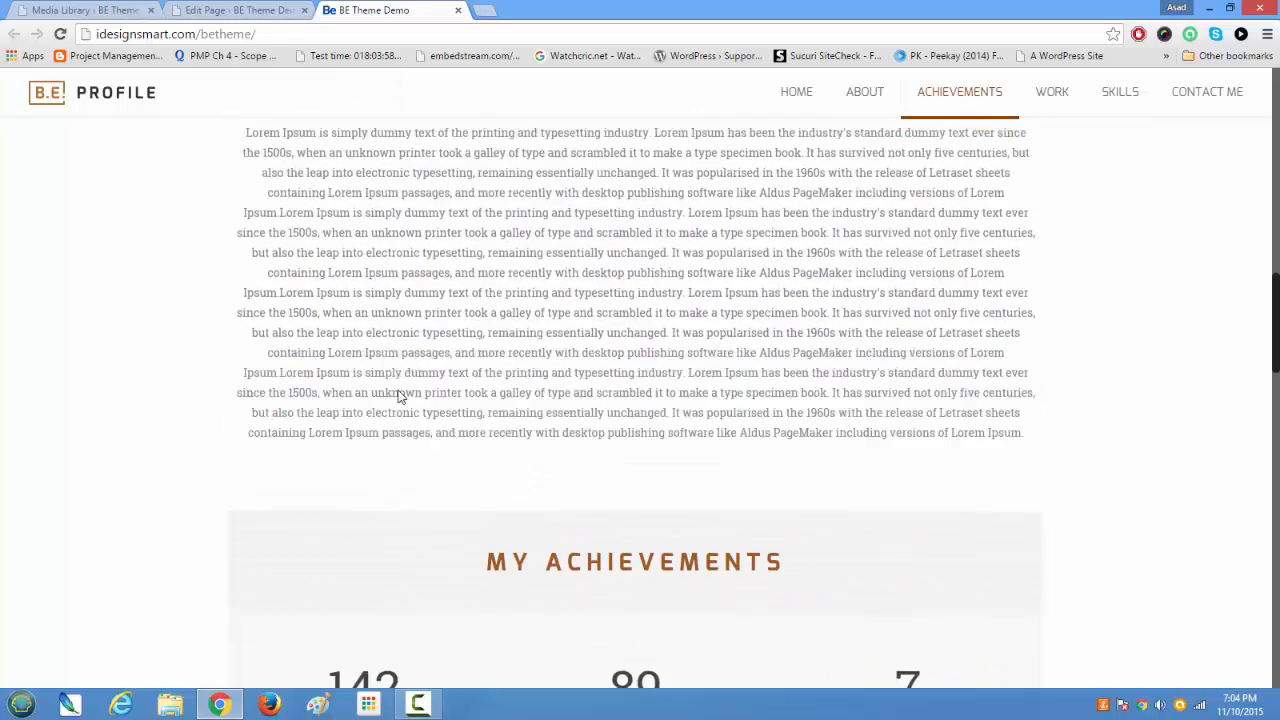
scroll(398, 394, "up", 1)
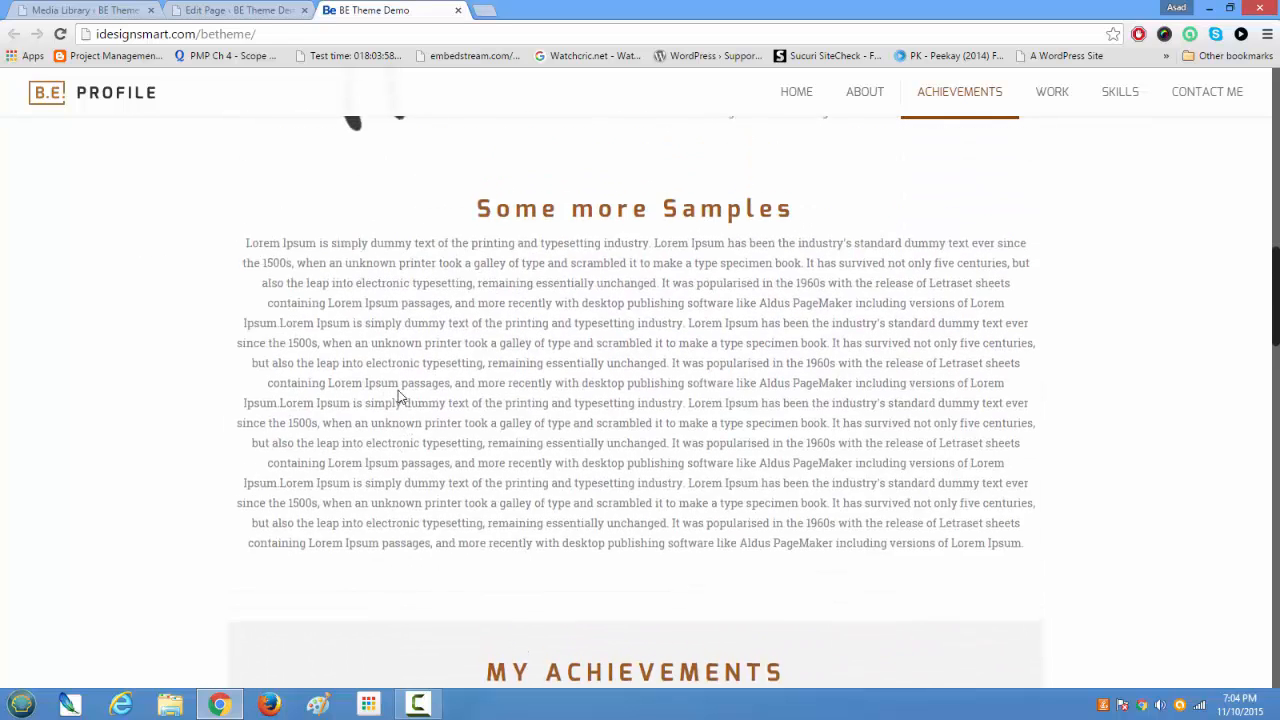
- Open the settings of the section holding the Some more Samples column and review its background, layout and advanced options
left_click(265, 11)
scroll(475, 398, "down", 3)
scroll(475, 398, "down", 3)
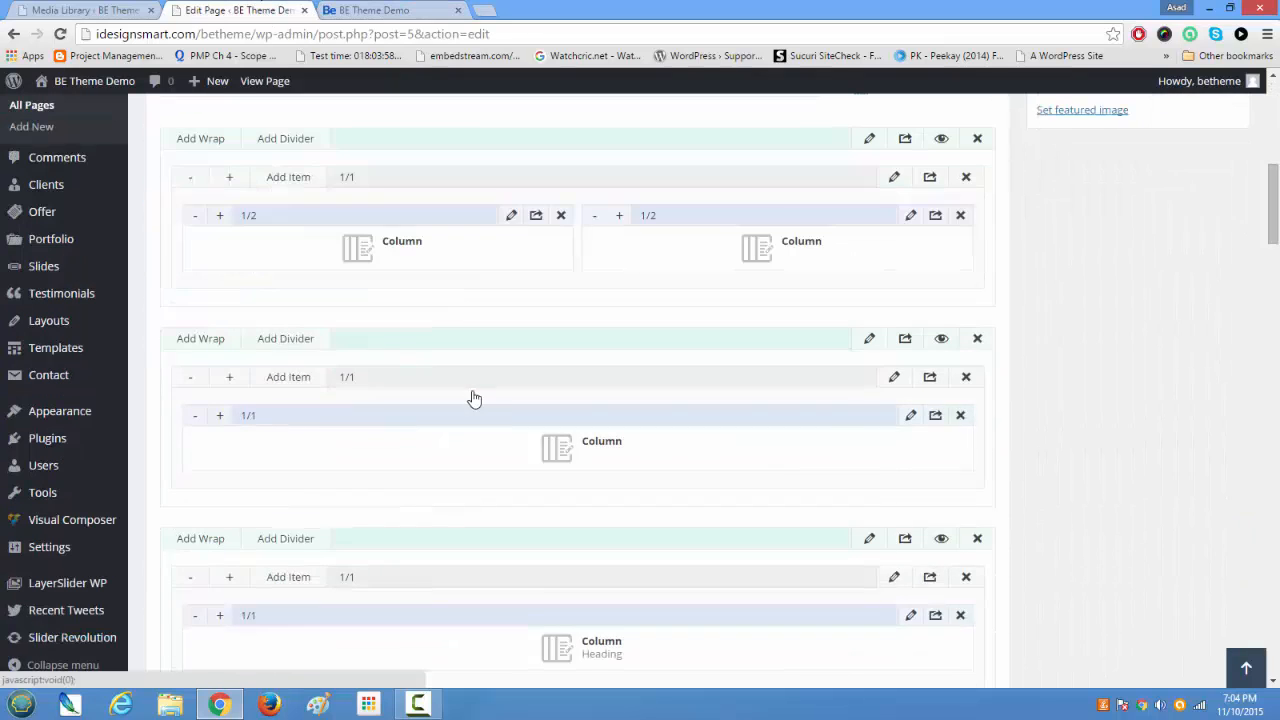
left_click(869, 340)
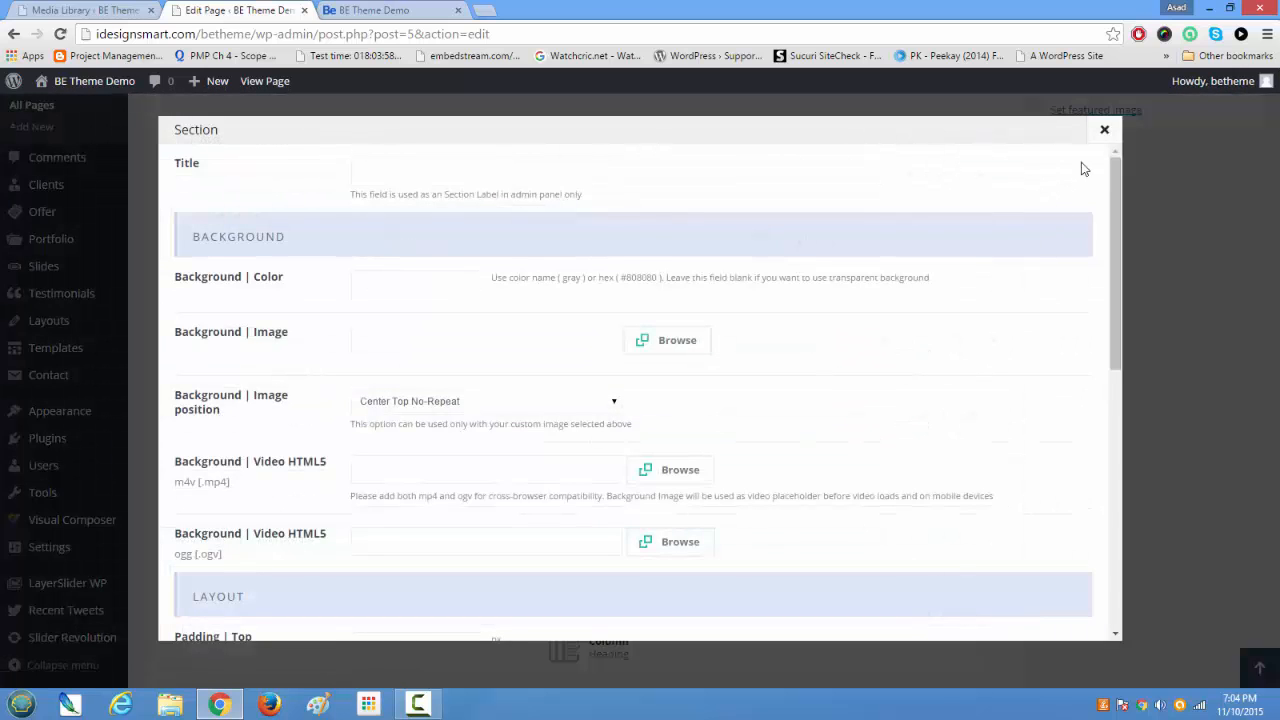
left_click(1105, 129)
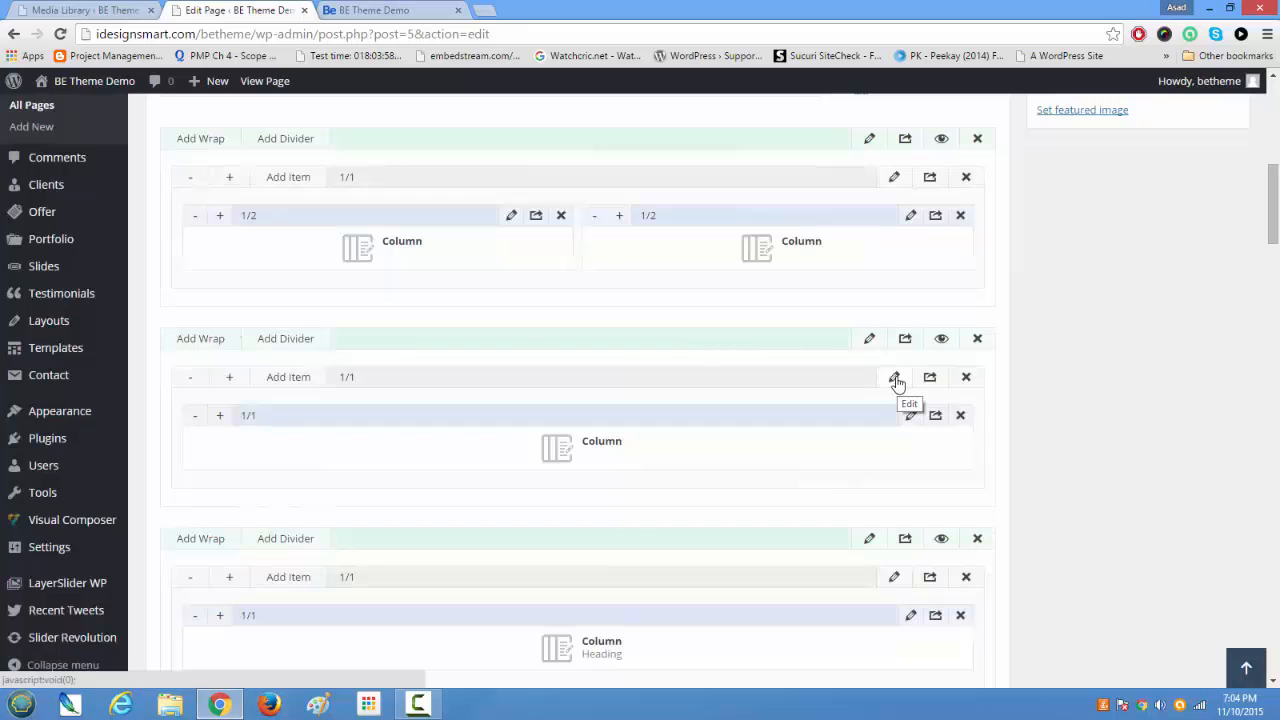
left_click(870, 341)
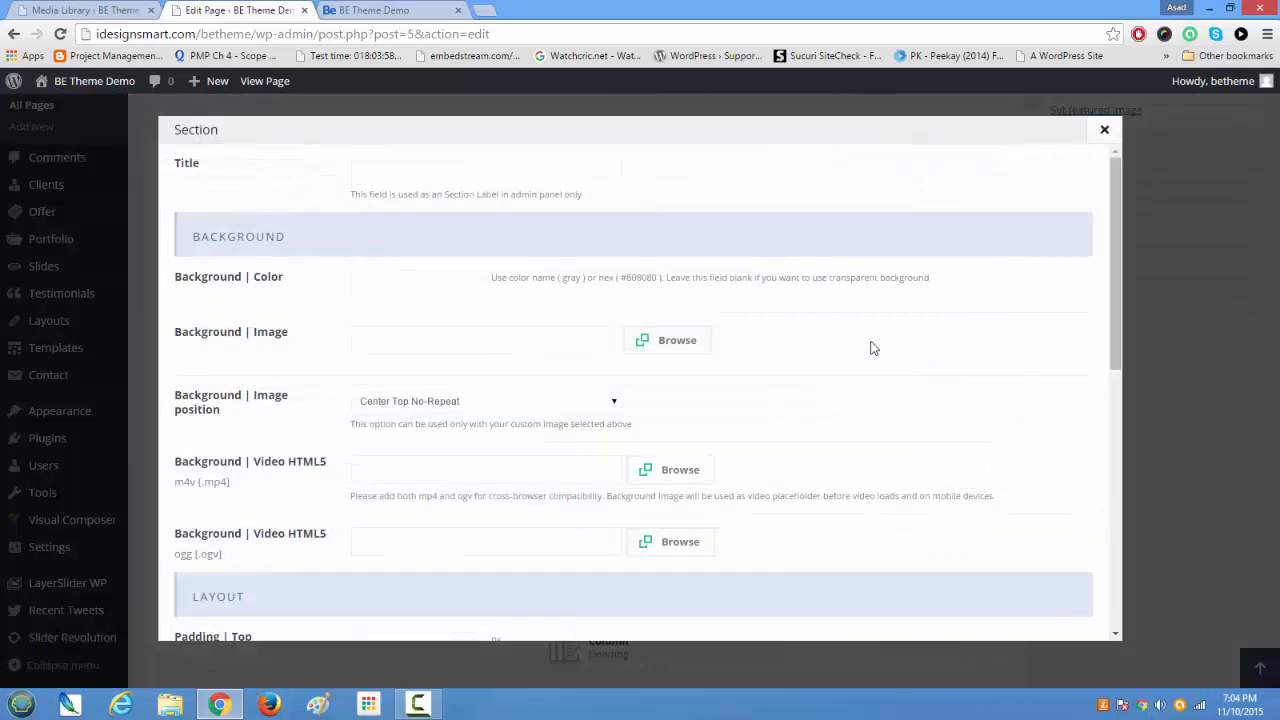
scroll(868, 348, "down", 4)
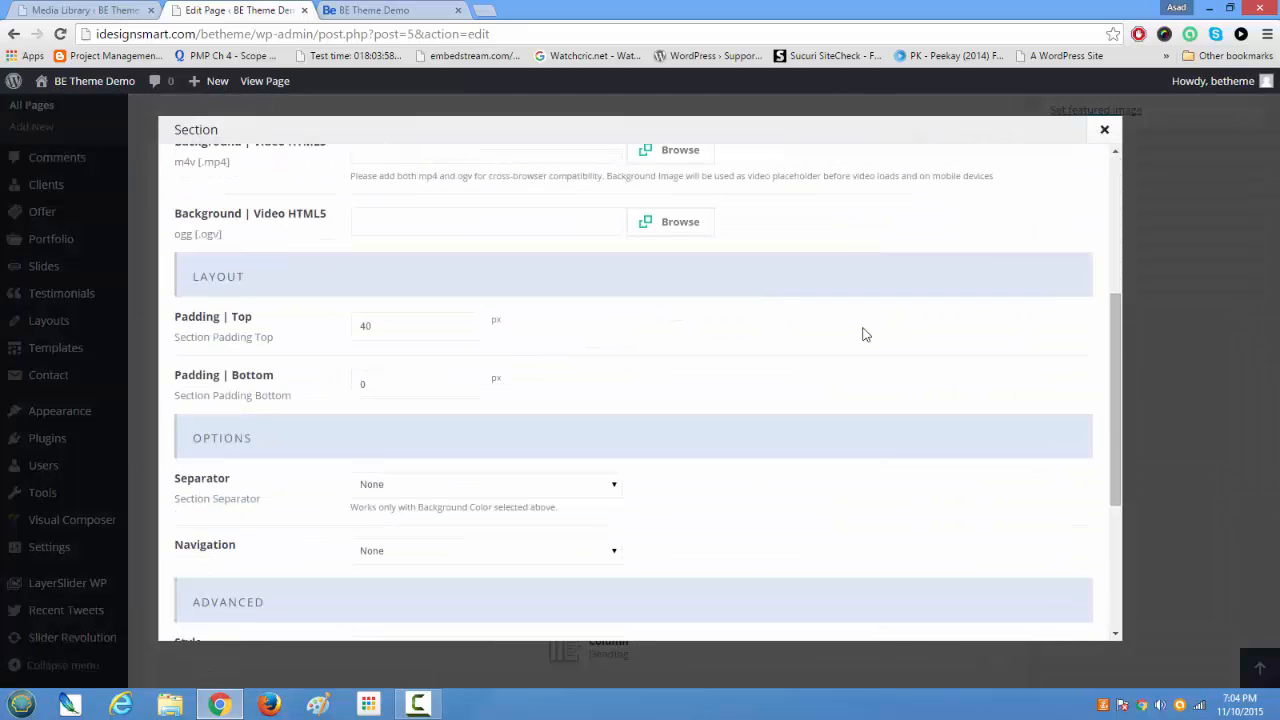
scroll(866, 335, "down", 3)
scroll(505, 266, "up", 7)
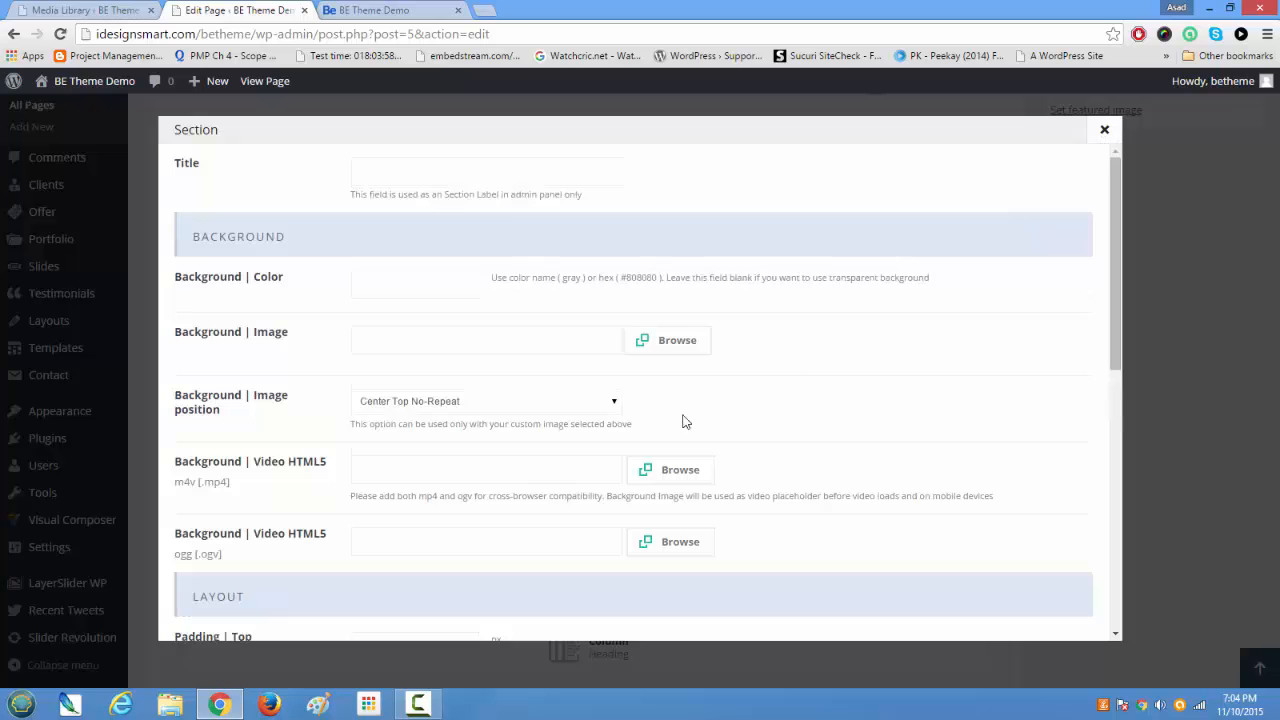
scroll(685, 421, "down", 7)
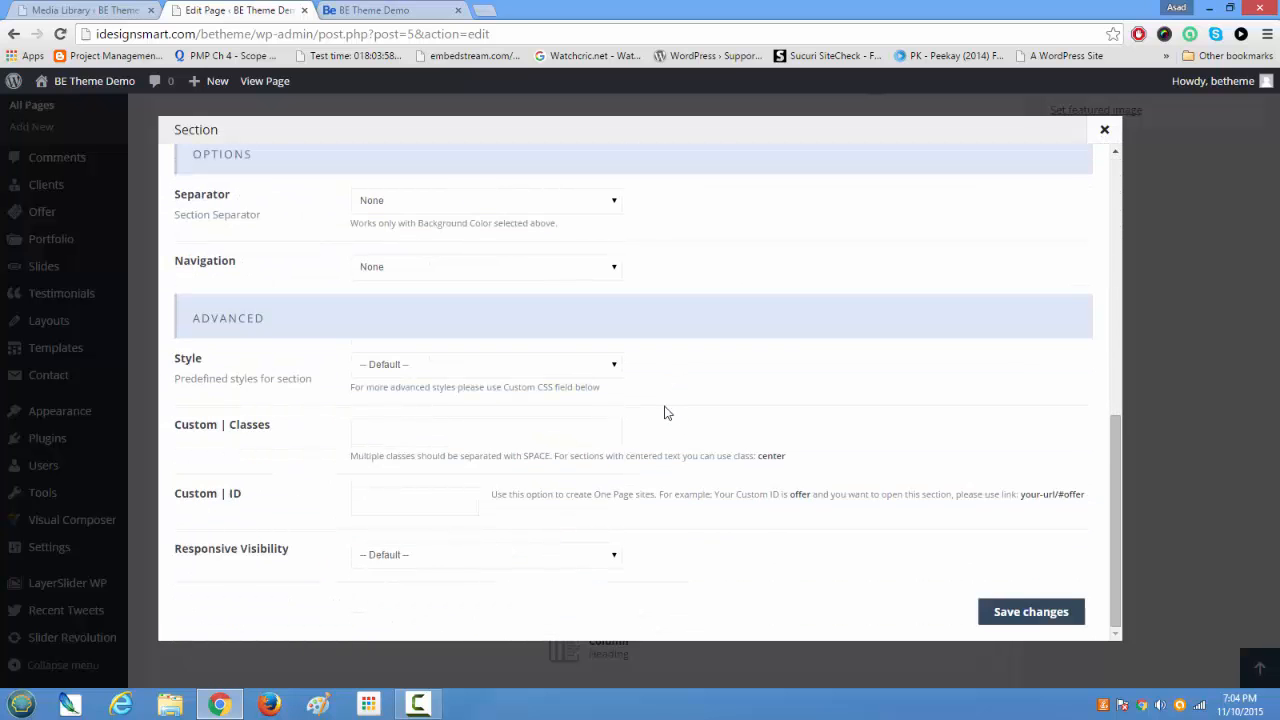
scroll(667, 412, "up", 5)
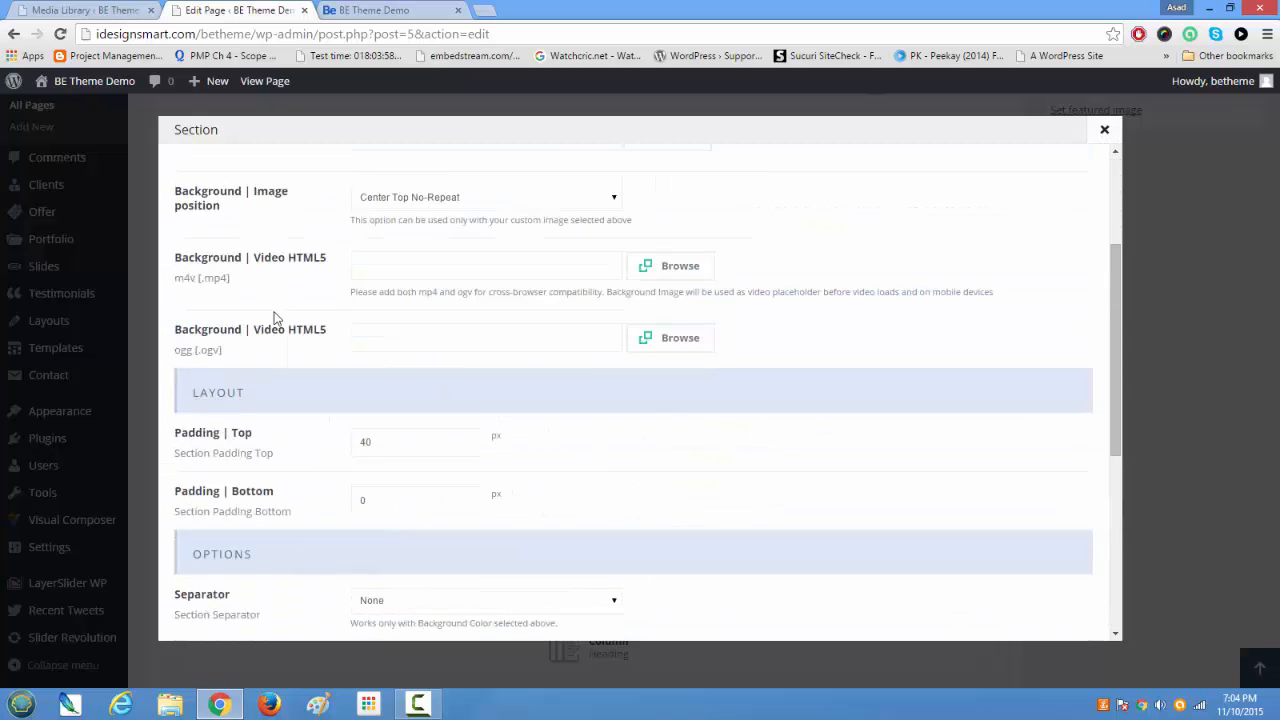
scroll(480, 240, "up", 2)
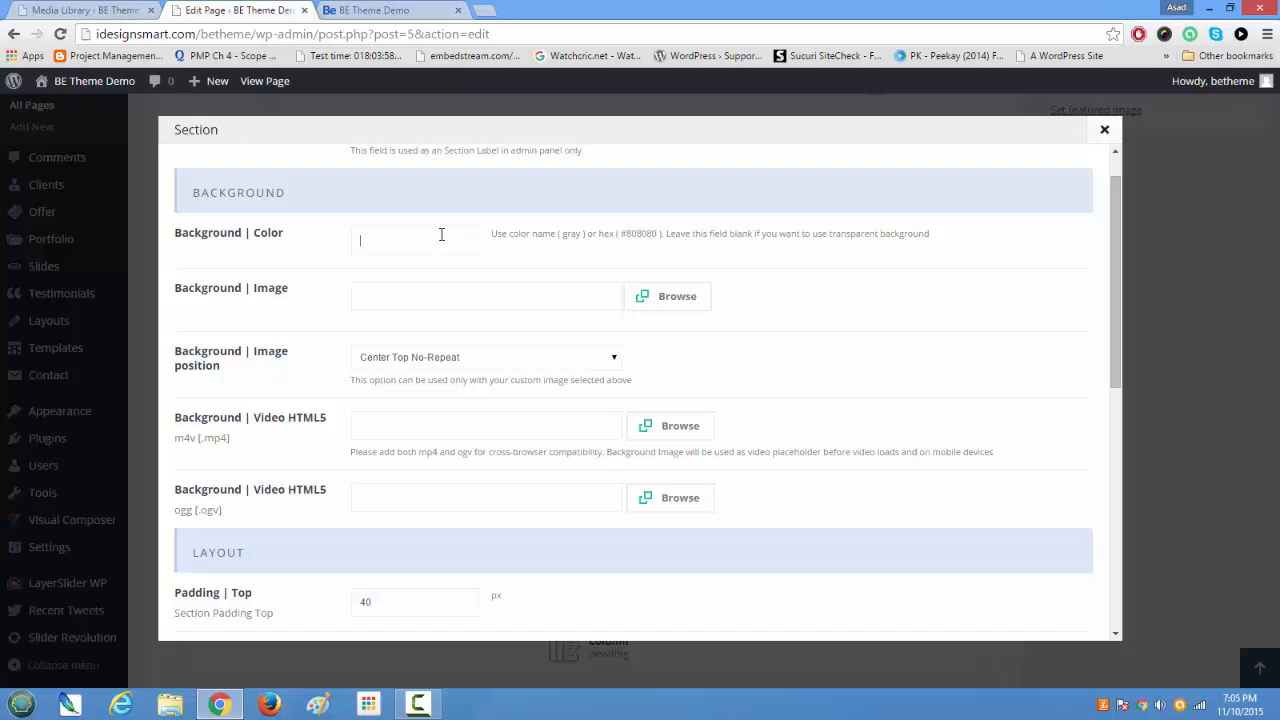
- Set the section's background image to home_profile_bg_section11.jpg from the media library
left_click(658, 300)
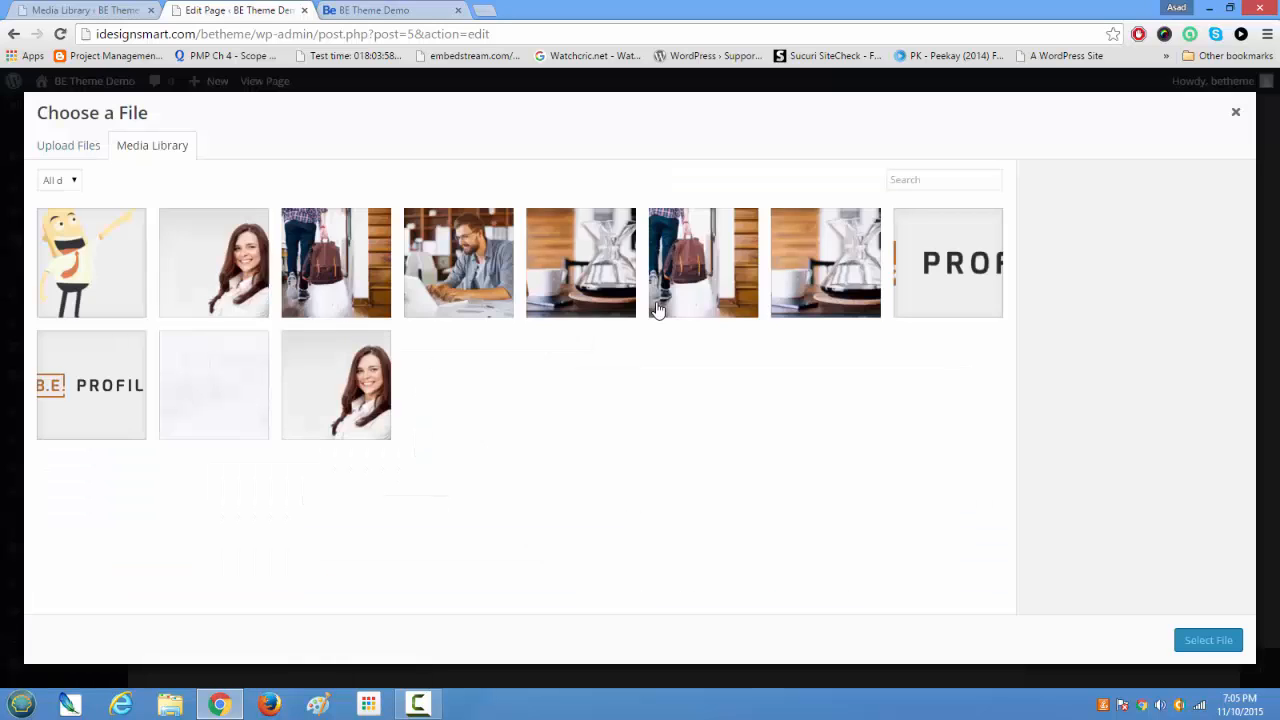
left_click(235, 373)
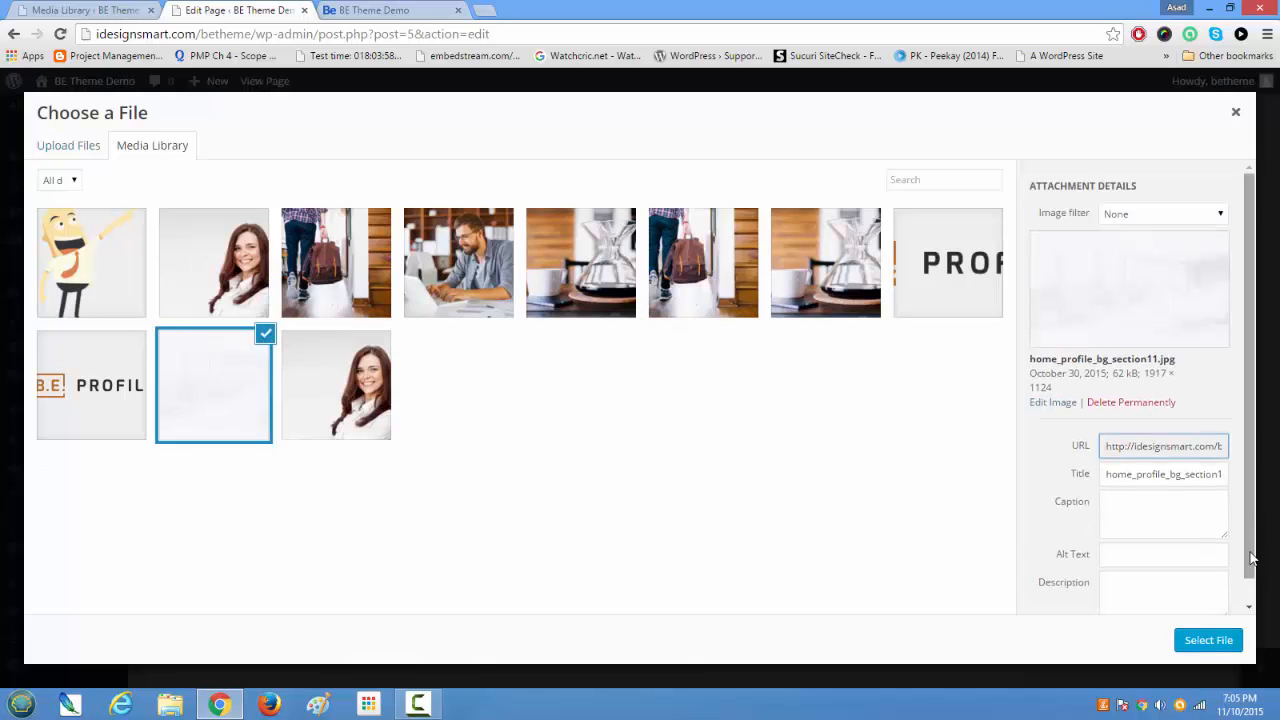
scroll(1252, 530, "down", 1)
left_click(1210, 640)
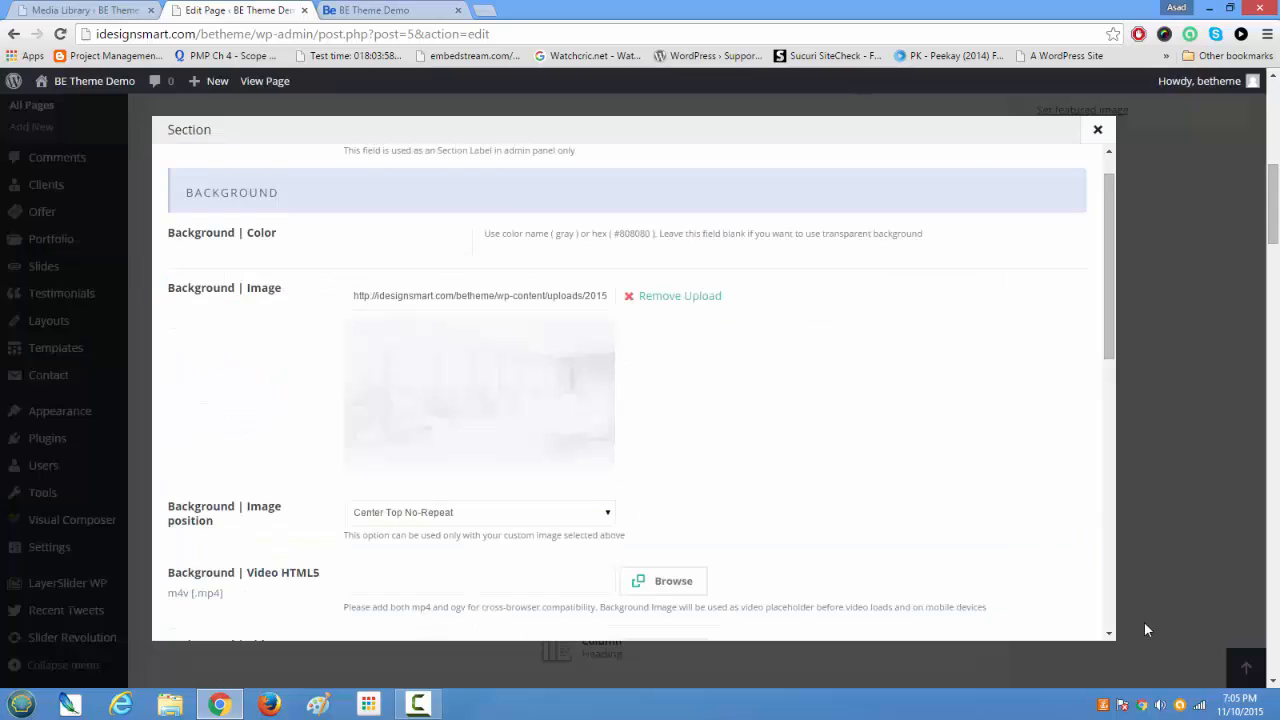
- Set the section's background image position to Parallax, save the section settings and update the Home page
scroll(750, 495, "down", 1)
left_click(583, 434)
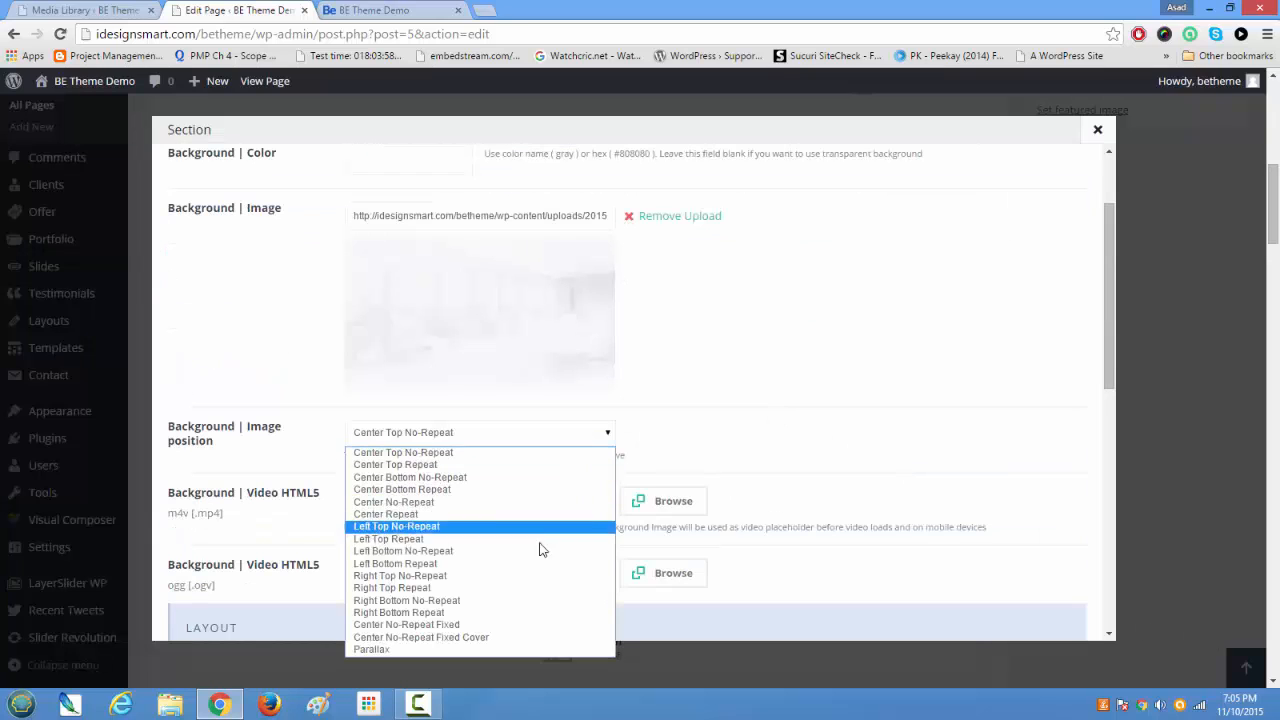
left_click(534, 647)
scroll(534, 640, "up", 2)
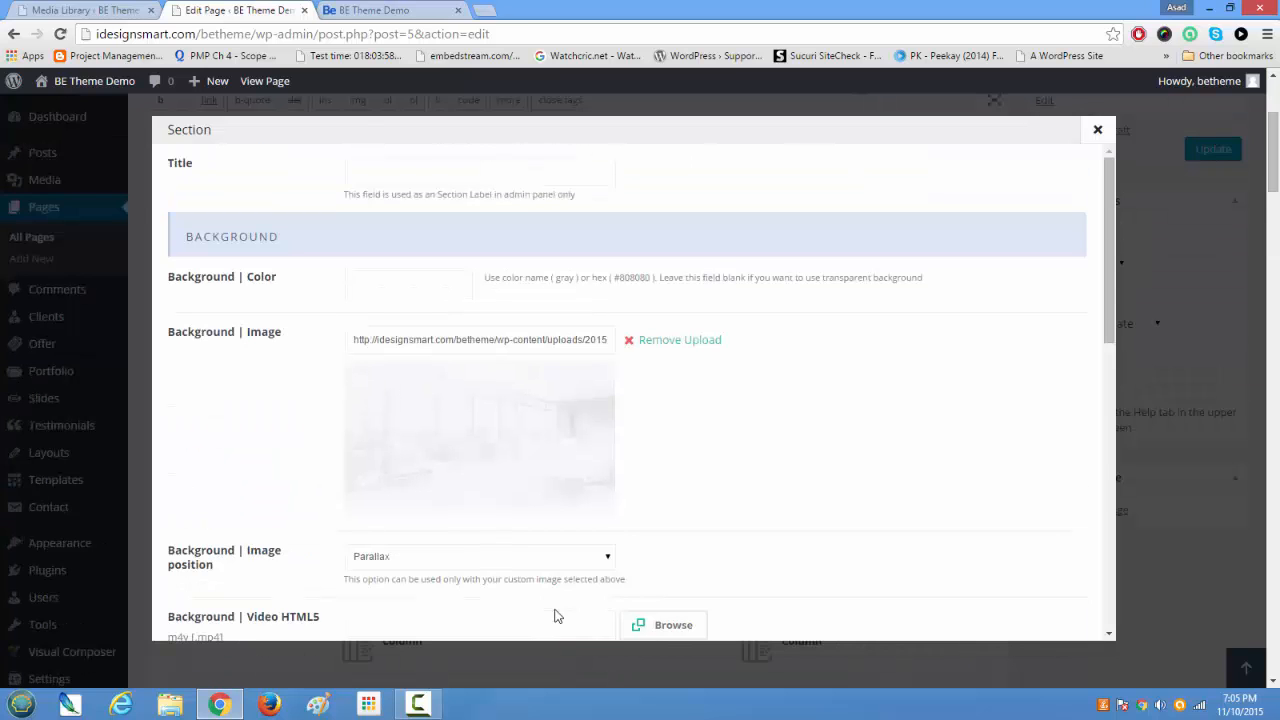
scroll(690, 574, "down", 10)
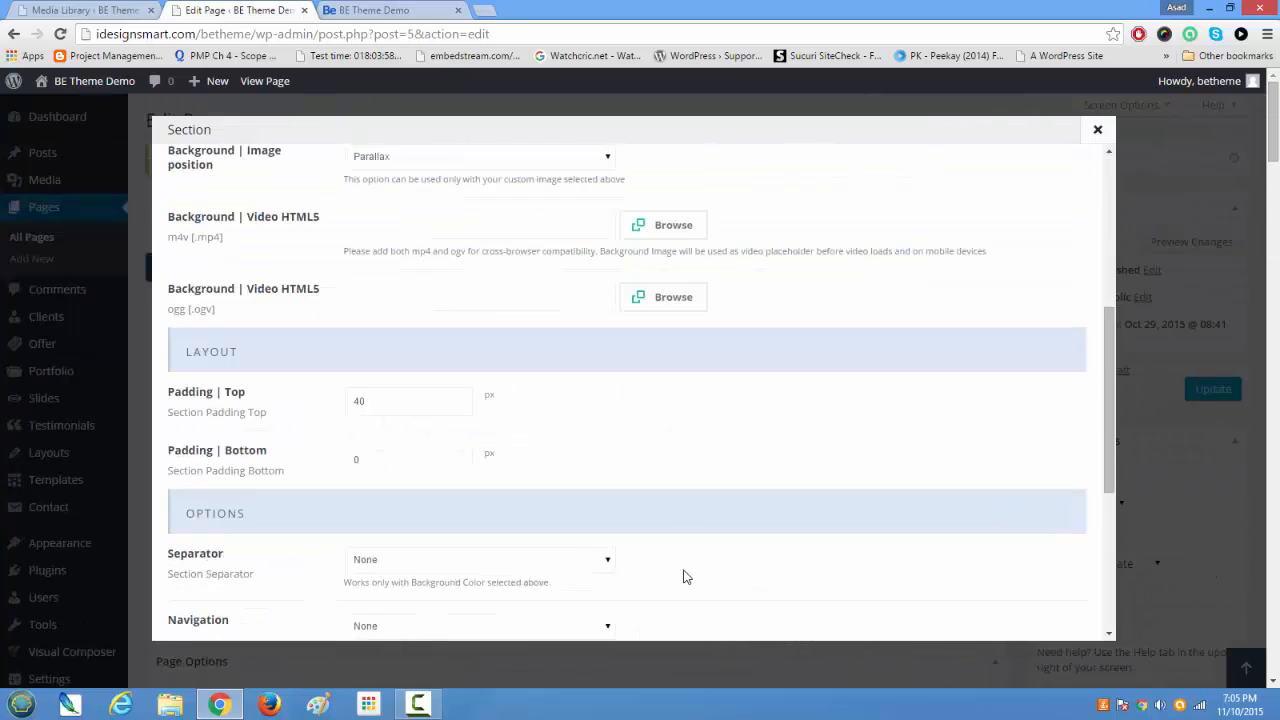
left_click(1013, 615)
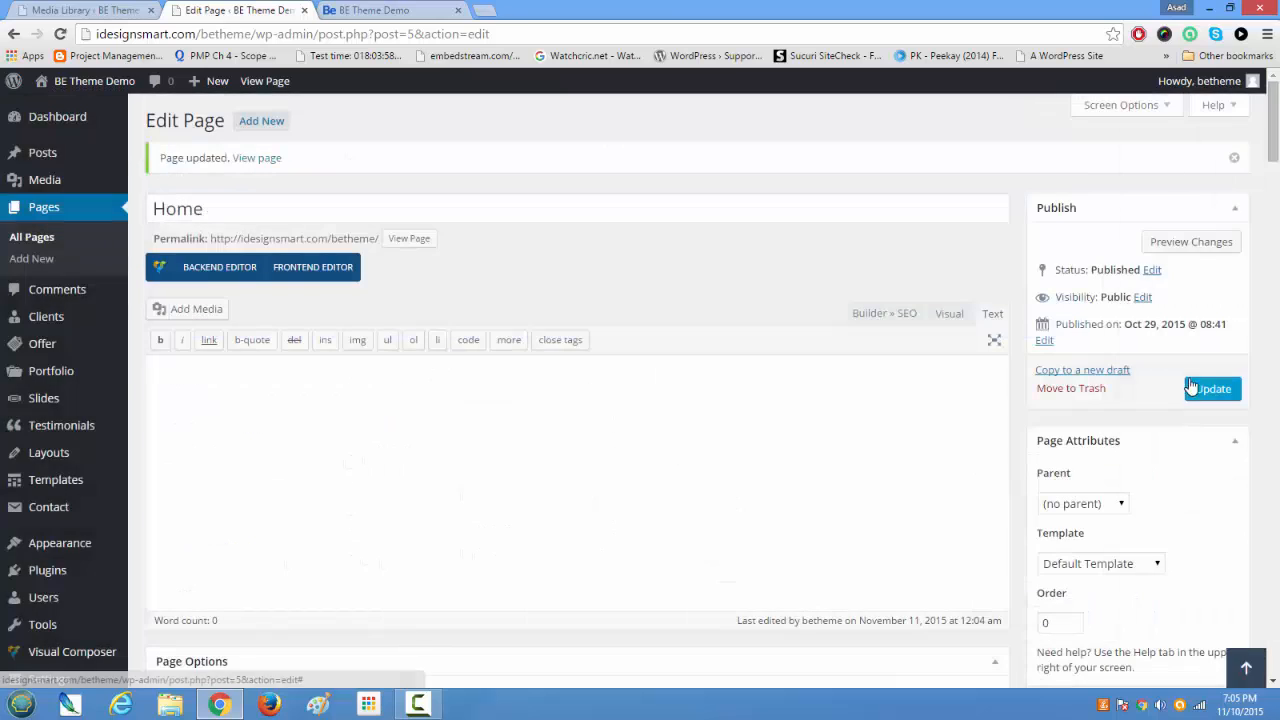
left_click(1201, 390)
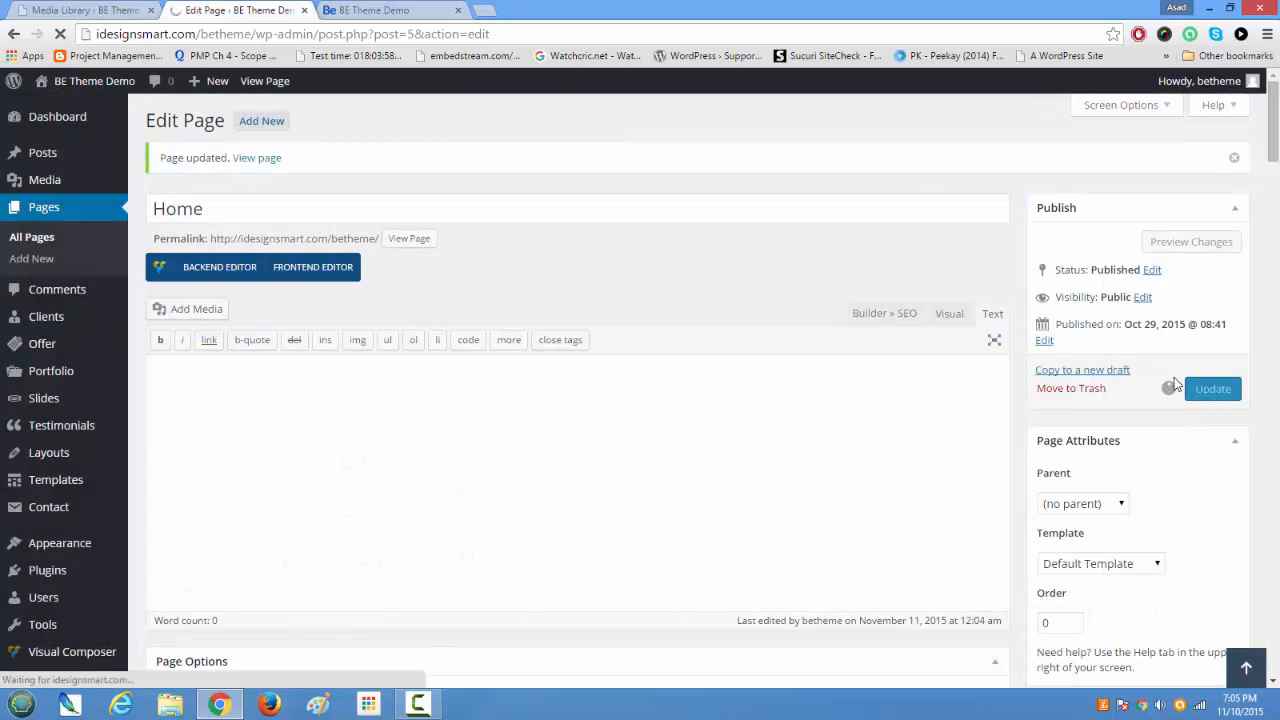
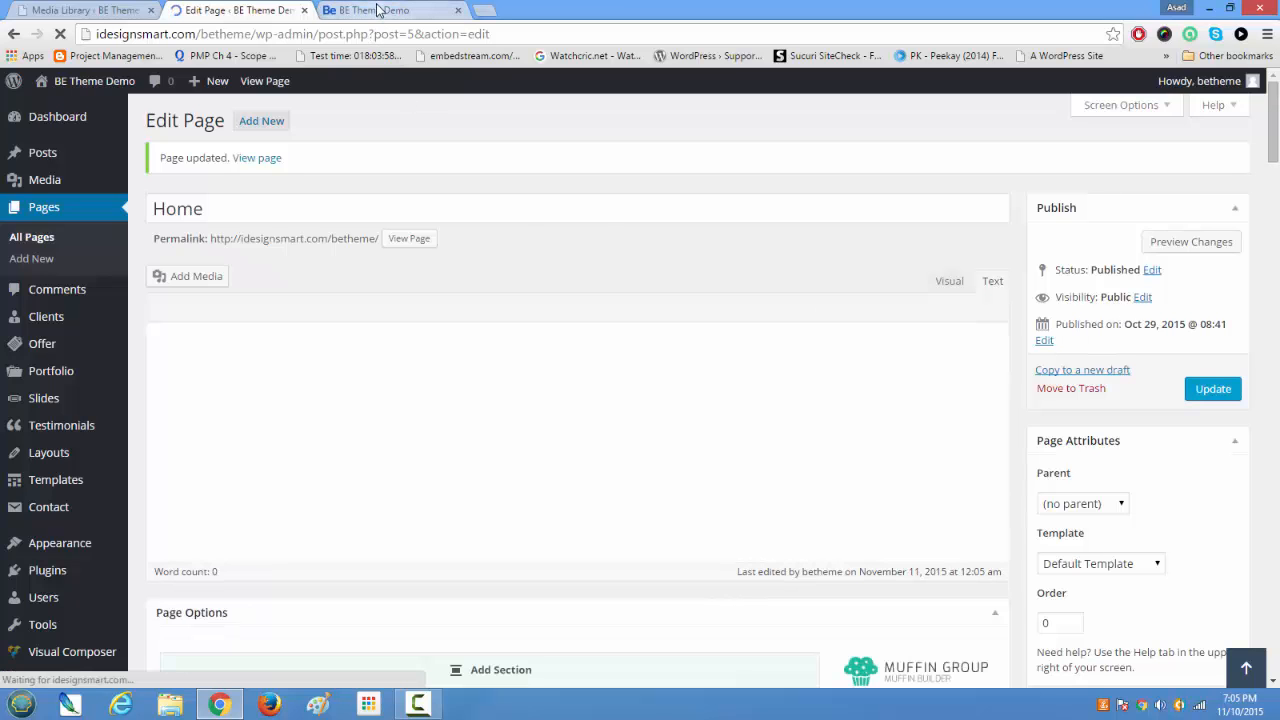
- Reload the live page and examine how the background image behind Some more Samples behaves while moving through the page
left_click(375, 10)
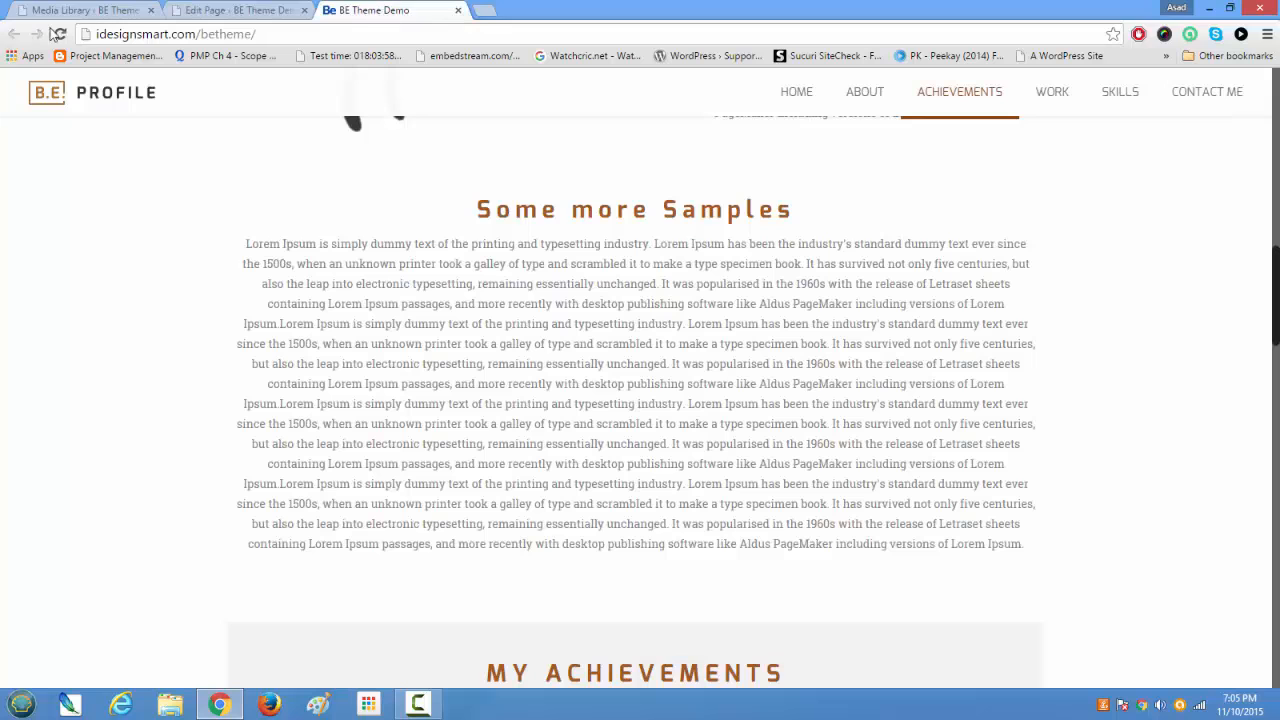
left_click(59, 34)
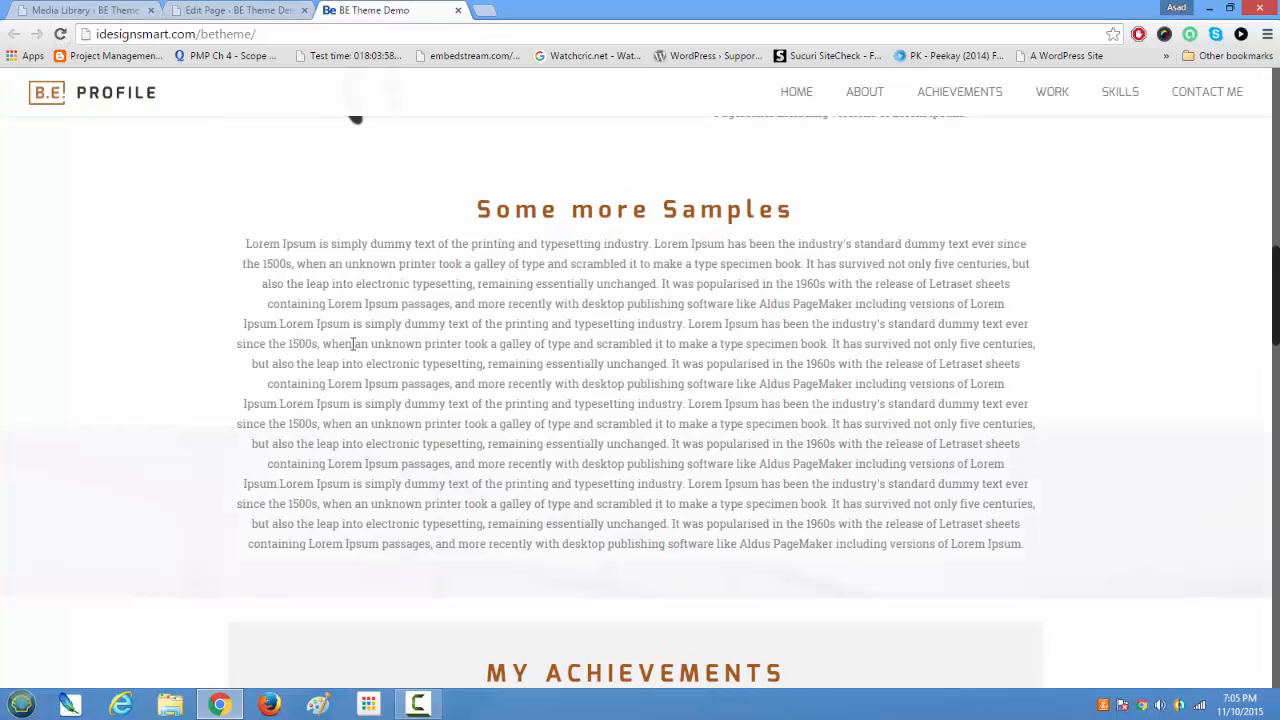
scroll(355, 347, "down", 3)
scroll(1037, 420, "up", 1)
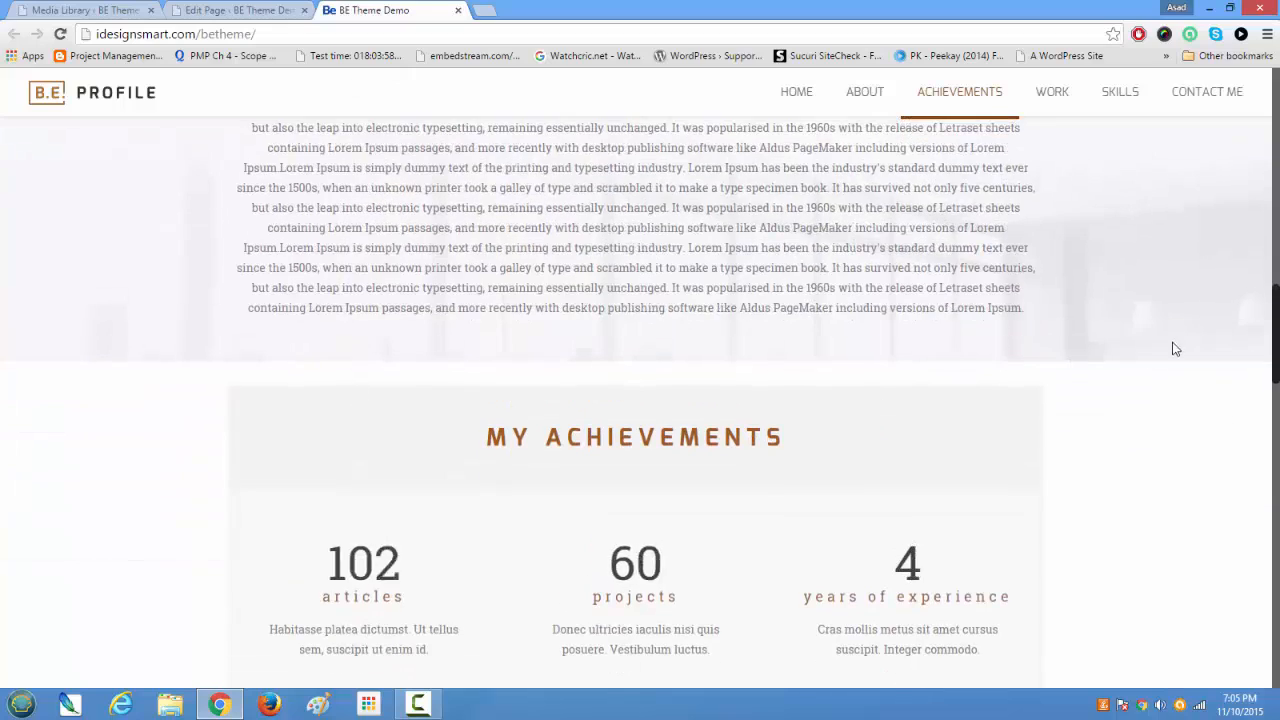
scroll(1157, 386, "up", 2)
scroll(1123, 386, "up", 2)
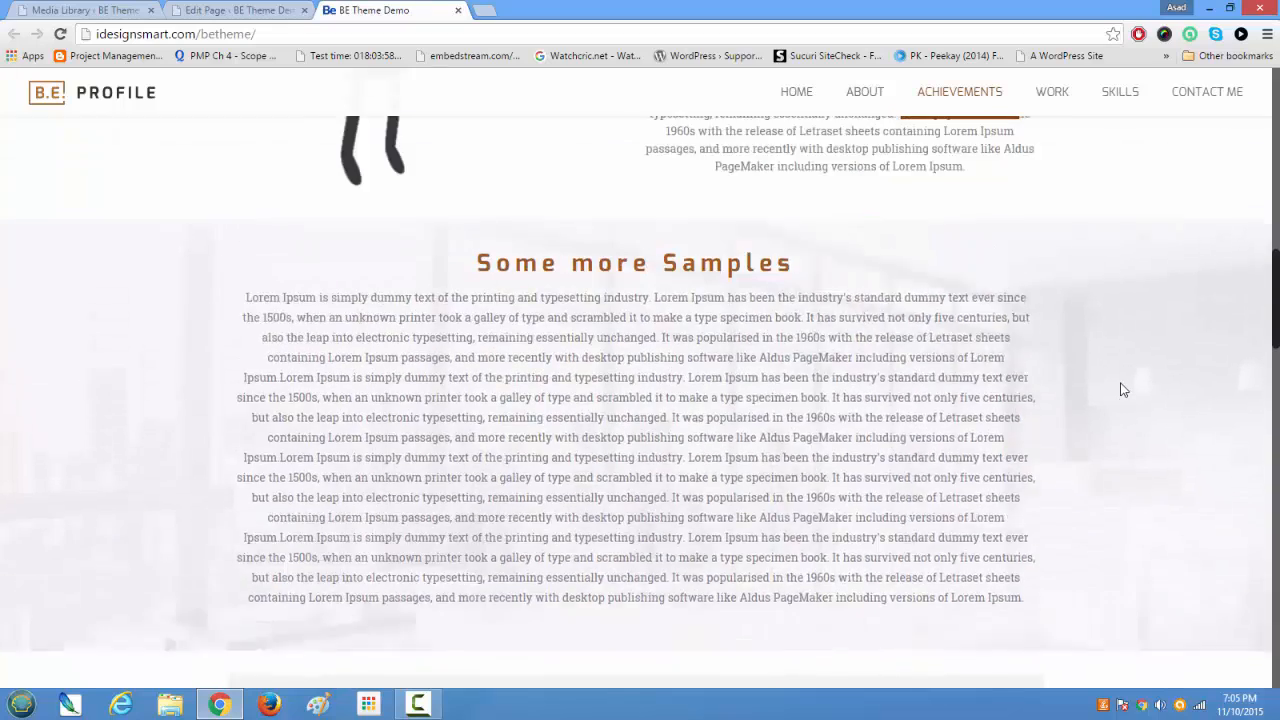
scroll(1122, 390, "down", 1)
scroll(1122, 390, "down", 1)
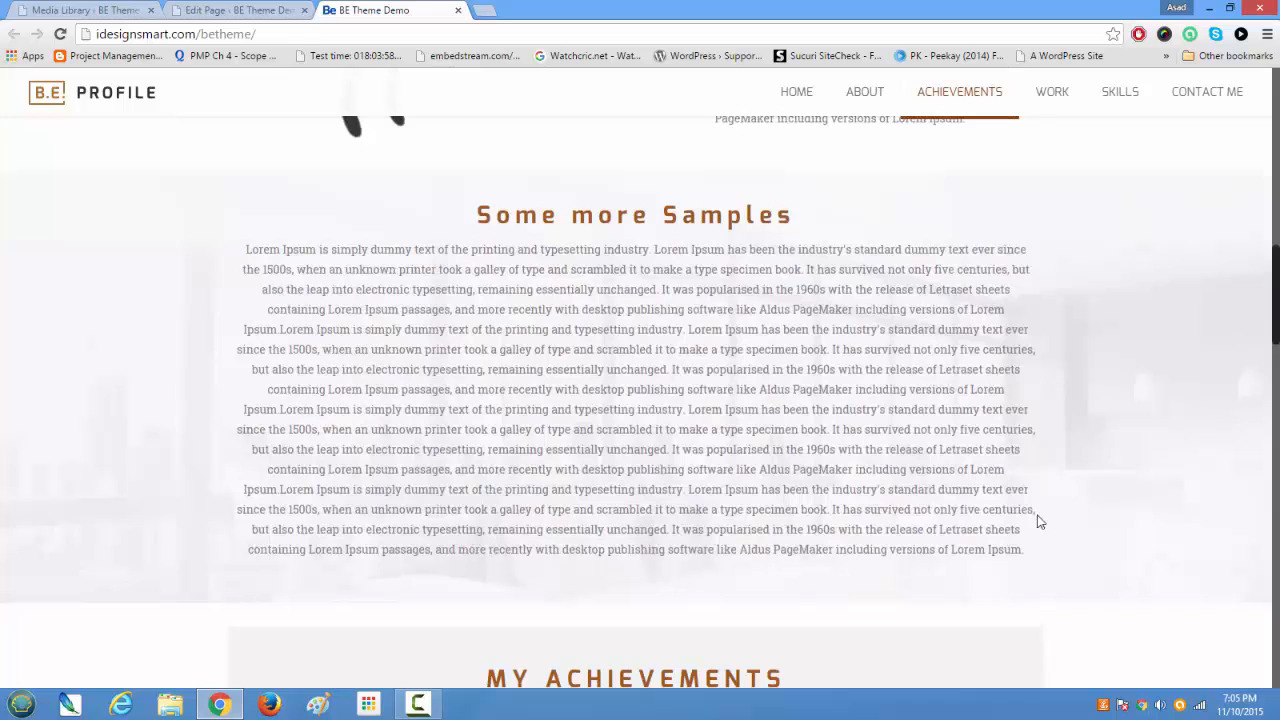
scroll(956, 423, "down", 2)
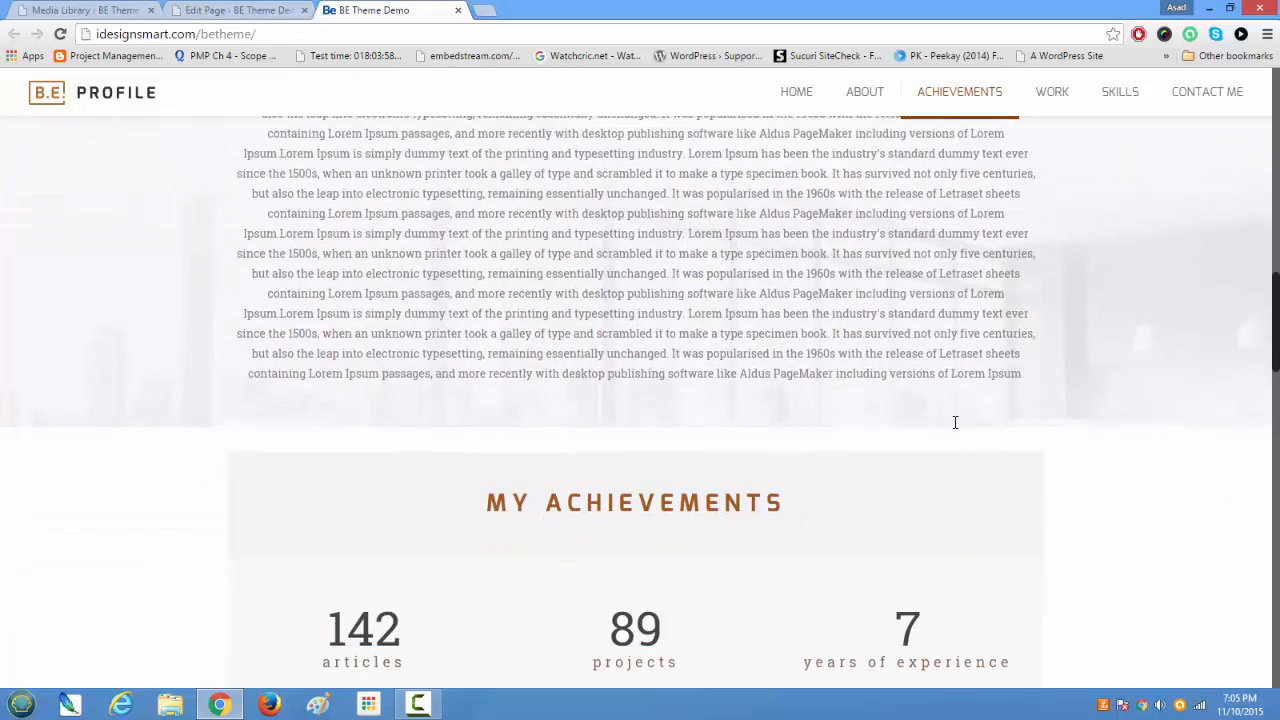
scroll(956, 425, "up", 3)
scroll(954, 424, "down", 1)
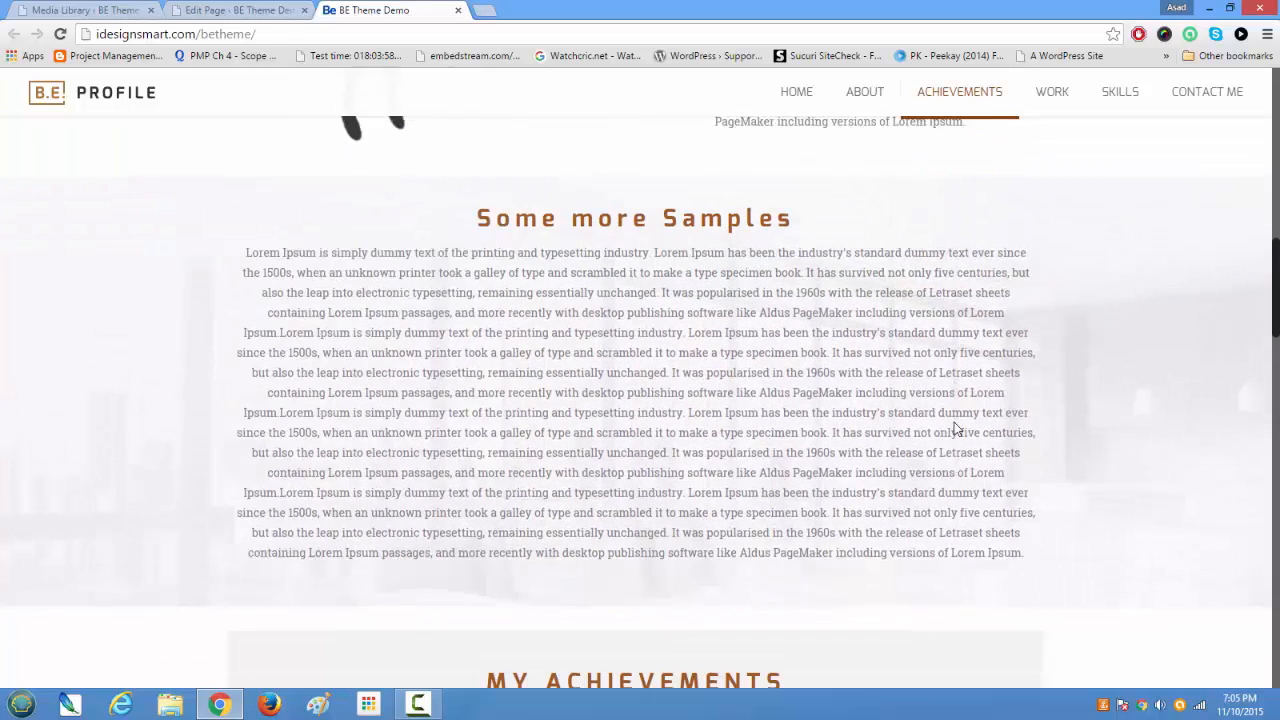
scroll(954, 424, "down", 1)
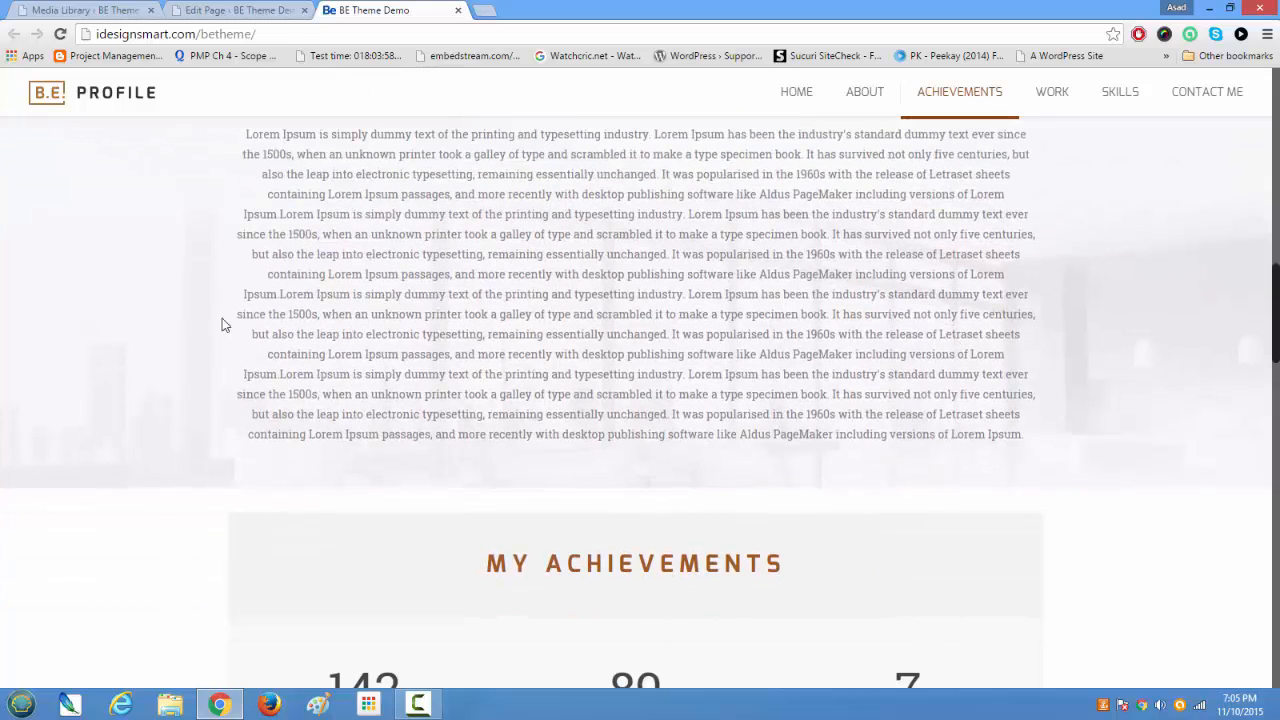
- Set the Some more Samples section's background color to #808080 and remove its background image
left_click(240, 10)
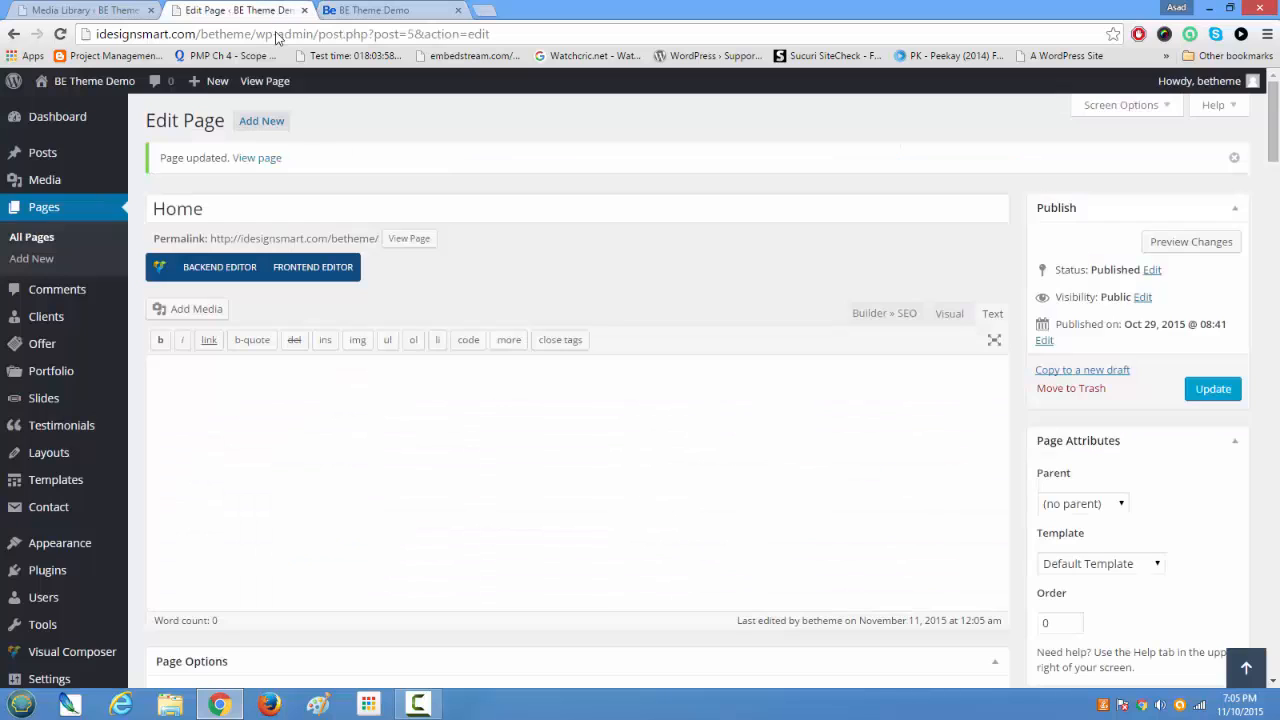
scroll(517, 424, "down", 6)
scroll(517, 424, "down", 2)
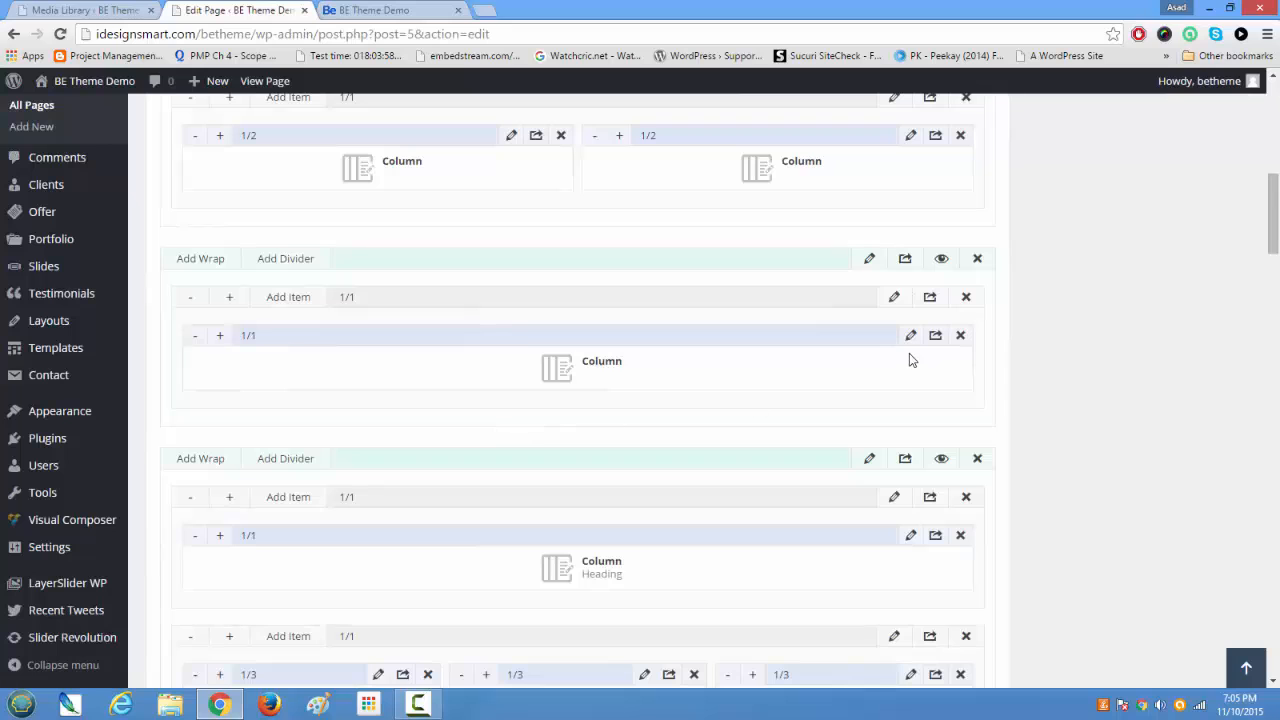
left_click(869, 262)
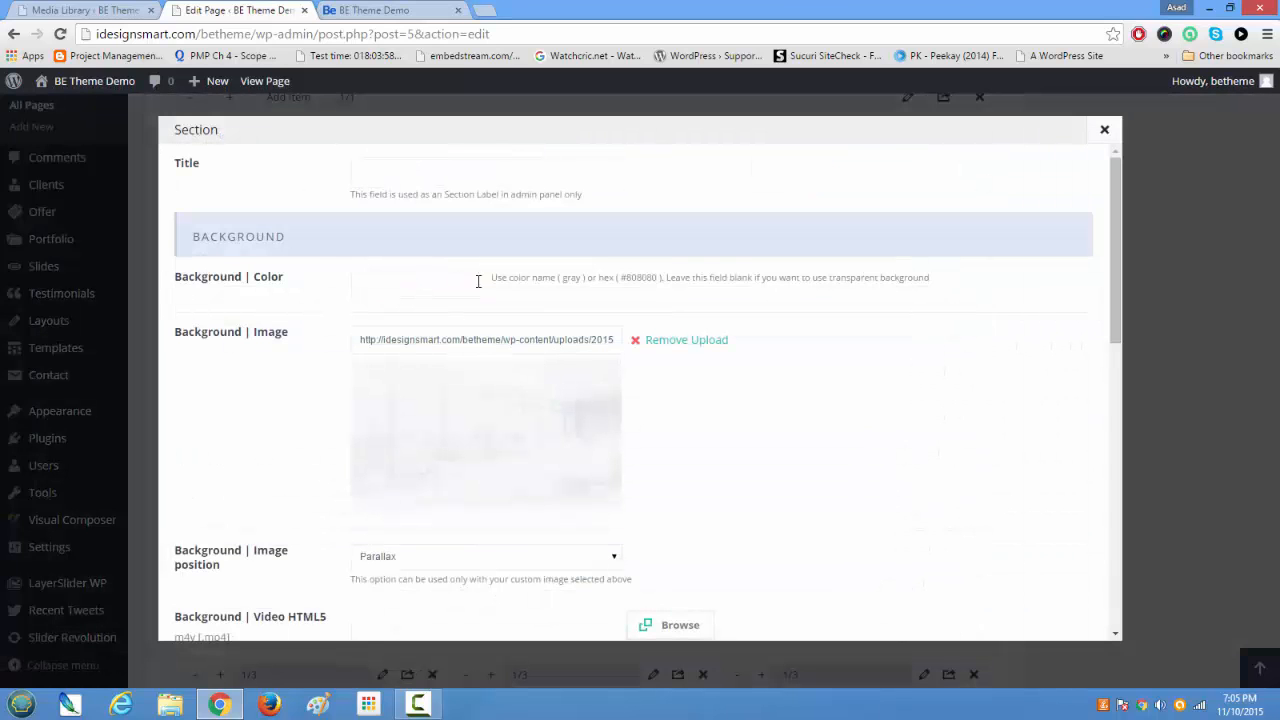
left_click_drag(620, 281, 643, 276)
right_click(649, 278)
left_click(670, 287)
left_click(472, 278)
key("ctrl+v")
left_click(710, 342)
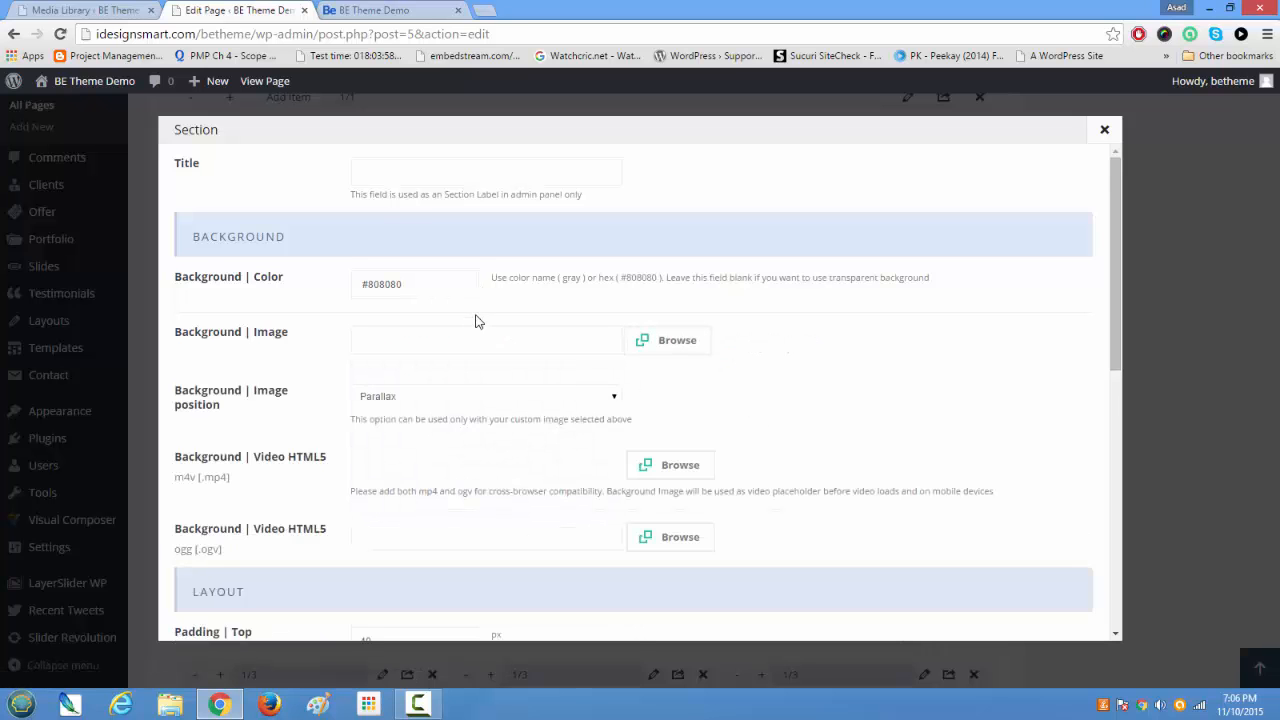
- Save the section settings with the new background color and update the Home page
scroll(786, 448, "down", 6)
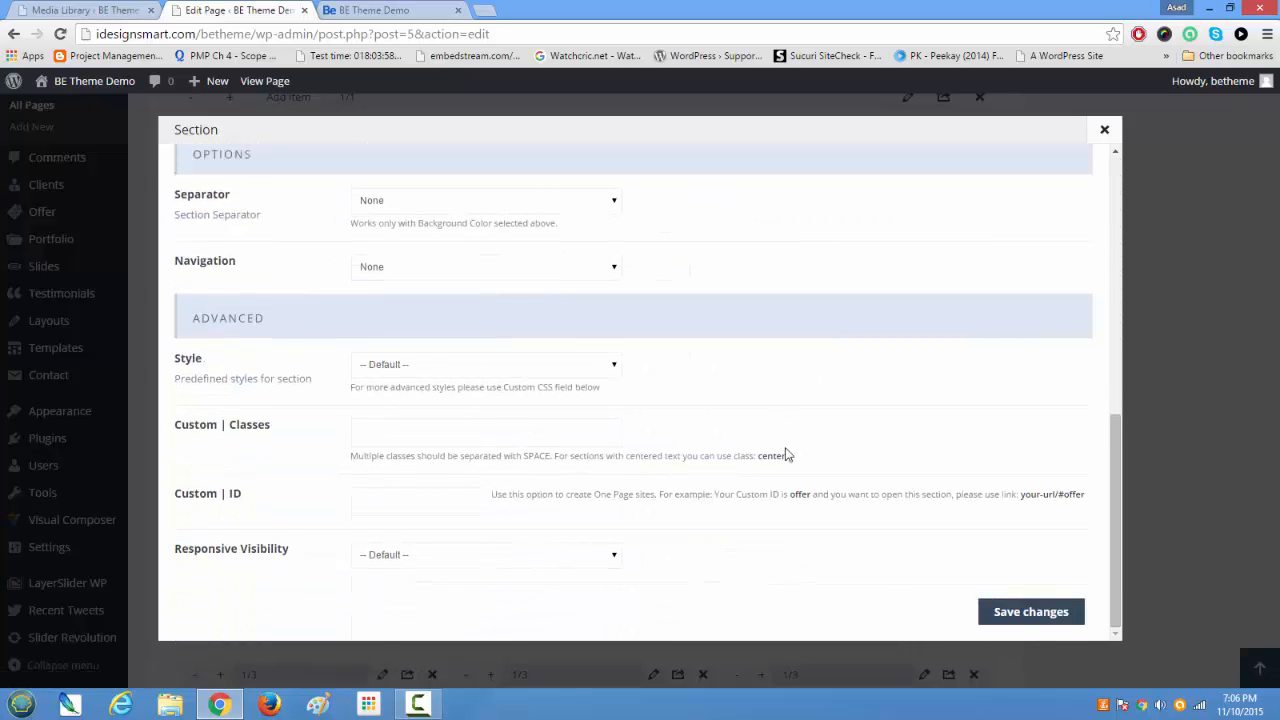
left_click(1020, 612)
scroll(1018, 622, "up", 10)
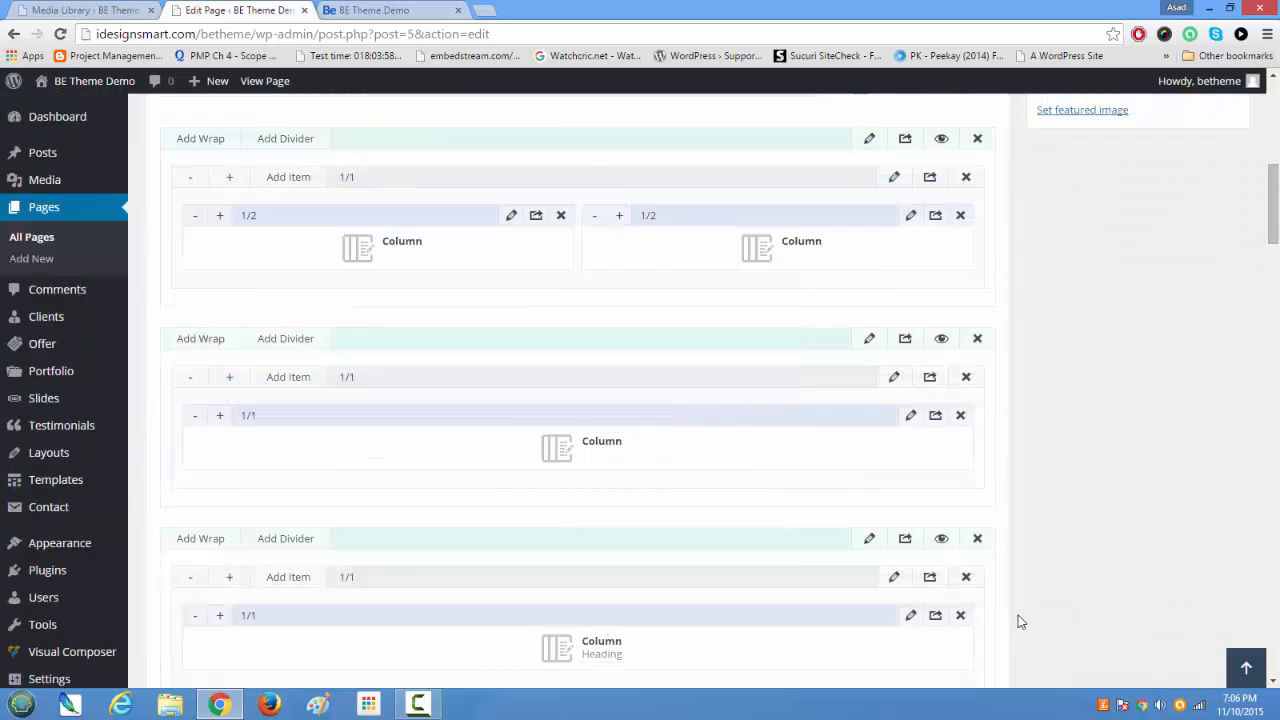
left_click(1210, 389)
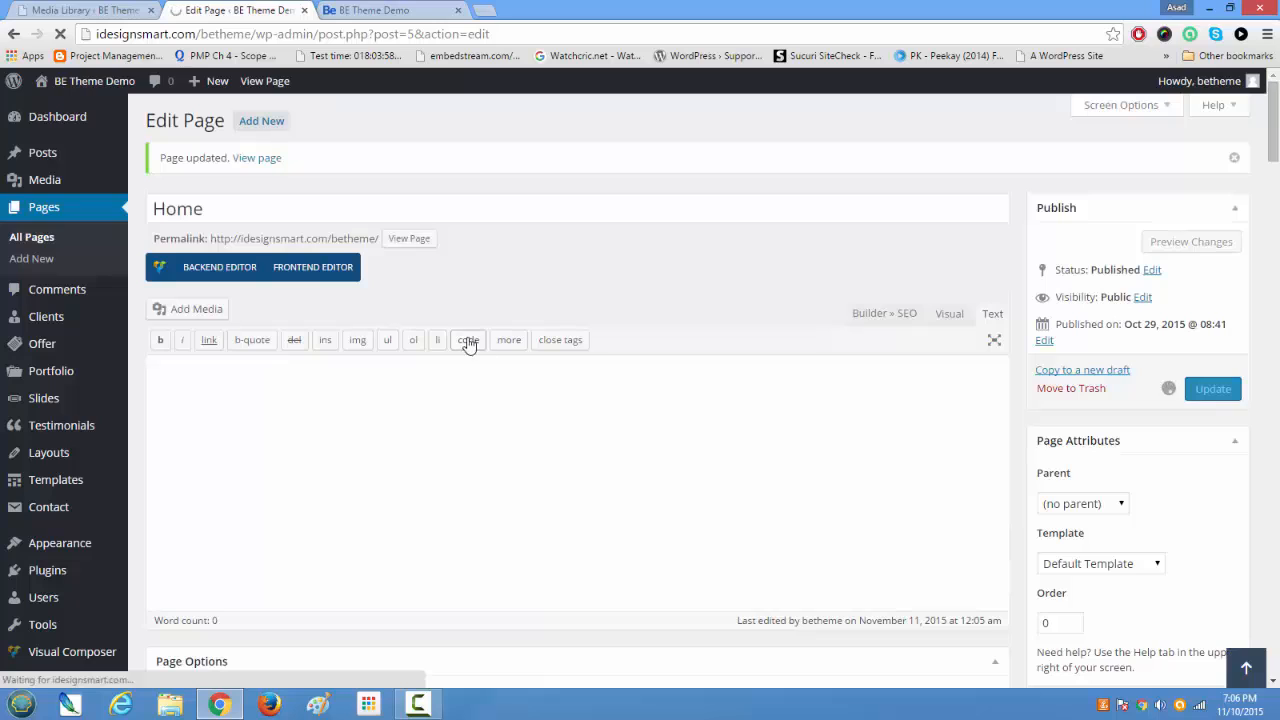
- Reload the live page and examine the Some more Samples section's heading and text against the new background color
left_click(375, 11)
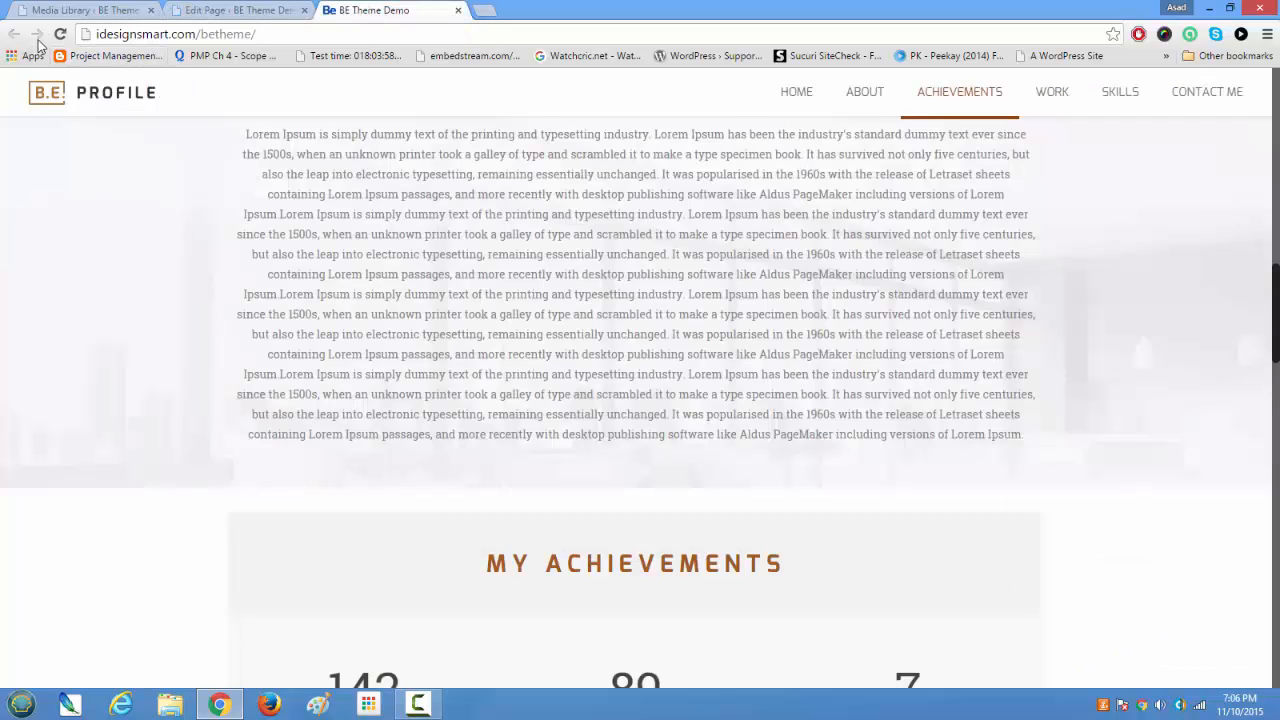
scroll(608, 457, "down", 10)
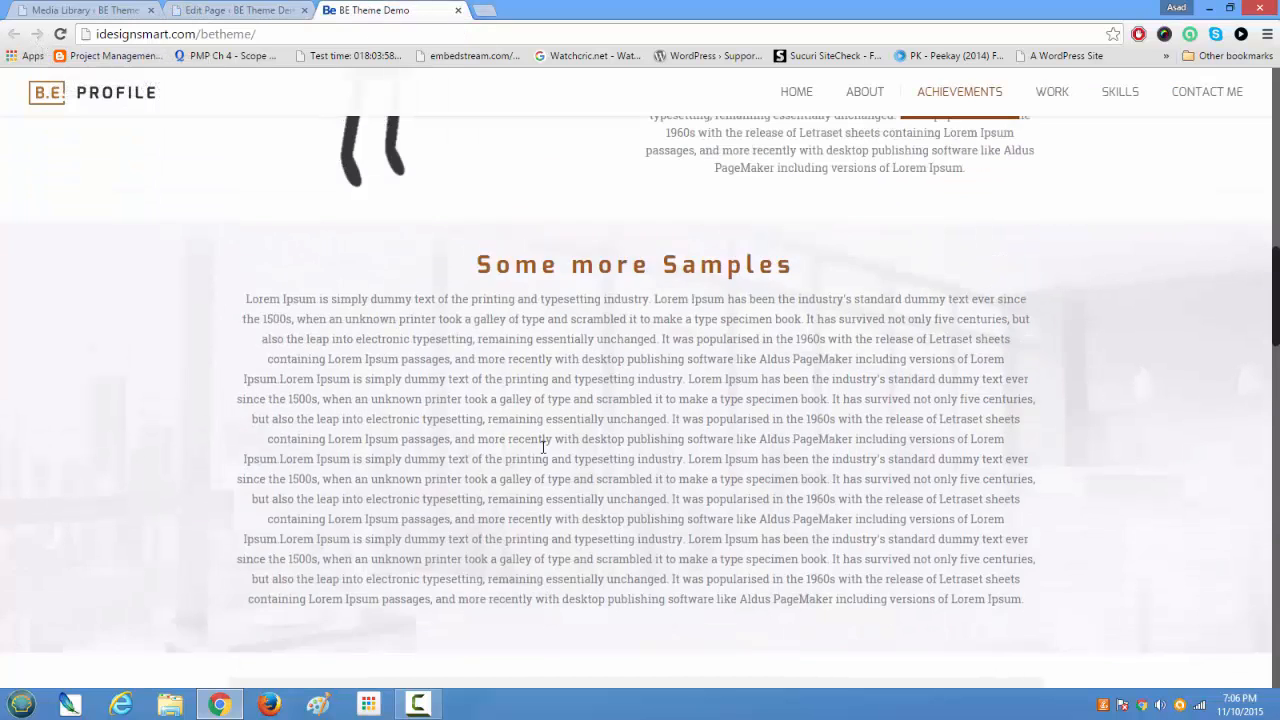
scroll(537, 447, "up", 1)
left_click(60, 34)
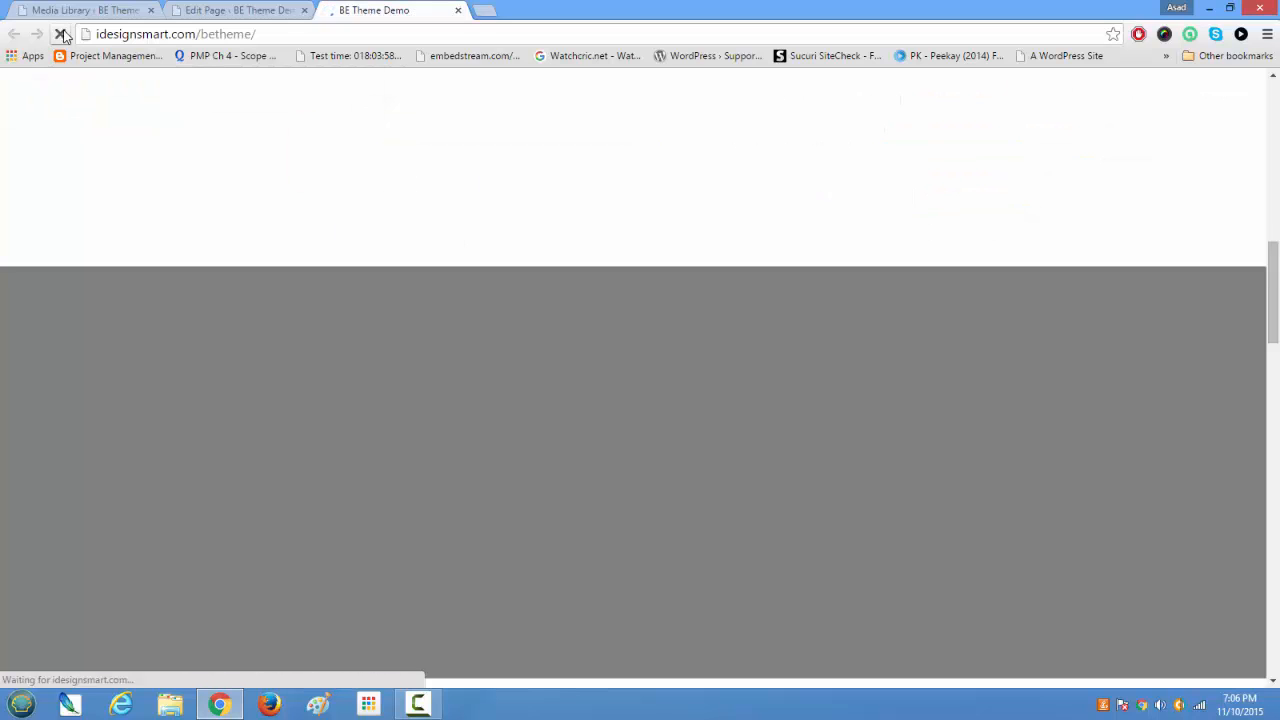
scroll(349, 460, "down", 3)
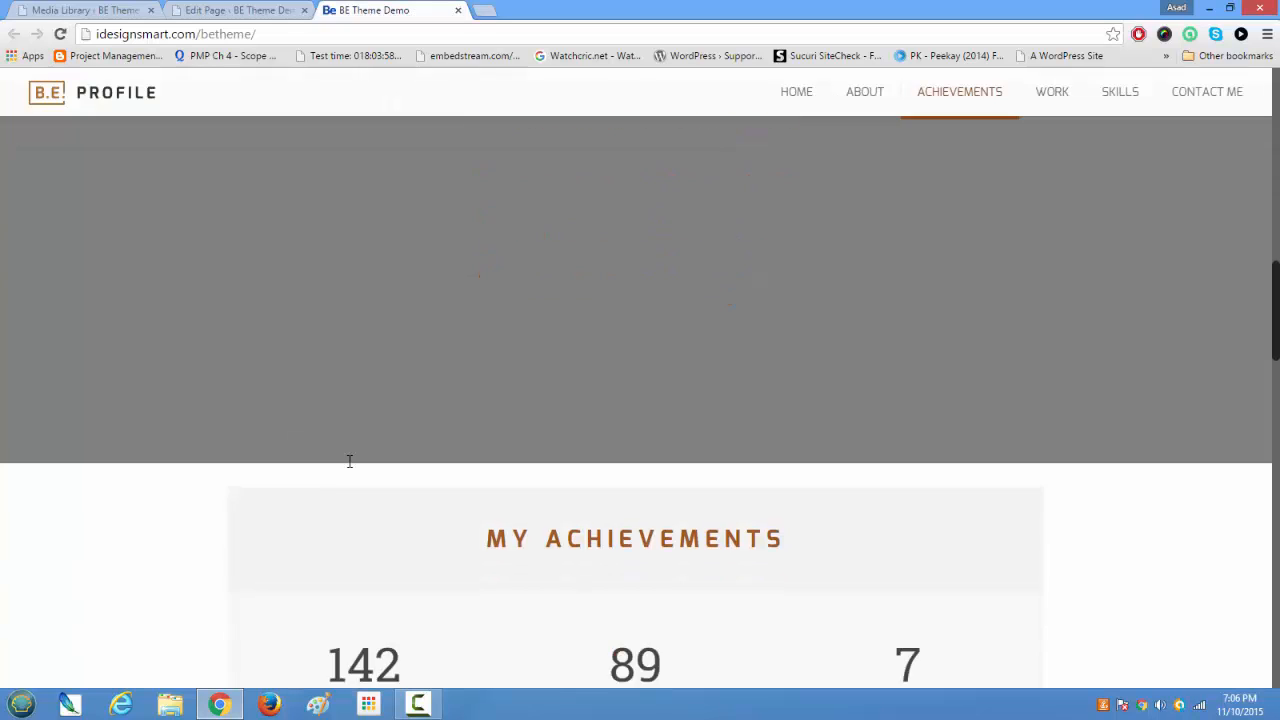
scroll(329, 440, "up", 1)
scroll(913, 317, "up", 1)
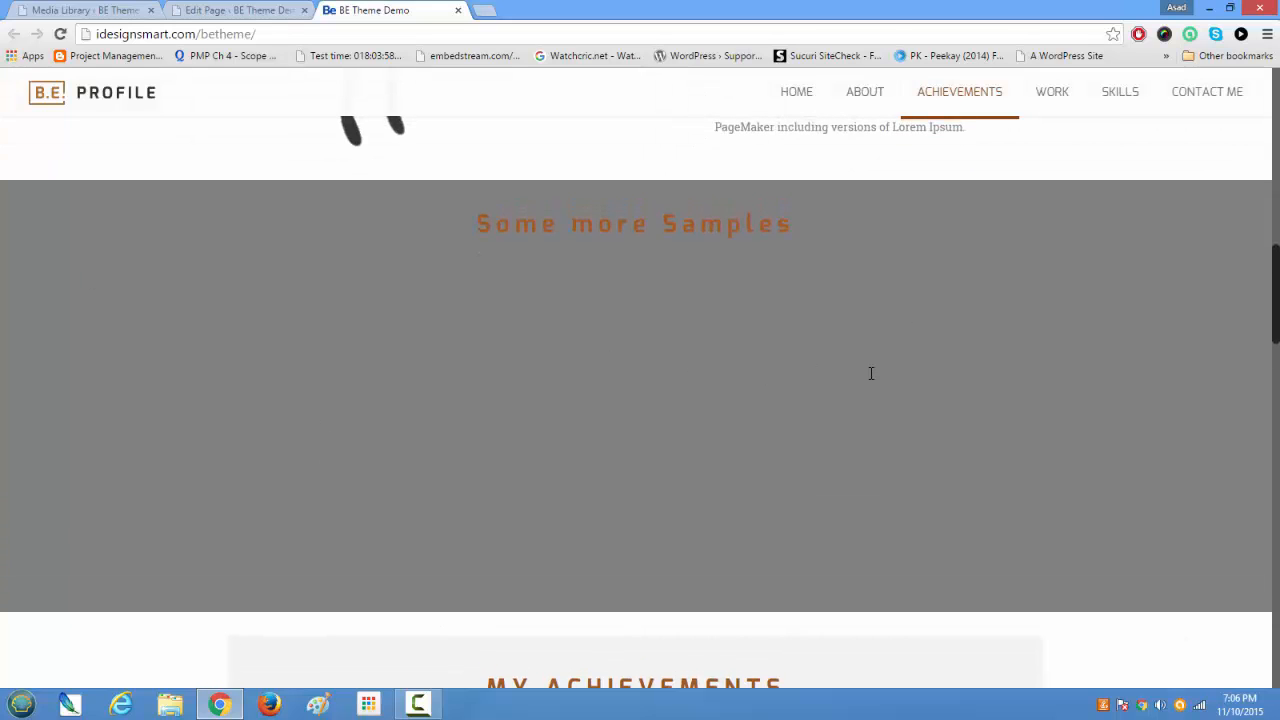
scroll(1276, 291, "down", 4)
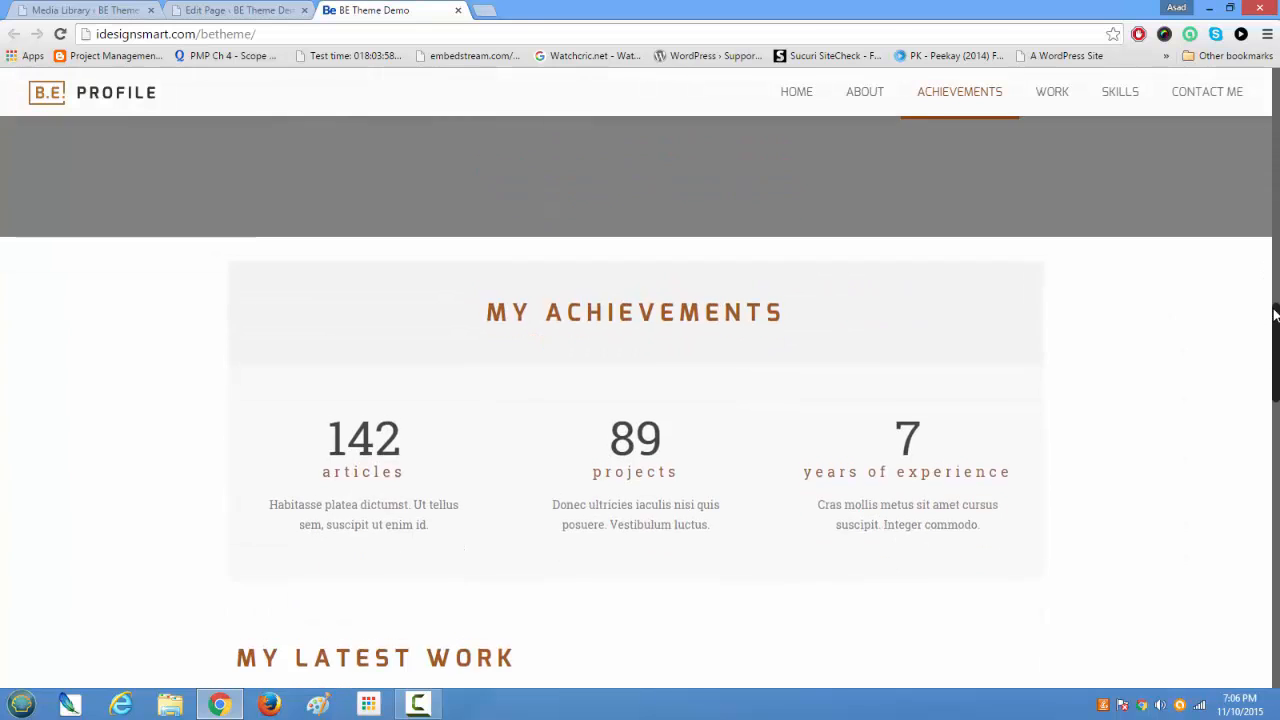
scroll(1276, 291, "up", 4)
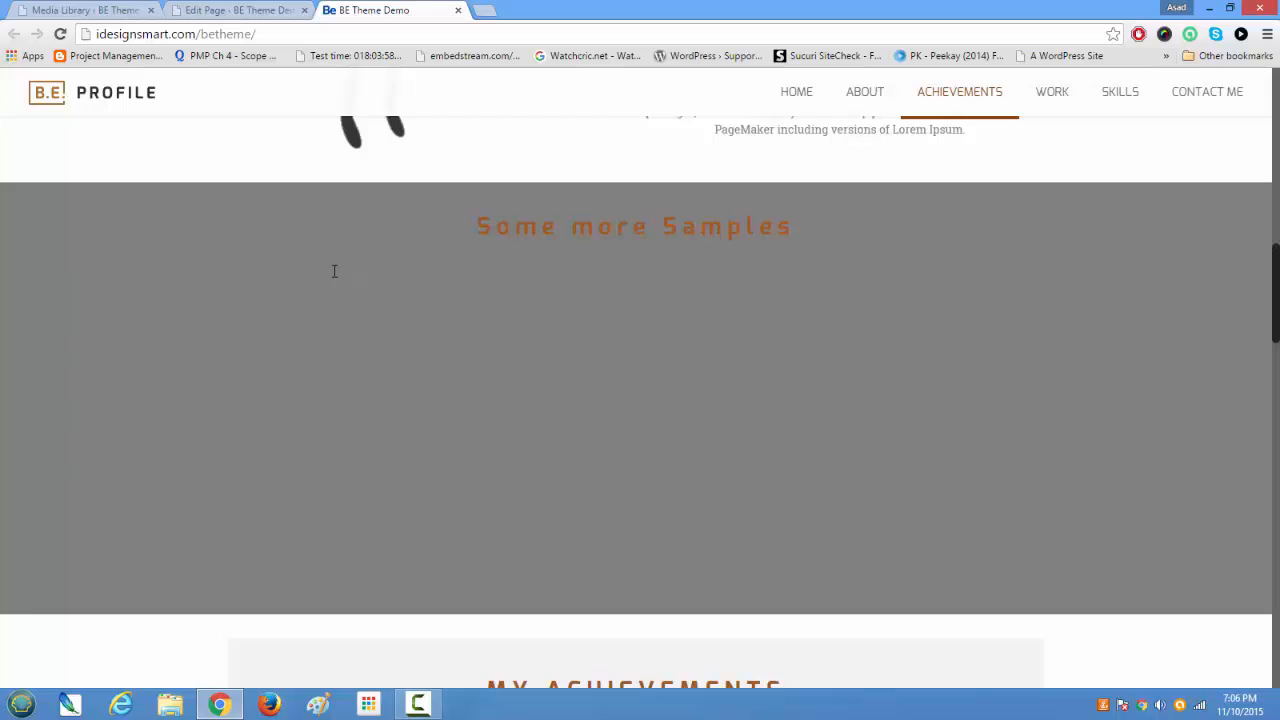
- Inspect the Some more Samples paragraph in the developer tools and start a new declaration in its element style
left_click_drag(240, 260, 1051, 570)
right_click(700, 432)
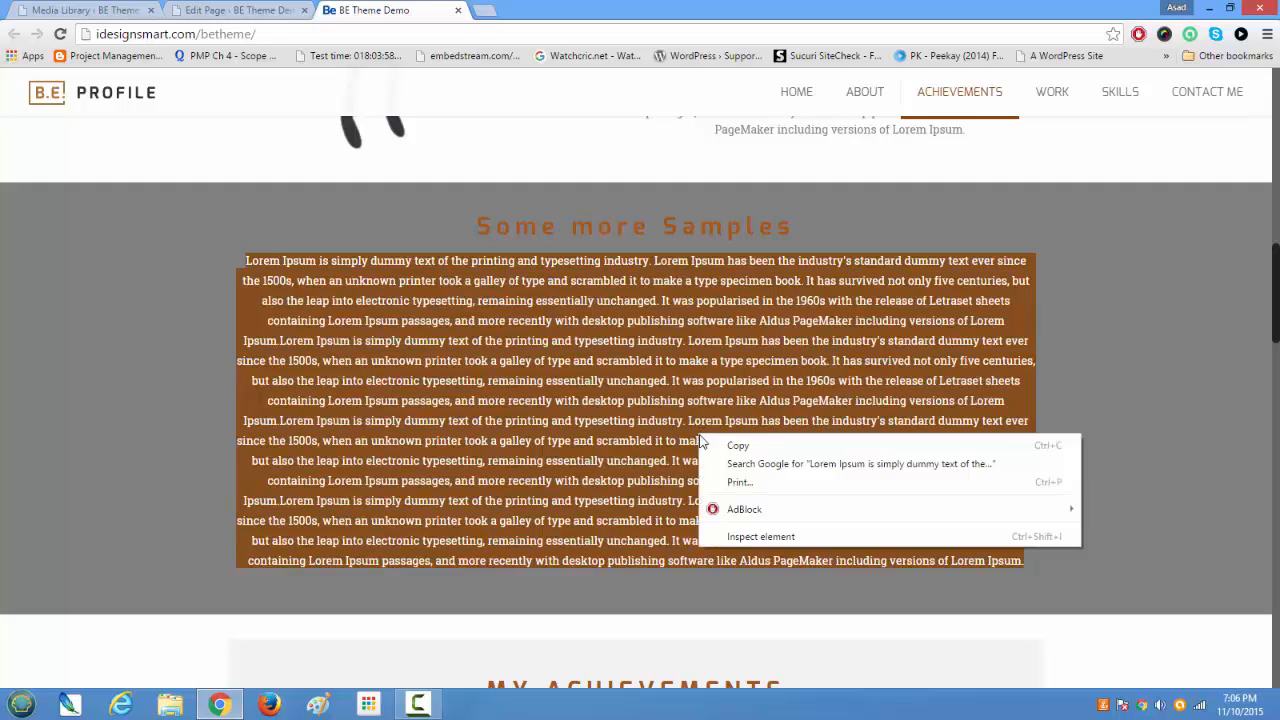
left_click(736, 534)
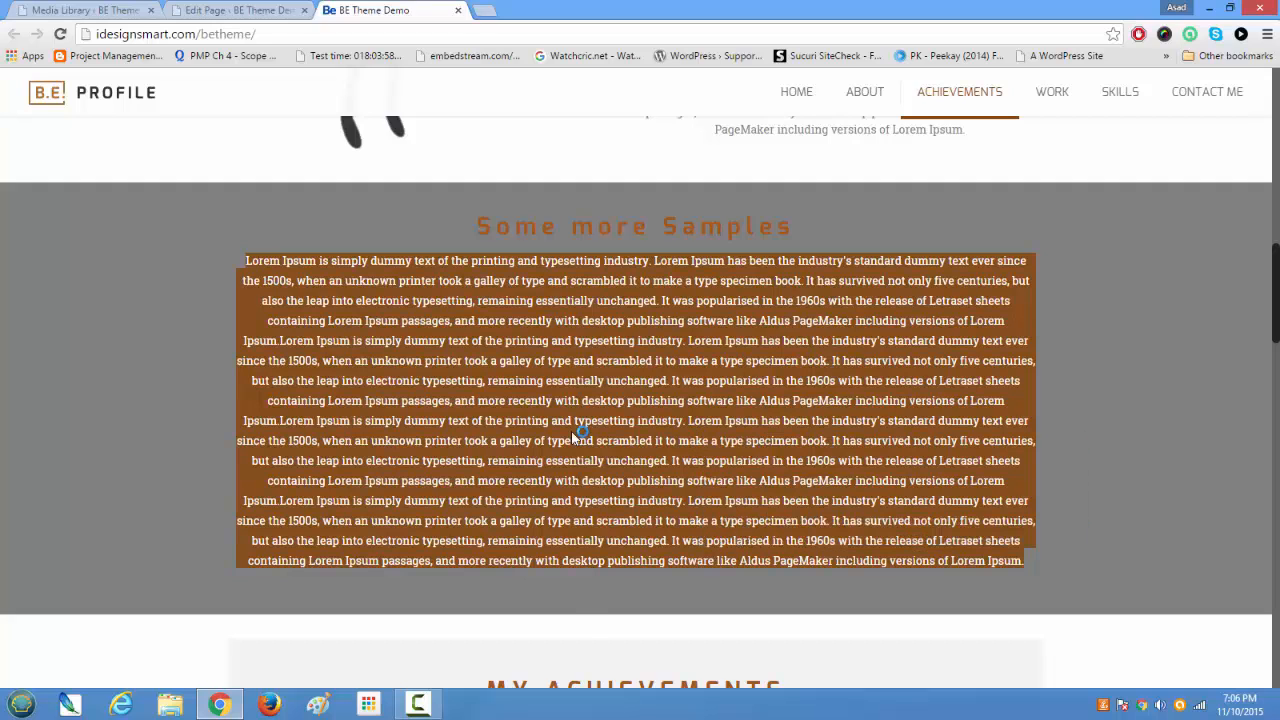
scroll(629, 319, "down", 1)
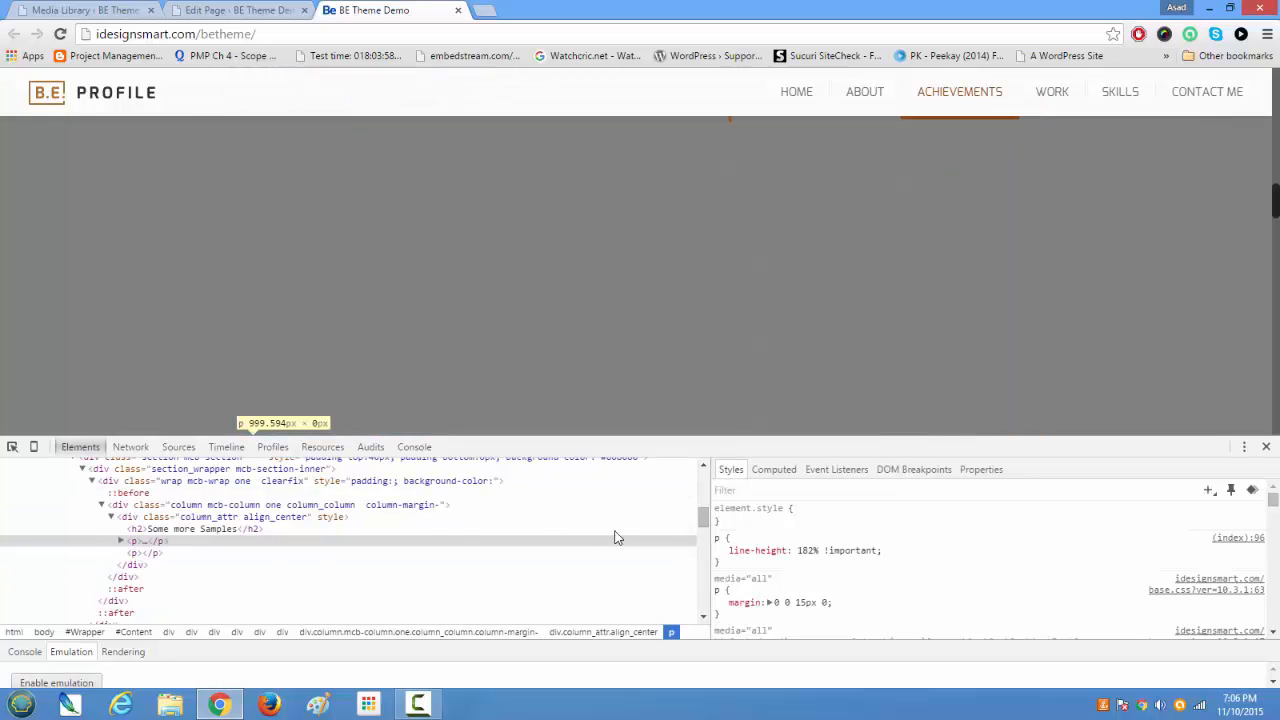
left_click(826, 519)
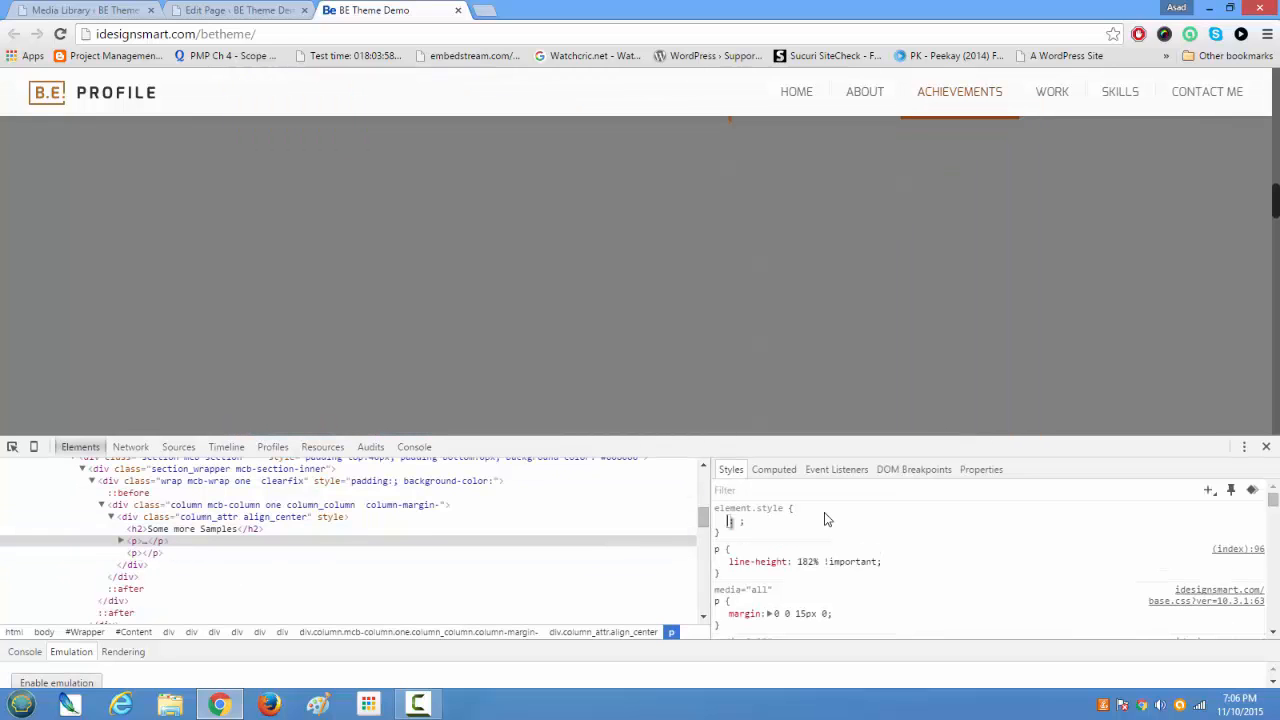
type("fon")
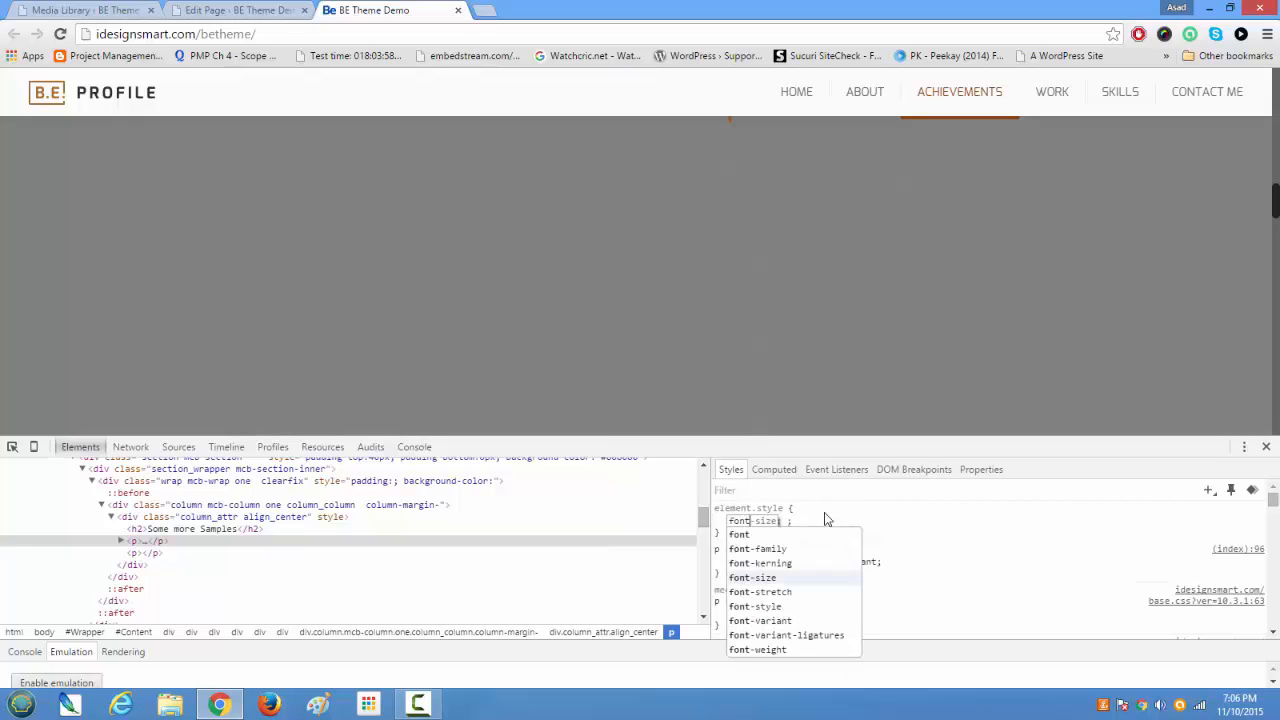
type("t")
key("BackSpace")
key("BackSpace")
key("BackSpace")
key("BackSpace")
- Add a color declaration with the value white to the inspected paragraph's element style
type("co")
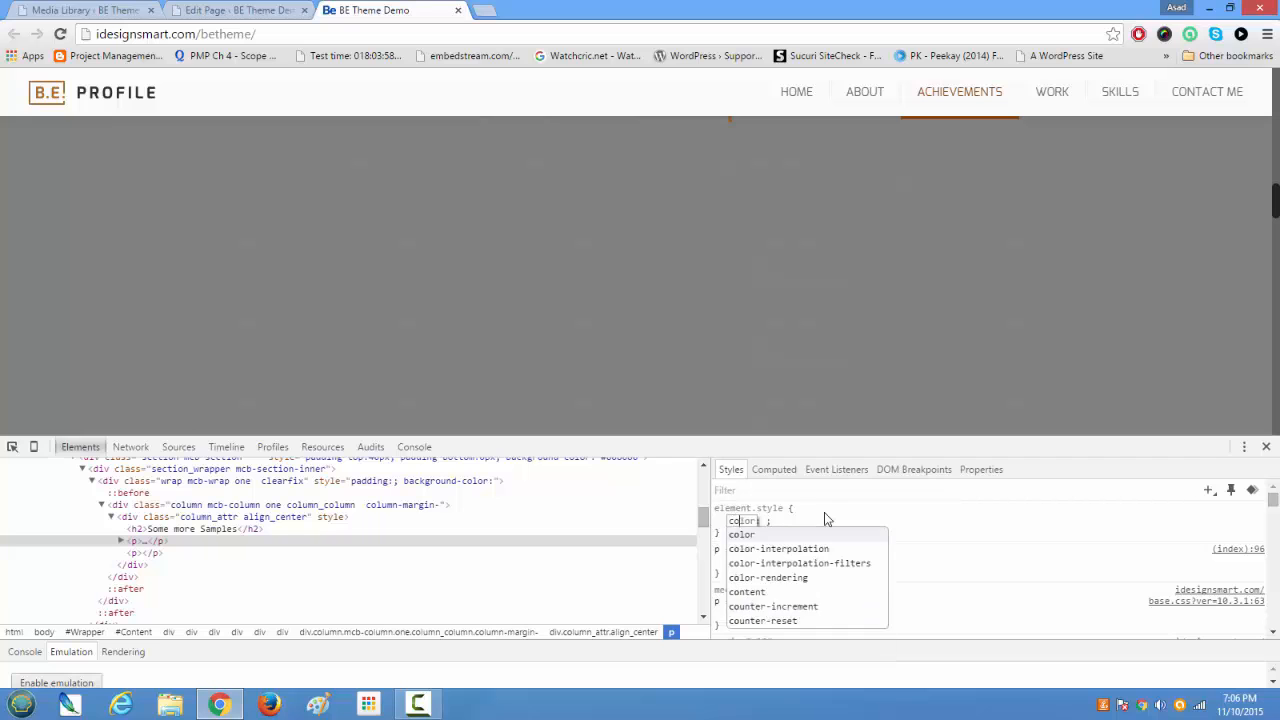
type("lor: ")
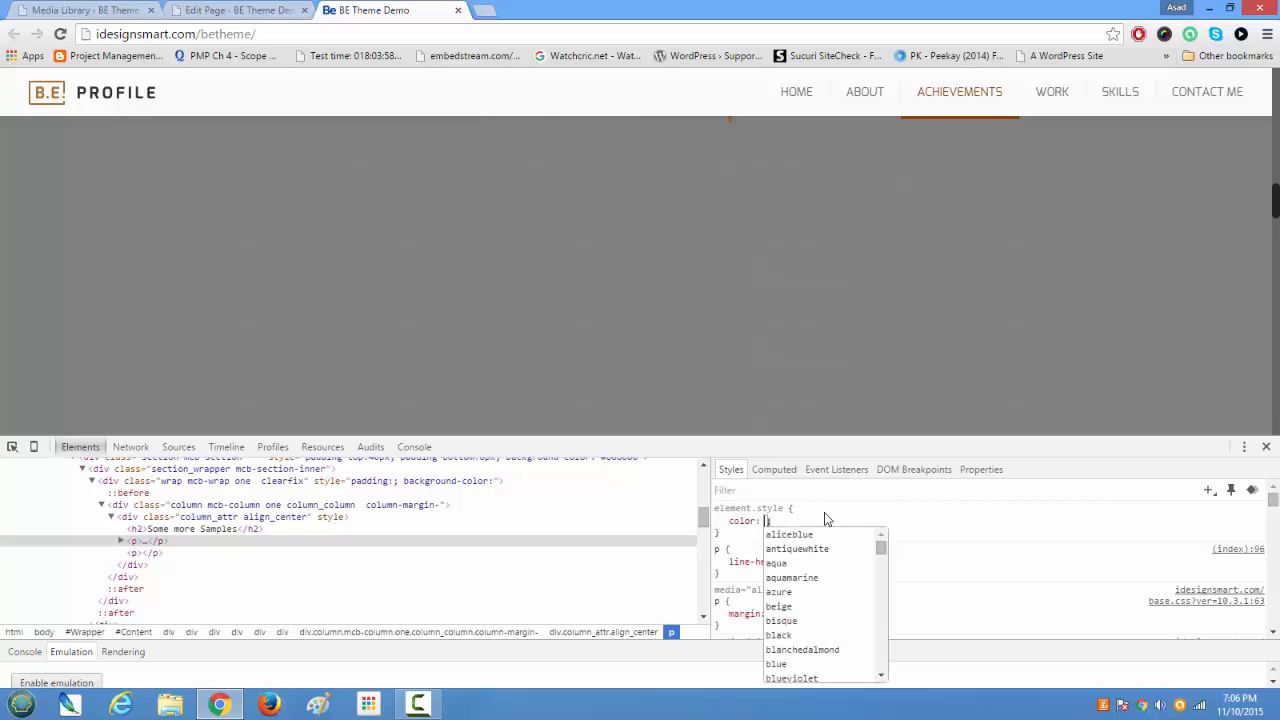
type("w")
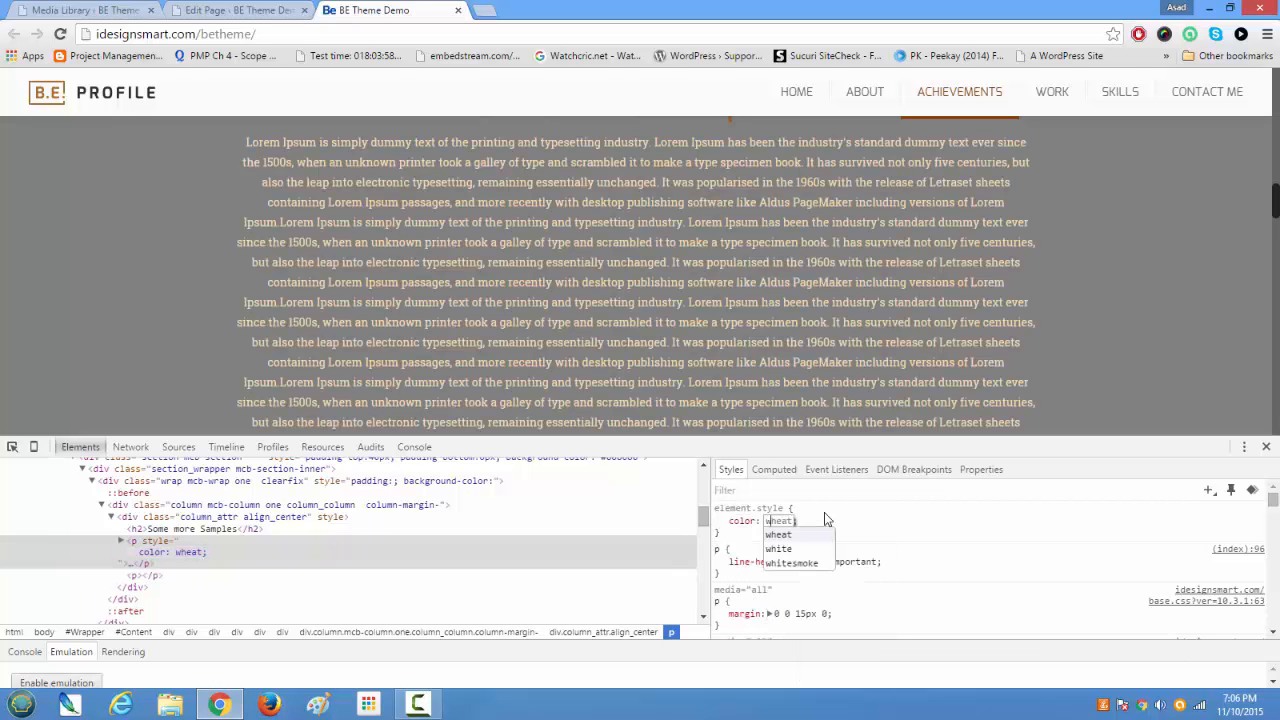
type("hite")
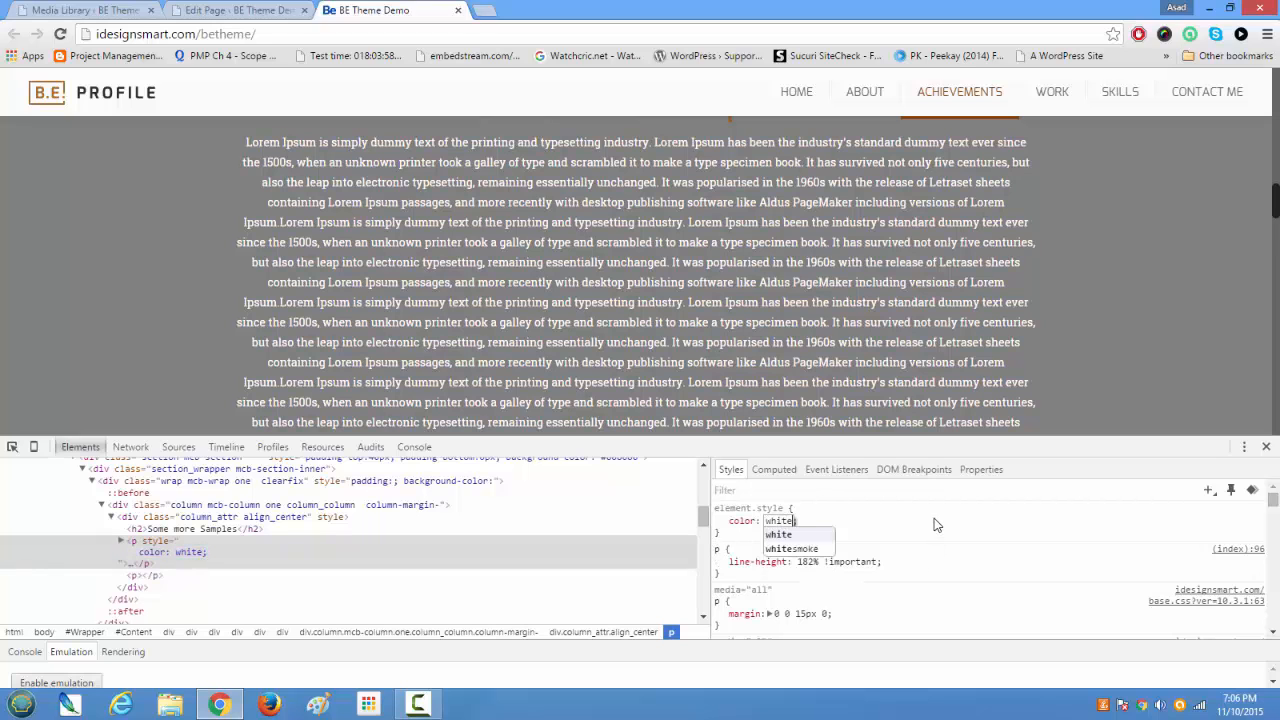
key("Return")
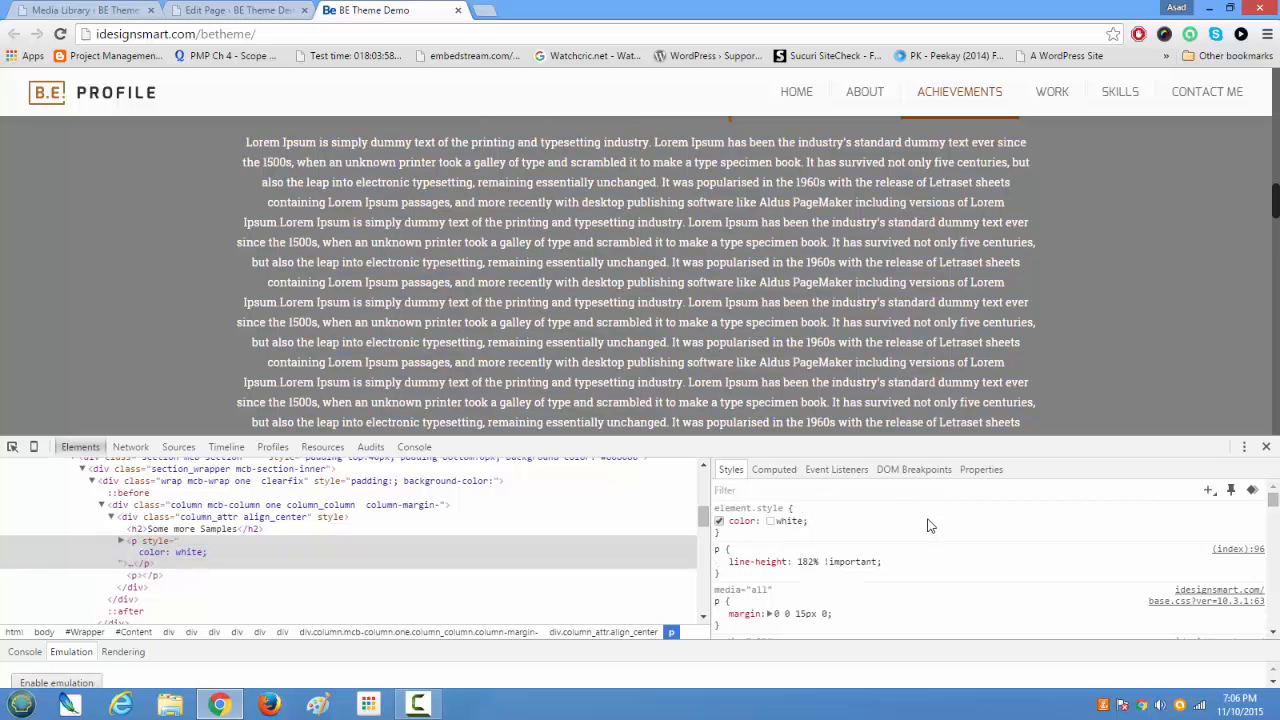
- Change the paragraph's text color to the light gray #D0CACA using the color picker
left_click(772, 521)
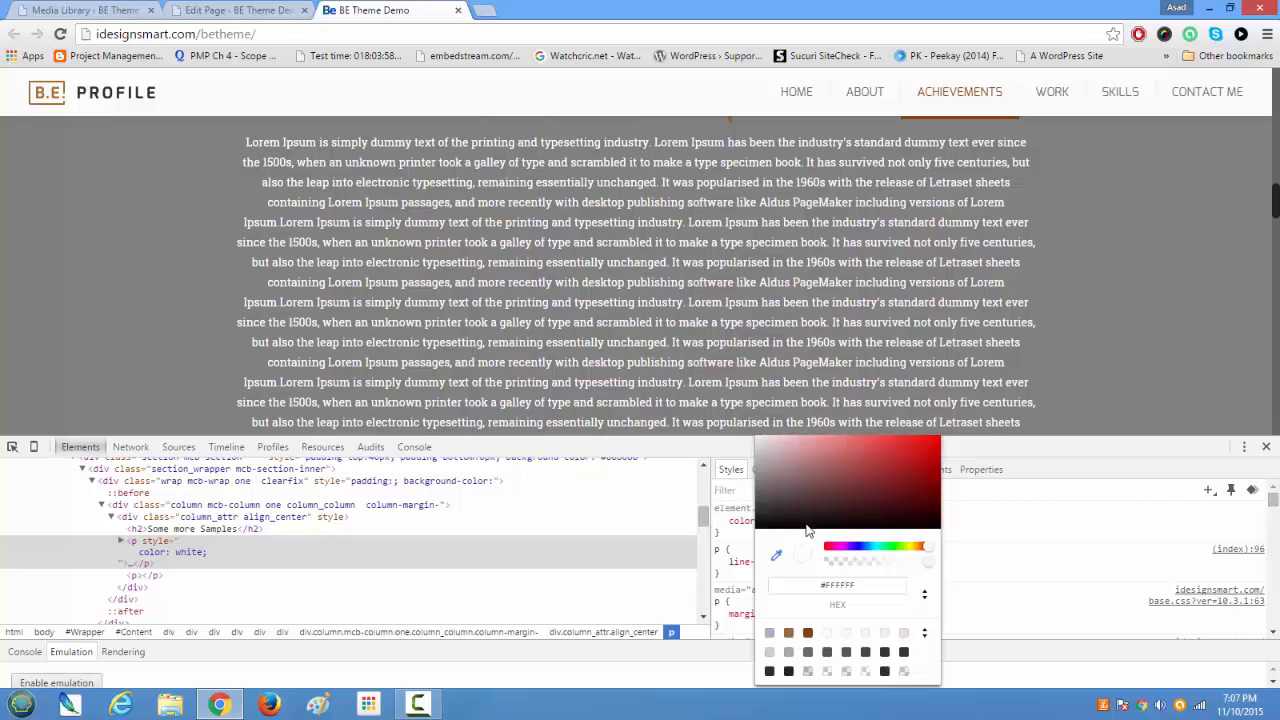
mouse_move(763, 466)
left_mouse_down()
mouse_move(825, 462)
mouse_move(876, 500)
mouse_move(806, 517)
mouse_move(753, 451)
mouse_move(756, 471)
mouse_move(789, 468)
mouse_move(761, 454)
left_mouse_up()
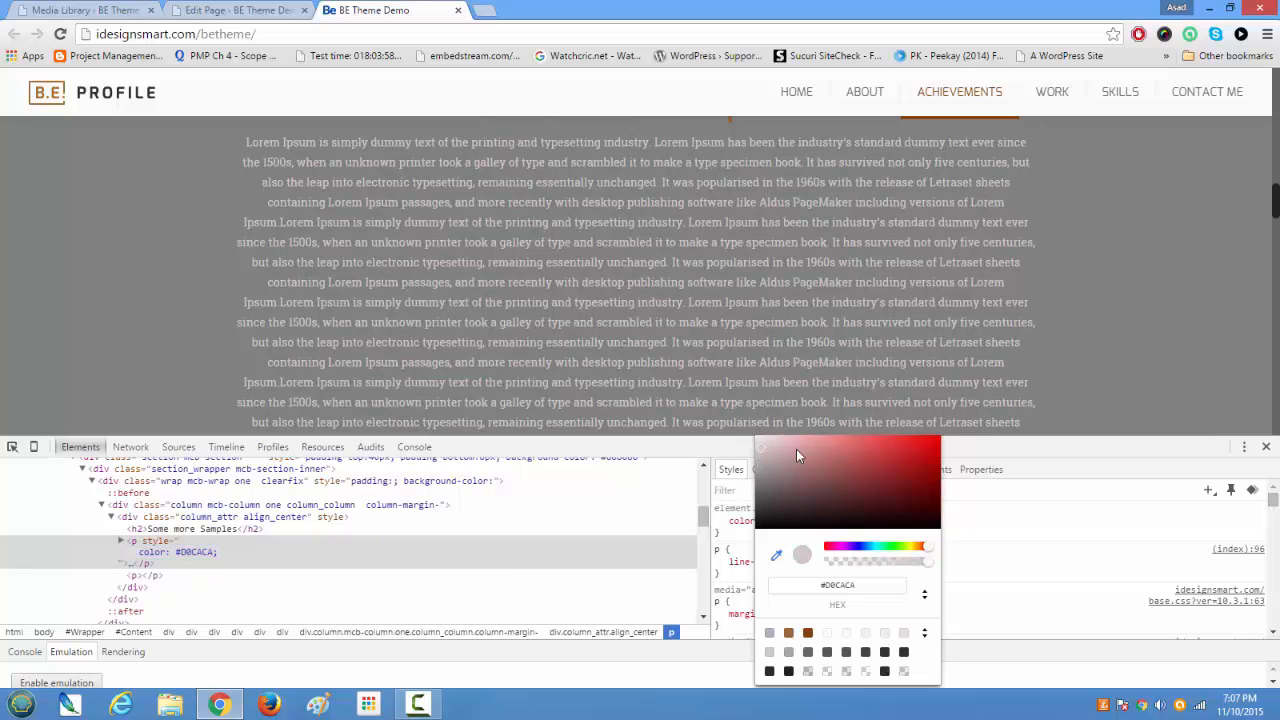
left_click(1050, 527)
- Add a font-size declaration with the value large below the paragraph's color declaration
left_click(792, 522)
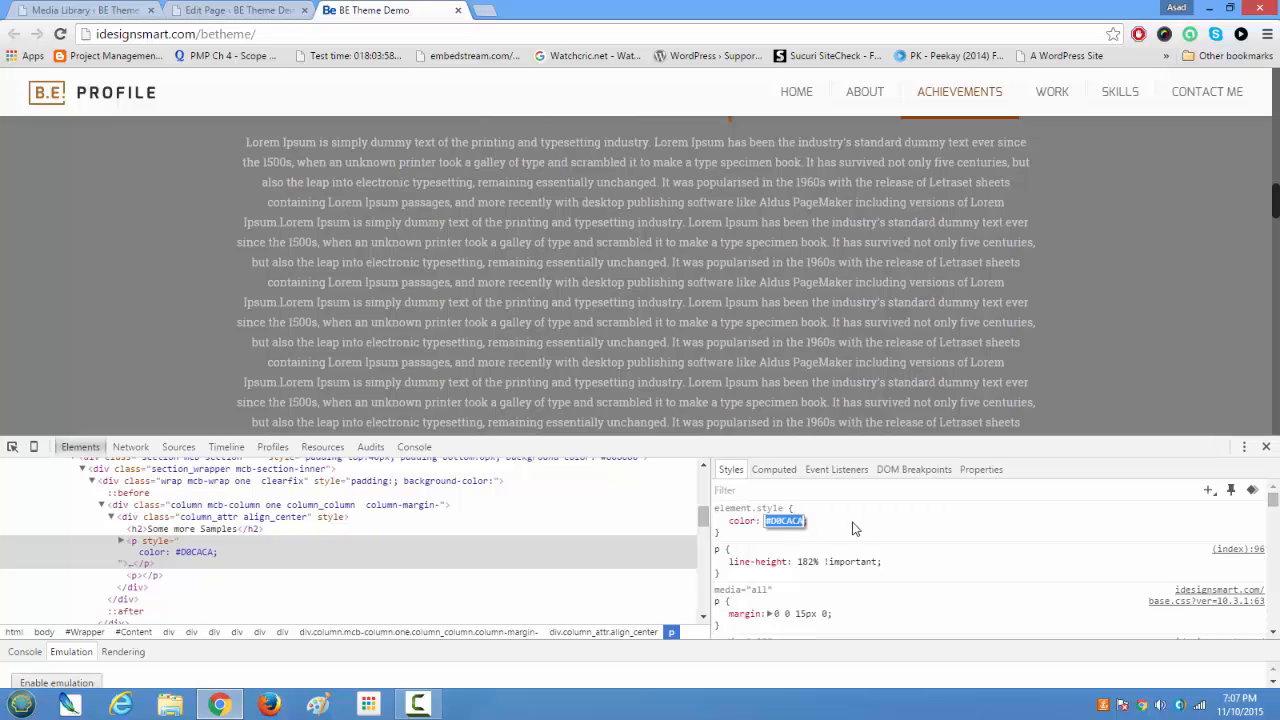
key("Return")
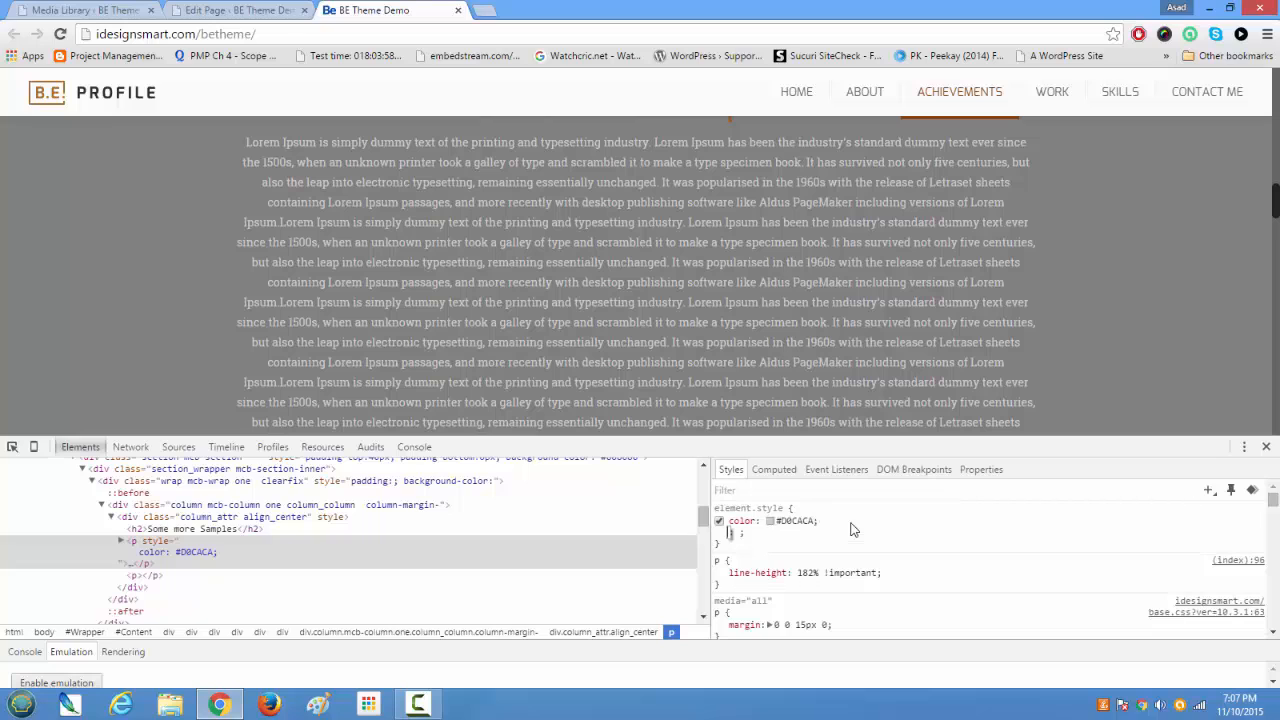
type("font")
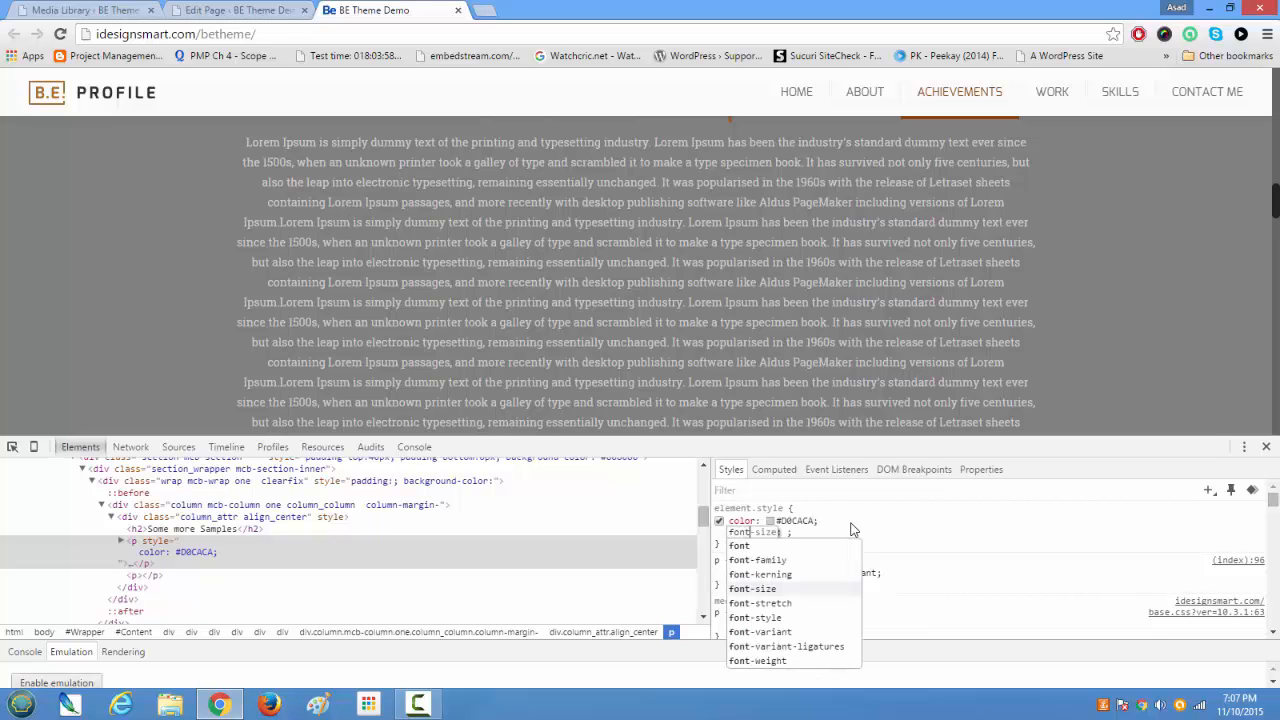
key("Right")
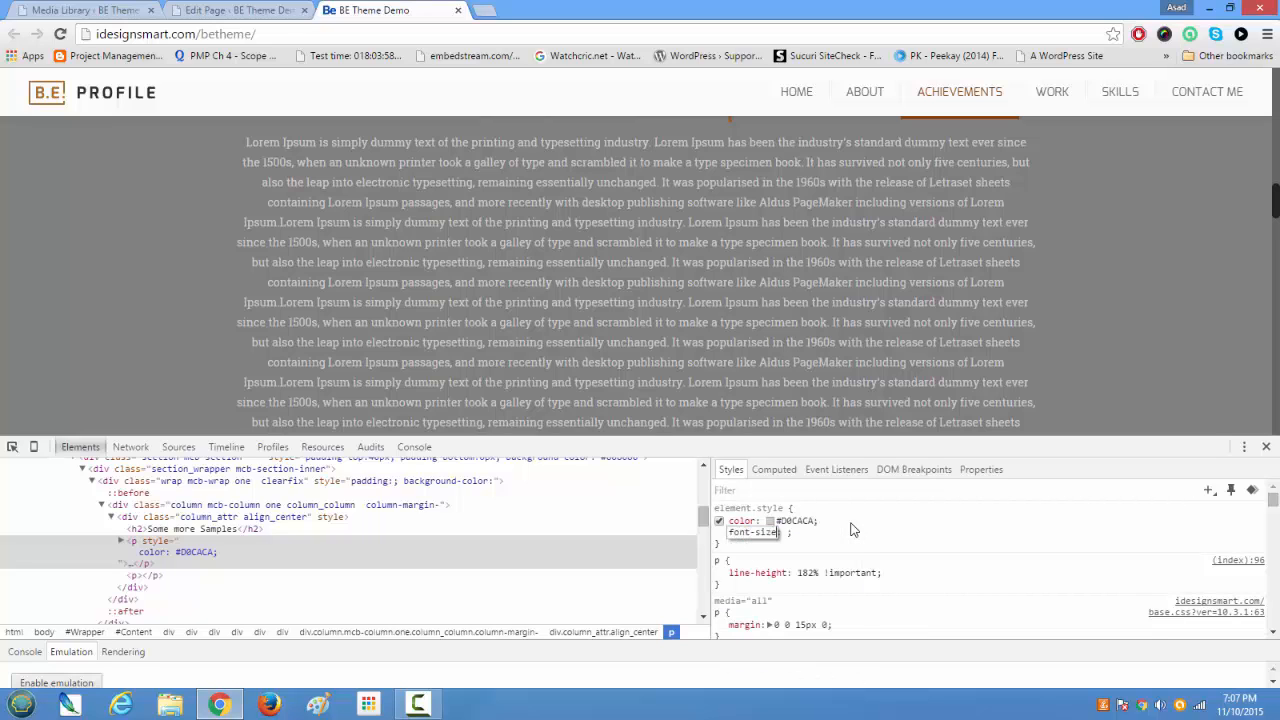
key("Tab")
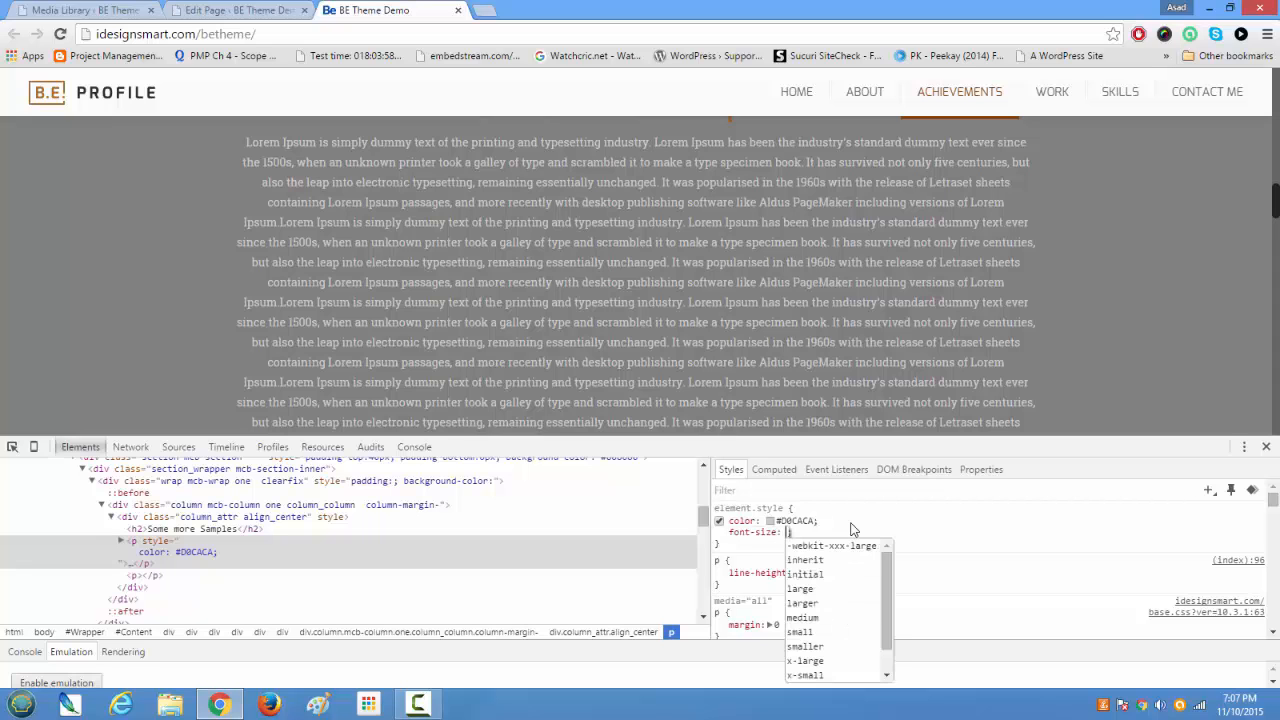
key("Down")
key("Down")
key("Down")
key("Down")
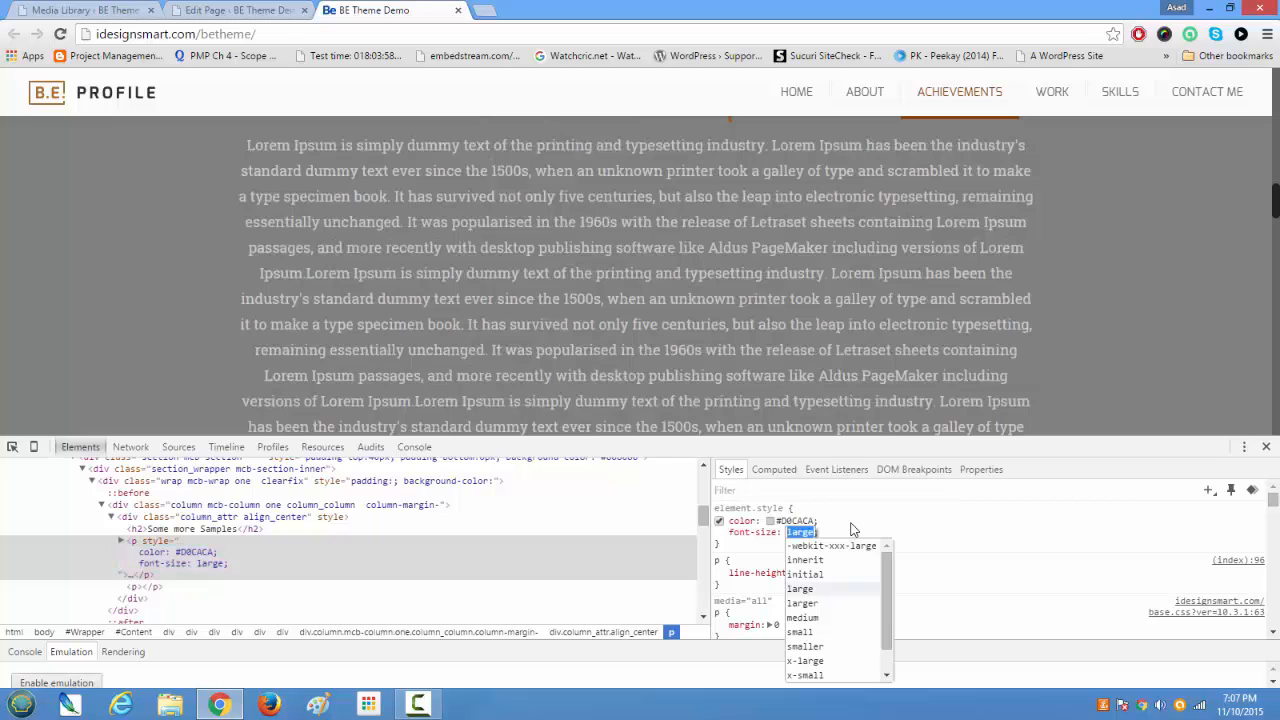
key("Right")
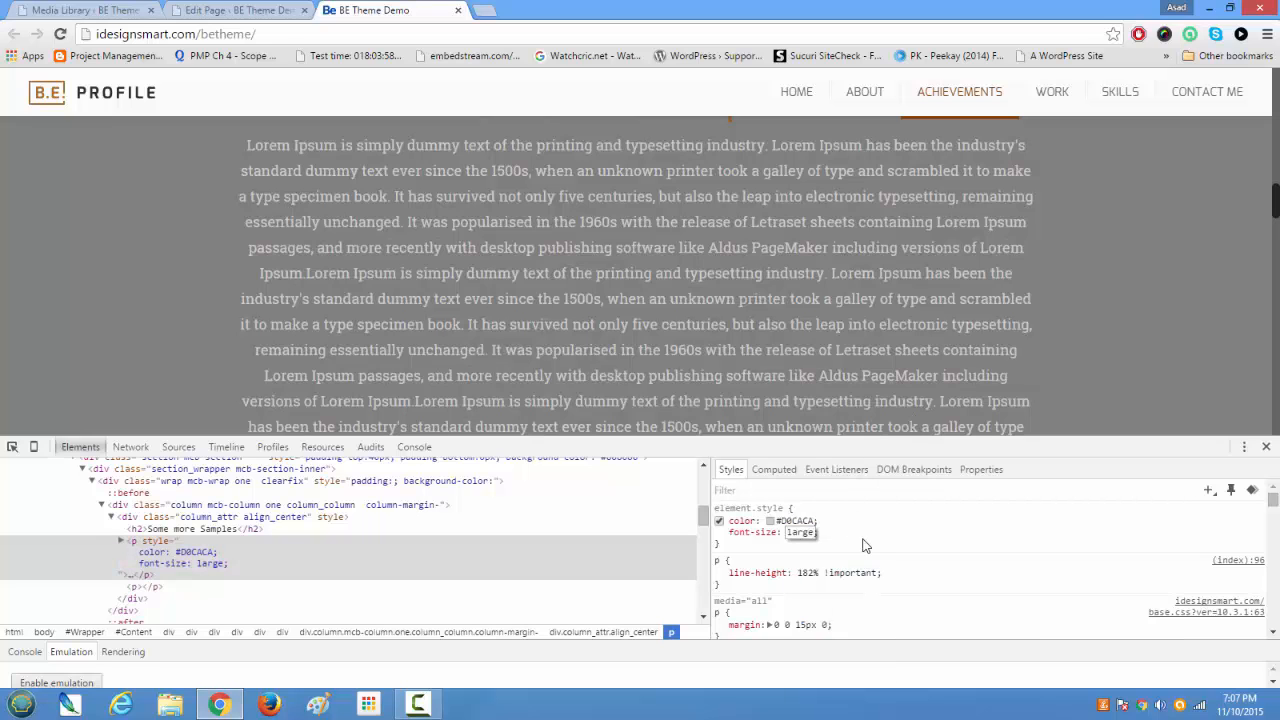
left_click(865, 543)
- Check the end of the restyled paragraph and copy its color and font-size declarations from the element style
left_click_drag(1275, 205, 1238, 230)
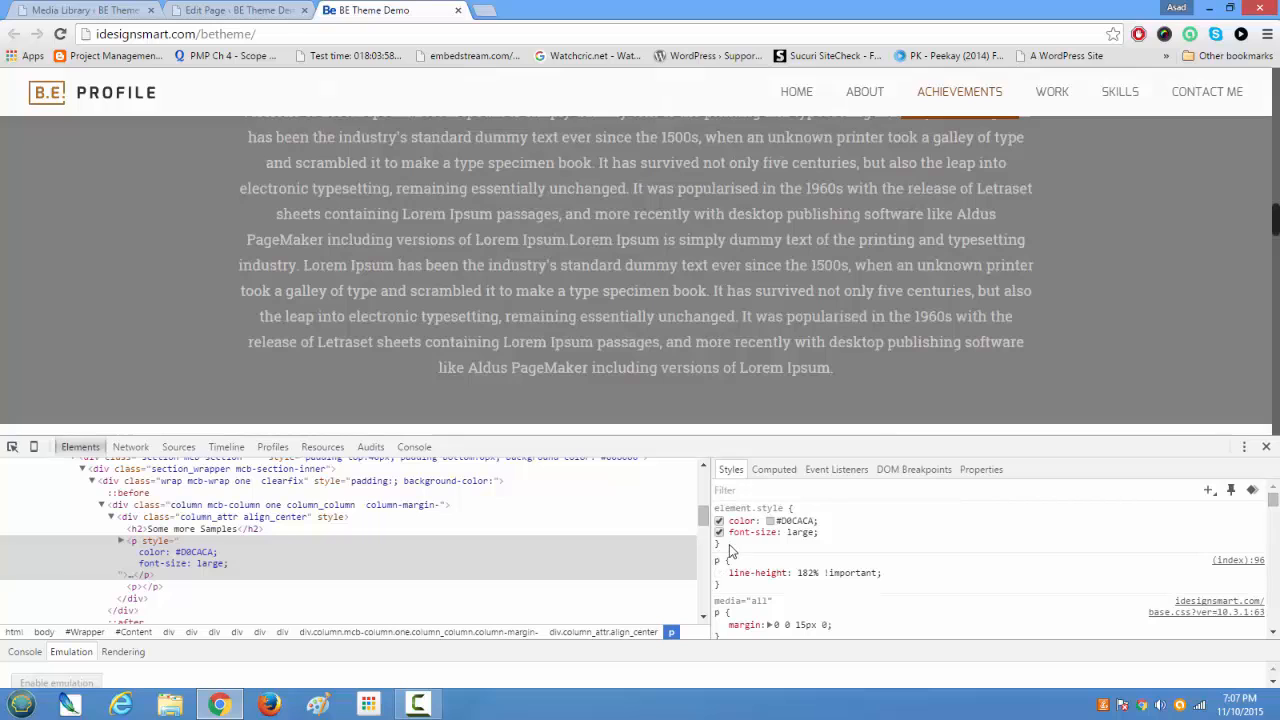
left_click_drag(729, 544, 795, 512)
key("ctrl+c")
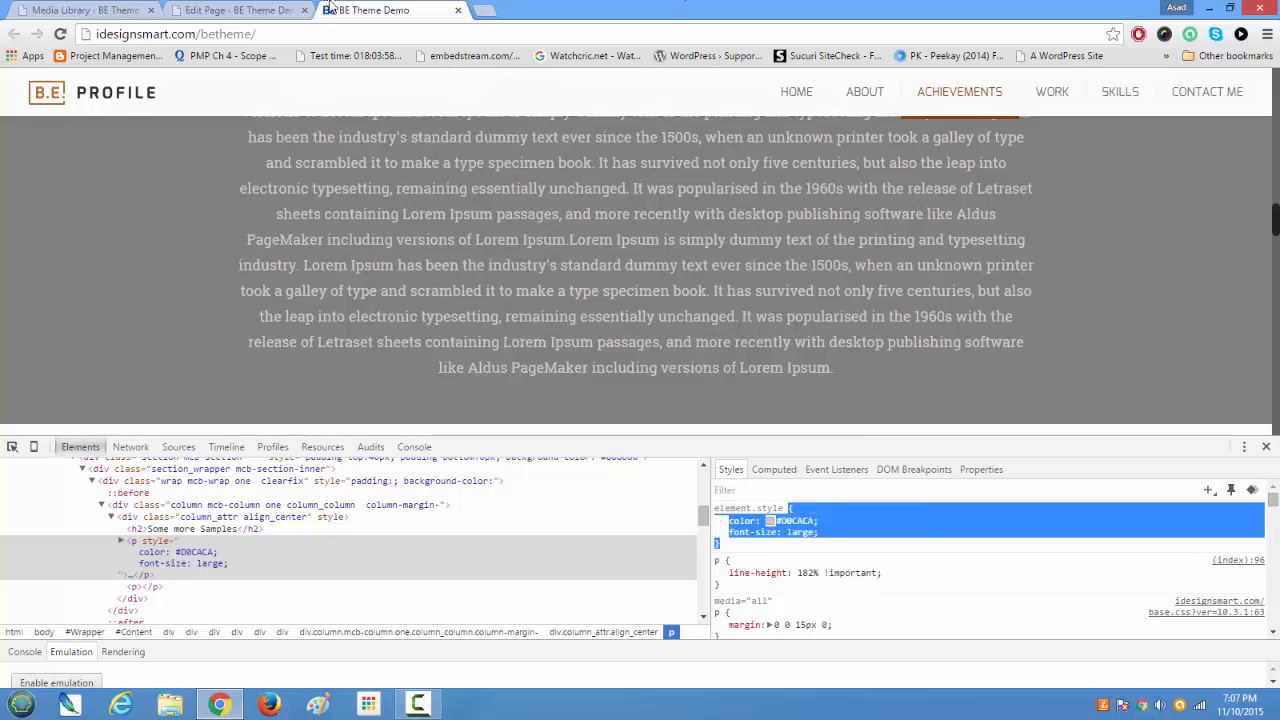
- Return to the Home page editor and open the column item that contains the Some more Samples text
left_click(238, 10)
scroll(483, 397, "down", 4)
scroll(483, 397, "down", 4)
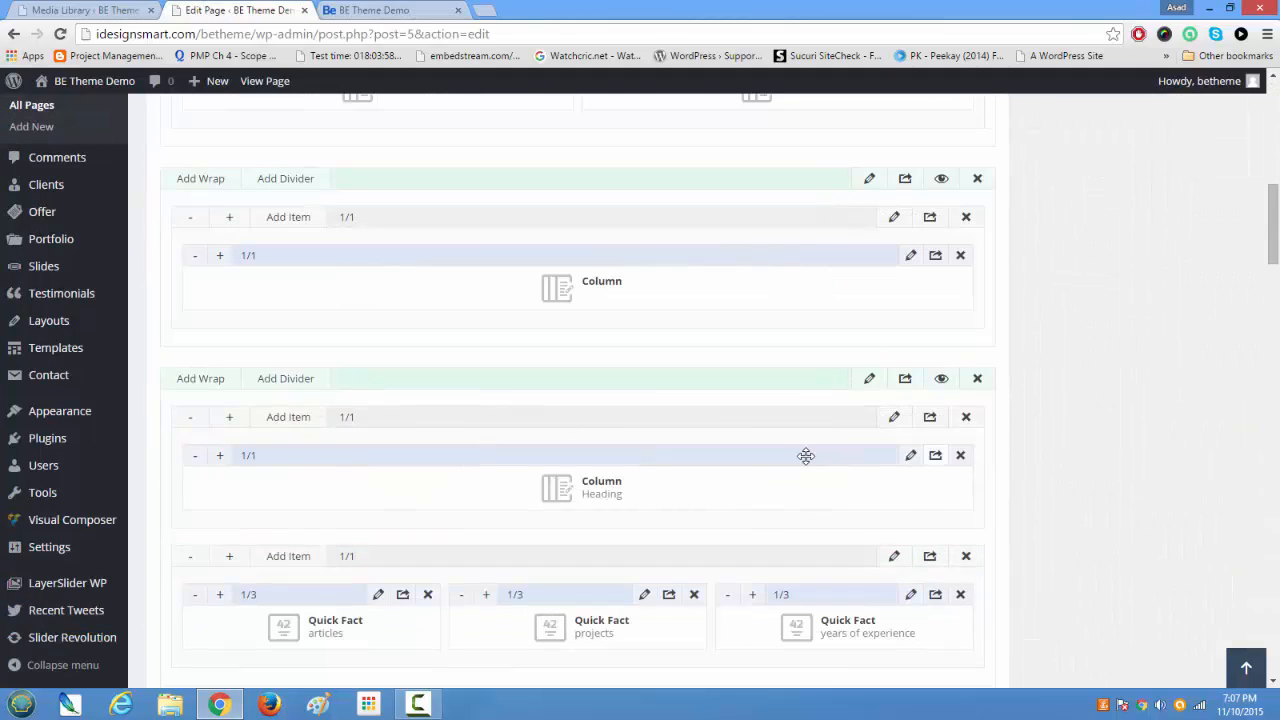
left_click(910, 457)
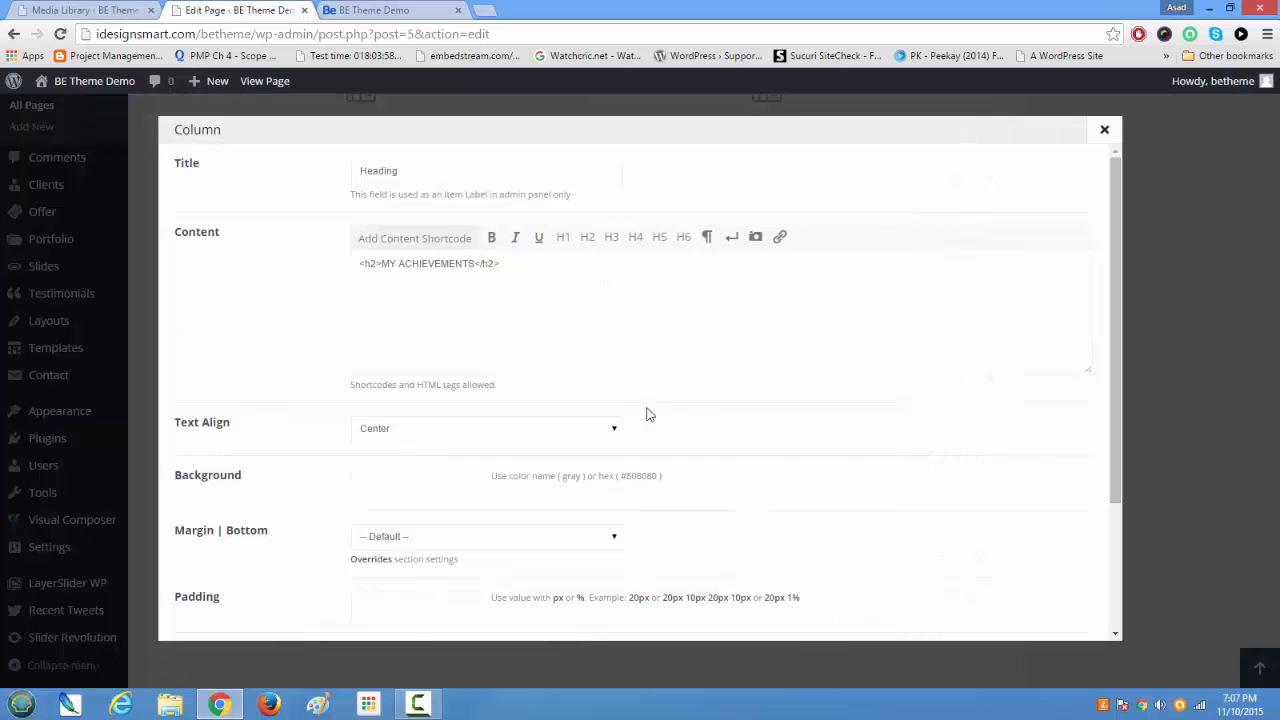
left_click(1104, 129)
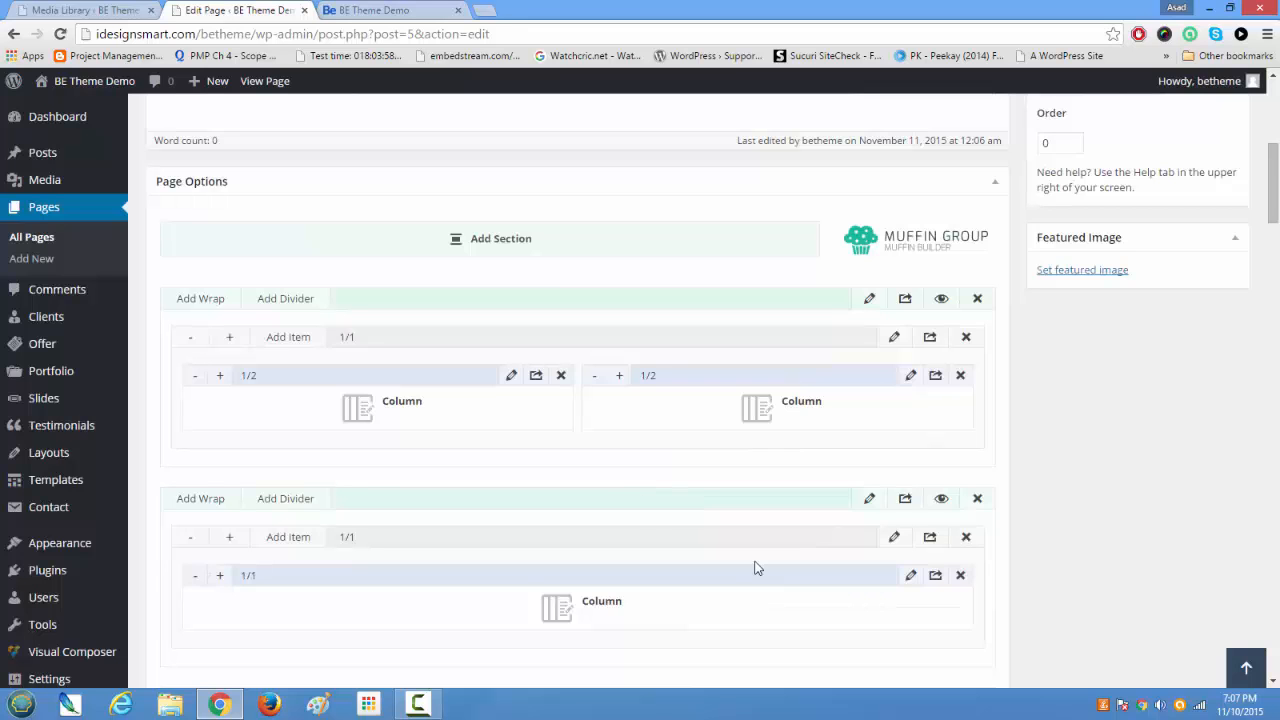
left_click(914, 582)
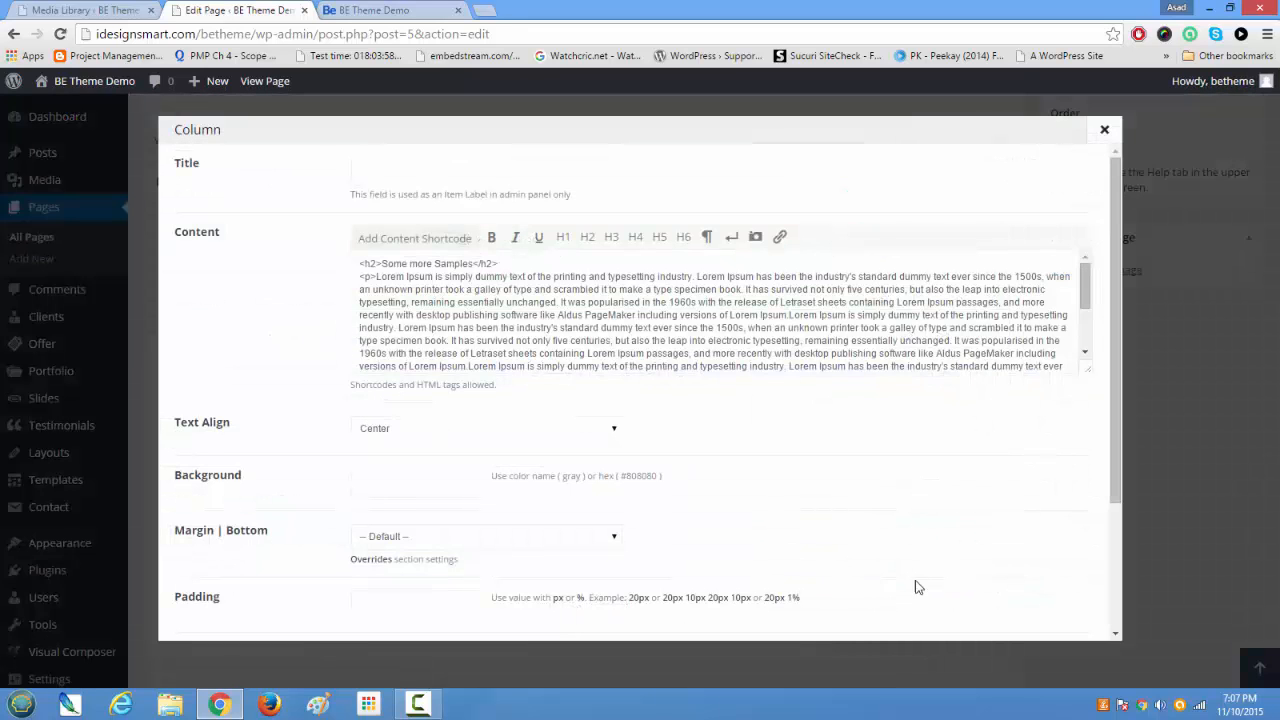
- Add a style attribute to the opening p tag and paste the copied color and font-size declarations between its quotes
left_click(403, 277)
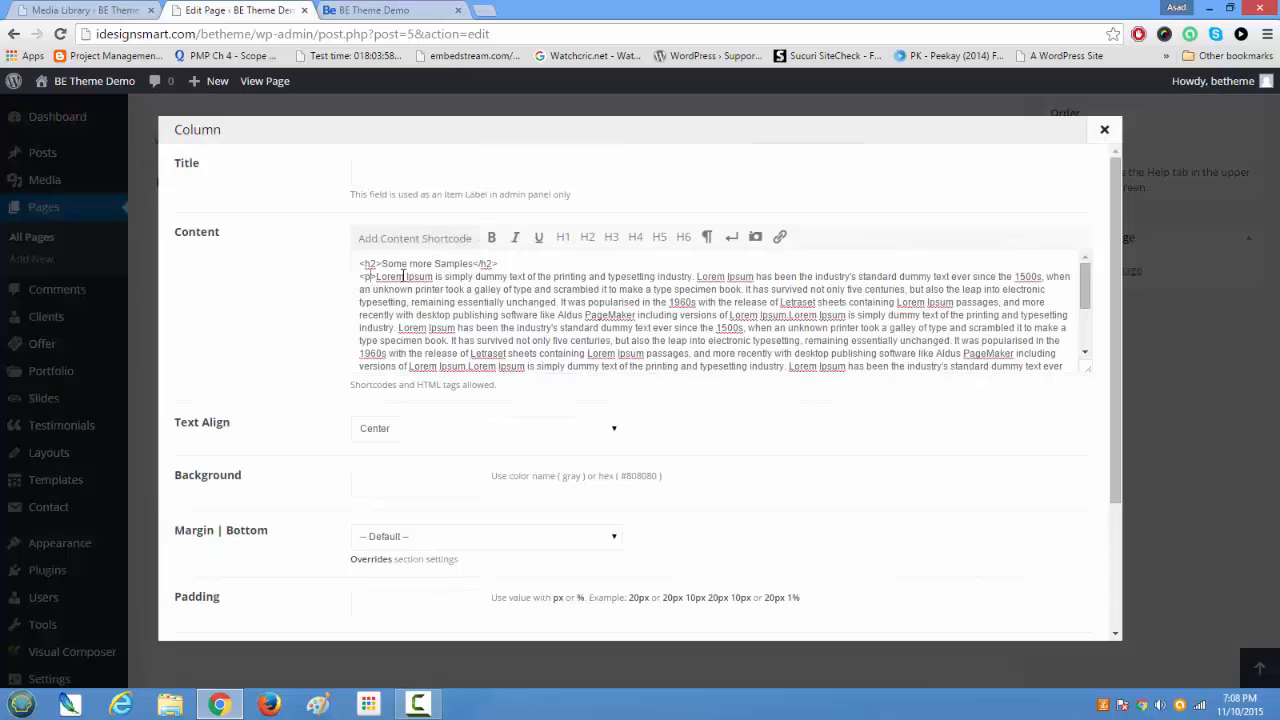
type("style")
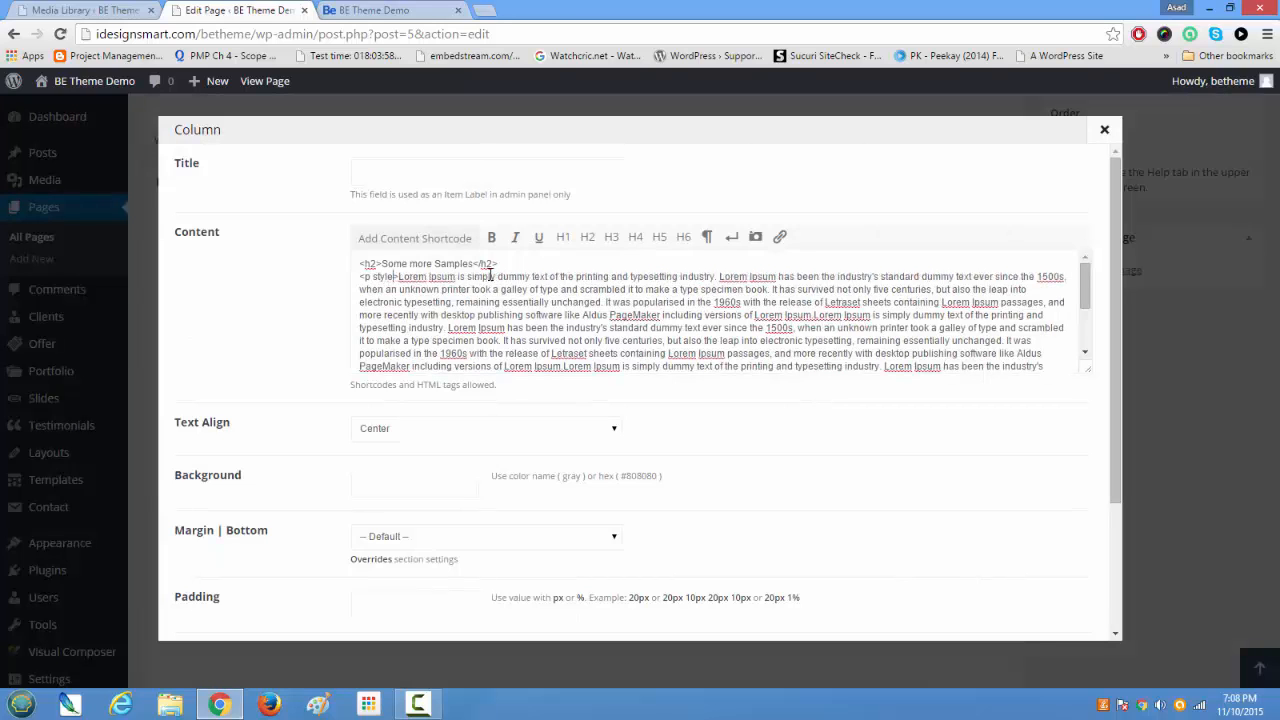
type("=")
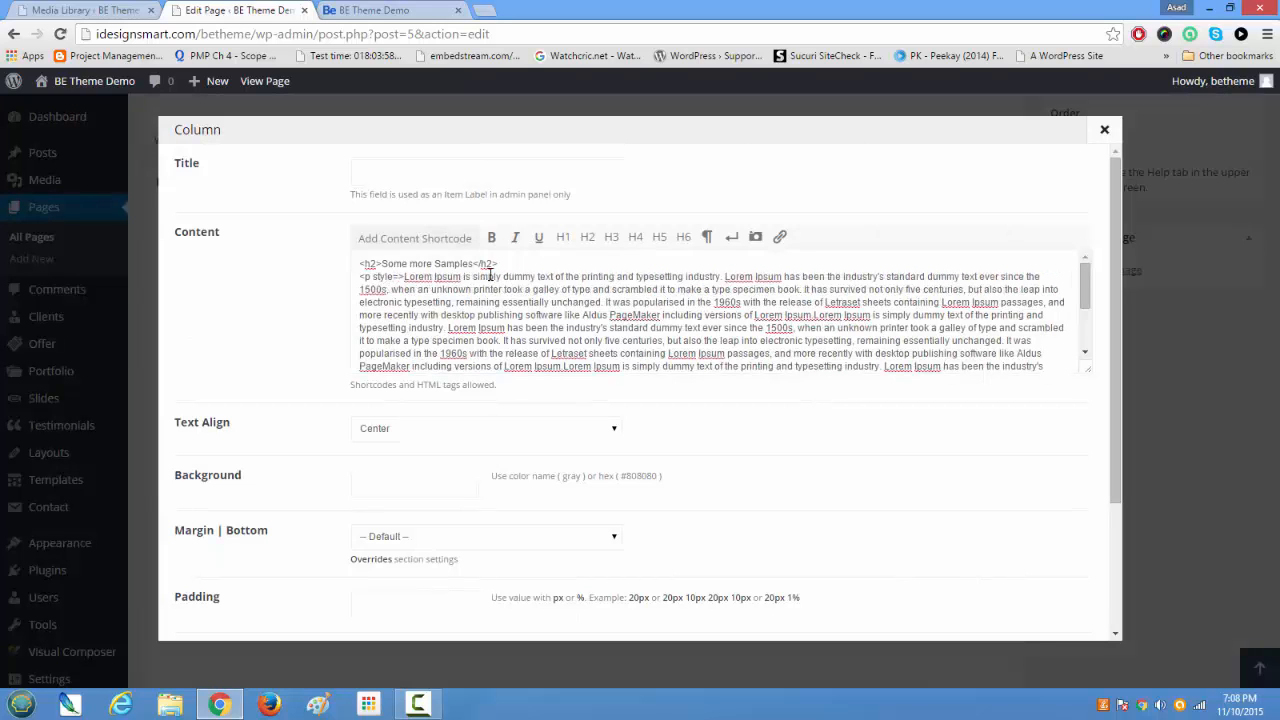
type("\"\"")
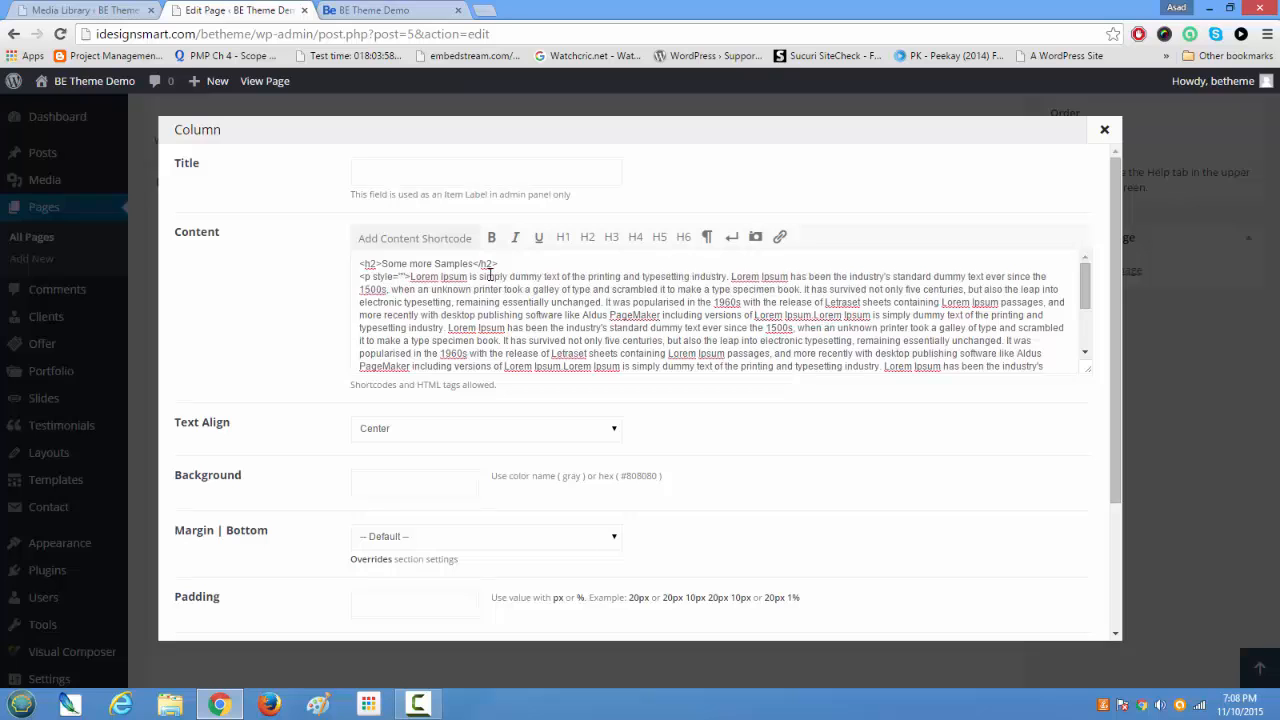
key("ctrl+v")
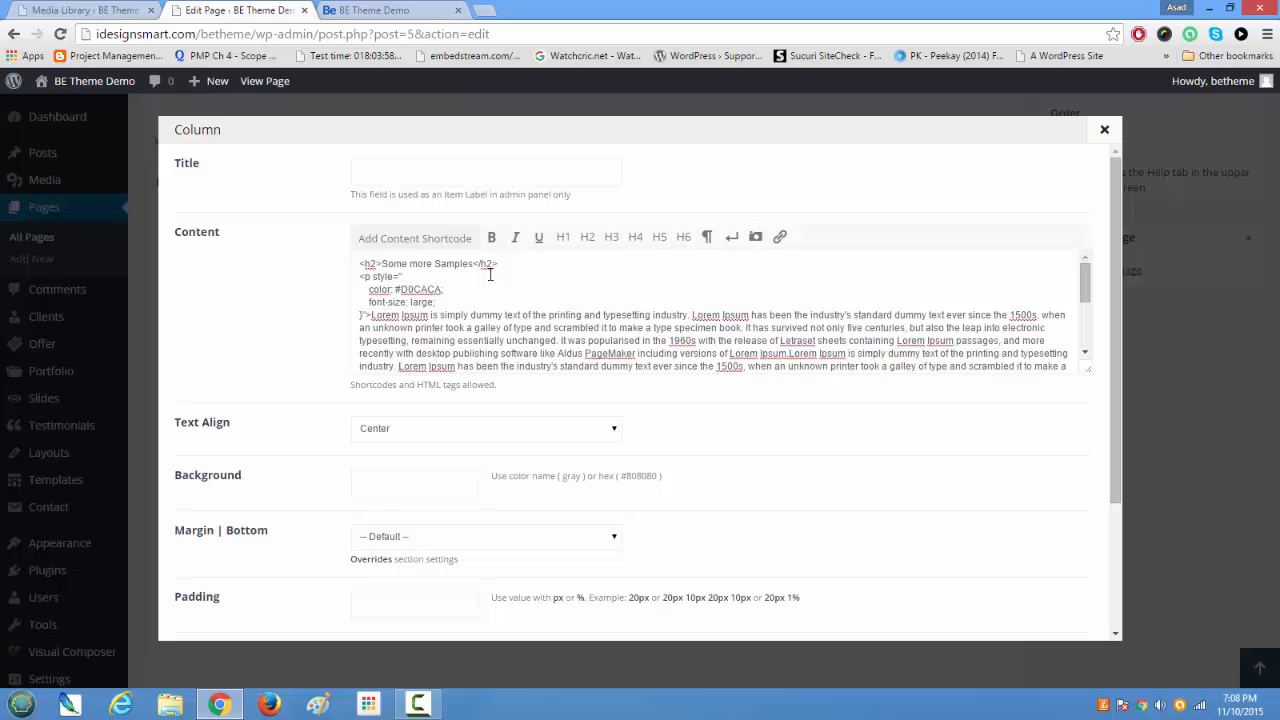
- Remove the line breaks, extra spaces and stray closing brace from the paragraph's pasted style value
key("Delete")
key("Delete")
key("Delete")
key("Delete")
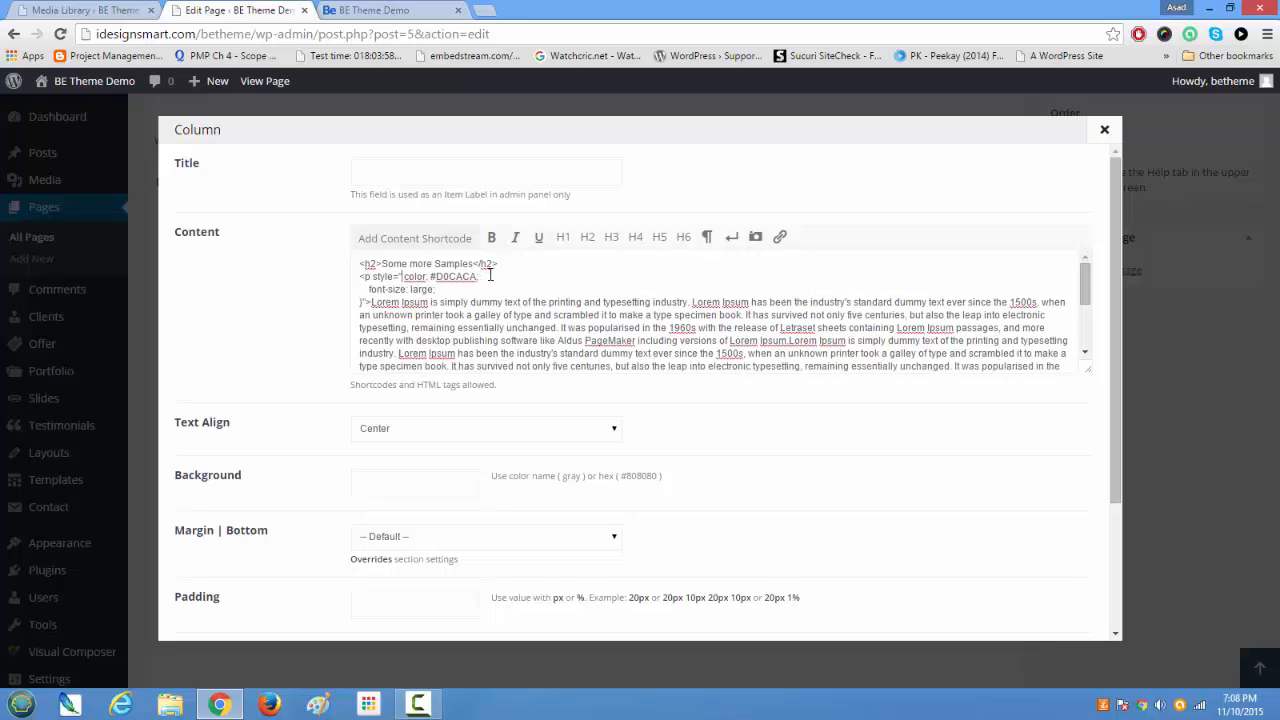
key("Delete")
key("Delete")
key("Delete")
key("Delete")
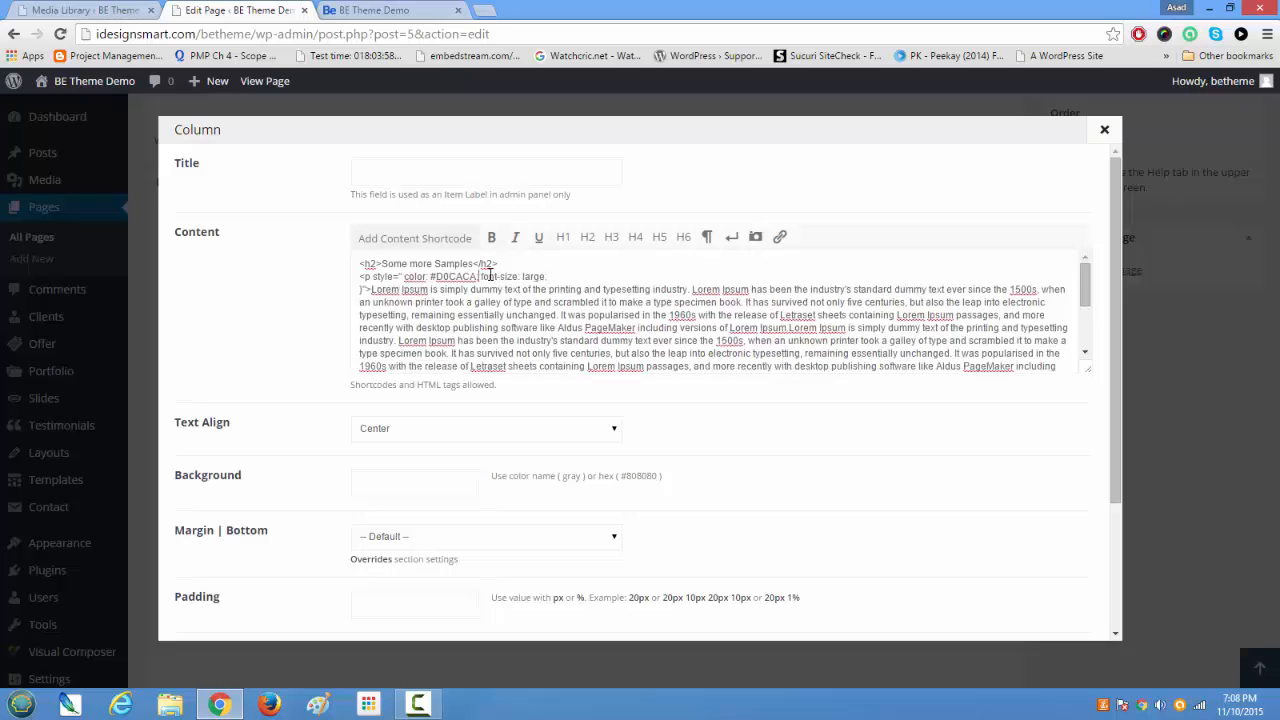
key("Delete")
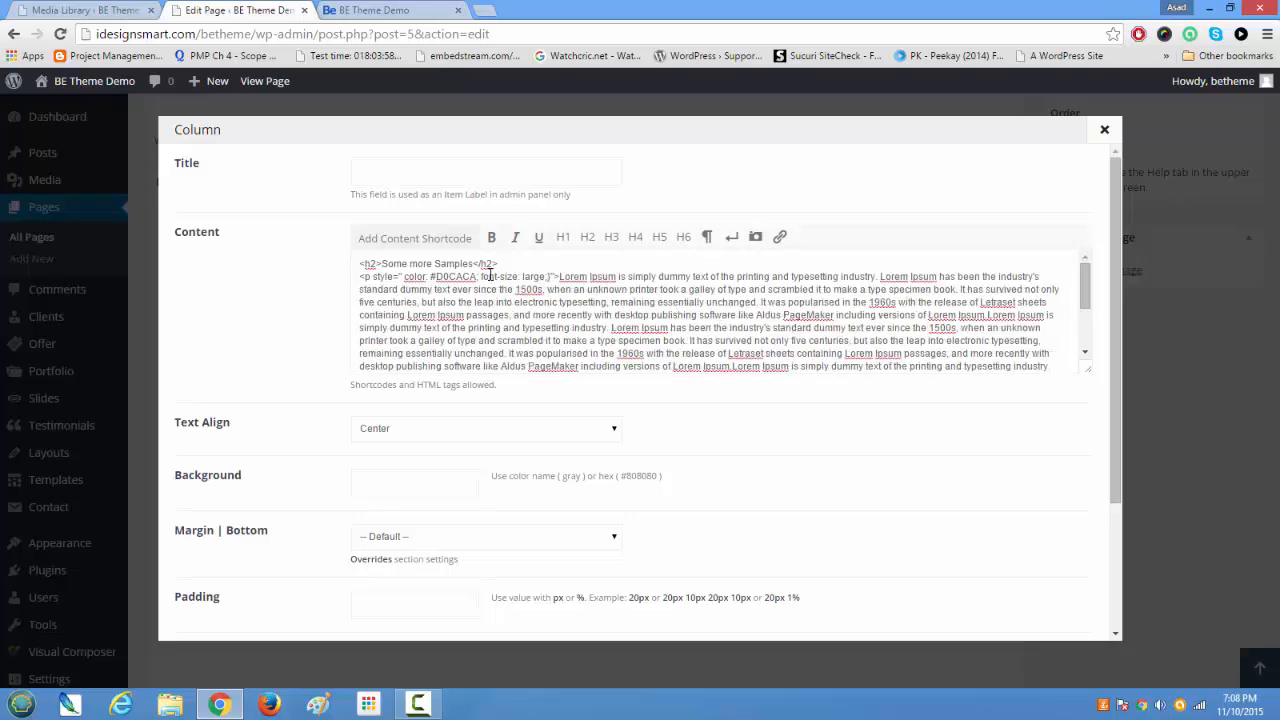
key("BackSpace")
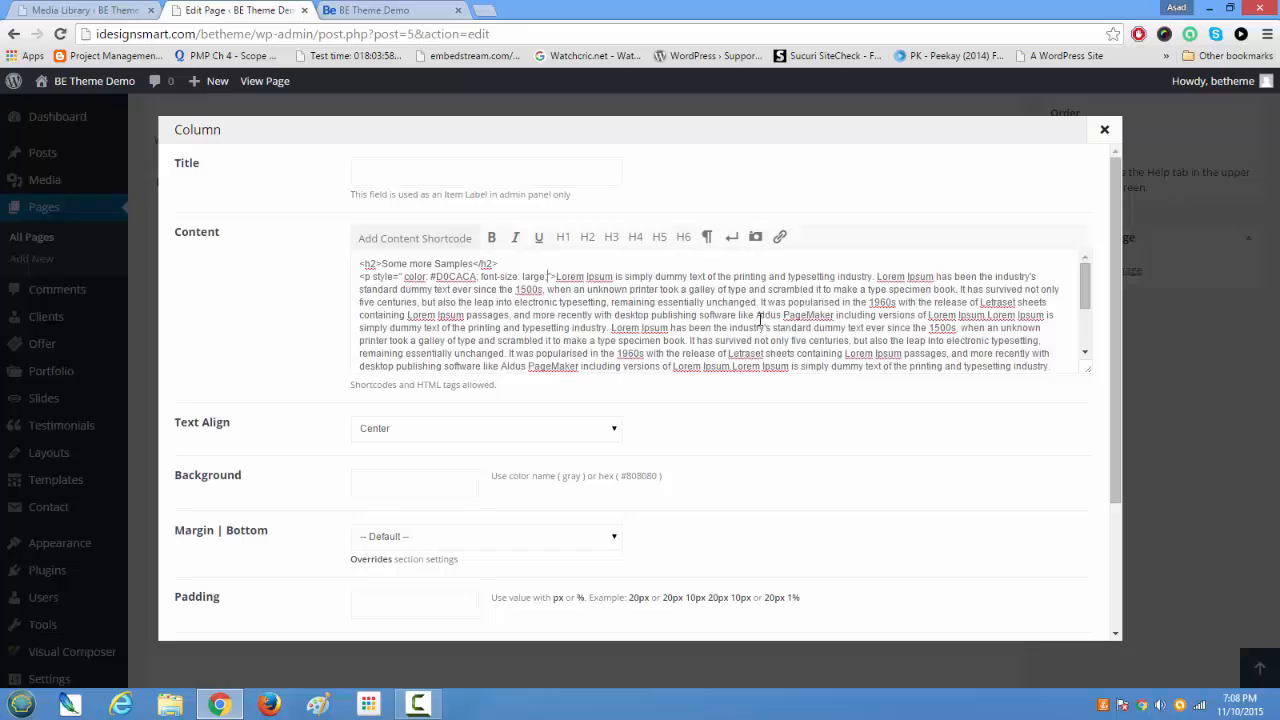
- Switch to the BE Theme Demo page, inspect the Some more Samples heading and start a new declaration in its element style
left_click(366, 9)
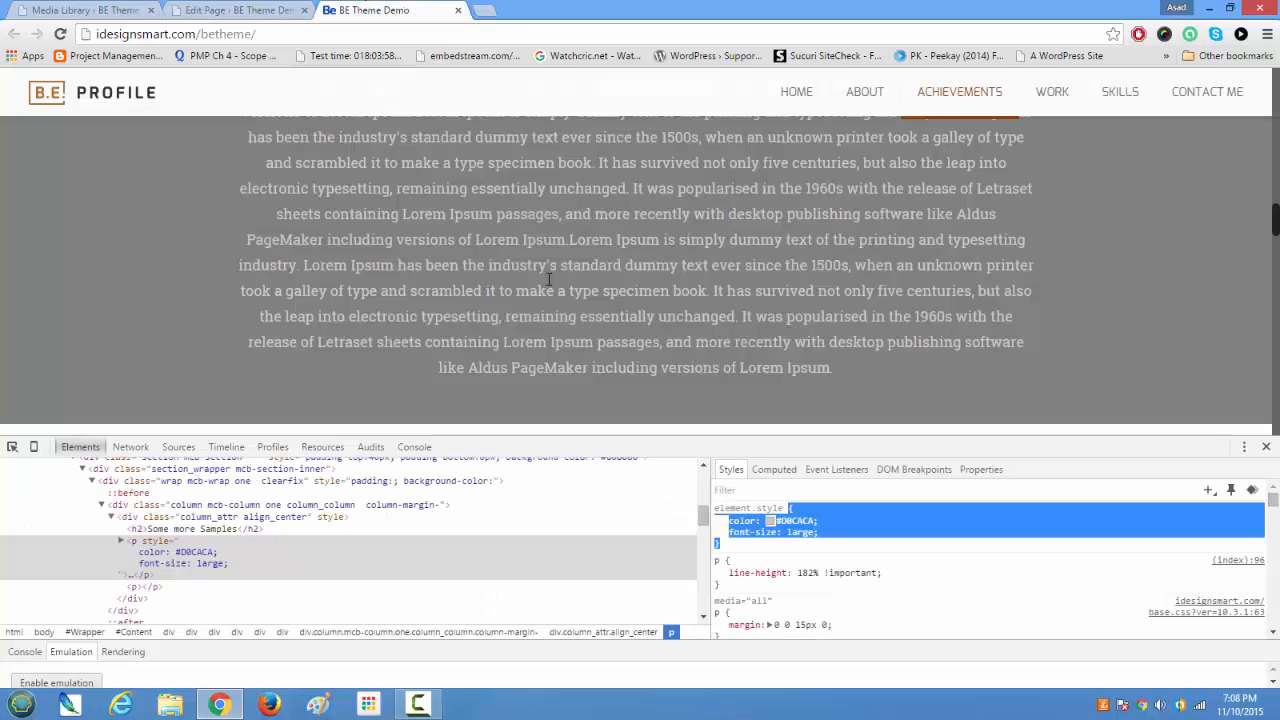
scroll(633, 382, "up", 4)
scroll(633, 379, "up", 2)
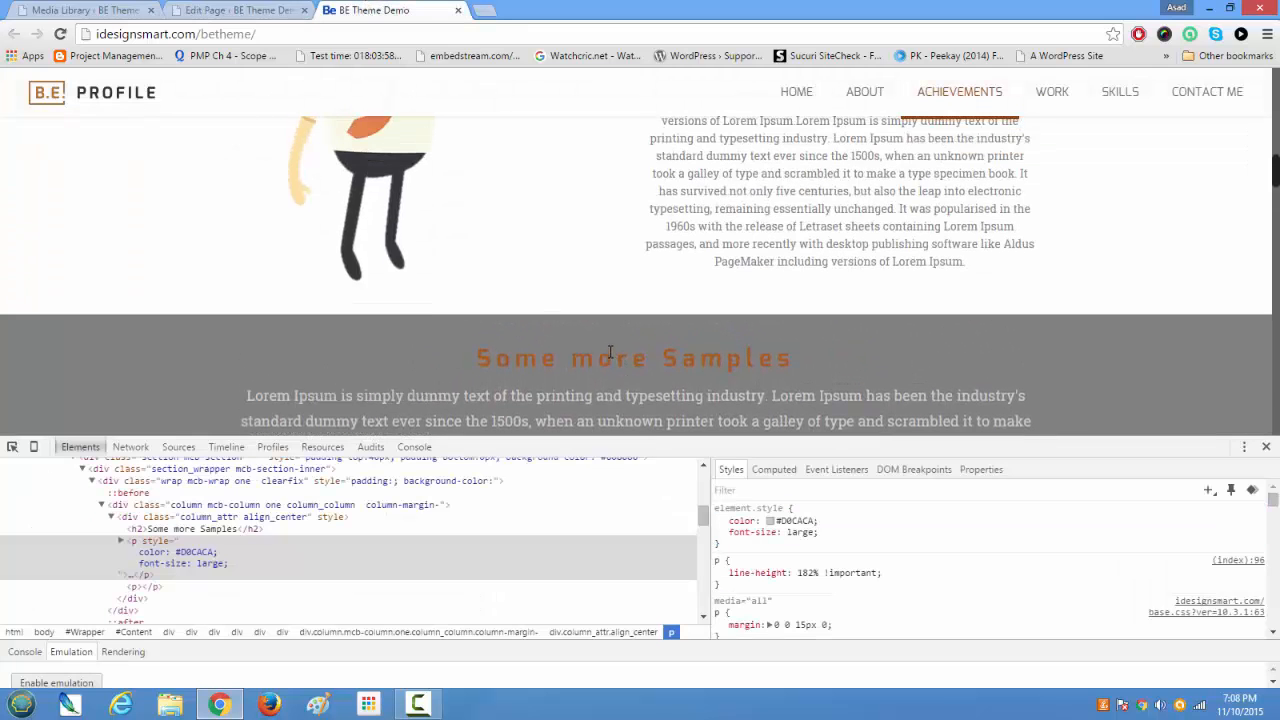
right_click(603, 368)
left_click(670, 567)
left_click(810, 516)
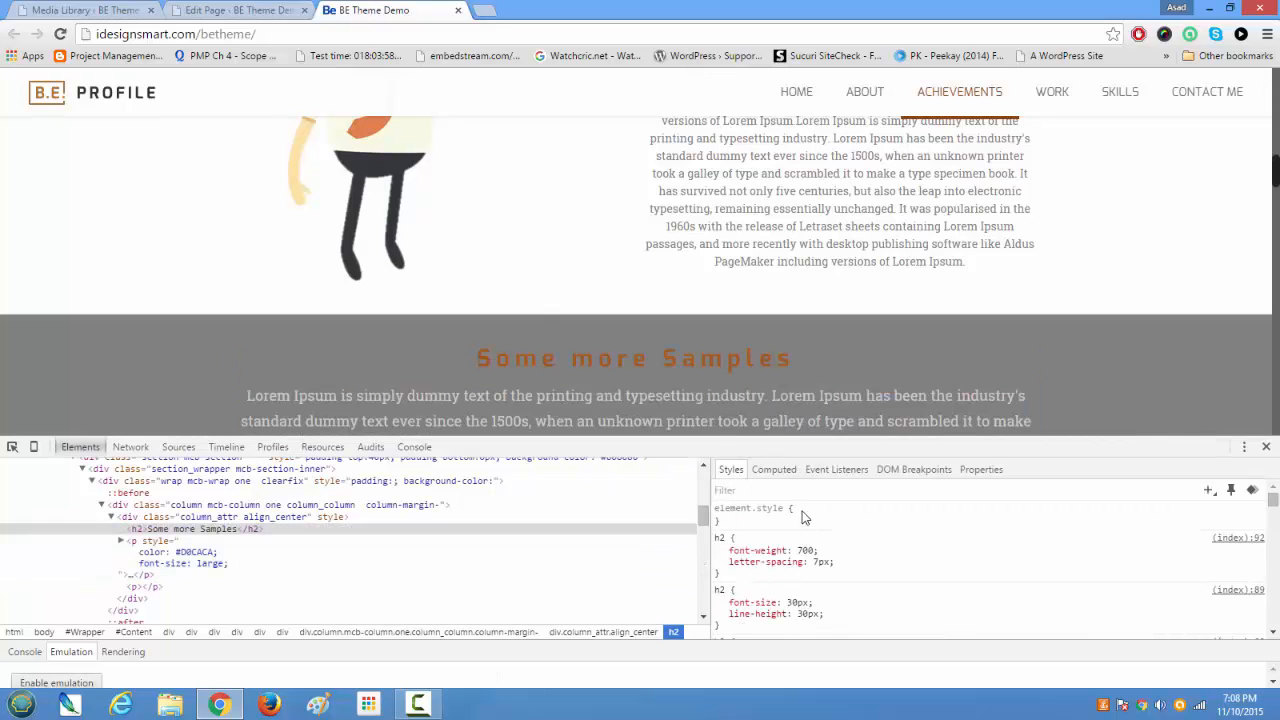
- Enter font-size as the new property in the heading's element style
type("f")
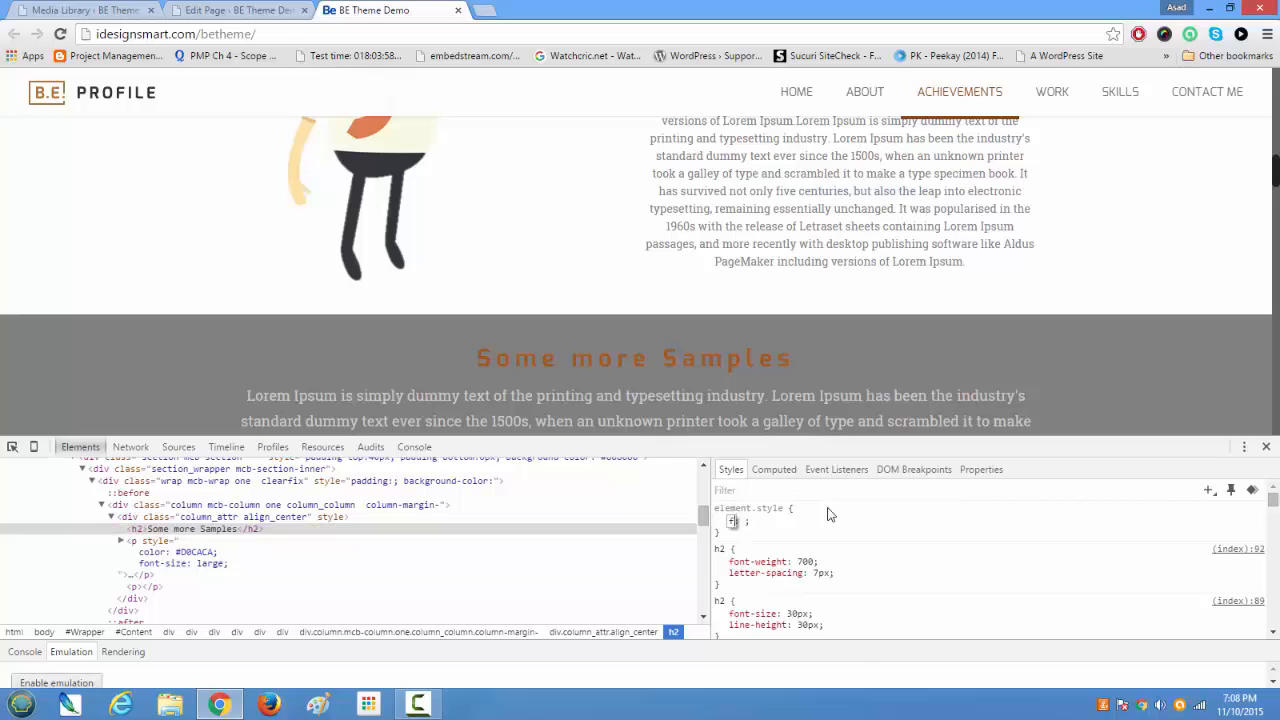
type("ont")
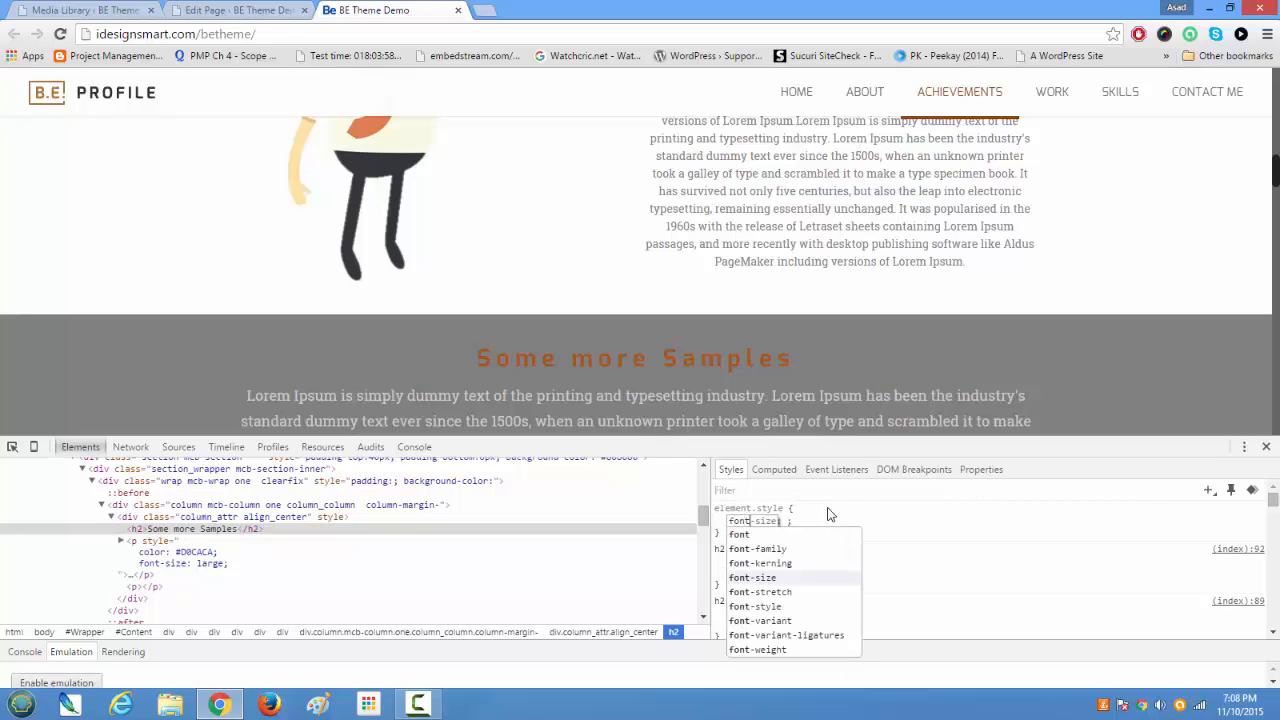
key("Down")
key("Up")
key("Right")
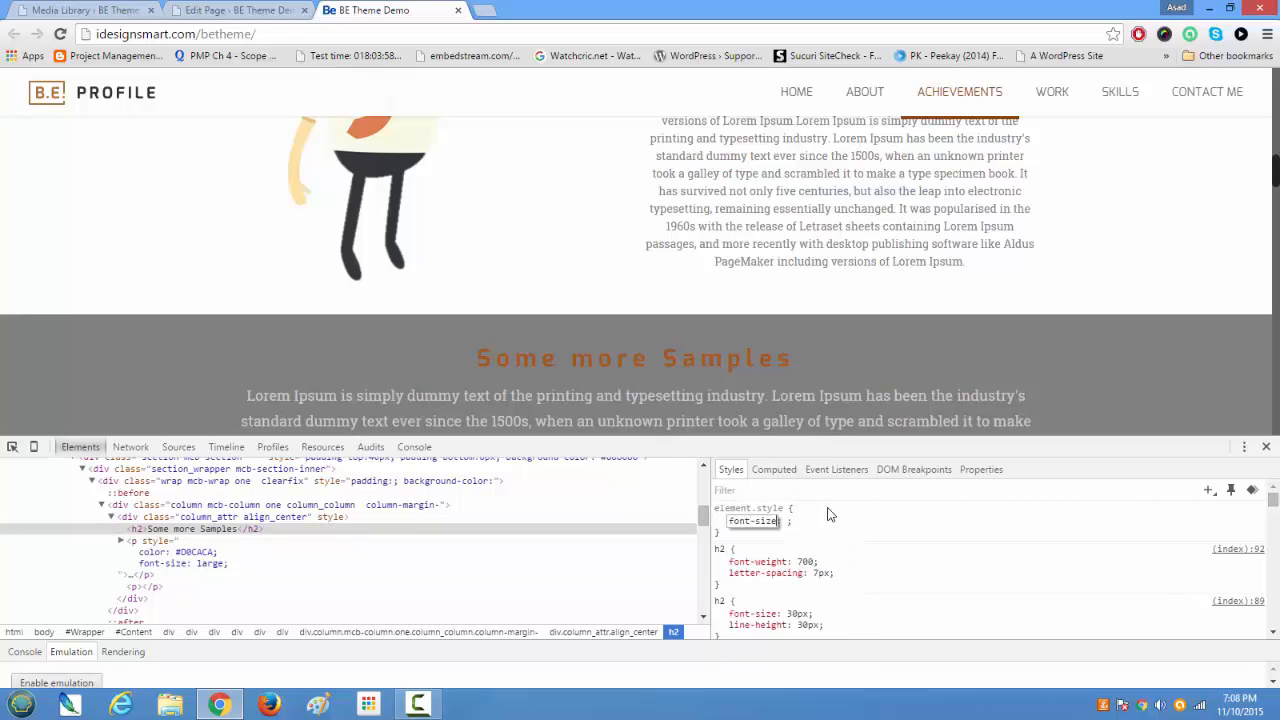
key("Tab")
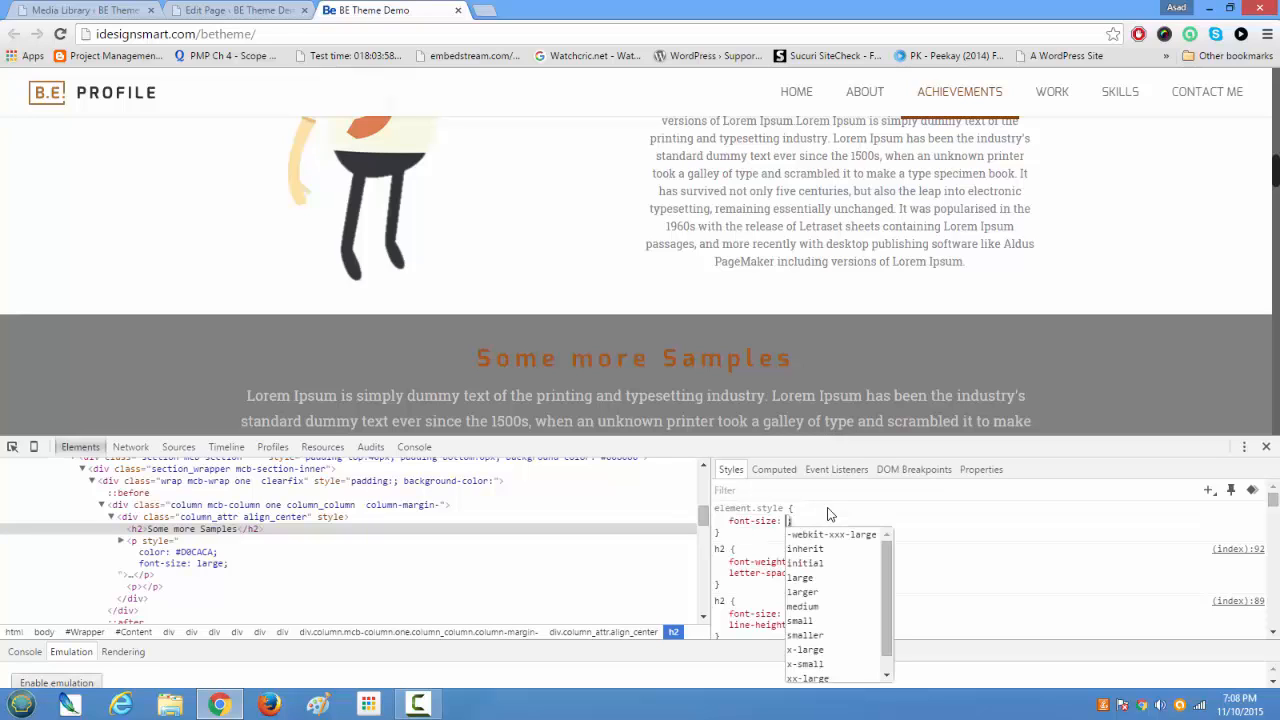
- Try the font-size values -webkit-xxx-large, large and 32px on the Some more Samples heading
key("Down")
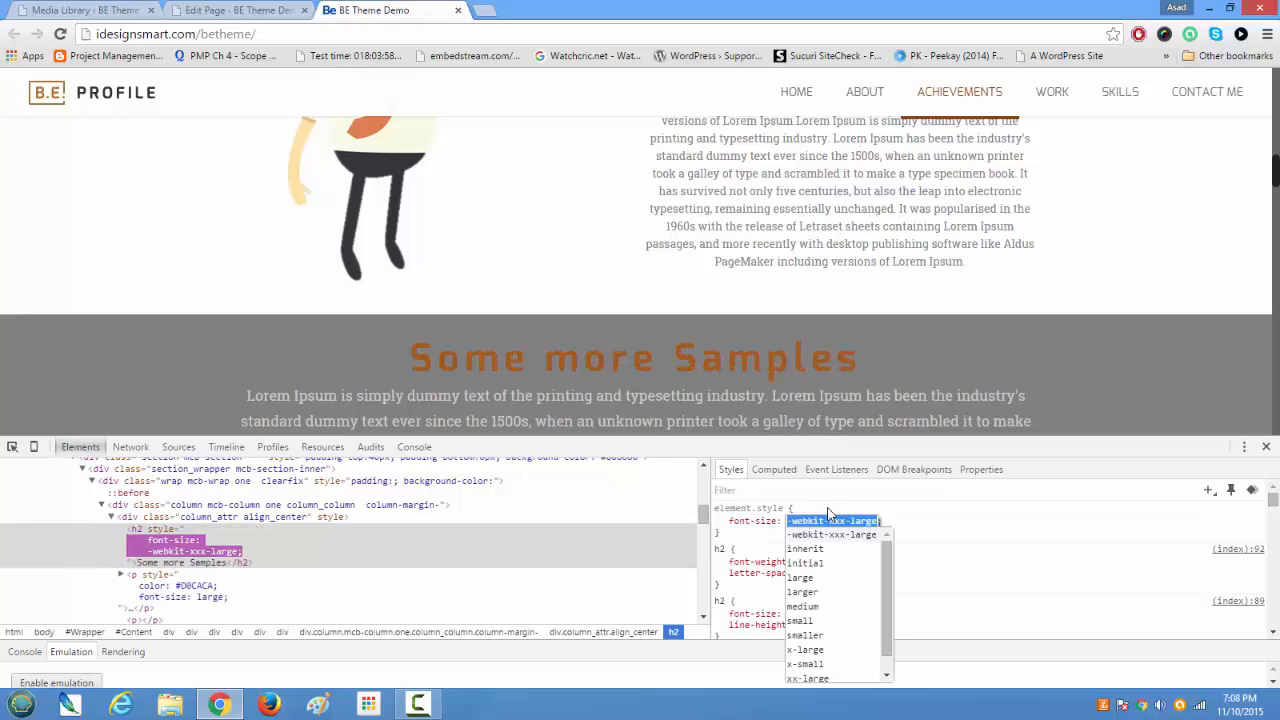
key("Down")
key("Down")
key("Down")
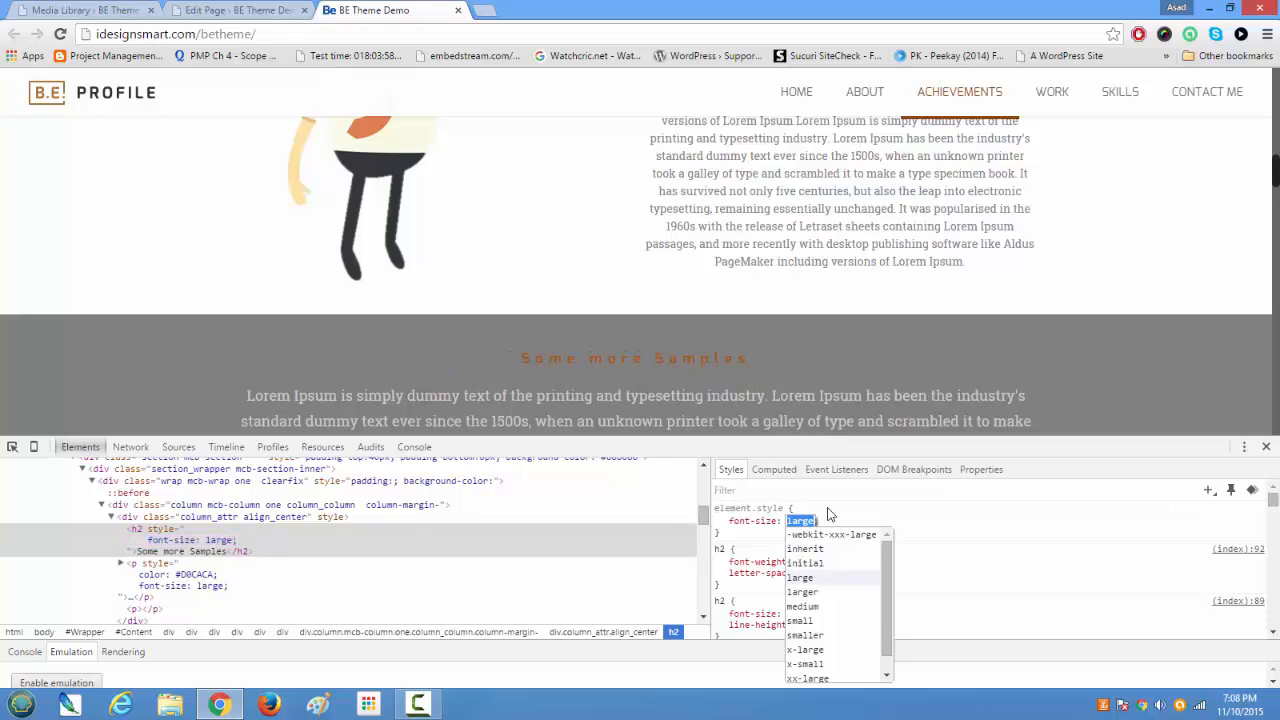
type("32px")
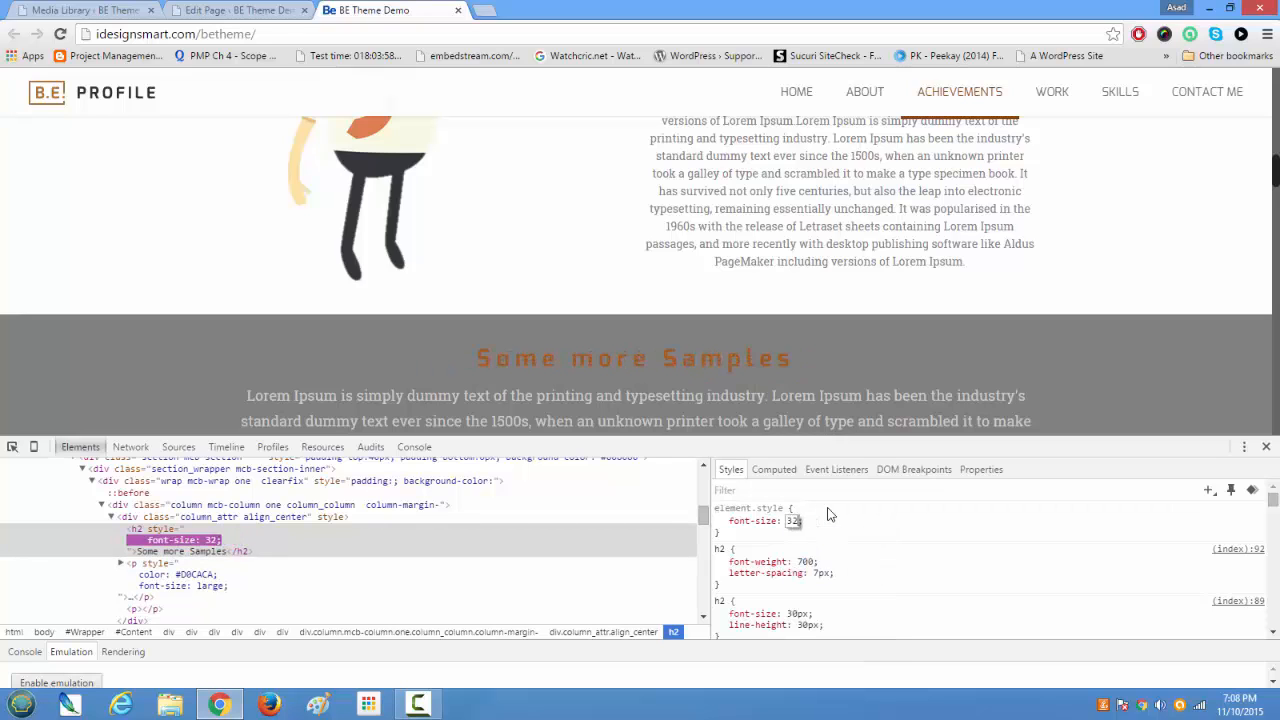
- Set the heading's font-size to 48px
key("BackSpace")
key("BackSpace")
key("BackSpace")
key("BackSpace")
type("48px")
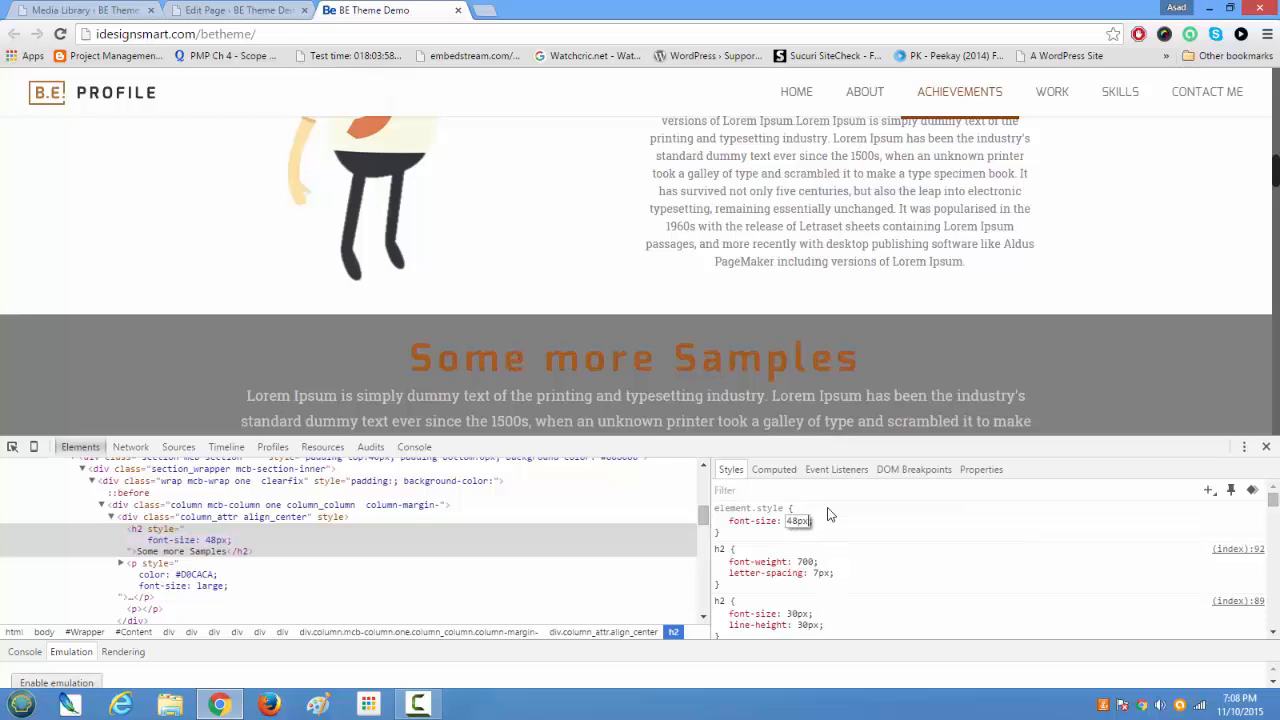
key("Return")
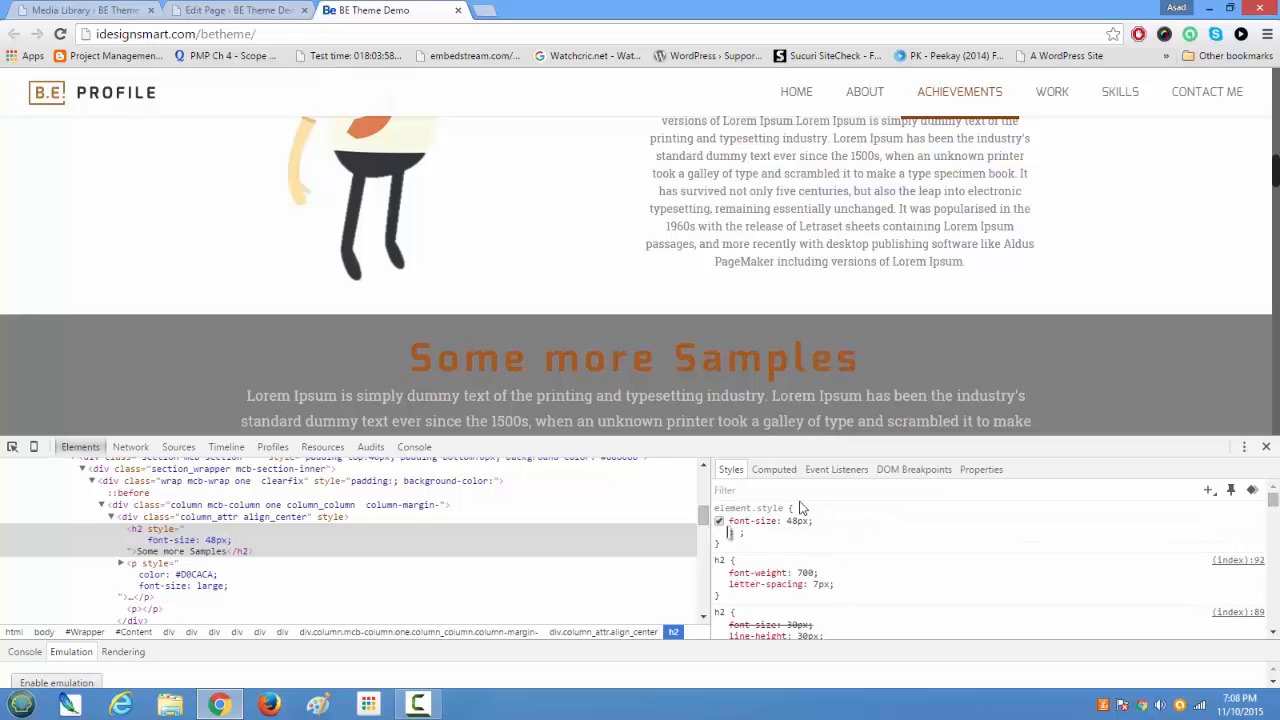
- Add a padding-bottom declaration of 40px to the heading's element style
left_click(847, 531)
type("pa")
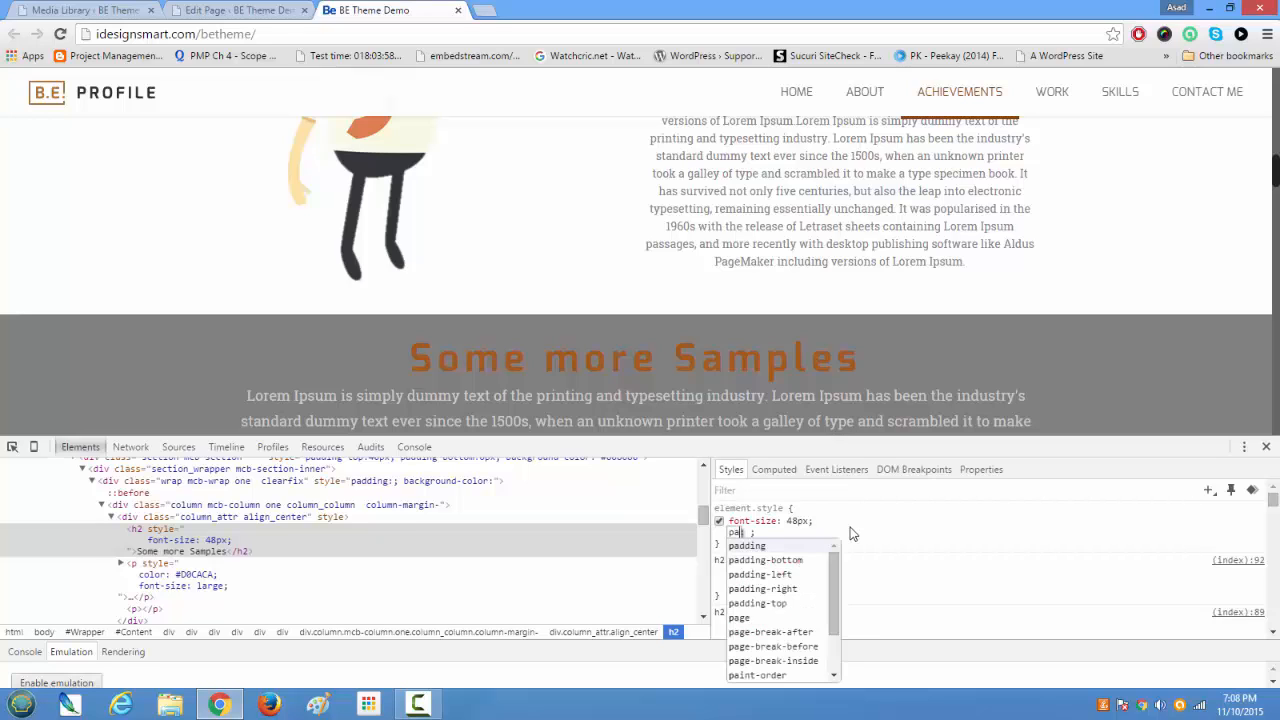
type("dding")
key("Down")
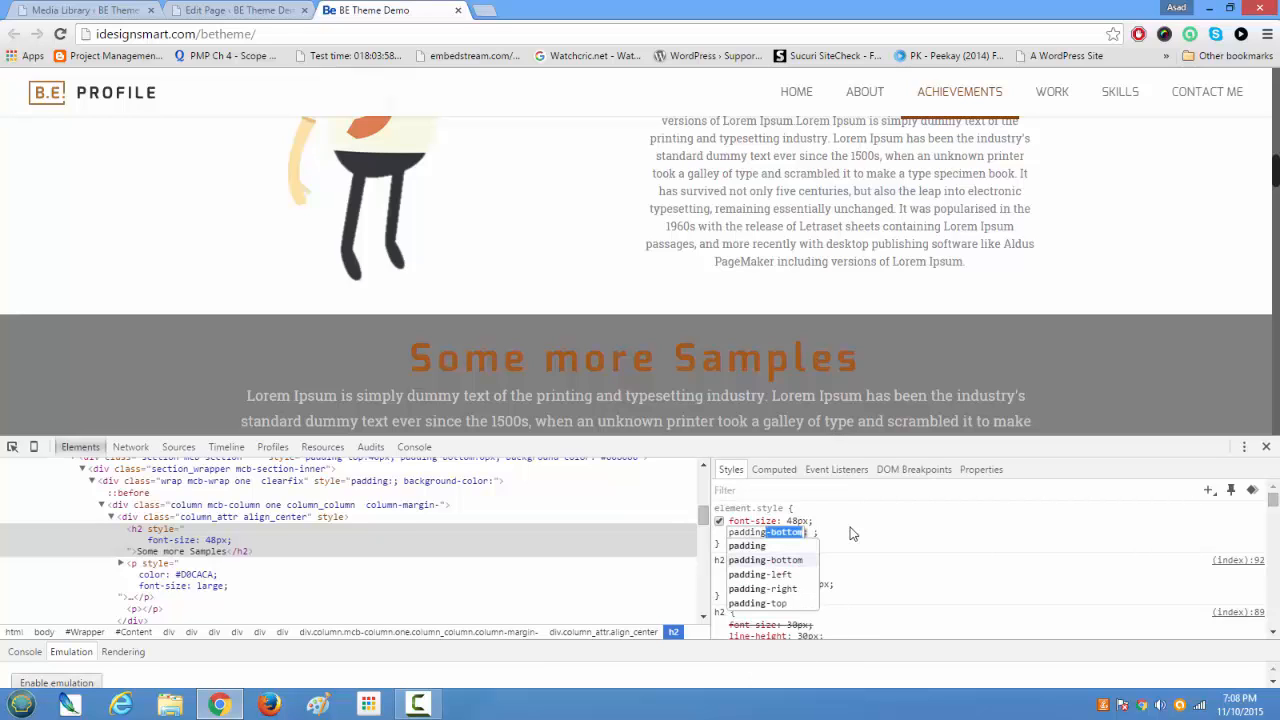
key("Right")
key("Tab")
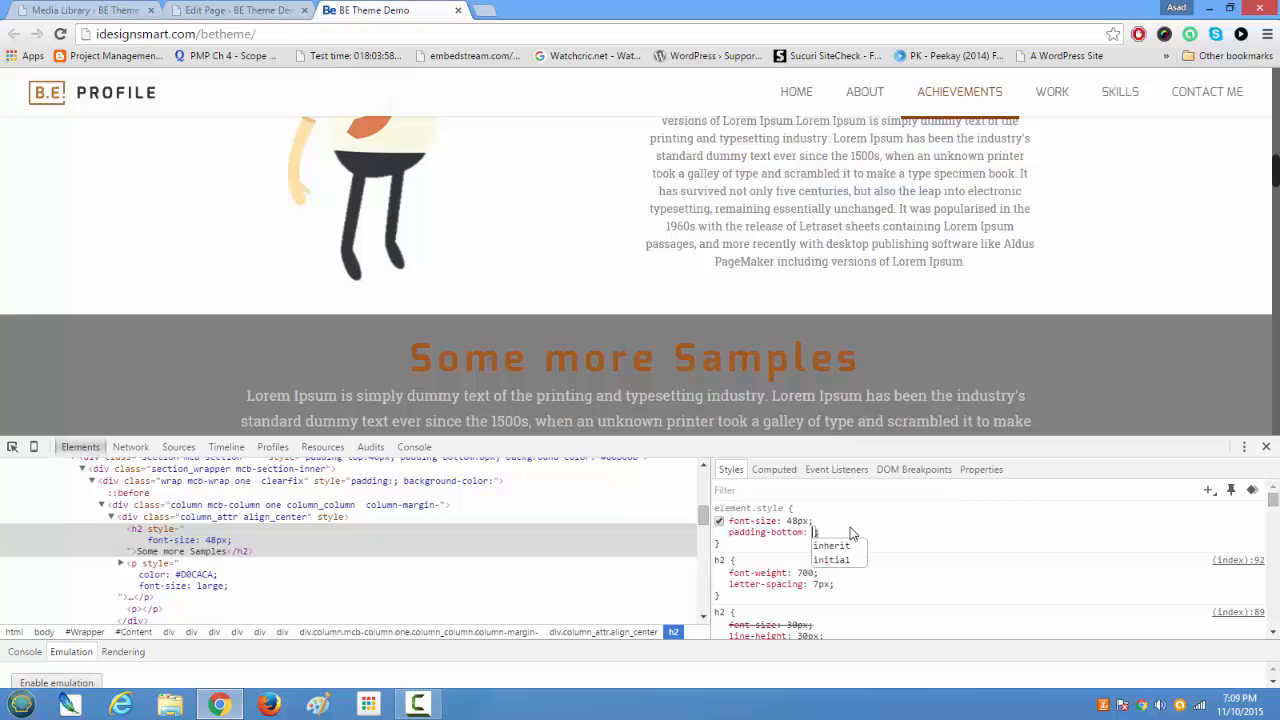
type("20px")
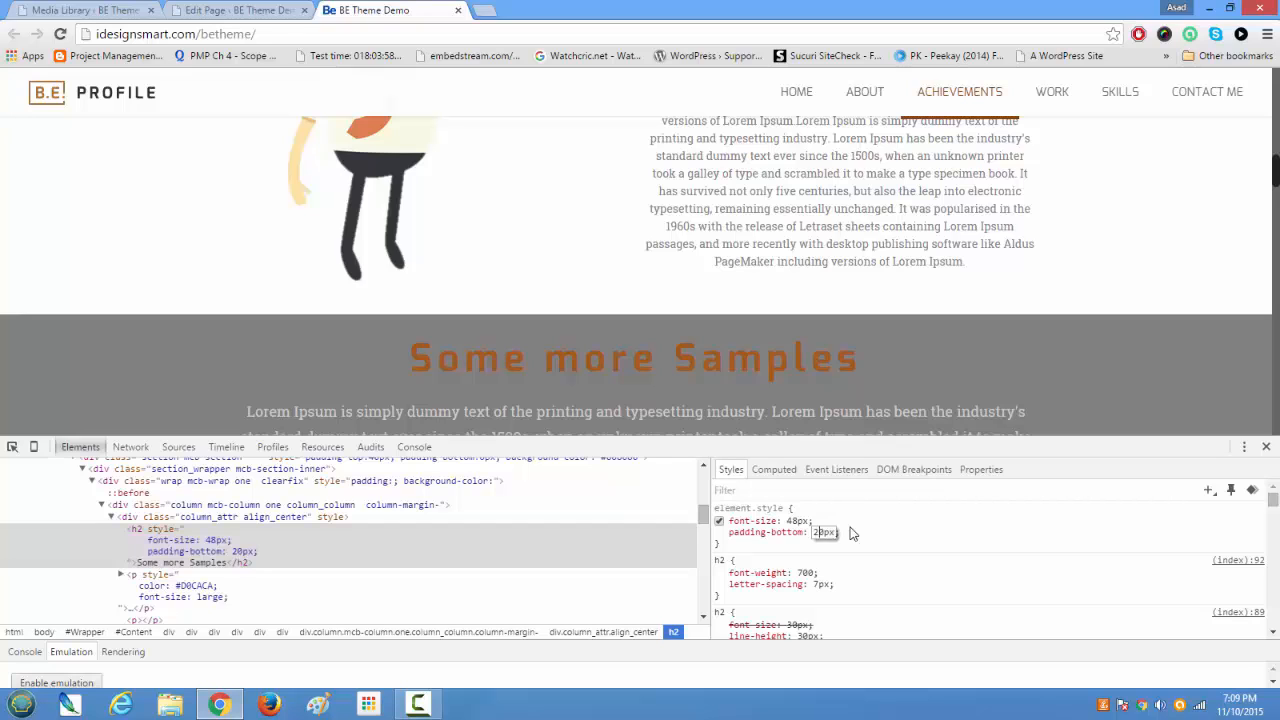
key("shift+Up")
key("shift+Up")
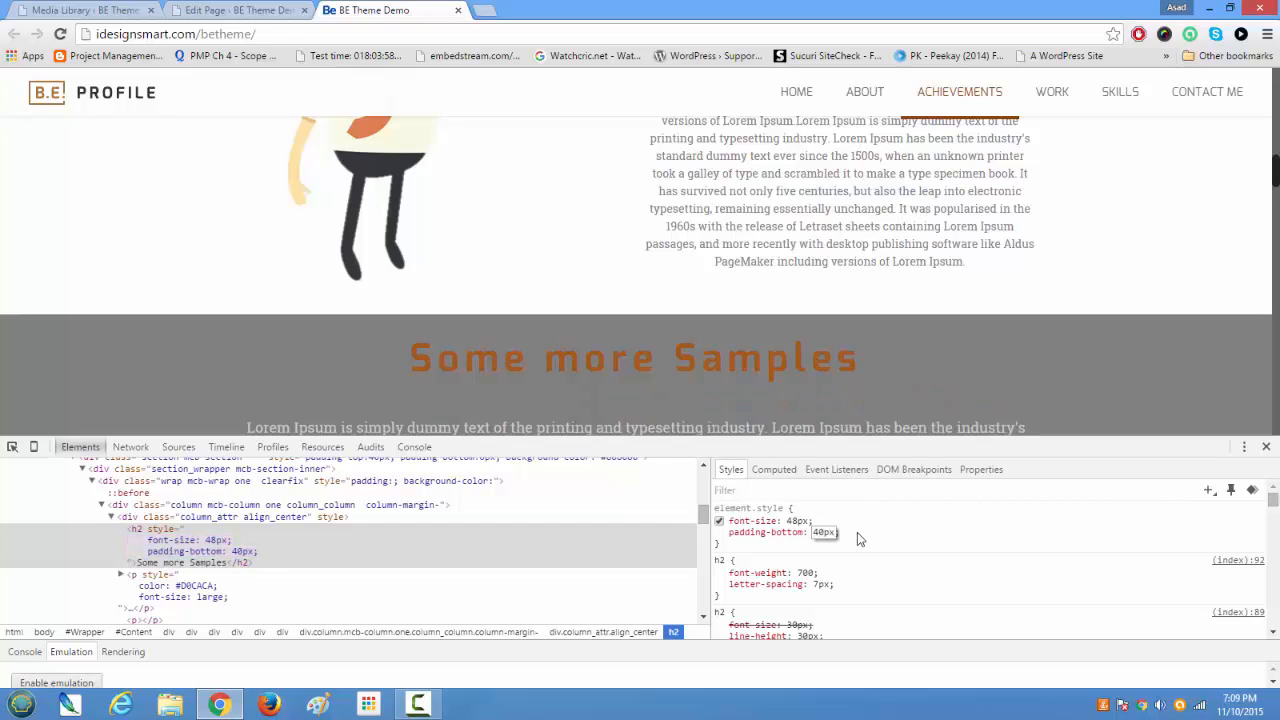
left_click(859, 534)
- Add a padding-top declaration of 30px below the heading's padding-bottom
left_click(859, 534)
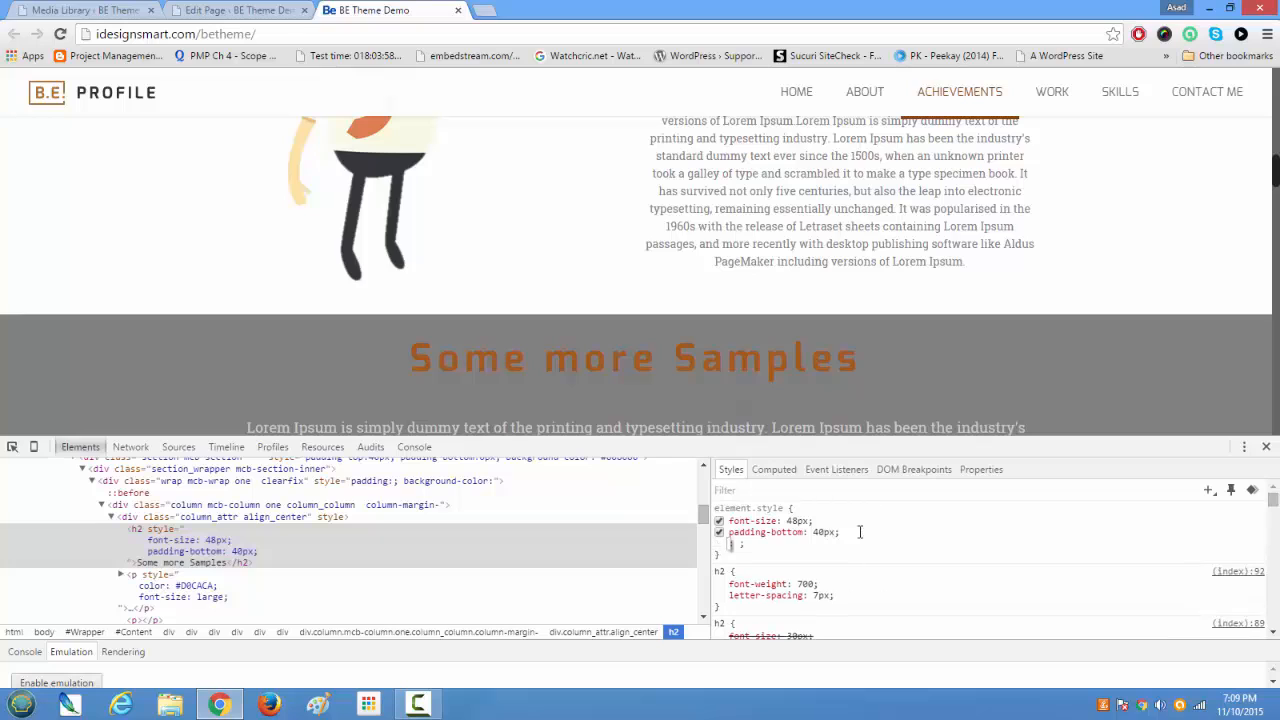
type("paddin")
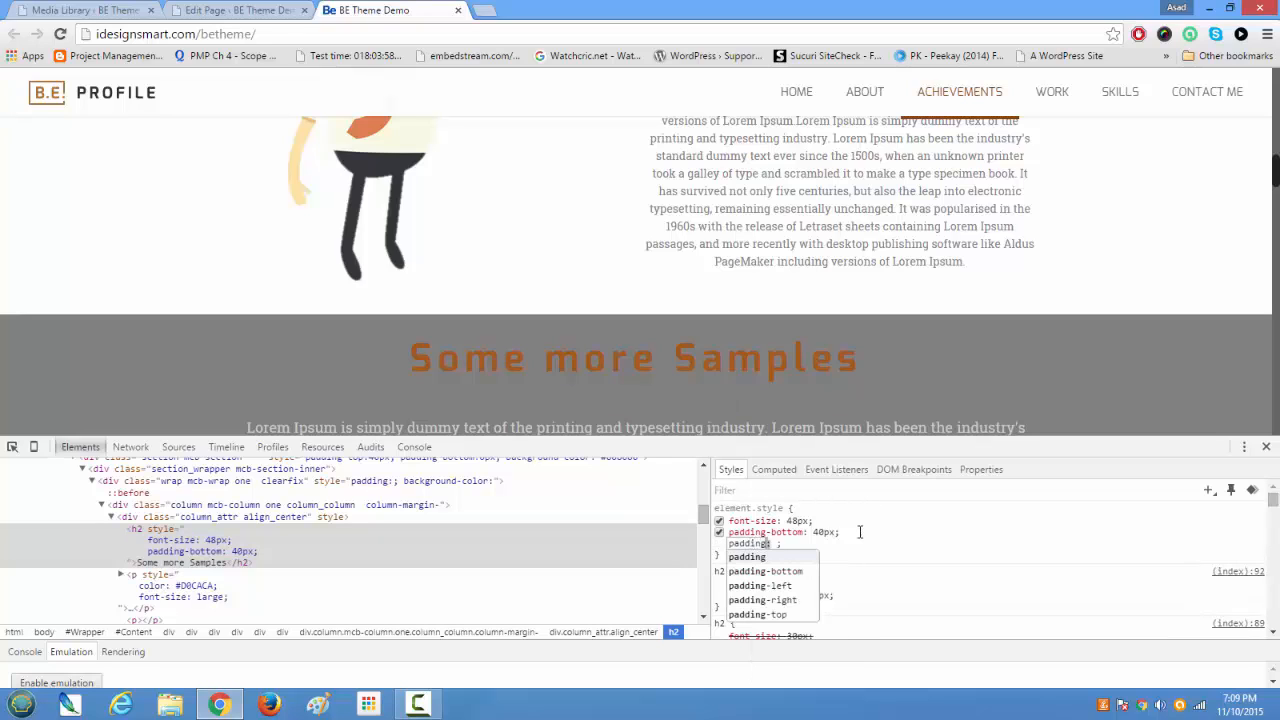
key("Down")
key("Down")
key("Down")
key("Down")
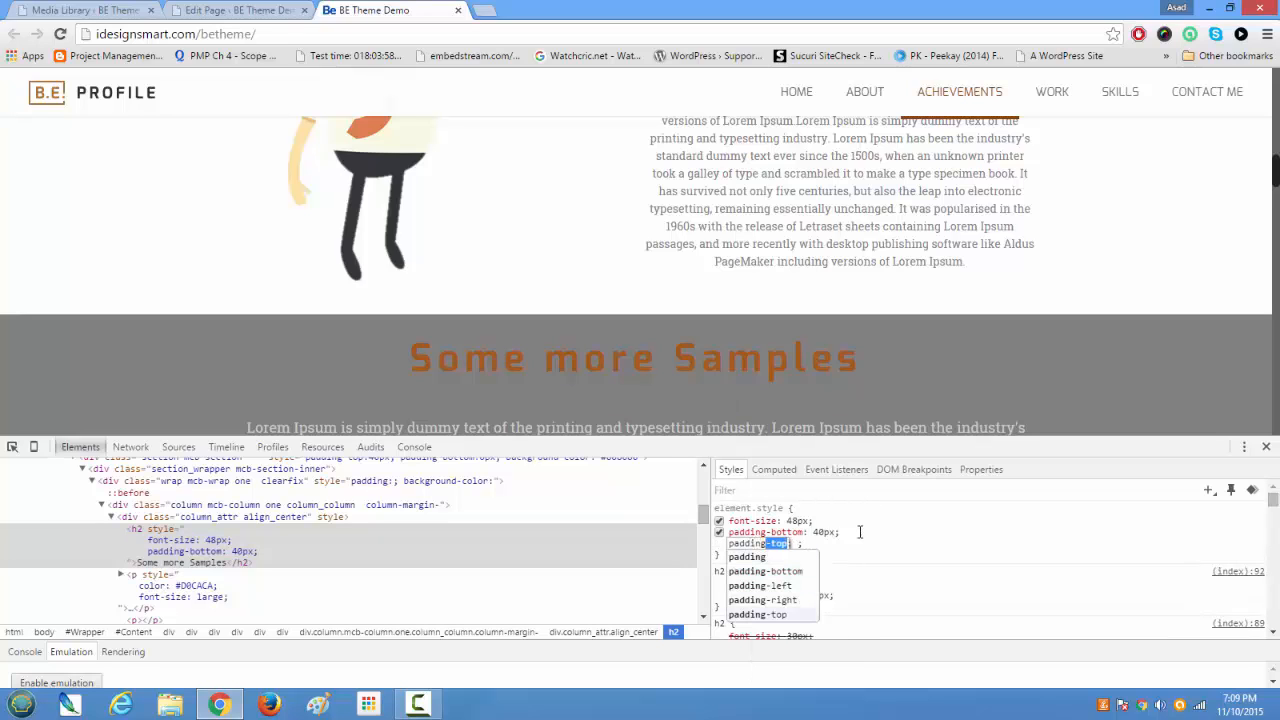
key("Tab")
type("30px")
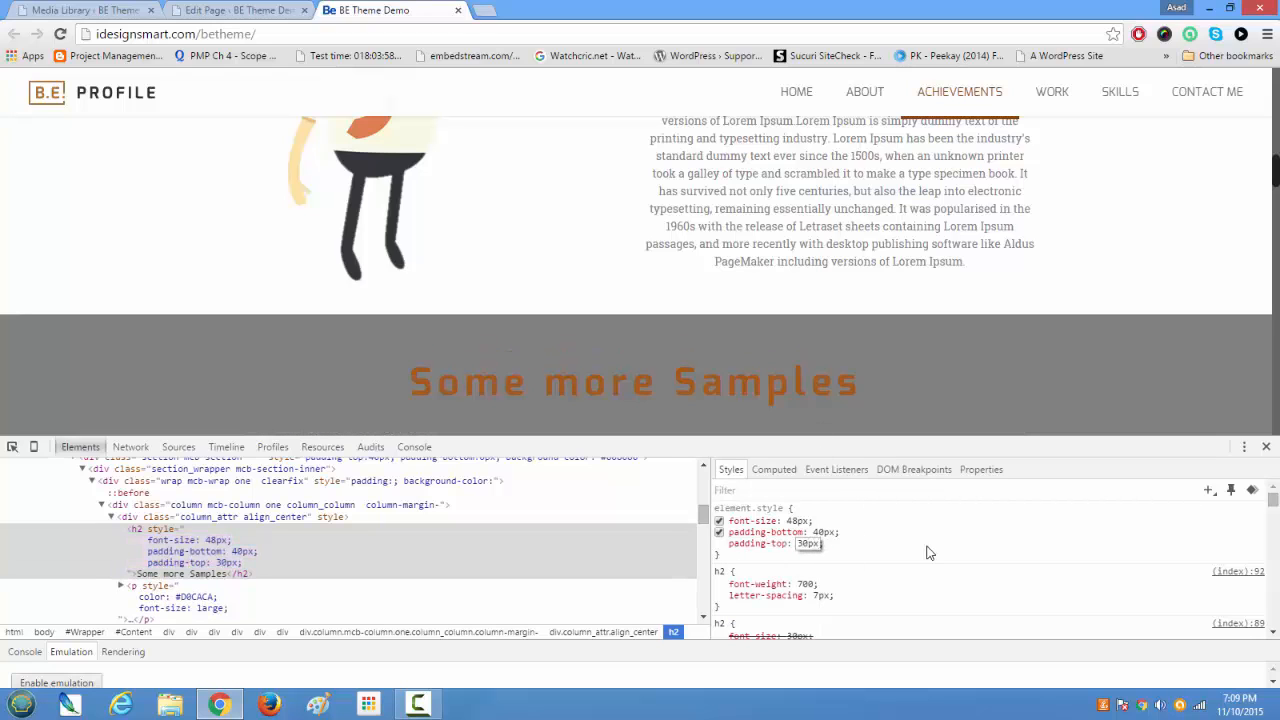
left_click(882, 551)
- Copy the heading's font-size, padding-bottom and padding-top declarations from its element style
left_click_drag(841, 555, 730, 526)
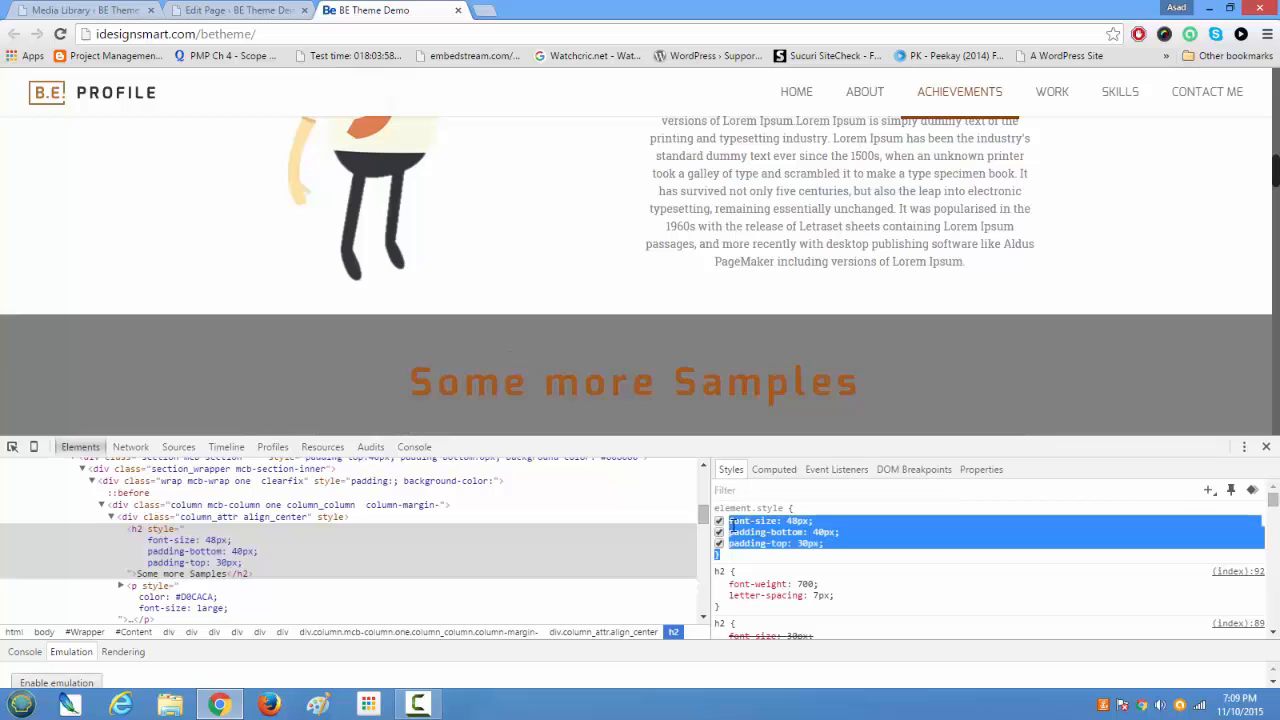
right_click(733, 527)
left_click(765, 538)
- Back in the Home page editor, paste the copied declarations into a new style attribute on the h2 tag, without the closing brace
left_click(248, 10)
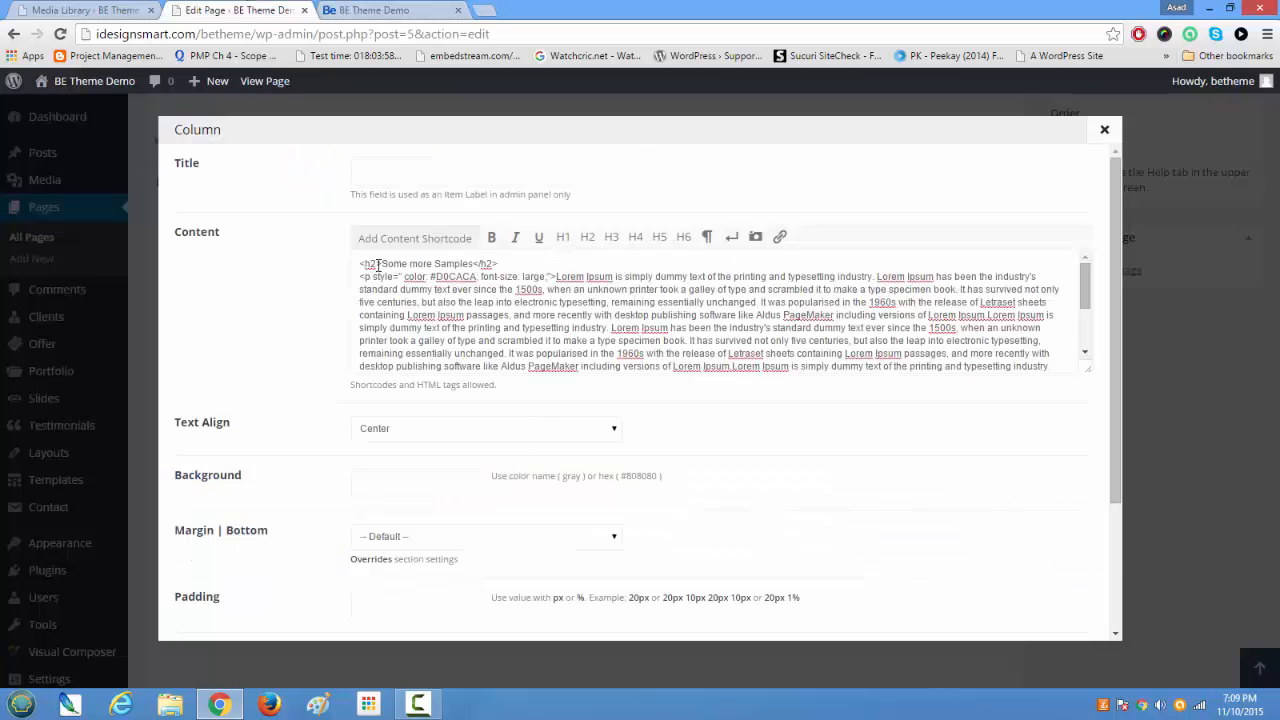
type("style")
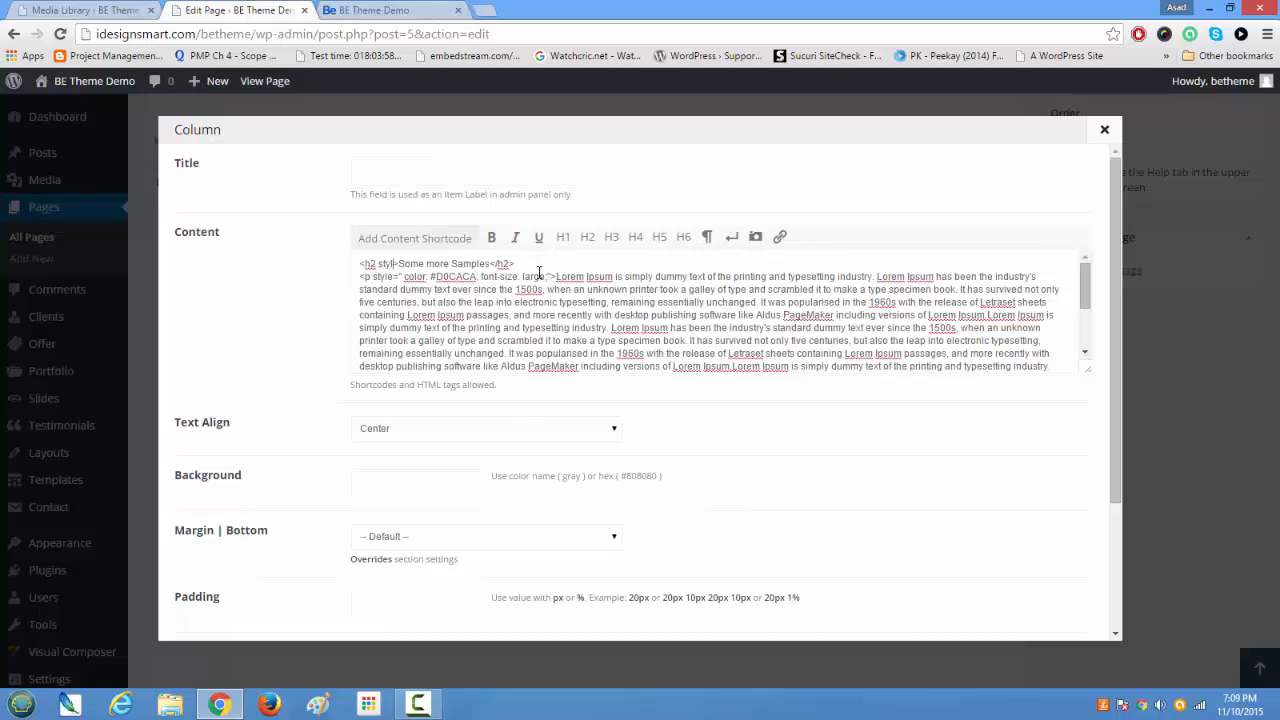
type("=\"\">")
key("ctrl+v")
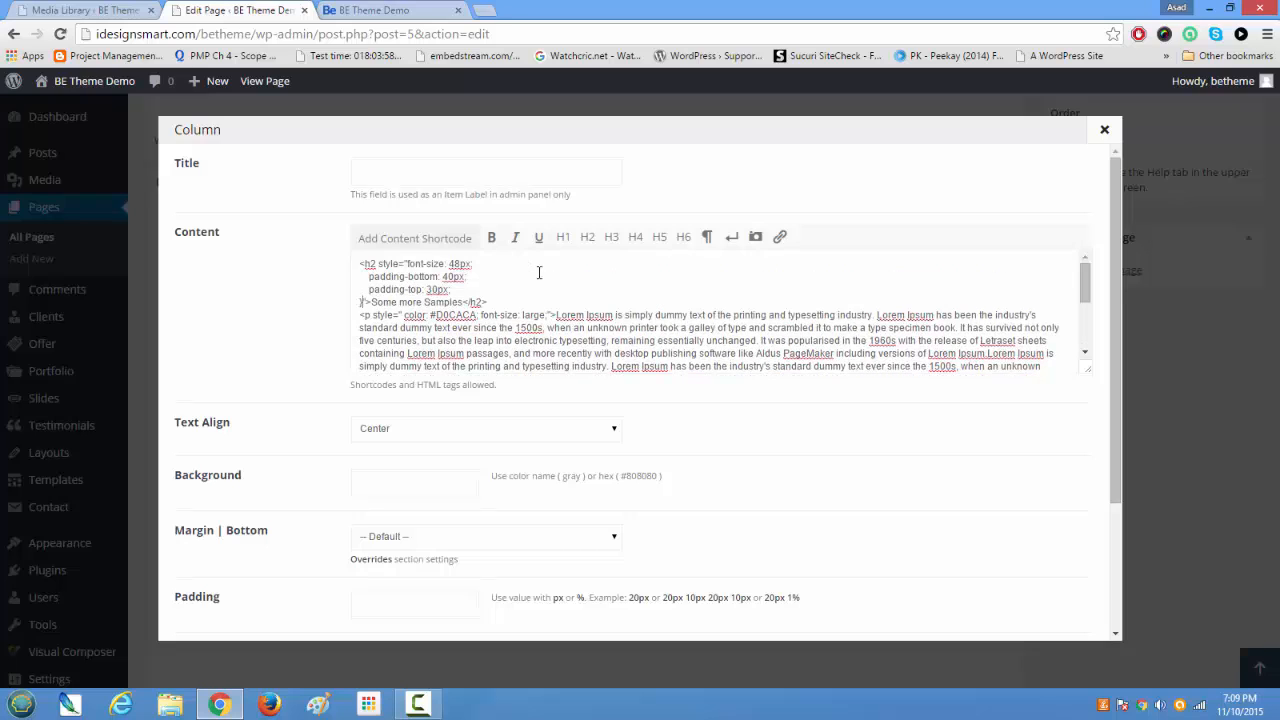
key("BackSpace")
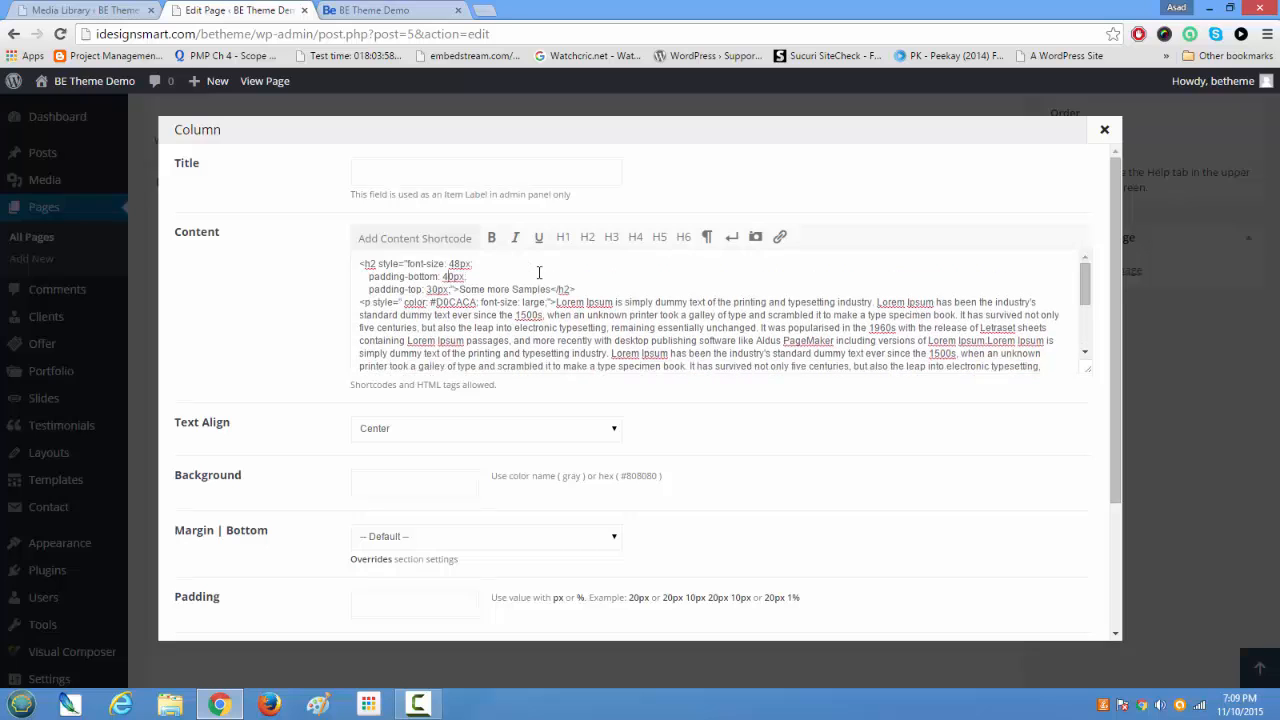
- Remove the line breaks inside the h2 style attribute so all its declarations sit on one line
key("Delete")
key("Delete")
key("Delete")
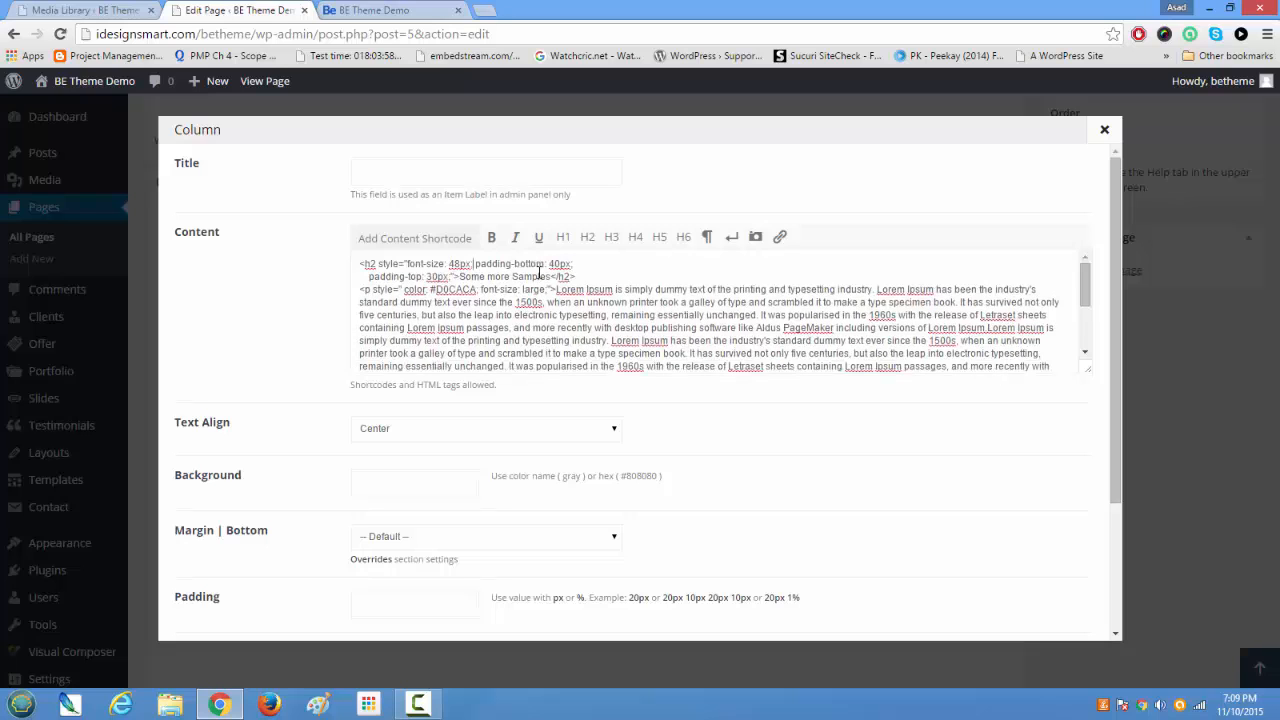
key("Delete")
key("Delete")
key("Delete")
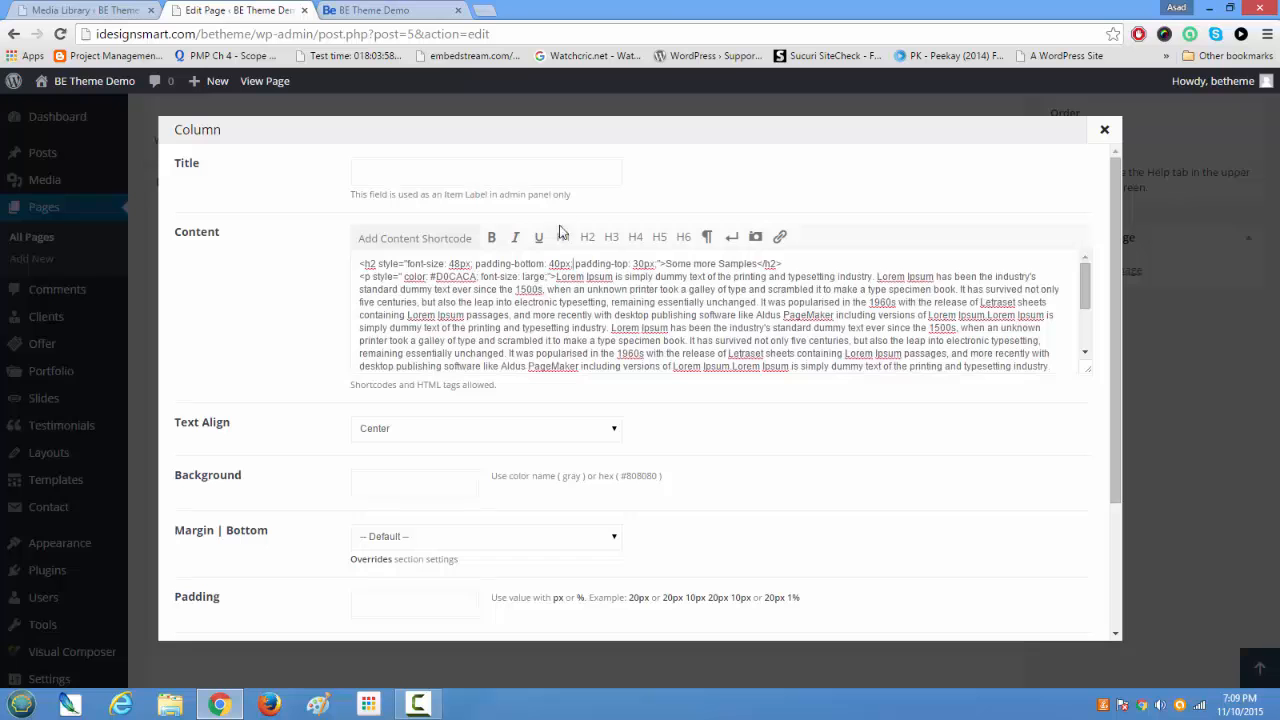
- Save the column's changes and update the Home page
scroll(703, 386, "down", 3)
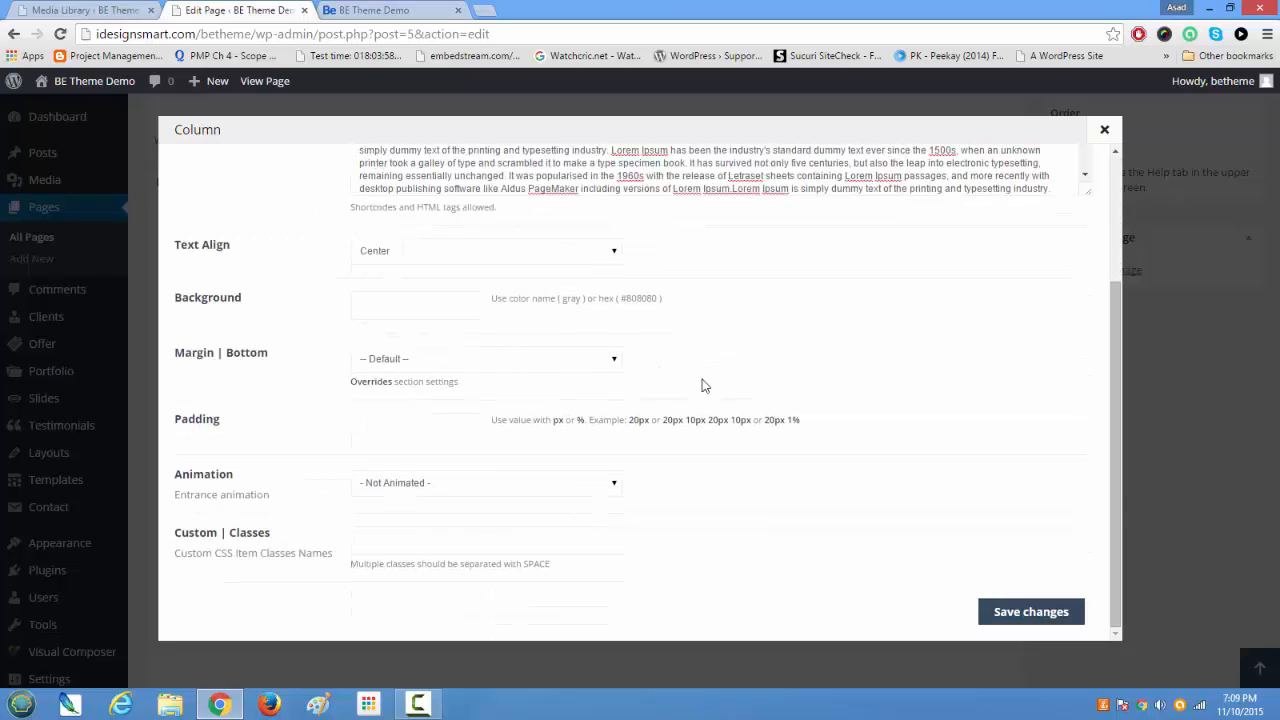
left_click(997, 611)
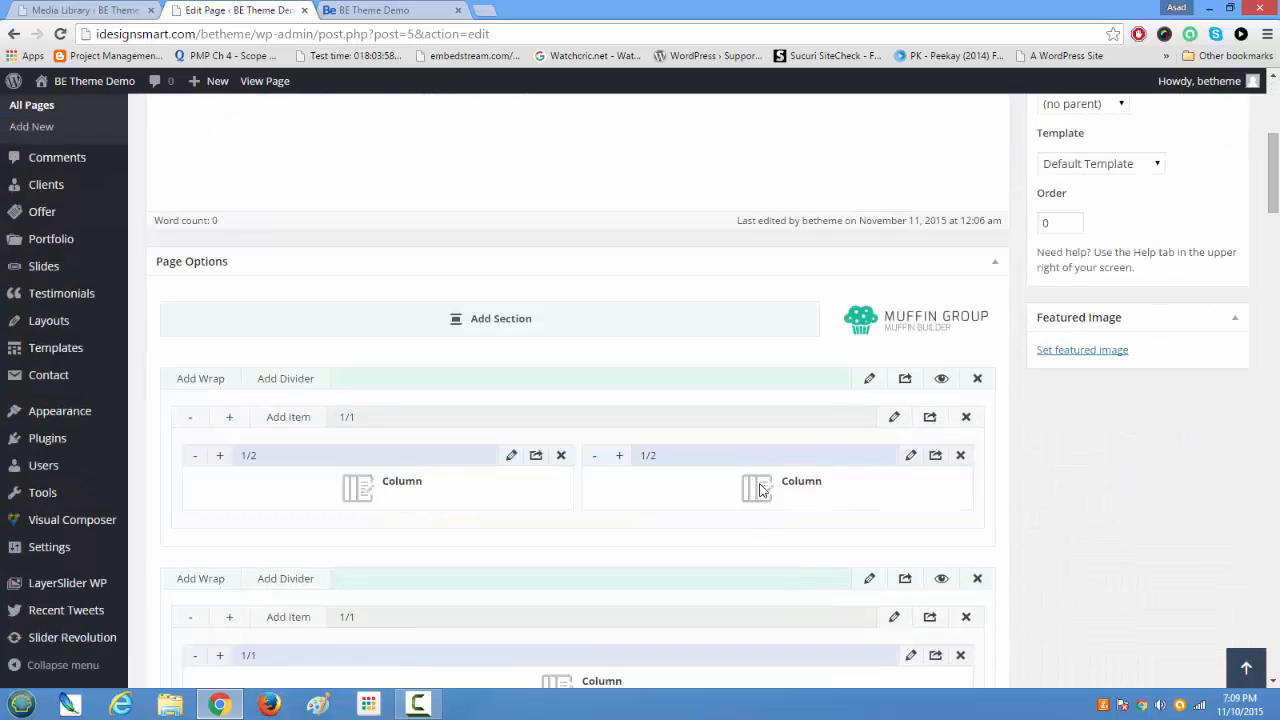
scroll(790, 467, "up", 4)
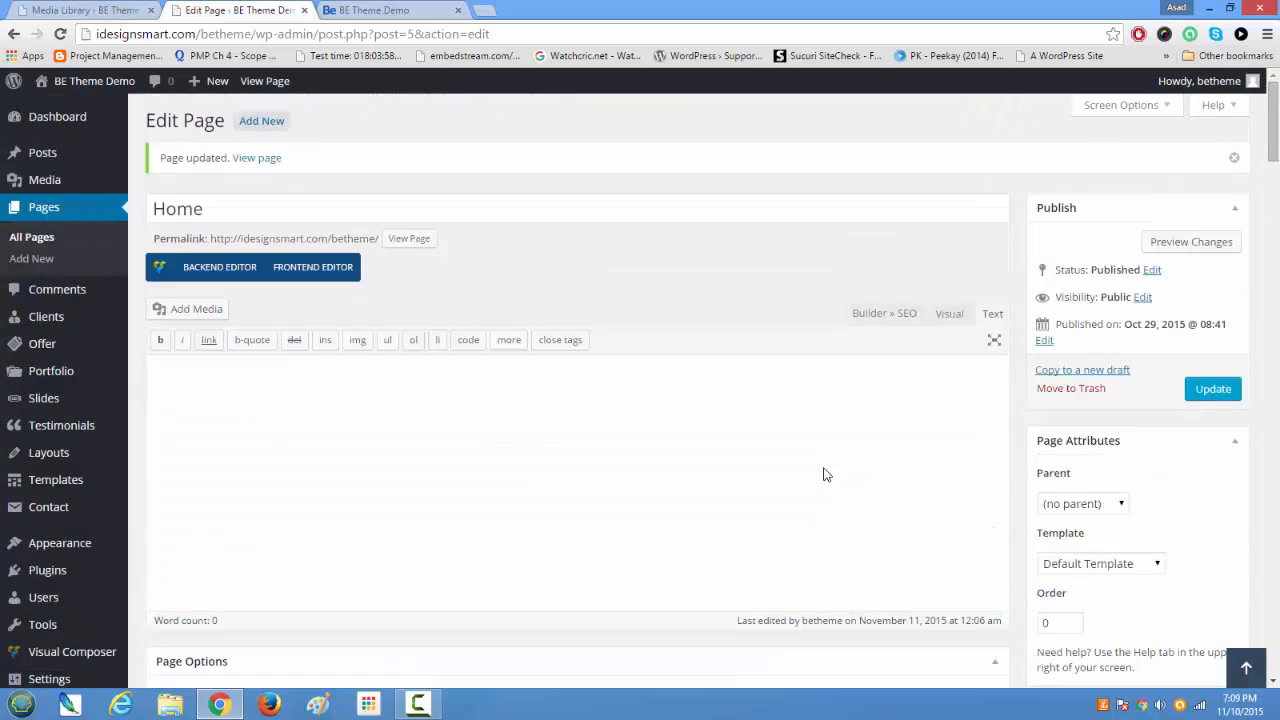
left_click(1206, 397)
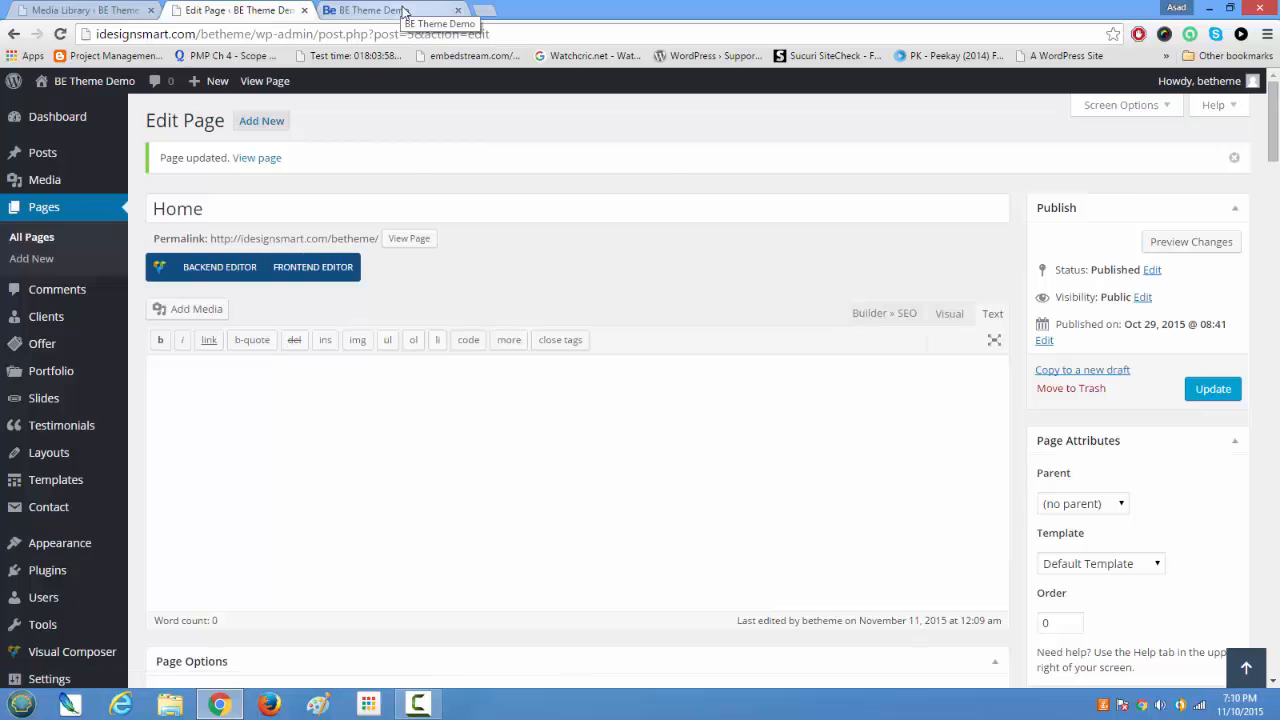
- Switch to the live BE Theme Demo page, reload it and close the developer tools
left_click(404, 10)
left_click(62, 34)
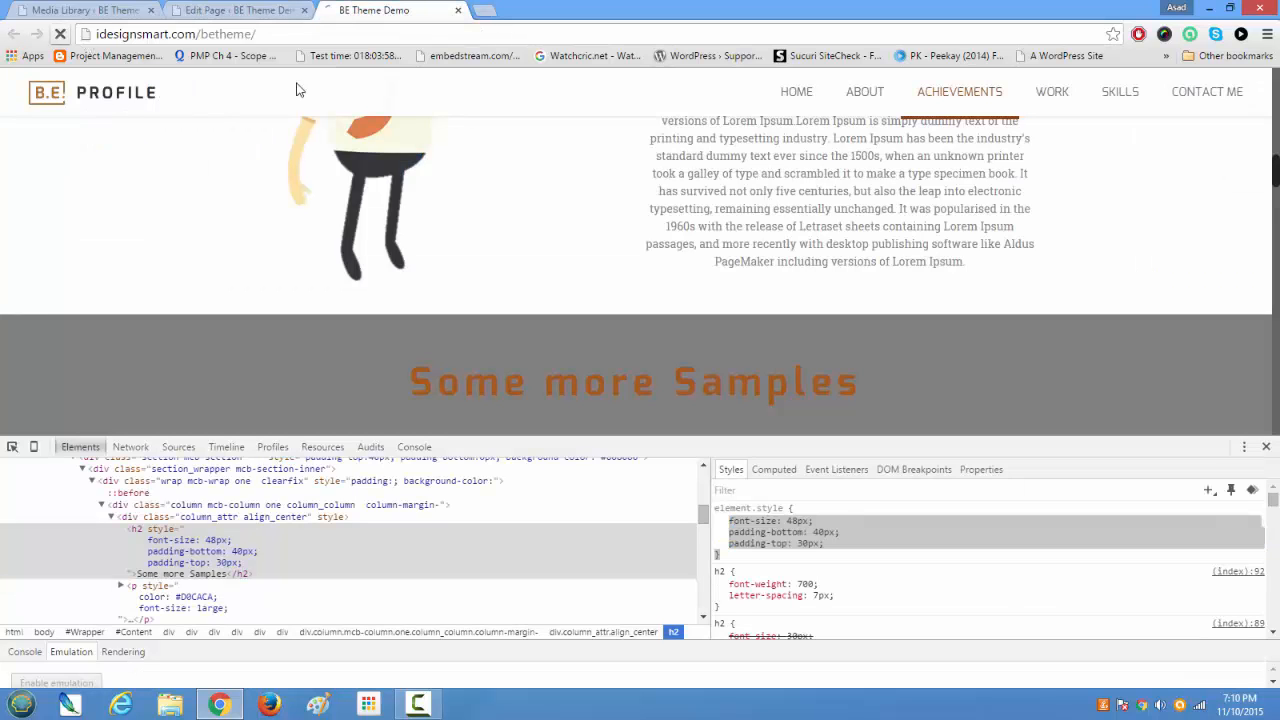
left_click(1266, 449)
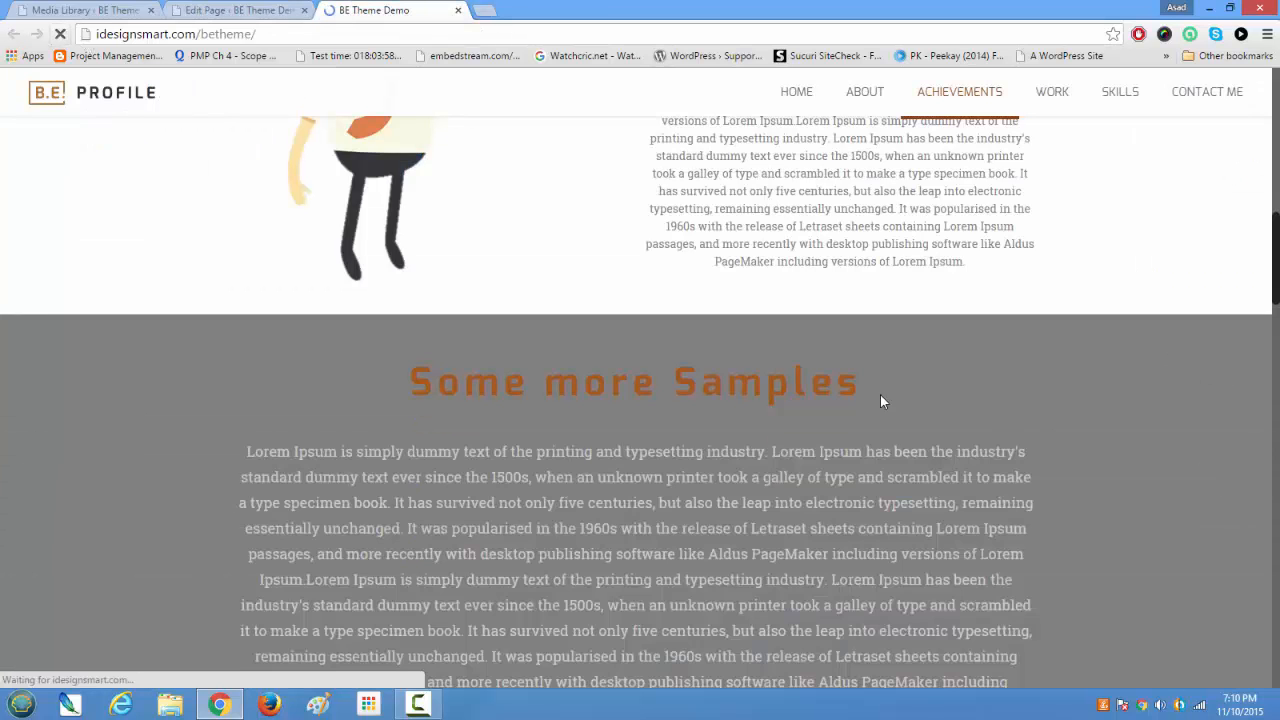
- Review the Some more Samples heading, paragraph and background, along with the sections above and below them
scroll(782, 418, "down", 4)
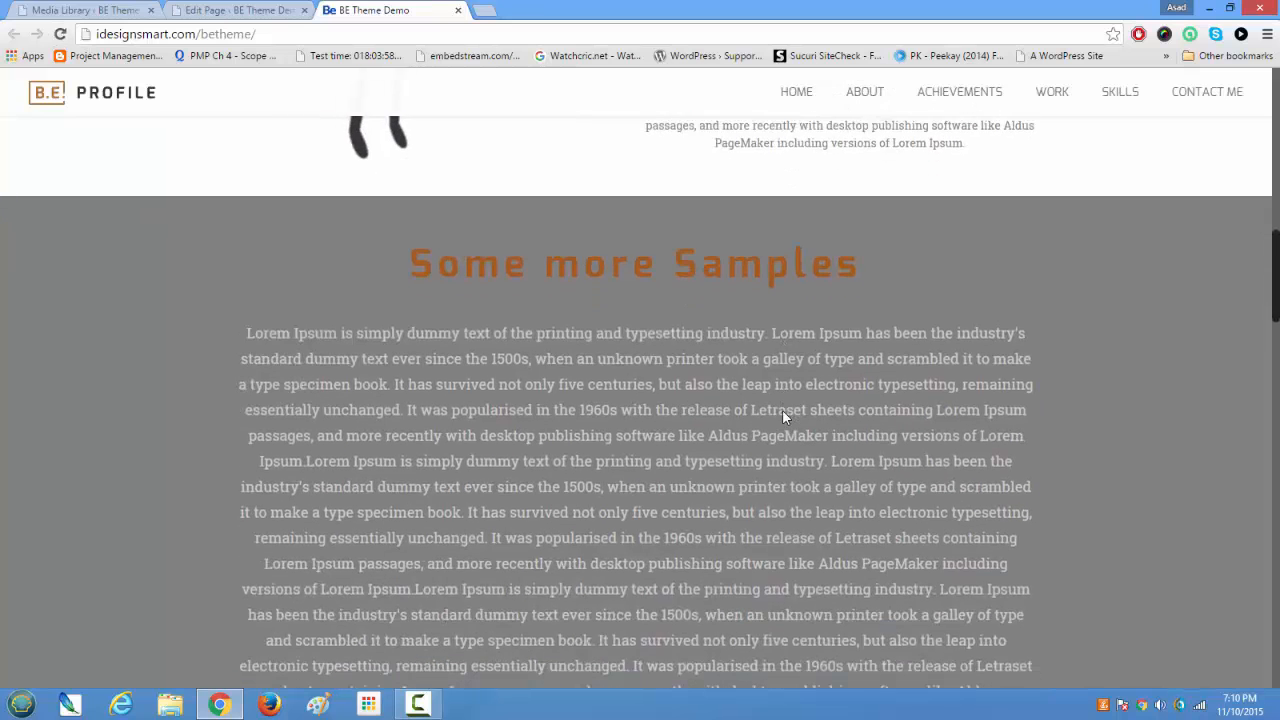
scroll(782, 418, "down", 2)
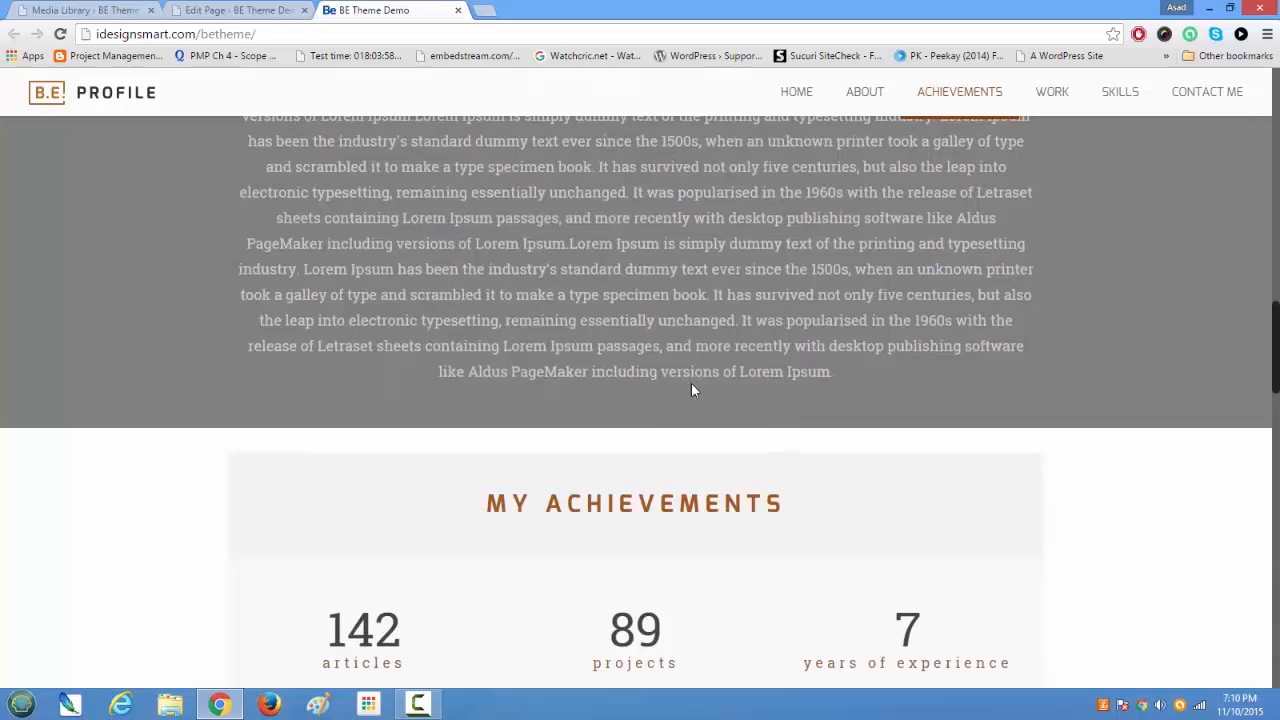
scroll(705, 411, "up", 3)
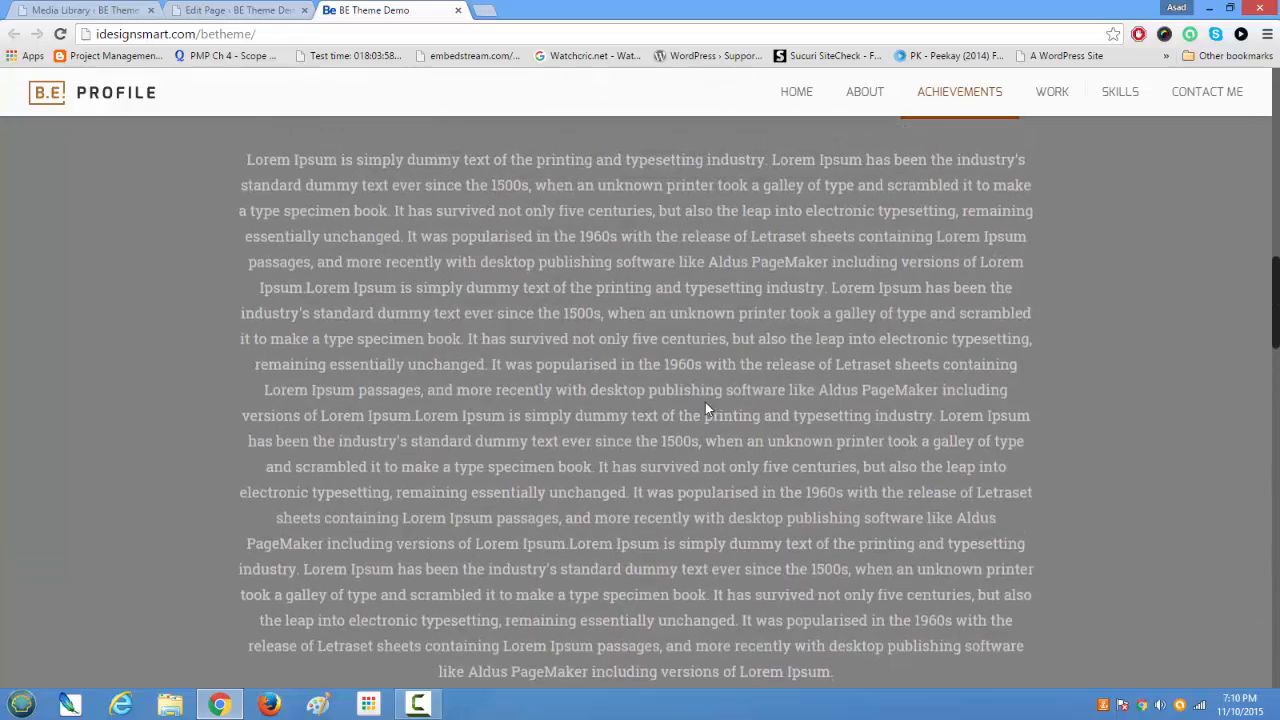
scroll(705, 402, "up", 3)
scroll(705, 402, "down", 5)
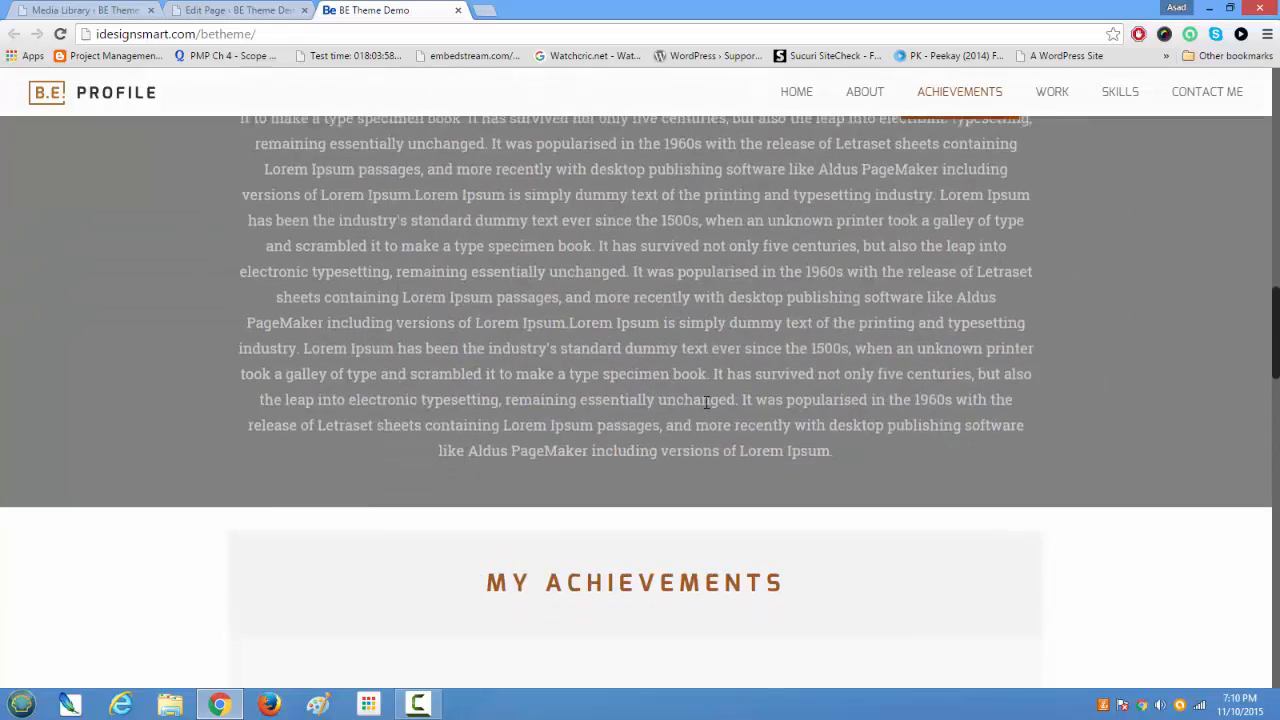
scroll(705, 402, "down", 3)
scroll(705, 402, "up", 3)
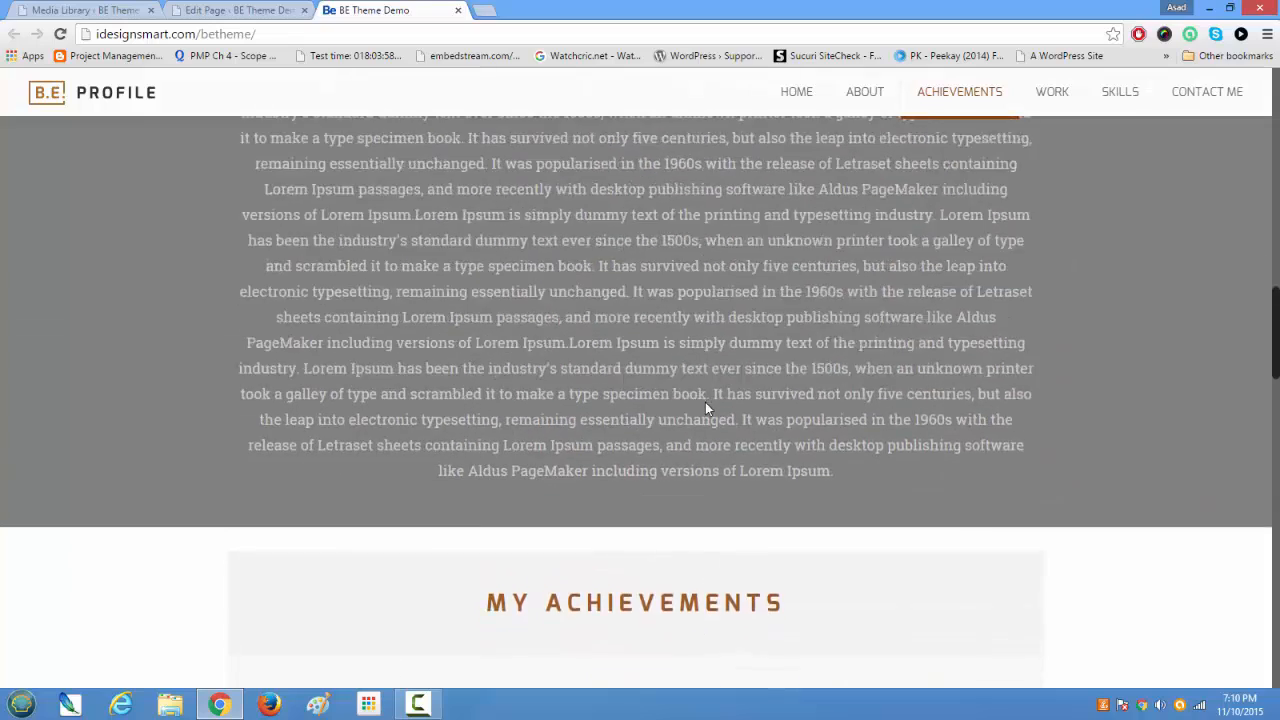
scroll(705, 402, "up", 8)
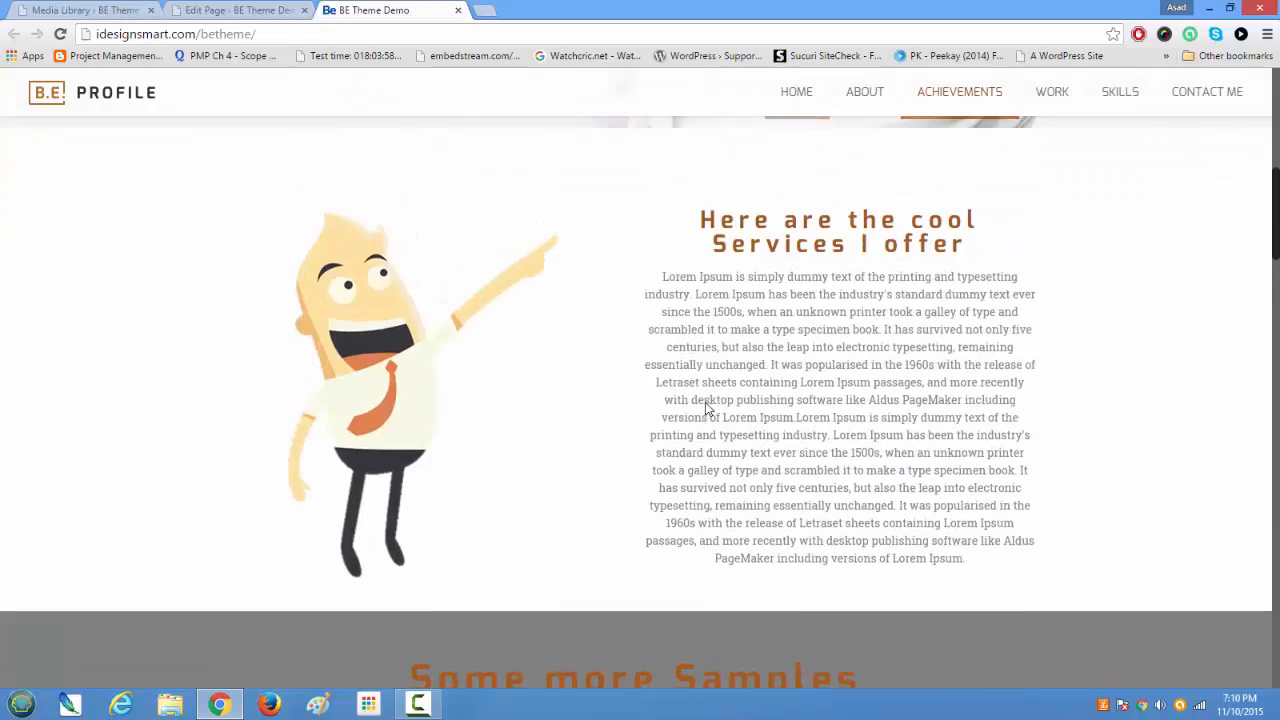
- Back in the Home page editor, inspect the articles Quick Fact's content text and inline margin, then close its settings without saving
left_click(264, 10)
scroll(485, 370, "down", 2)
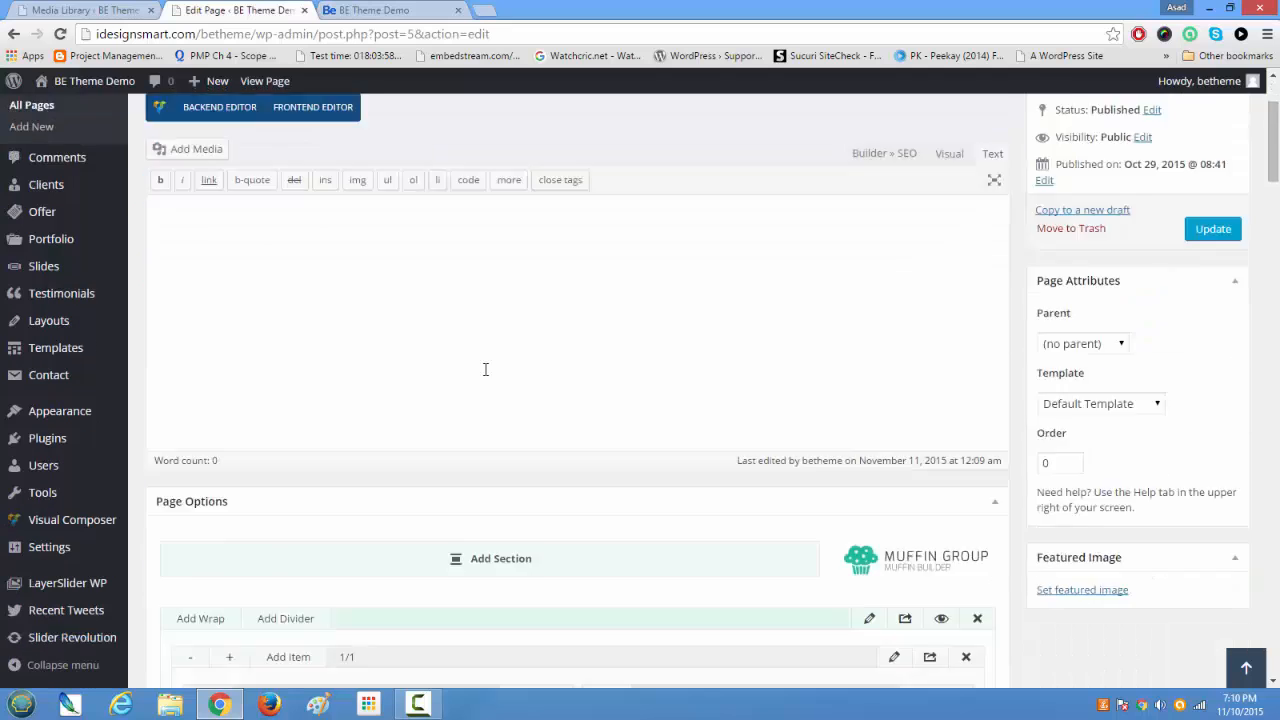
scroll(485, 370, "down", 6)
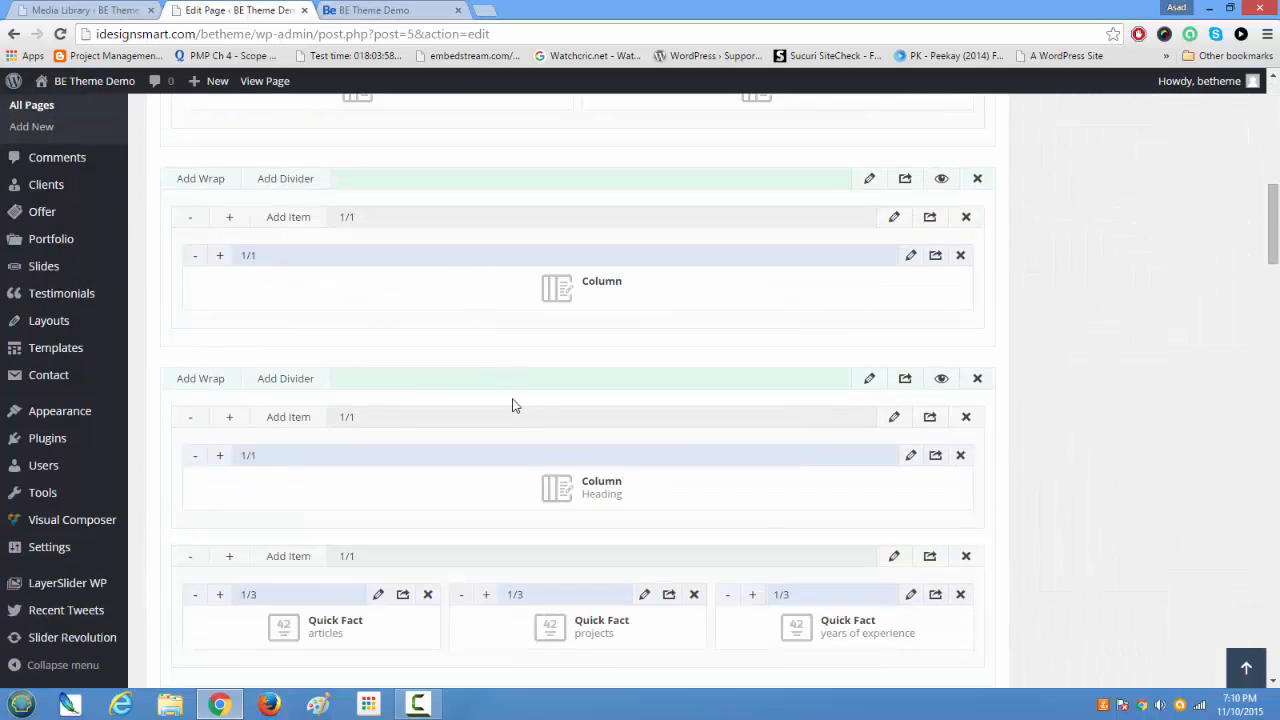
scroll(543, 451, "down", 2)
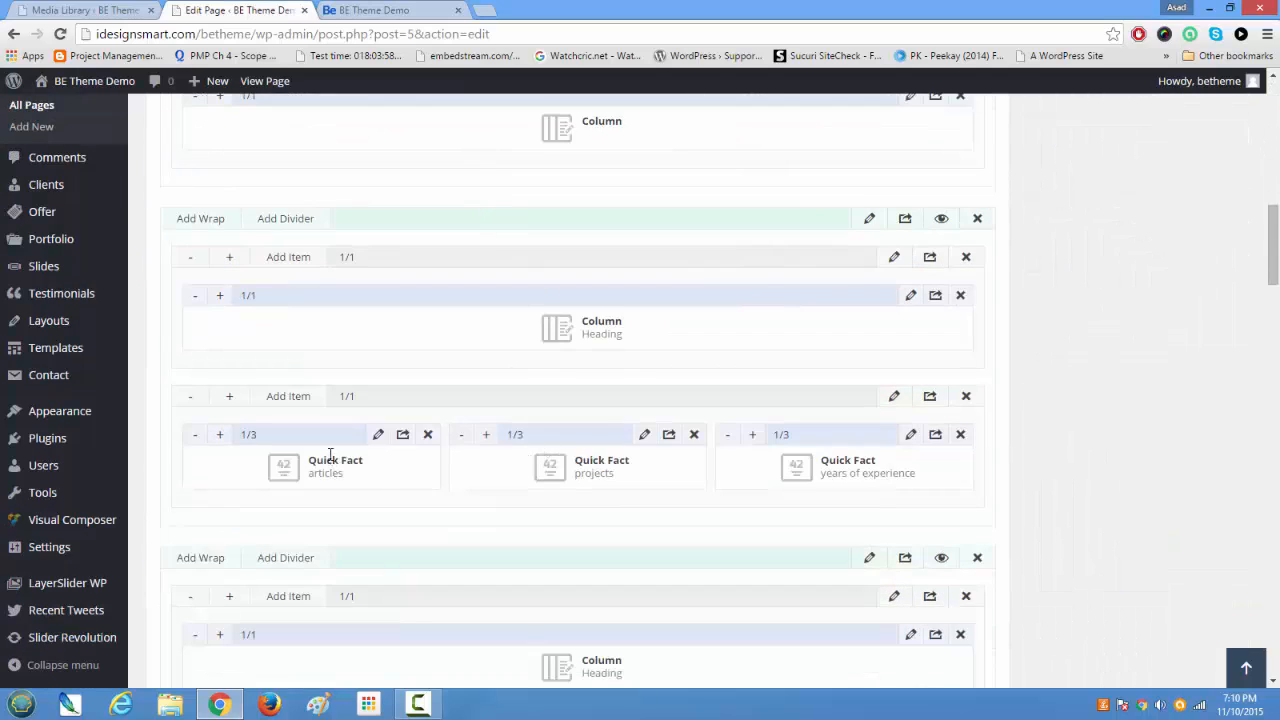
left_click(379, 436)
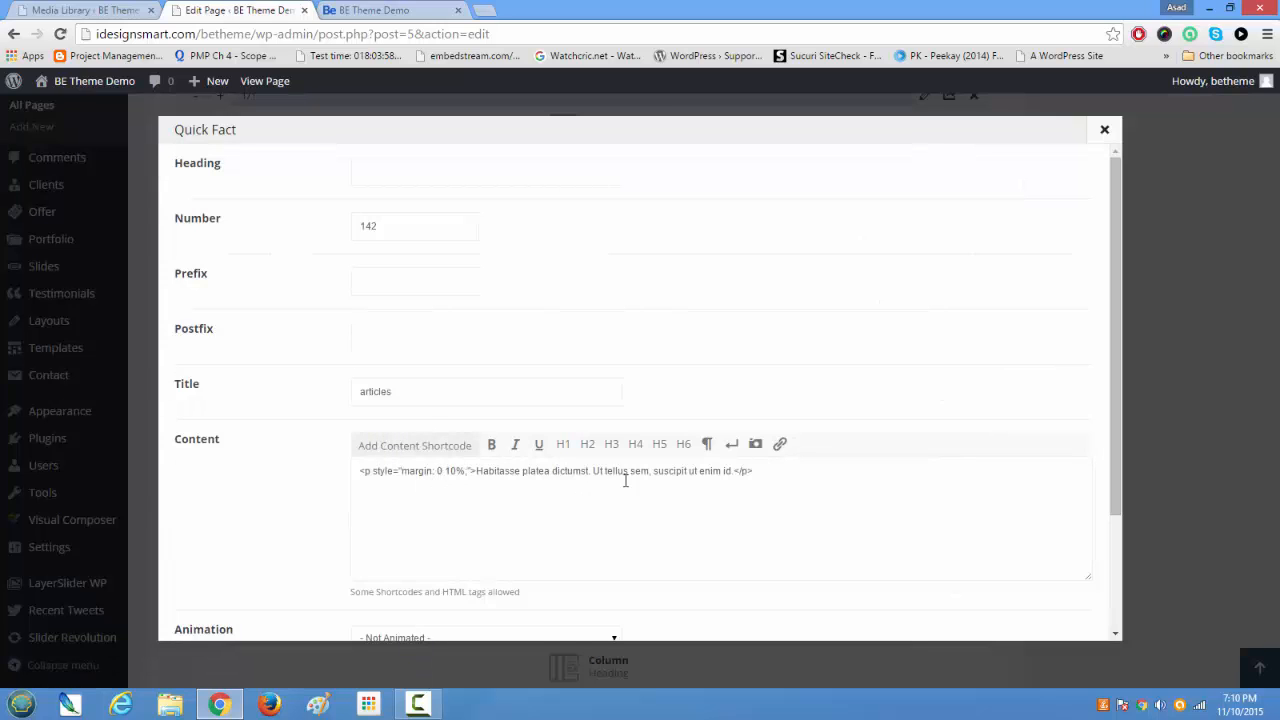
left_click_drag(480, 475, 637, 473)
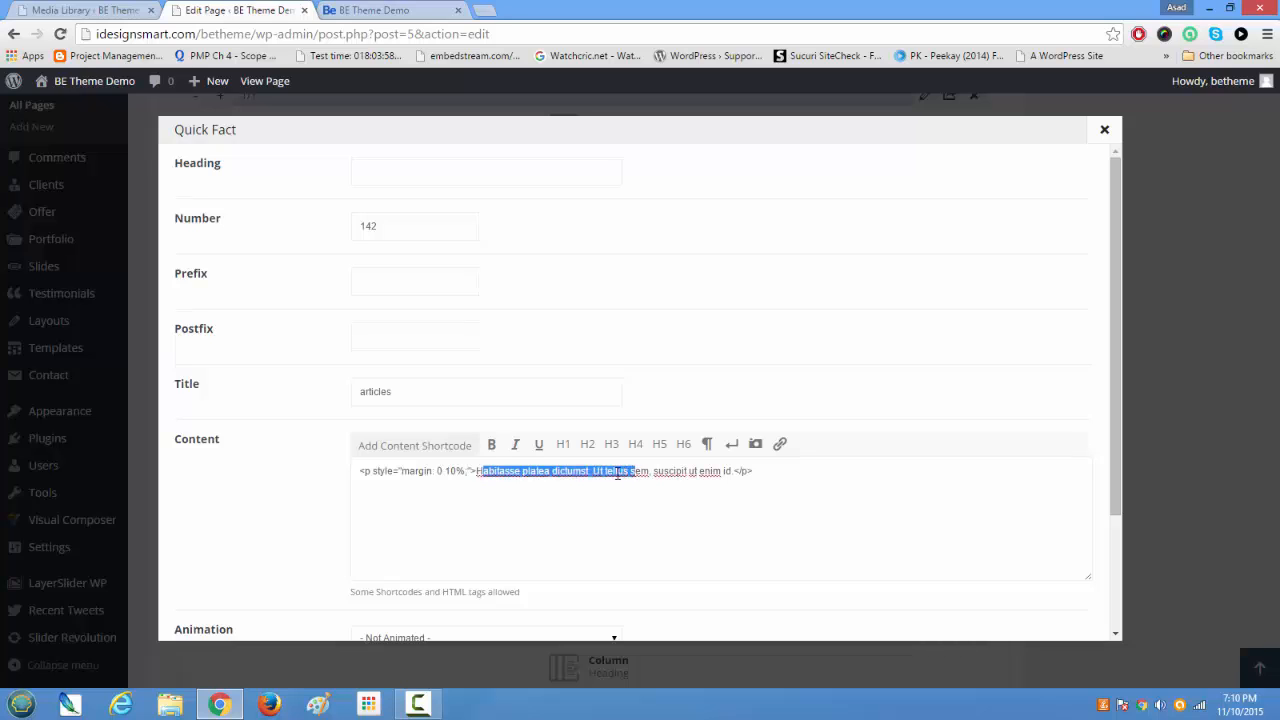
left_click_drag(445, 473, 457, 474)
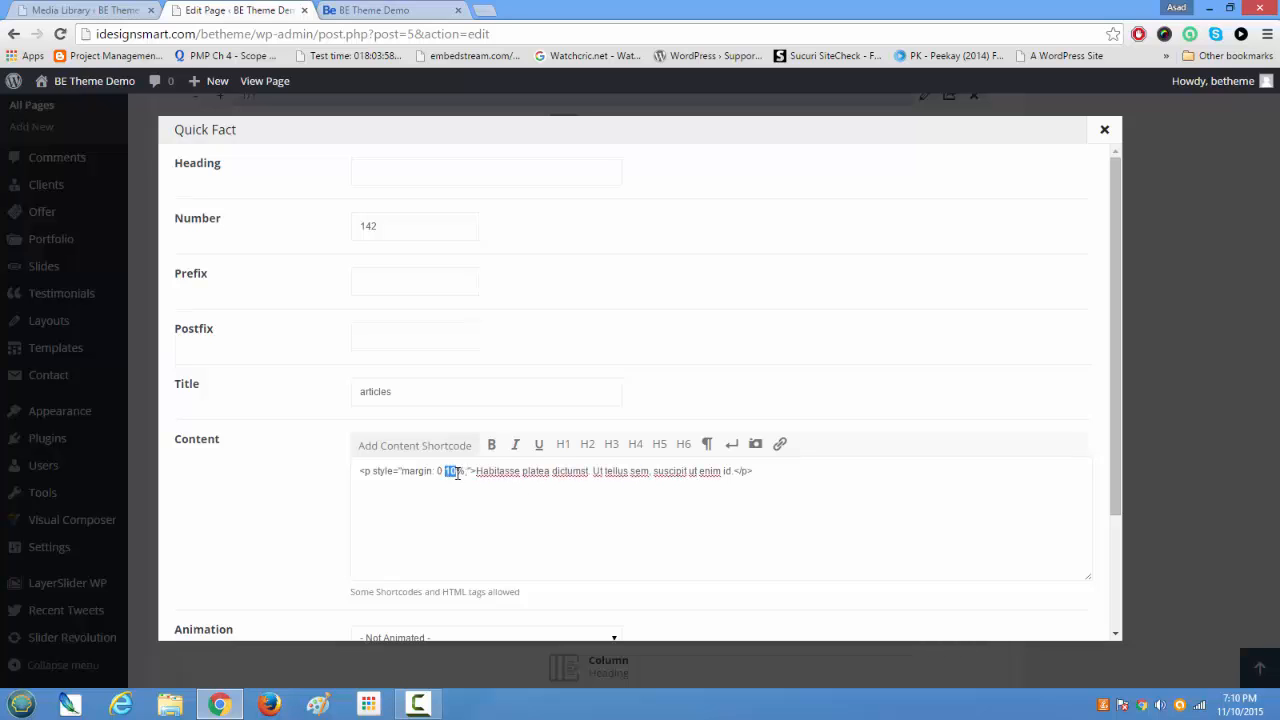
scroll(731, 575, "down", 3)
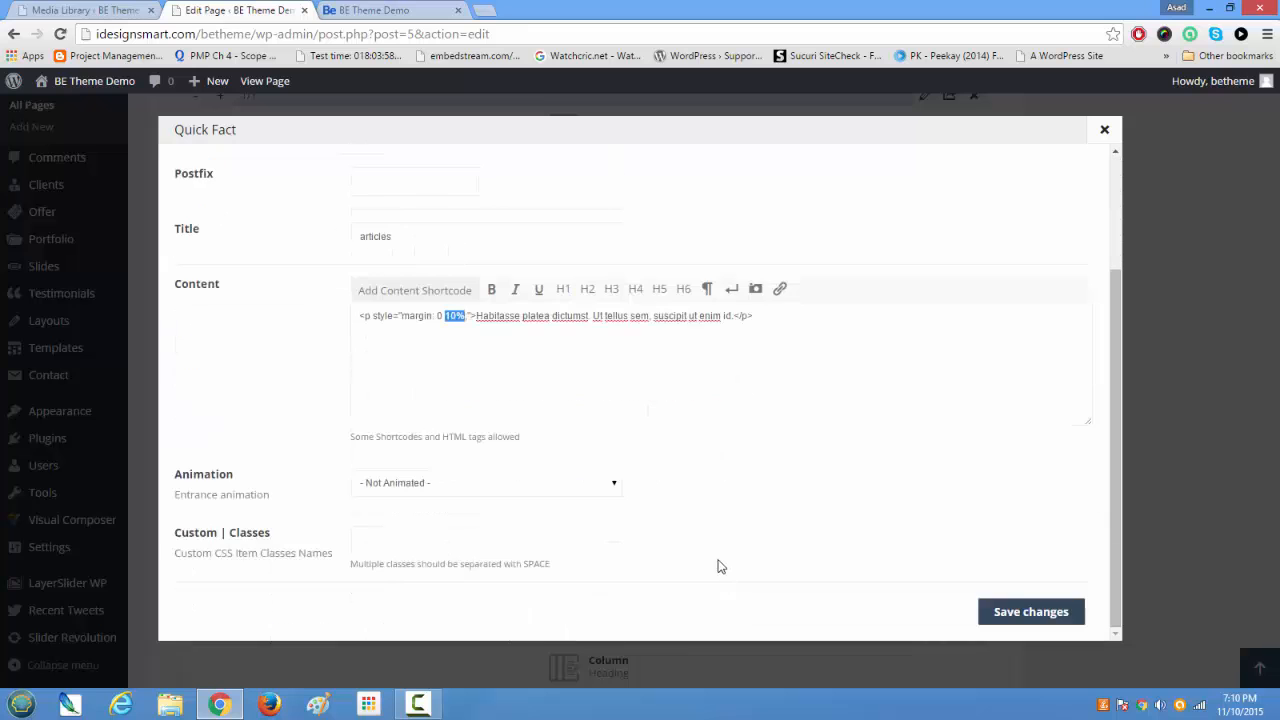
left_click(1106, 133)
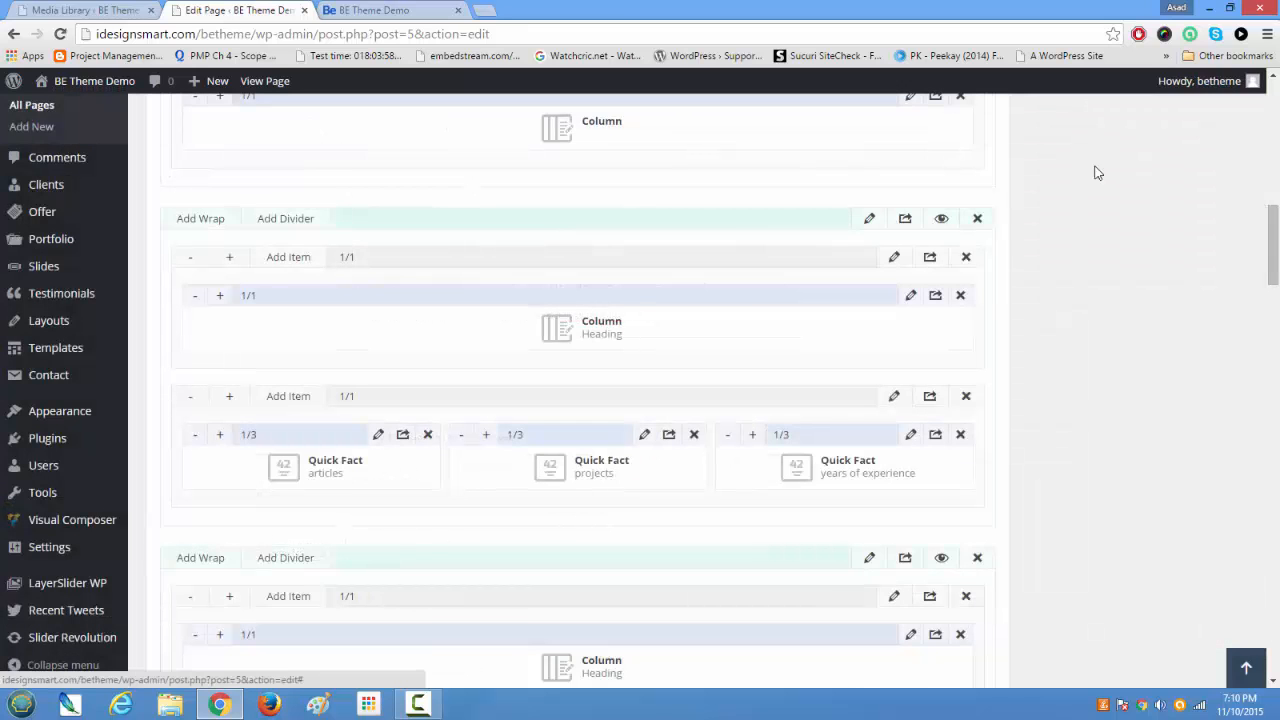
- Inspect the content and number of the projects Quick Fact, then close its settings without saving
left_click(644, 434)
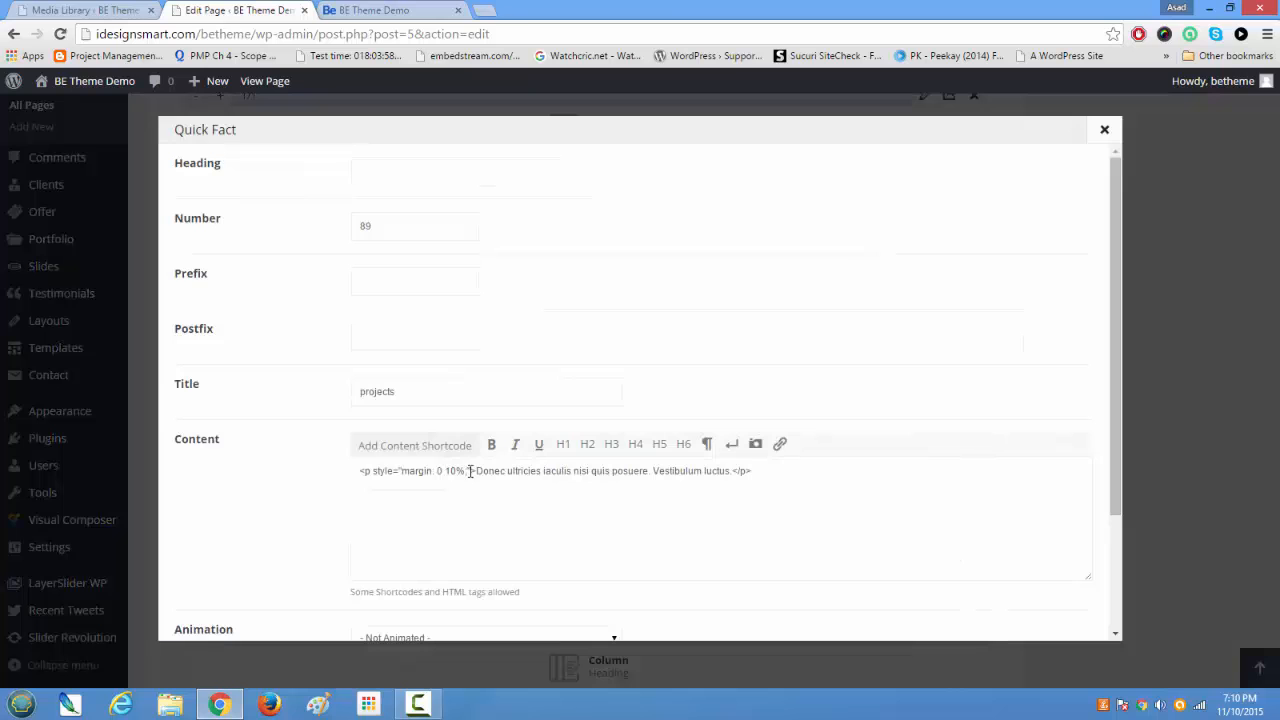
left_click_drag(469, 471, 545, 460)
left_click_drag(401, 229, 331, 227)
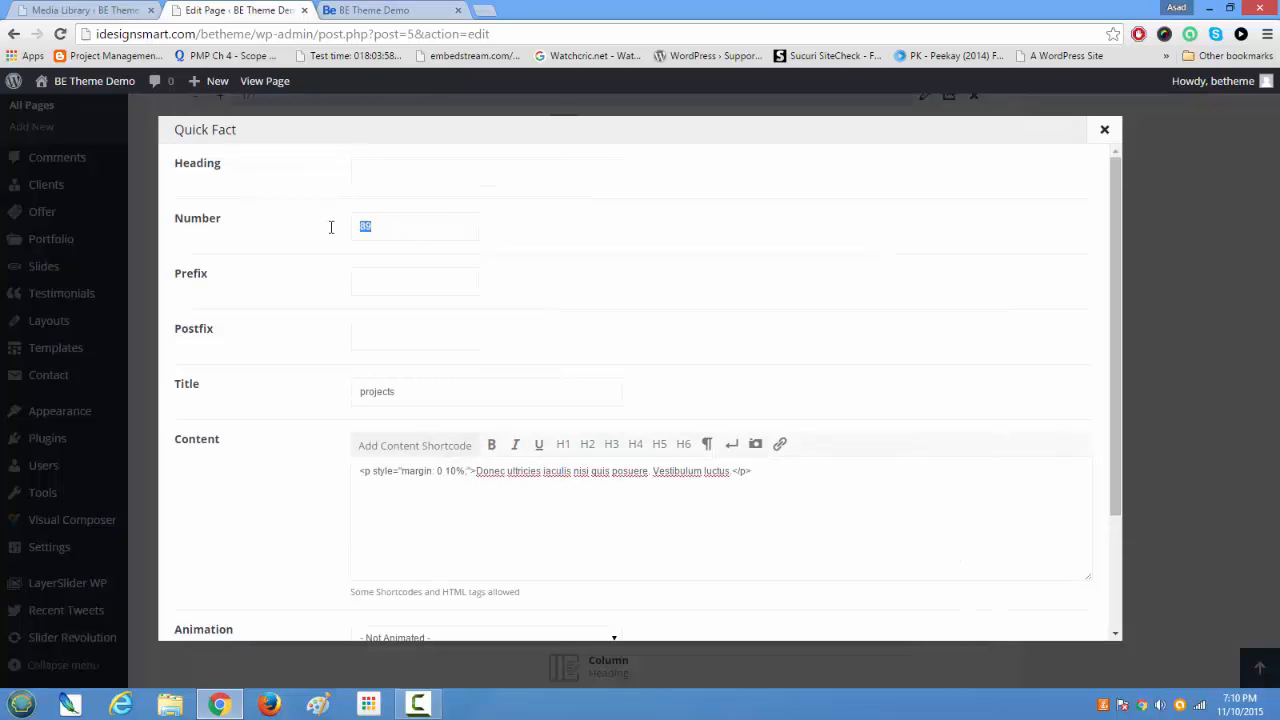
left_click(1104, 130)
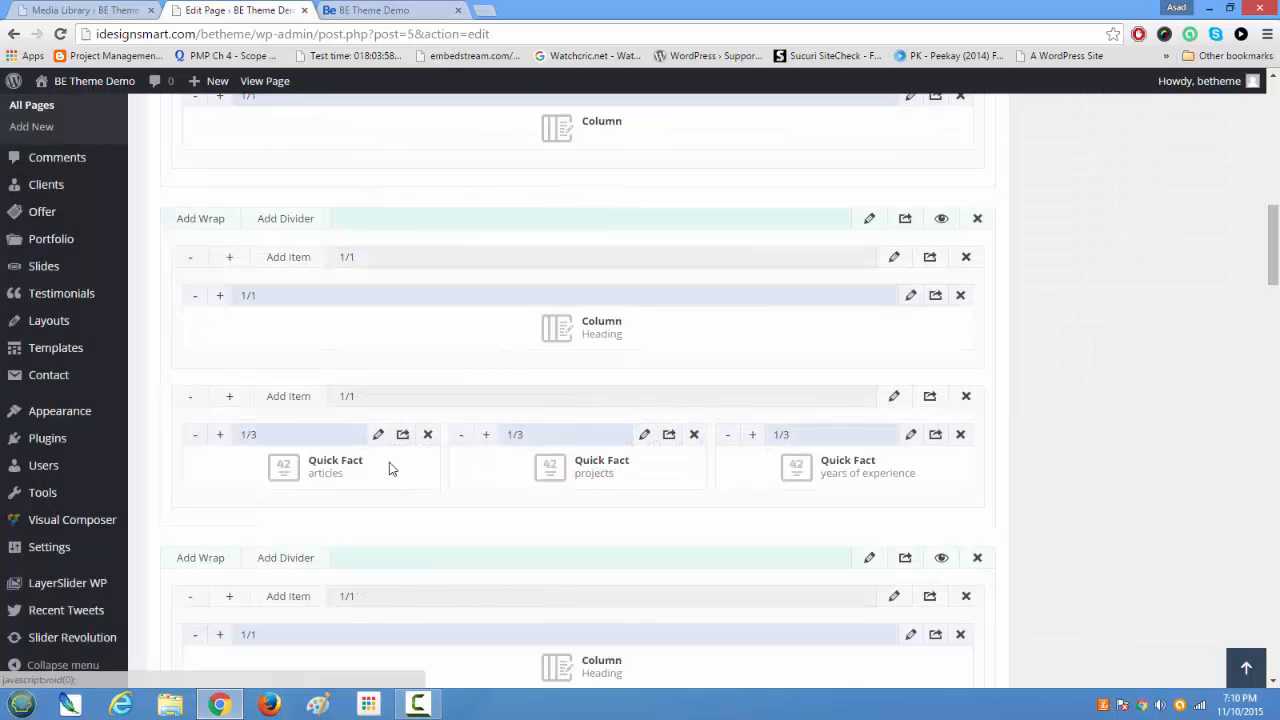
- Reopen the articles Quick Fact to examine its number, paragraph markup and margin style, then close it without saving
left_click(380, 440)
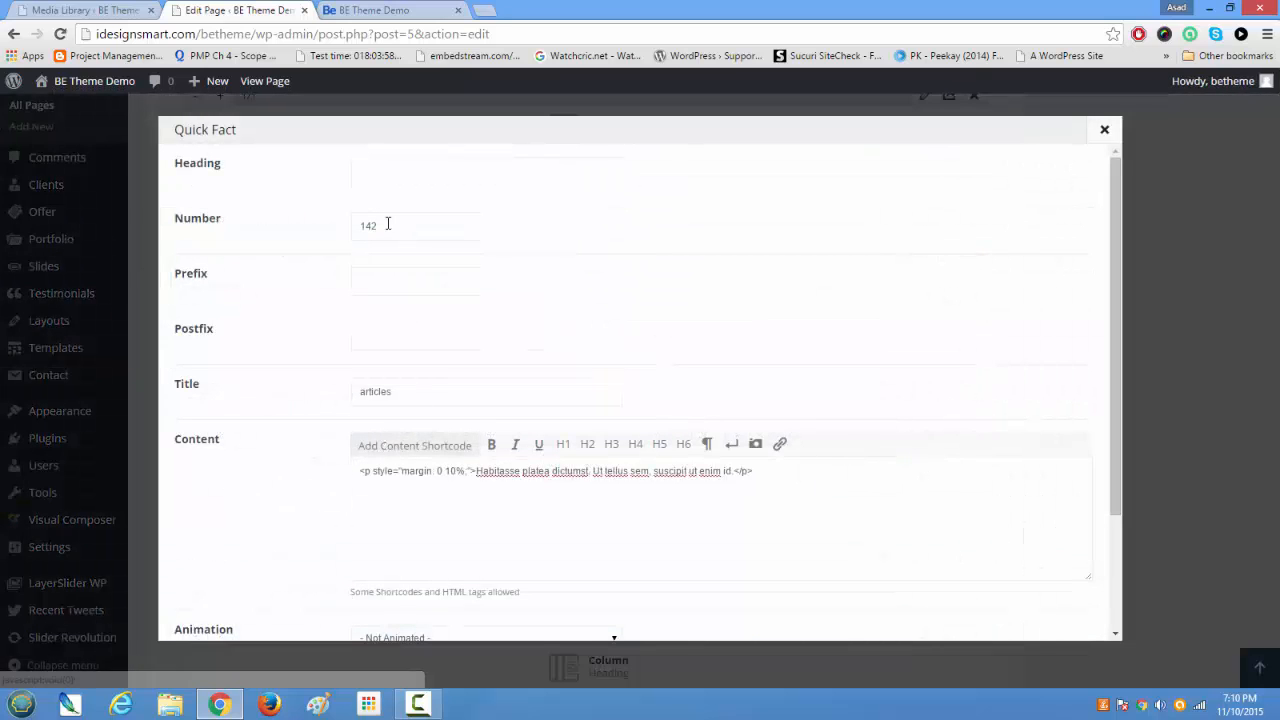
left_click_drag(389, 224, 315, 228)
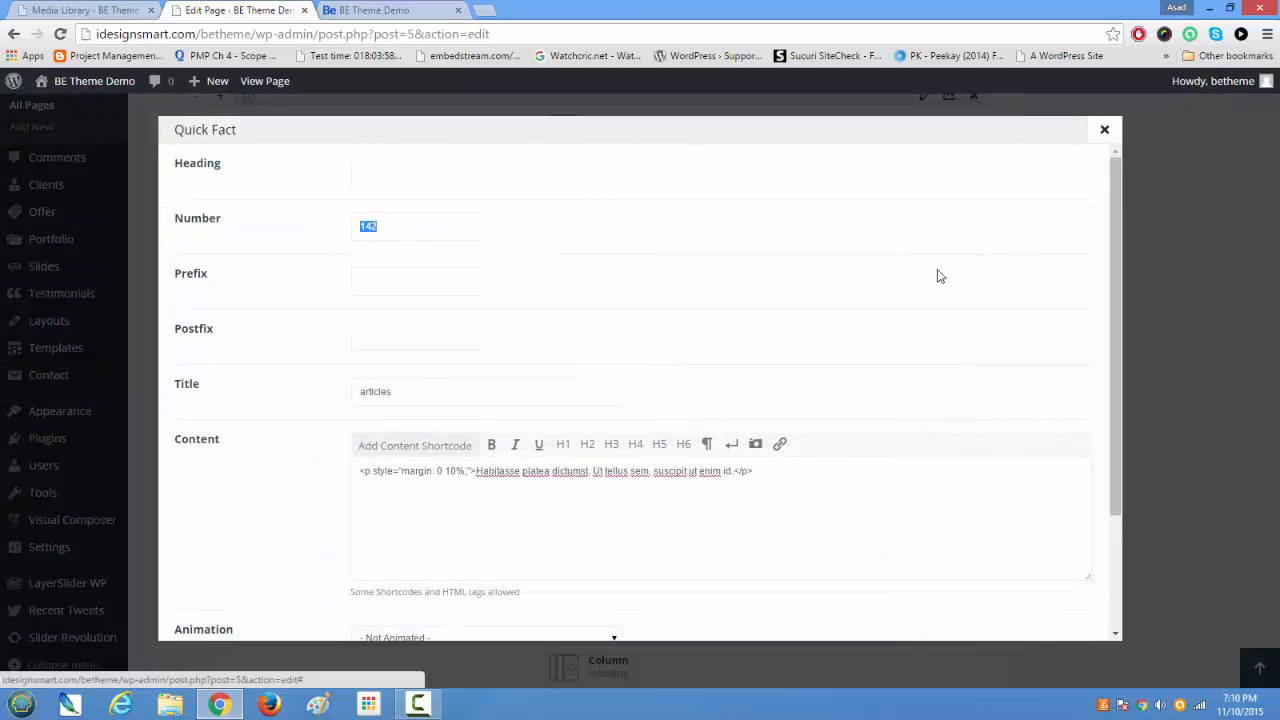
left_click_drag(753, 471, 459, 470)
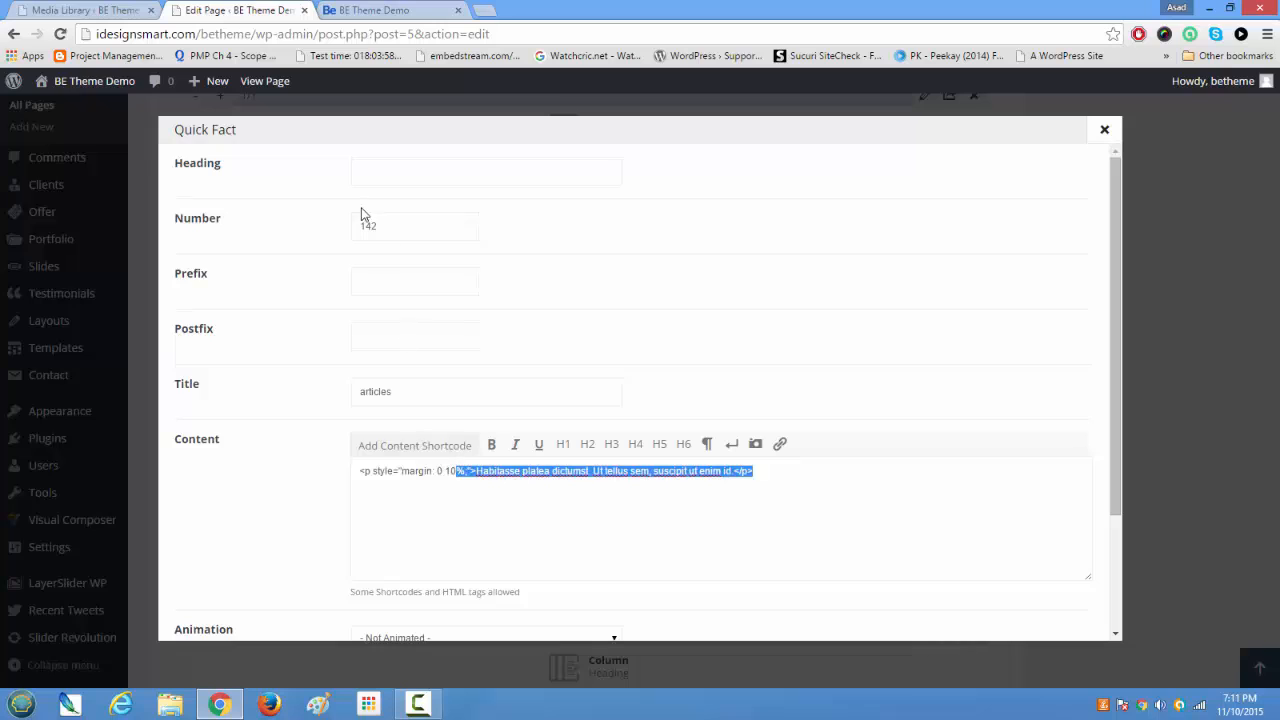
left_click(401, 466)
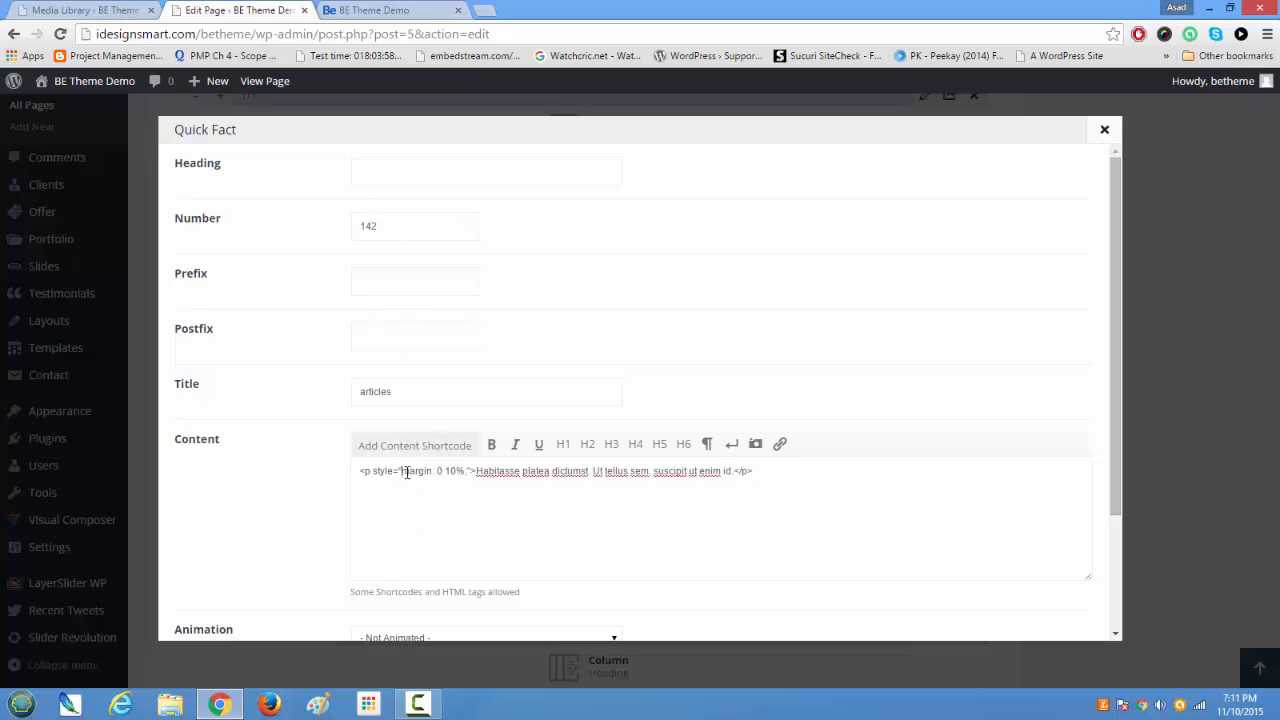
left_click_drag(405, 472, 465, 474)
left_click(1105, 131)
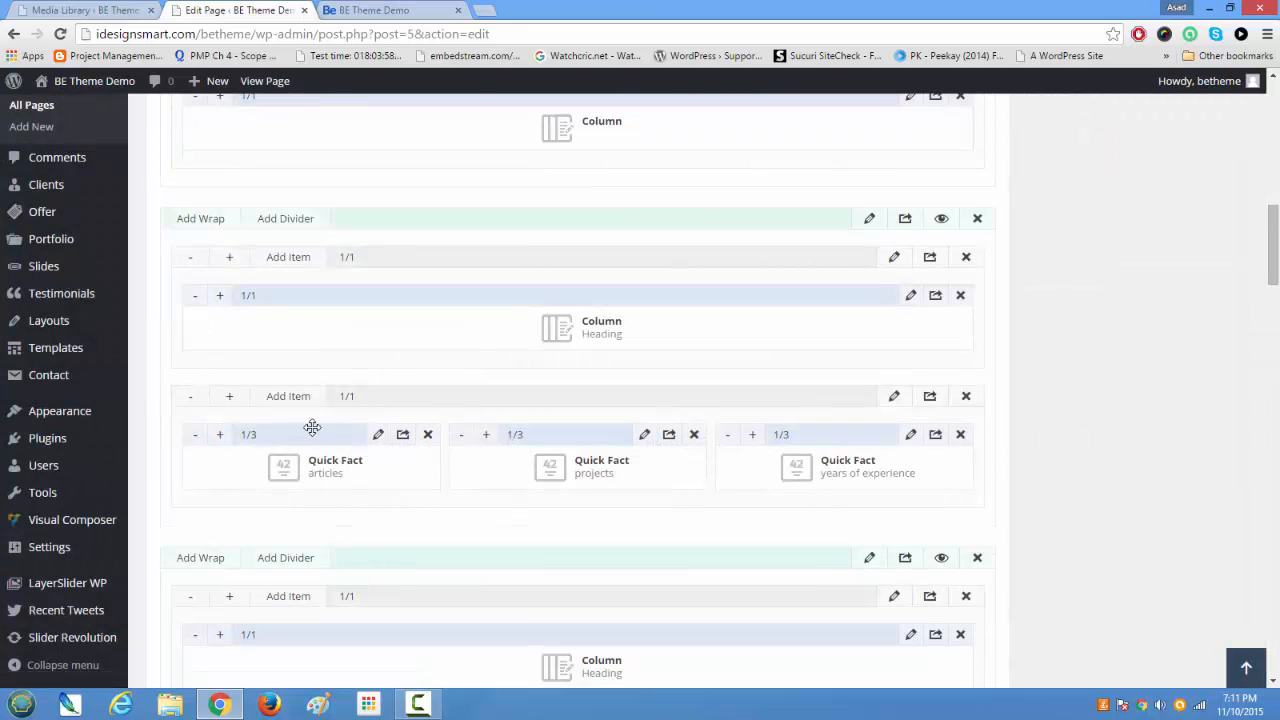
scroll(340, 445, "up", 2)
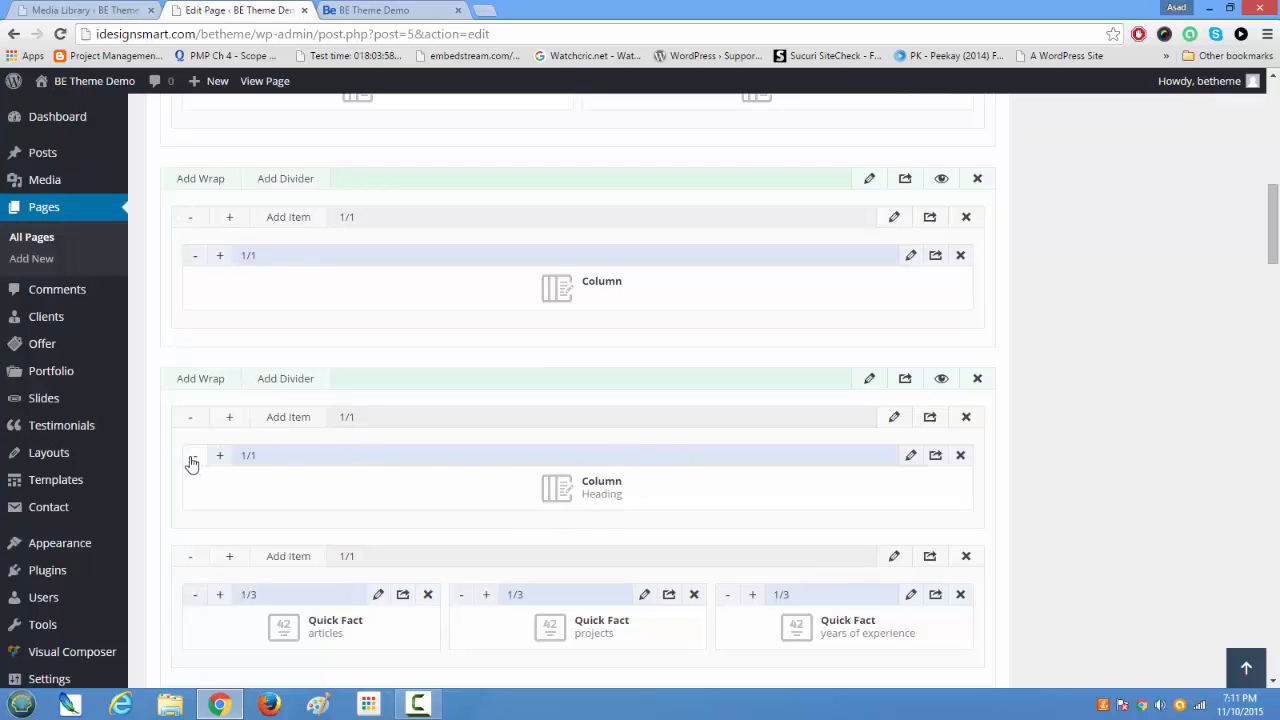
scroll(325, 485, "down", 1)
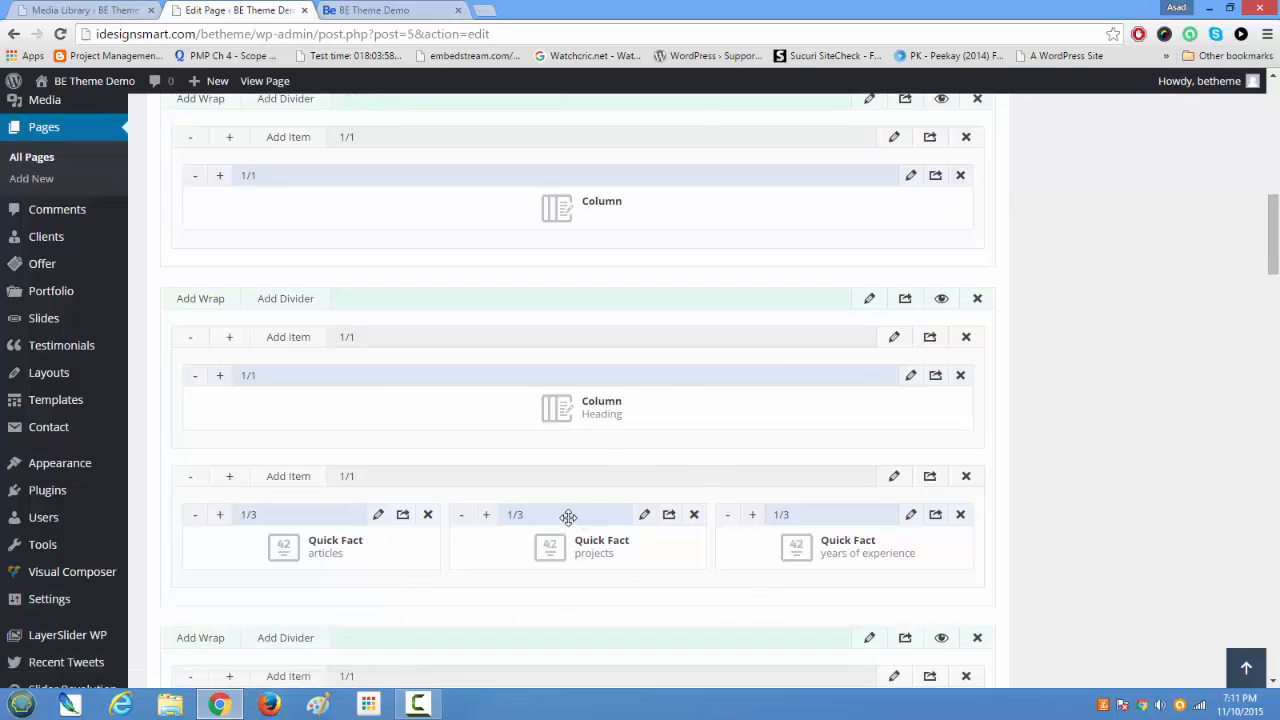
left_click_drag(566, 514, 546, 544)
scroll(546, 546, "down", 3)
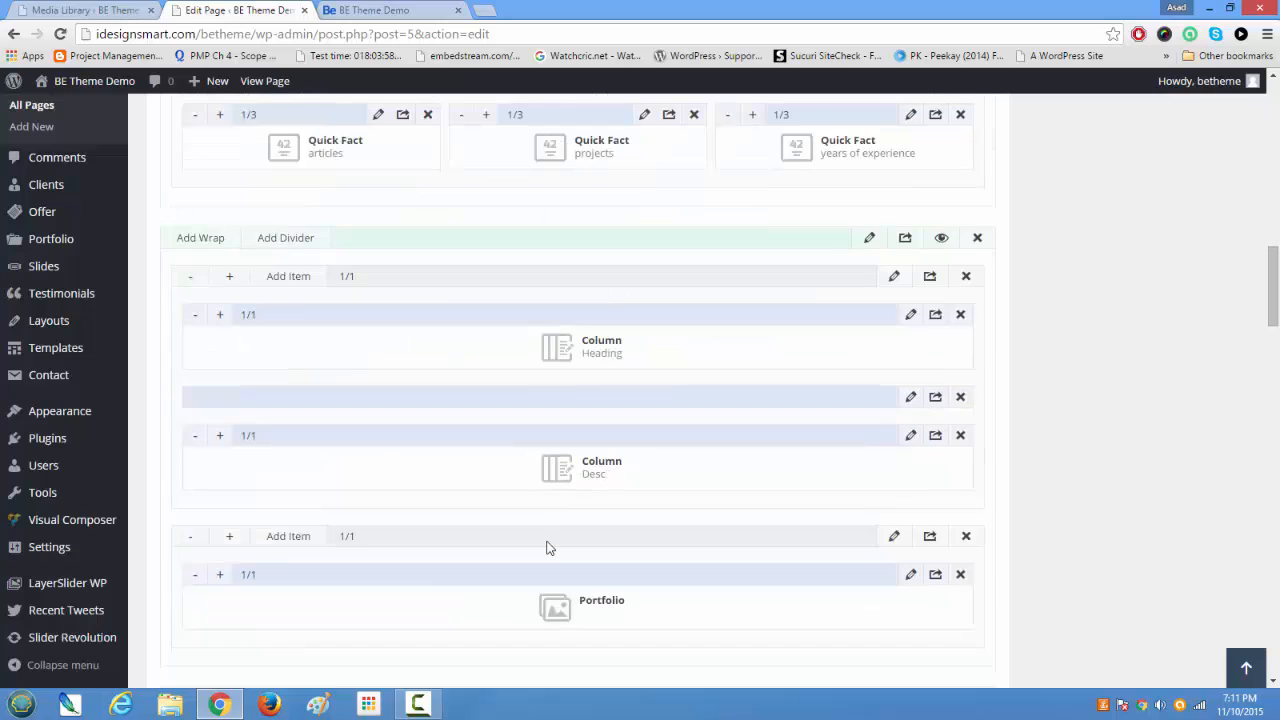
scroll(546, 548, "up", 2)
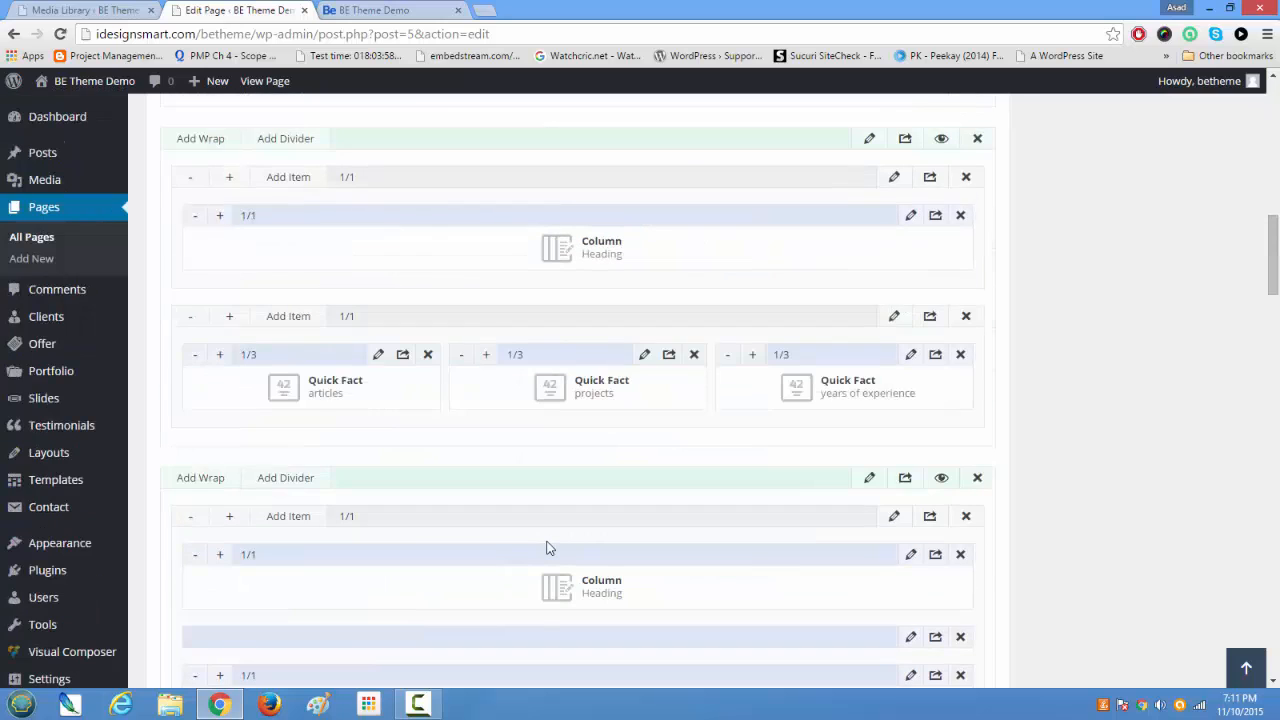
- Try adding an Icon Box item to the Quick Fact wrap, look through its icon choices, and delete the box again
left_click(284, 320)
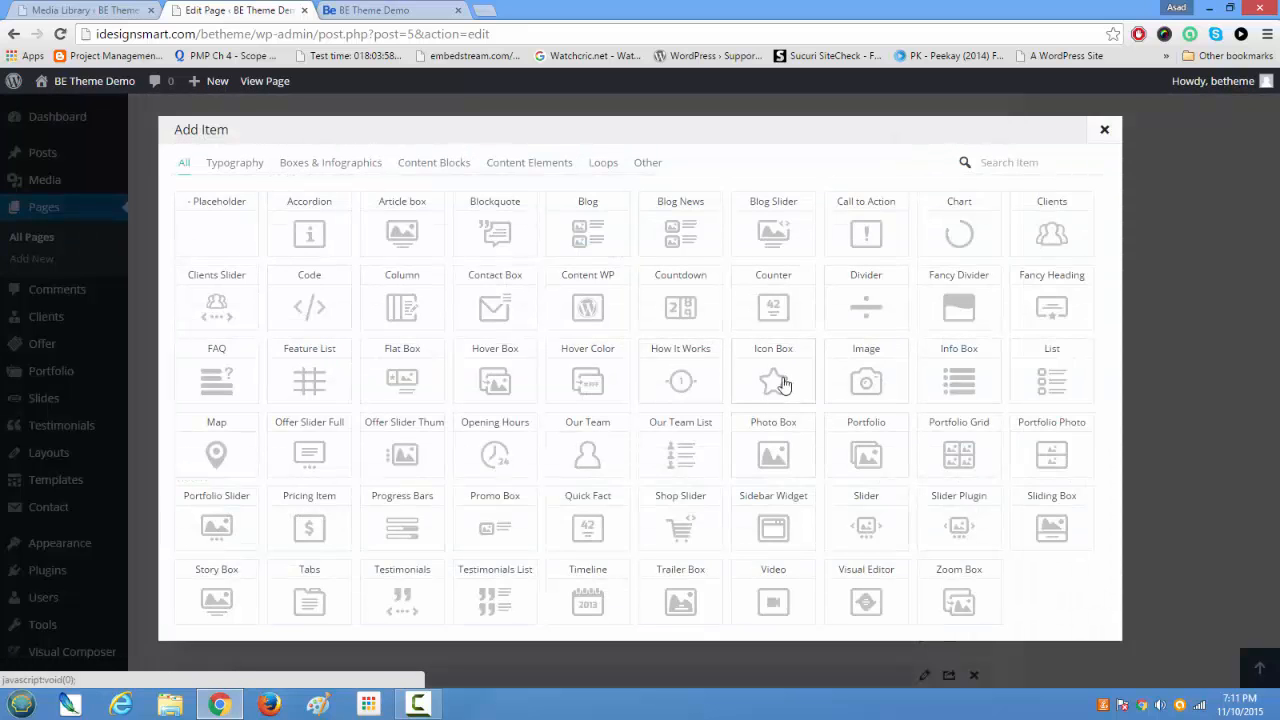
left_click(784, 385)
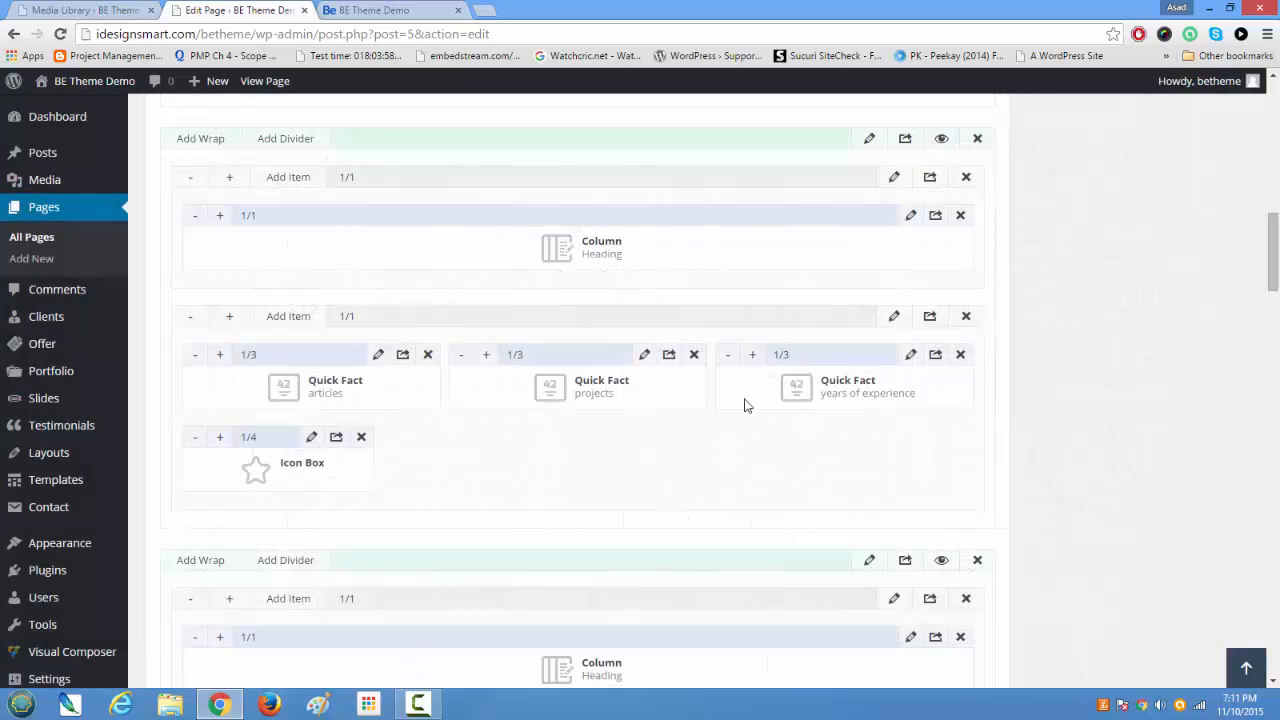
left_click(311, 438)
scroll(590, 497, "down", 2)
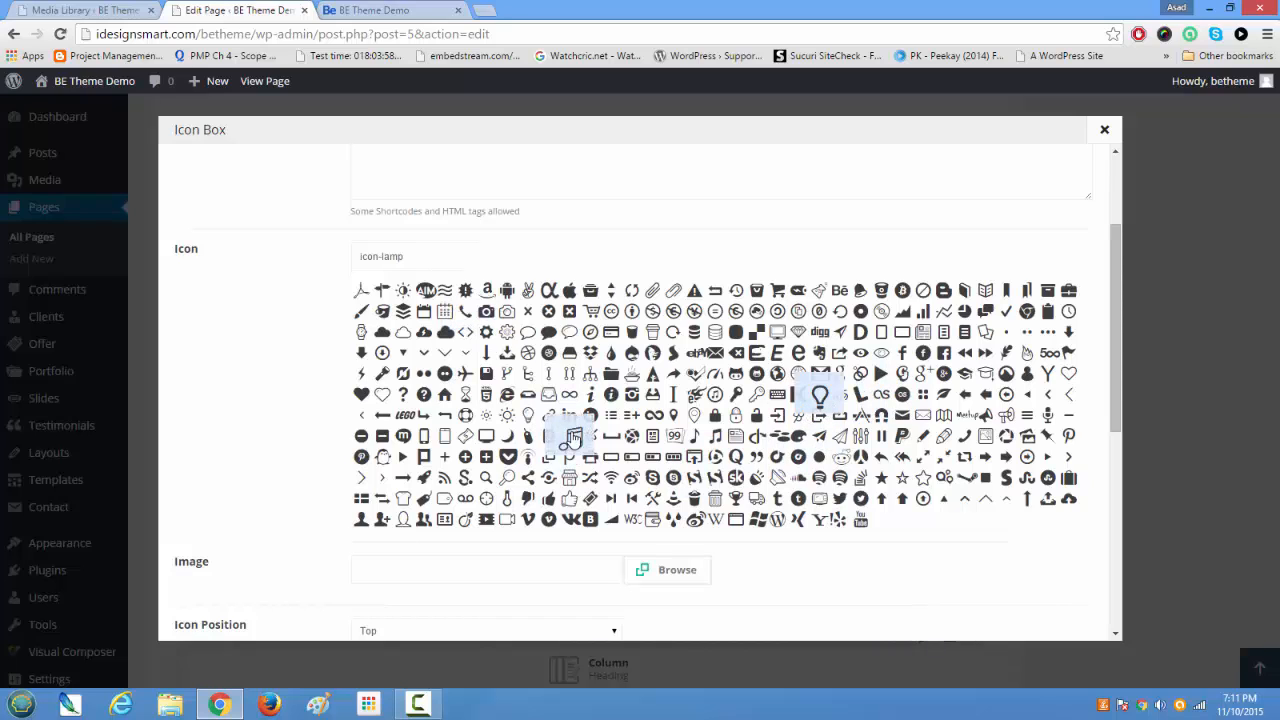
left_click(1104, 129)
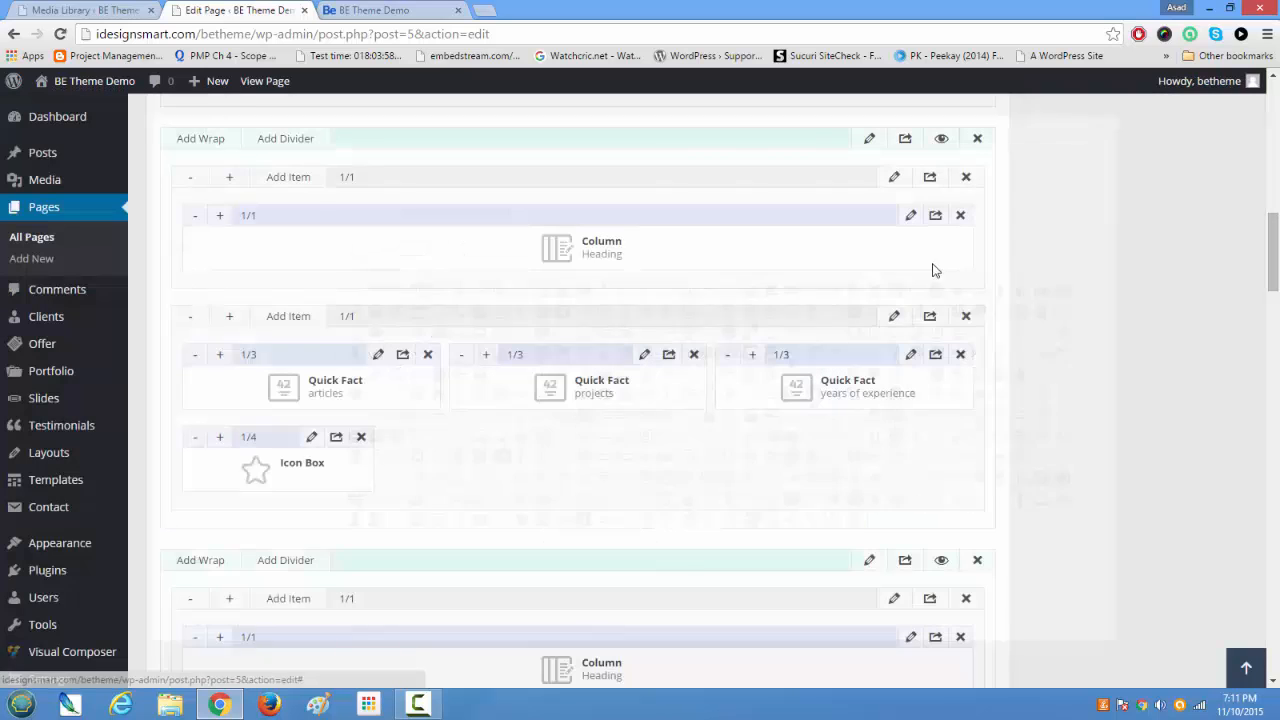
left_click(361, 437)
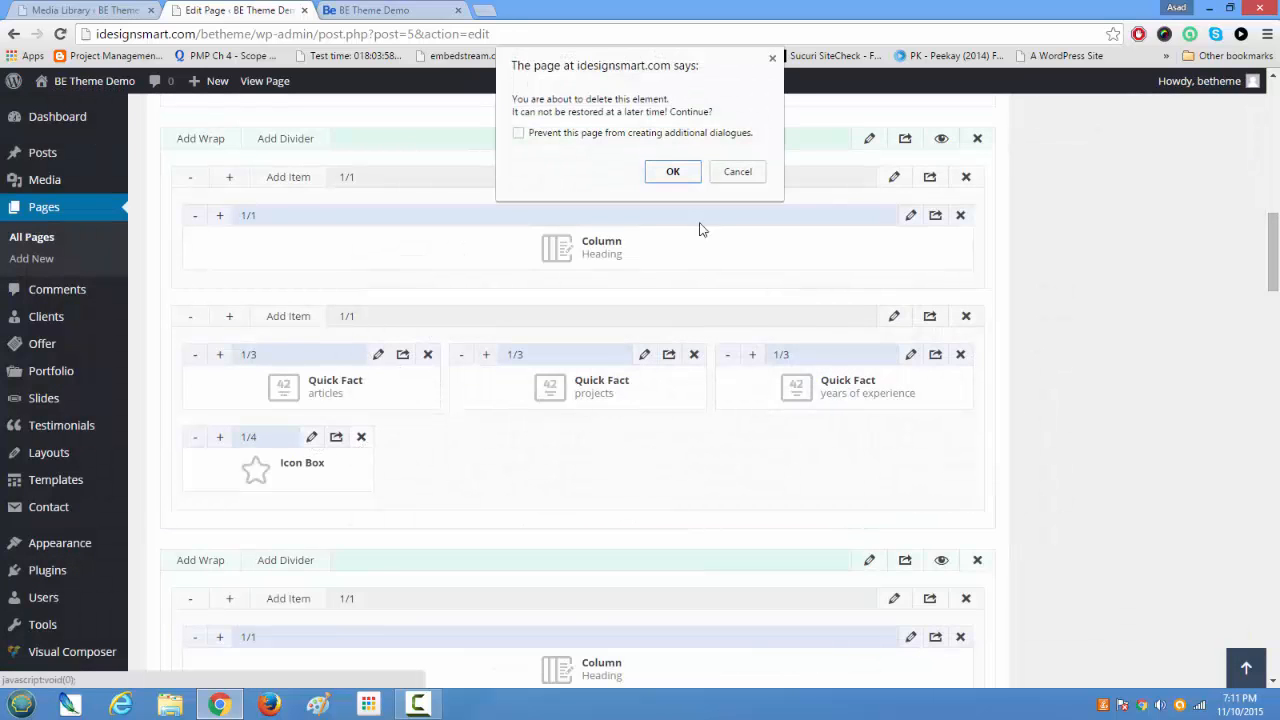
left_click(673, 171)
- Update the Home page and review the banner, cartoon services and Some more Samples sections on the live site
scroll(850, 520, "up", 10)
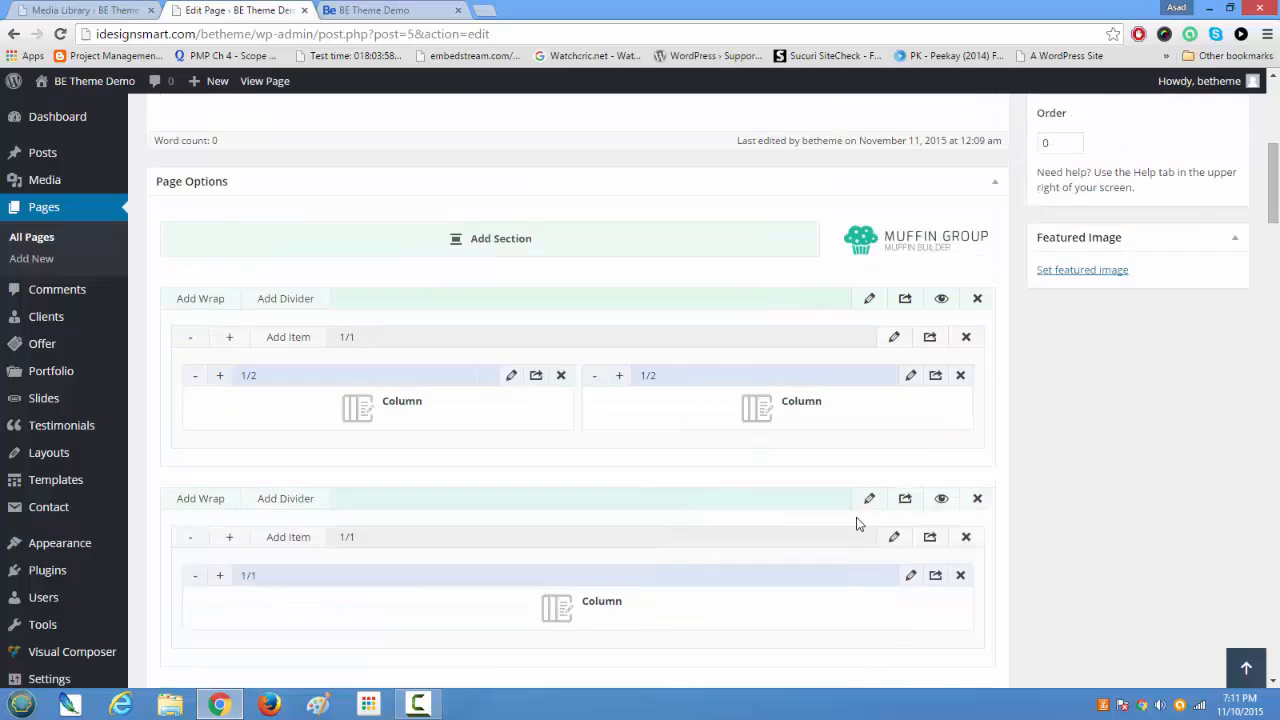
left_click(1211, 389)
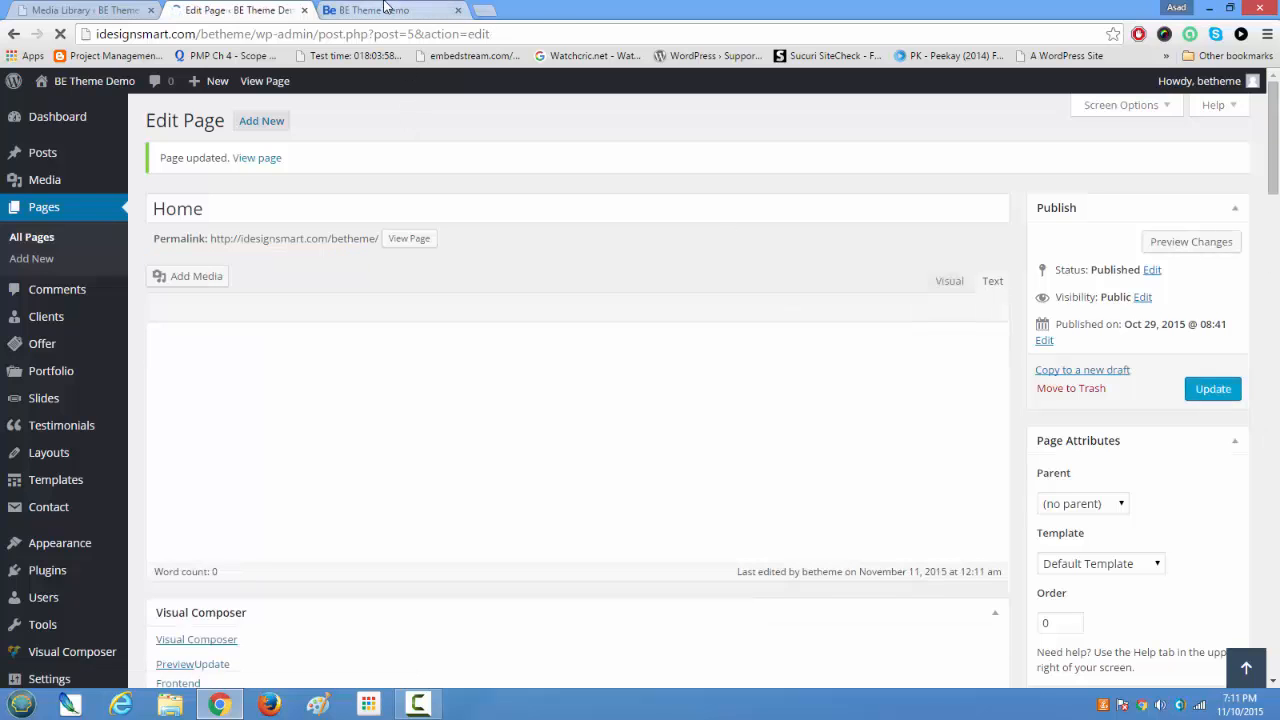
left_click(386, 9)
scroll(518, 405, "down", 4)
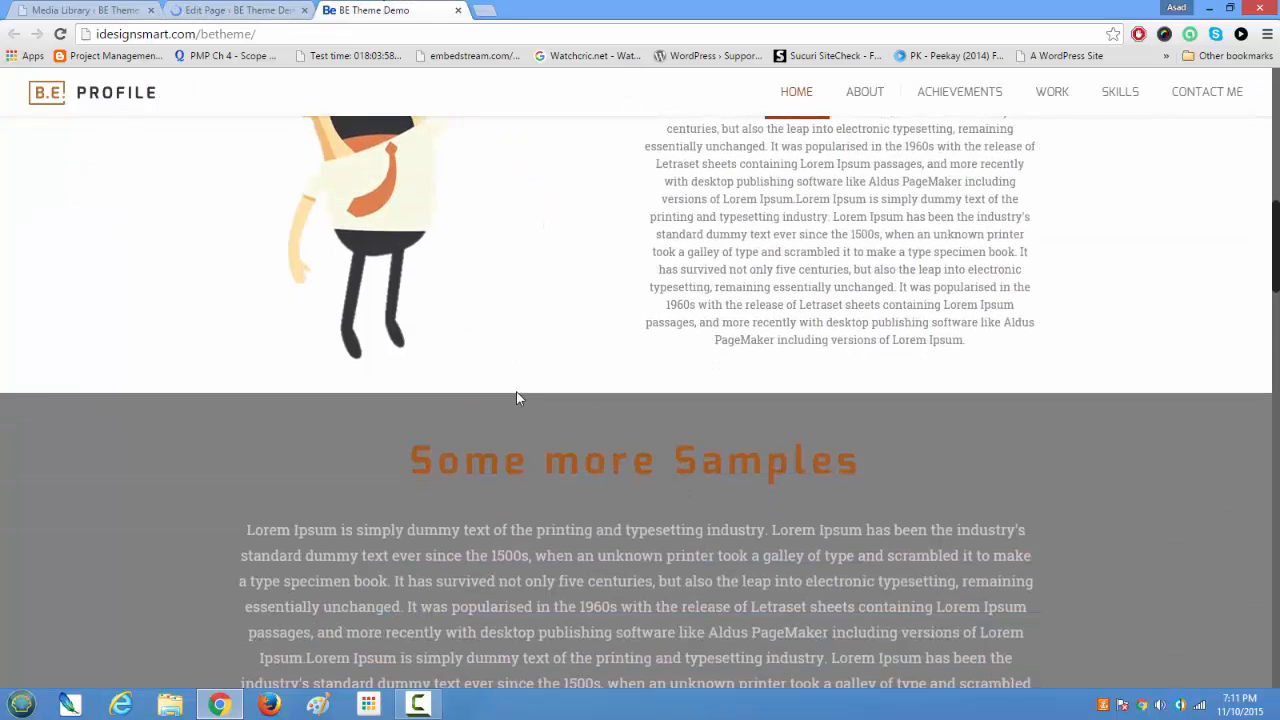
scroll(519, 399, "up", 4)
scroll(518, 399, "up", 5)
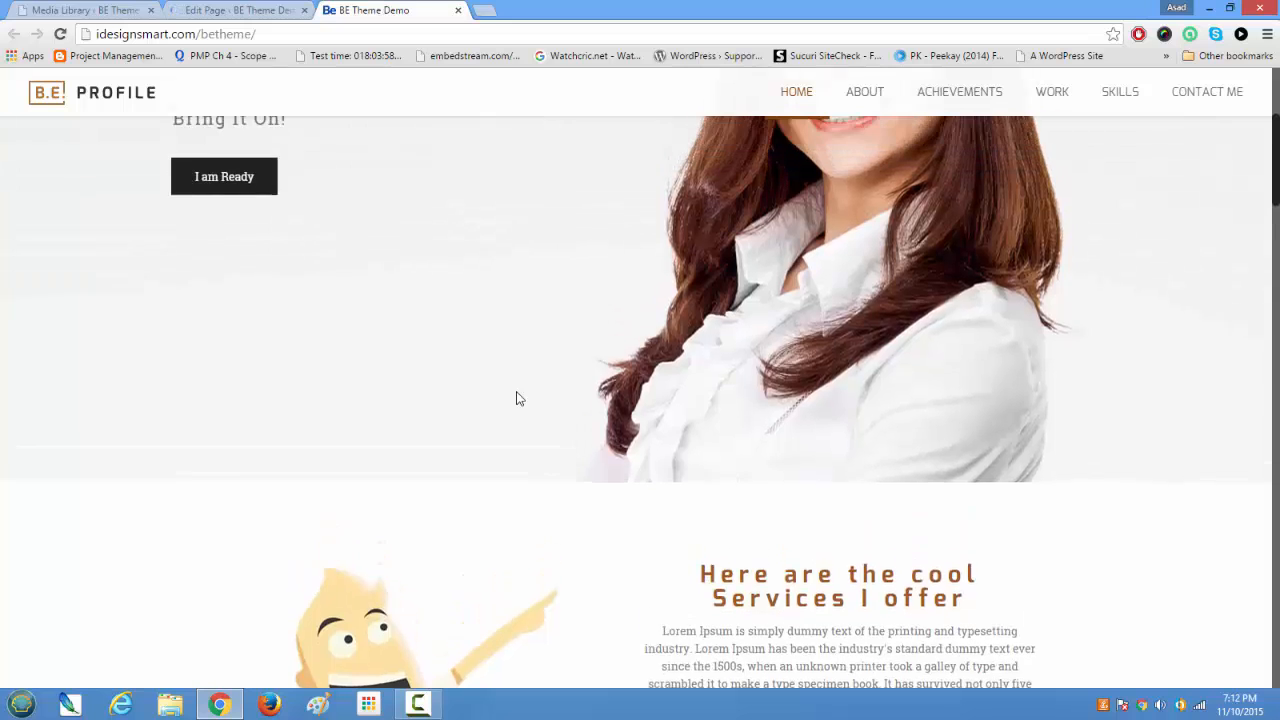
scroll(518, 399, "down", 2)
scroll(518, 399, "down", 3)
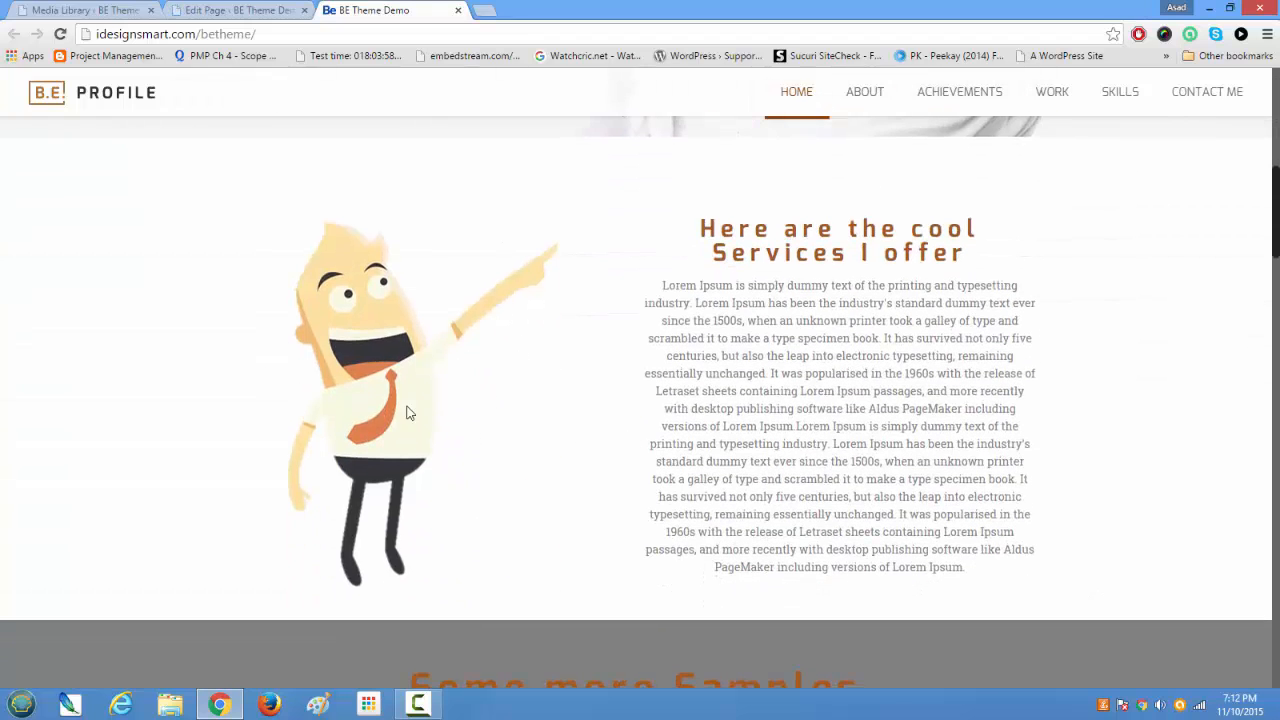
- Back in the Home page editor, view the available item types for the wrap below the Quick Facts, closing the list without adding any
left_click(240, 10)
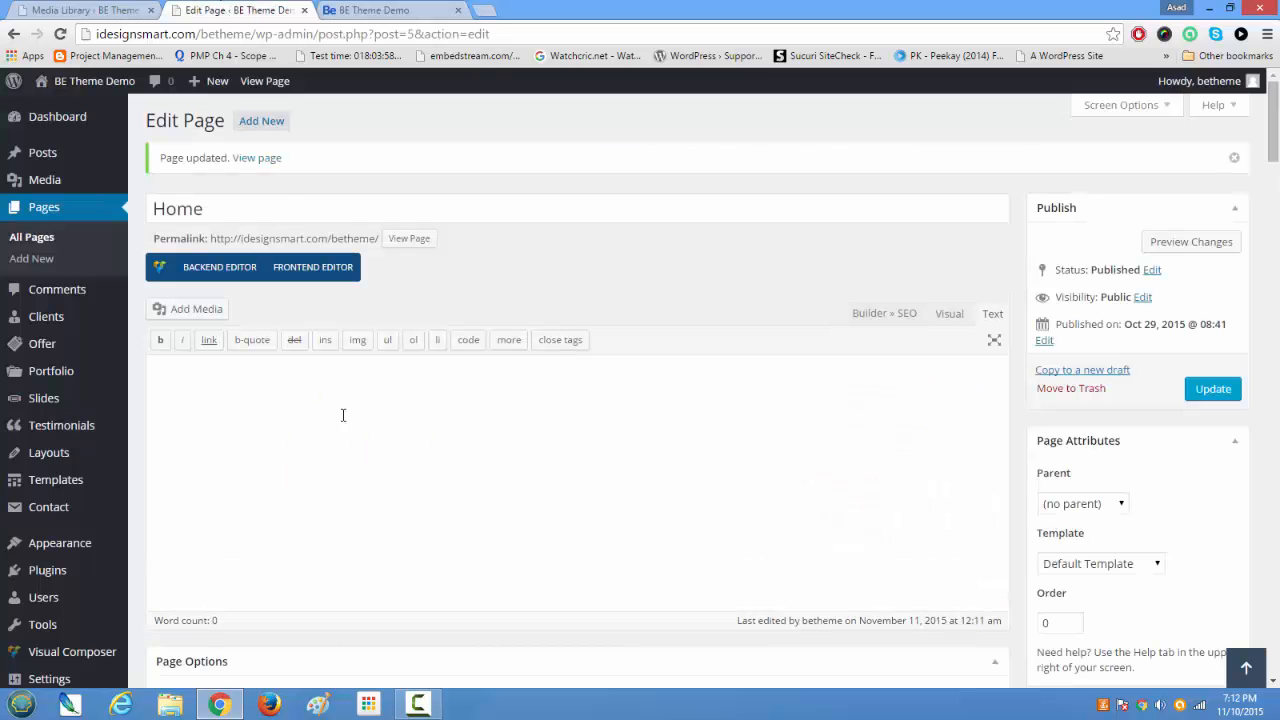
scroll(333, 452, "down", 6)
scroll(333, 452, "down", 4)
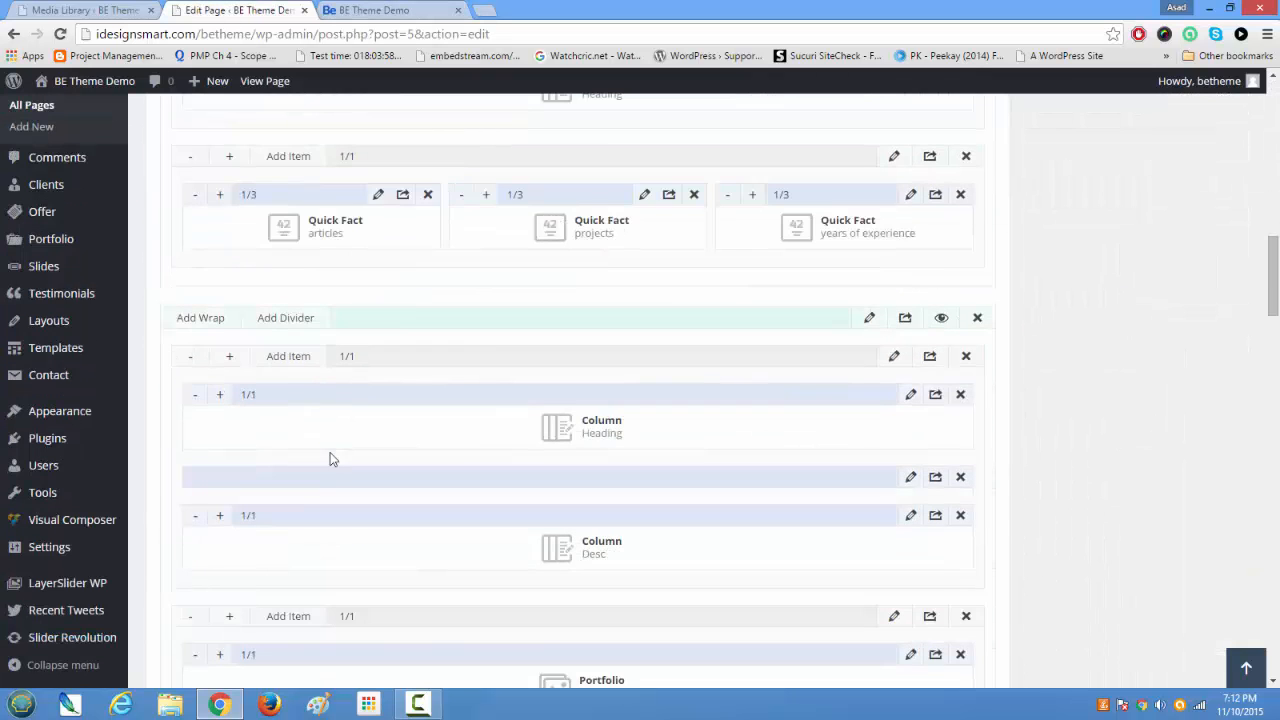
left_click(284, 360)
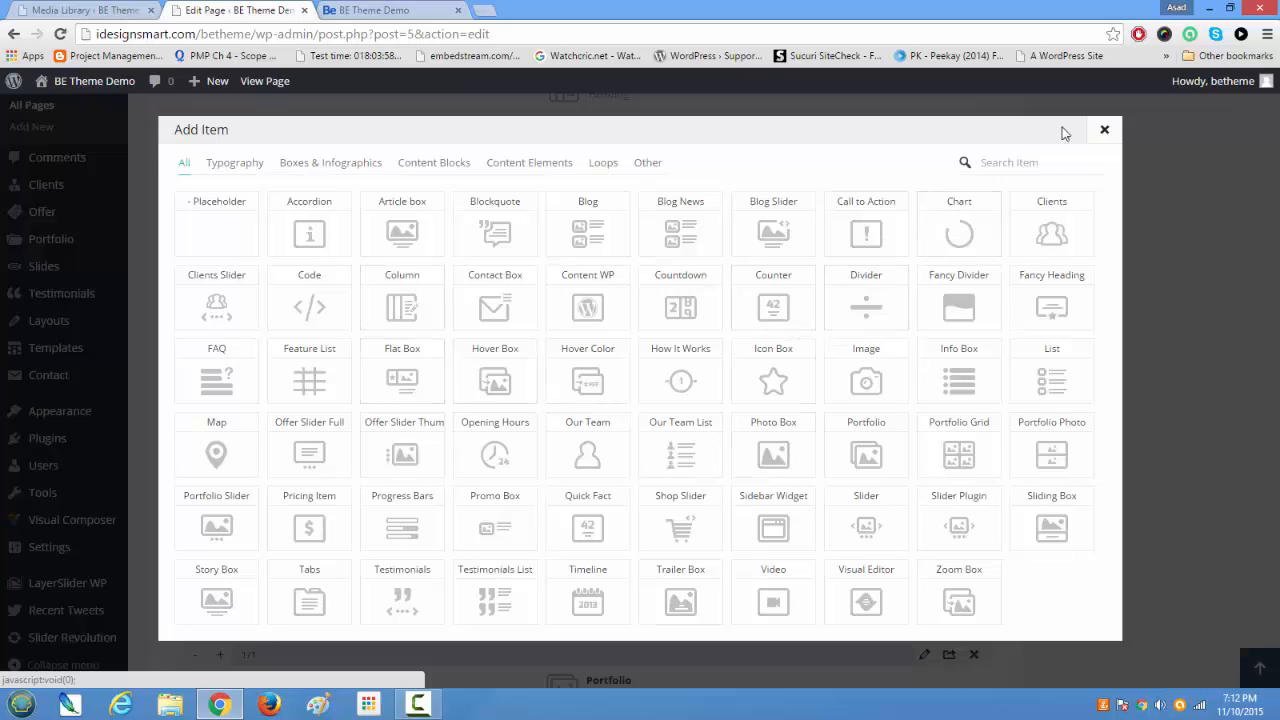
left_click(1105, 131)
- Check the remaining builder sections through the contact form and update the Home page
scroll(1049, 360, "down", 10)
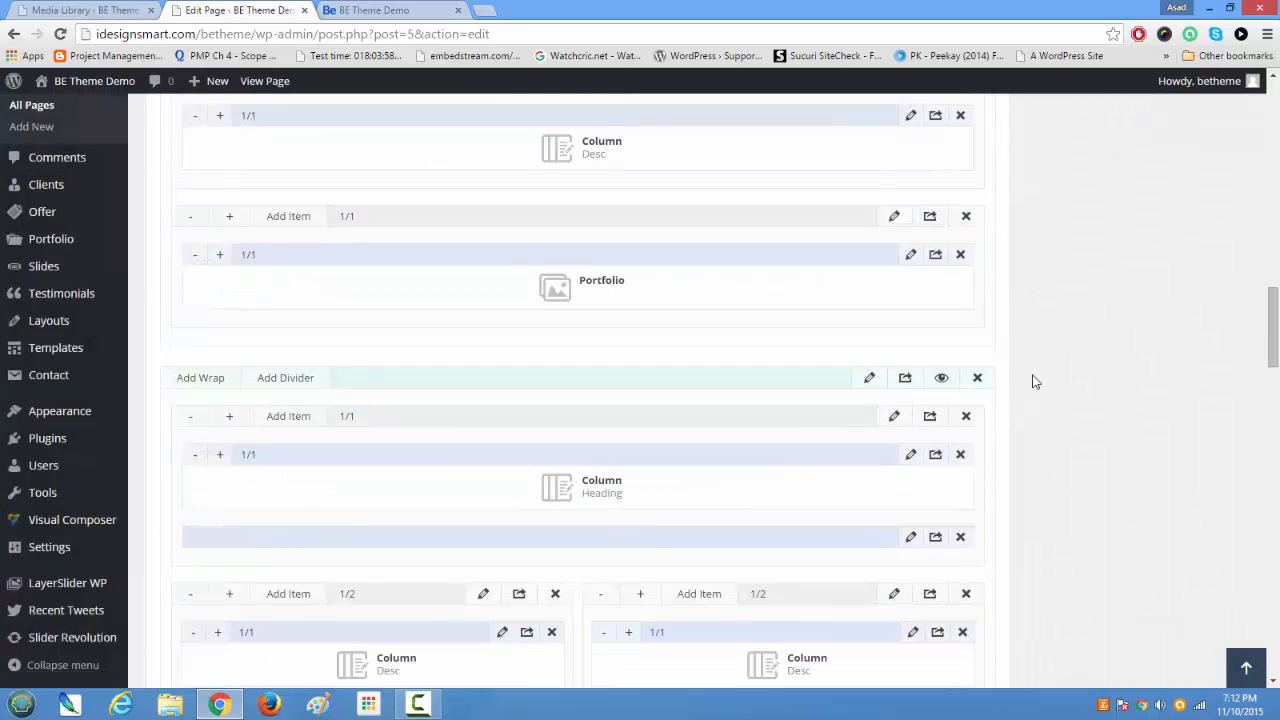
scroll(1035, 382, "down", 2)
scroll(1035, 382, "up", 6)
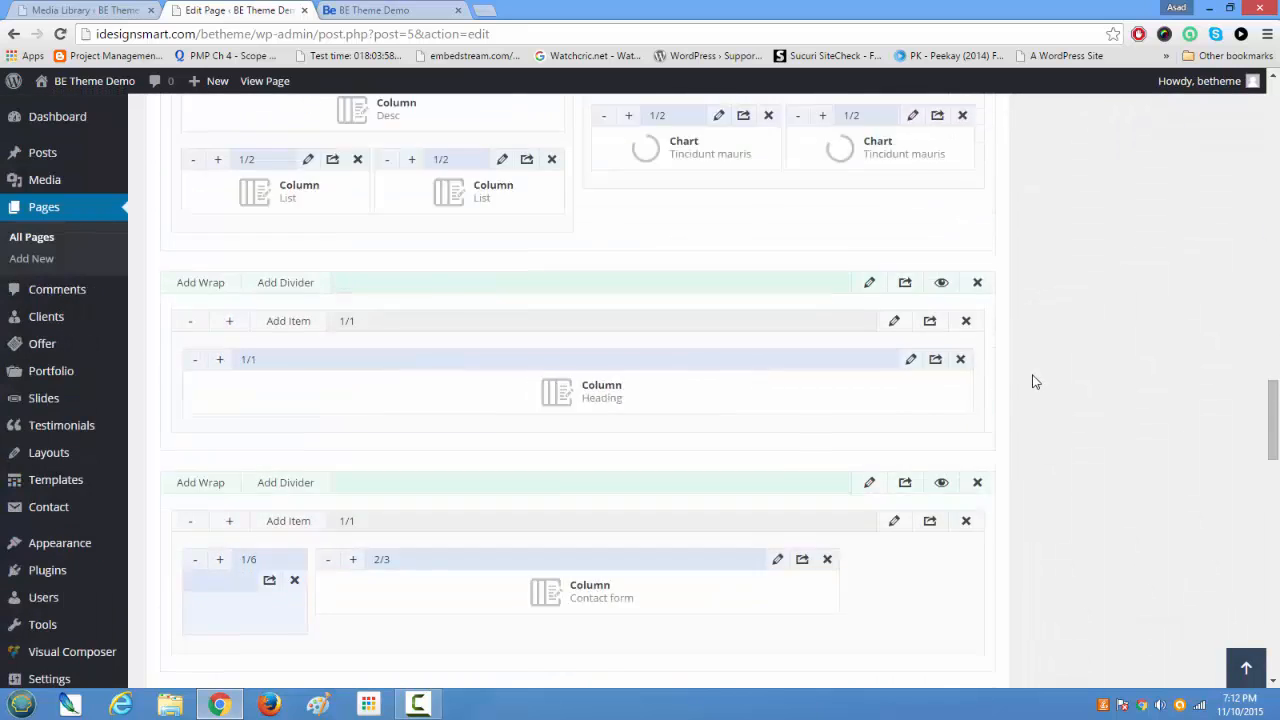
scroll(1035, 382, "up", 20)
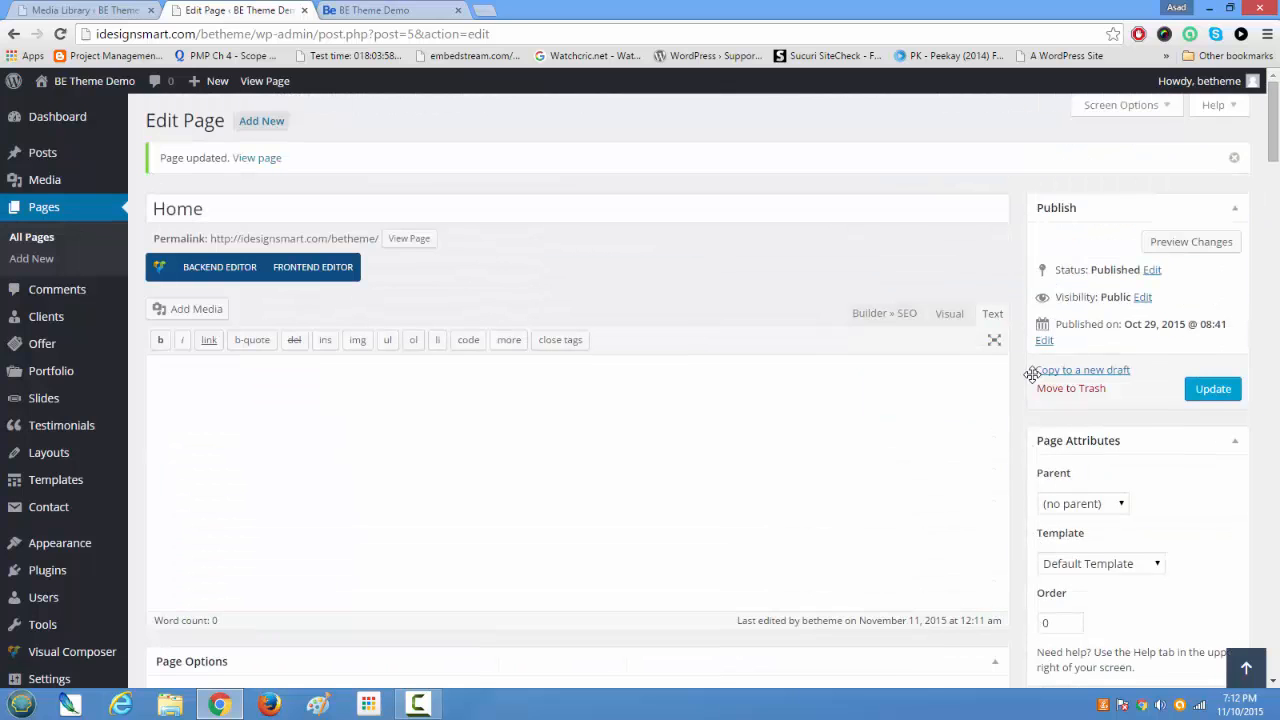
left_click(1217, 390)
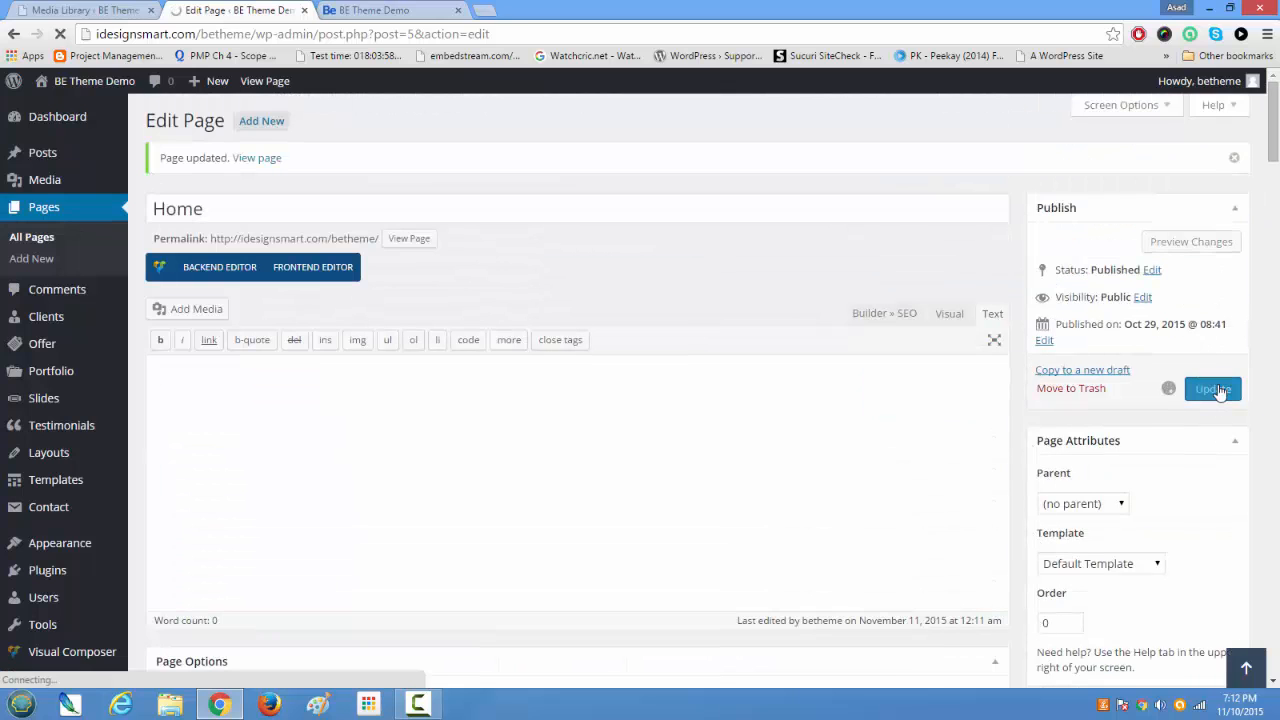